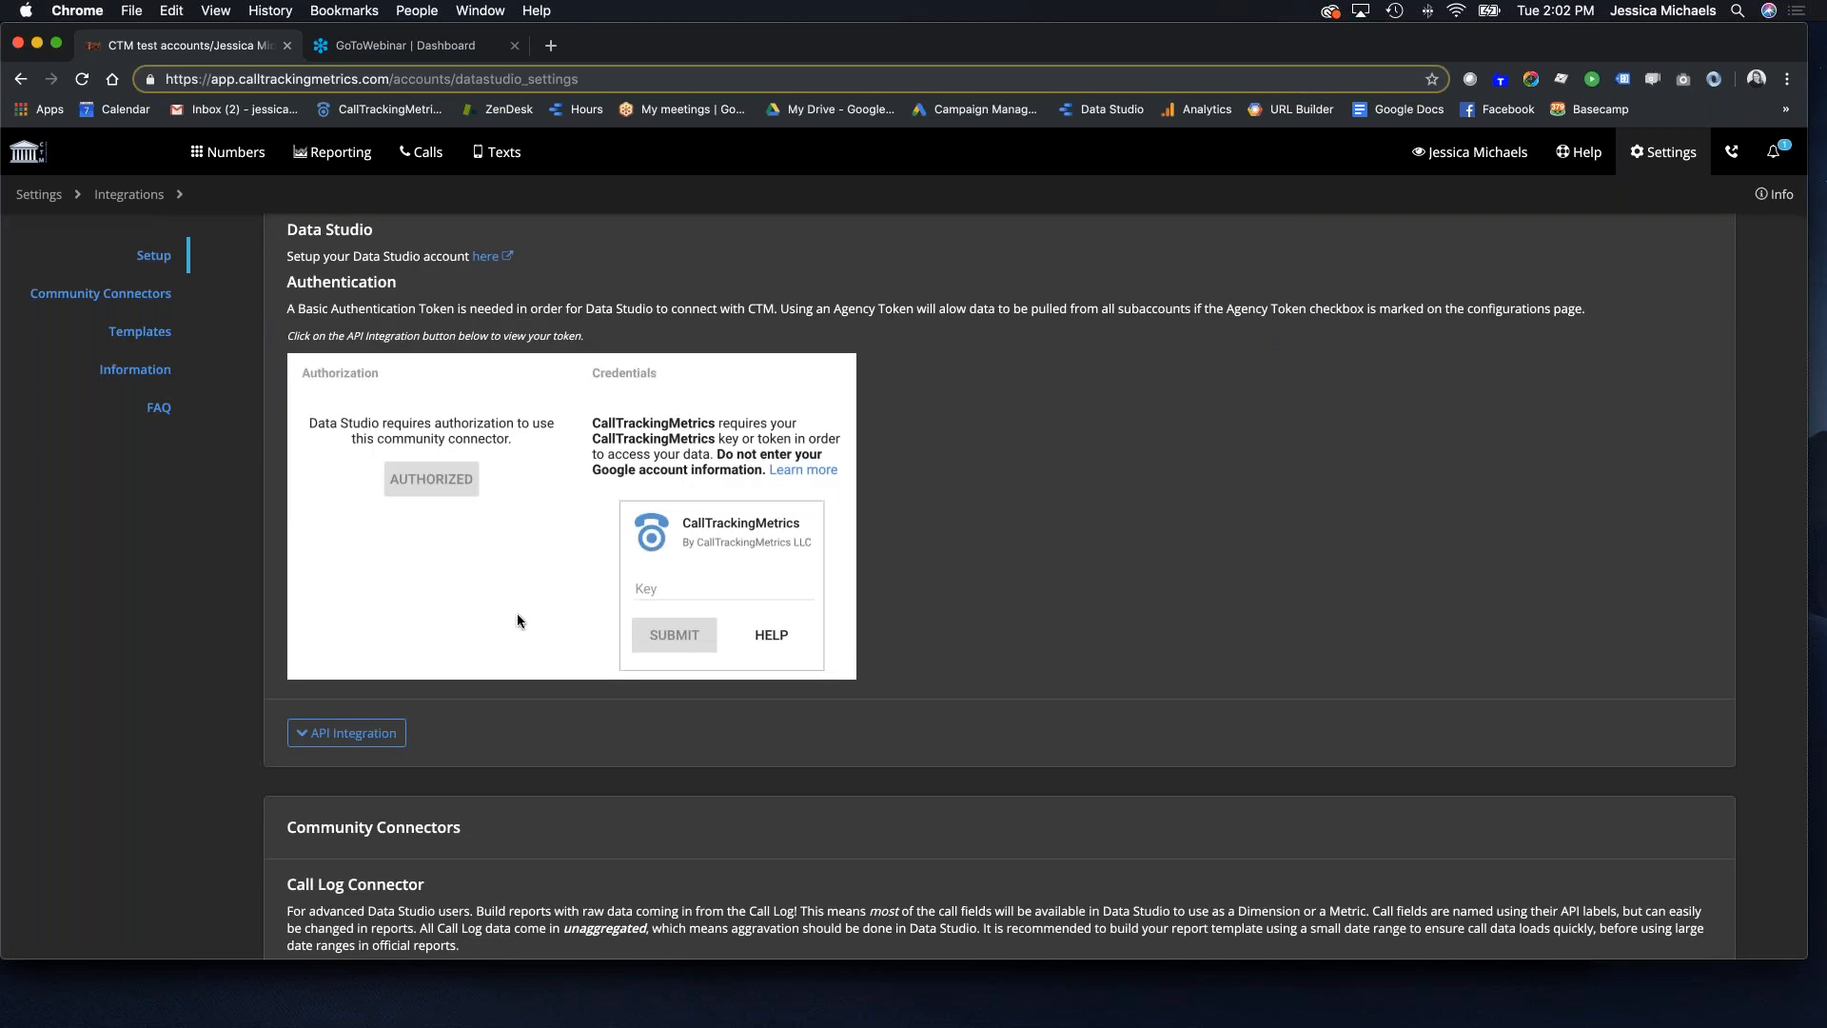
{"action": "scroll", "coordinate": [989, 539], "scroll_direction": "down", "scroll_amount": 5}
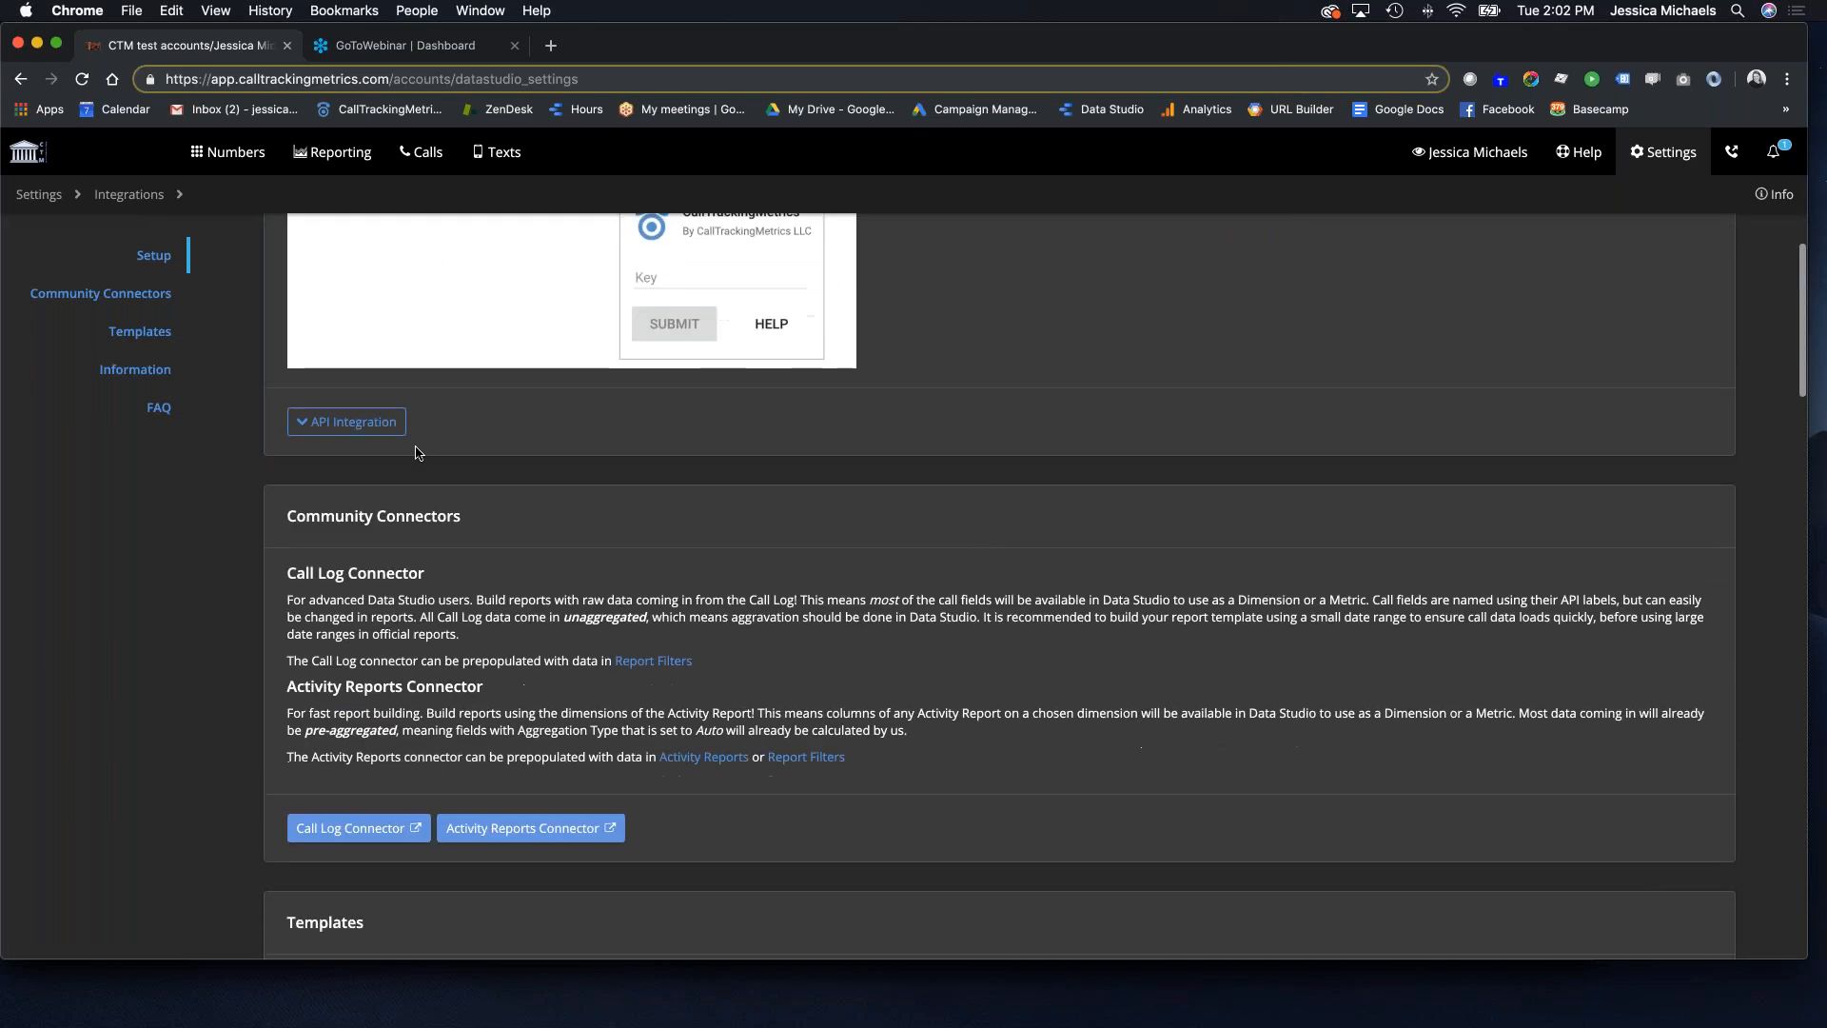
Step: Expand and collapse the API access settings in CallTrackingMetrics while scrolling the page
{"action": "left_click", "coordinate": [358, 425]}
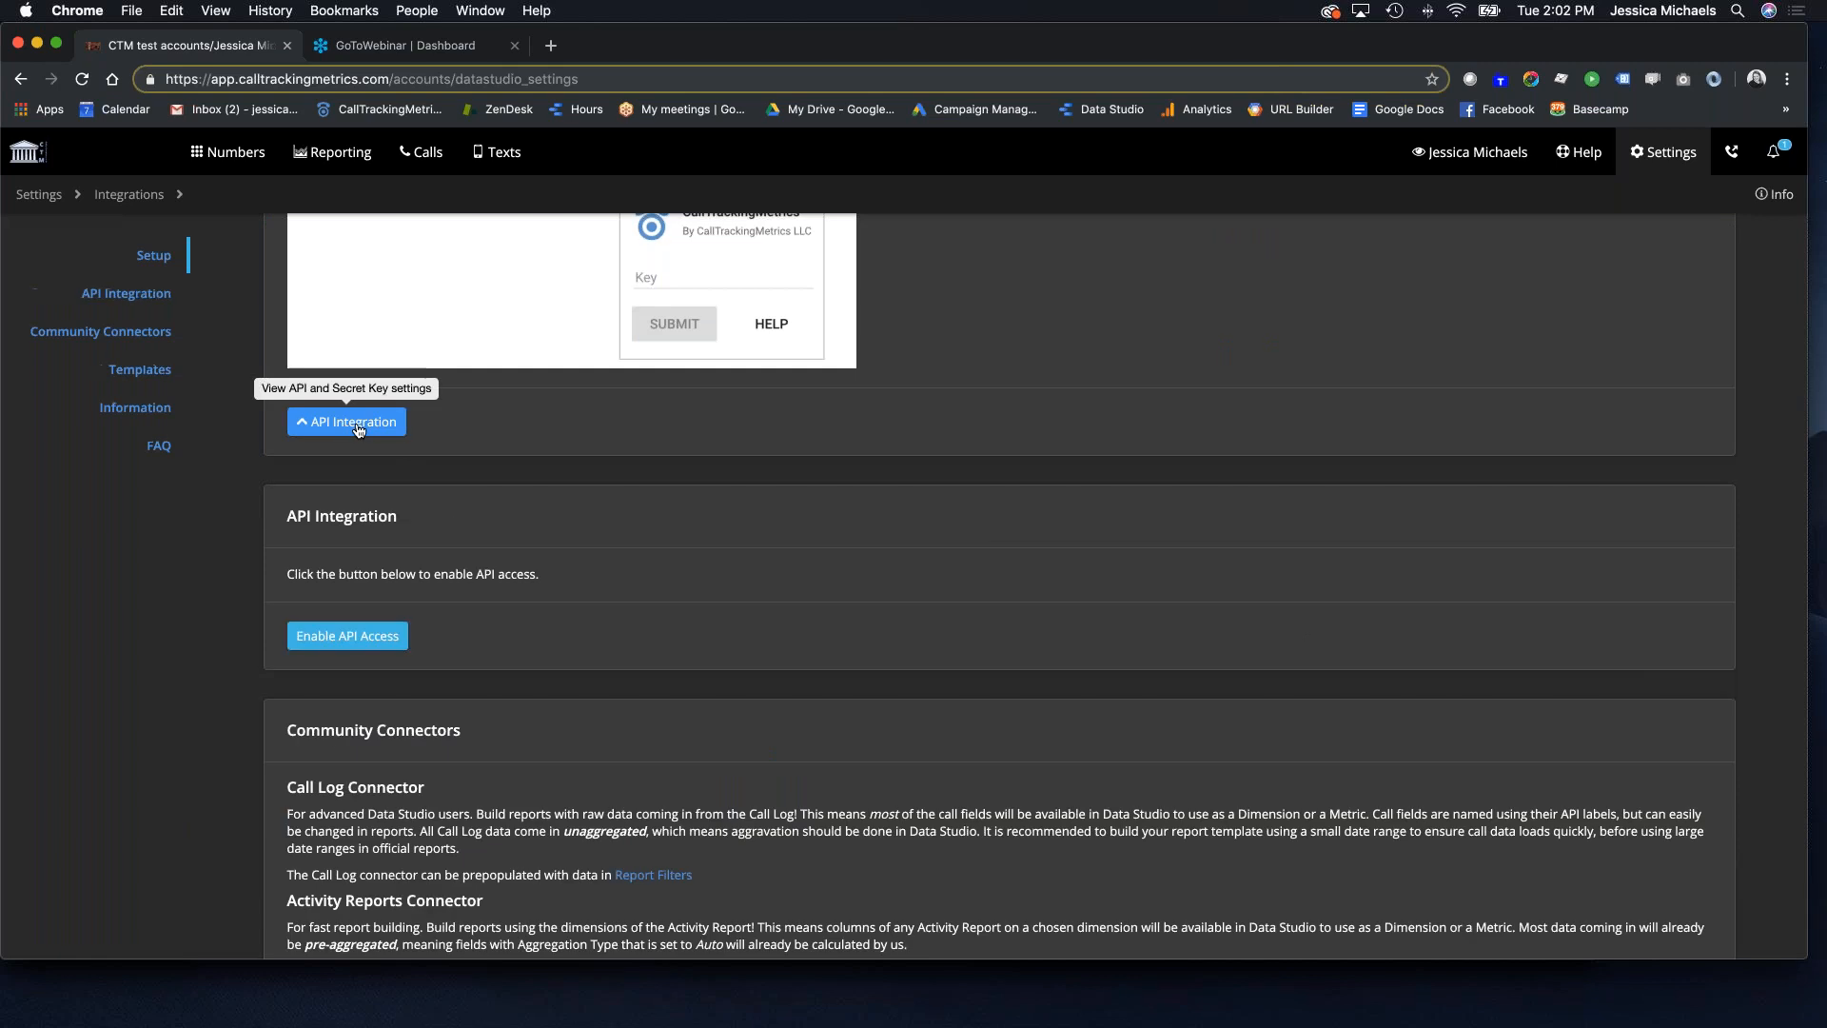
{"action": "left_click", "coordinate": [359, 425]}
{"action": "left_click", "coordinate": [347, 421]}
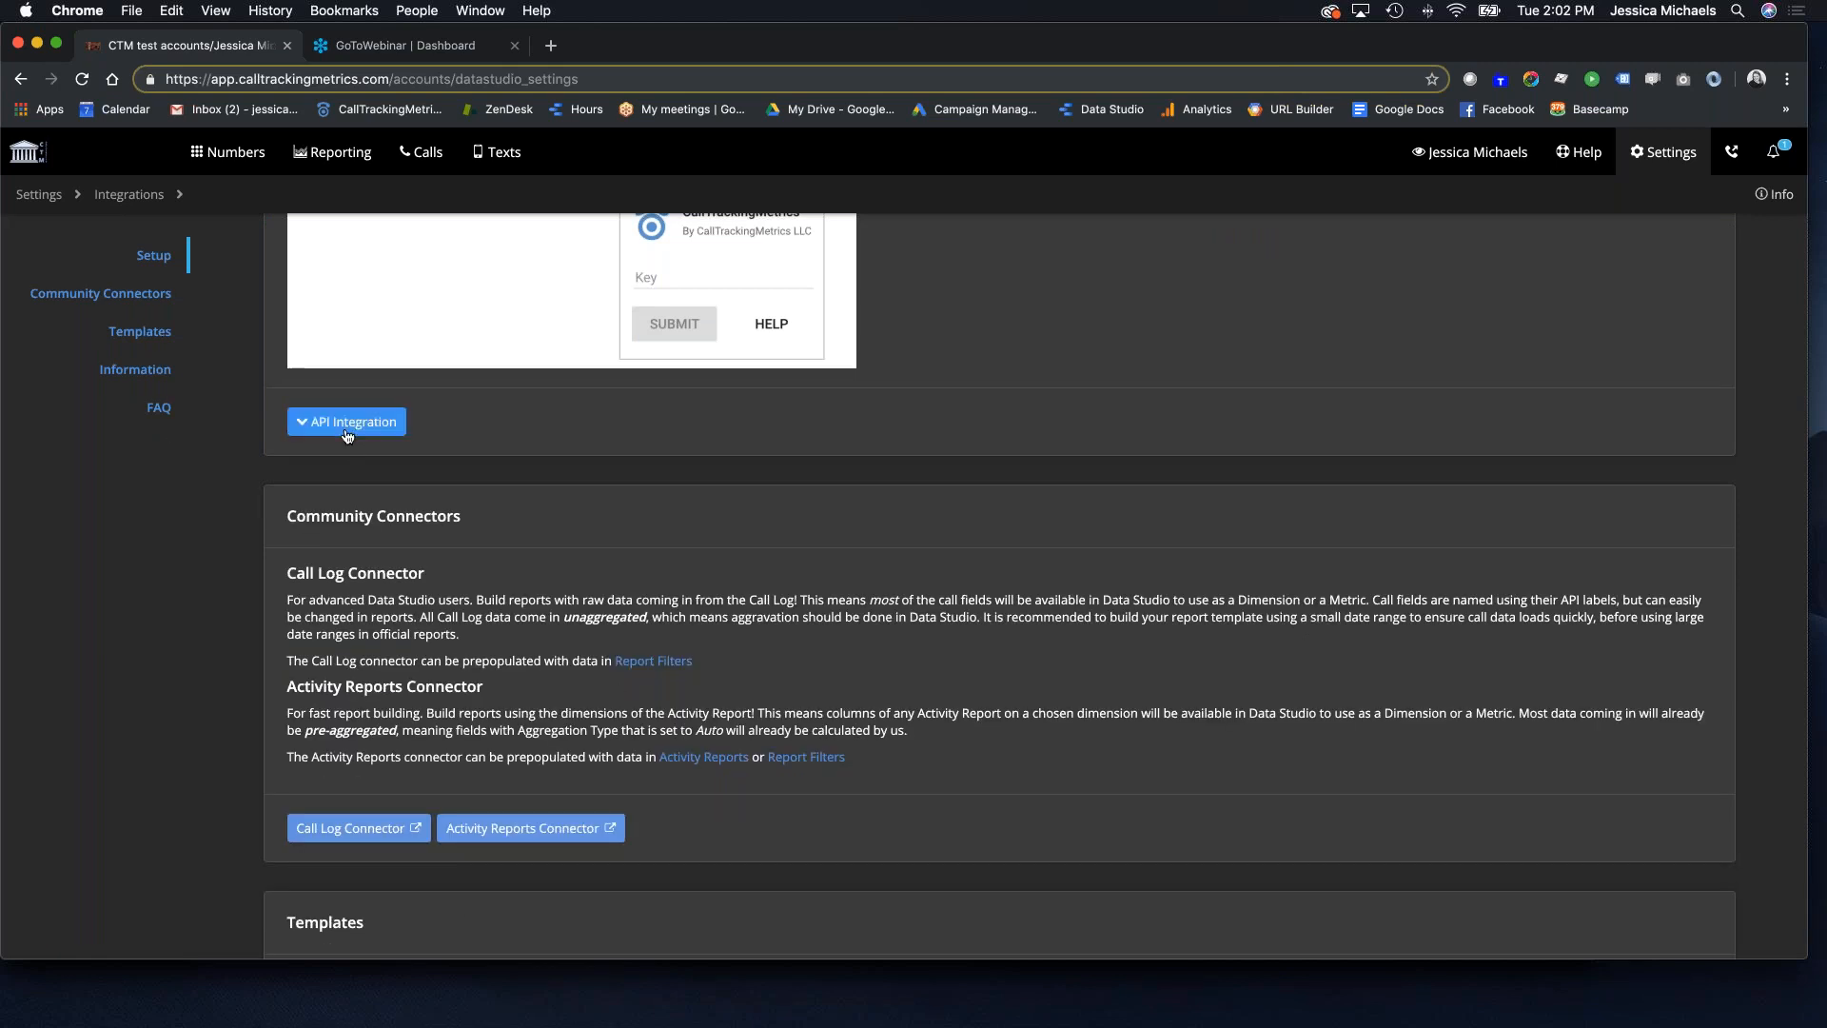
{"action": "scroll", "coordinate": [612, 535], "scroll_direction": "up", "scroll_amount": 5}
{"action": "scroll", "coordinate": [592, 530], "scroll_direction": "down", "scroll_amount": 4}
{"action": "left_click", "coordinate": [346, 522]}
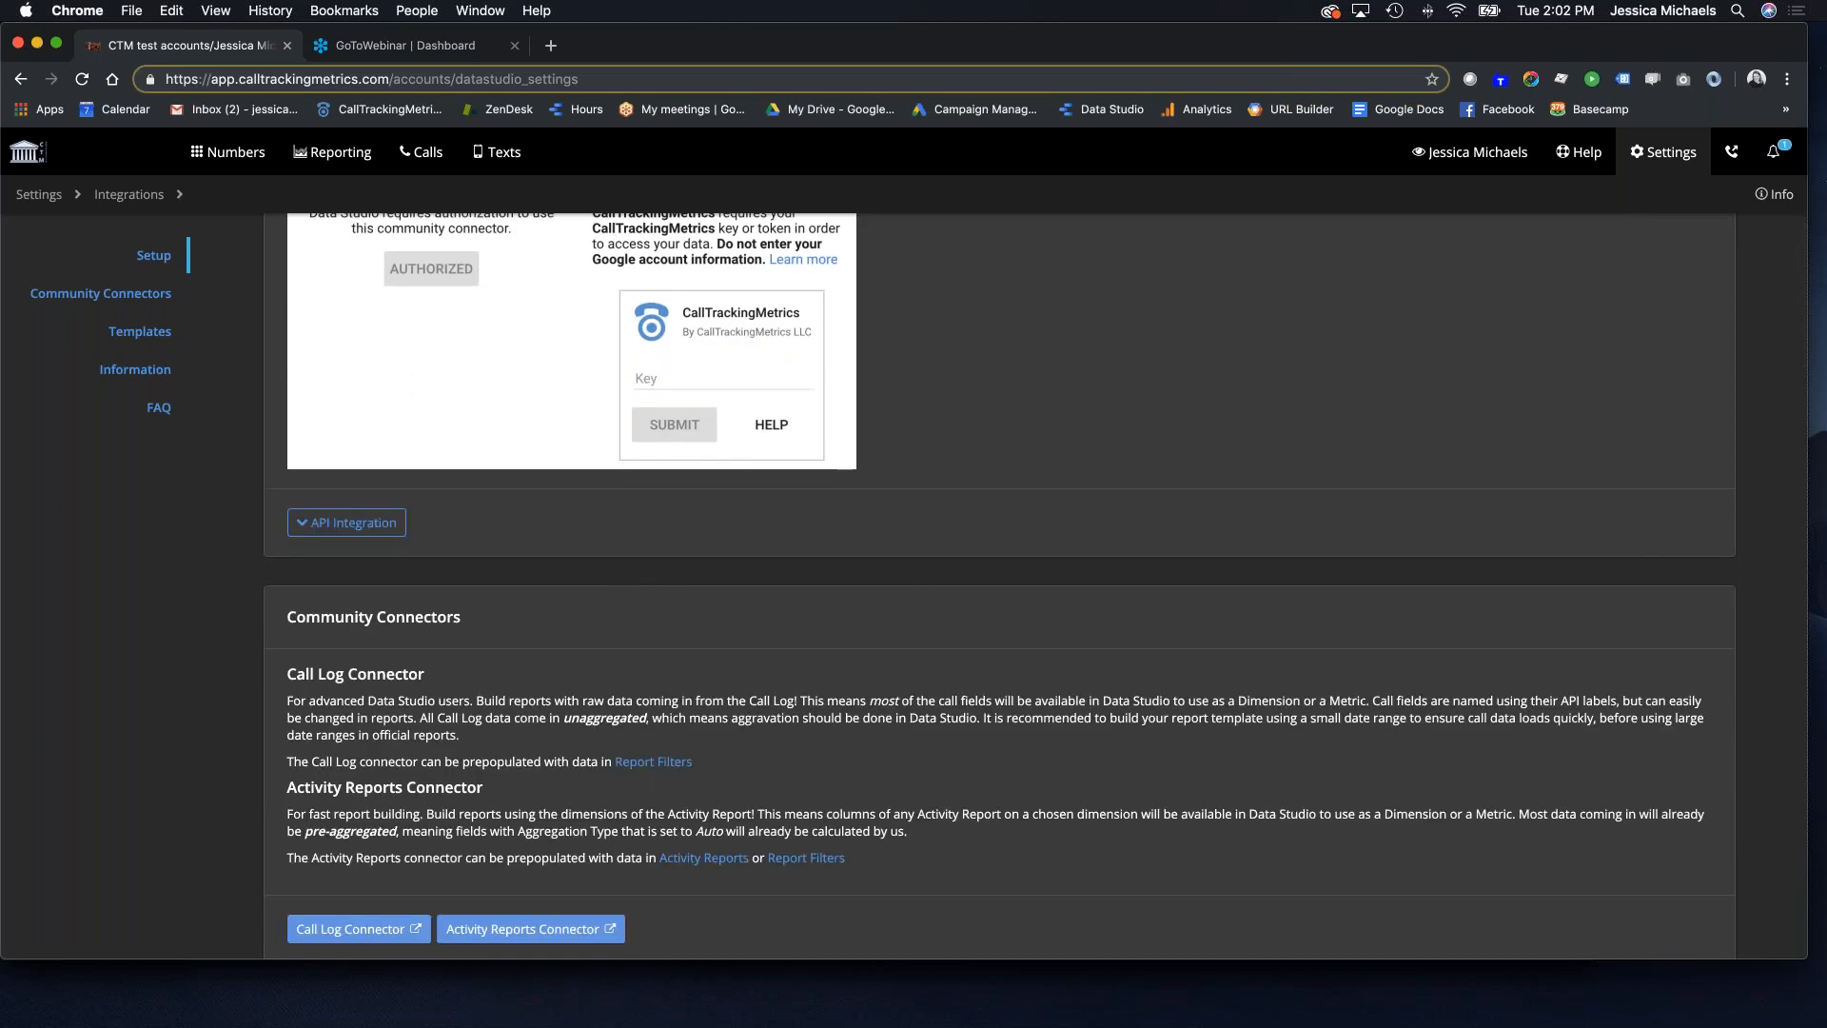
{"action": "scroll", "coordinate": [1000, 585], "scroll_direction": "down", "scroll_amount": 3}
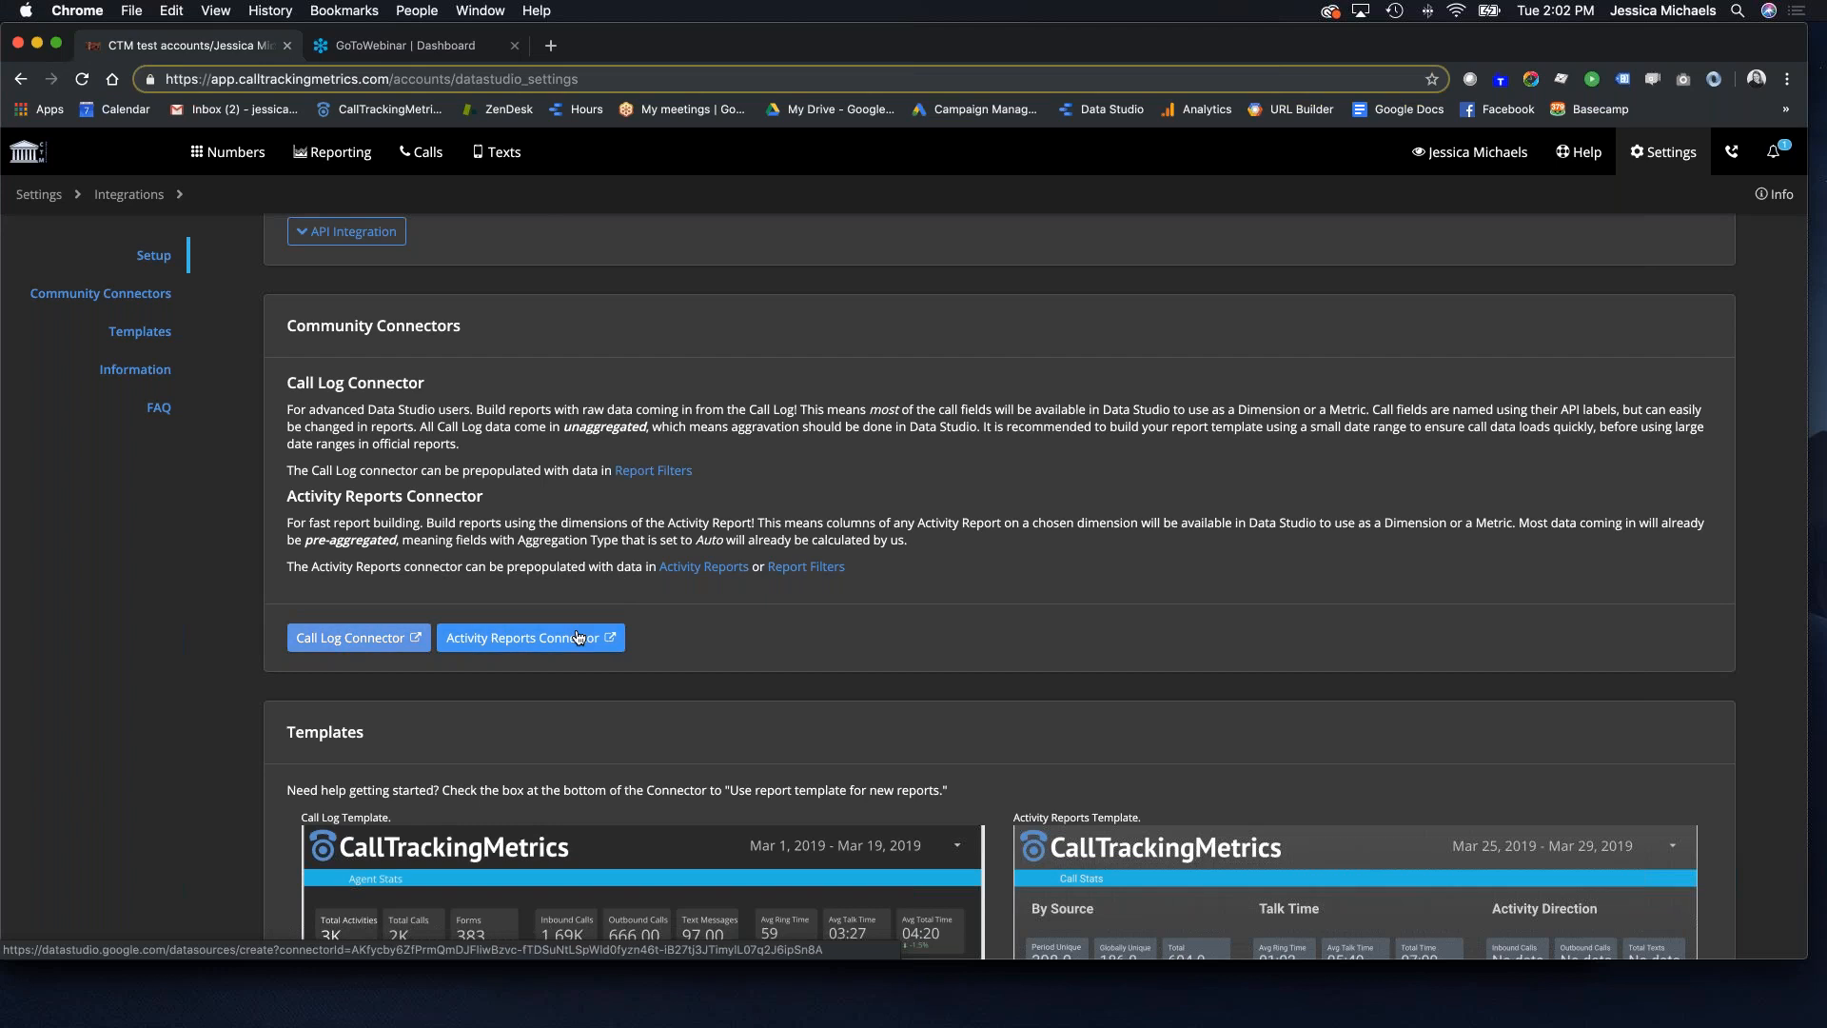
{"action": "scroll", "coordinate": [666, 752], "scroll_direction": "down", "scroll_amount": 5}
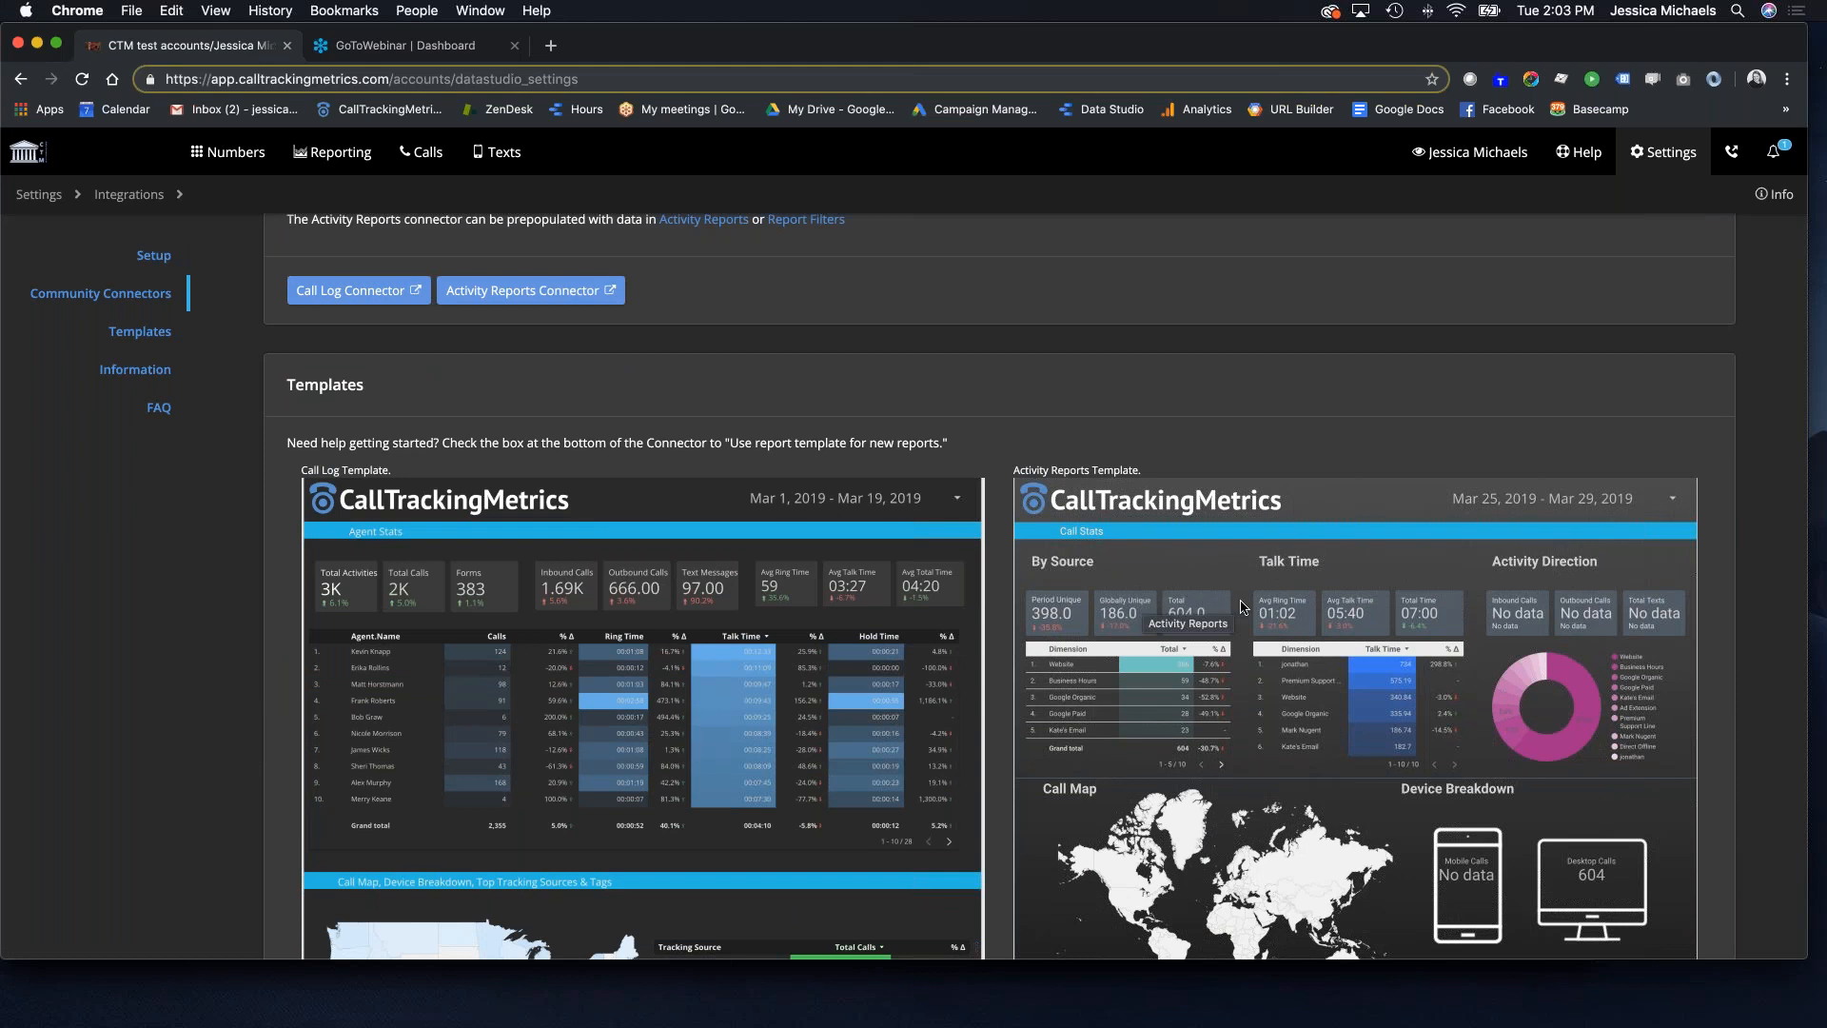
{"action": "scroll", "coordinate": [1047, 614], "scroll_direction": "down", "scroll_amount": 7}
{"action": "scroll", "coordinate": [841, 611], "scroll_direction": "up", "scroll_amount": 4}
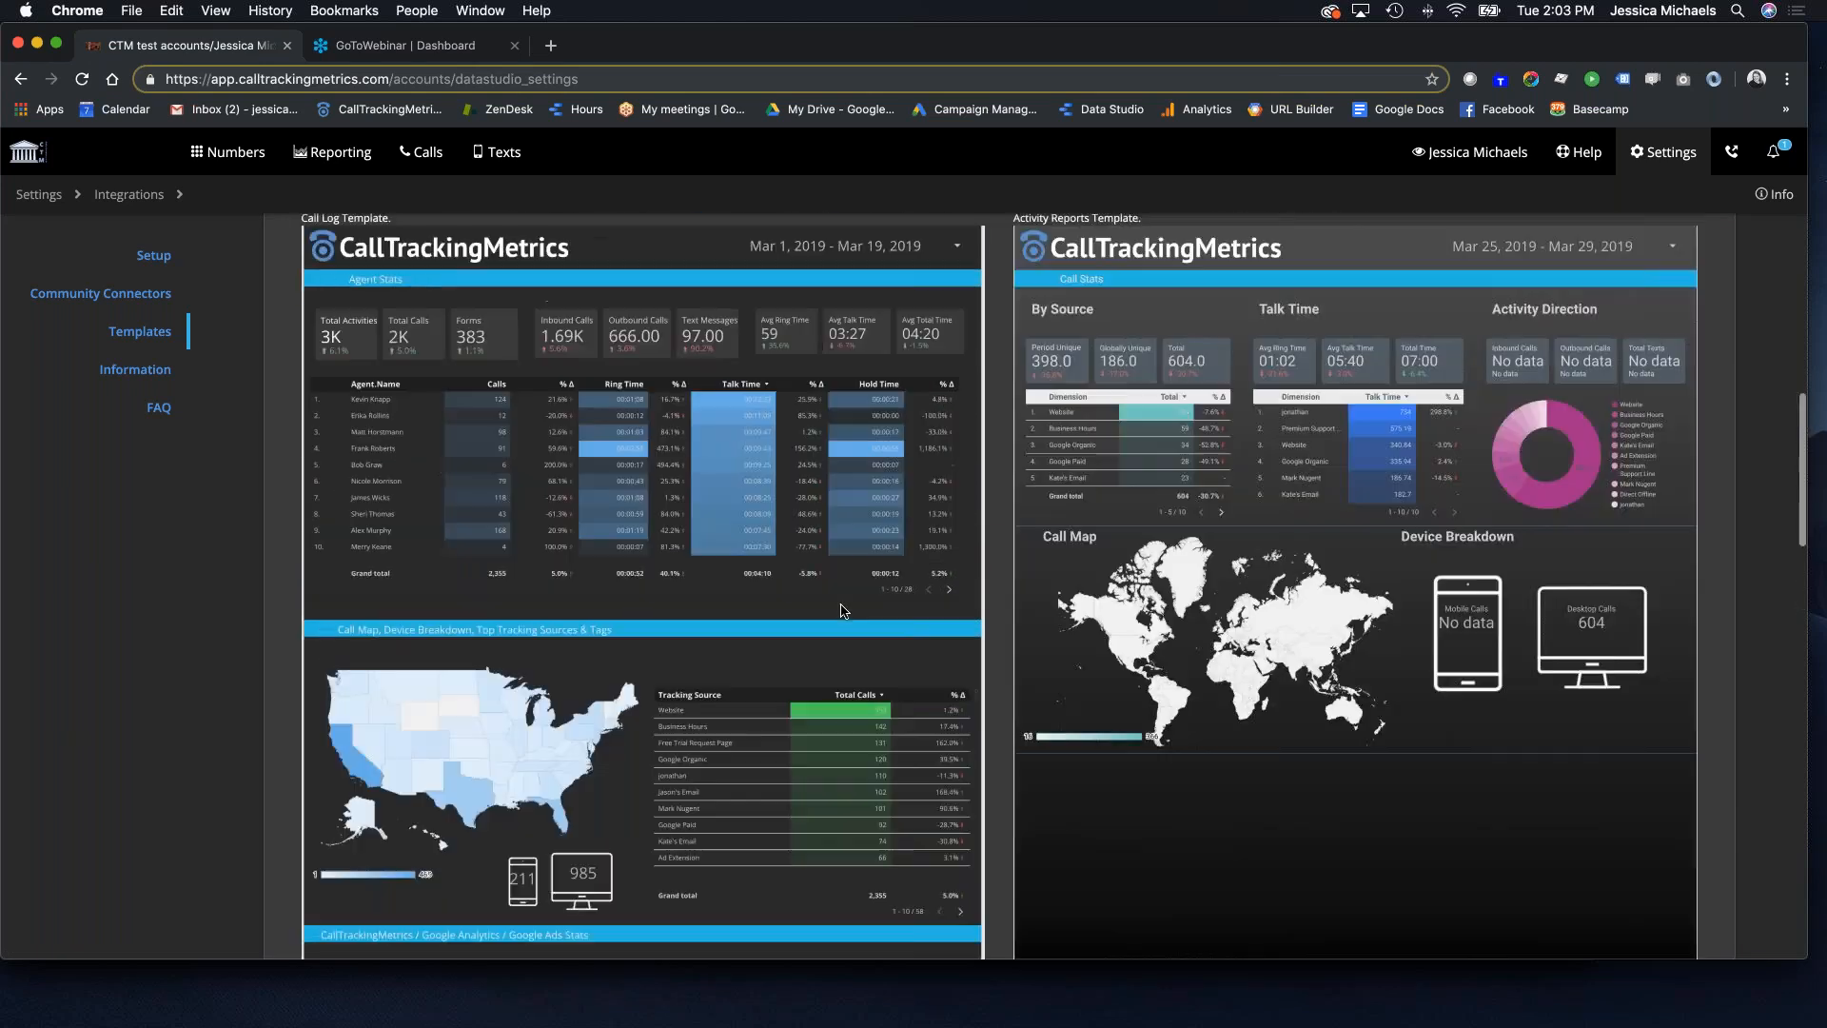
{"action": "scroll", "coordinate": [842, 611], "scroll_direction": "up", "scroll_amount": 1}
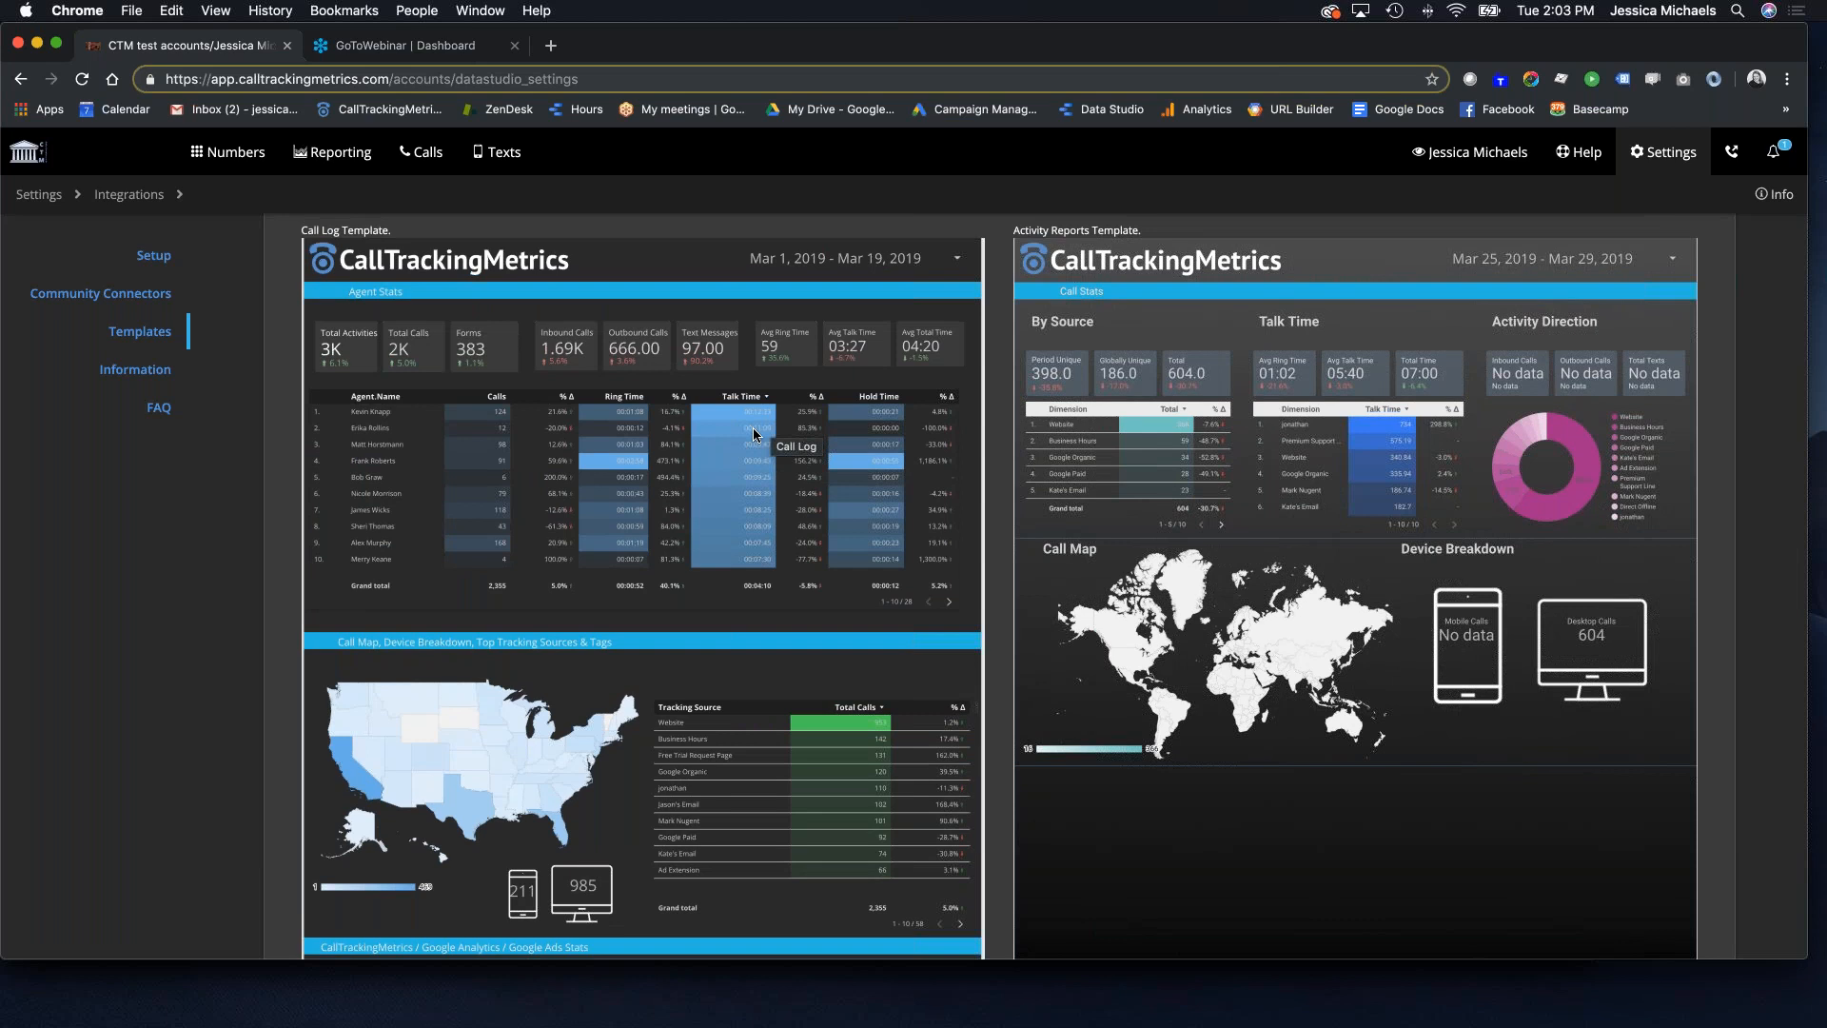
{"action": "scroll", "coordinate": [754, 435], "scroll_direction": "up", "scroll_amount": 3}
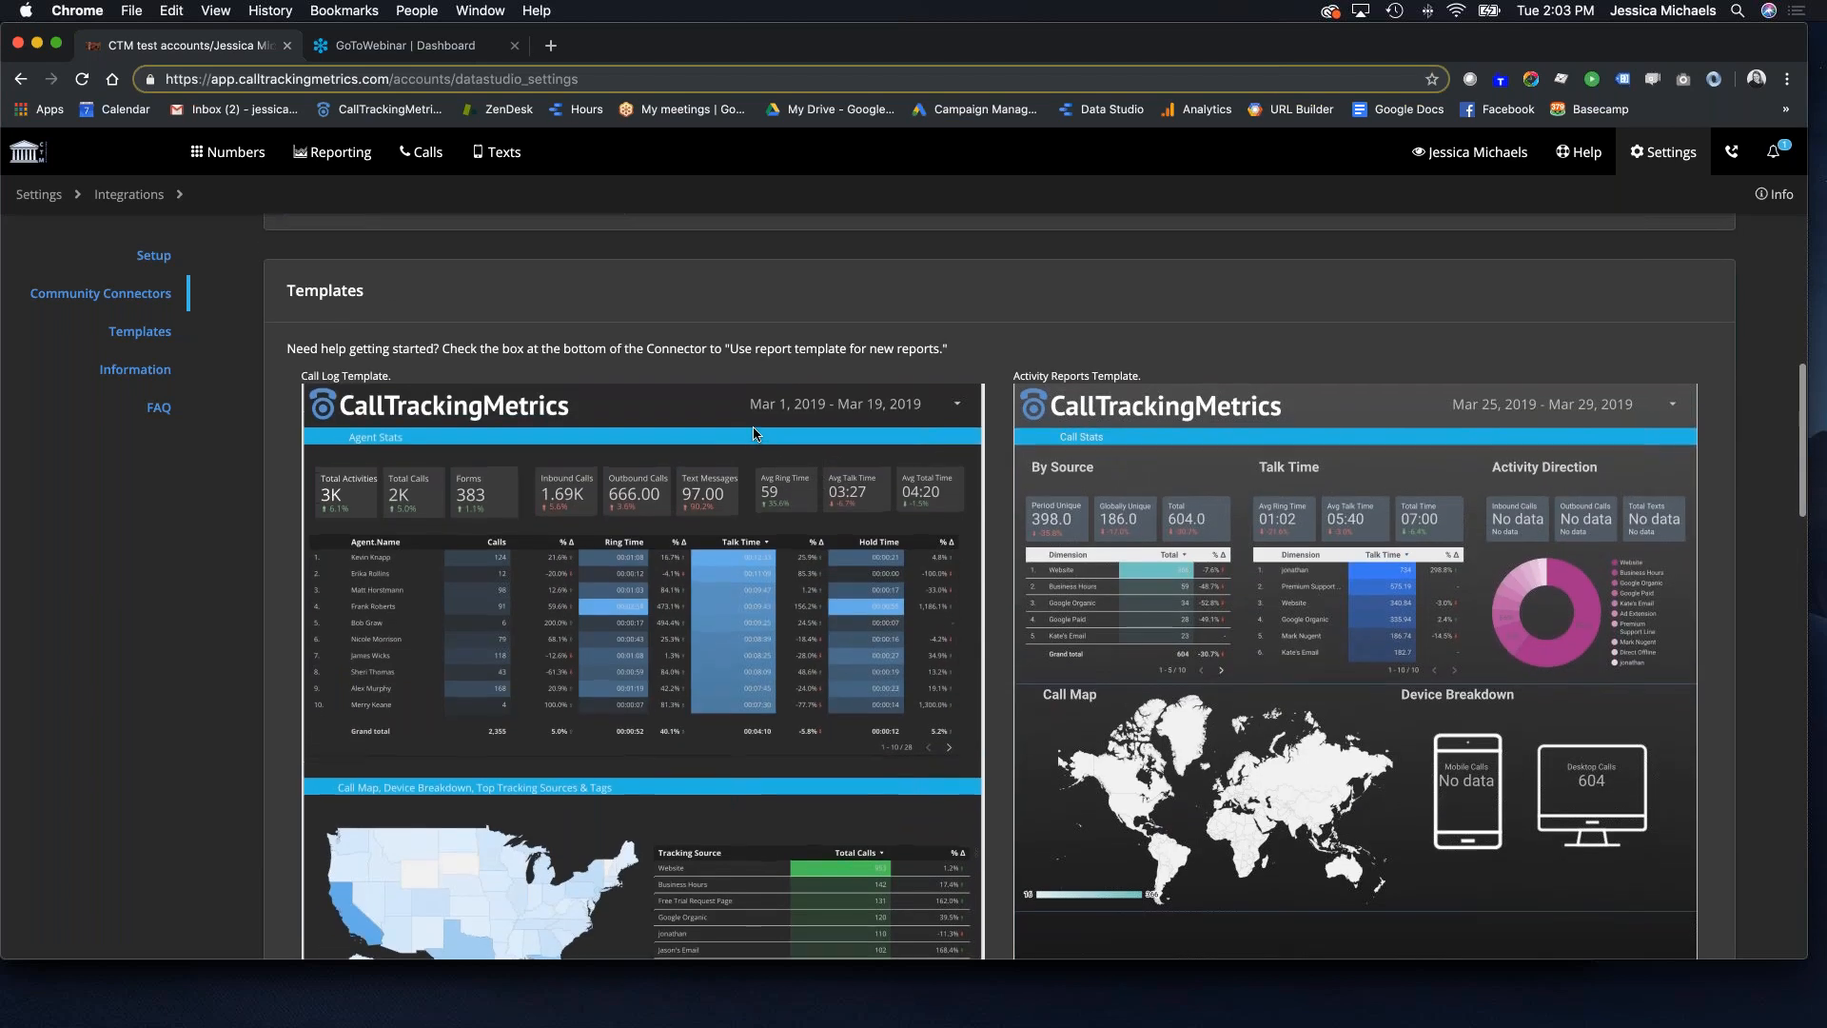
{"action": "scroll", "coordinate": [827, 436], "scroll_direction": "down", "scroll_amount": 1}
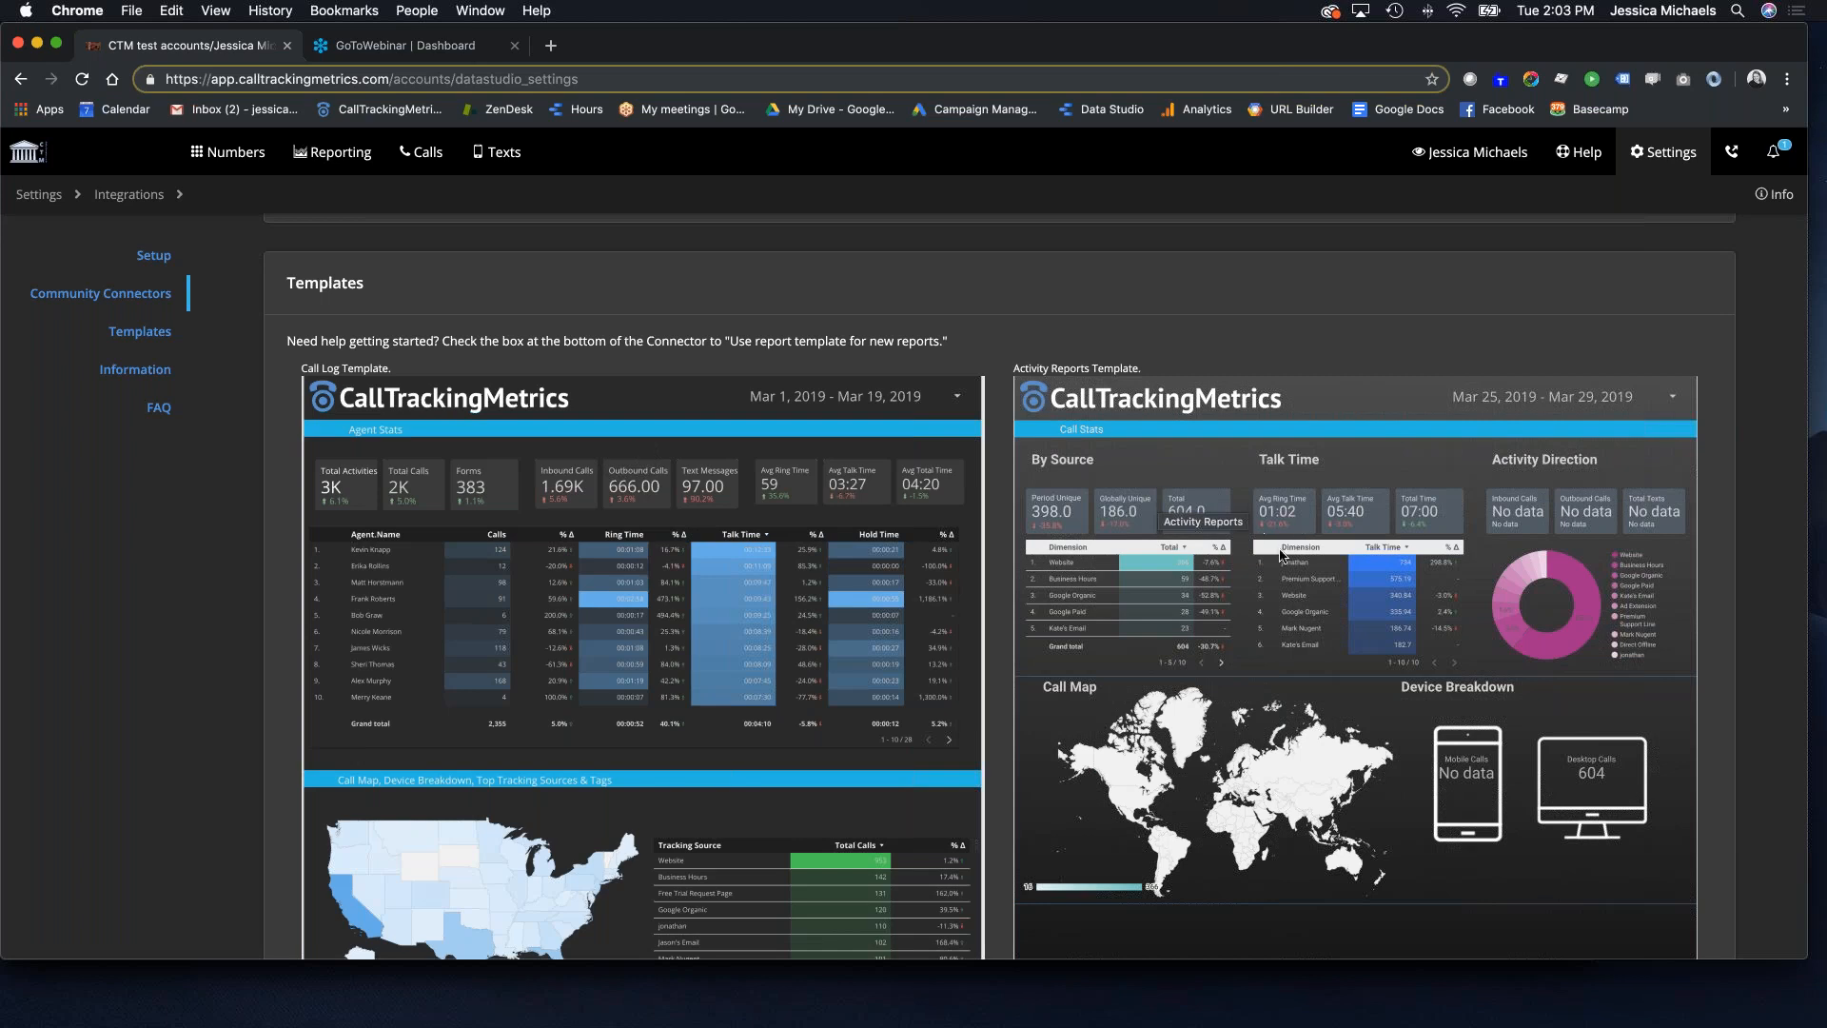
{"action": "scroll", "coordinate": [796, 578], "scroll_direction": "up", "scroll_amount": 5}
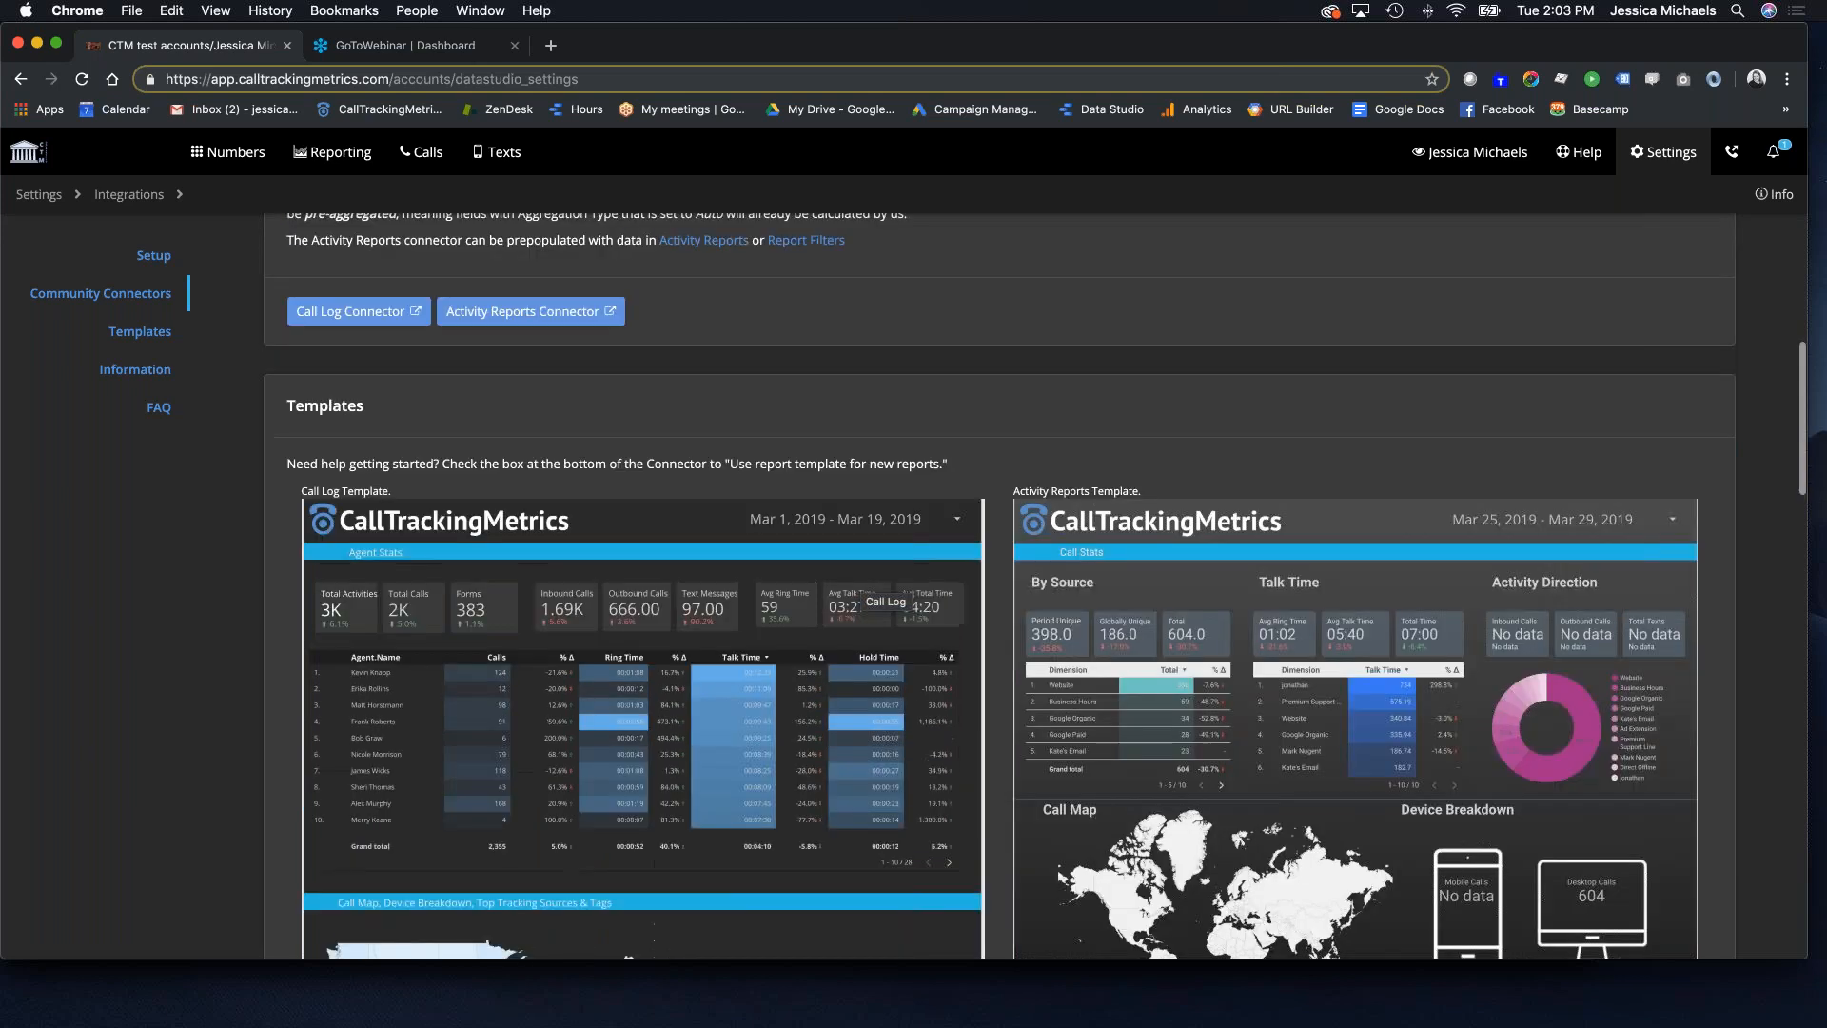
{"action": "scroll", "coordinate": [698, 519], "scroll_direction": "up", "scroll_amount": 5}
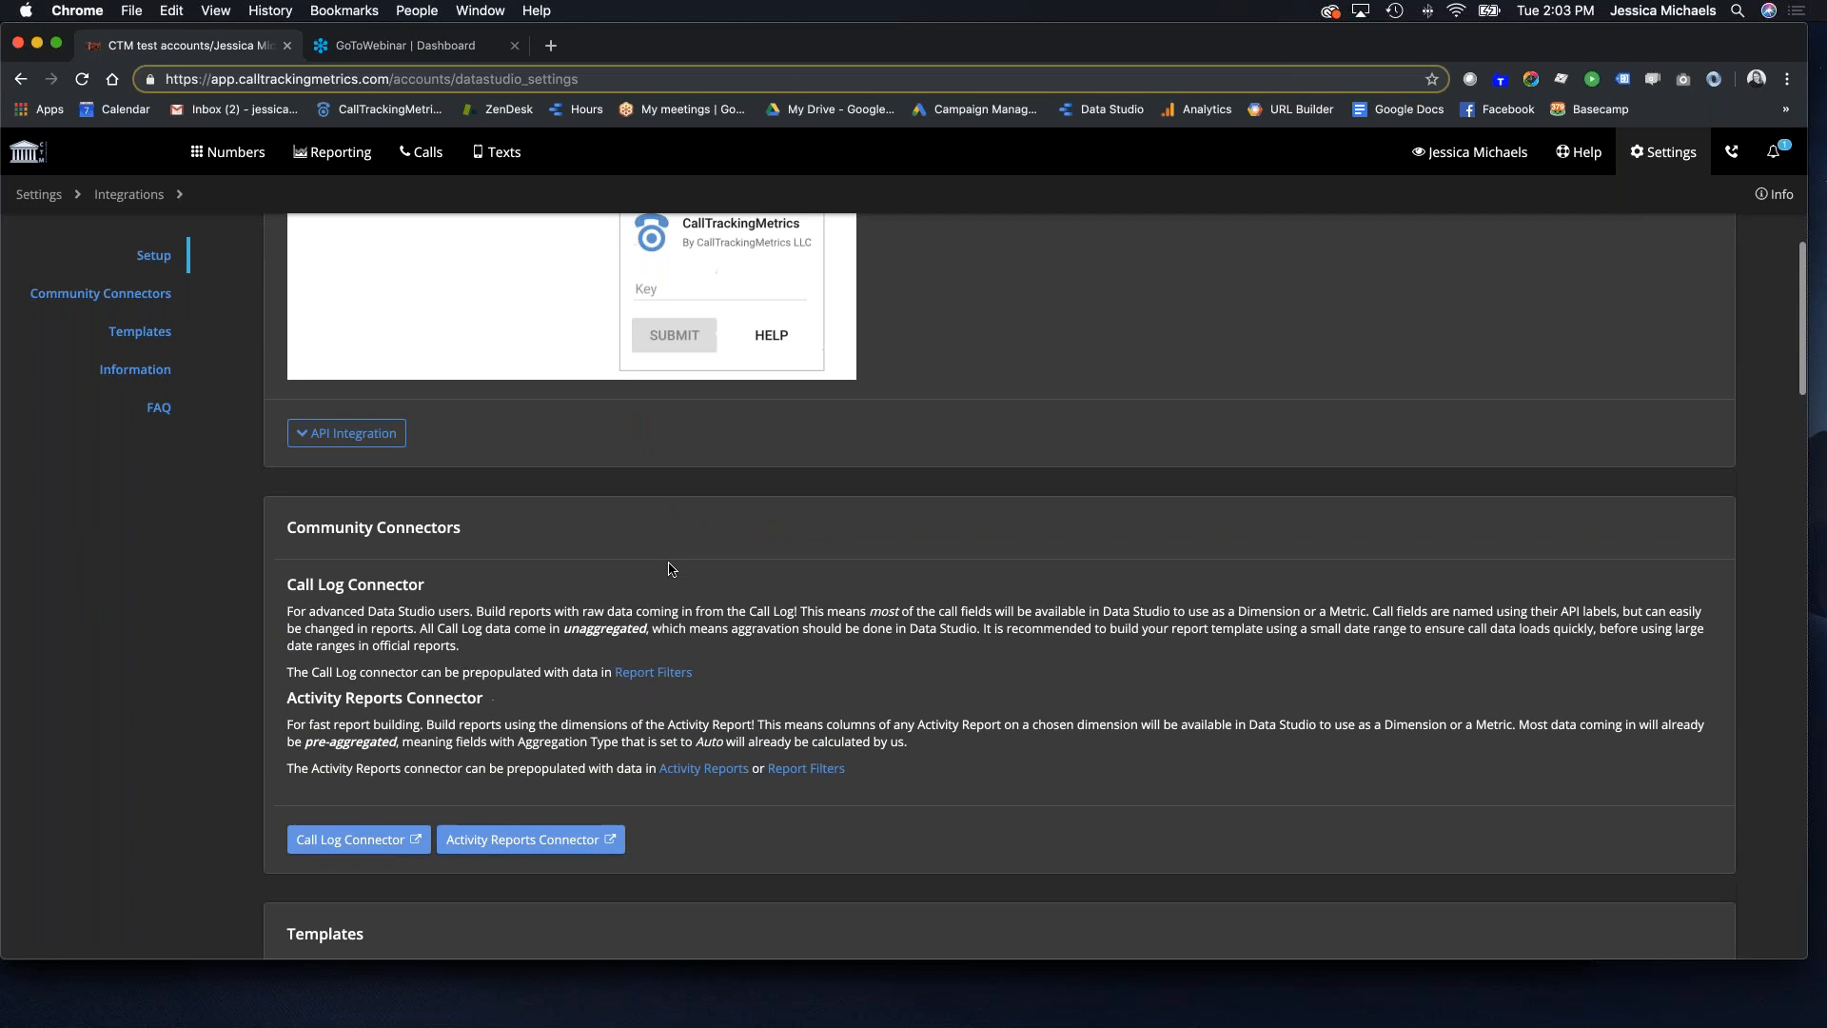
{"action": "scroll", "coordinate": [675, 575], "scroll_direction": "down", "scroll_amount": 3}
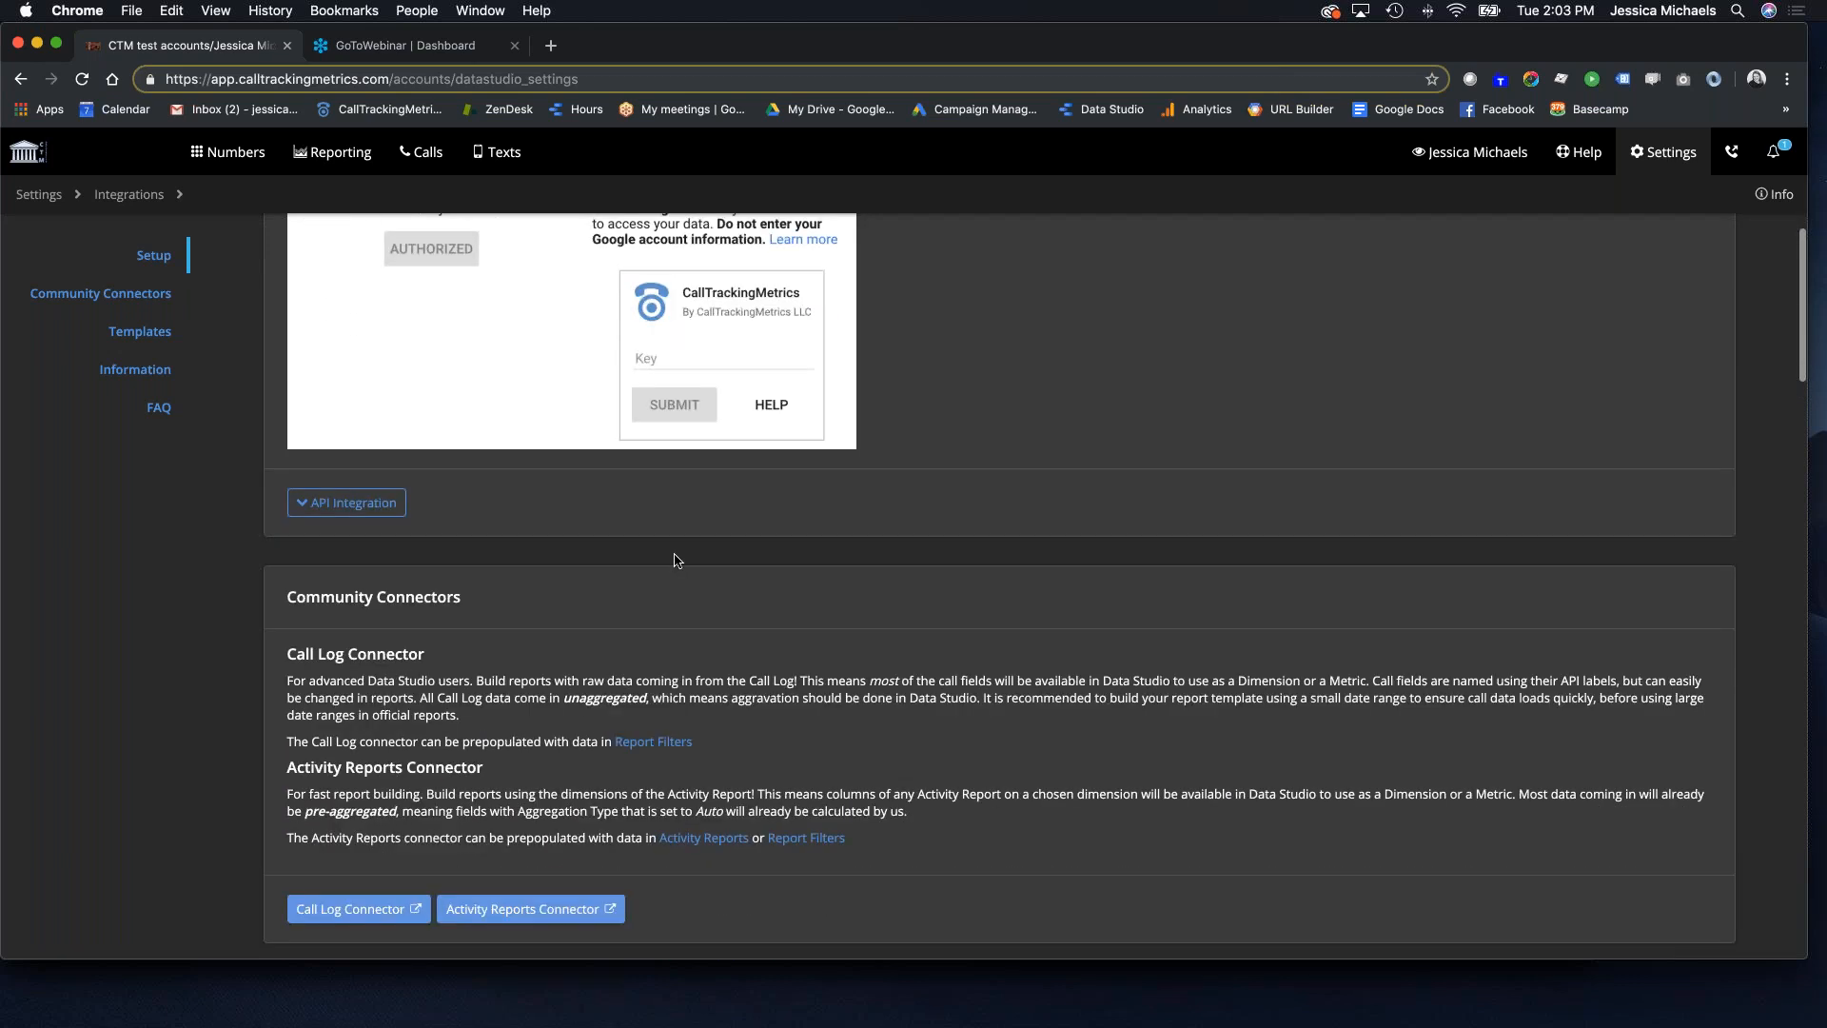
{"action": "scroll", "coordinate": [538, 521], "scroll_direction": "down", "scroll_amount": 3}
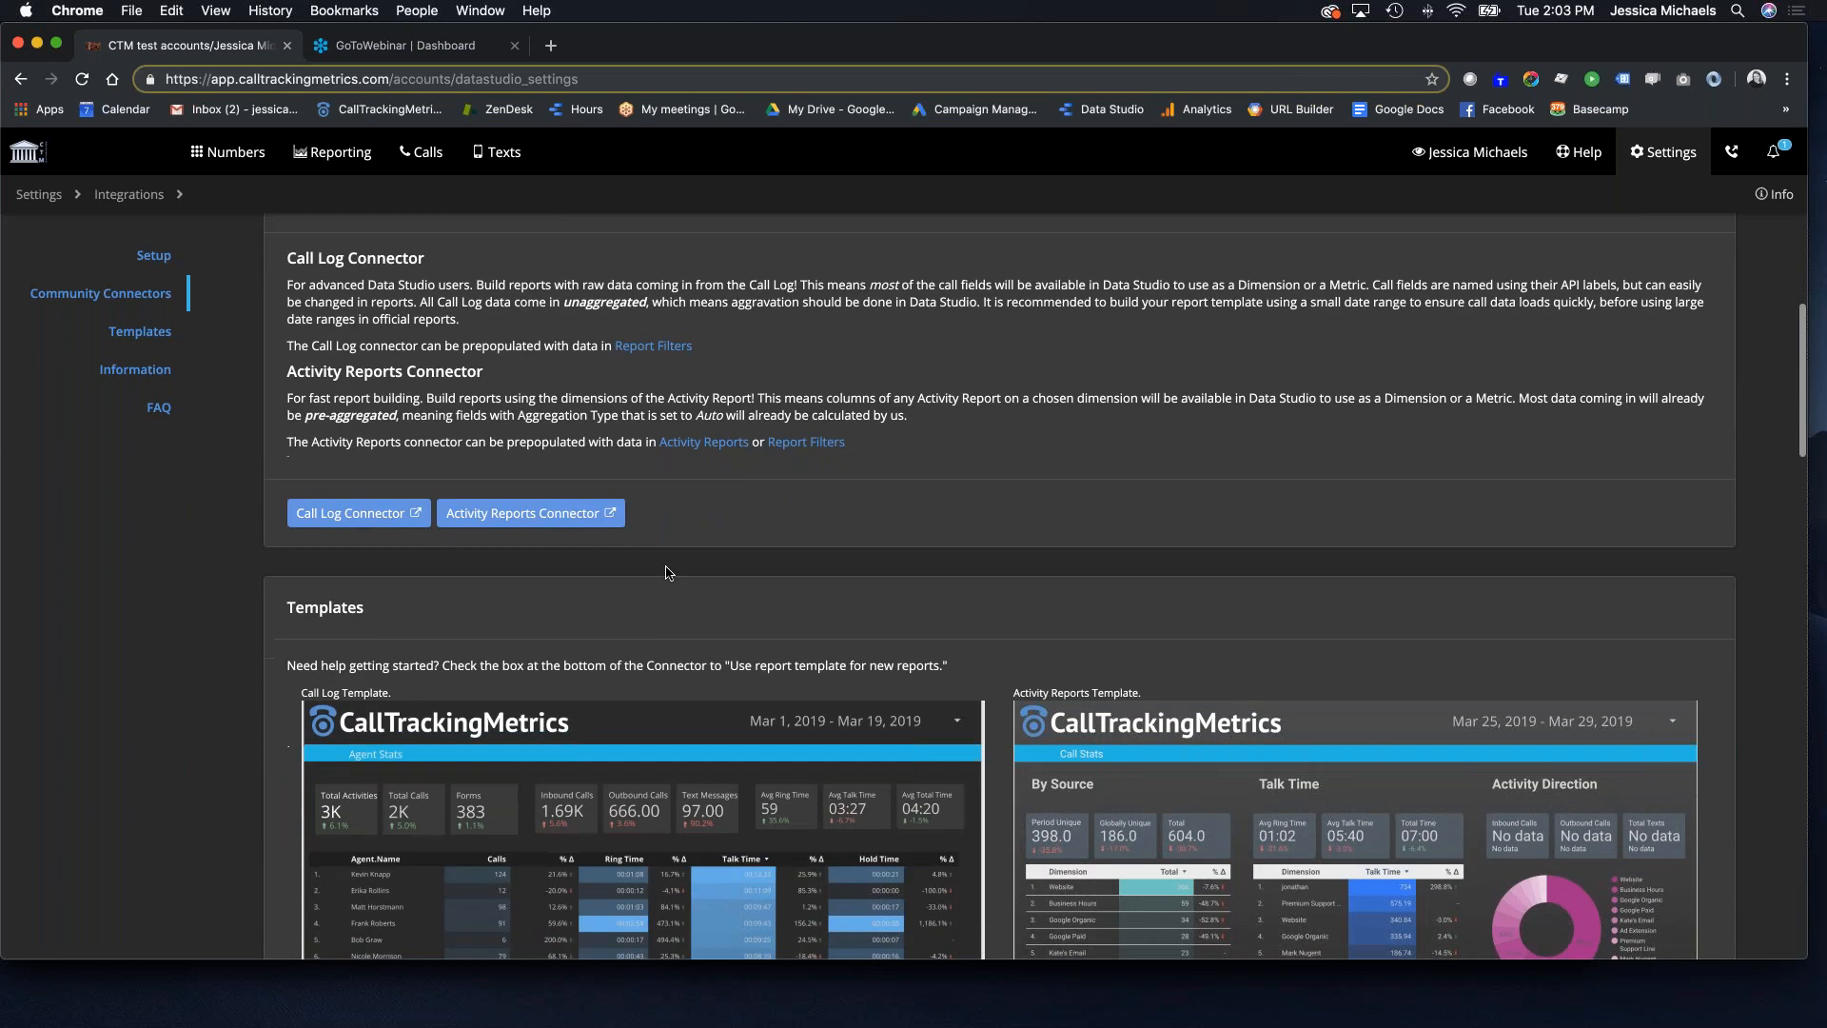
Step: Authorize the Activity Reports connector with a Google account, then return to CallTrackingMetrics
{"action": "left_click", "coordinate": [529, 520]}
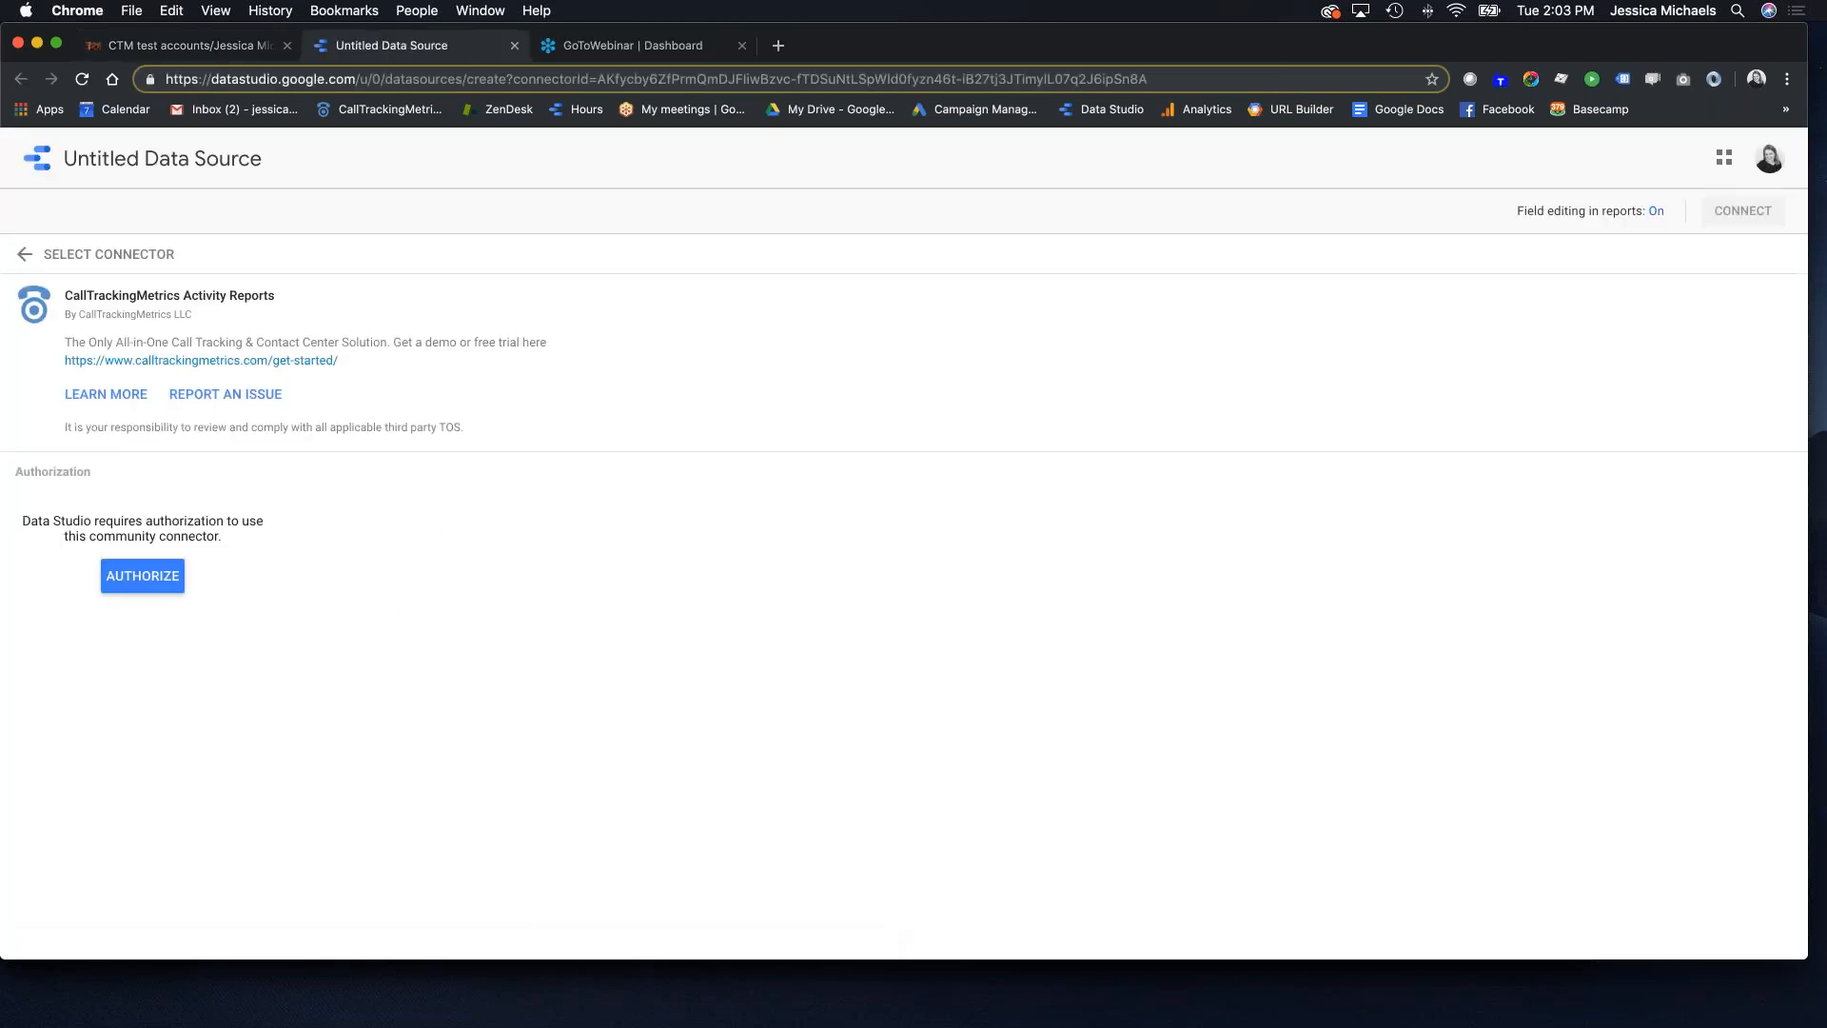
{"action": "left_click", "coordinate": [155, 575]}
{"action": "left_click_drag", "start_coordinate": [284, 543], "coordinate": [974, 122]}
{"action": "left_click", "coordinate": [810, 387]}
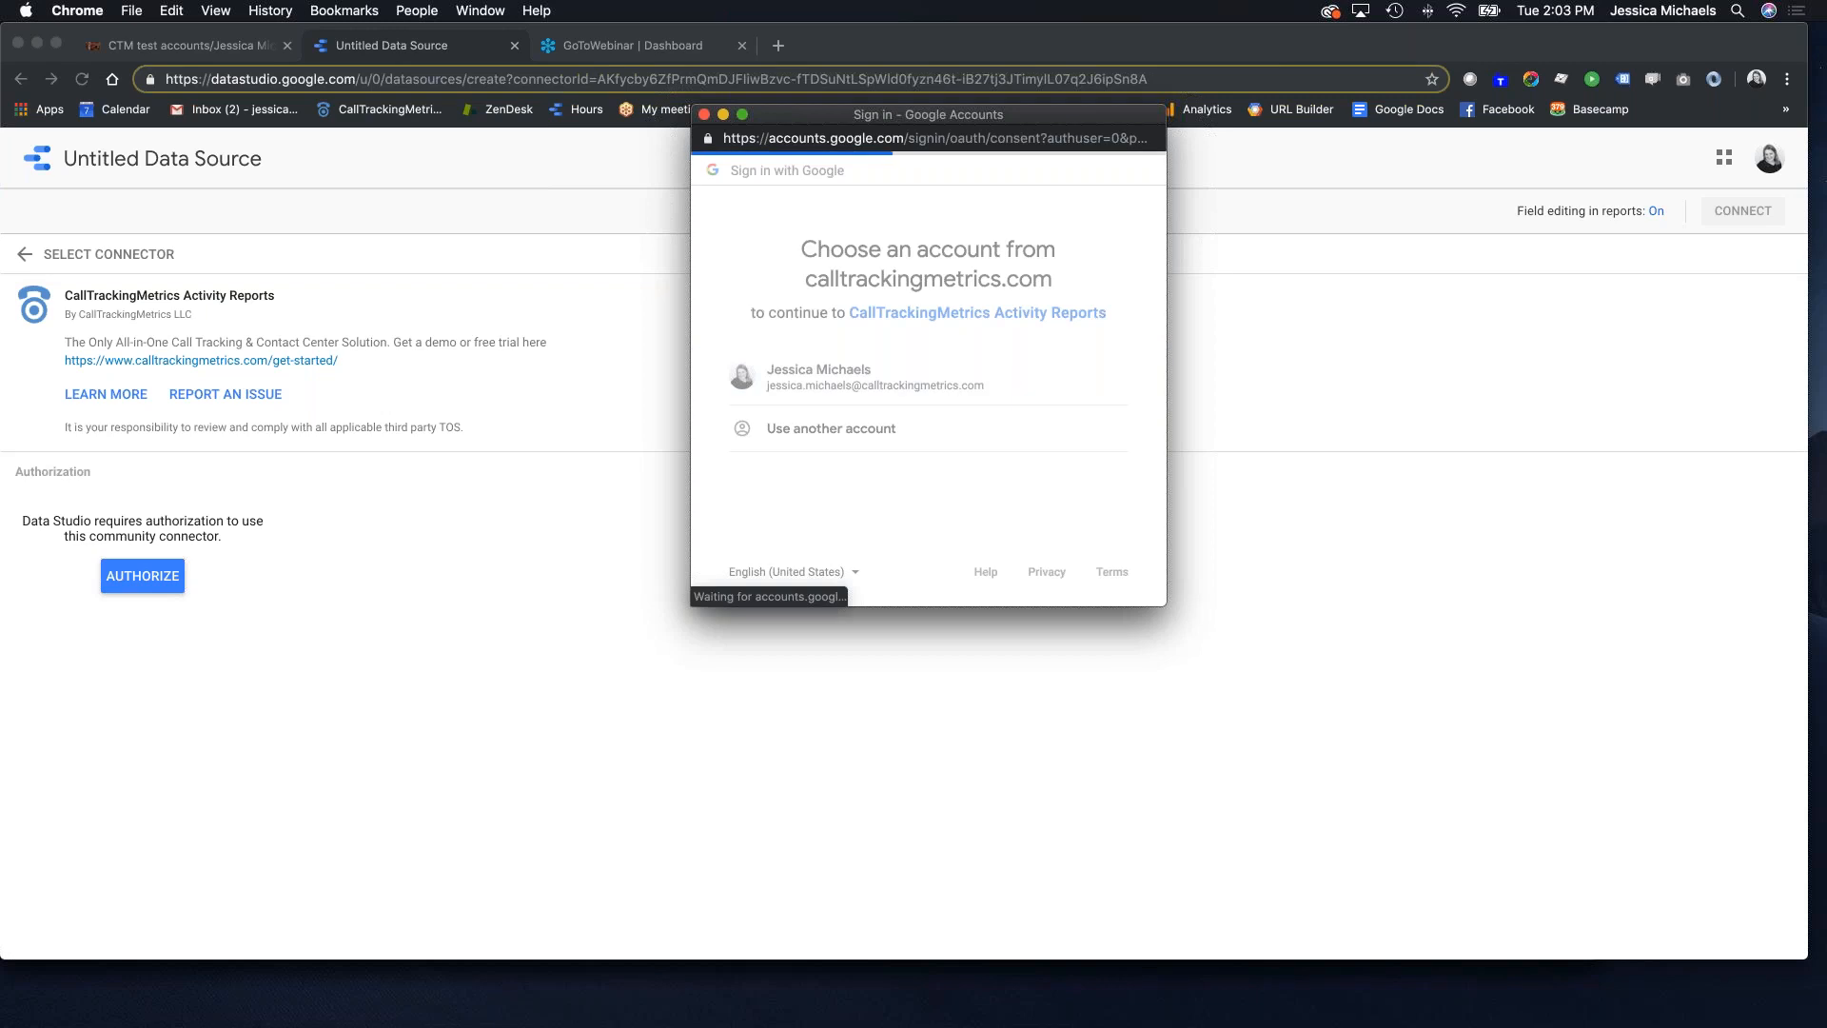
{"action": "scroll", "coordinate": [1122, 509], "scroll_direction": "down", "scroll_amount": 3}
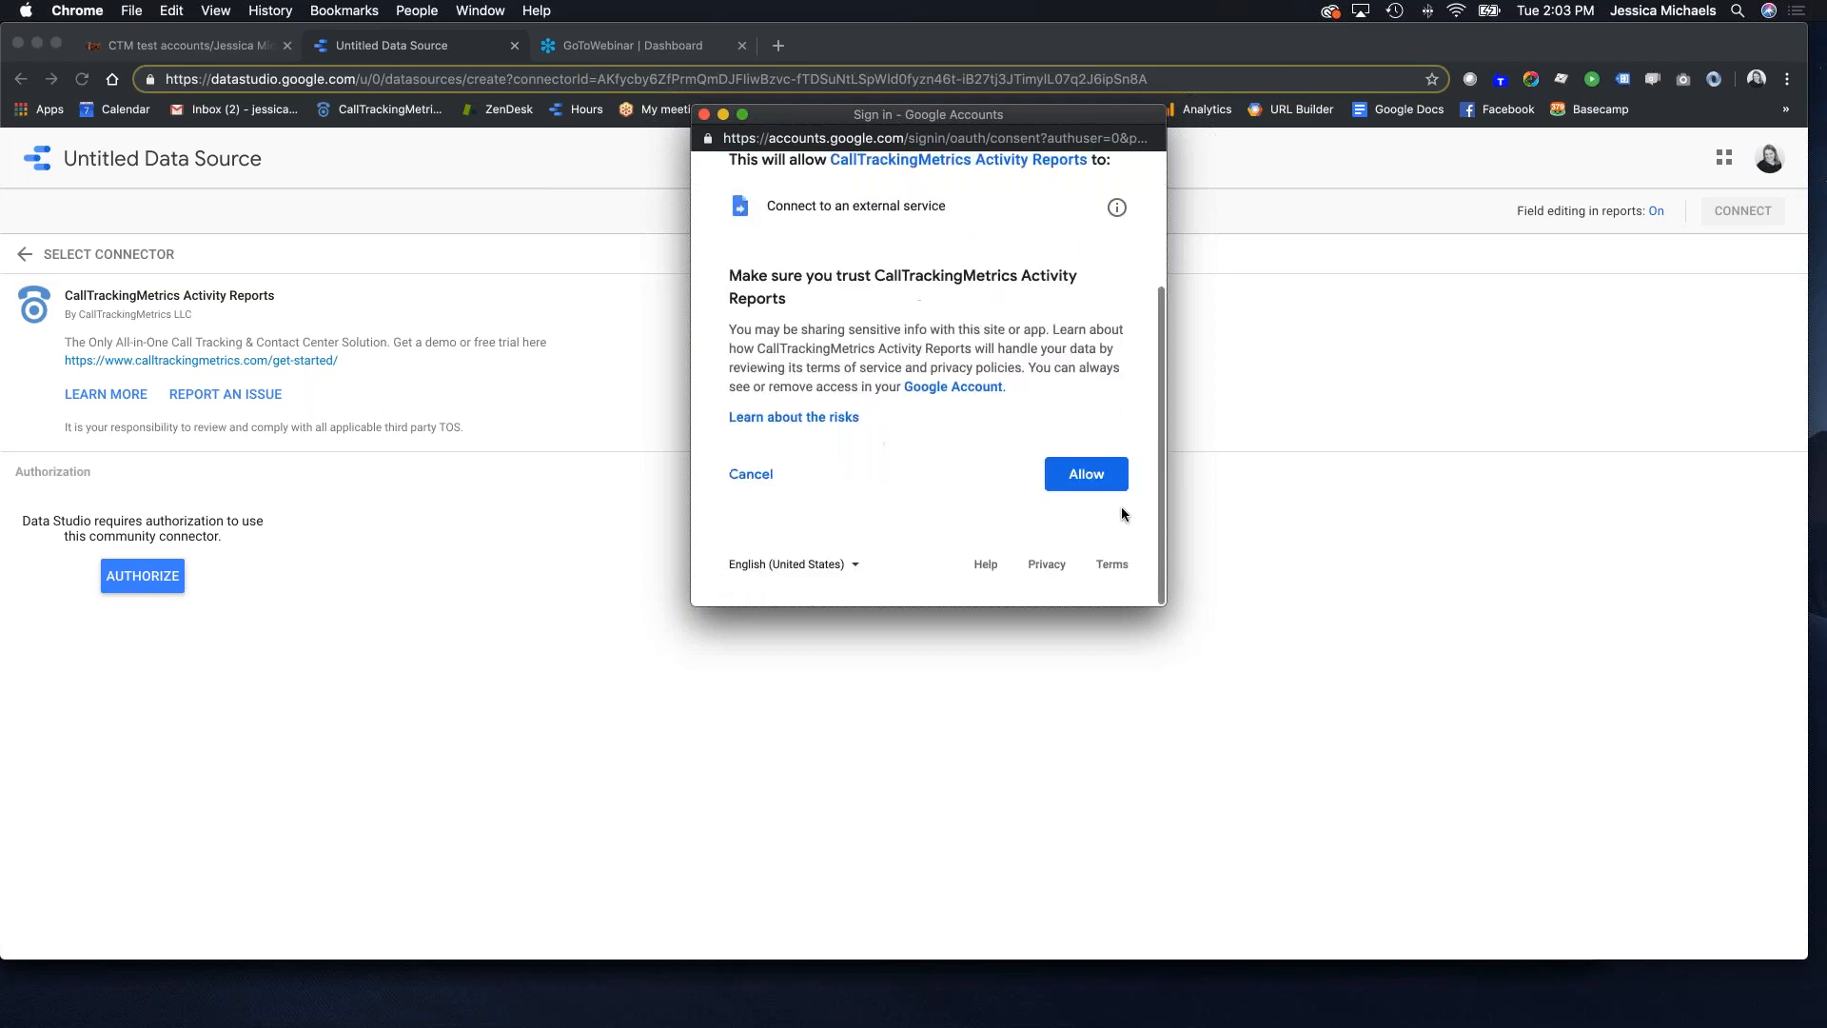
{"action": "left_click", "coordinate": [1085, 474]}
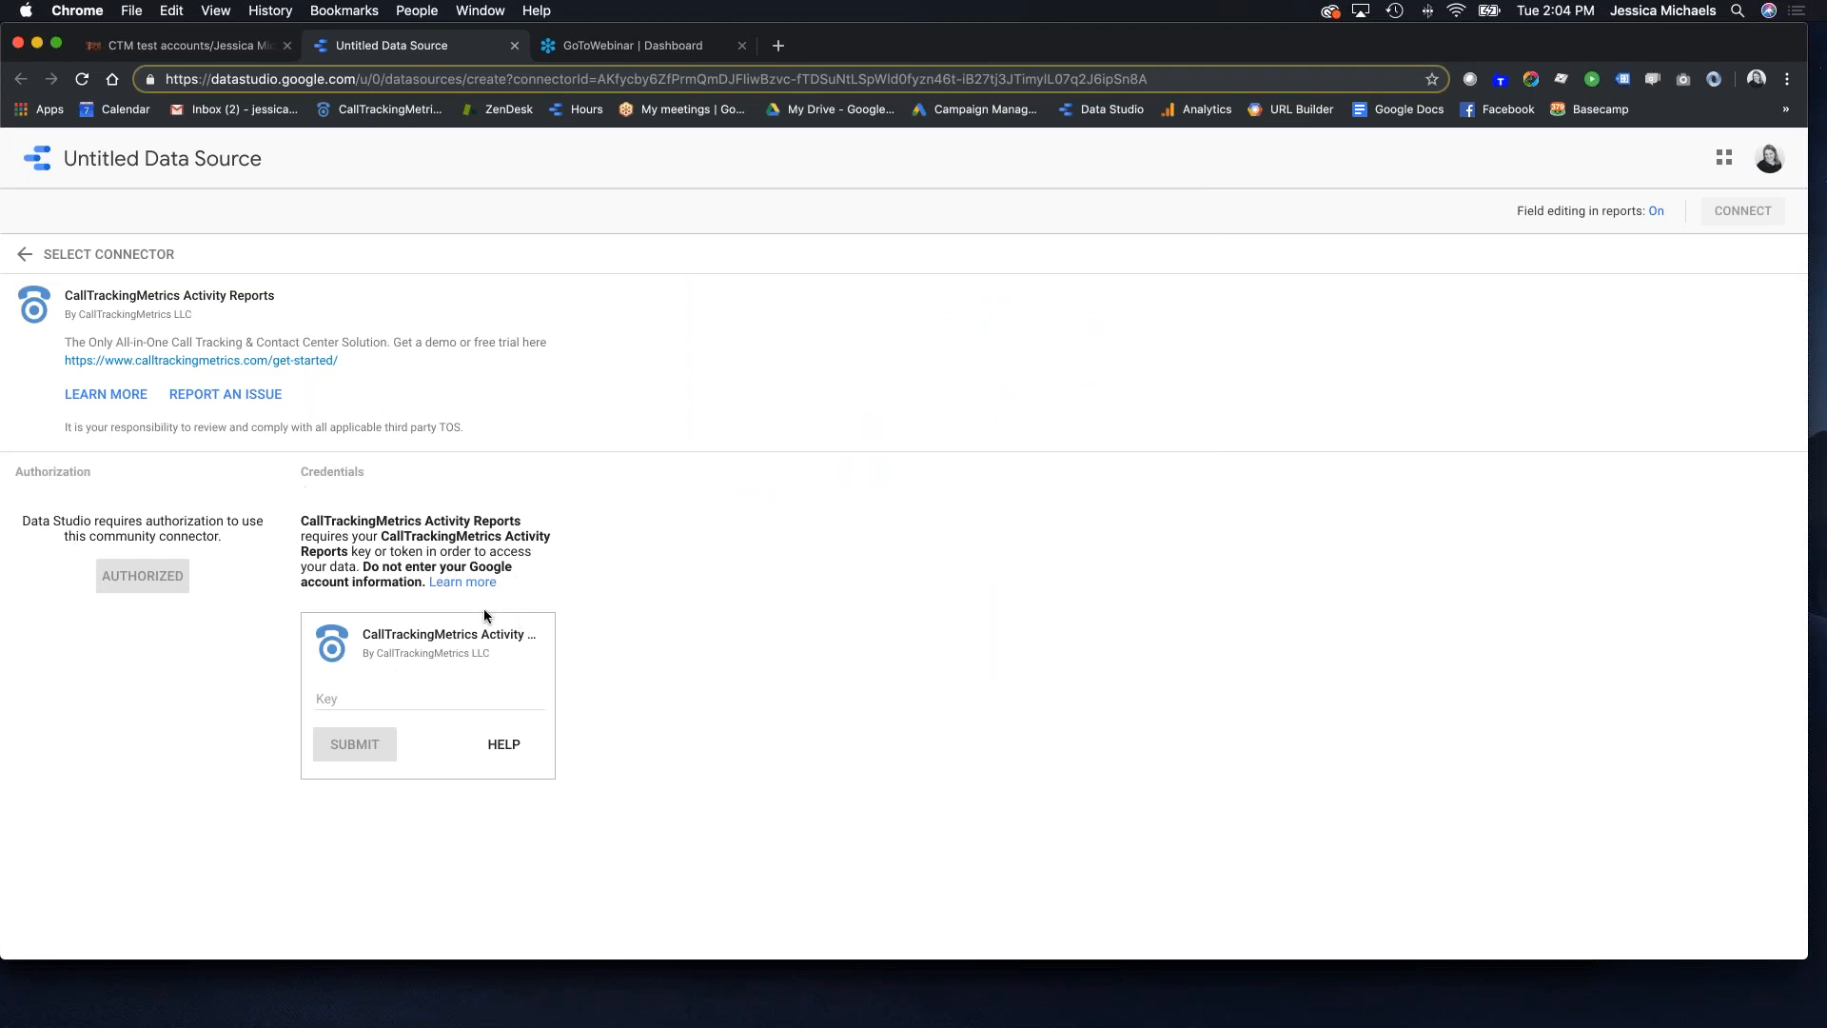
{"action": "left_click", "coordinate": [208, 48]}
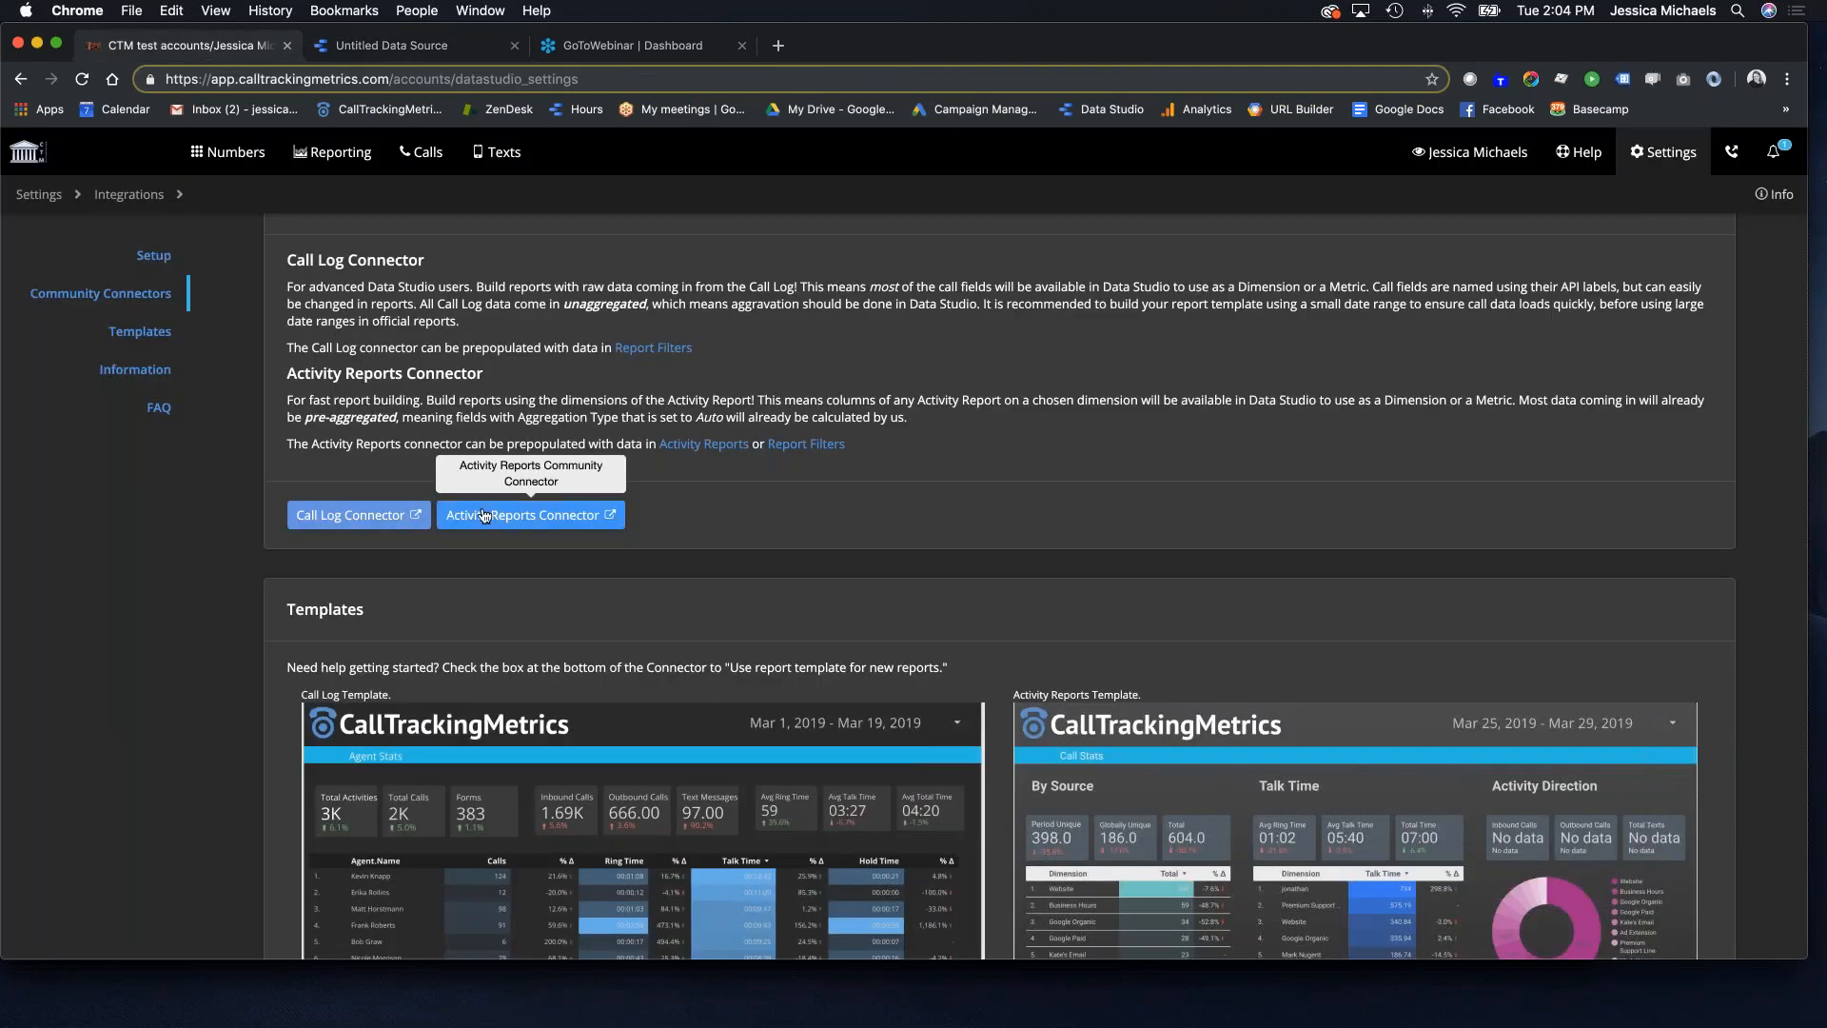
Step: Expand the API access settings and try enabling API access for the account
{"action": "scroll", "coordinate": [532, 518], "scroll_direction": "up", "scroll_amount": 3}
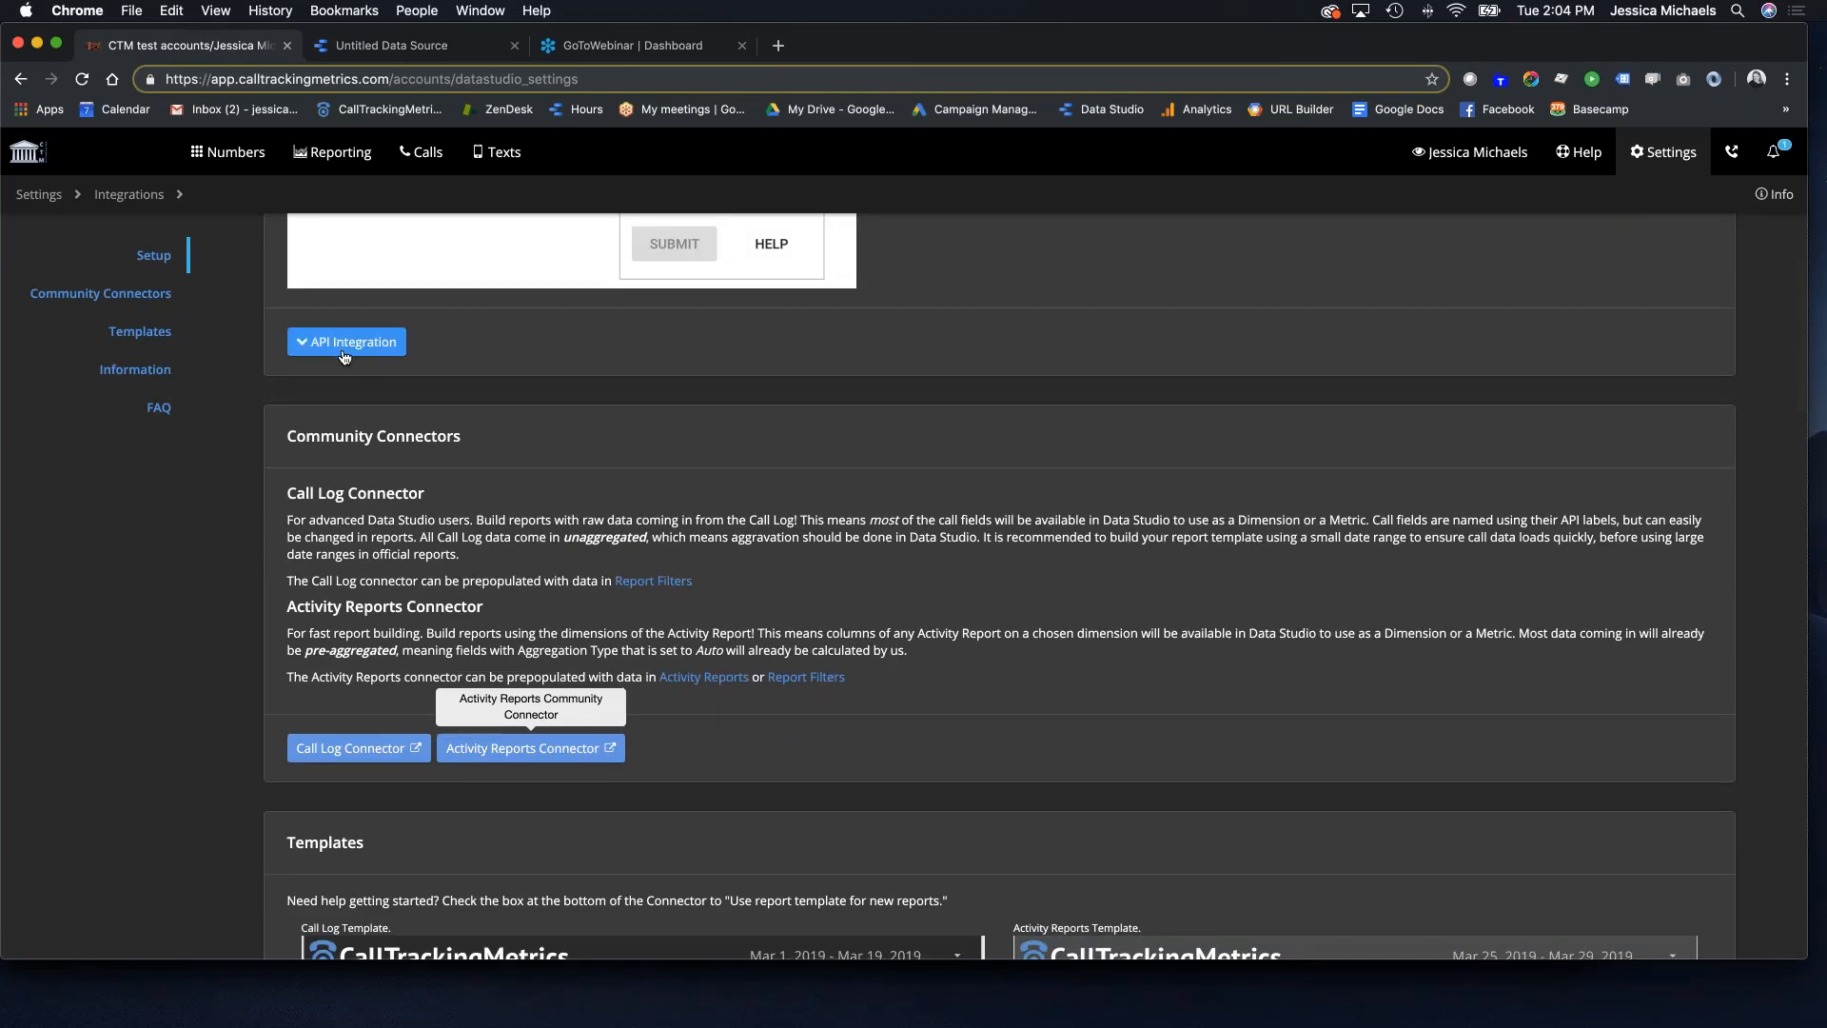
{"action": "left_click", "coordinate": [347, 342]}
{"action": "scroll", "coordinate": [440, 444], "scroll_direction": "up", "scroll_amount": 4}
{"action": "scroll", "coordinate": [439, 444], "scroll_direction": "down", "scroll_amount": 5}
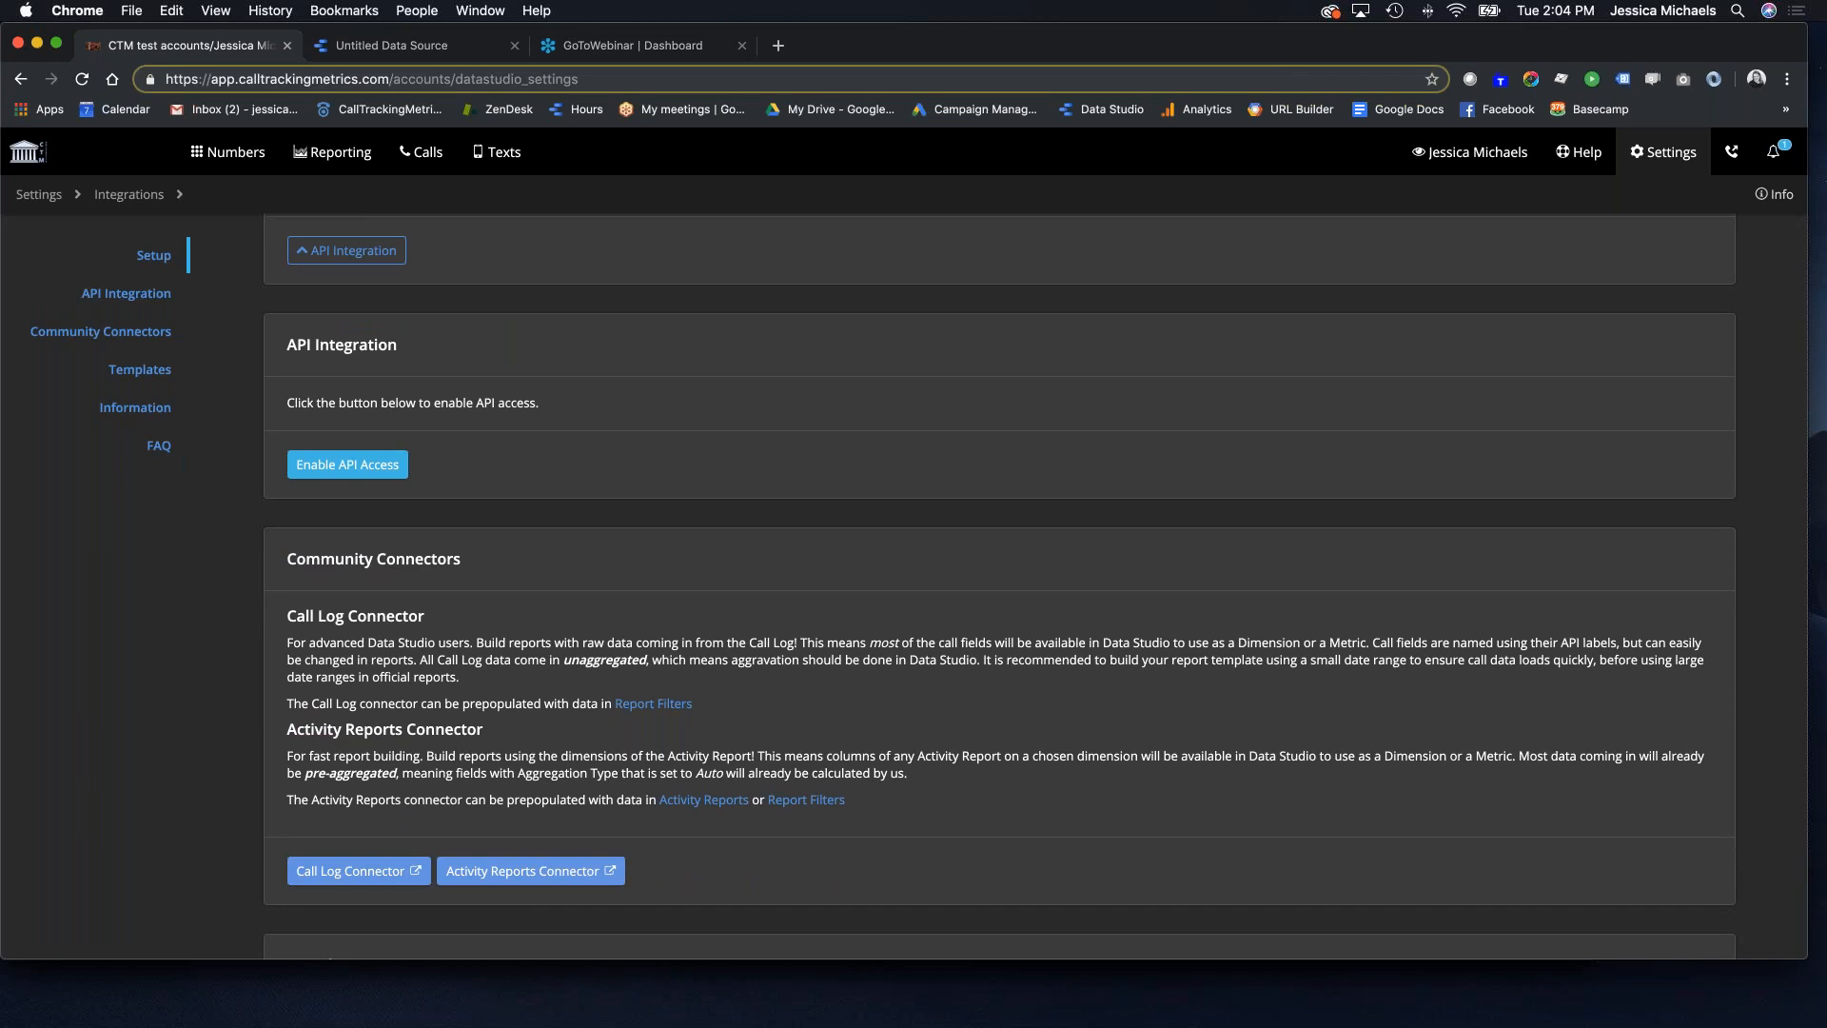
{"action": "left_click", "coordinate": [357, 472]}
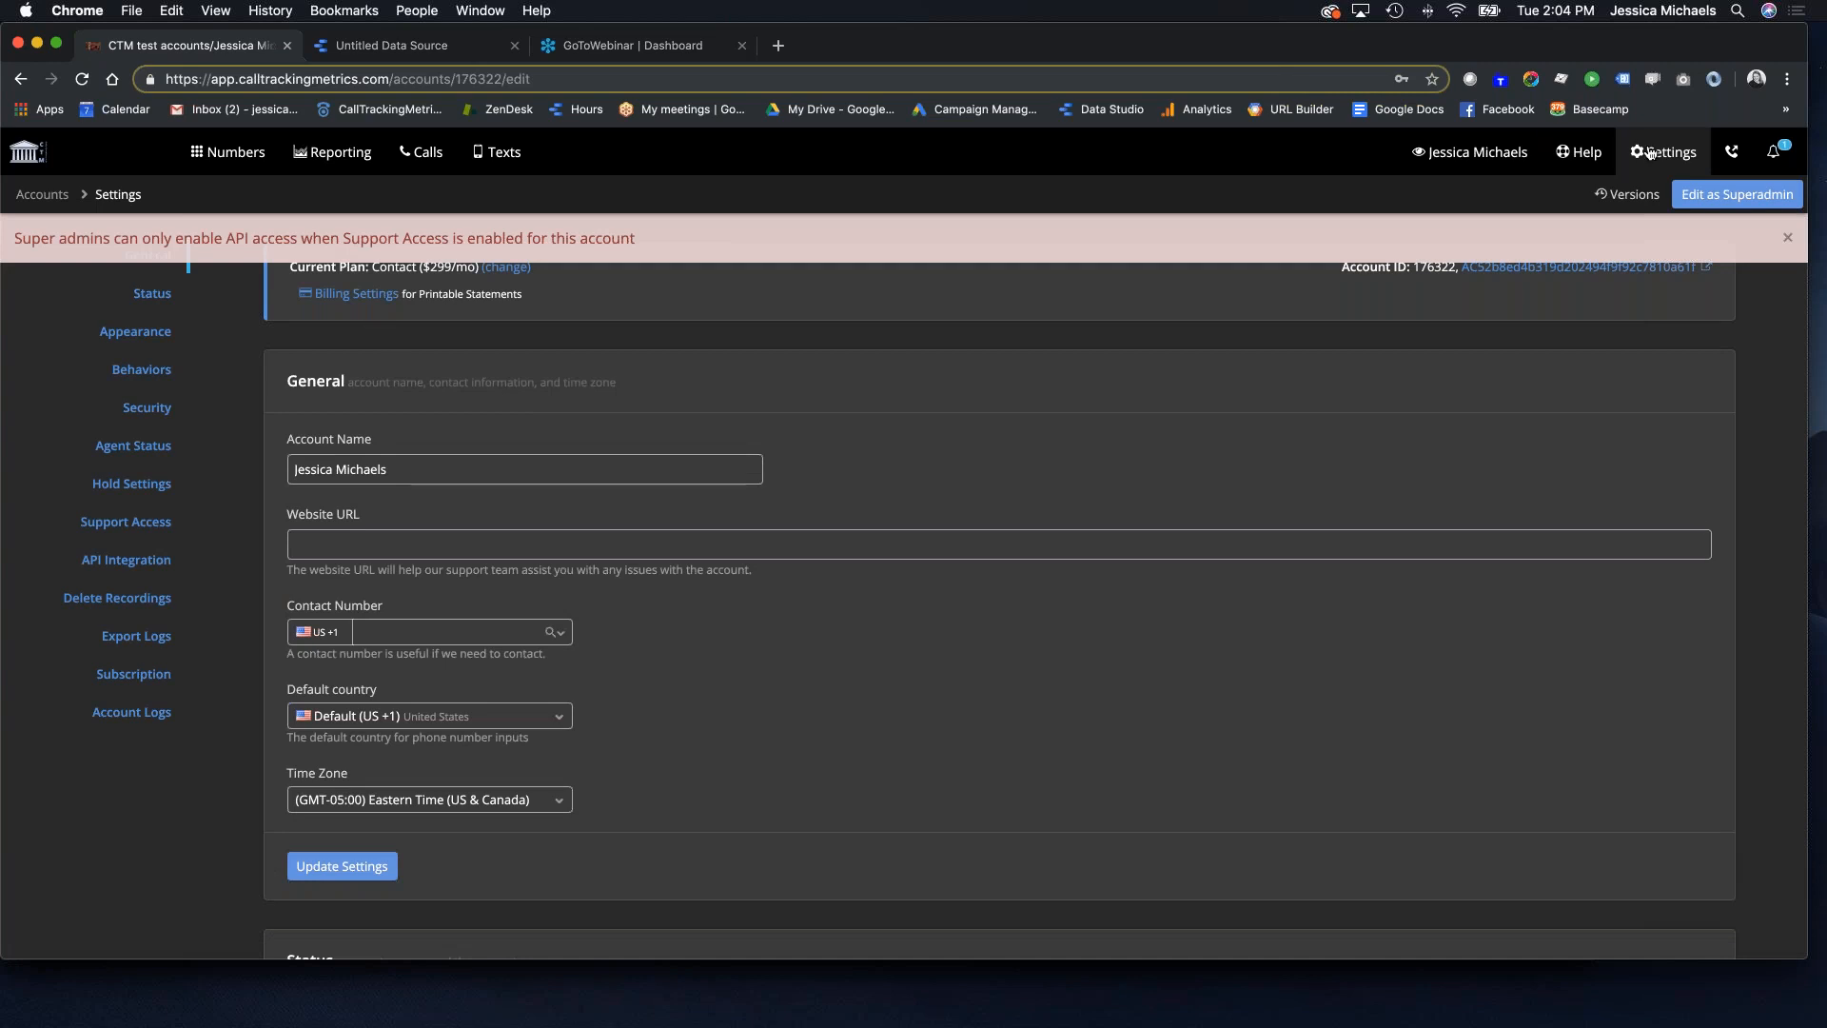
Step: Navigate to the agency's API Integration section under Agency Settings
{"action": "left_click", "coordinate": [1649, 152]}
{"action": "left_click", "coordinate": [440, 248]}
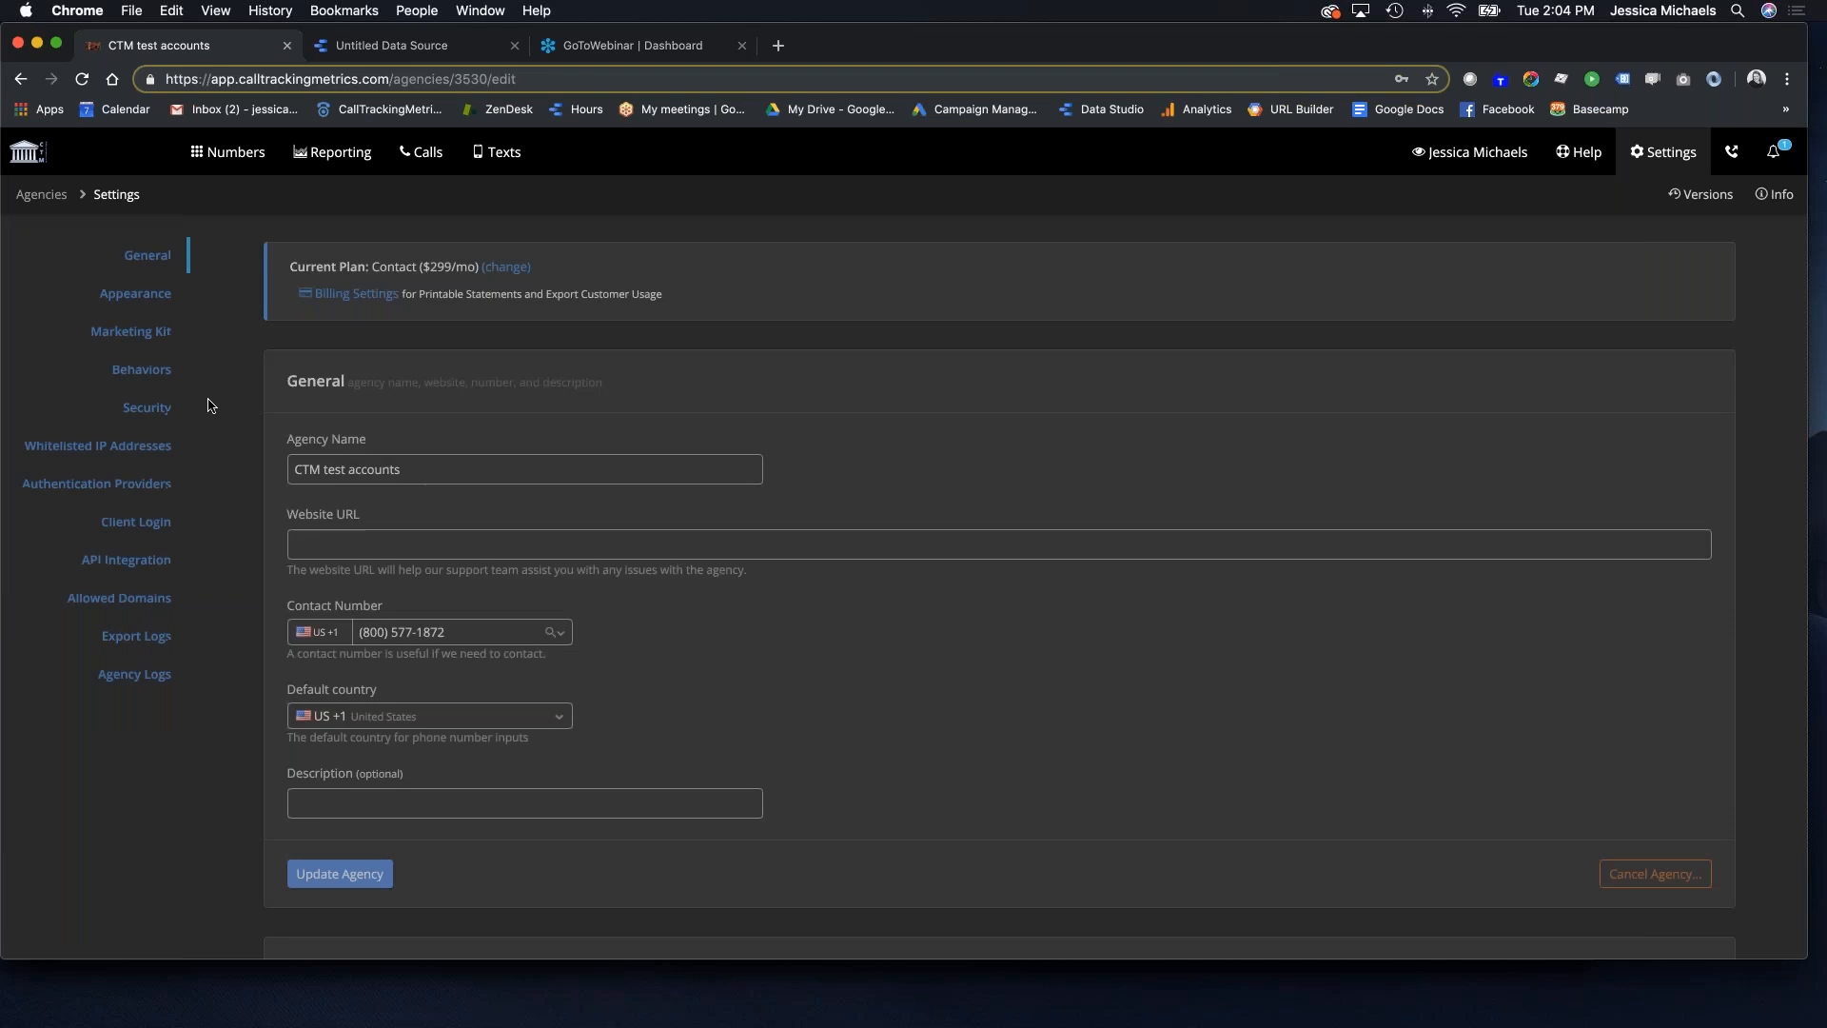
{"action": "left_click", "coordinate": [163, 561]}
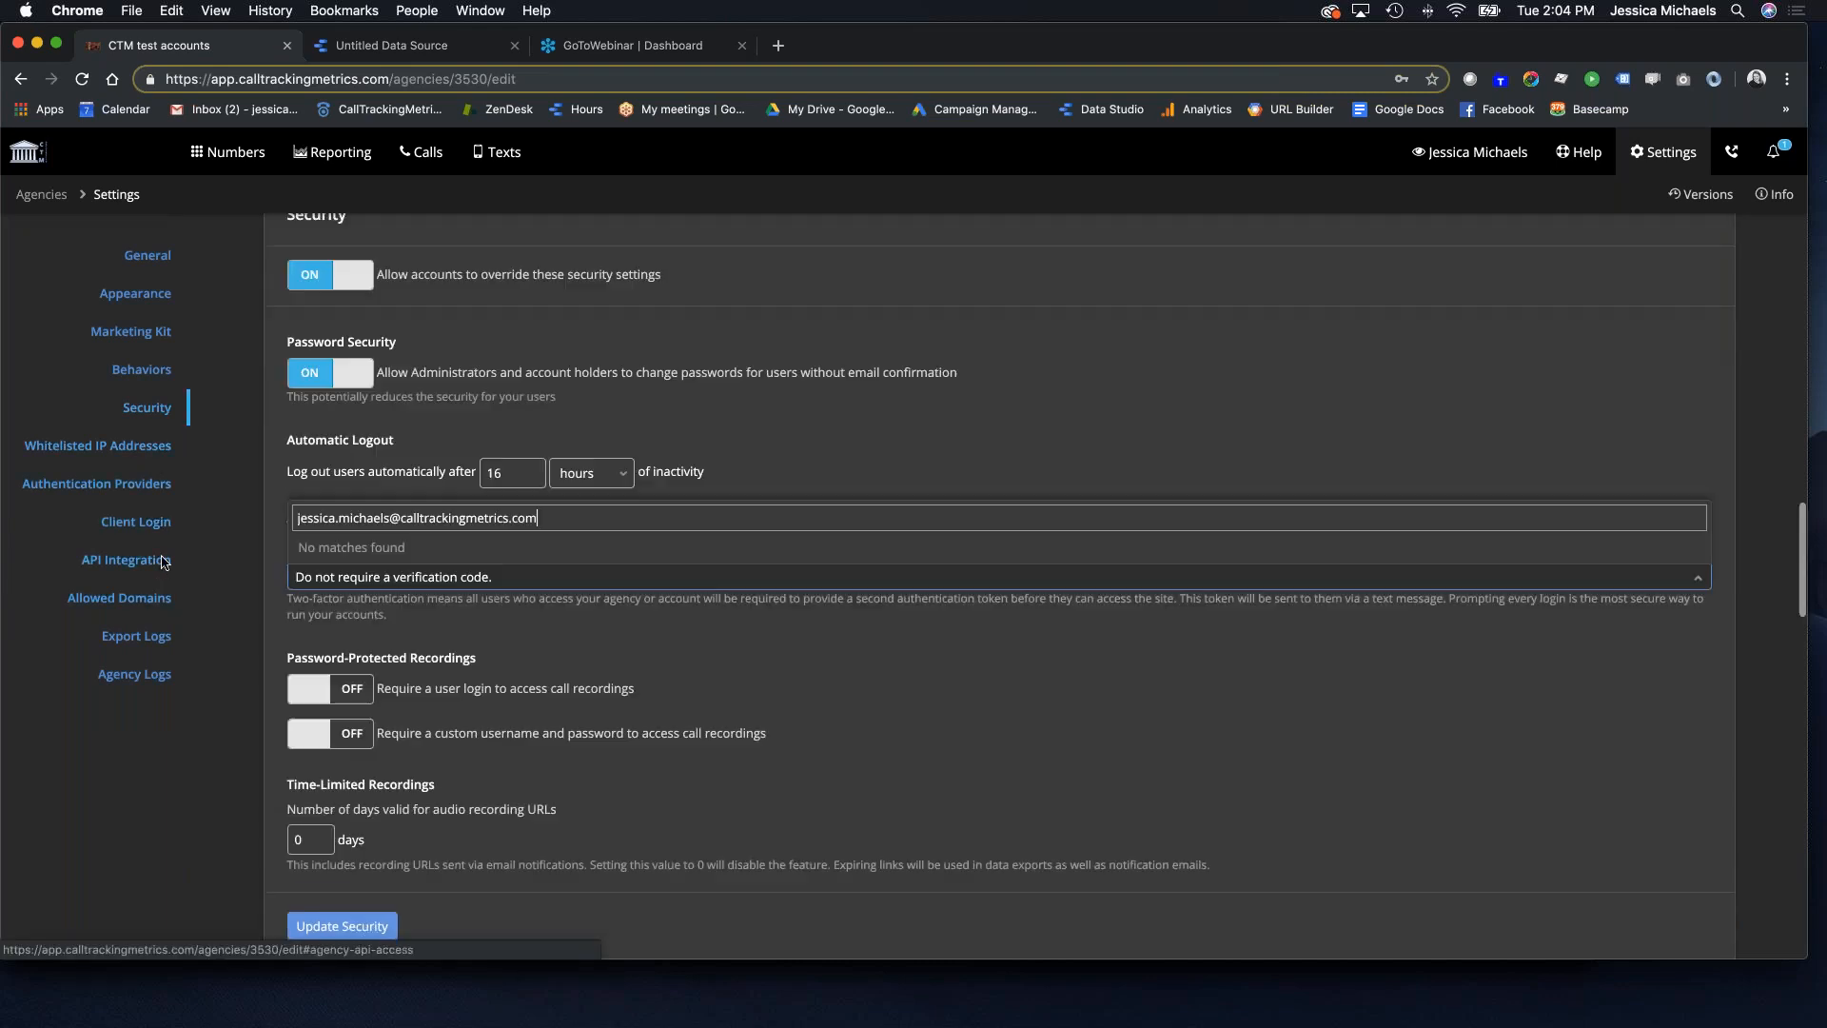
{"action": "left_click", "coordinate": [149, 567]}
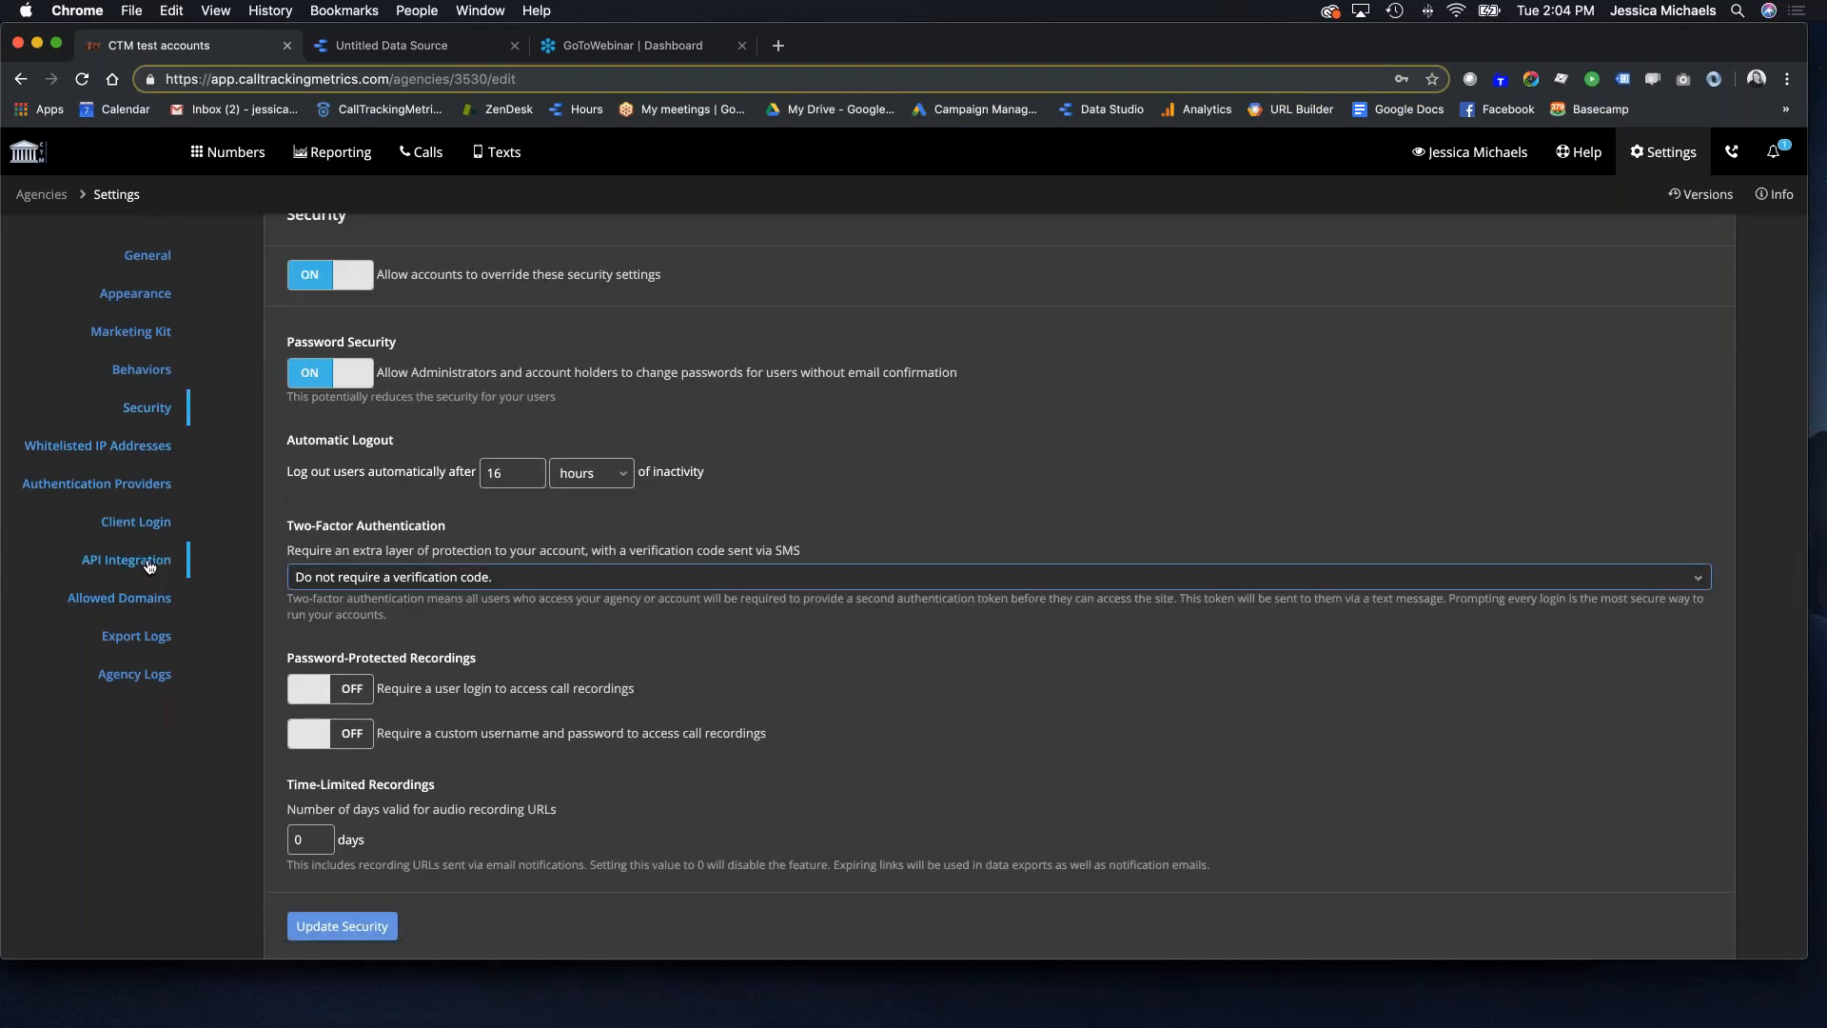
{"action": "left_click", "coordinate": [149, 565]}
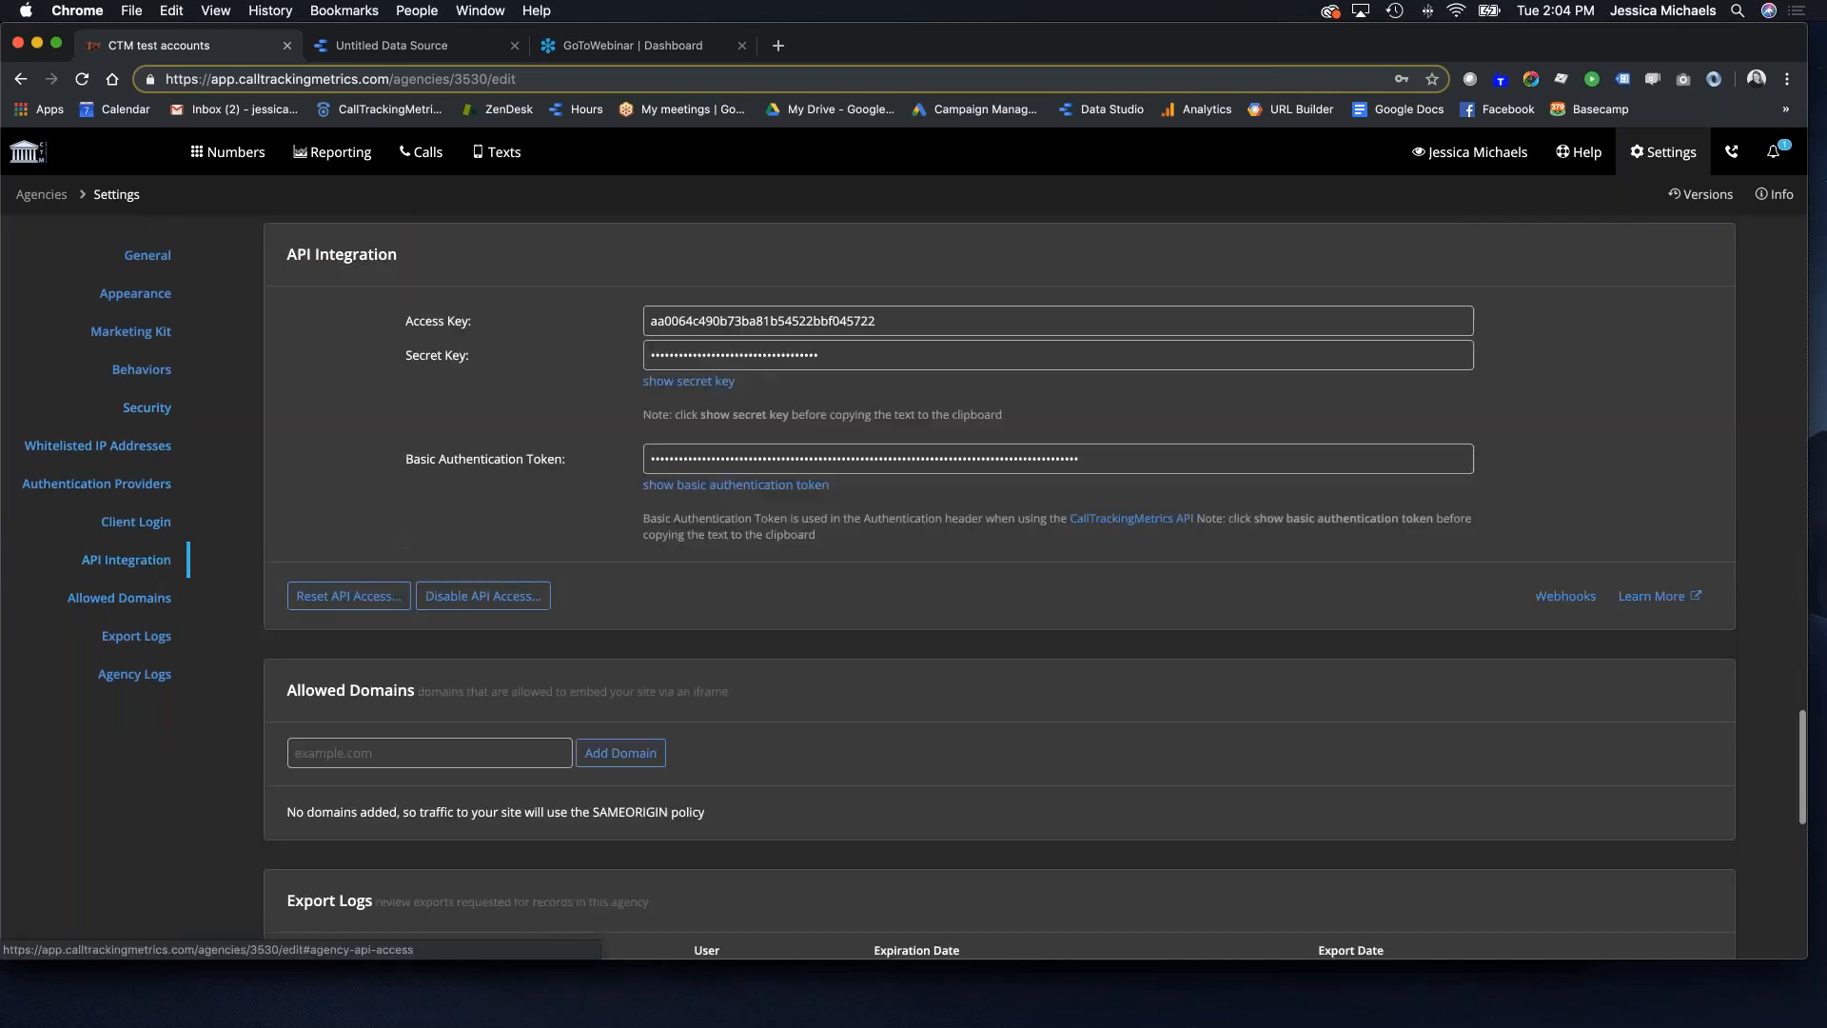
Step: Reveal and copy the agency's basic authentication token, then mask it again
{"action": "left_click", "coordinate": [770, 494]}
{"action": "double_click", "coordinate": [770, 450]}
{"action": "key", "text": "super+c"}
{"action": "left_click", "coordinate": [746, 493]}
{"action": "left_click", "coordinate": [747, 491]}
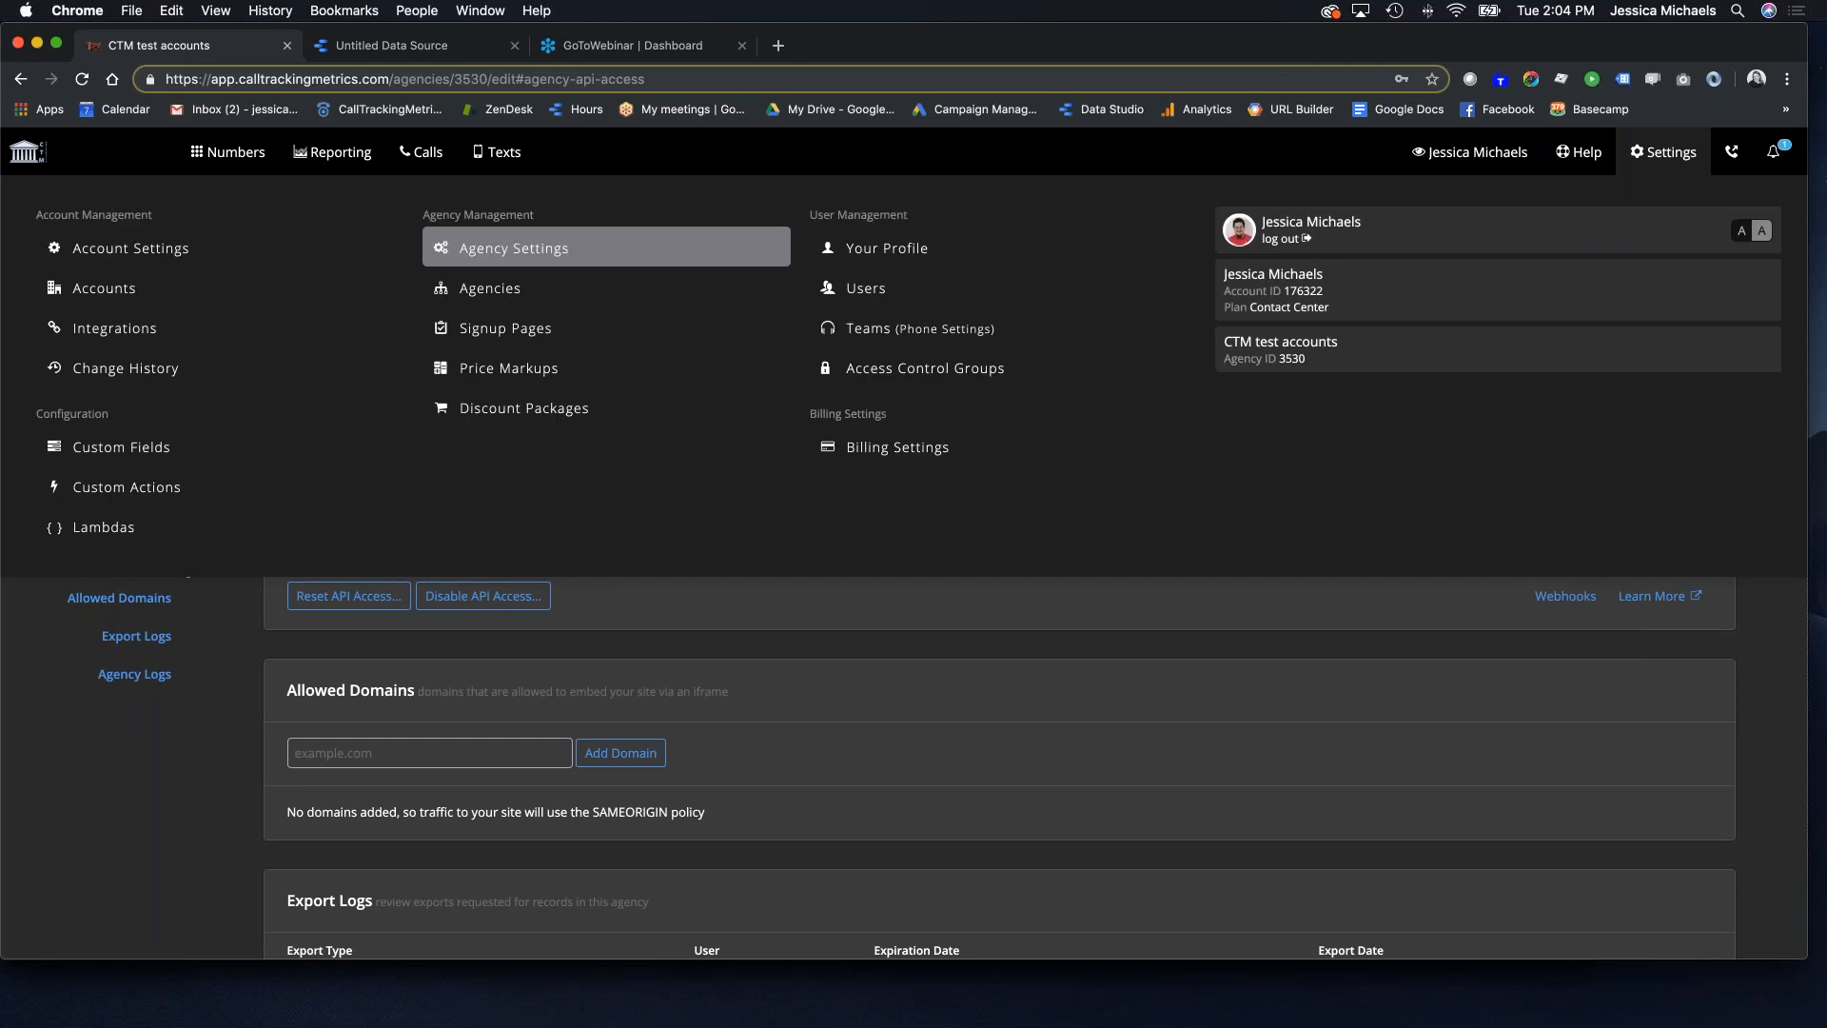
Step: Paste the copied token into the connector's Key field and submit it
{"action": "left_click", "coordinate": [447, 45]}
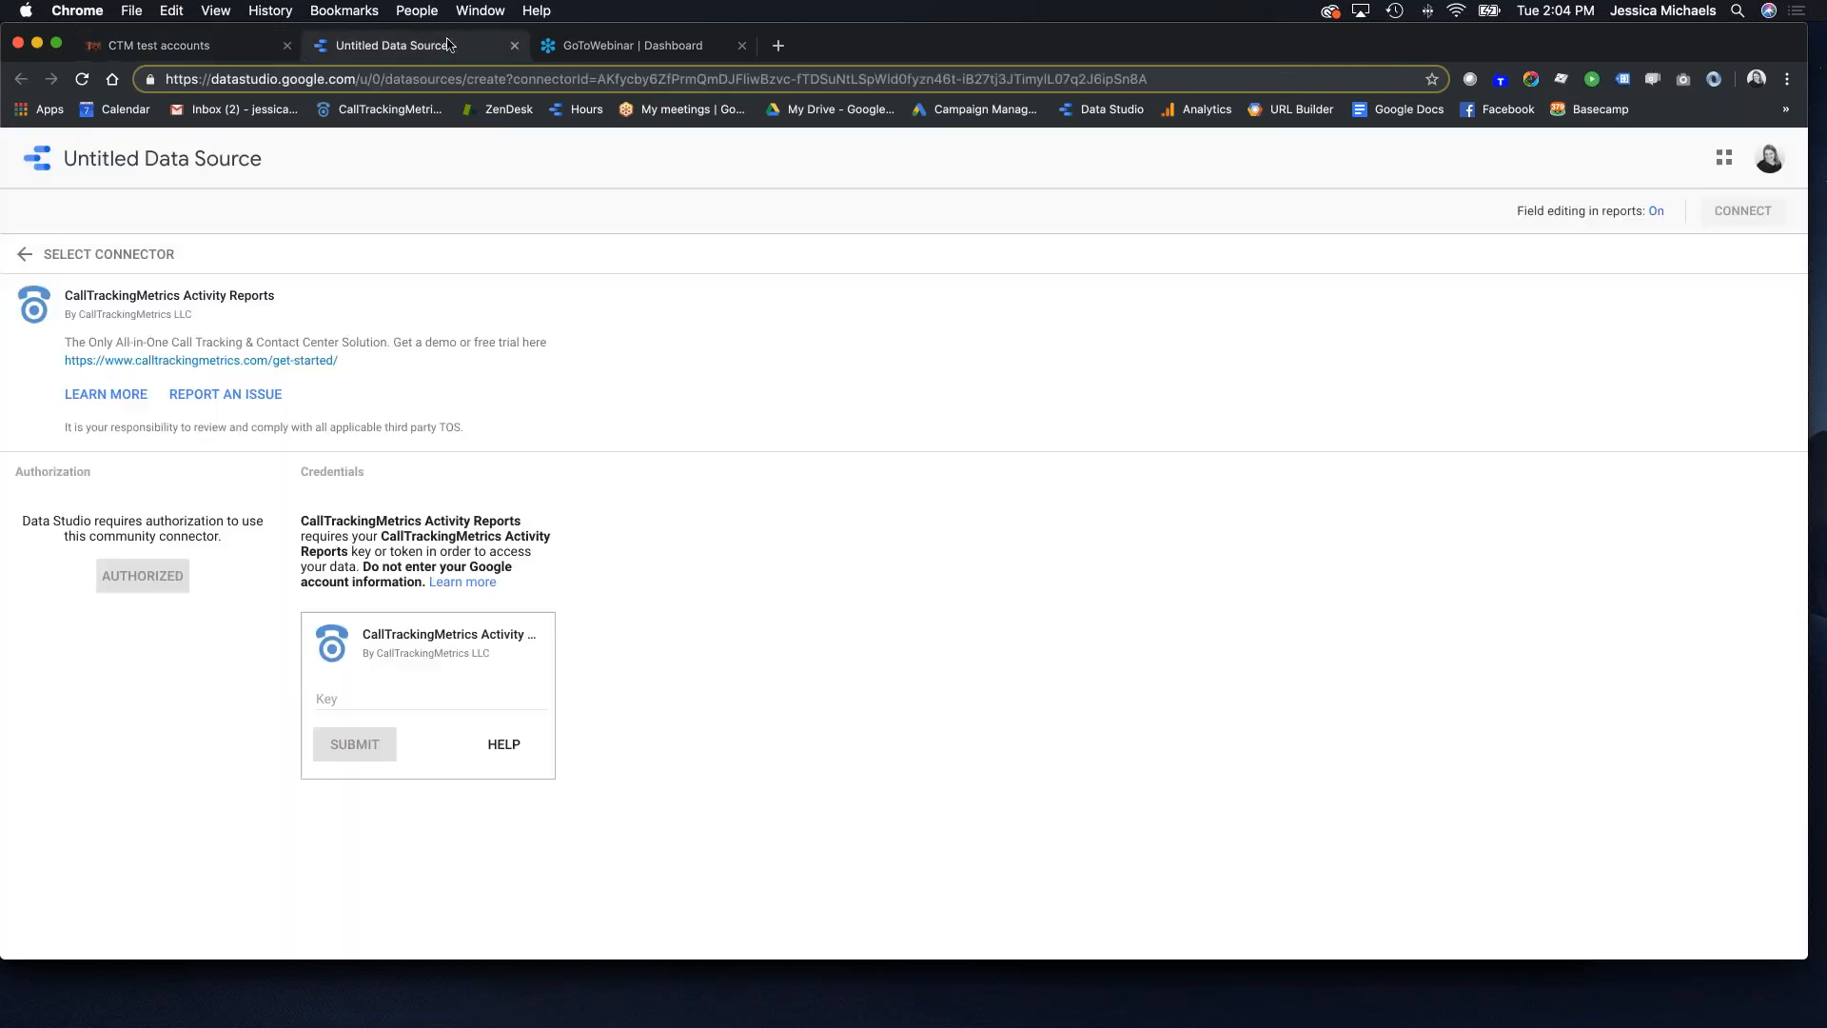
{"action": "left_click", "coordinate": [424, 702]}
{"action": "key", "text": "super+v"}
{"action": "left_click", "coordinate": [353, 744]}
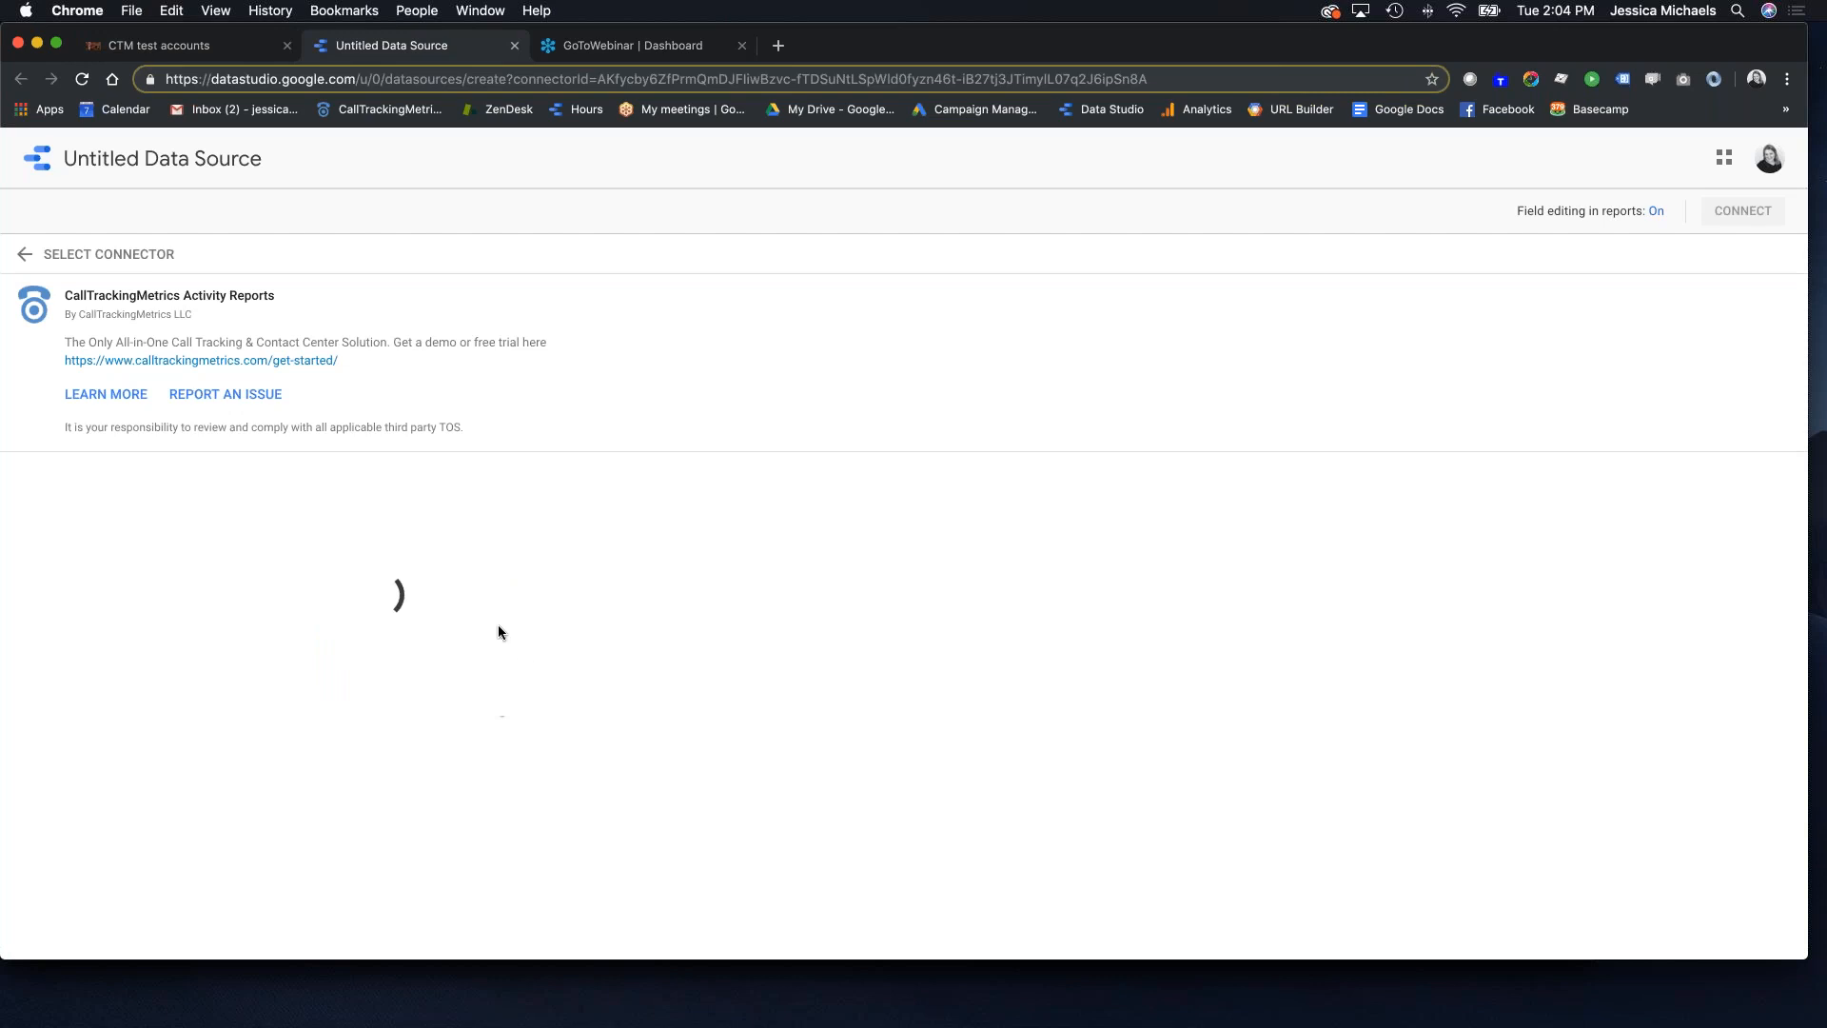
{"action": "scroll", "coordinate": [503, 628], "scroll_direction": "down", "scroll_amount": 2}
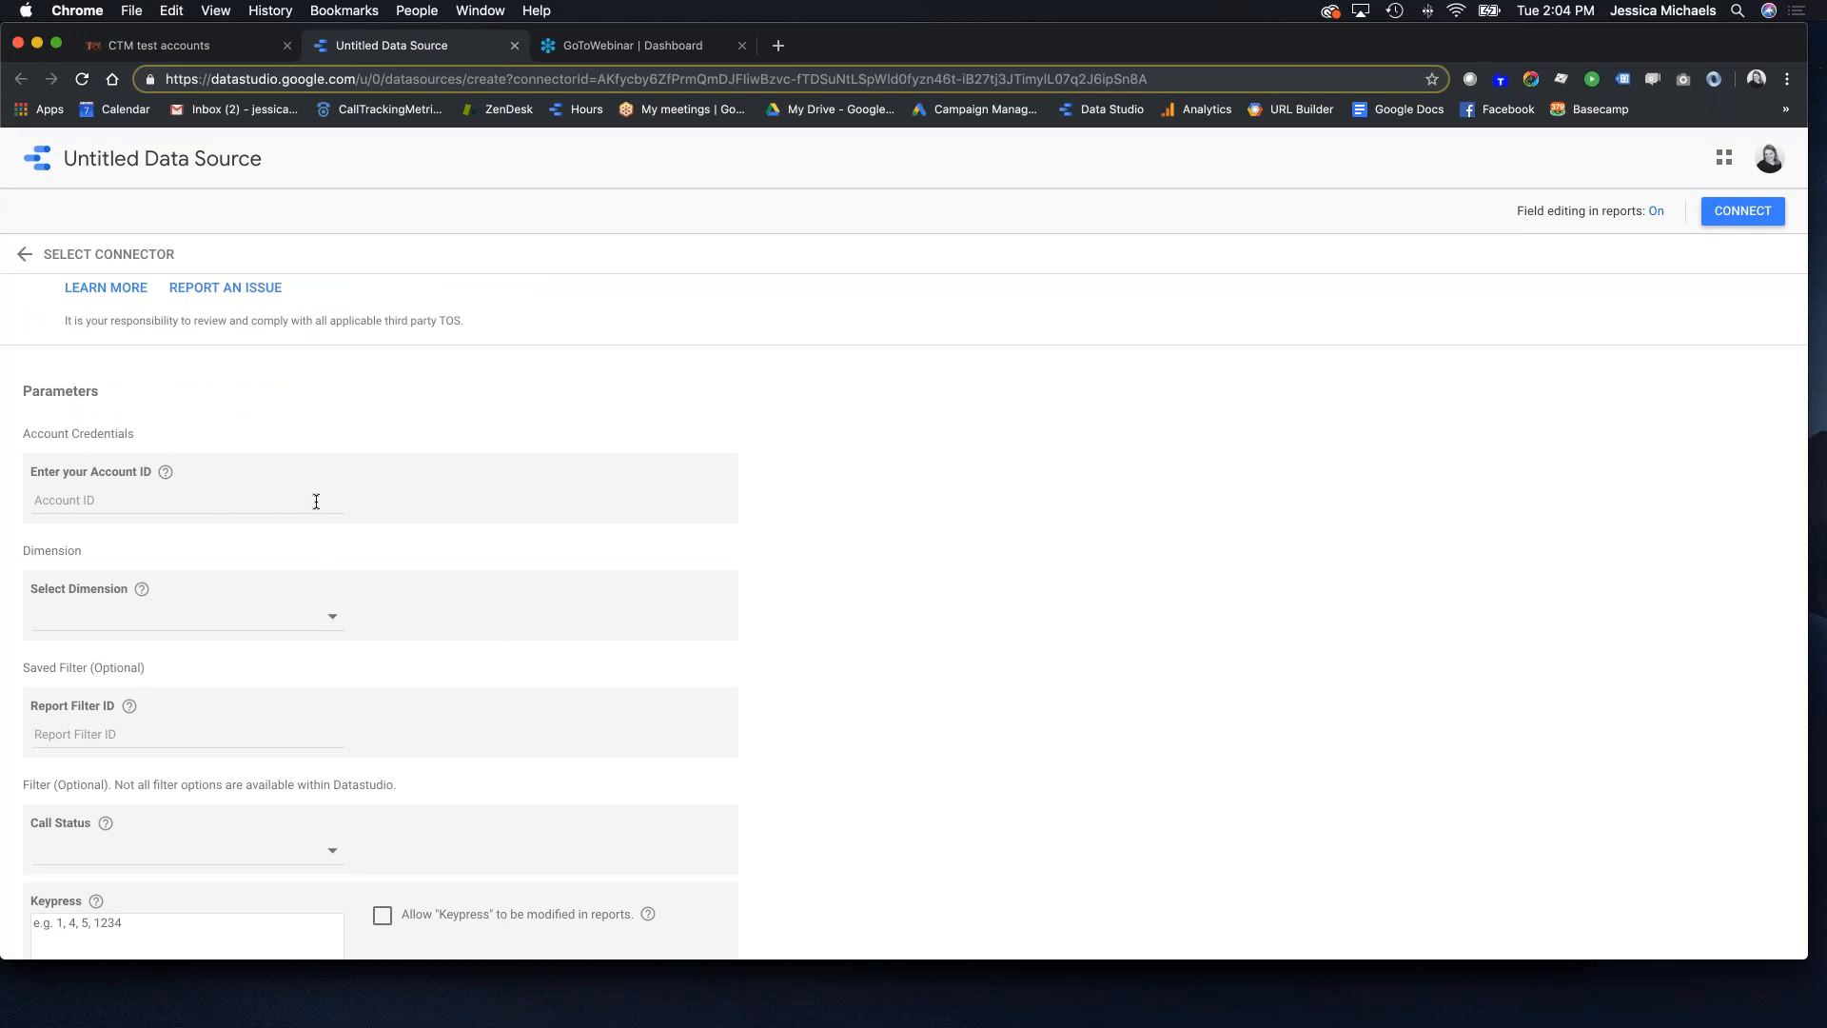
{"action": "scroll", "coordinate": [309, 495], "scroll_direction": "down", "scroll_amount": 2}
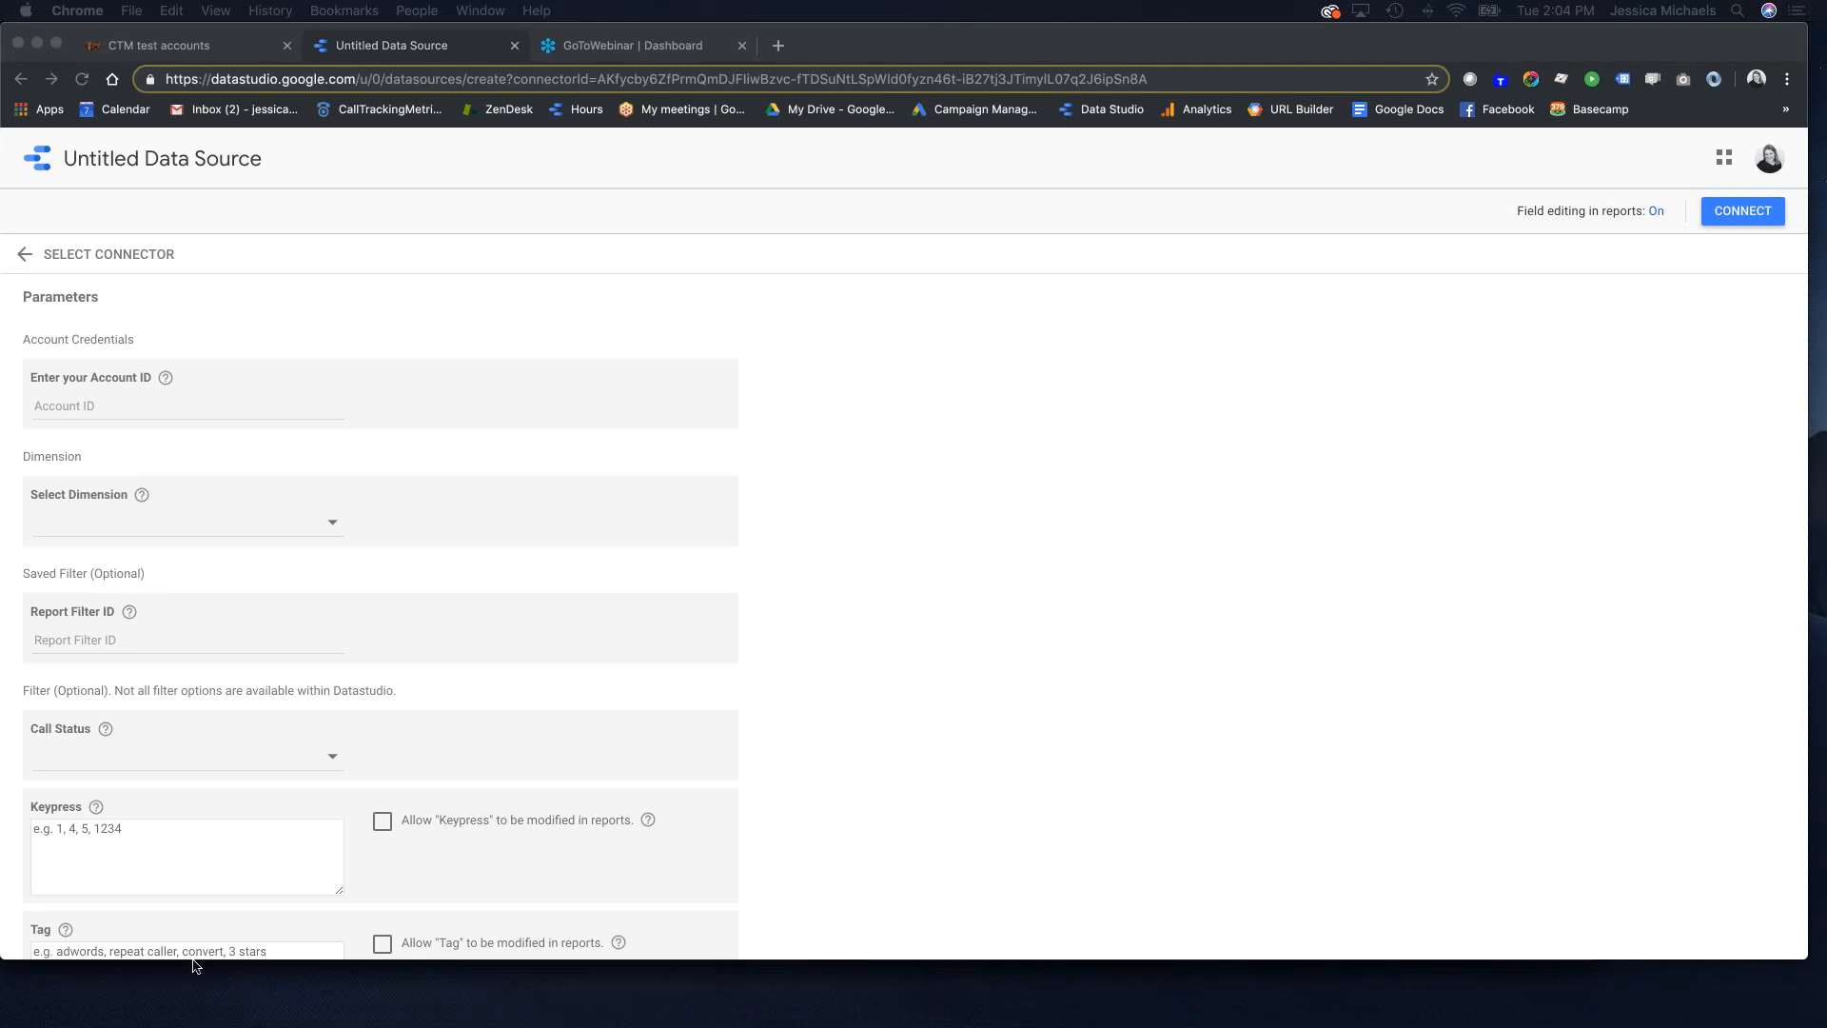
Step: Paste the account ID, choose Tracking Number as the dimension, and connect the data source
{"action": "left_click", "coordinate": [106, 409]}
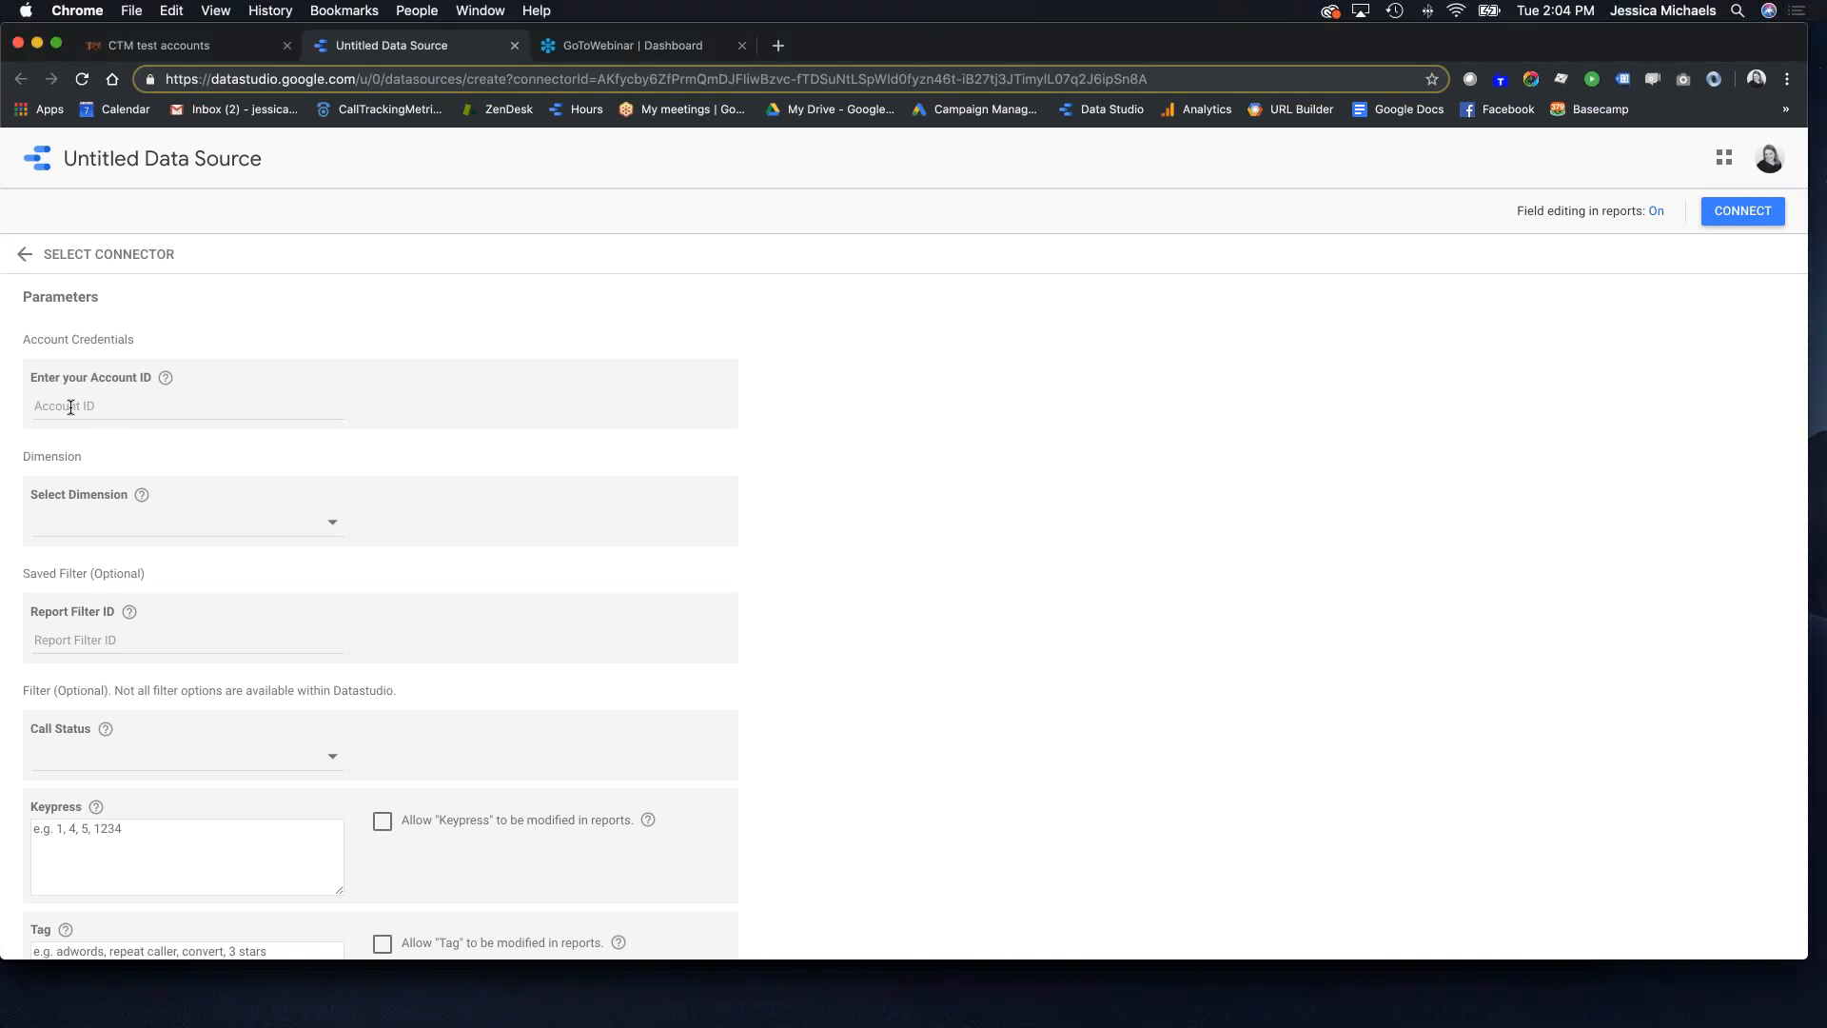
{"action": "key", "text": "super+v"}
{"action": "left_click", "coordinate": [134, 523]}
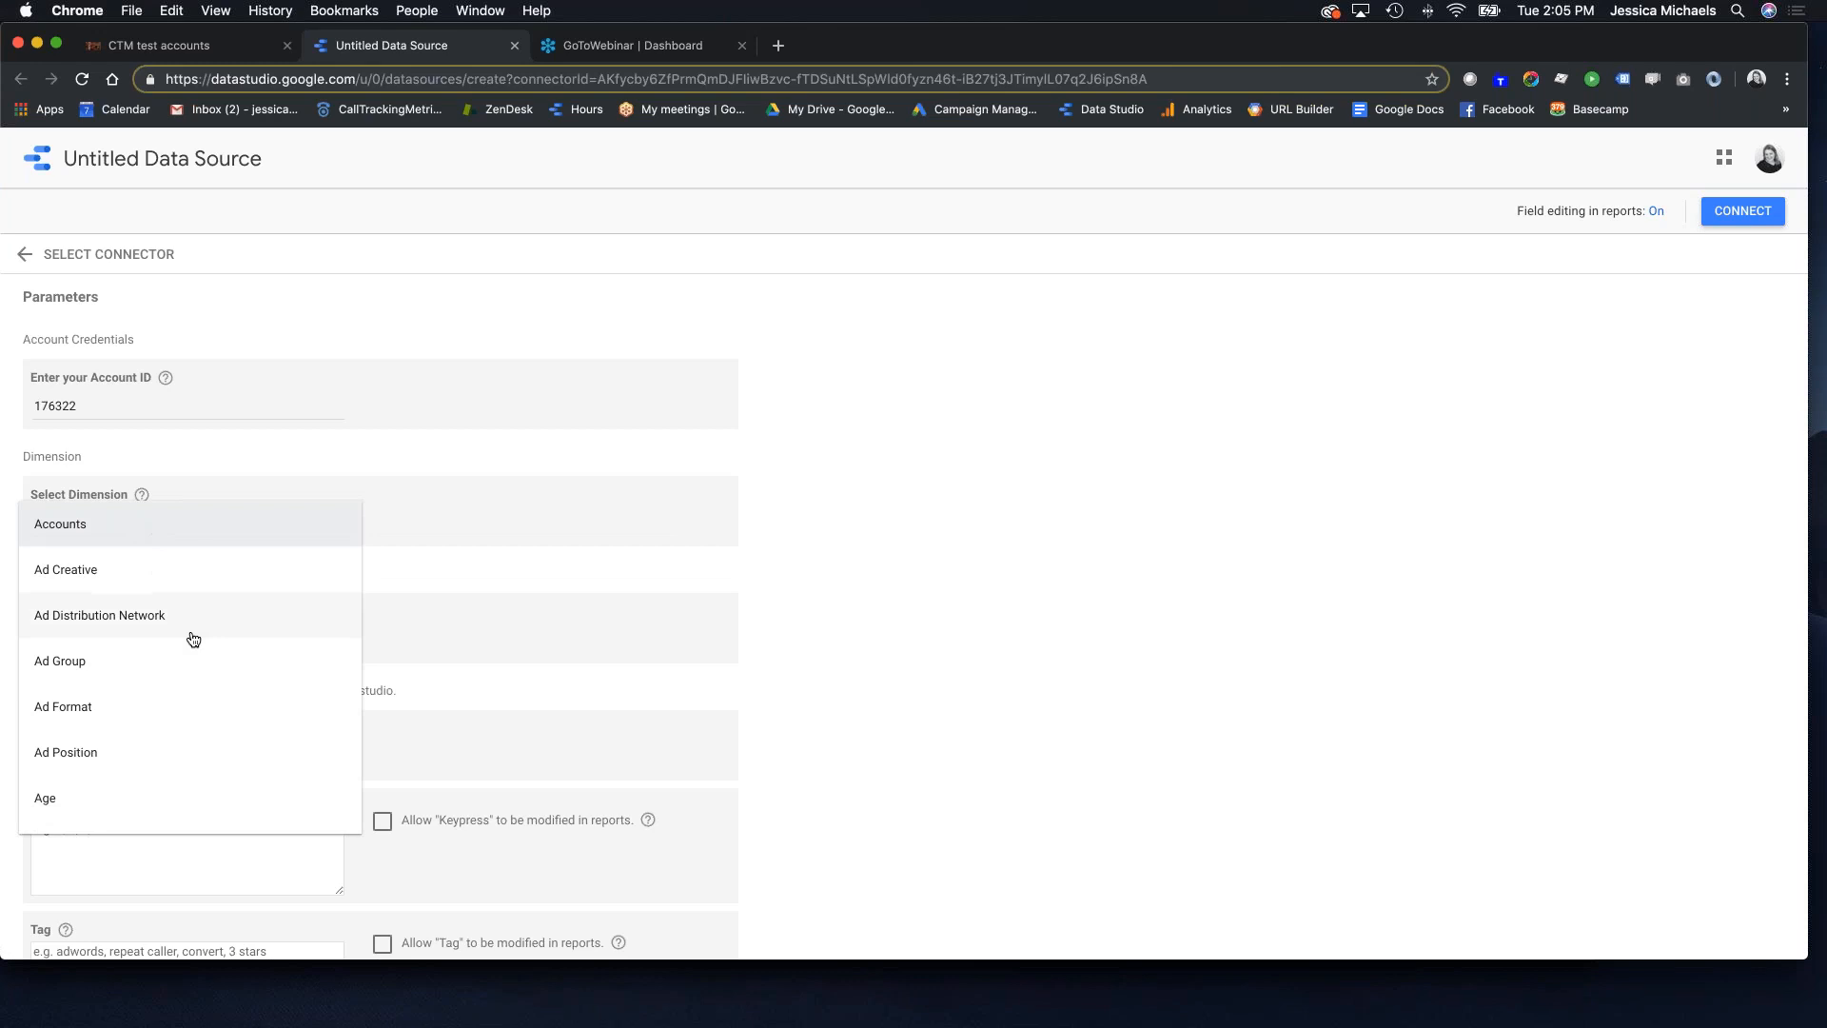
{"action": "scroll", "coordinate": [162, 637], "scroll_direction": "down", "scroll_amount": 10}
{"action": "scroll", "coordinate": [157, 640], "scroll_direction": "down", "scroll_amount": 15}
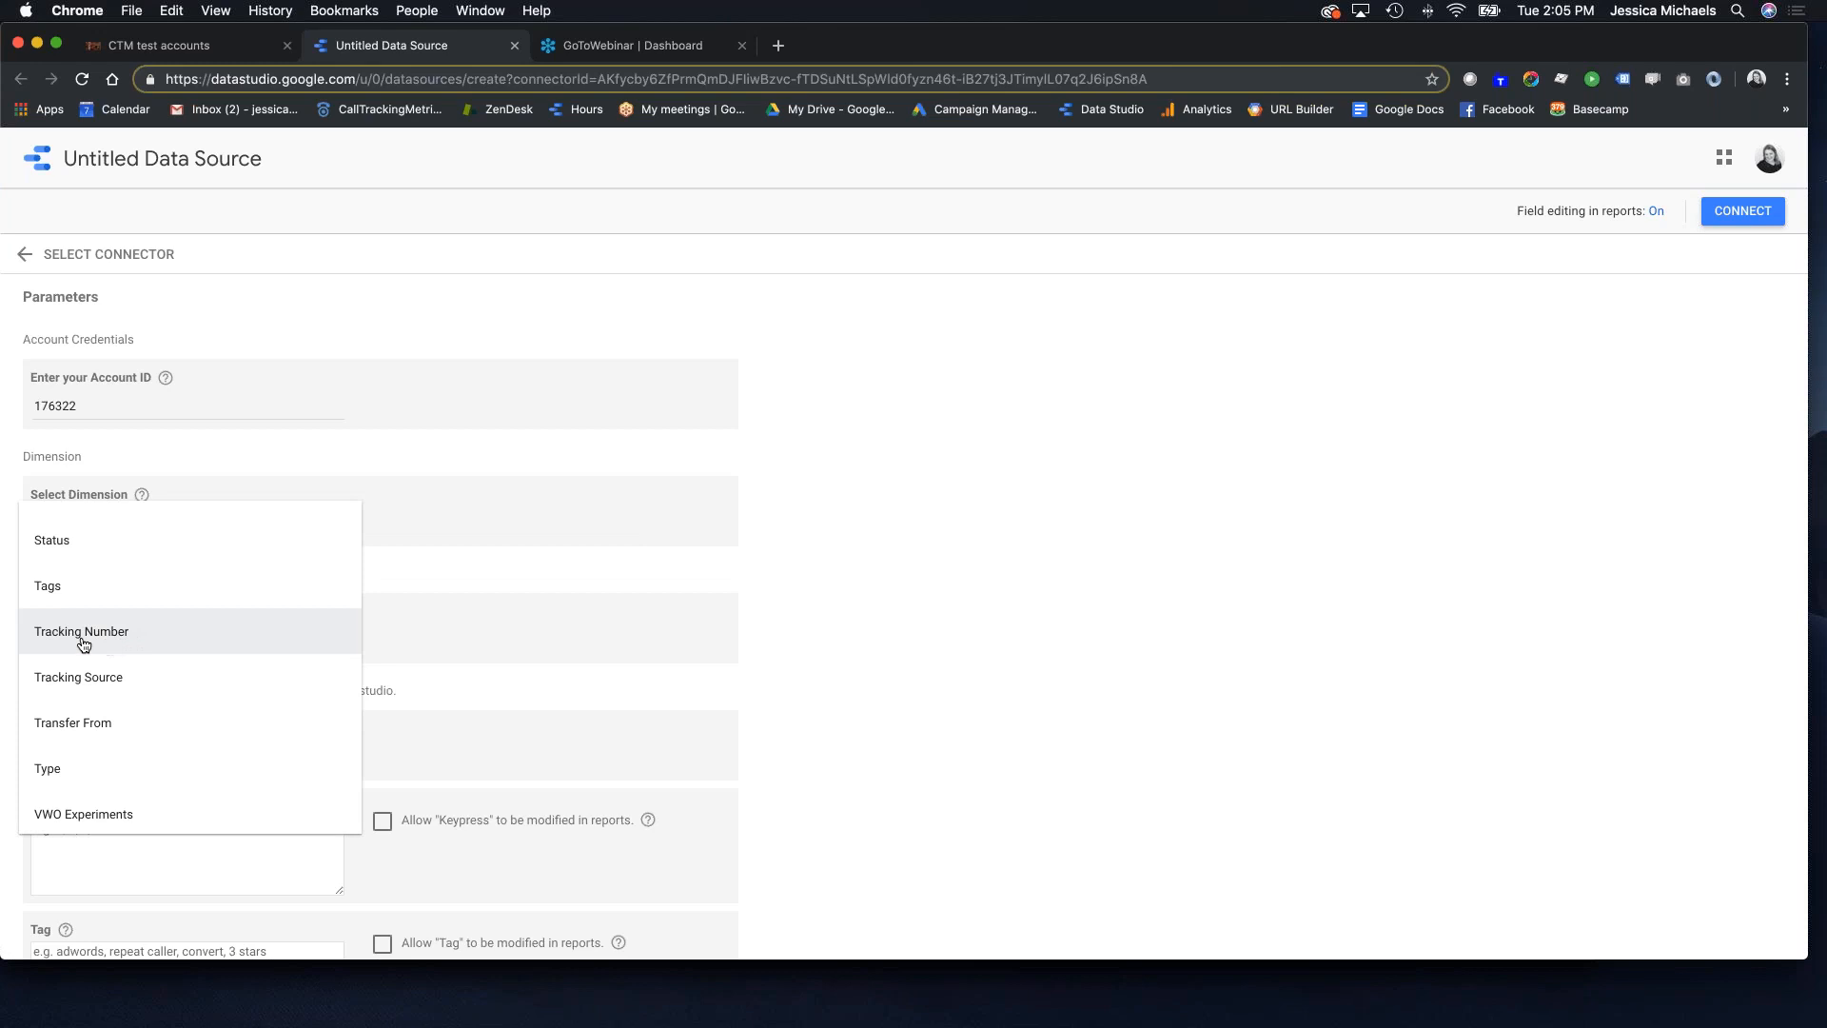
{"action": "left_click", "coordinate": [84, 633]}
{"action": "scroll", "coordinate": [333, 633], "scroll_direction": "down", "scroll_amount": 5}
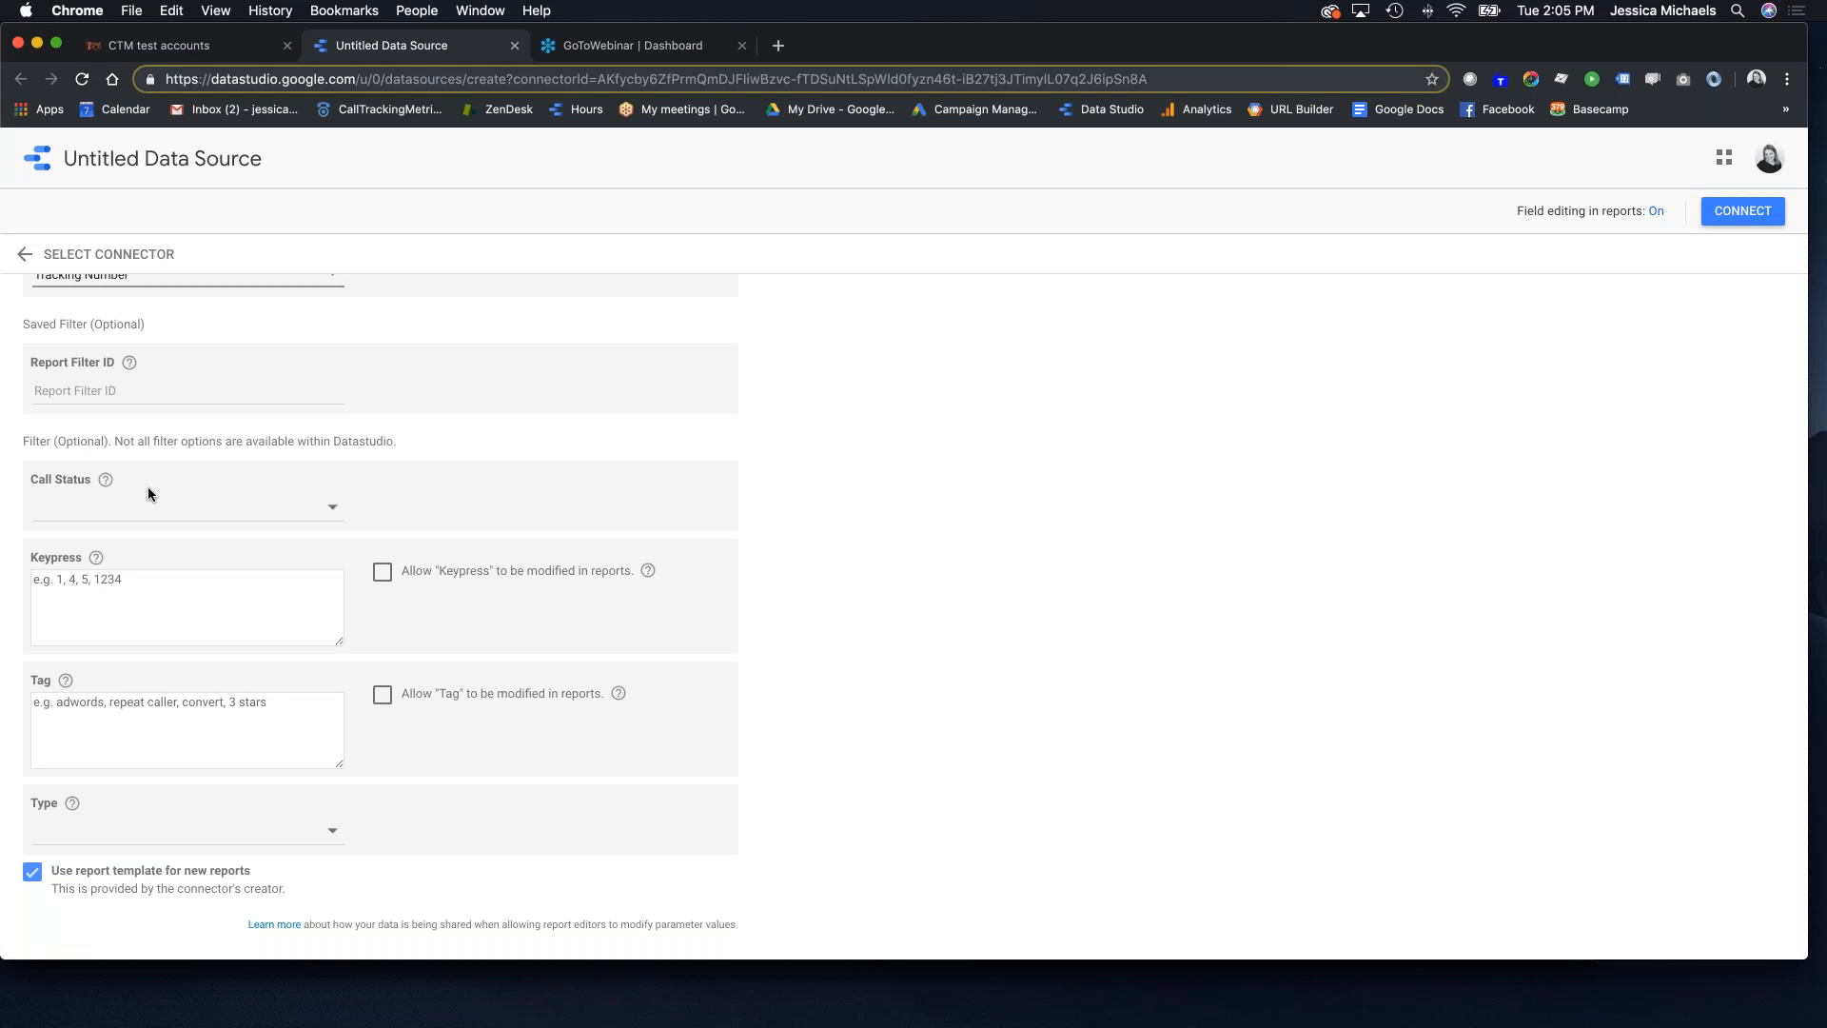
{"action": "scroll", "coordinate": [399, 500], "scroll_direction": "down", "scroll_amount": 1}
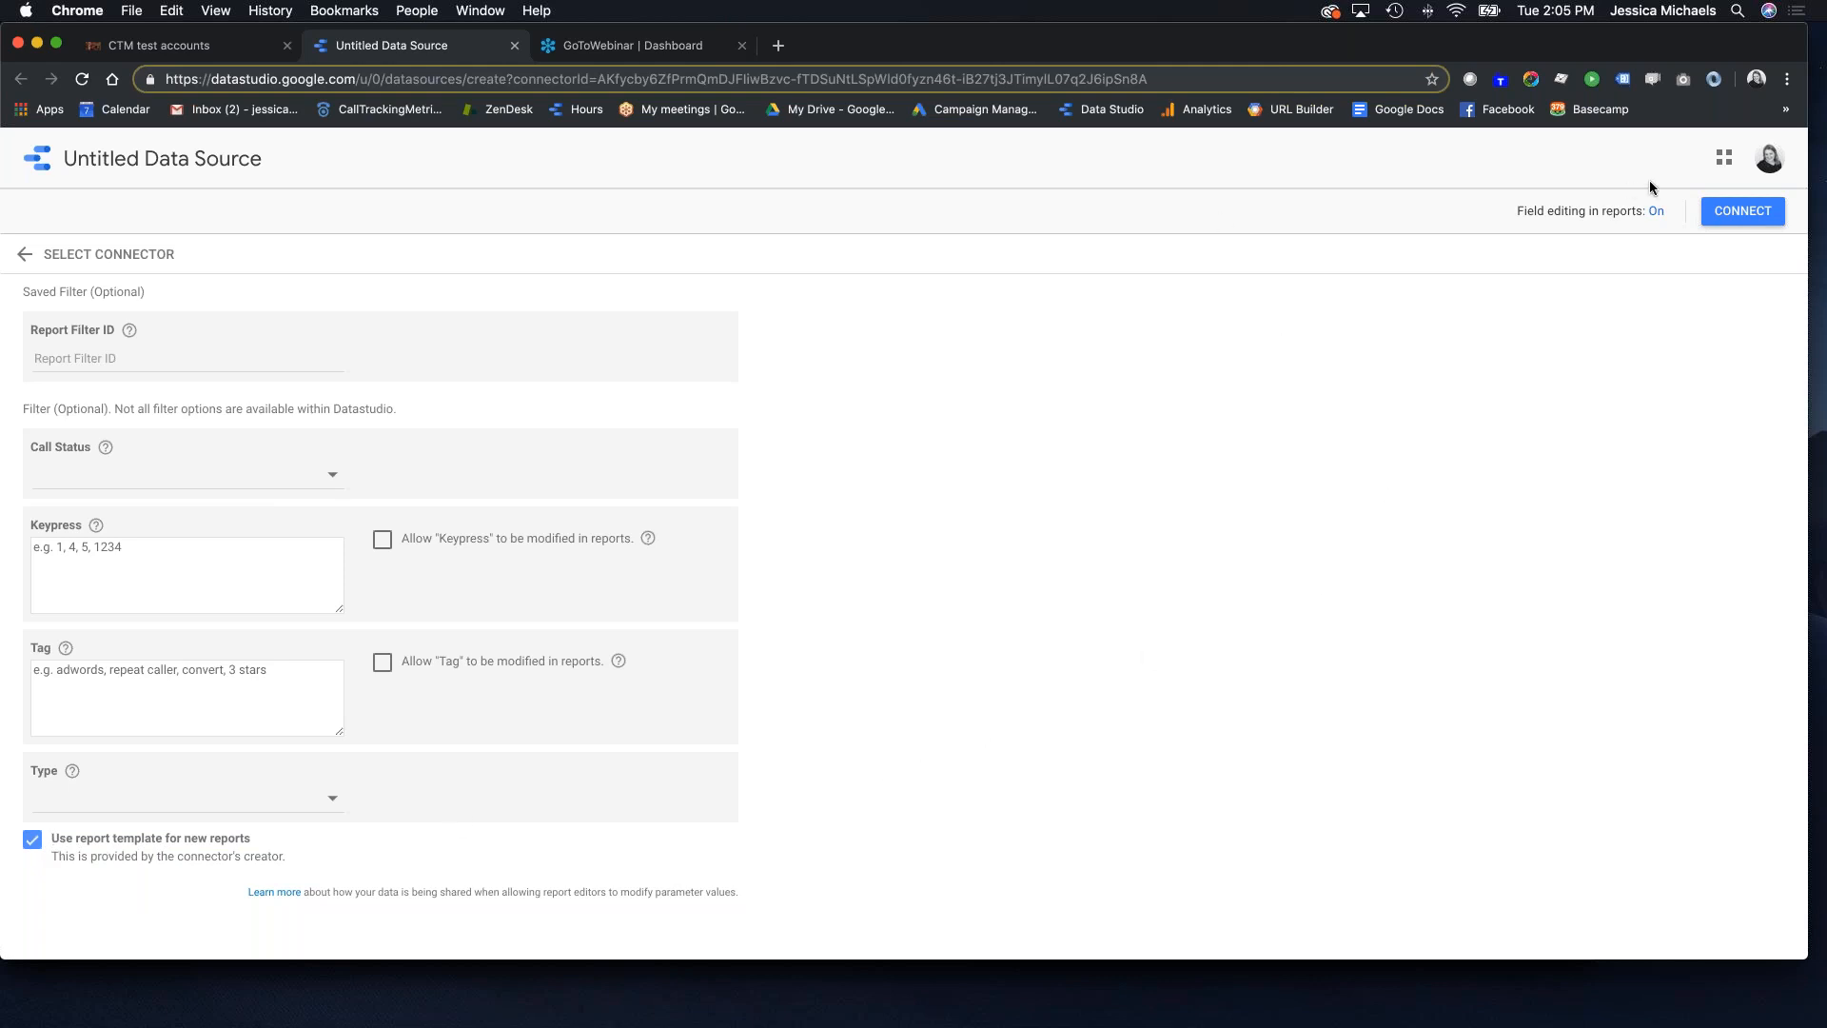
{"action": "left_click", "coordinate": [1751, 212]}
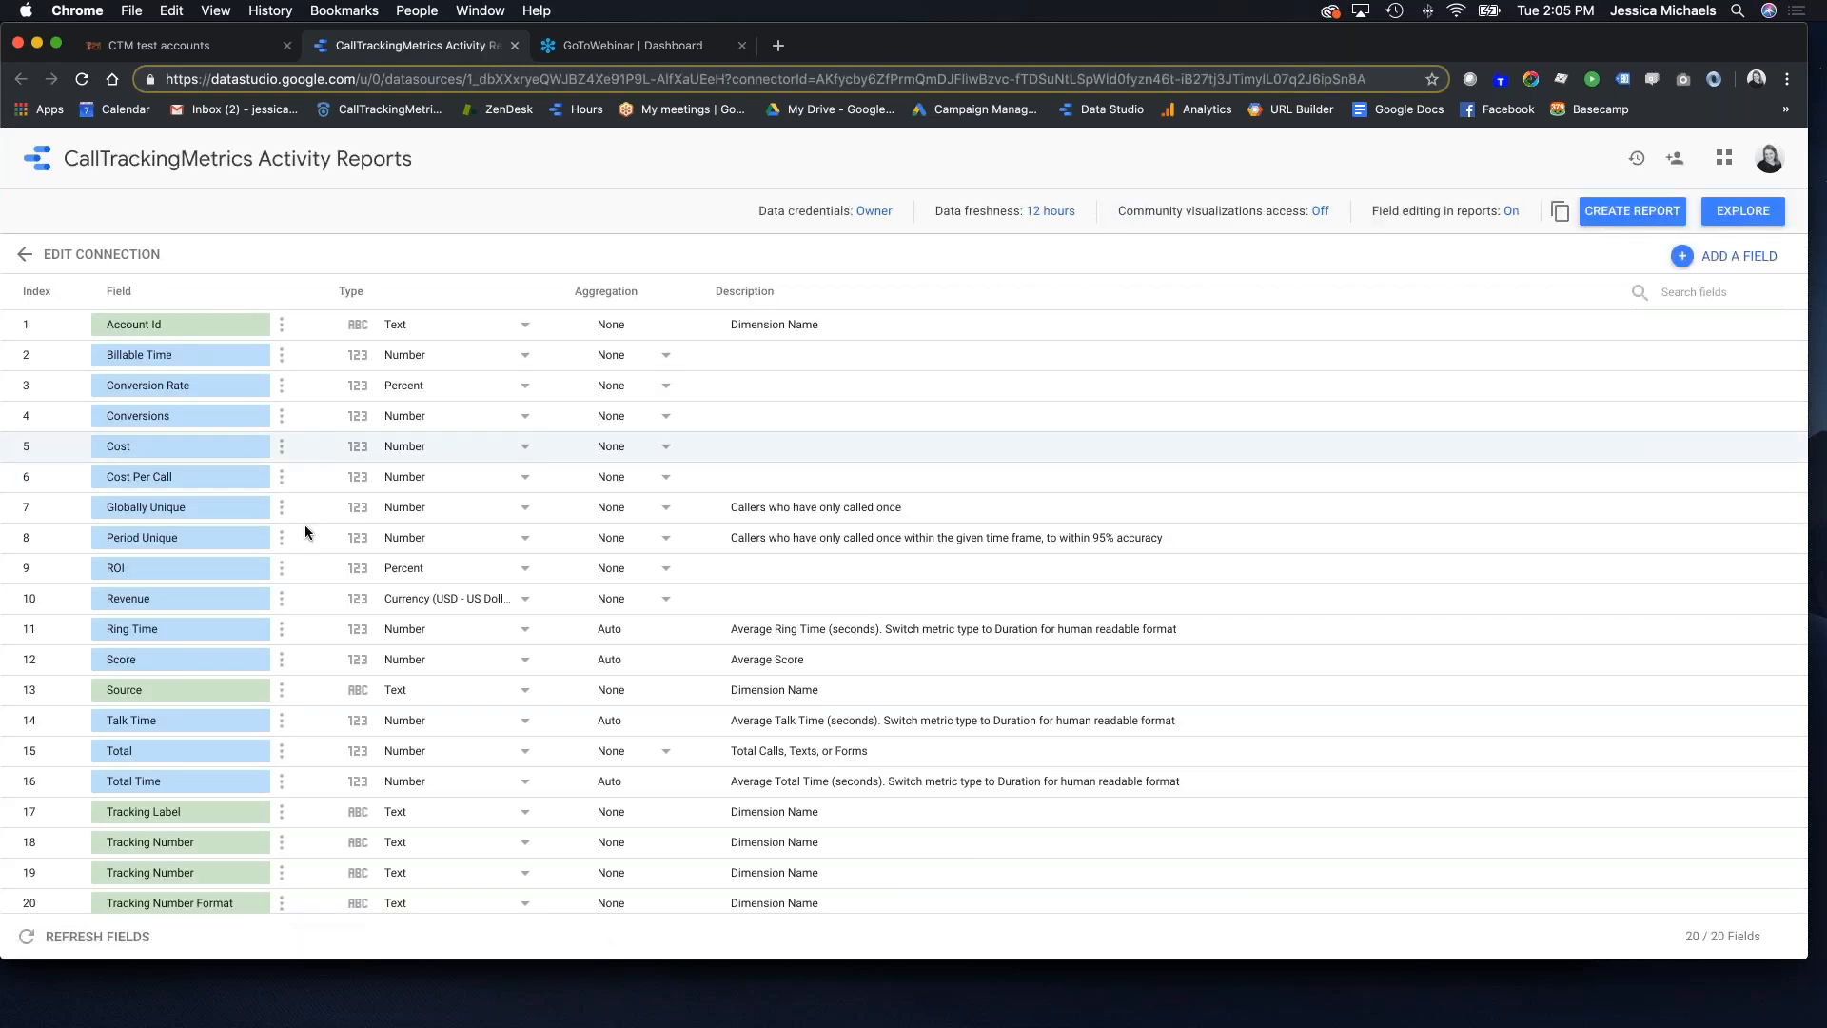
Step: Review the 20 connected fields, Account Id through Tracking Number Format
{"action": "scroll", "coordinate": [261, 530], "scroll_direction": "down", "scroll_amount": 1}
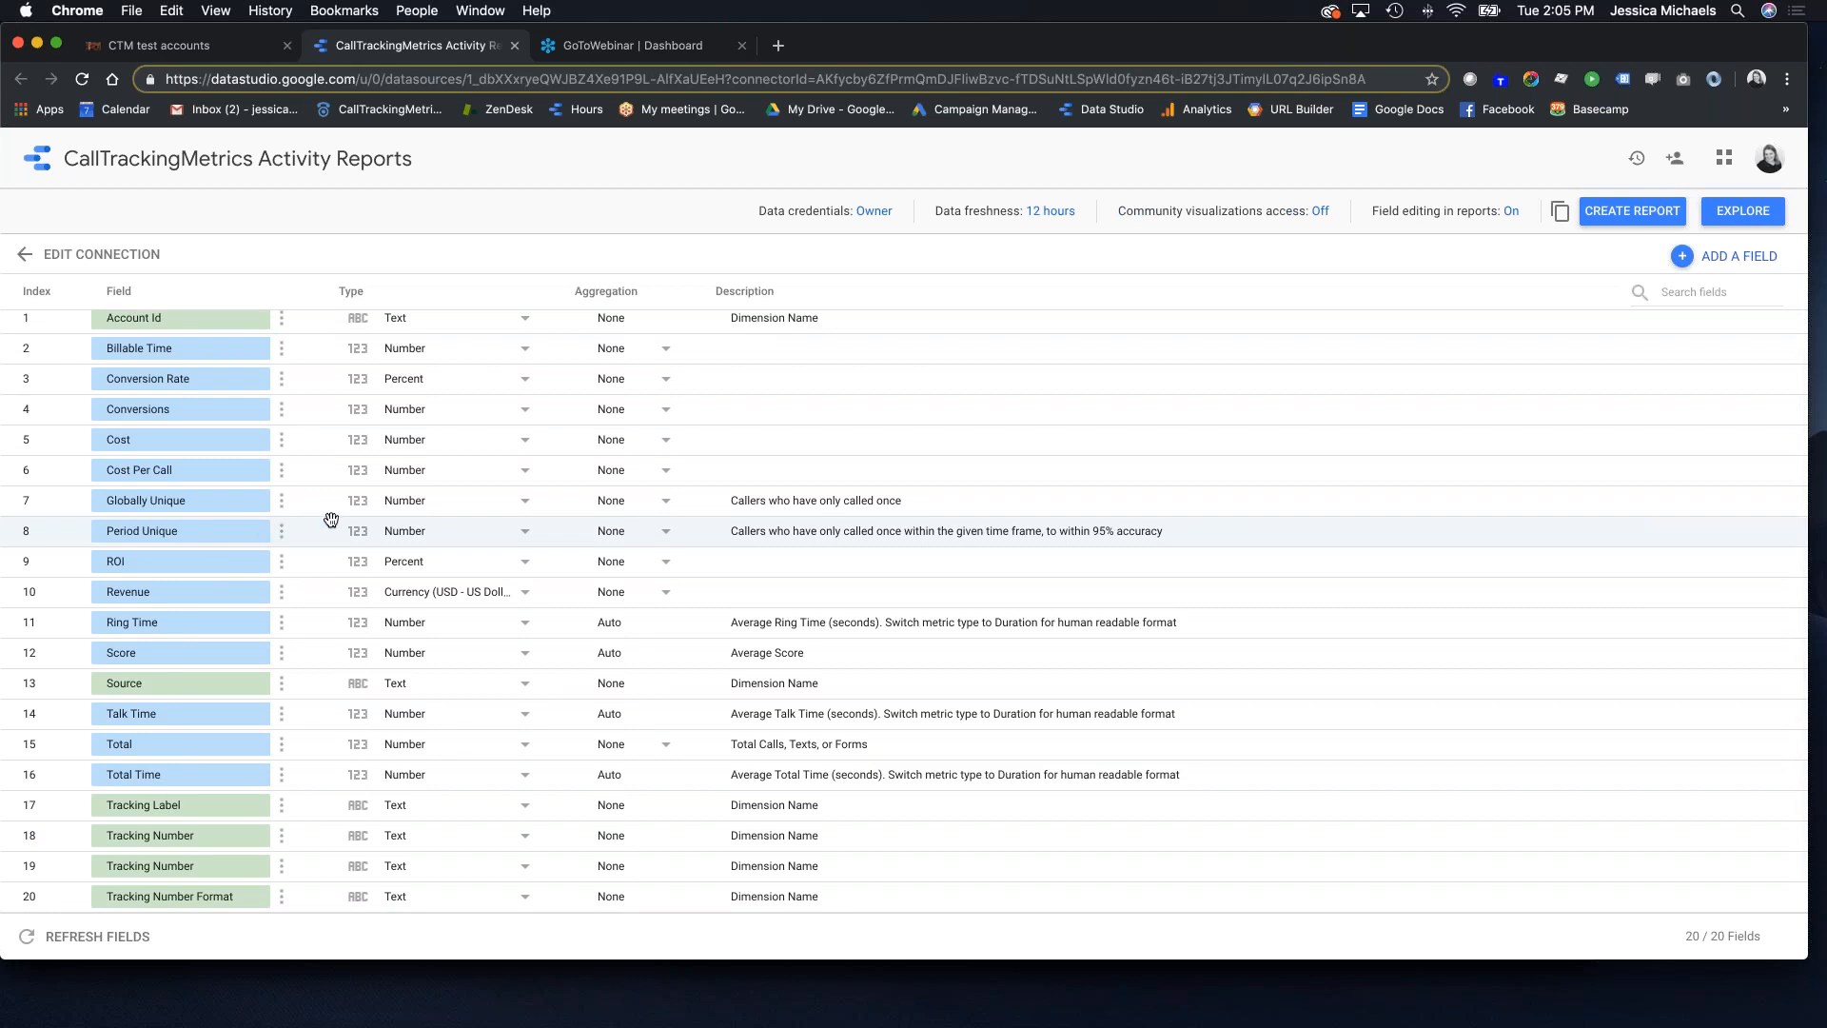
{"action": "scroll", "coordinate": [189, 512], "scroll_direction": "up", "scroll_amount": 1}
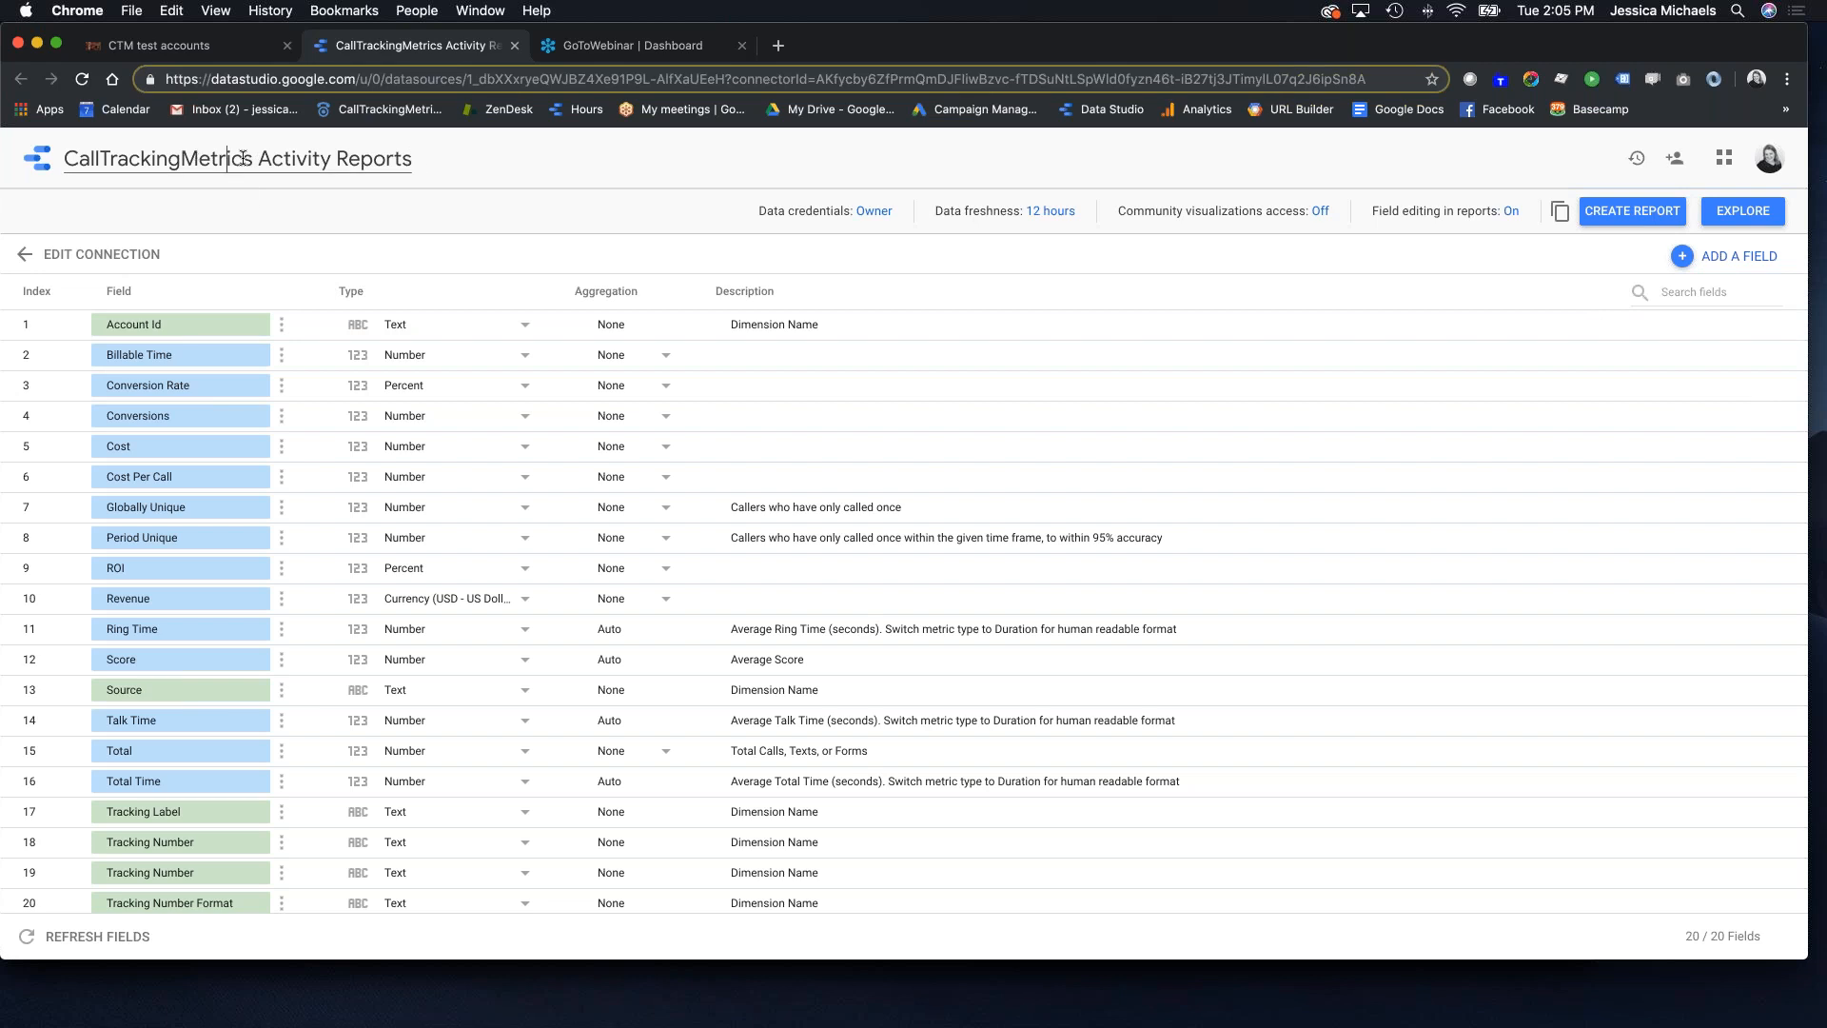
Step: Retitle the data source as the account ID followed by 'Tracking Number'
{"action": "left_click", "coordinate": [288, 157]}
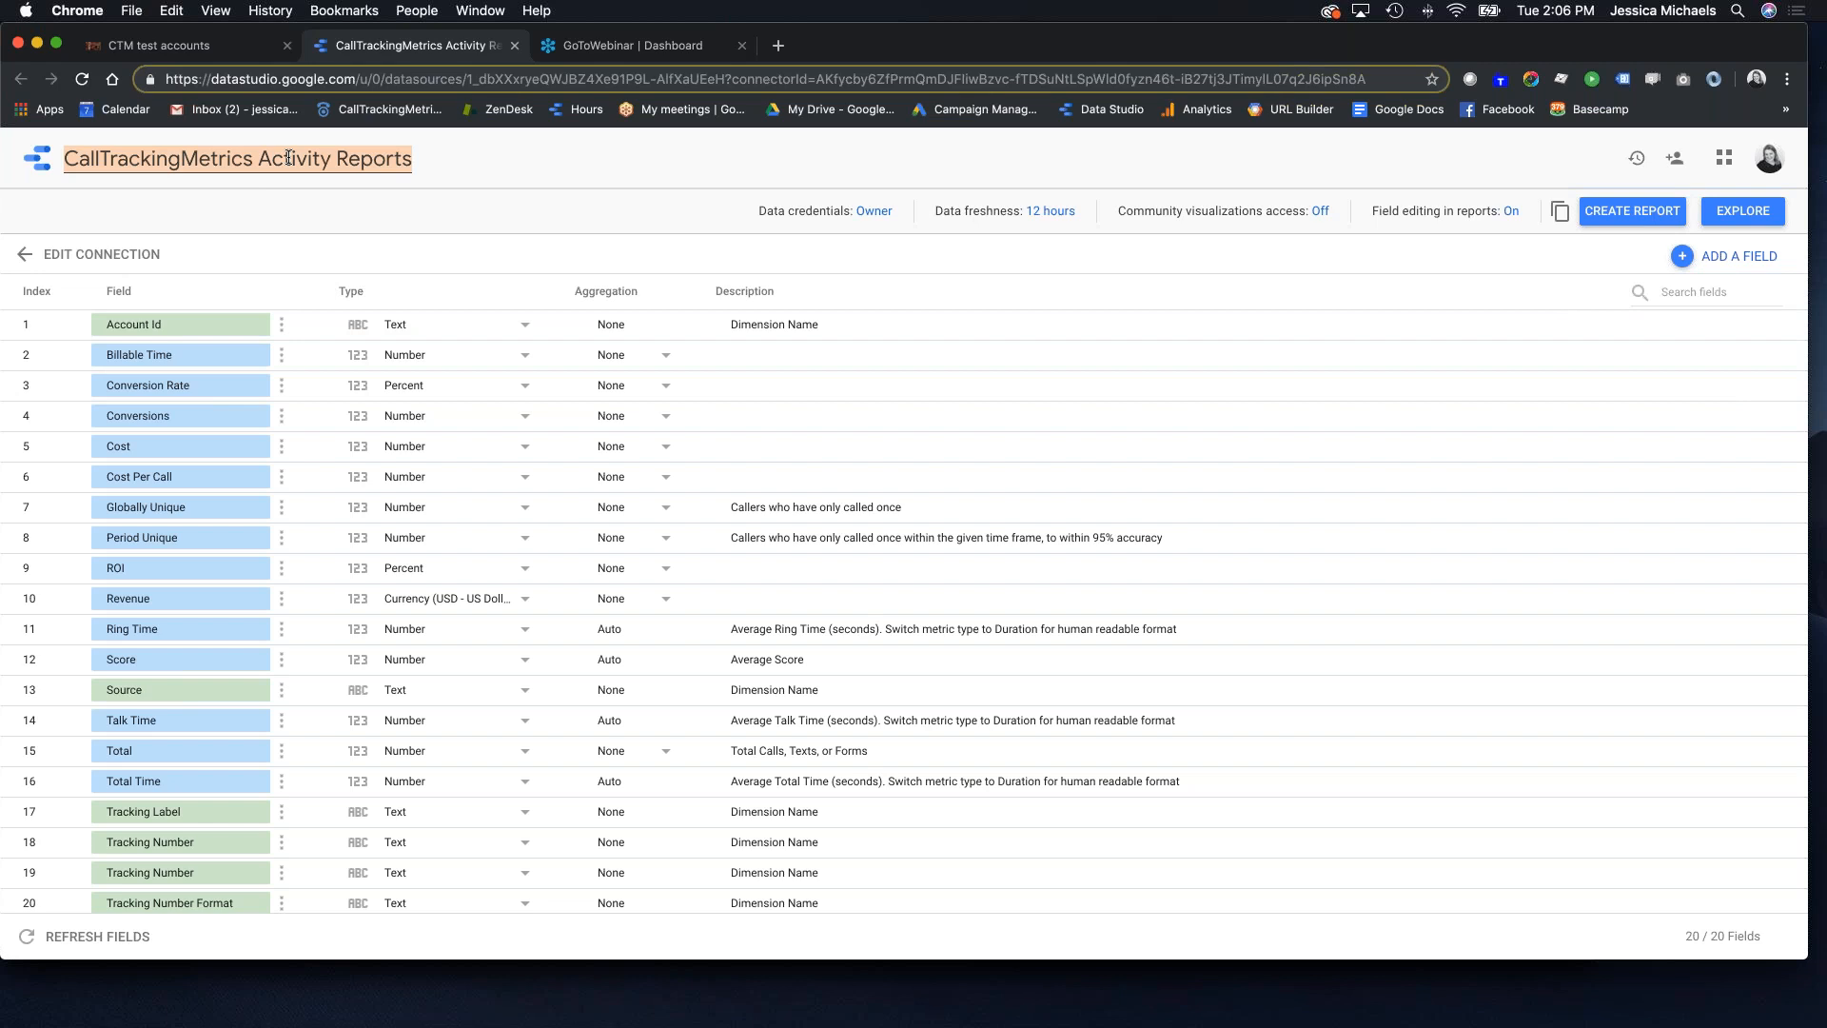
{"action": "key", "text": "super+v"}
{"action": "type", "text": "Tracking Nu"}
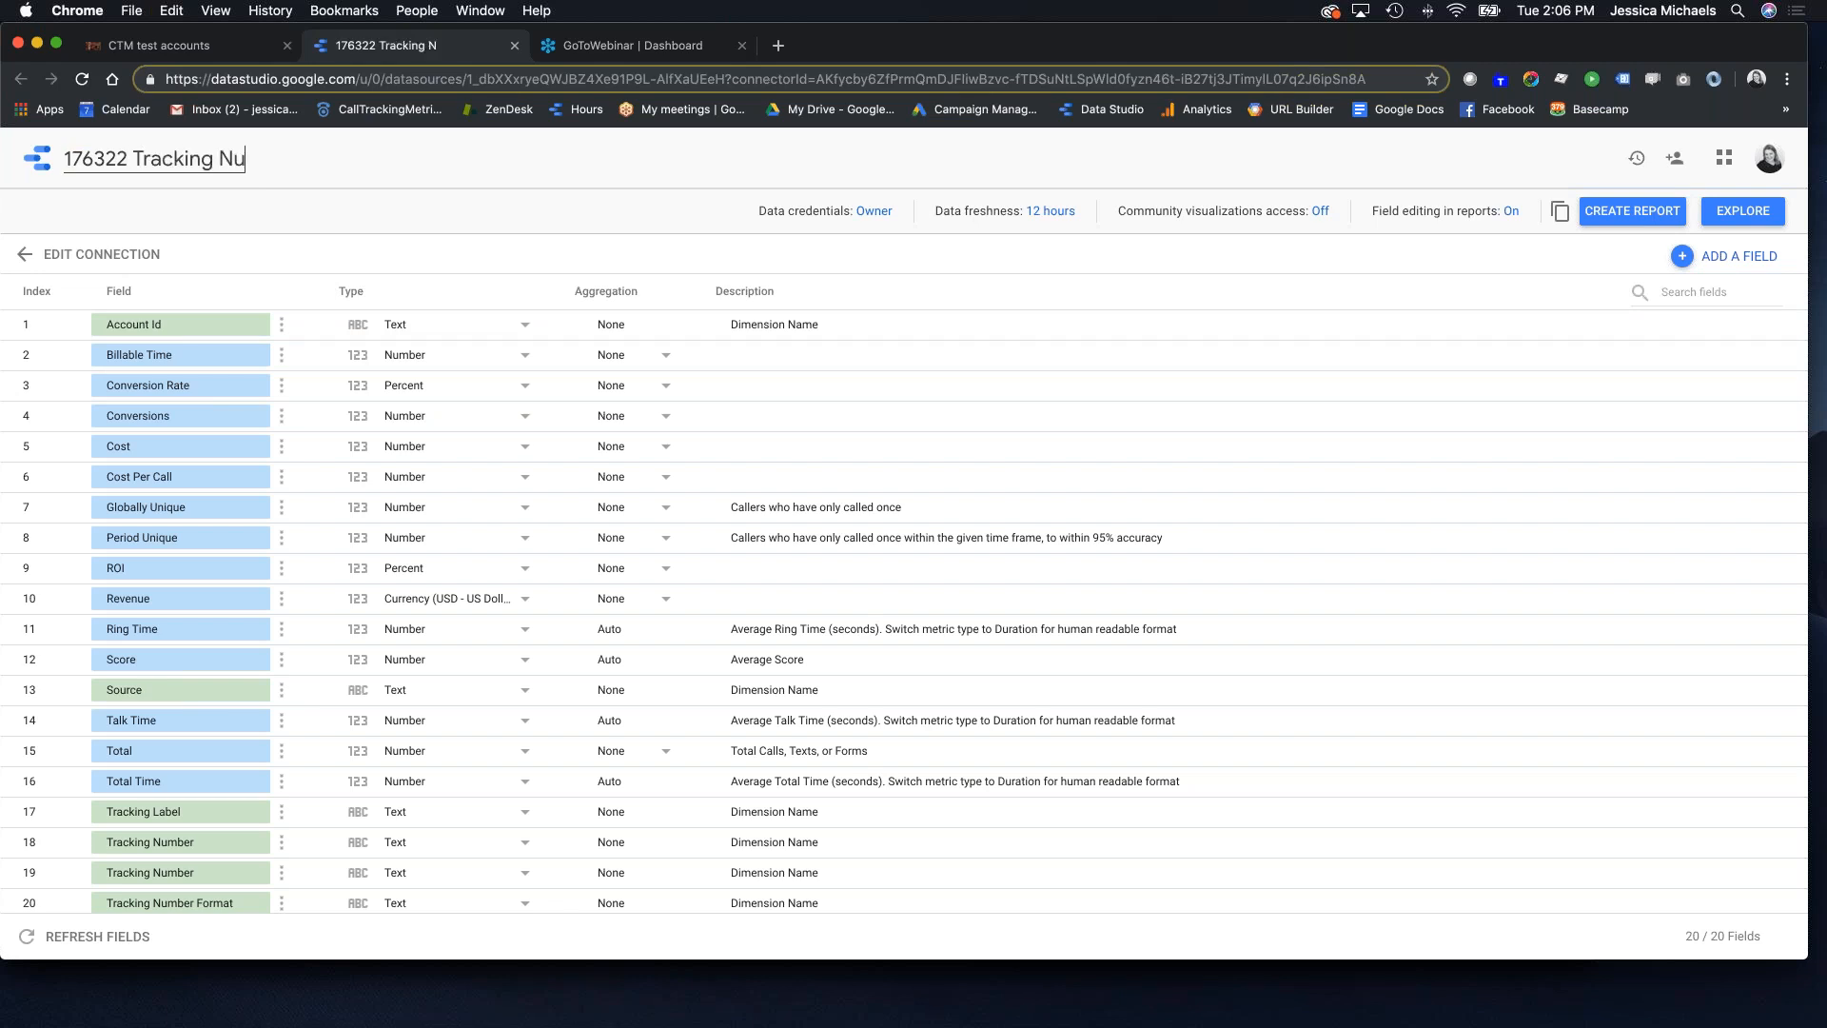
{"action": "type", "text": "mber"}
{"action": "left_click", "coordinate": [1766, 213]}
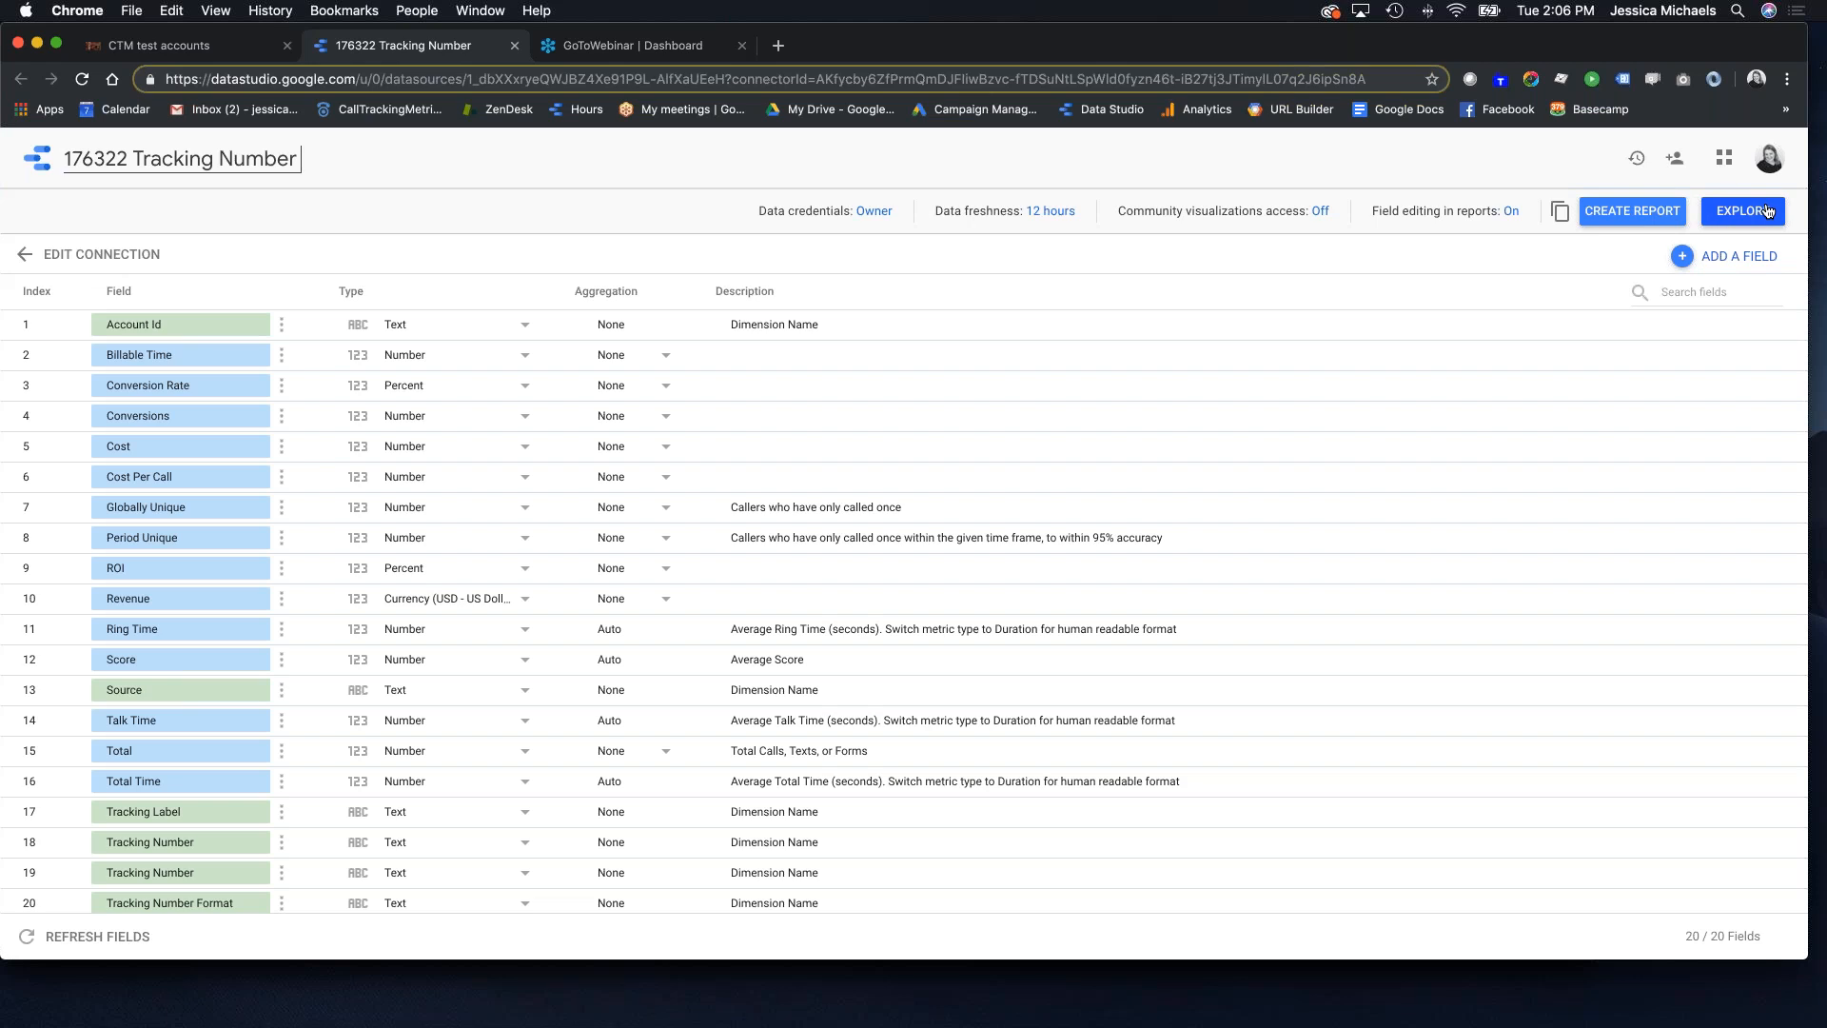
{"action": "left_click", "coordinate": [1758, 217]}
Step: Explore the data source and display Tracking Number by Total as a donut chart
{"action": "left_click", "coordinate": [1756, 218]}
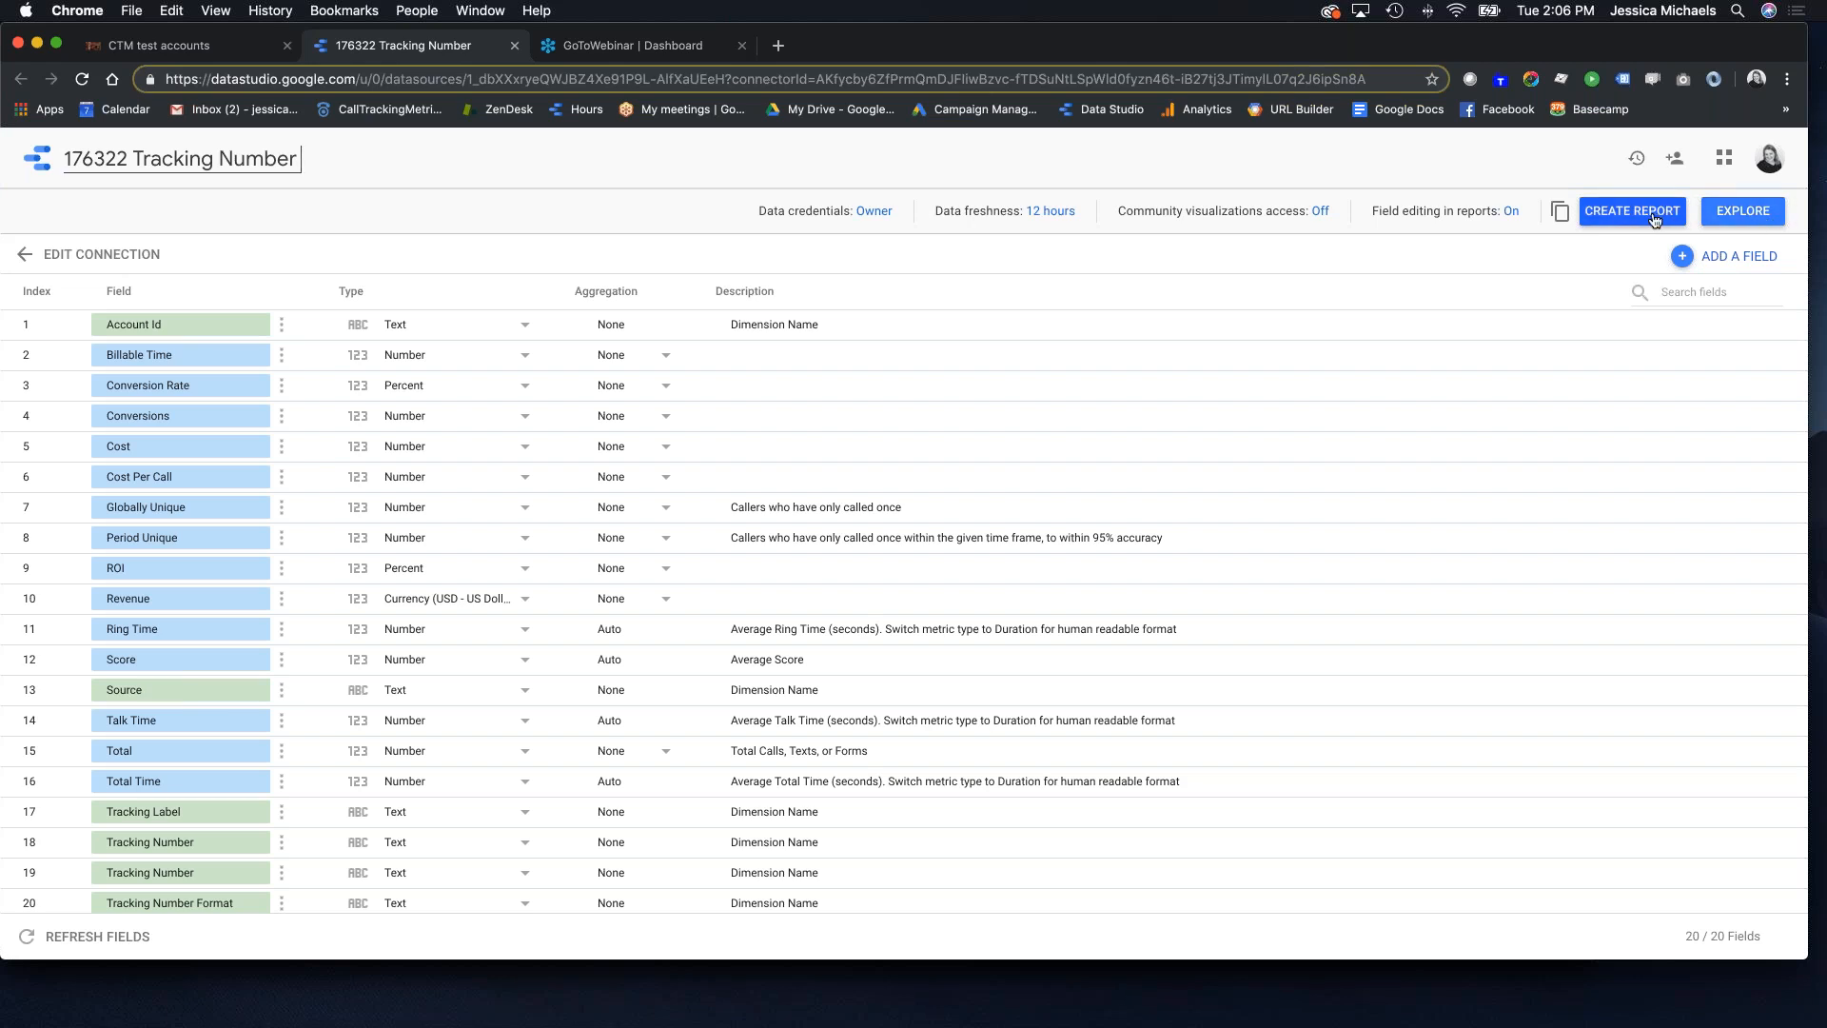
{"action": "left_click", "coordinate": [1751, 216]}
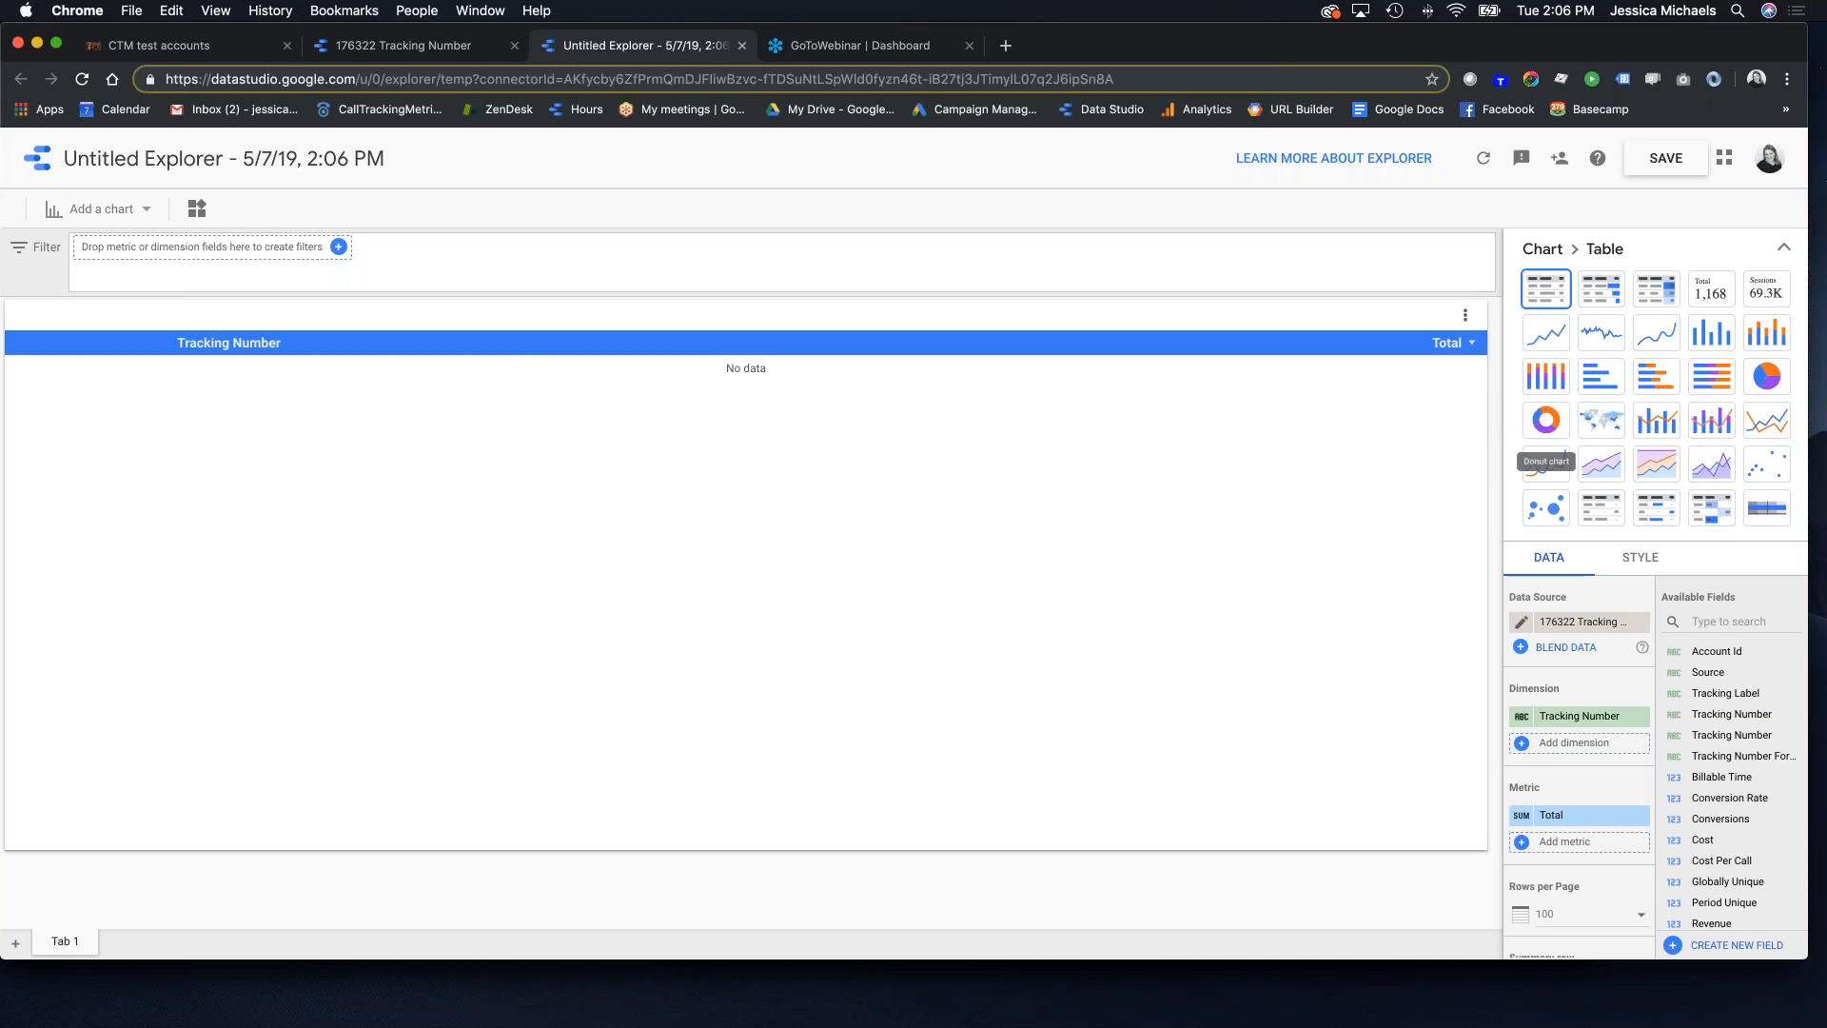
{"action": "left_click", "coordinate": [1558, 426]}
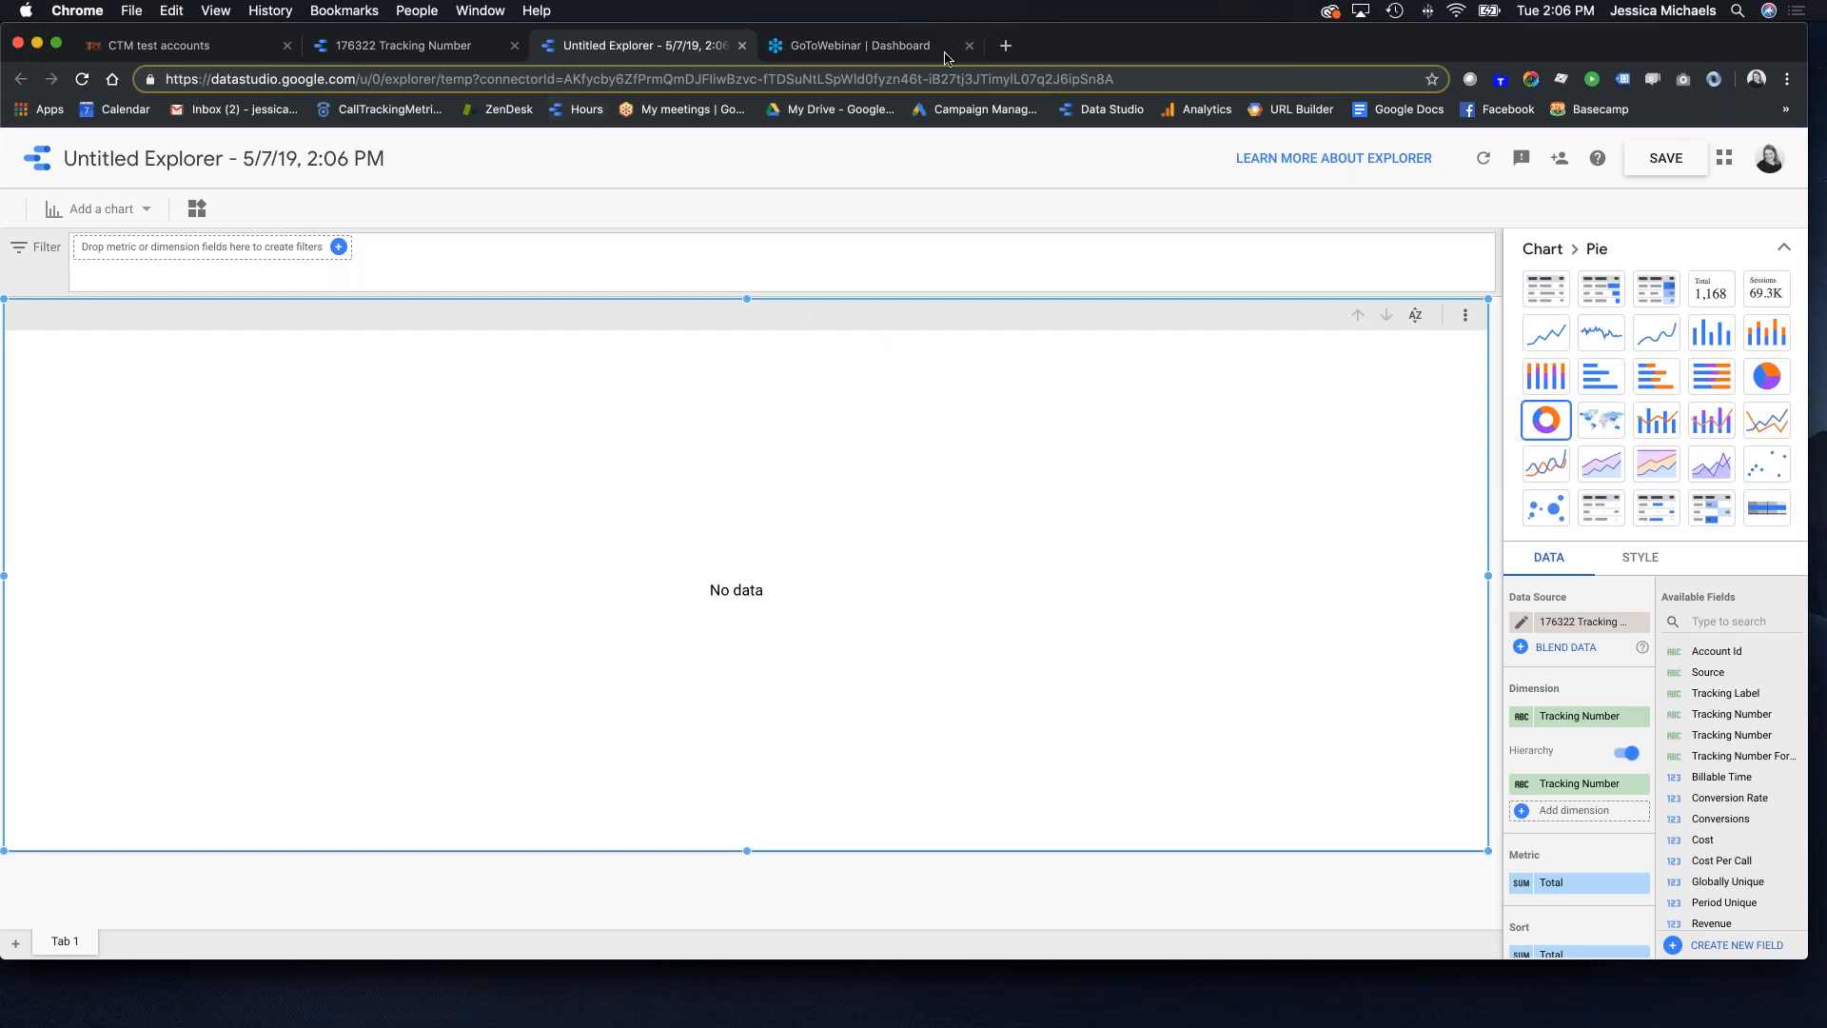
{"action": "left_click", "coordinate": [419, 48]}
Step: Create a template report copy from the Tracking Number source, showing Total 2.0 and 2 Desktop Calls
{"action": "left_click", "coordinate": [1633, 210]}
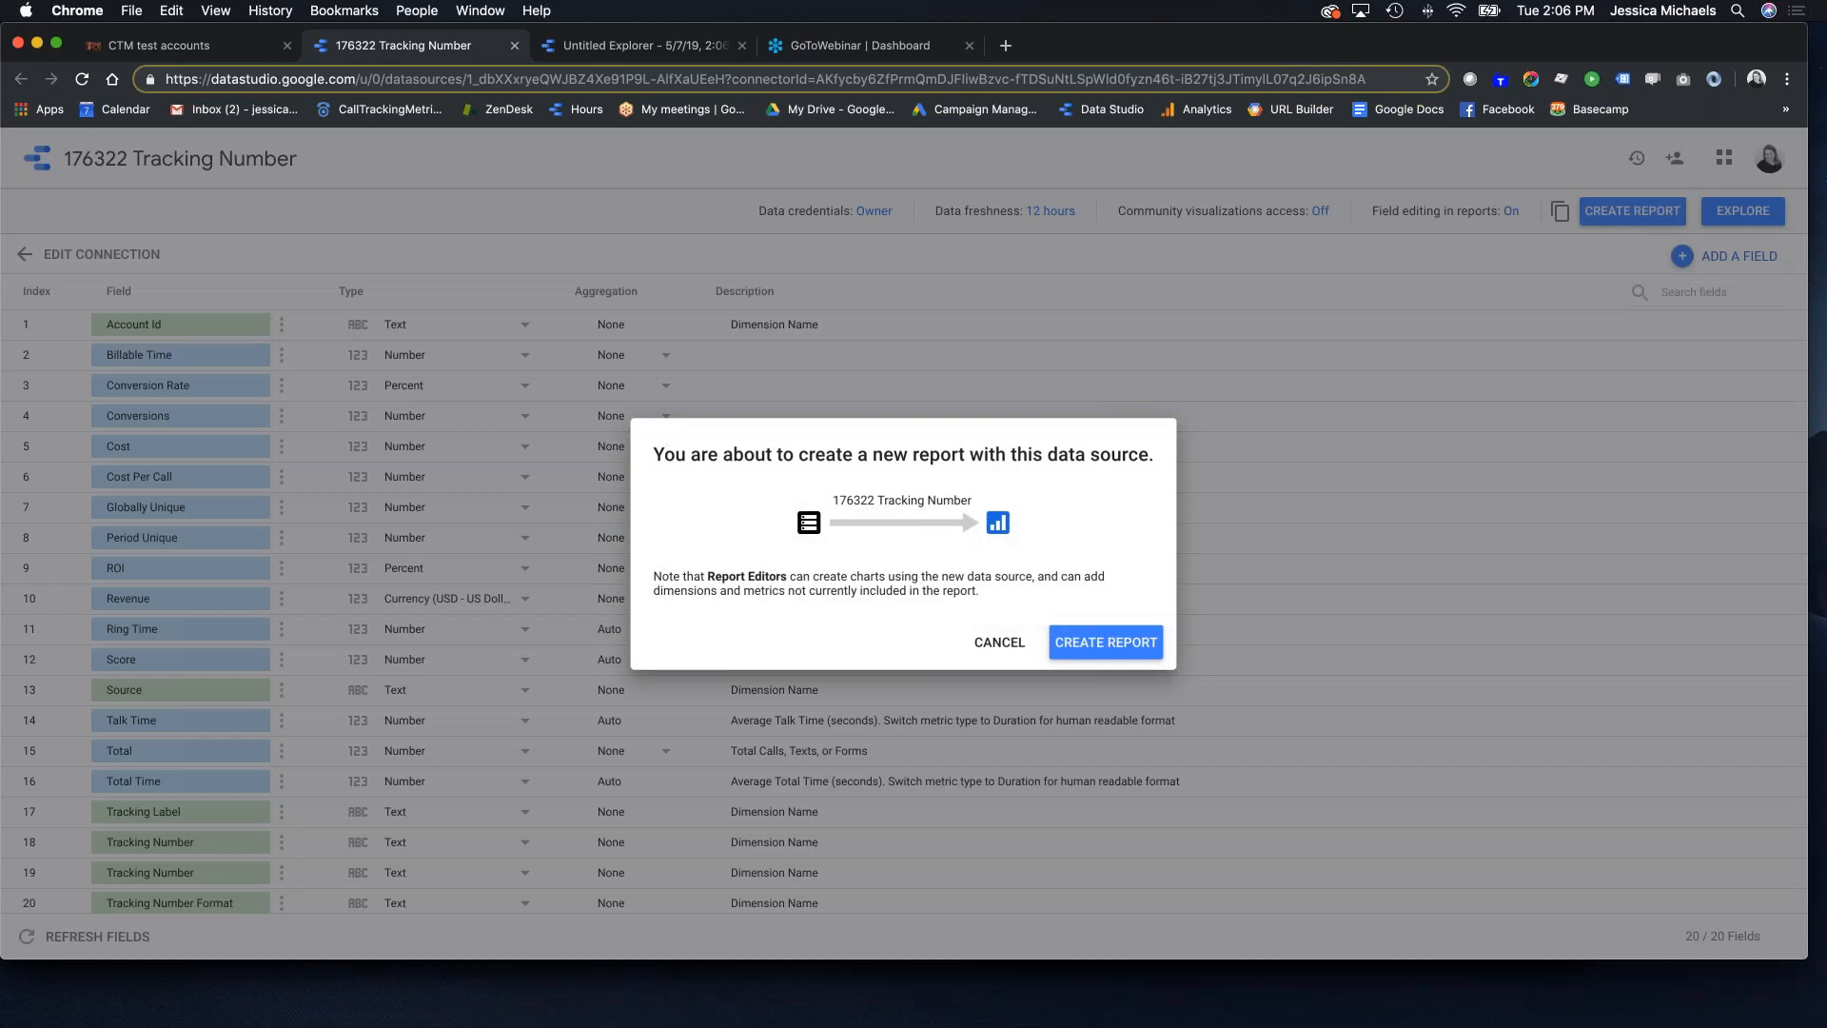
{"action": "left_click", "coordinate": [1065, 637]}
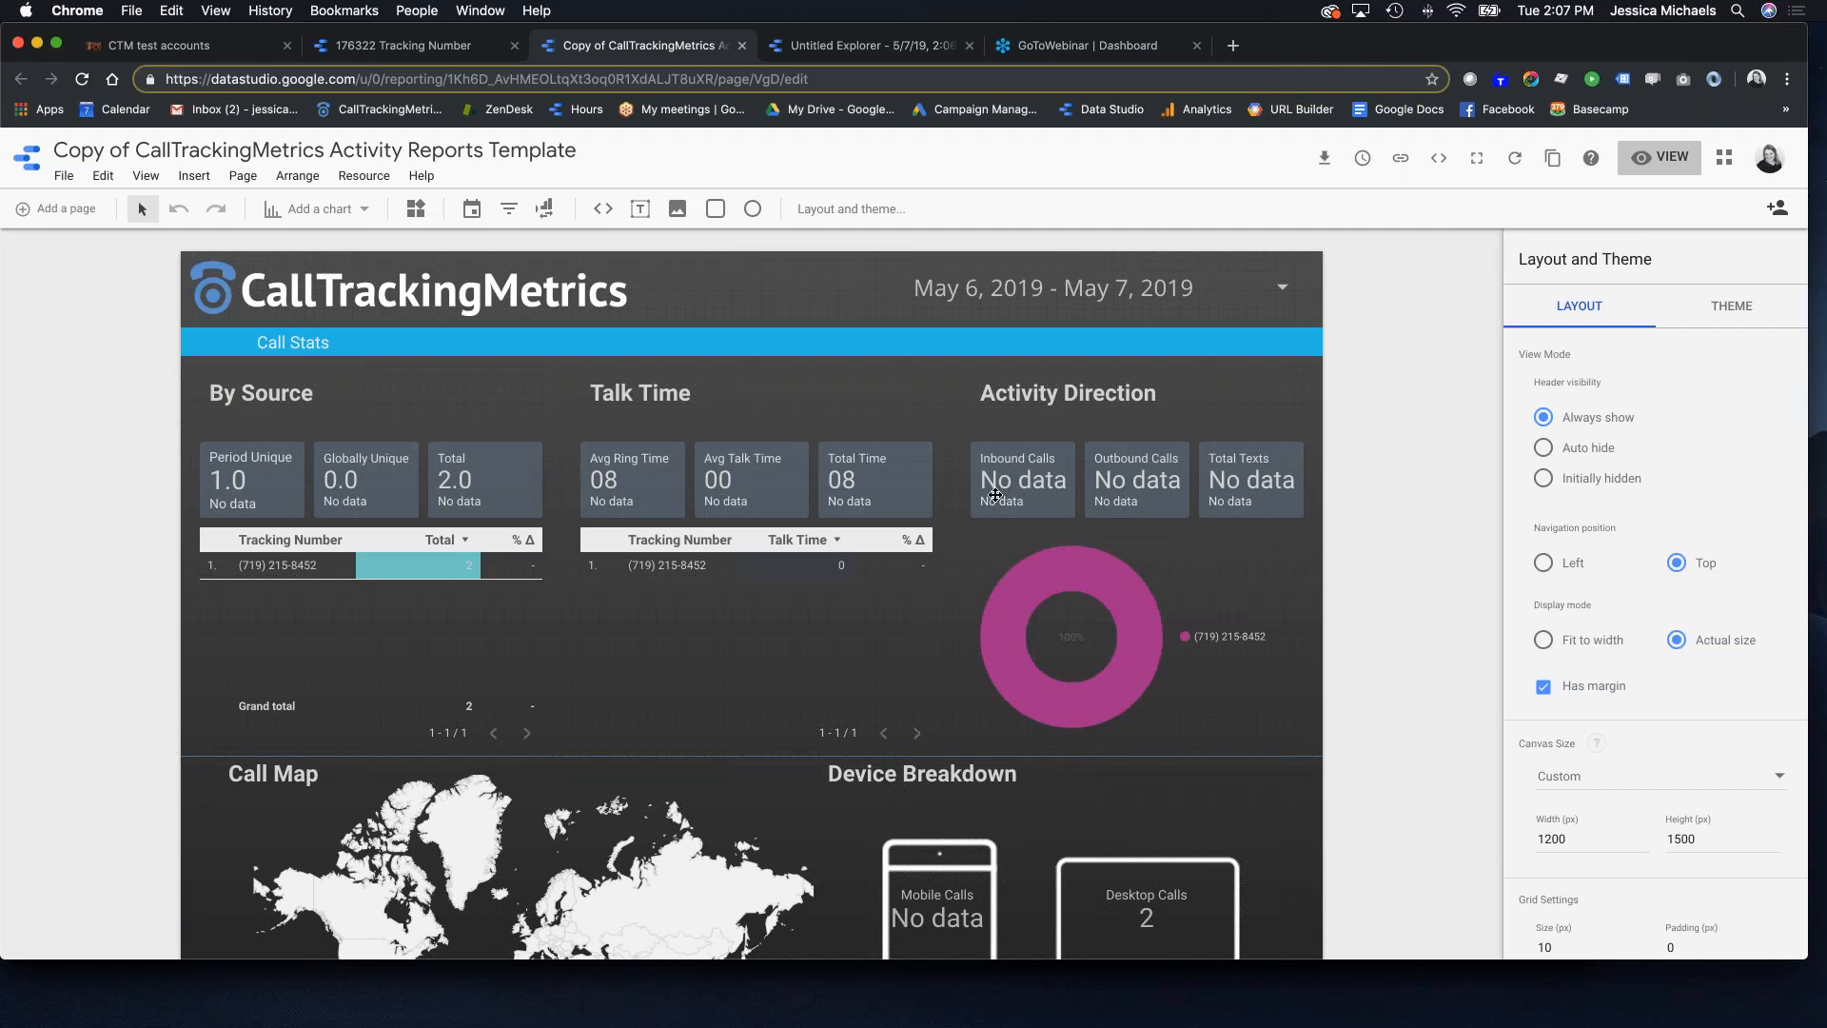
{"action": "scroll", "coordinate": [815, 598], "scroll_direction": "down", "scroll_amount": 5}
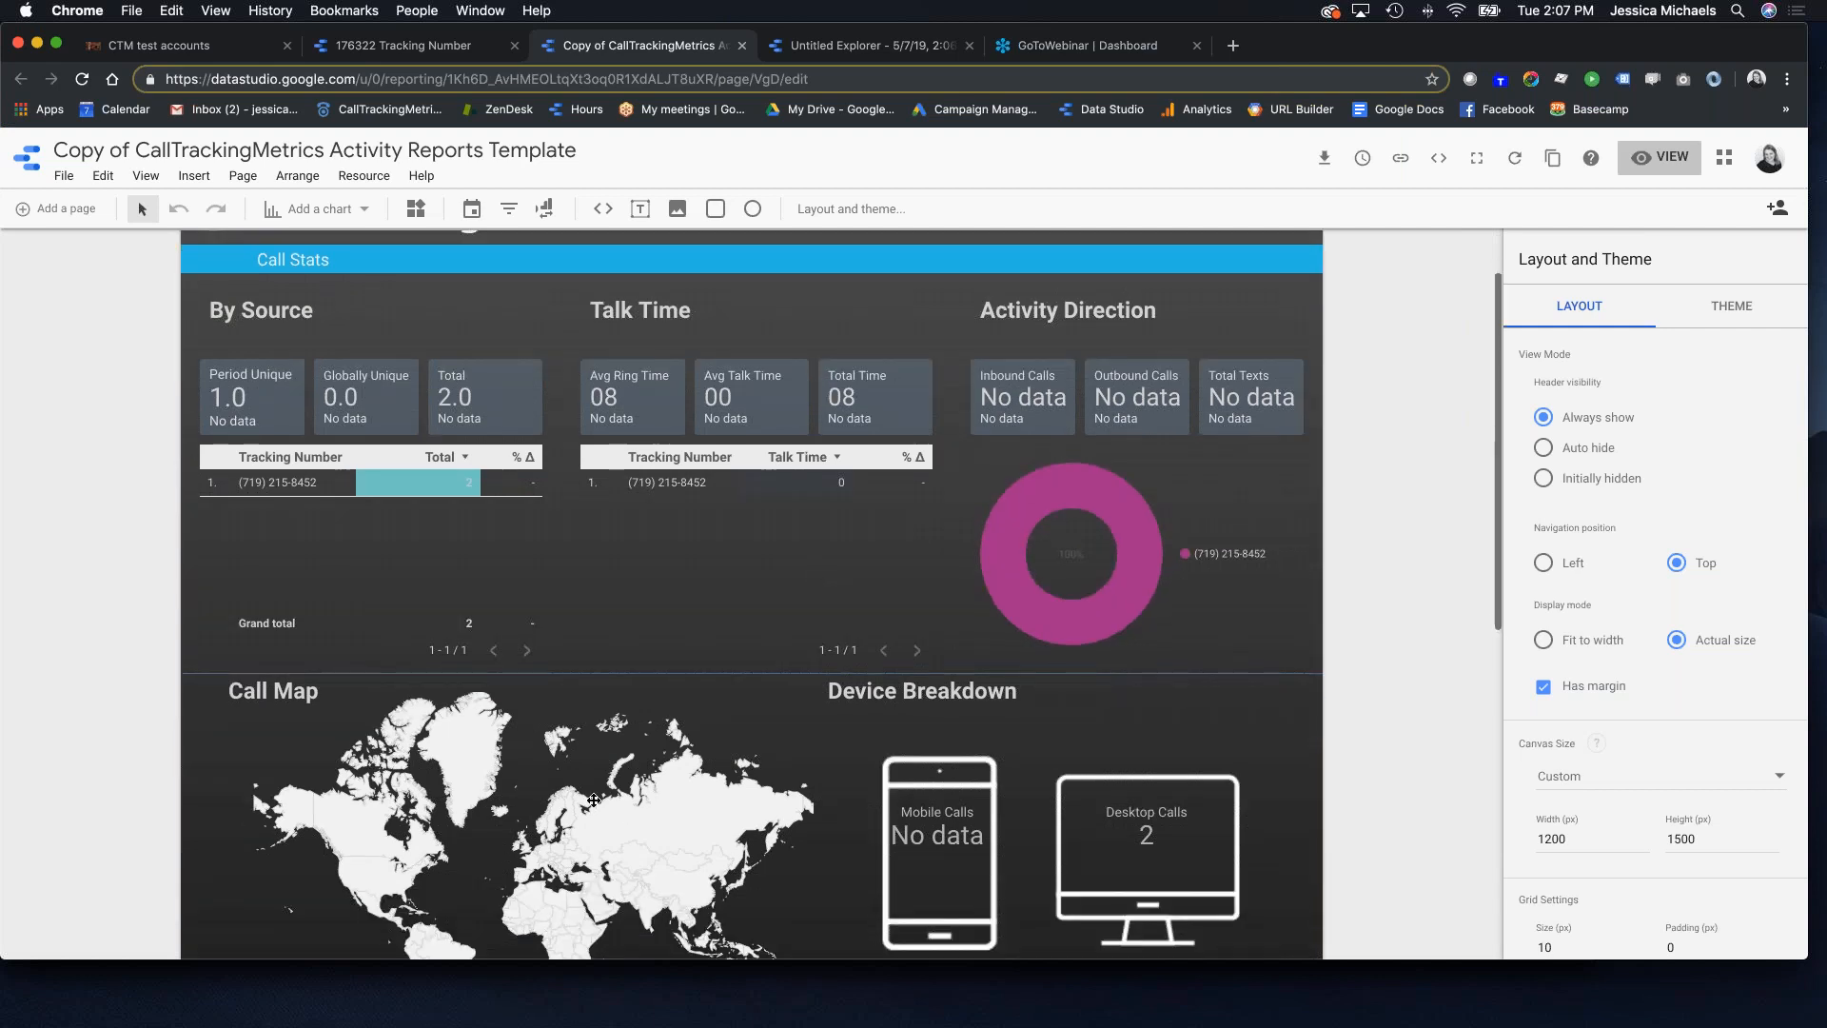
{"action": "scroll", "coordinate": [614, 480], "scroll_direction": "up", "scroll_amount": 4}
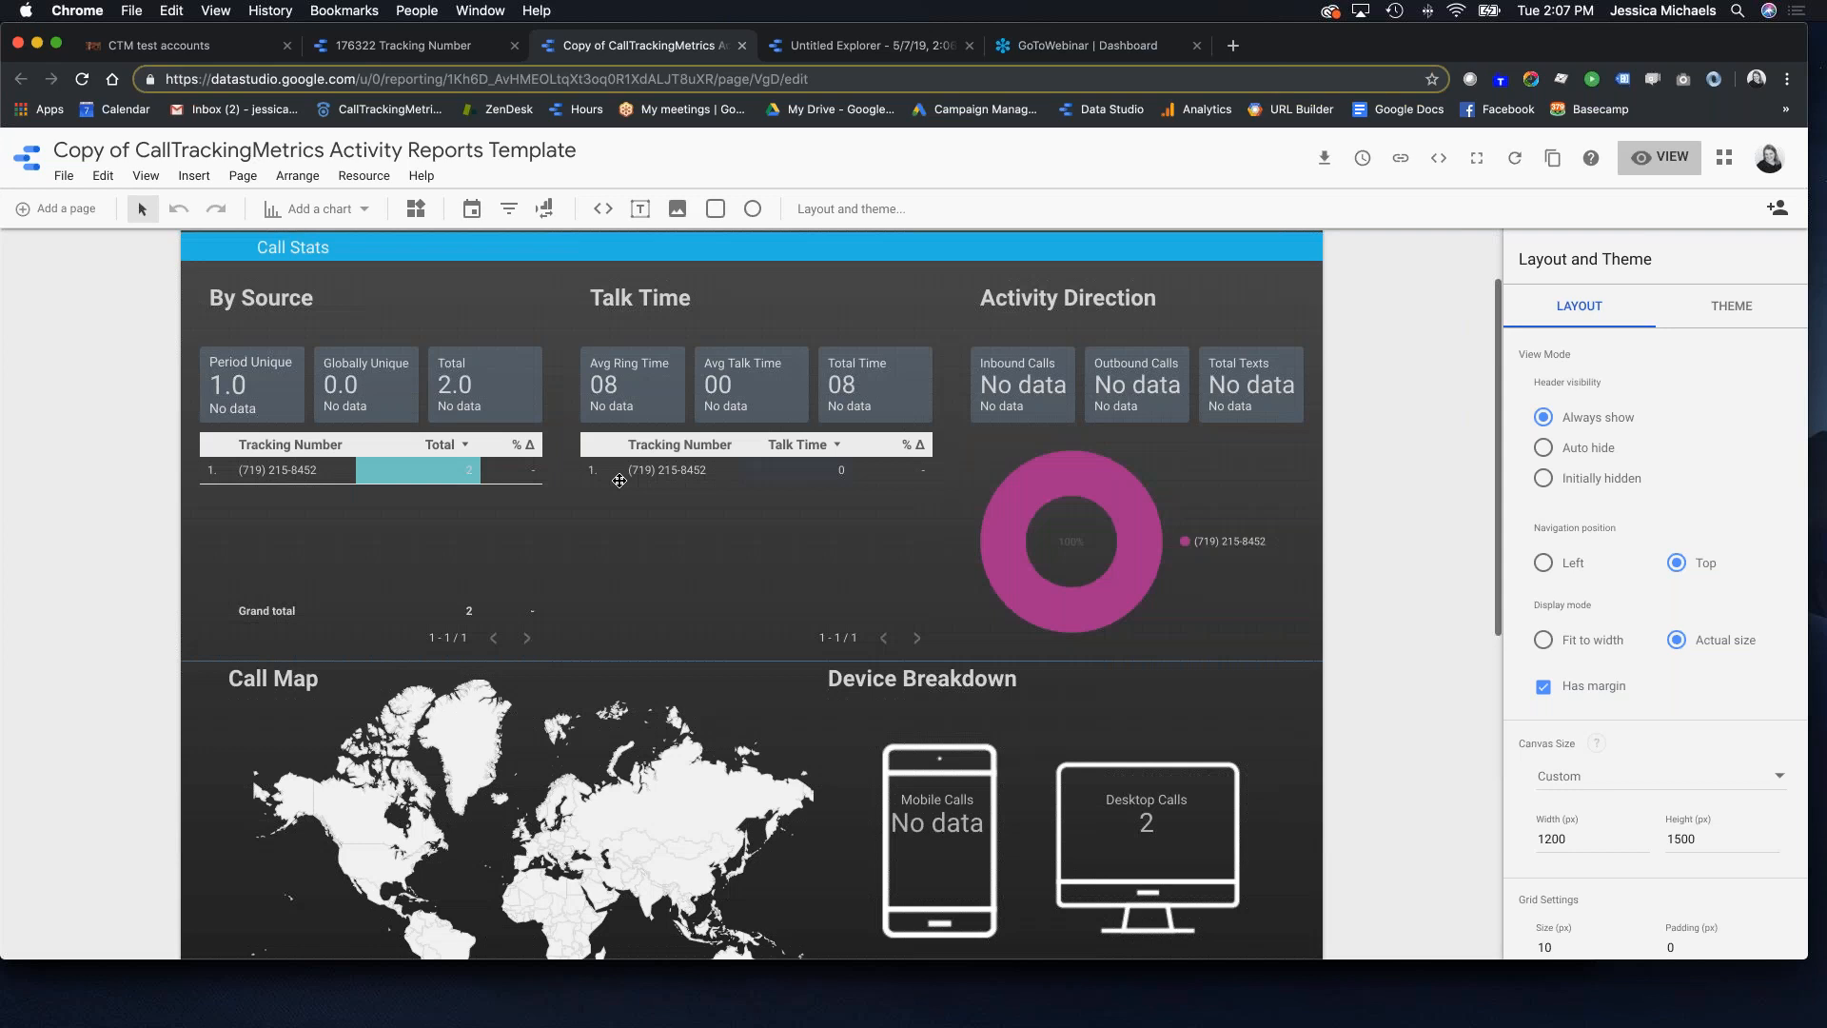
{"action": "scroll", "coordinate": [622, 485], "scroll_direction": "down", "scroll_amount": 4}
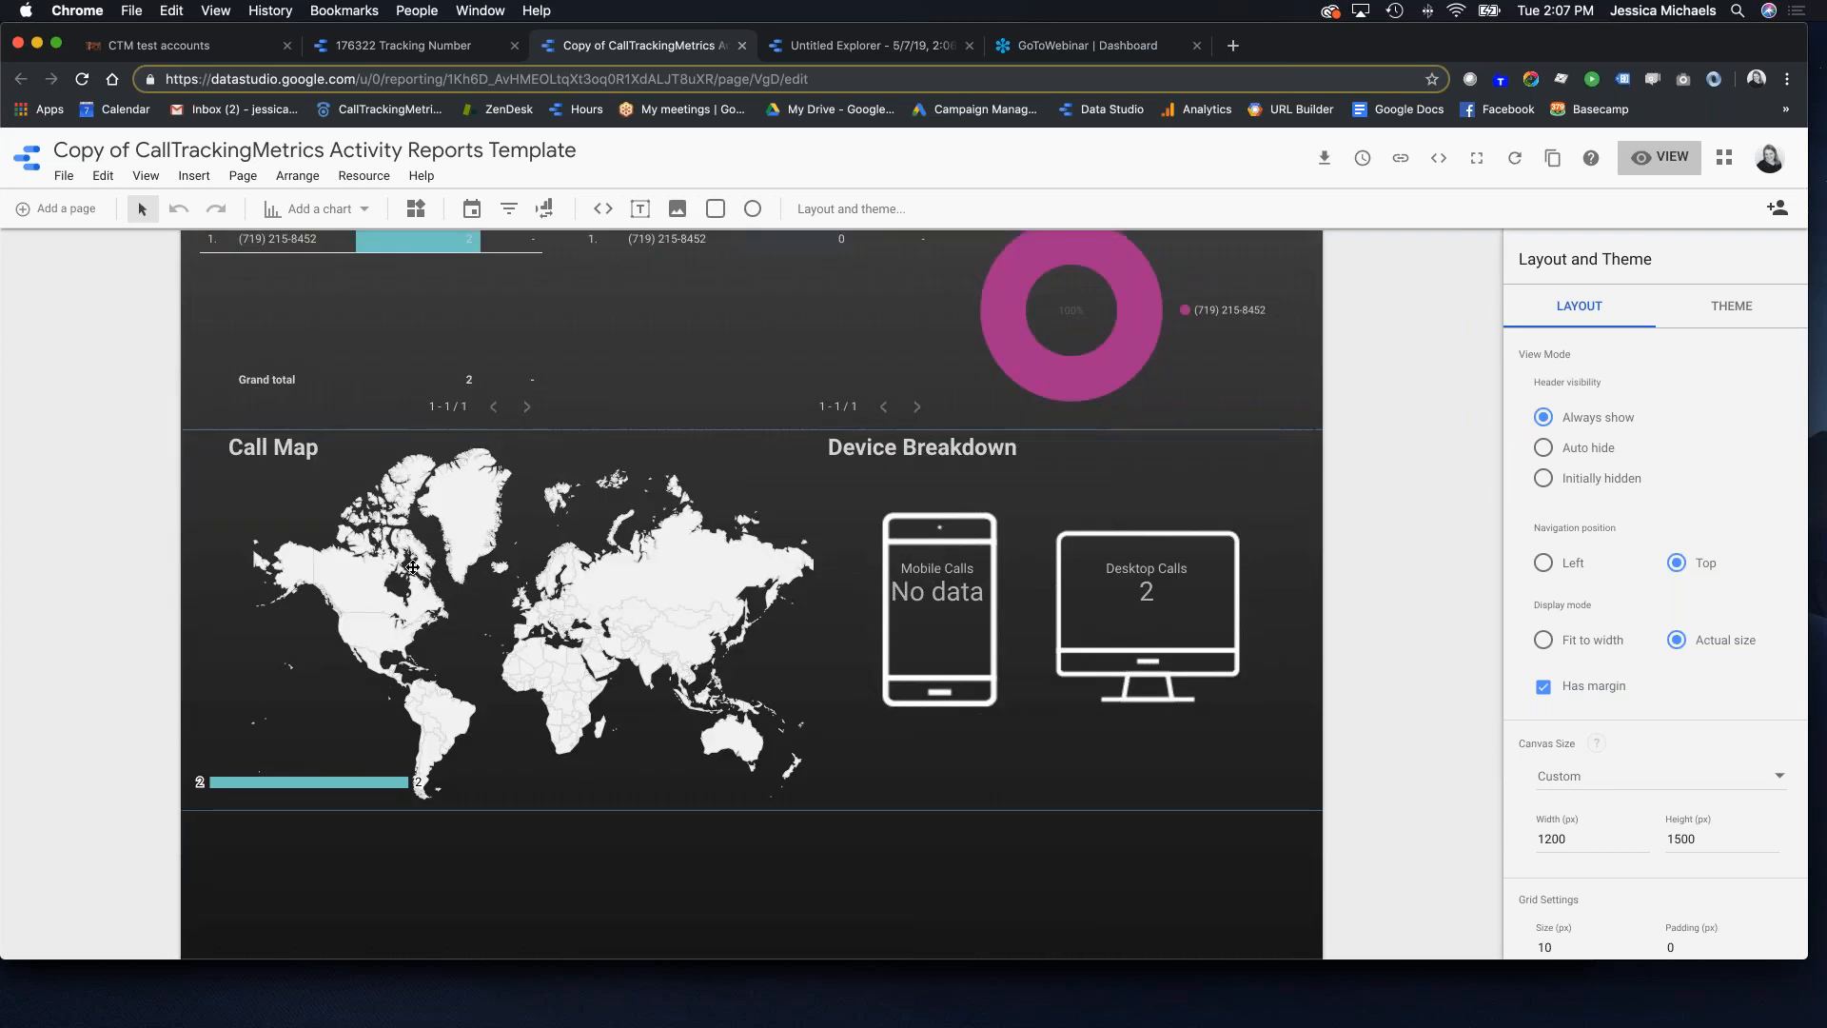
{"action": "scroll", "coordinate": [639, 590], "scroll_direction": "up", "scroll_amount": 3}
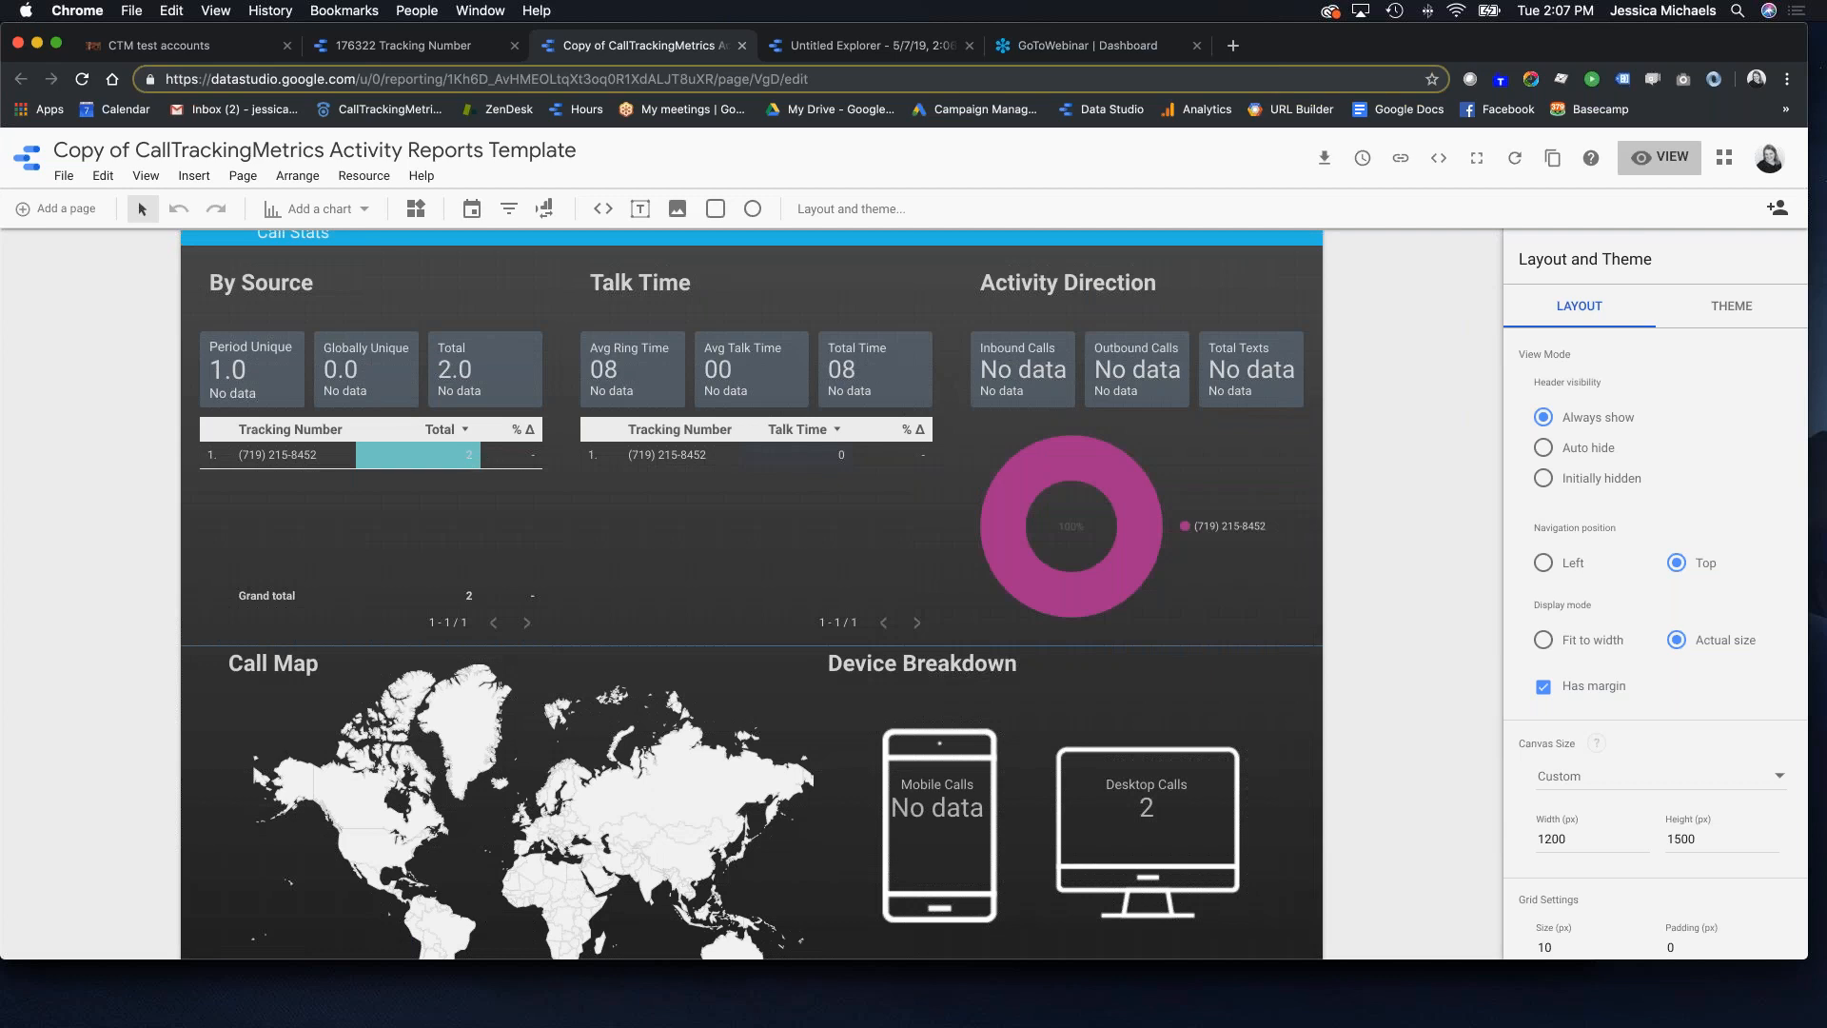
{"action": "scroll", "coordinate": [647, 571], "scroll_direction": "up", "scroll_amount": 1}
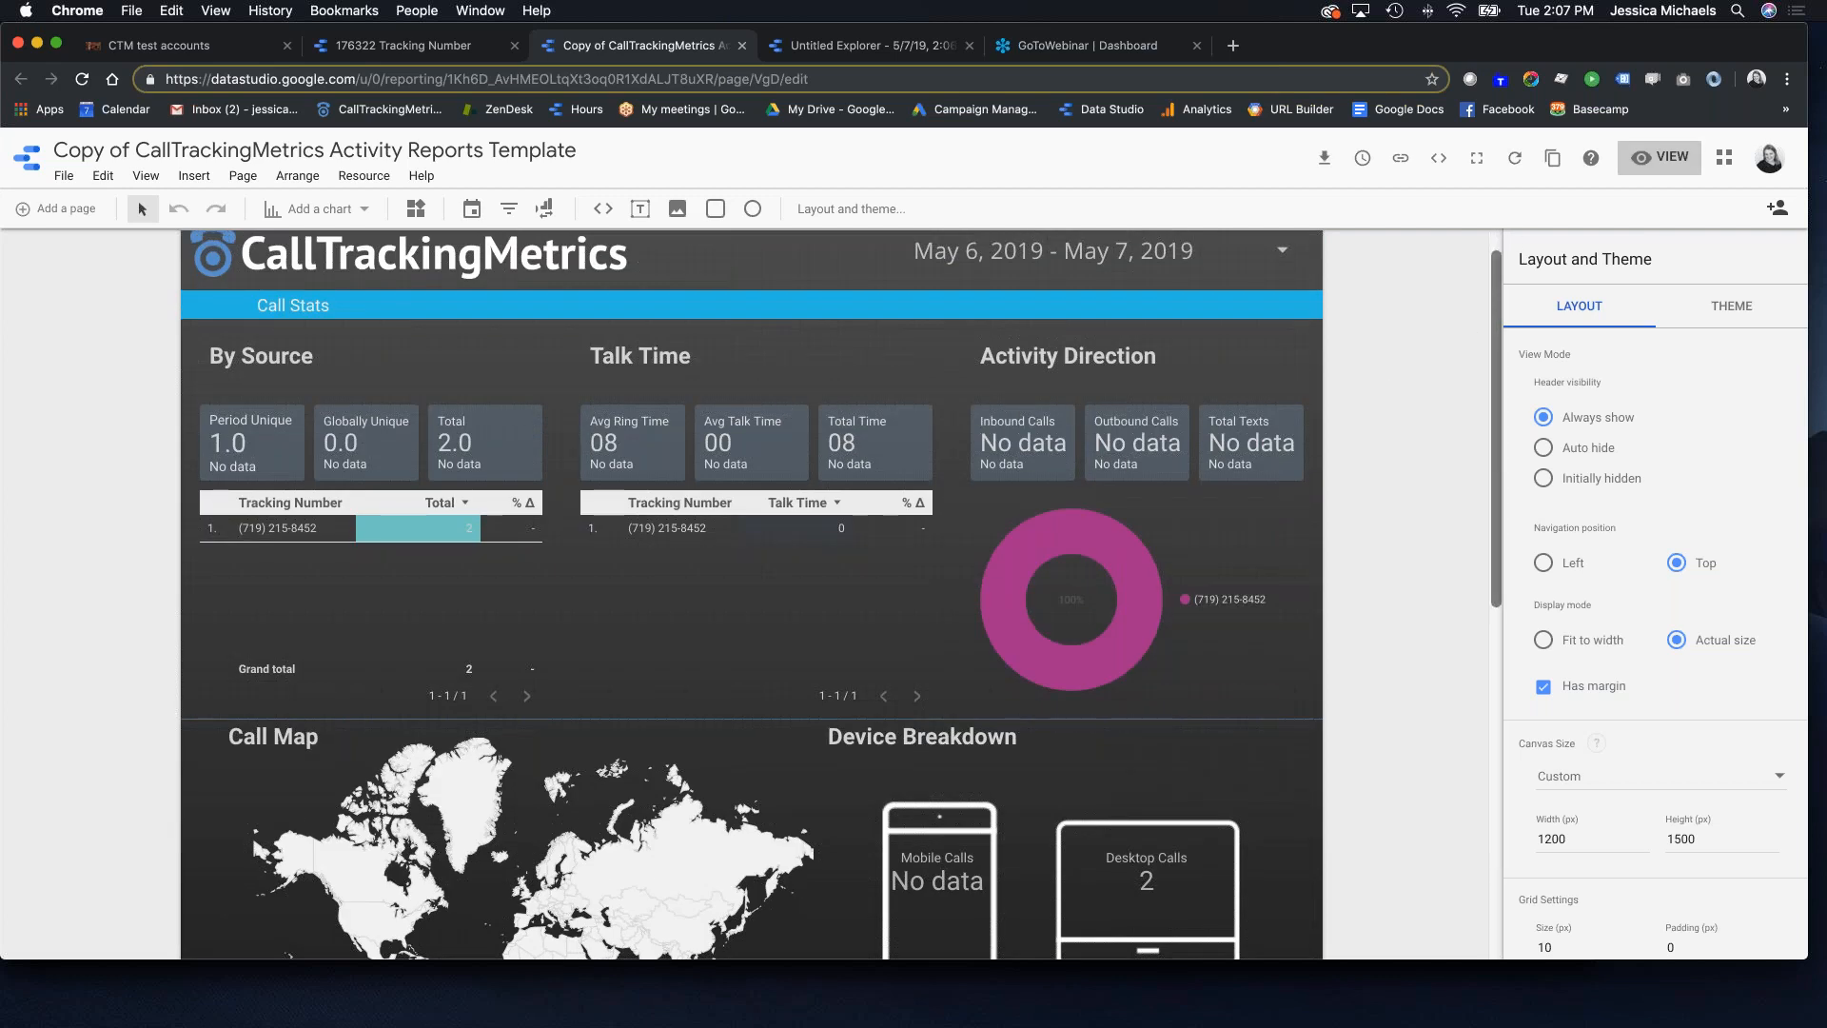
{"action": "scroll", "coordinate": [1042, 412], "scroll_direction": "up", "scroll_amount": 1}
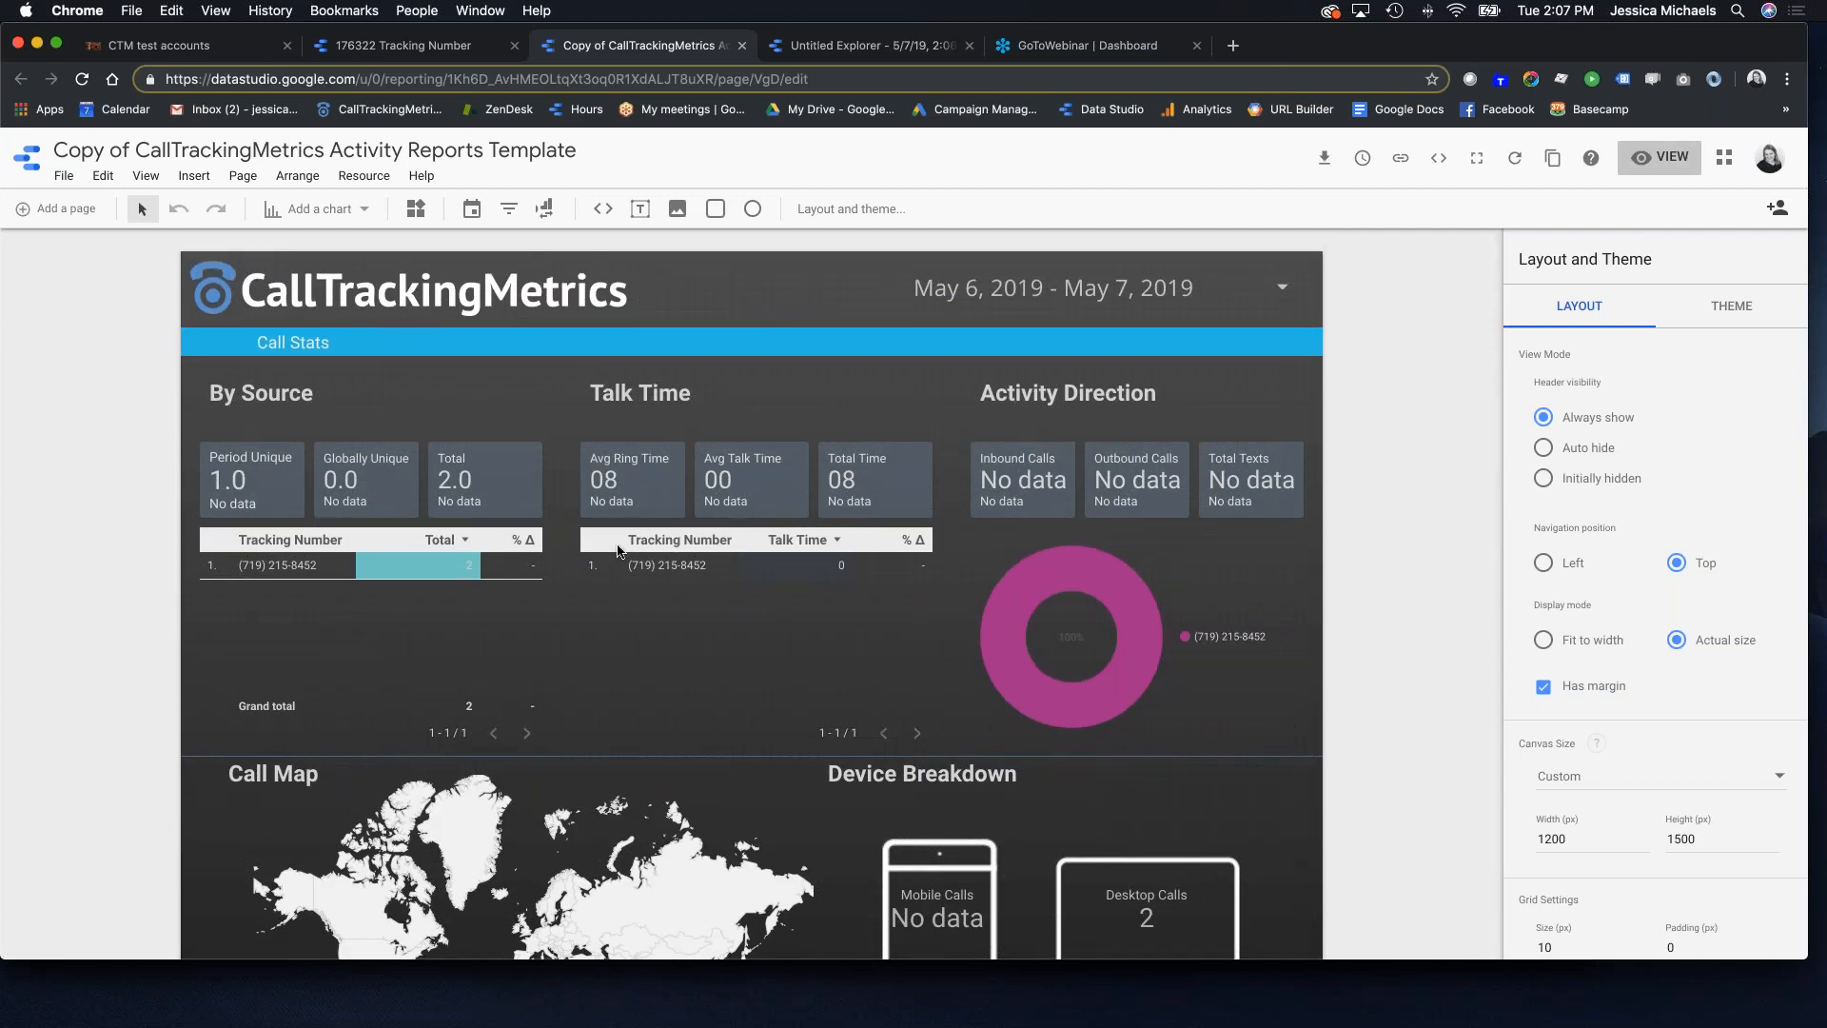
Step: Change the default date range start to Feb 1, 2018, covering through May 7, 2019
{"action": "left_click", "coordinate": [1030, 291]}
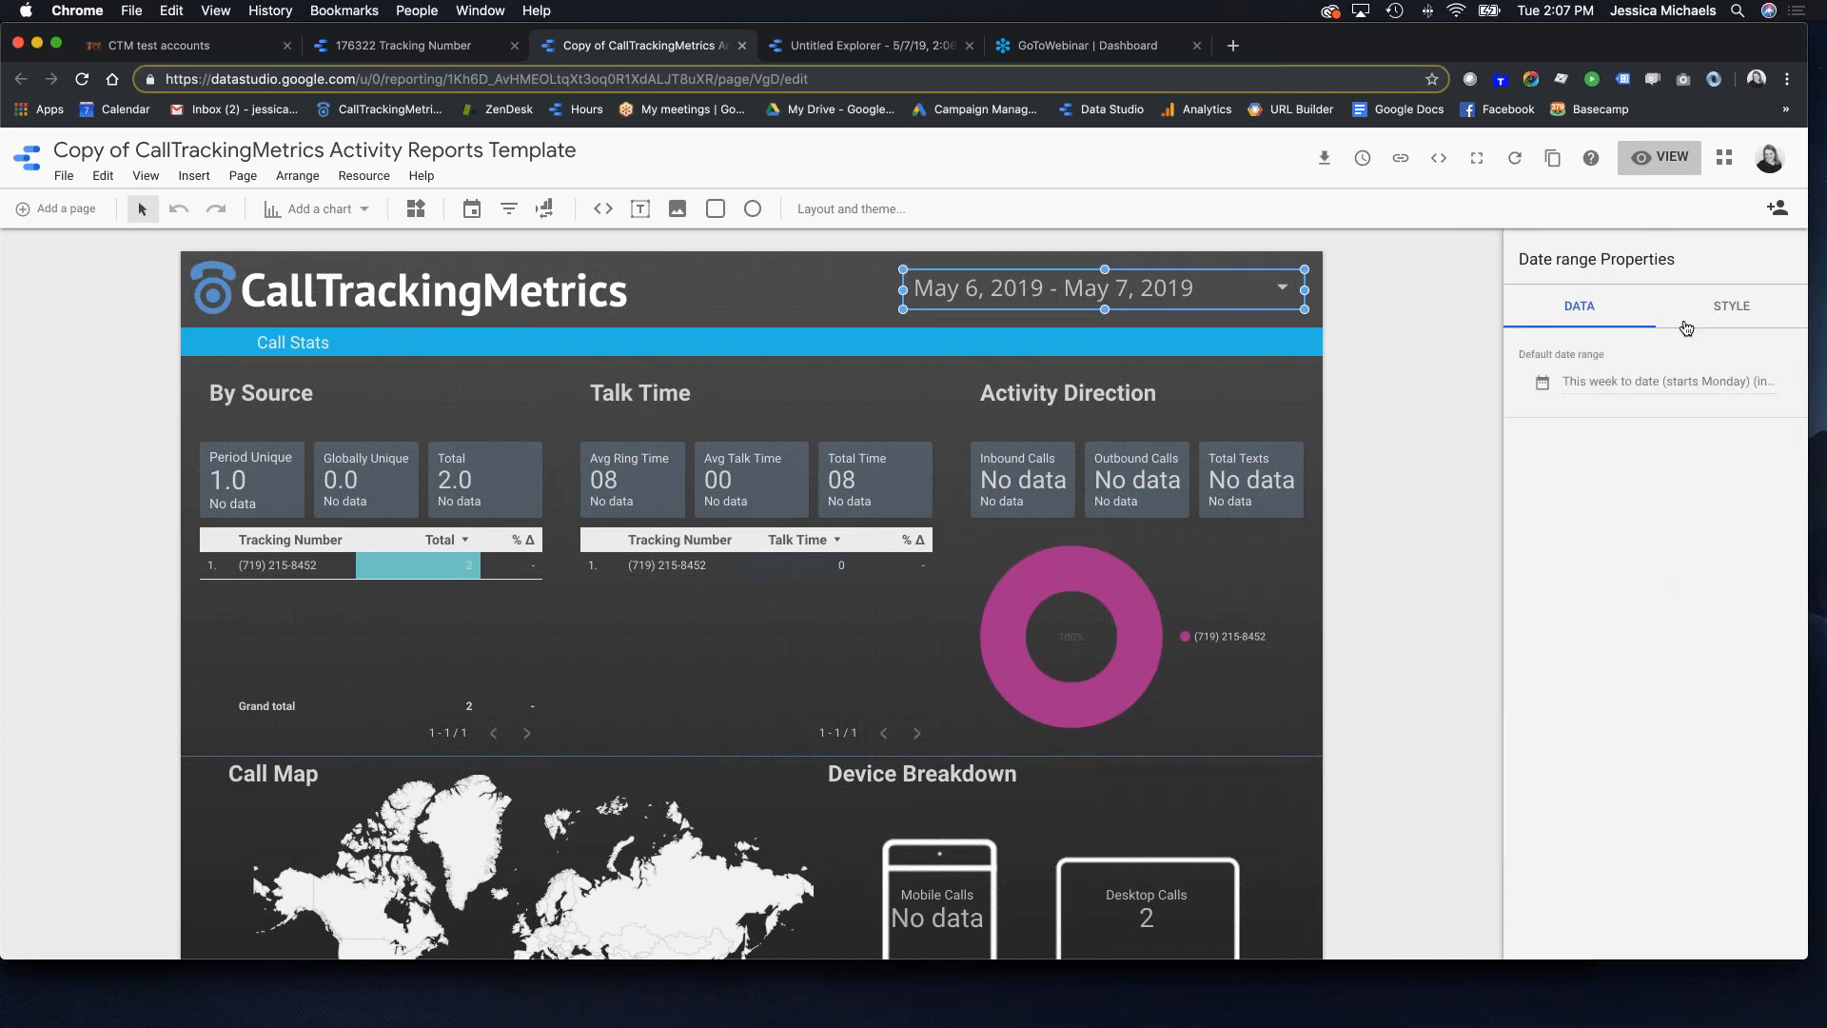
{"action": "left_click", "coordinate": [1612, 385]}
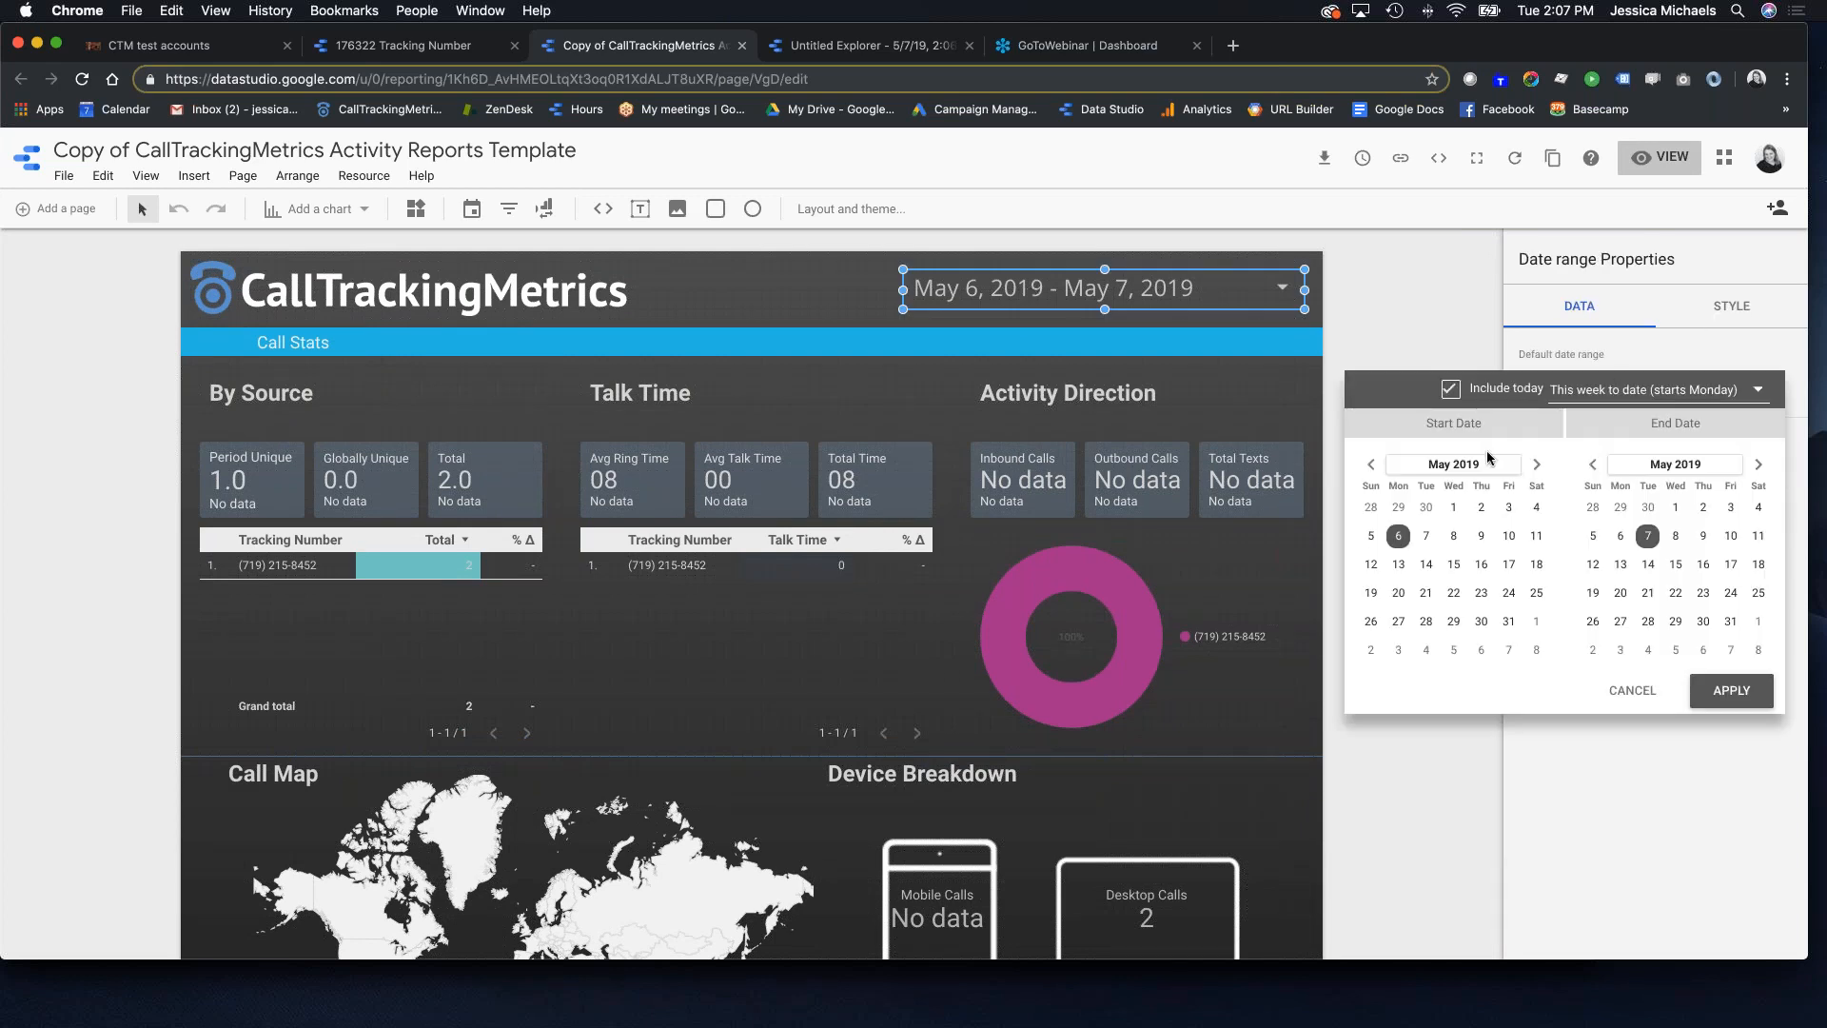
{"action": "left_click", "coordinate": [1451, 464]}
{"action": "left_click", "coordinate": [1376, 466]}
{"action": "left_click", "coordinate": [1445, 490]}
{"action": "left_click", "coordinate": [1480, 507]}
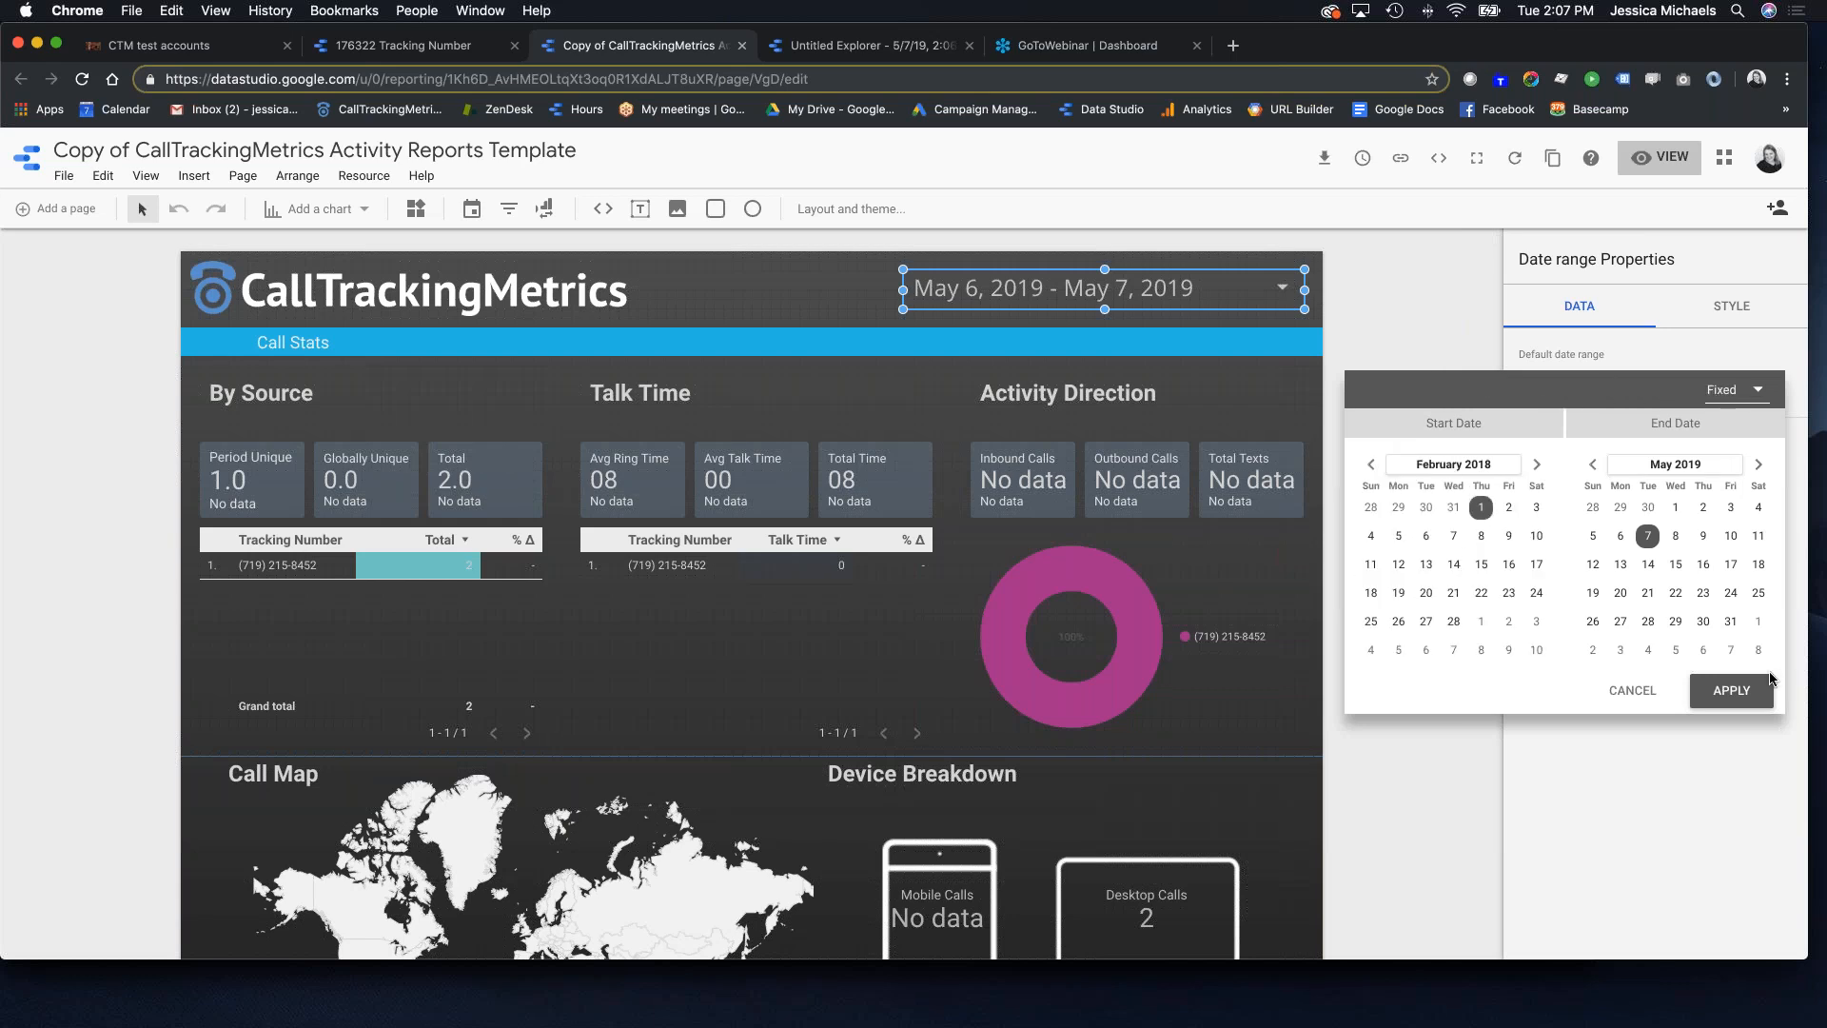
{"action": "left_click", "coordinate": [1742, 692]}
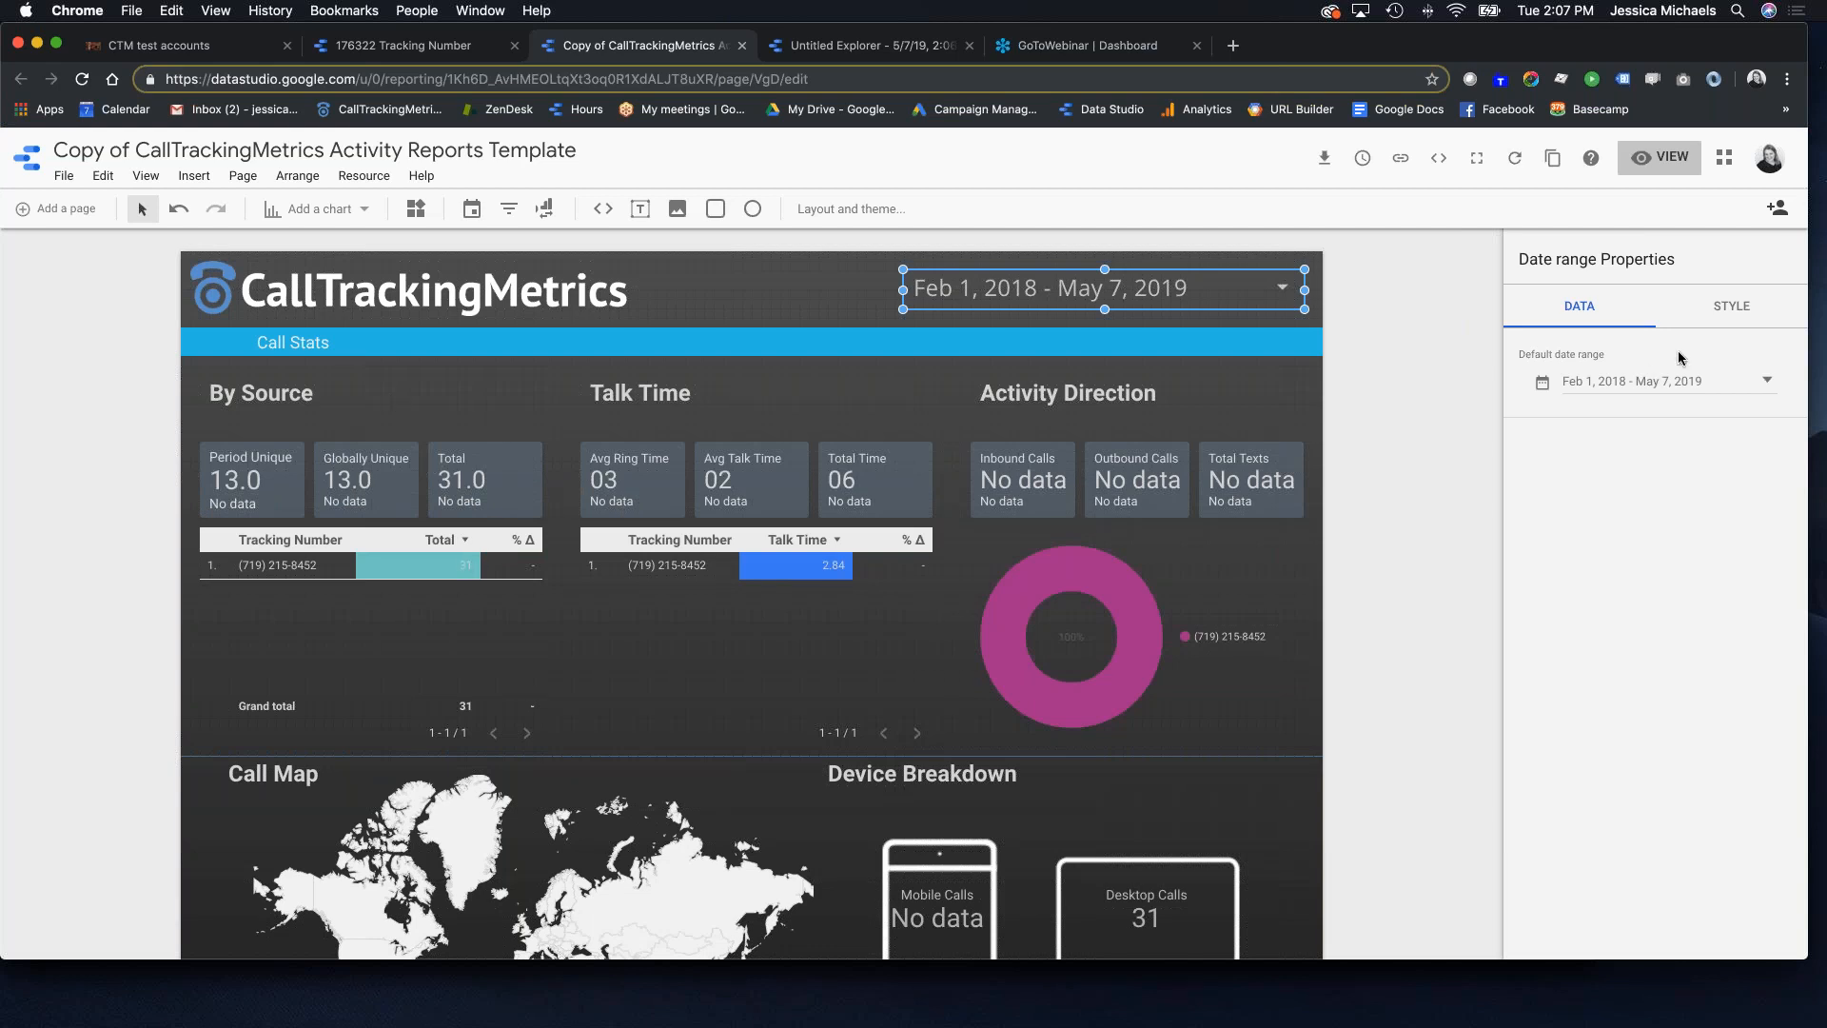
Step: Inspect the donut chart's data source list without changing anything
{"action": "left_click", "coordinate": [1052, 580]}
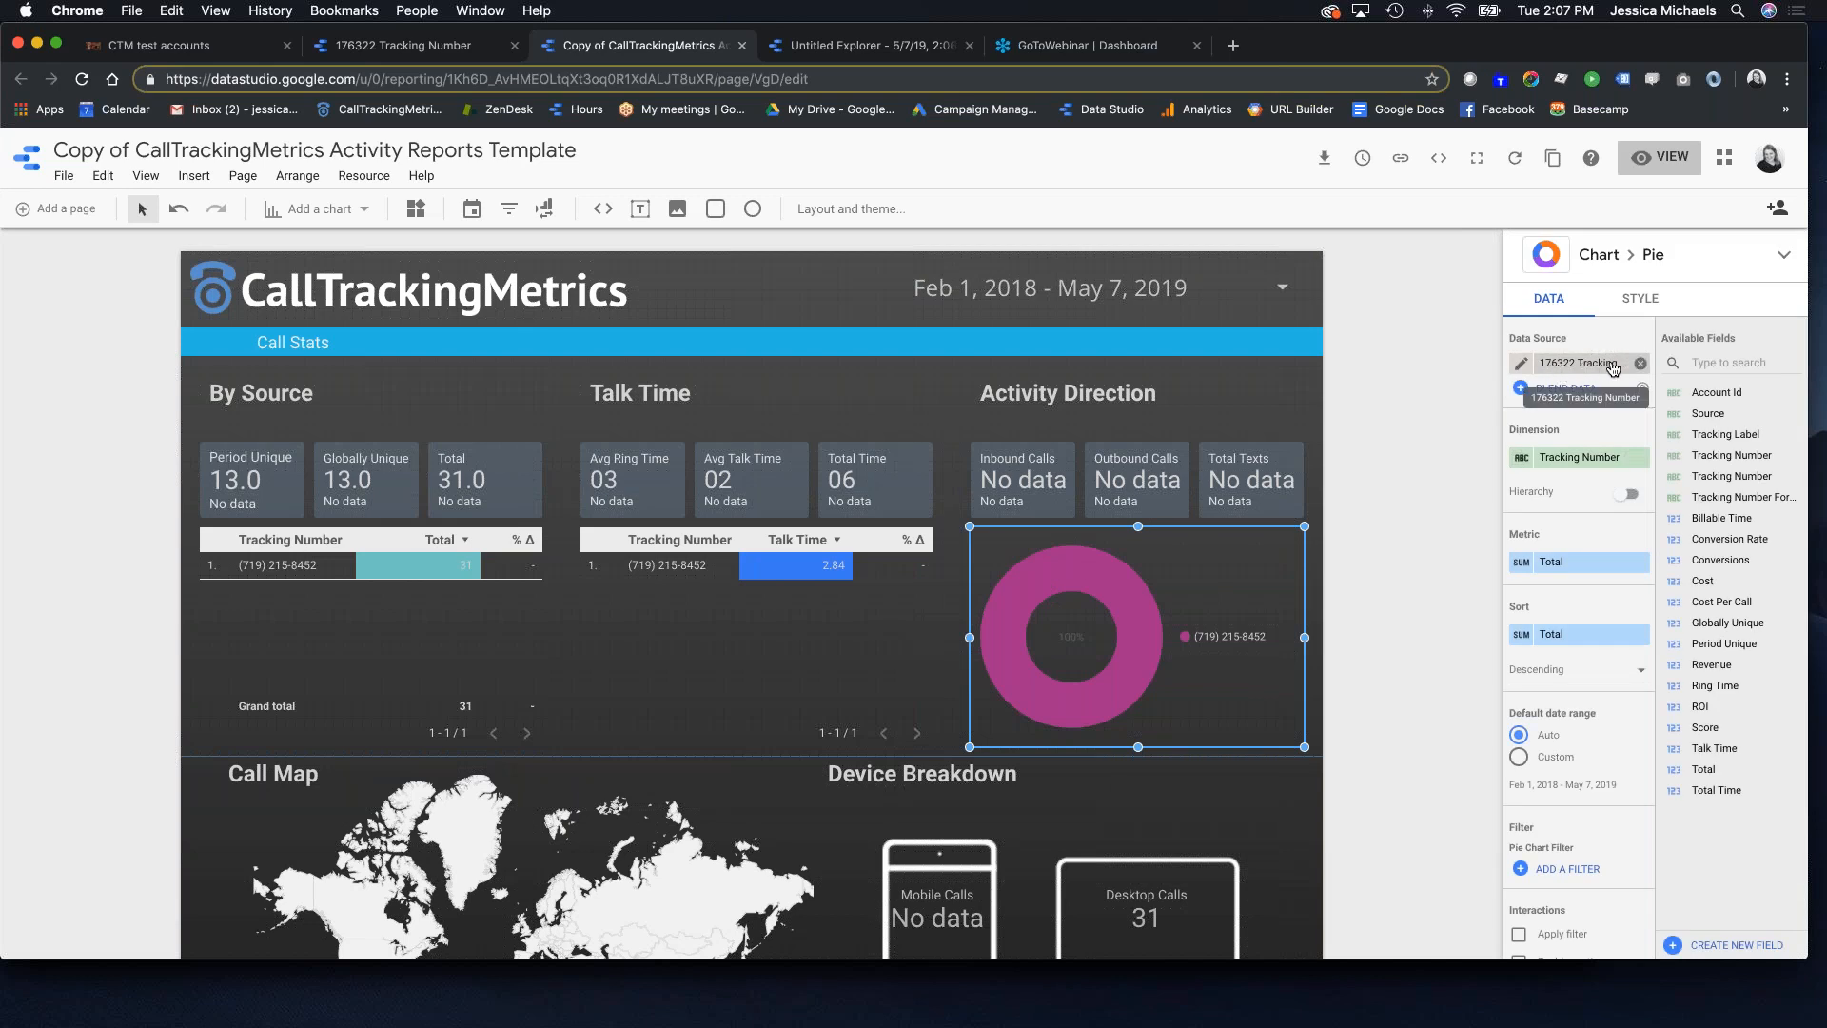
{"action": "left_click", "coordinate": [1599, 368]}
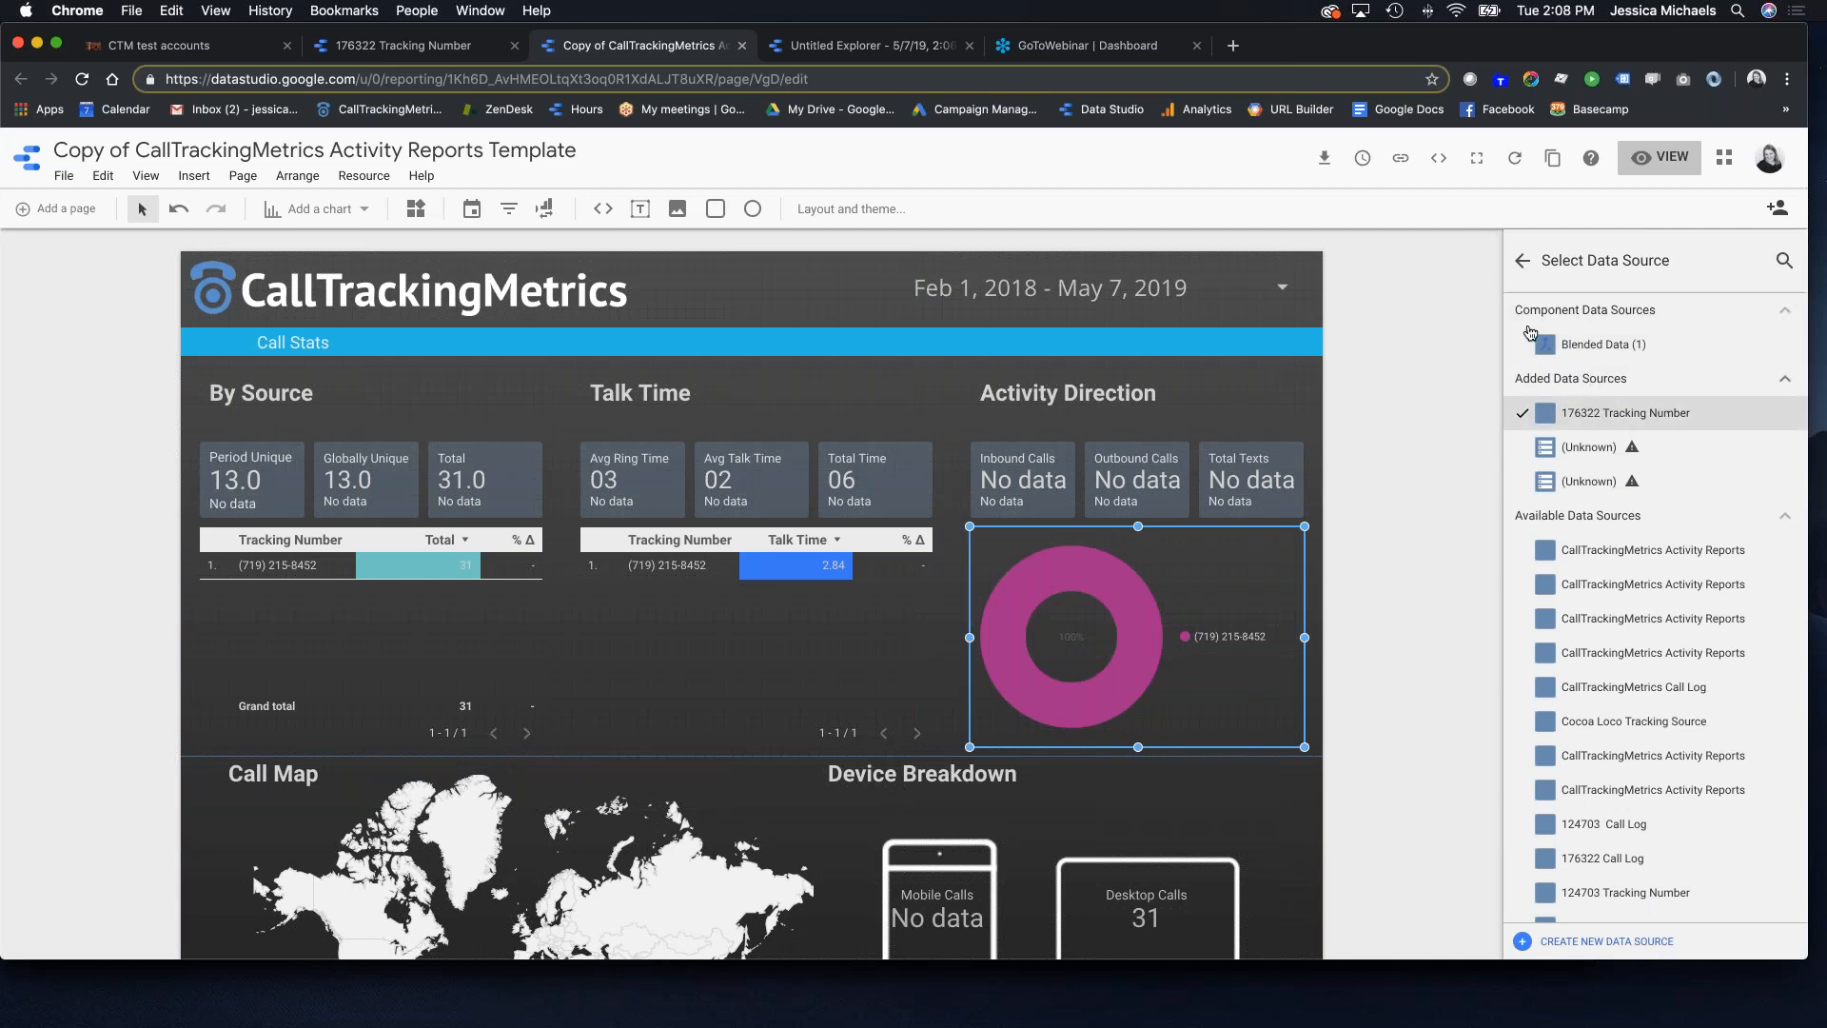
{"action": "left_click", "coordinate": [1523, 261]}
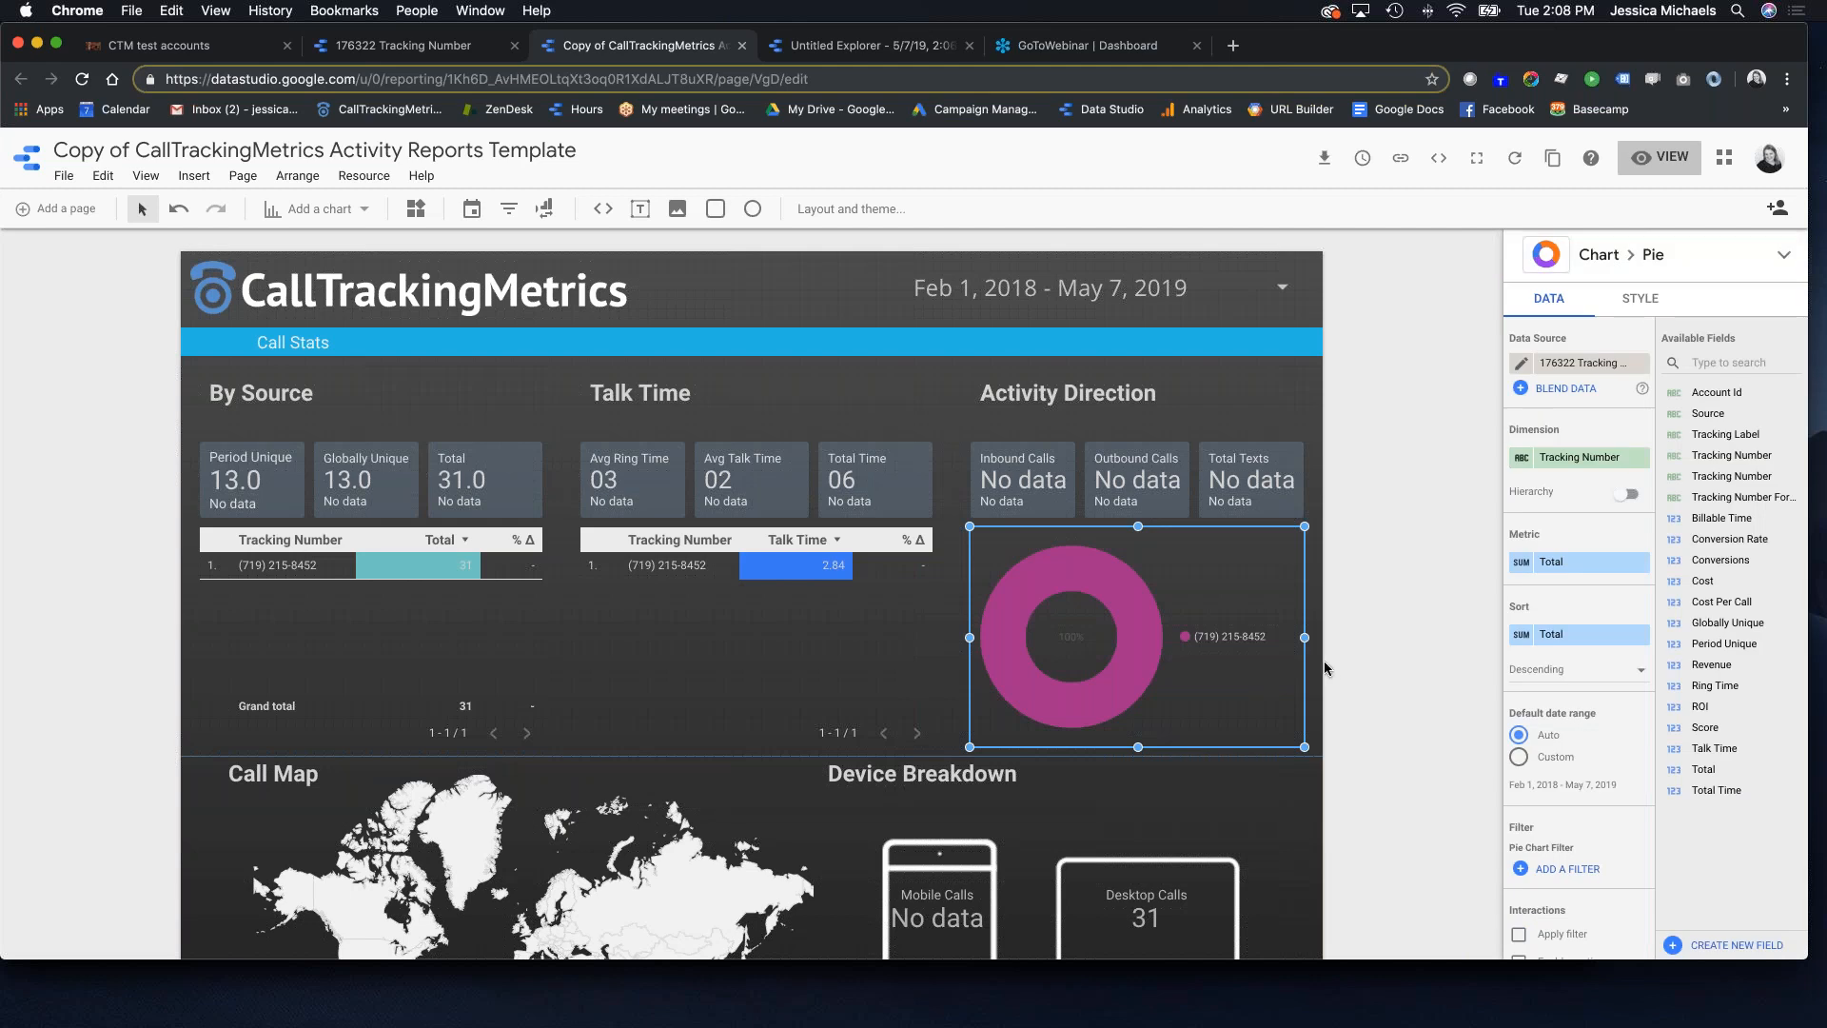
{"action": "scroll", "coordinate": [971, 592], "scroll_direction": "down", "scroll_amount": 5}
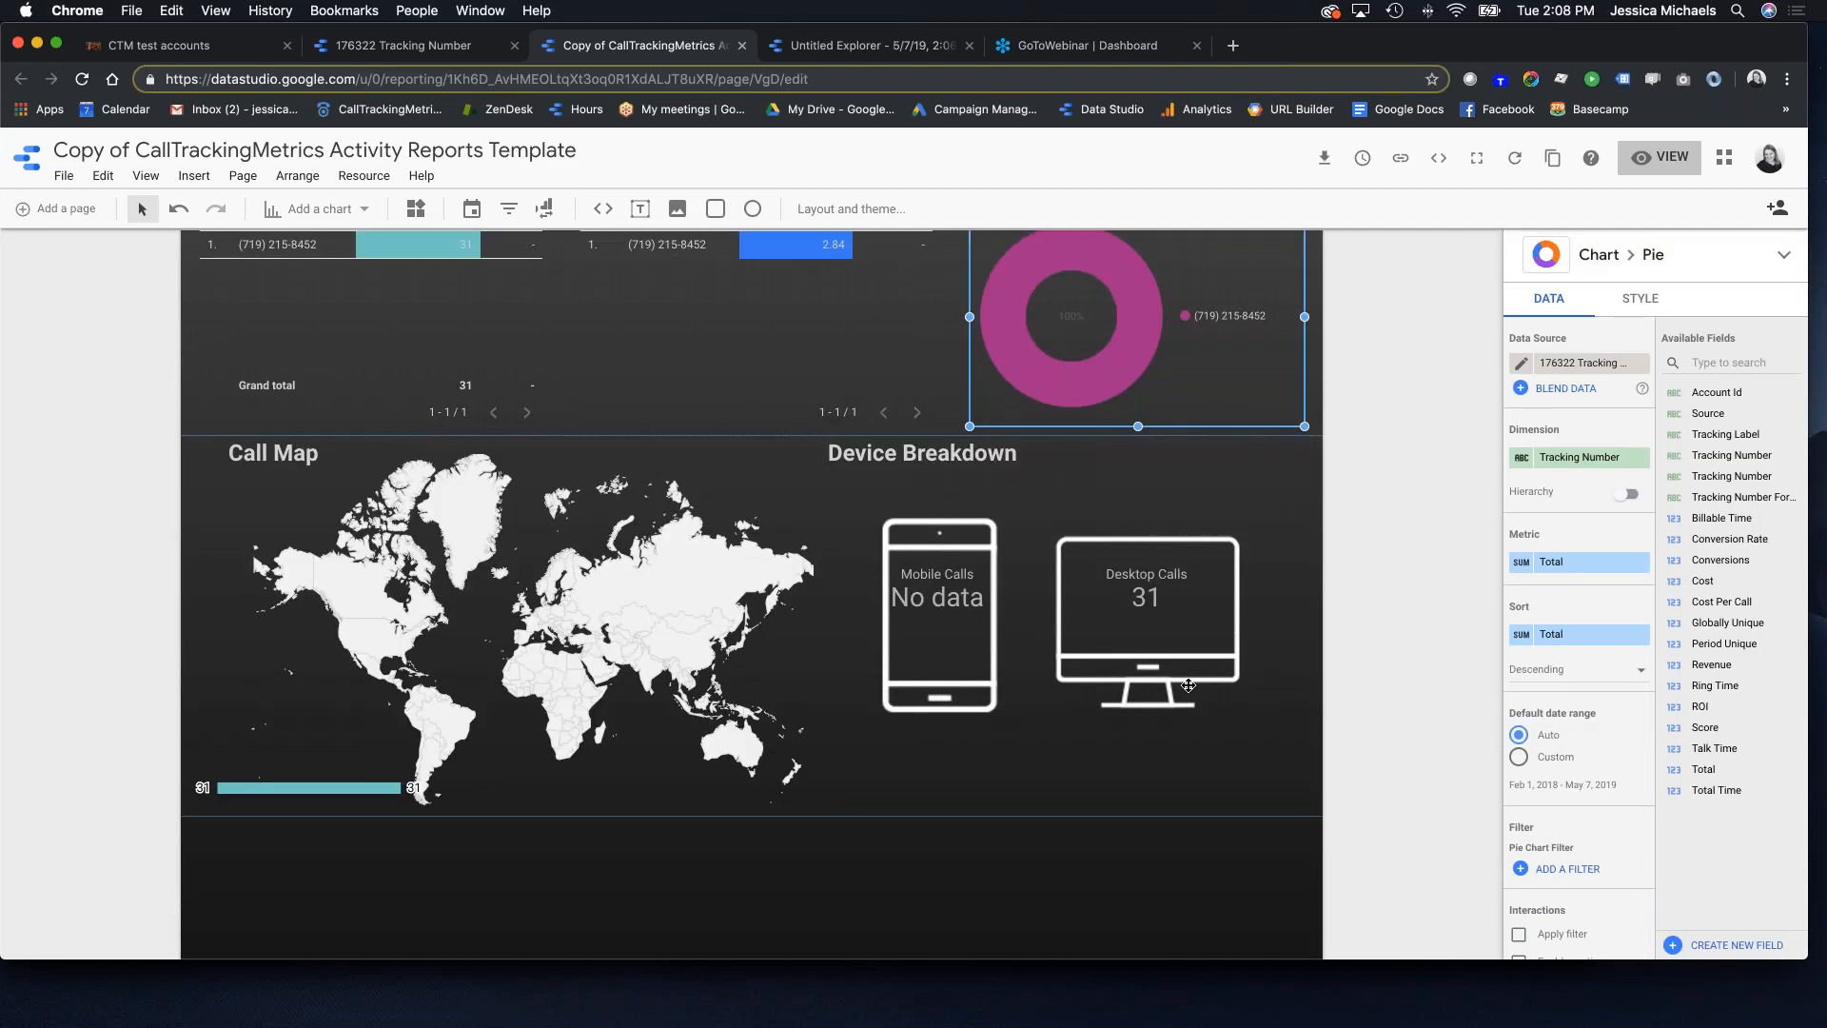
{"action": "scroll", "coordinate": [1145, 641], "scroll_direction": "up", "scroll_amount": 3}
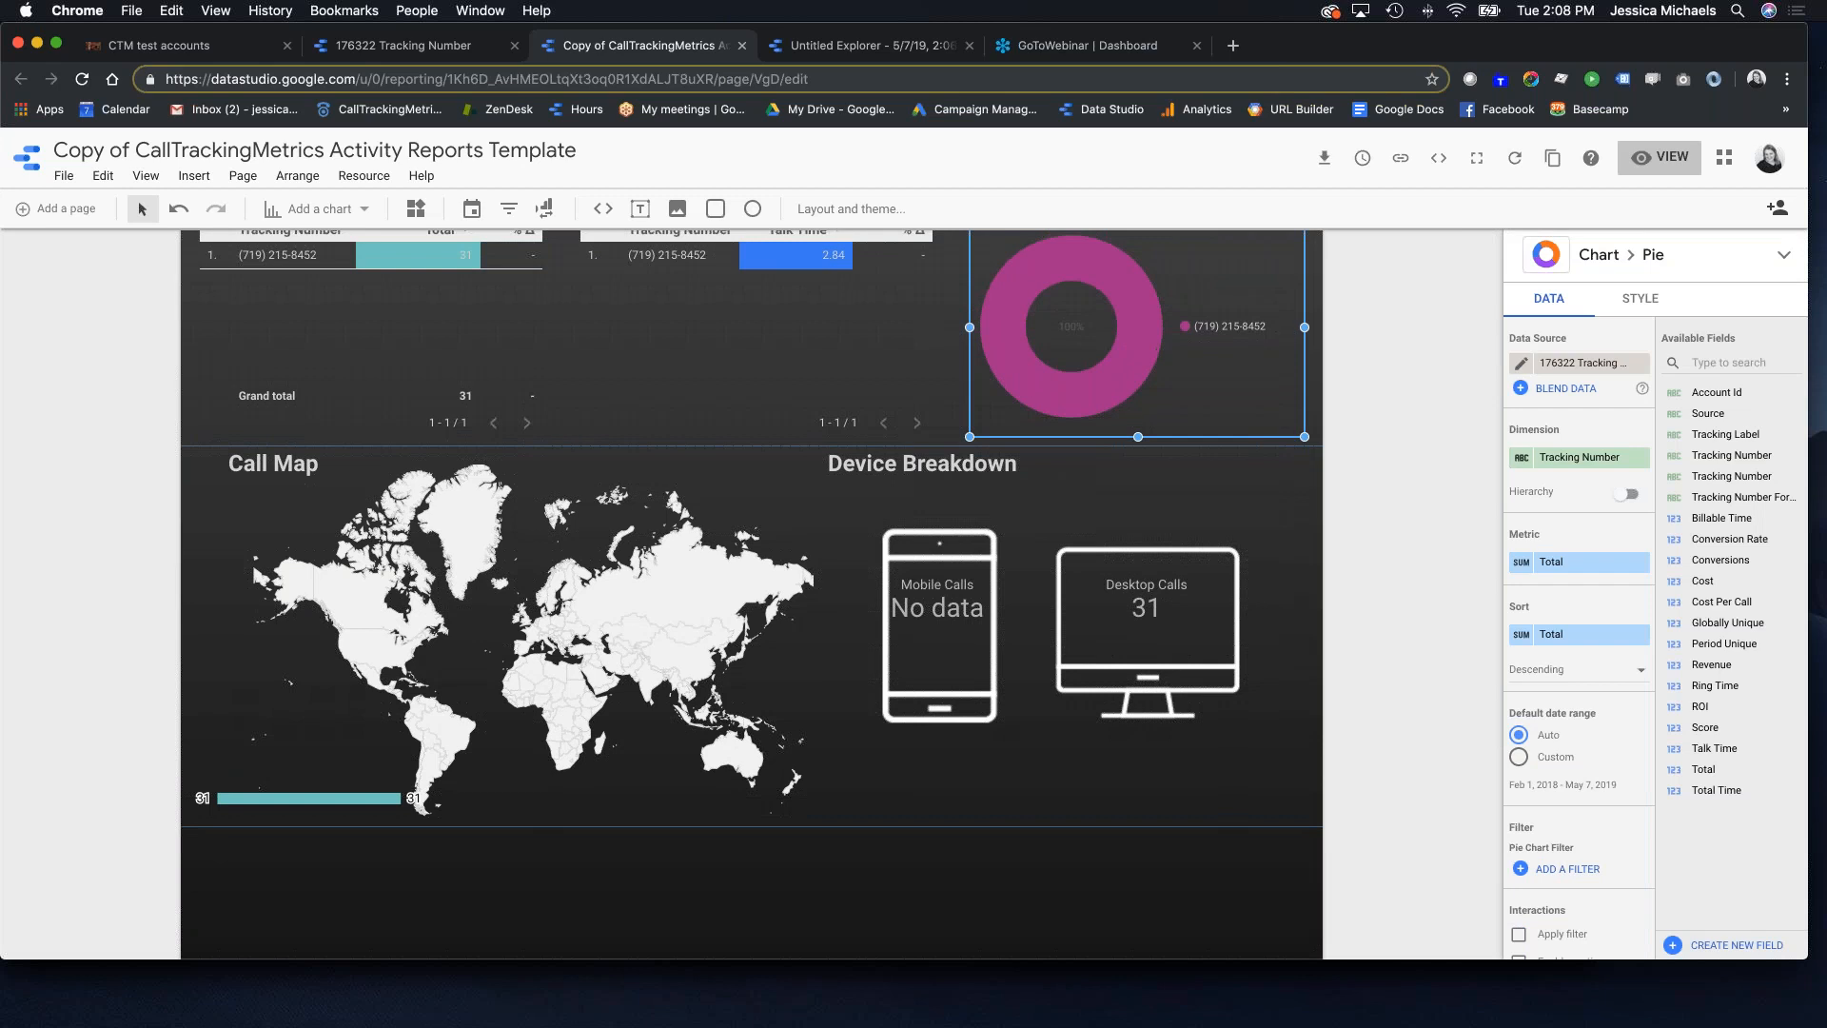
Step: Check the metrics used by the Desktop Calls, Total Time and Avg Talk Time scorecards
{"action": "left_click", "coordinate": [1139, 749]}
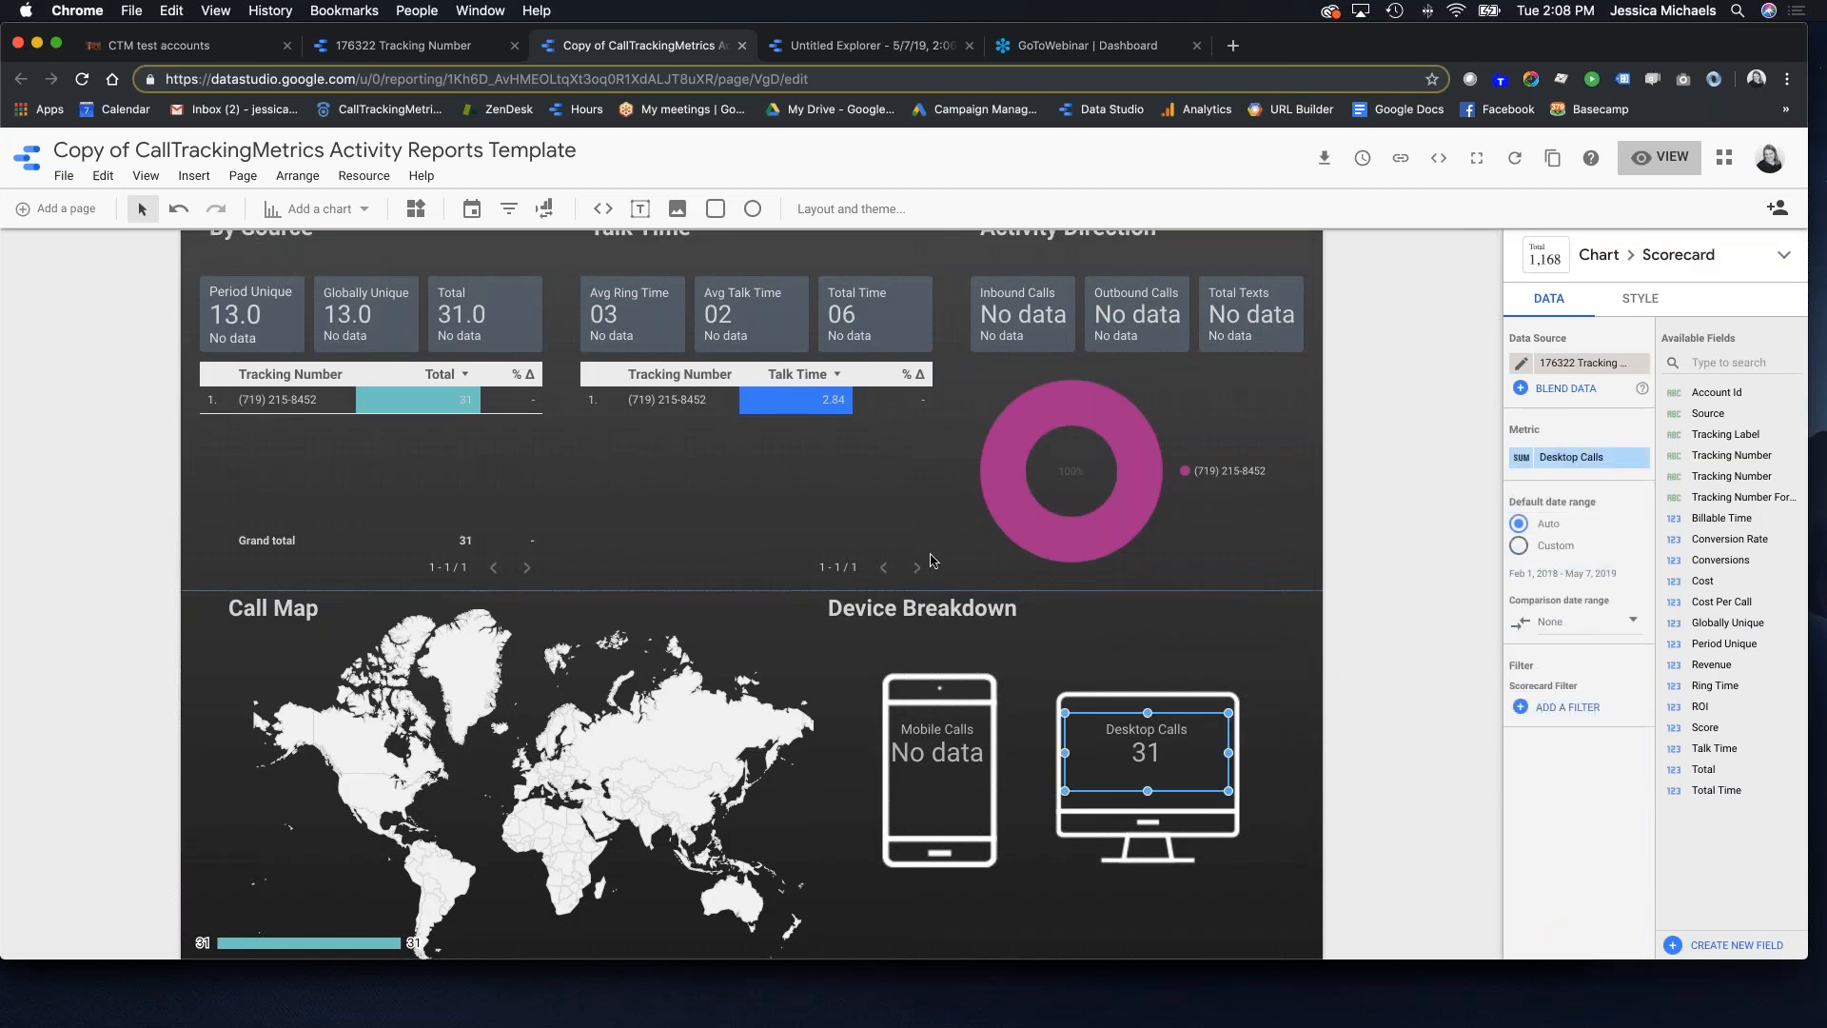
{"action": "scroll", "coordinate": [1237, 485], "scroll_direction": "up", "scroll_amount": 3}
{"action": "left_click", "coordinate": [875, 481]}
{"action": "left_click", "coordinate": [715, 483]}
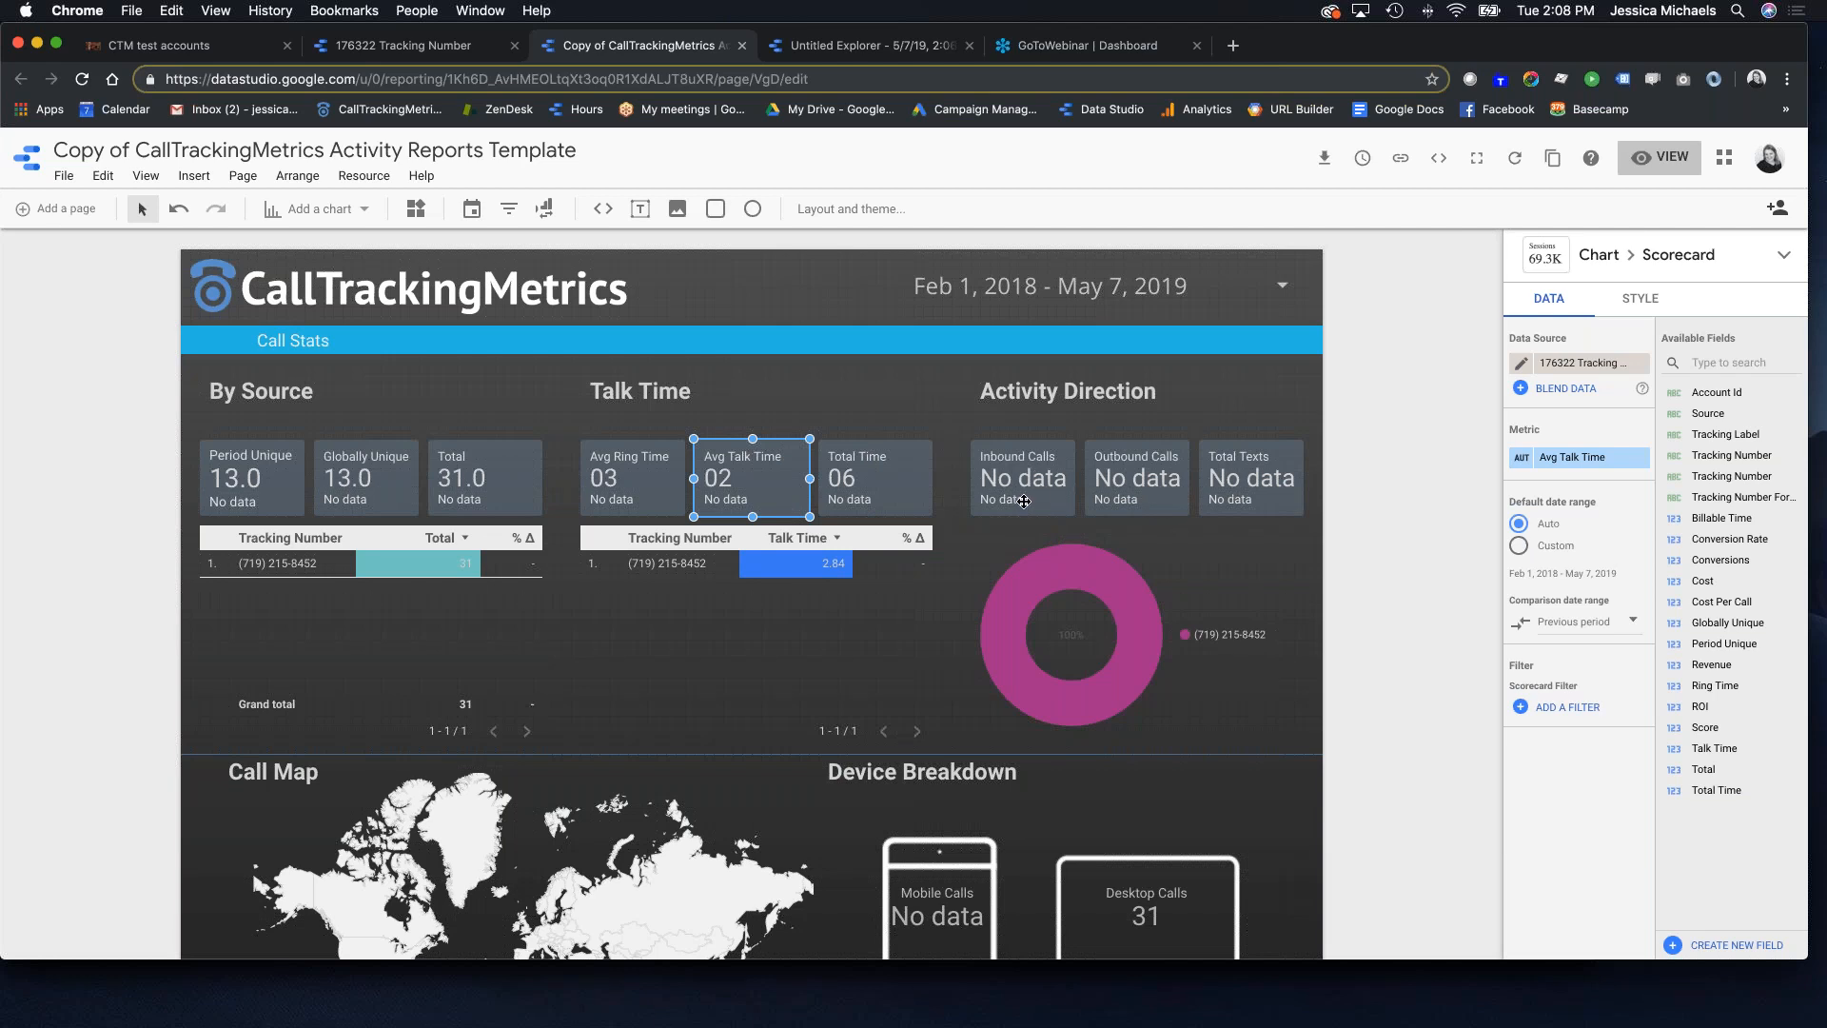
{"action": "left_click", "coordinate": [228, 52]}
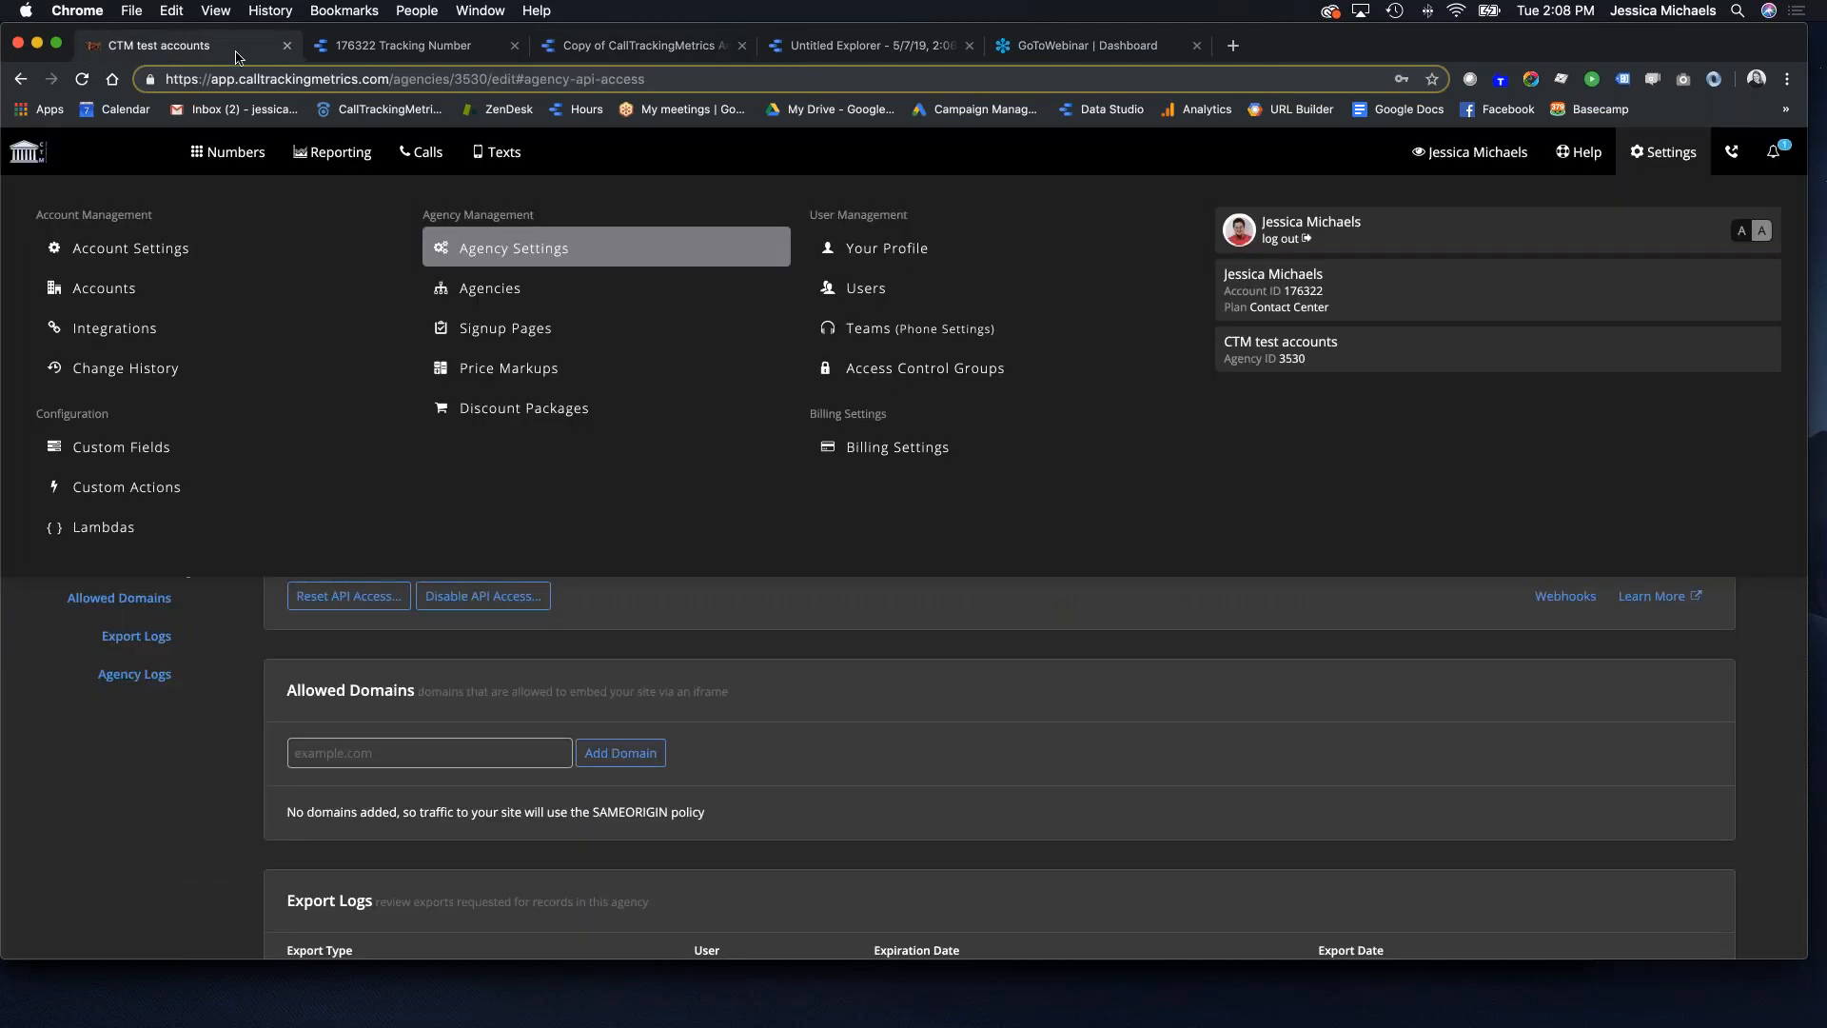
Step: From CallTrackingMetrics' Data Studio integration, launch the Activity Reports Connector under Community Connectors
{"action": "left_click", "coordinate": [146, 328]}
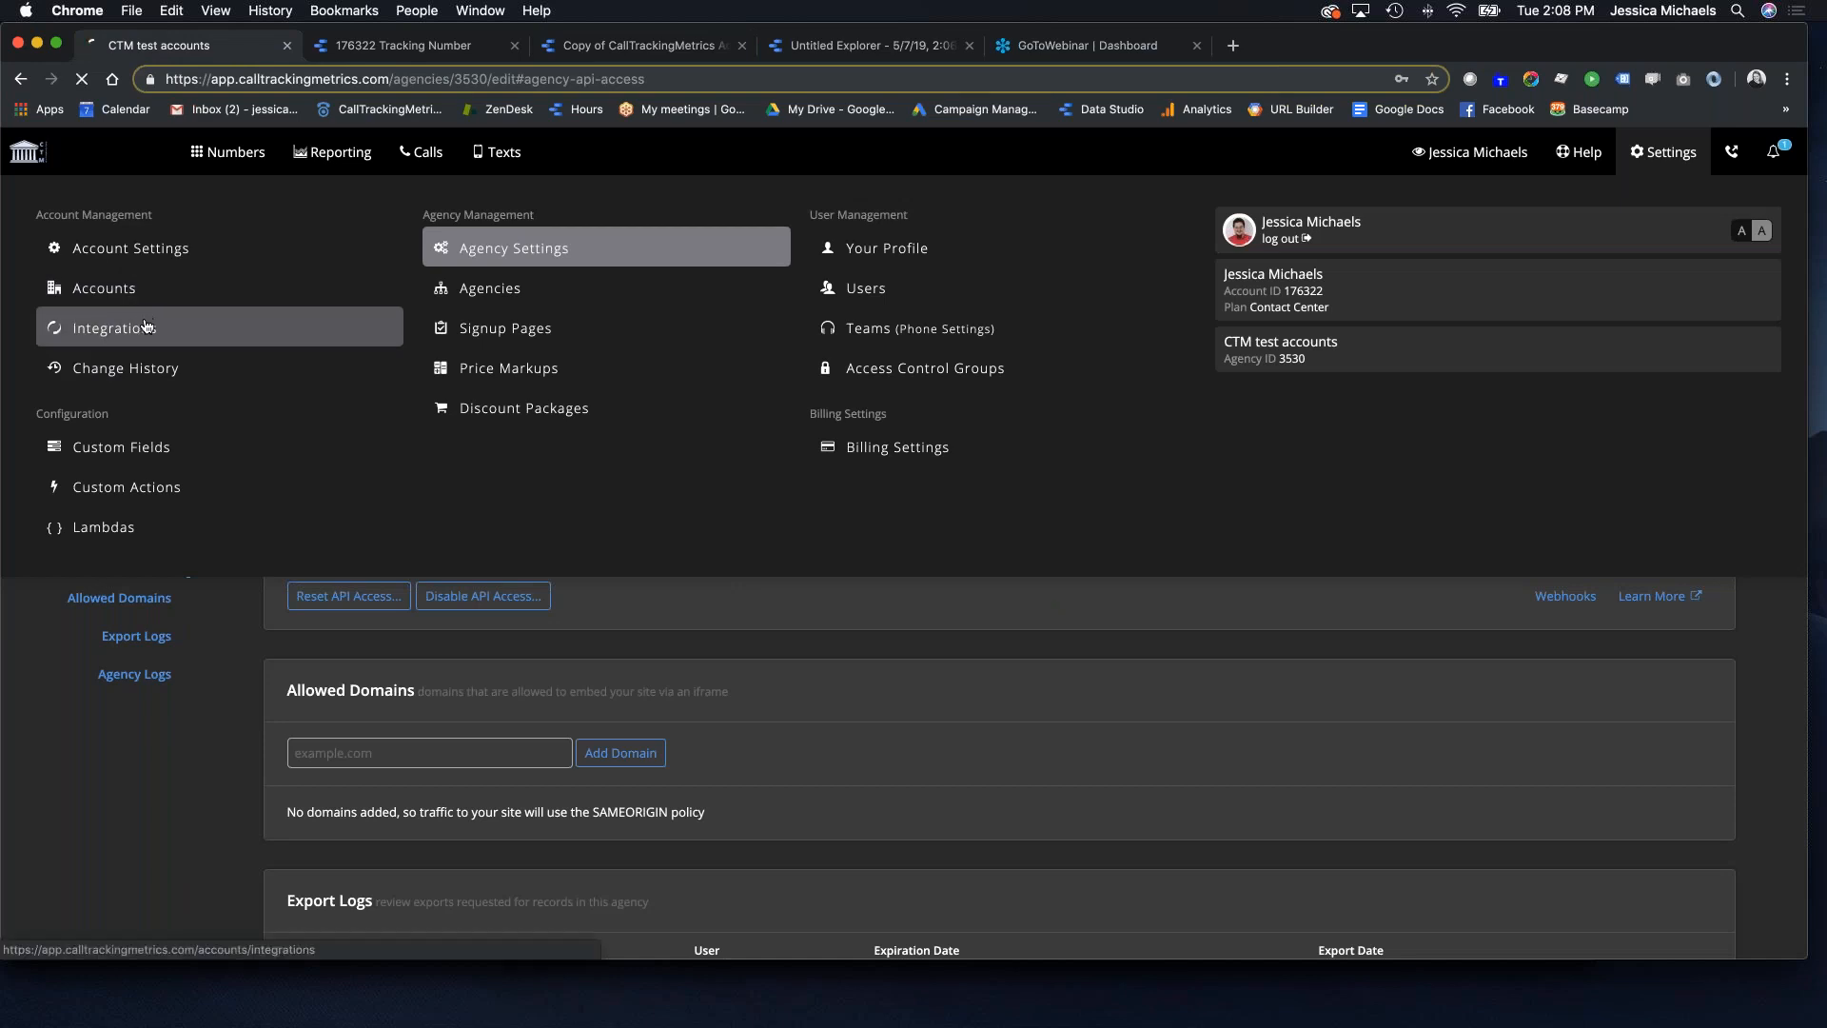
{"action": "scroll", "coordinate": [543, 650], "scroll_direction": "down", "scroll_amount": 4}
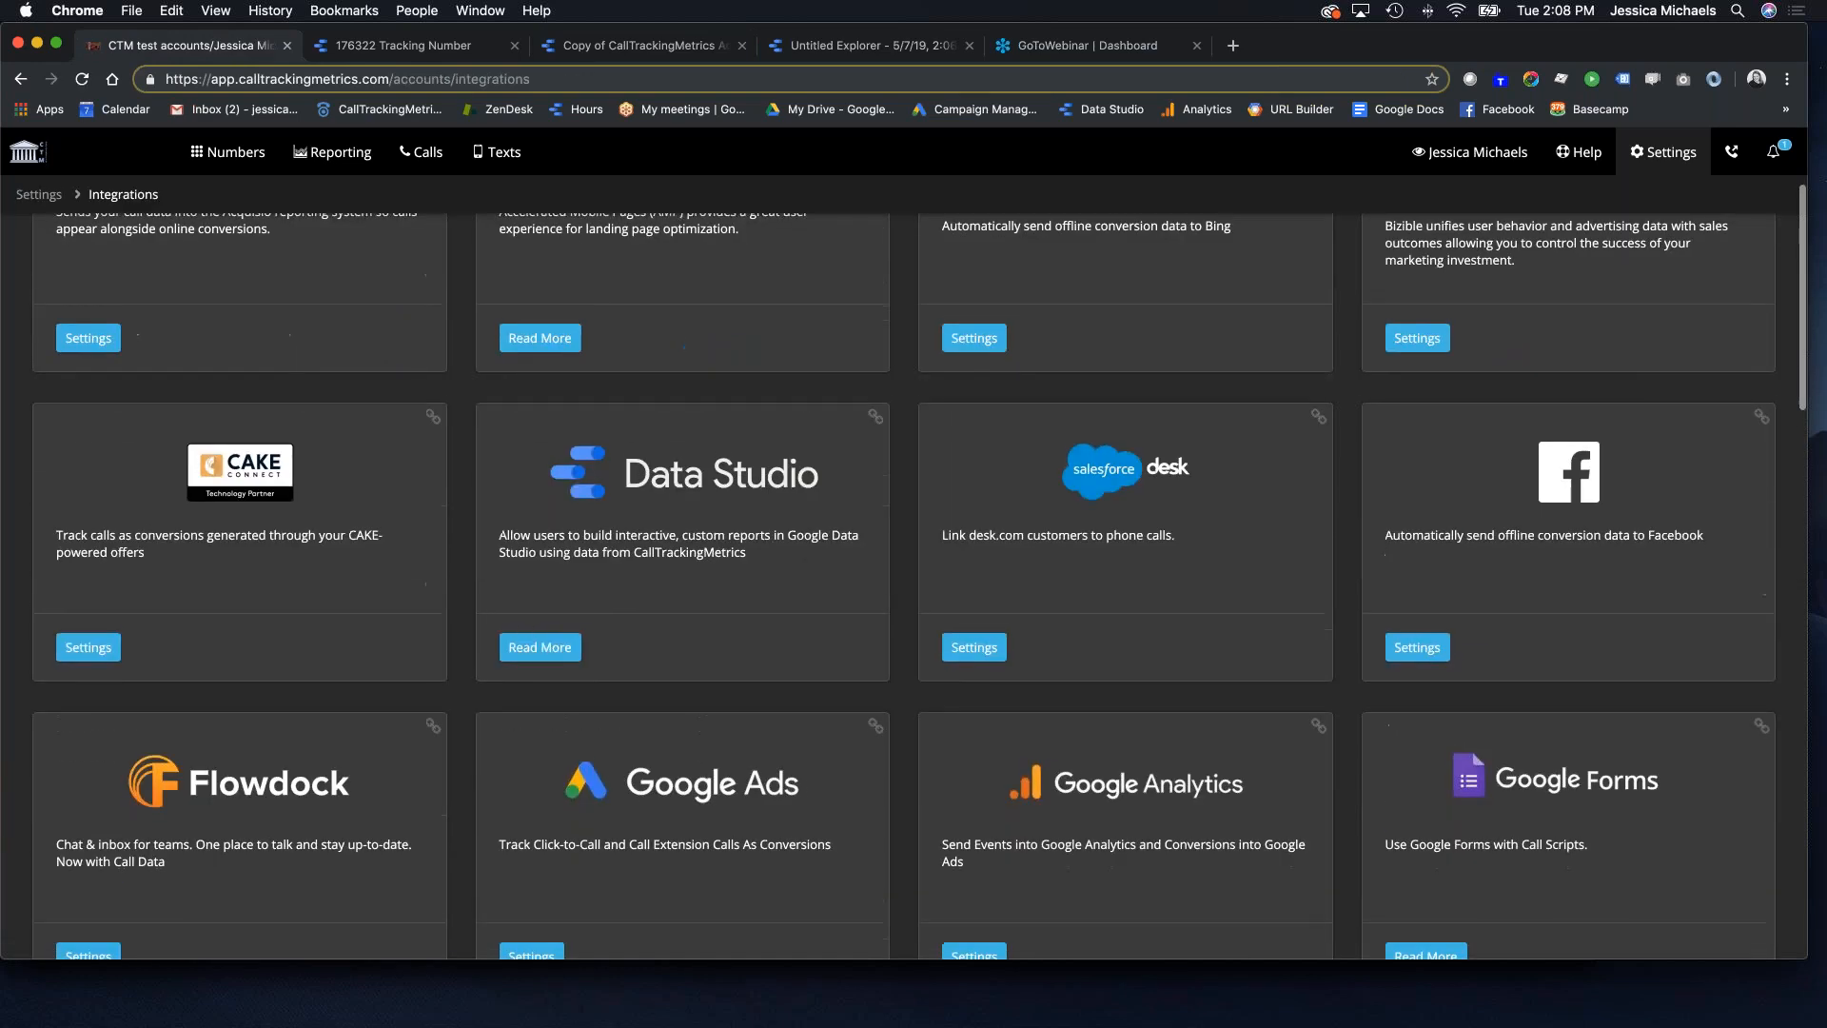
{"action": "left_click", "coordinate": [540, 644]}
{"action": "scroll", "coordinate": [767, 639], "scroll_direction": "down", "scroll_amount": 5}
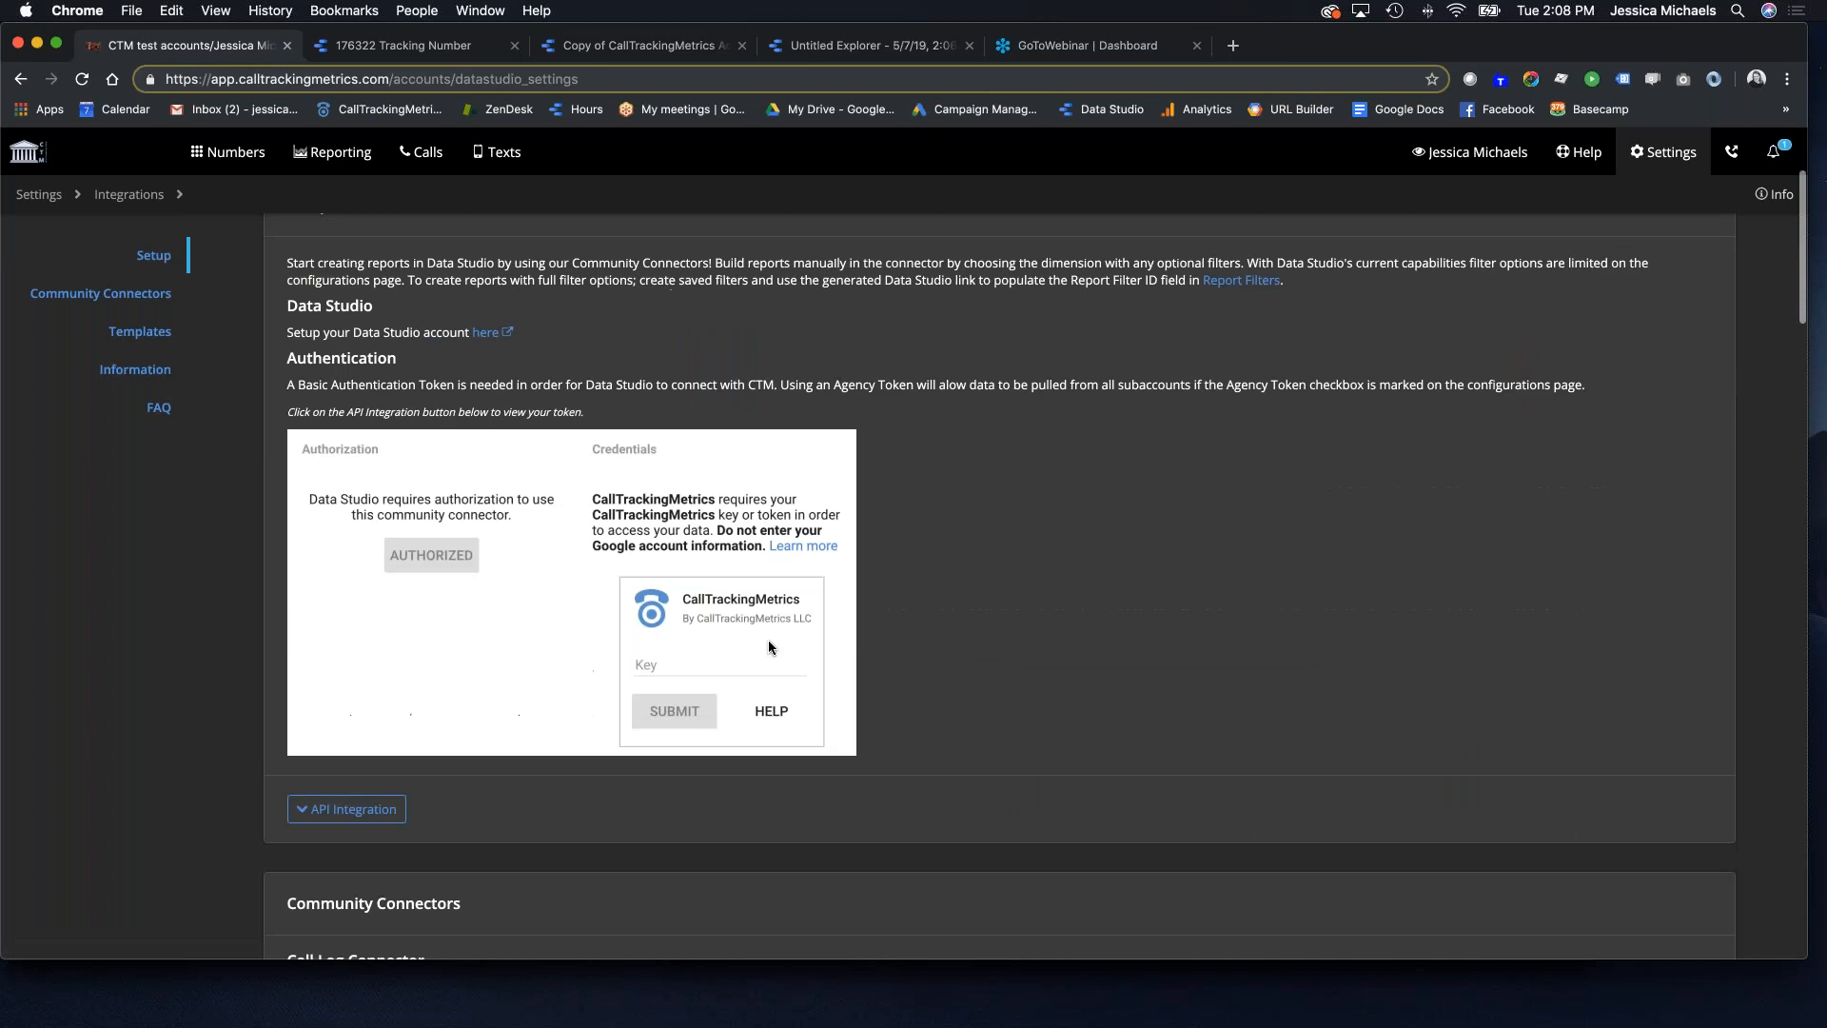
{"action": "scroll", "coordinate": [726, 644], "scroll_direction": "down", "scroll_amount": 3}
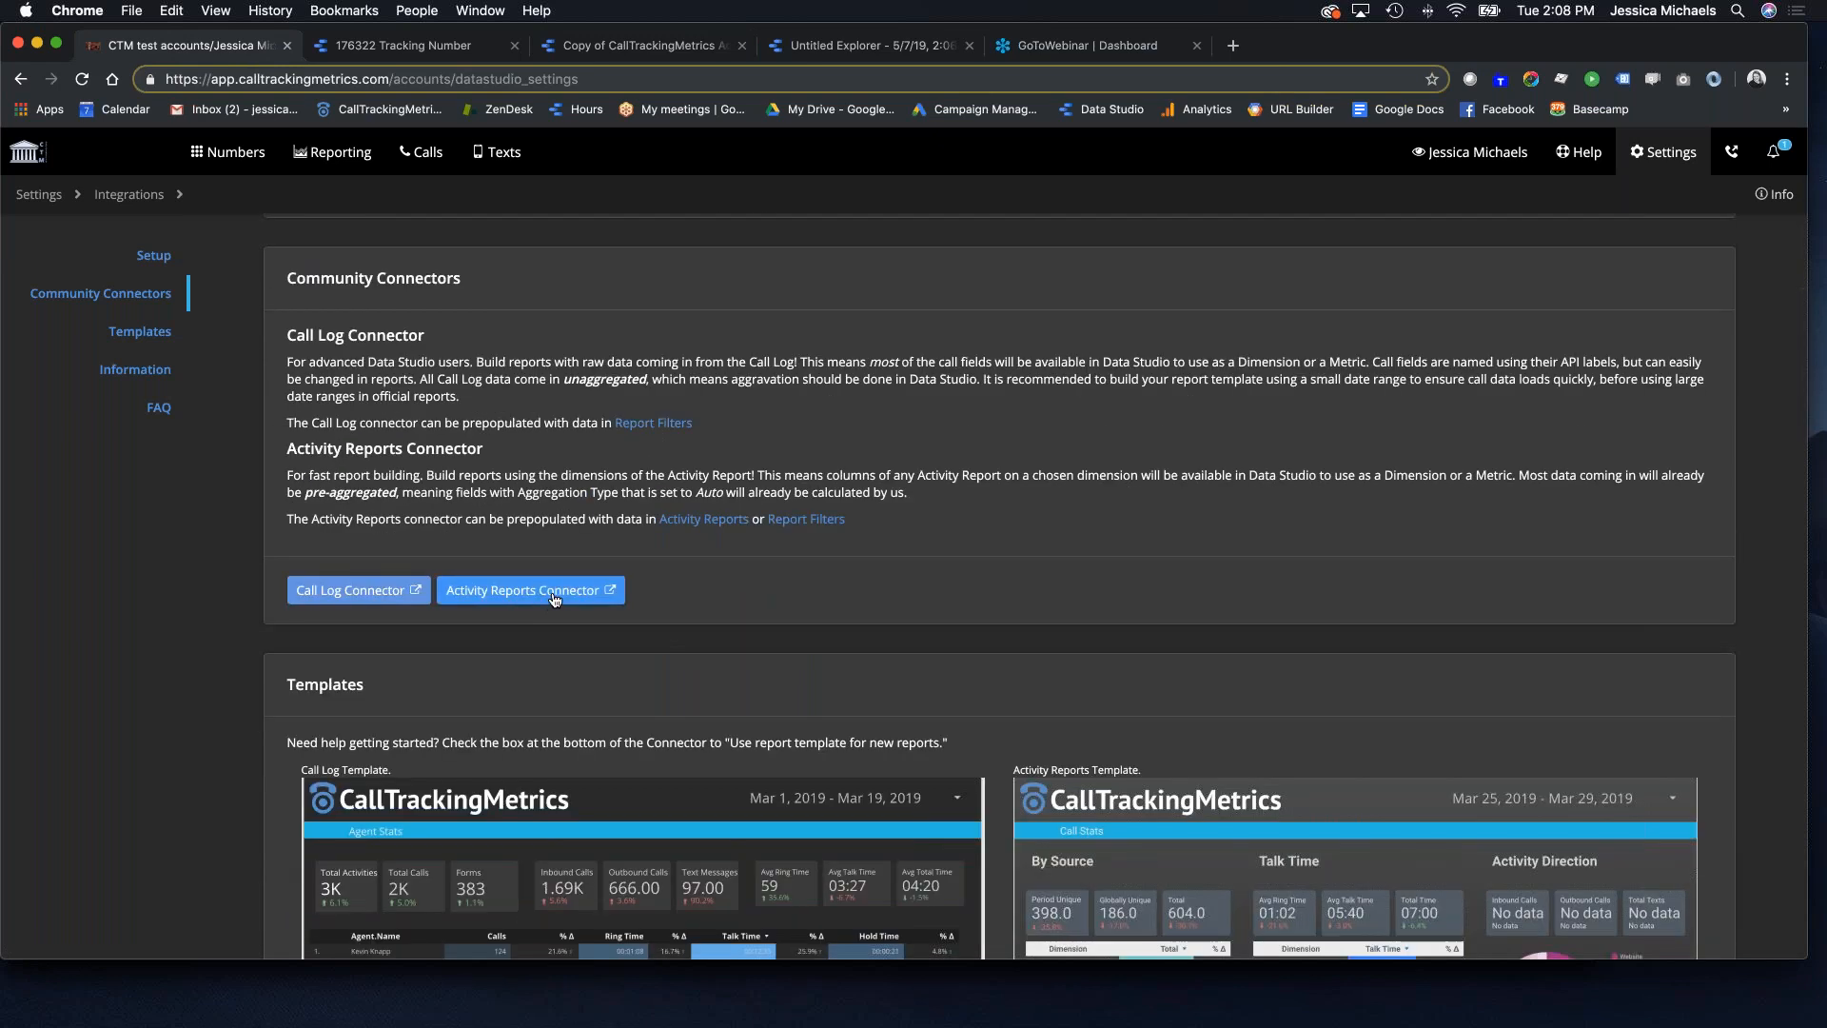
{"action": "left_click", "coordinate": [531, 590]}
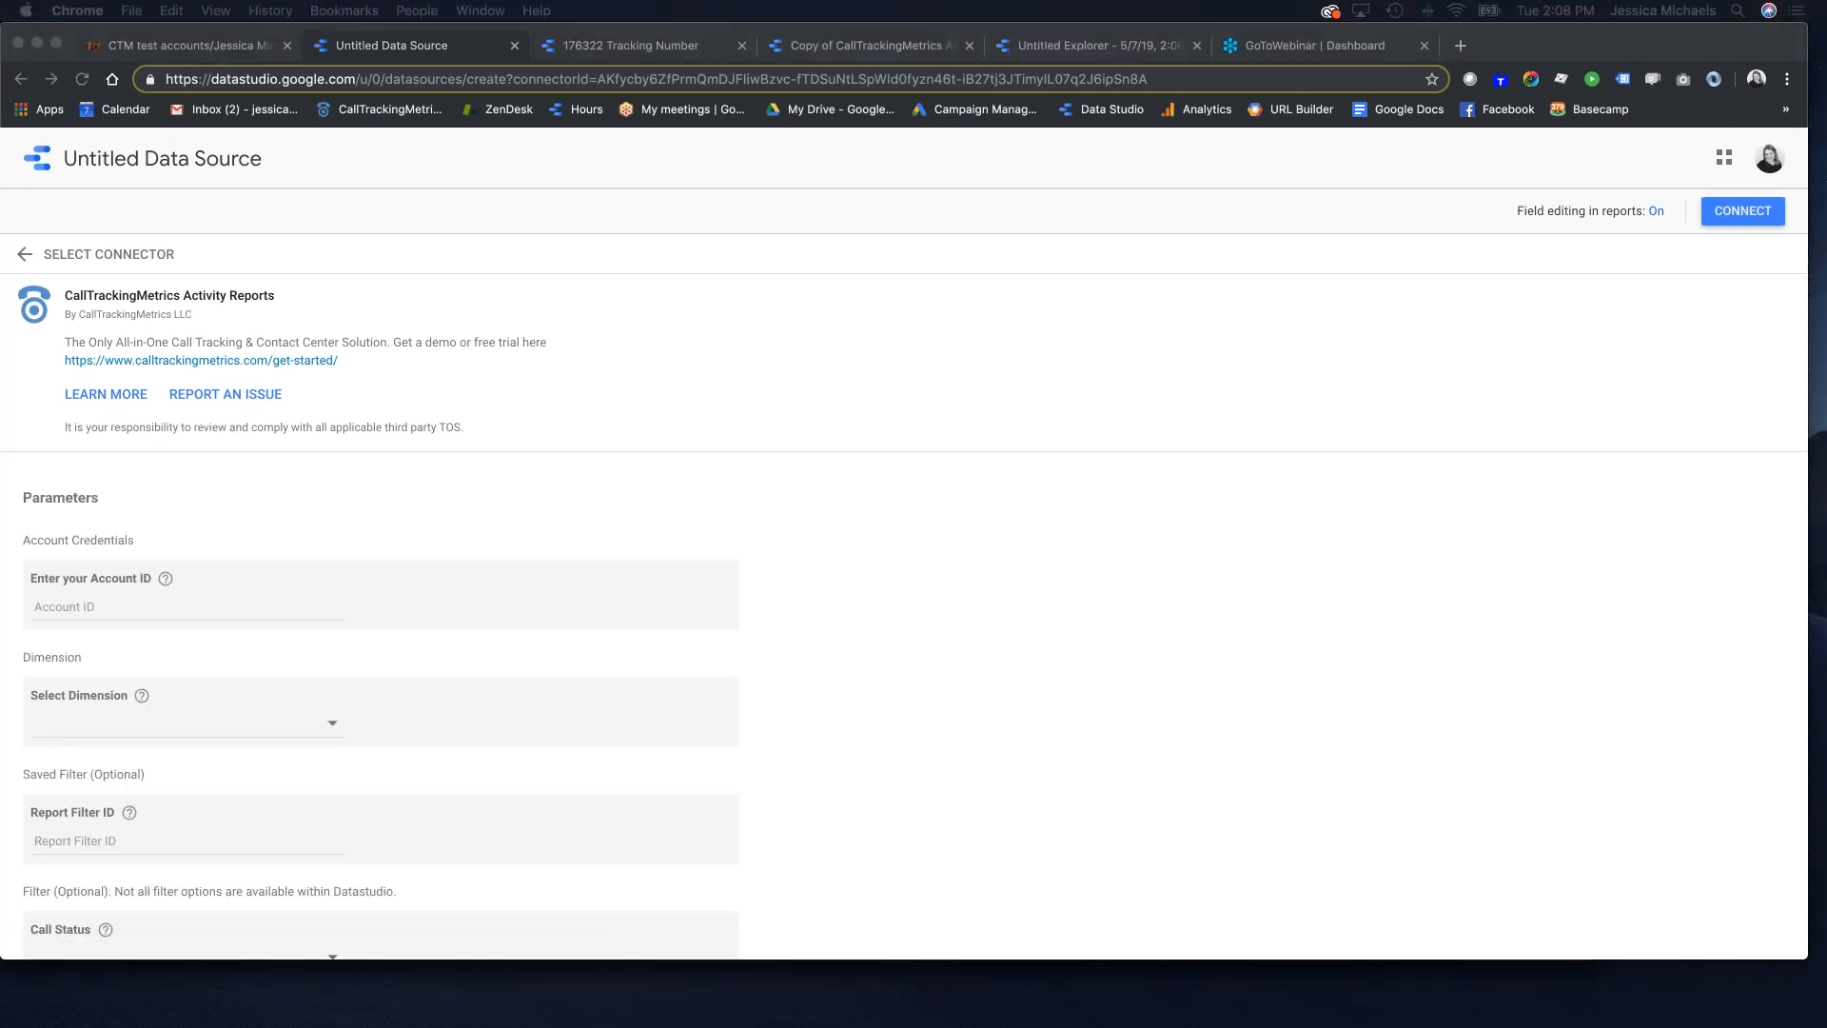
Step: Enter the CallTrackingMetrics account ID in the Account ID field
{"action": "left_click", "coordinate": [253, 603]}
{"action": "type", "text": "176322"}
{"action": "scroll", "coordinate": [364, 660], "scroll_direction": "down", "scroll_amount": 1}
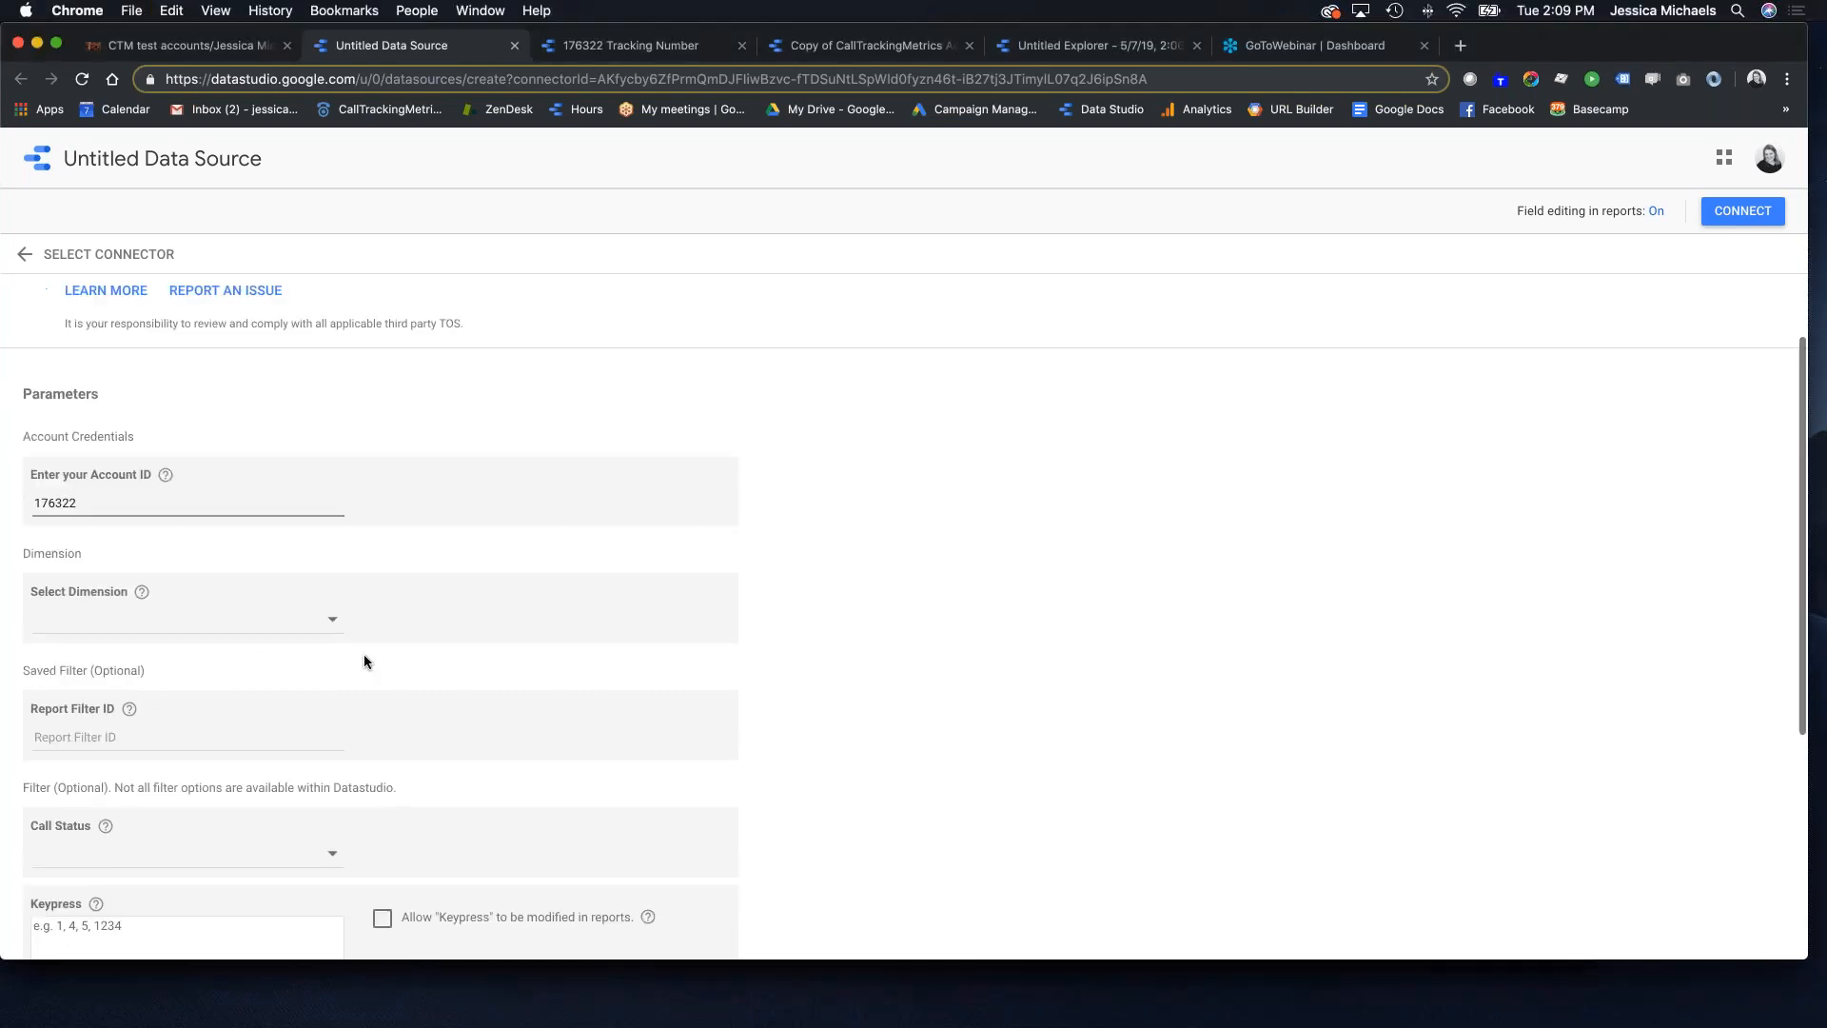
{"action": "scroll", "coordinate": [364, 661], "scroll_direction": "down", "scroll_amount": 1}
Step: Choose Type as the report dimension and connect the data source
{"action": "left_click", "coordinate": [242, 495]}
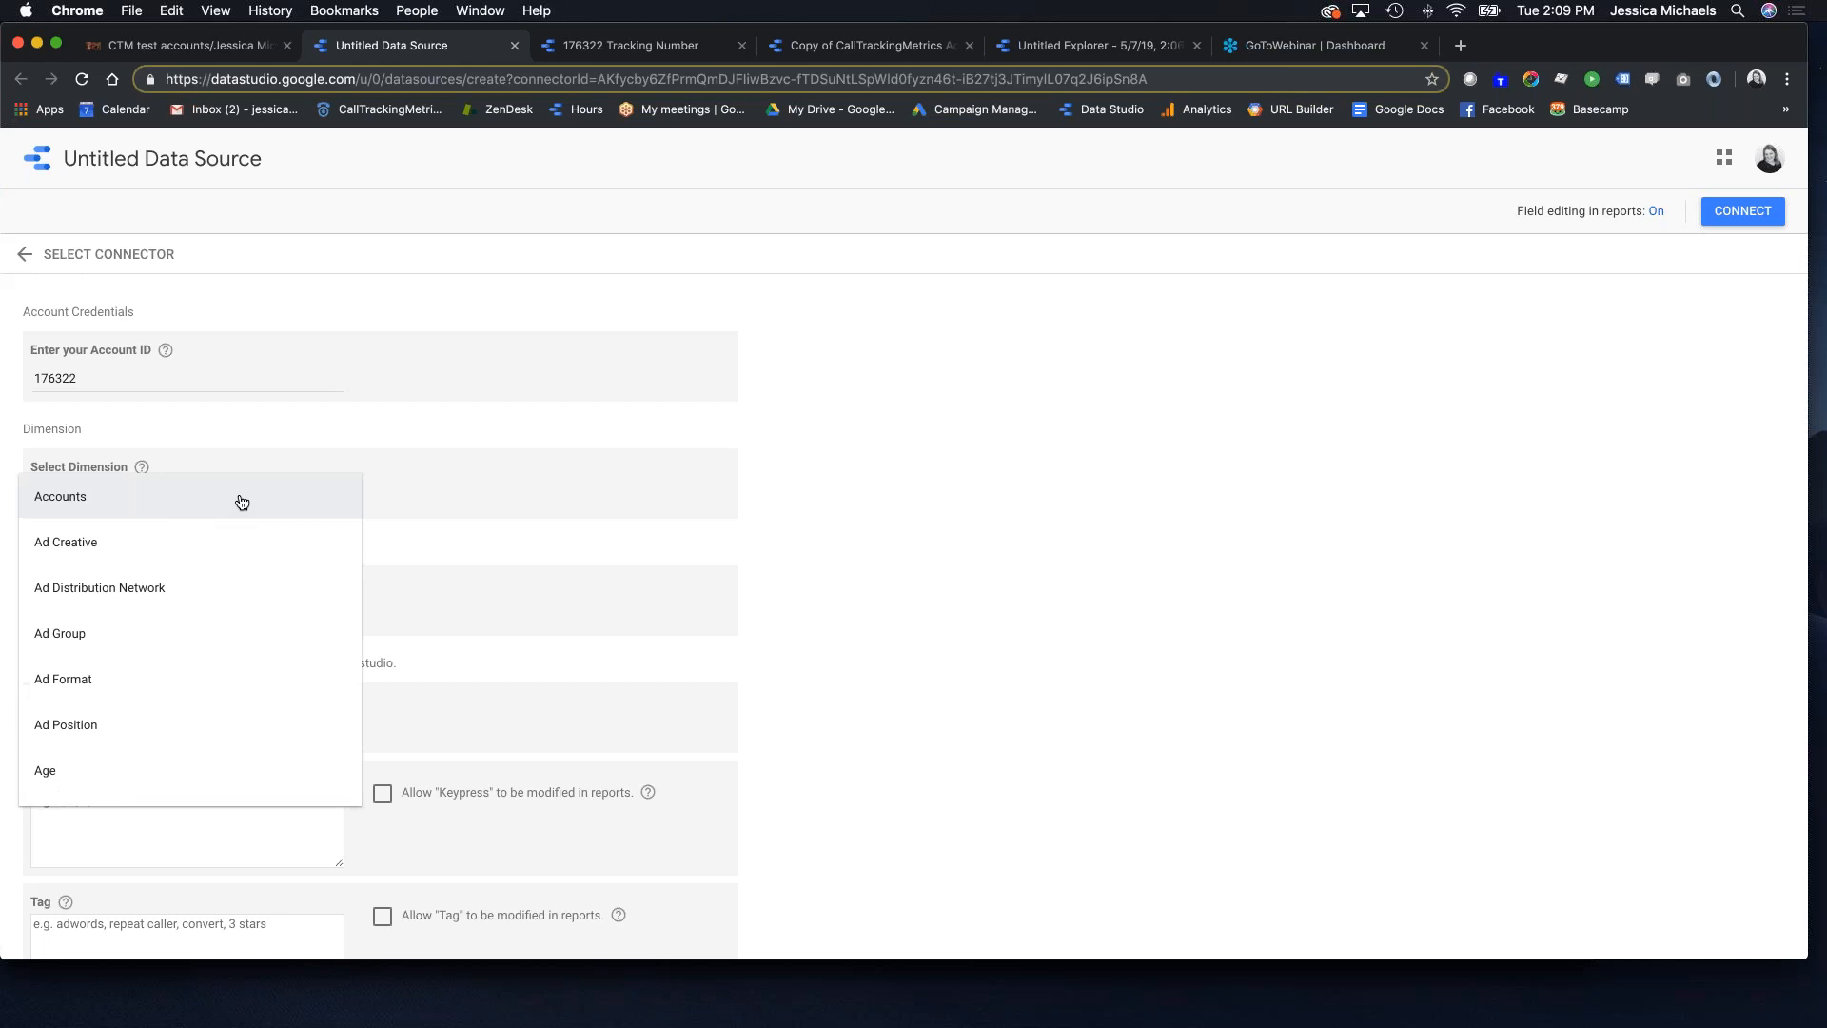
{"action": "scroll", "coordinate": [167, 640], "scroll_direction": "down", "scroll_amount": 10}
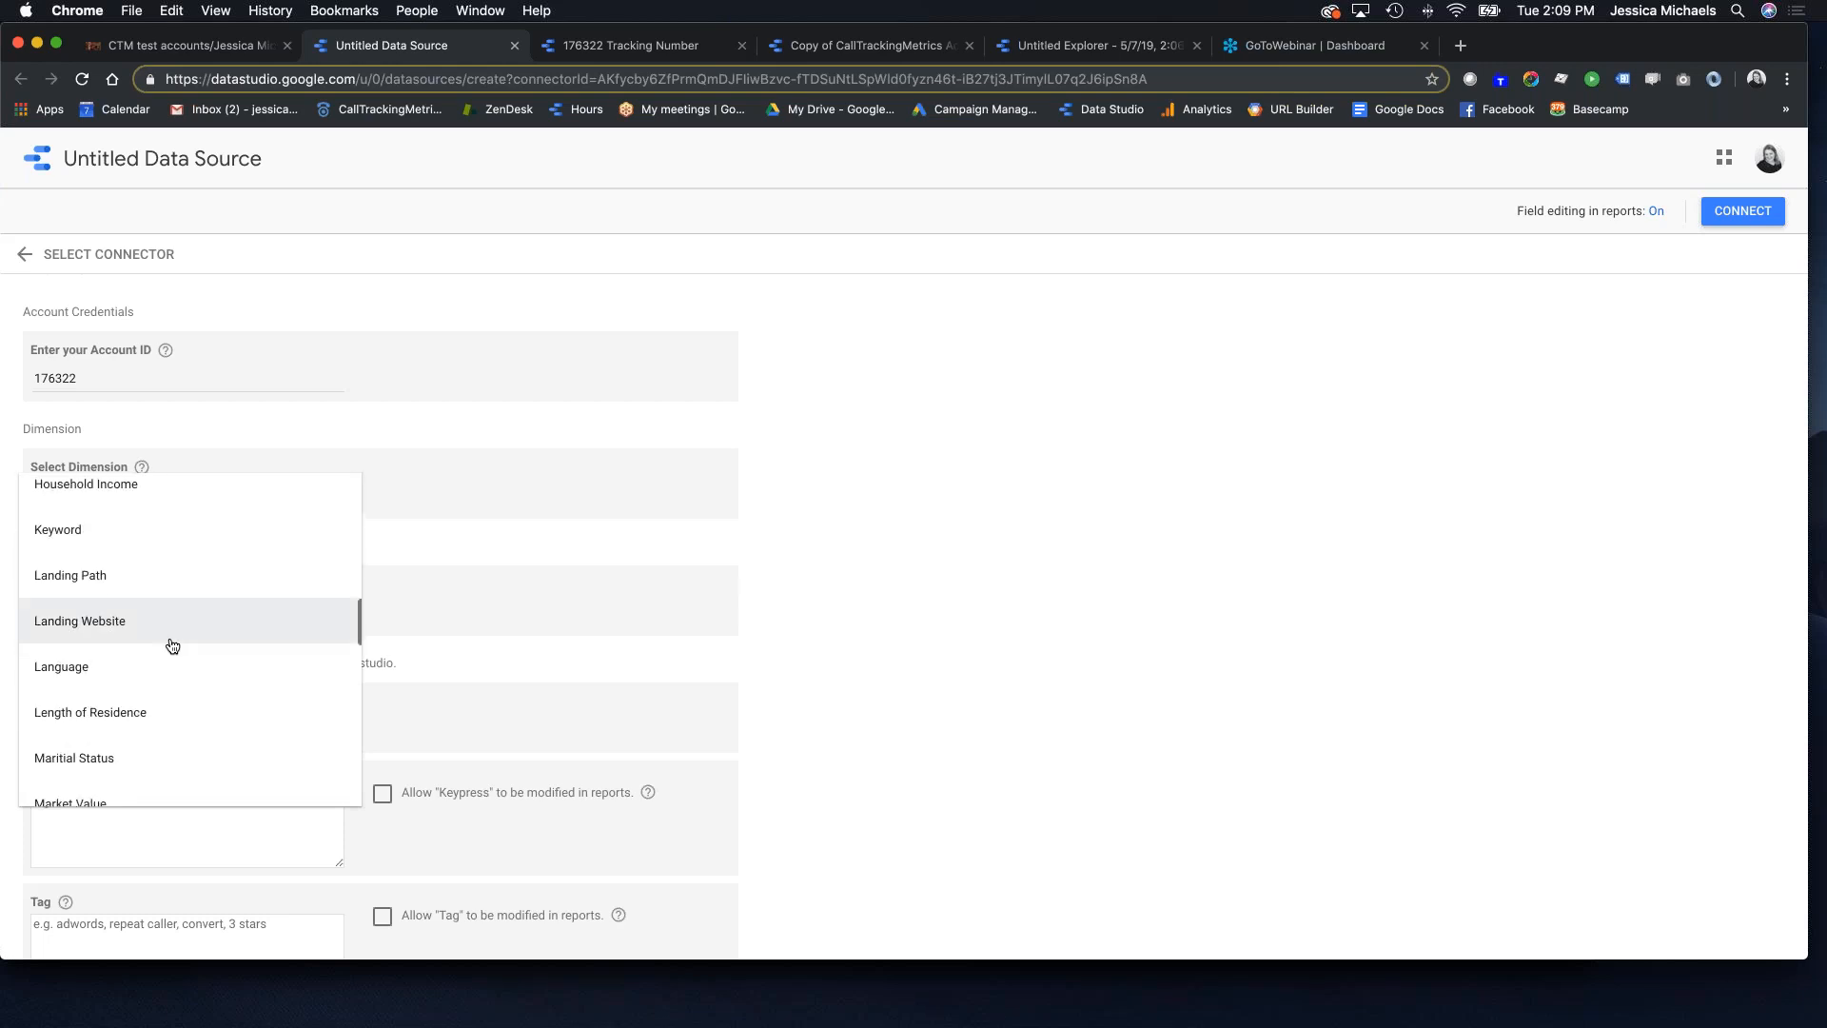
{"action": "scroll", "coordinate": [168, 651], "scroll_direction": "down", "scroll_amount": 5}
{"action": "scroll", "coordinate": [163, 656], "scroll_direction": "down", "scroll_amount": 6}
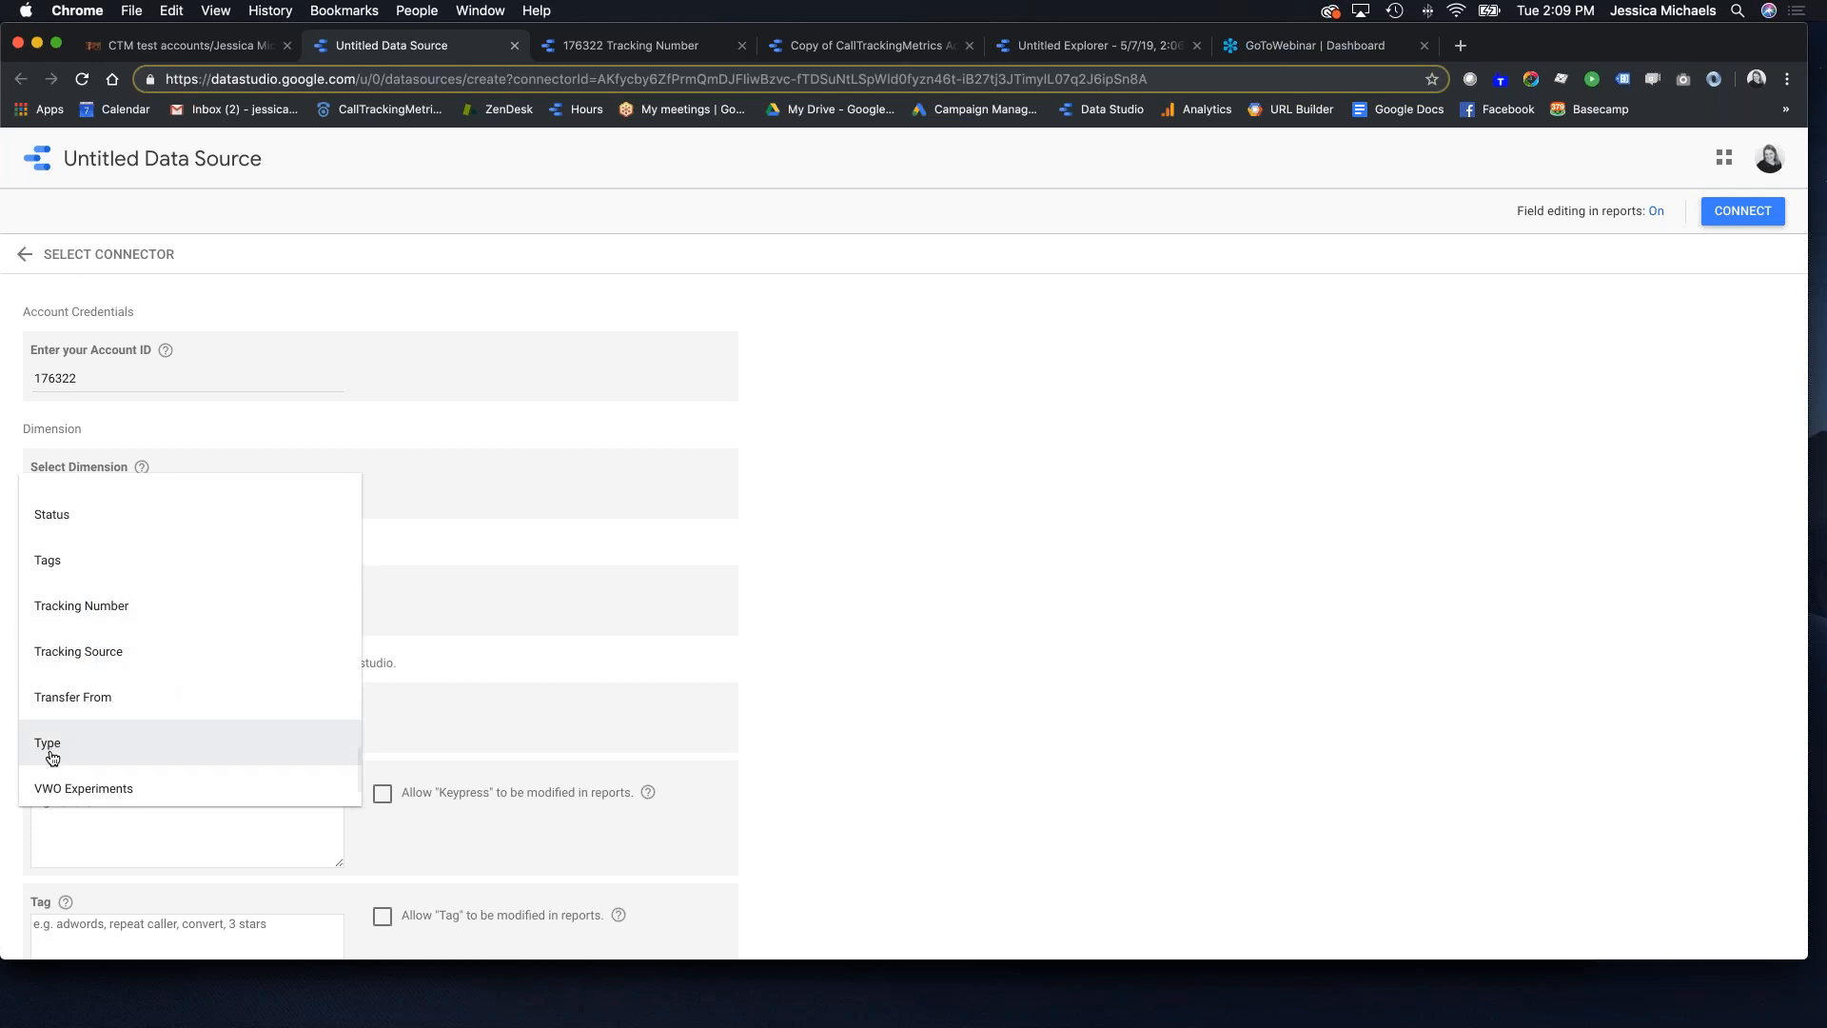
{"action": "left_click", "coordinate": [86, 750]}
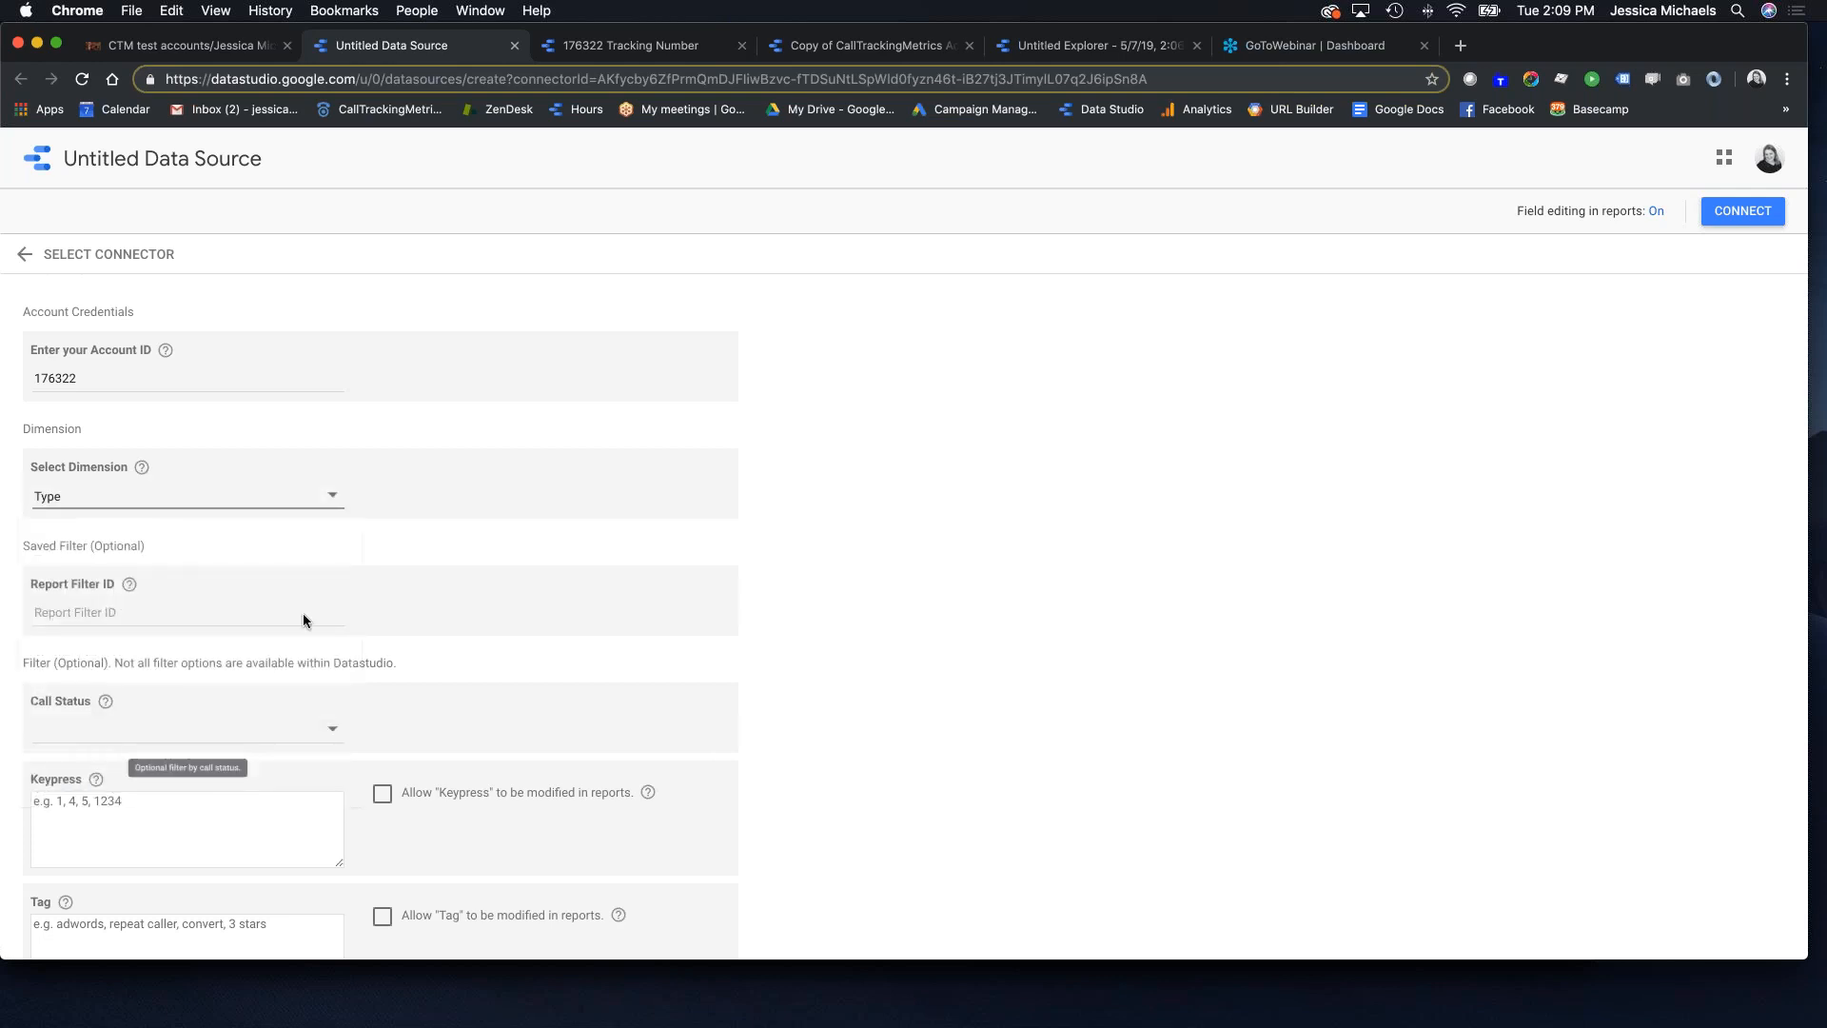
{"action": "scroll", "coordinate": [301, 620], "scroll_direction": "down", "scroll_amount": 3}
{"action": "scroll", "coordinate": [992, 539], "scroll_direction": "up", "scroll_amount": 2}
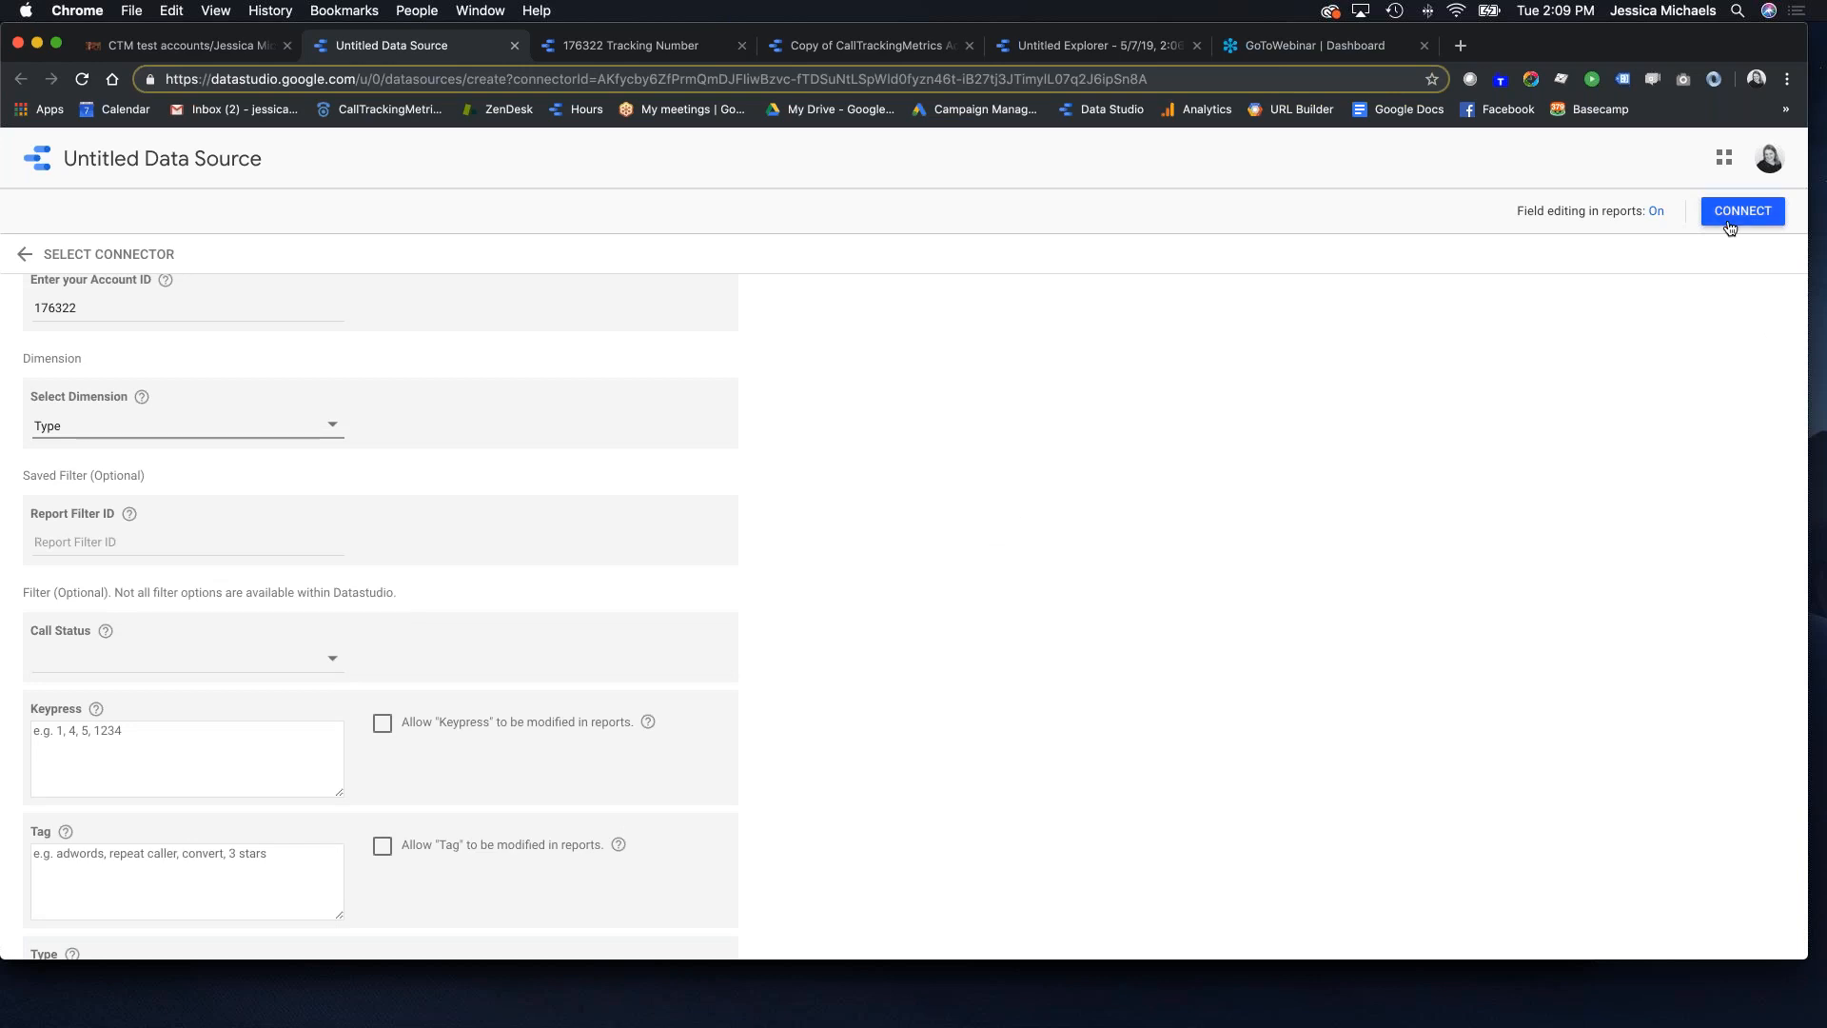
{"action": "scroll", "coordinate": [1008, 559], "scroll_direction": "down", "scroll_amount": 2}
{"action": "scroll", "coordinate": [1020, 553], "scroll_direction": "up", "scroll_amount": 5}
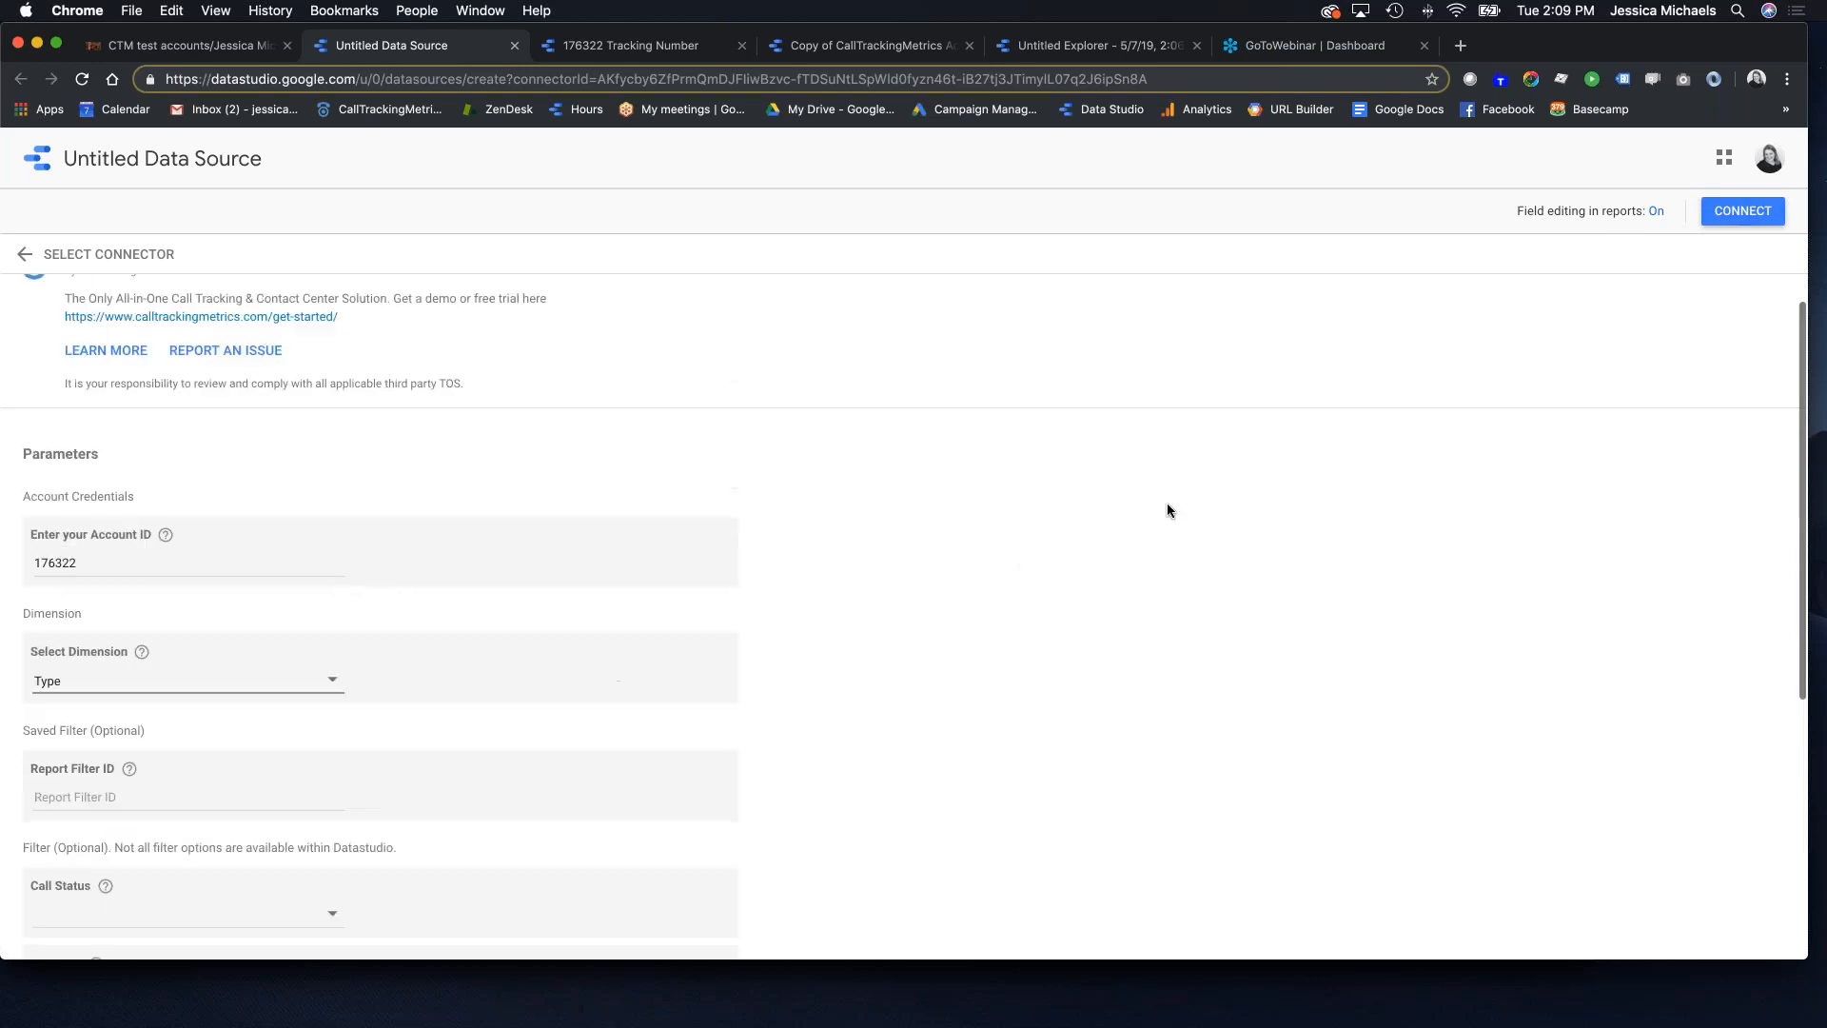
{"action": "left_click", "coordinate": [1729, 211]}
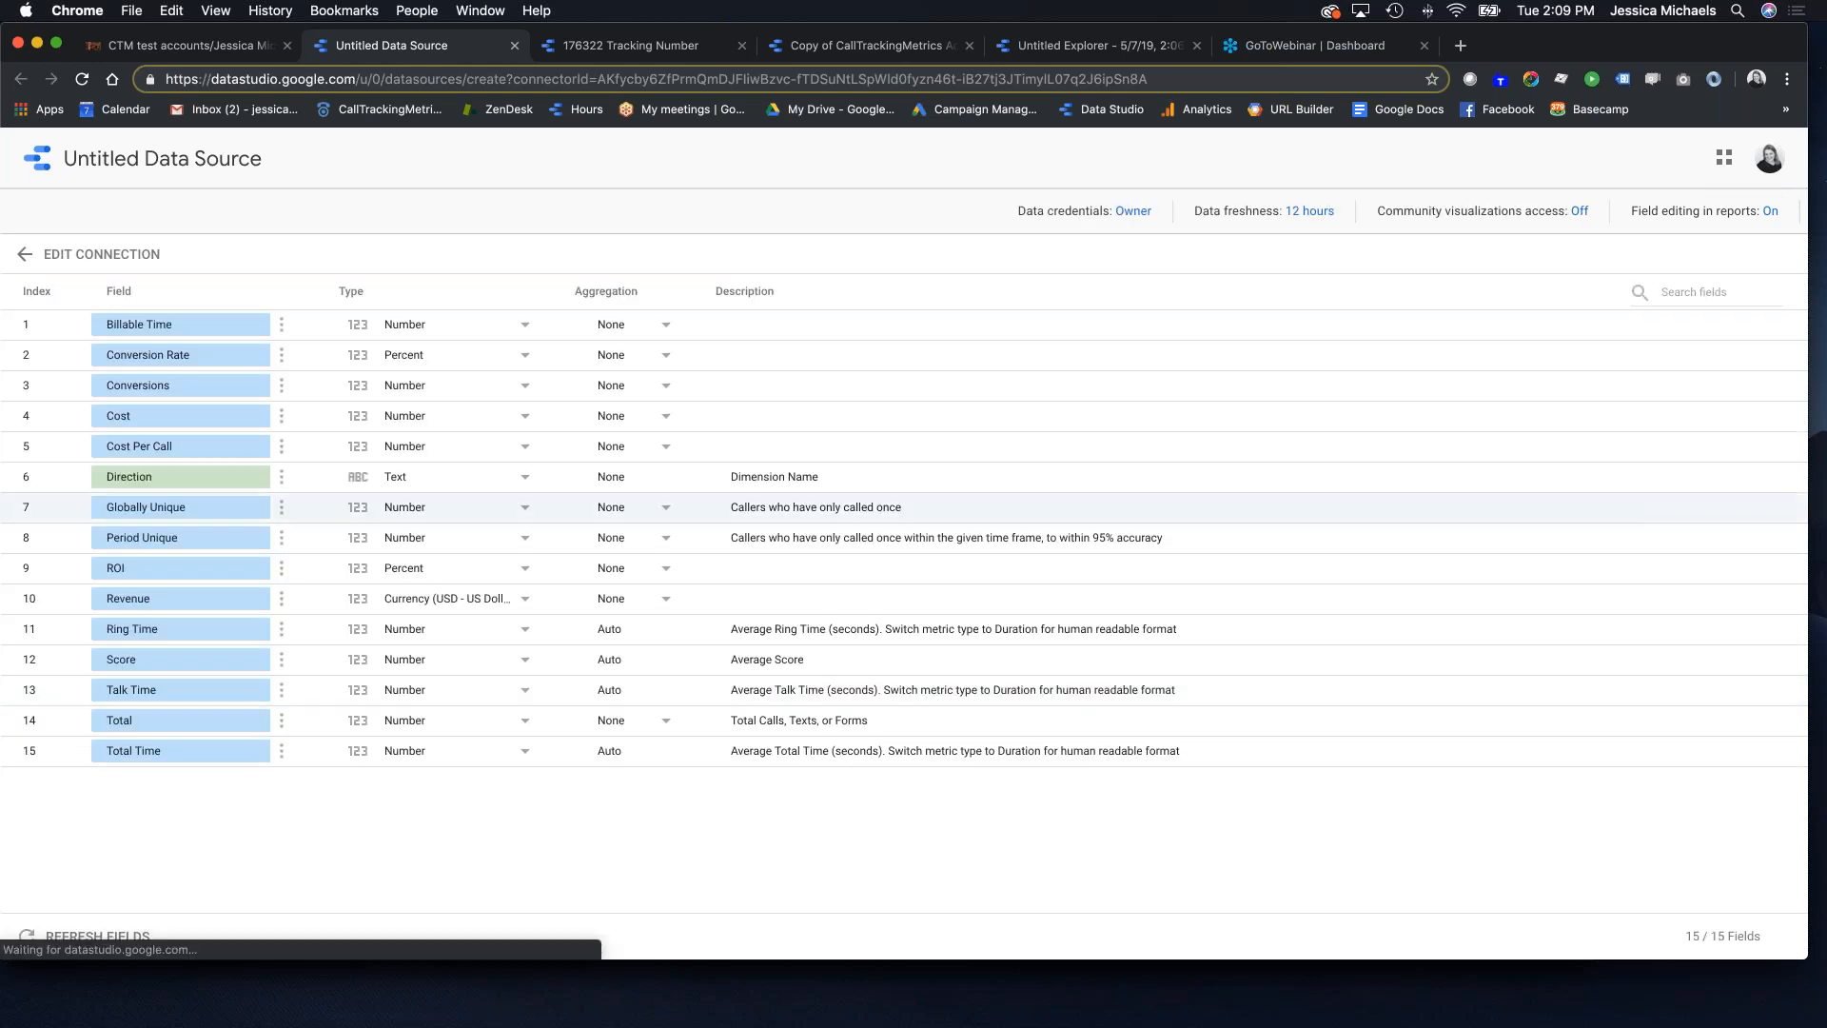
Step: Title the data source with the account ID plus 'Type', explore it, and return to the report copy
{"action": "left_click", "coordinate": [326, 157]}
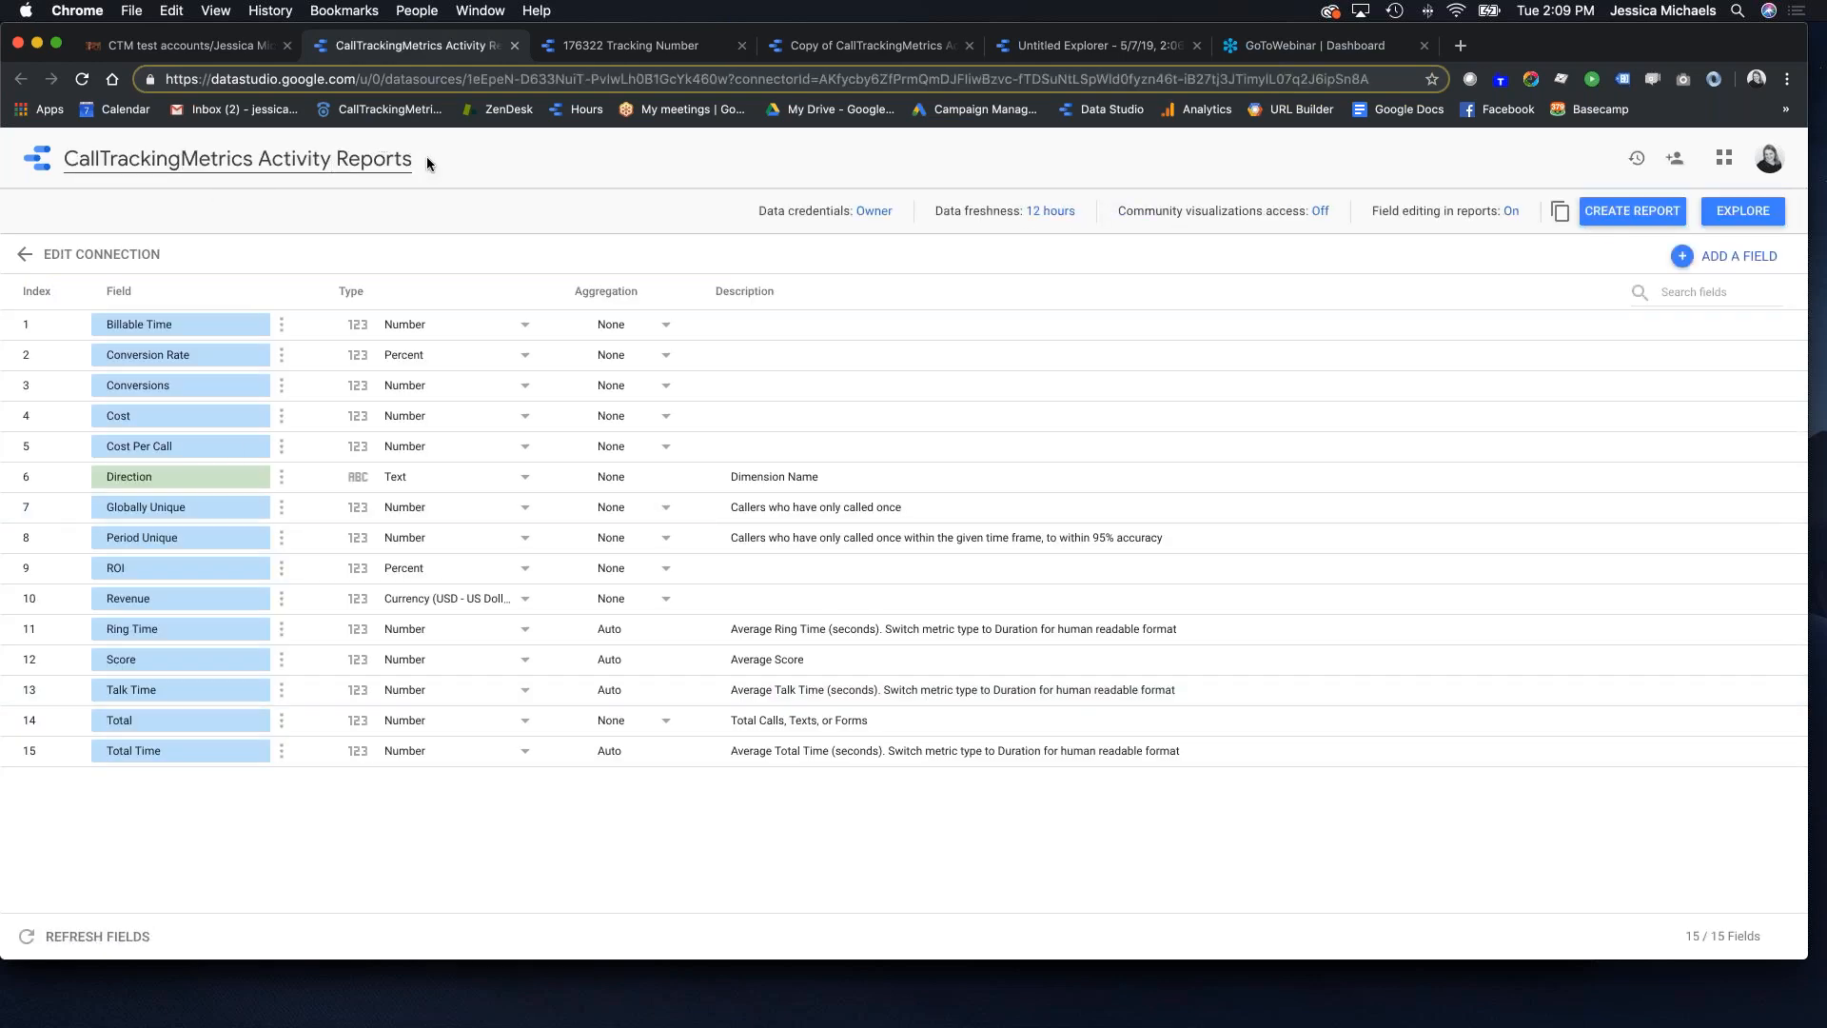
{"action": "left_click_drag", "start_coordinate": [412, 157], "coordinate": [64, 159]}
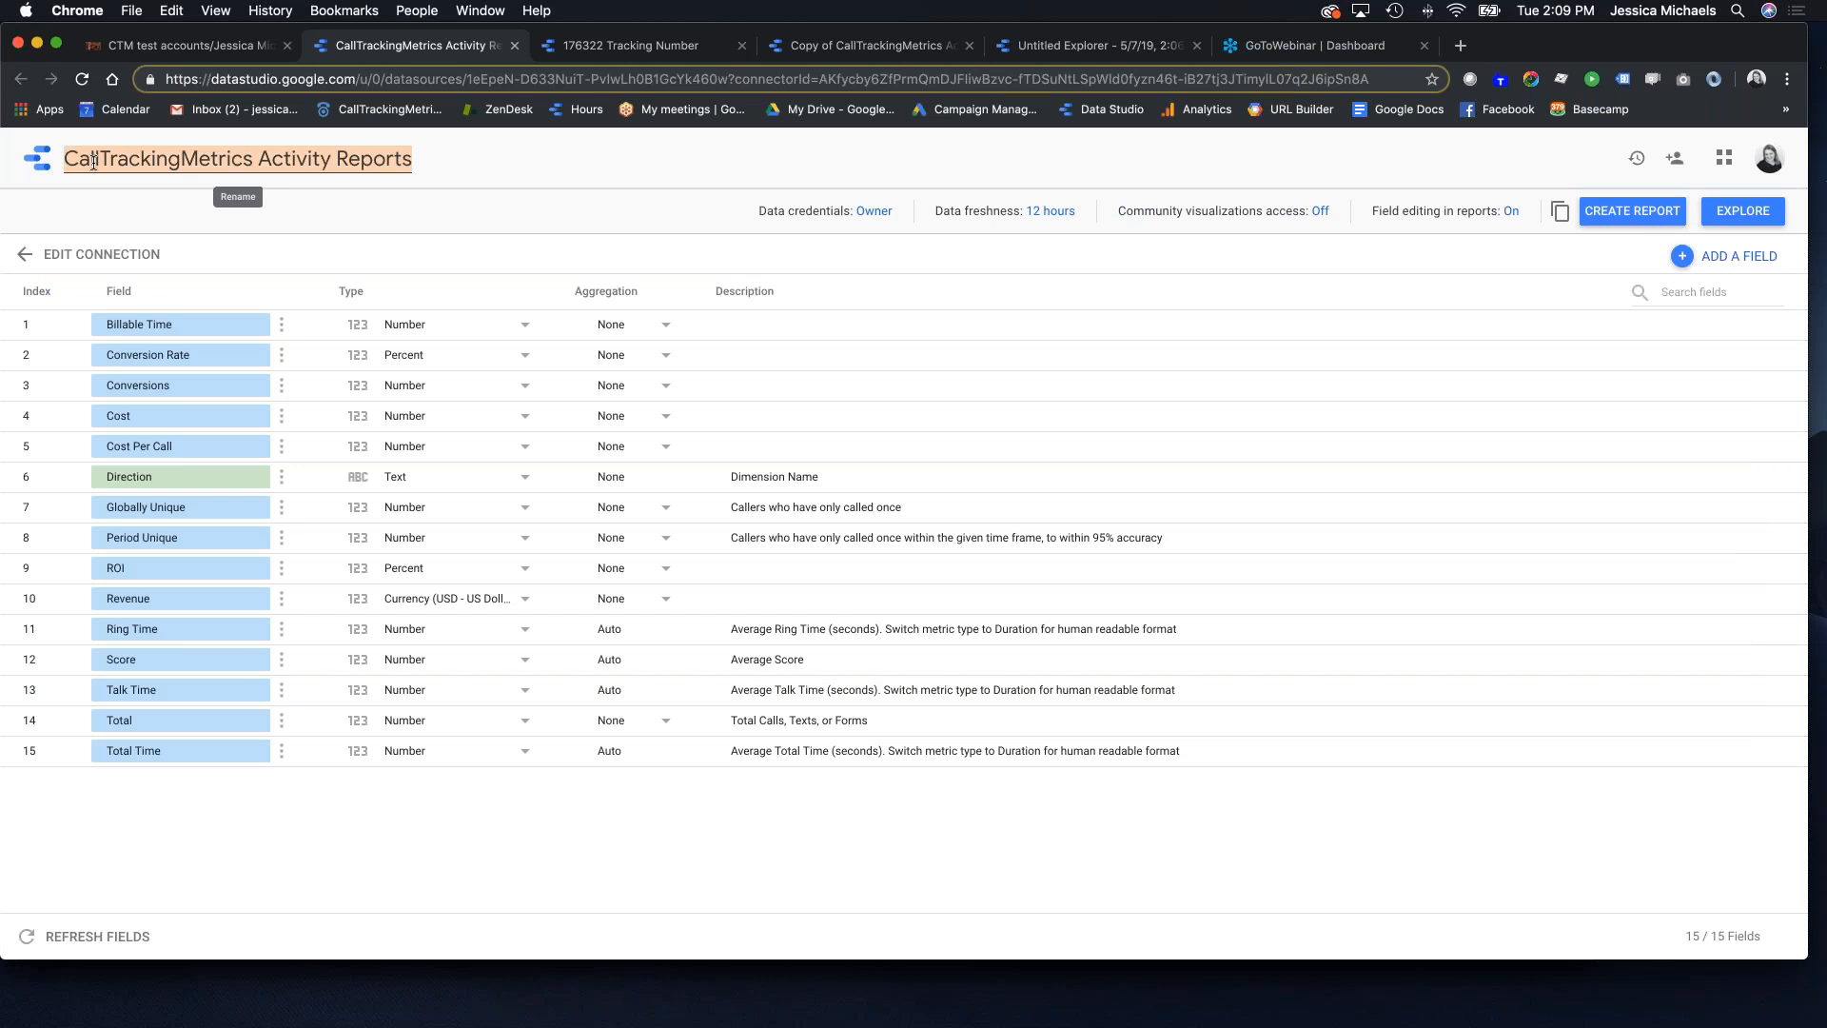
{"action": "type", "text": "176322 Type"}
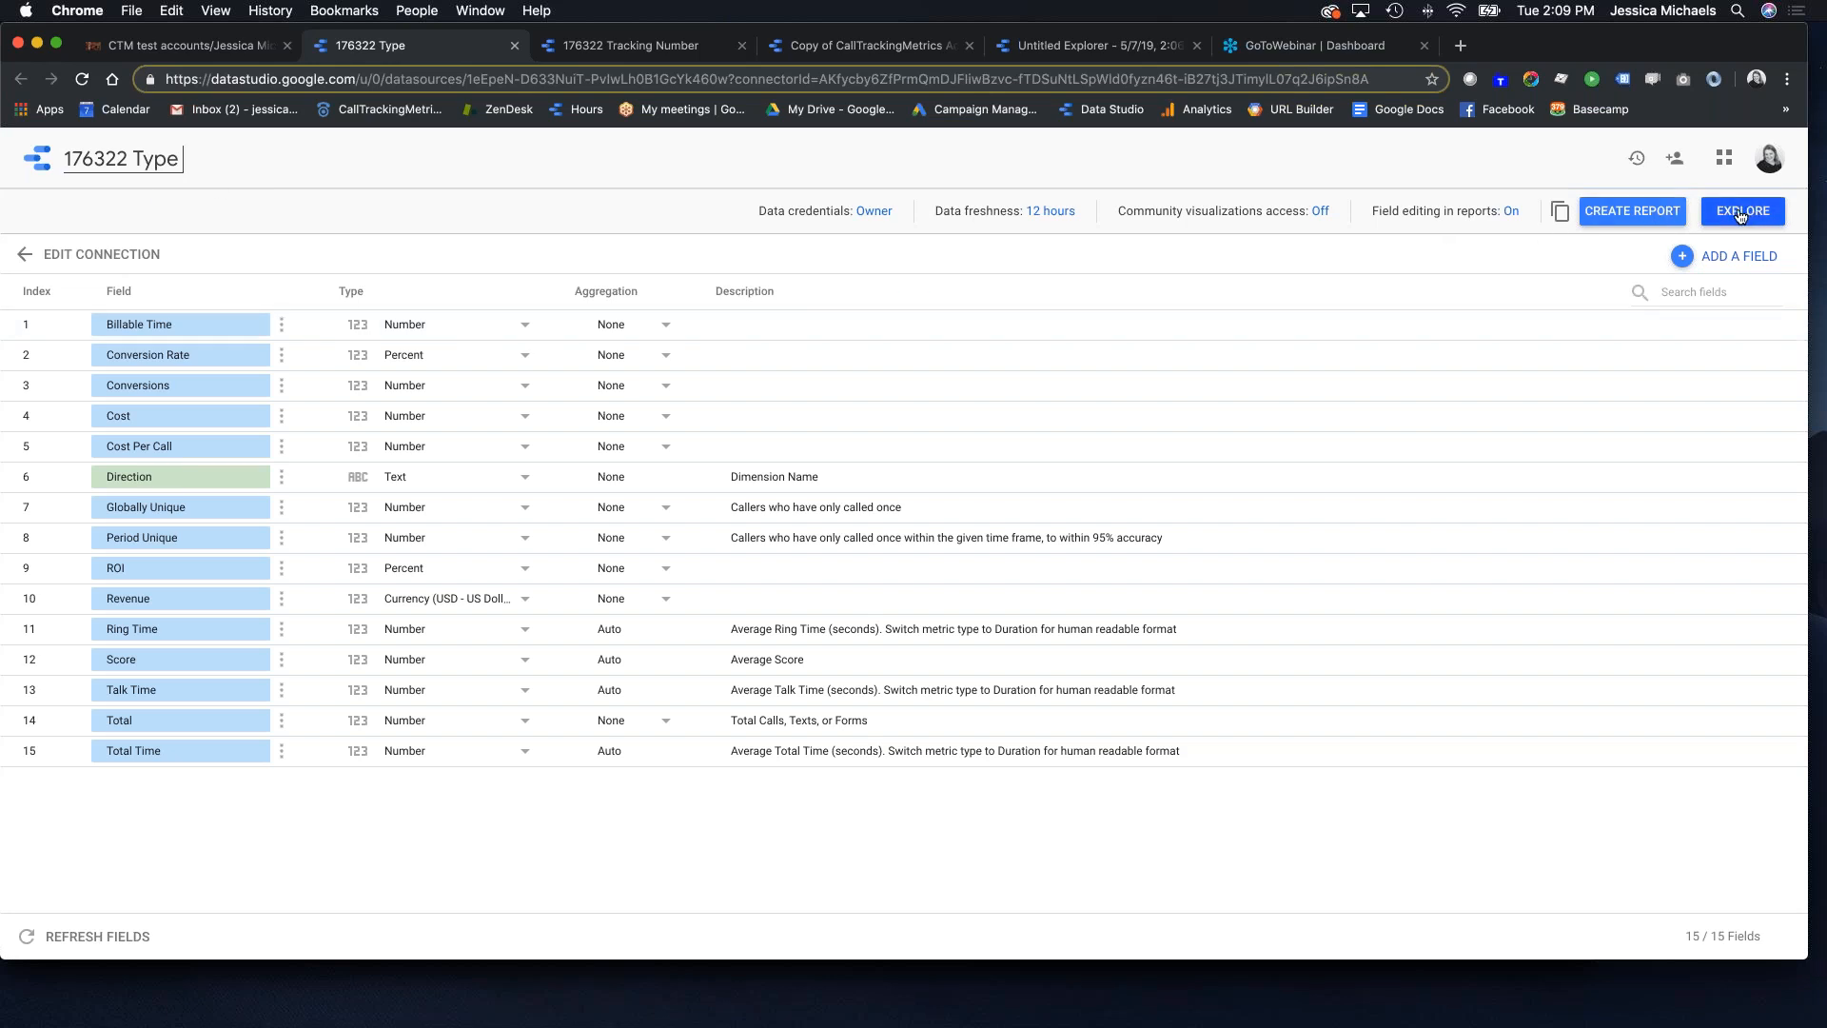
{"action": "left_click", "coordinate": [1740, 213]}
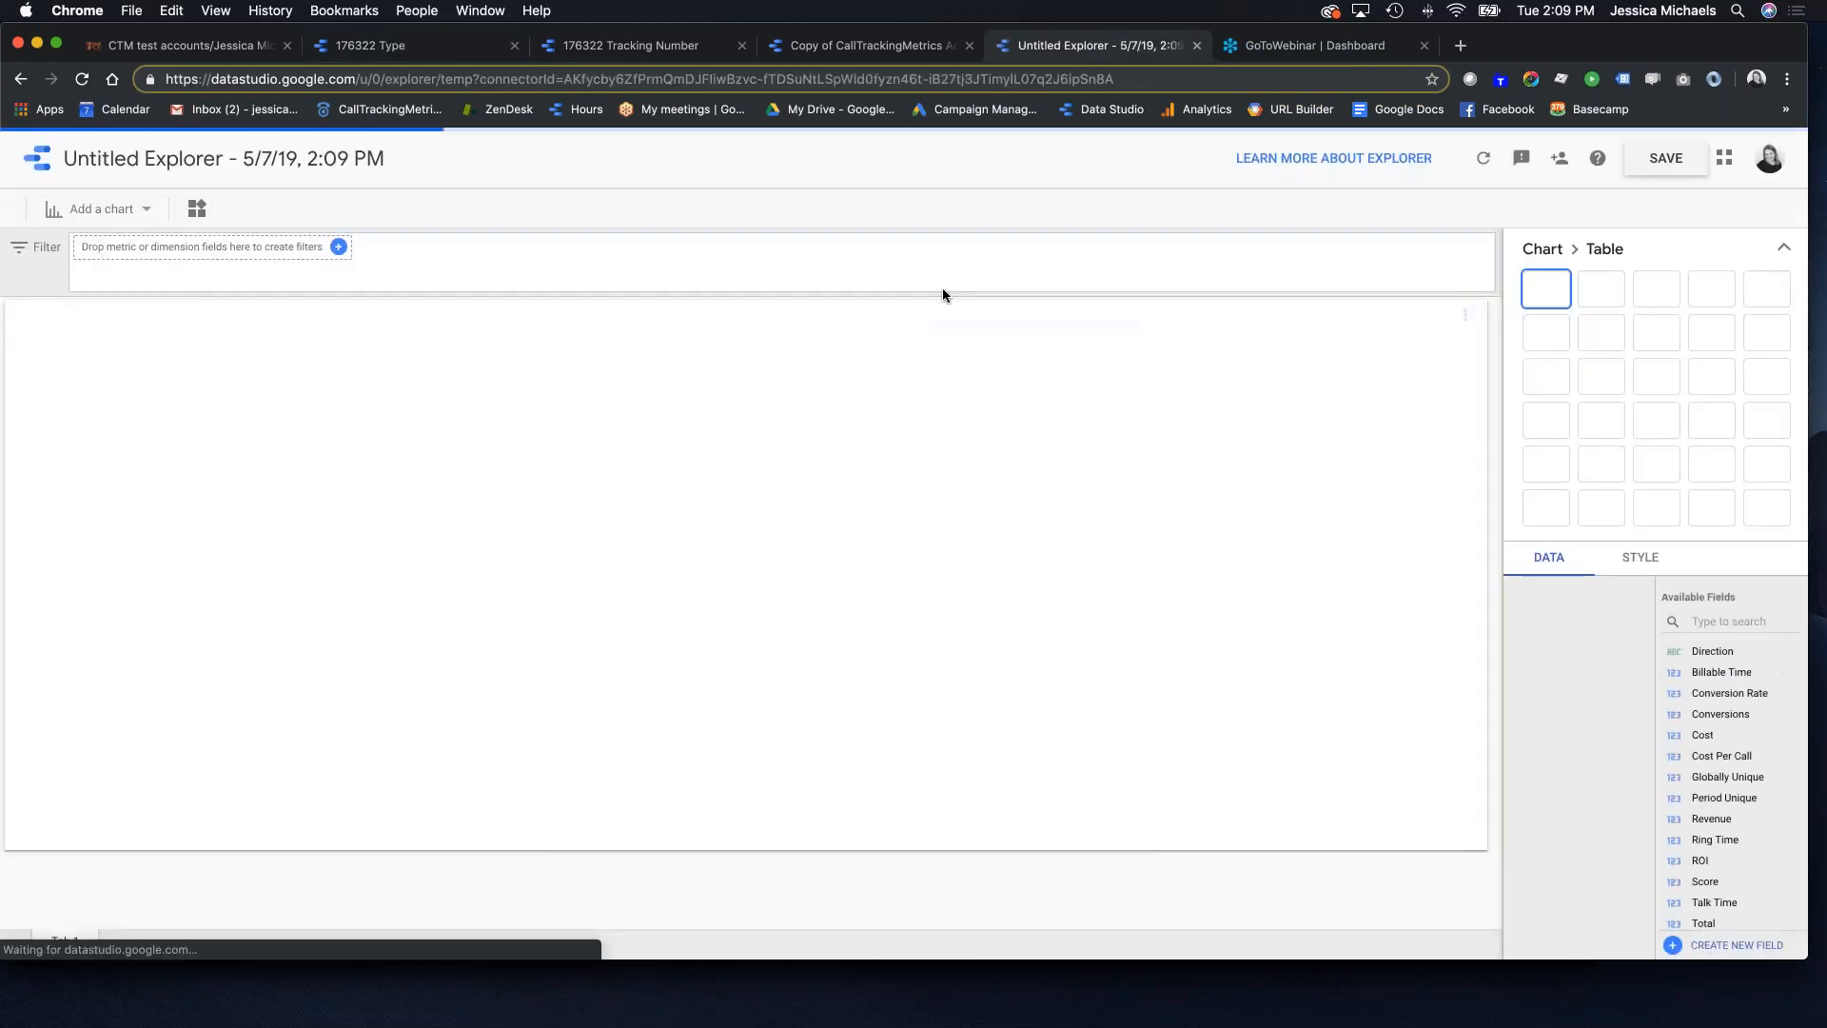
{"action": "left_click", "coordinate": [788, 57]}
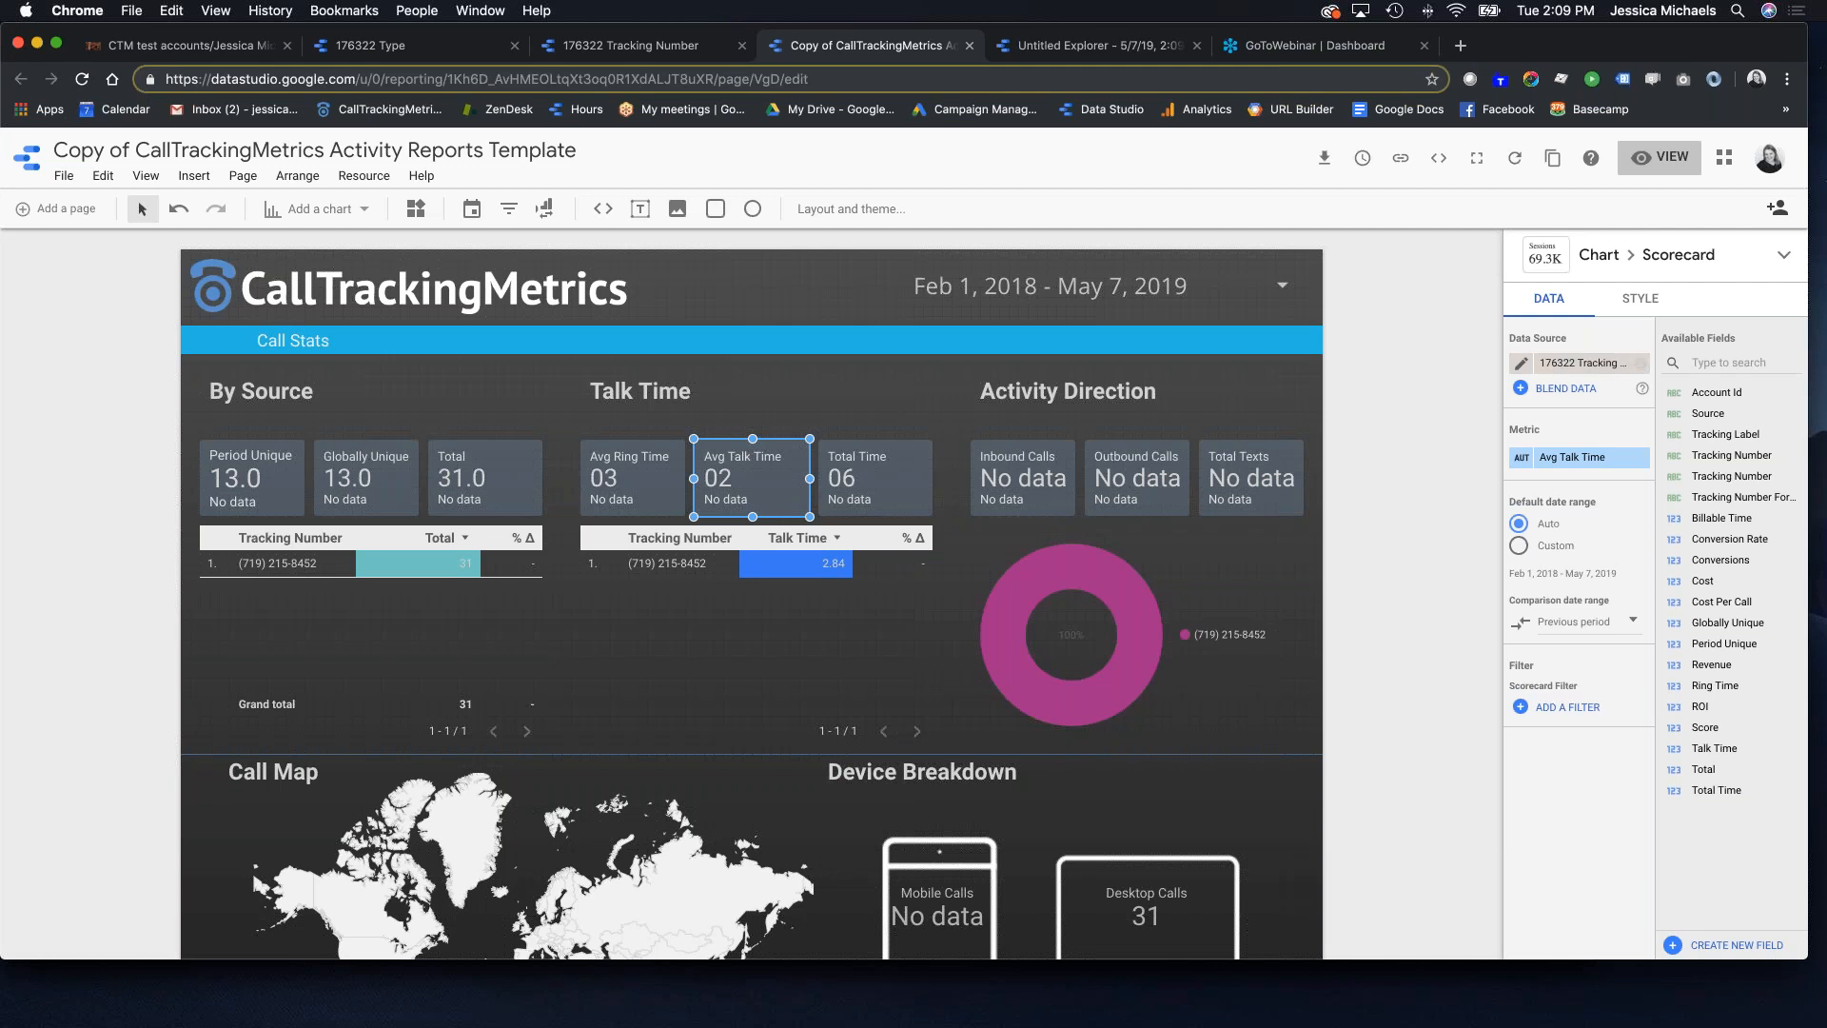
Step: Reload the report, select the Inbound Calls scorecard and open its data source list
{"action": "left_click", "coordinate": [84, 79]}
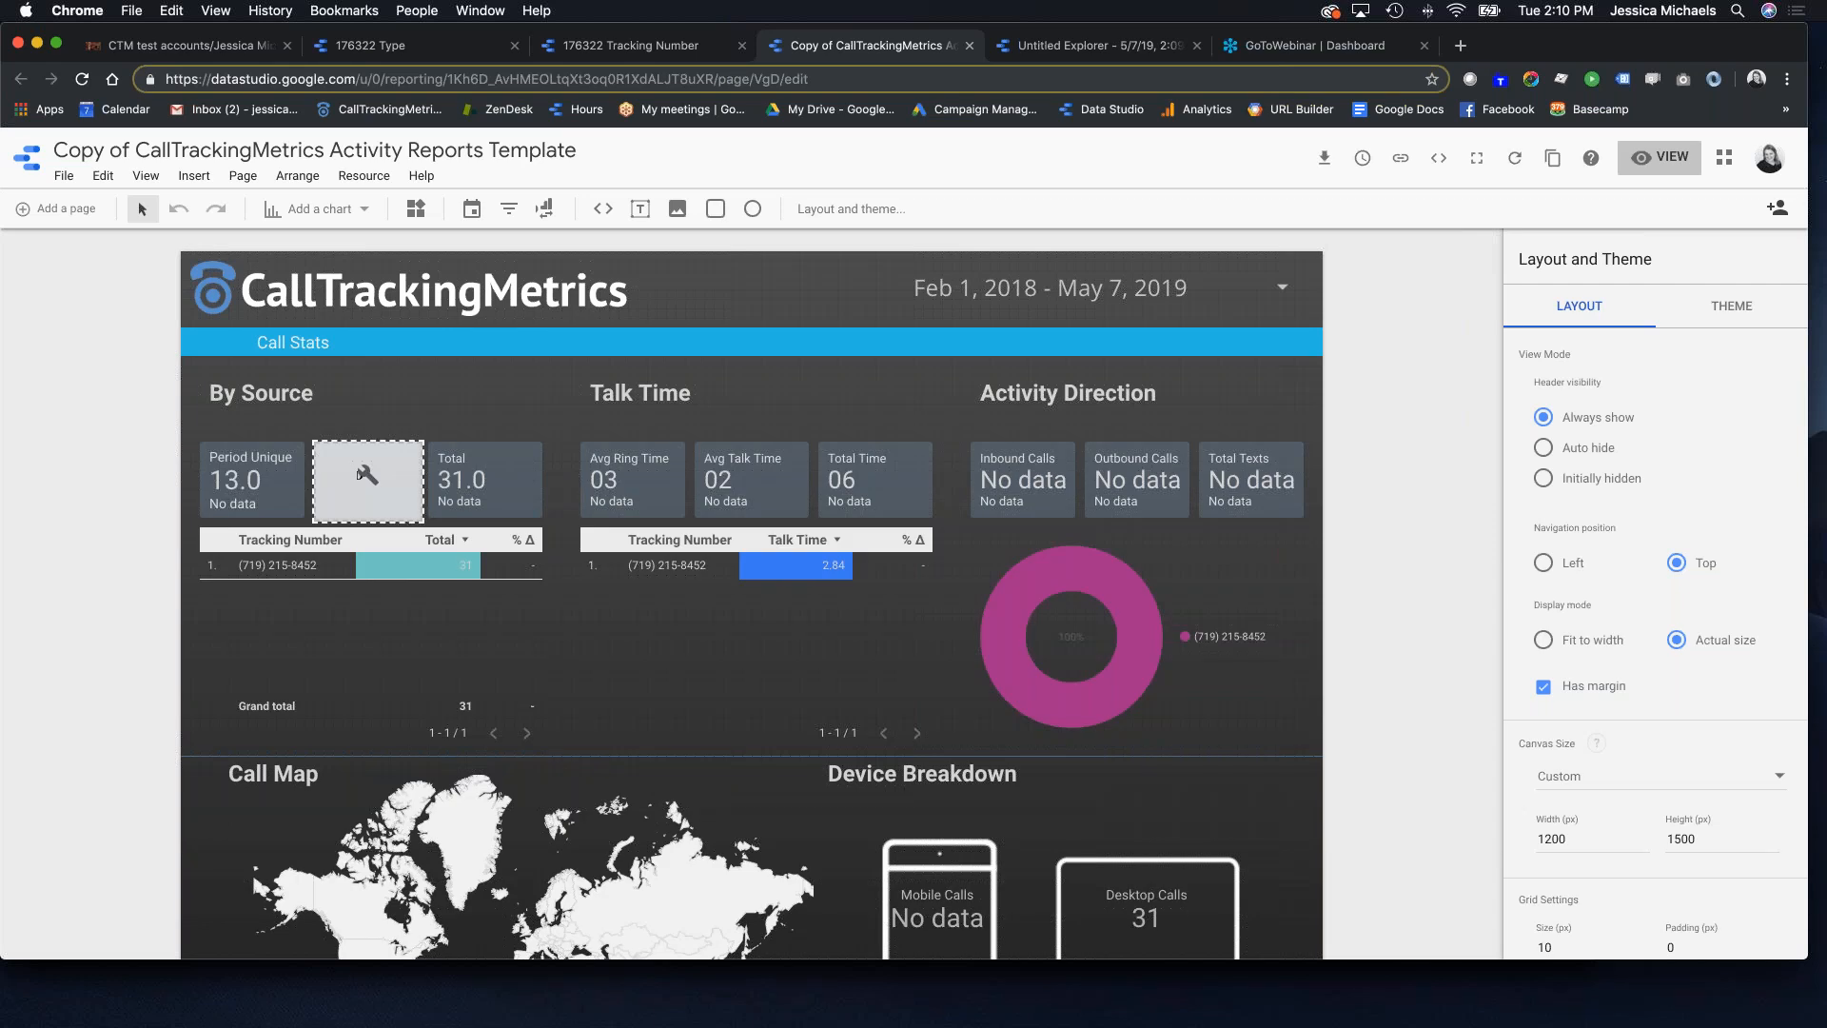
{"action": "left_click", "coordinate": [1041, 463]}
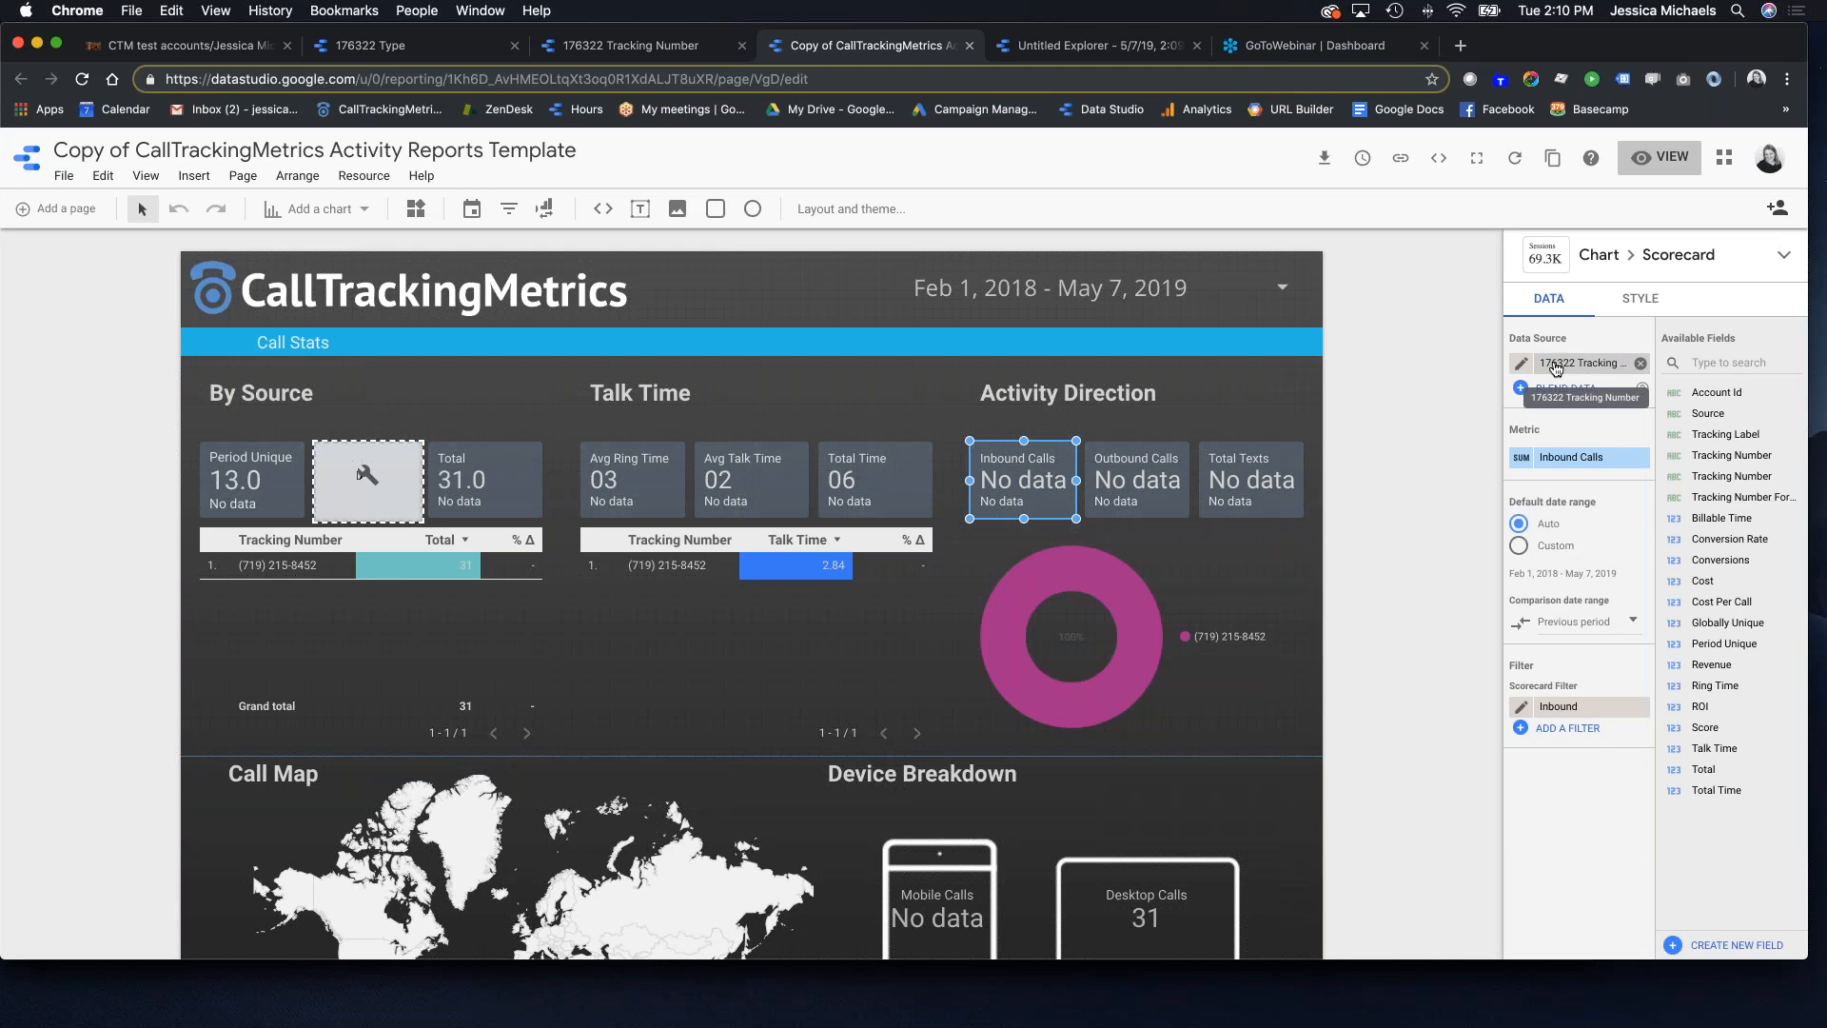
{"action": "left_click", "coordinate": [1567, 363]}
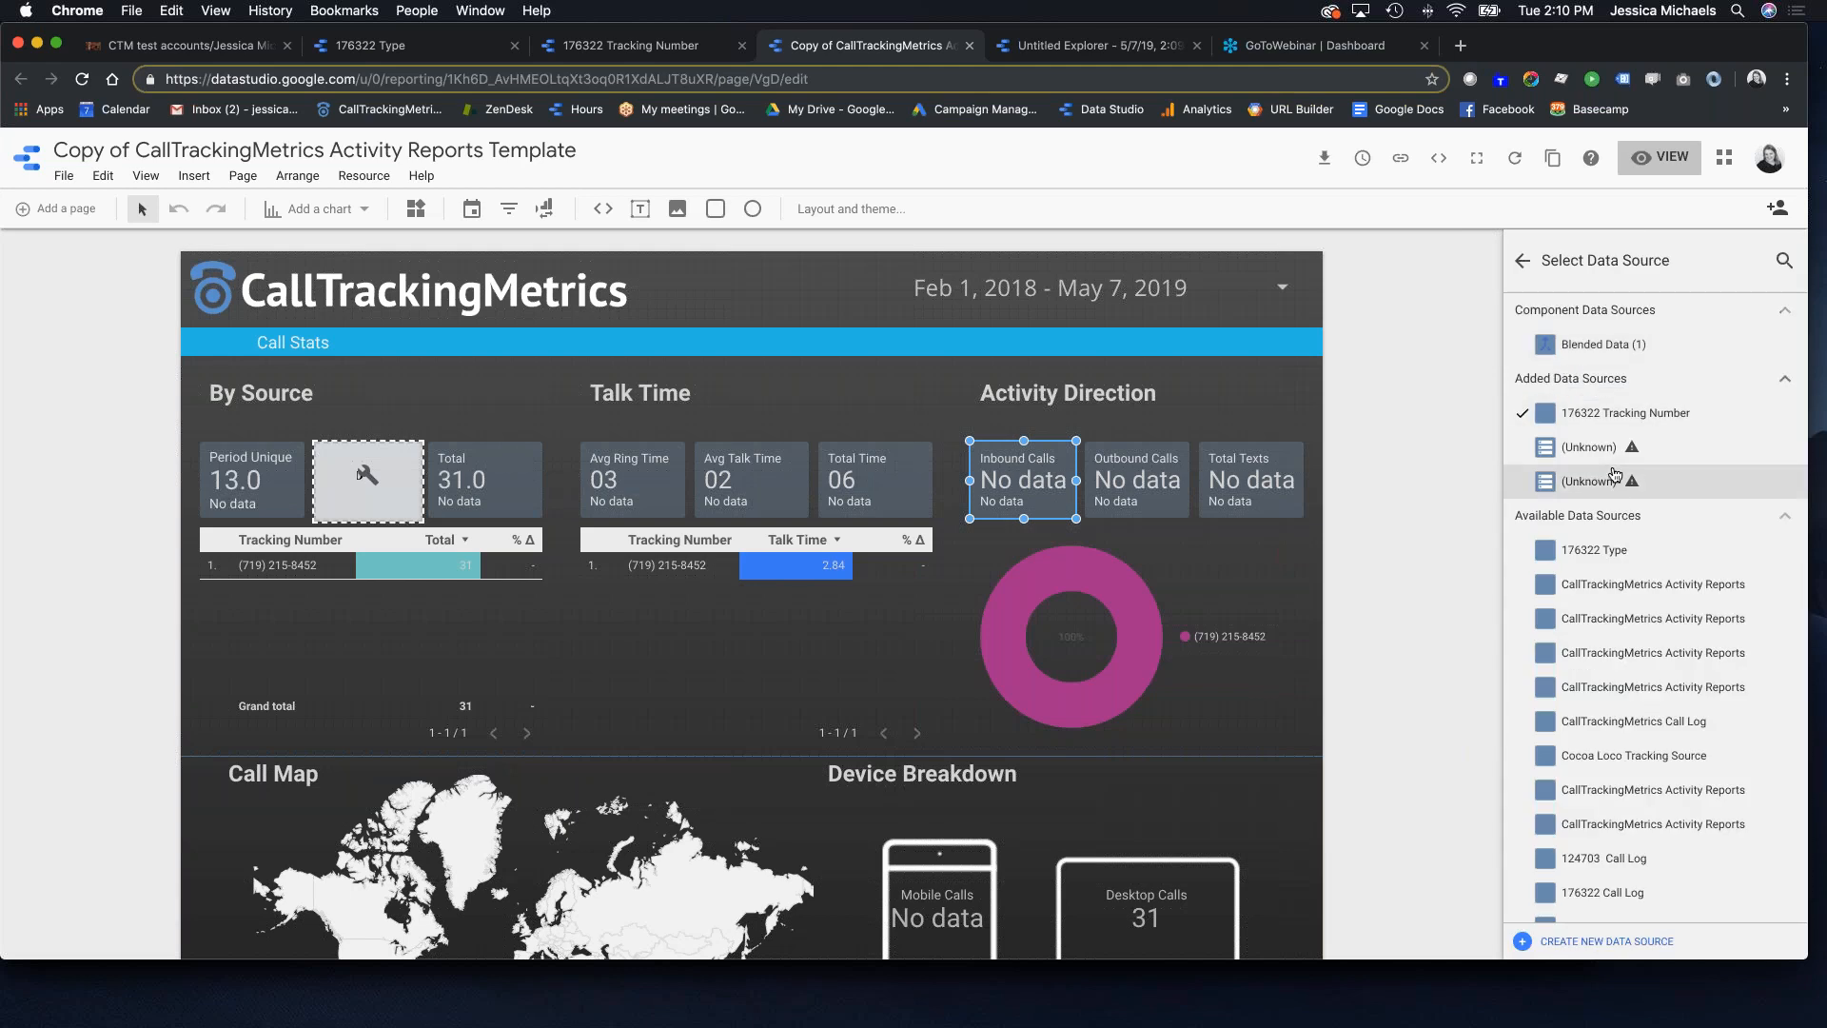
Step: Switch the Inbound Calls scorecard to the Type data source and review its Inbound filter
{"action": "left_click", "coordinate": [1608, 558]}
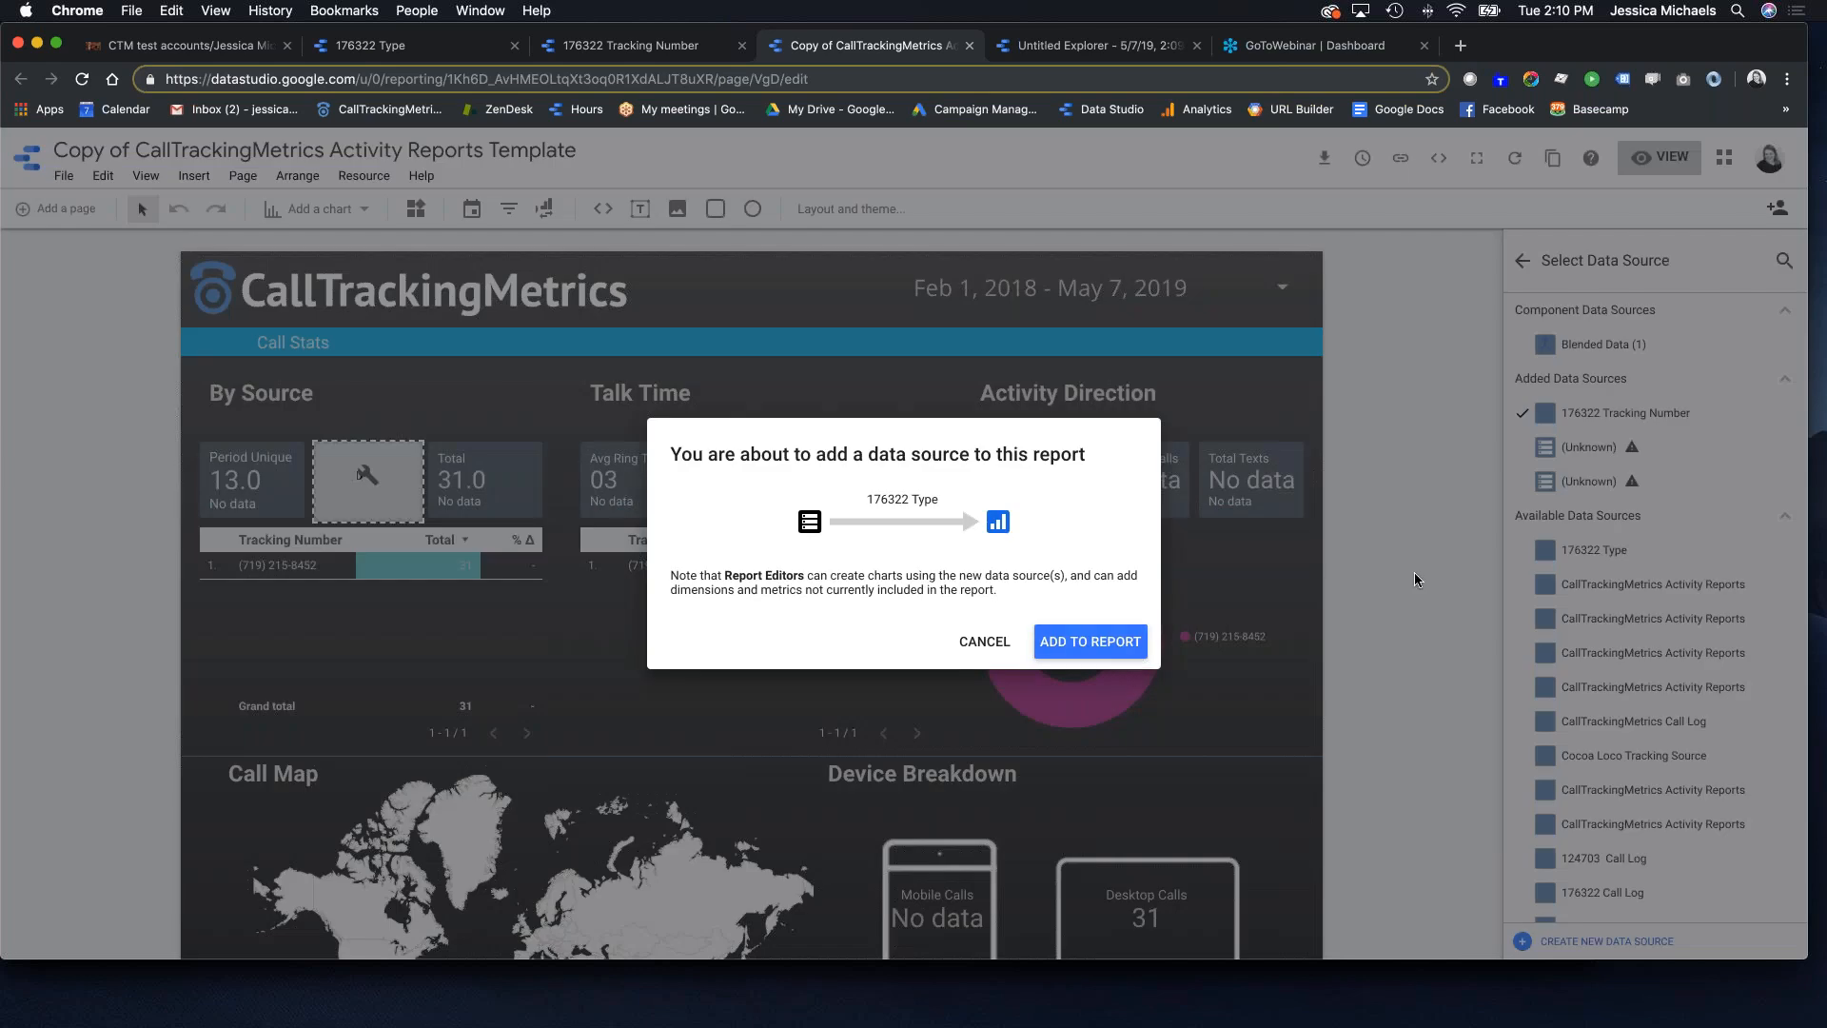
{"action": "left_click", "coordinate": [1130, 644]}
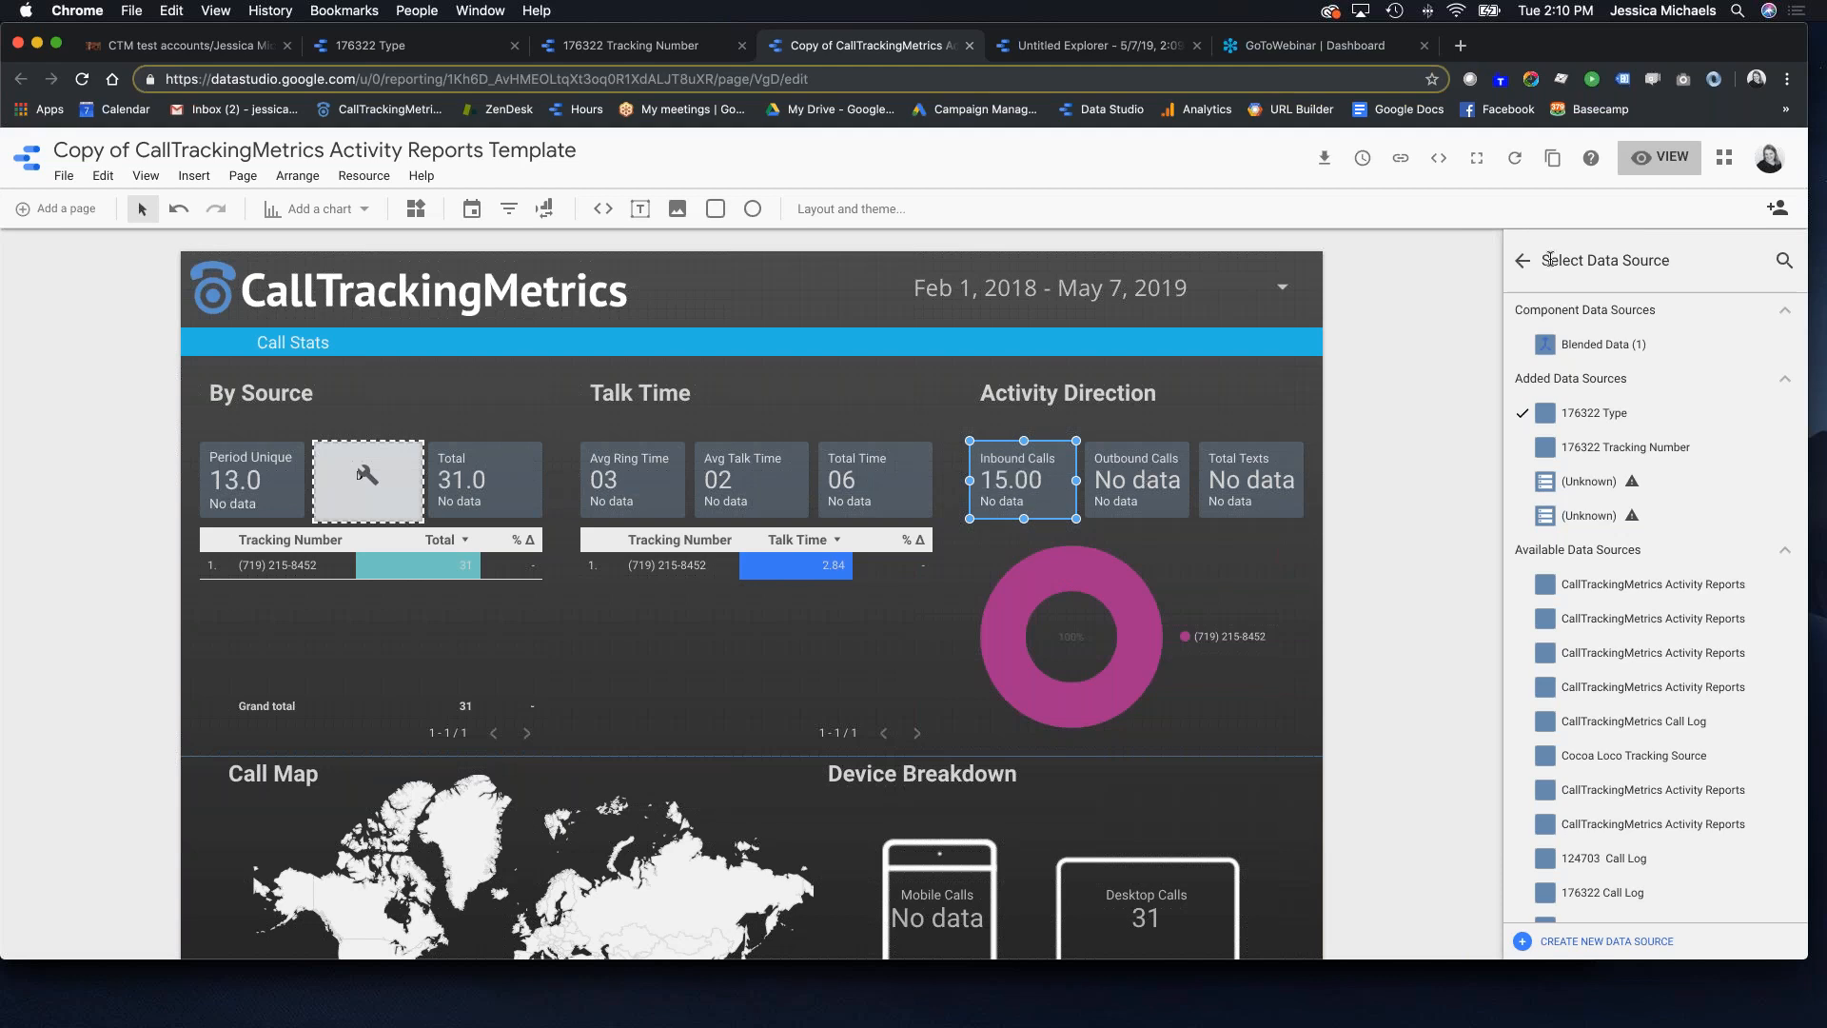
{"action": "left_click", "coordinate": [1522, 260]}
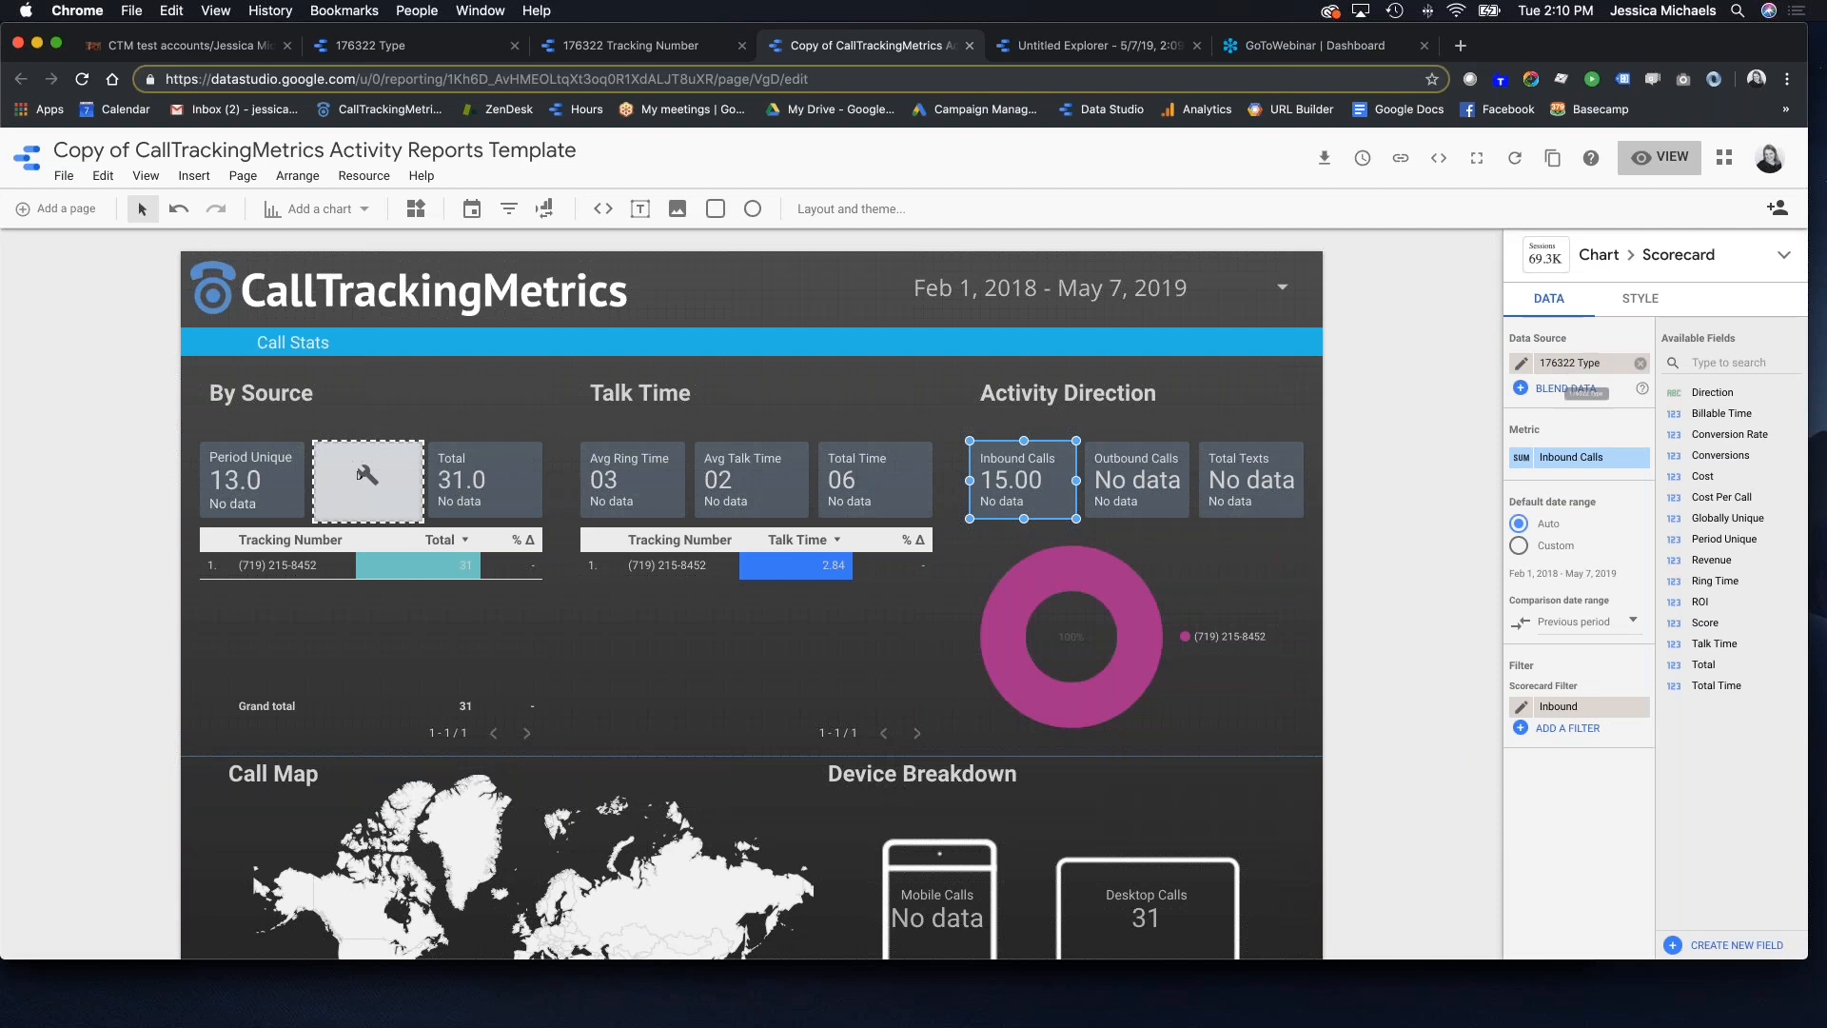
{"action": "left_click", "coordinate": [1522, 709]}
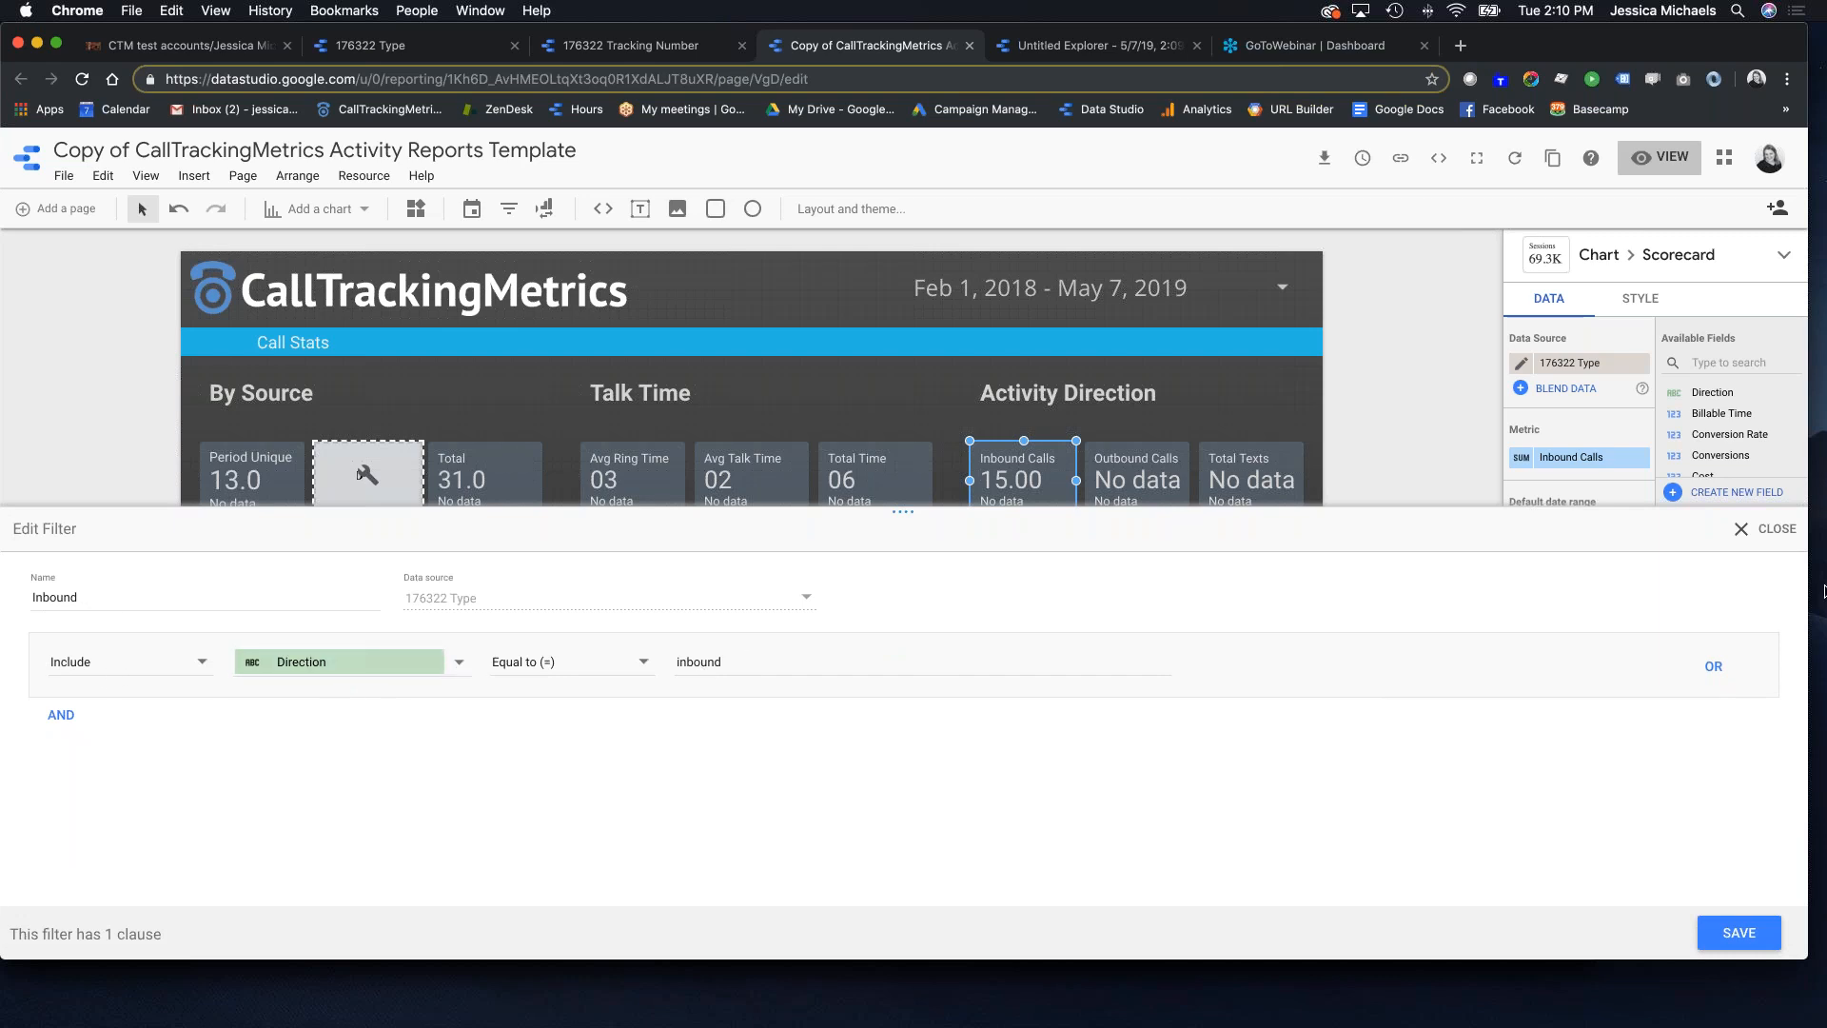
{"action": "left_click", "coordinate": [1755, 534]}
Step: Bring up the data source choices for the Outbound Calls and Total Texts scorecards
{"action": "left_click", "coordinate": [1151, 482]}
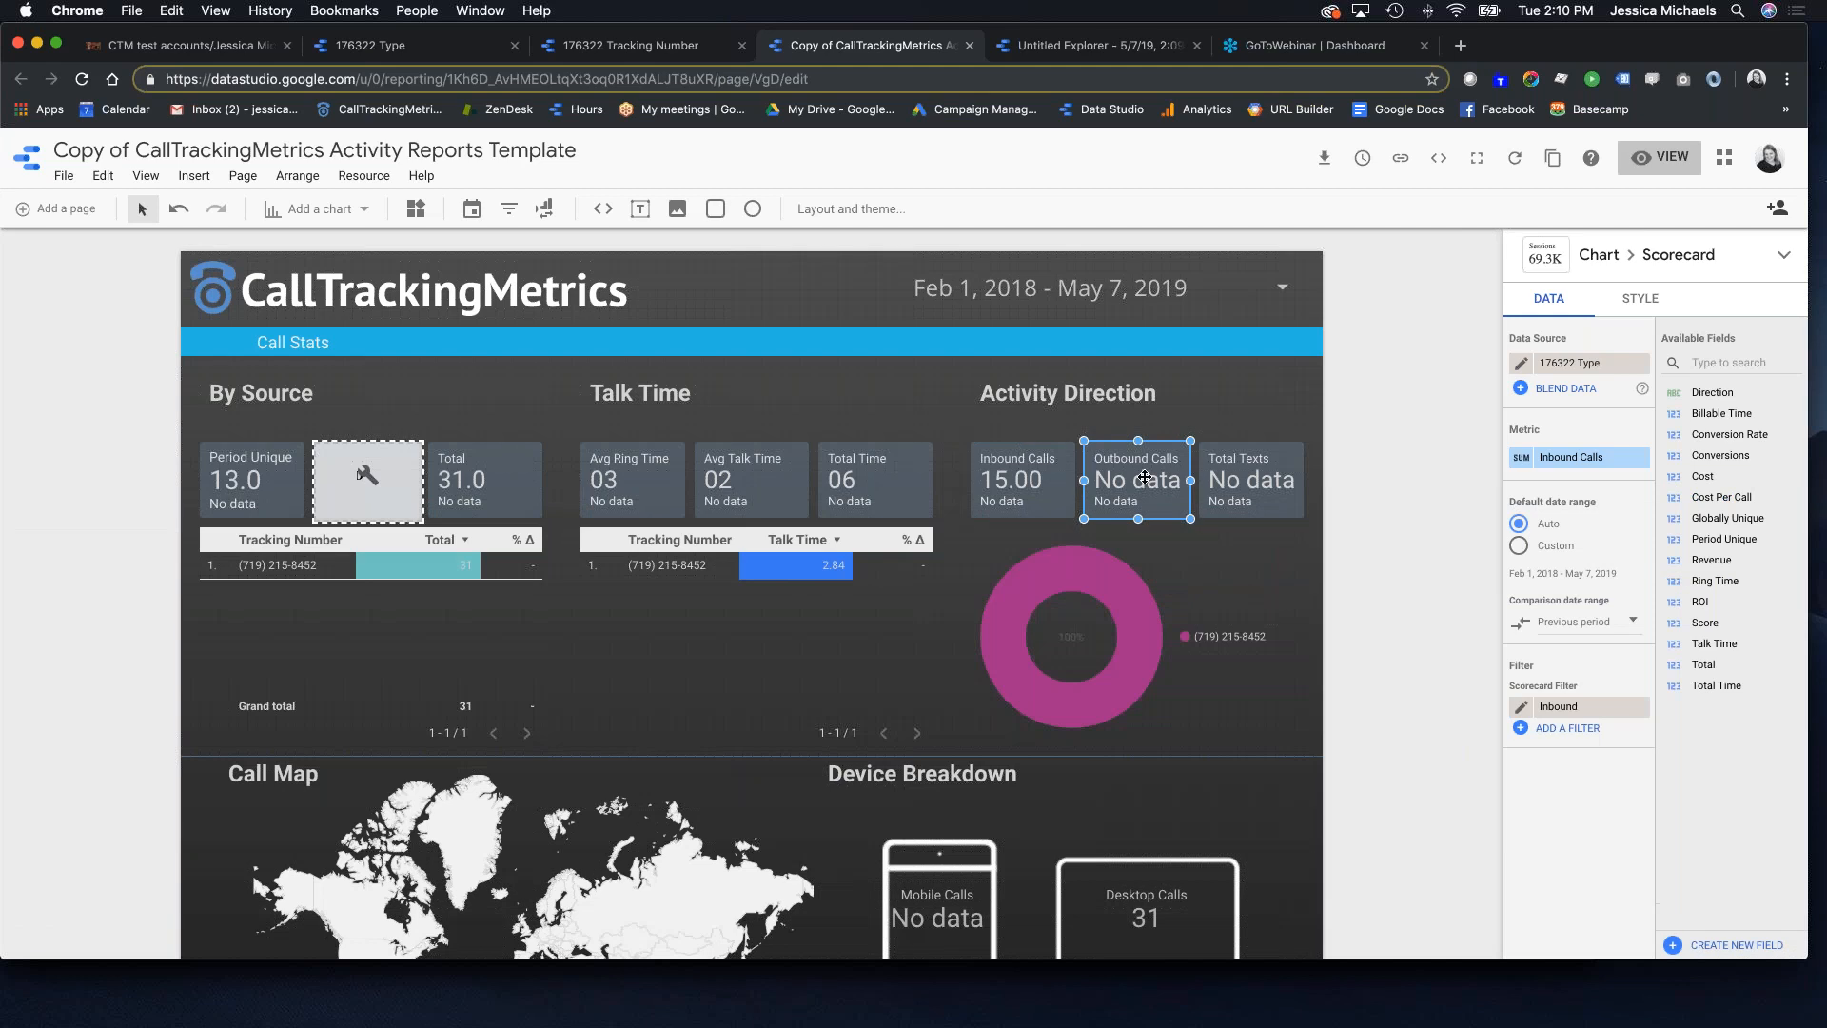
{"action": "left_click", "coordinate": [1584, 365]}
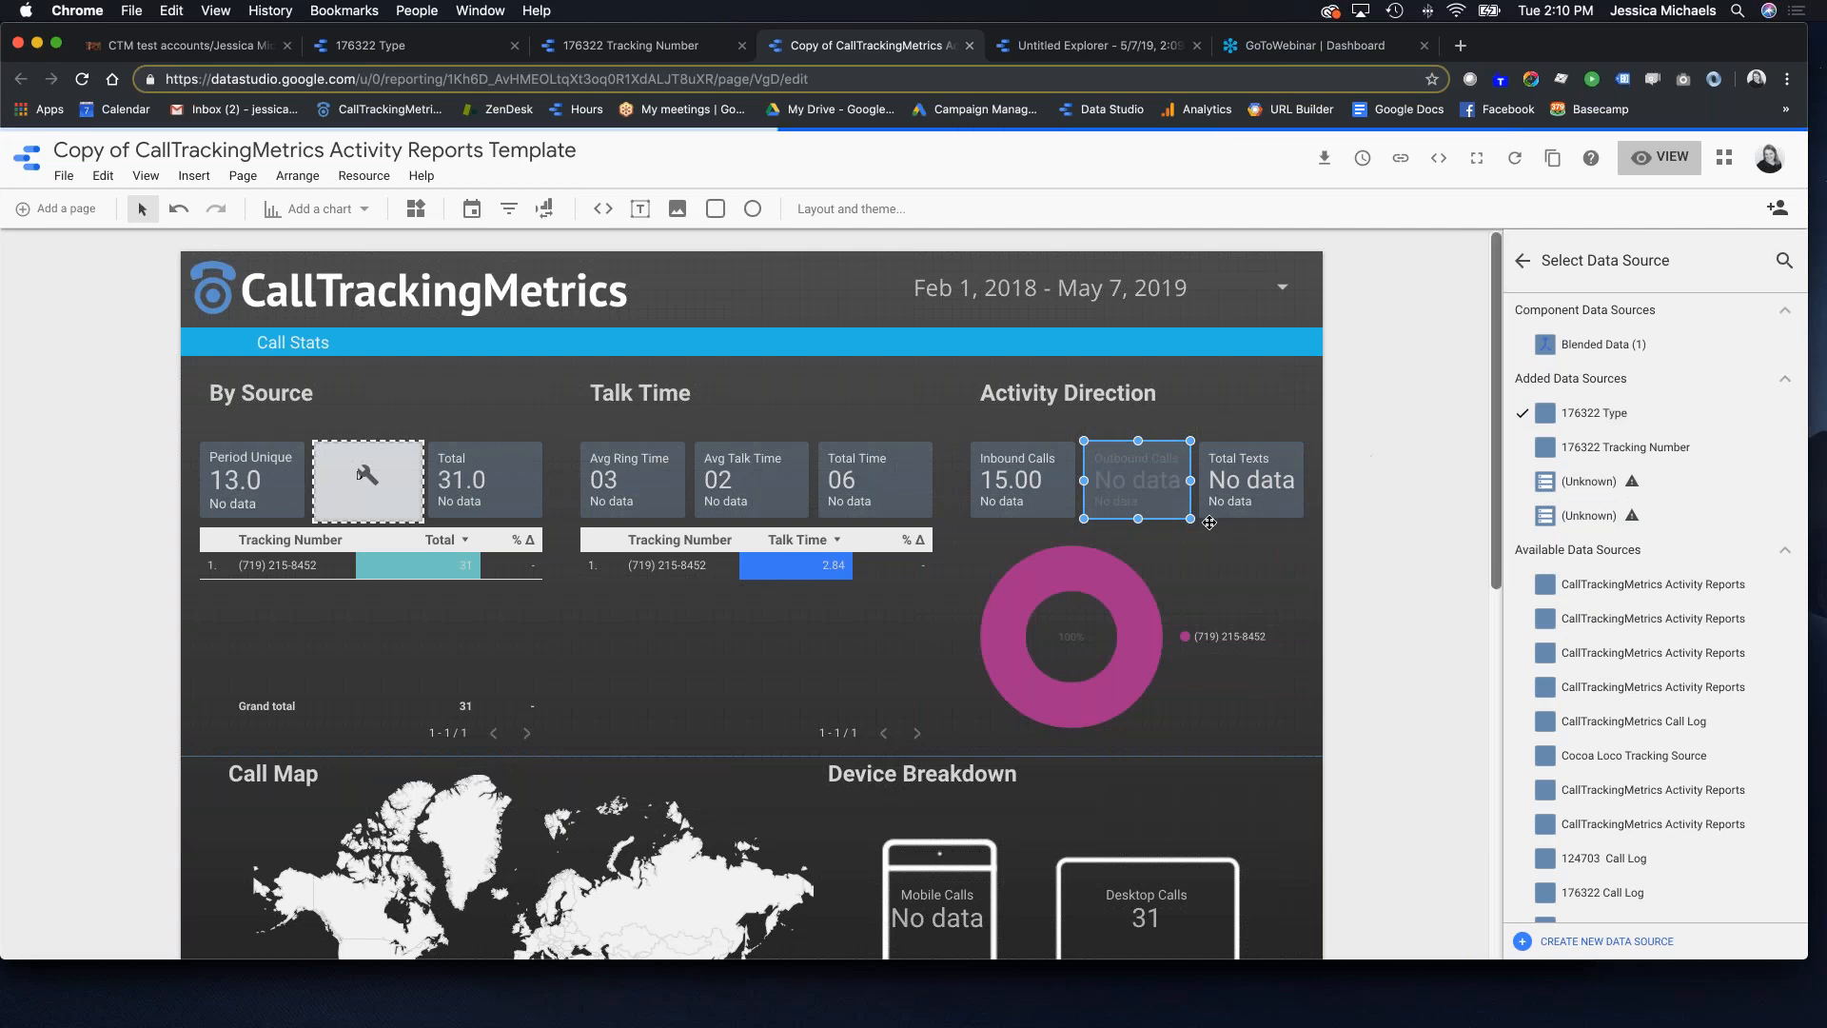
{"action": "left_click", "coordinate": [1259, 487]}
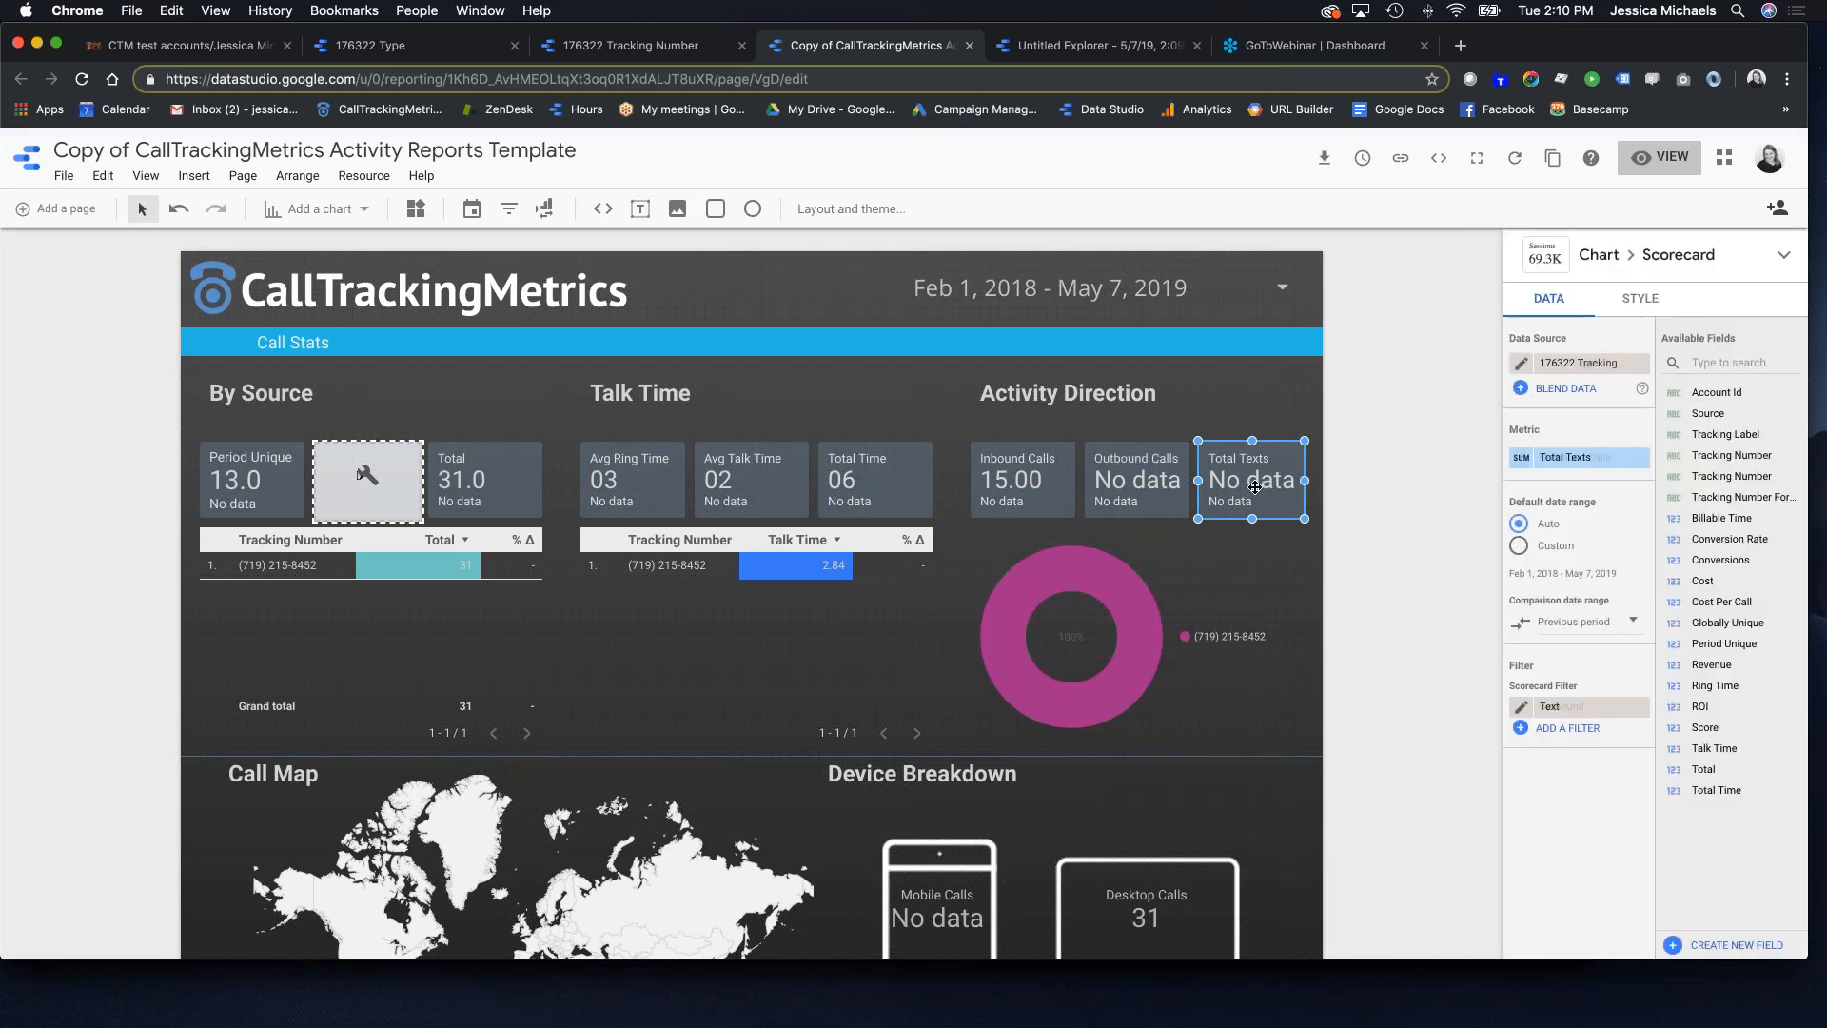
{"action": "left_click", "coordinate": [1578, 367]}
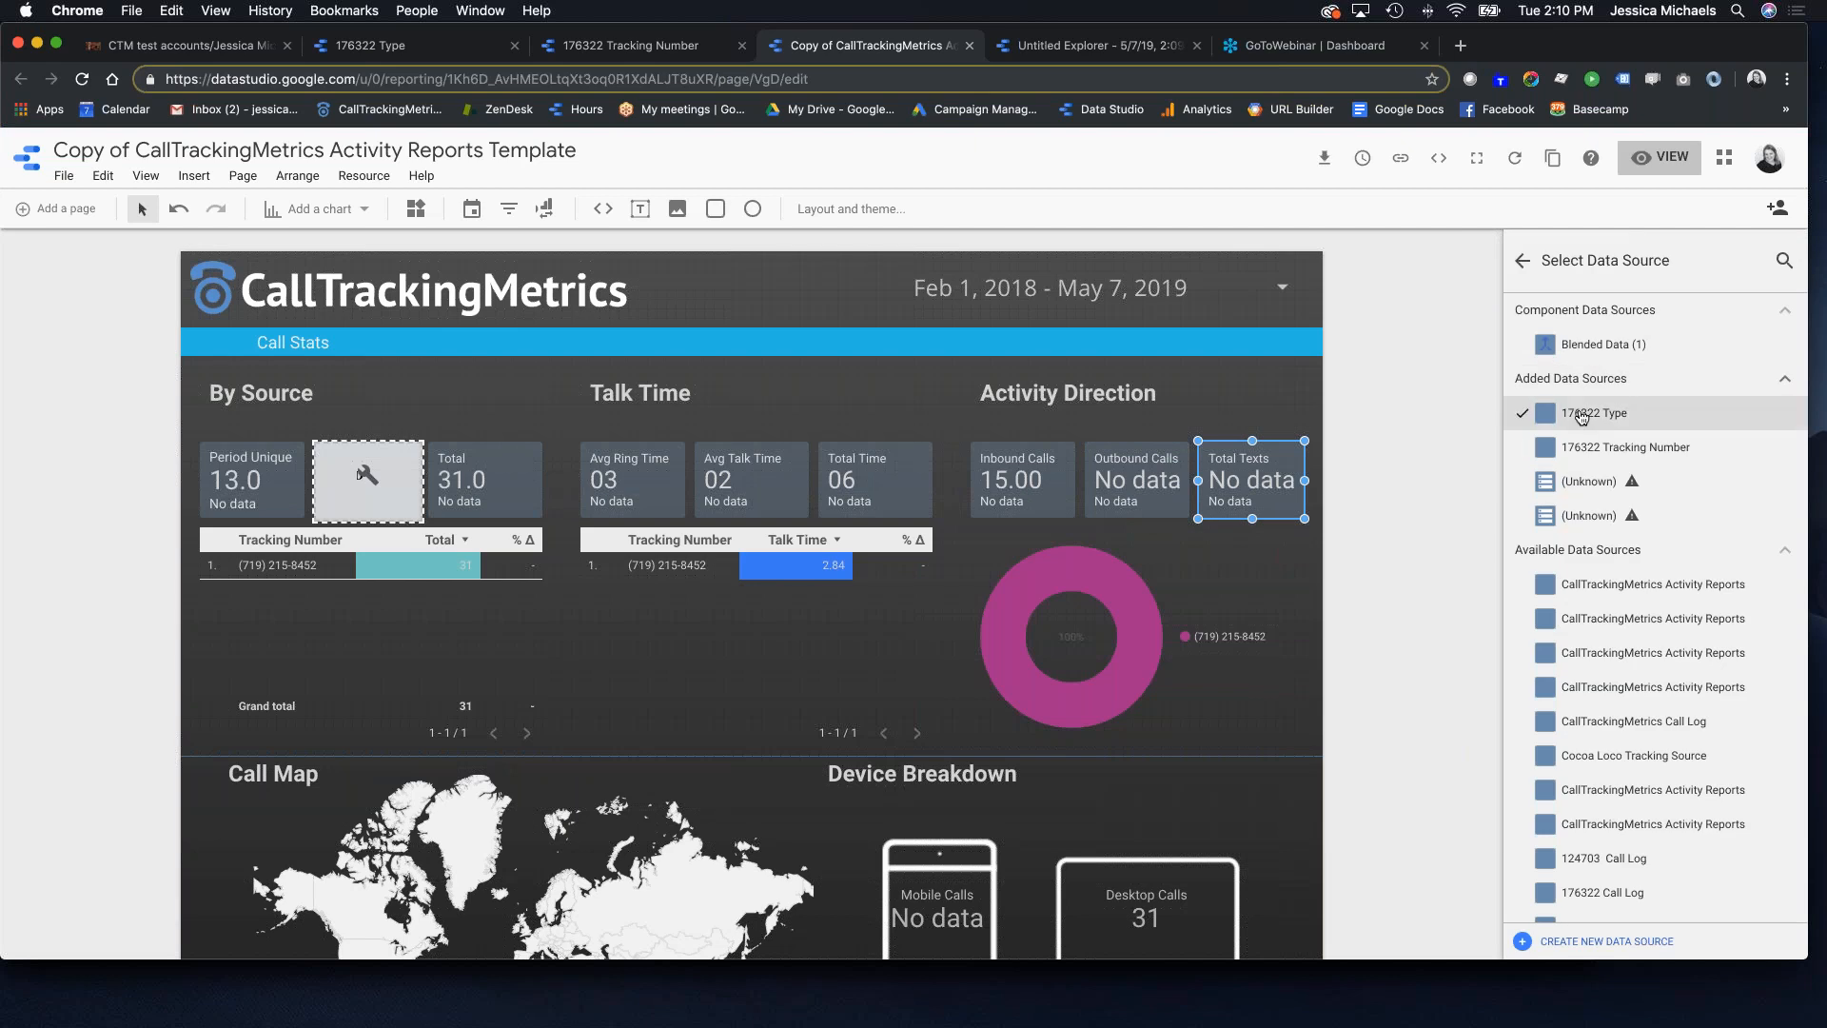
Step: Switch the Activity Direction donut chart to the Type data source
{"action": "left_click", "coordinate": [1136, 622]}
{"action": "left_click", "coordinate": [1587, 368]}
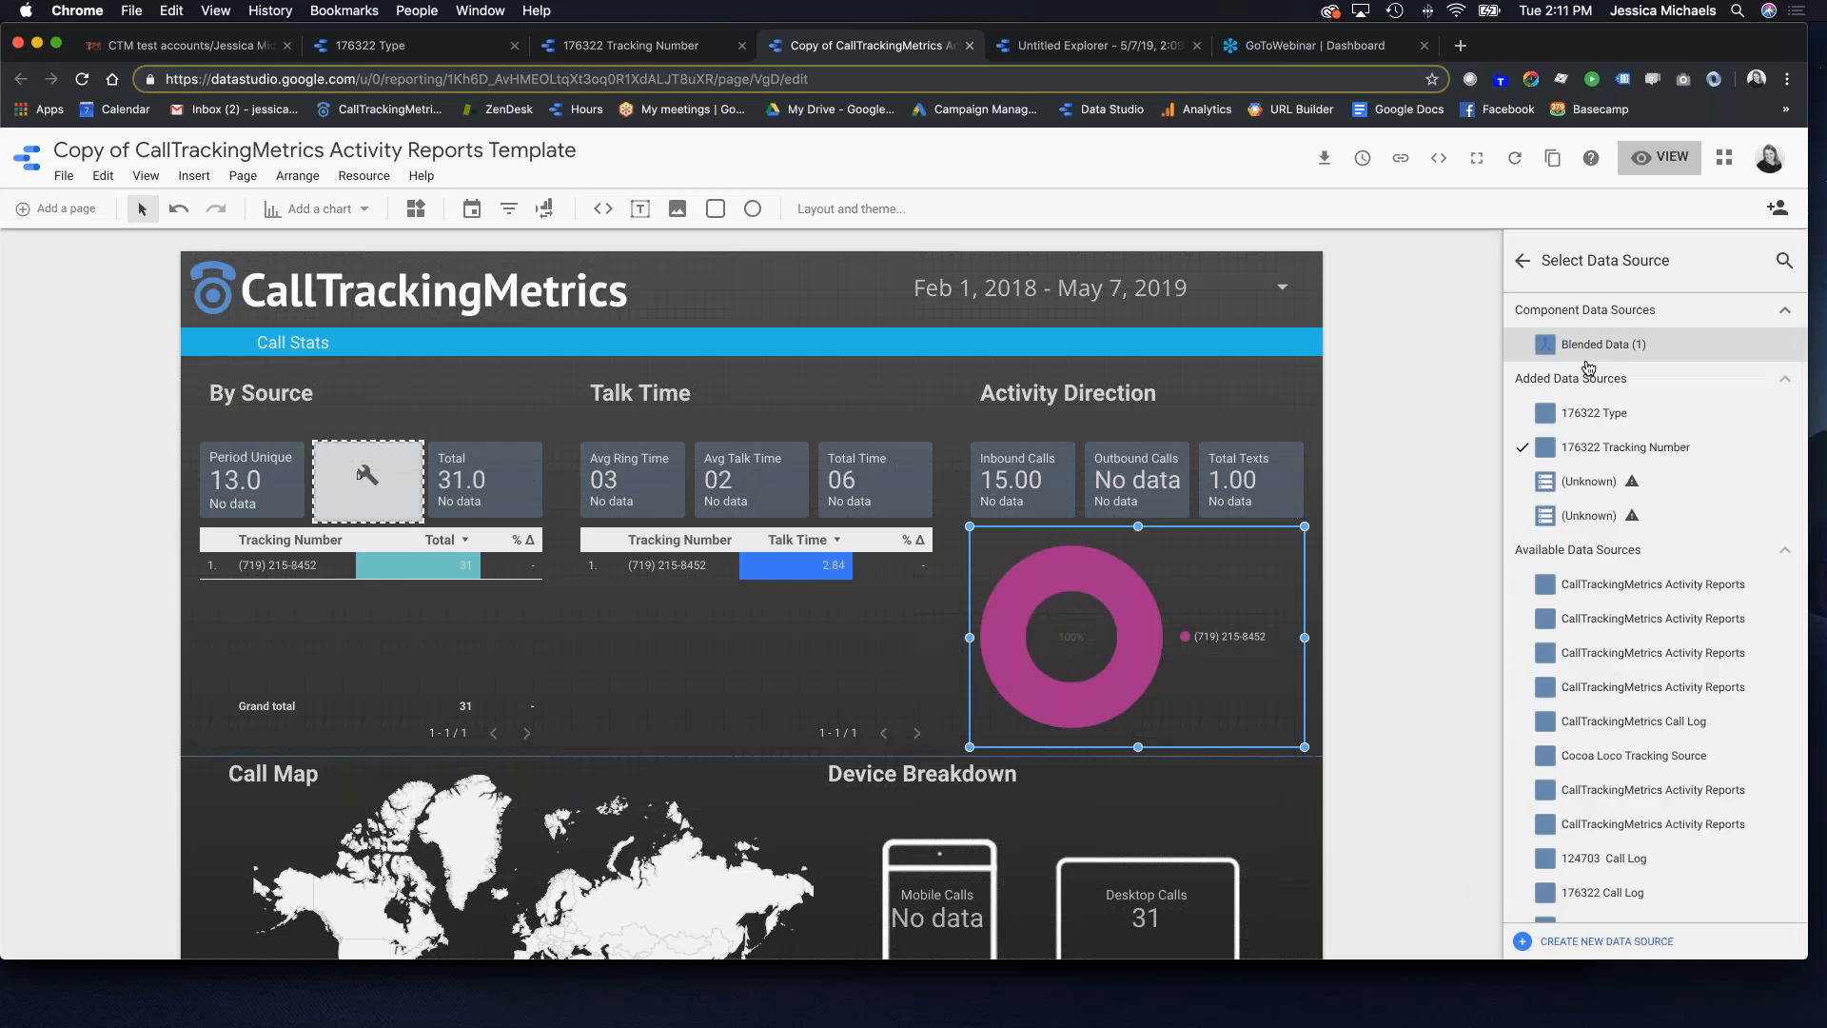
{"action": "left_click", "coordinate": [1587, 412]}
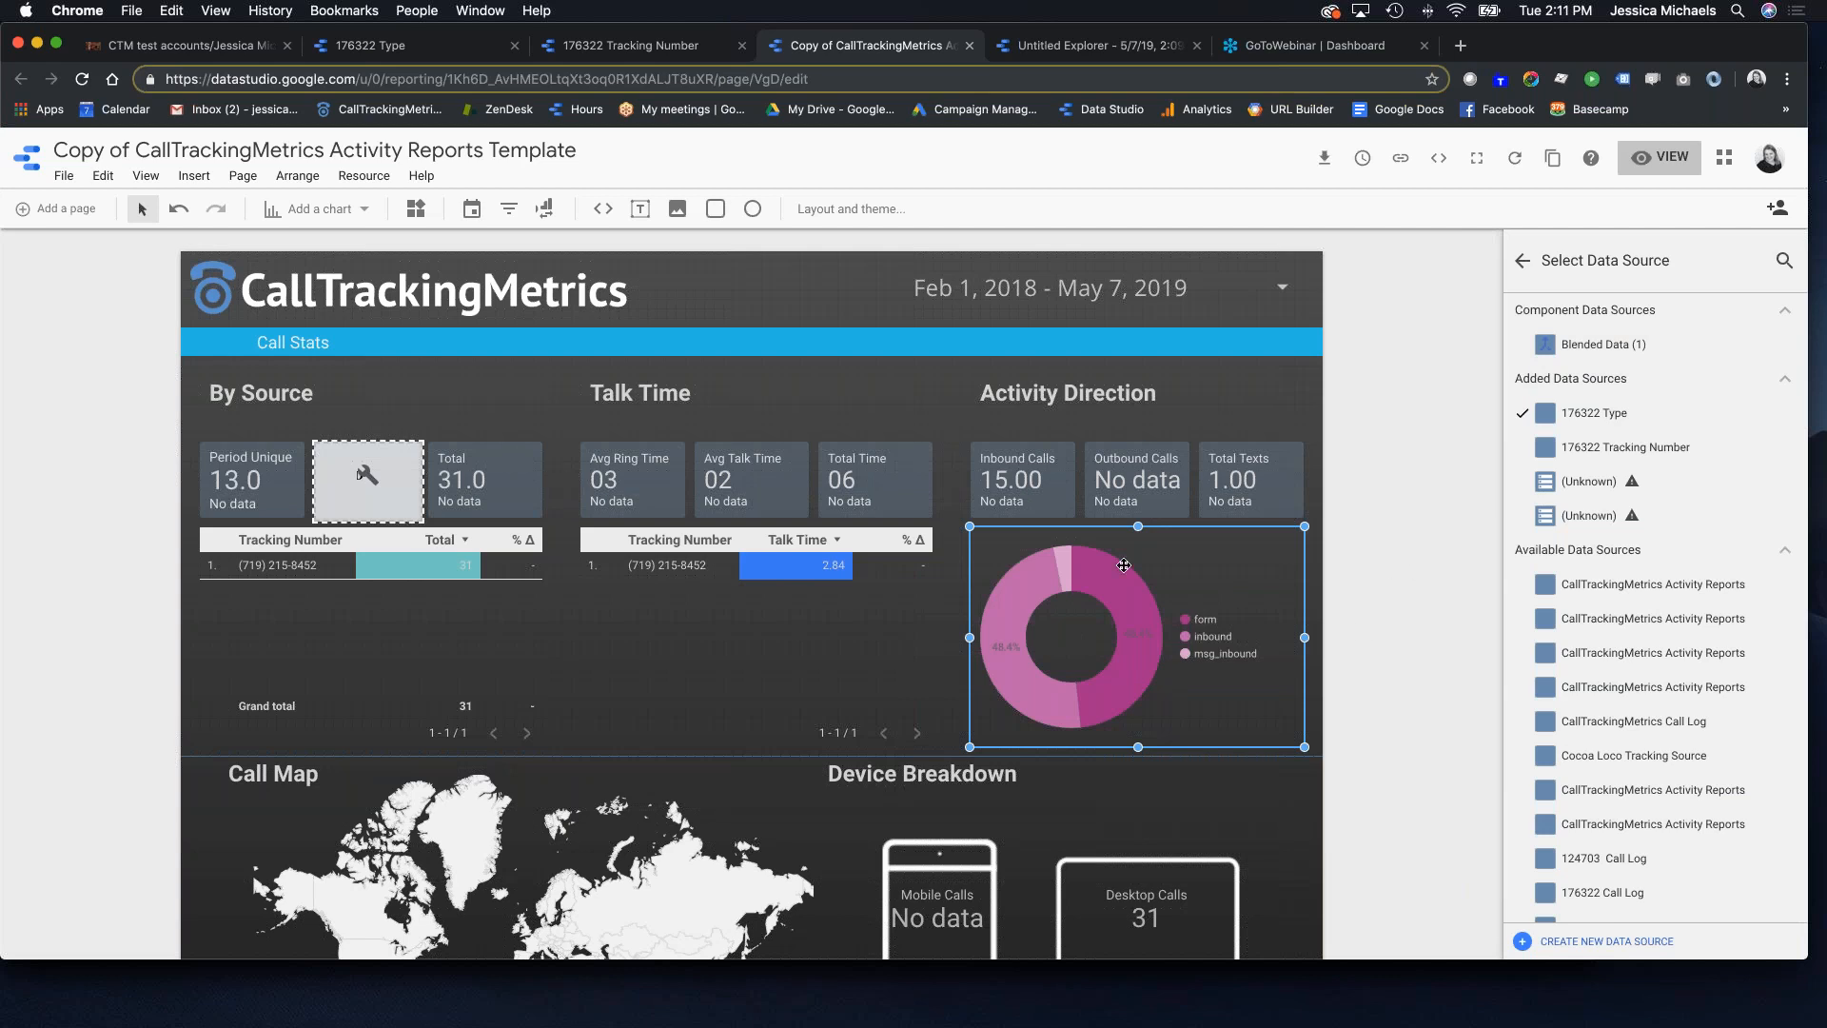
{"action": "left_click", "coordinate": [1421, 619]}
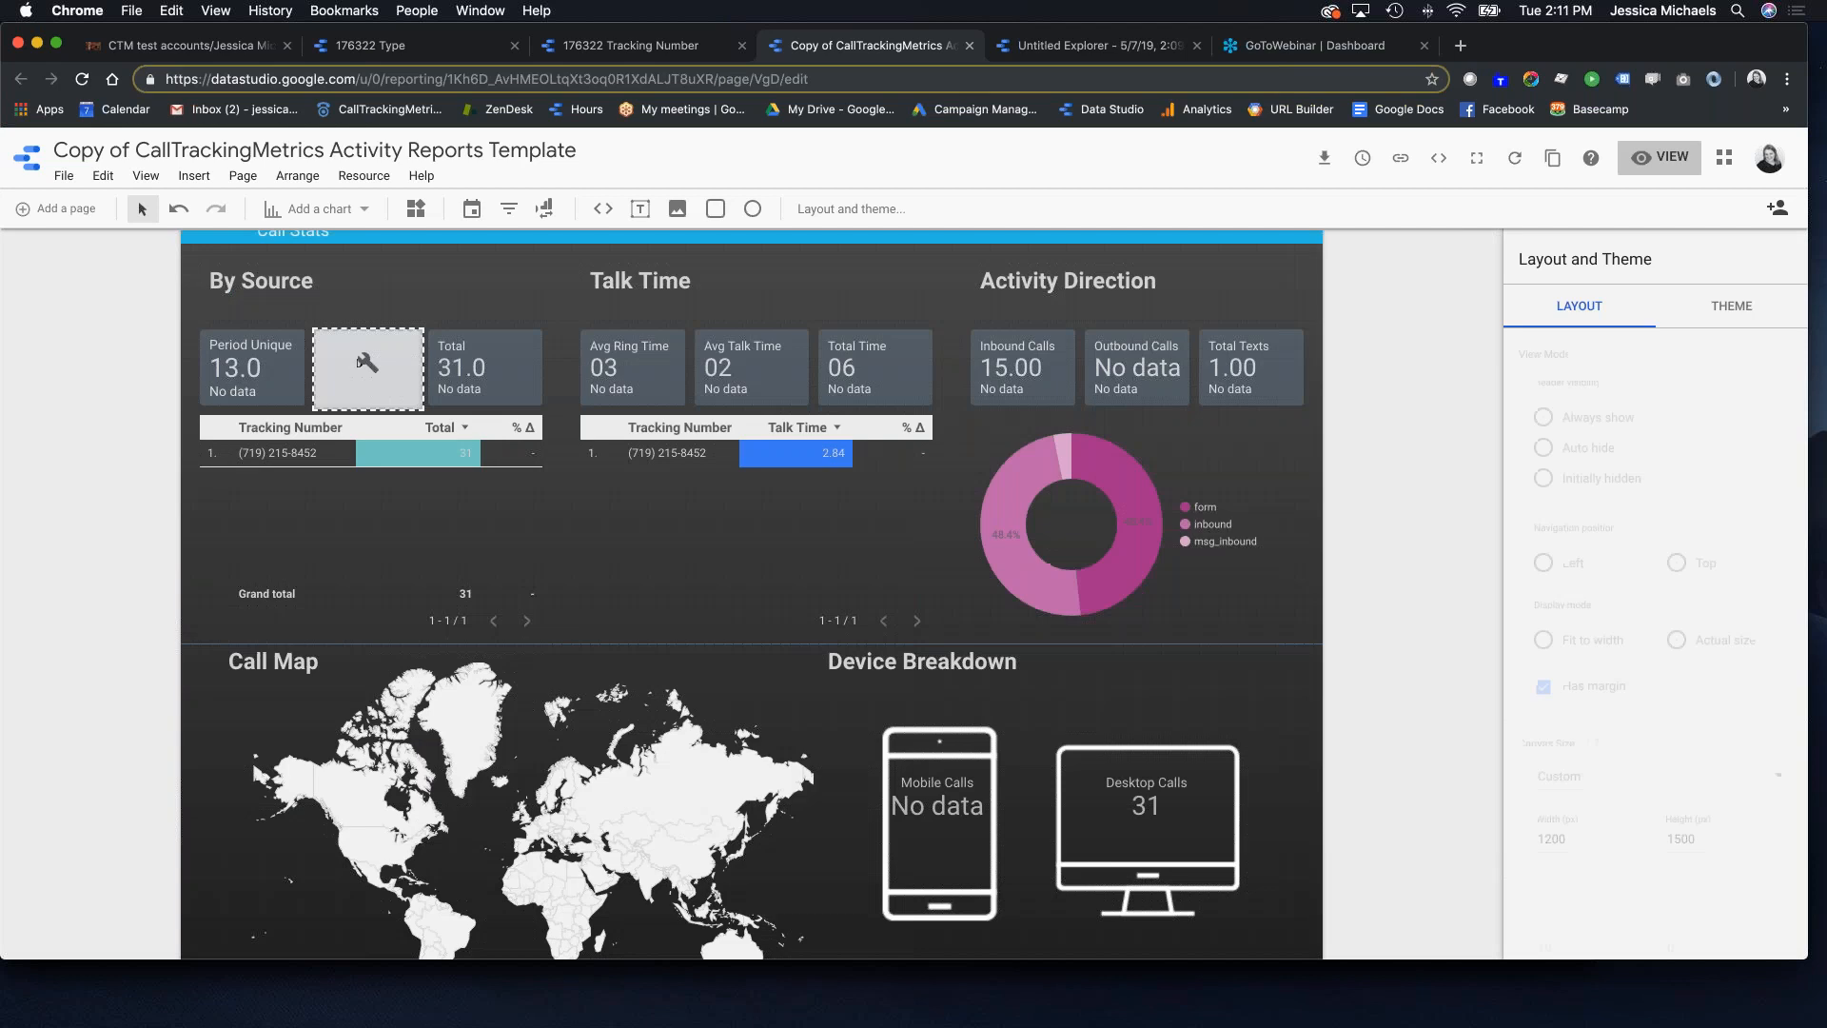
{"action": "scroll", "coordinate": [469, 520], "scroll_direction": "down", "scroll_amount": 3}
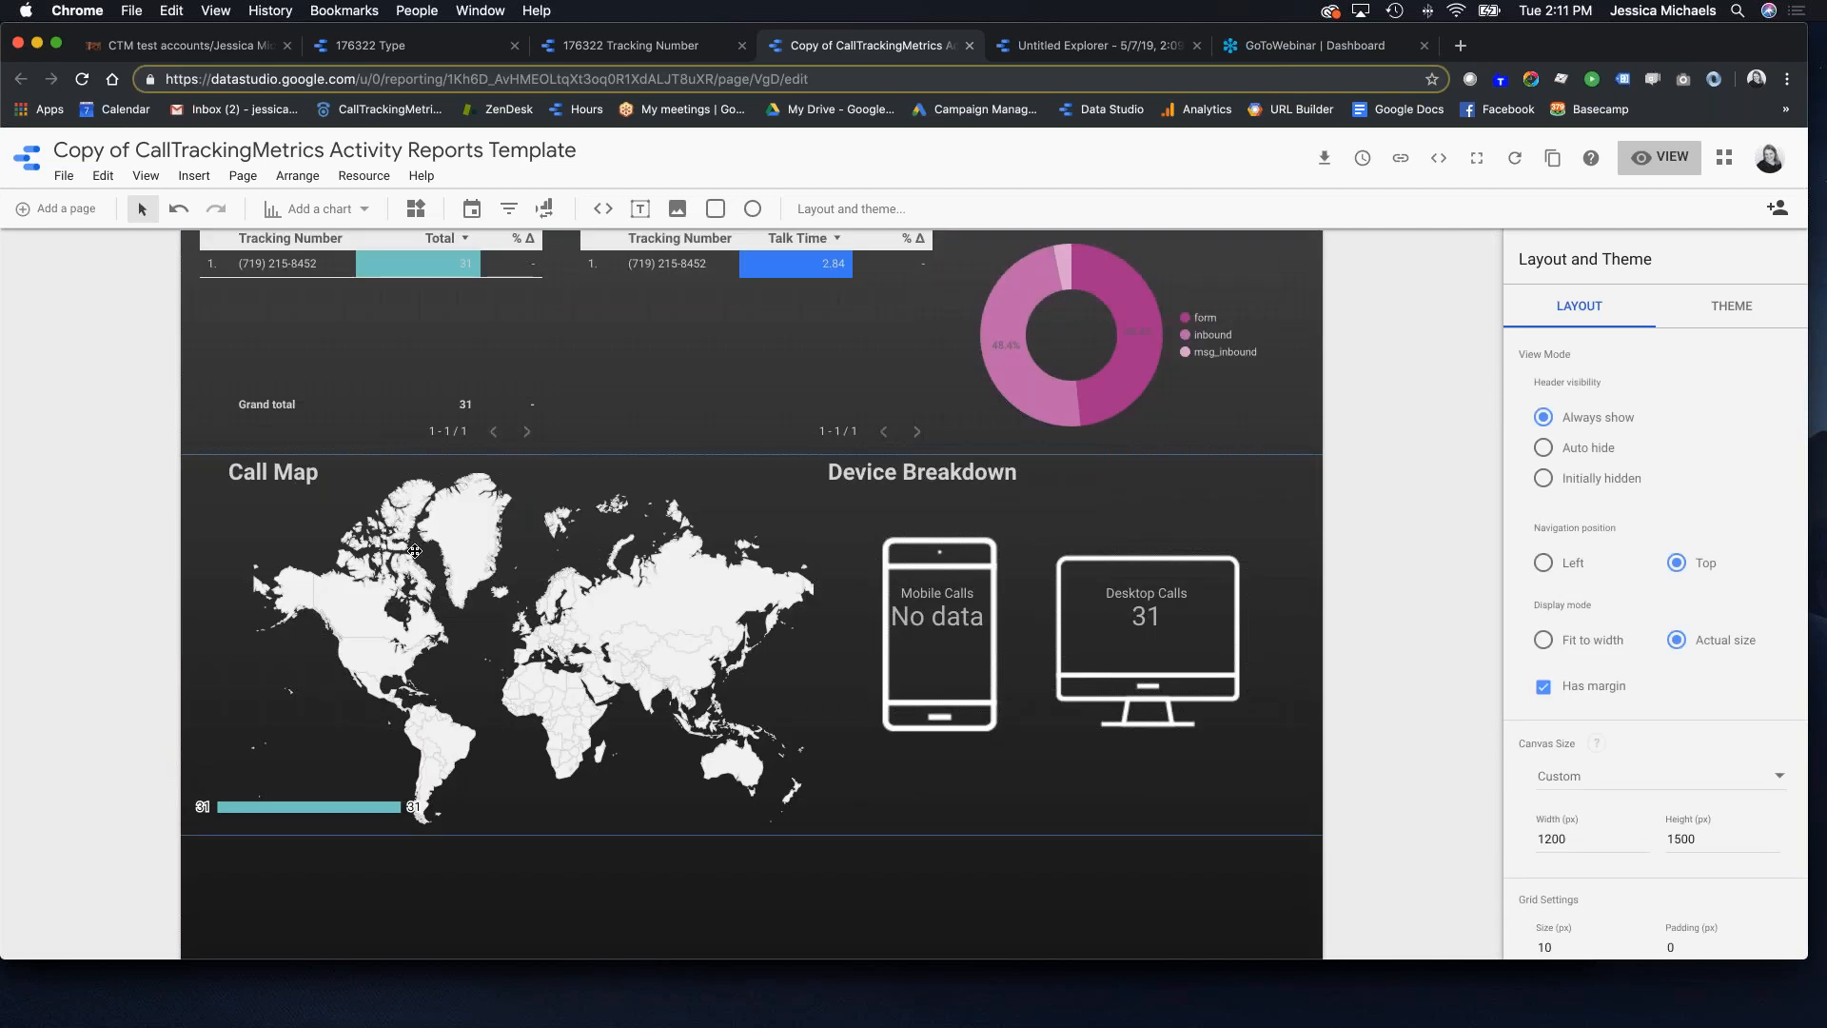
Step: Start a new Activity Reports connector data source from CallTrackingMetrics' integration settings
{"action": "left_click", "coordinate": [415, 551]}
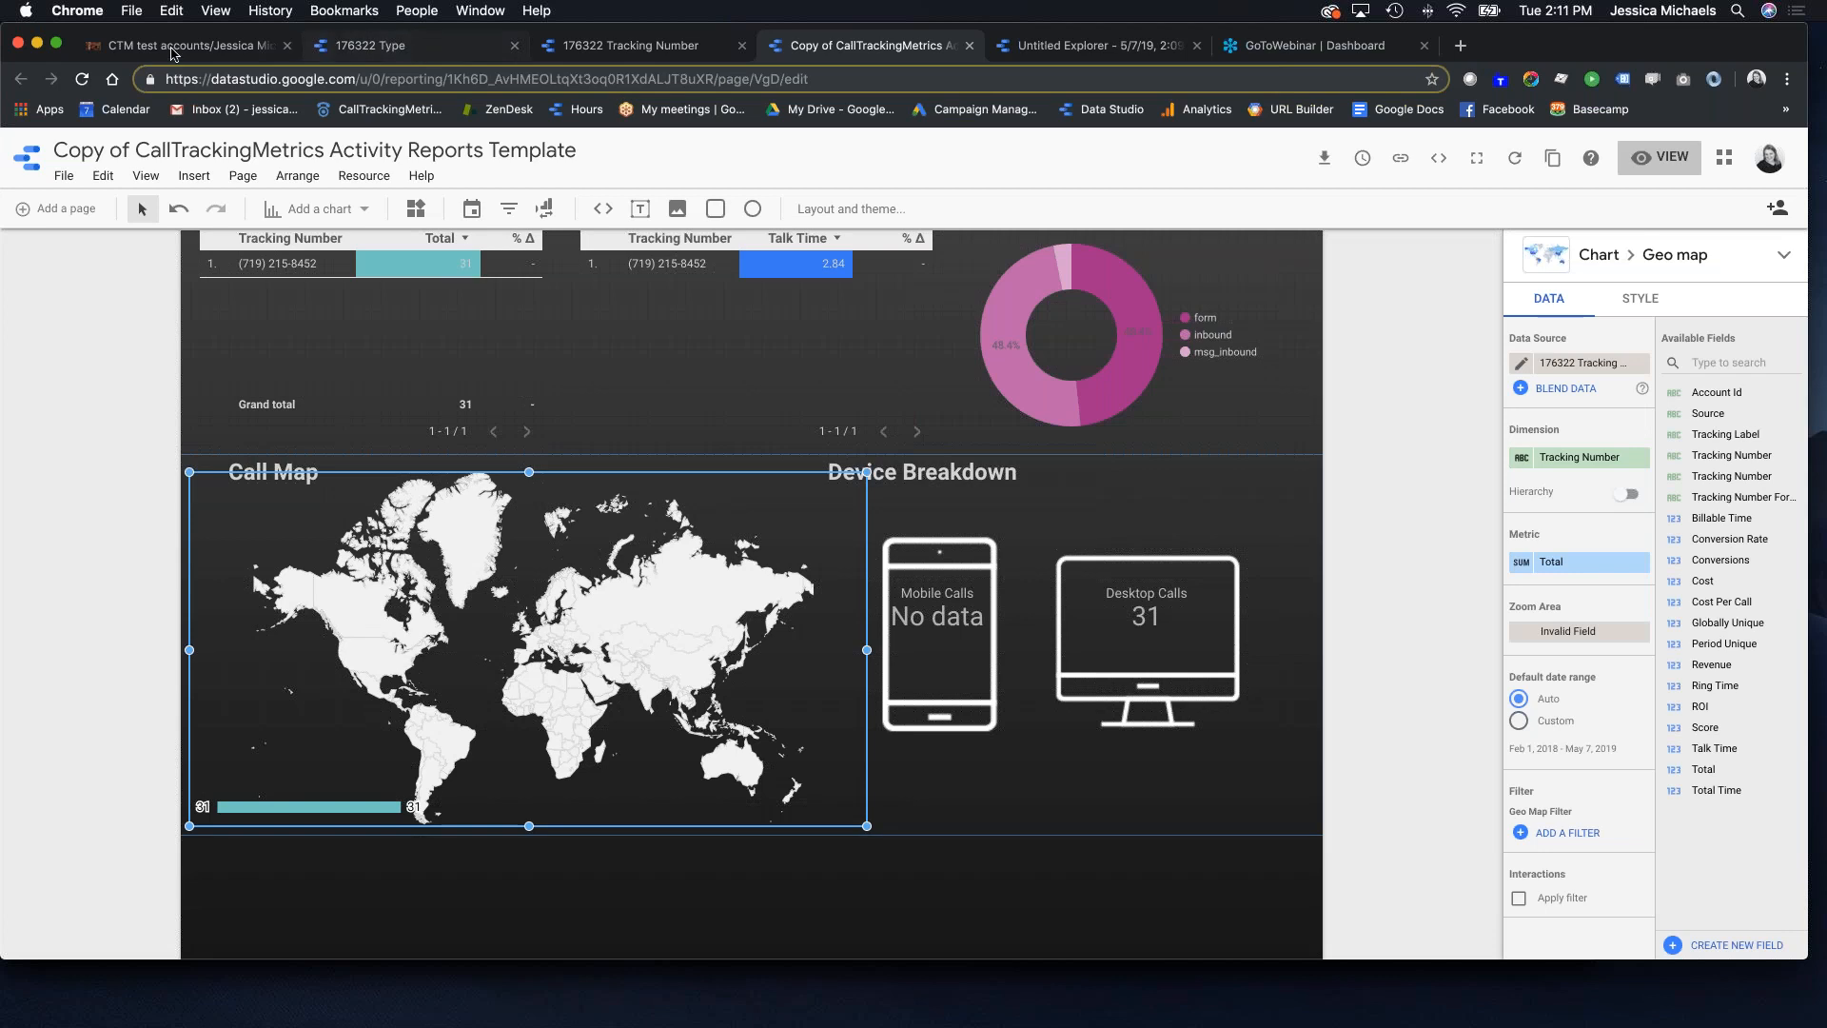
{"action": "left_click", "coordinate": [170, 48]}
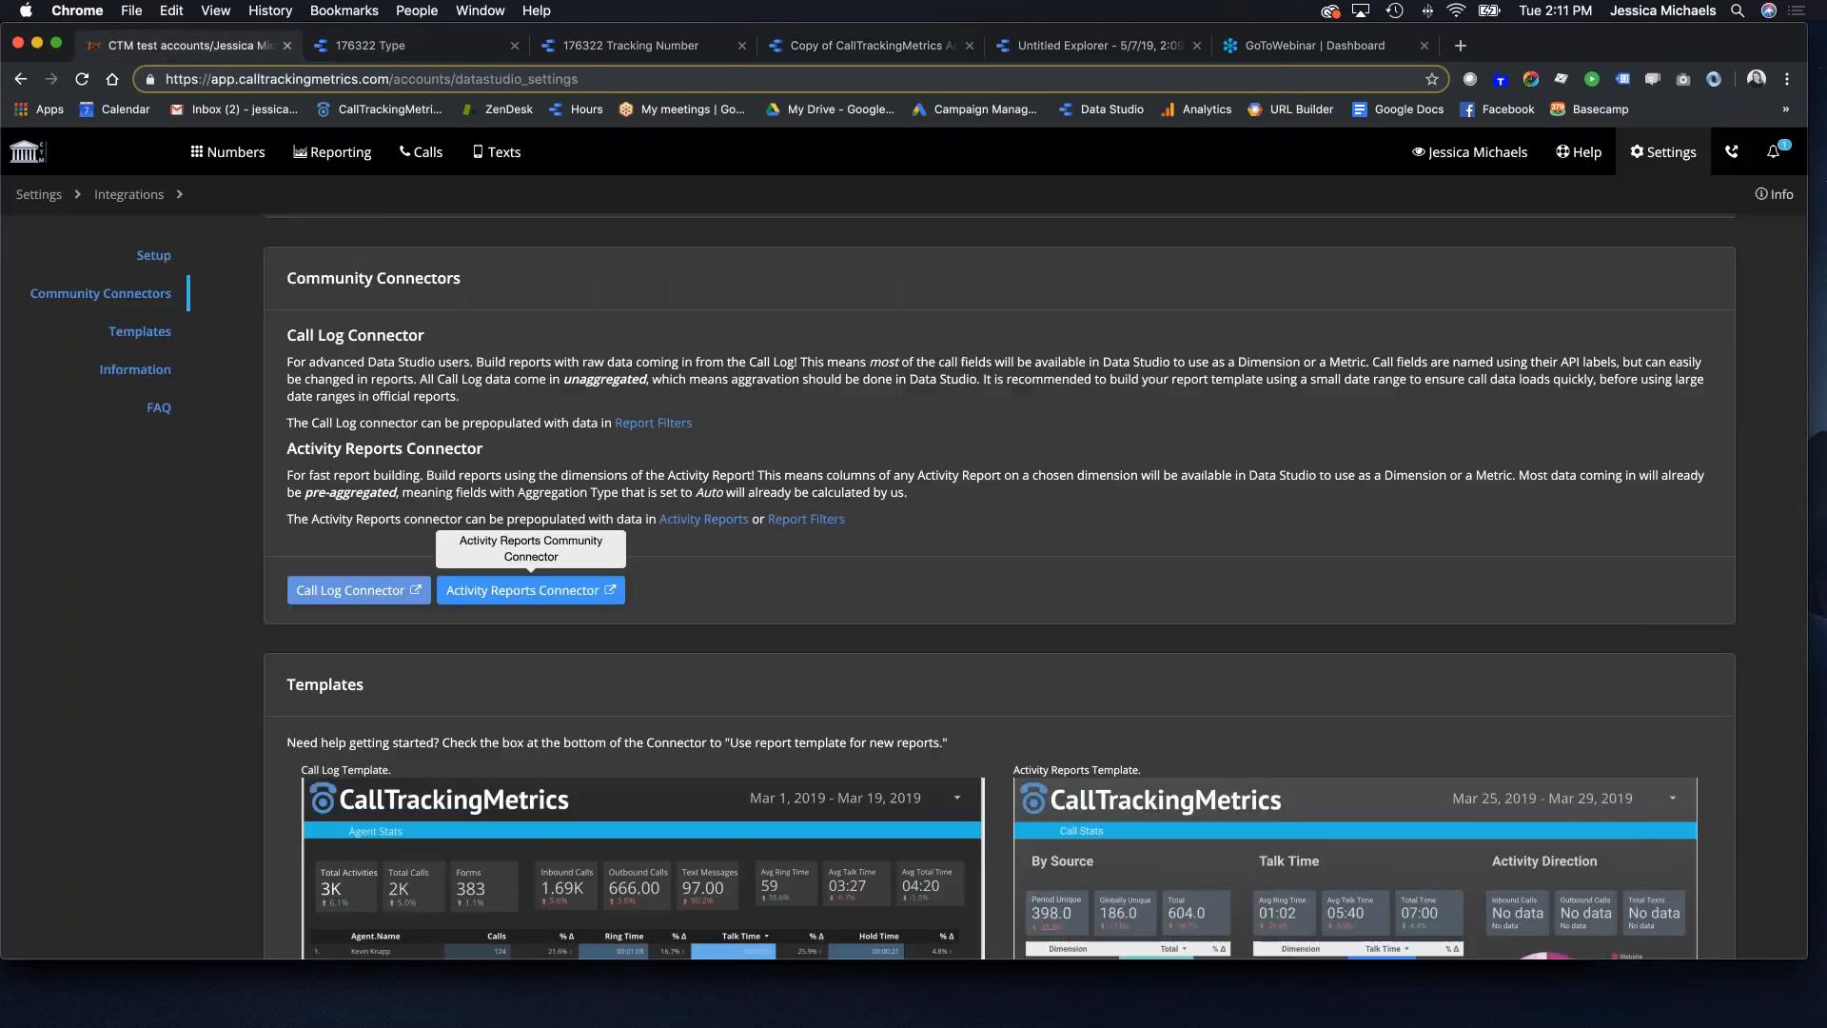
{"action": "left_click", "coordinate": [557, 600]}
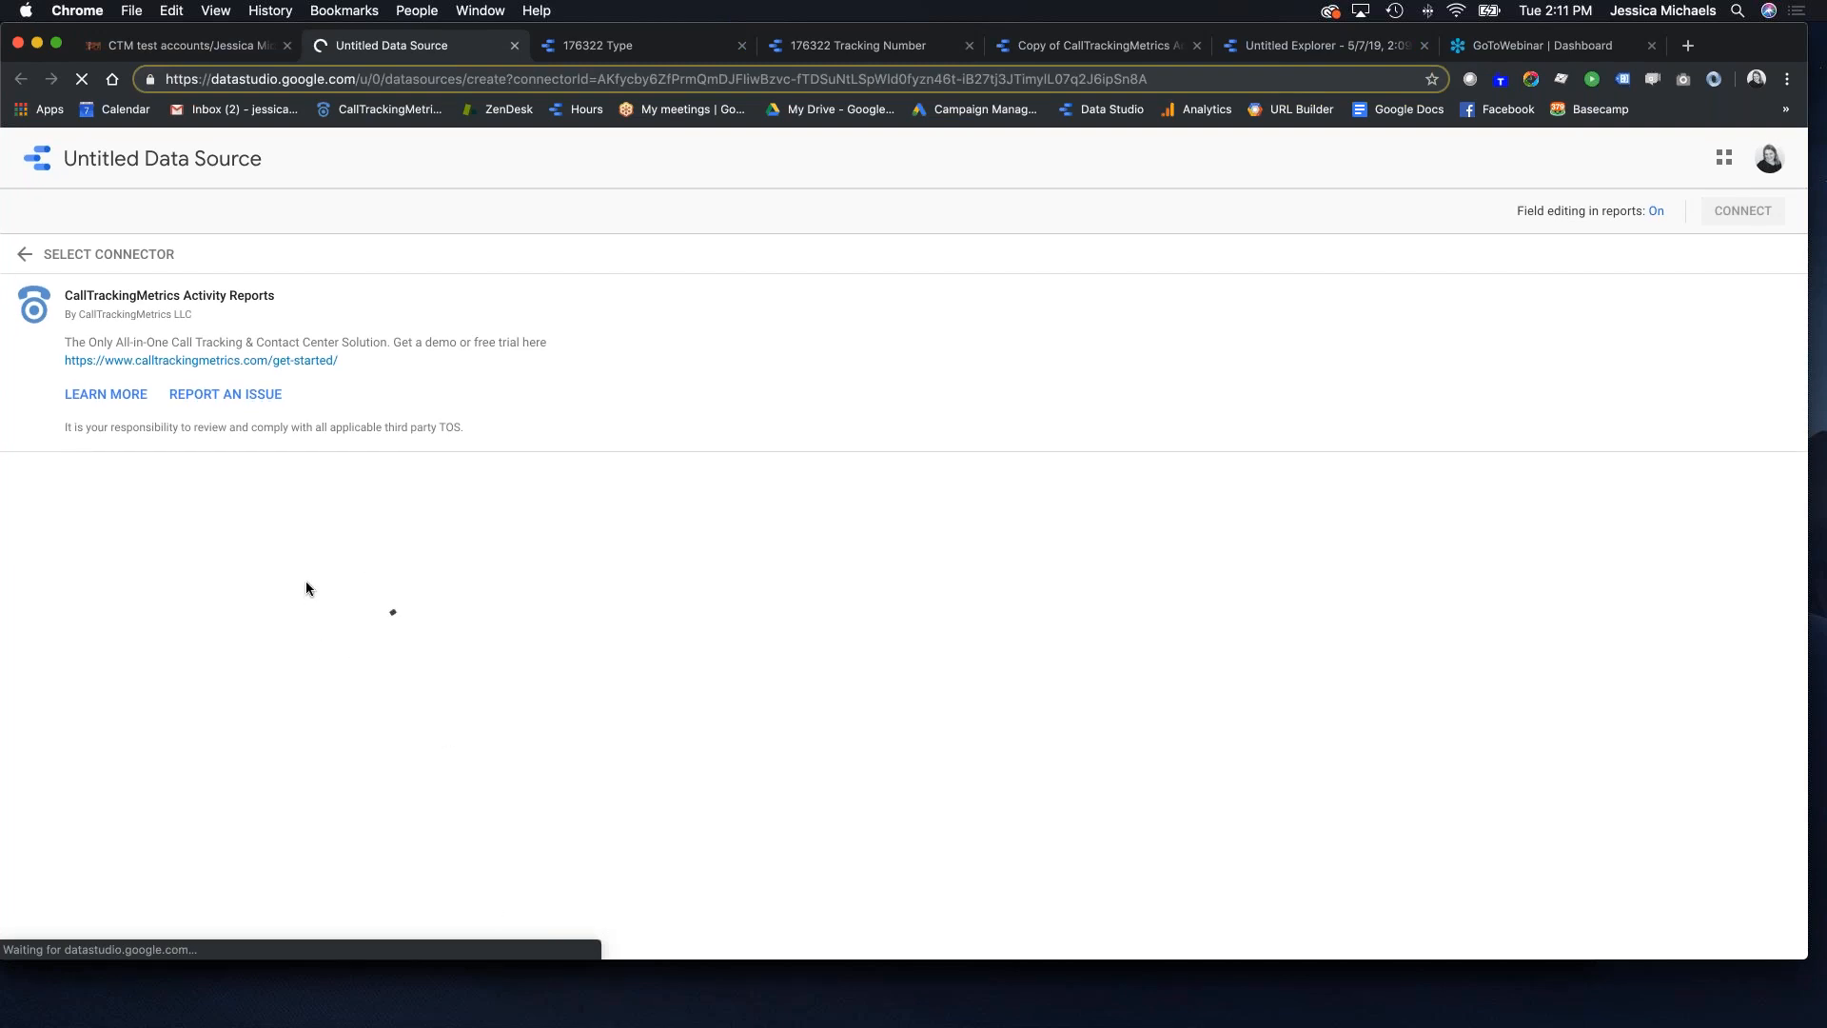
Step: Paste the account ID into the Account ID field and dismiss the connection error
{"action": "left_click", "coordinate": [172, 602]}
{"action": "type", "text": "176322"}
{"action": "scroll", "coordinate": [237, 605], "scroll_direction": "down", "scroll_amount": 5}
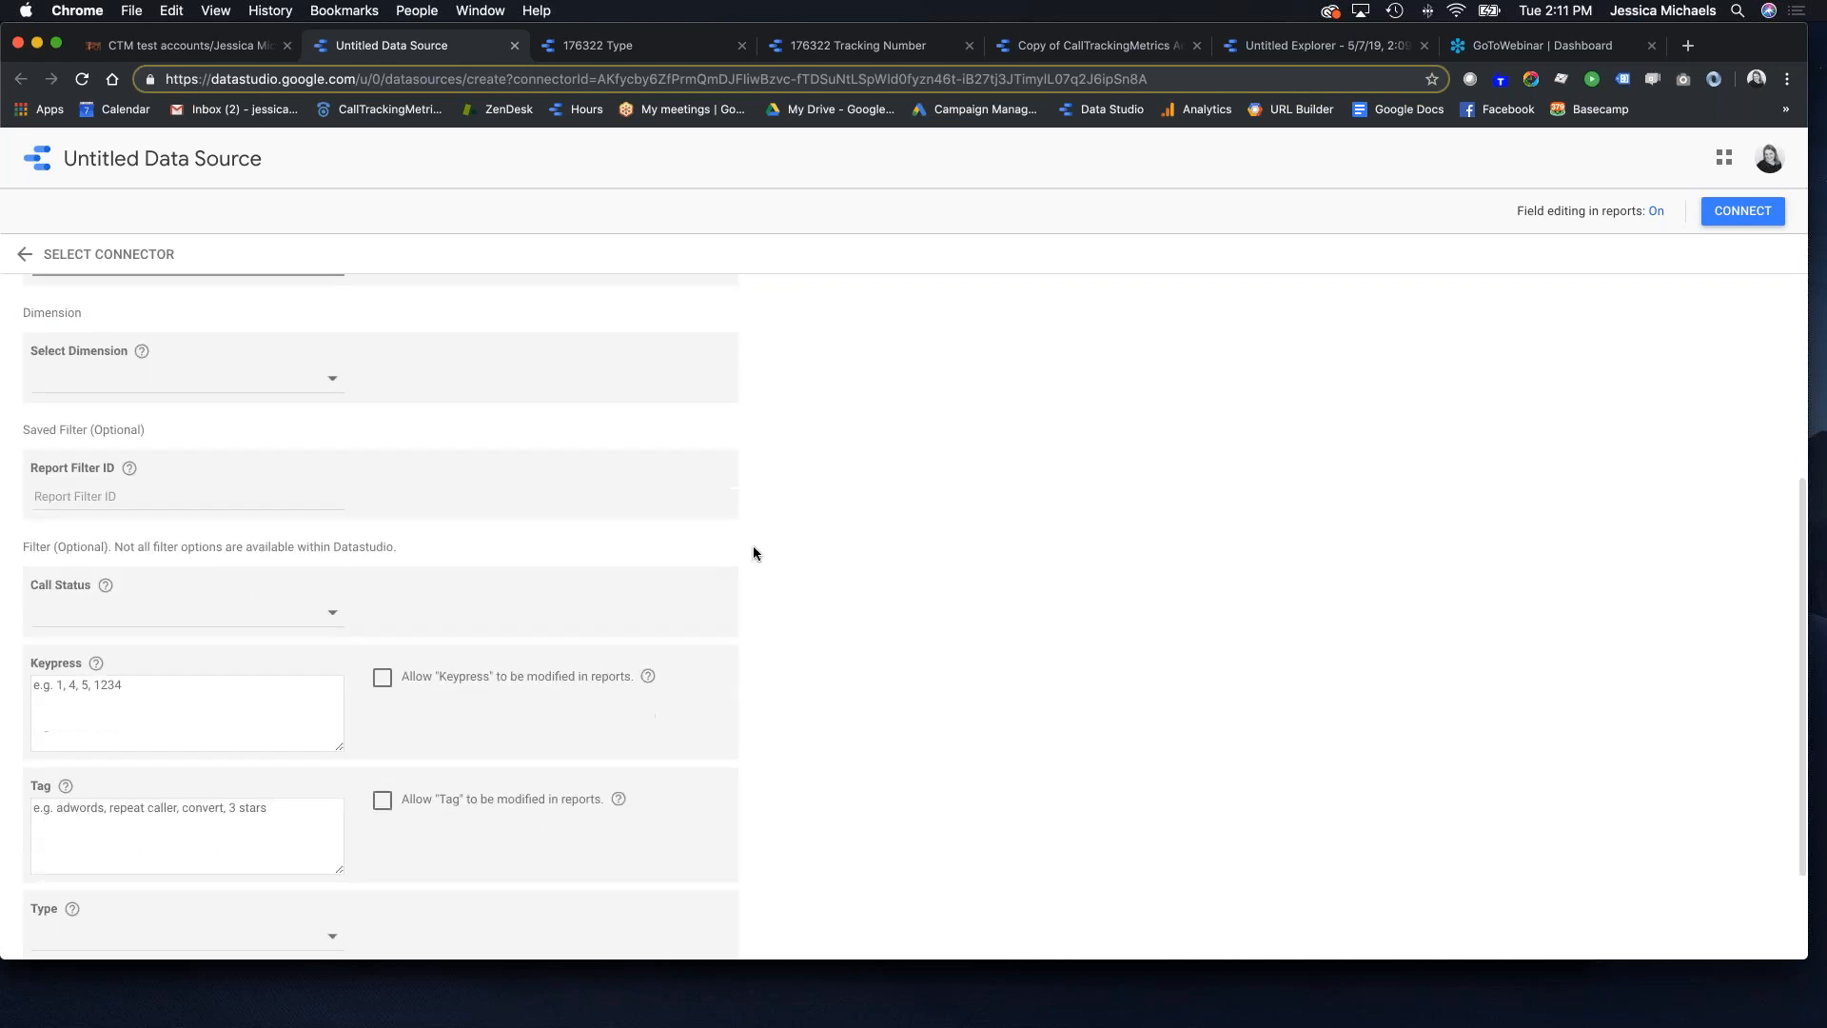
{"action": "scroll", "coordinate": [742, 555], "scroll_direction": "up", "scroll_amount": 4}
{"action": "left_click", "coordinate": [1739, 213]}
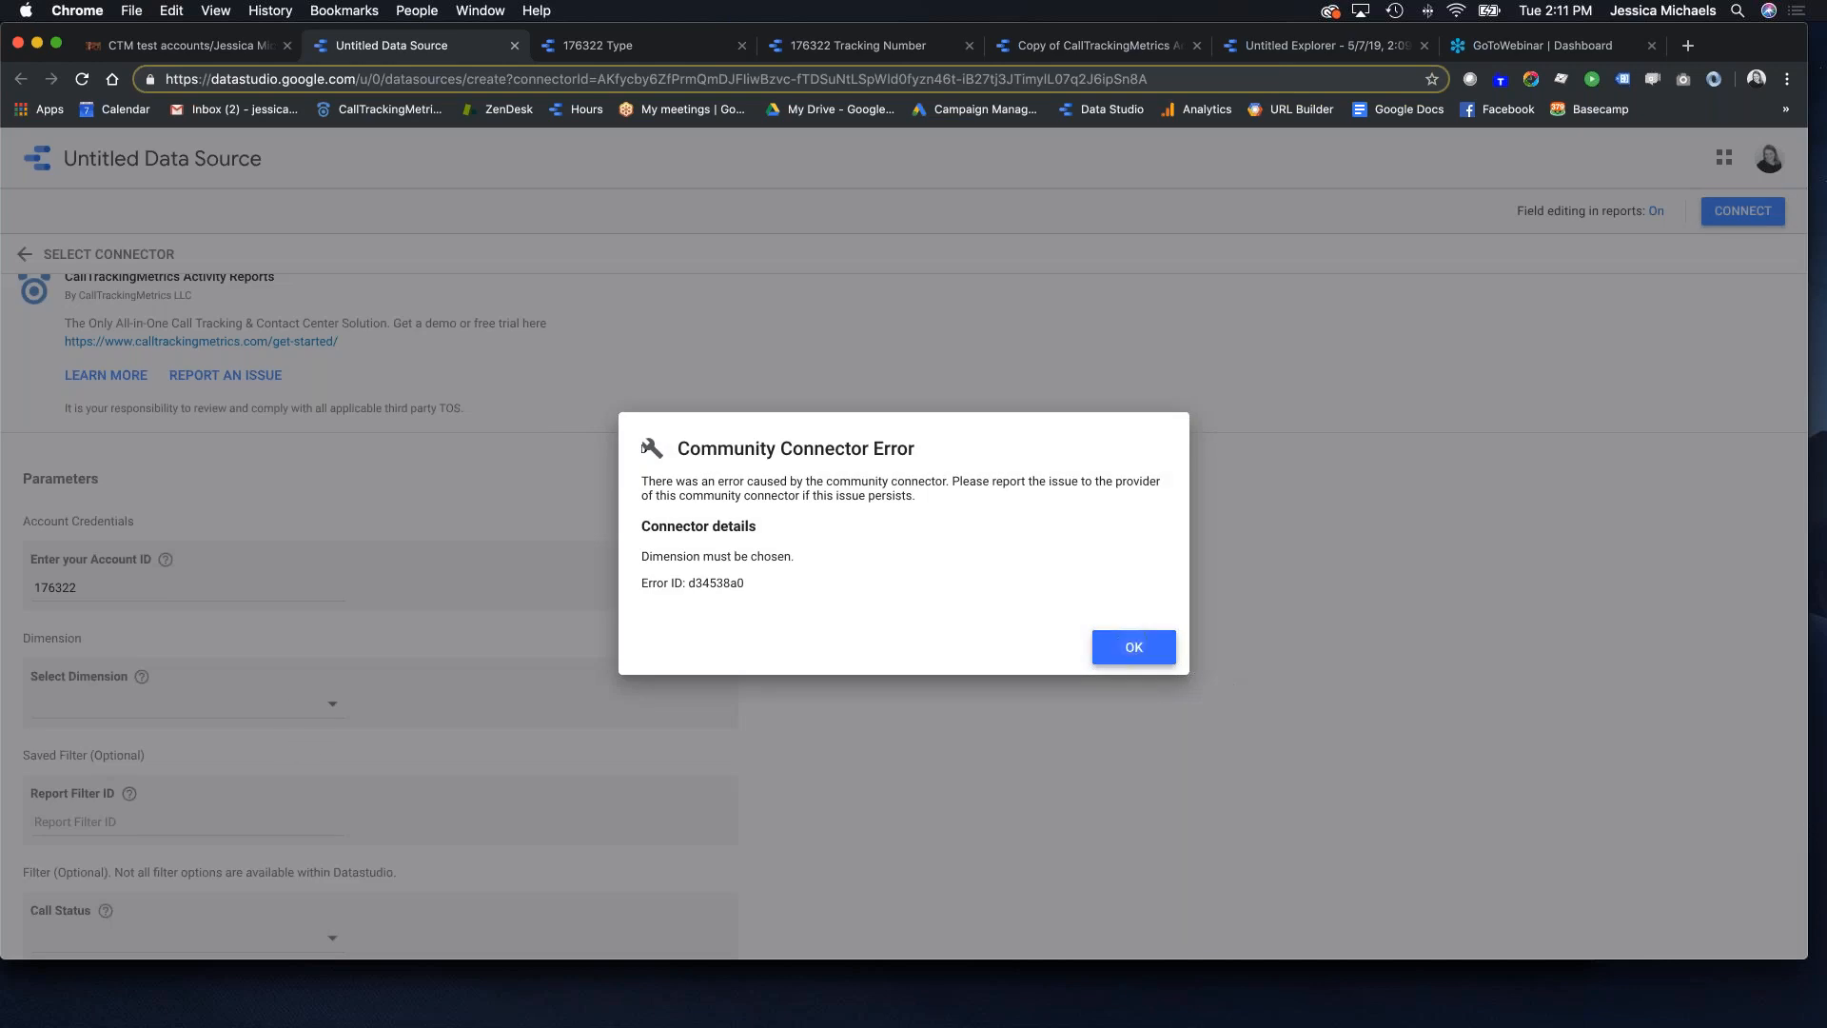
{"action": "left_click", "coordinate": [1133, 647]}
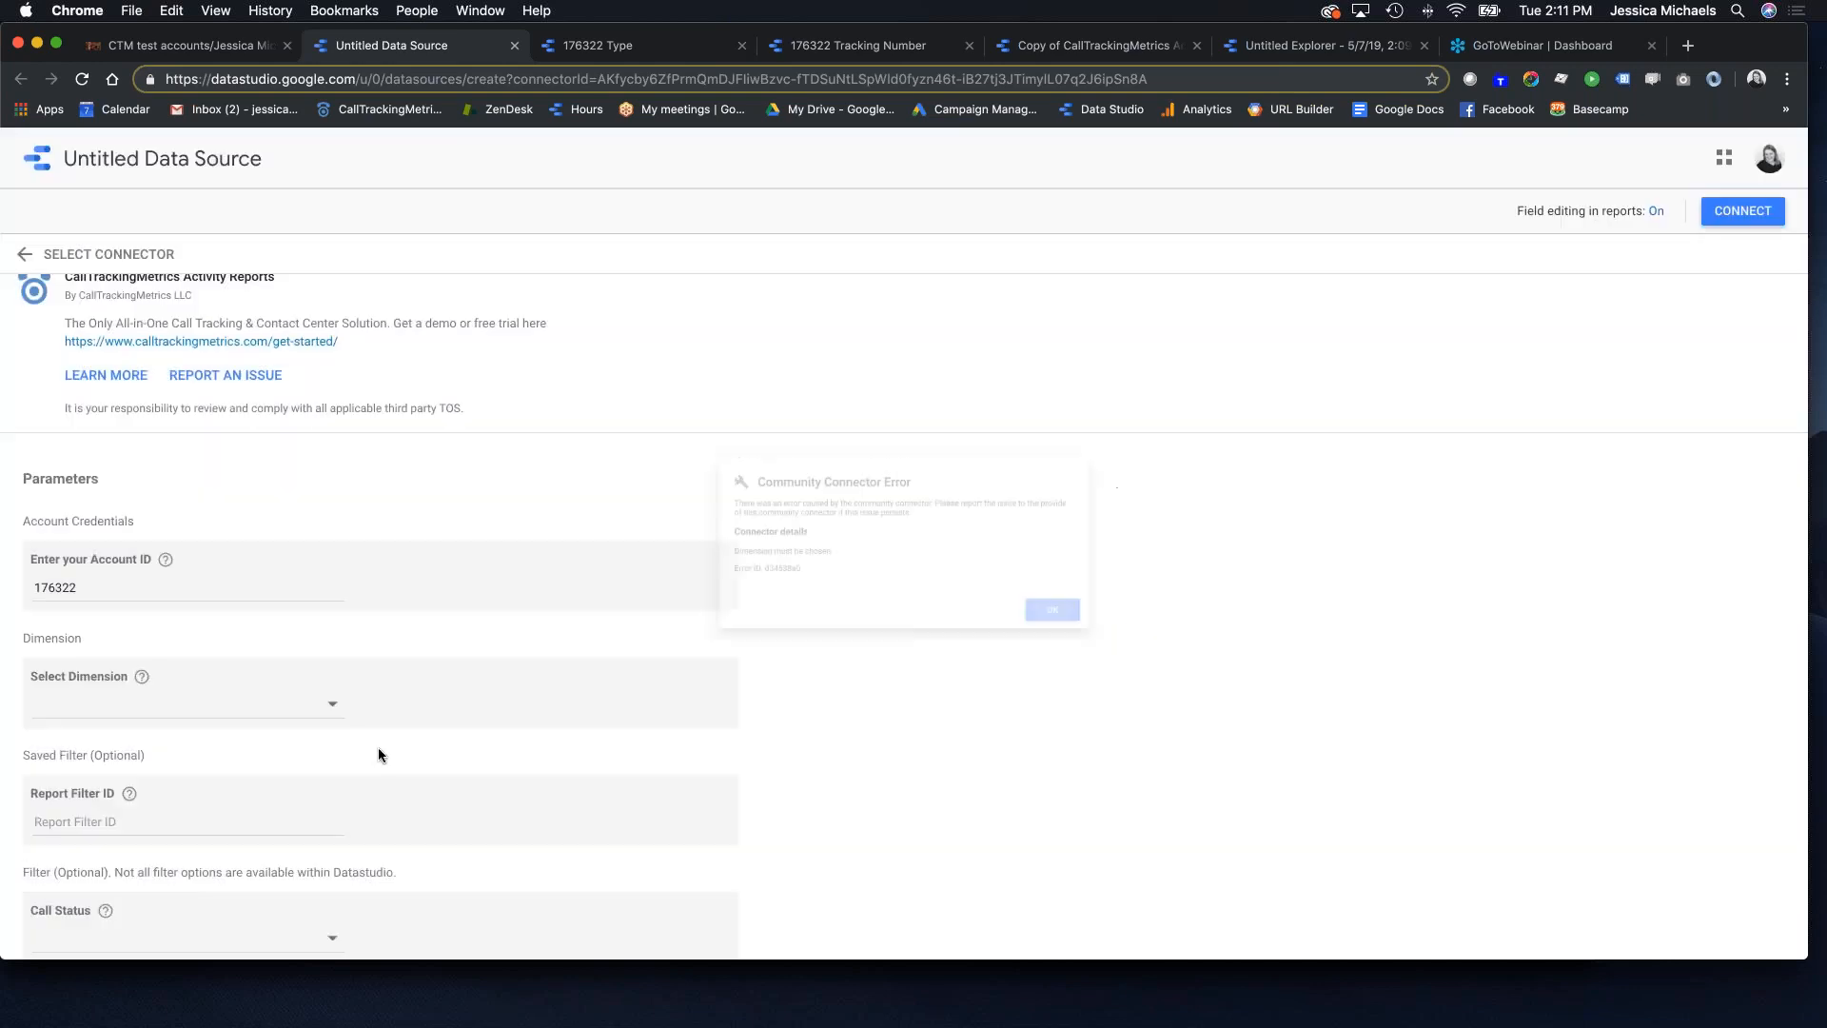
Step: Choose State as the dimension and connect the data source
{"action": "left_click", "coordinate": [228, 706]}
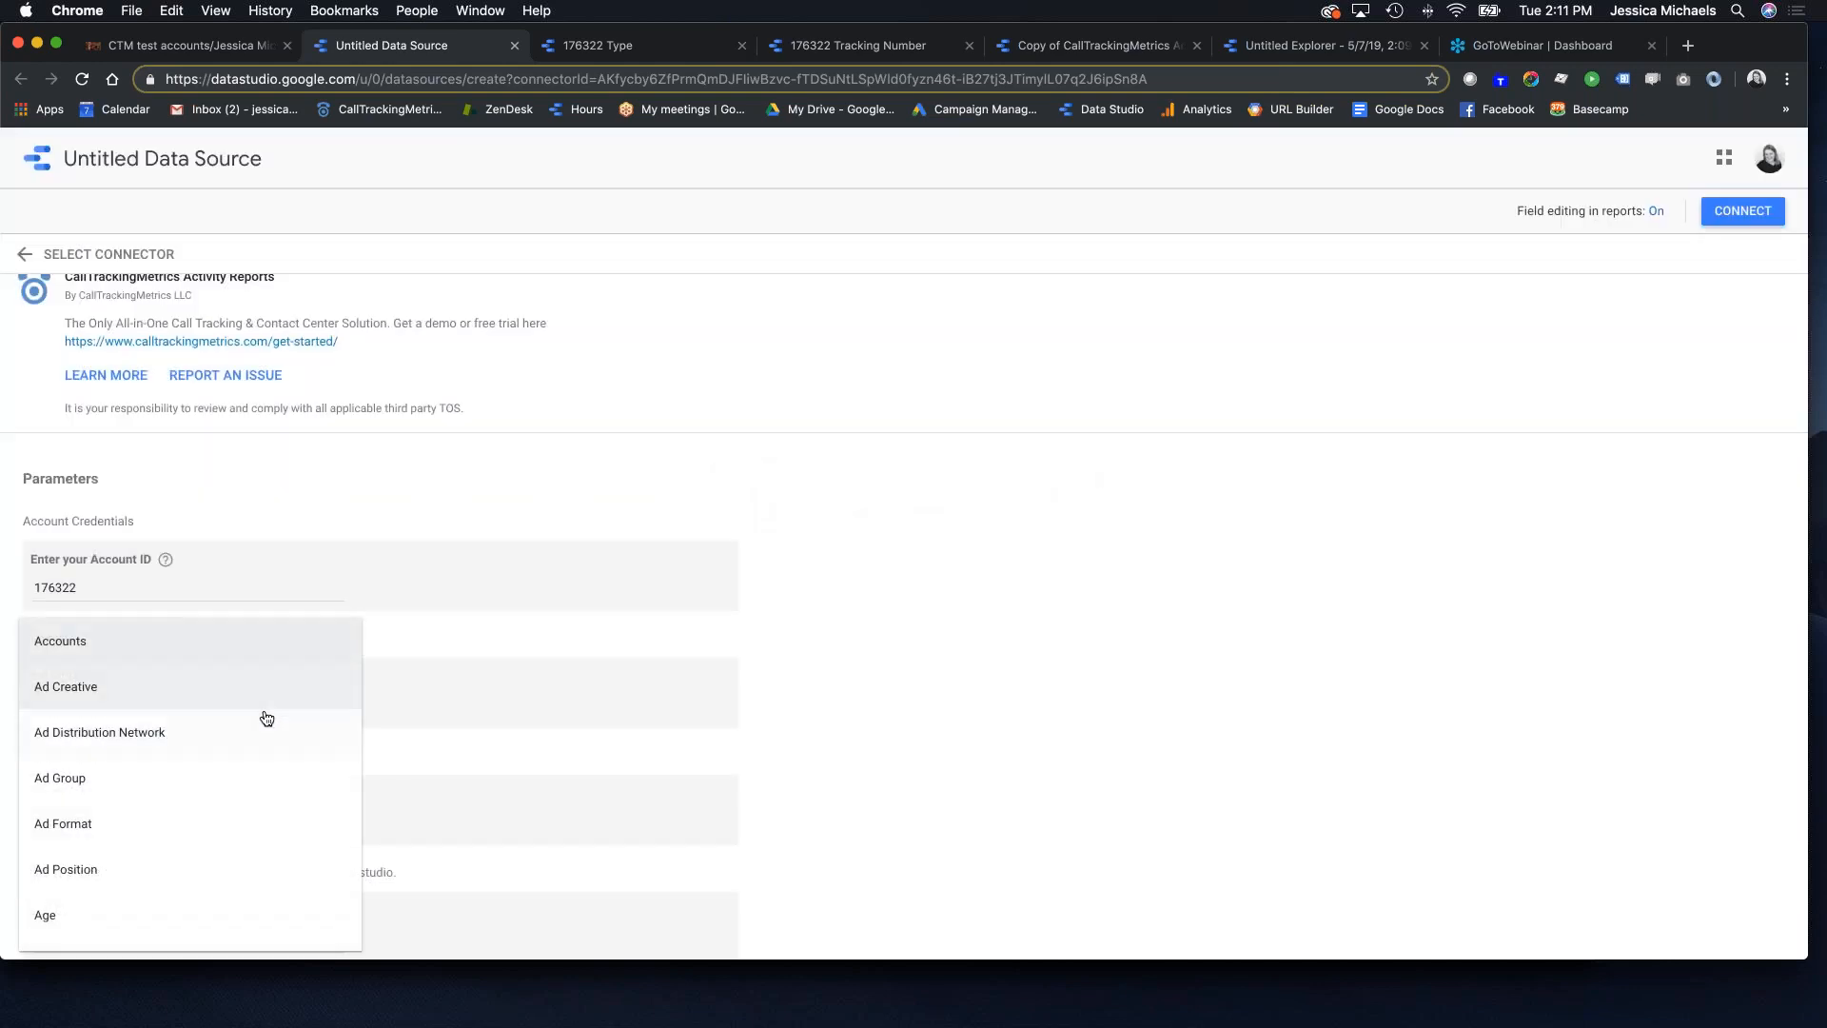
{"action": "scroll", "coordinate": [204, 705], "scroll_direction": "down", "scroll_amount": 5}
{"action": "scroll", "coordinate": [188, 746], "scroll_direction": "down", "scroll_amount": 10}
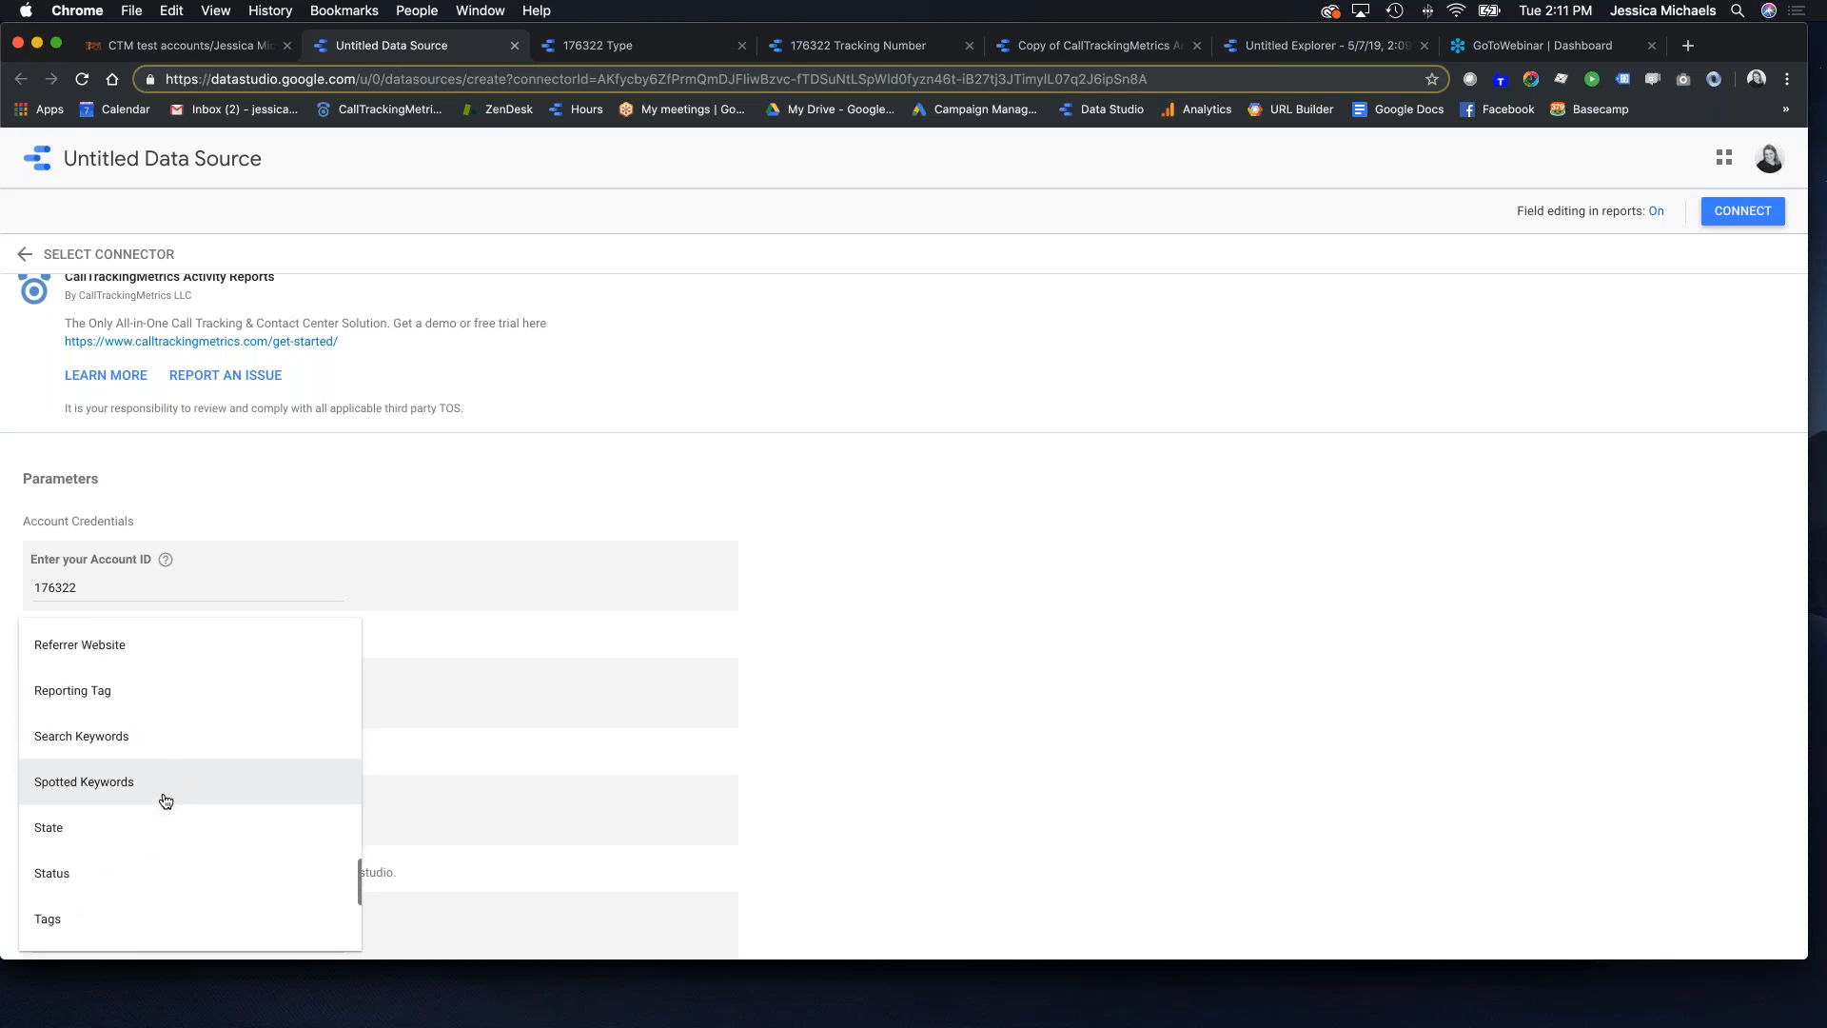
{"action": "left_click", "coordinate": [146, 829]}
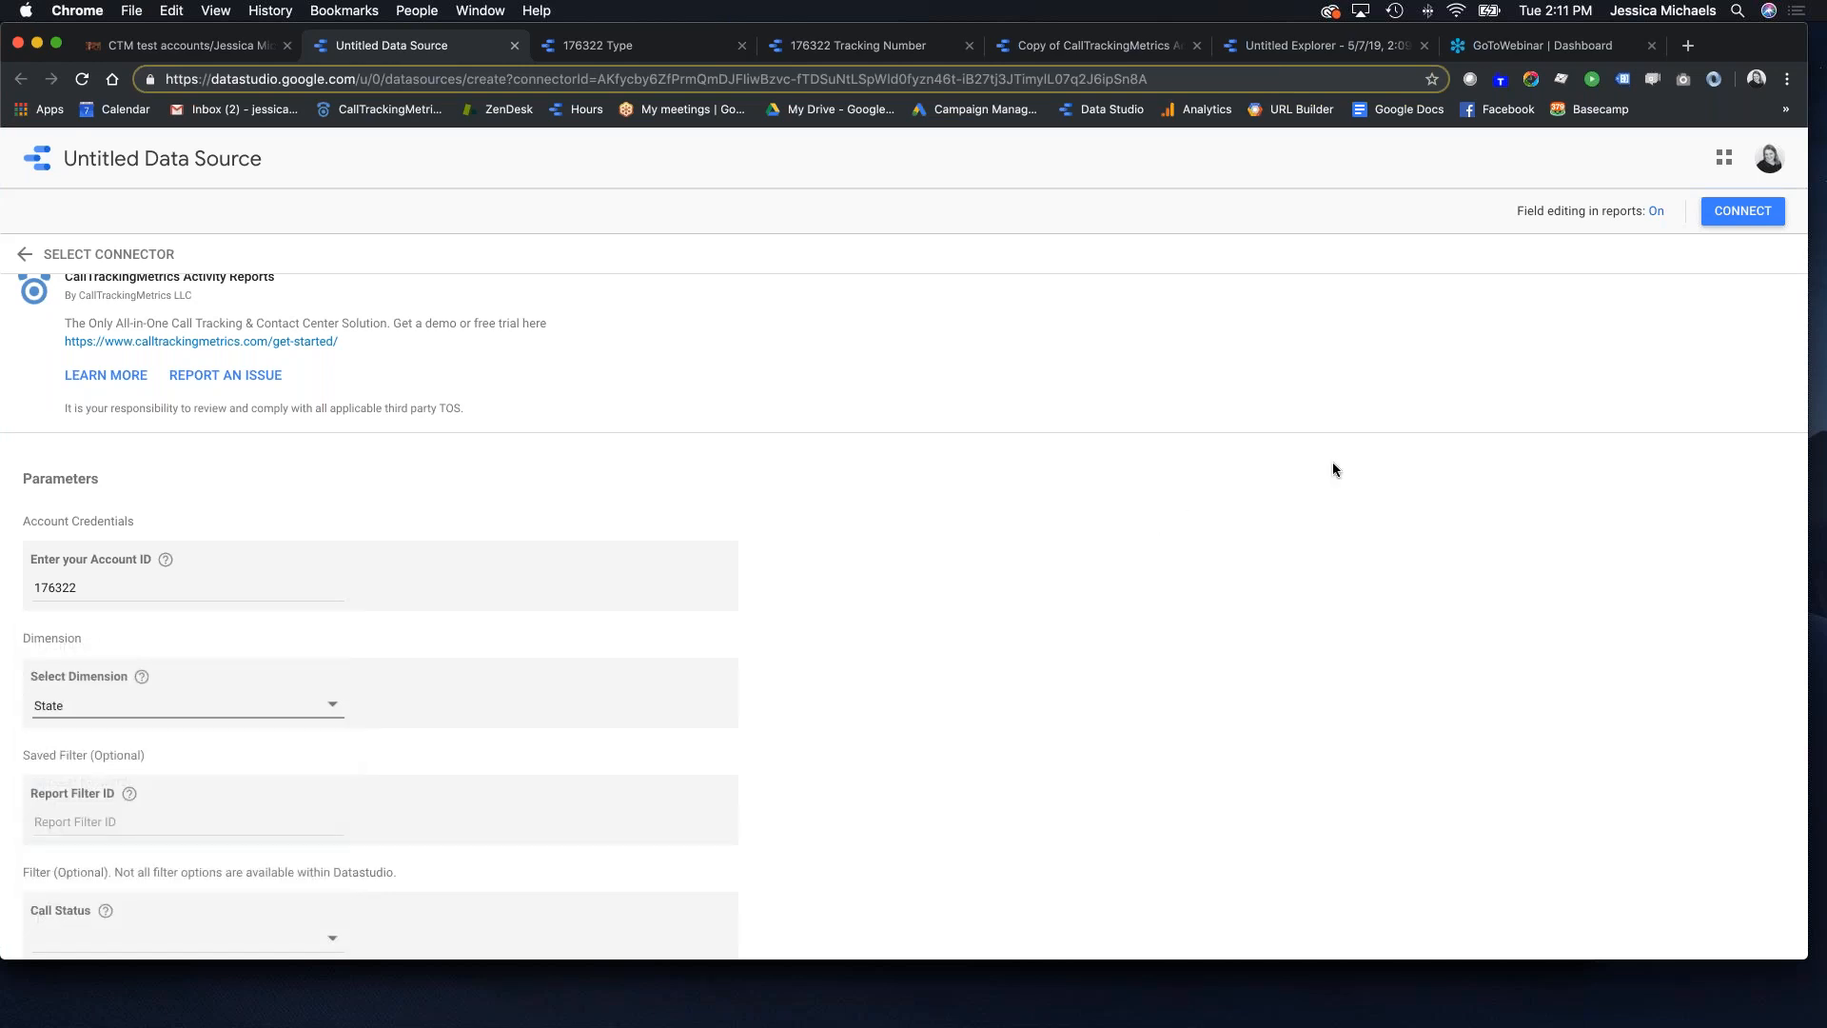
{"action": "left_click", "coordinate": [1765, 215]}
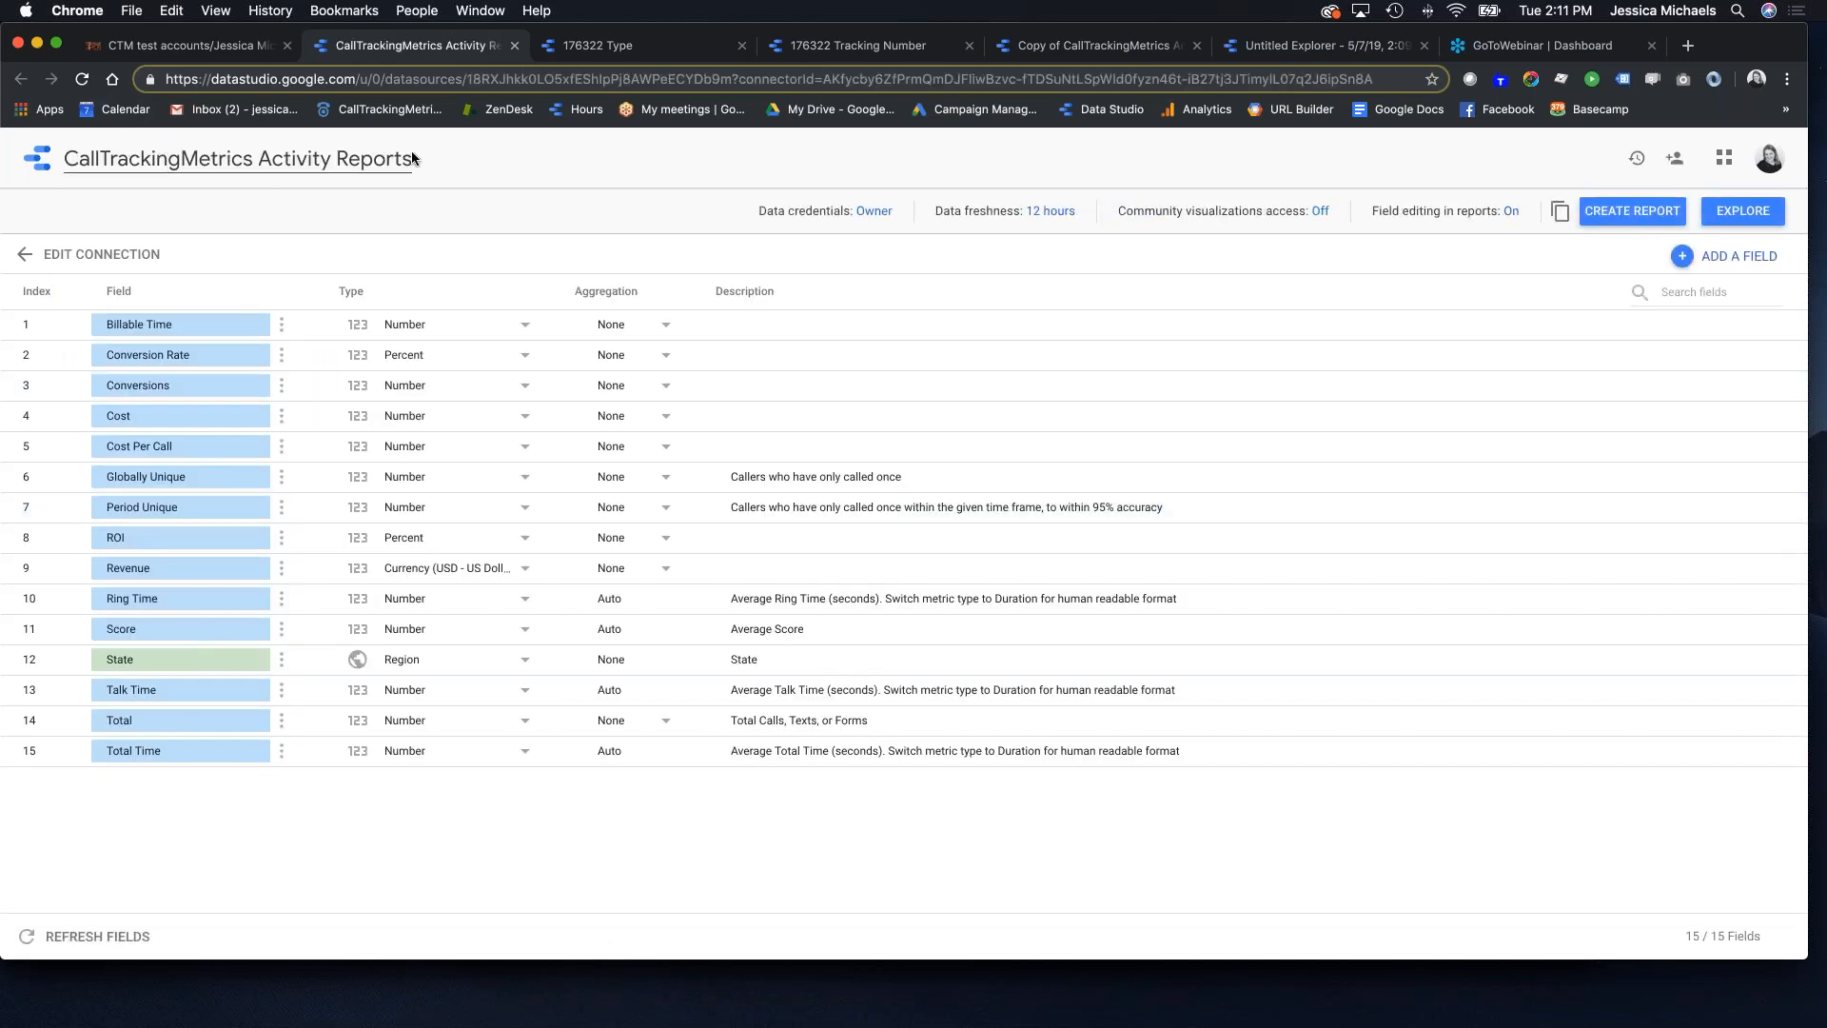
Step: Rename the data source to the account ID plus 'State' and open it in Explorer
{"action": "left_click_drag", "start_coordinate": [413, 156], "coordinate": [61, 158]}
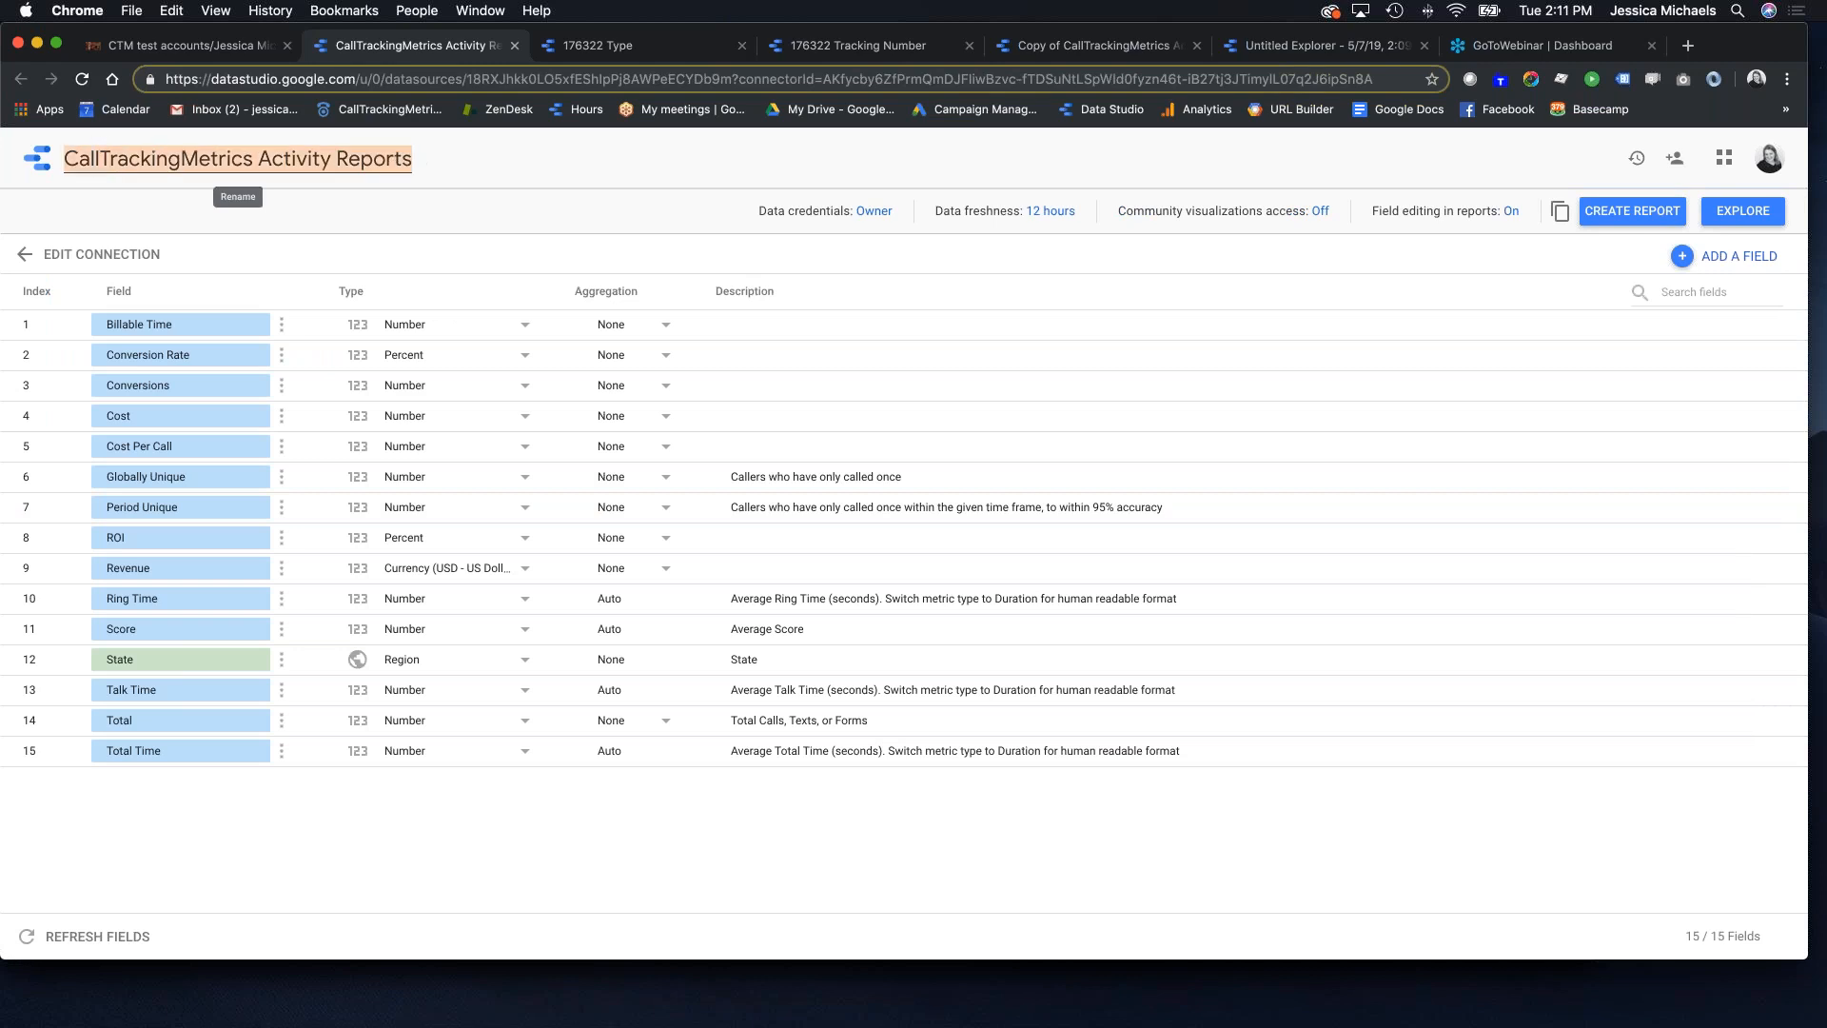
{"action": "type", "text": "176322"}
{"action": "key", "text": "Return"}
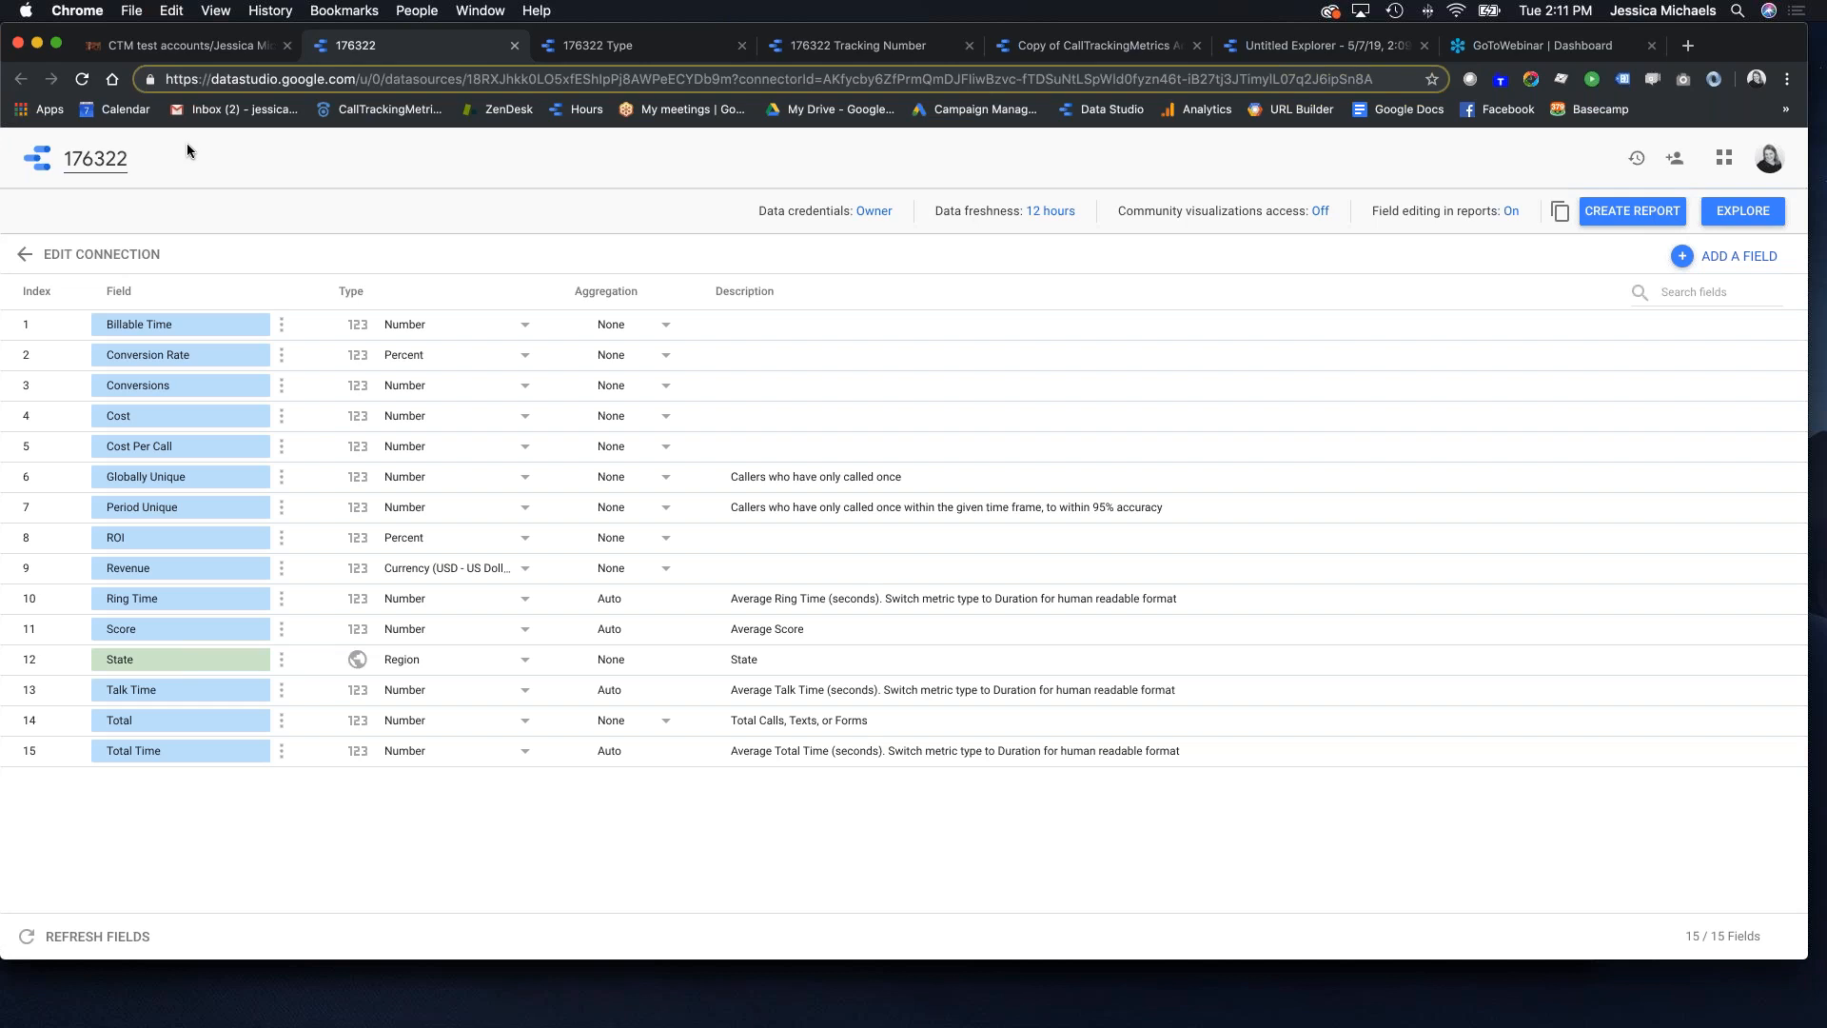
{"action": "type", "text": "State"}
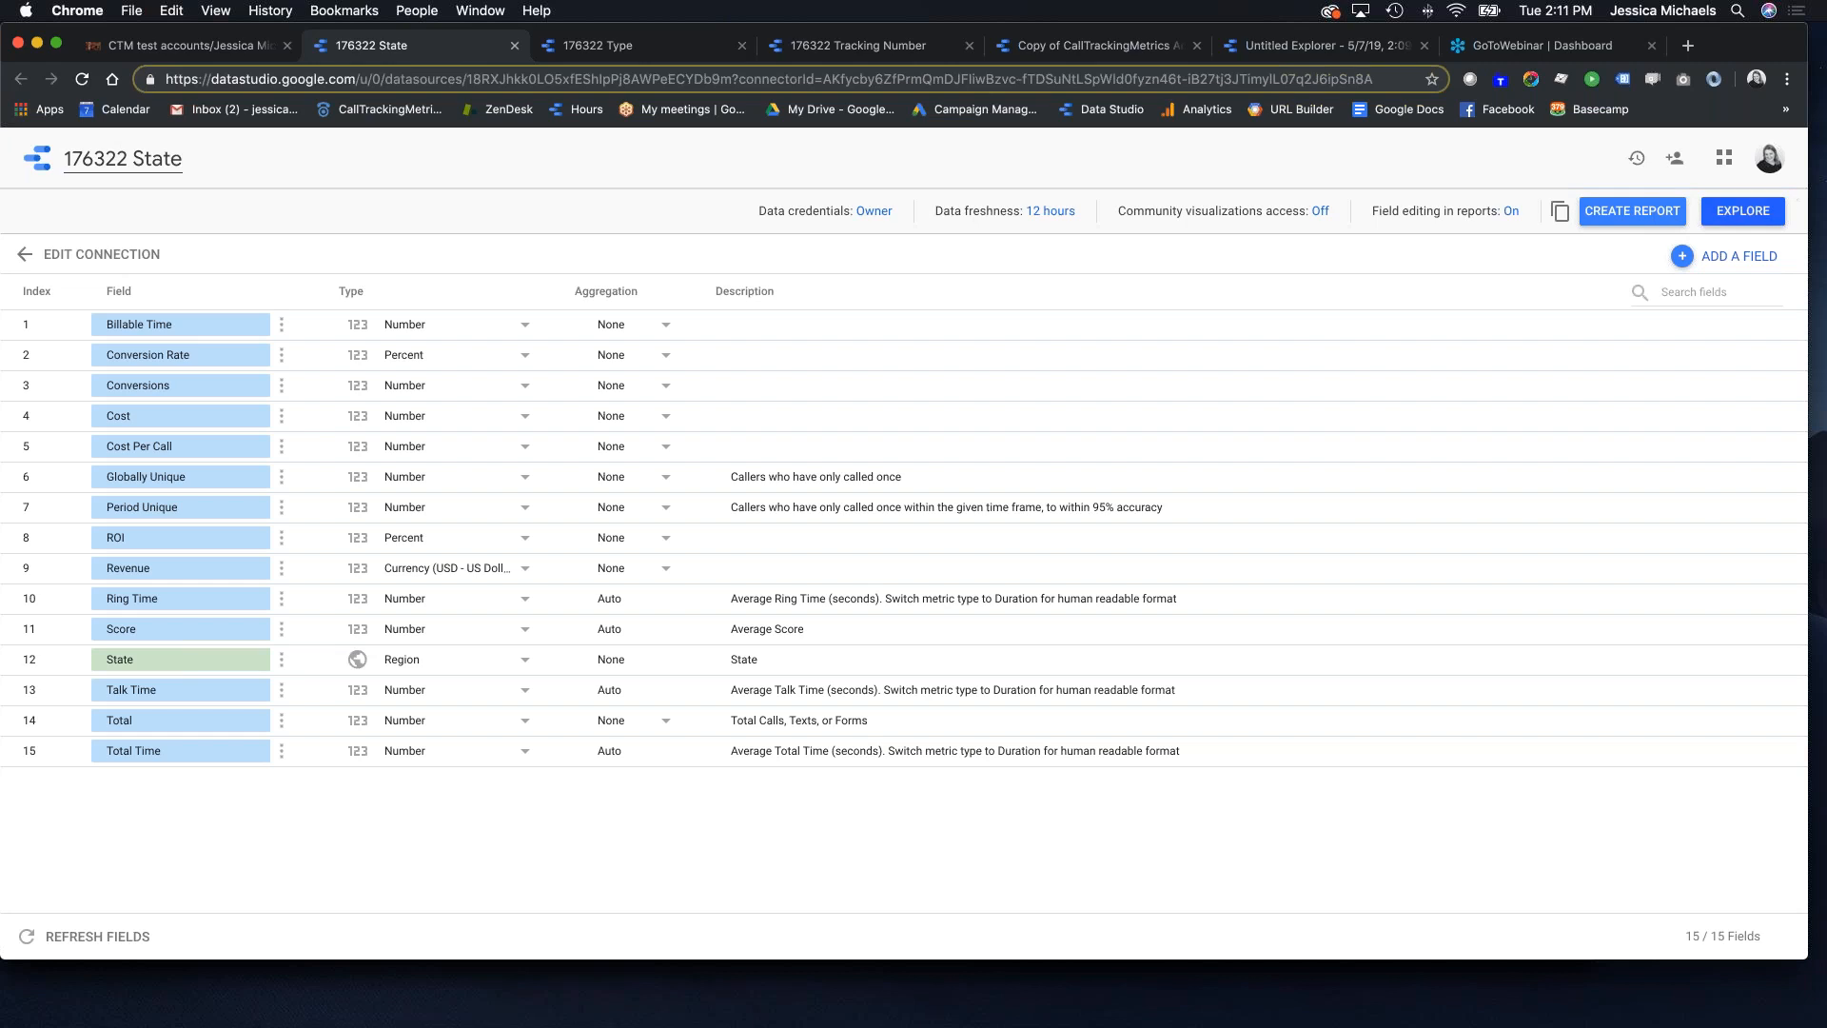
{"action": "left_click", "coordinate": [1737, 213]}
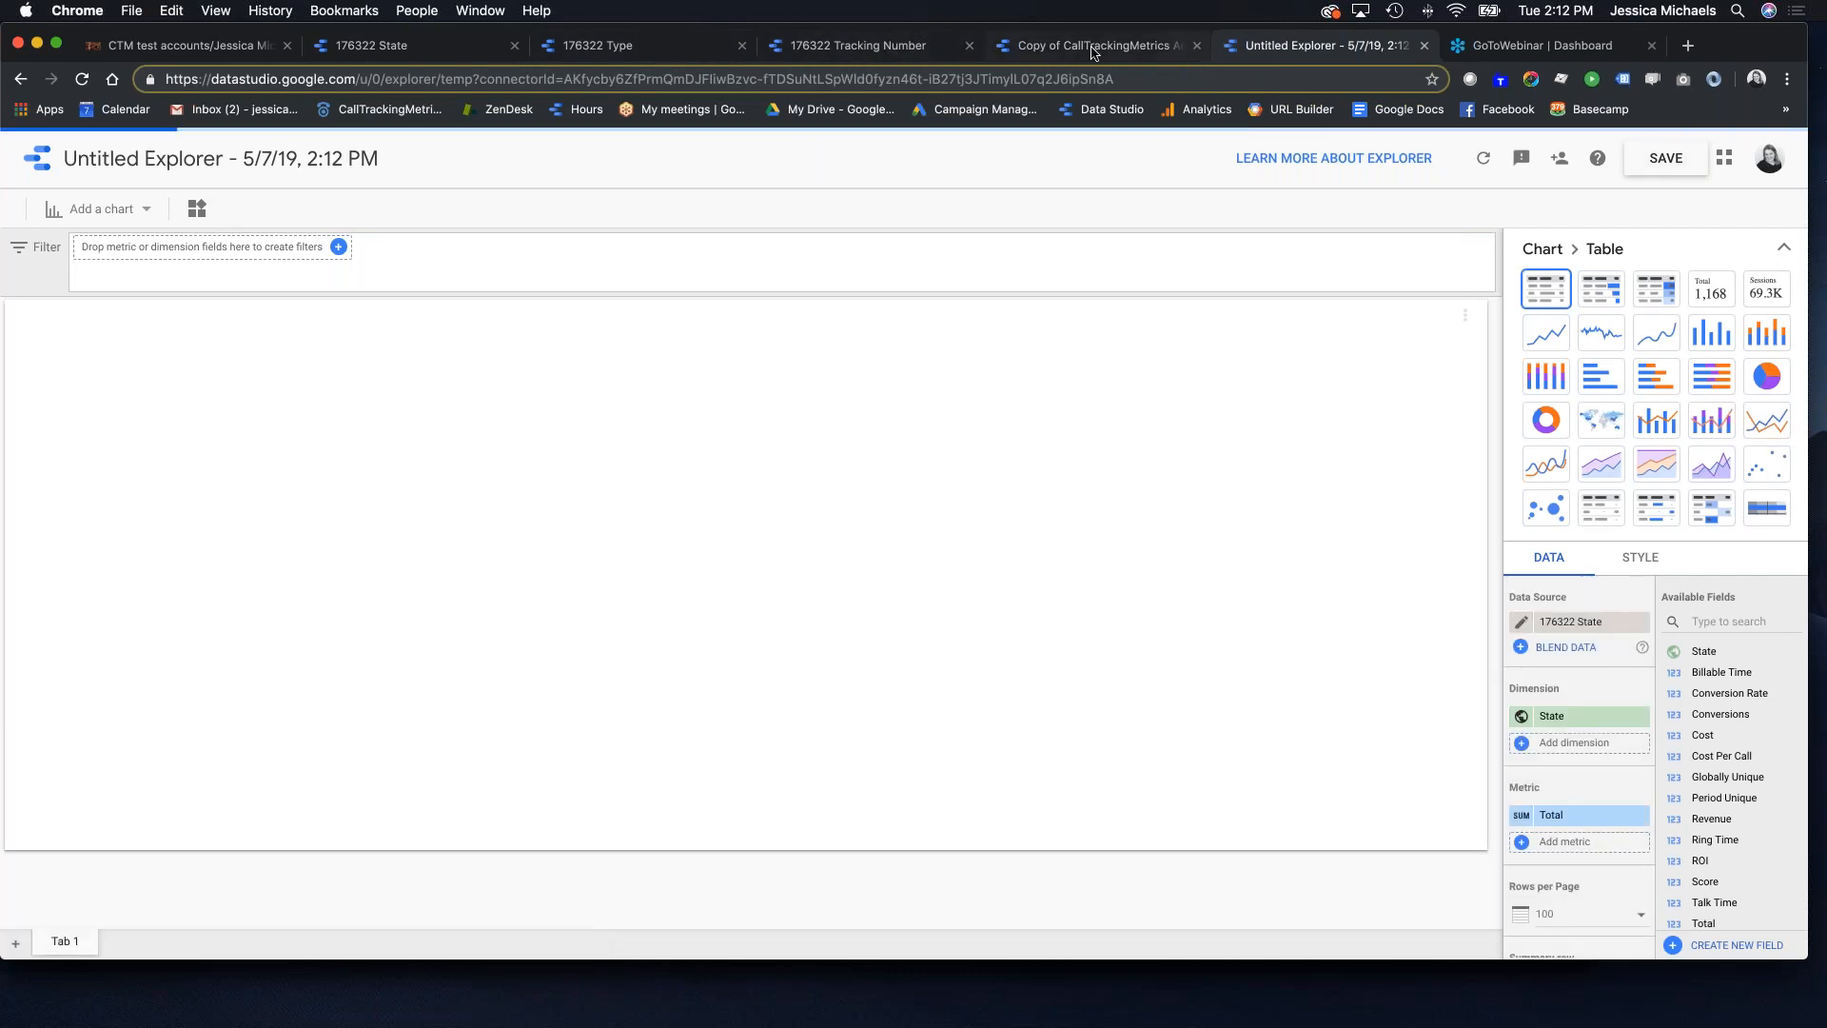
Step: Reload the report and switch the Call Map to the State data source, adding it to the report
{"action": "left_click", "coordinate": [1067, 53]}
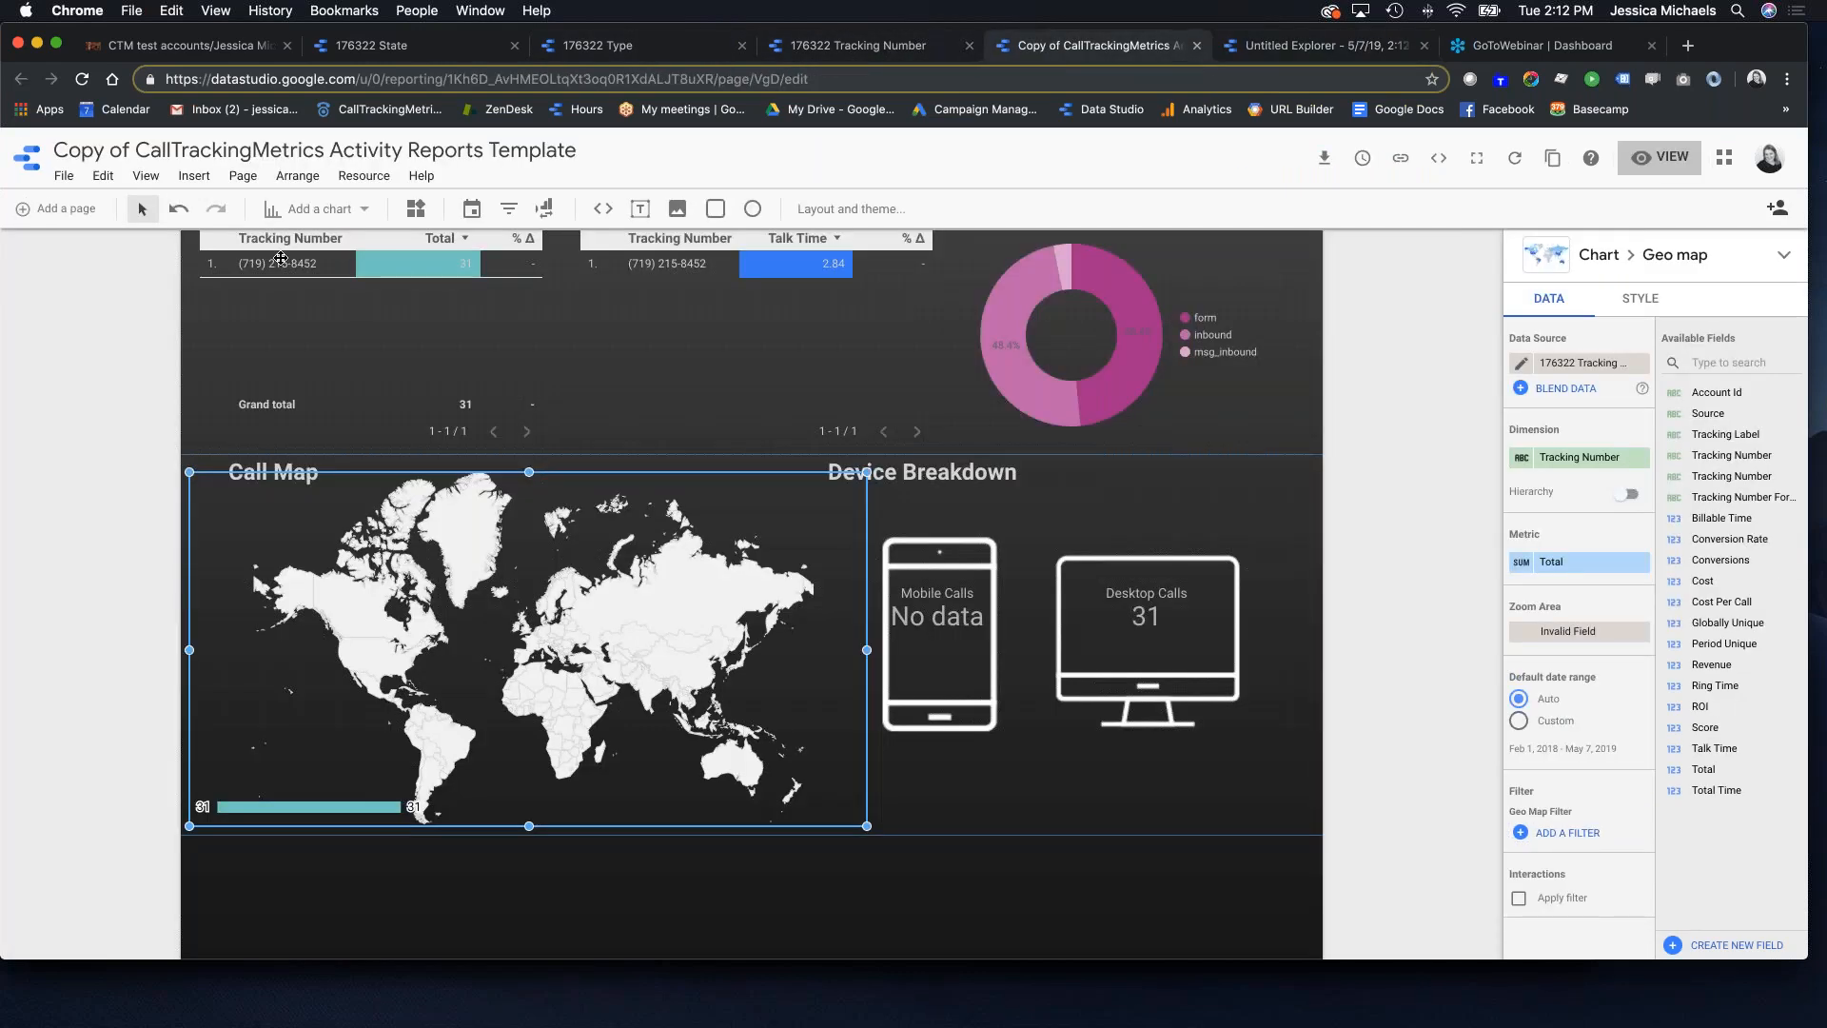
{"action": "left_click", "coordinate": [83, 79]}
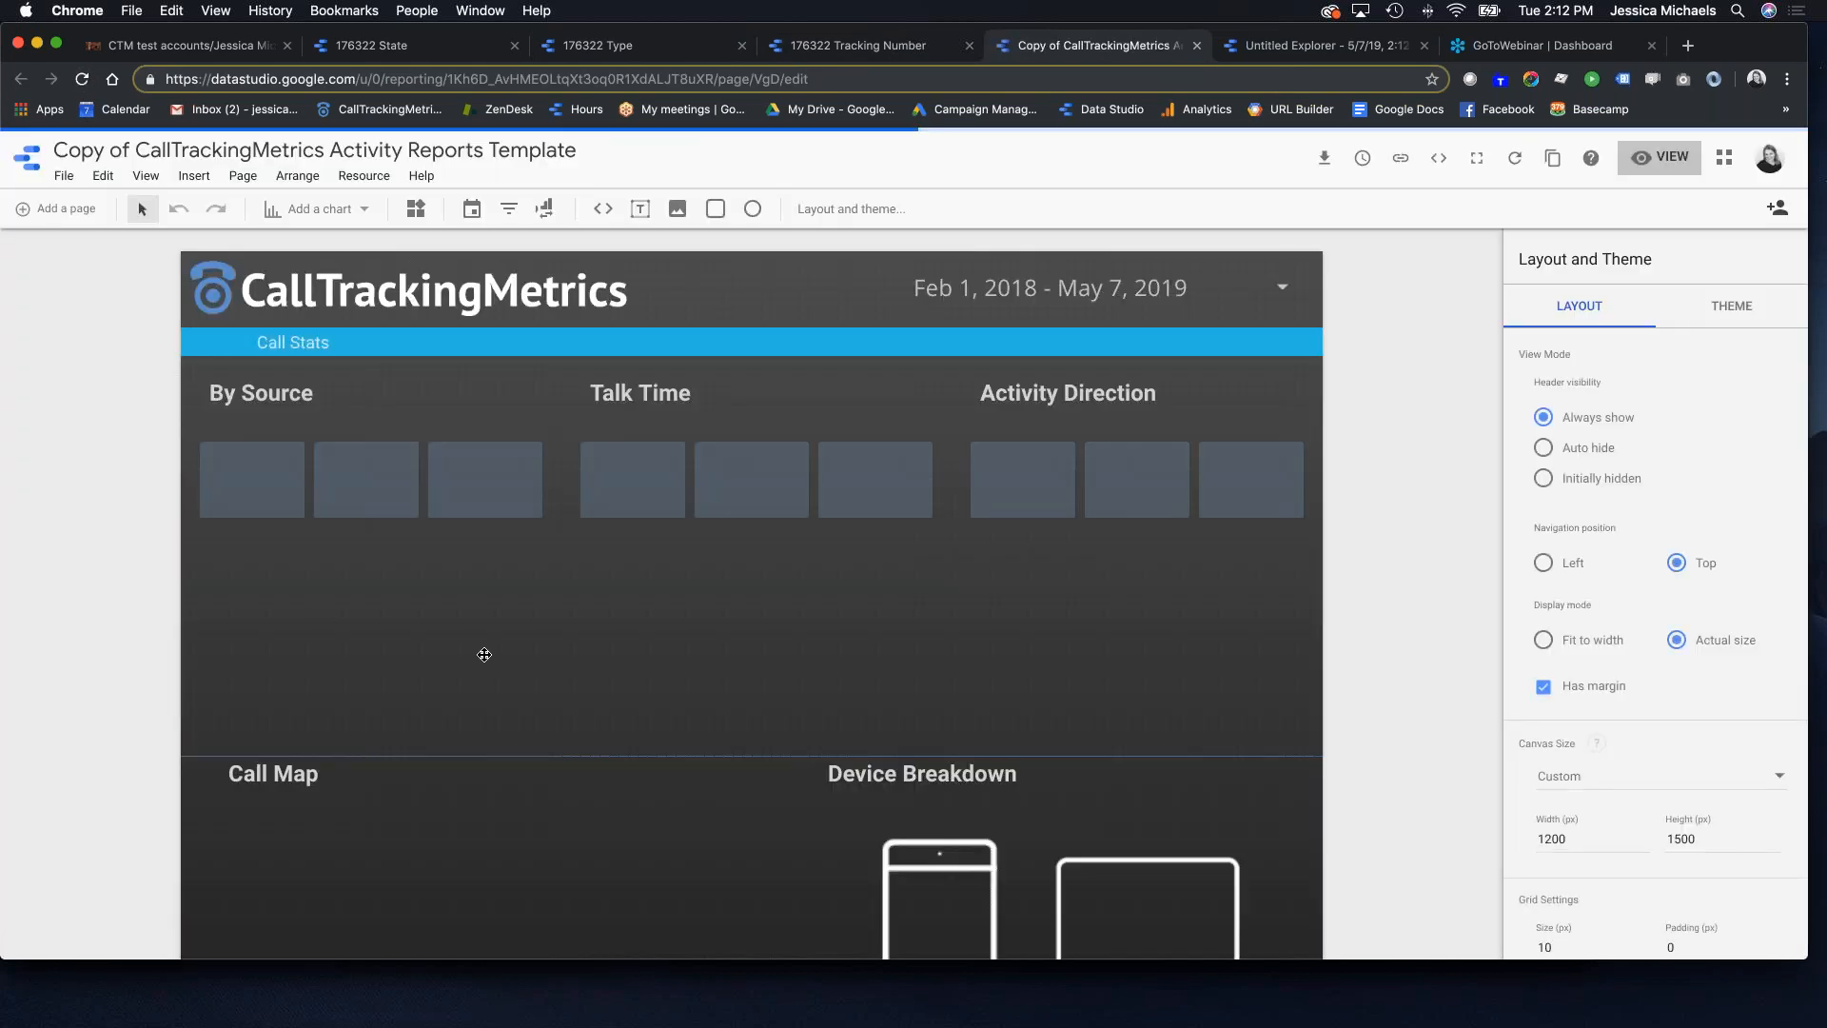
{"action": "scroll", "coordinate": [482, 657], "scroll_direction": "down", "scroll_amount": 3}
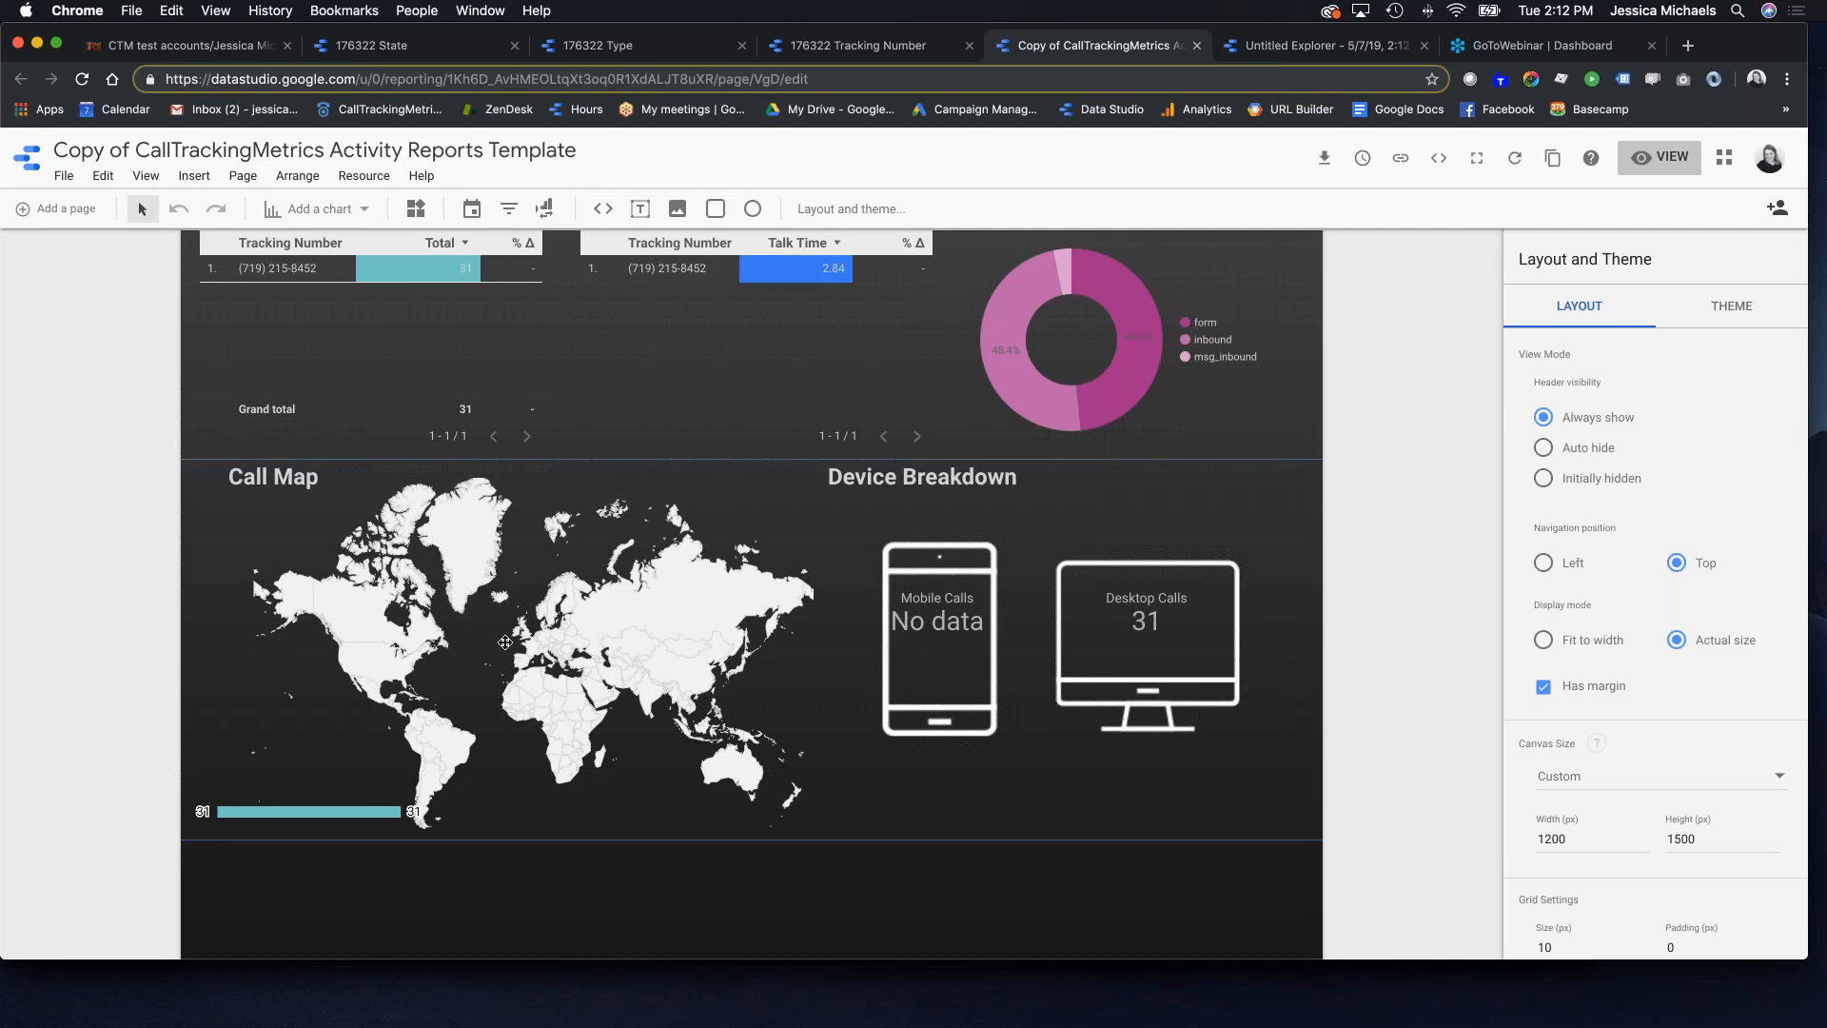
{"action": "scroll", "coordinate": [504, 657], "scroll_direction": "down", "scroll_amount": 2}
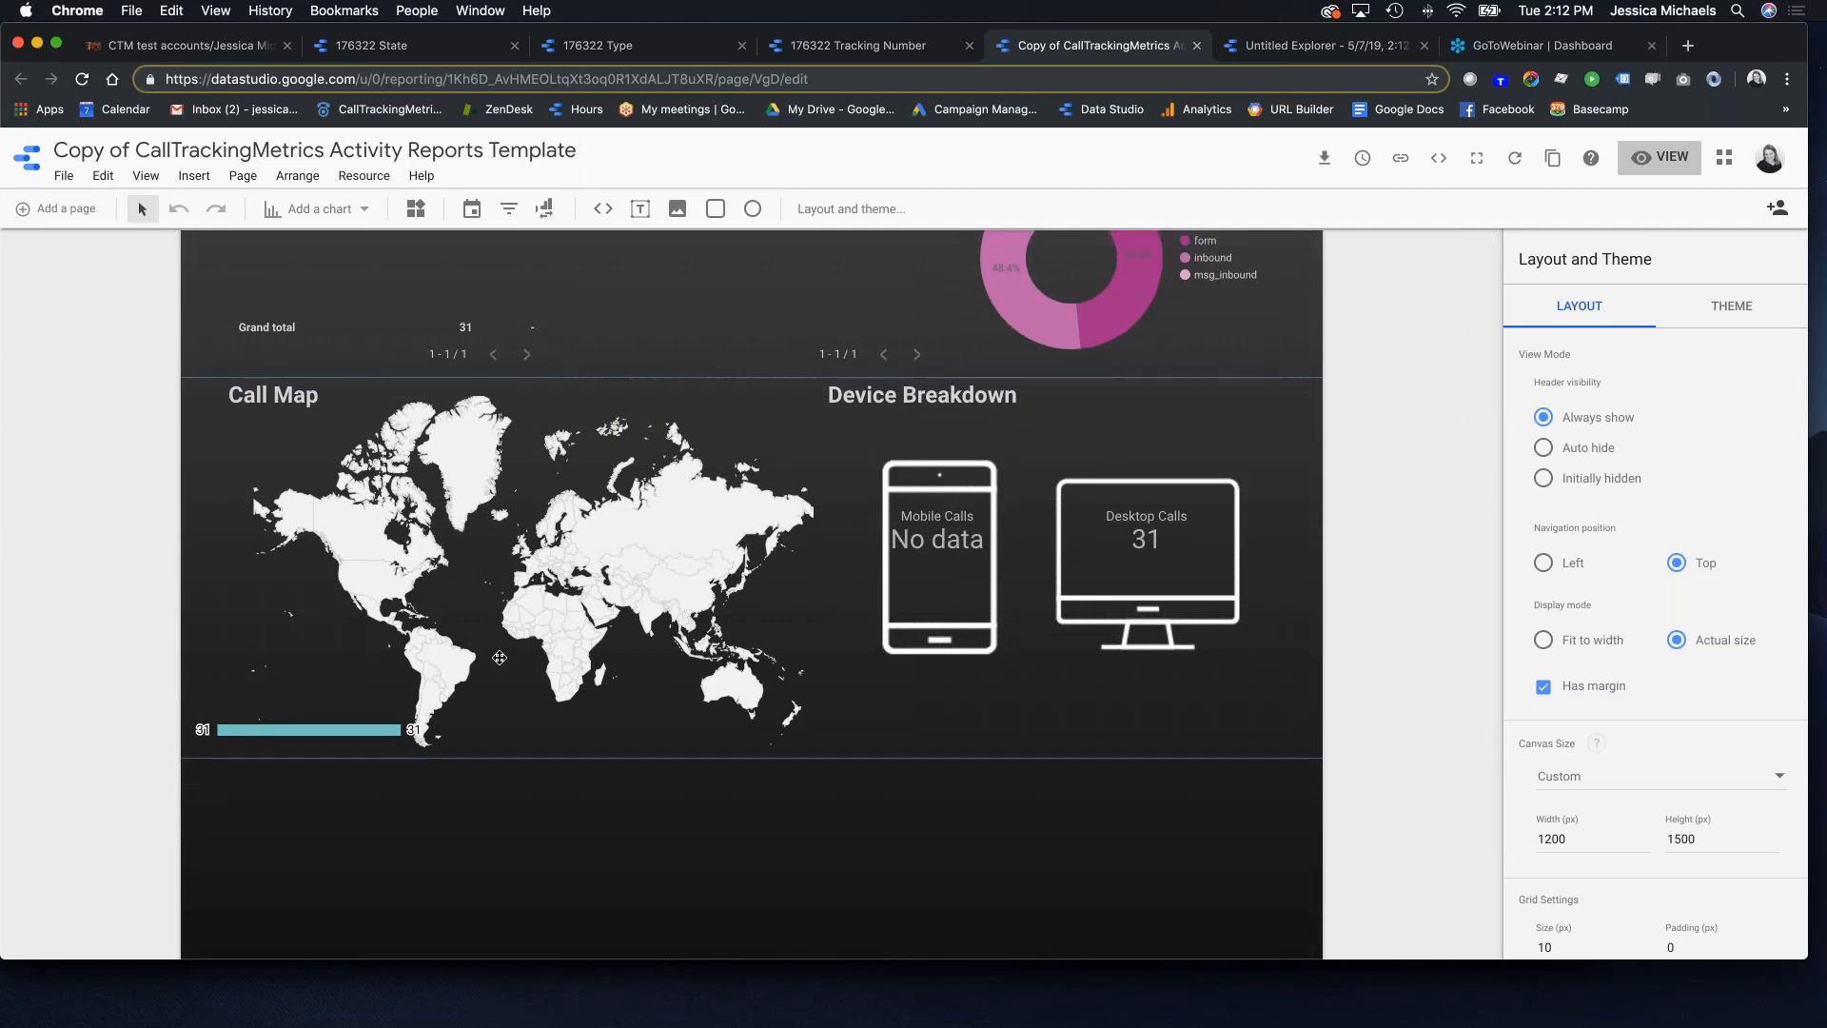
{"action": "scroll", "coordinate": [717, 561], "scroll_direction": "down", "scroll_amount": 1}
{"action": "left_click", "coordinate": [657, 538]}
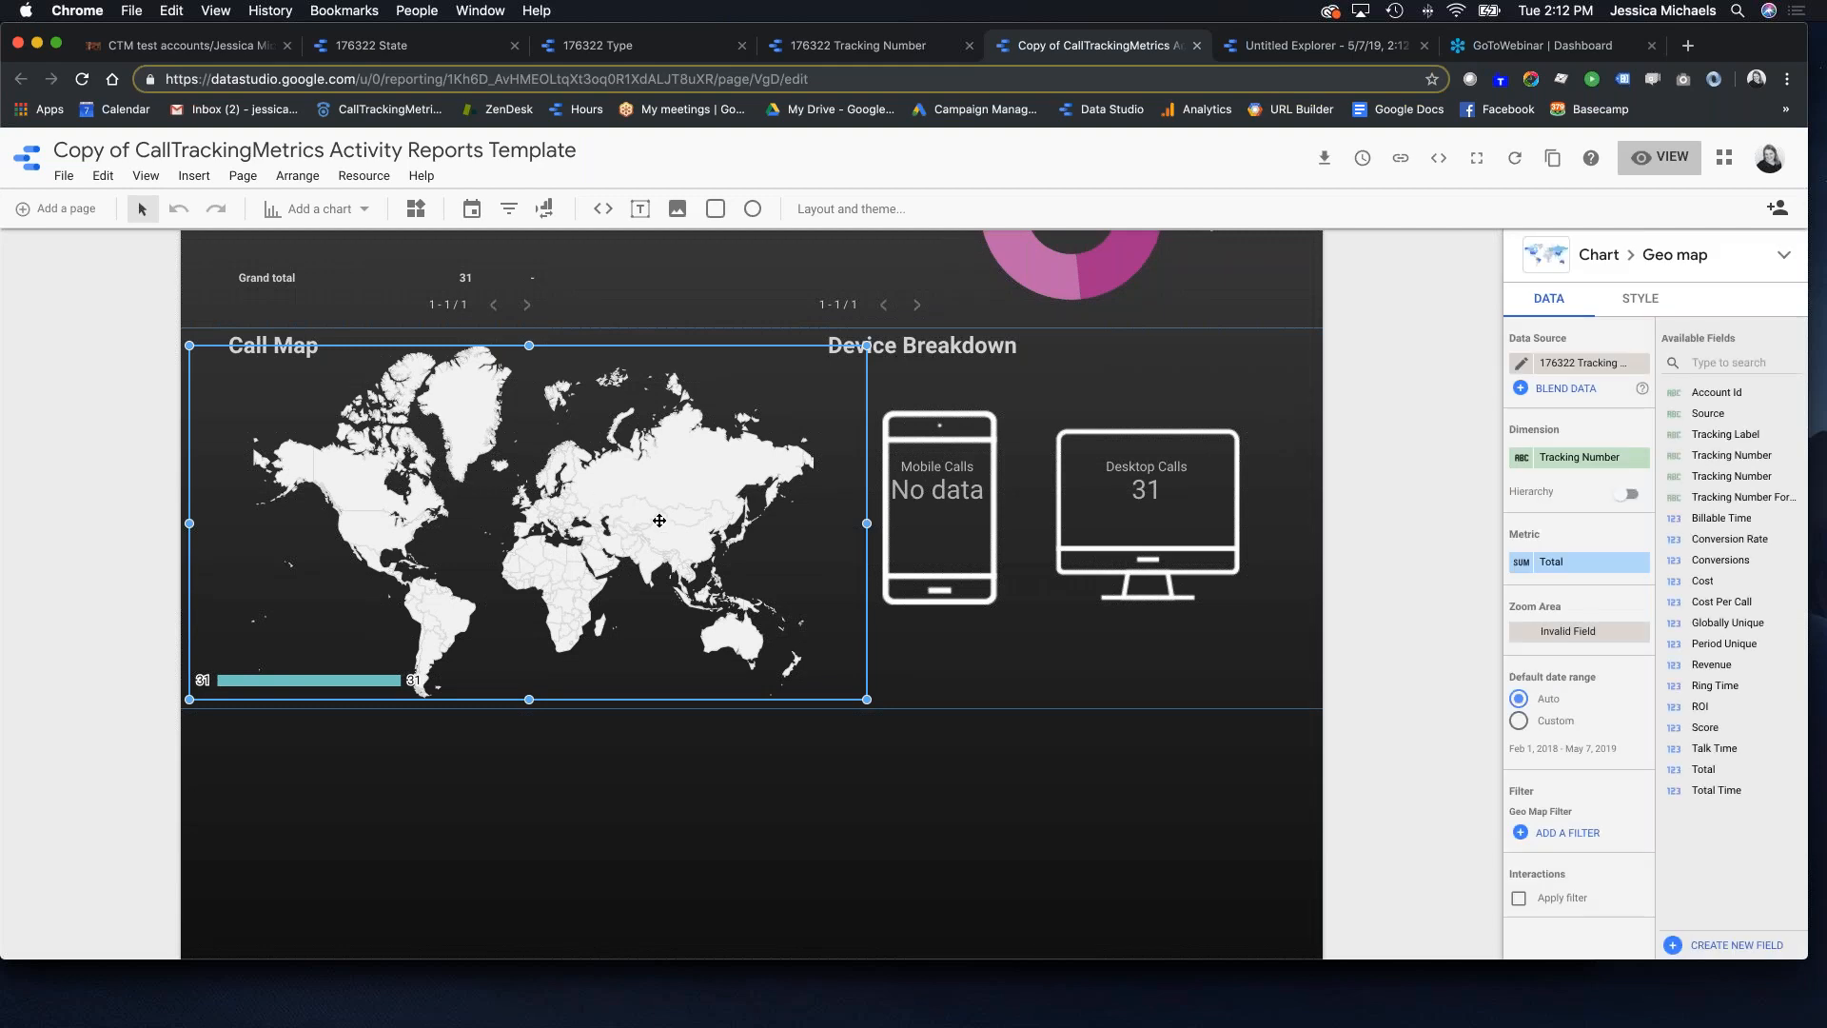
{"action": "left_click", "coordinate": [1582, 365]}
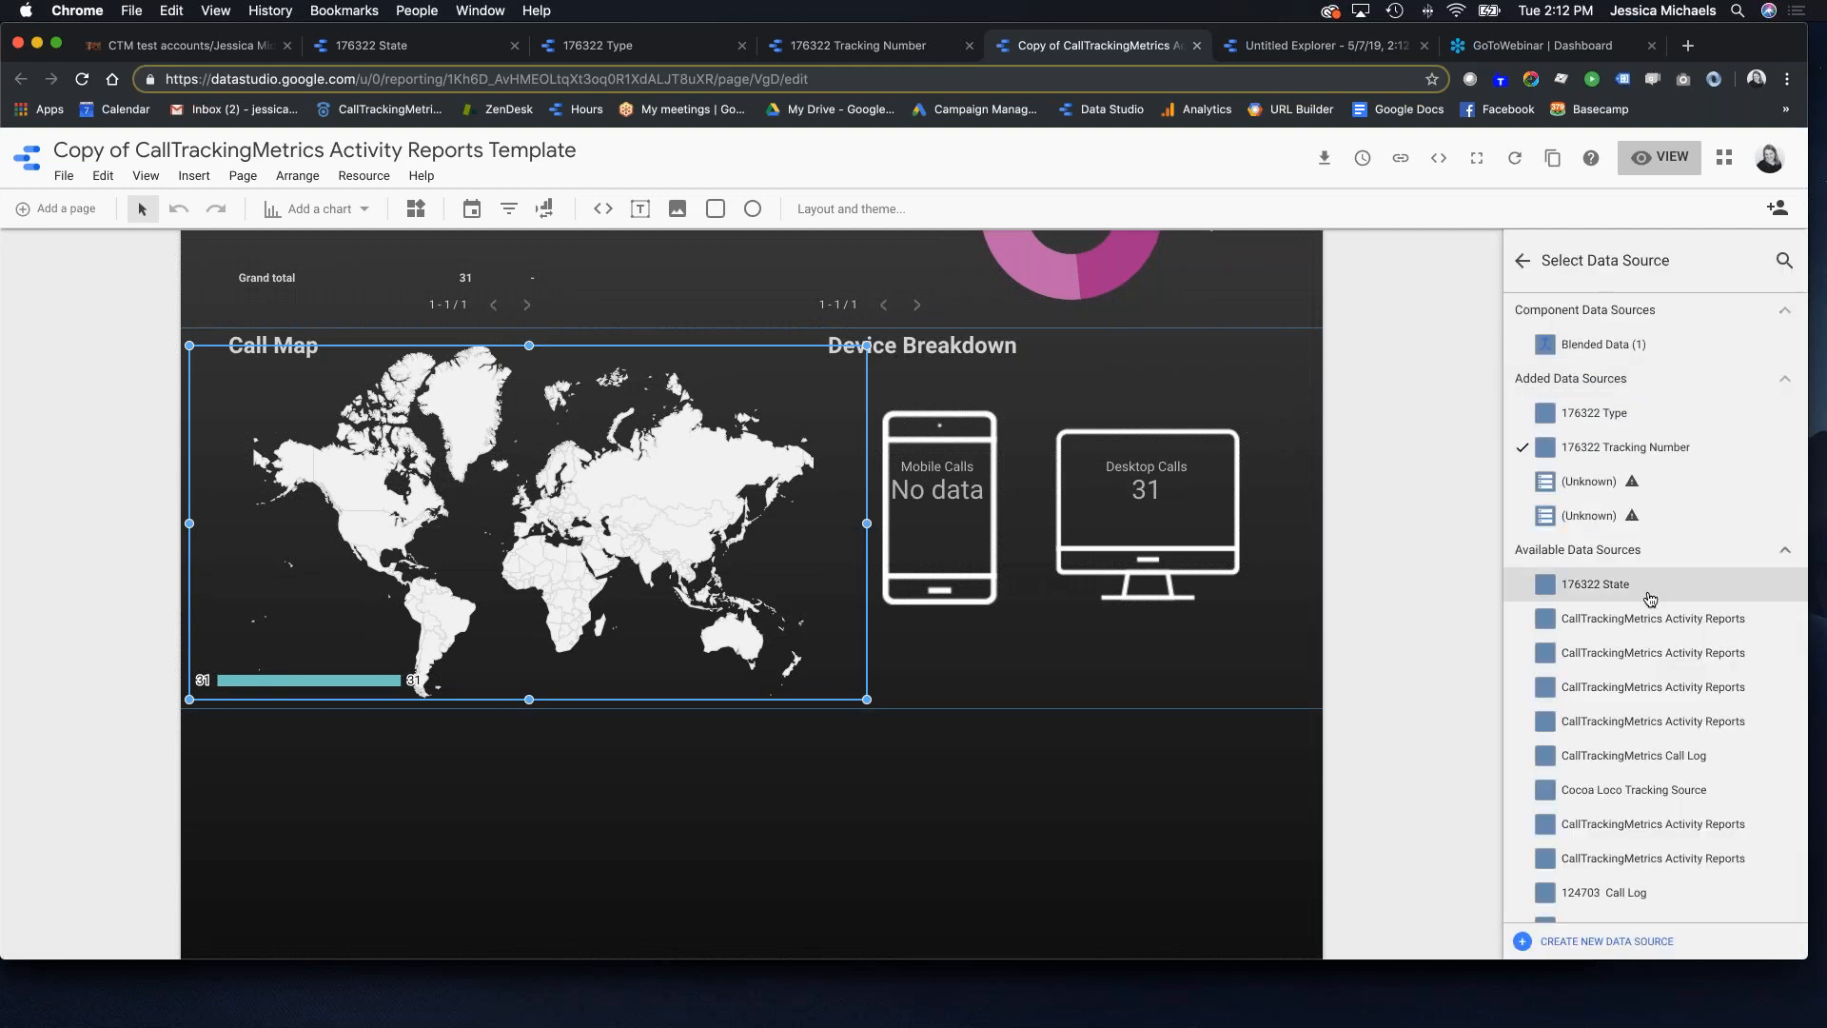
{"action": "left_click", "coordinate": [1583, 585]}
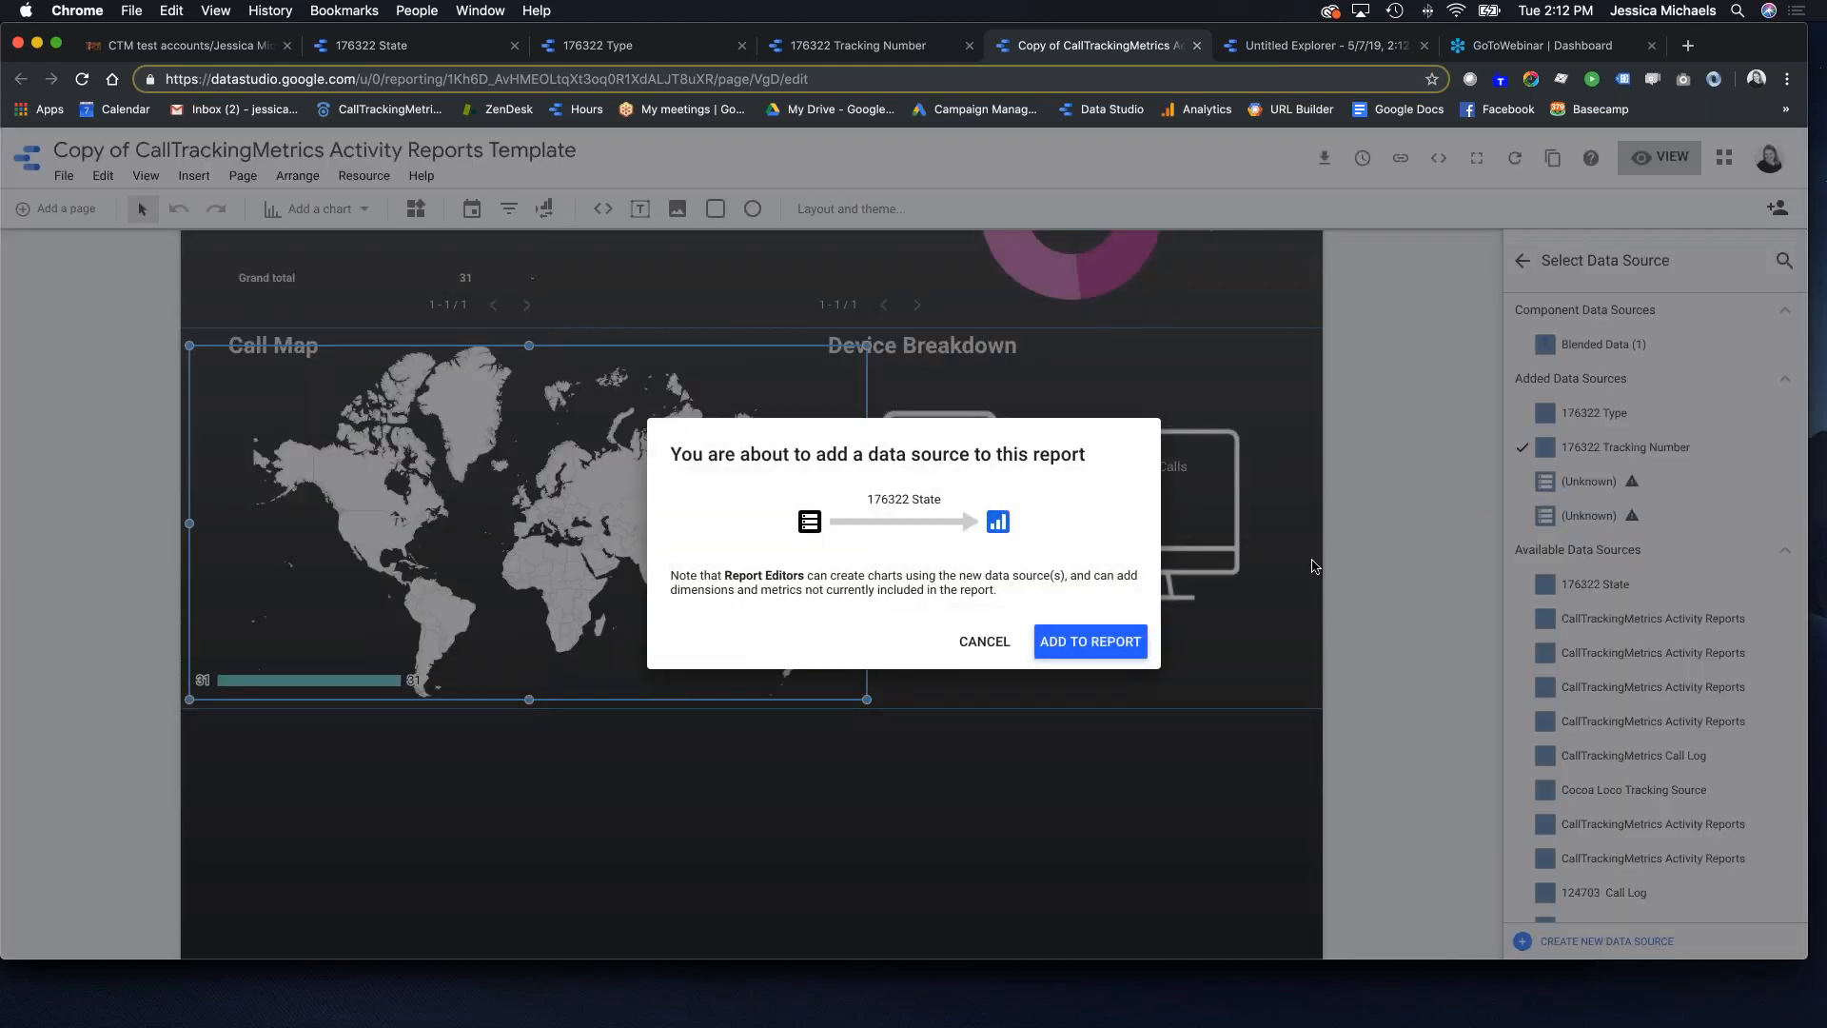
{"action": "left_click", "coordinate": [1125, 657]}
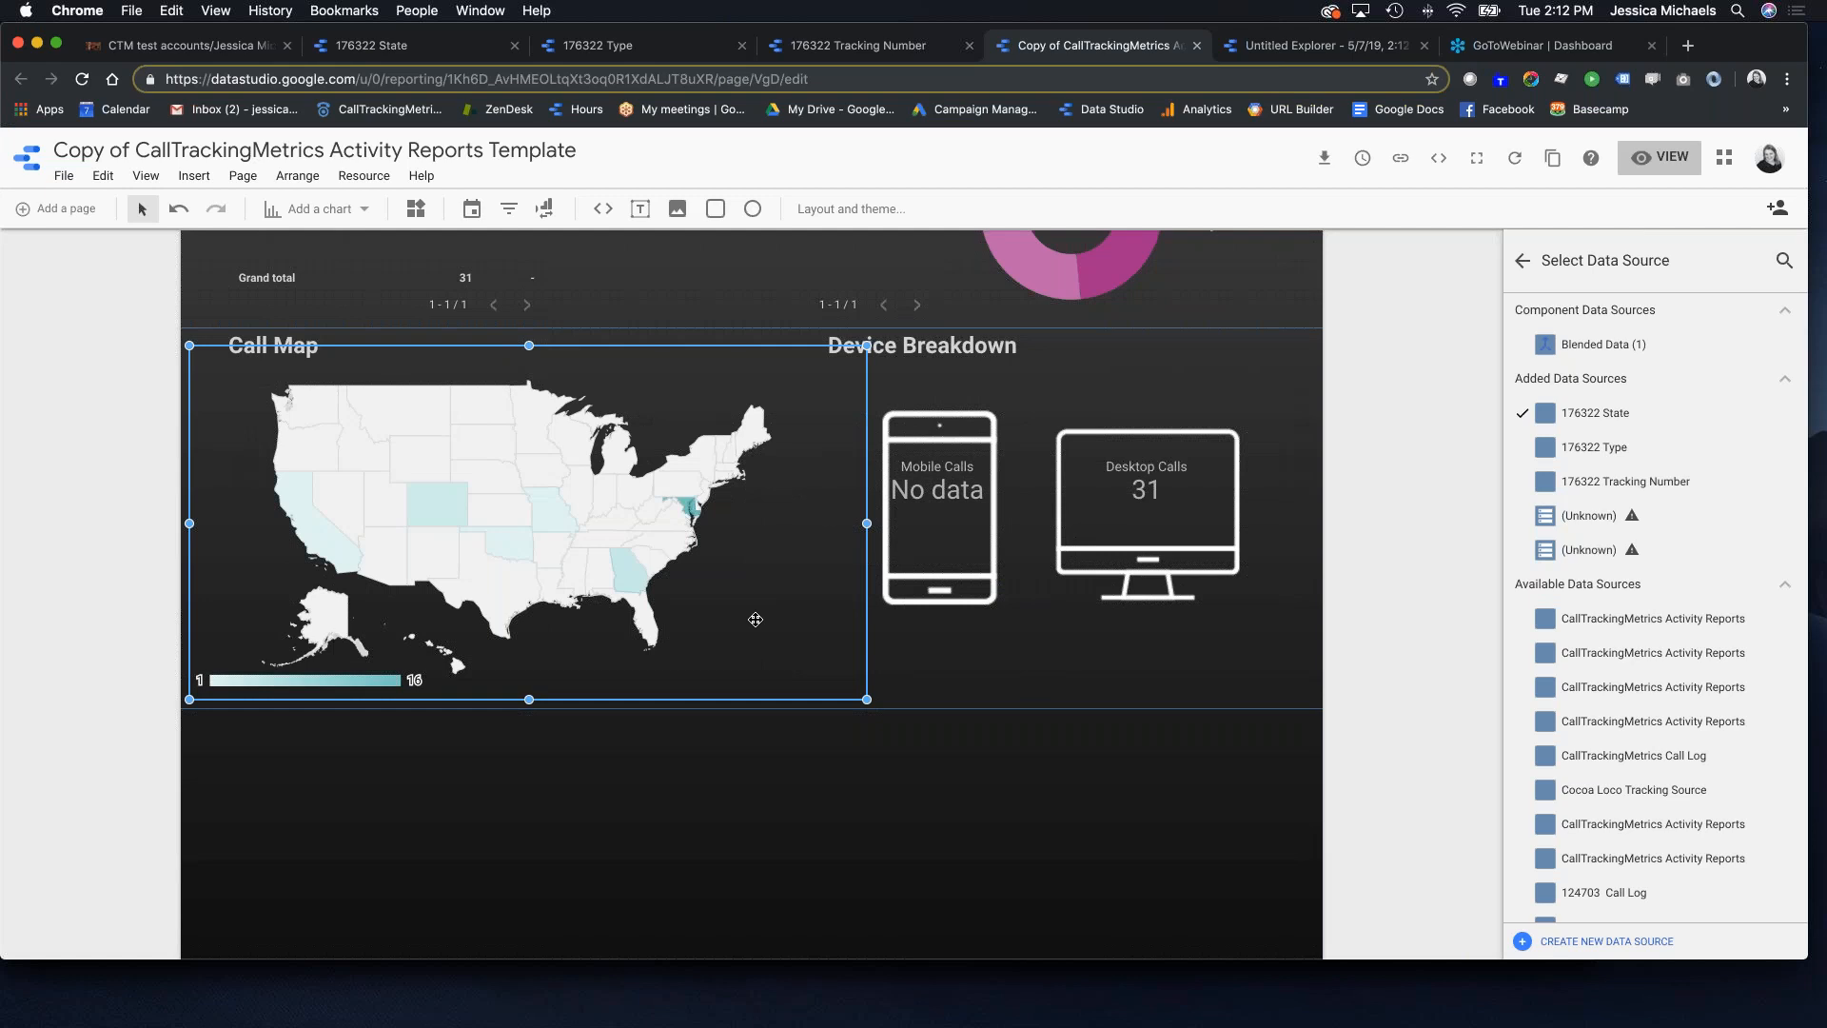
Step: Select the Total scorecard under By Source to show its data settings
{"action": "scroll", "coordinate": [920, 689], "scroll_direction": "down", "scroll_amount": 3}
{"action": "scroll", "coordinate": [920, 689], "scroll_direction": "up", "scroll_amount": 5}
{"action": "scroll", "coordinate": [718, 693], "scroll_direction": "up", "scroll_amount": 3}
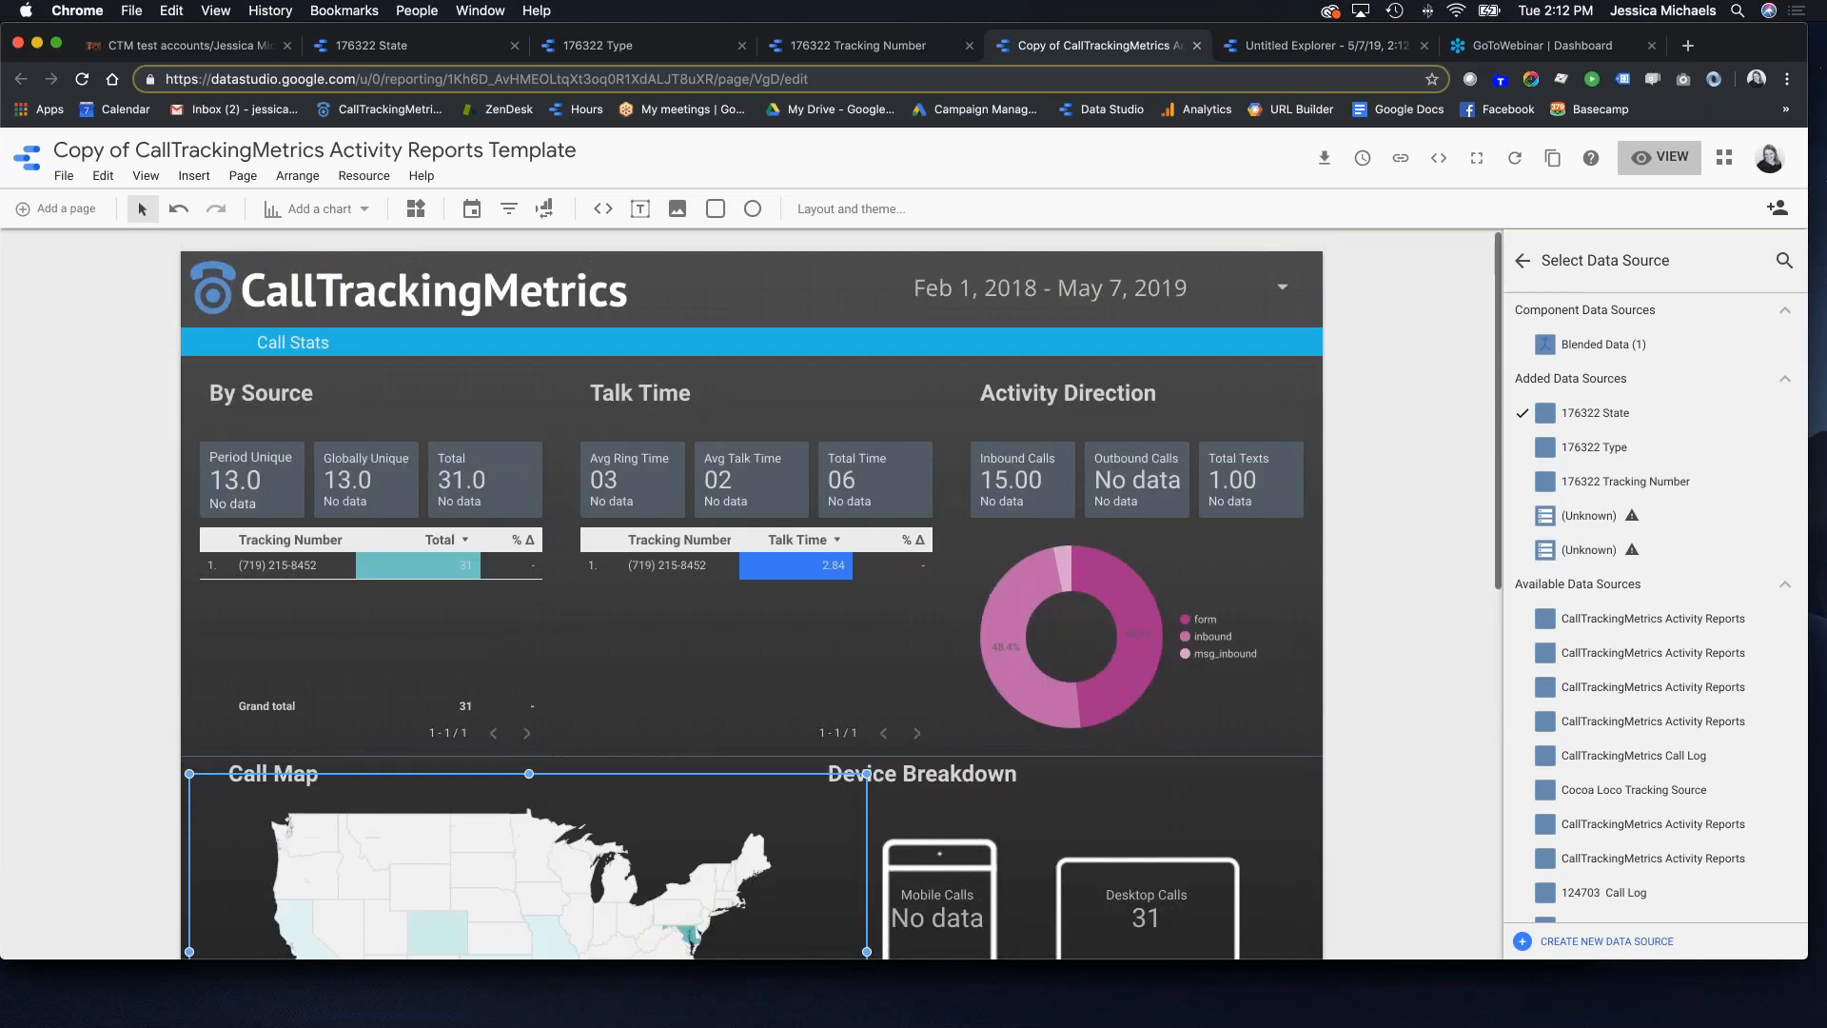
{"action": "scroll", "coordinate": [719, 694], "scroll_direction": "down", "scroll_amount": 2}
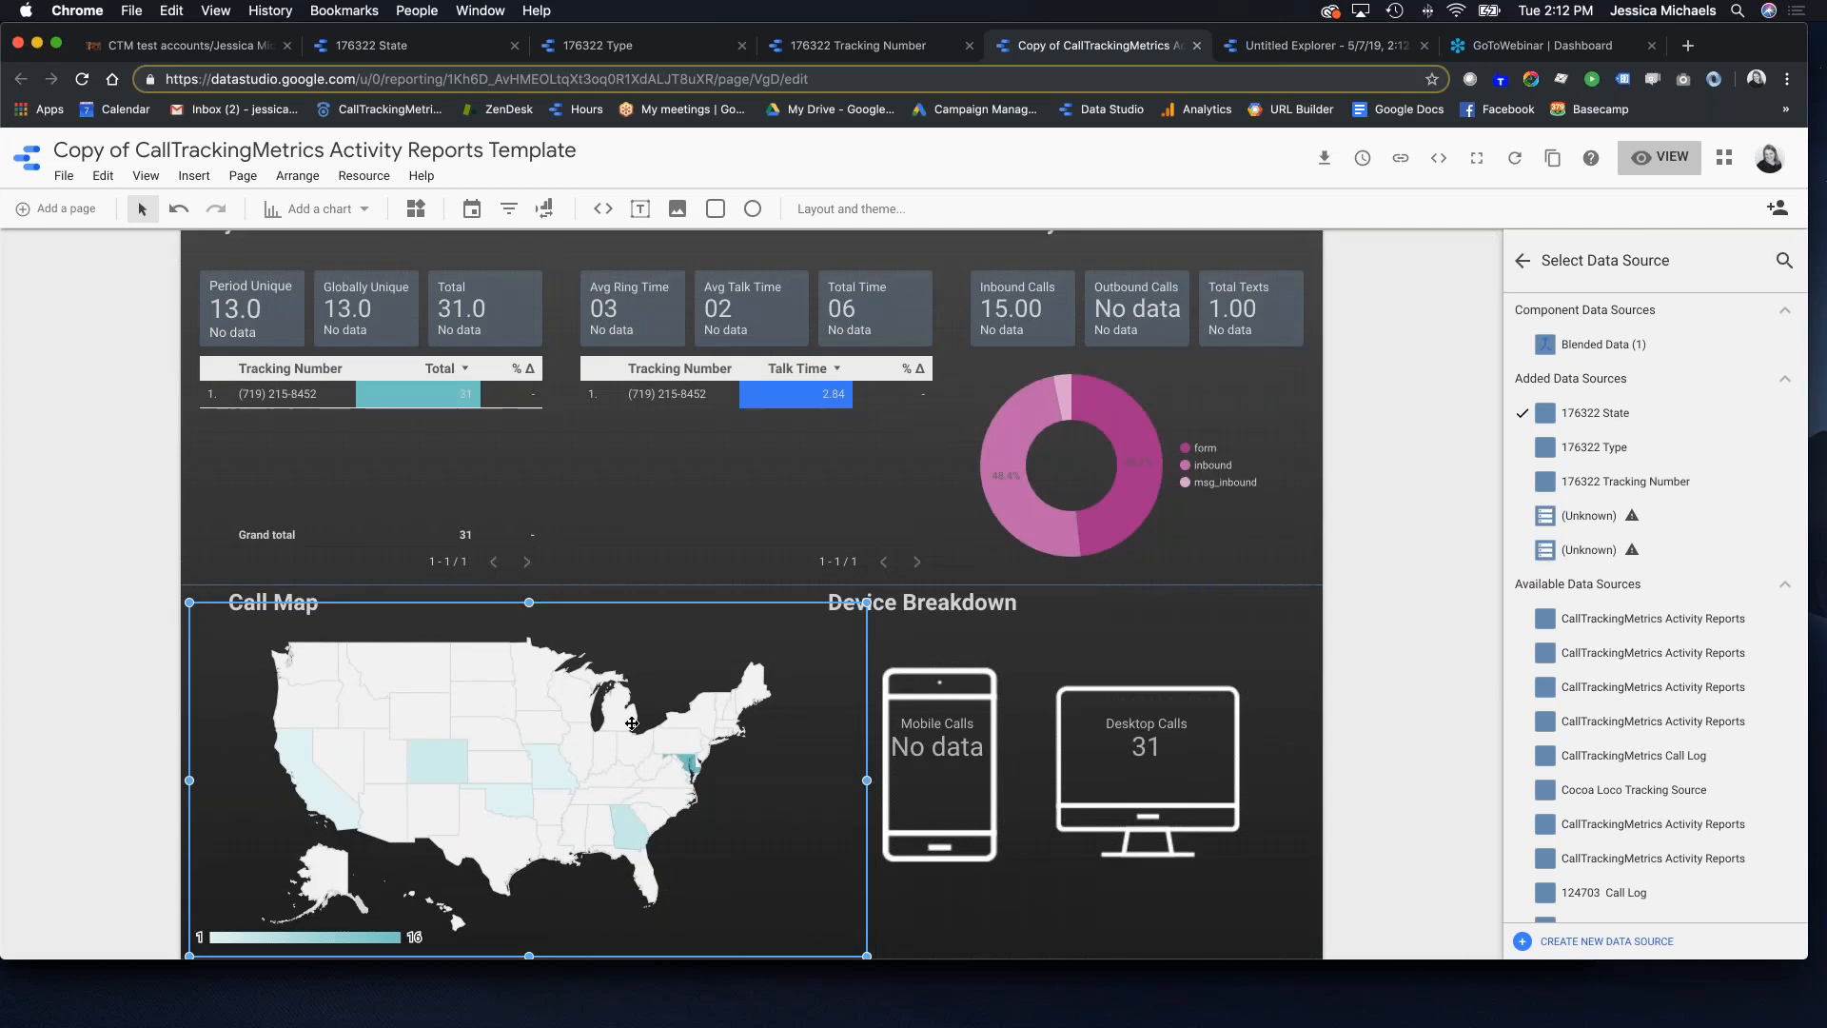
{"action": "scroll", "coordinate": [617, 663], "scroll_direction": "up", "scroll_amount": 2}
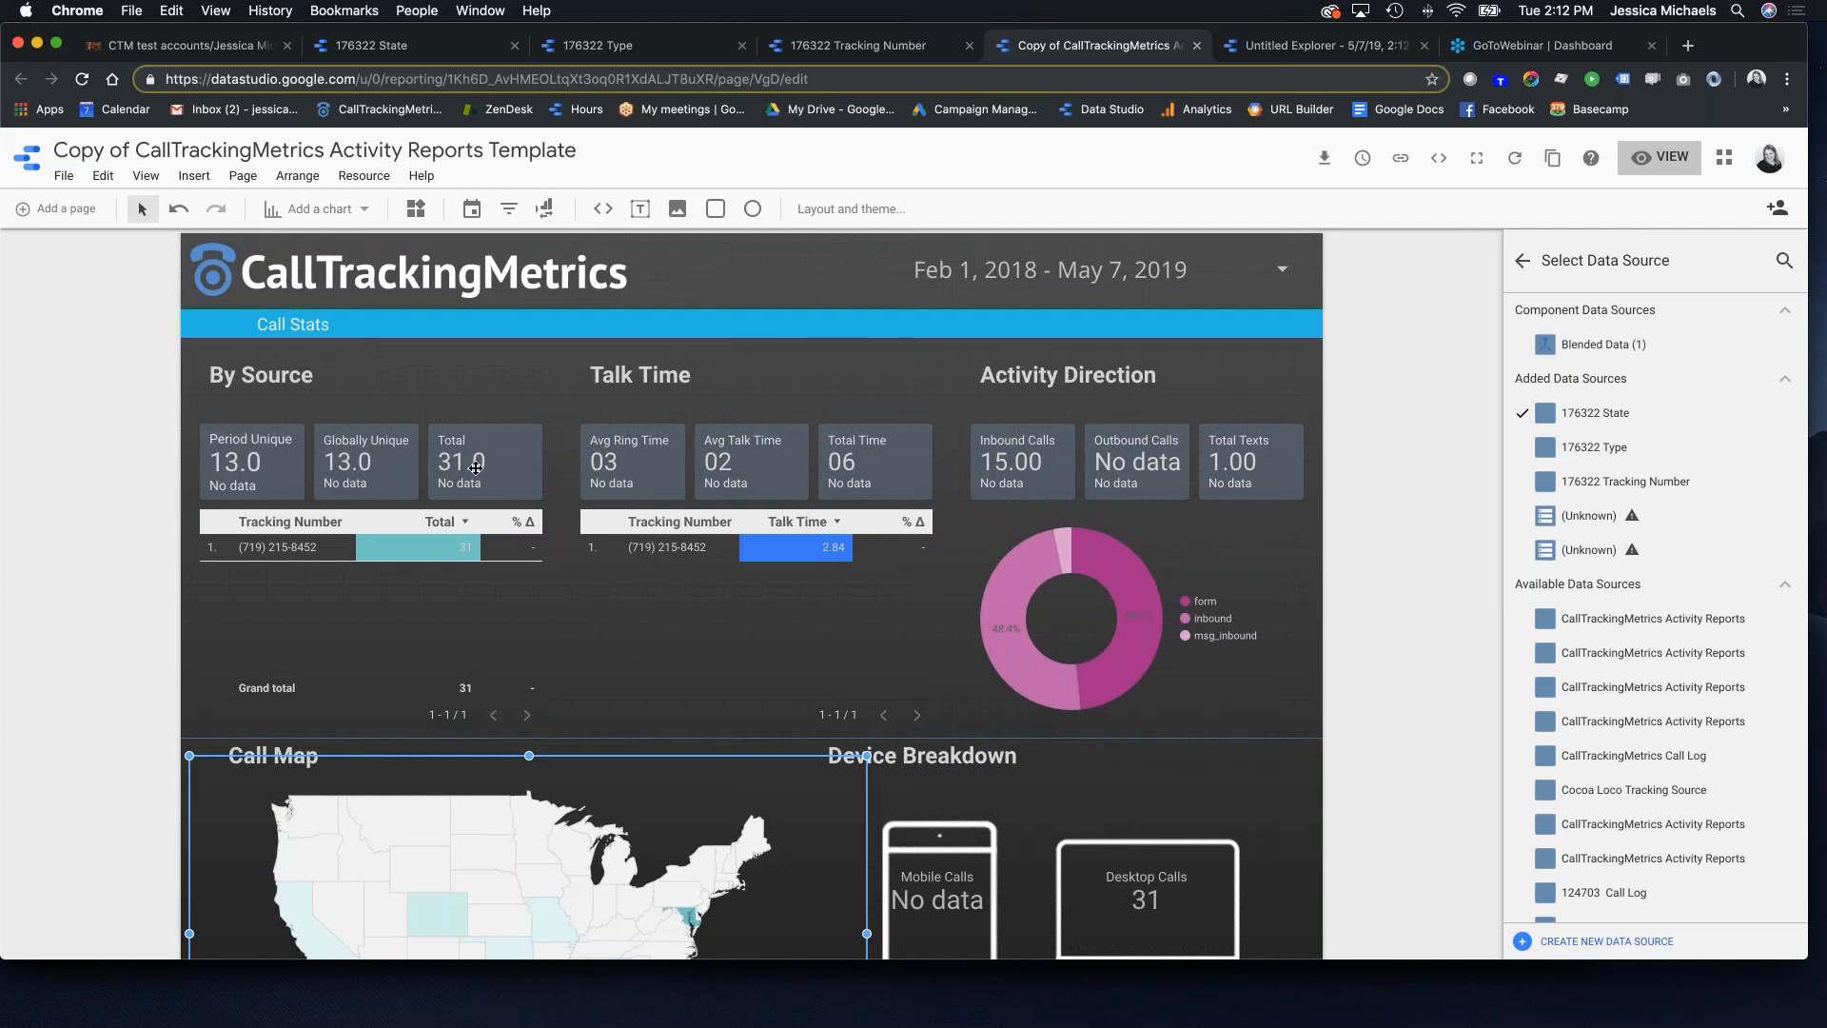
{"action": "left_click", "coordinate": [476, 466]}
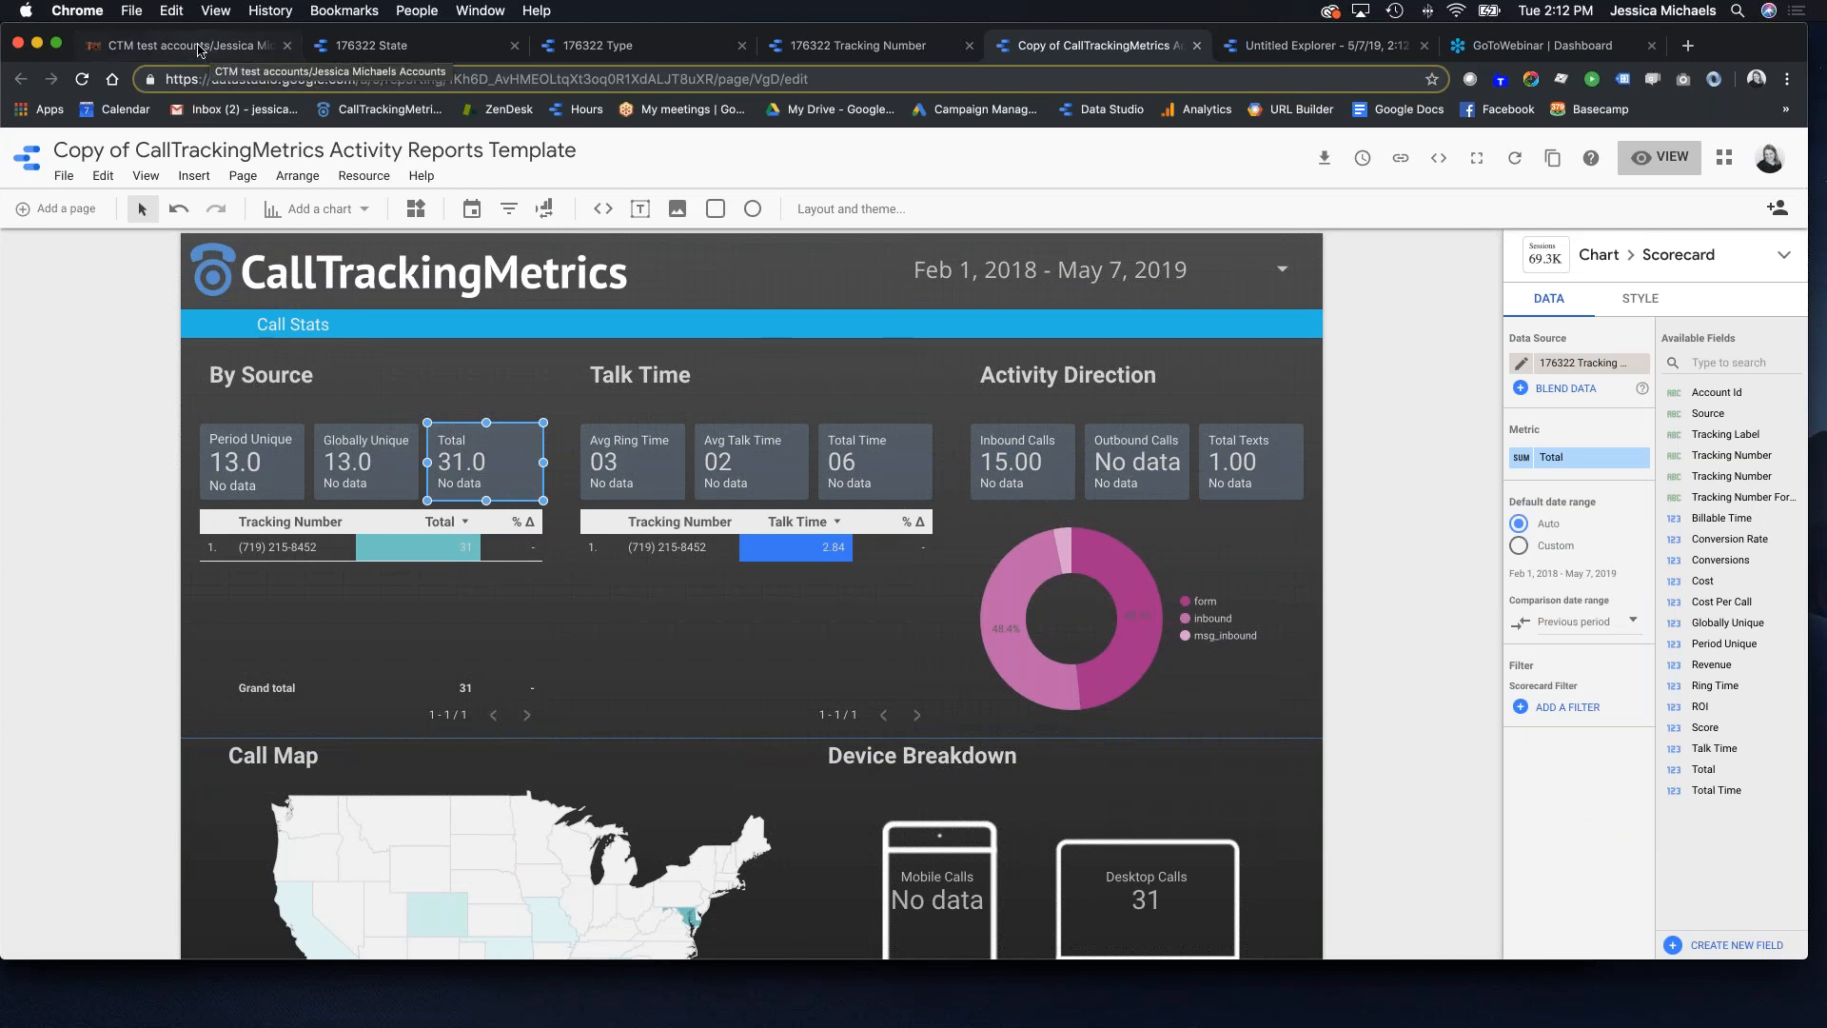
{"action": "left_click", "coordinate": [190, 46]}
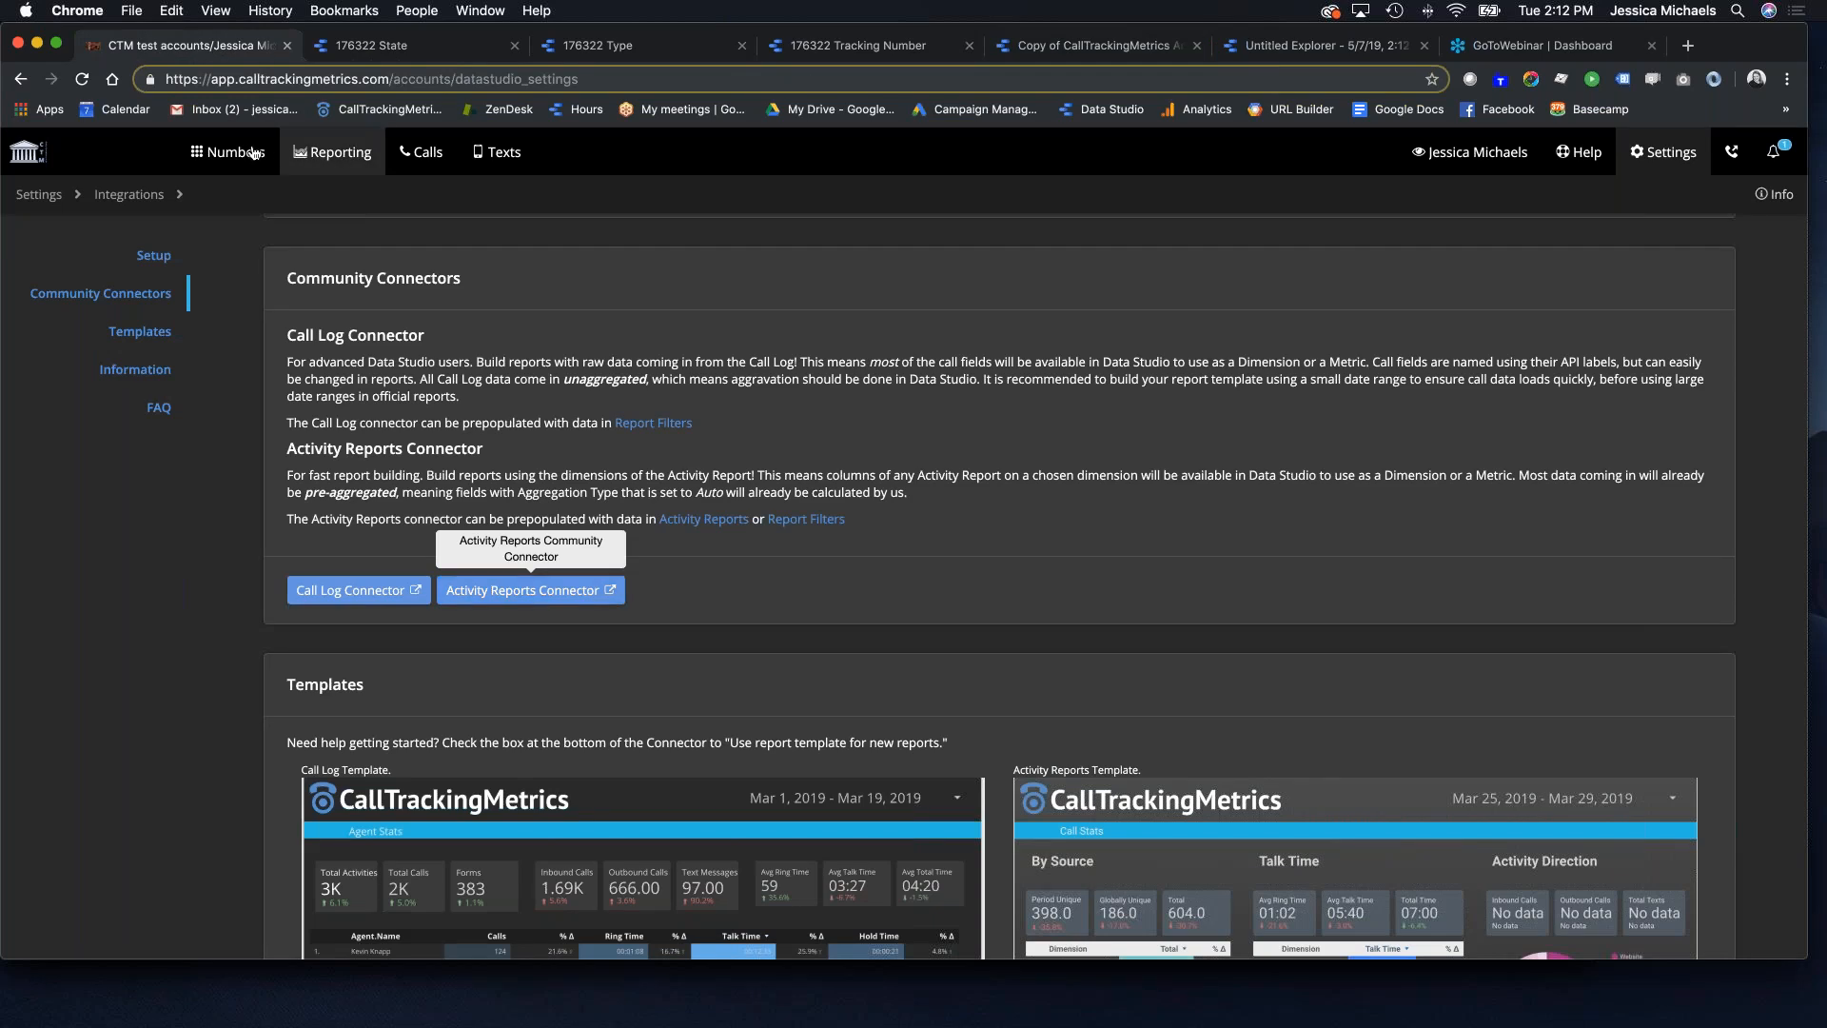
Step: Open Activity Reports and set the filter start date to 2018-02-01
{"action": "left_click", "coordinate": [306, 156]}
{"action": "left_click", "coordinate": [620, 249]}
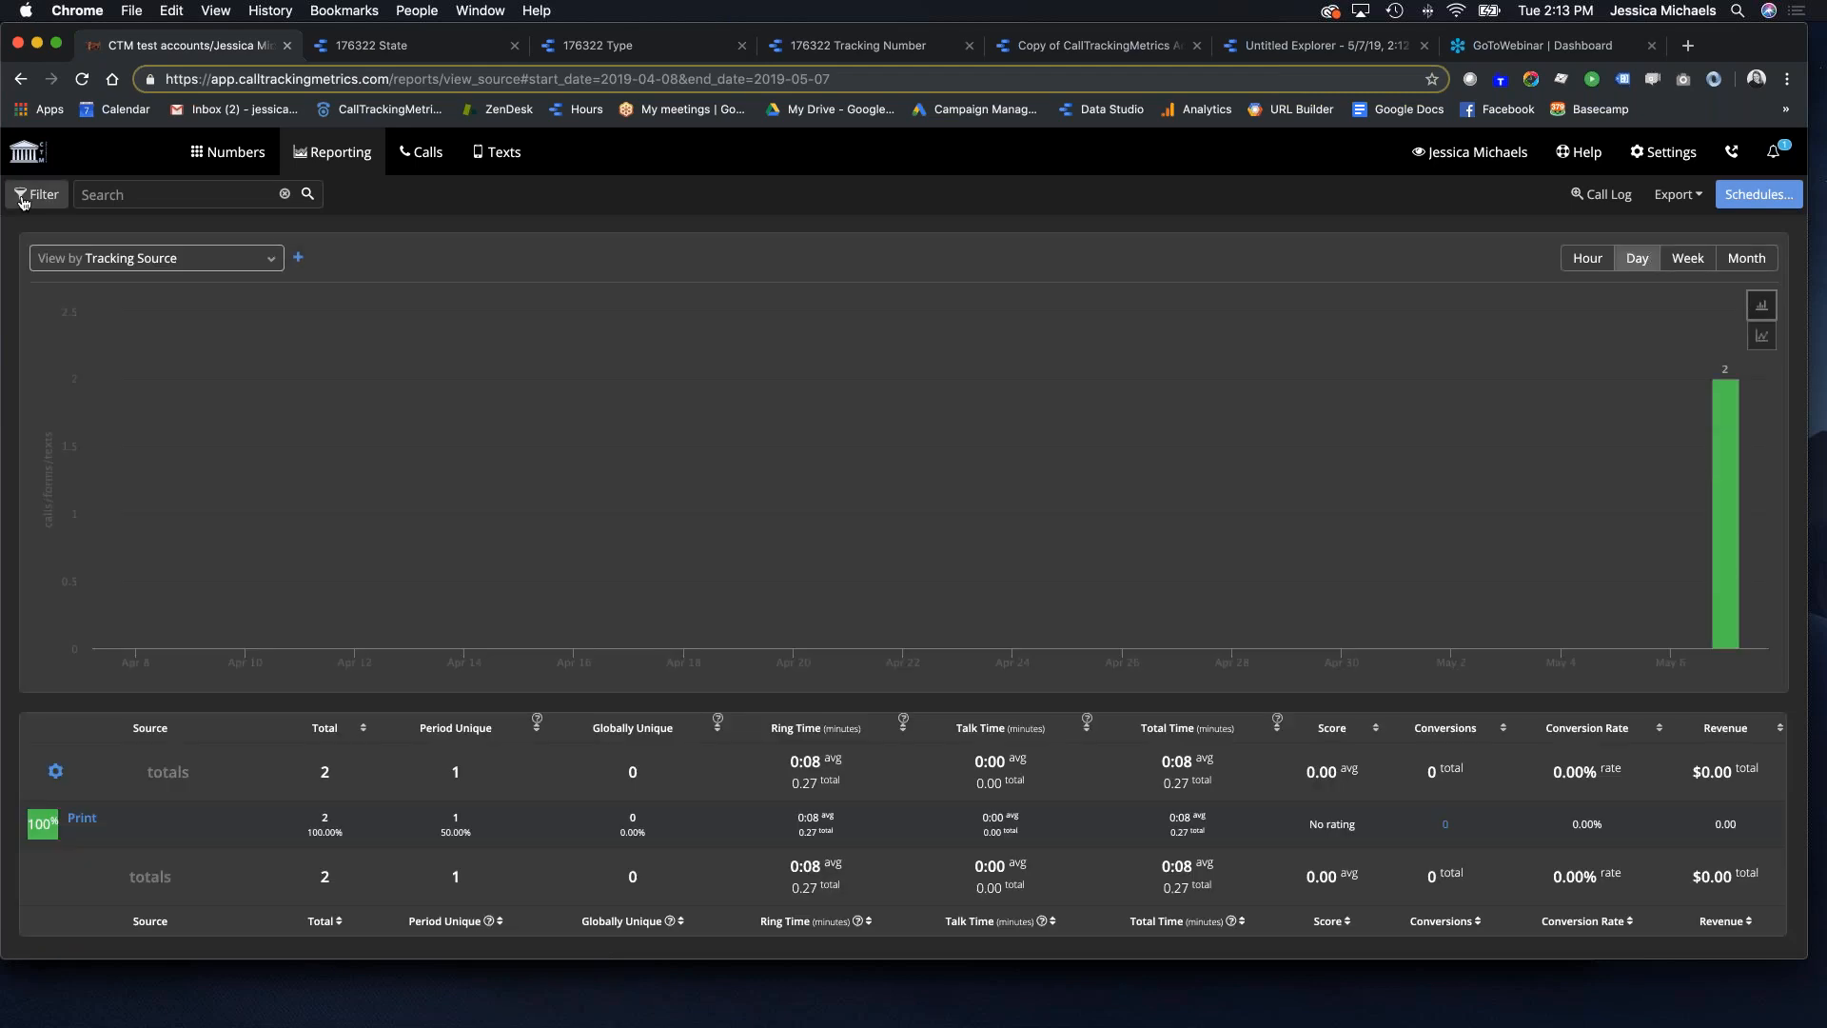
{"action": "left_click", "coordinate": [22, 200]}
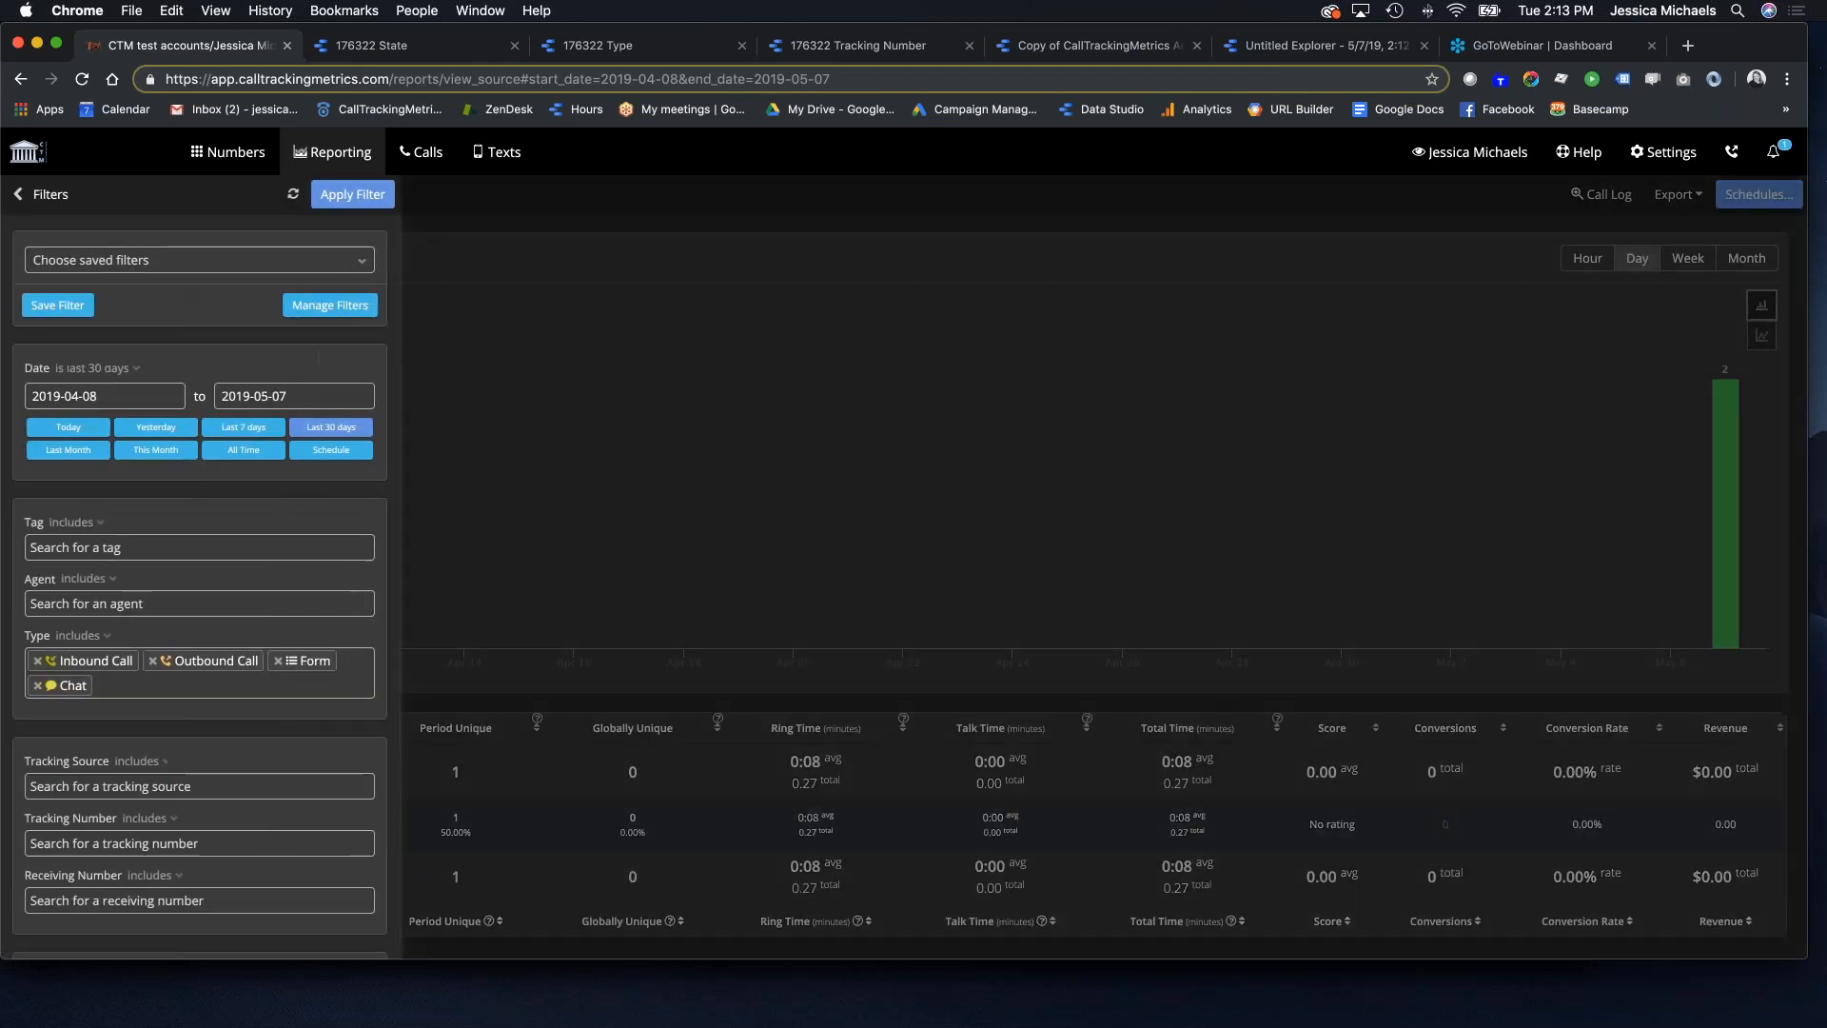
{"action": "left_click", "coordinate": [110, 394]}
{"action": "left_click", "coordinate": [157, 432]}
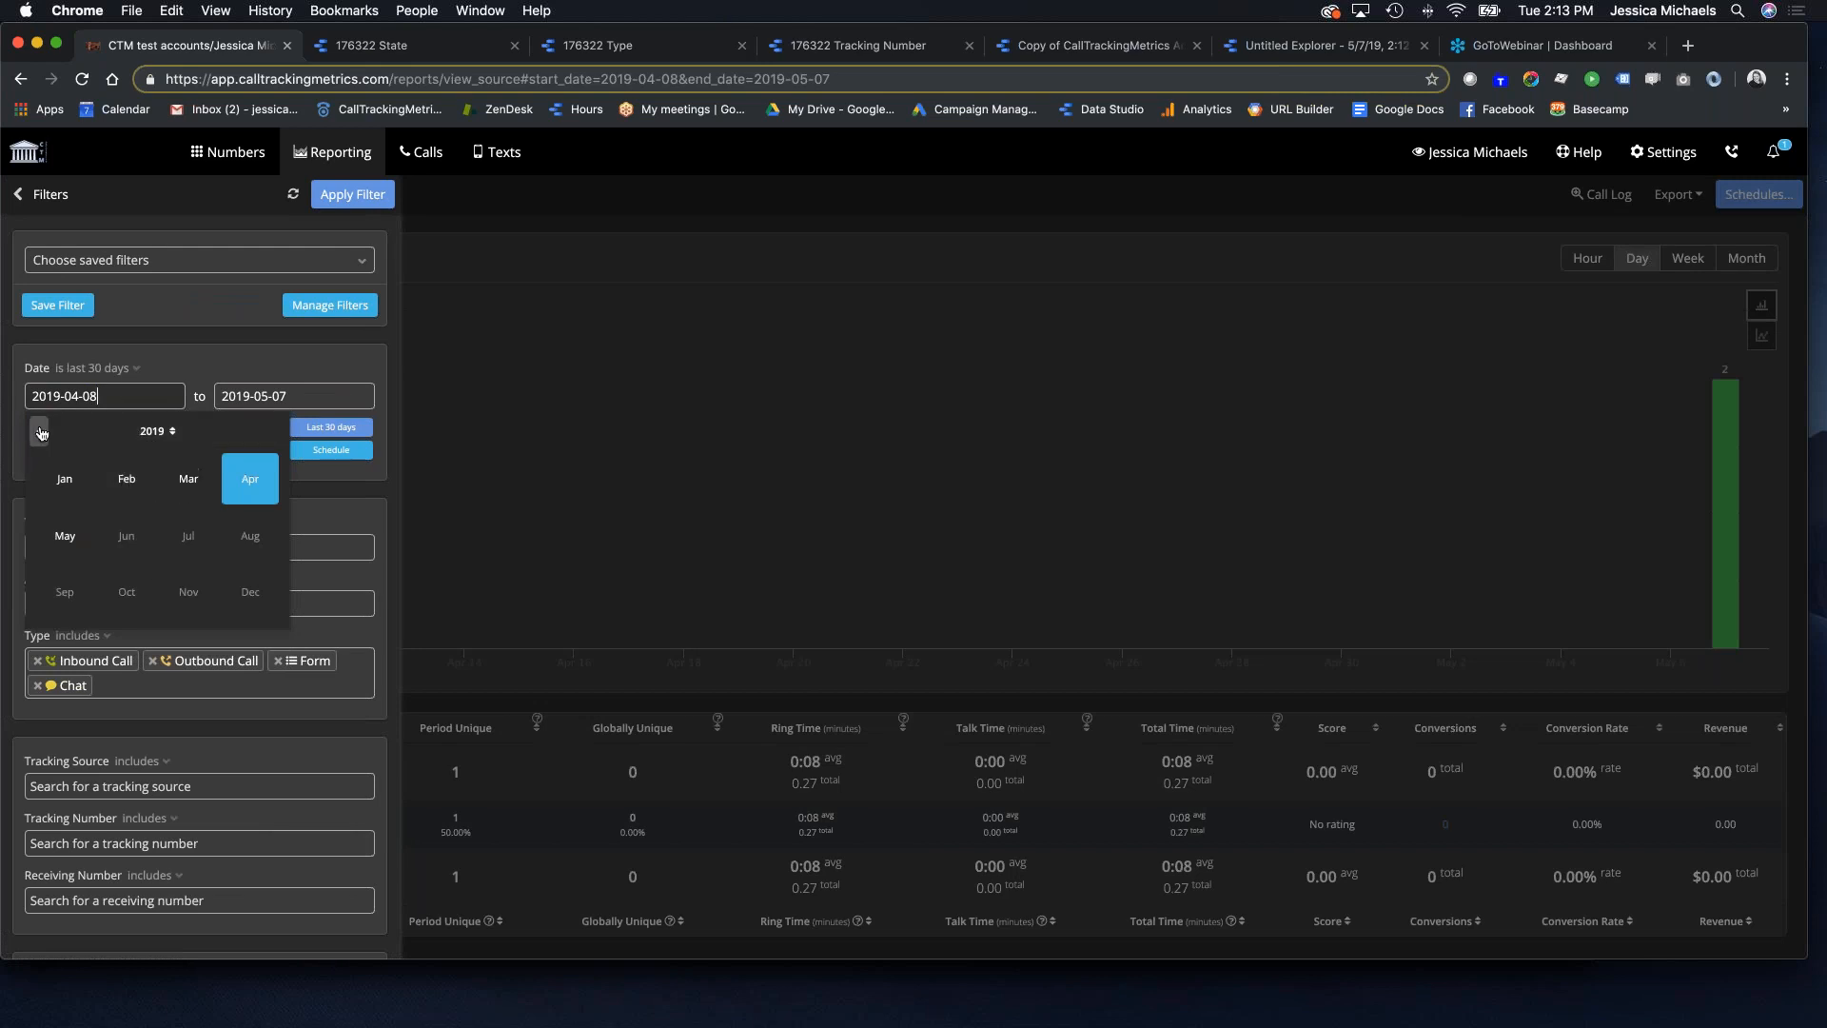
{"action": "left_click", "coordinate": [39, 432]}
{"action": "left_click", "coordinate": [127, 478]}
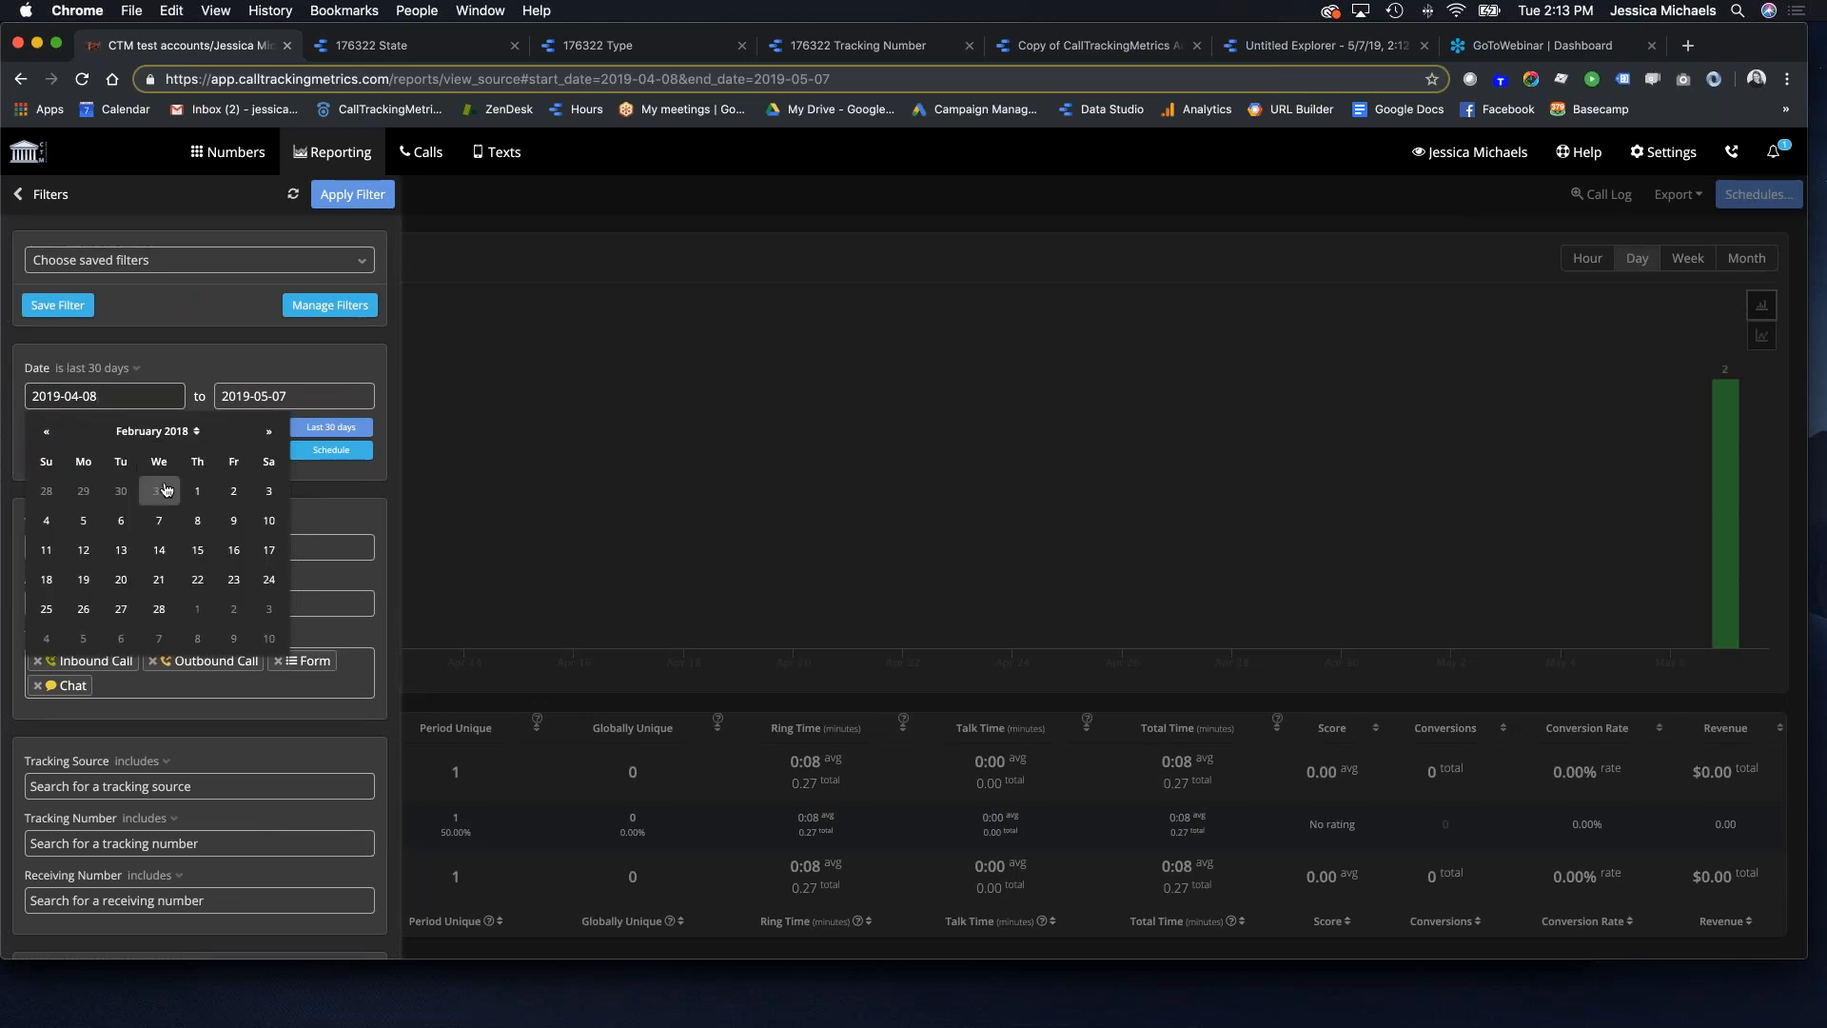
{"action": "left_click", "coordinate": [197, 490]}
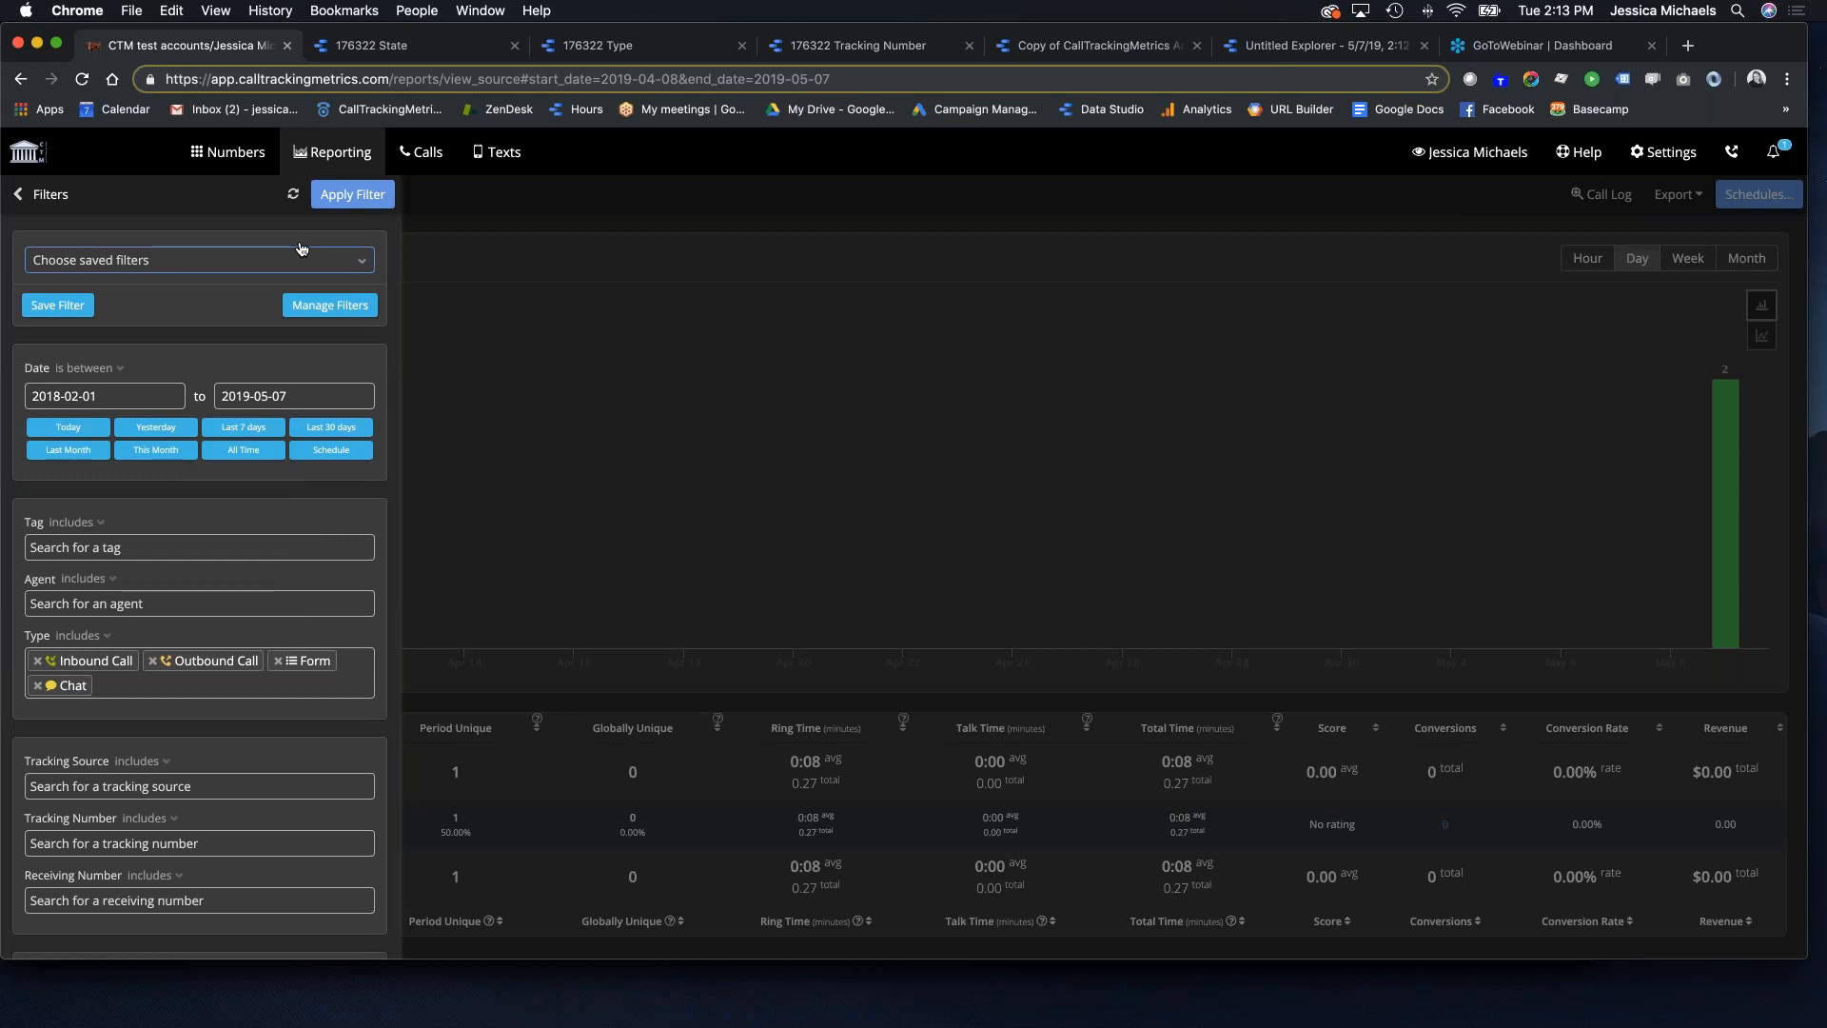
{"action": "left_click", "coordinate": [370, 195]}
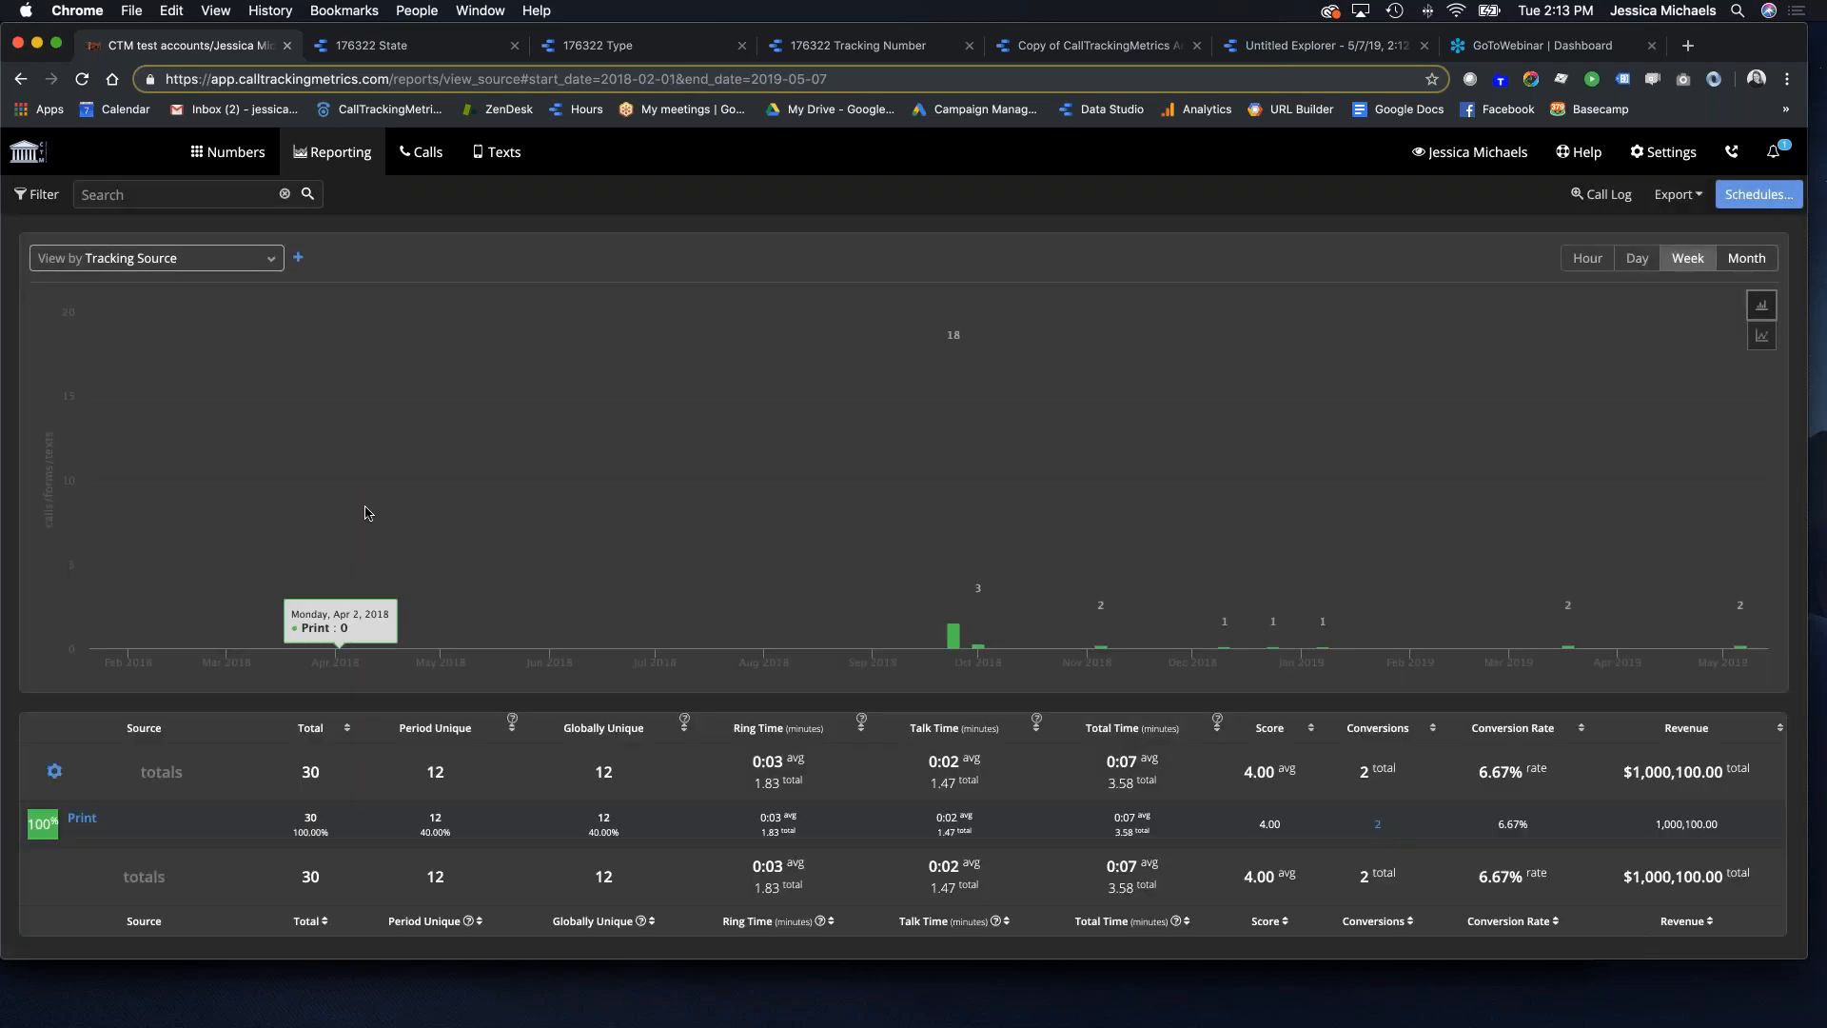
Step: Add Inbound Text and Outbound Text to the Type filter, bringing the total to 31
{"action": "scroll", "coordinate": [371, 518], "scroll_direction": "down", "scroll_amount": 2}
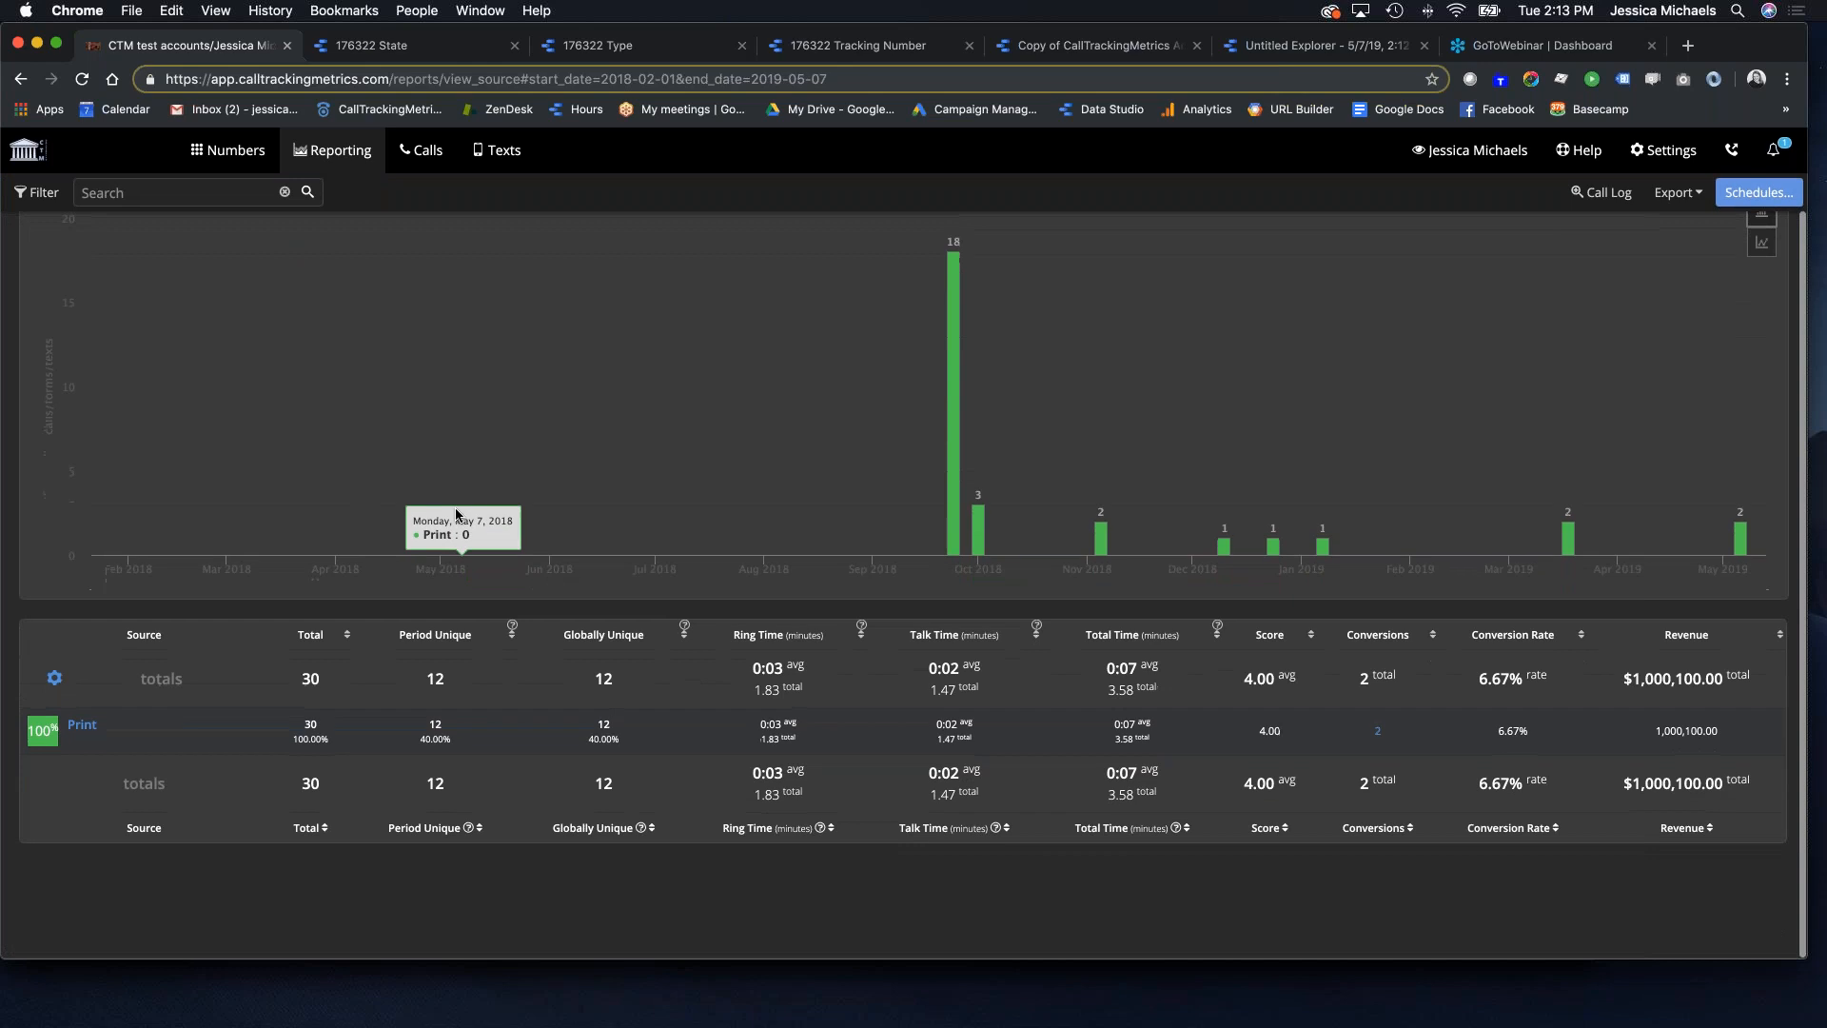
{"action": "left_click", "coordinate": [28, 193]}
{"action": "left_click", "coordinate": [328, 679]}
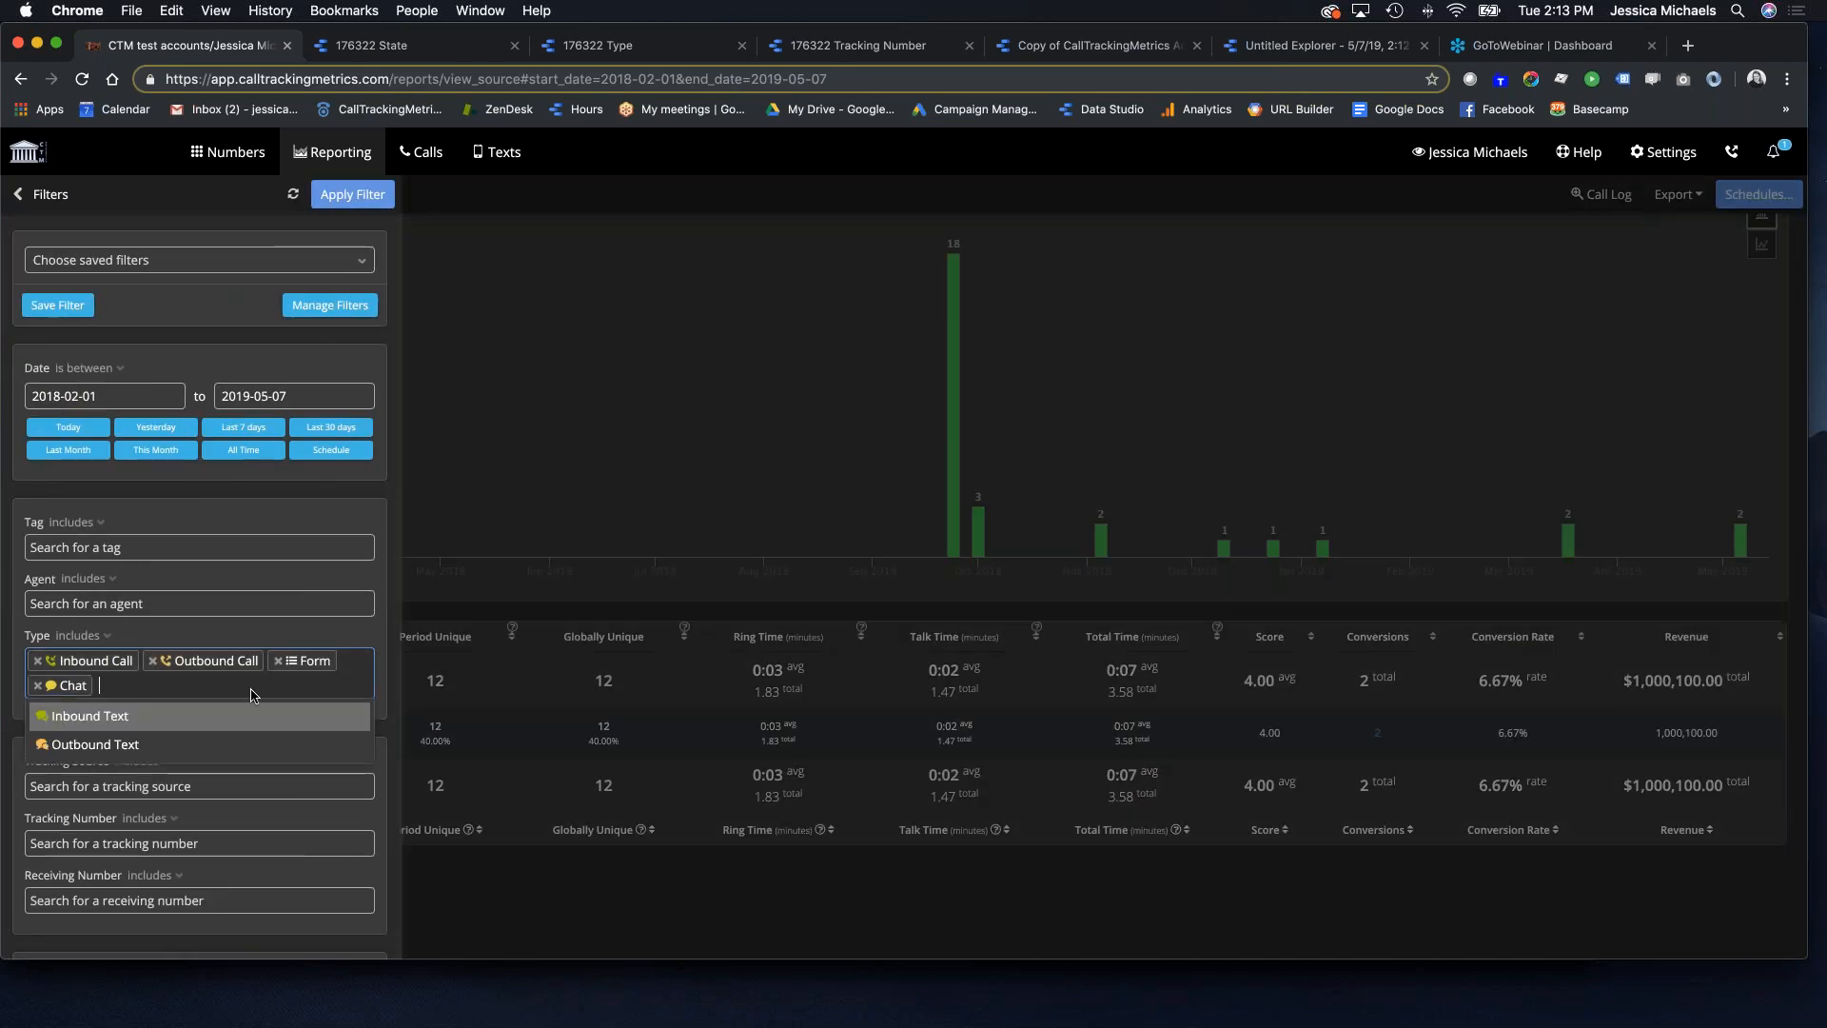
{"action": "left_click", "coordinate": [185, 723]}
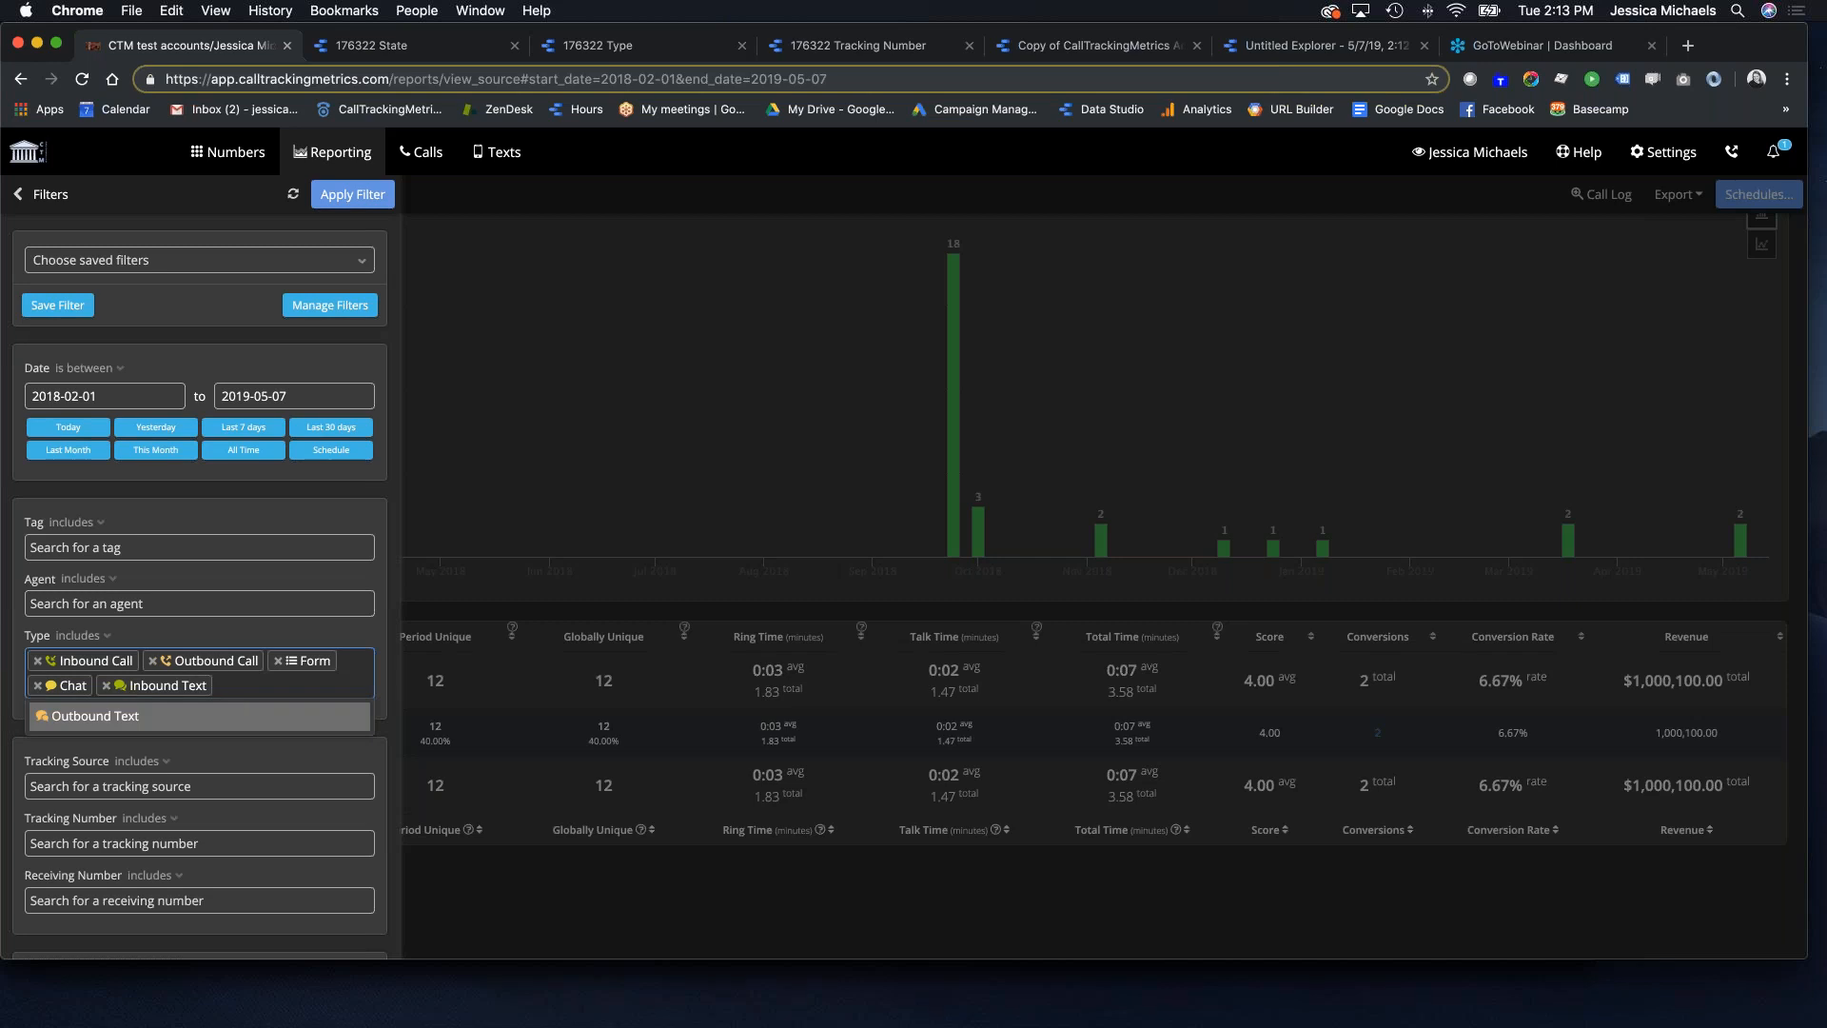
{"action": "left_click", "coordinate": [95, 716]}
{"action": "left_click", "coordinate": [350, 194]}
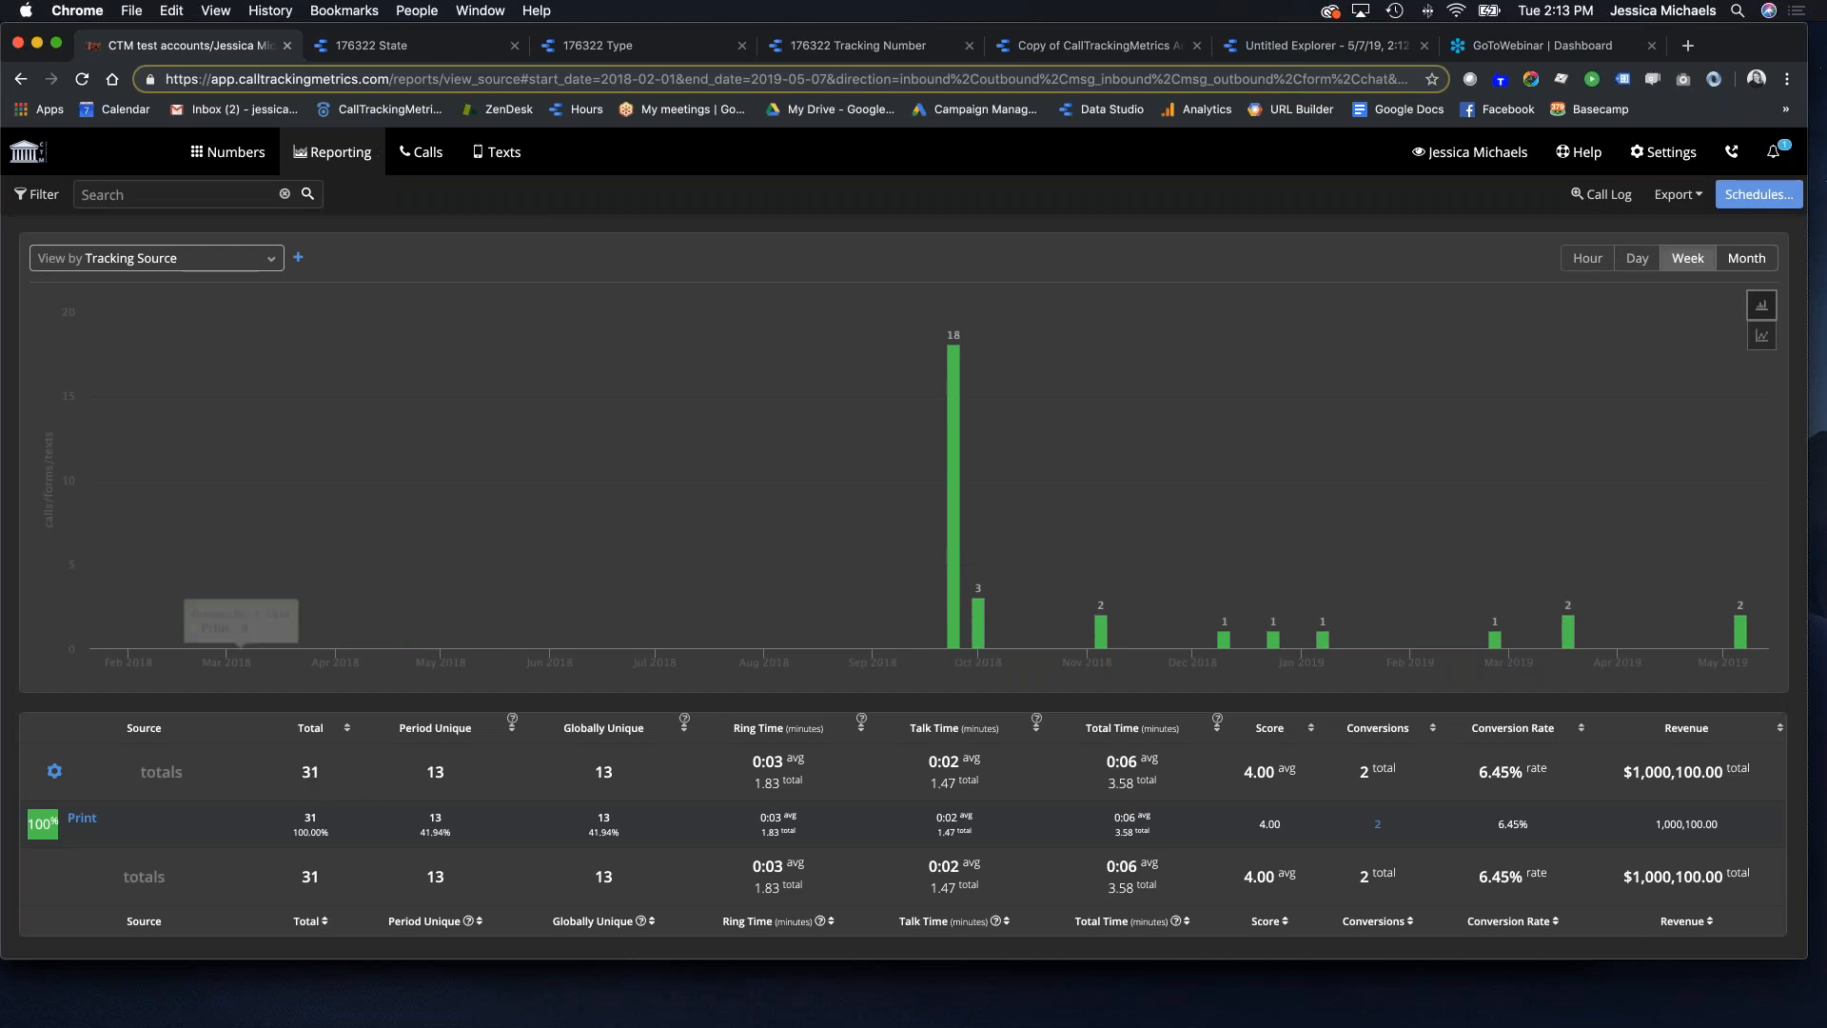
{"action": "left_click", "coordinate": [1099, 49]}
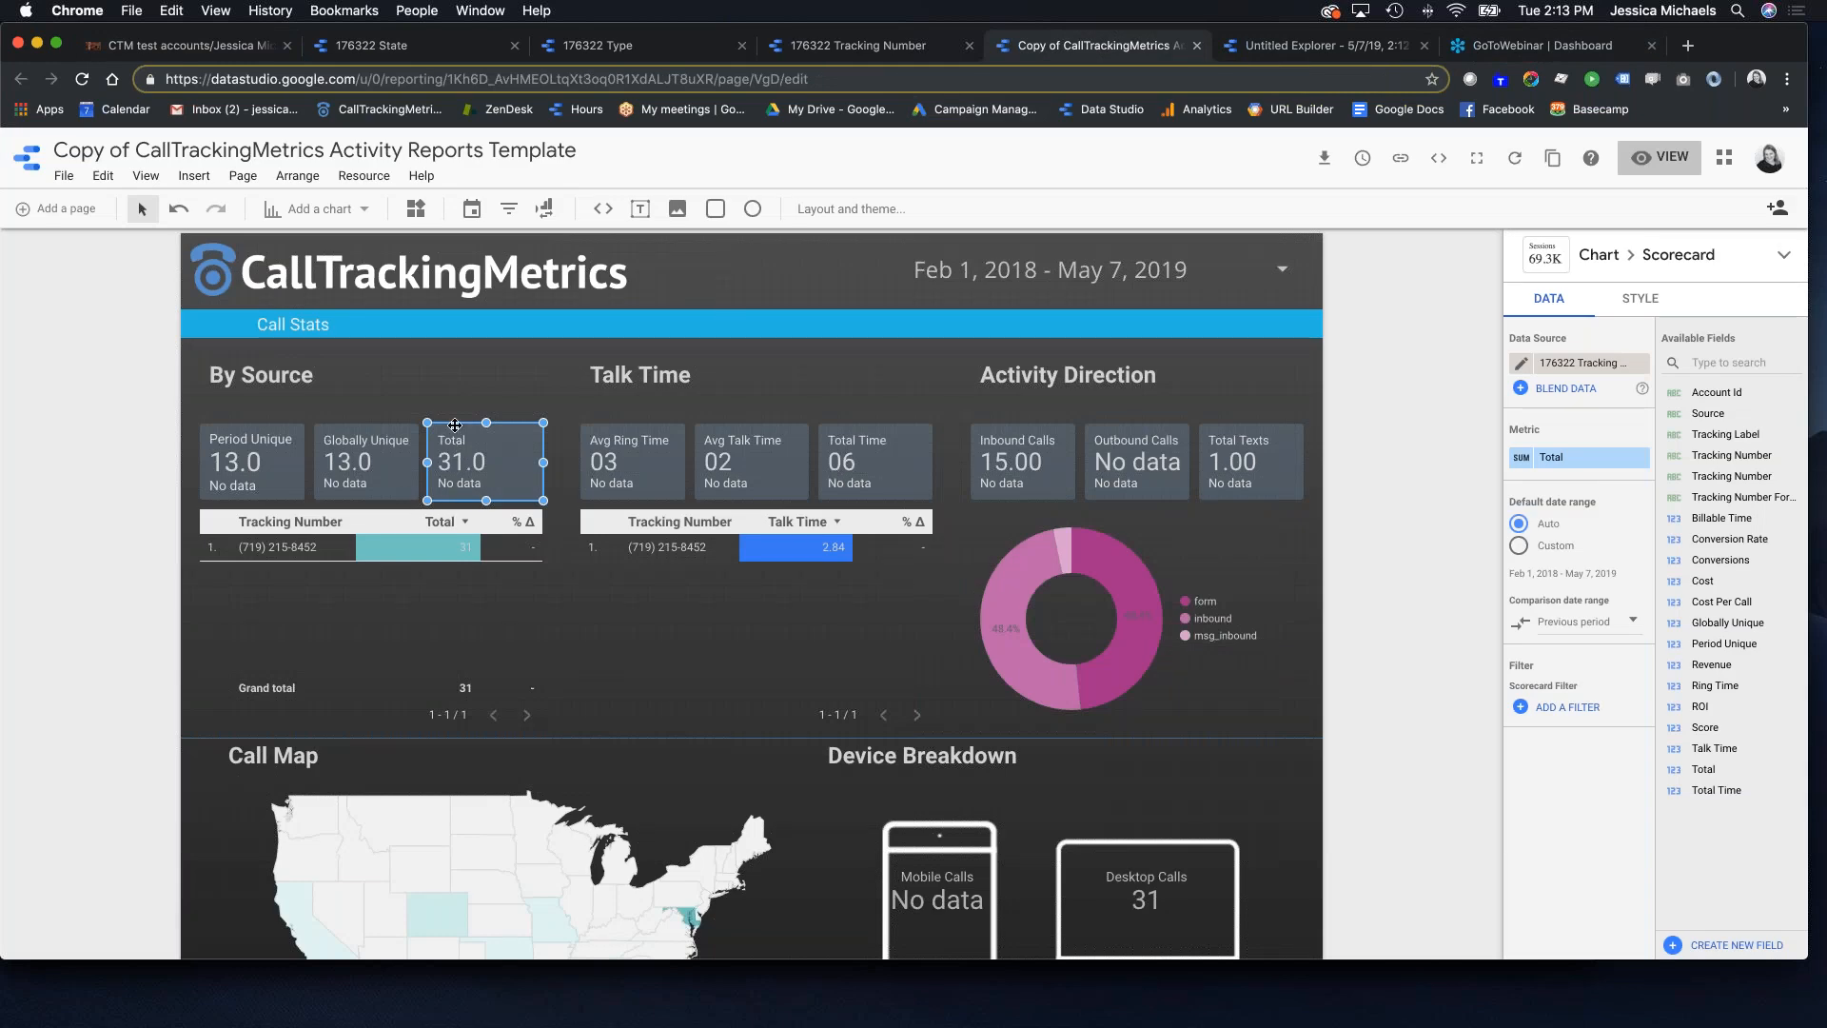
Step: Add a donut chart to the report from the chart gallery
{"action": "scroll", "coordinate": [669, 469], "scroll_direction": "down", "scroll_amount": 3}
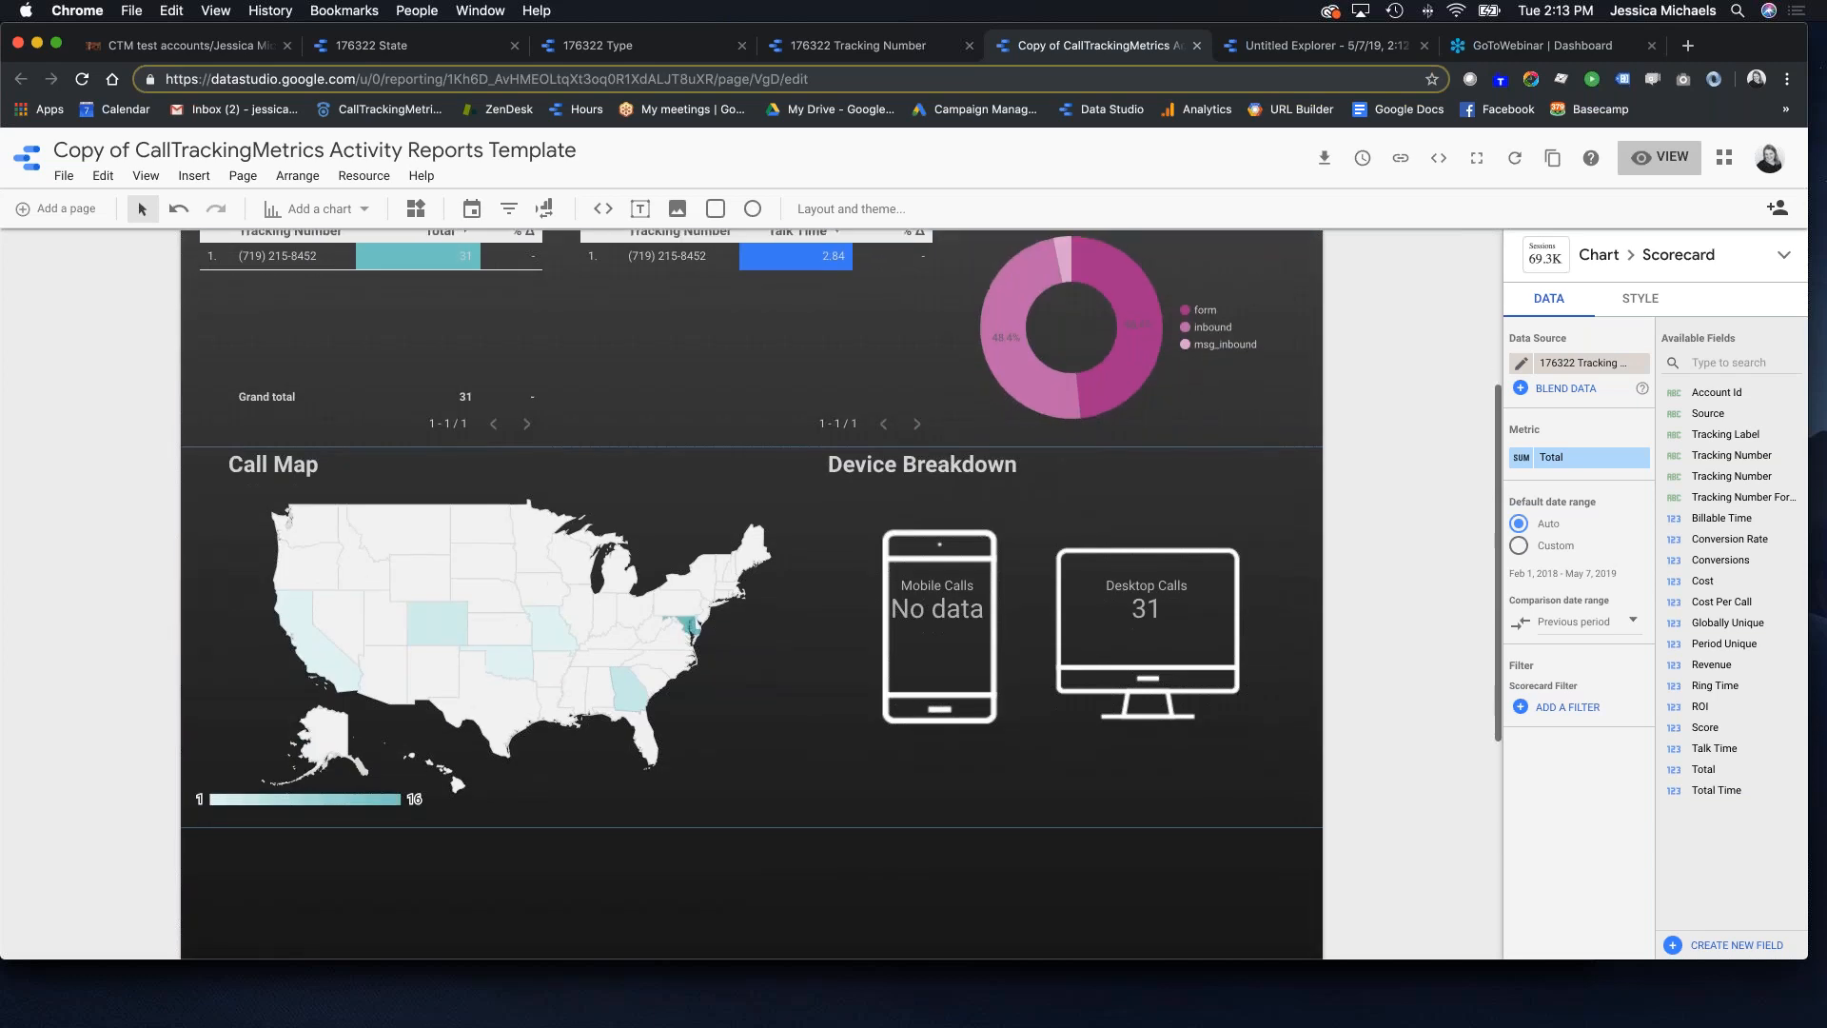
{"action": "scroll", "coordinate": [669, 469], "scroll_direction": "up", "scroll_amount": 5}
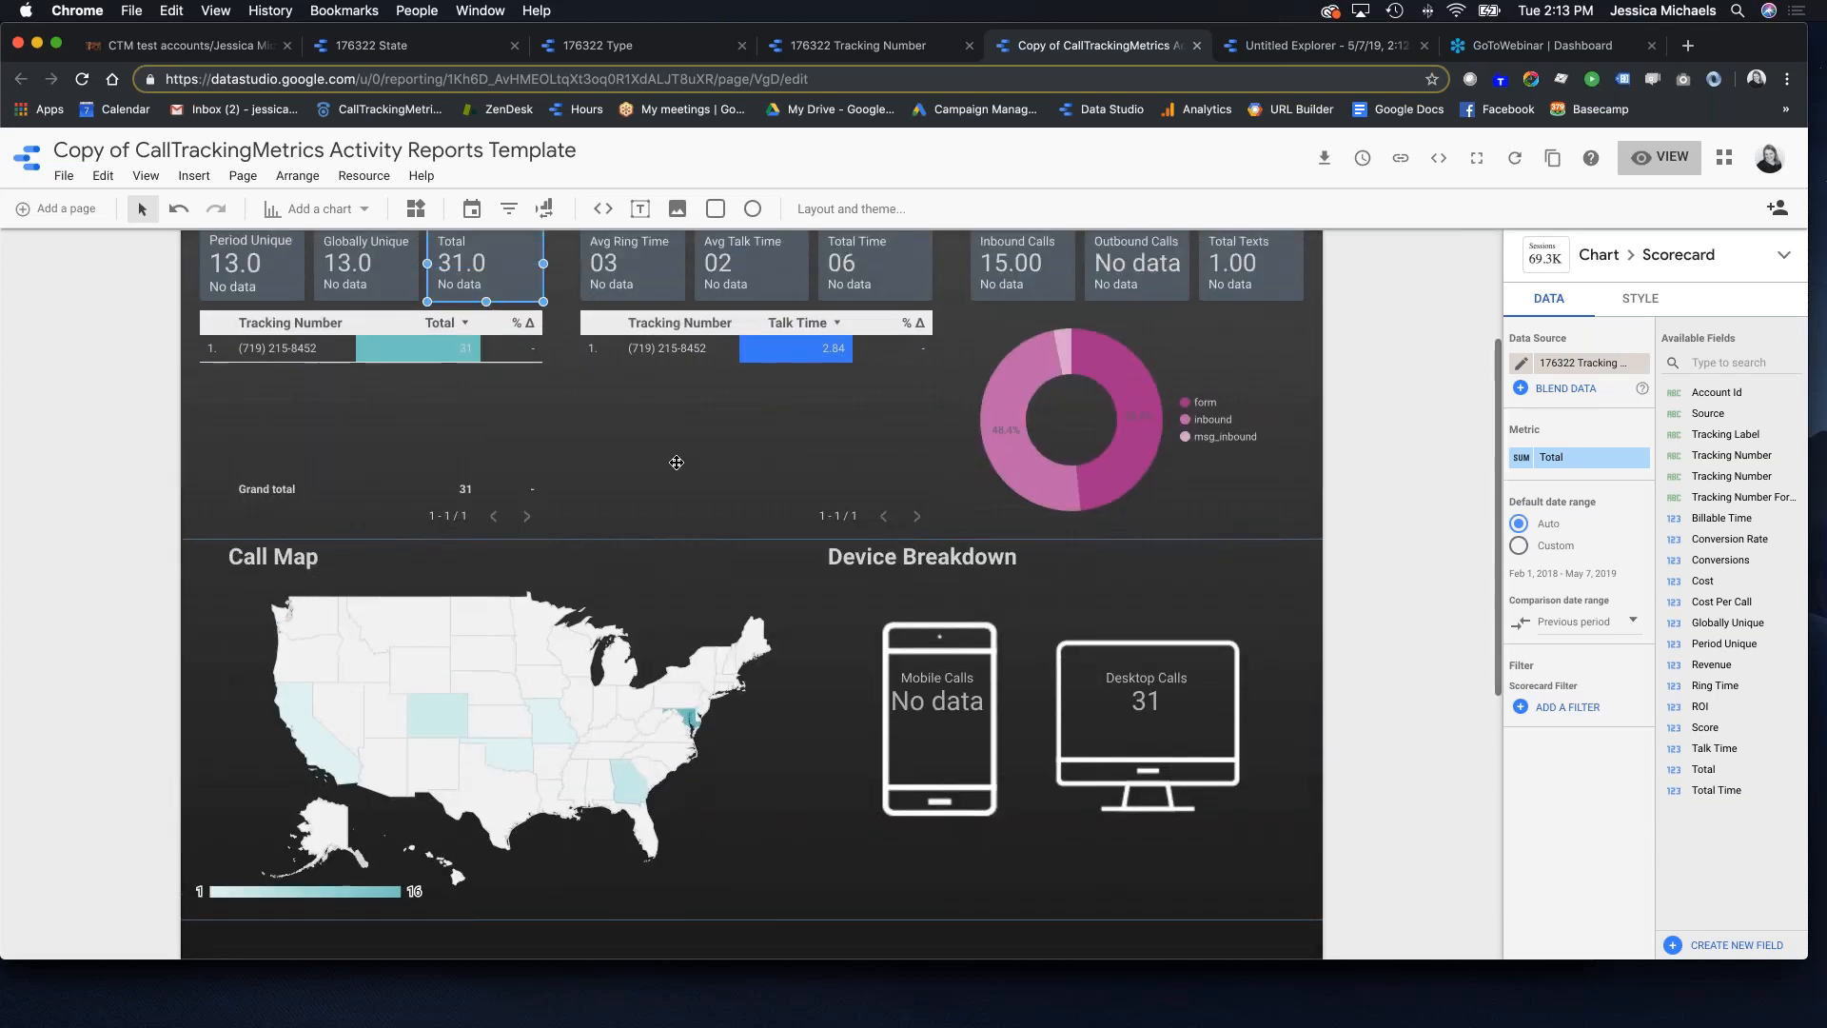
{"action": "scroll", "coordinate": [669, 469], "scroll_direction": "down", "scroll_amount": 5}
{"action": "scroll", "coordinate": [669, 469], "scroll_direction": "down", "scroll_amount": 5}
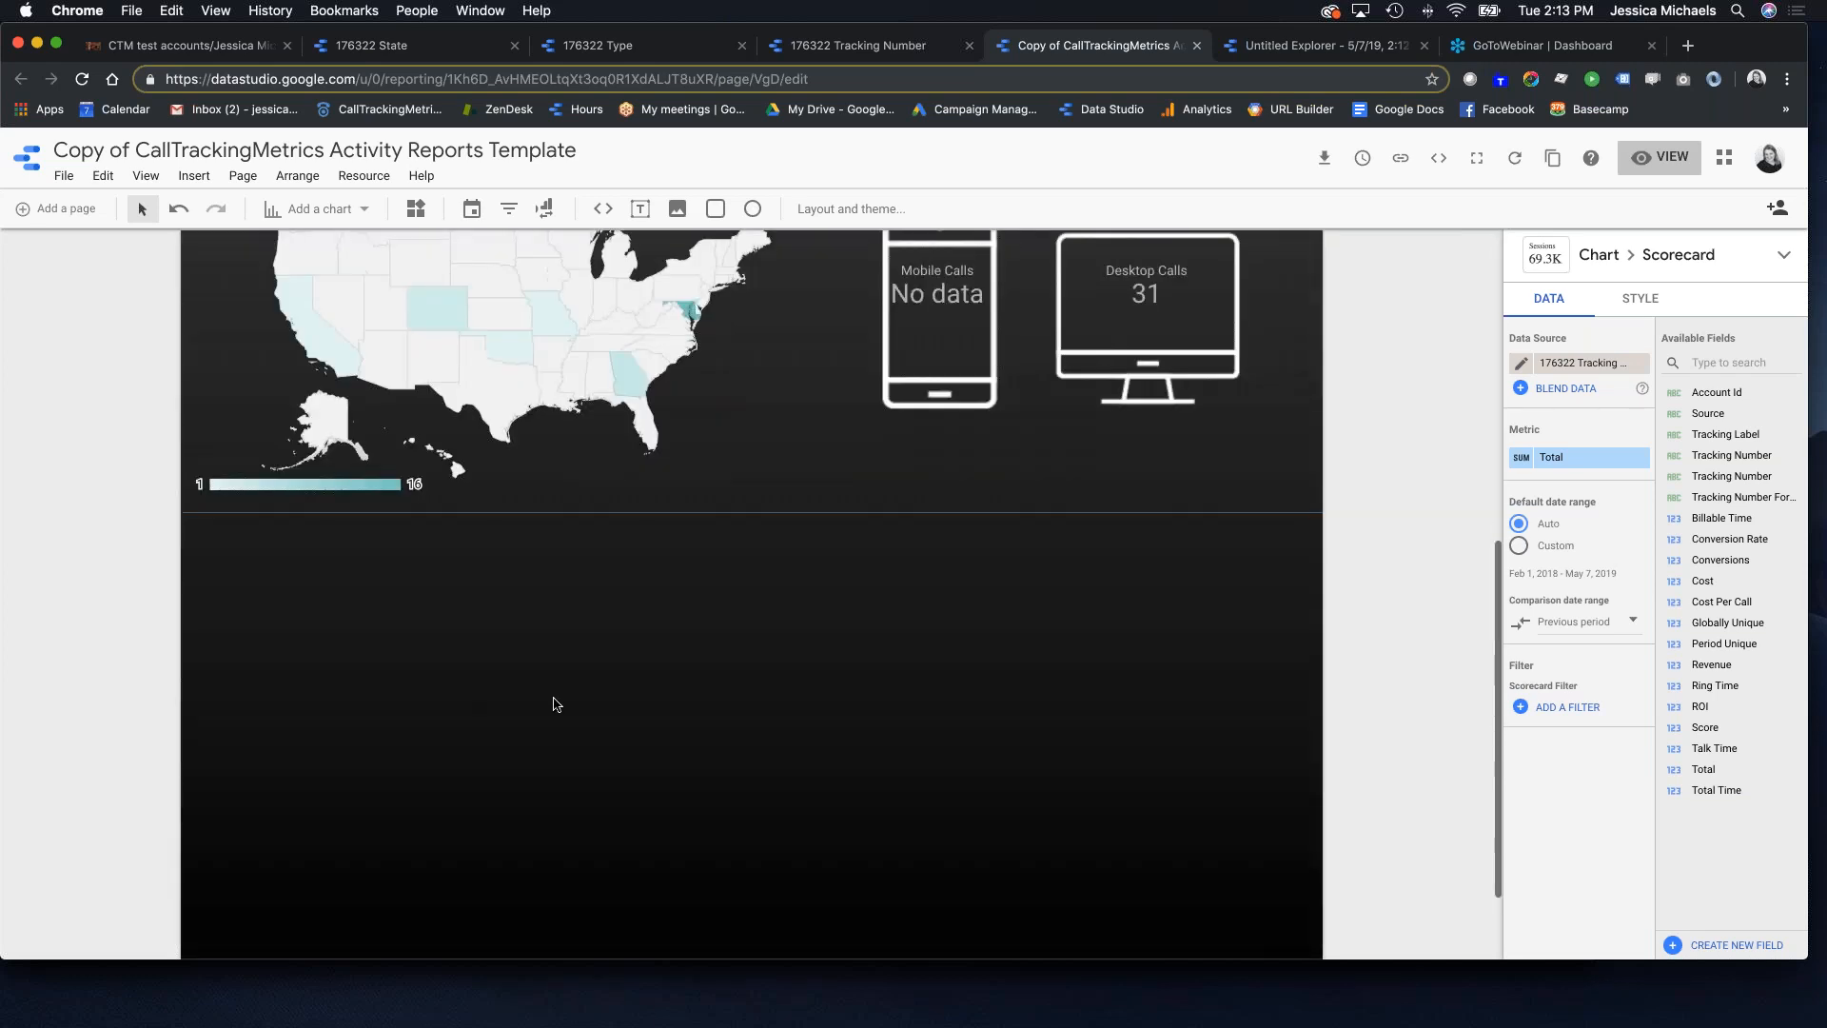
{"action": "left_click", "coordinate": [354, 210]}
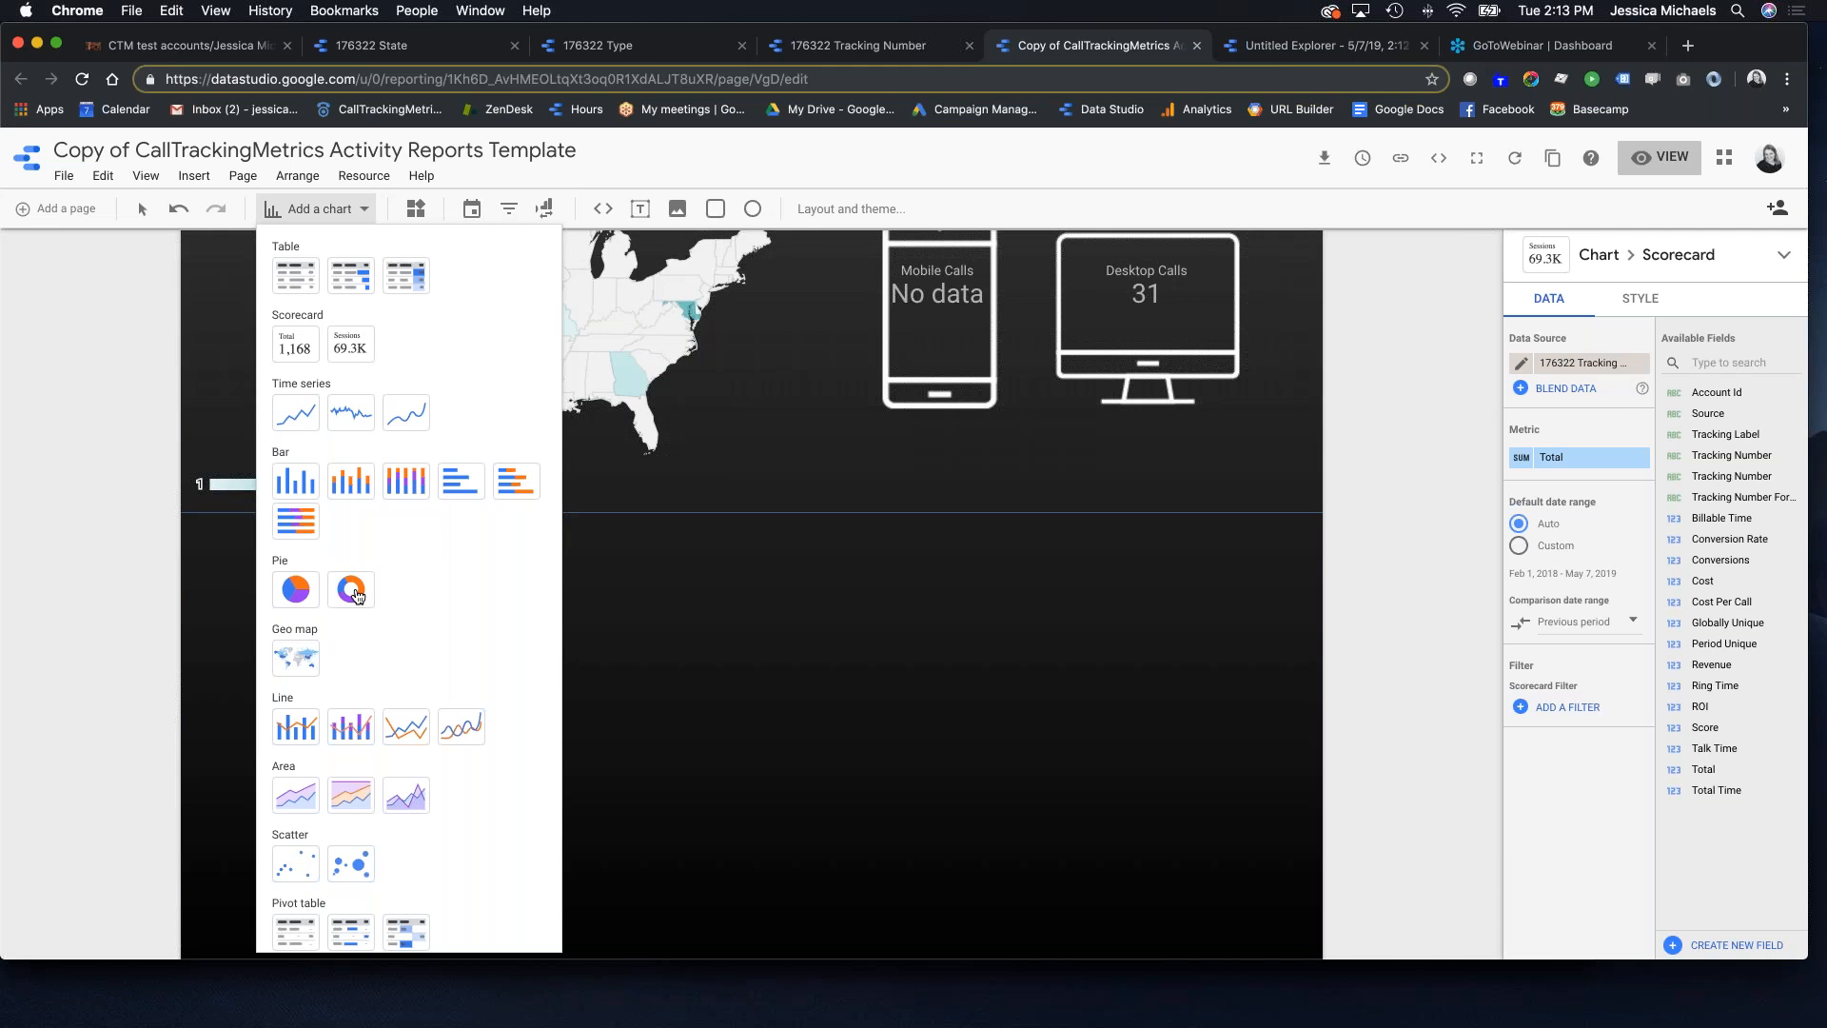
{"action": "left_click", "coordinate": [351, 591]}
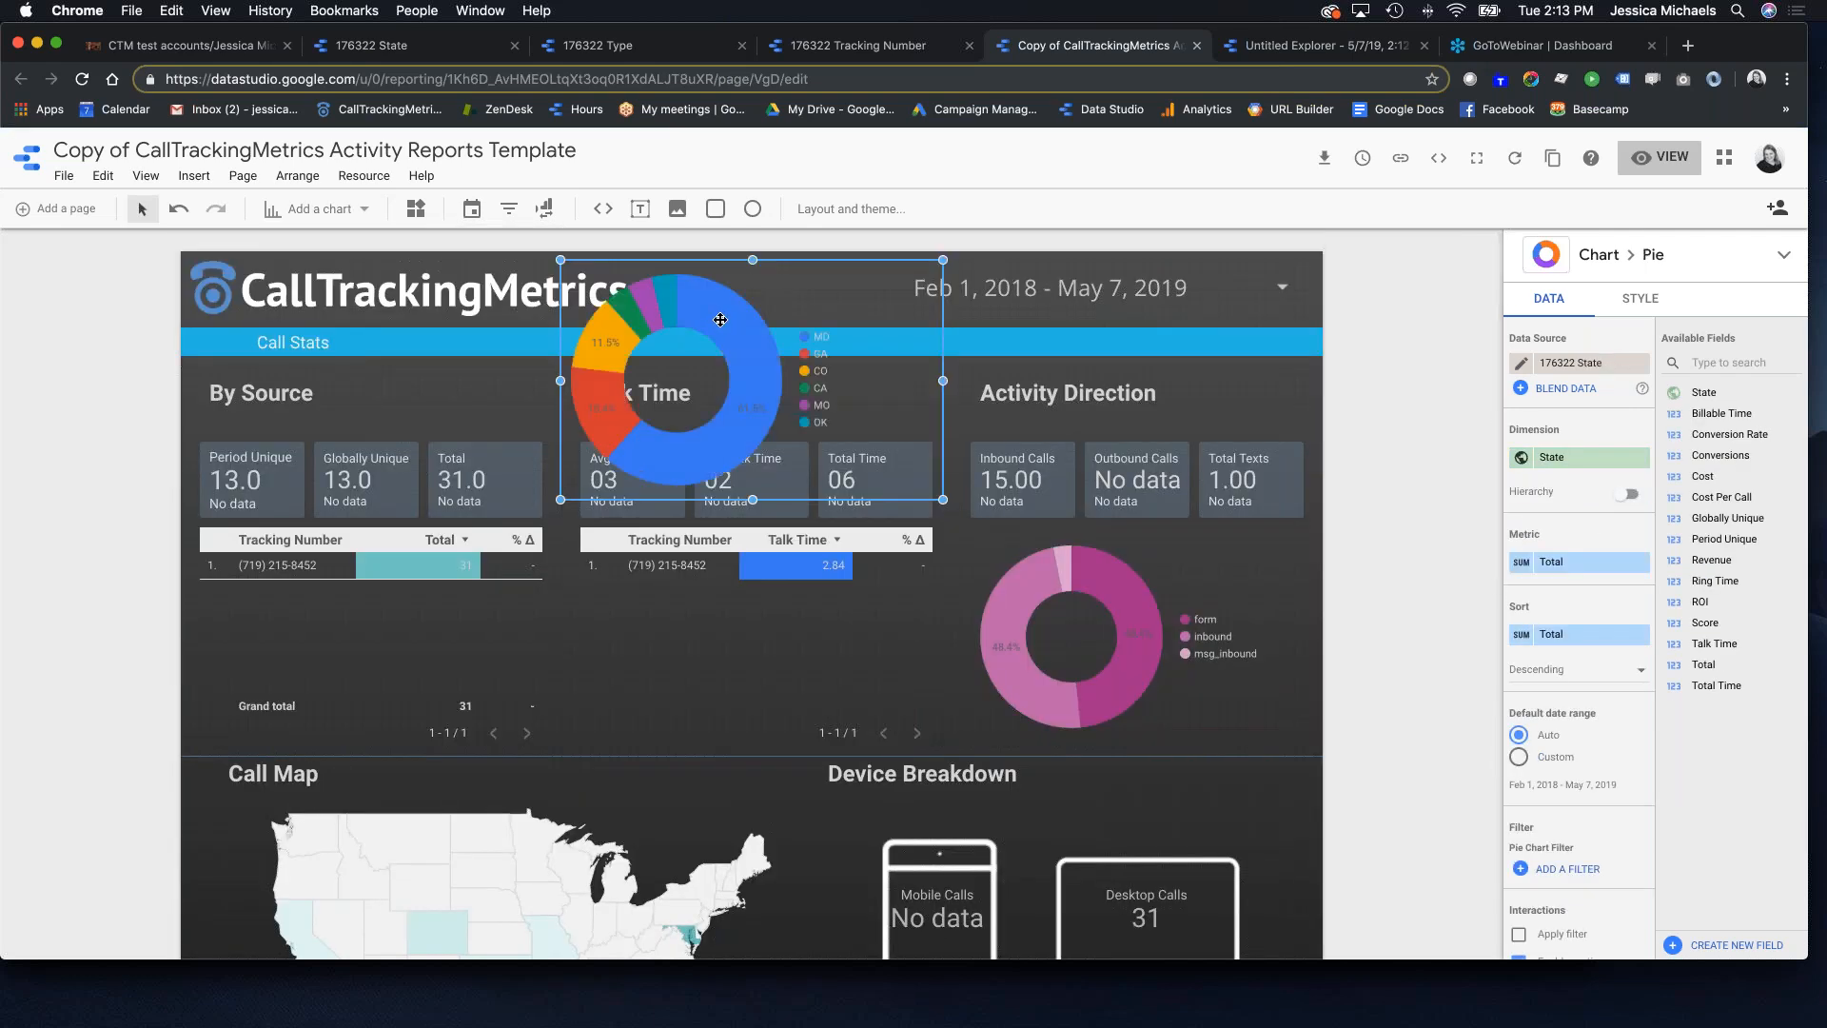
Step: Move the donut chart below the Call Map and enlarge it
{"action": "left_click_drag", "start_coordinate": [720, 320], "coordinate": [639, 814]}
{"action": "scroll", "coordinate": [639, 814], "scroll_direction": "down", "scroll_amount": 3}
{"action": "scroll", "coordinate": [640, 815], "scroll_direction": "down", "scroll_amount": 5}
{"action": "left_click_drag", "start_coordinate": [639, 814], "coordinate": [497, 717]}
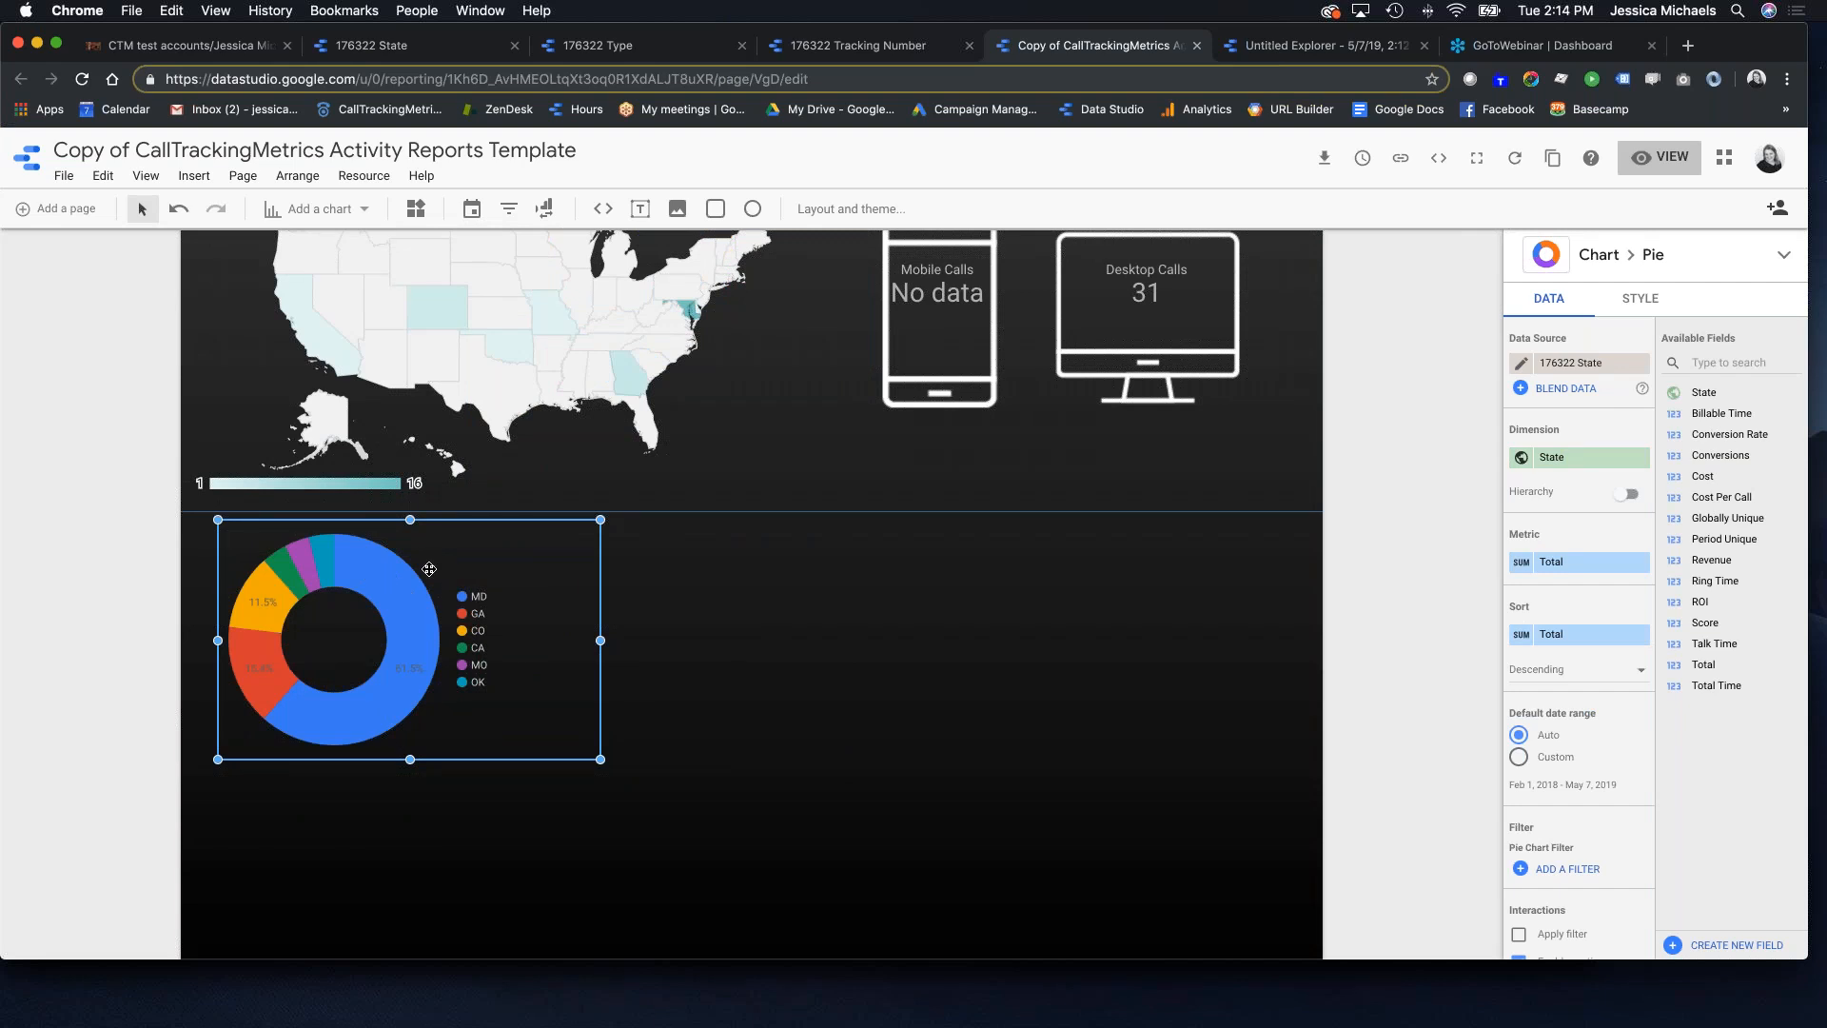
{"action": "left_click_drag", "start_coordinate": [601, 759], "coordinate": [653, 877]}
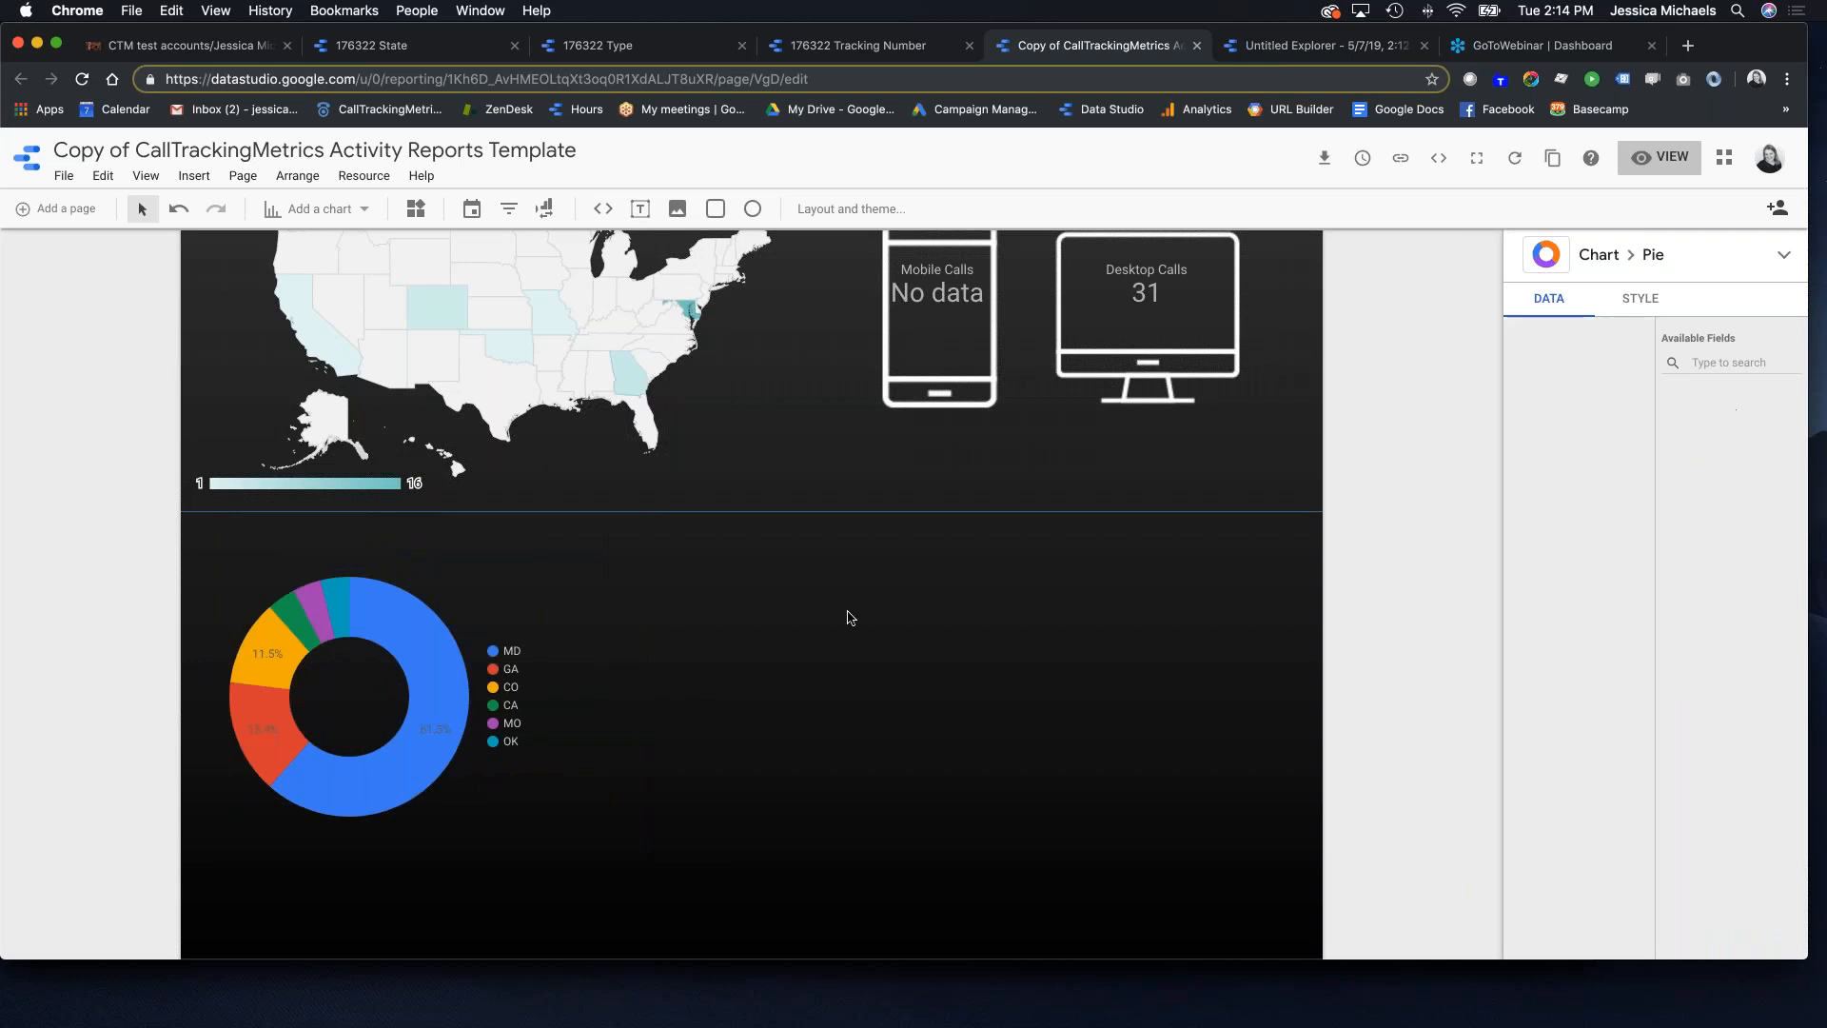
{"action": "left_click", "coordinate": [850, 617]}
Step: Switch to view mode, review the Call Map and state donut chart, then open Share
{"action": "left_click", "coordinate": [1660, 157]}
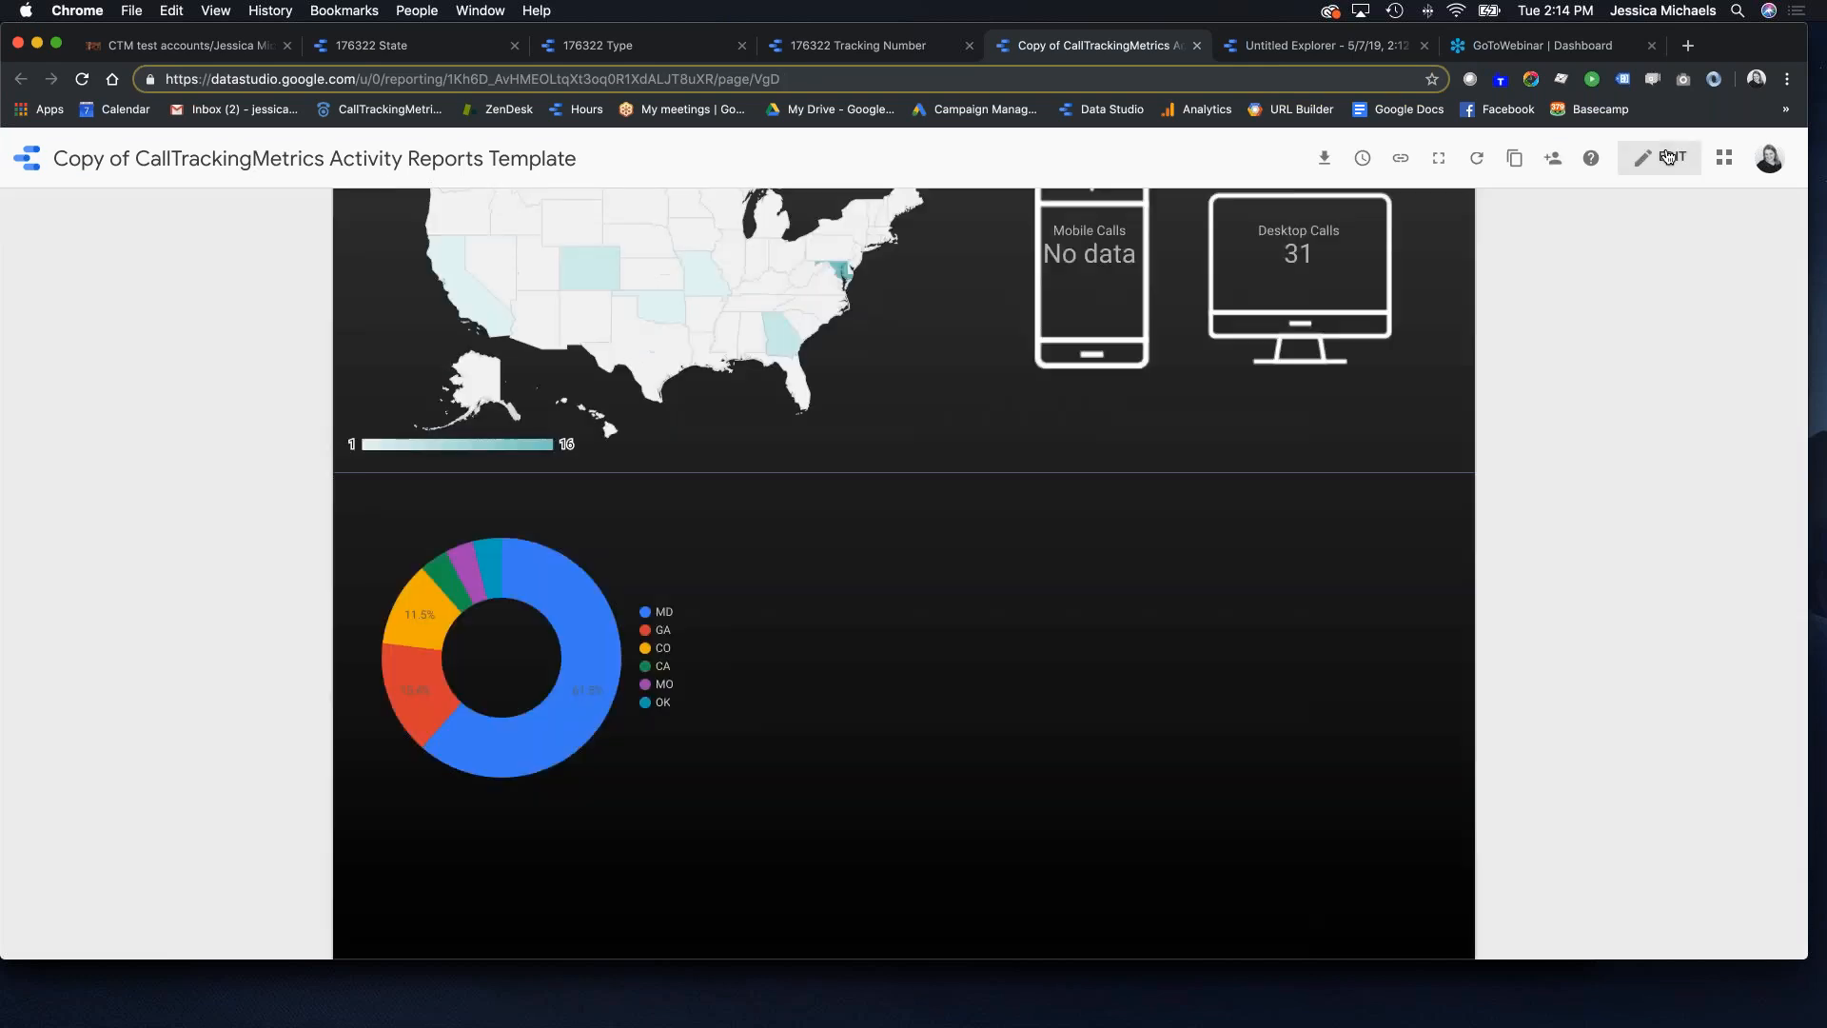
{"action": "scroll", "coordinate": [784, 300], "scroll_direction": "up", "scroll_amount": 6}
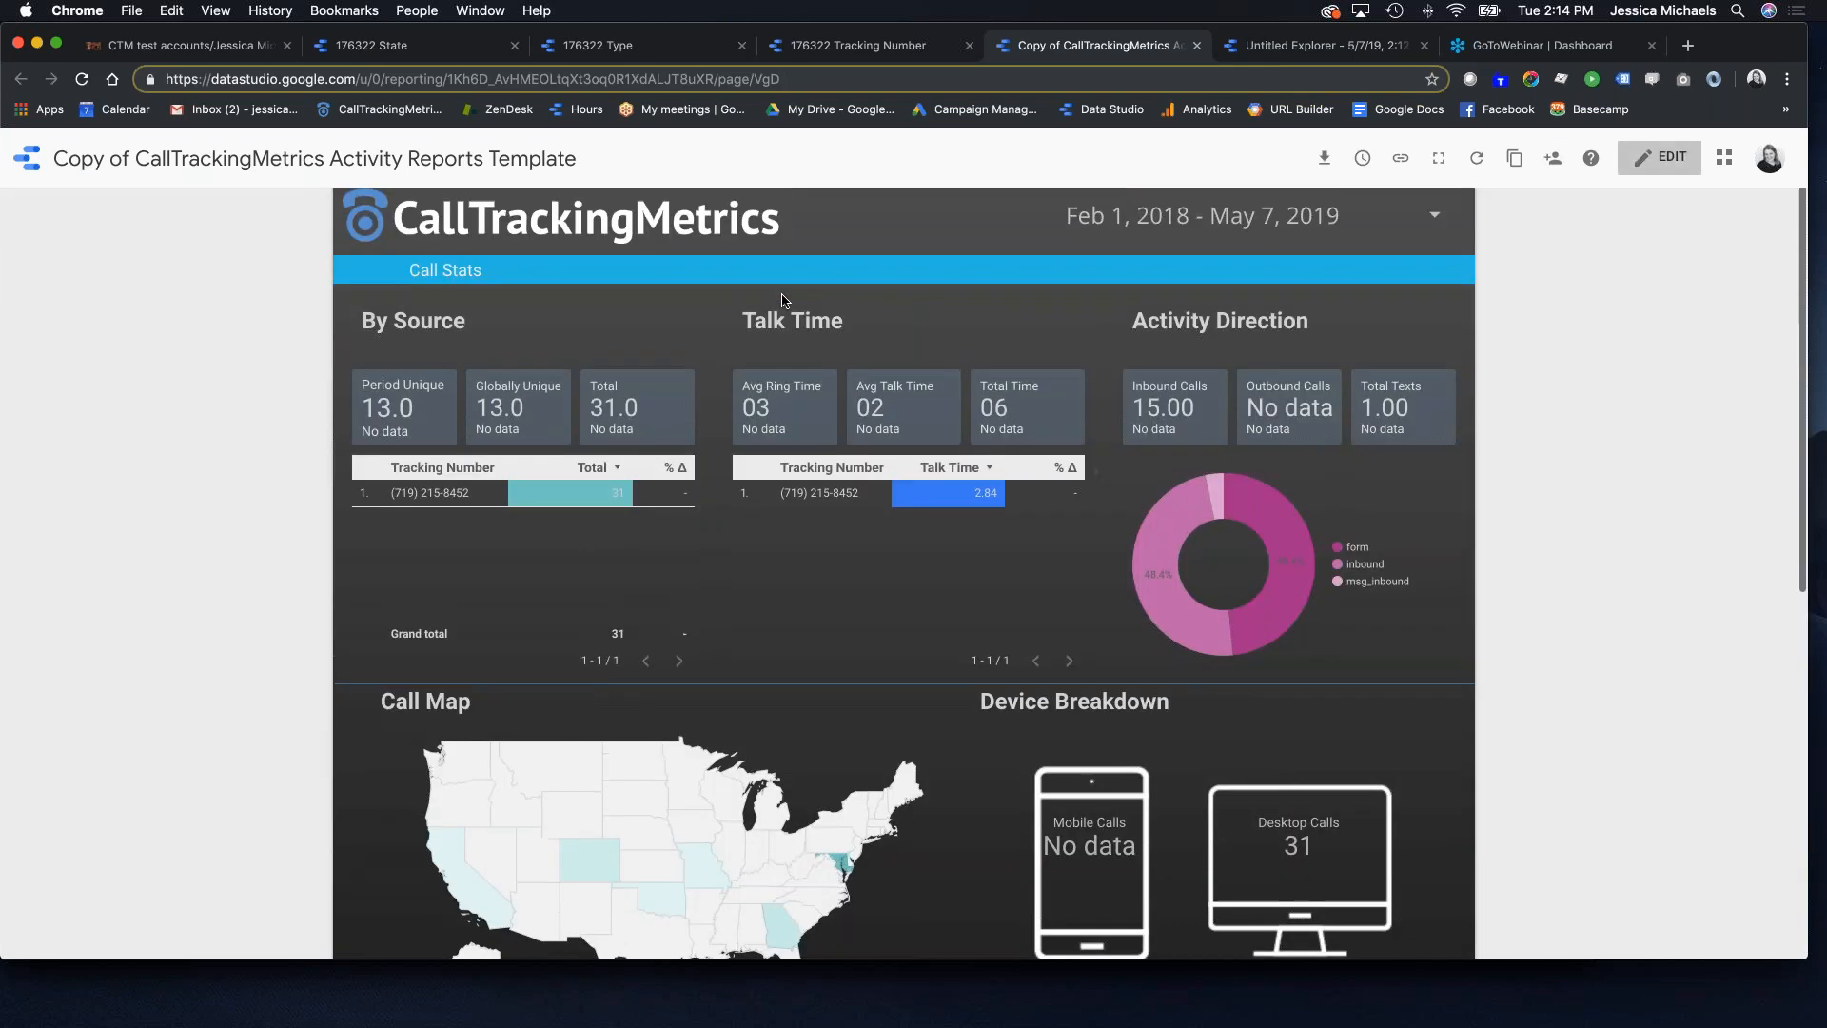
{"action": "scroll", "coordinate": [607, 702], "scroll_direction": "down", "scroll_amount": 2}
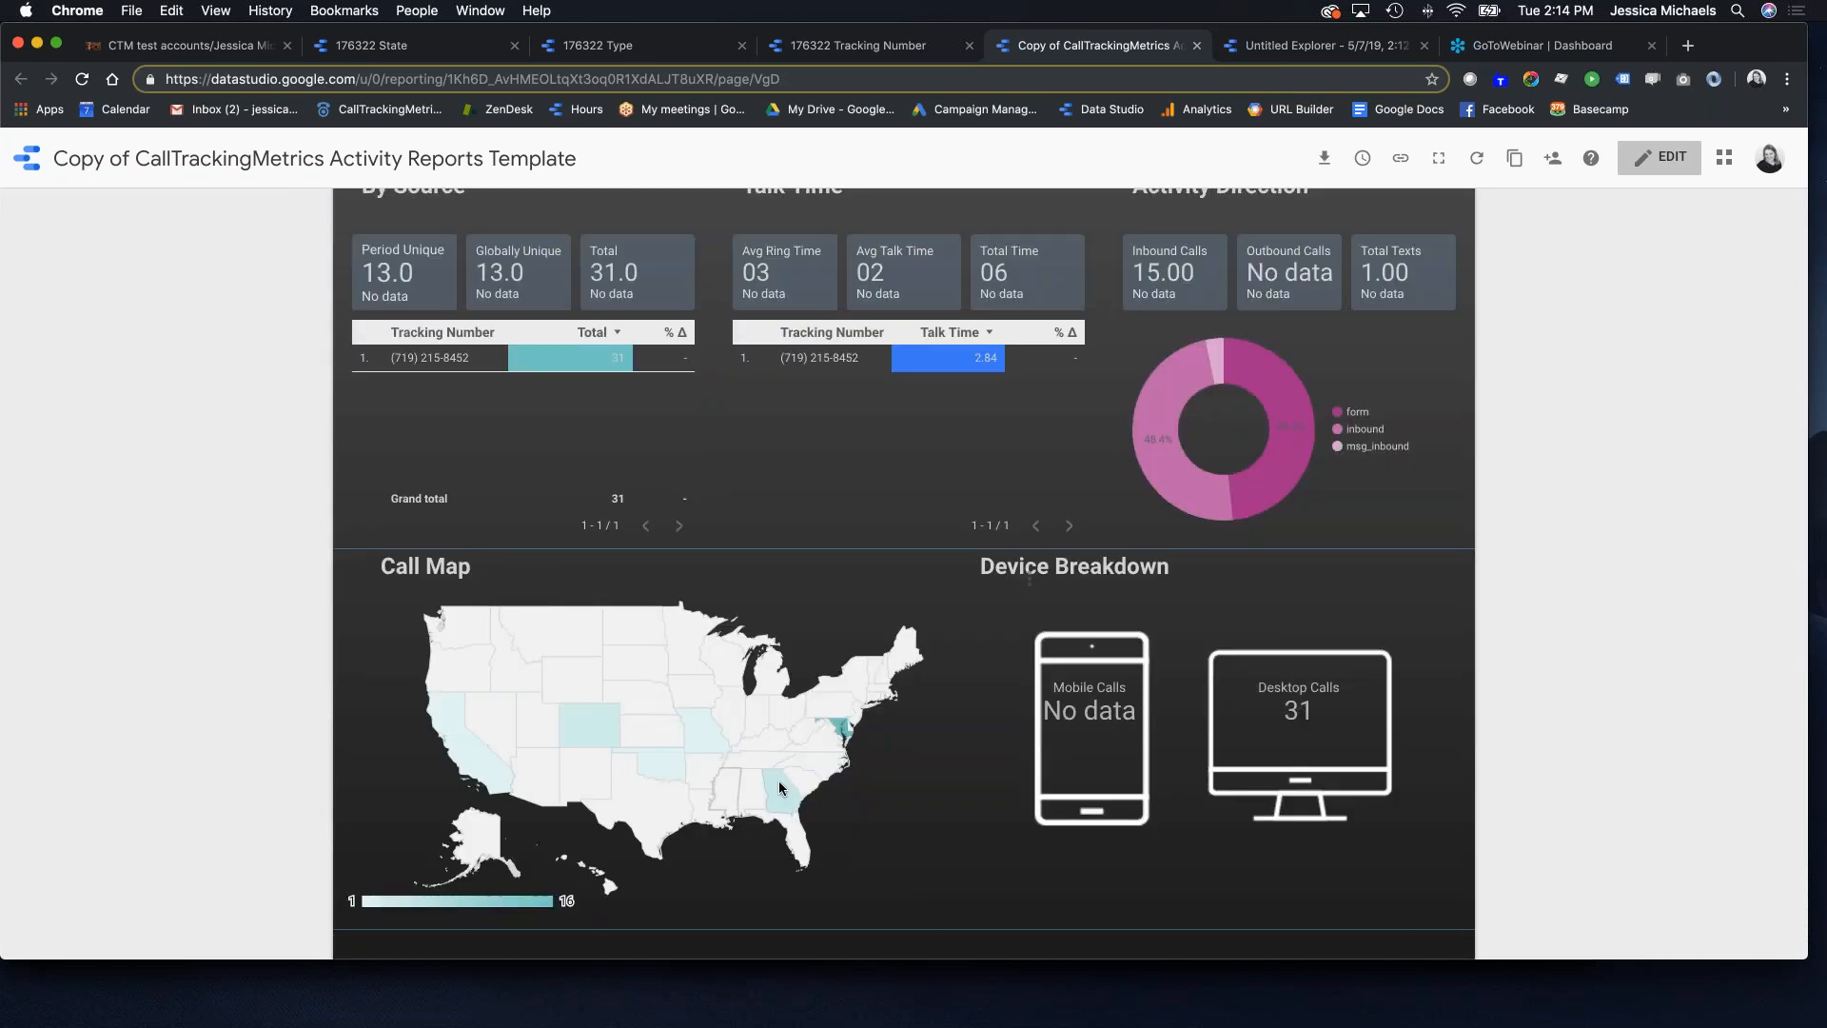
{"action": "scroll", "coordinate": [866, 538], "scroll_direction": "down", "scroll_amount": 2}
{"action": "mouse_move", "coordinate": [847, 599]}
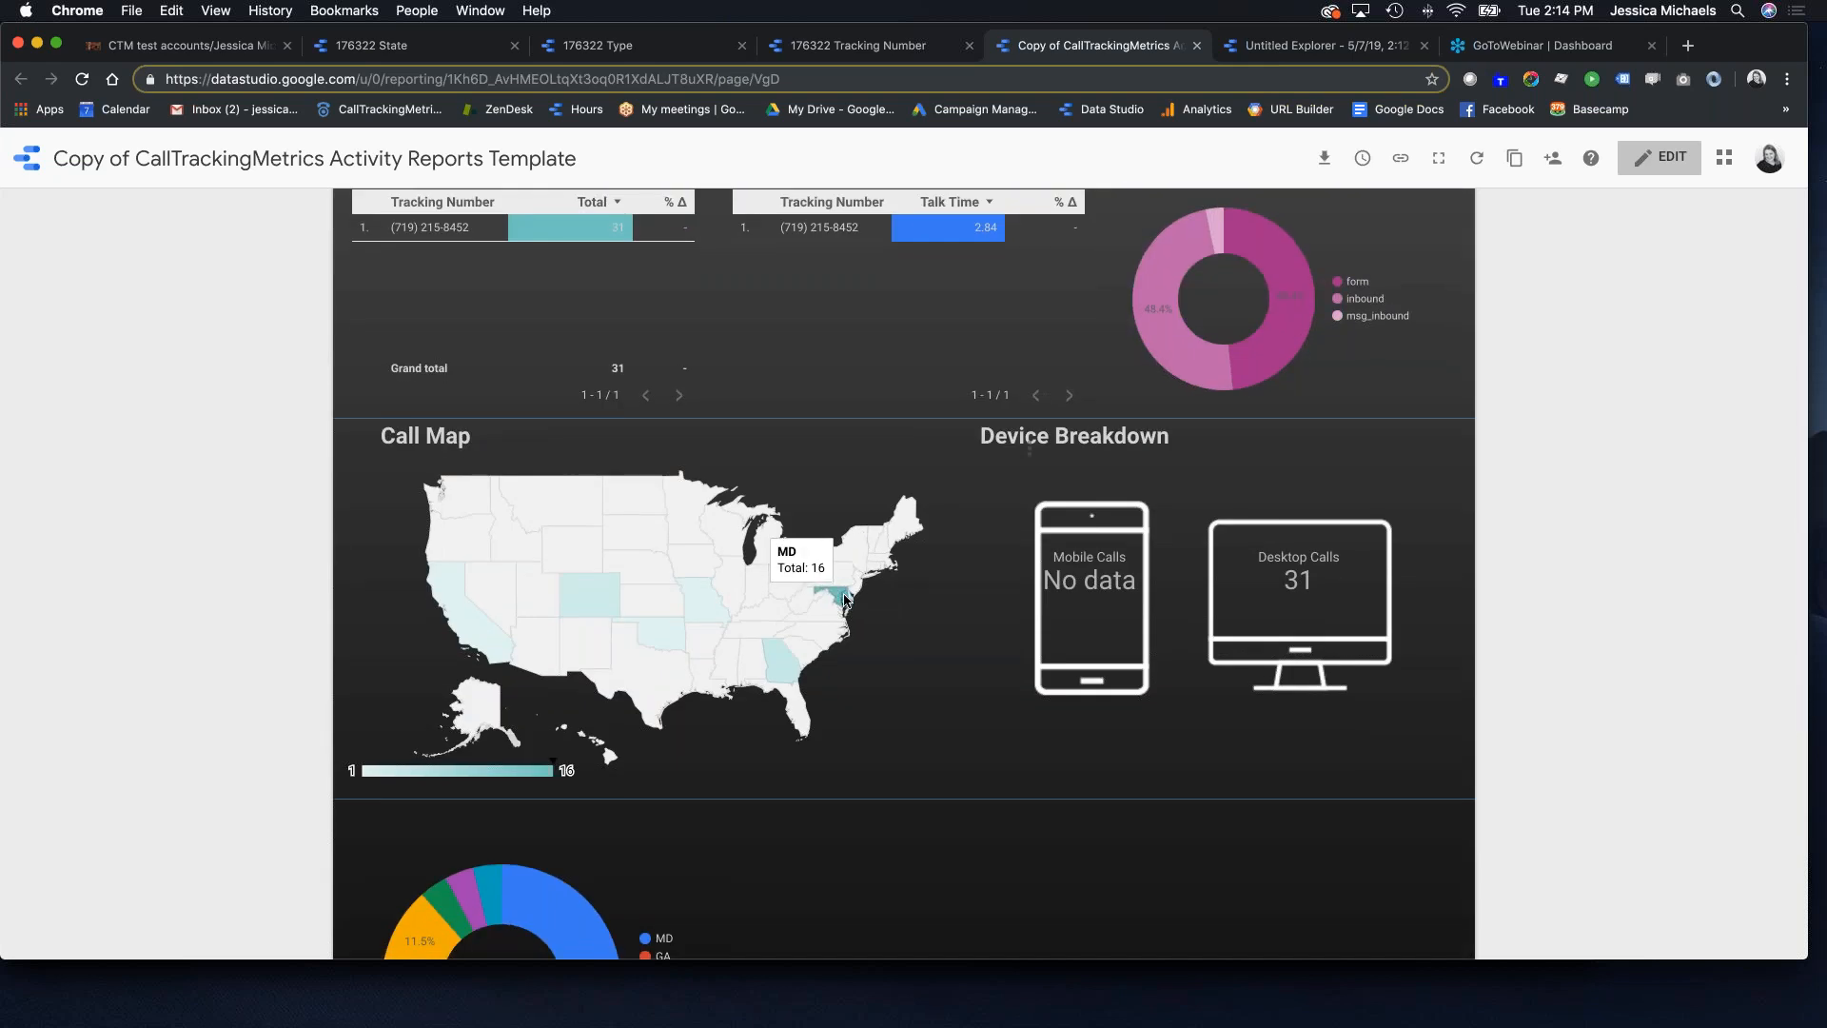
{"action": "scroll", "coordinate": [847, 599], "scroll_direction": "down", "scroll_amount": 3}
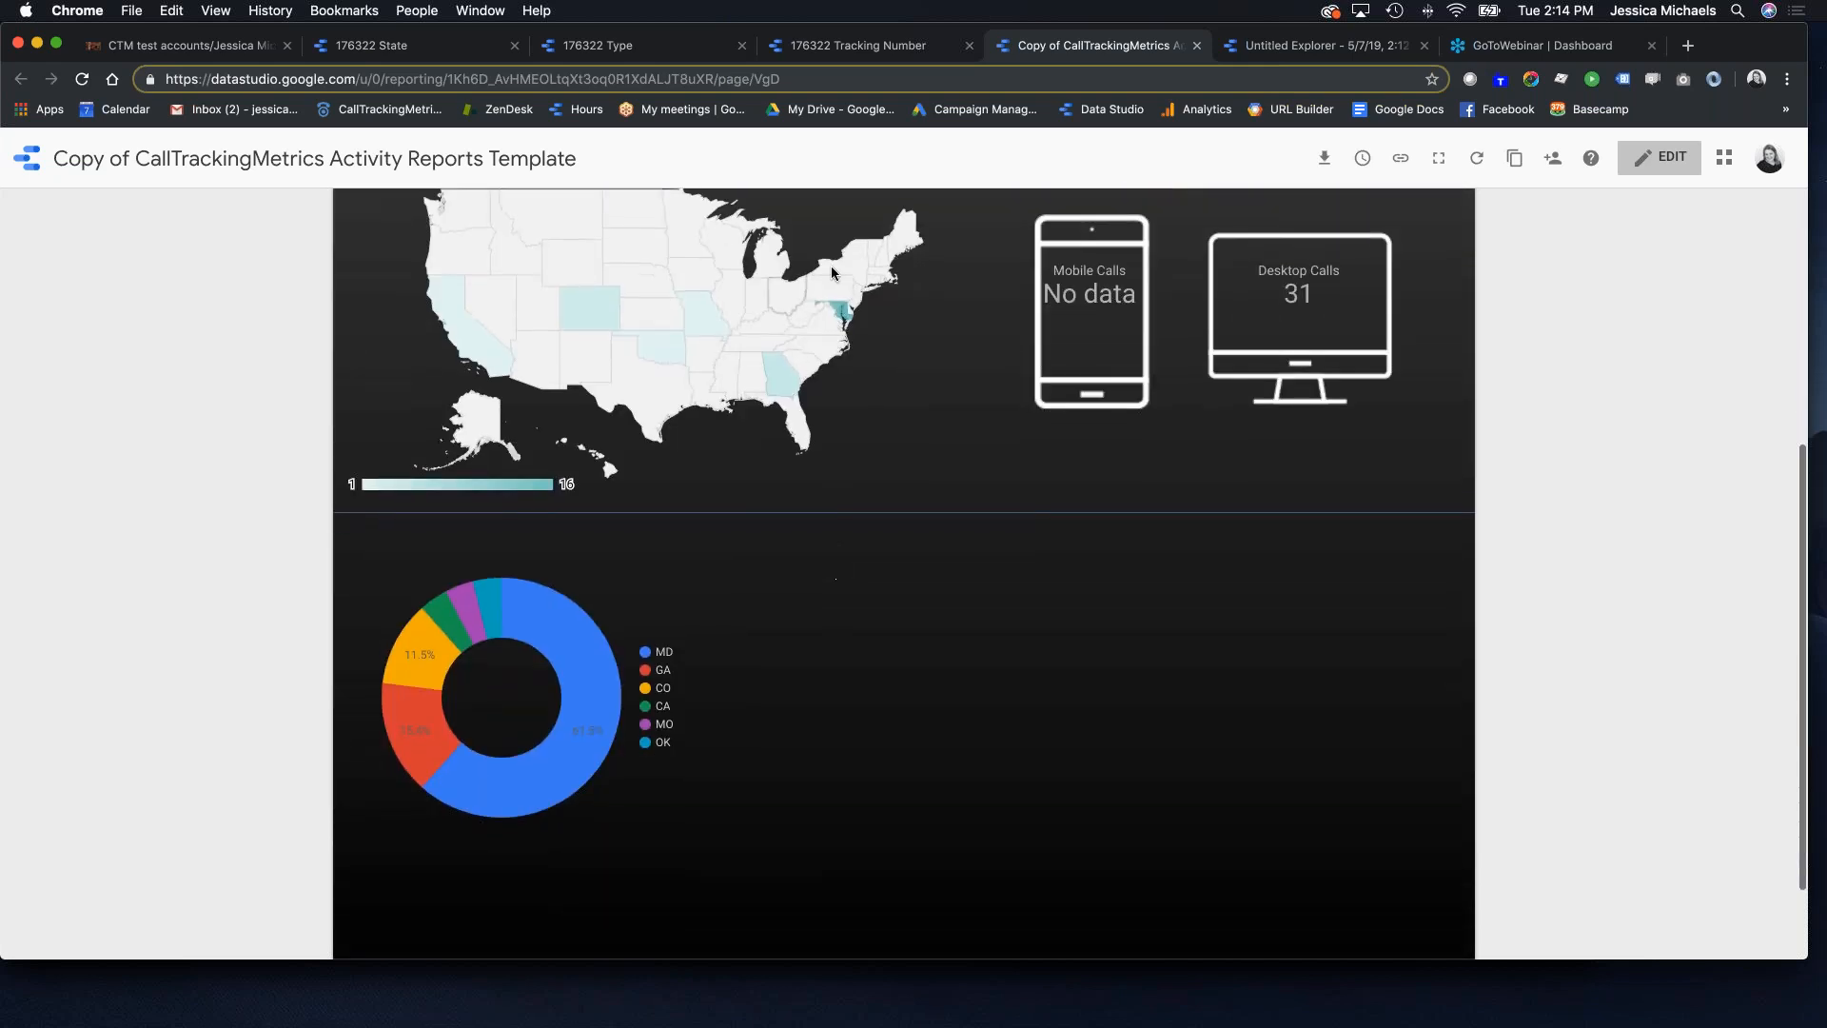
{"action": "scroll", "coordinate": [1195, 329], "scroll_direction": "up", "scroll_amount": 5}
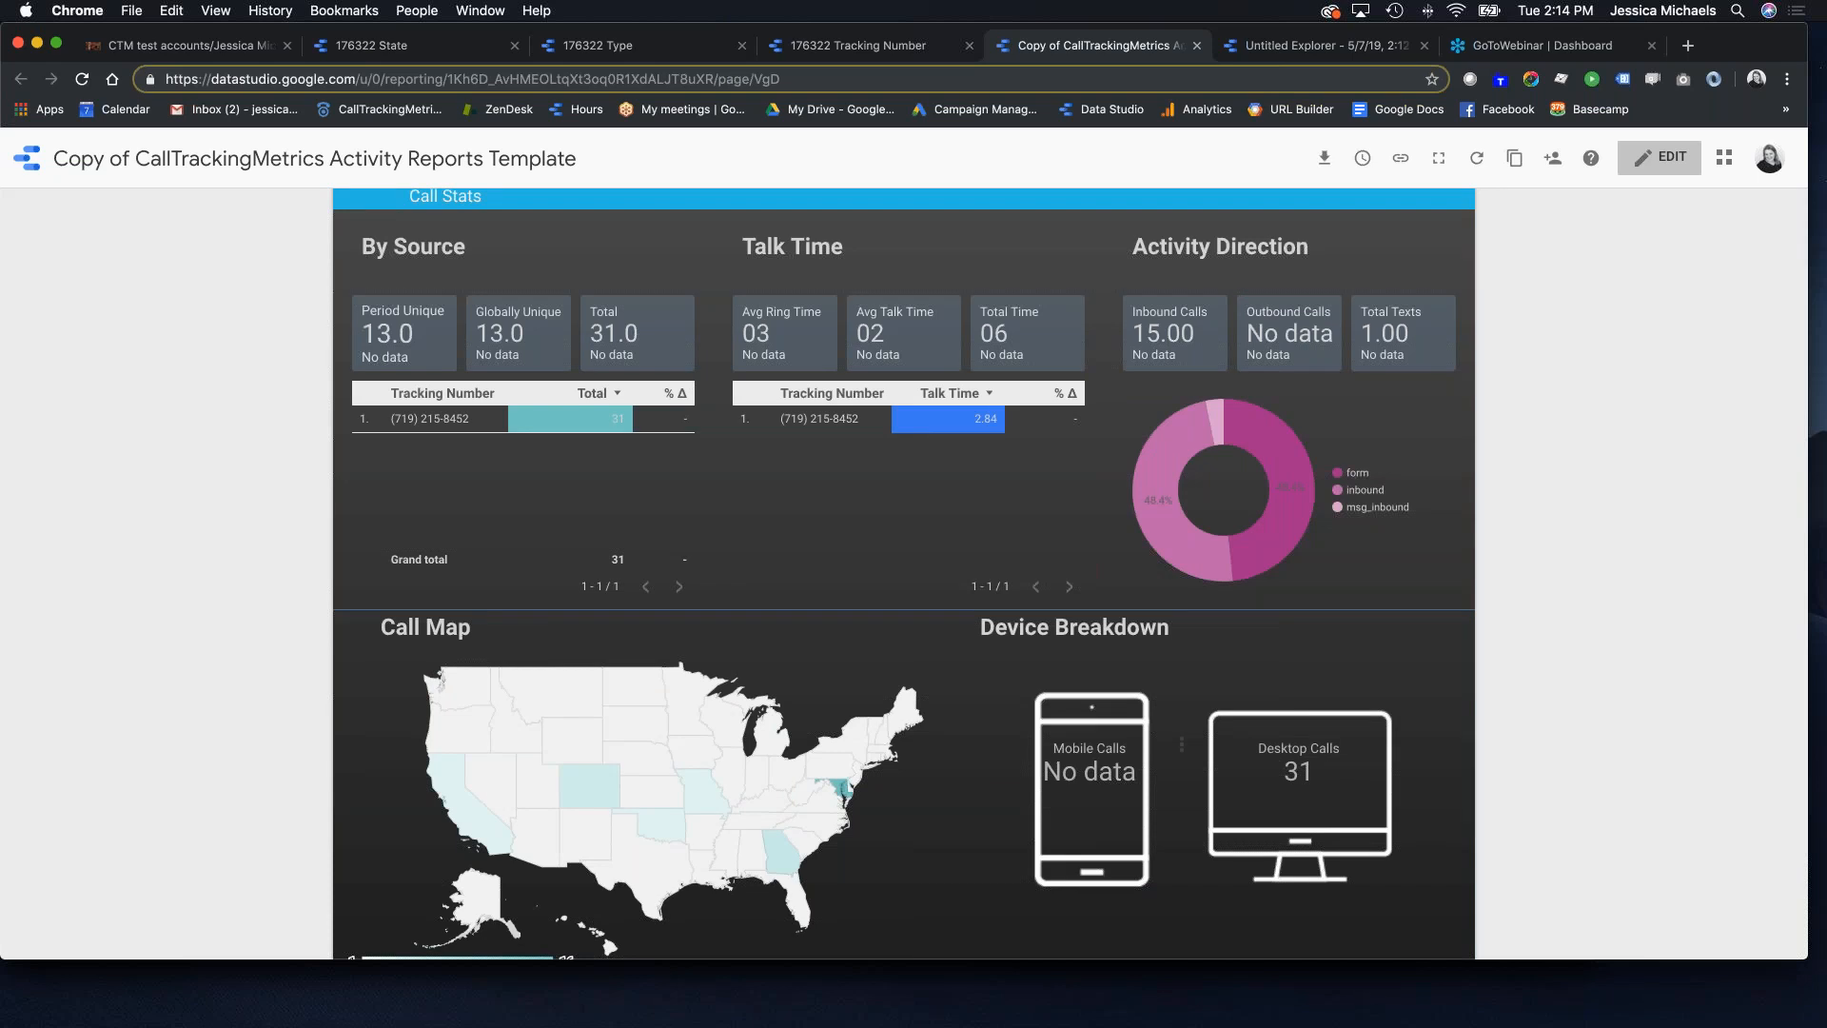
{"action": "scroll", "coordinate": [660, 753], "scroll_direction": "down", "scroll_amount": 4}
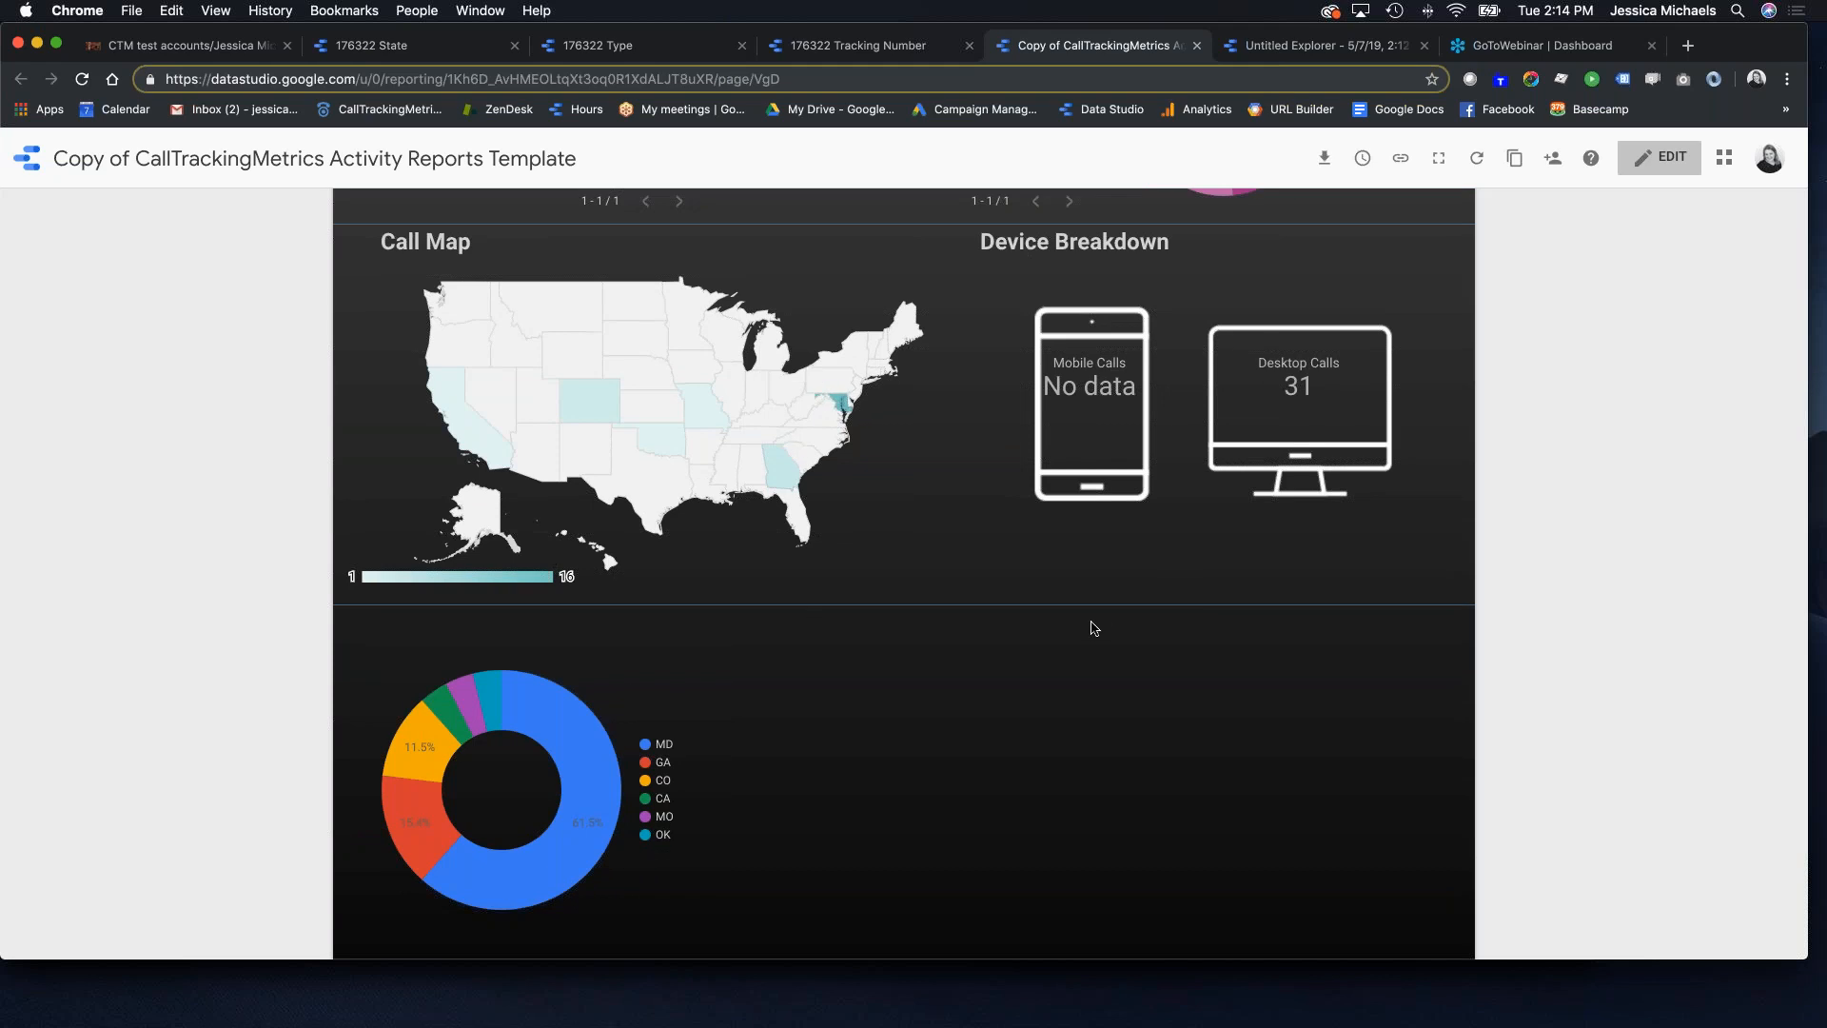
{"action": "scroll", "coordinate": [1036, 648], "scroll_direction": "up", "scroll_amount": 5}
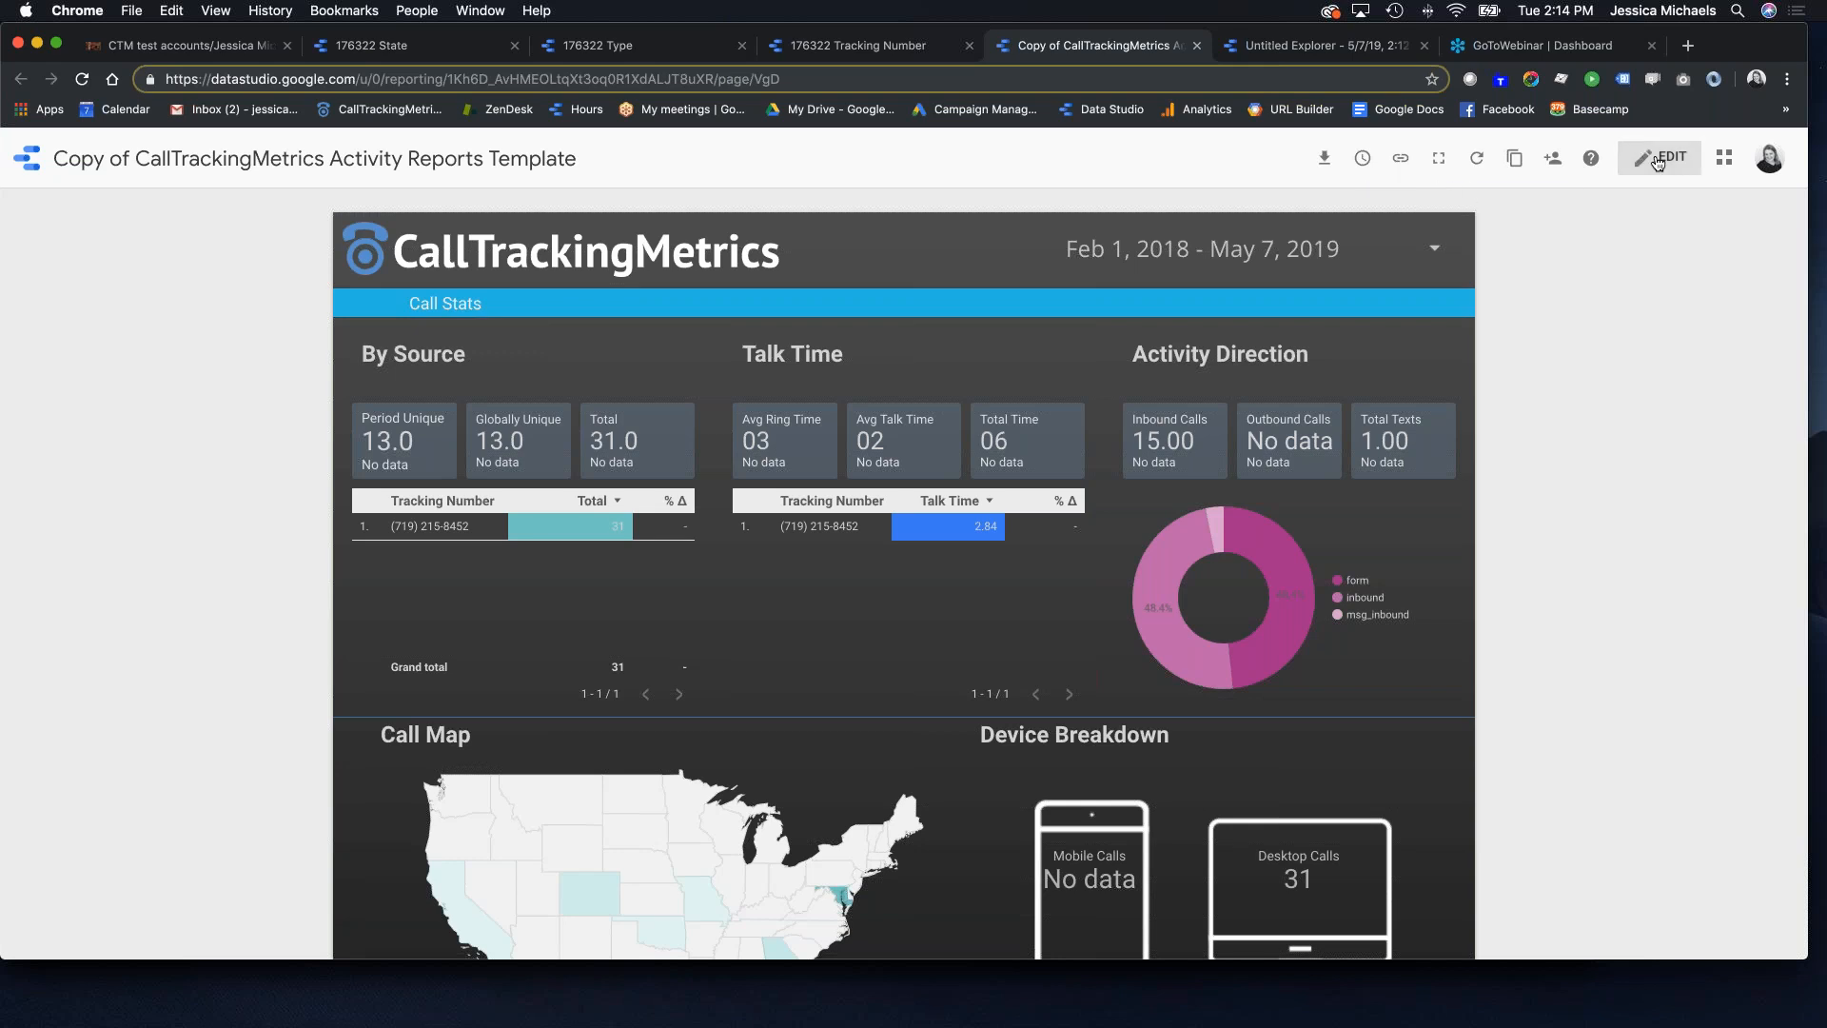
{"action": "left_click", "coordinate": [1552, 158]}
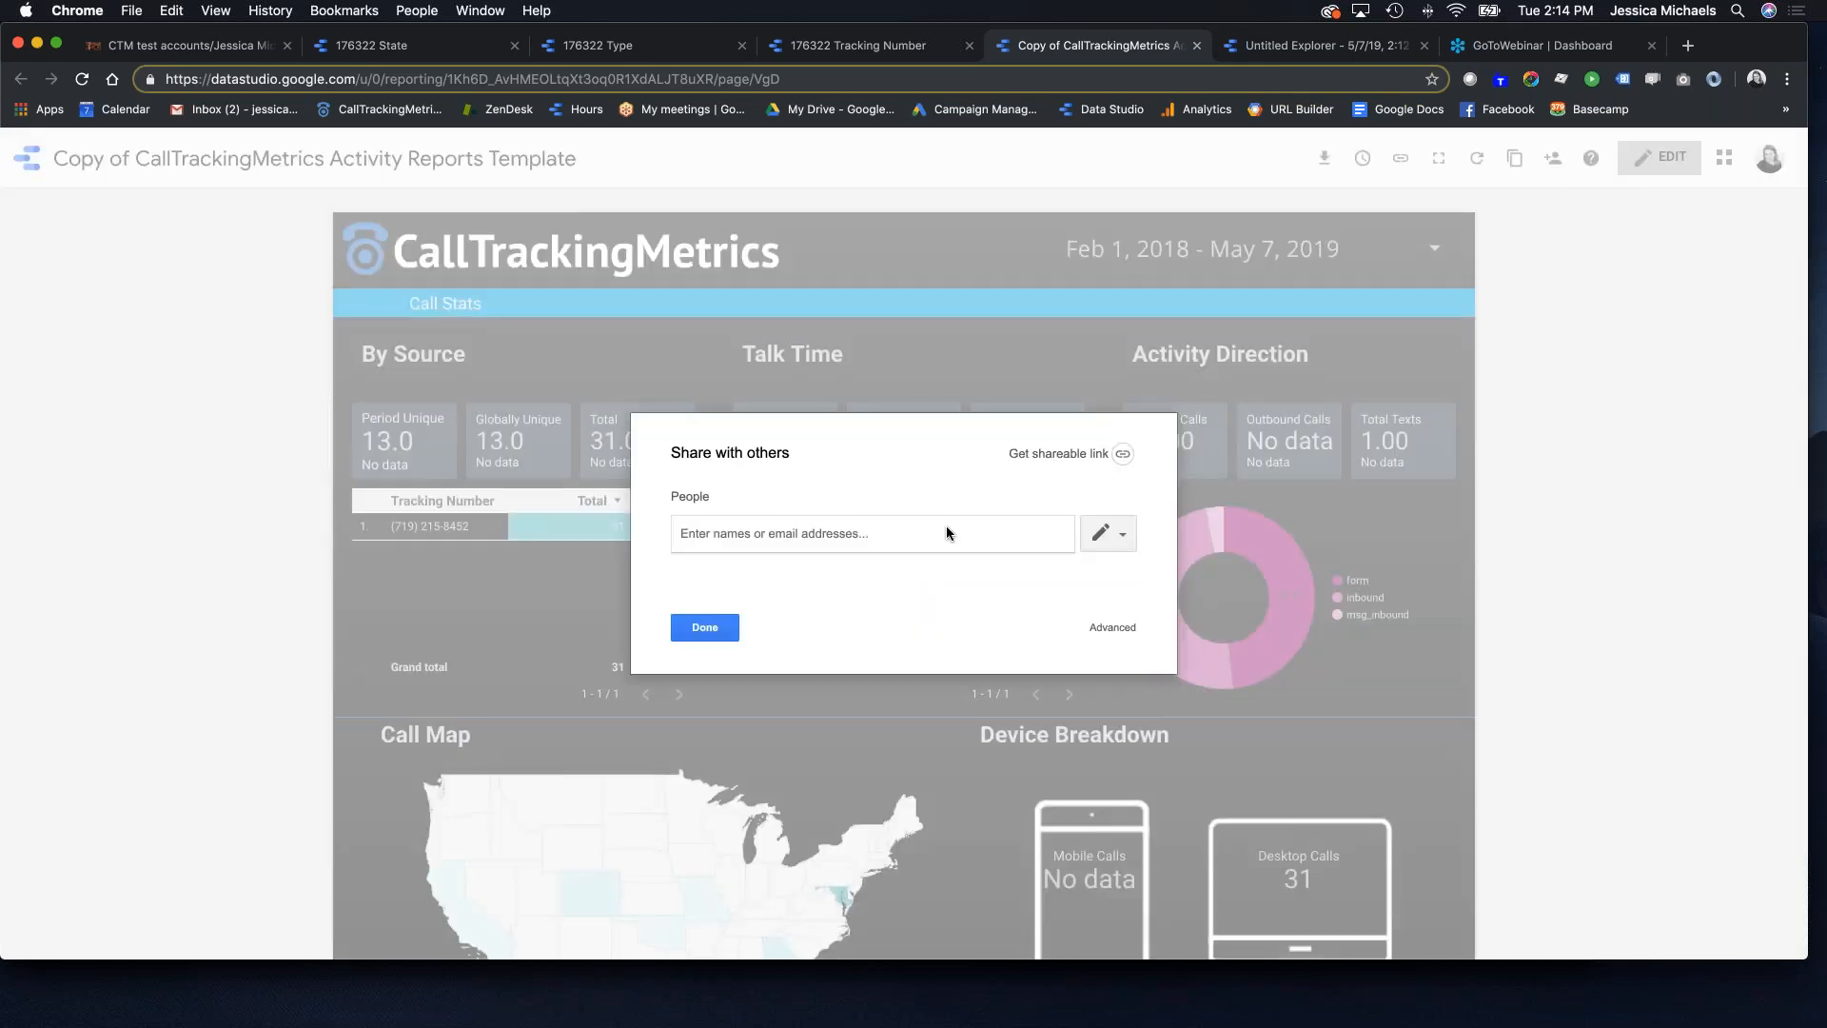
Step: Turn on link sharing for the report and copy its link
{"action": "left_click", "coordinate": [1087, 453]}
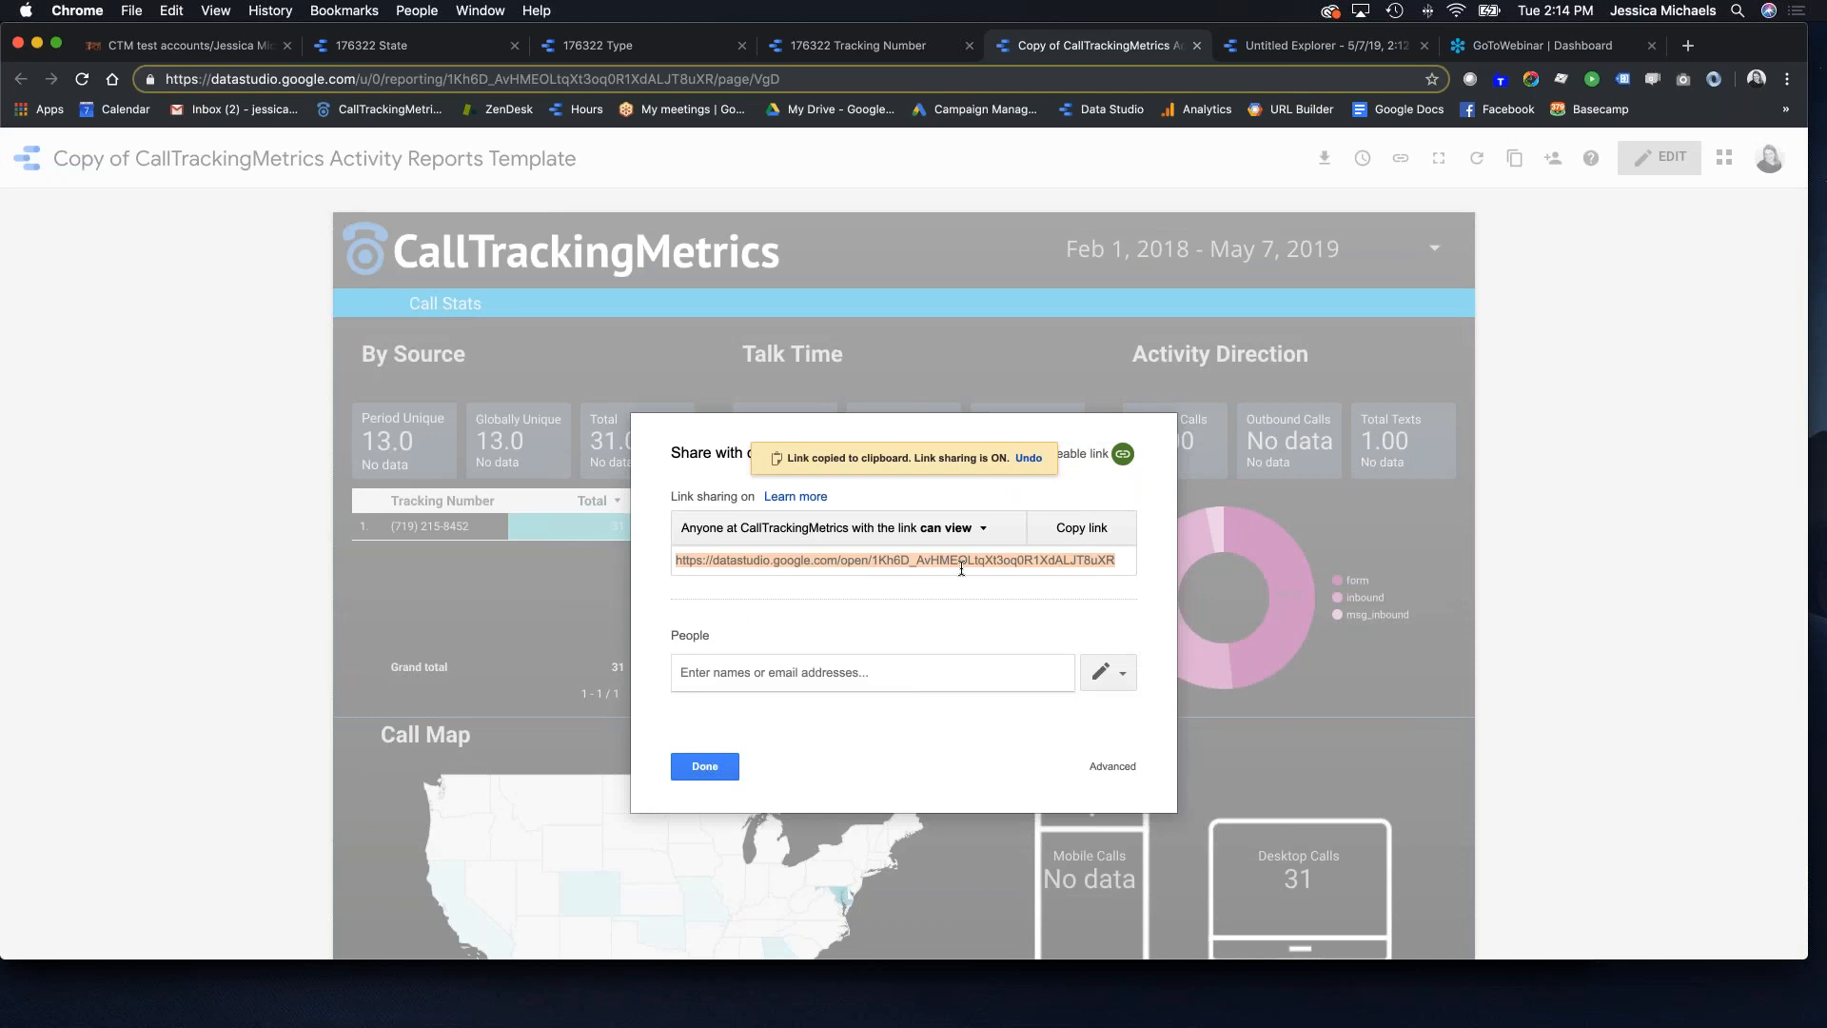
{"action": "left_click", "coordinate": [1082, 527]}
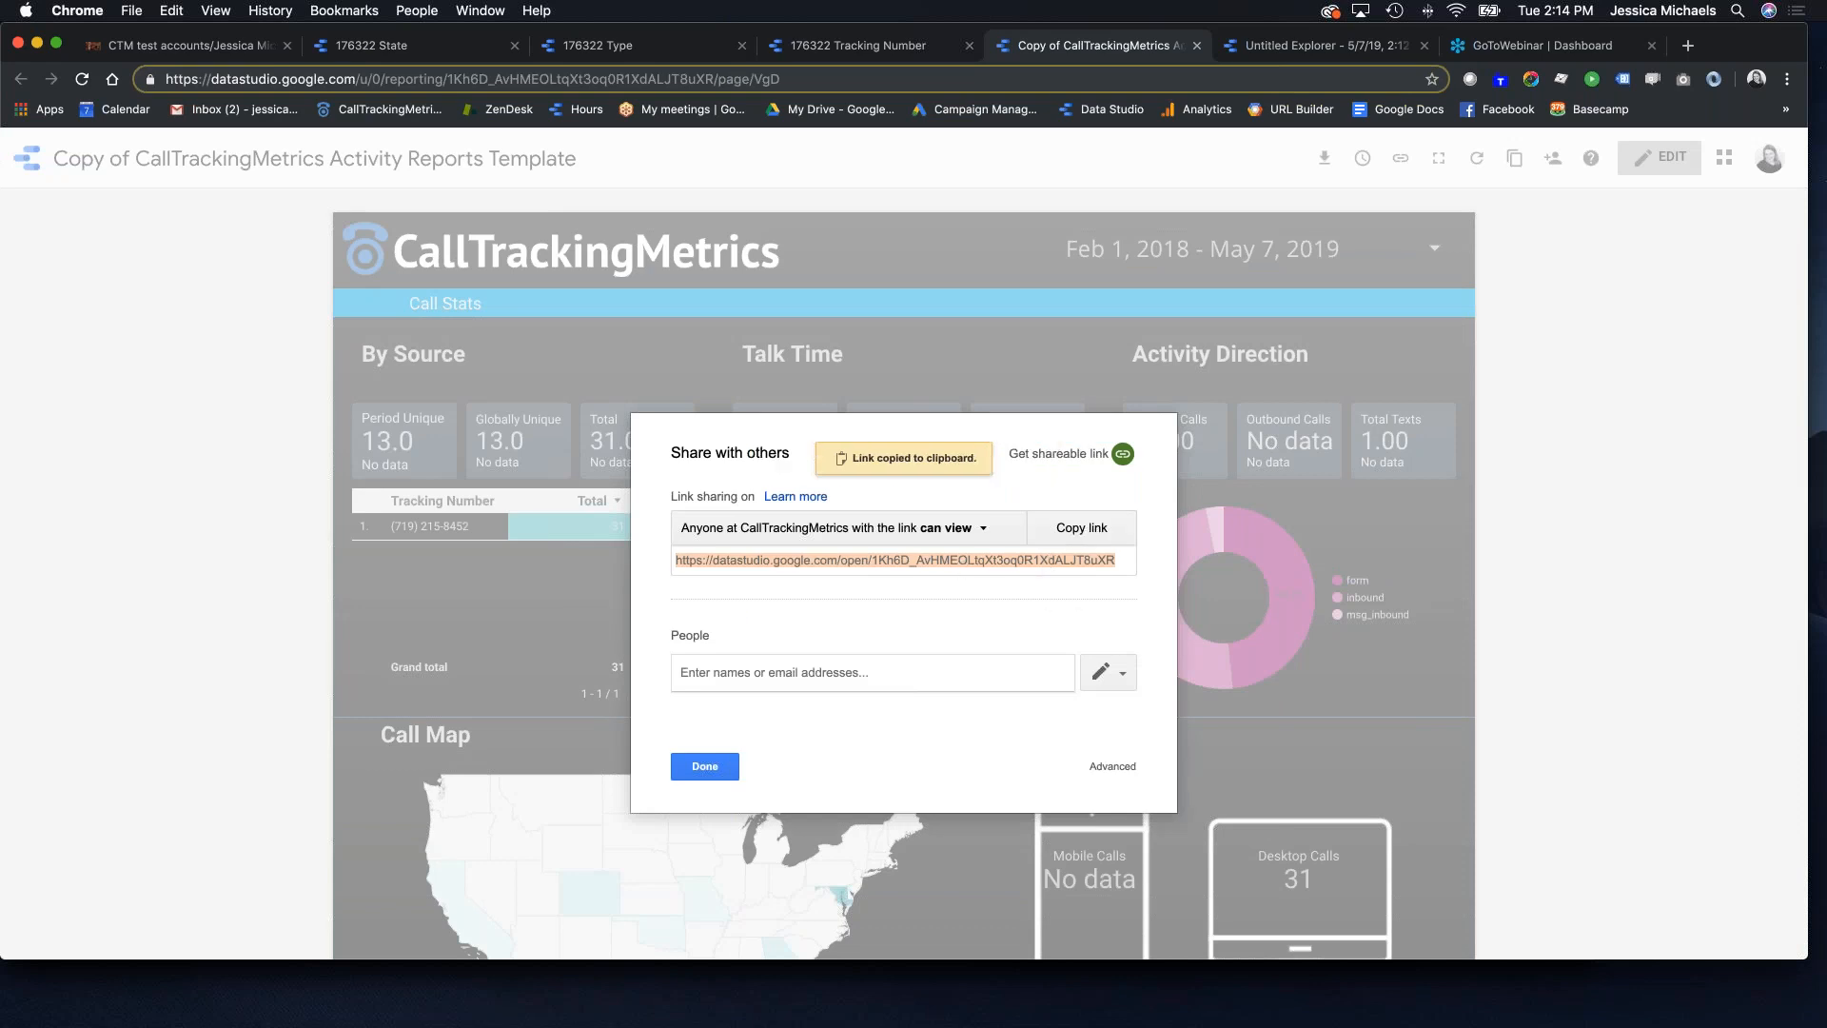
{"action": "key", "text": "super+Tab"}
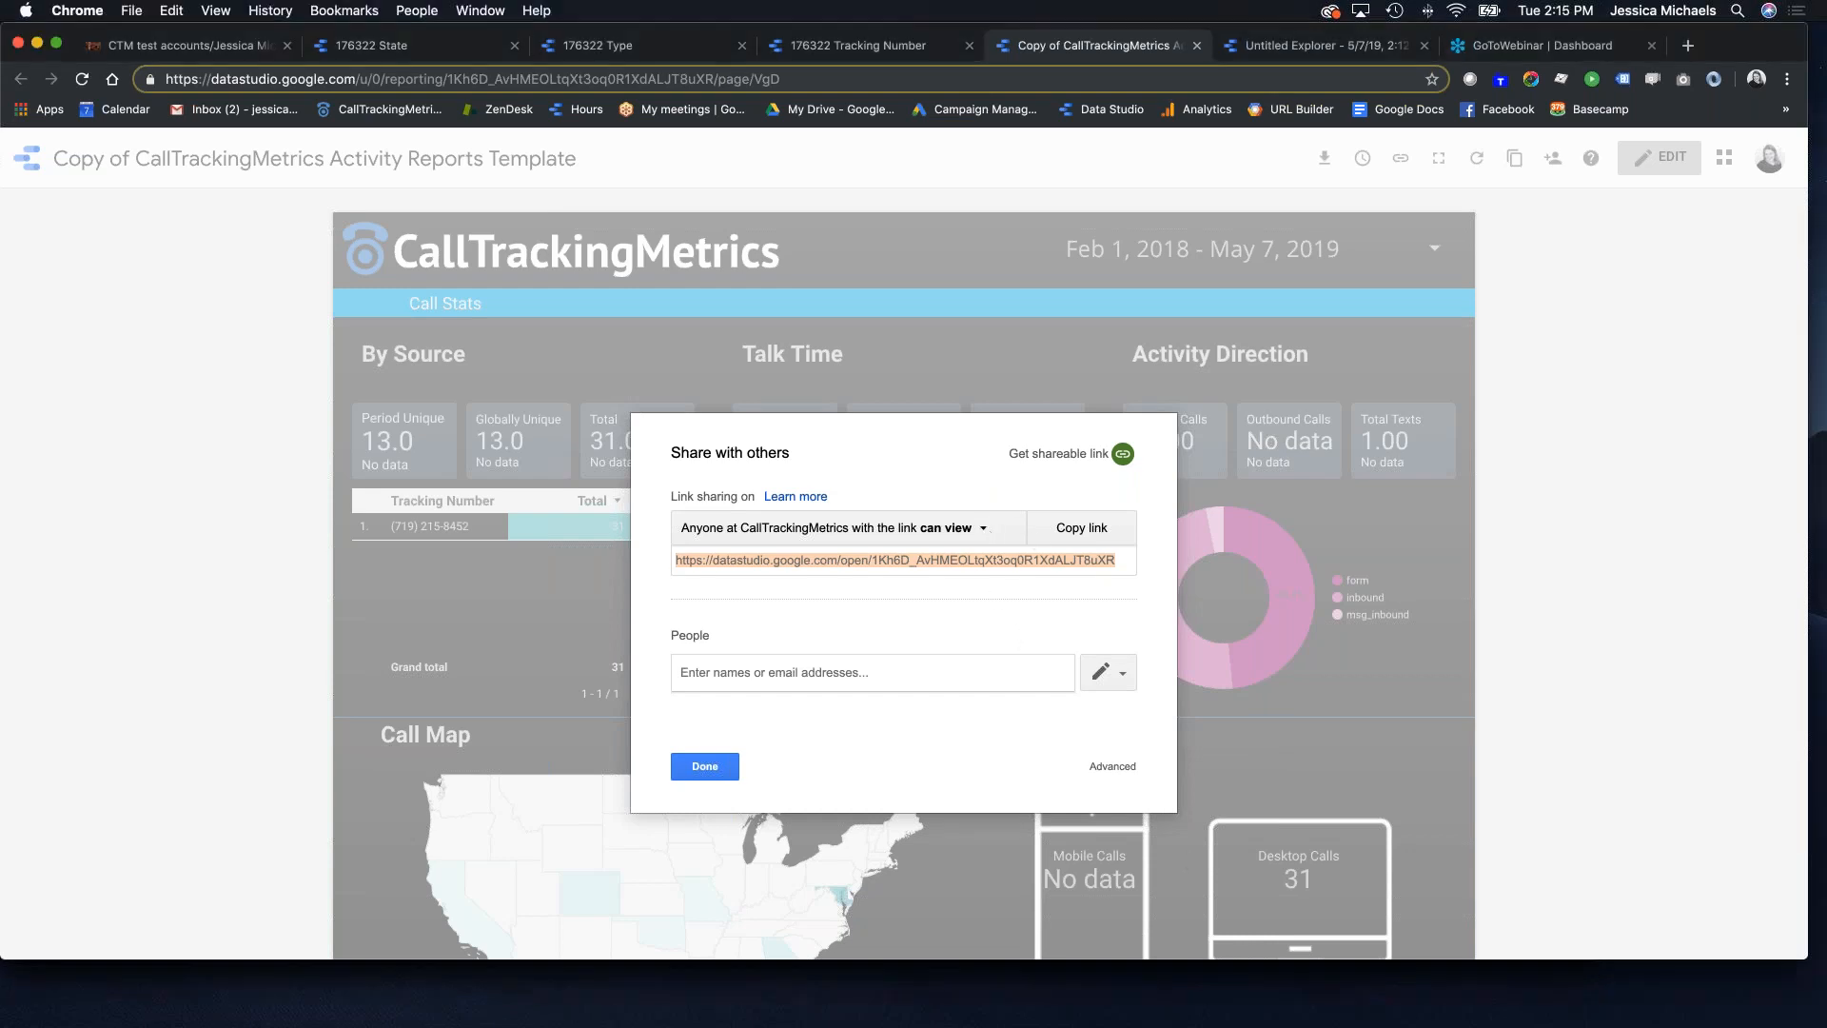
Step: Set link access to 'On – Anyone with the link' and save it
{"action": "left_click", "coordinate": [983, 528]}
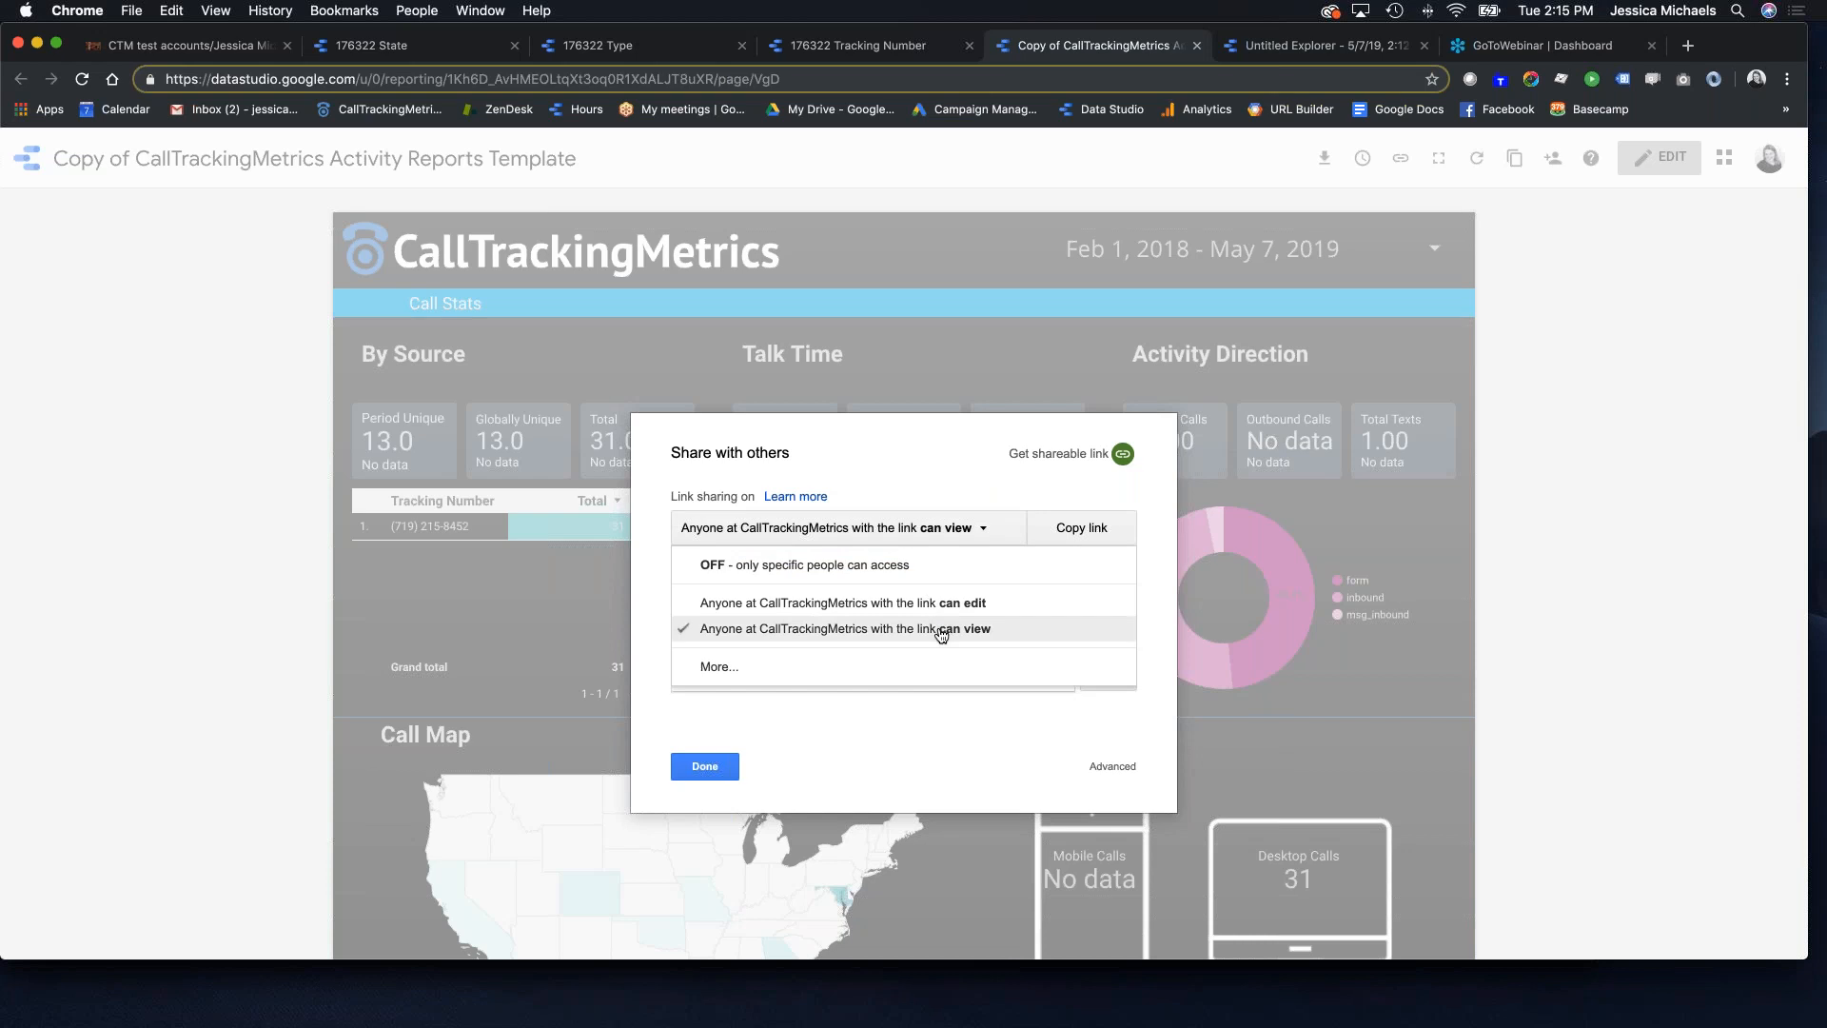
{"action": "left_click", "coordinate": [877, 641]}
{"action": "left_click", "coordinate": [981, 528]}
{"action": "left_click", "coordinate": [707, 668]}
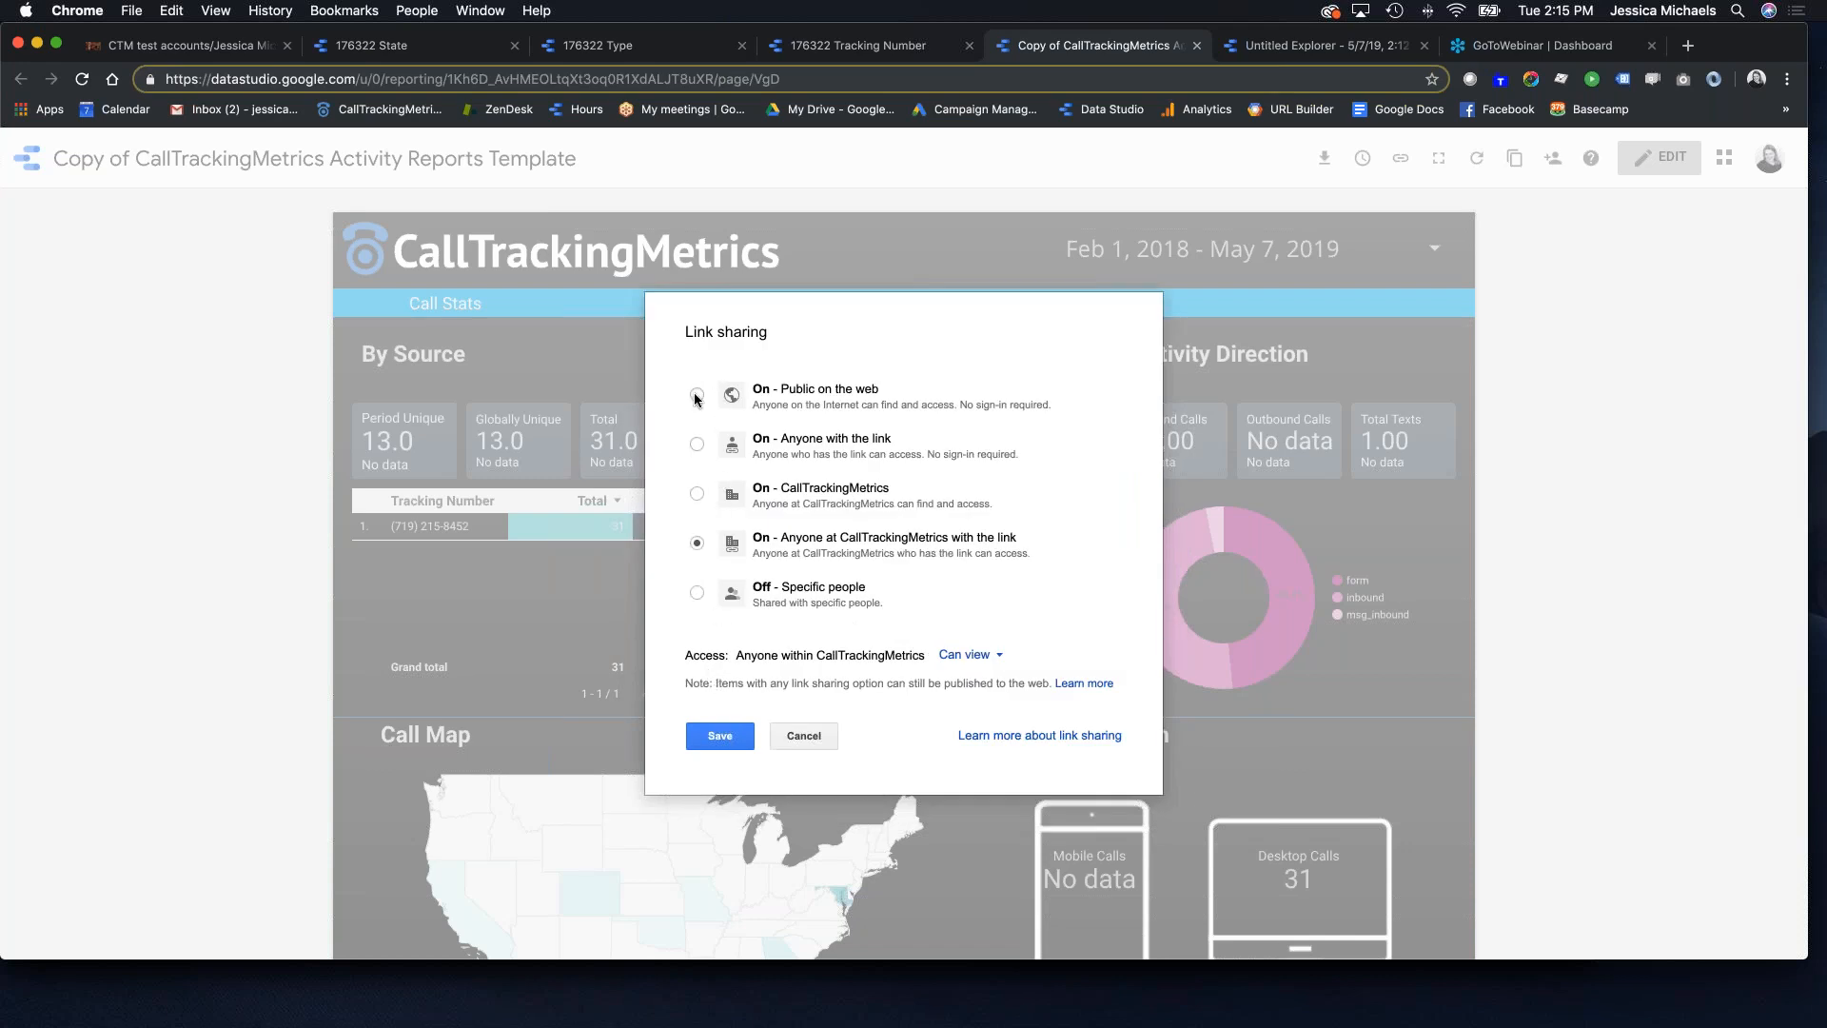
{"action": "left_click", "coordinate": [704, 449]}
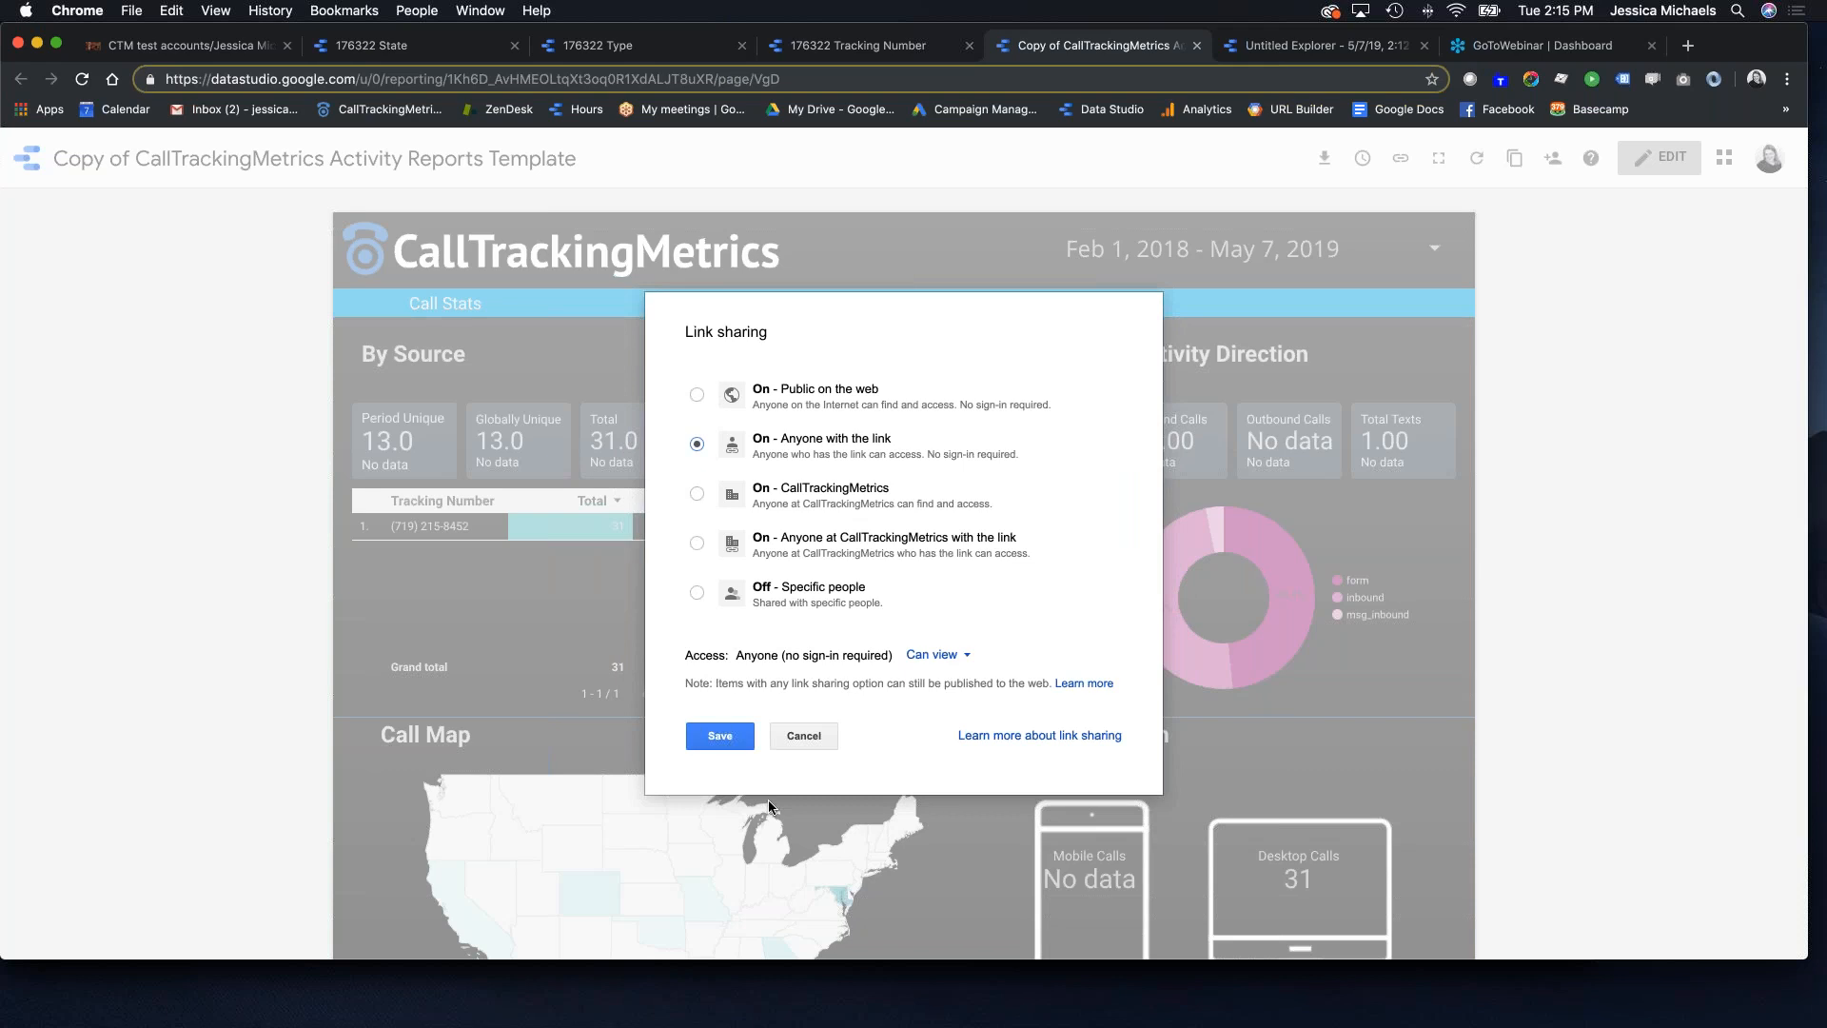
{"action": "left_click", "coordinate": [716, 737]}
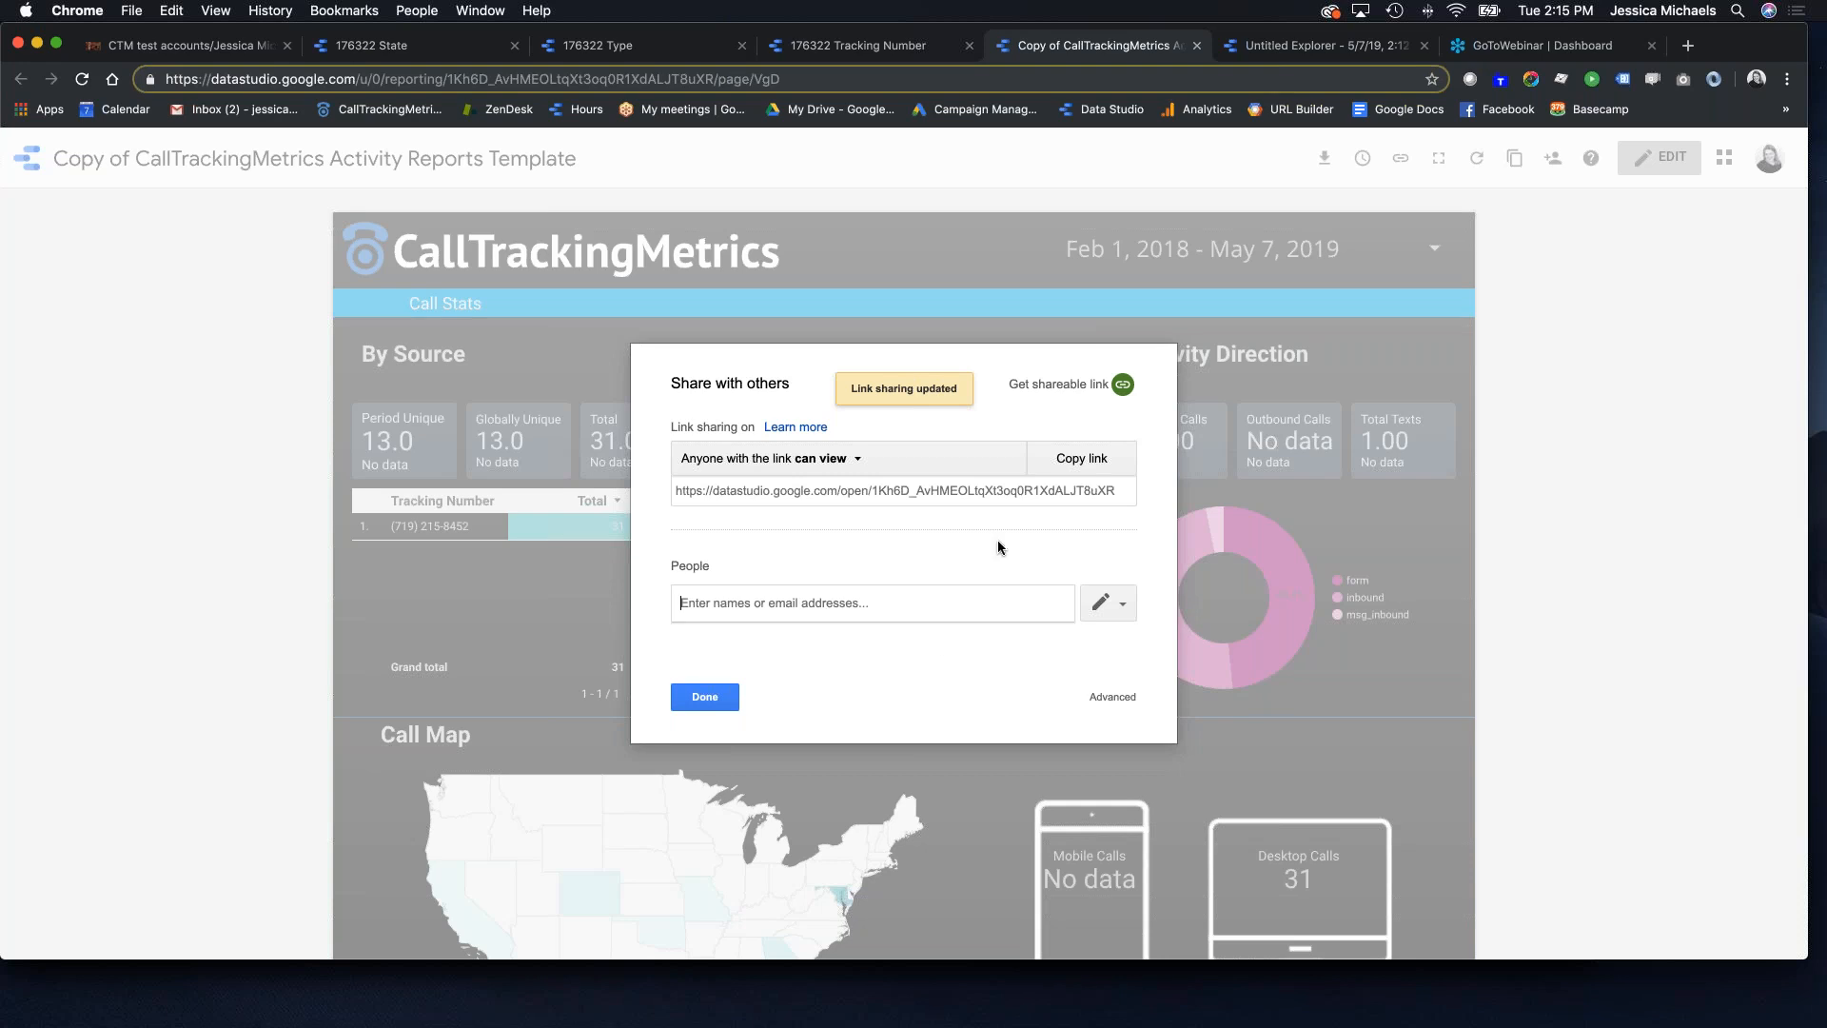
Step: Copy the shareable link and close the sharing settings
{"action": "left_click", "coordinate": [1071, 459]}
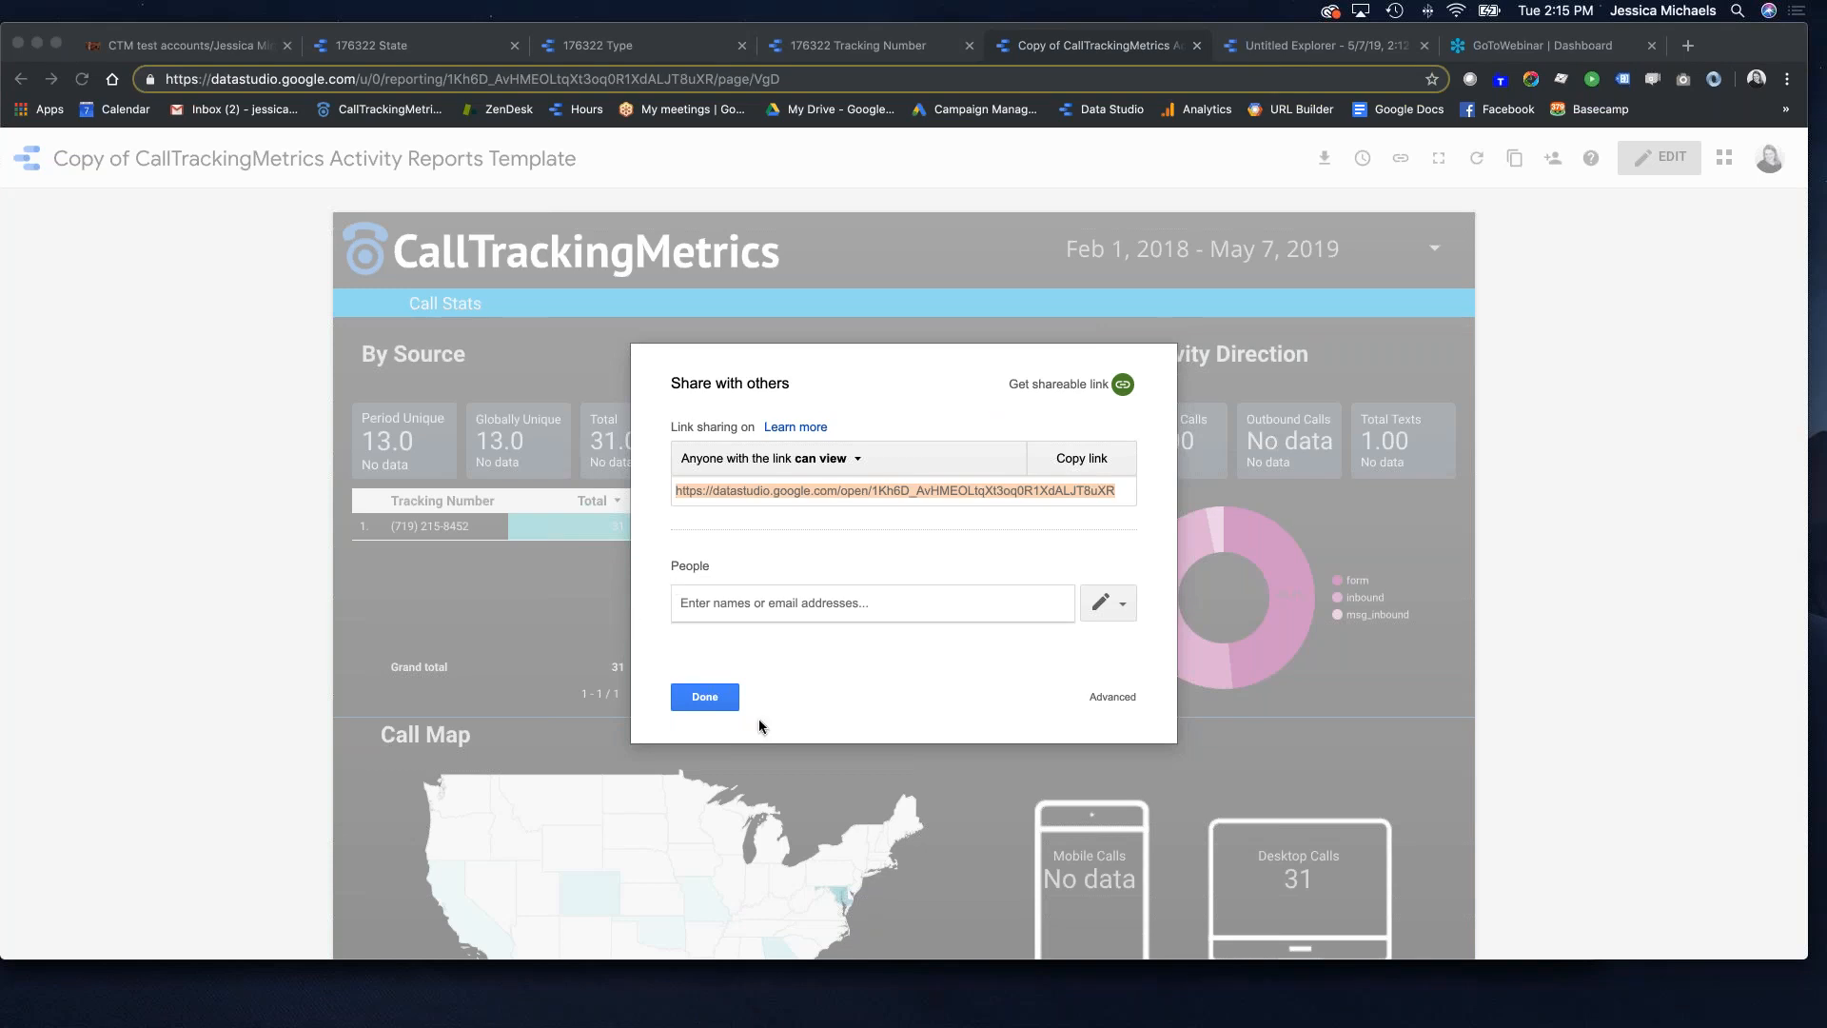
{"action": "left_click", "coordinate": [707, 694]}
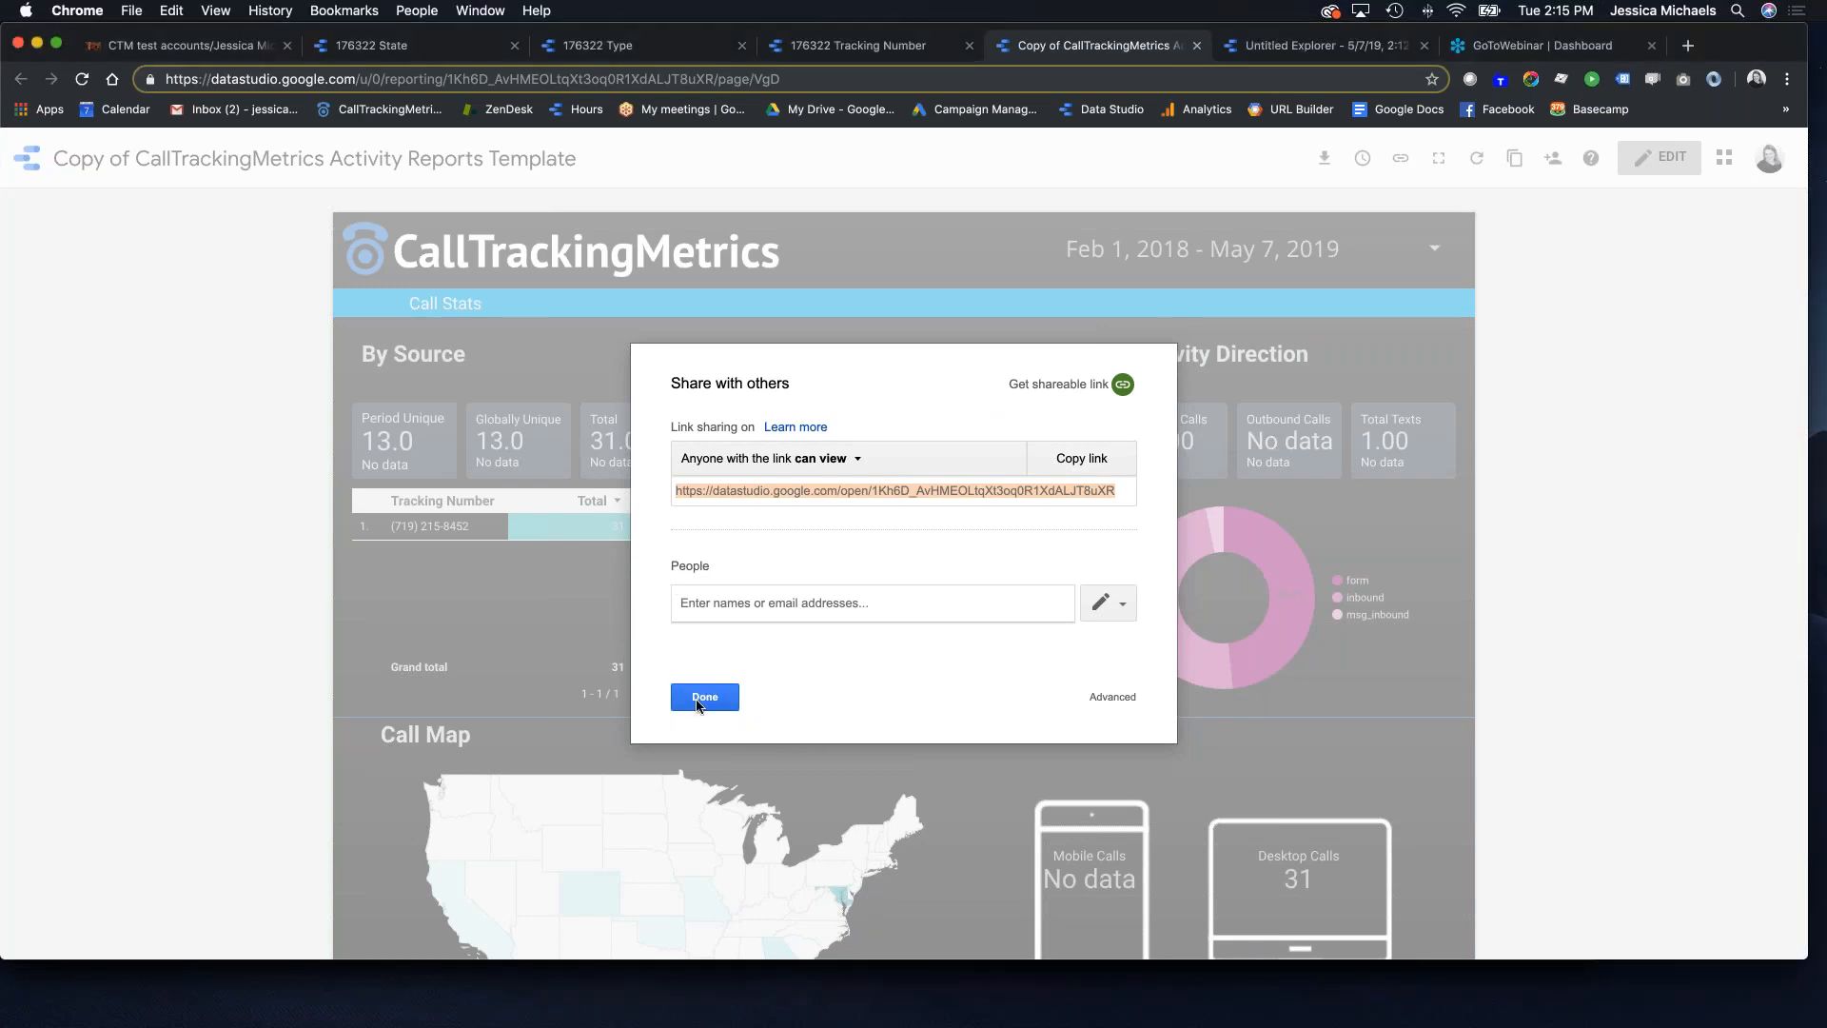
{"action": "left_click", "coordinate": [698, 703]}
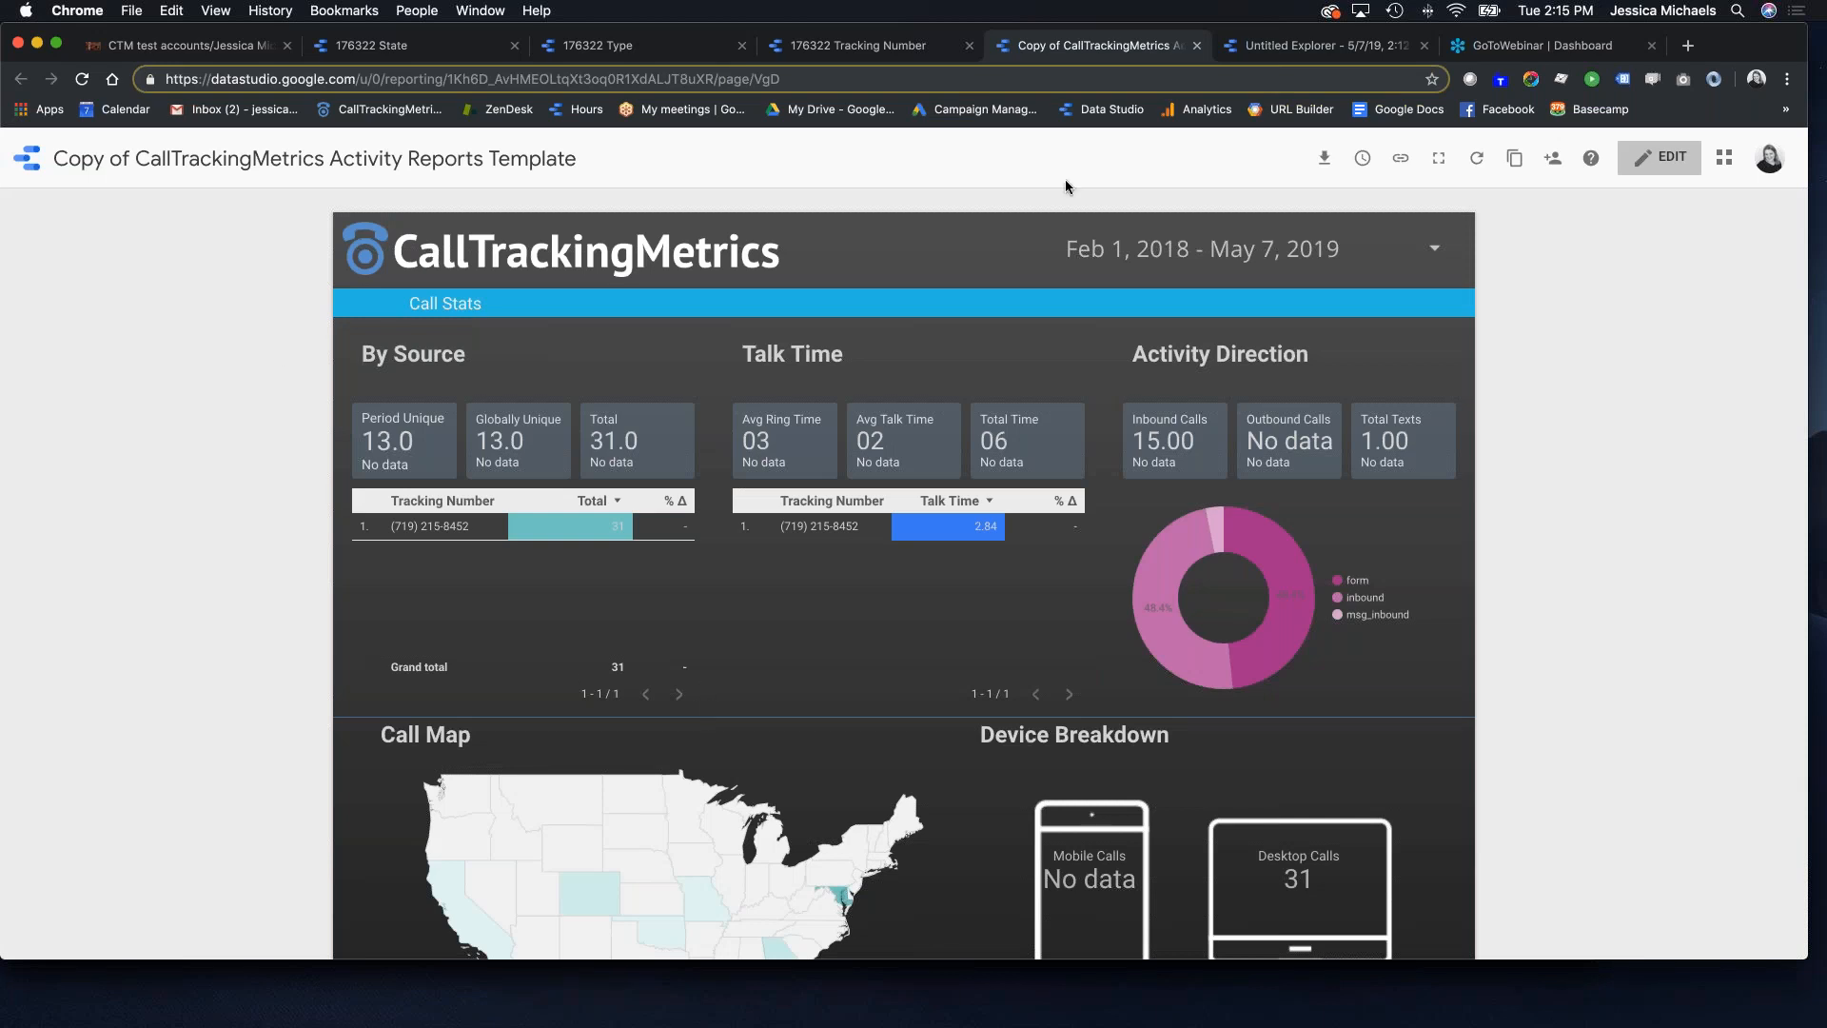
{"action": "scroll", "coordinate": [1017, 481], "scroll_direction": "down", "scroll_amount": 5}
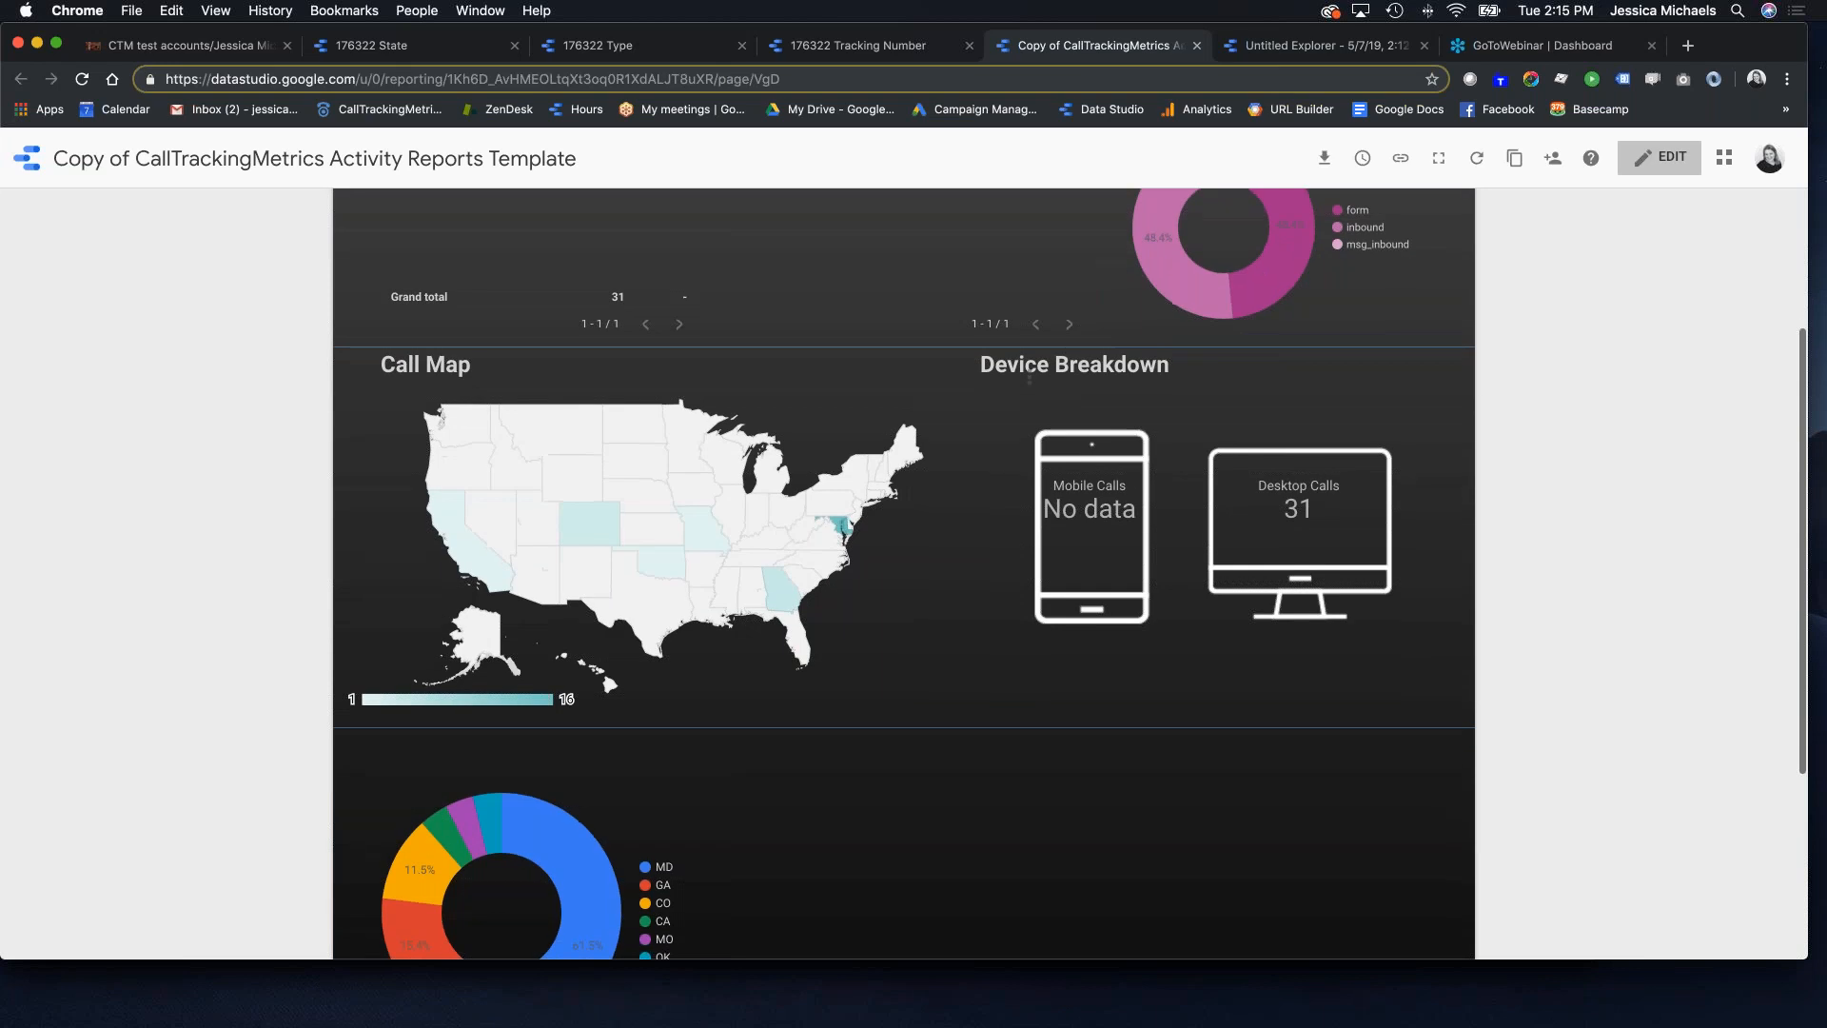
{"action": "scroll", "coordinate": [1085, 362], "scroll_direction": "up", "scroll_amount": 5}
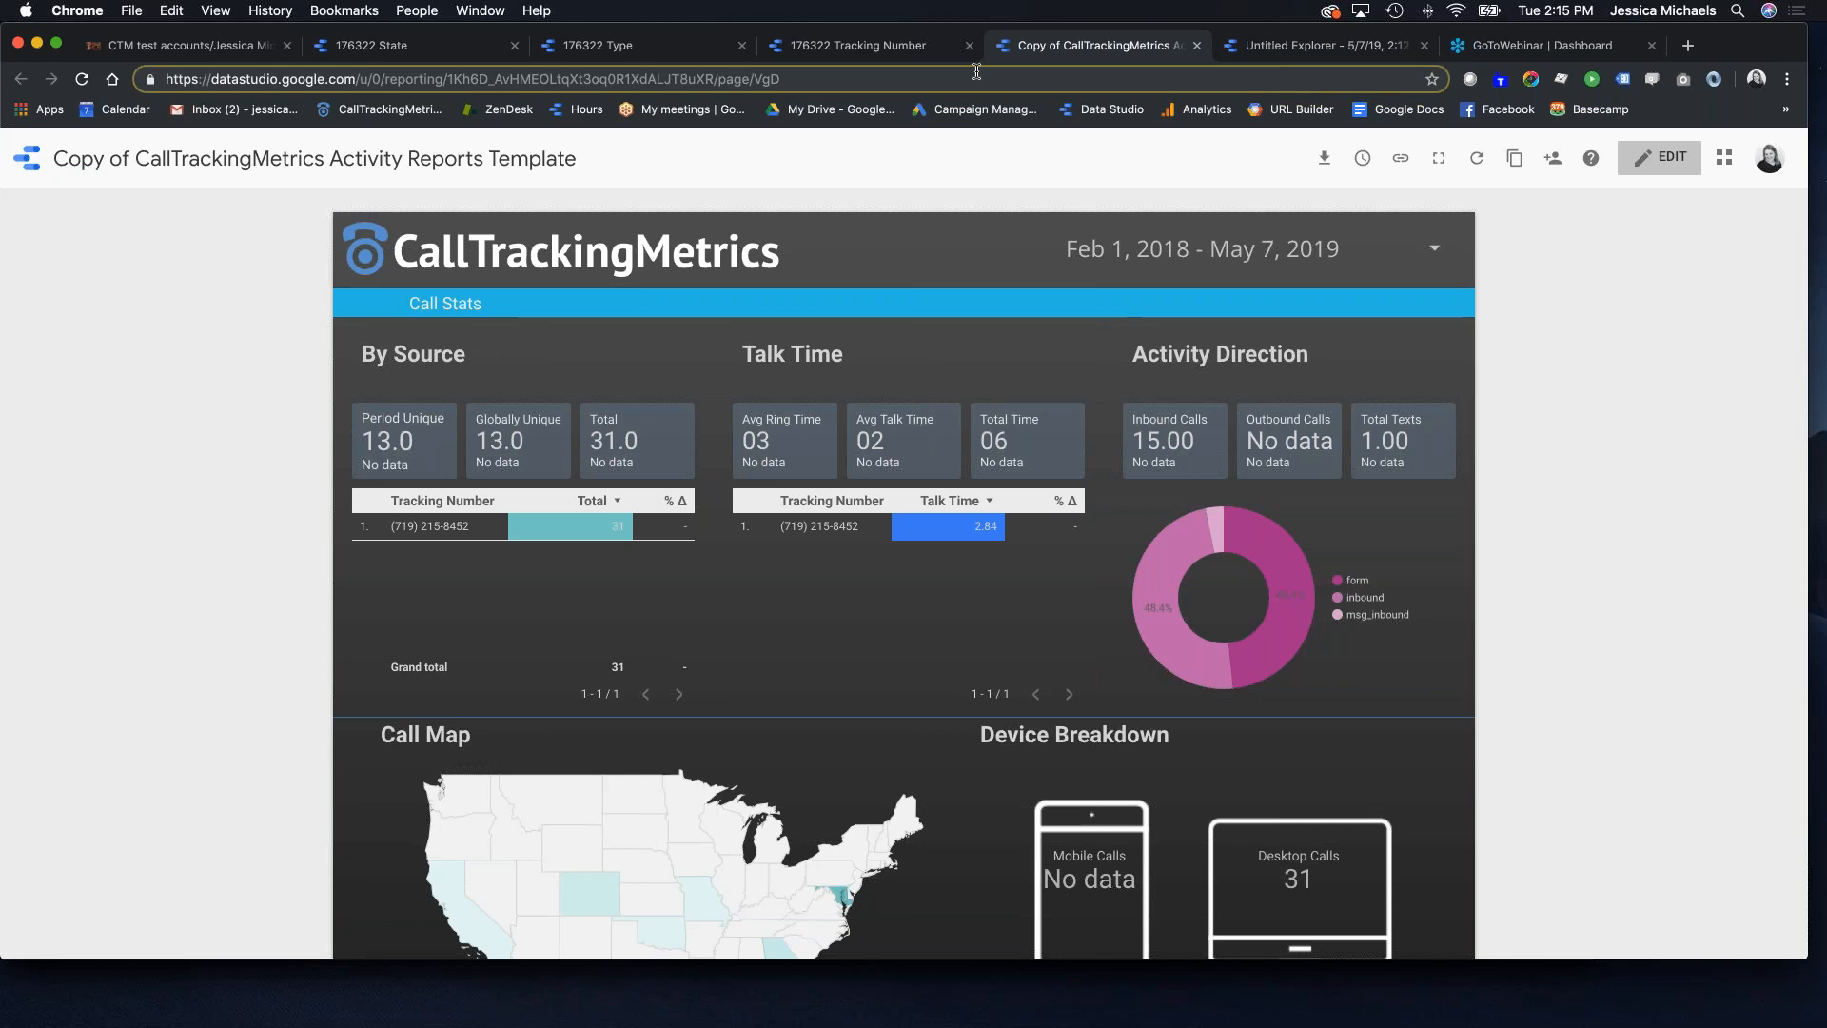
Step: Close the report copy, Explorer, webinar dashboard, Type, Tracking Number and State tabs
{"action": "left_click", "coordinate": [1197, 45]}
{"action": "left_click", "coordinate": [1197, 45]}
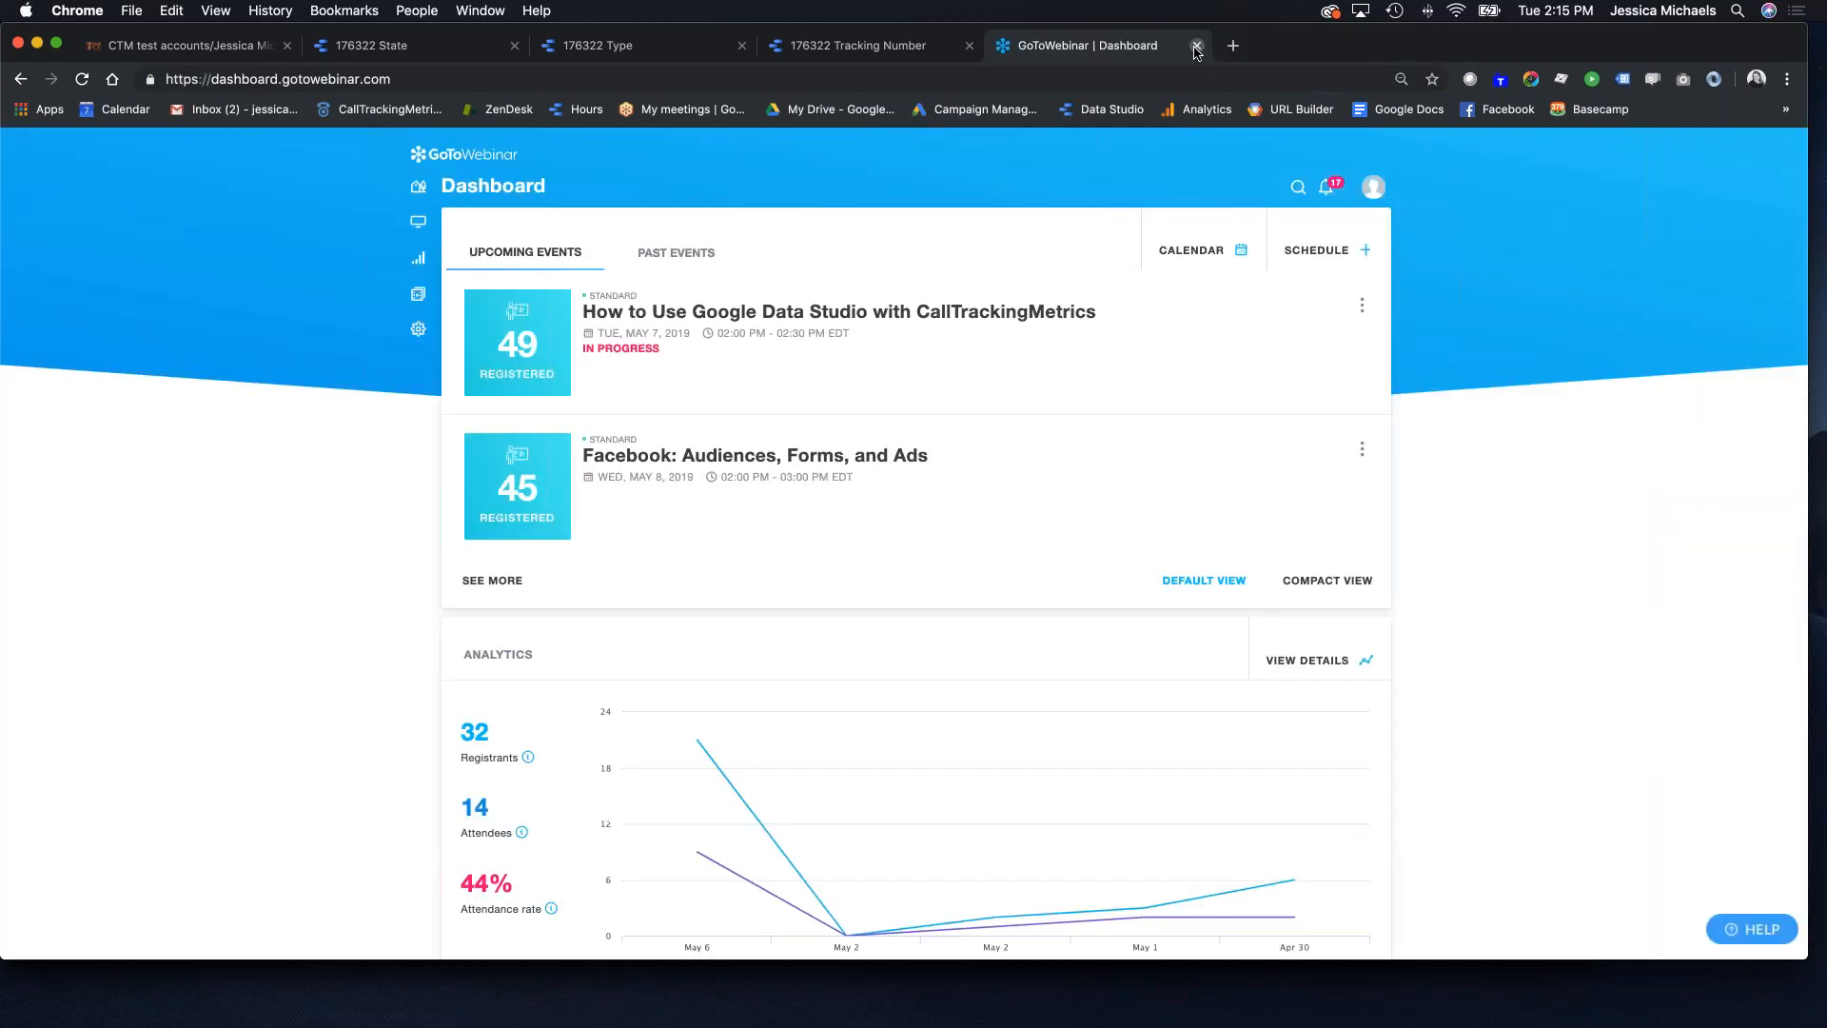
{"action": "left_click", "coordinate": [1197, 45]}
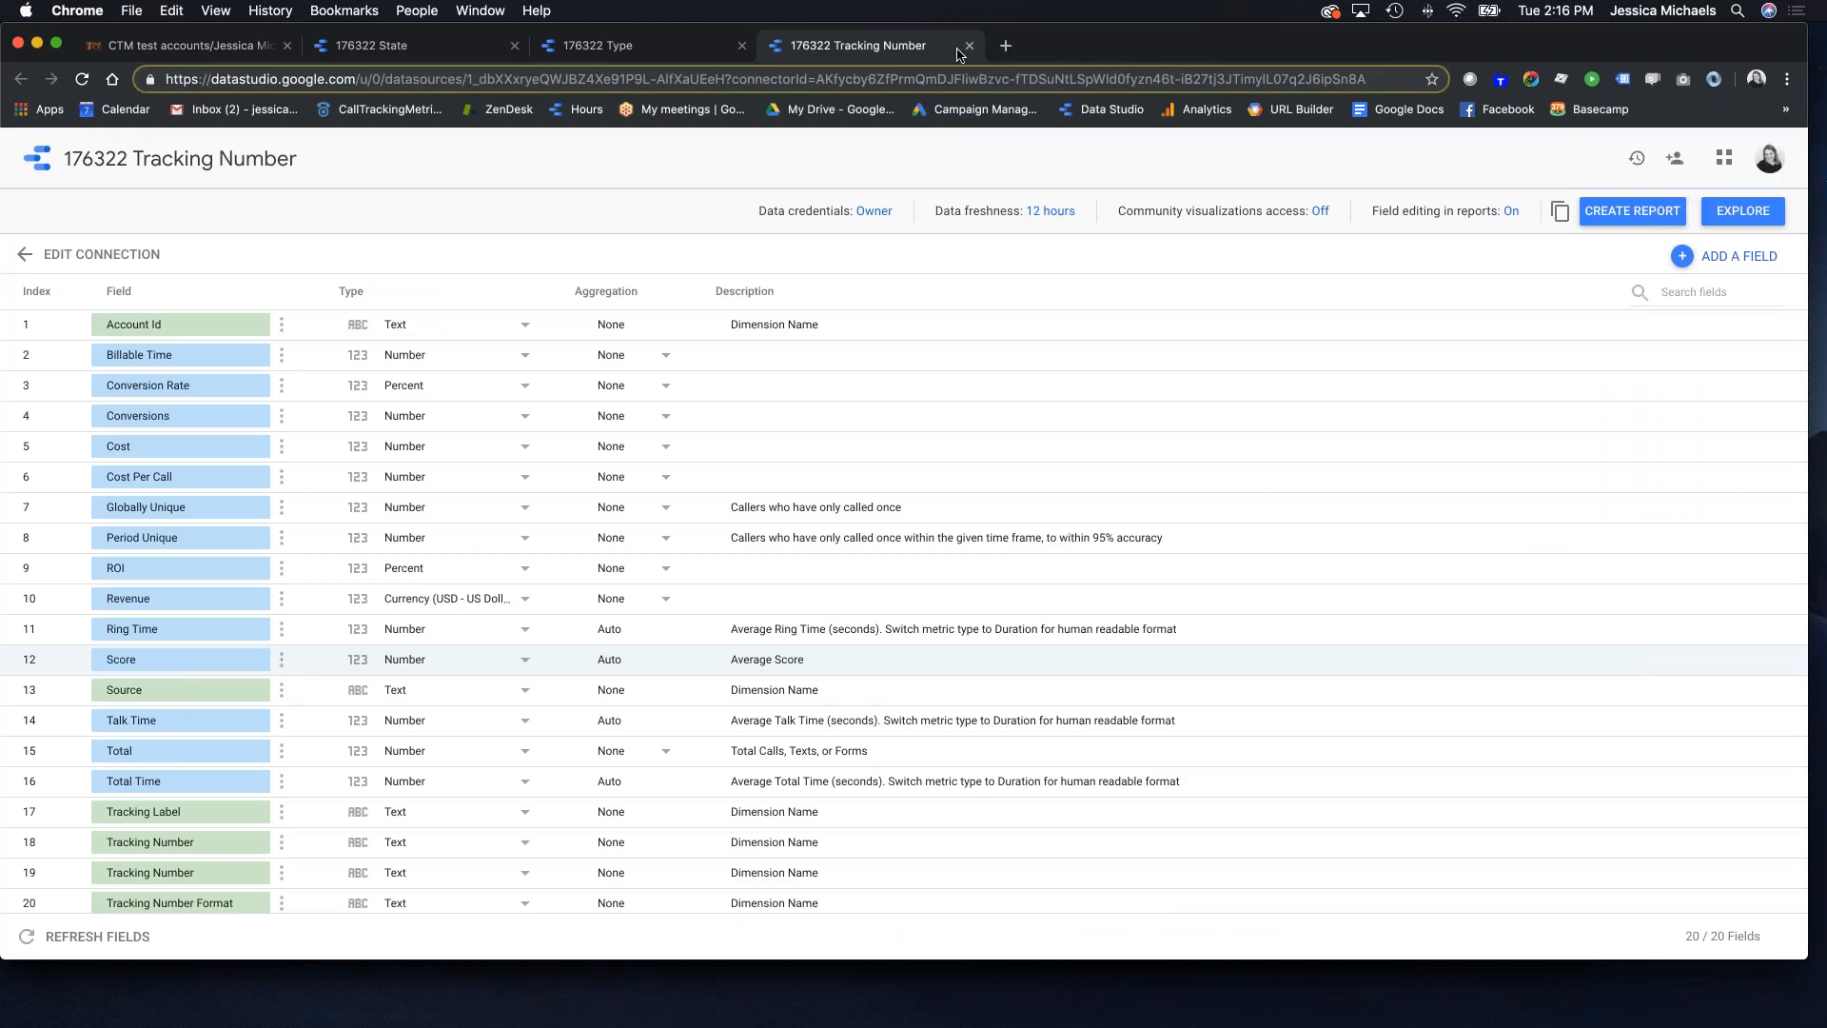
{"action": "left_click", "coordinate": [738, 48]}
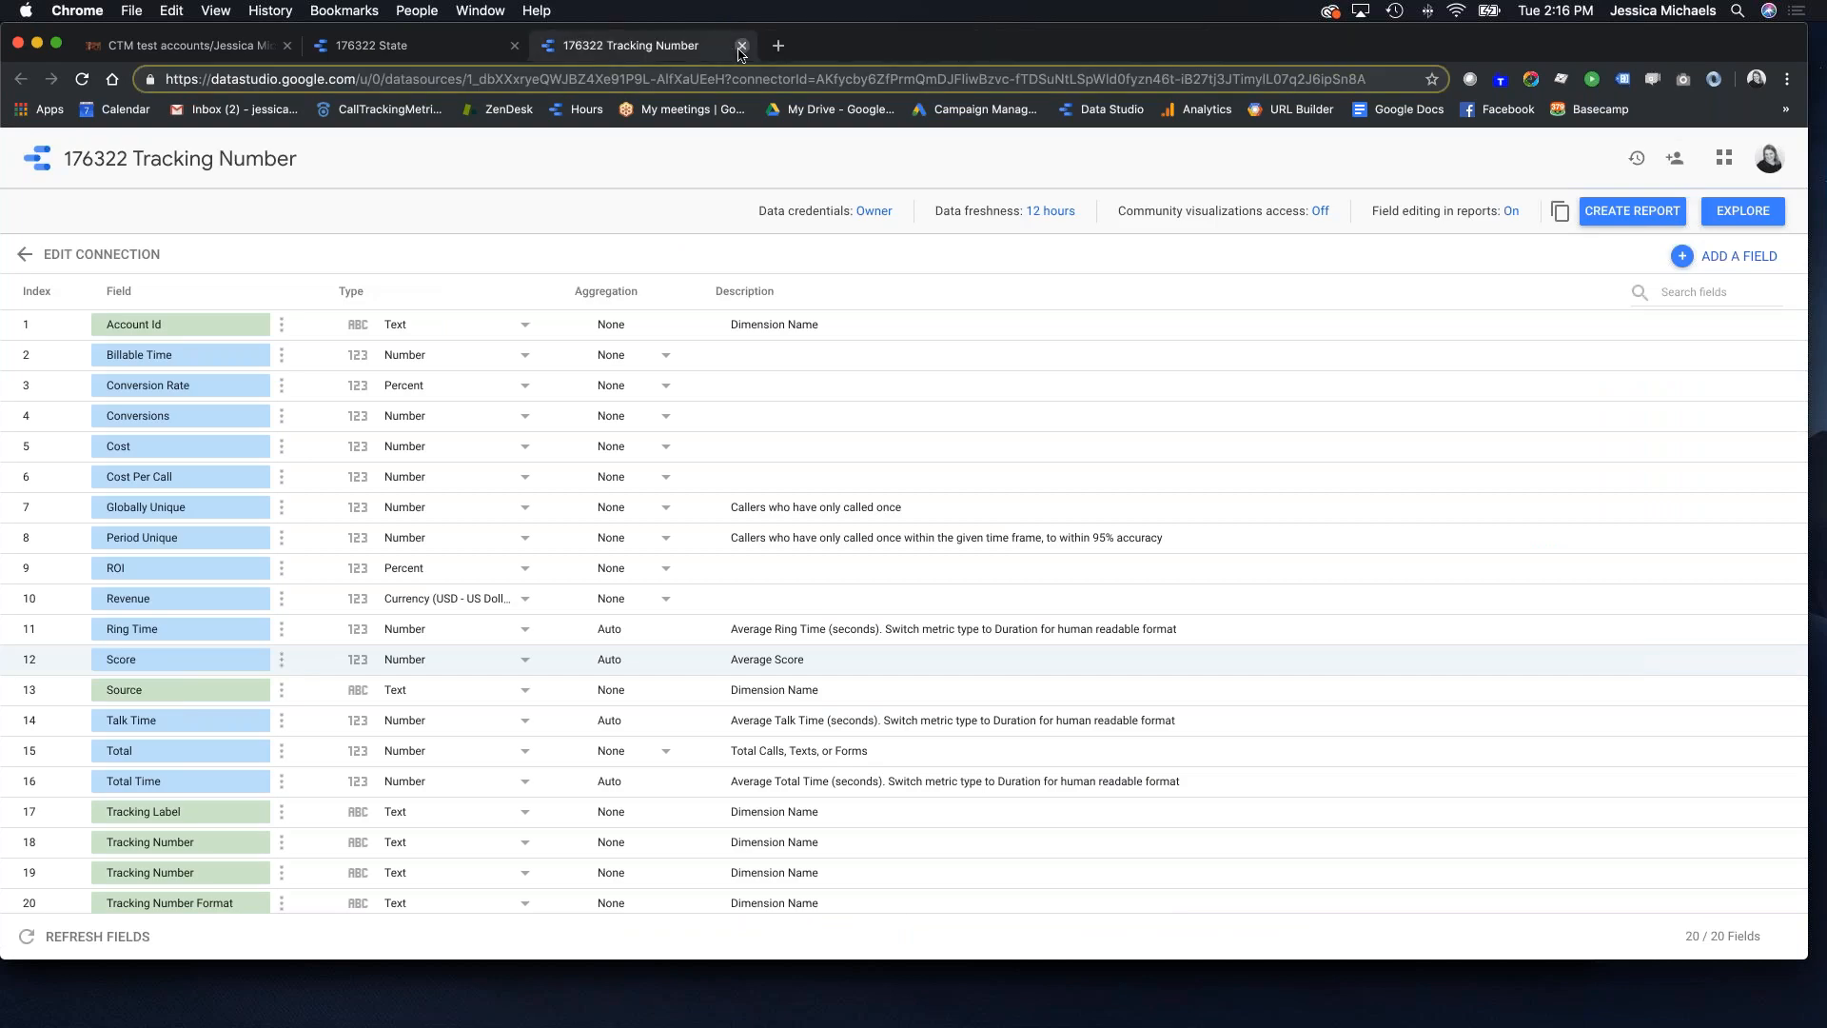
{"action": "left_click", "coordinate": [741, 46]}
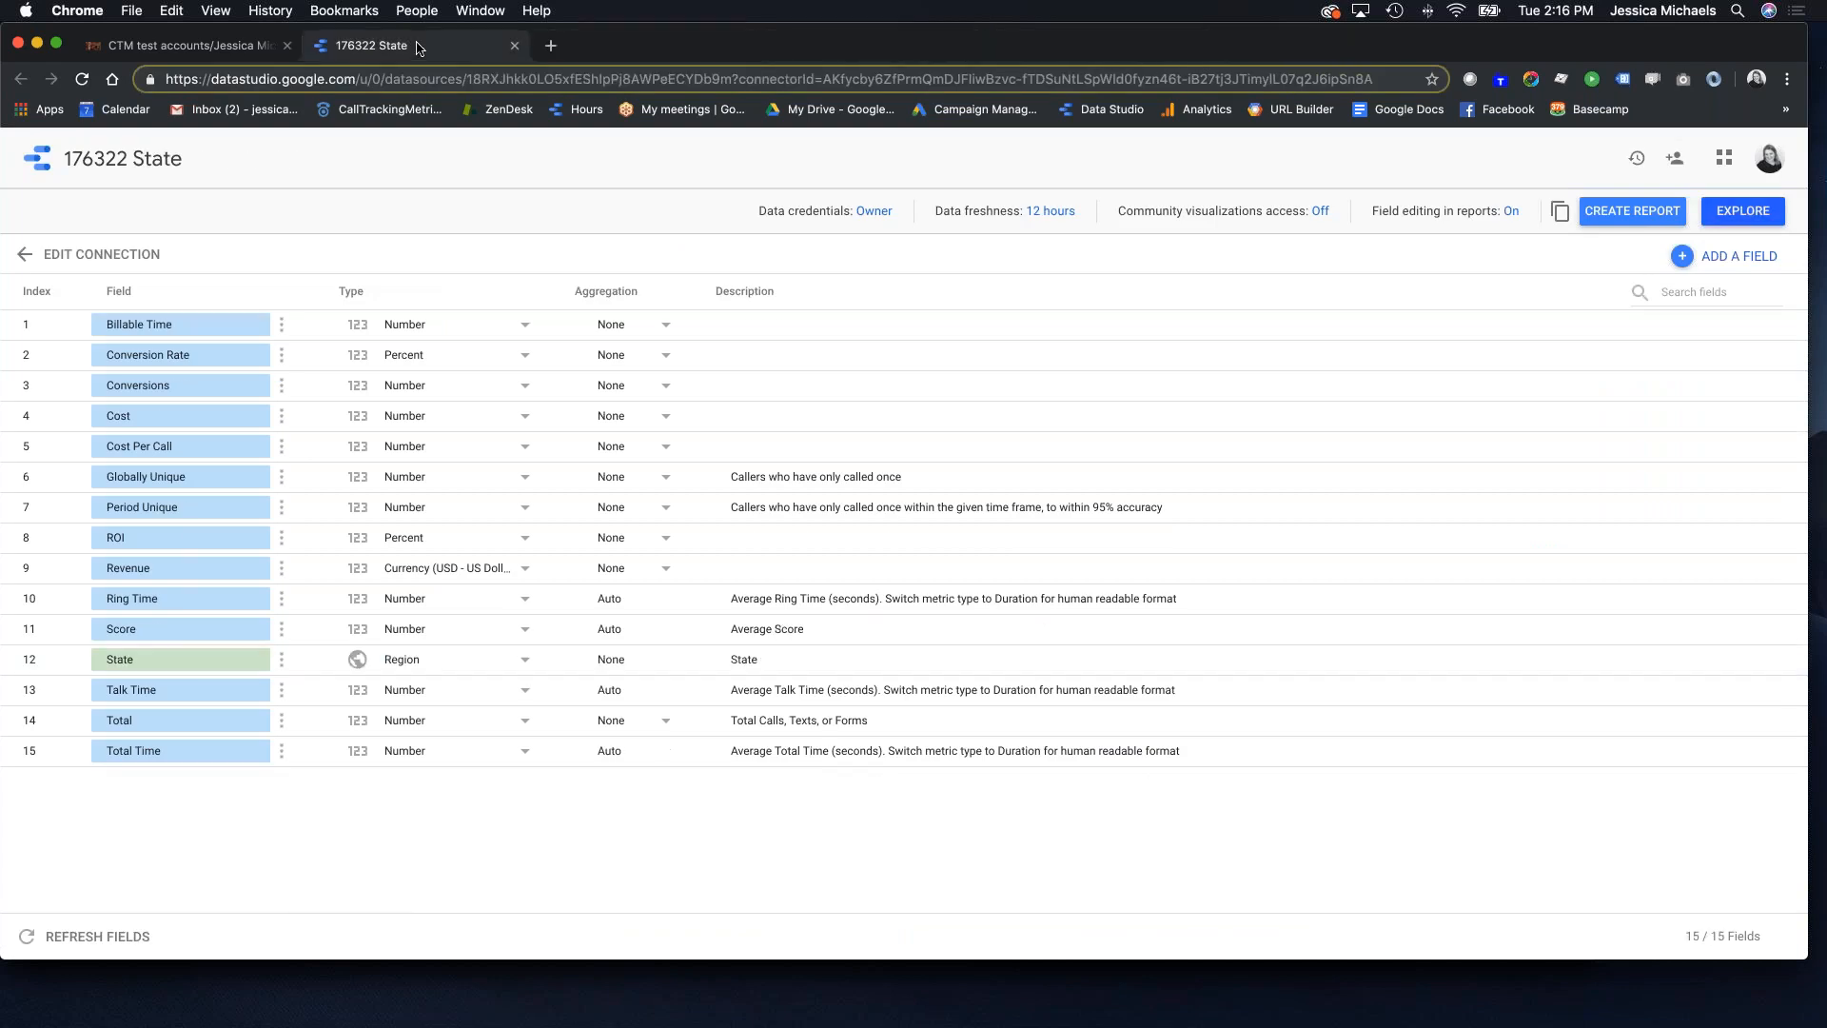
{"action": "left_click", "coordinate": [514, 46]}
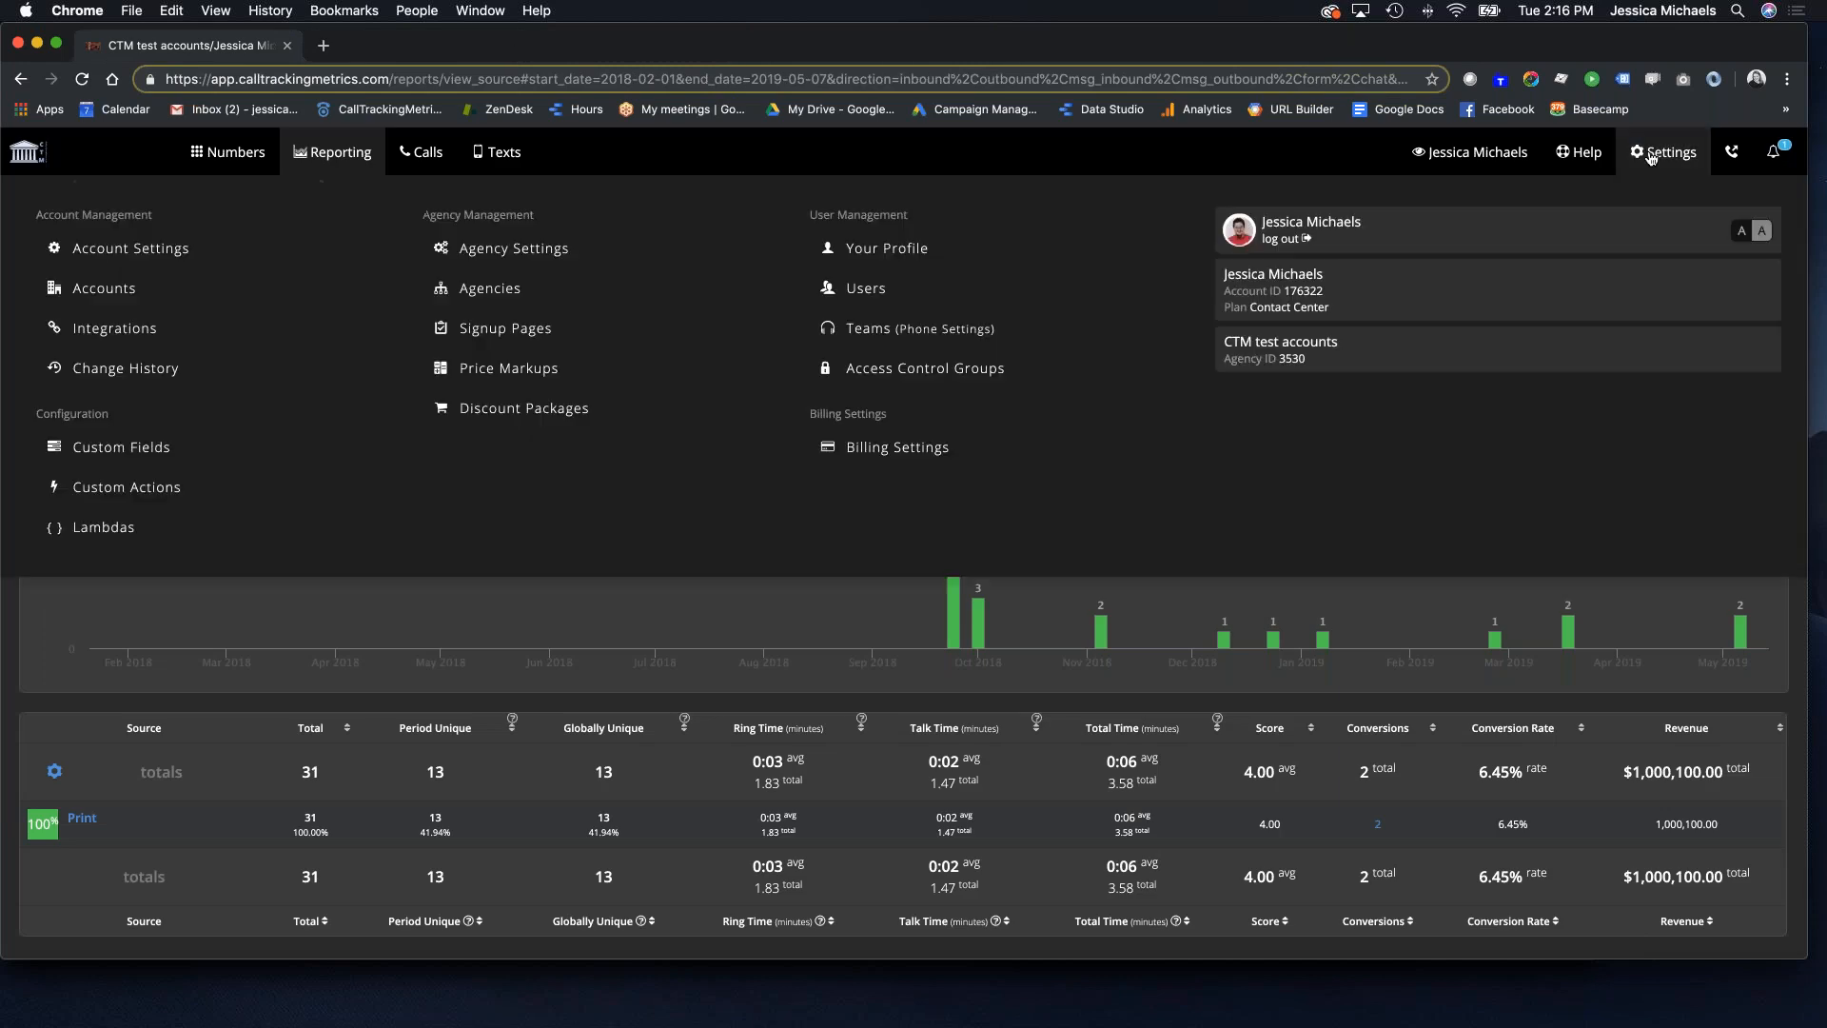
Step: From Settings > Integrations' Data Studio details, launch the Call Log Connector
{"action": "left_click", "coordinate": [1664, 152]}
{"action": "left_click", "coordinate": [167, 332]}
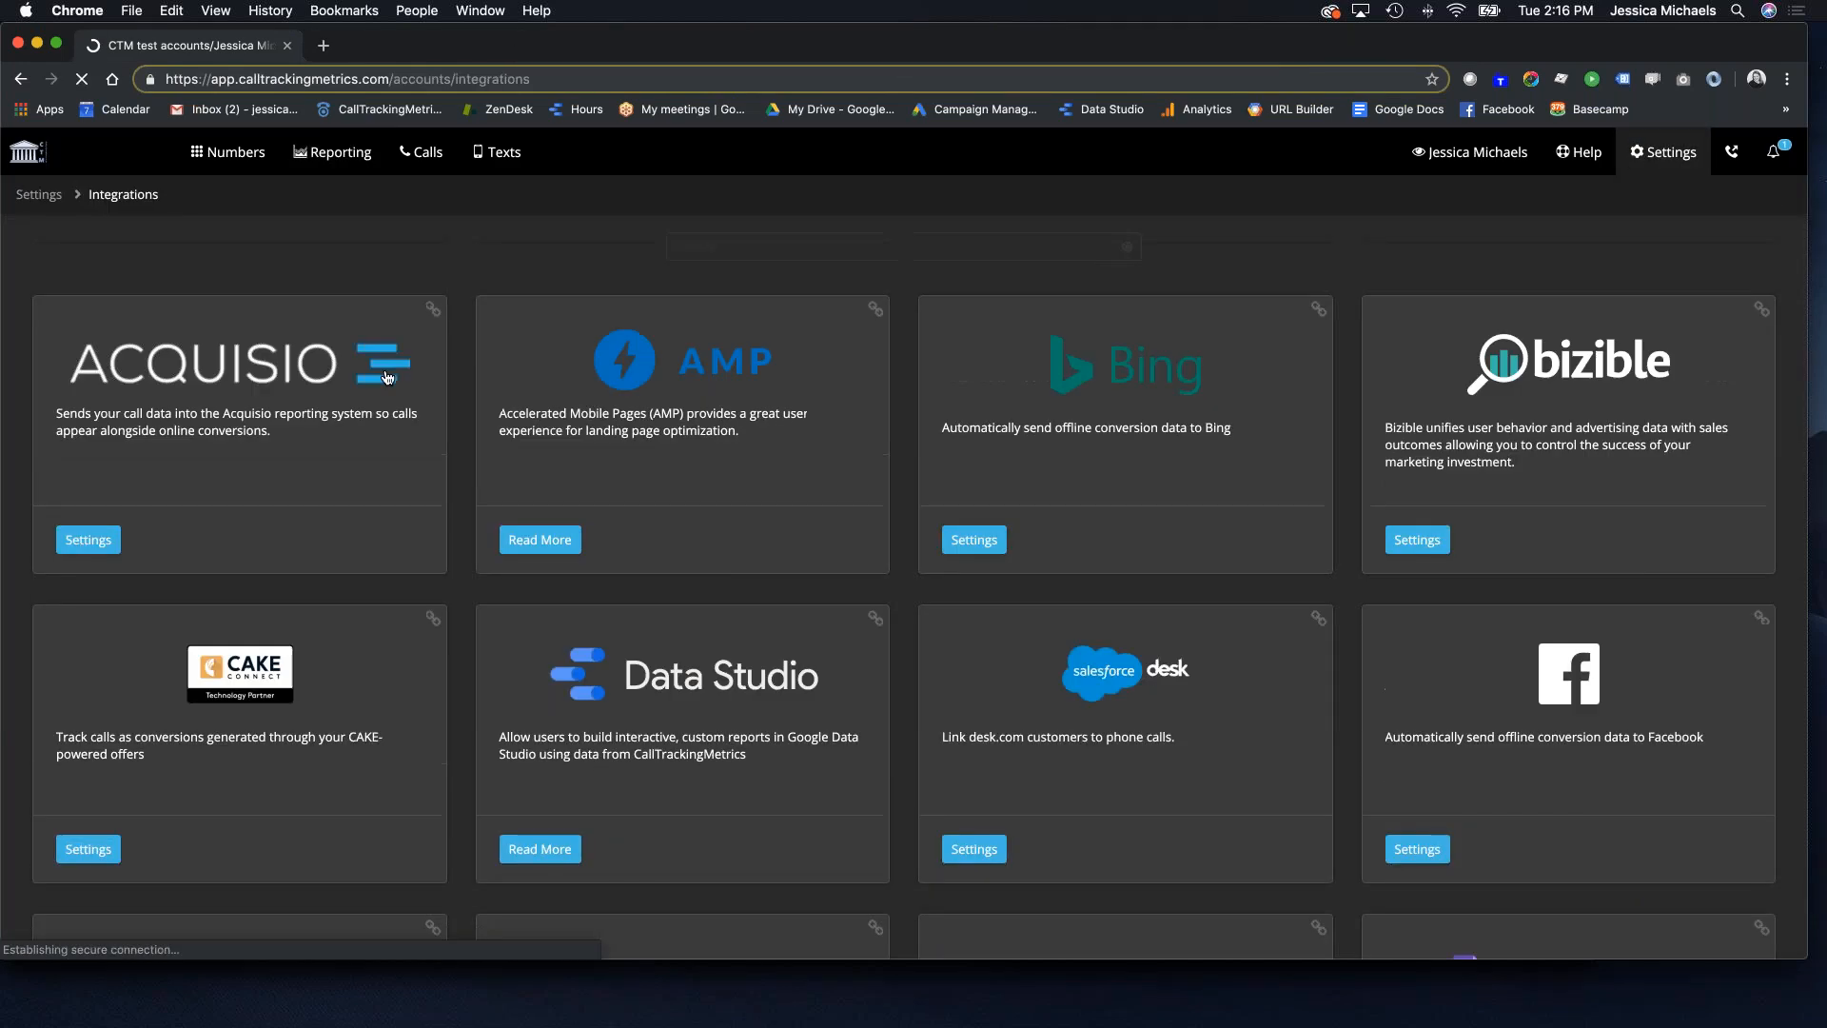
{"action": "left_click", "coordinate": [539, 848]}
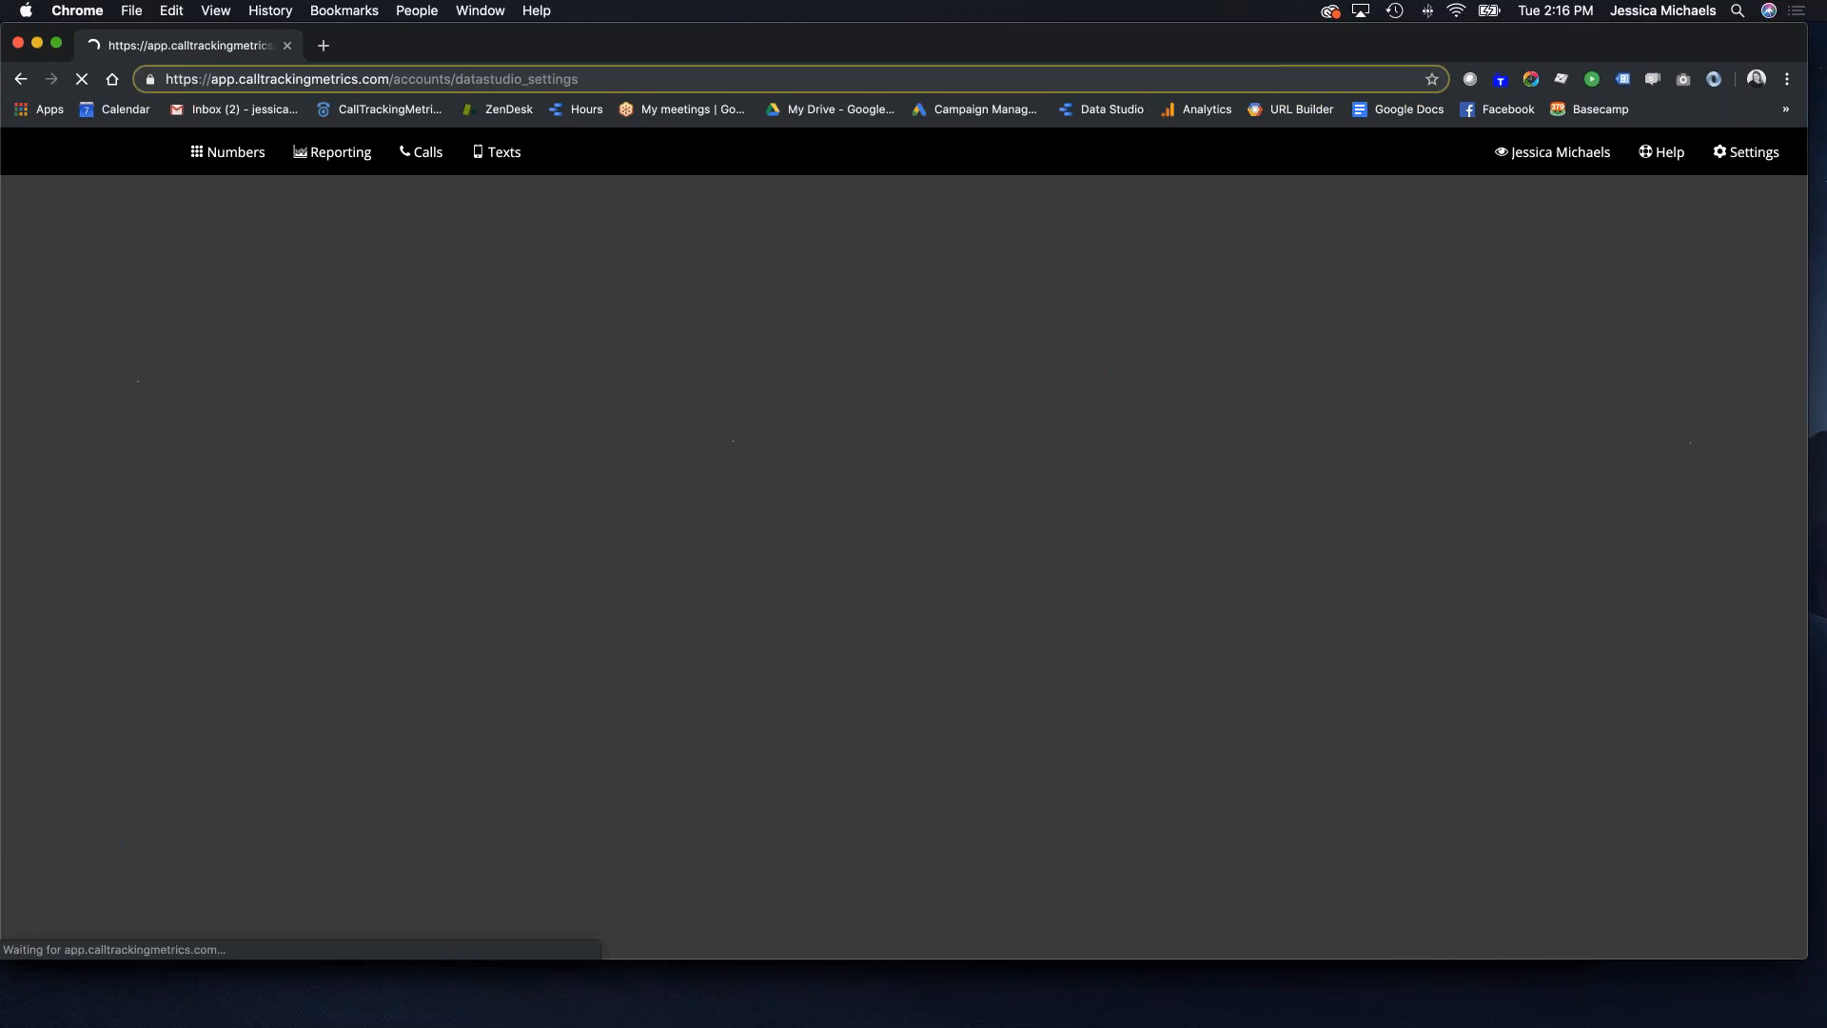
{"action": "scroll", "coordinate": [595, 540], "scroll_direction": "down", "scroll_amount": 10}
{"action": "scroll", "coordinate": [371, 547], "scroll_direction": "down", "scroll_amount": 3}
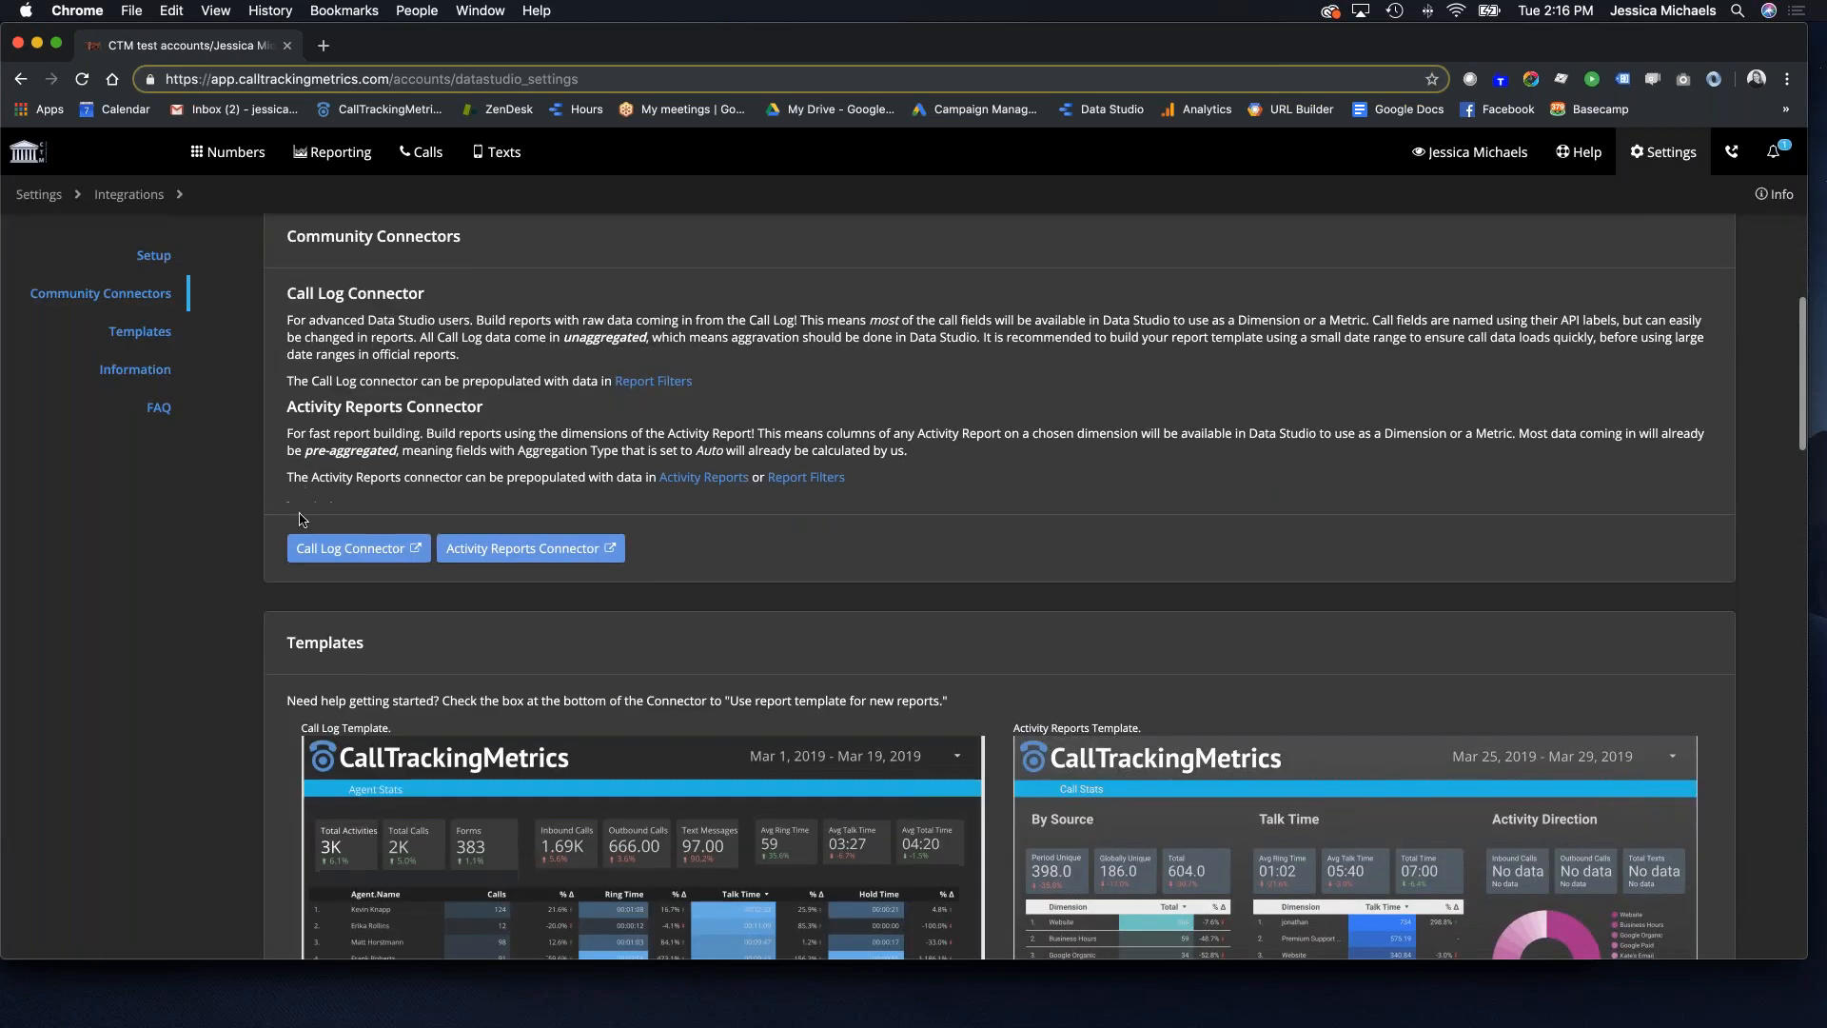
{"action": "left_click", "coordinate": [373, 558]}
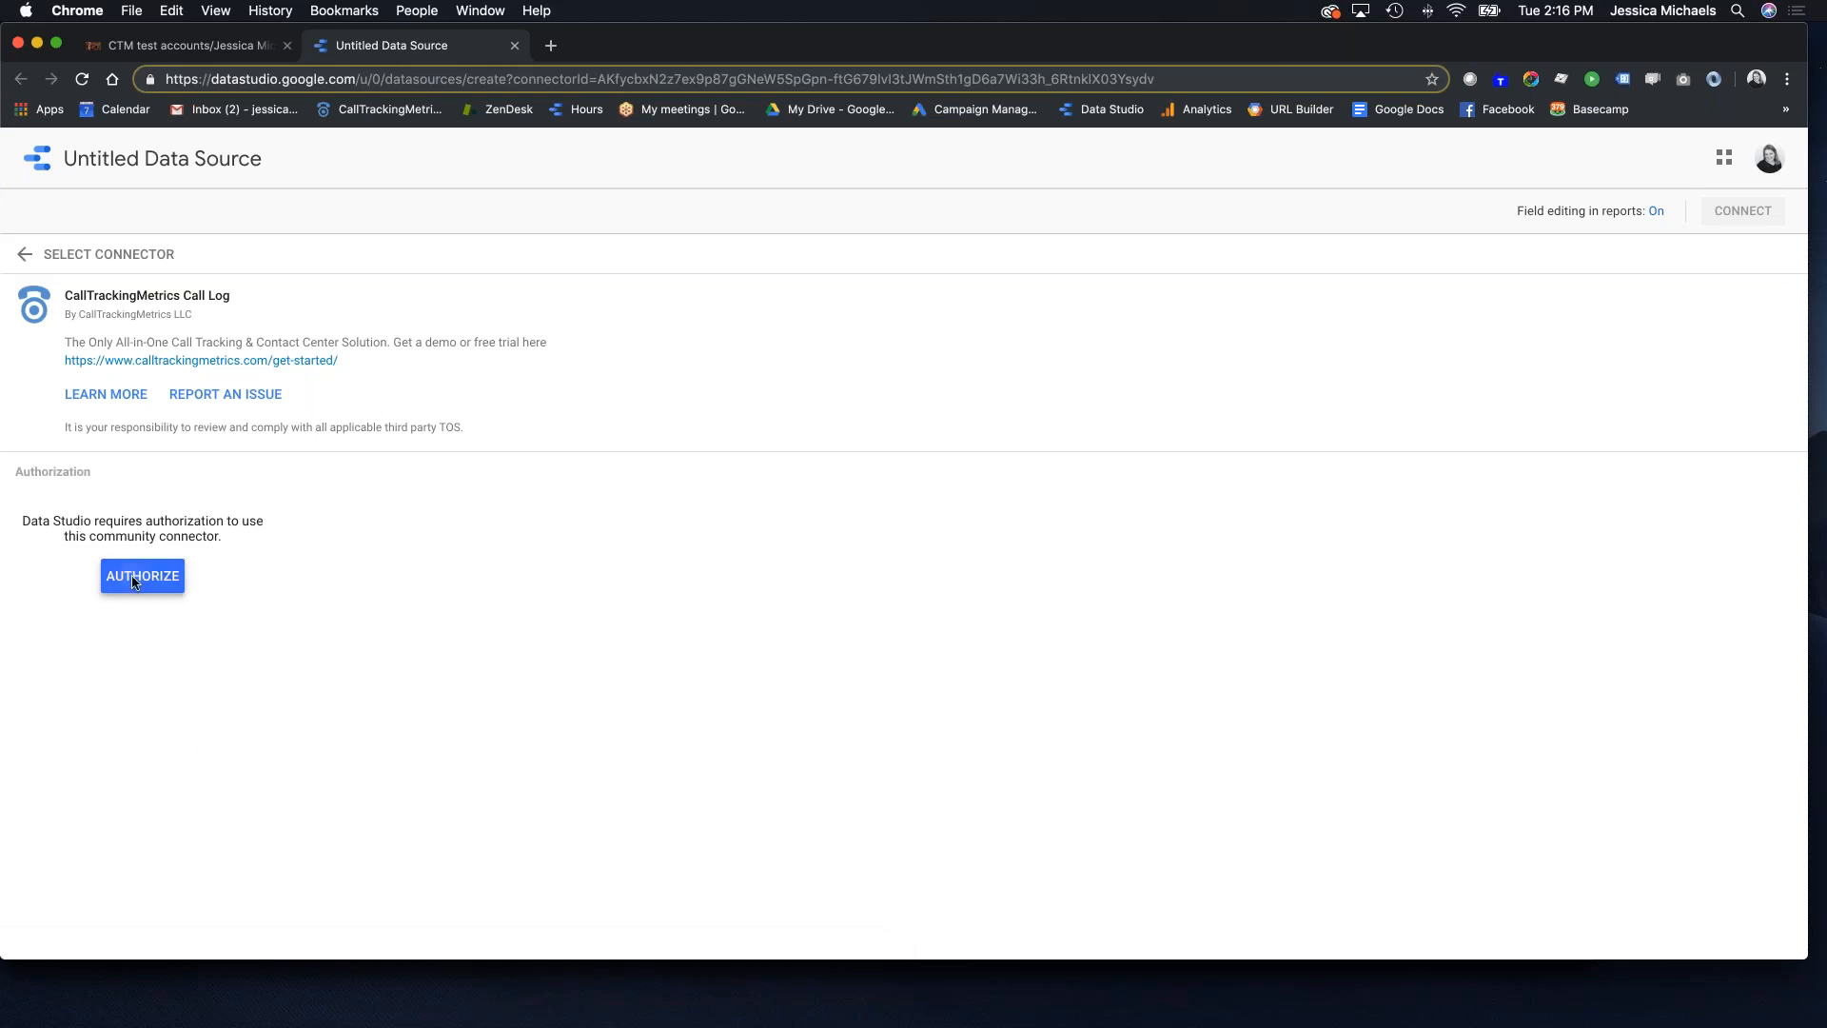
Step: Authorize the Call Log connector with the Google account and submit the connector key
{"action": "left_click", "coordinate": [143, 576]}
{"action": "left_click_drag", "start_coordinate": [284, 539], "coordinate": [705, 313]}
{"action": "left_click", "coordinate": [532, 583]}
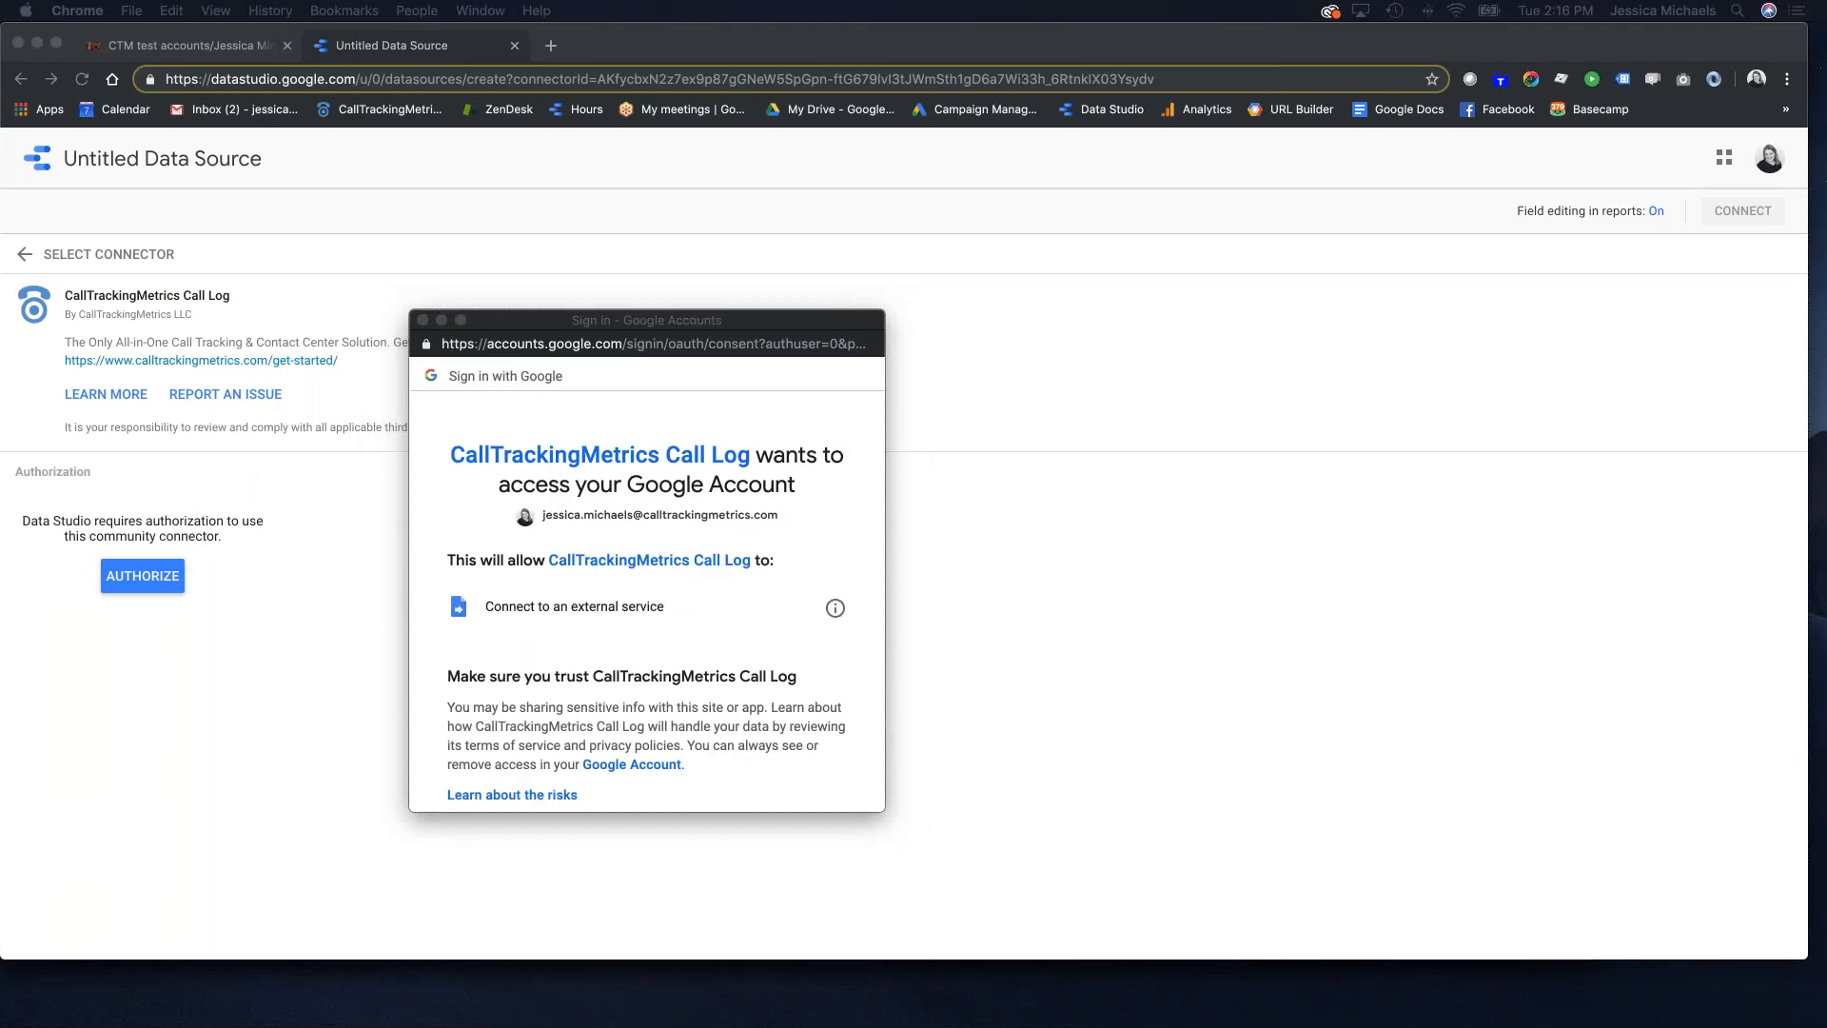
{"action": "scroll", "coordinate": [709, 704], "scroll_direction": "down", "scroll_amount": 4}
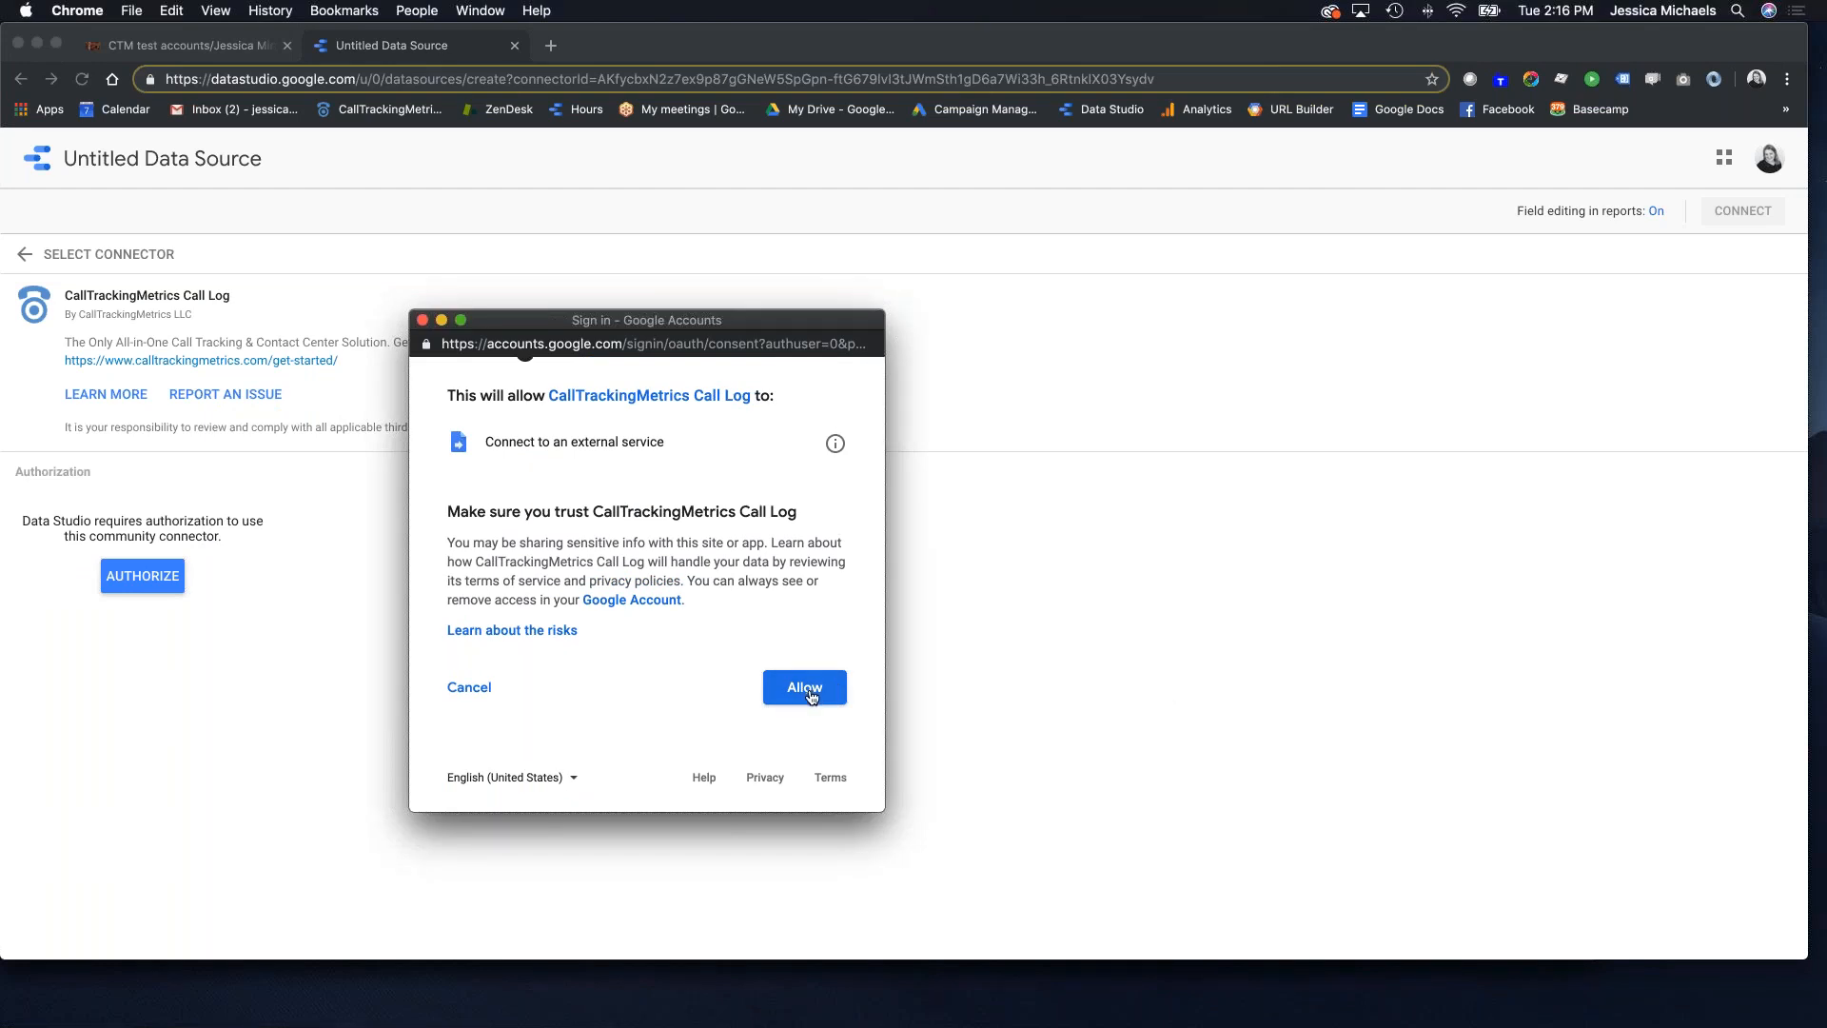
{"action": "left_click", "coordinate": [805, 687]}
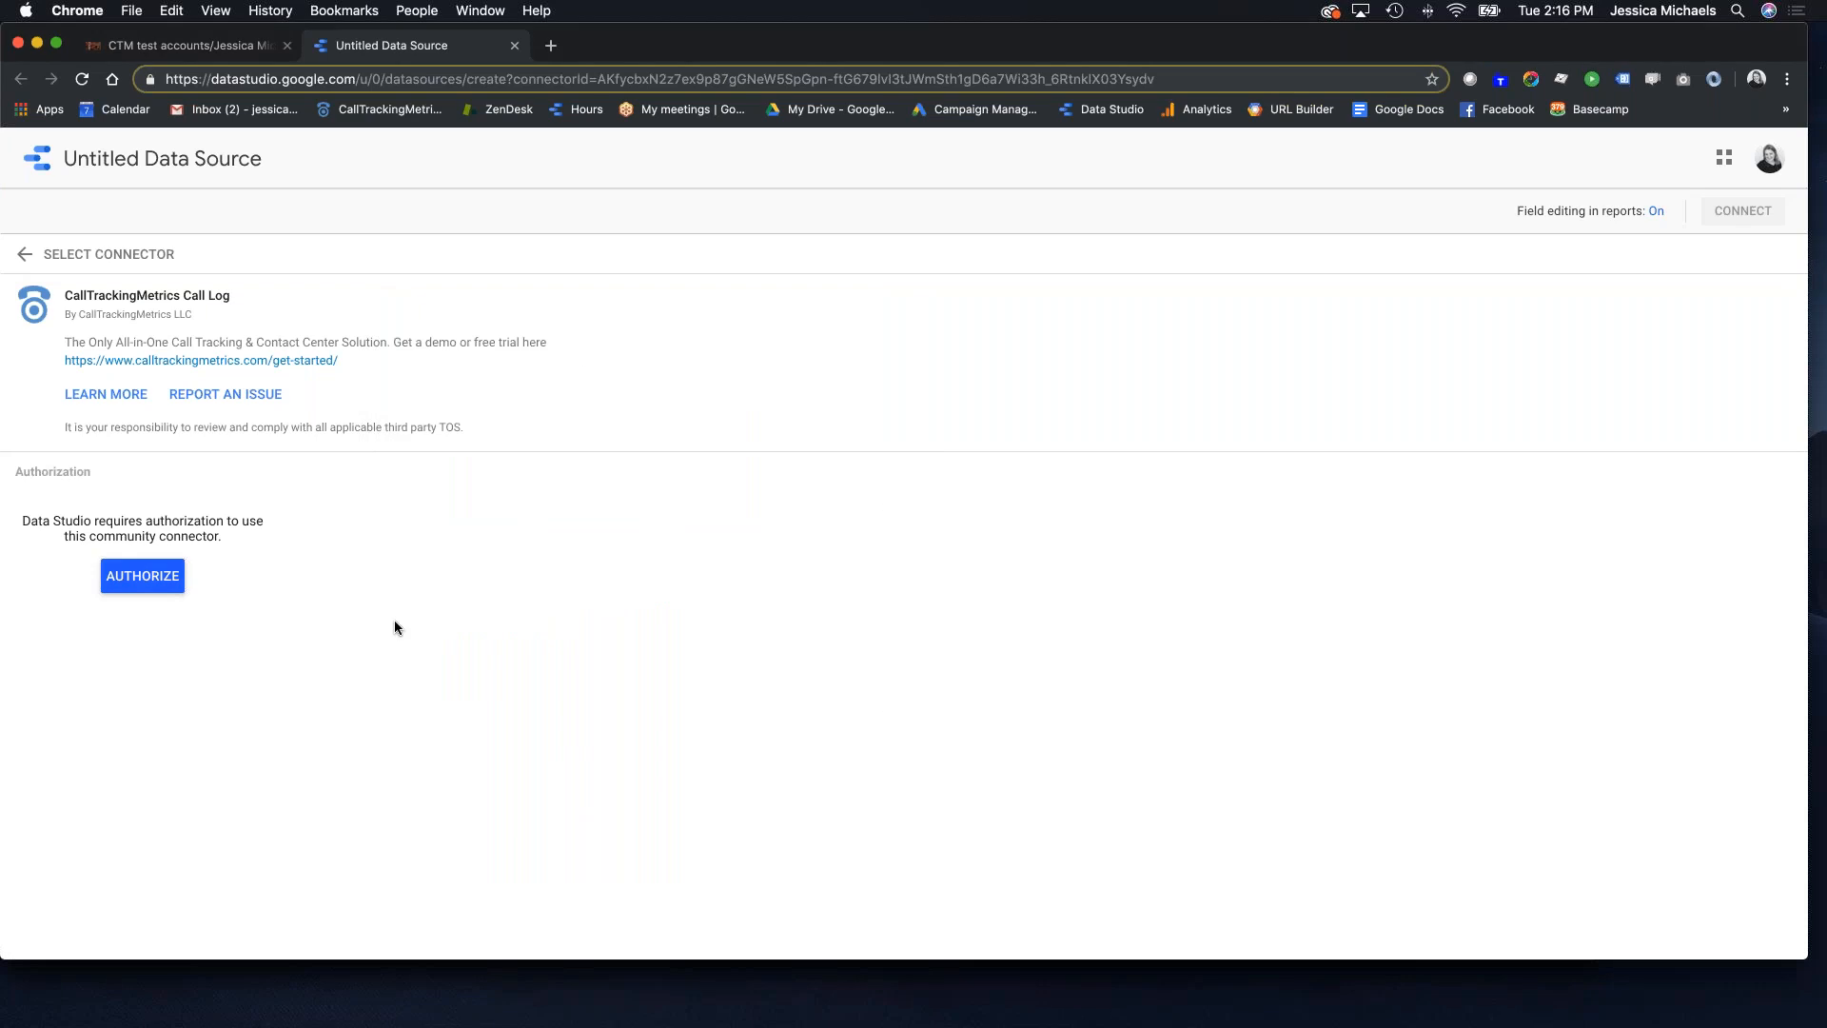
{"action": "left_click", "coordinate": [432, 694]}
{"action": "key", "text": "super+v"}
{"action": "left_click", "coordinate": [376, 744]}
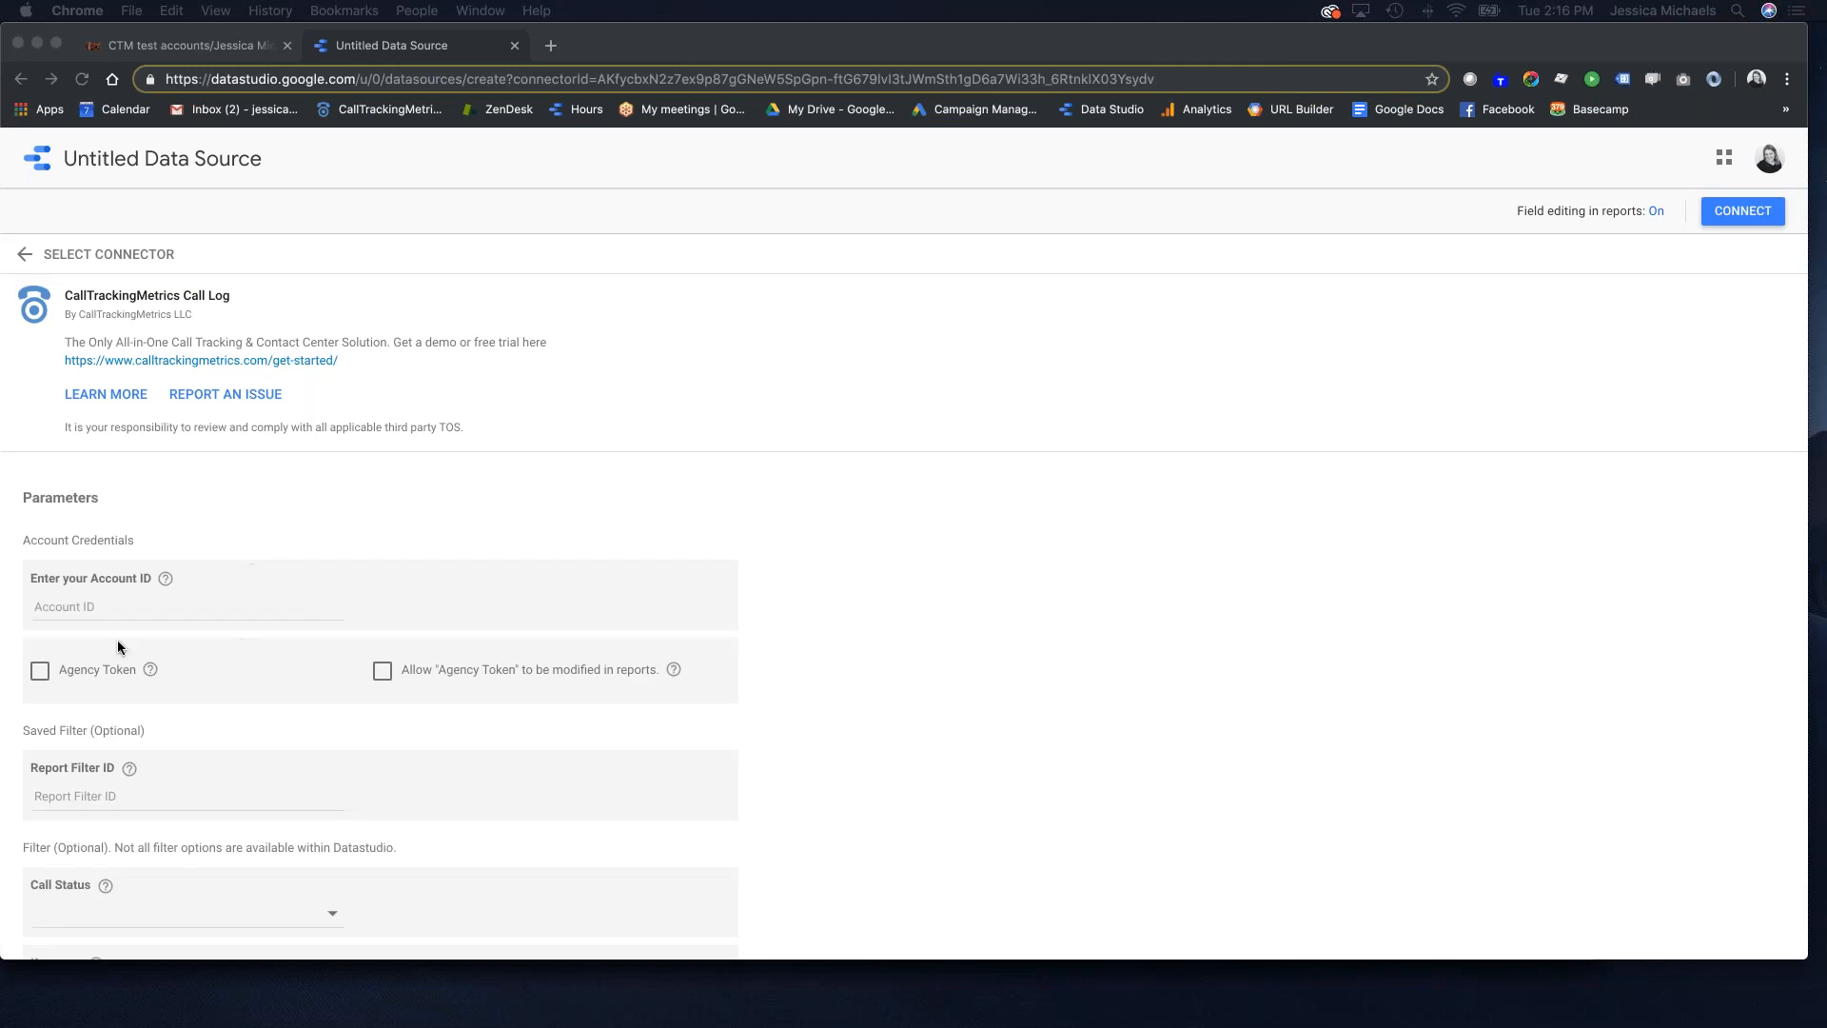
Step: Enter the account ID, enable a modifiable Agency Token, connect, and allow parameter changes
{"action": "left_click", "coordinate": [116, 606]}
{"action": "key", "text": "ctrl+v"}
{"action": "left_click", "coordinate": [40, 670]}
{"action": "left_click", "coordinate": [377, 670]}
{"action": "scroll", "coordinate": [248, 631], "scroll_direction": "down", "scroll_amount": 5}
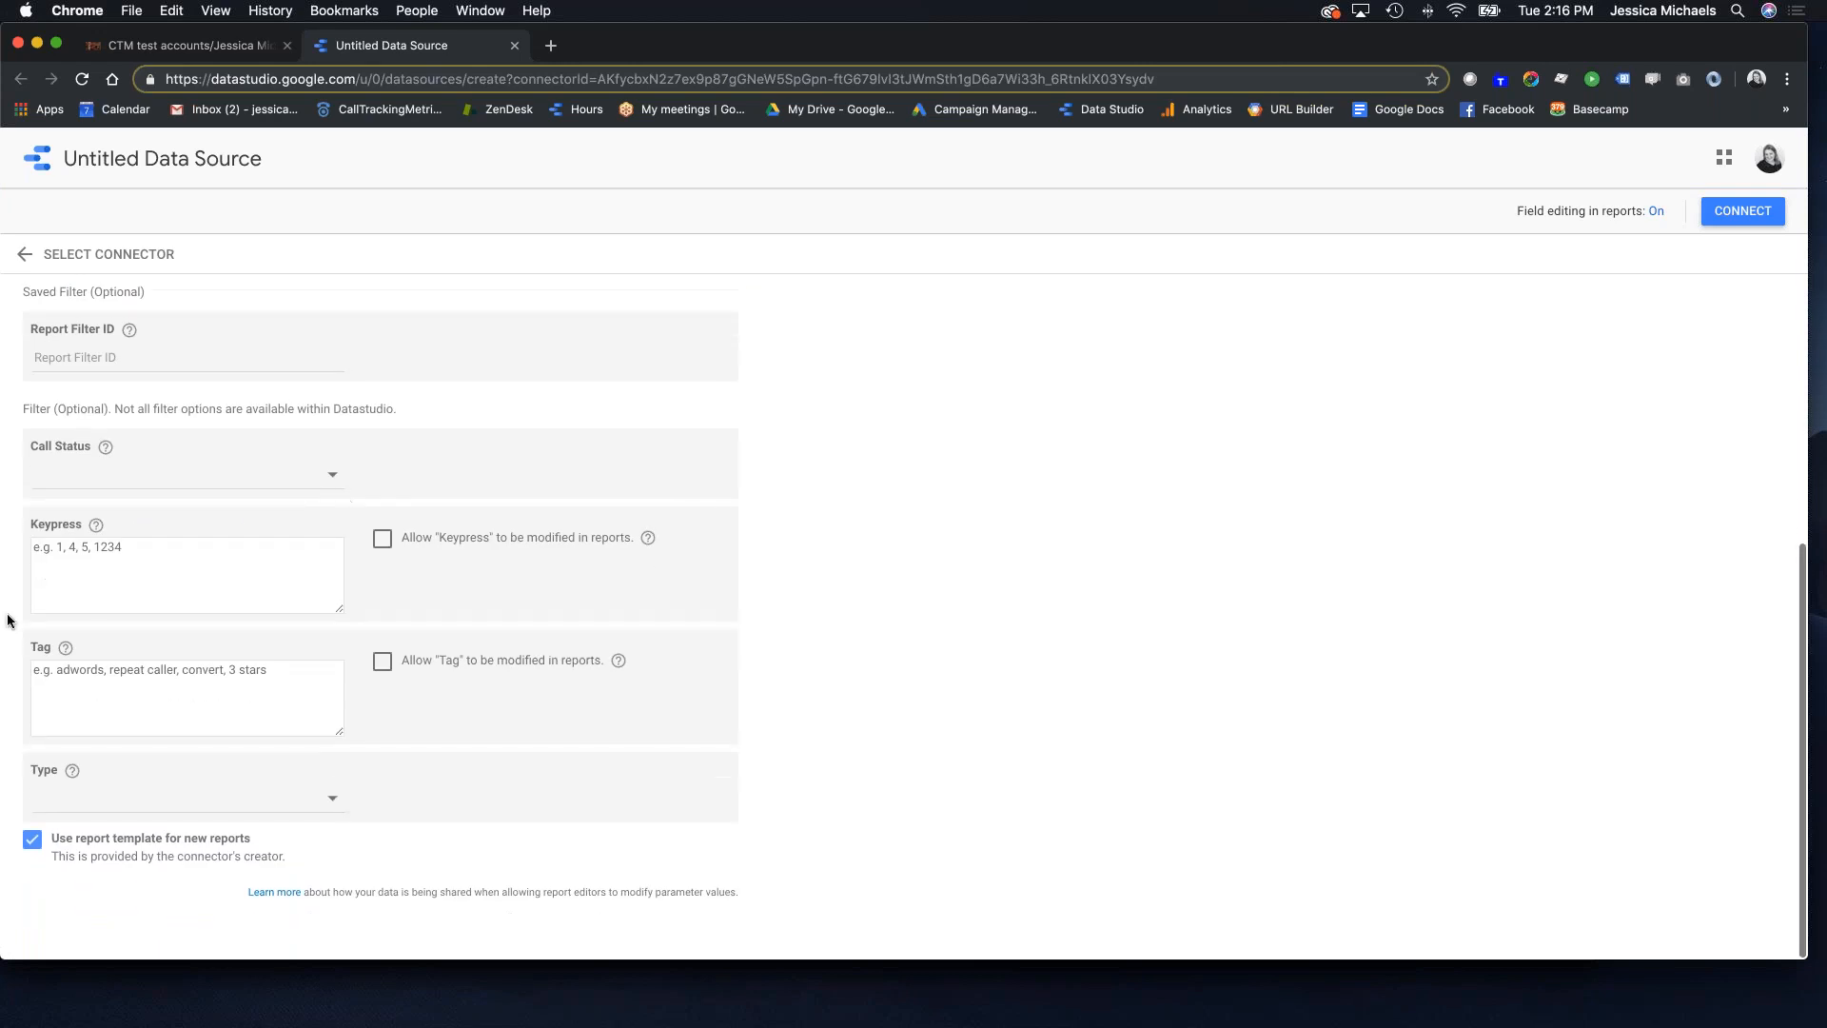
{"action": "scroll", "coordinate": [508, 485], "scroll_direction": "up", "scroll_amount": 5}
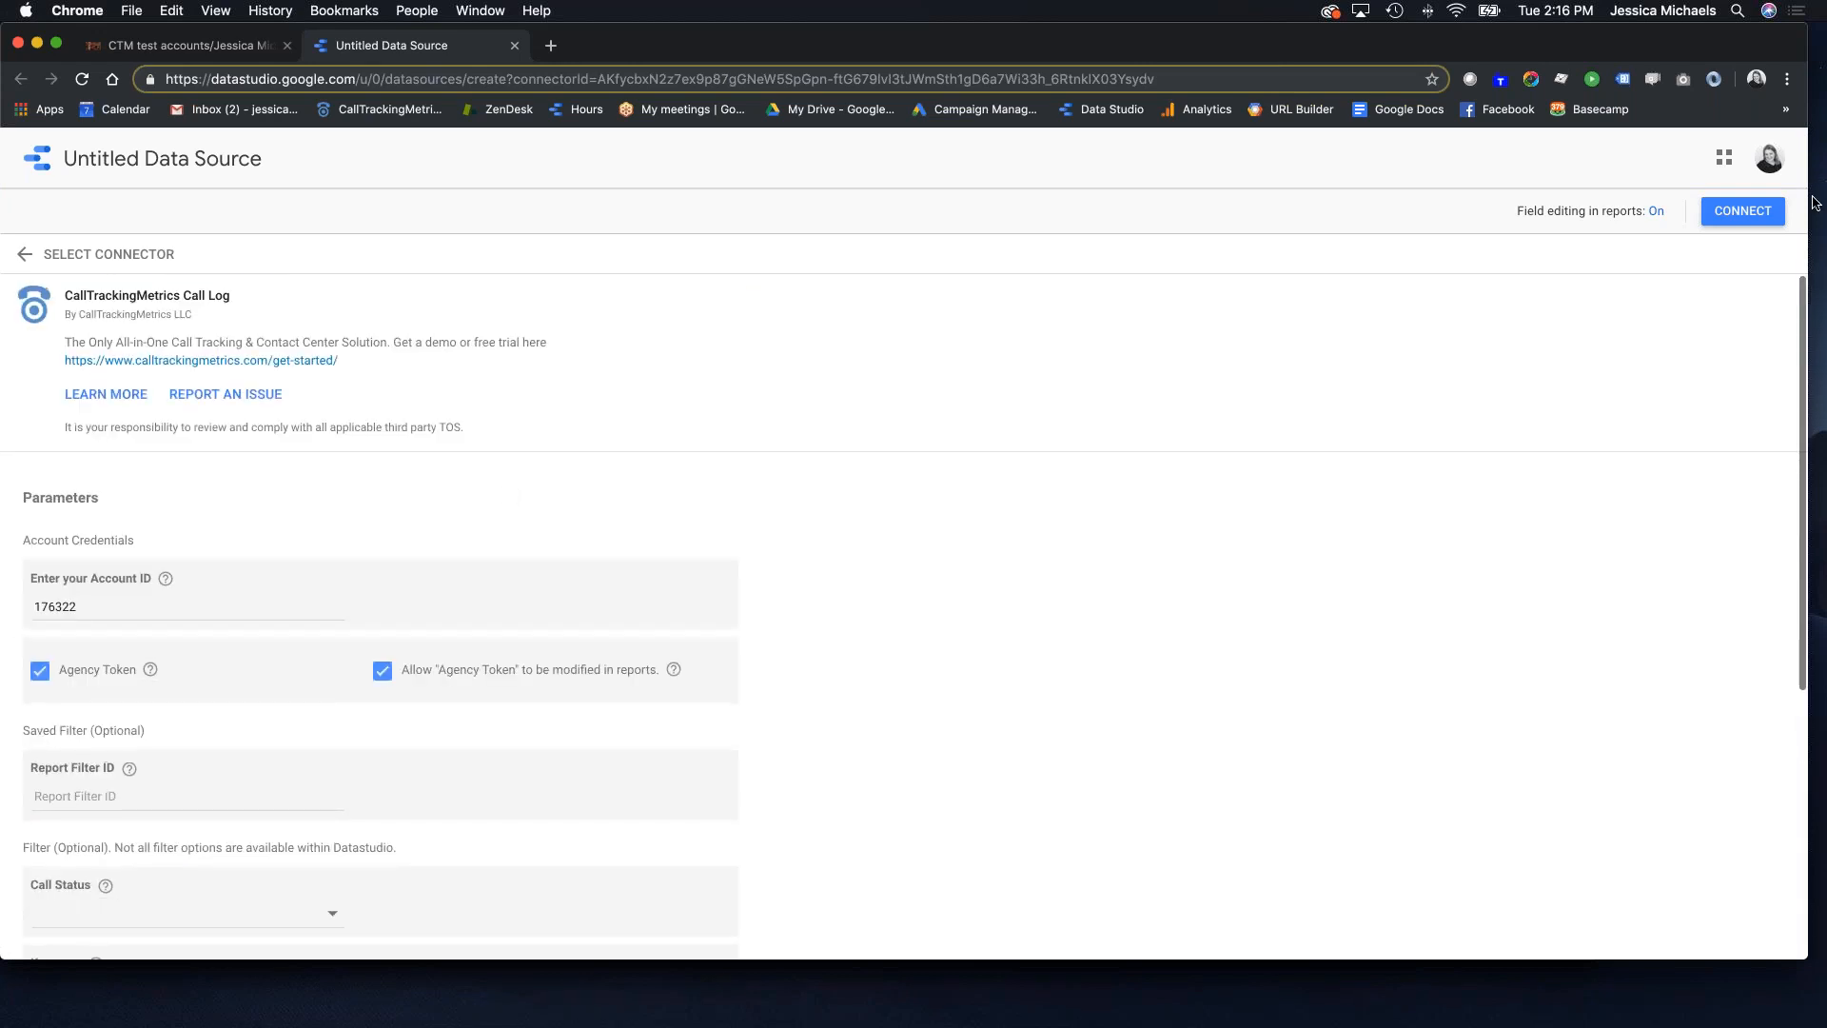
{"action": "left_click", "coordinate": [1762, 217]}
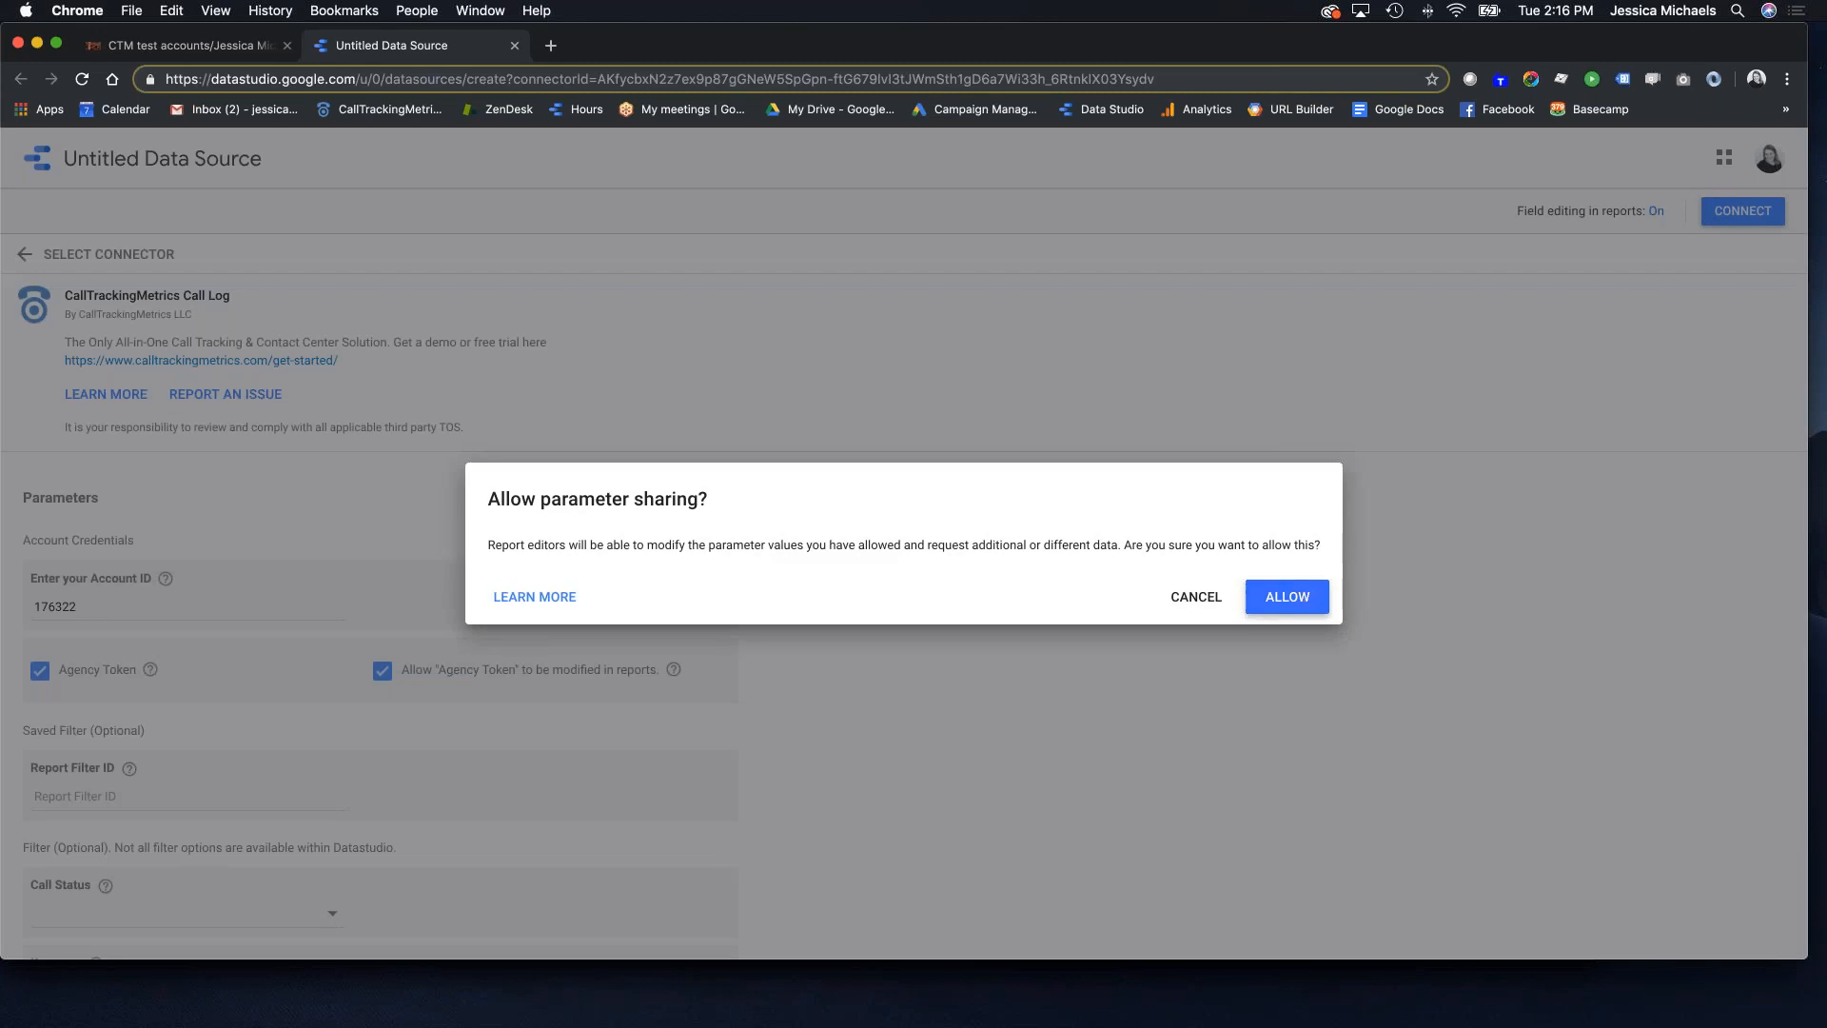
{"action": "left_click", "coordinate": [1306, 605]}
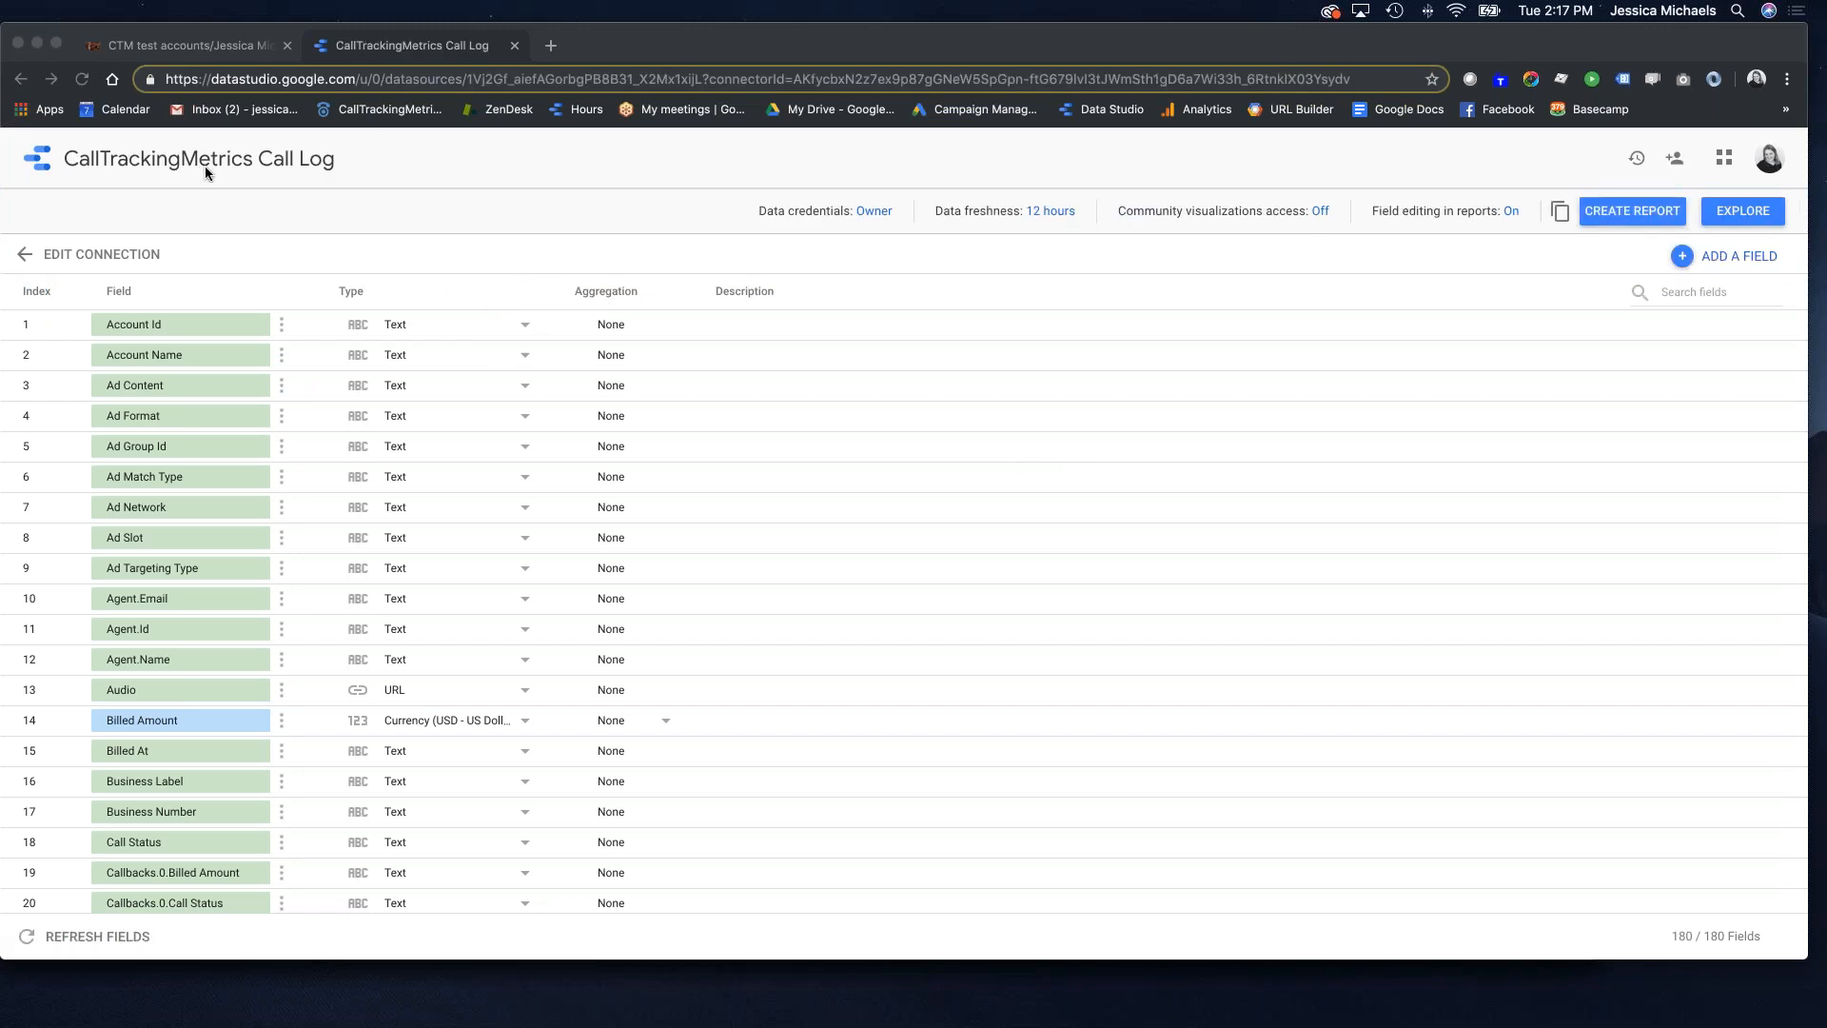
Step: Replace 'CallTrackingMetrics' in the data source name with the account ID, then create a report
{"action": "left_click", "coordinate": [248, 161]}
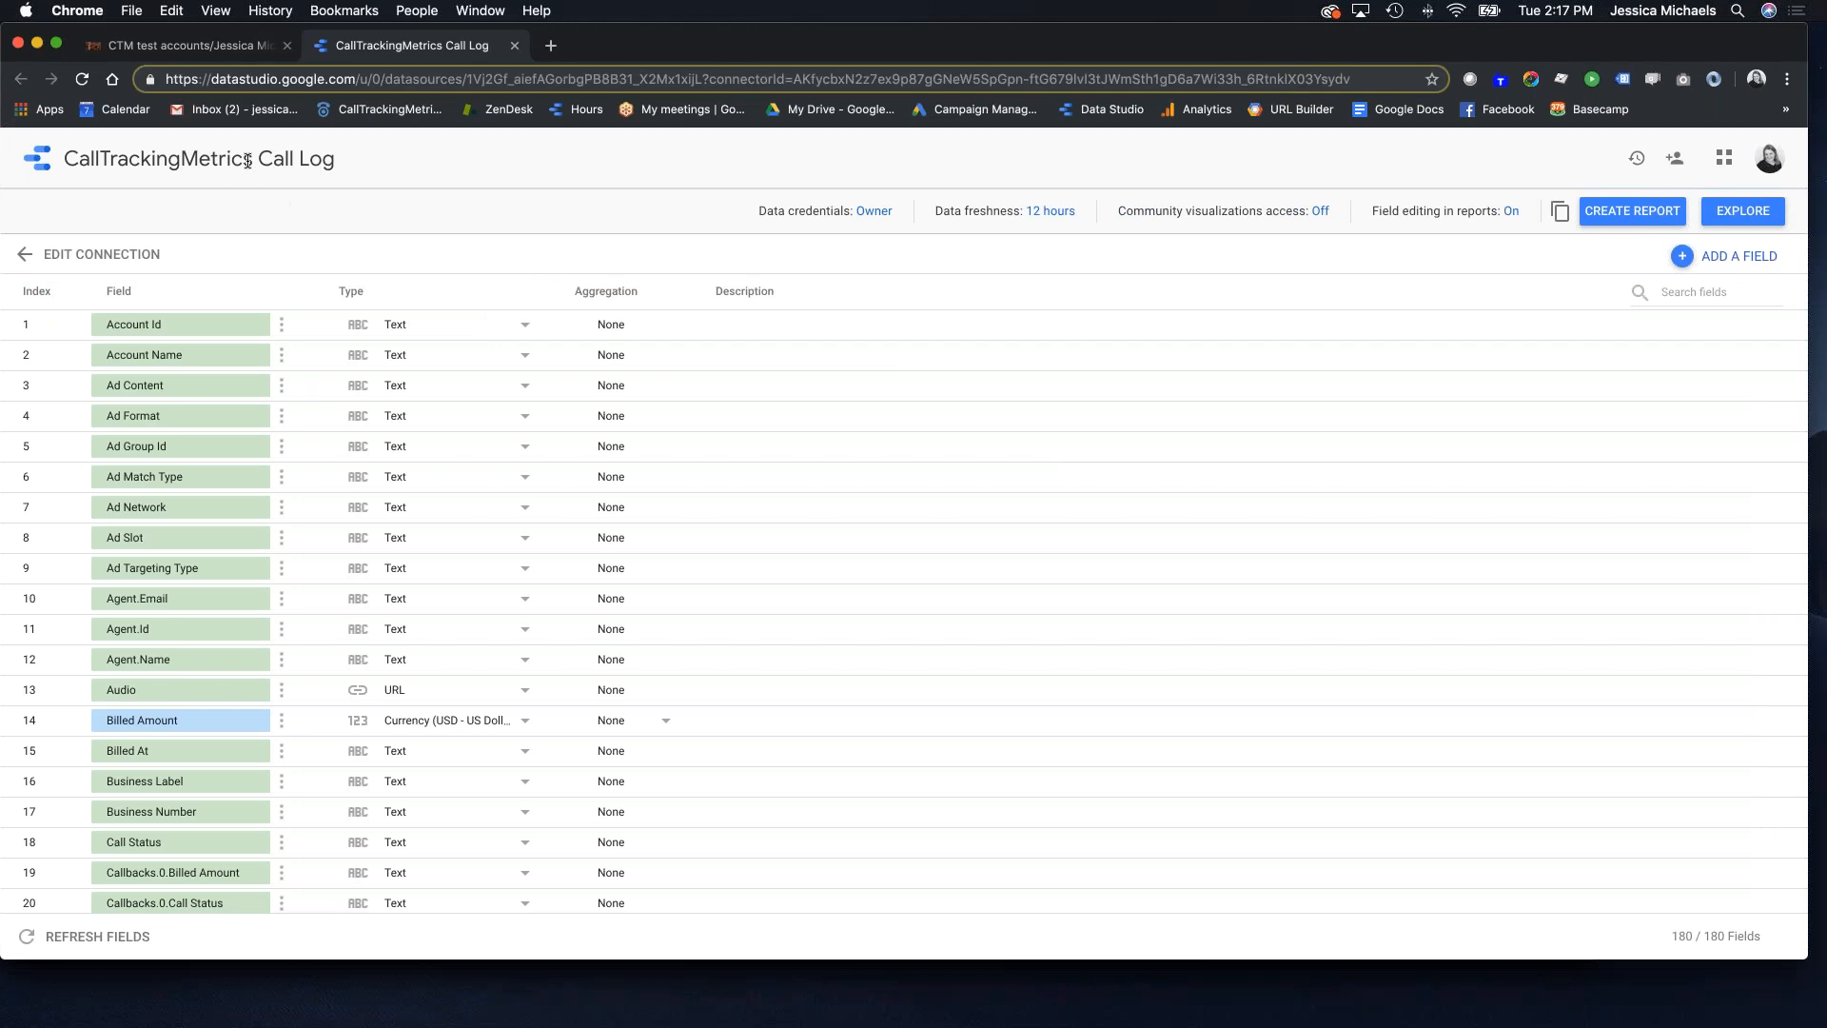
{"action": "left_click_drag", "start_coordinate": [252, 159], "coordinate": [51, 157]}
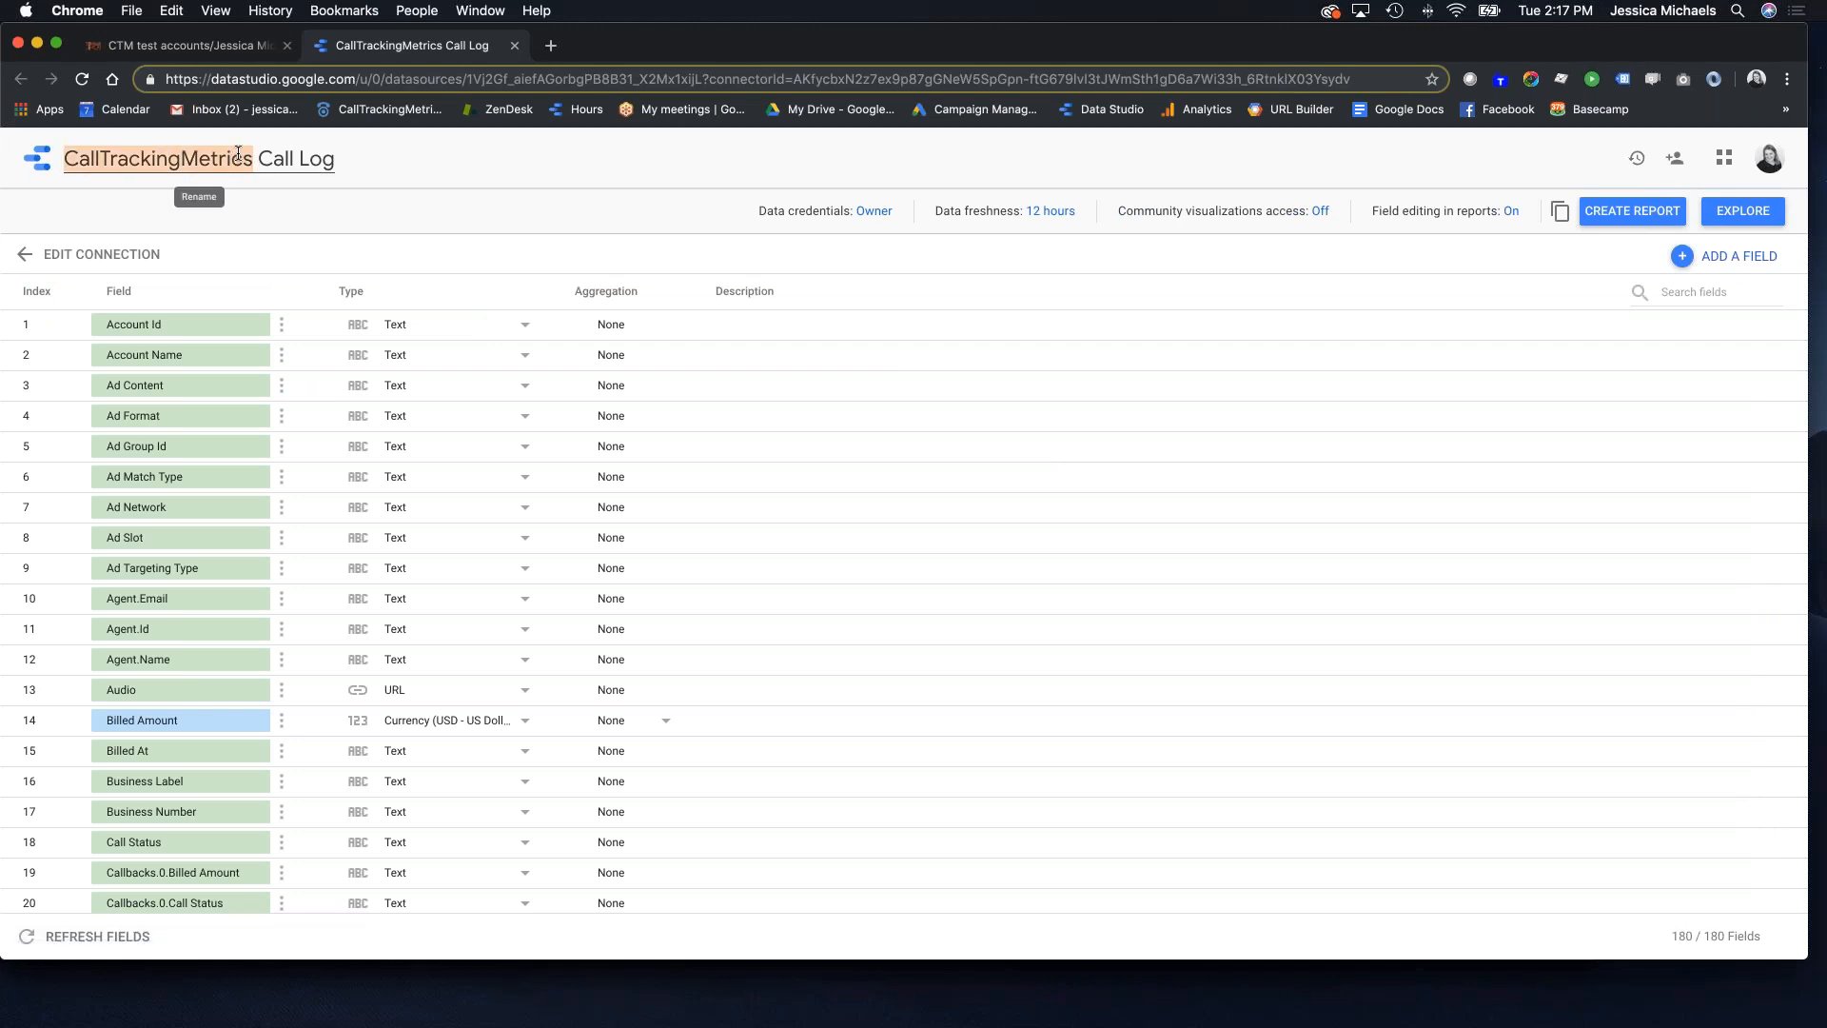
{"action": "type", "text": "176322"}
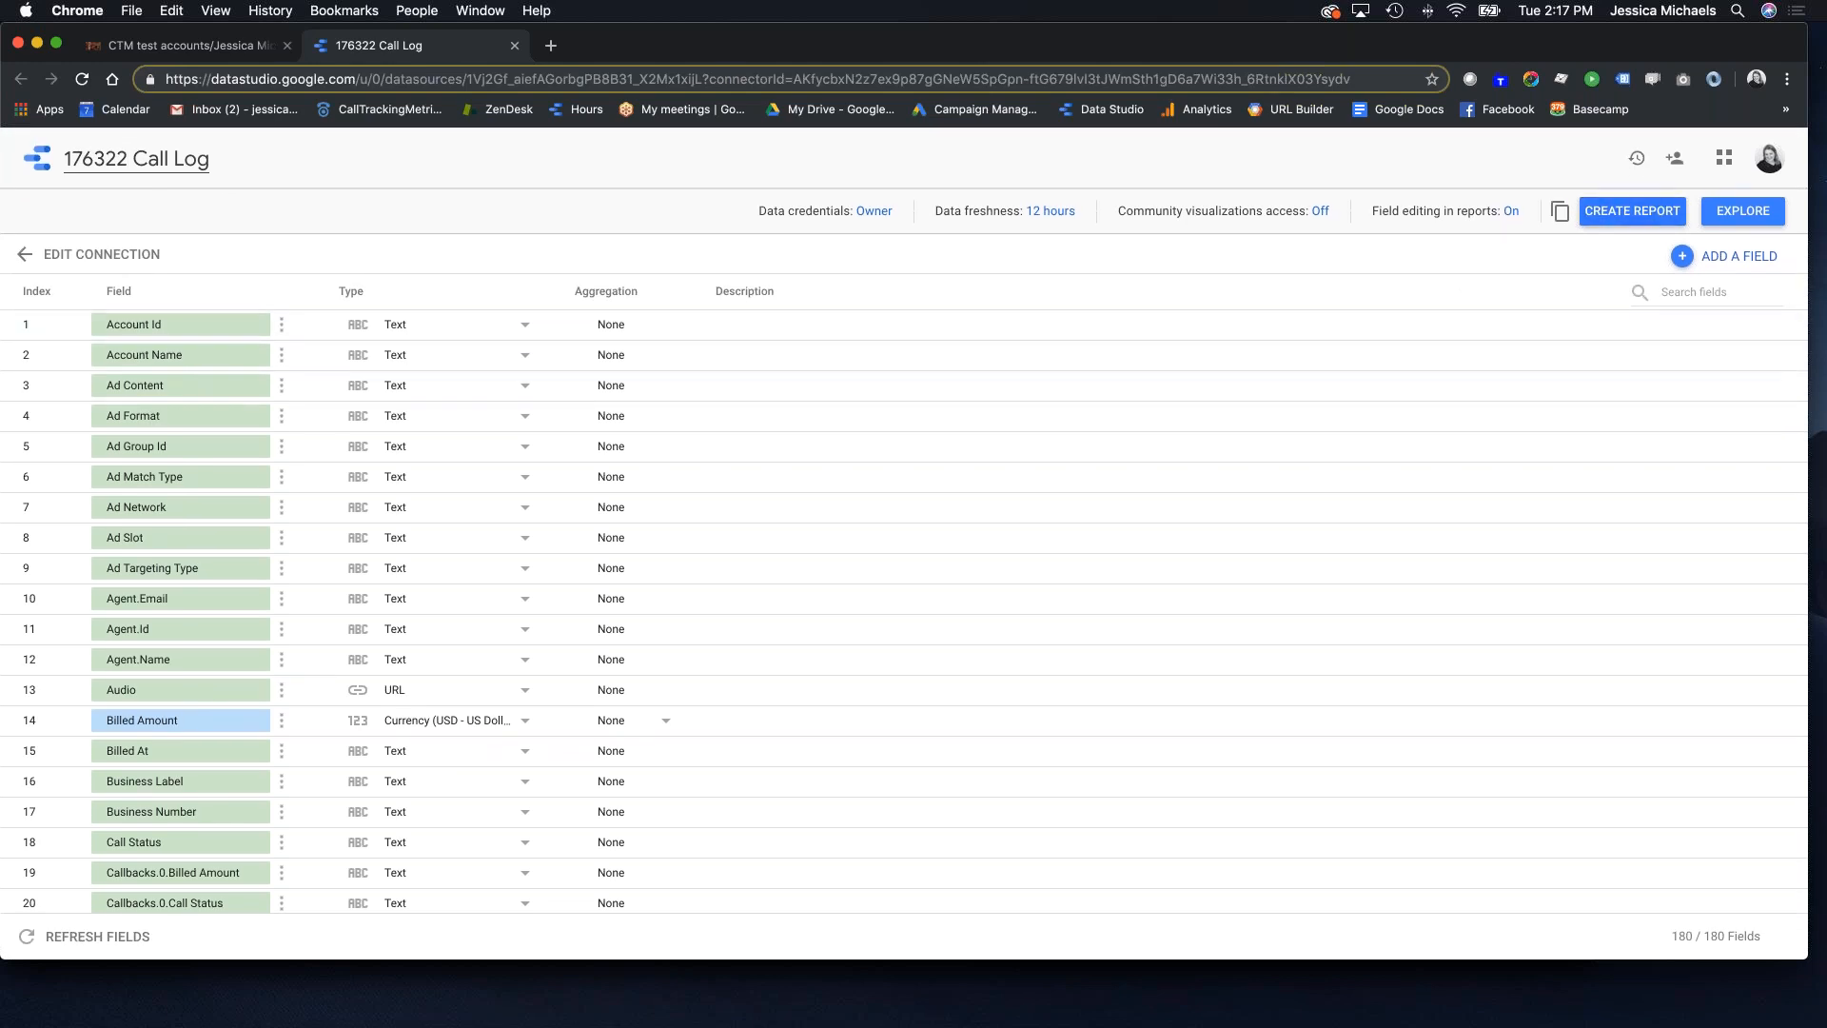
{"action": "left_click", "coordinate": [1626, 217]}
{"action": "left_click", "coordinate": [1106, 642]}
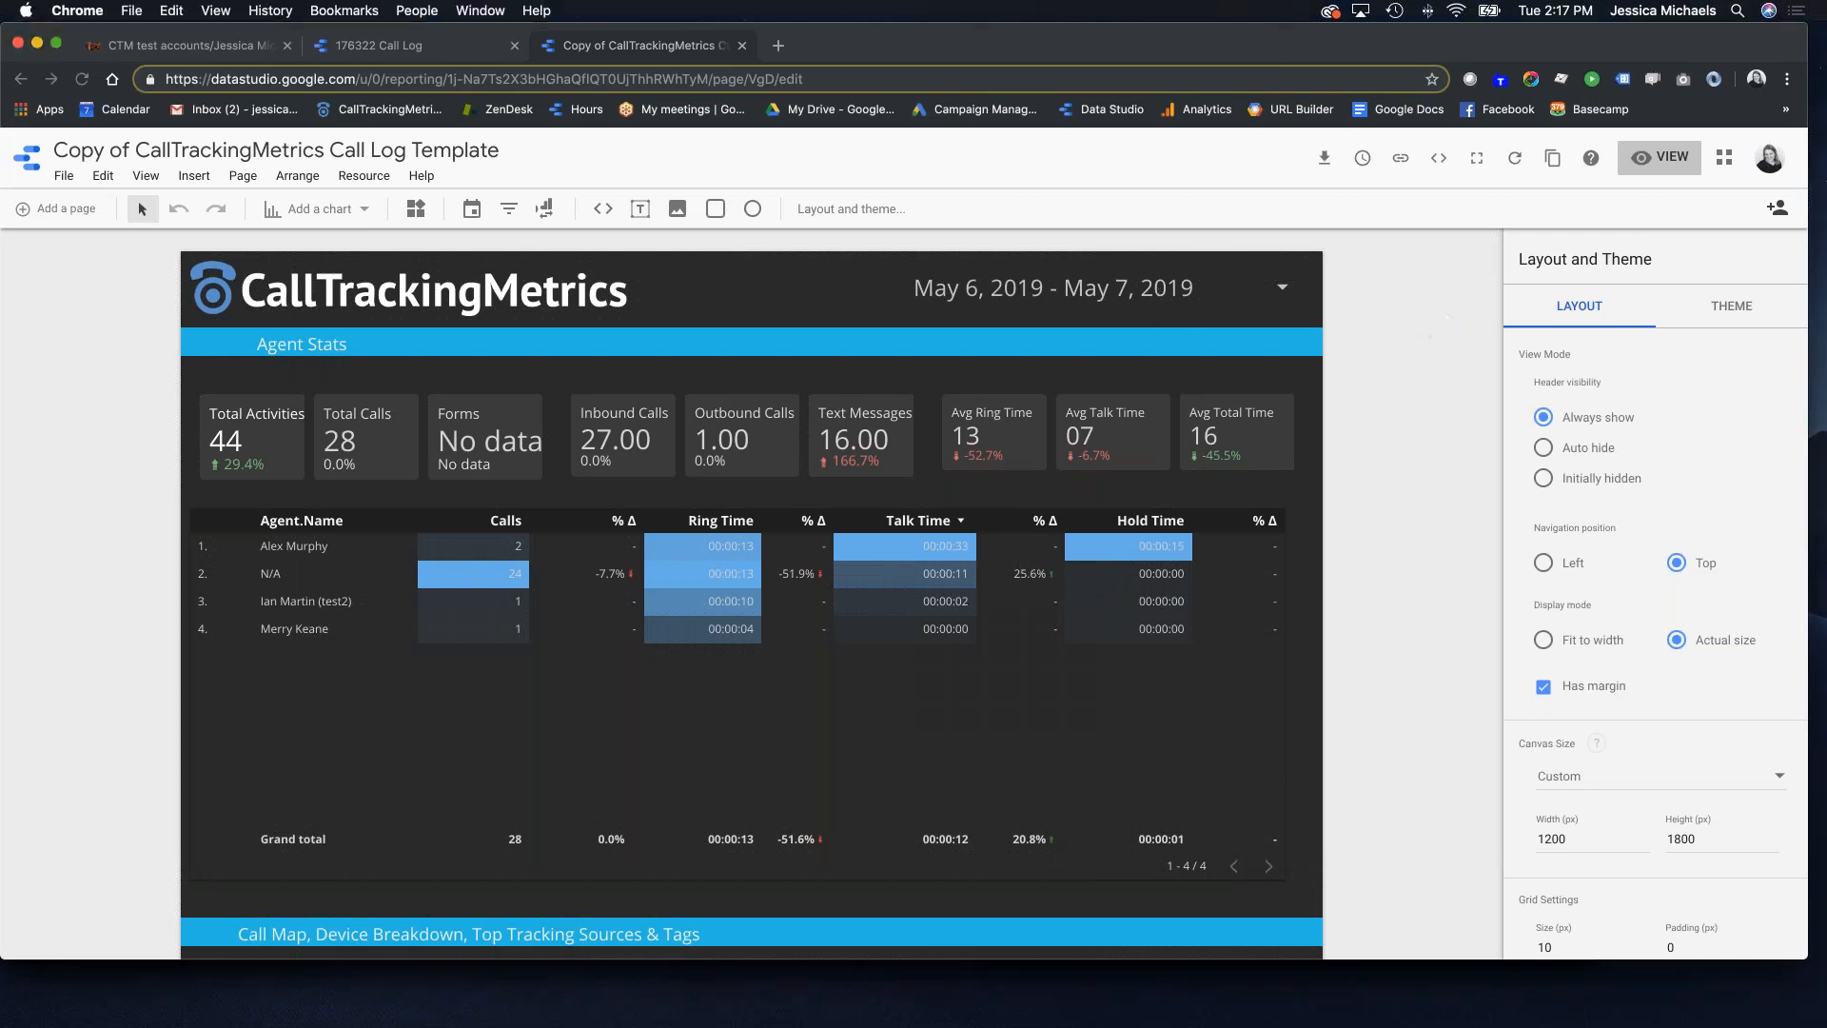
Step: Set the report's date range to start December 1, 2018 and apply it
{"action": "left_click", "coordinate": [1153, 290]}
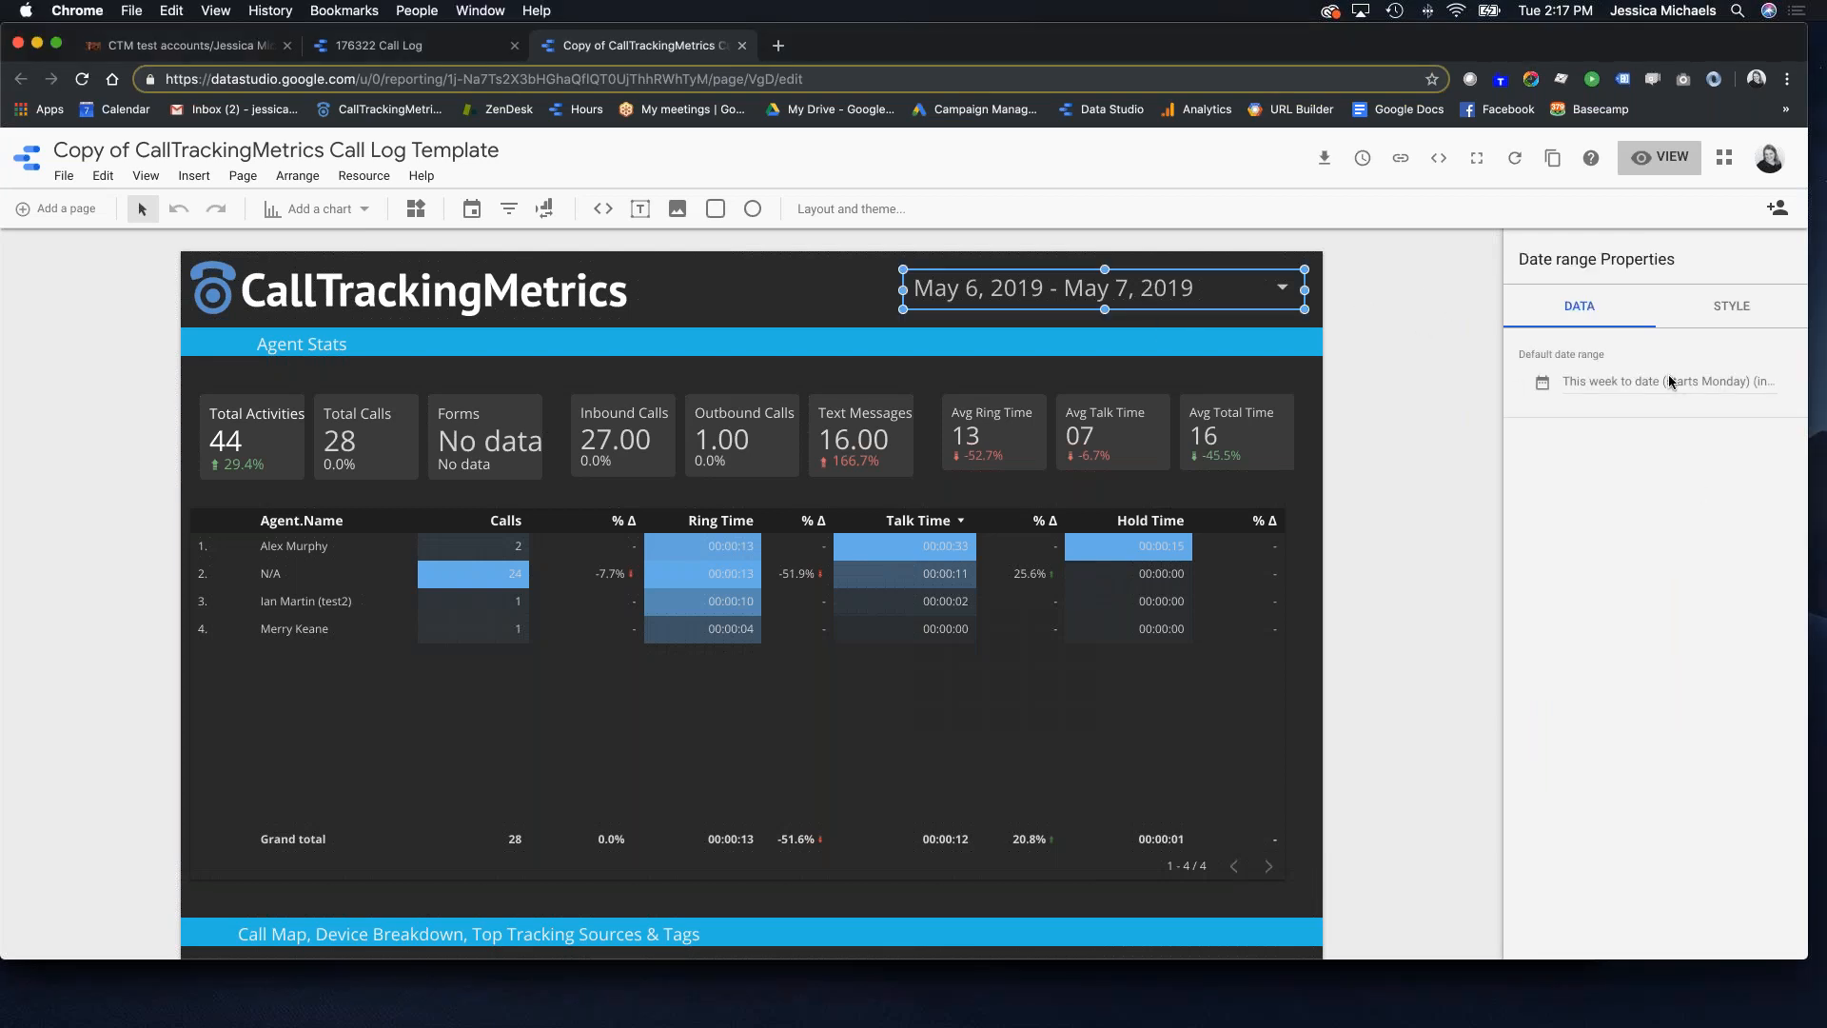
{"action": "left_click", "coordinate": [1669, 383]}
{"action": "left_click", "coordinate": [1370, 465]}
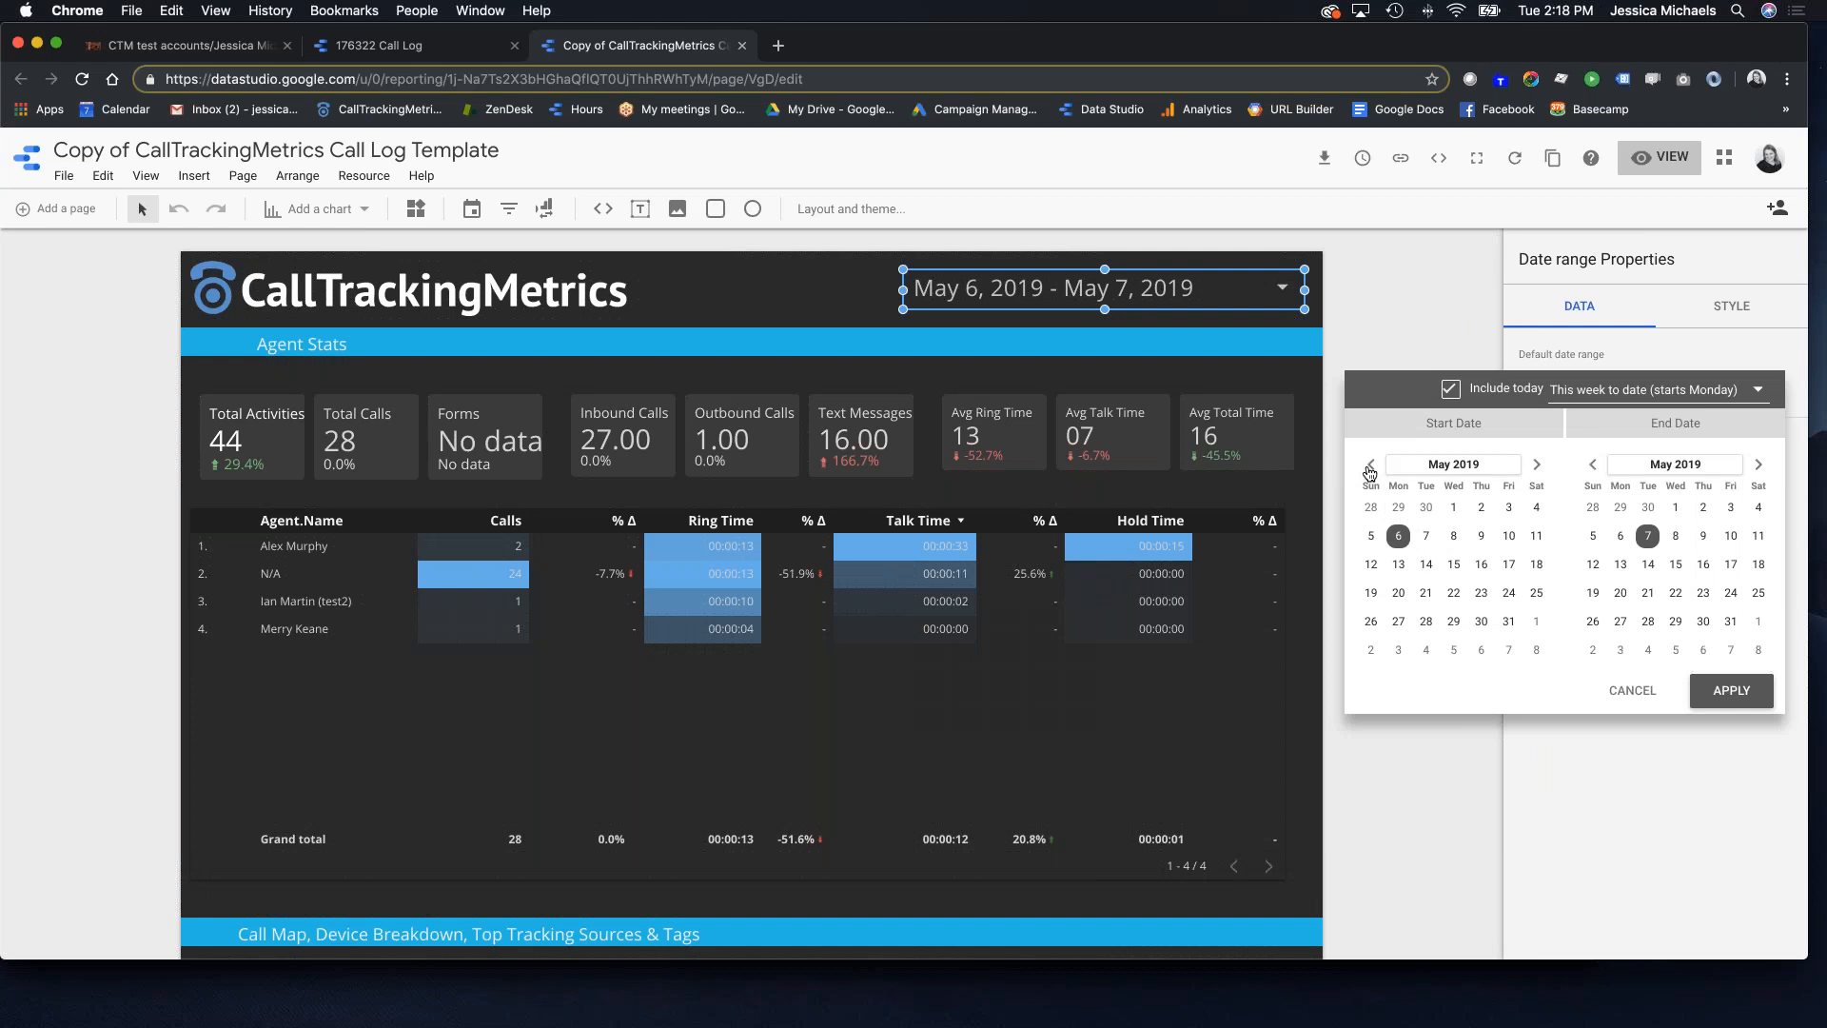
{"action": "left_click", "coordinate": [1370, 465]}
{"action": "left_click", "coordinate": [1370, 466]}
{"action": "left_click", "coordinate": [1370, 466]}
{"action": "left_click", "coordinate": [1370, 465]}
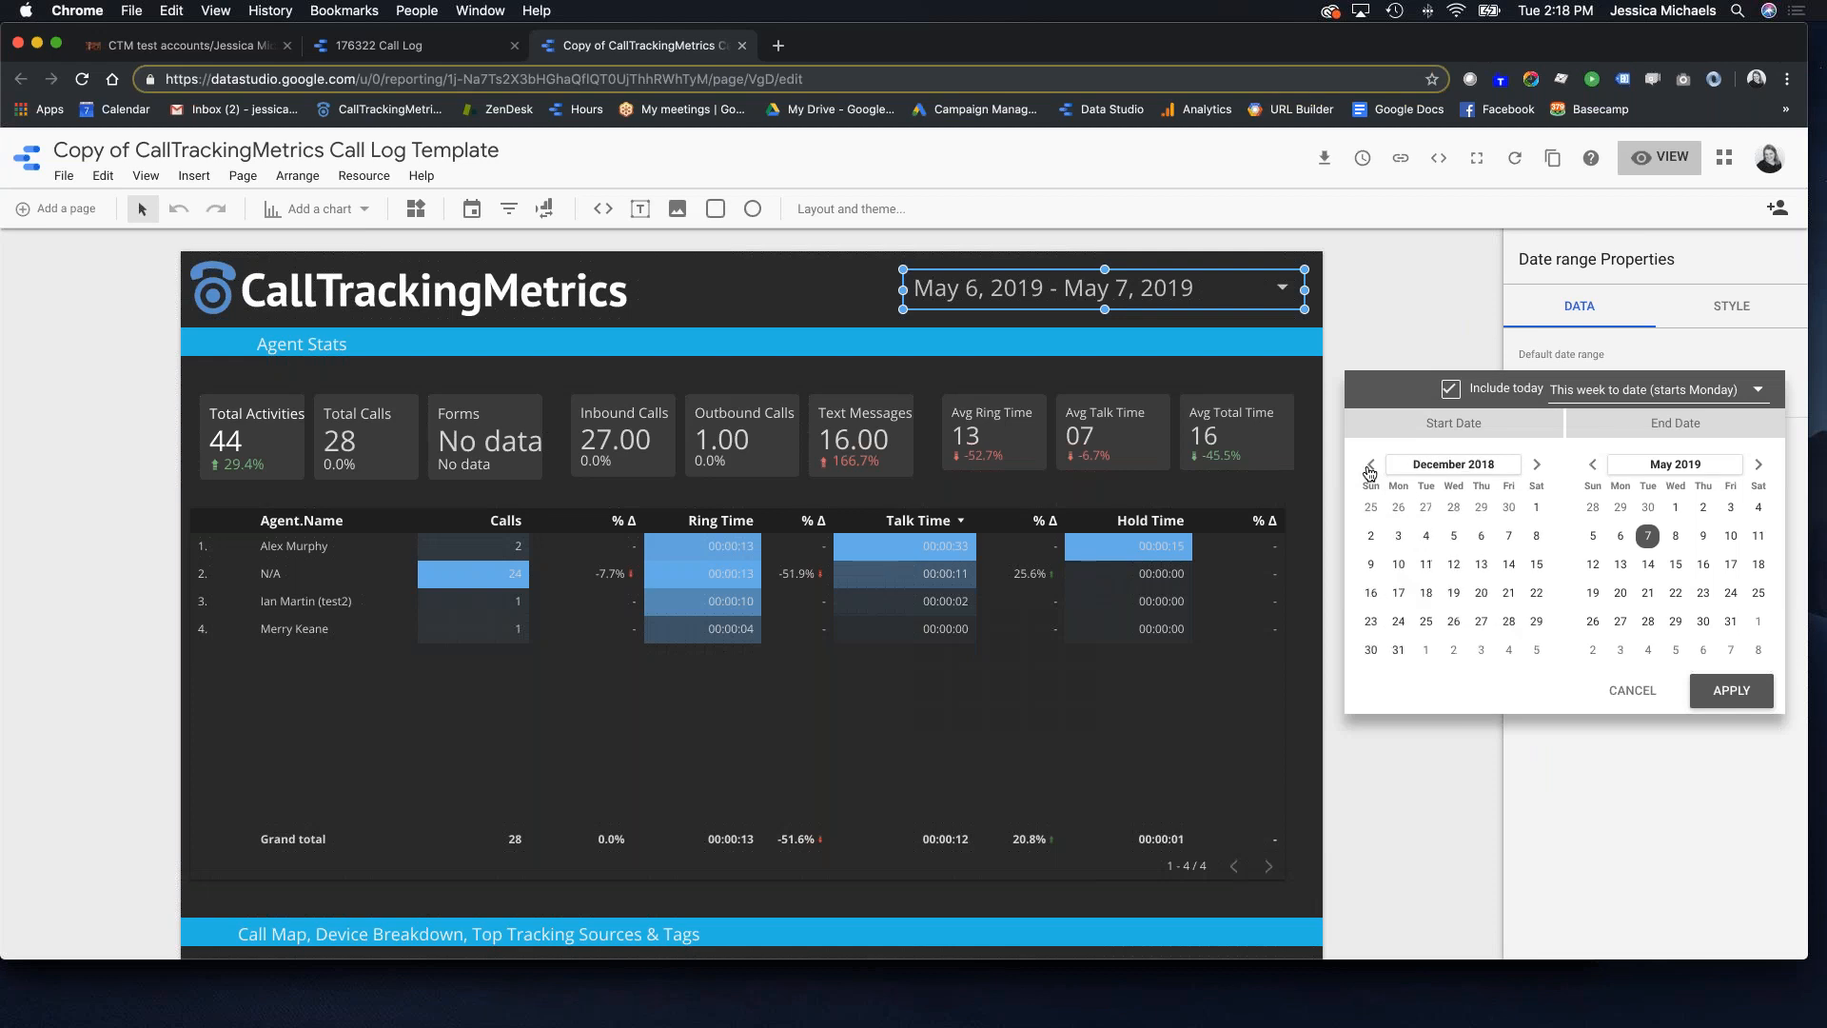
{"action": "left_click", "coordinate": [1535, 506]}
{"action": "left_click", "coordinate": [1729, 691]}
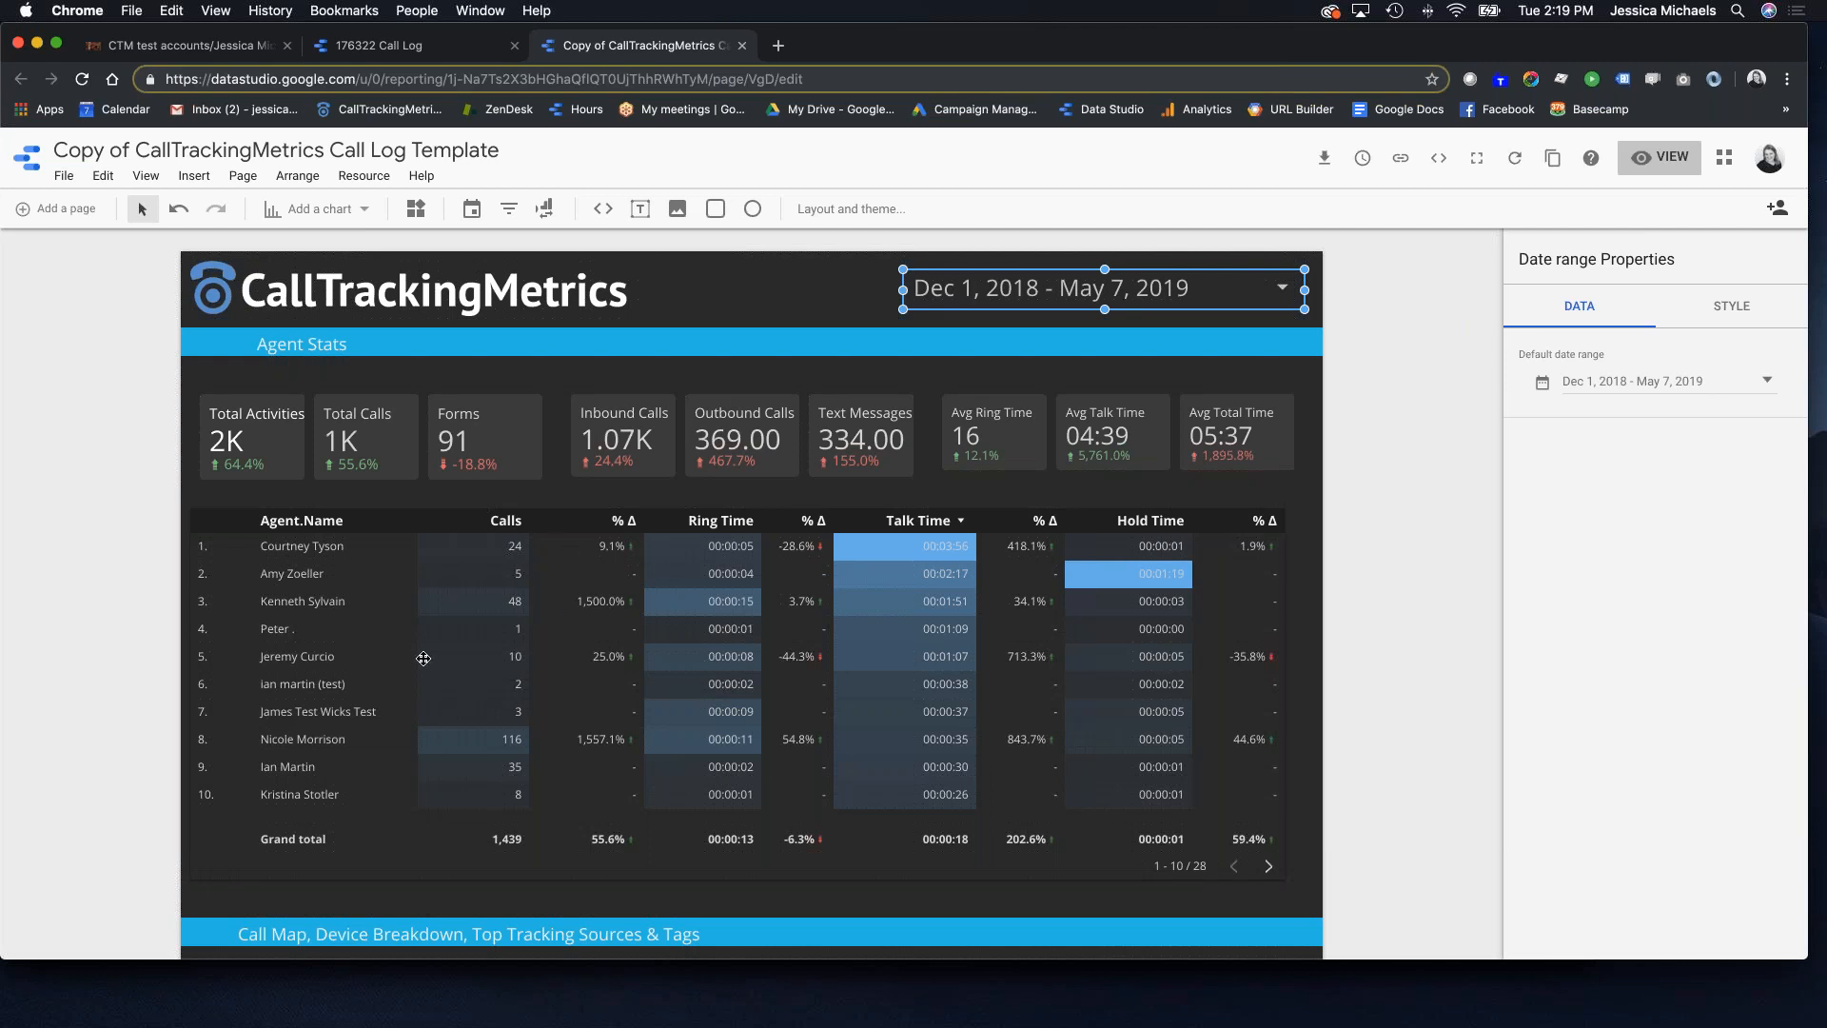
Step: Scroll through the report to confirm 2K activities and 1,439 calls now show
{"action": "scroll", "coordinate": [541, 730], "scroll_direction": "down", "scroll_amount": 6}
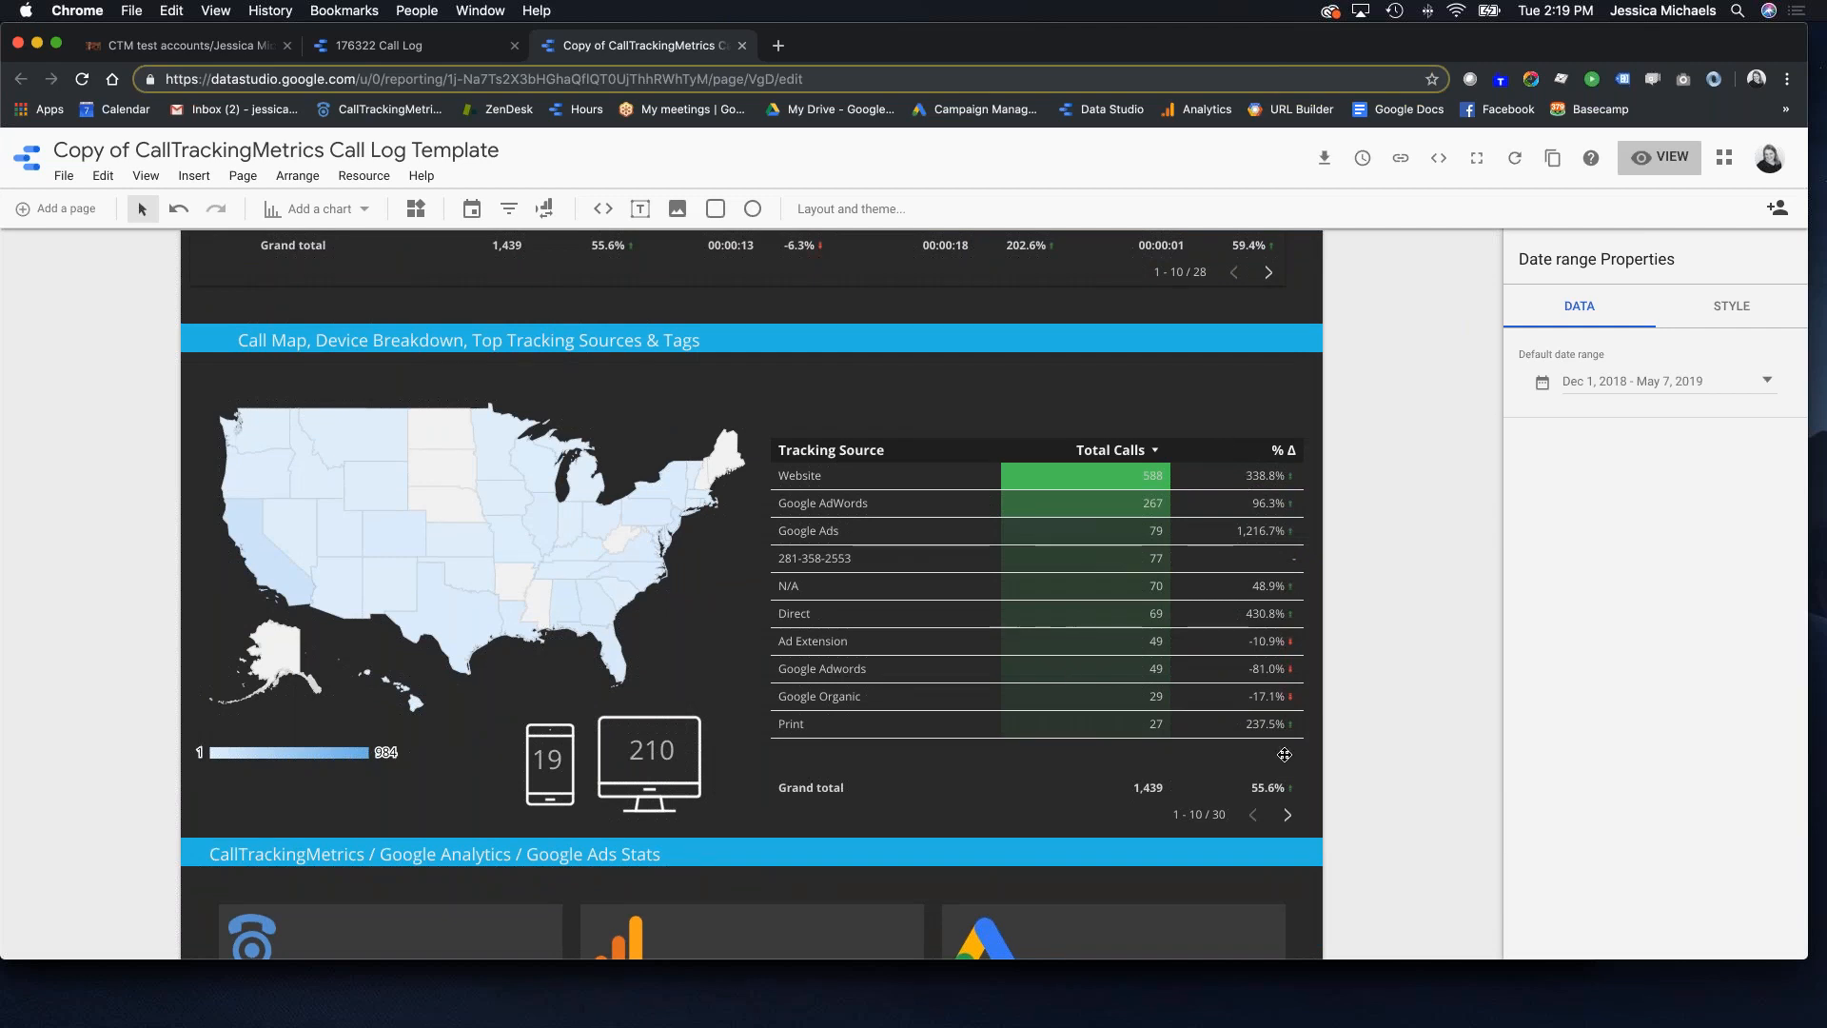
{"action": "scroll", "coordinate": [808, 560], "scroll_direction": "down", "scroll_amount": 5}
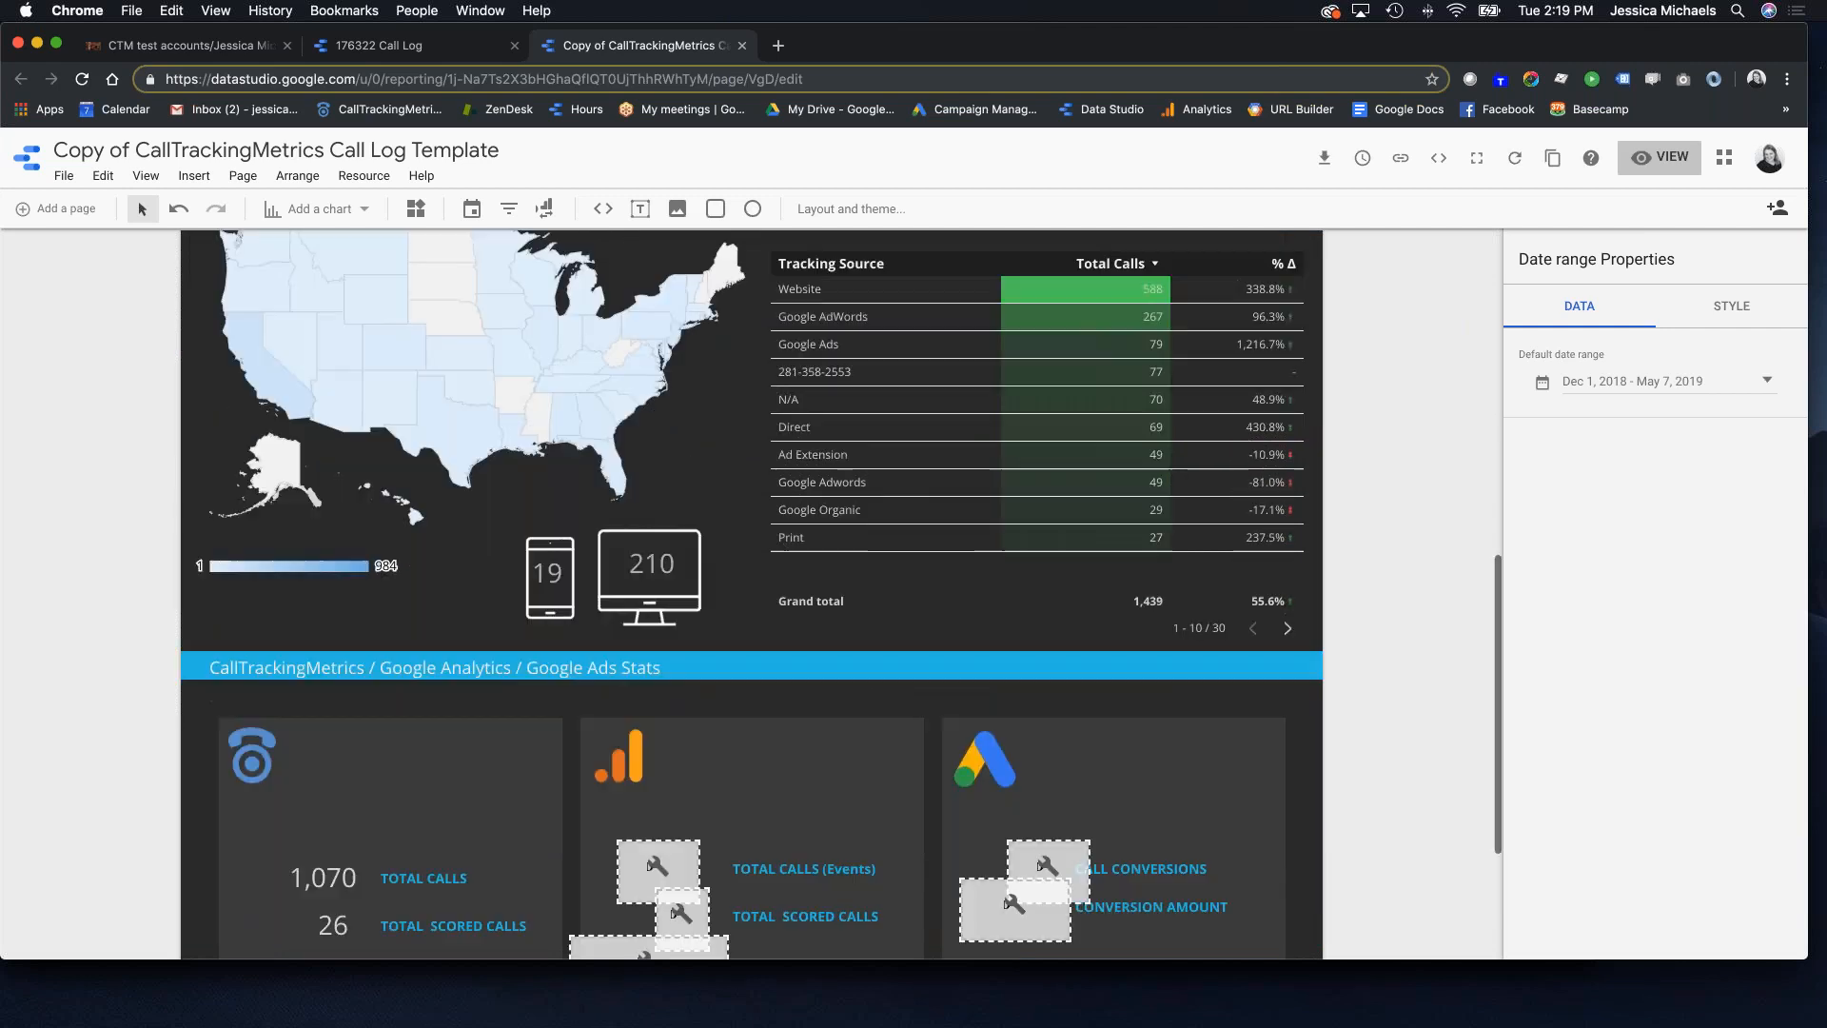
{"action": "scroll", "coordinate": [808, 565], "scroll_direction": "down", "scroll_amount": 2}
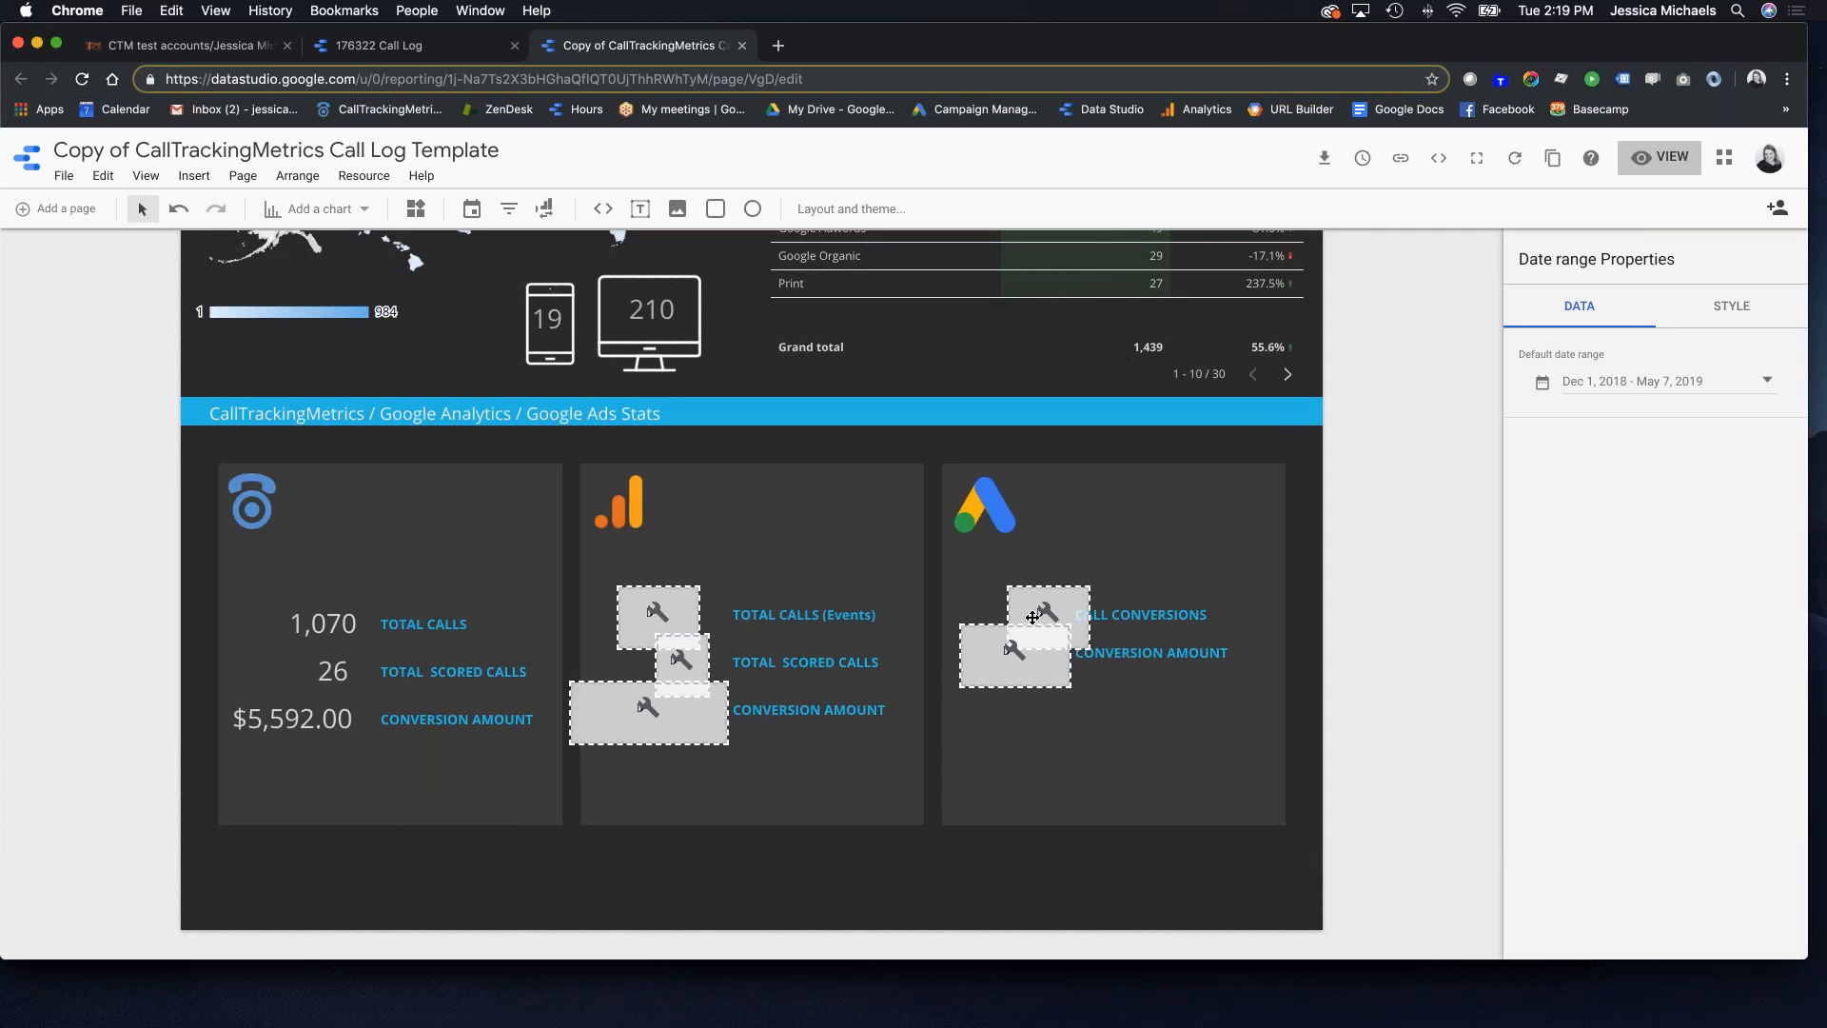
{"action": "scroll", "coordinate": [1025, 603], "scroll_direction": "up", "scroll_amount": 10}
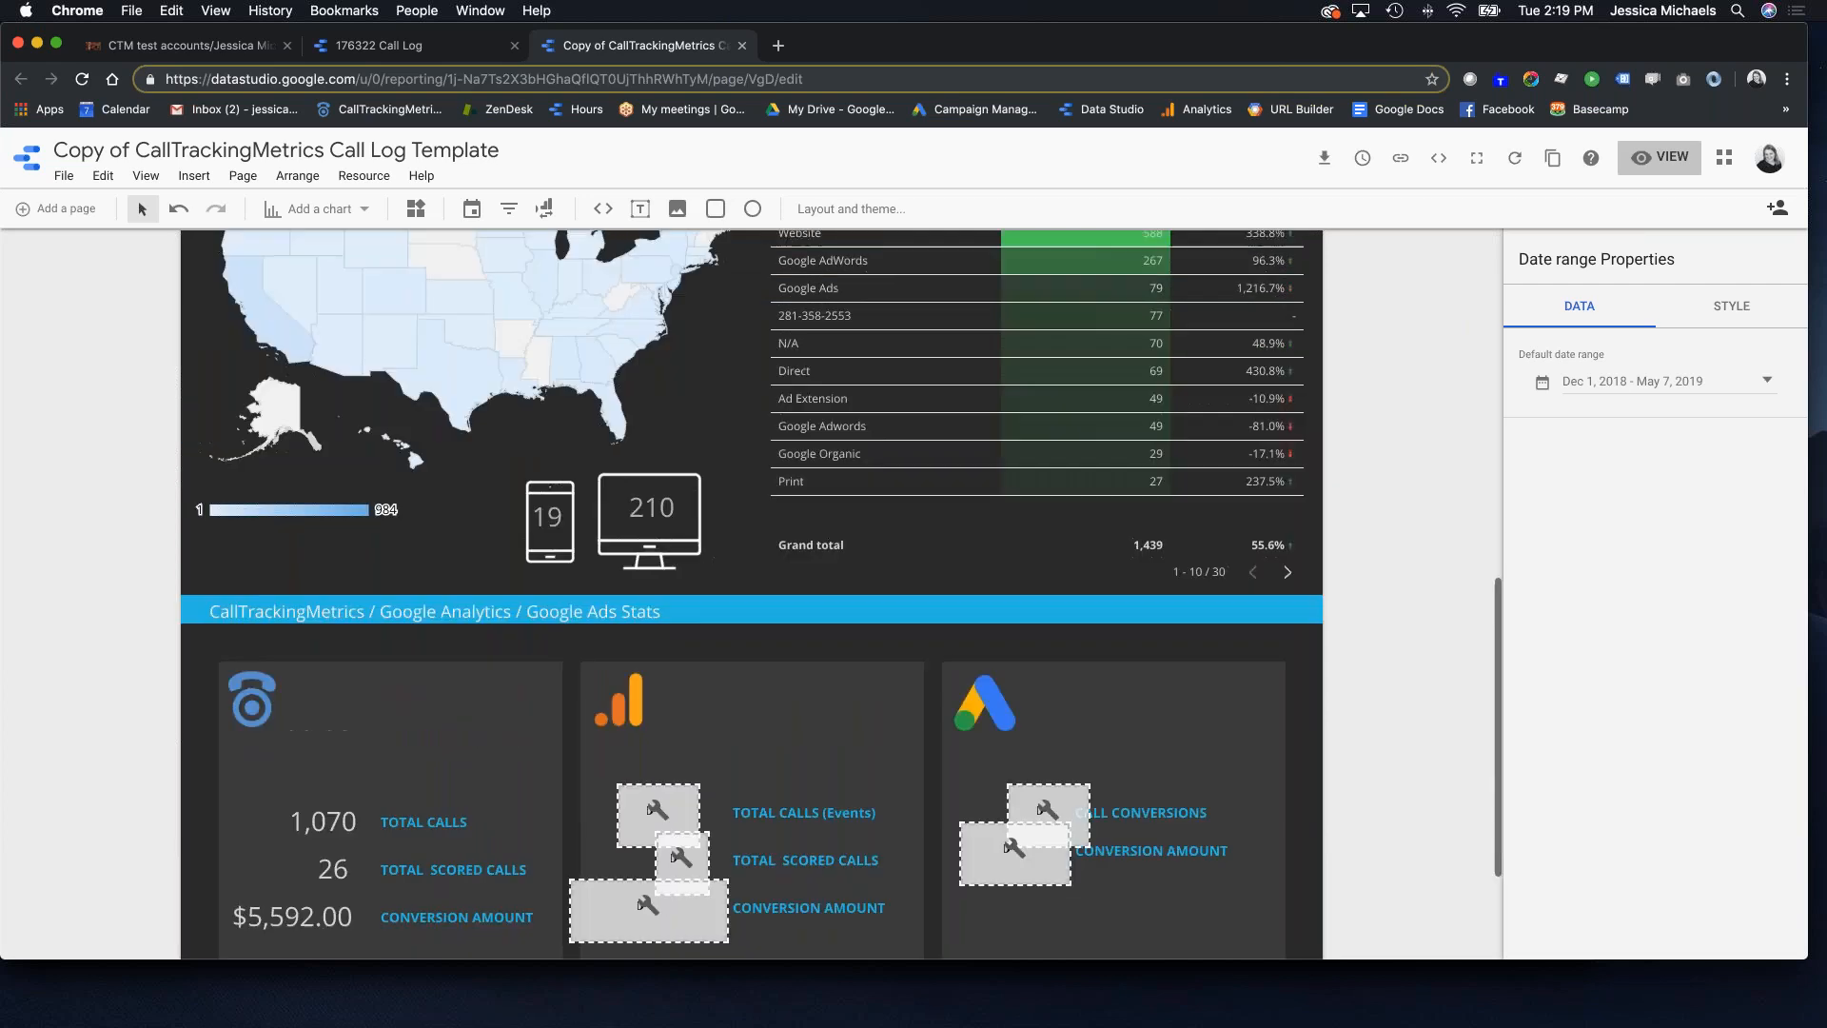
{"action": "scroll", "coordinate": [748, 540], "scroll_direction": "up", "scroll_amount": 1}
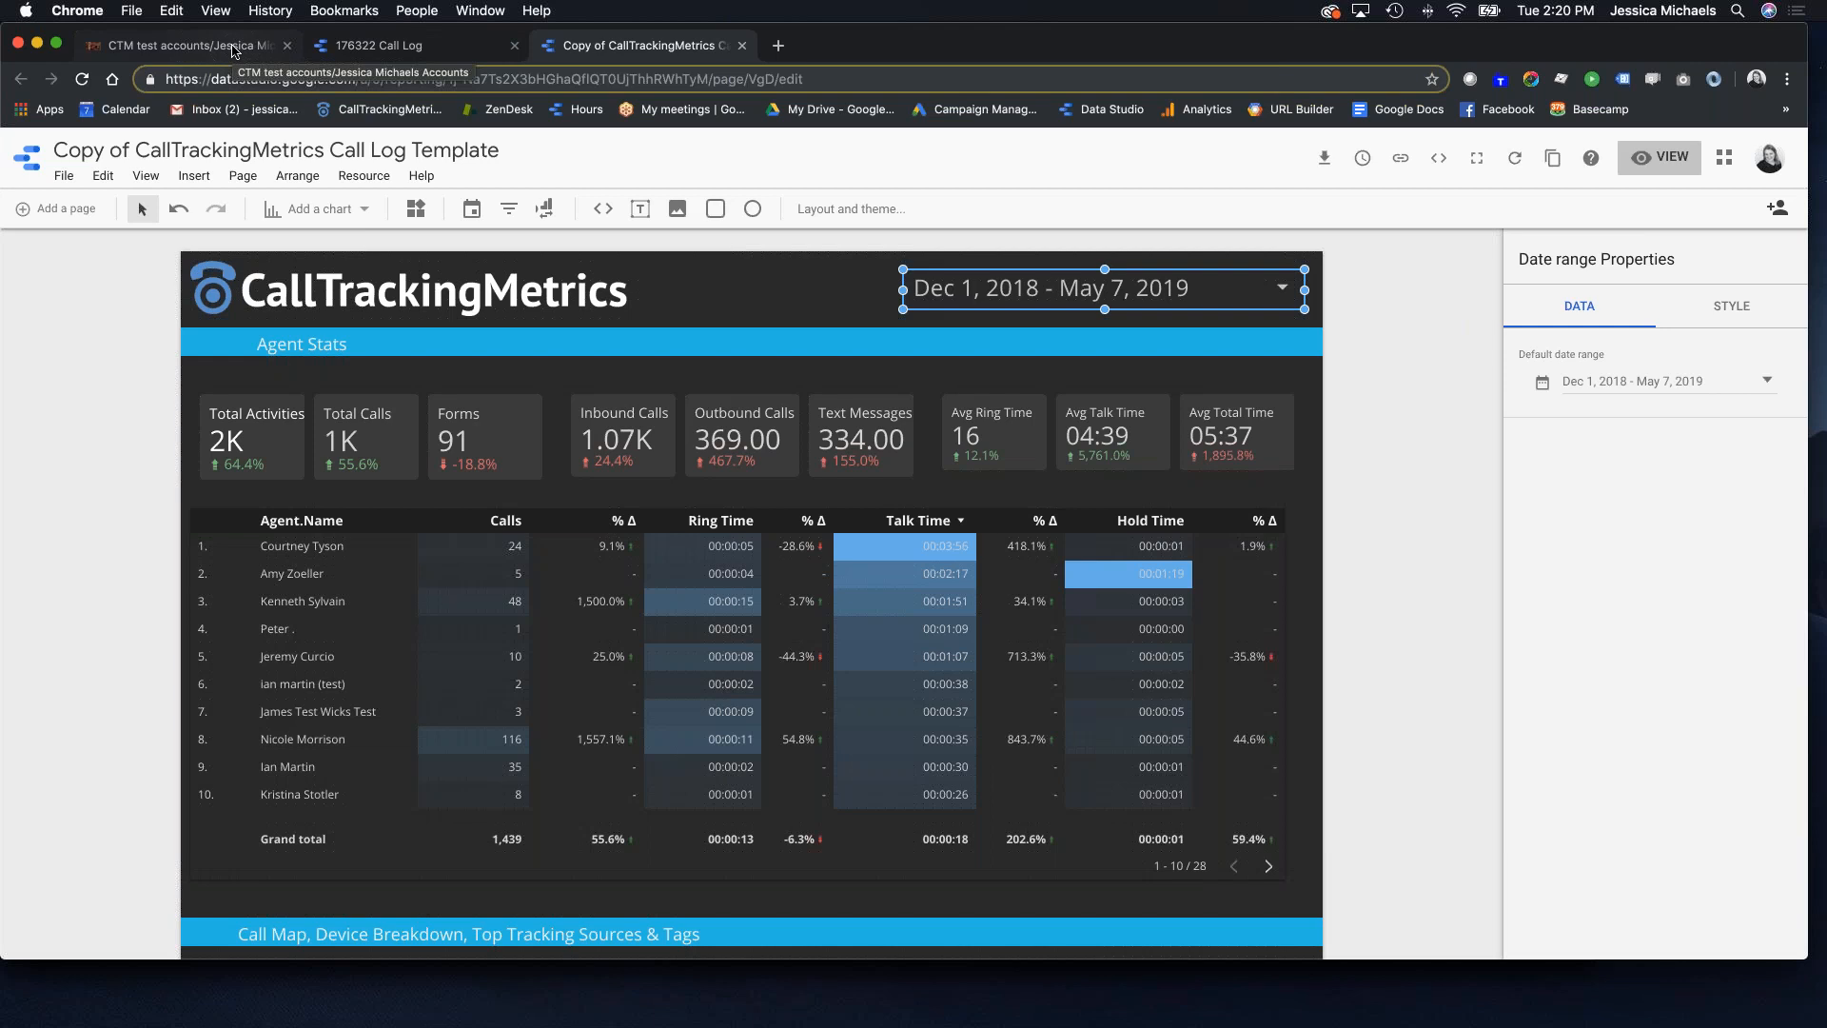
{"action": "scroll", "coordinate": [600, 452], "scroll_direction": "down", "scroll_amount": 1}
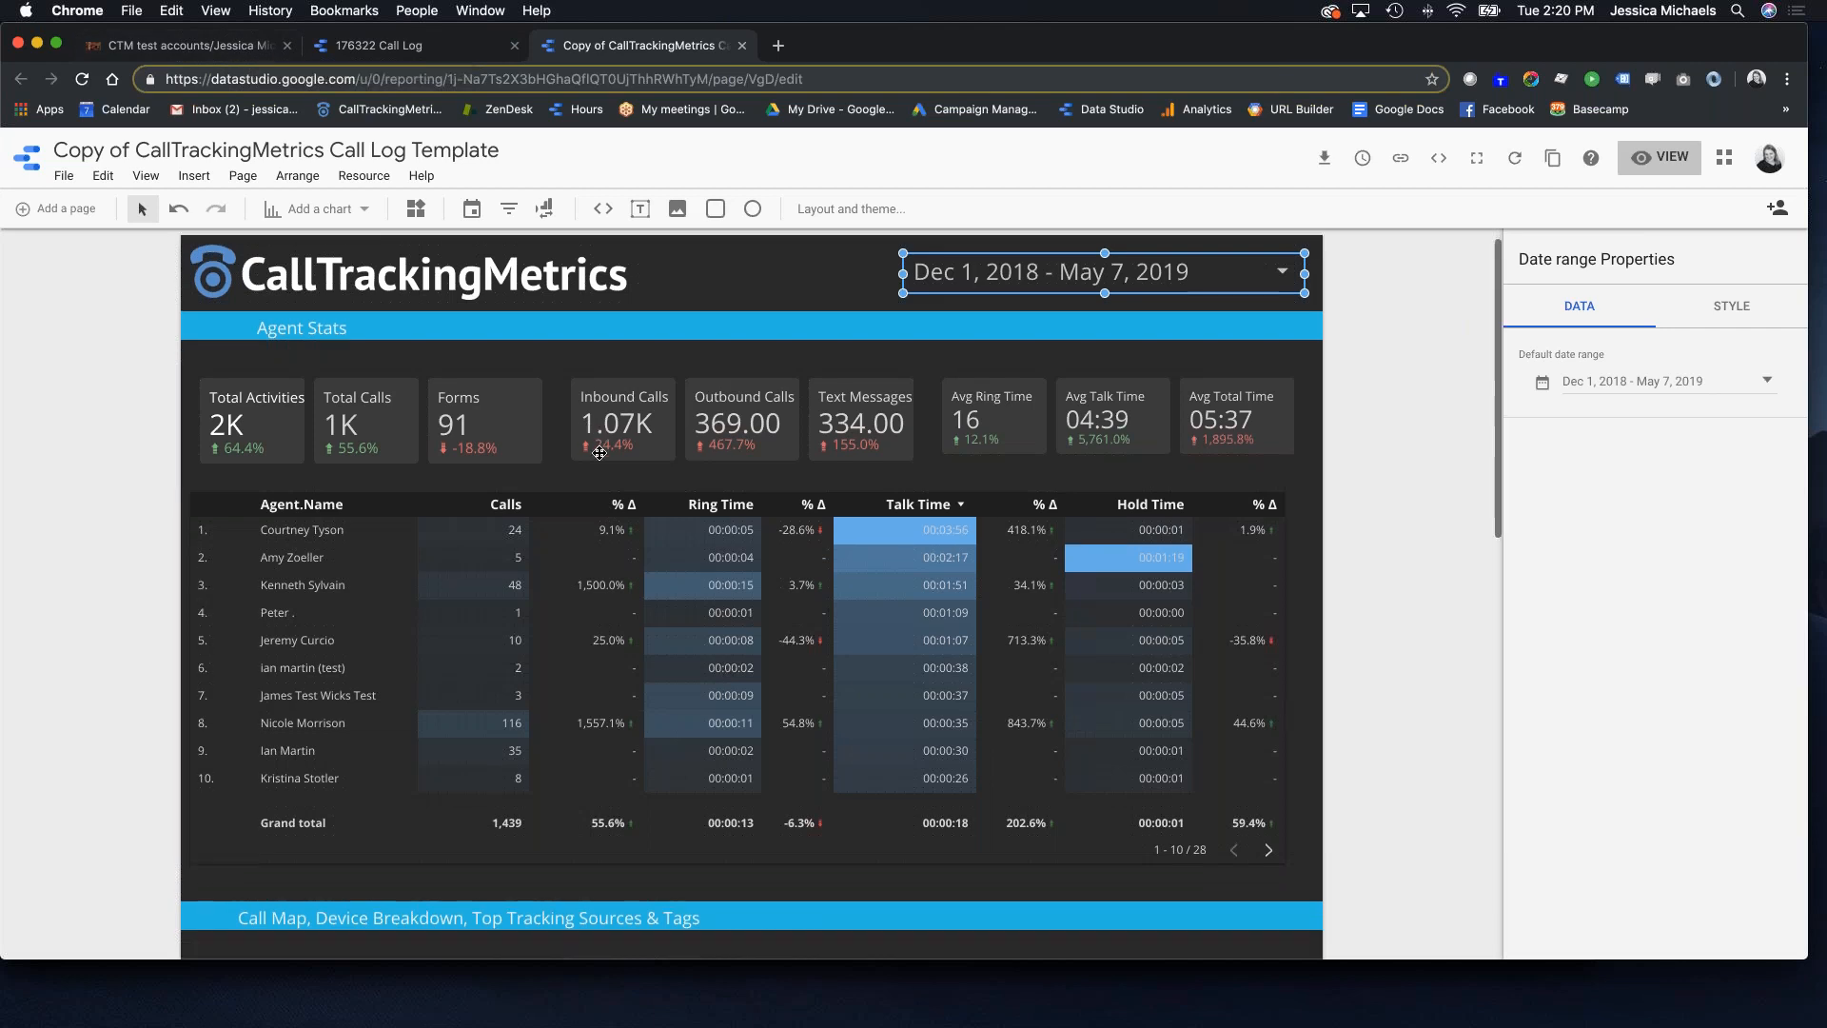
{"action": "left_click", "coordinate": [254, 416]}
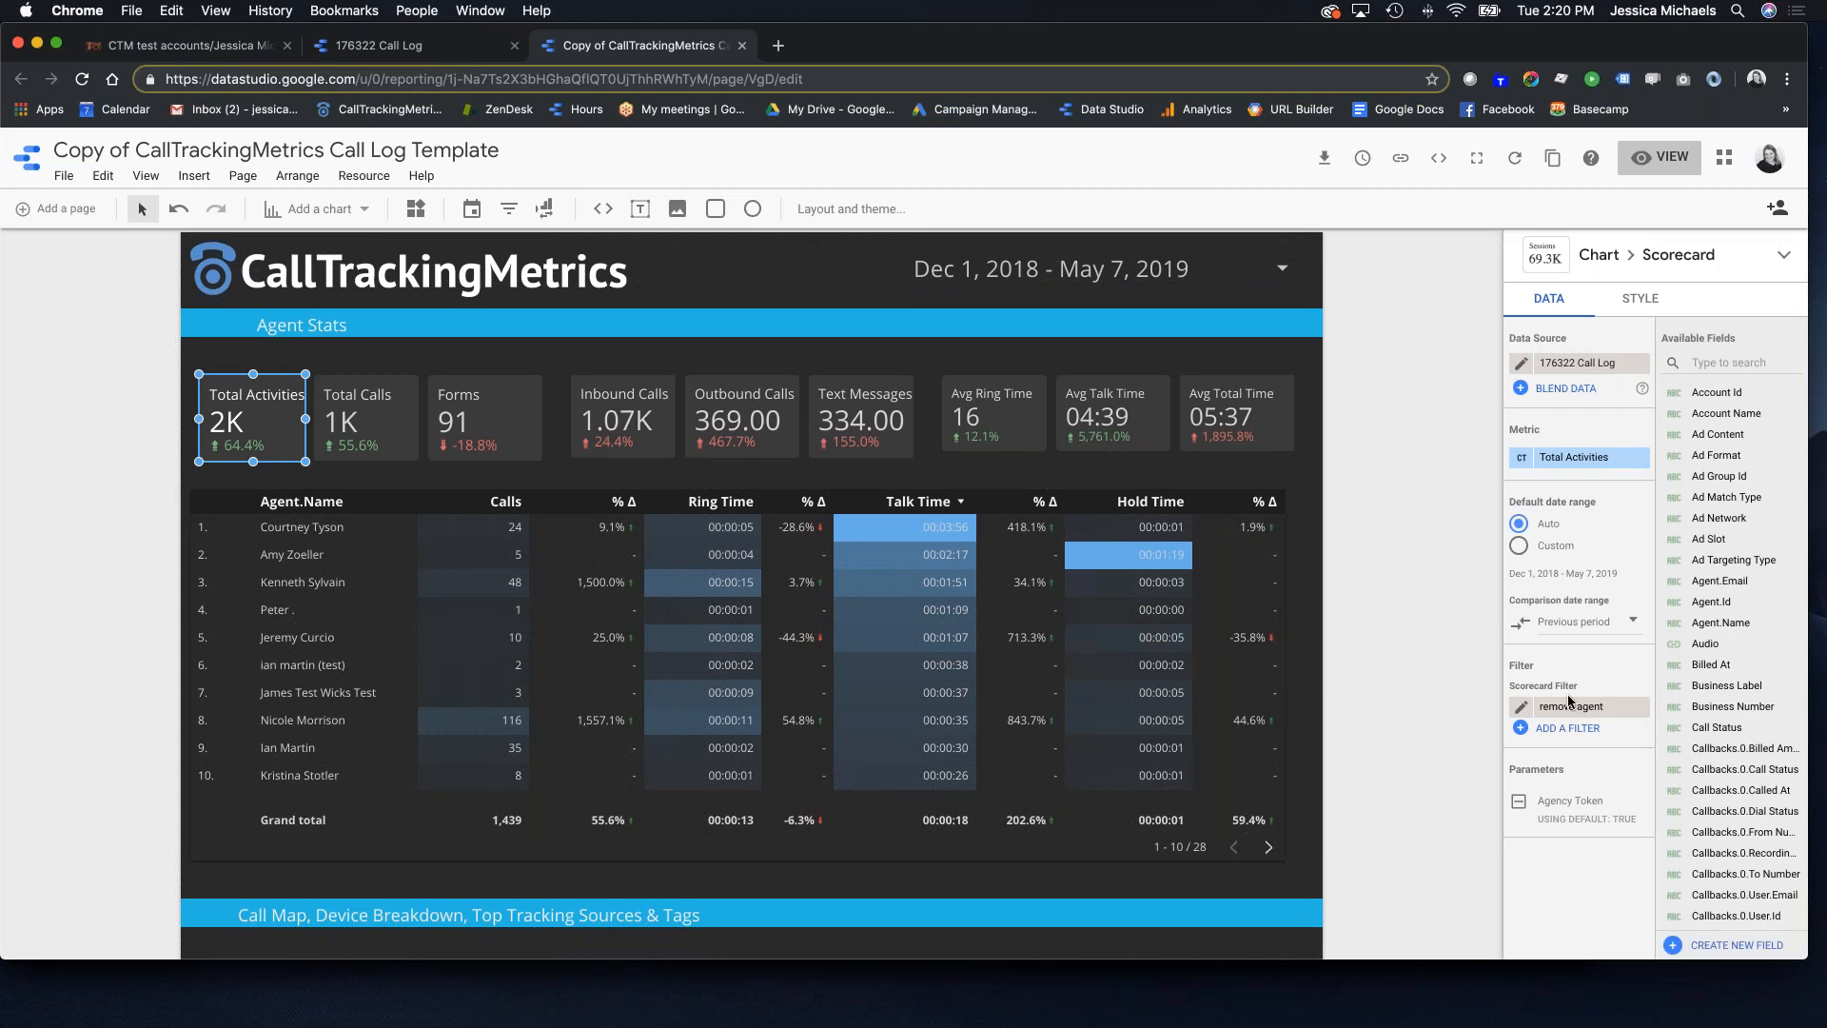
{"action": "mouse_move", "coordinate": [1569, 705]}
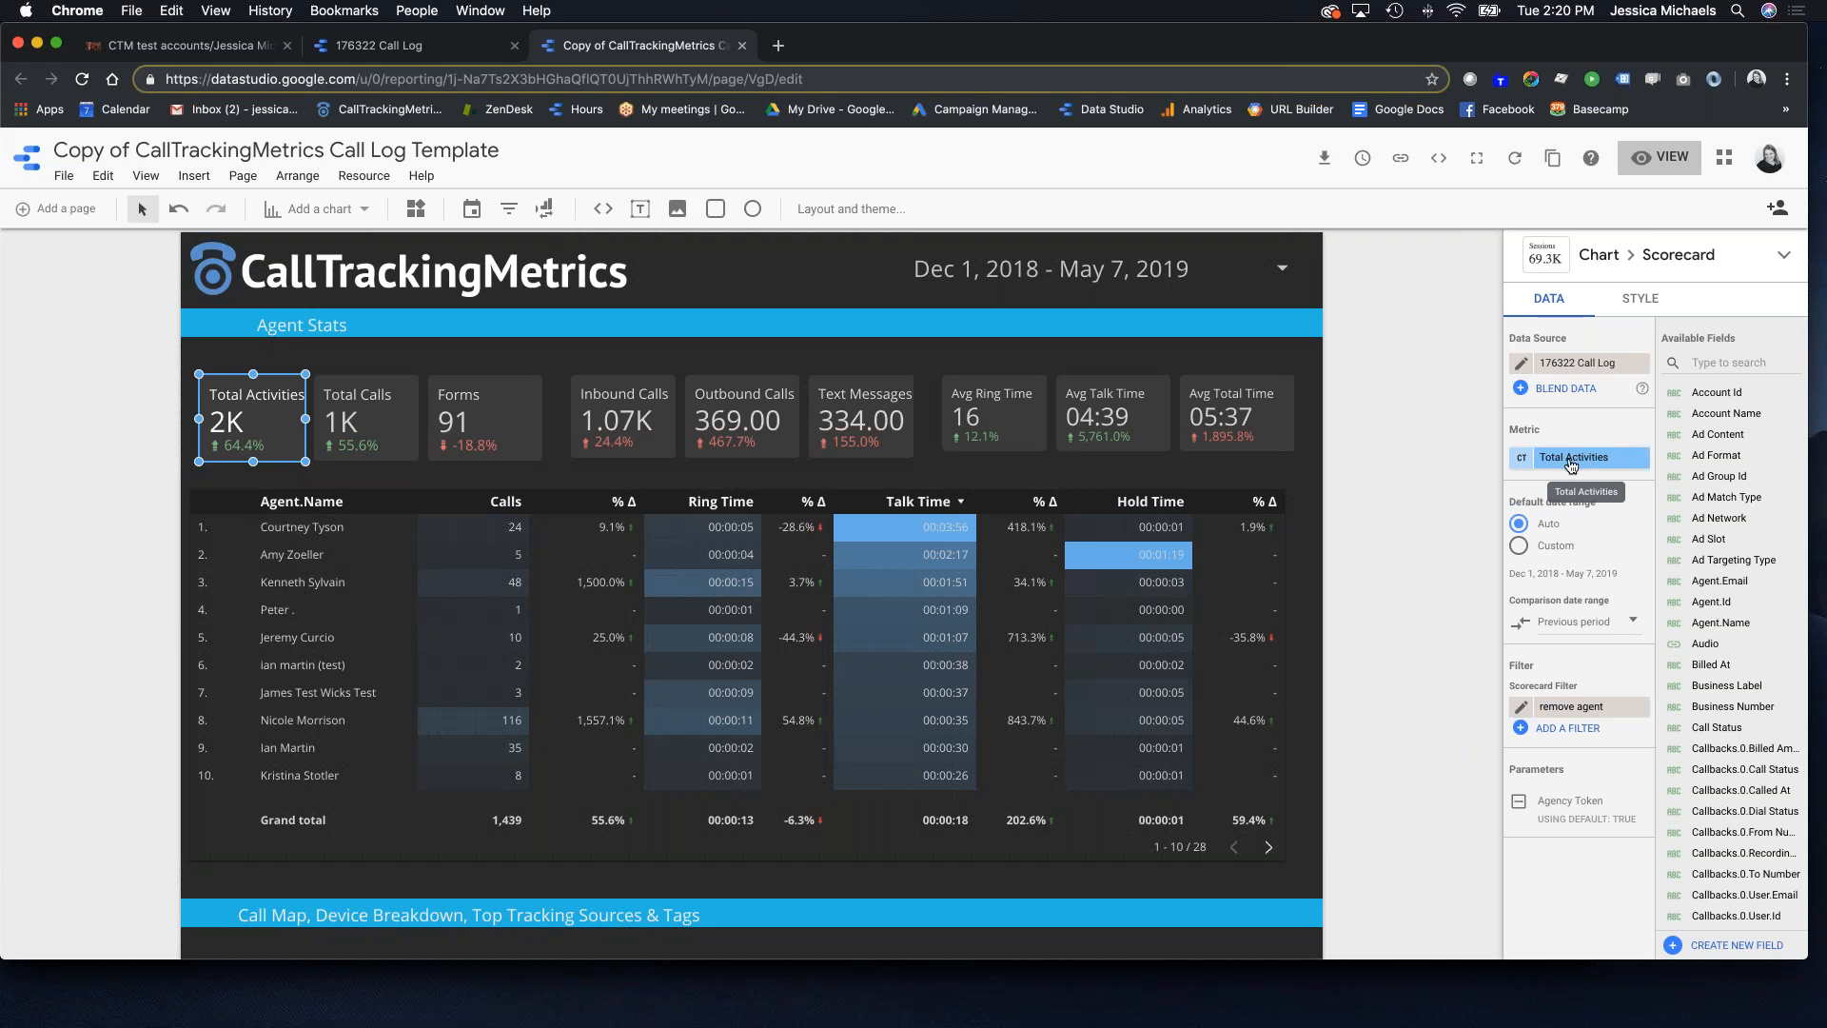
{"action": "left_click", "coordinate": [485, 430]}
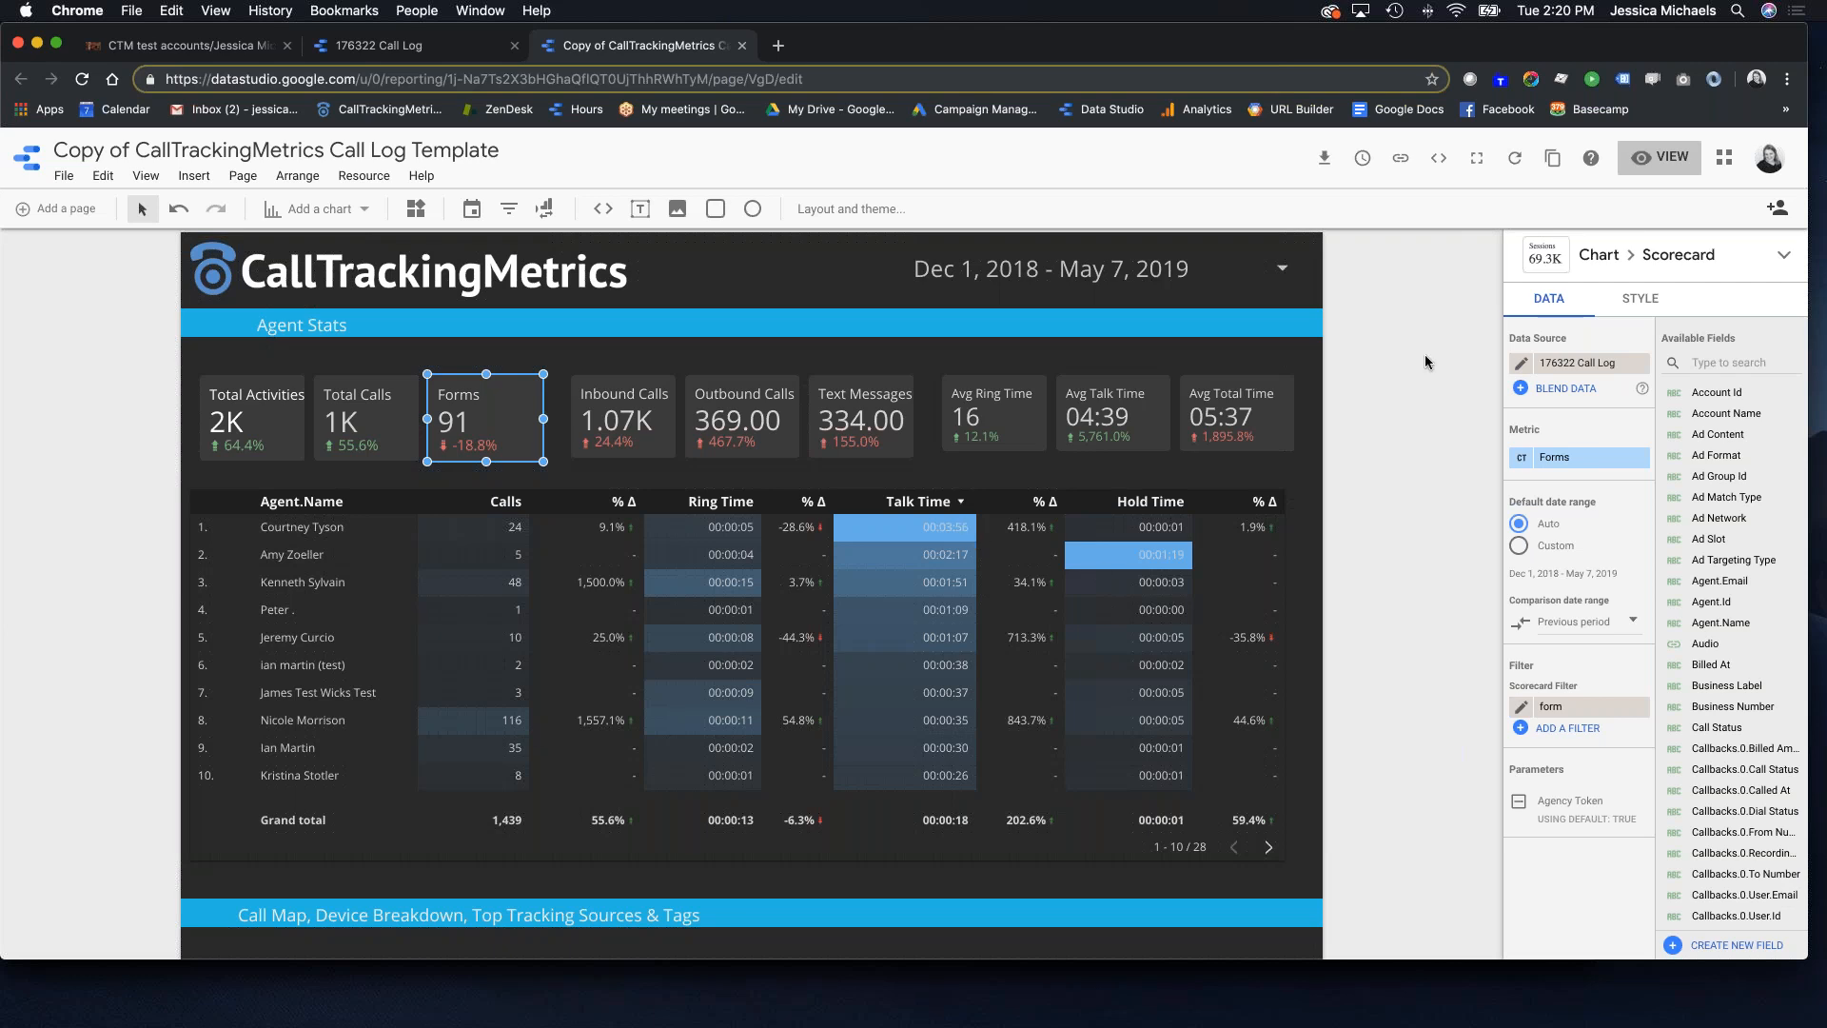
{"action": "left_click", "coordinate": [1151, 419]}
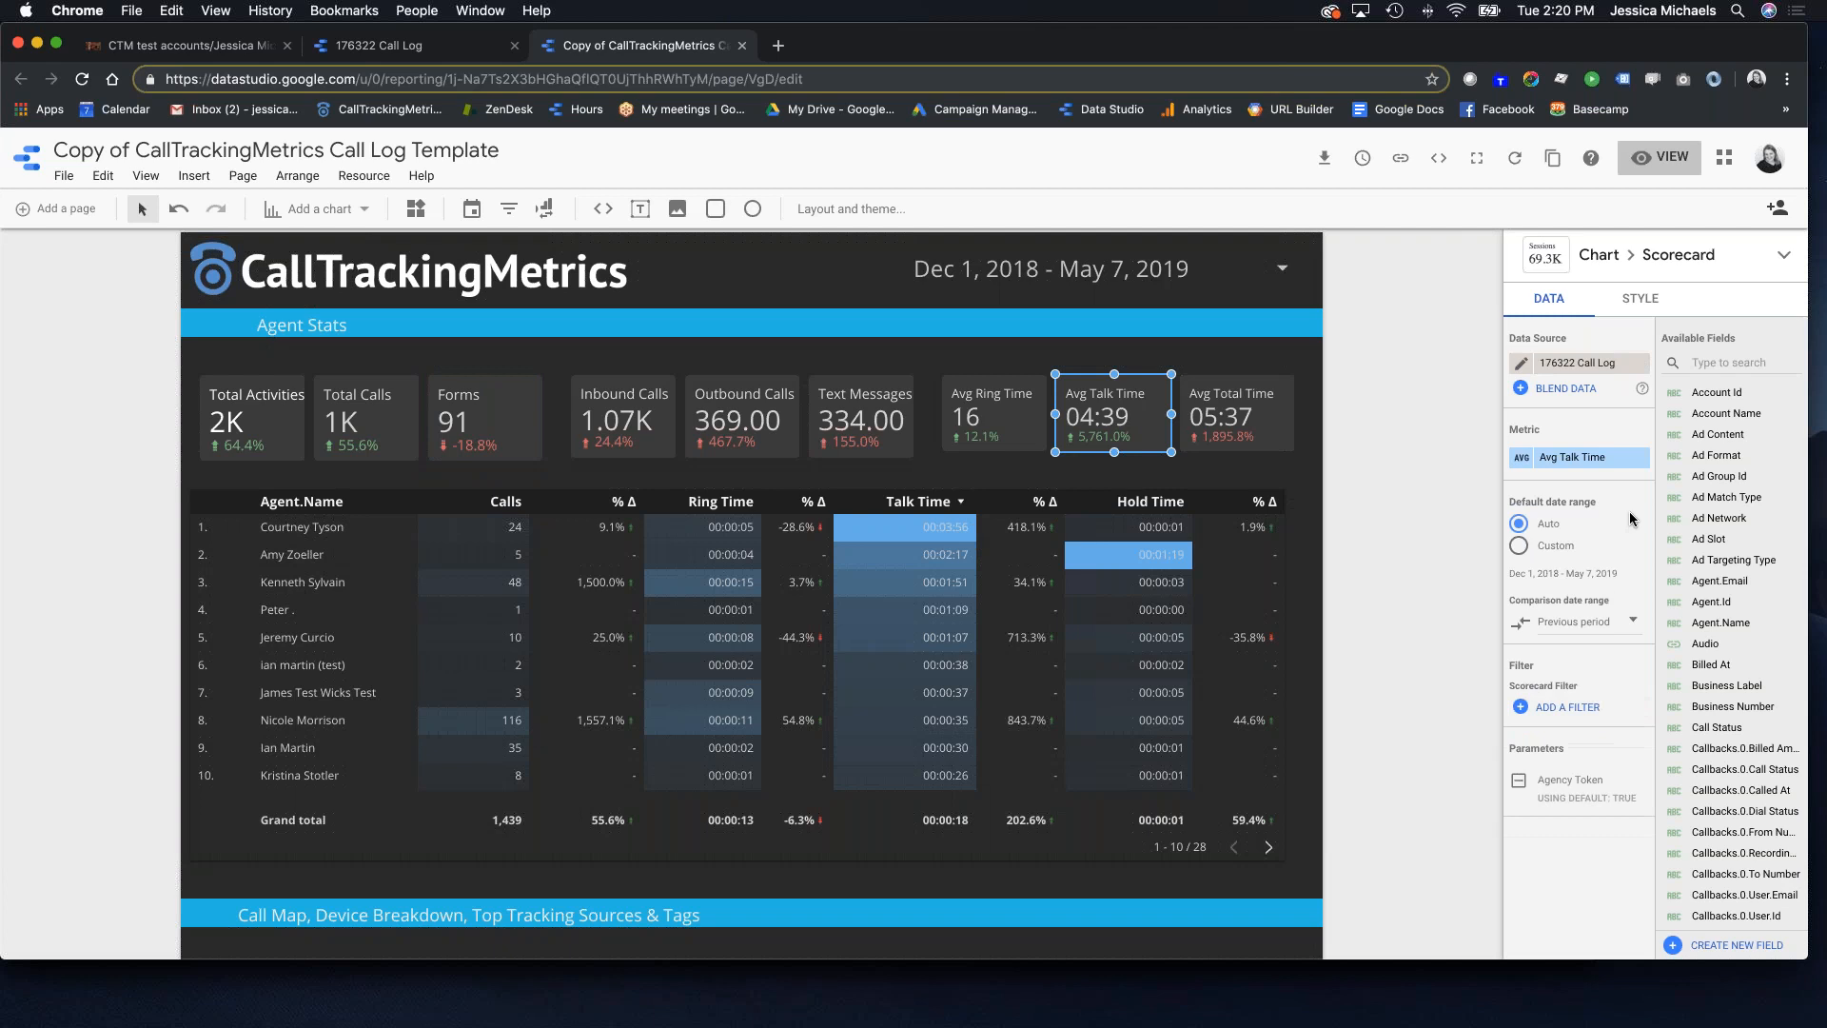
{"action": "scroll", "coordinate": [1555, 457], "scroll_direction": "down", "scroll_amount": 3}
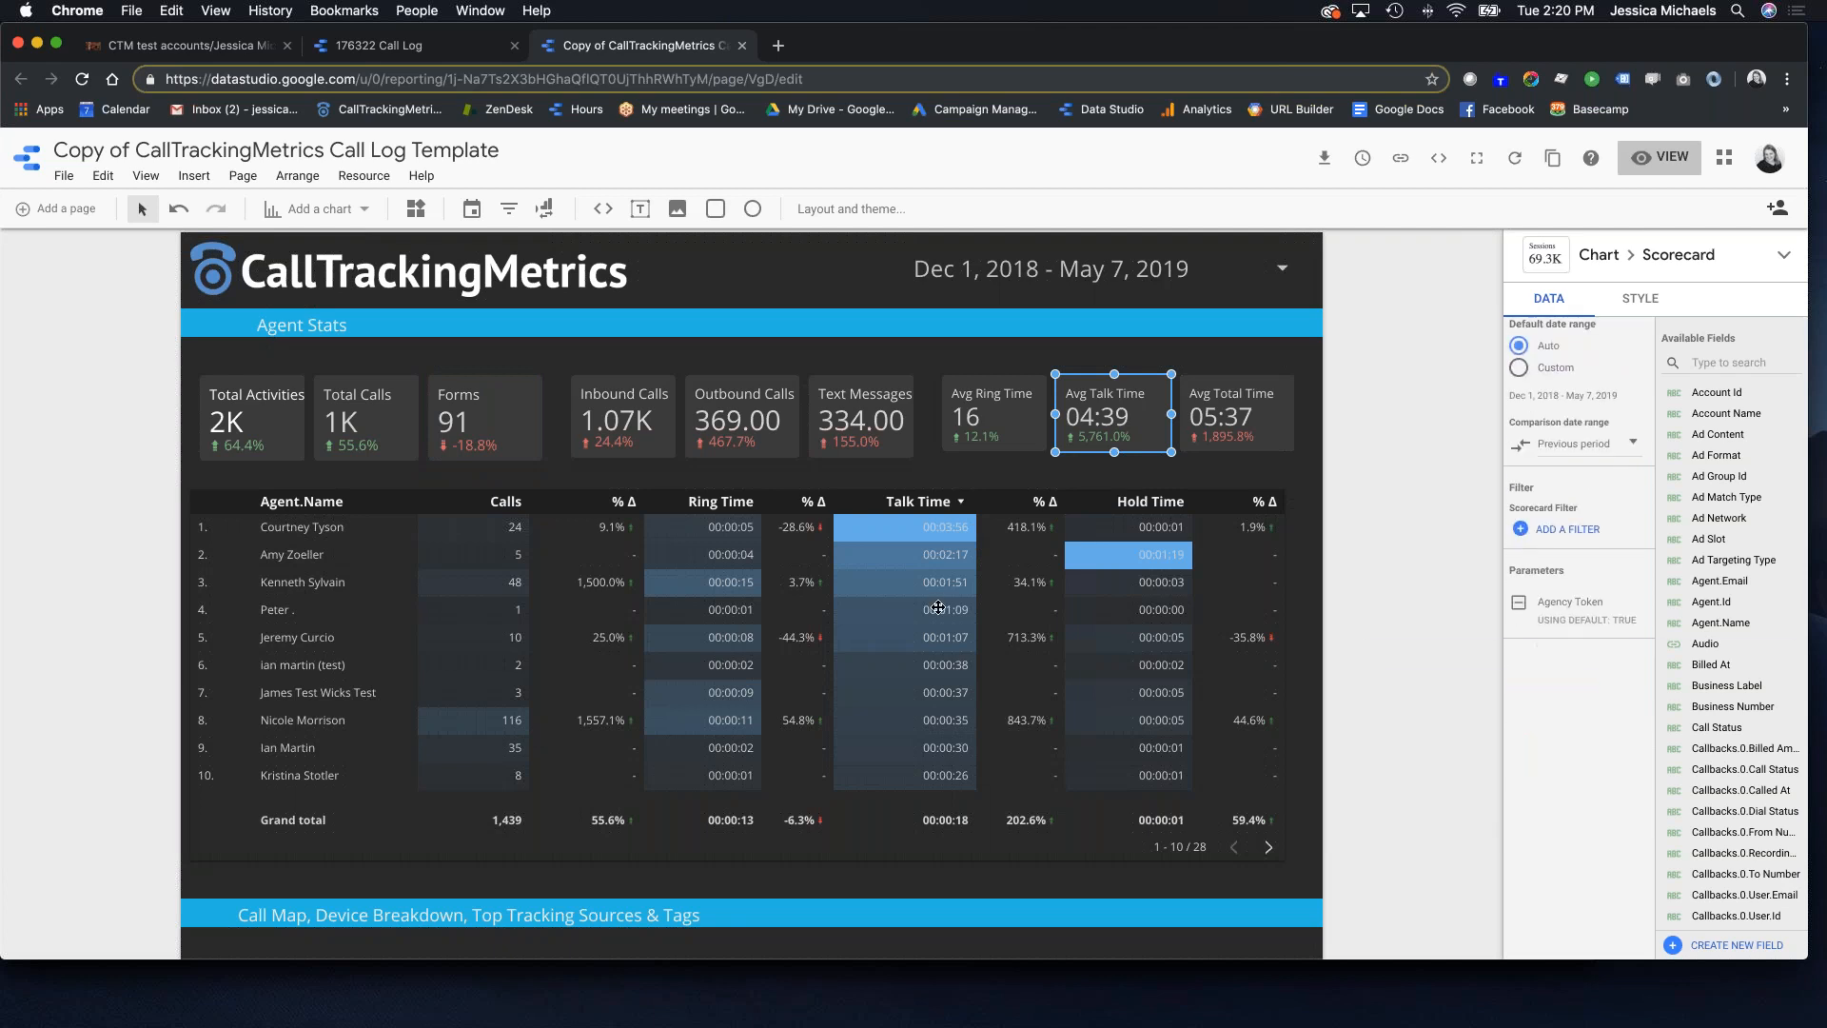
{"action": "scroll", "coordinate": [937, 606], "scroll_direction": "down", "scroll_amount": 6}
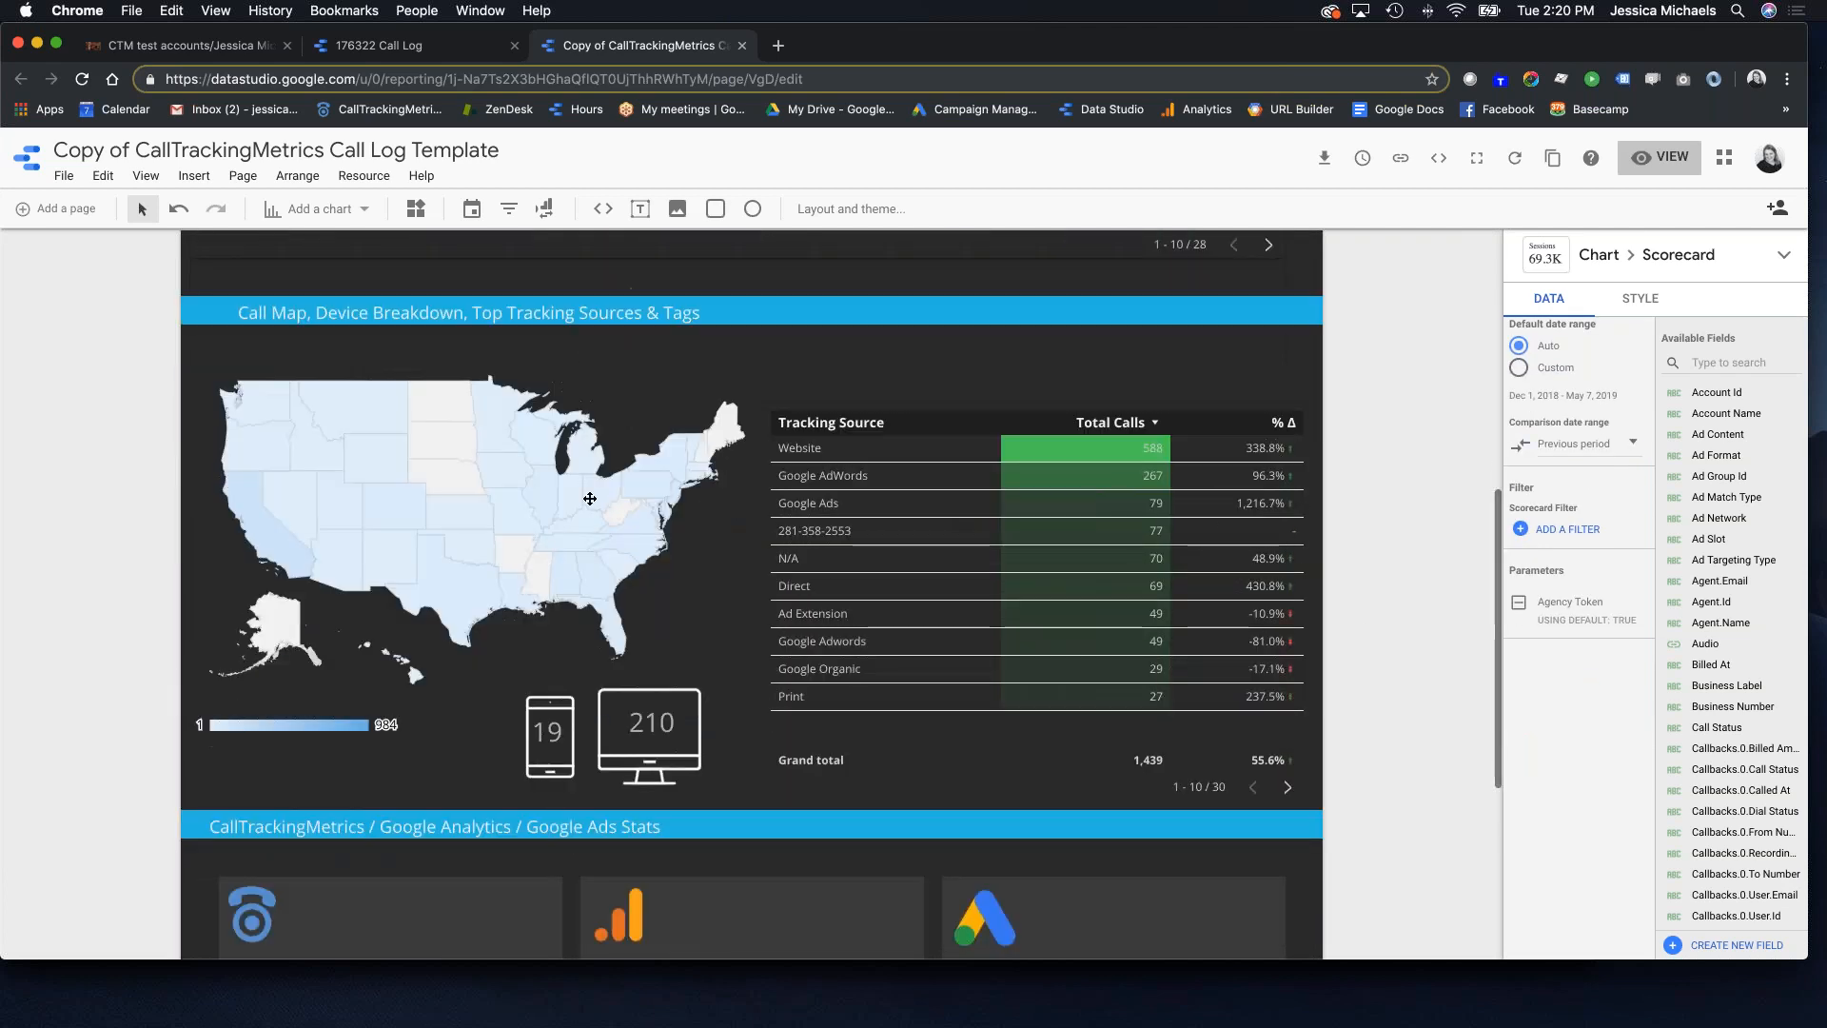
{"action": "scroll", "coordinate": [701, 581], "scroll_direction": "down", "scroll_amount": 4}
{"action": "scroll", "coordinate": [702, 581], "scroll_direction": "up", "scroll_amount": 10}
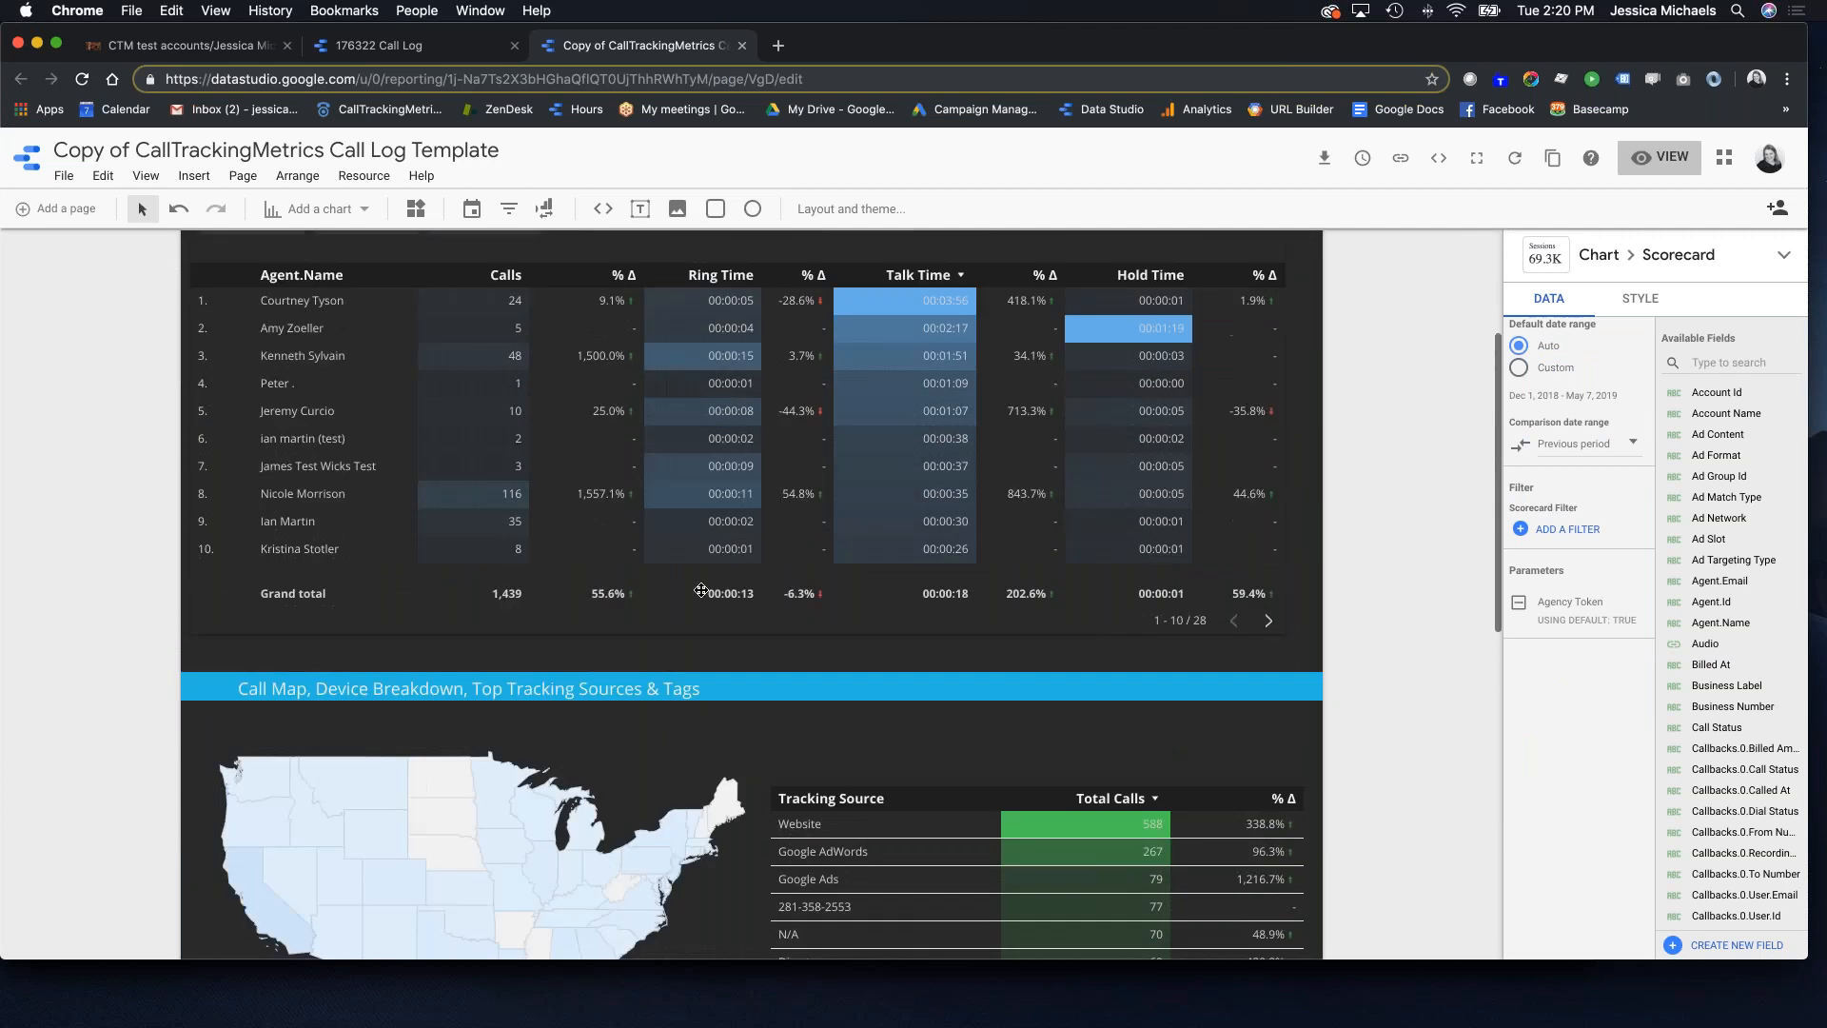
{"action": "left_click", "coordinate": [387, 49]}
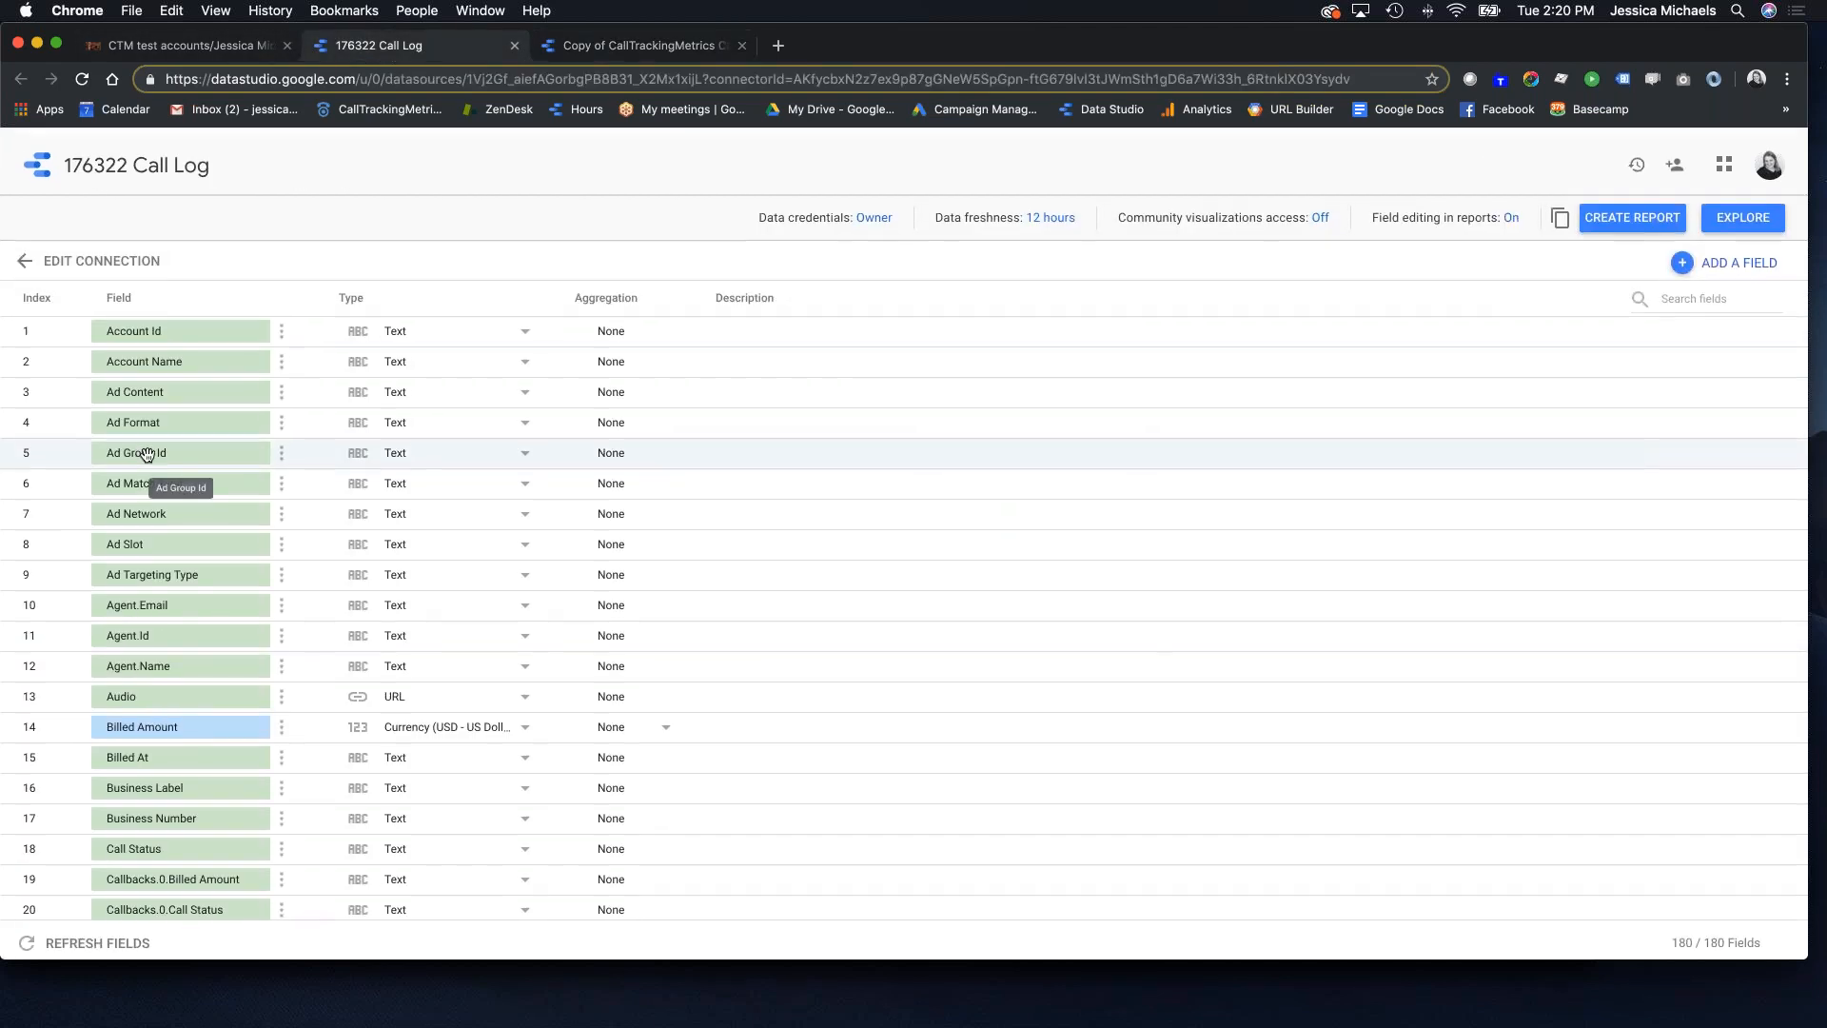
Step: Load the Activity Reports template copy from its pasted link in a new tab and enter edit mode
{"action": "left_click", "coordinate": [166, 48]}
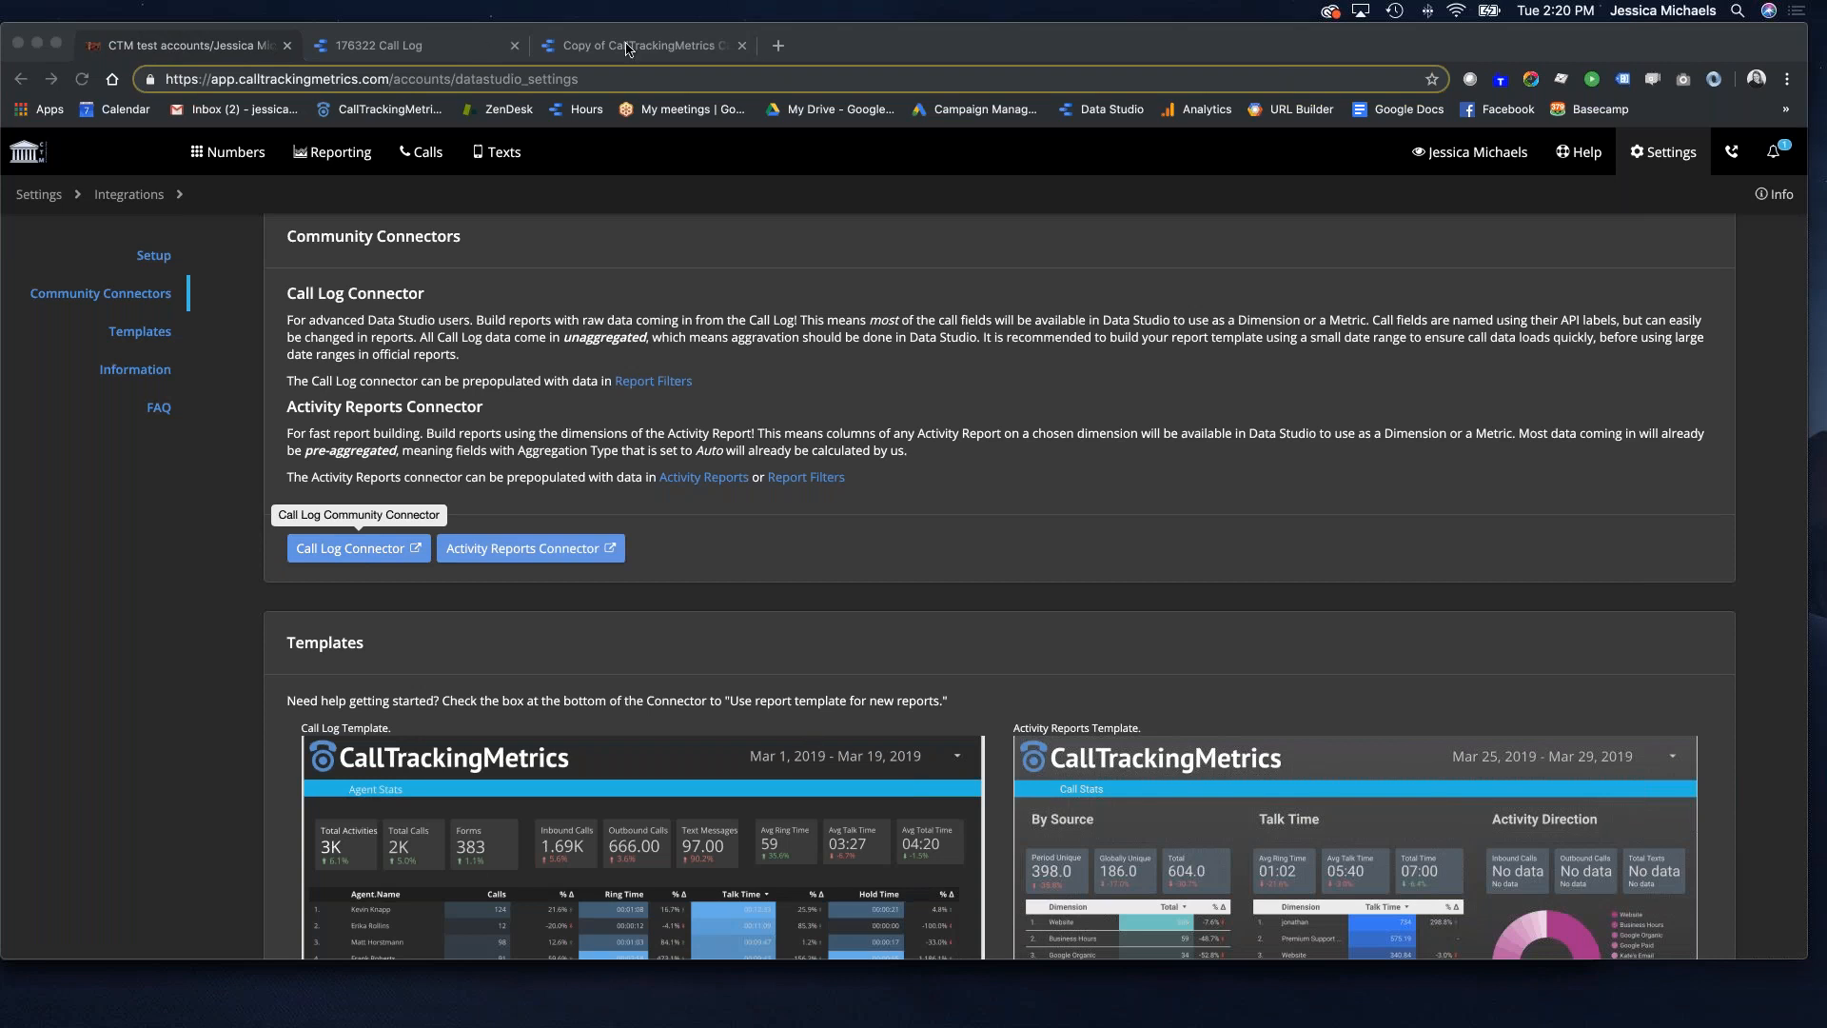
{"action": "left_click", "coordinate": [778, 47]}
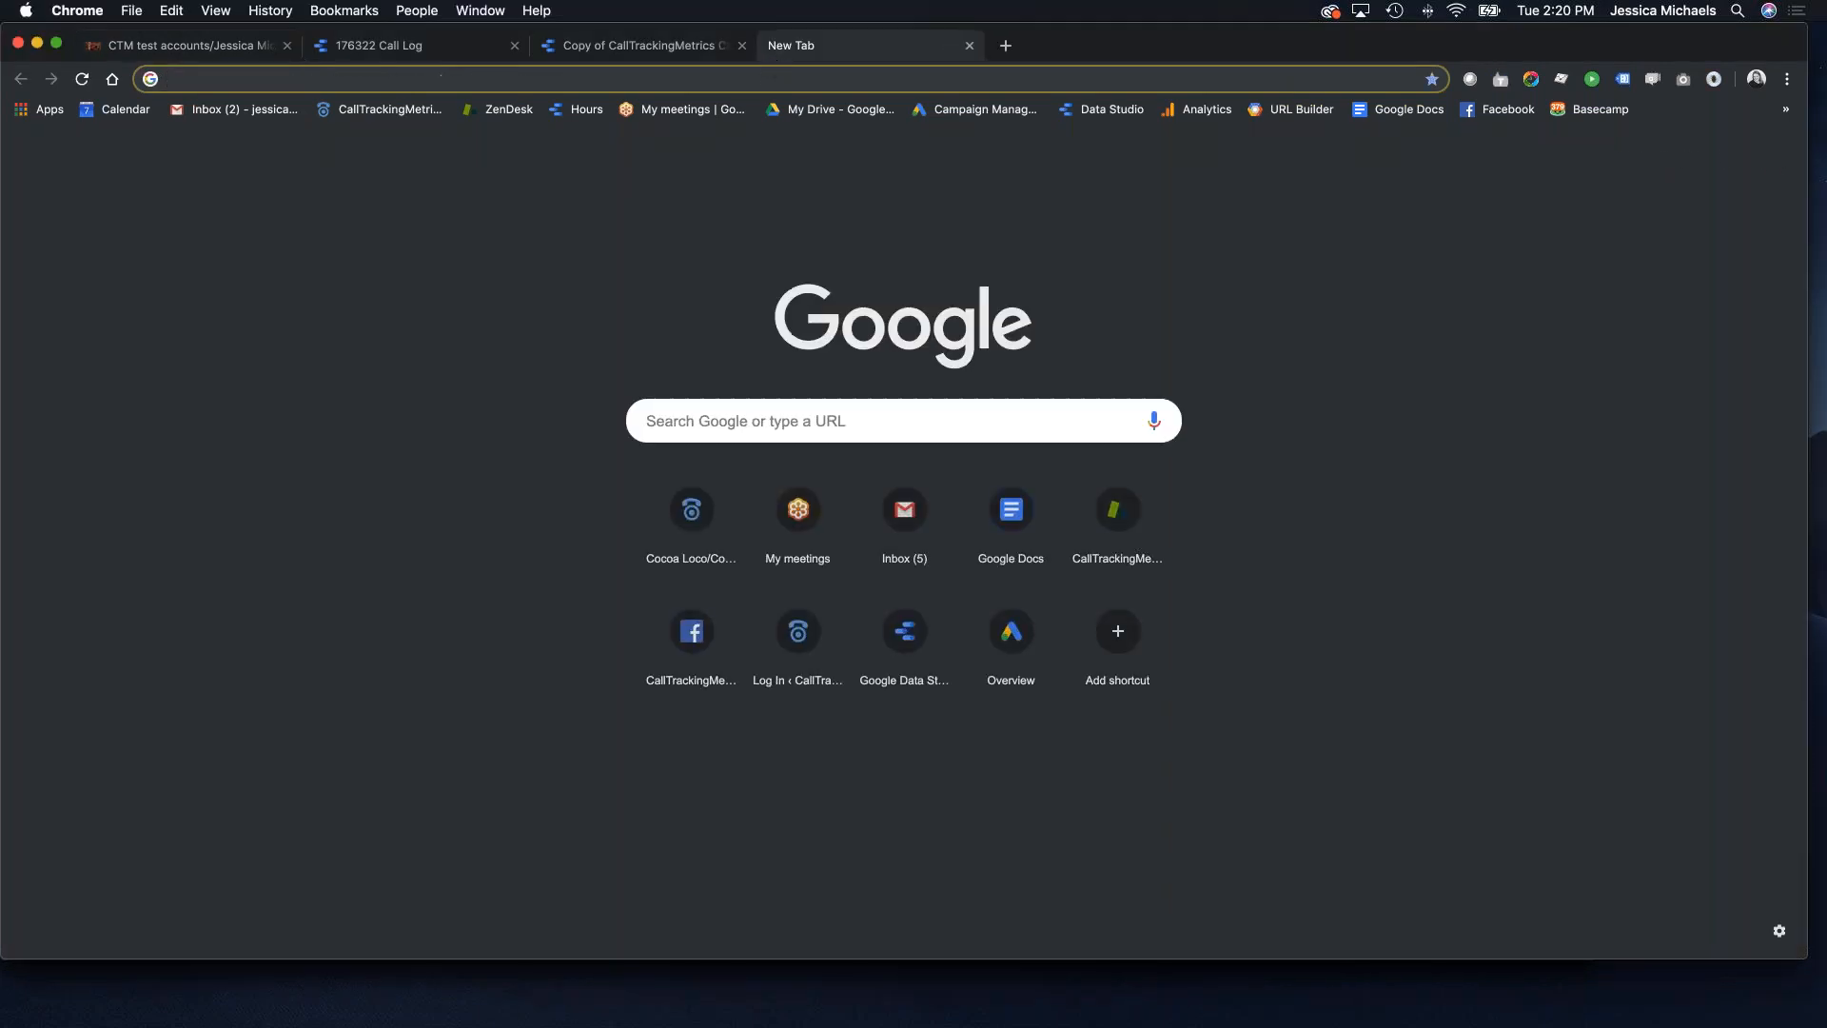
{"action": "key", "text": "Return"}
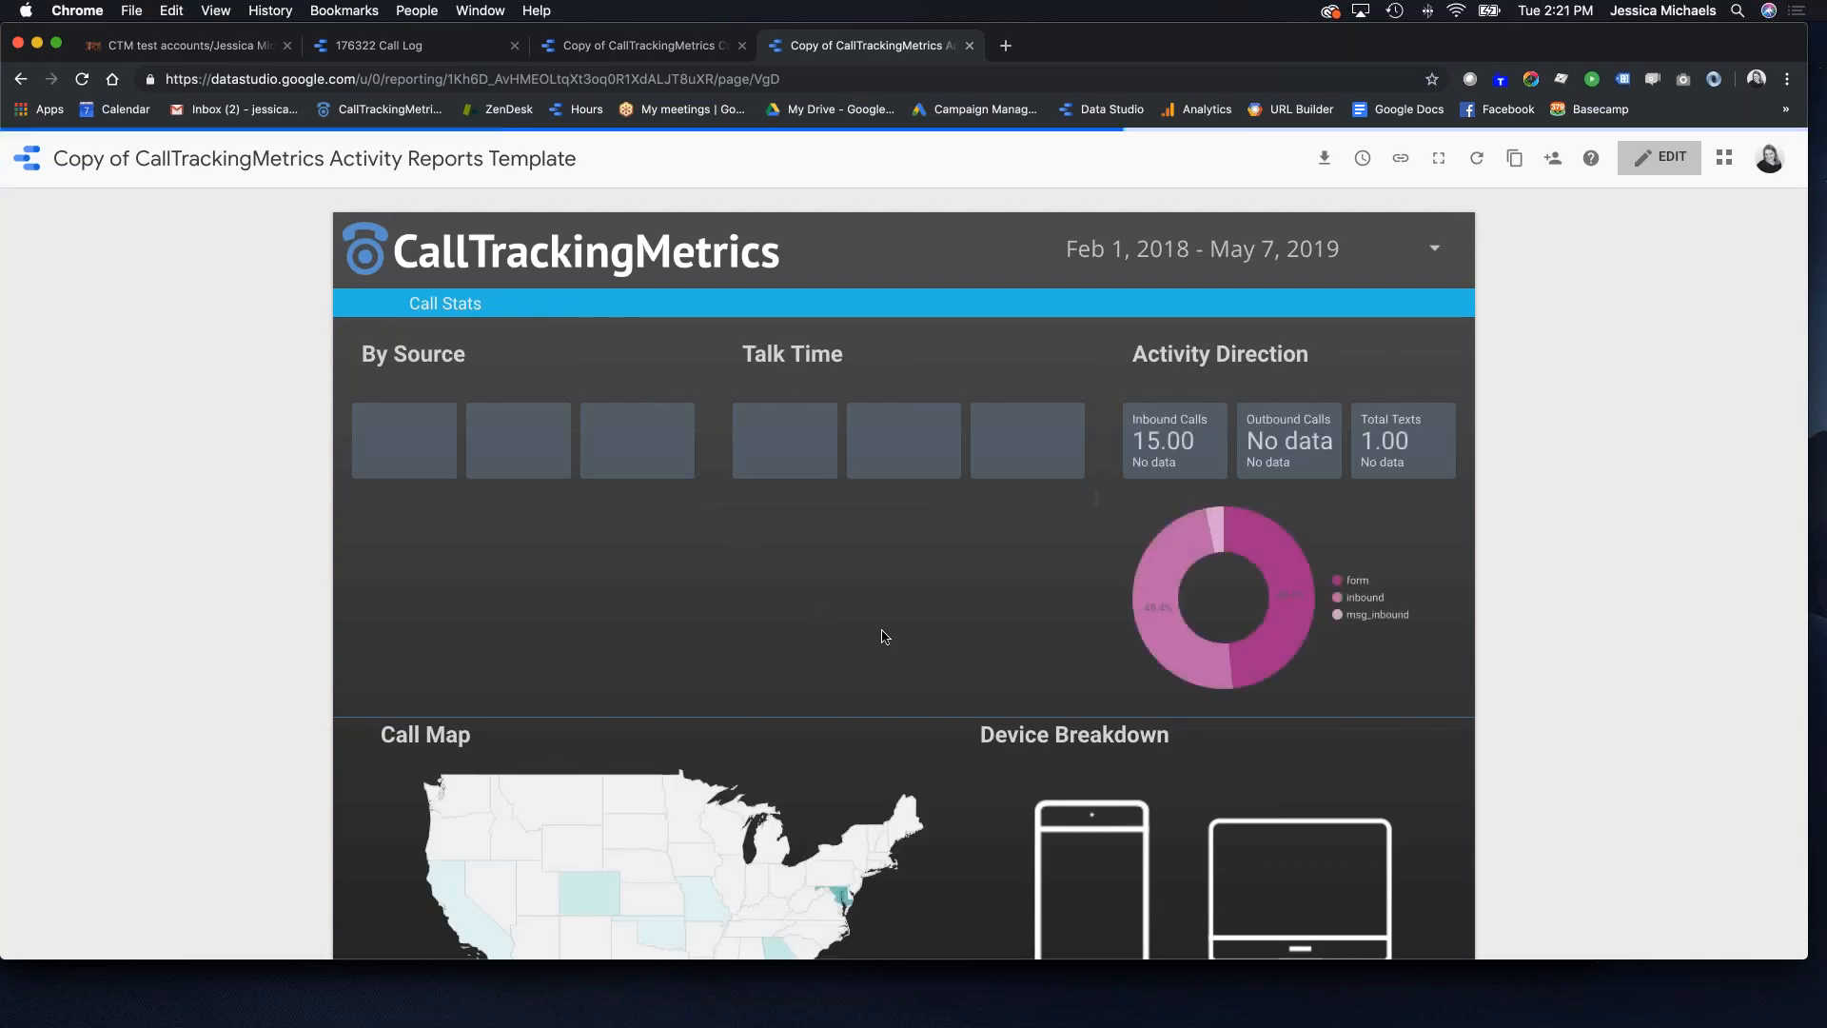
{"action": "scroll", "coordinate": [882, 636], "scroll_direction": "down", "scroll_amount": 5}
{"action": "scroll", "coordinate": [882, 636], "scroll_direction": "down", "scroll_amount": 5}
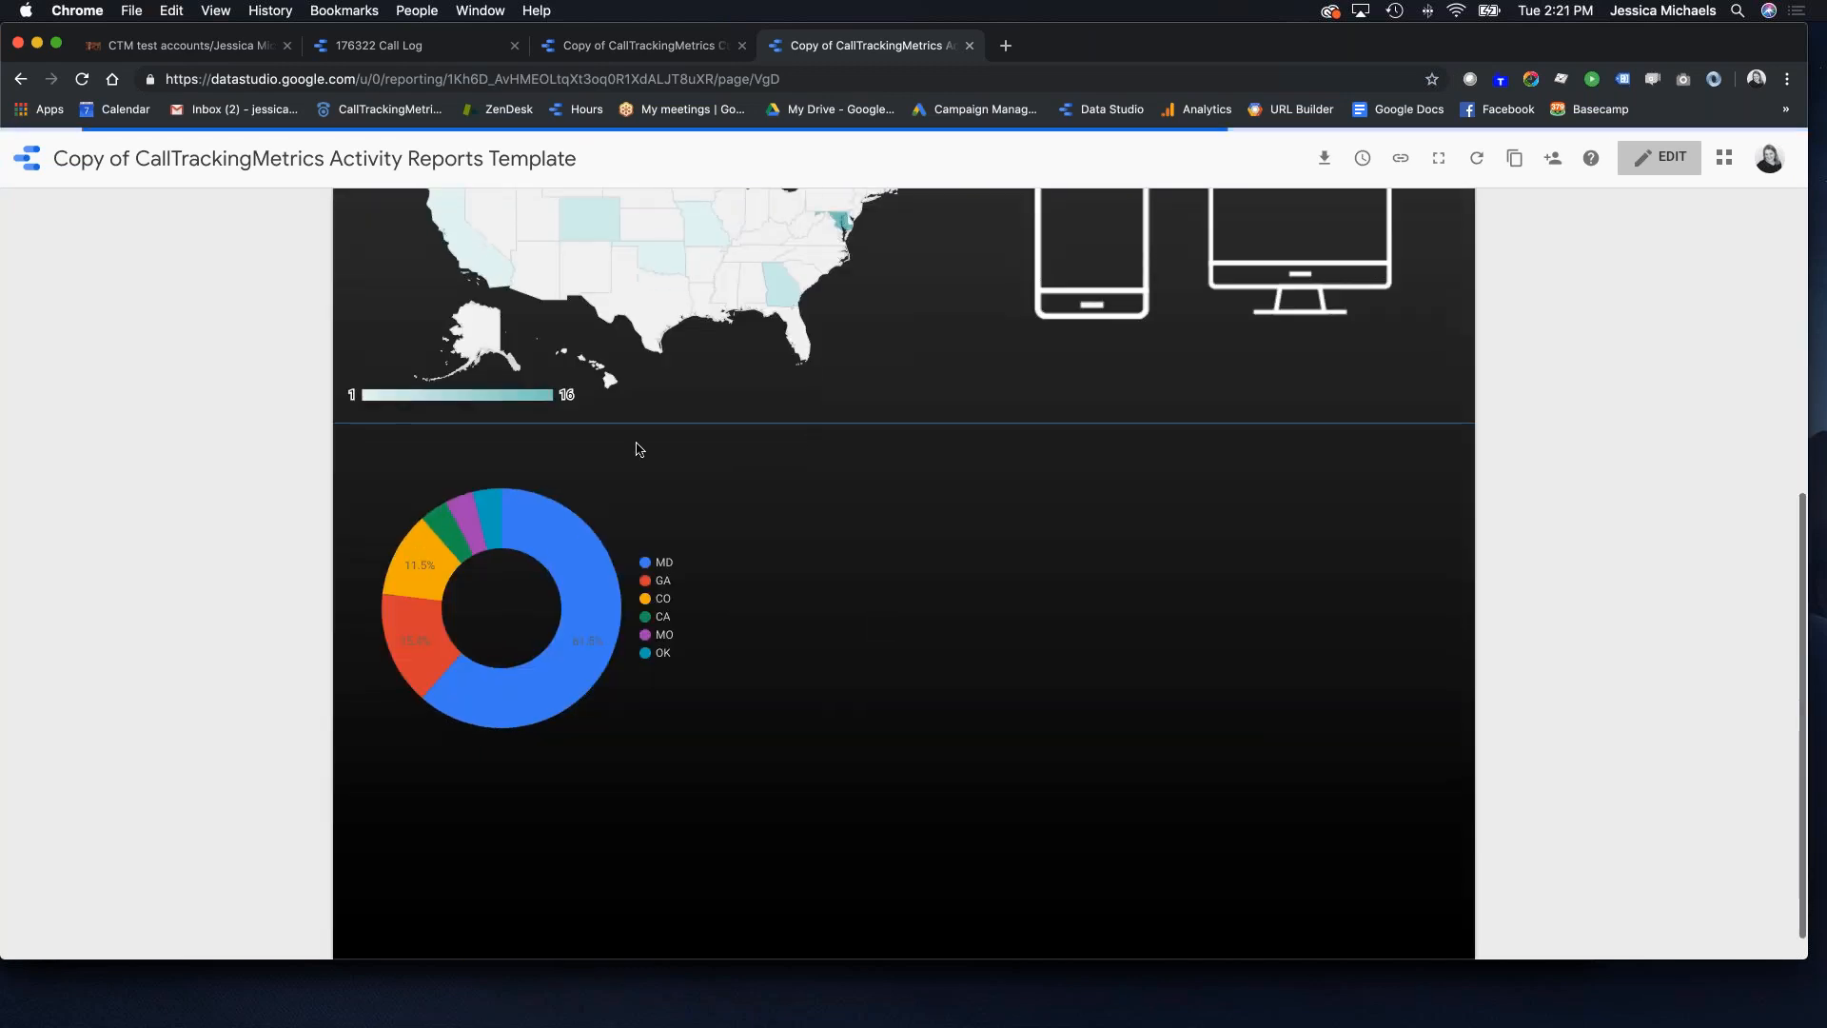
{"action": "scroll", "coordinate": [465, 310], "scroll_direction": "up", "scroll_amount": 1}
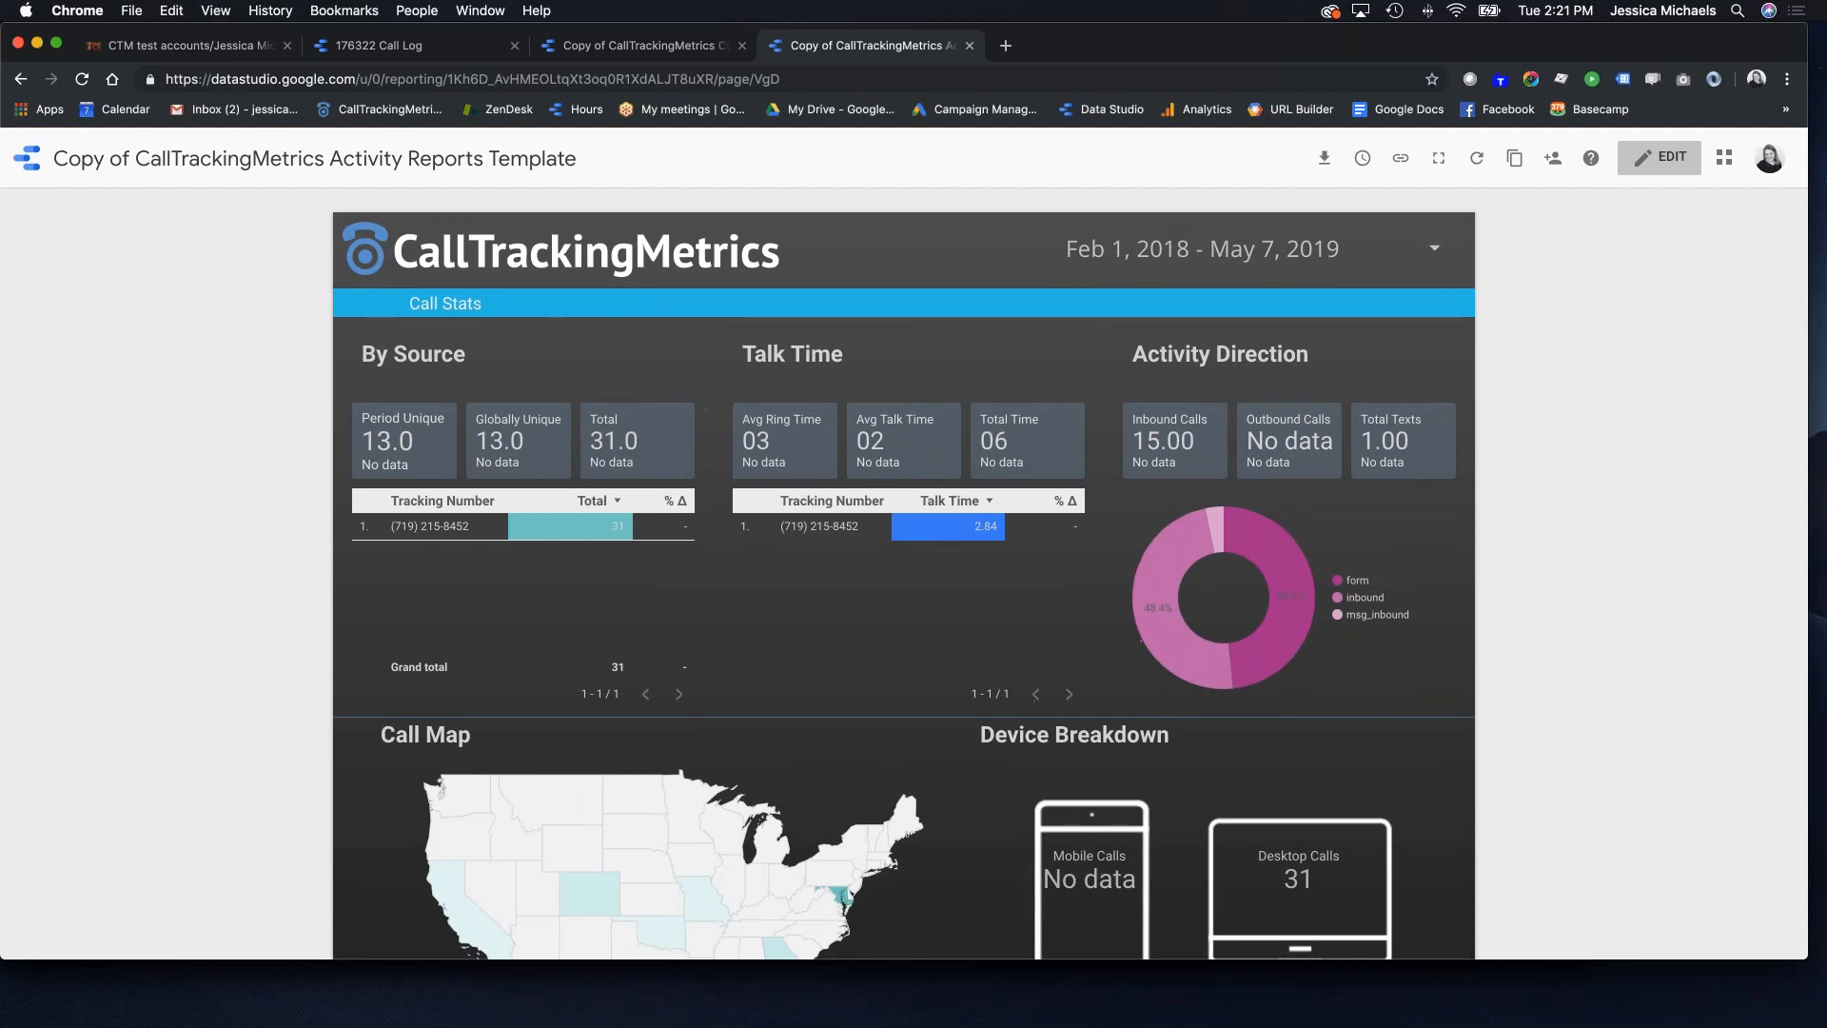
{"action": "left_click", "coordinate": [1649, 159]}
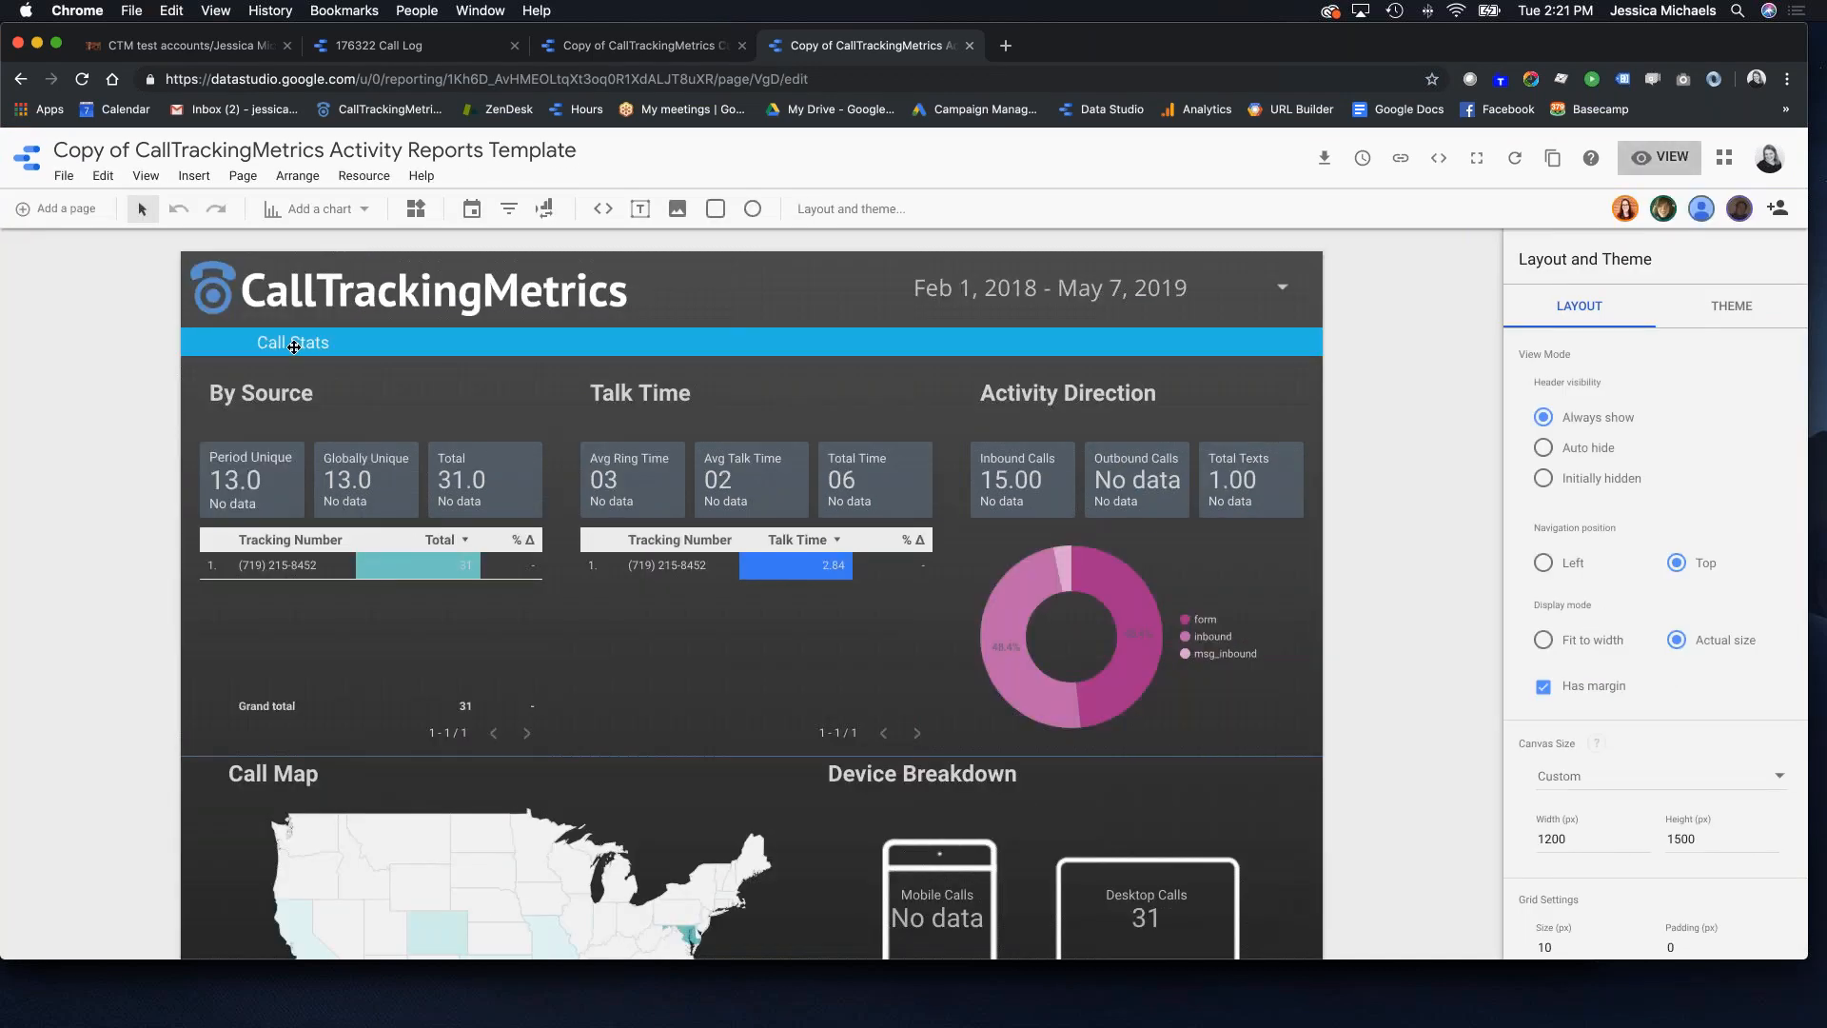
Step: Put the account owner's full name before 'Call Stats' and widen the heading to one line
{"action": "left_click", "coordinate": [340, 342]}
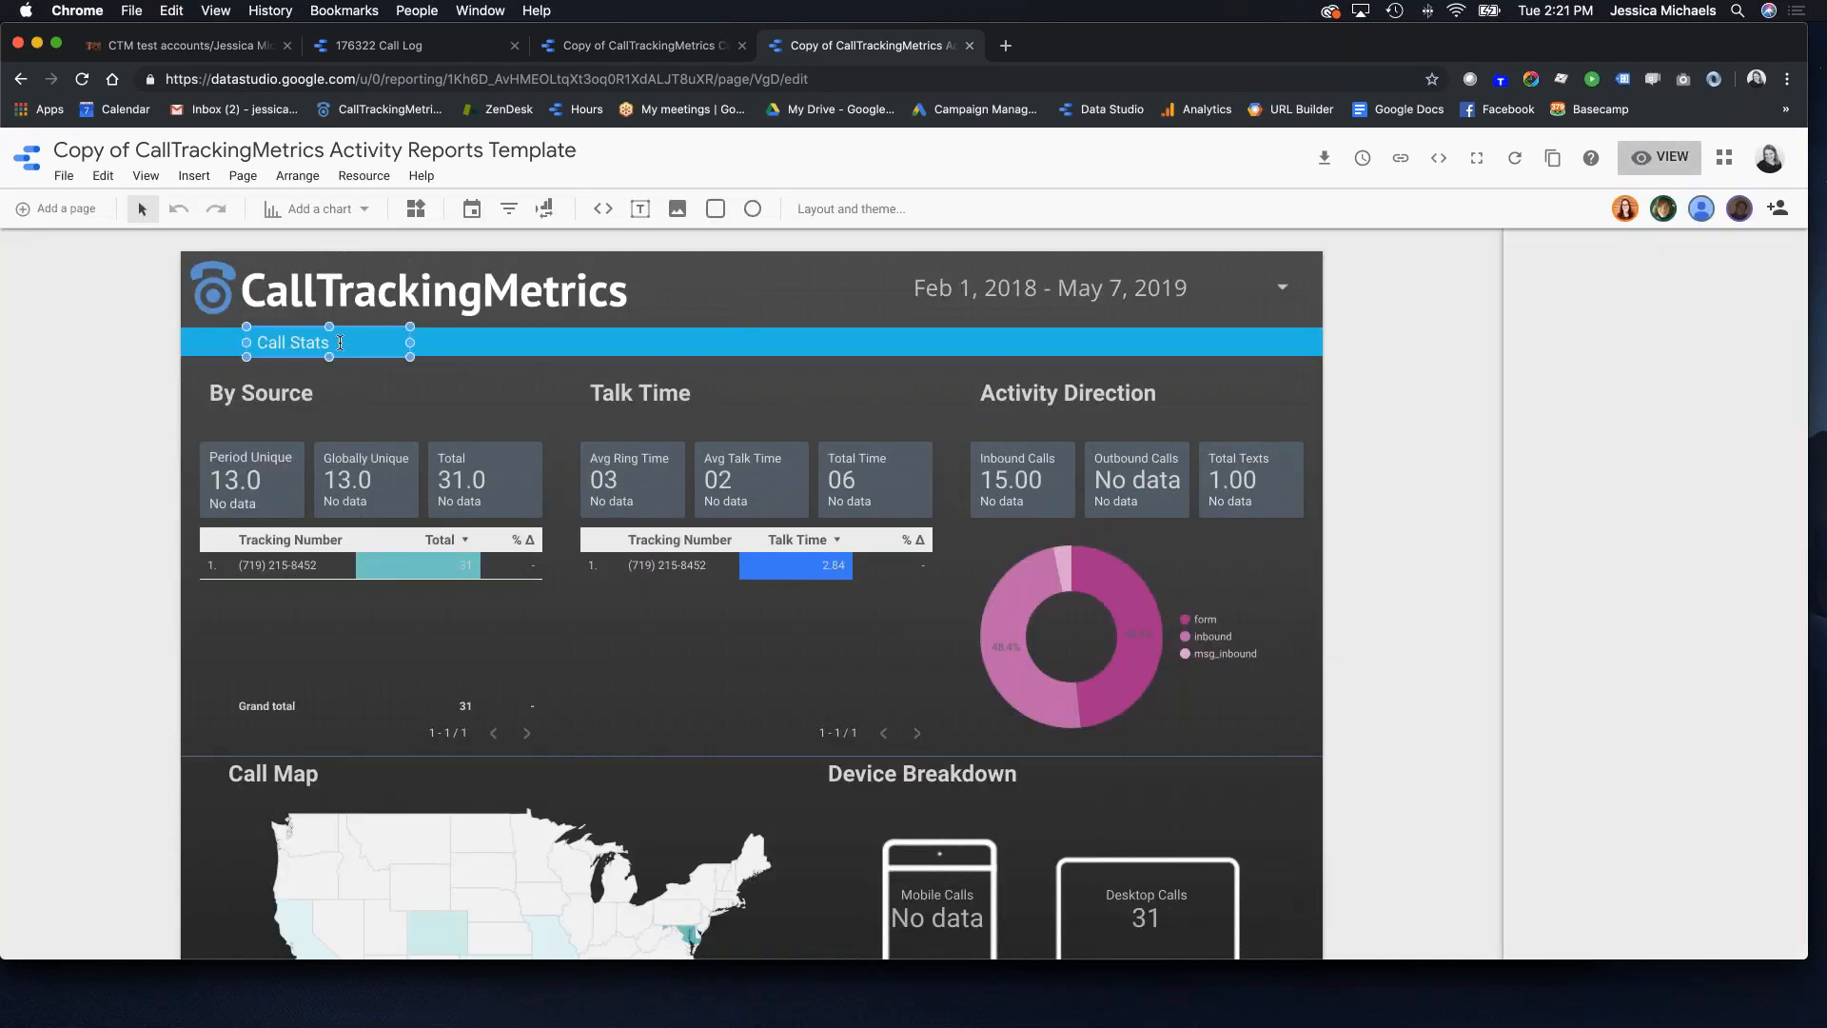
{"action": "left_click", "coordinate": [274, 341]}
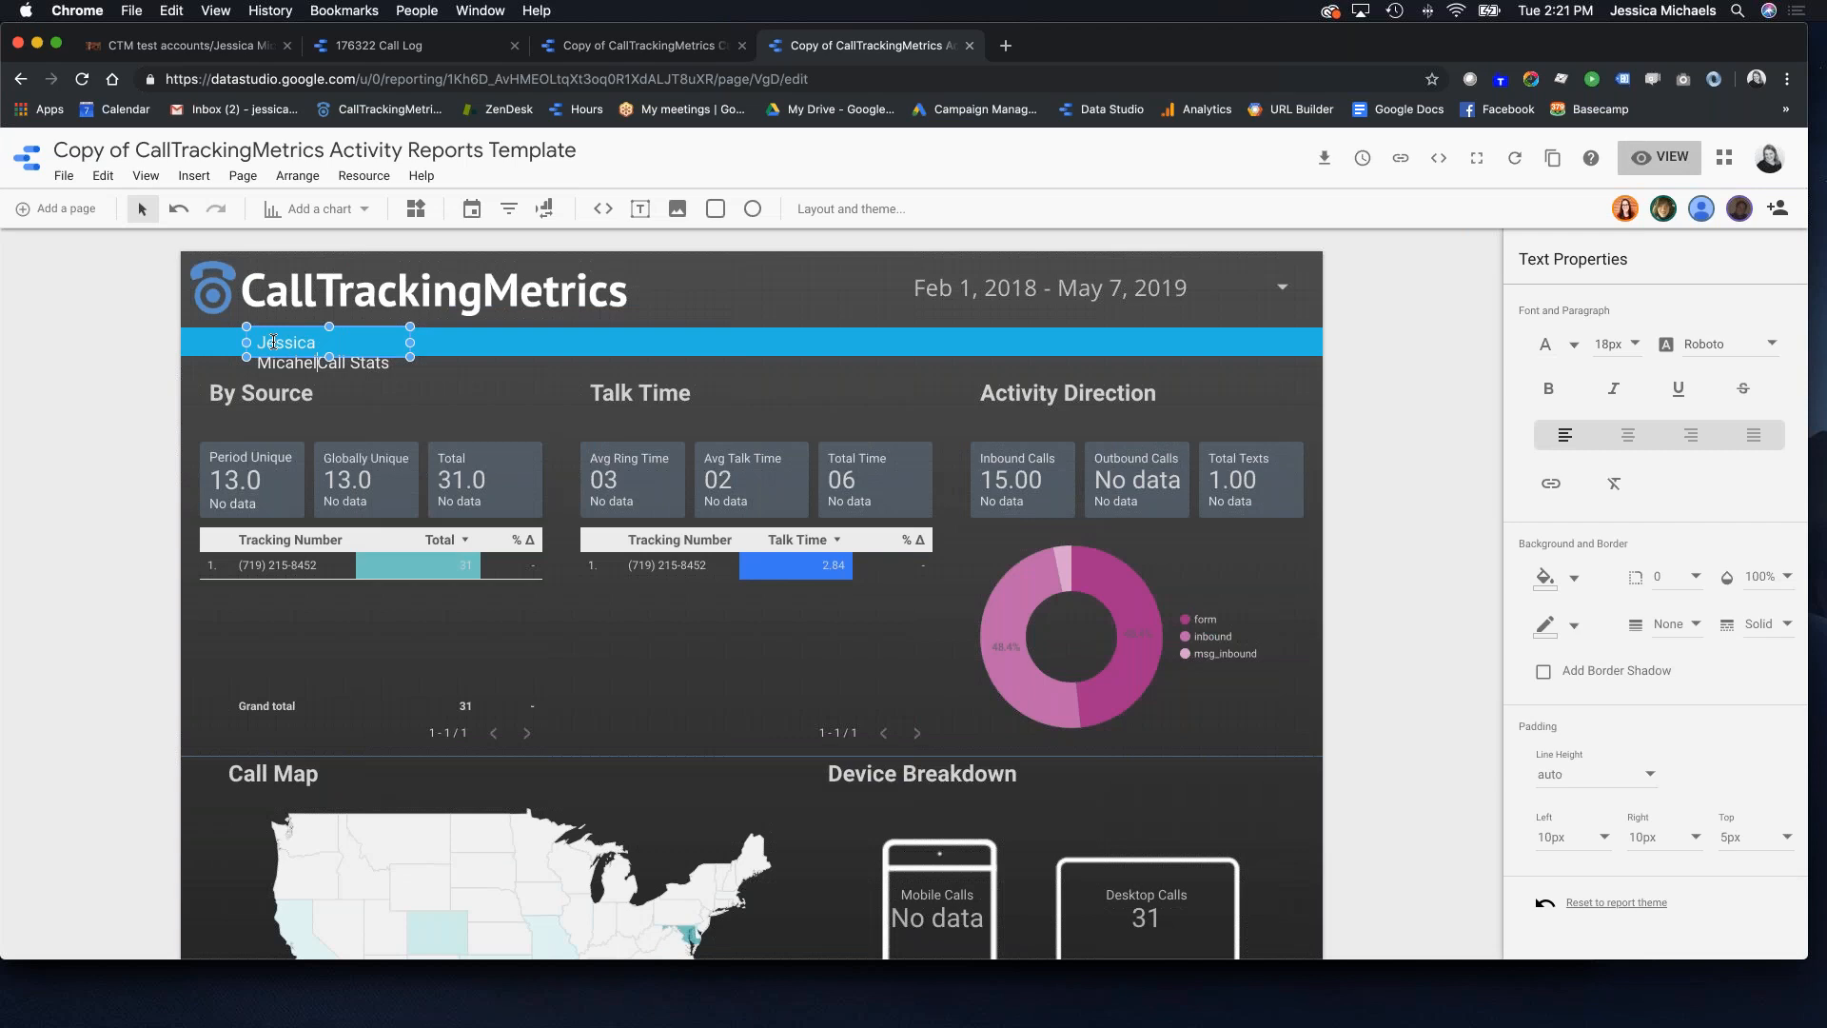
{"action": "left_click_drag", "start_coordinate": [410, 343], "coordinate": [600, 342]}
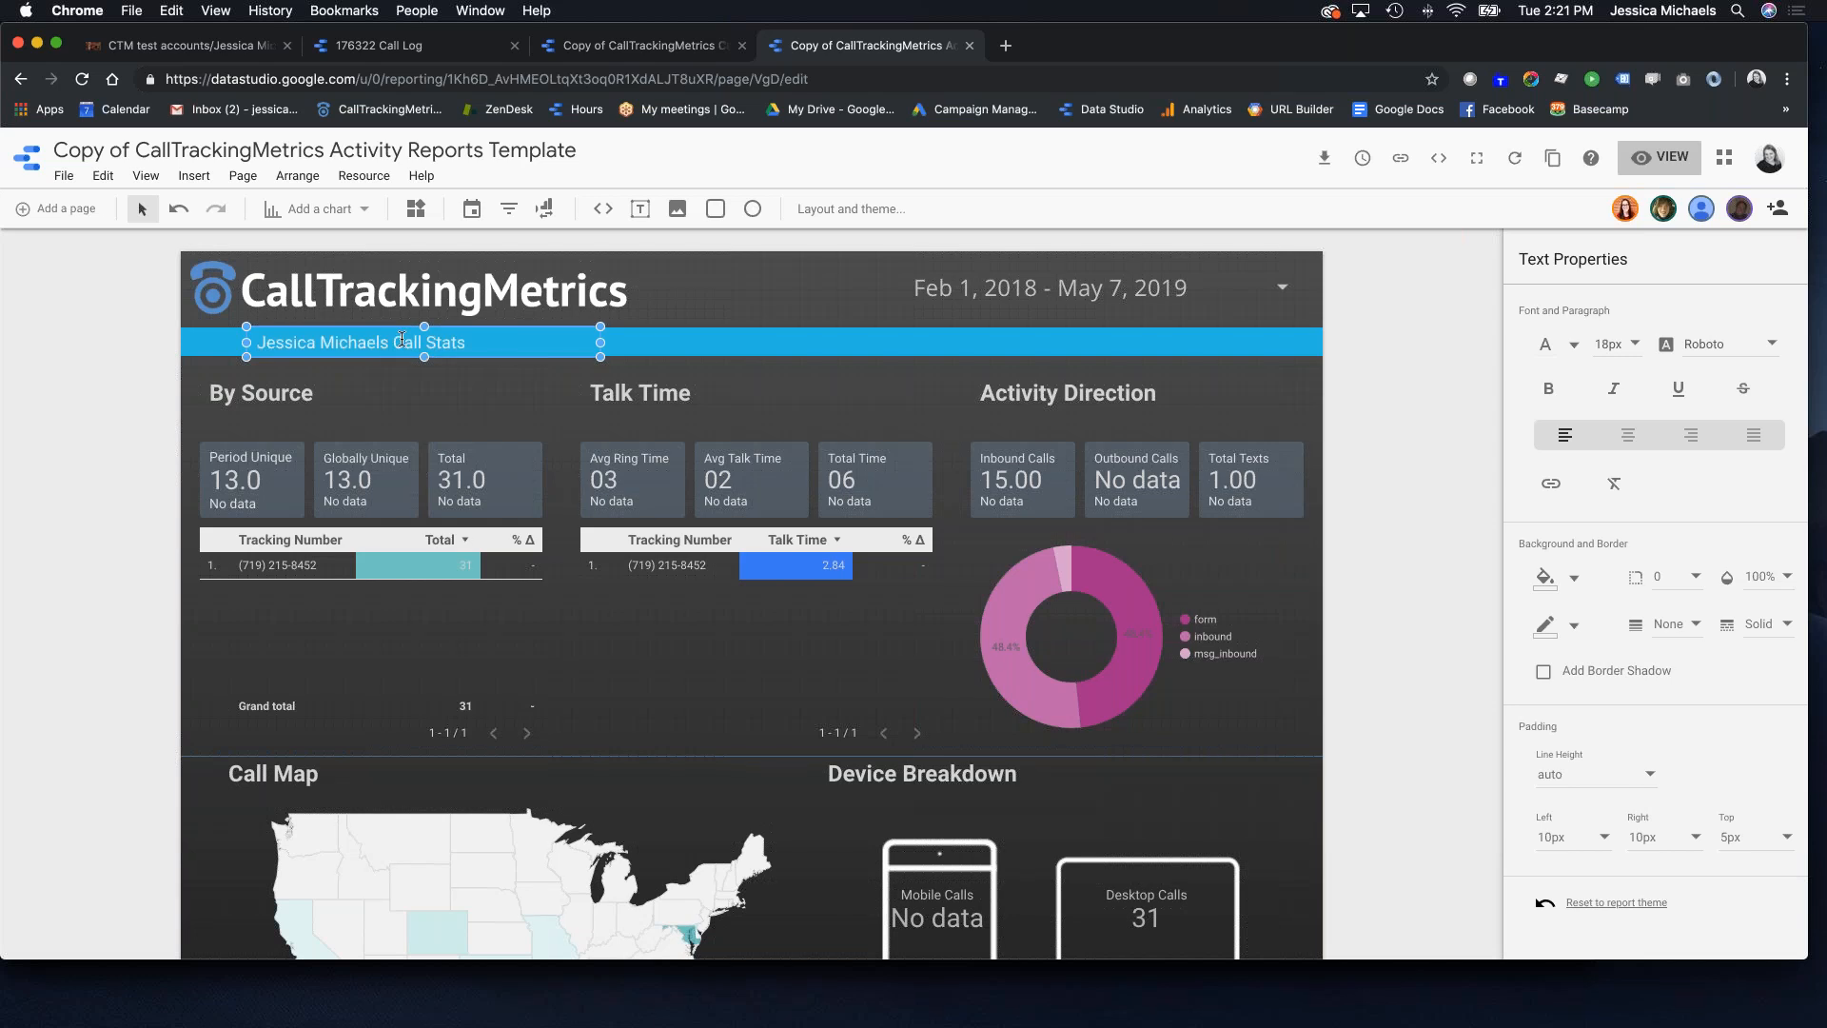
{"action": "left_click", "coordinate": [619, 353]}
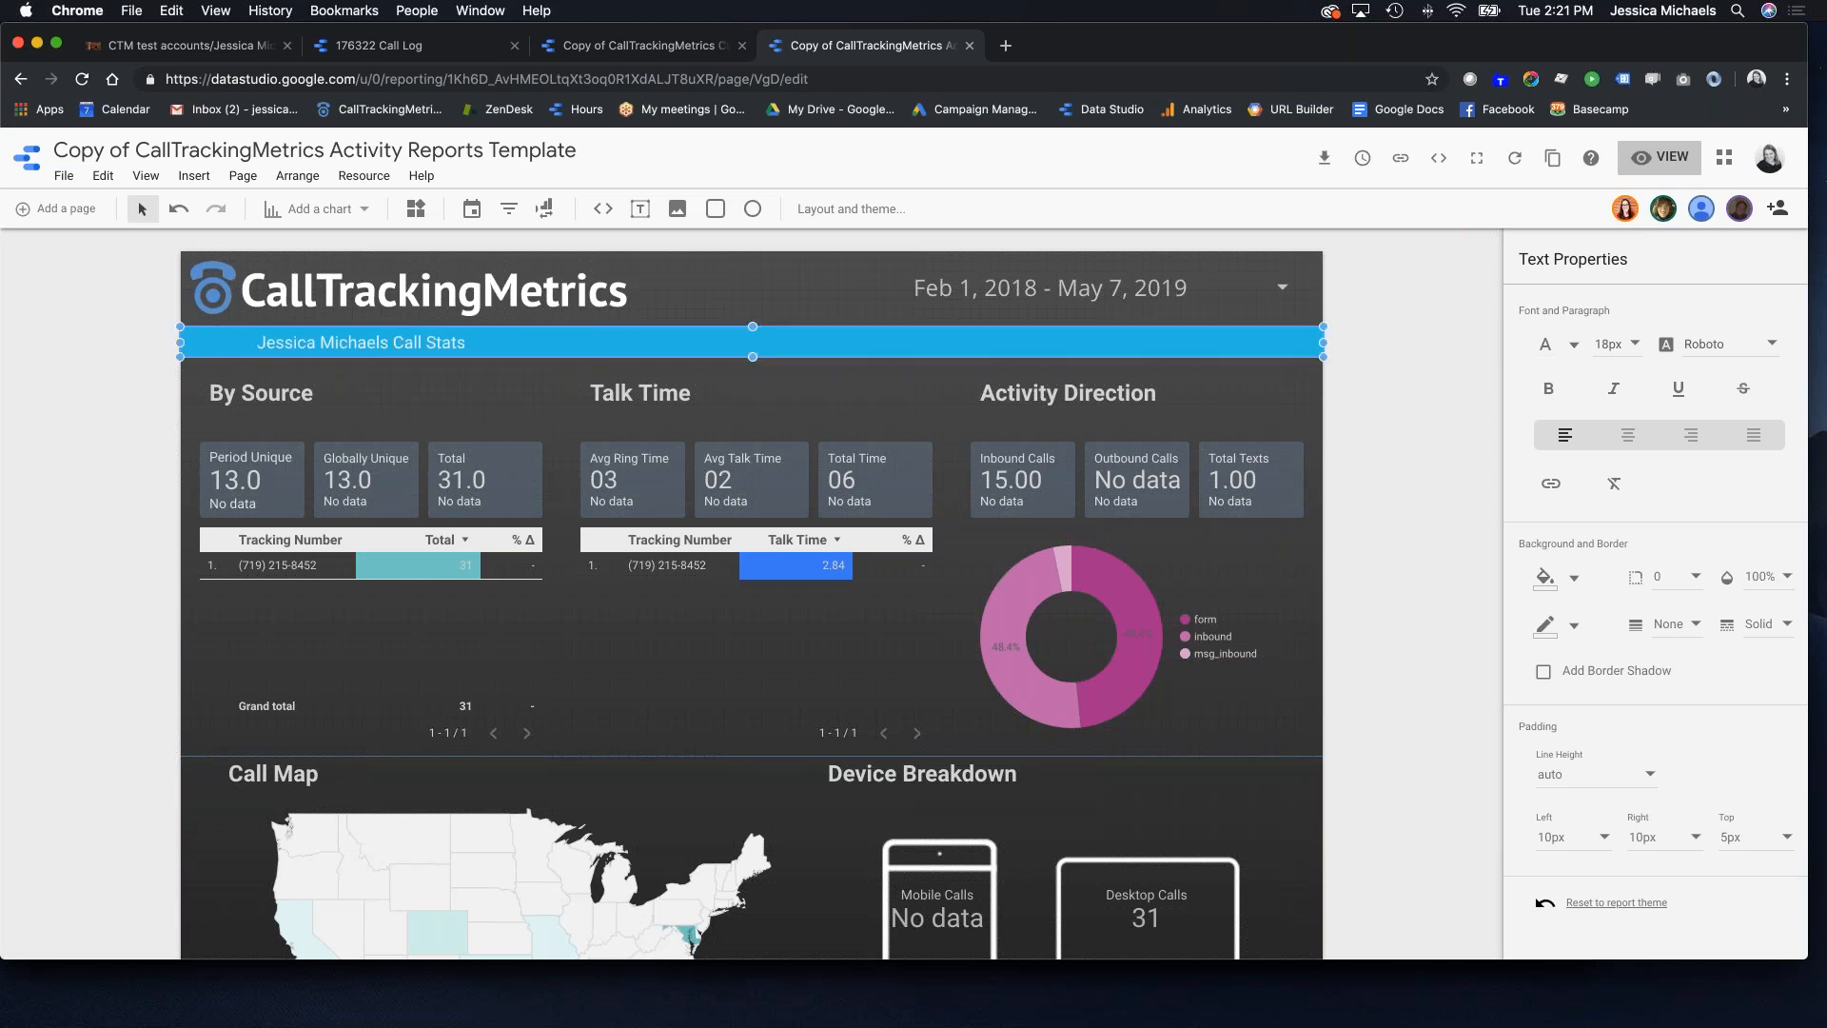
{"action": "key", "text": "super+a"}
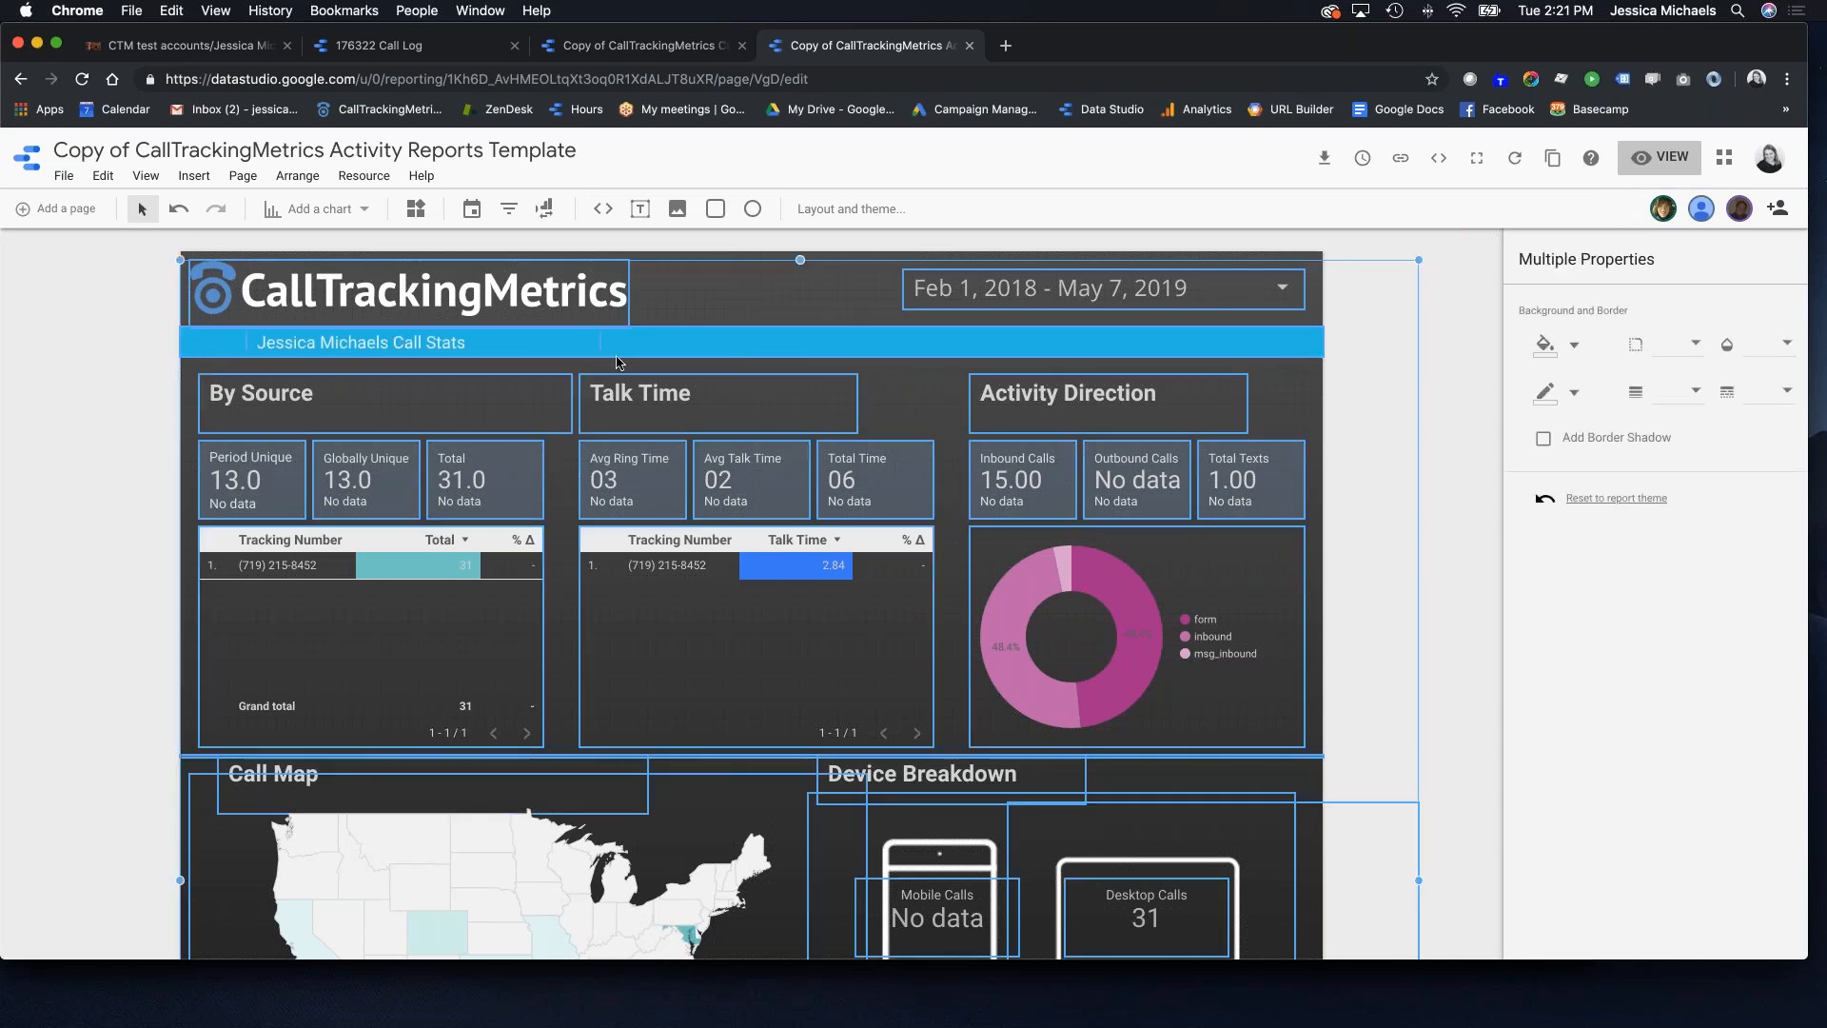
{"action": "scroll", "coordinate": [590, 455], "scroll_direction": "down", "scroll_amount": 5}
{"action": "scroll", "coordinate": [590, 455], "scroll_direction": "down", "scroll_amount": 2}
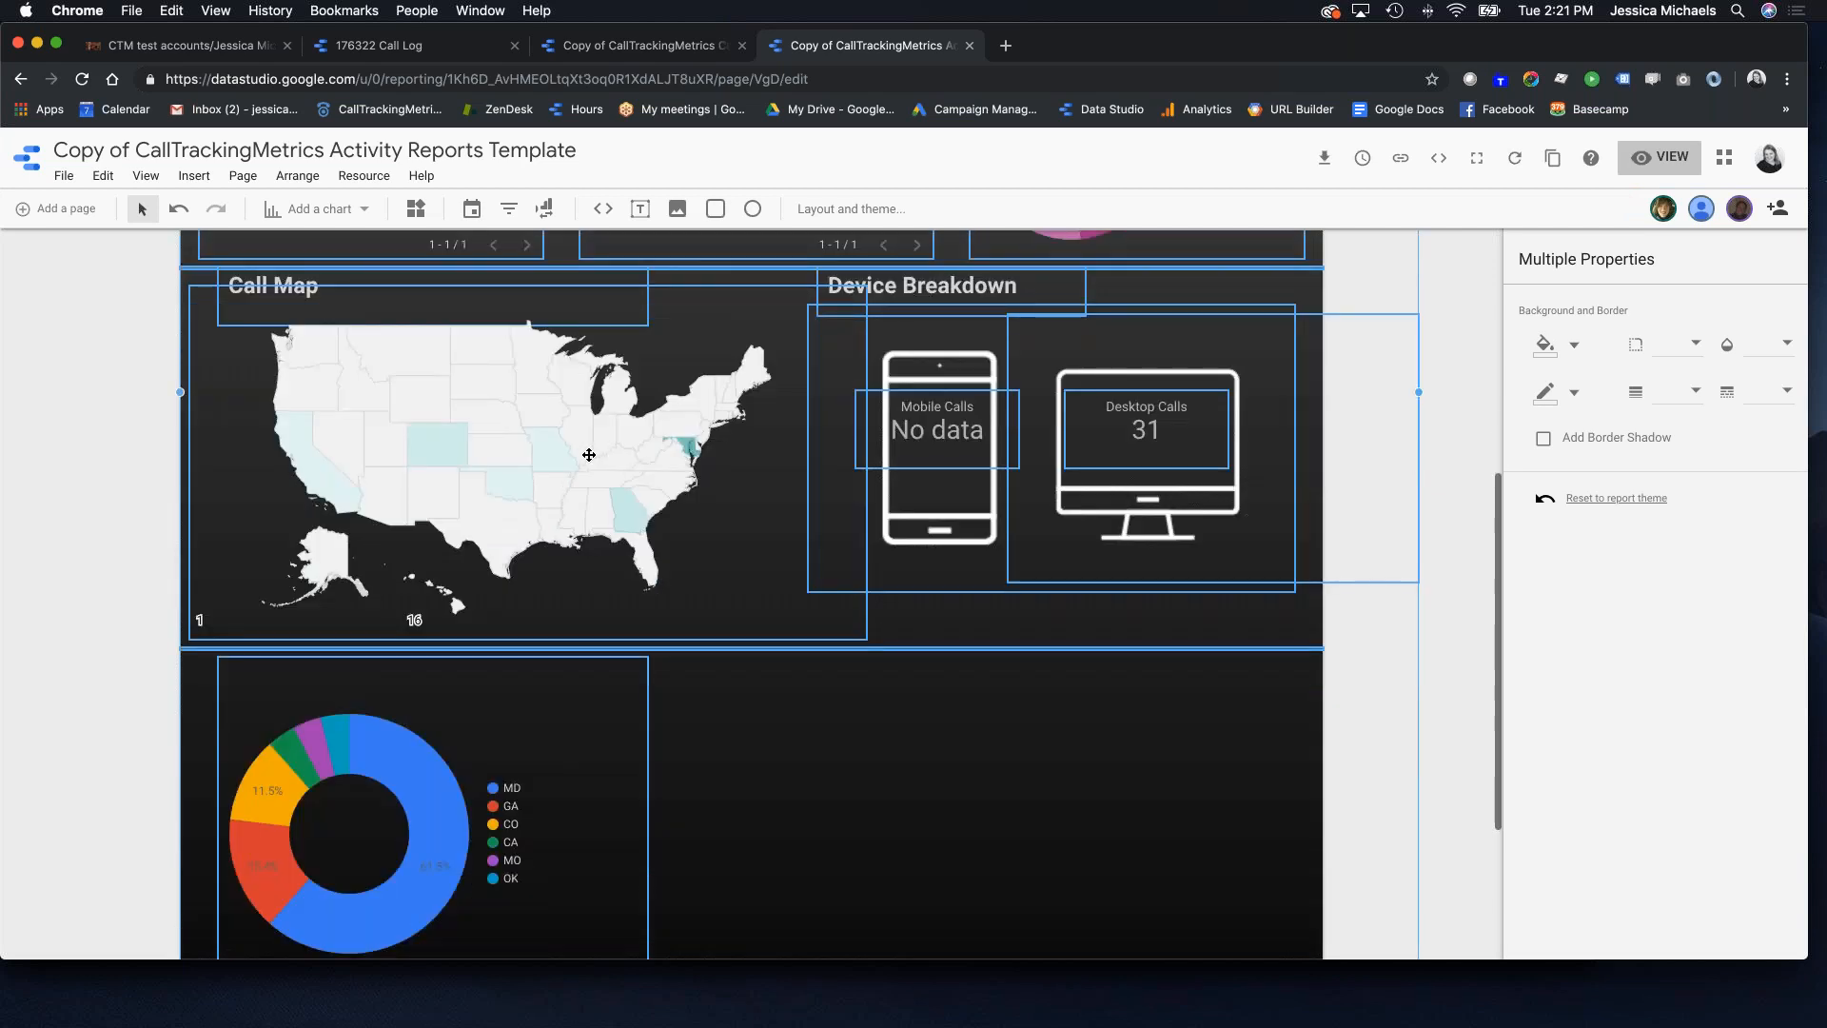
{"action": "left_click", "coordinate": [57, 209]}
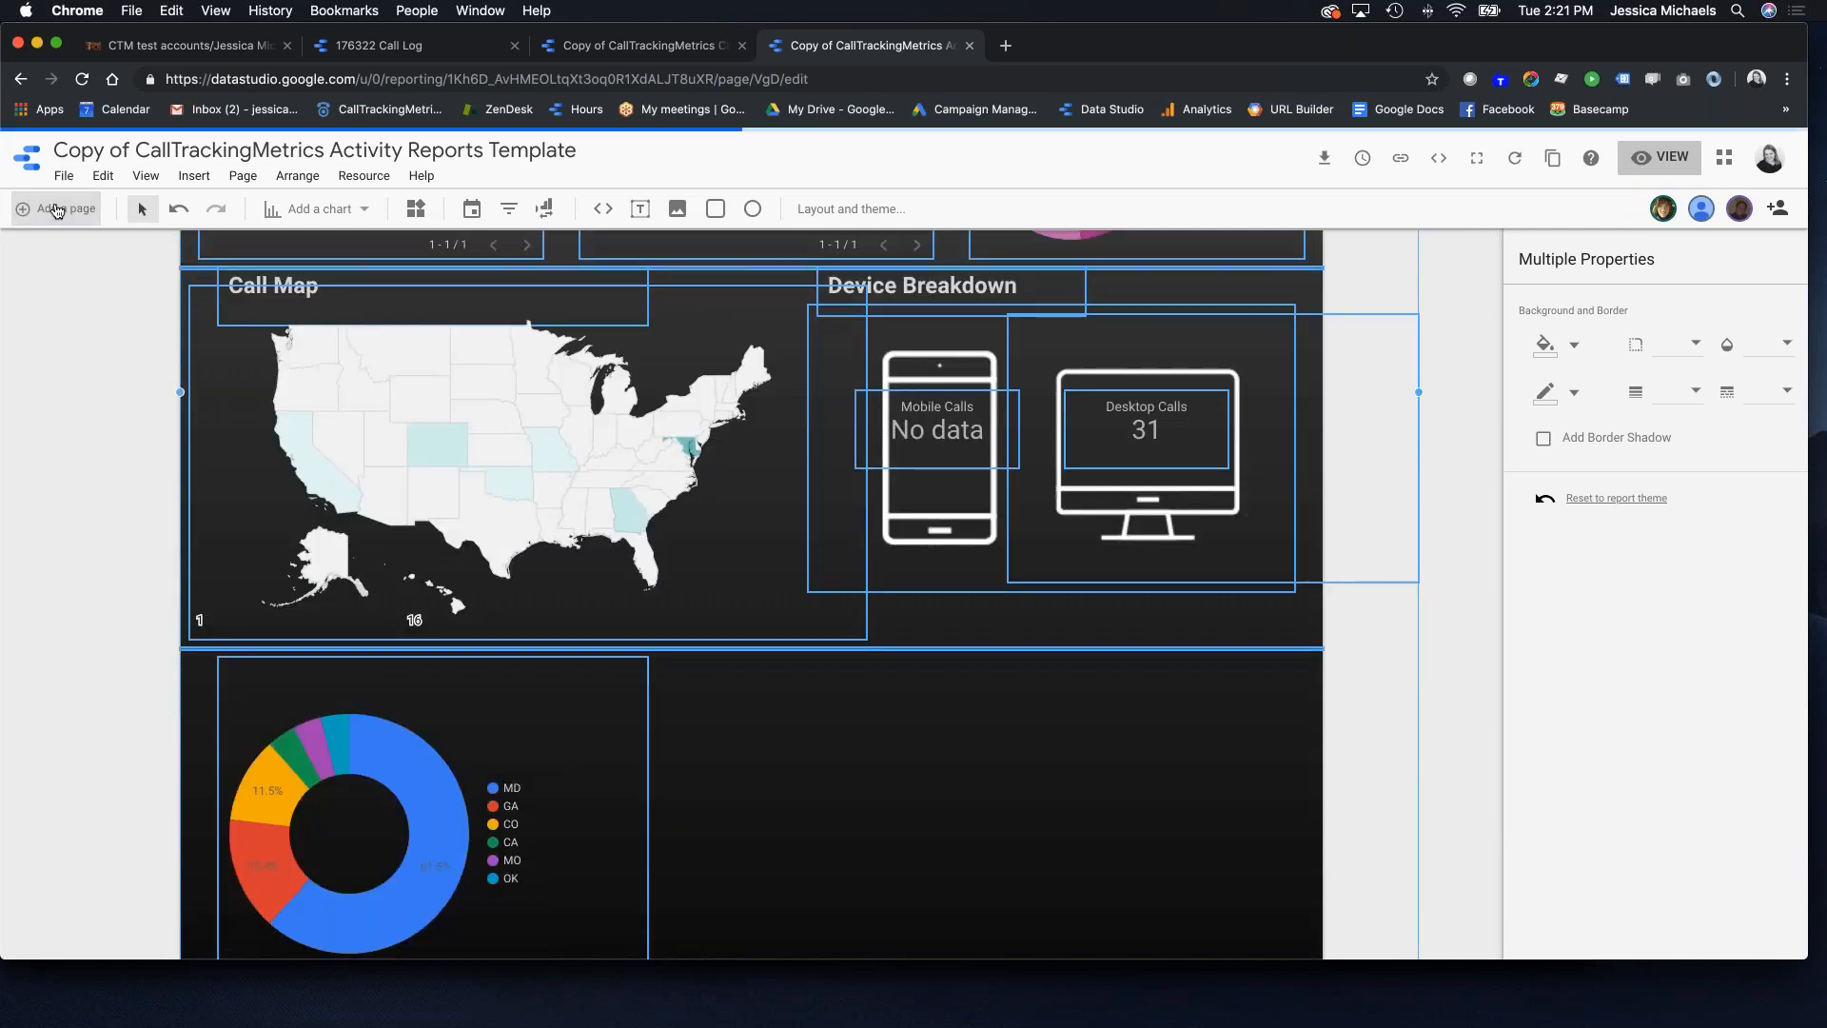
{"action": "key", "text": "super+v"}
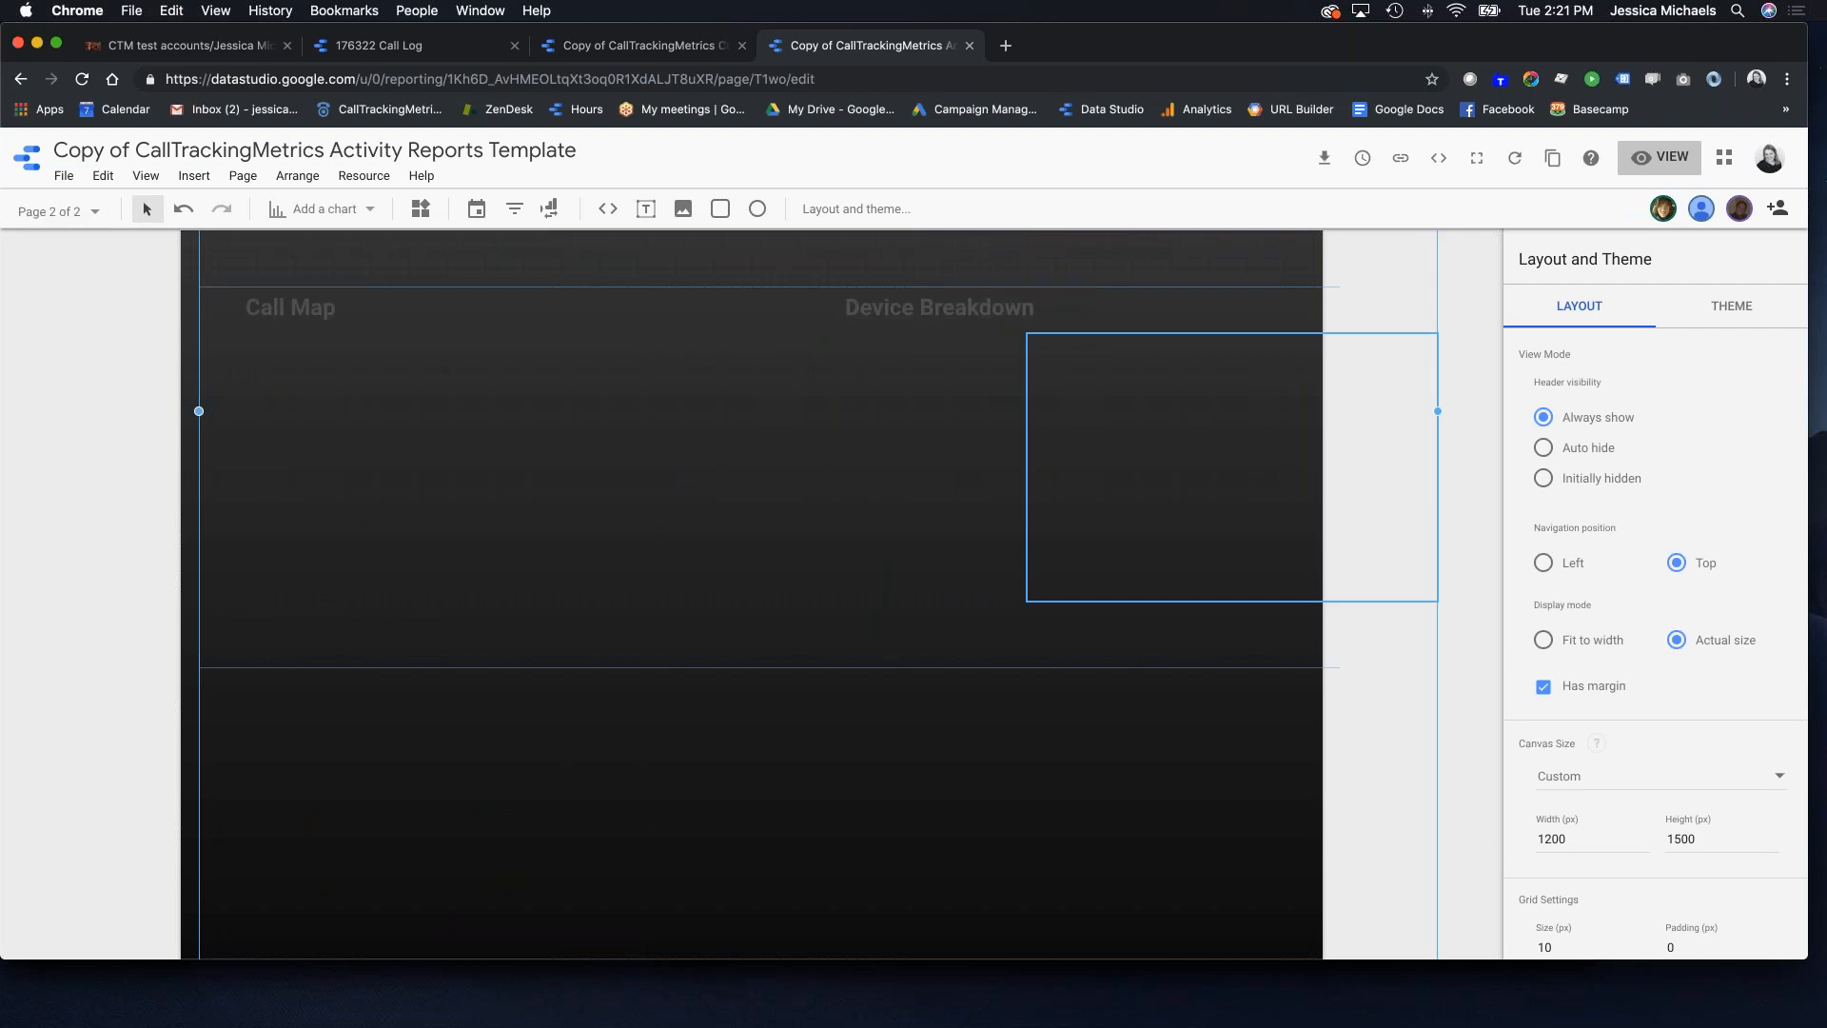
{"action": "scroll", "coordinate": [527, 526], "scroll_direction": "up", "scroll_amount": 10}
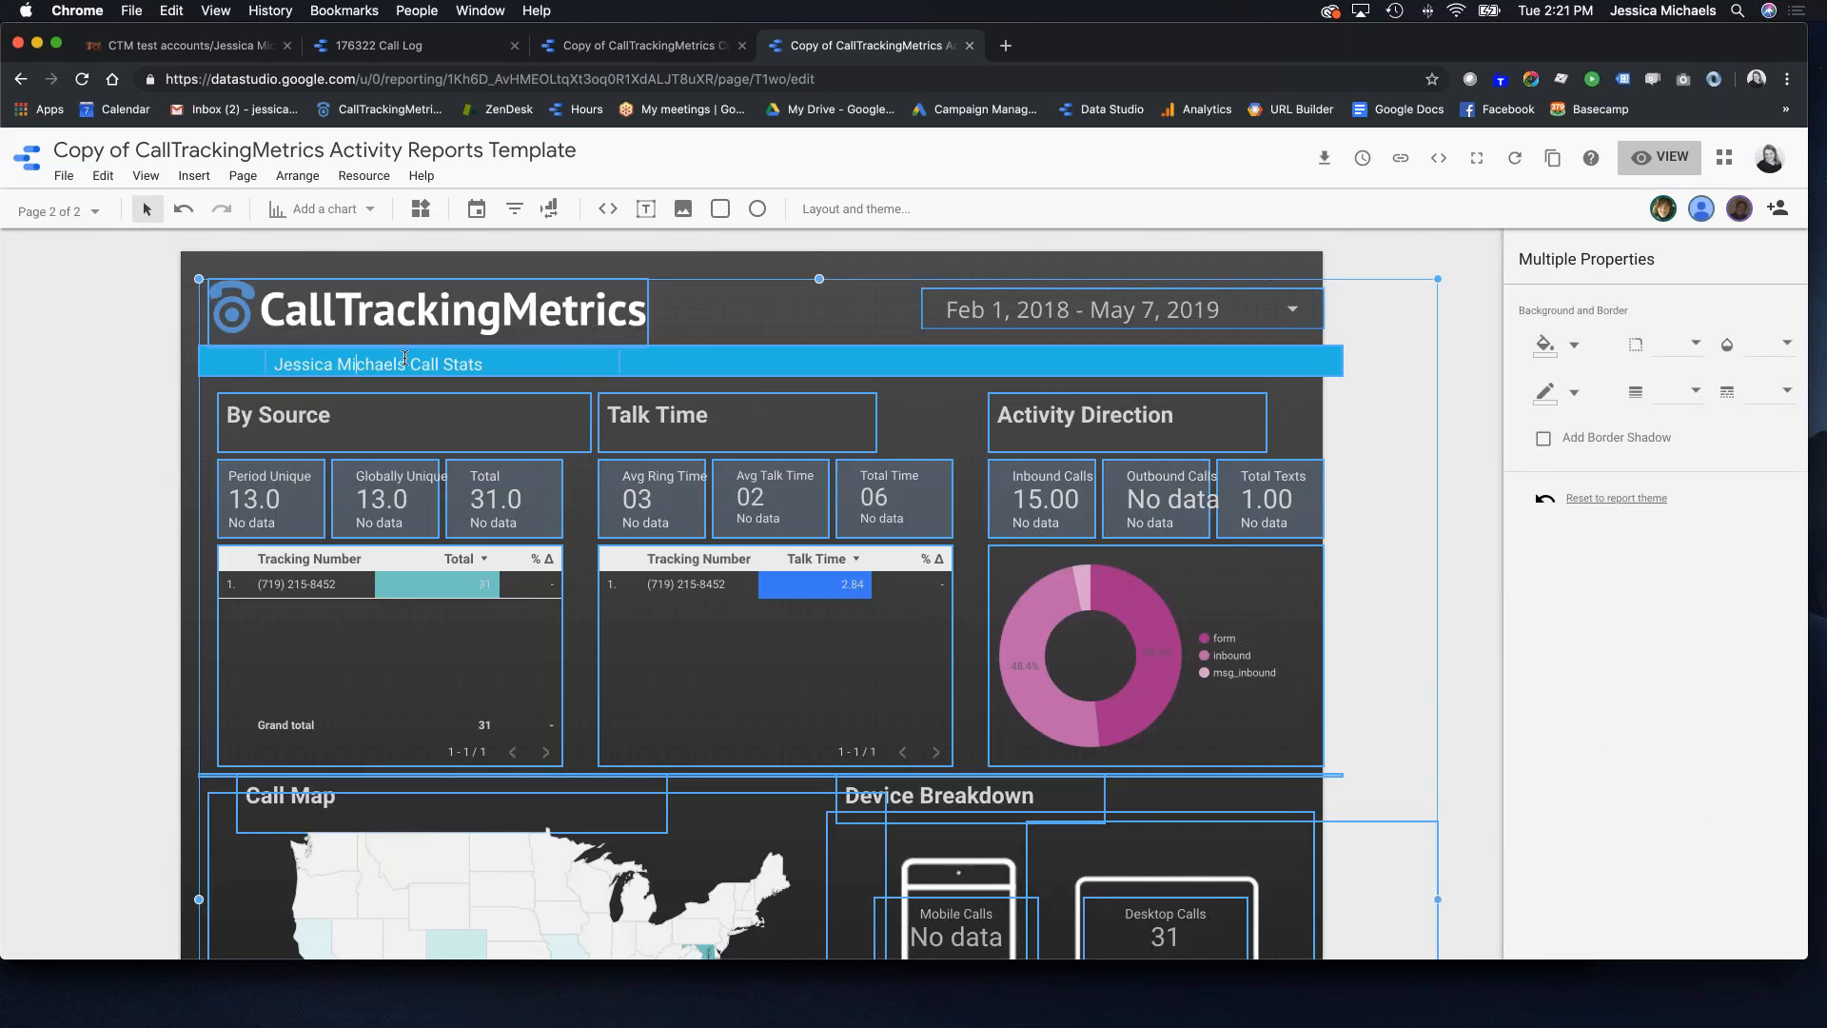
{"action": "left_click_drag", "start_coordinate": [407, 361], "coordinate": [273, 363]}
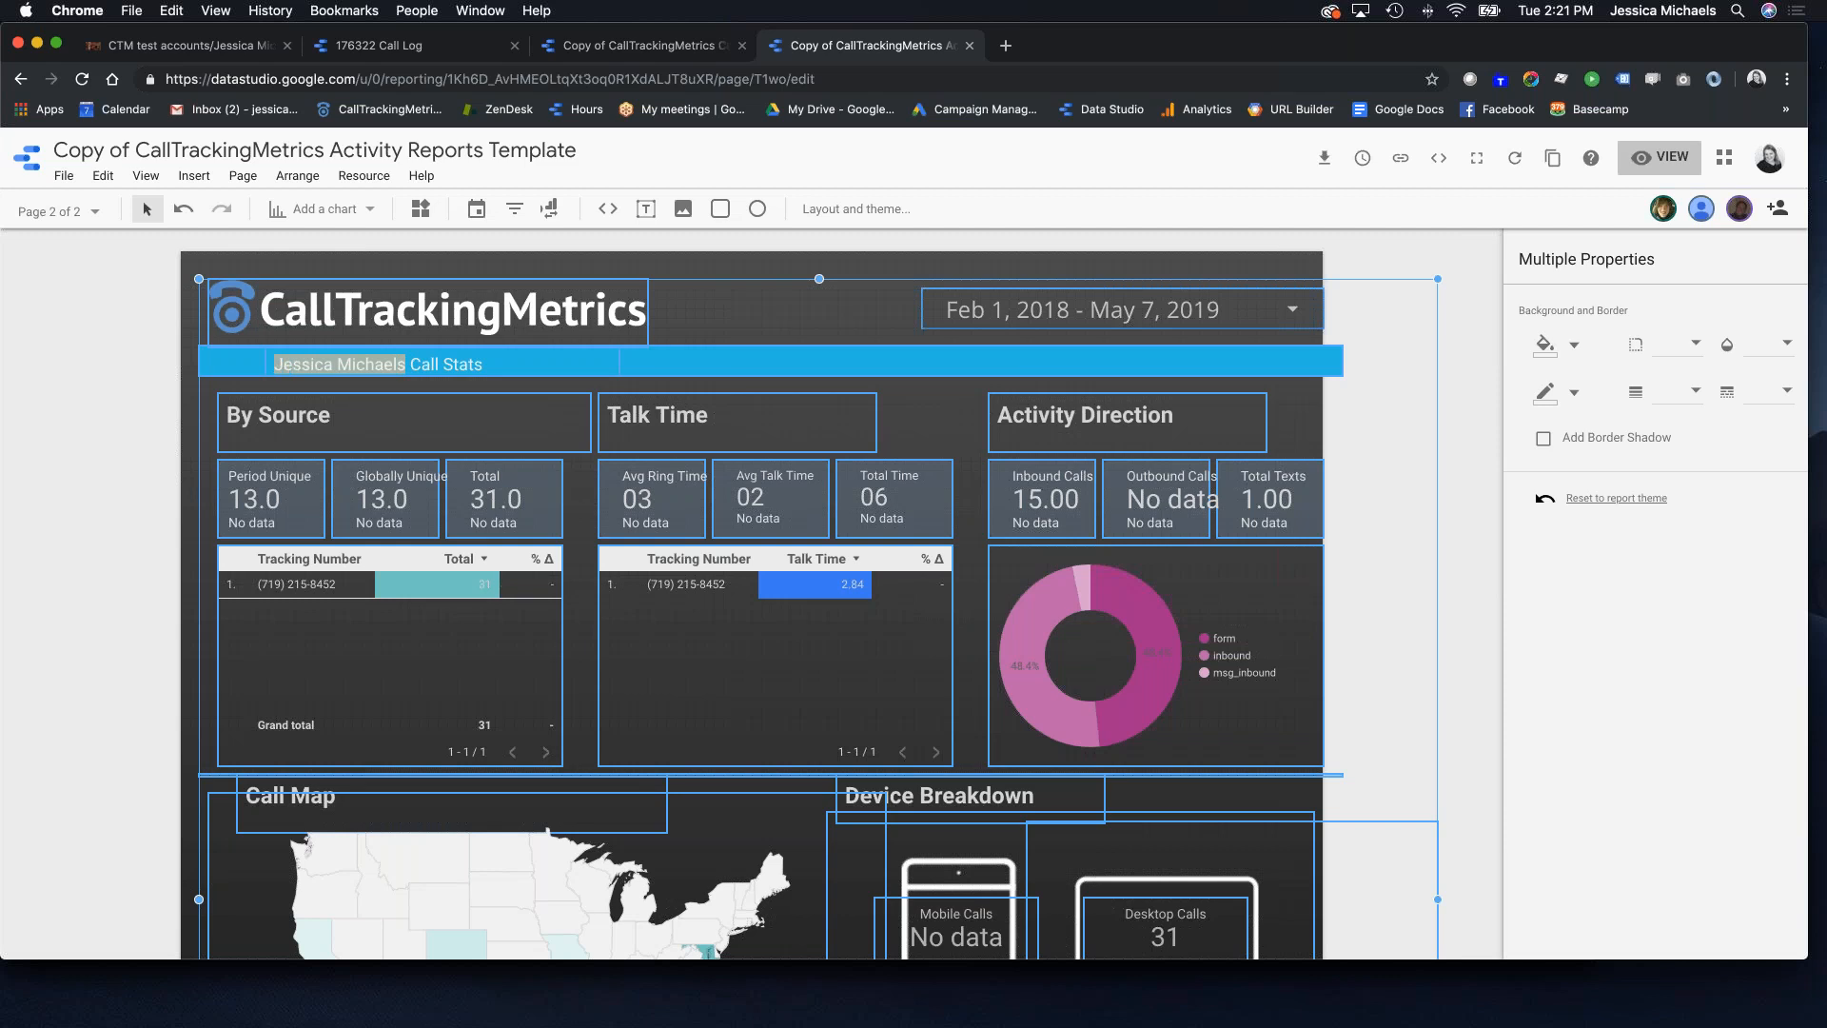
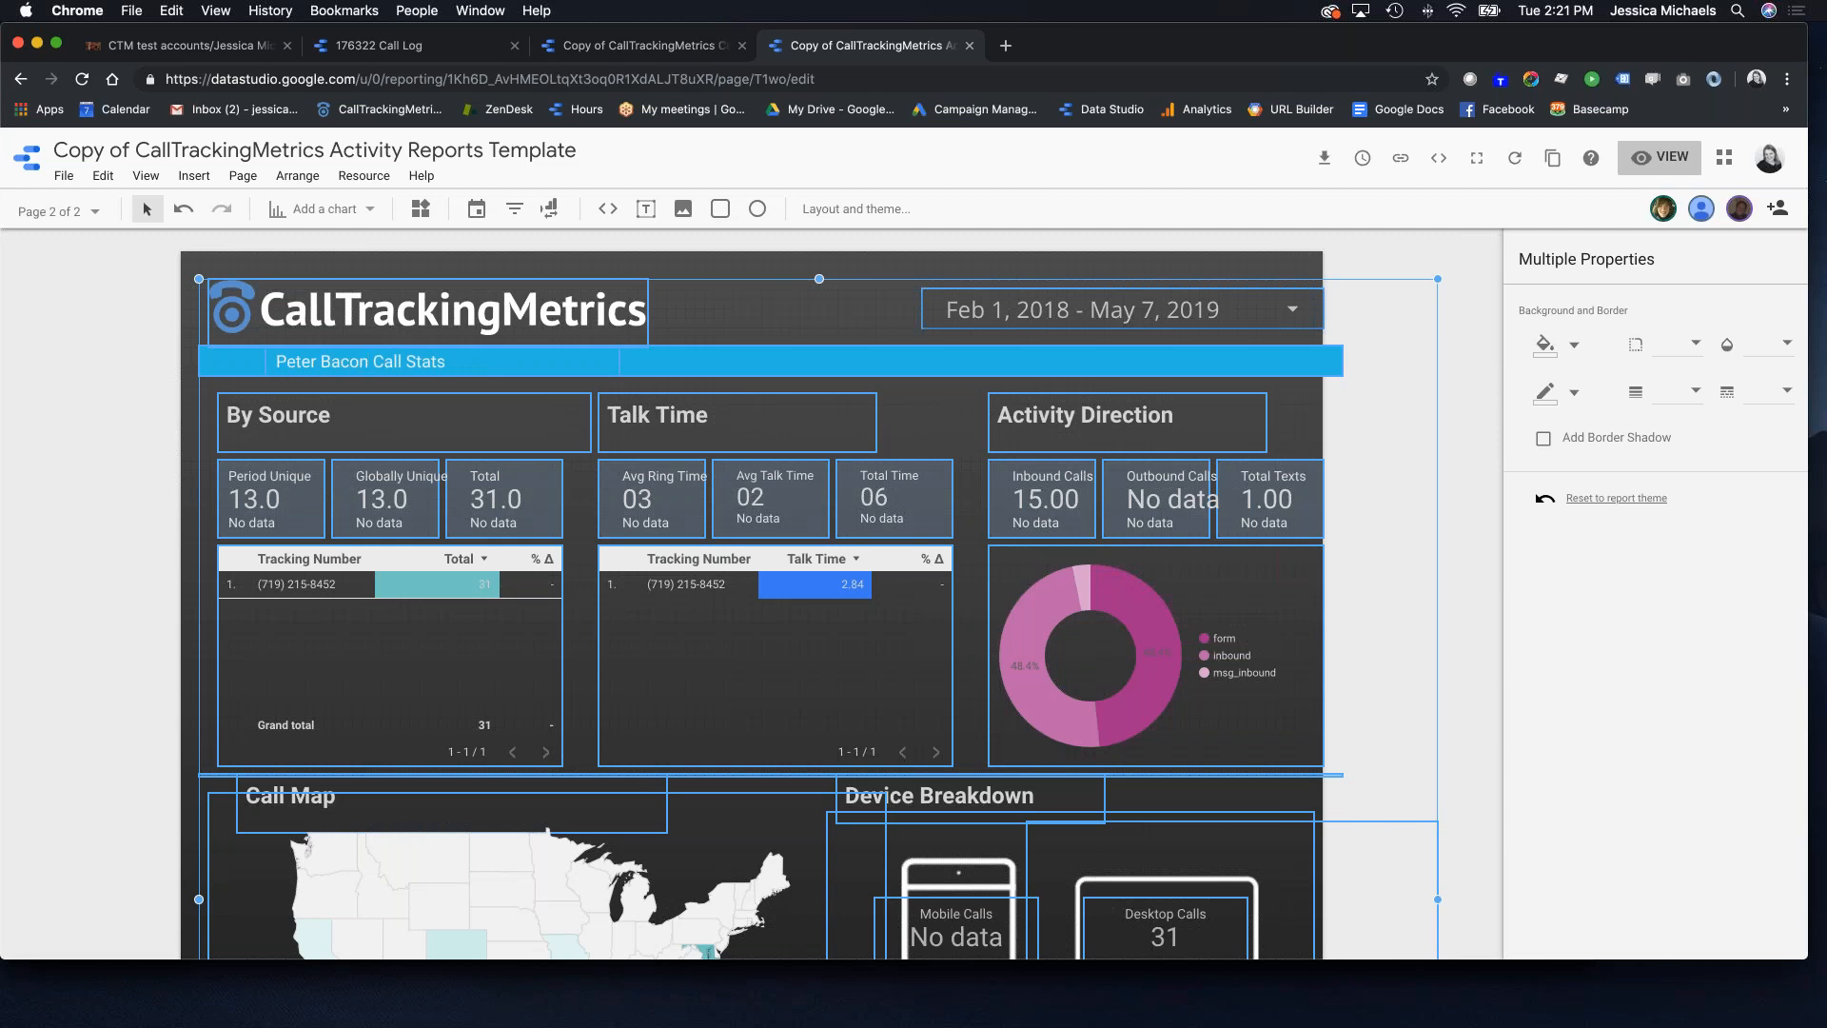
{"action": "left_click", "coordinate": [150, 512]}
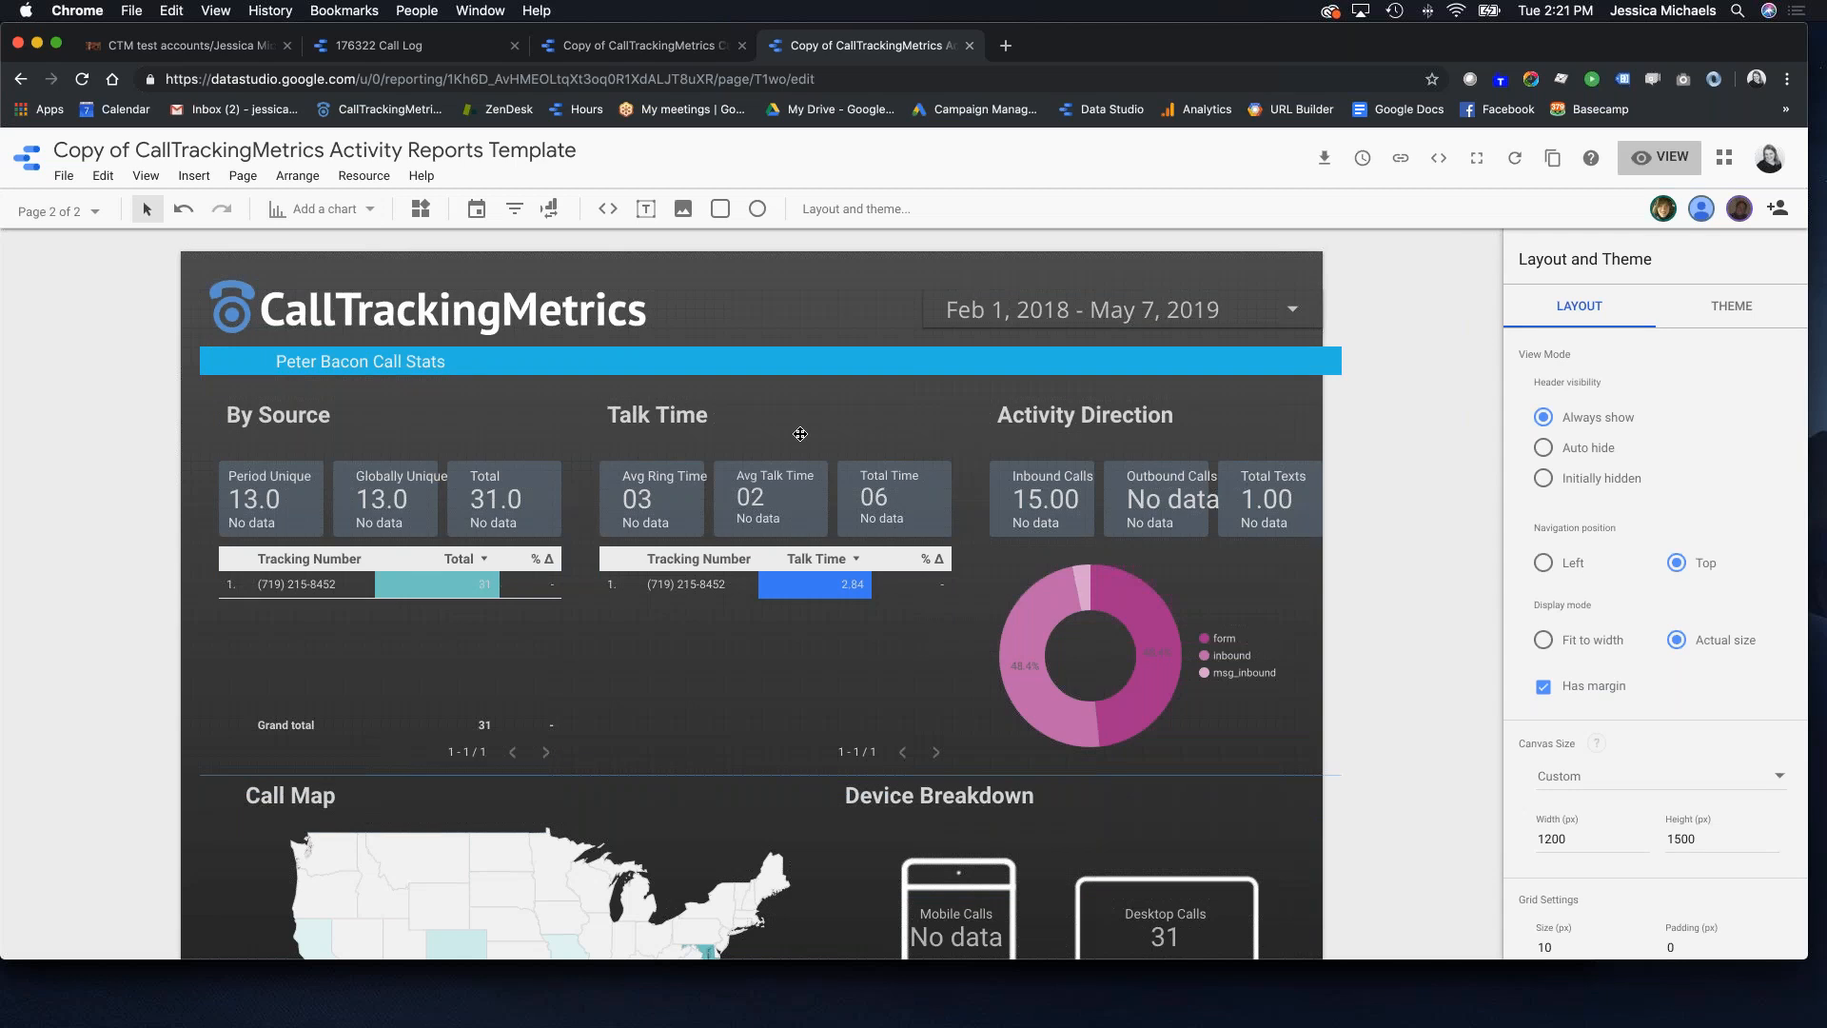
{"action": "scroll", "coordinate": [799, 431], "scroll_direction": "down", "scroll_amount": 3}
{"action": "scroll", "coordinate": [799, 431], "scroll_direction": "up", "scroll_amount": 3}
Step: Switch CallTrackingMetrics to the master test account by searching its ID in the account switcher
{"action": "left_click", "coordinate": [252, 49]}
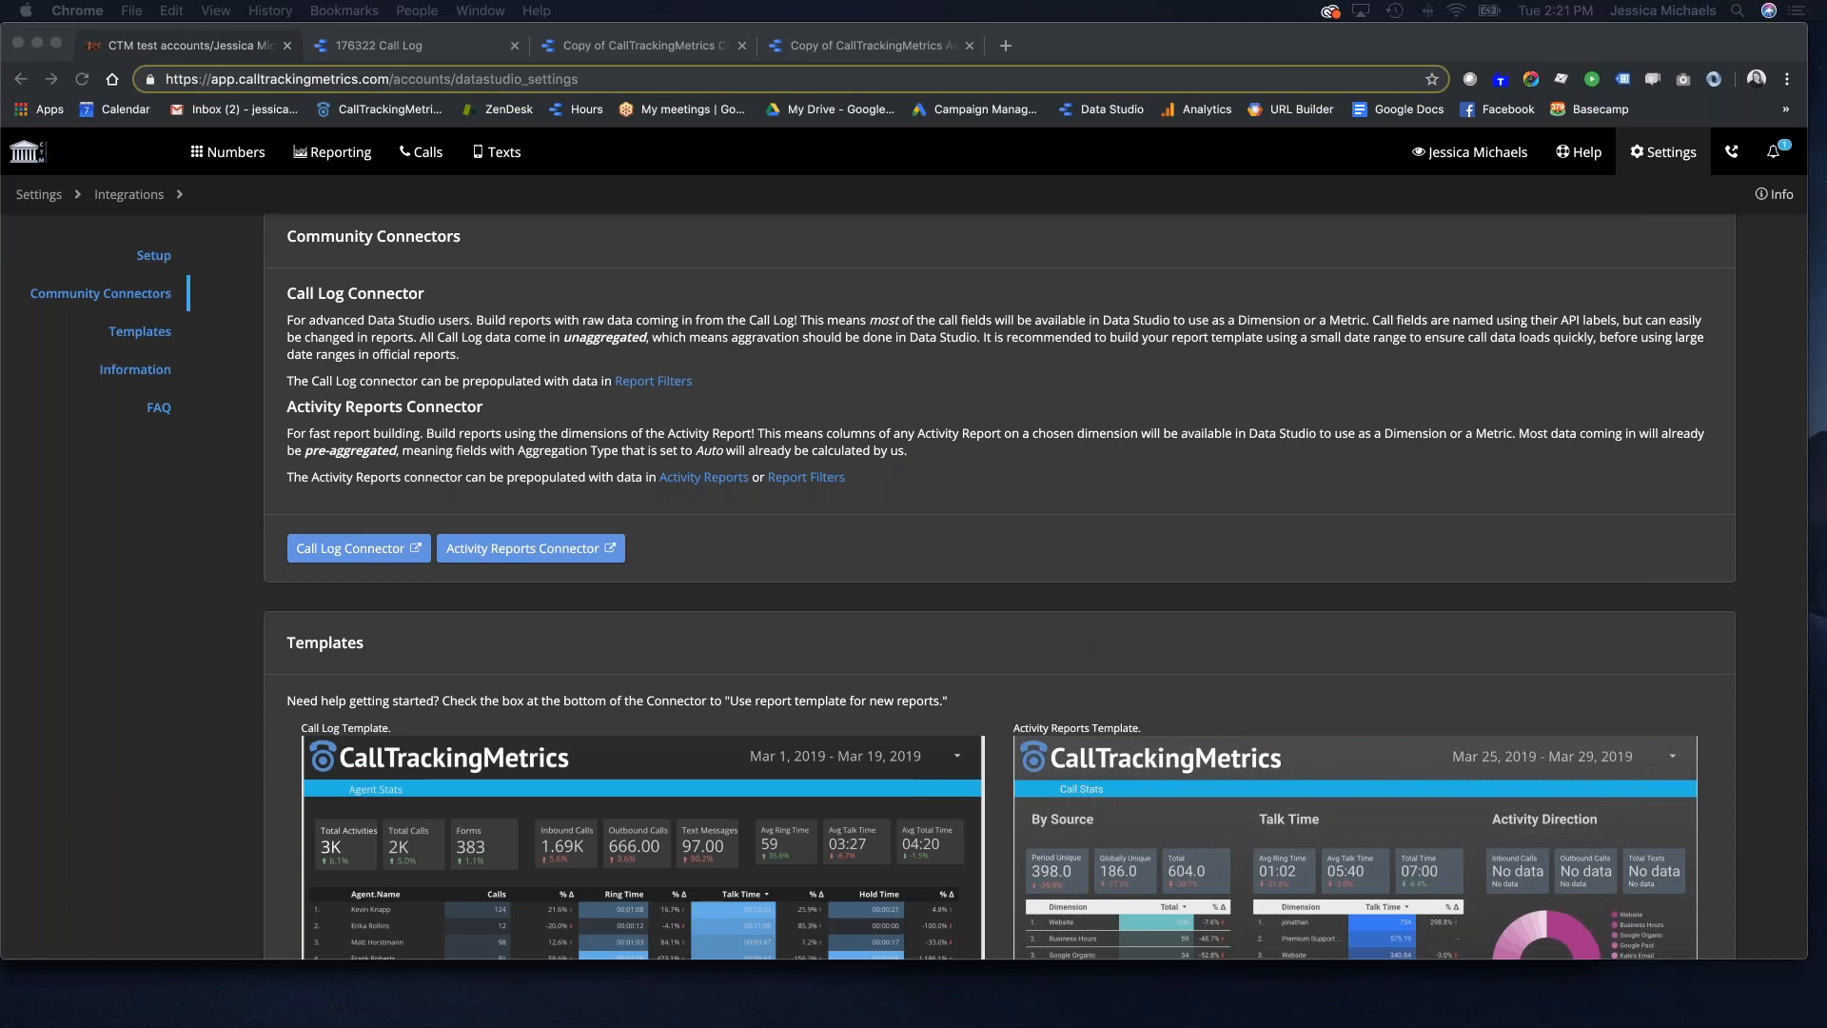
{"action": "left_click", "coordinate": [1477, 153]}
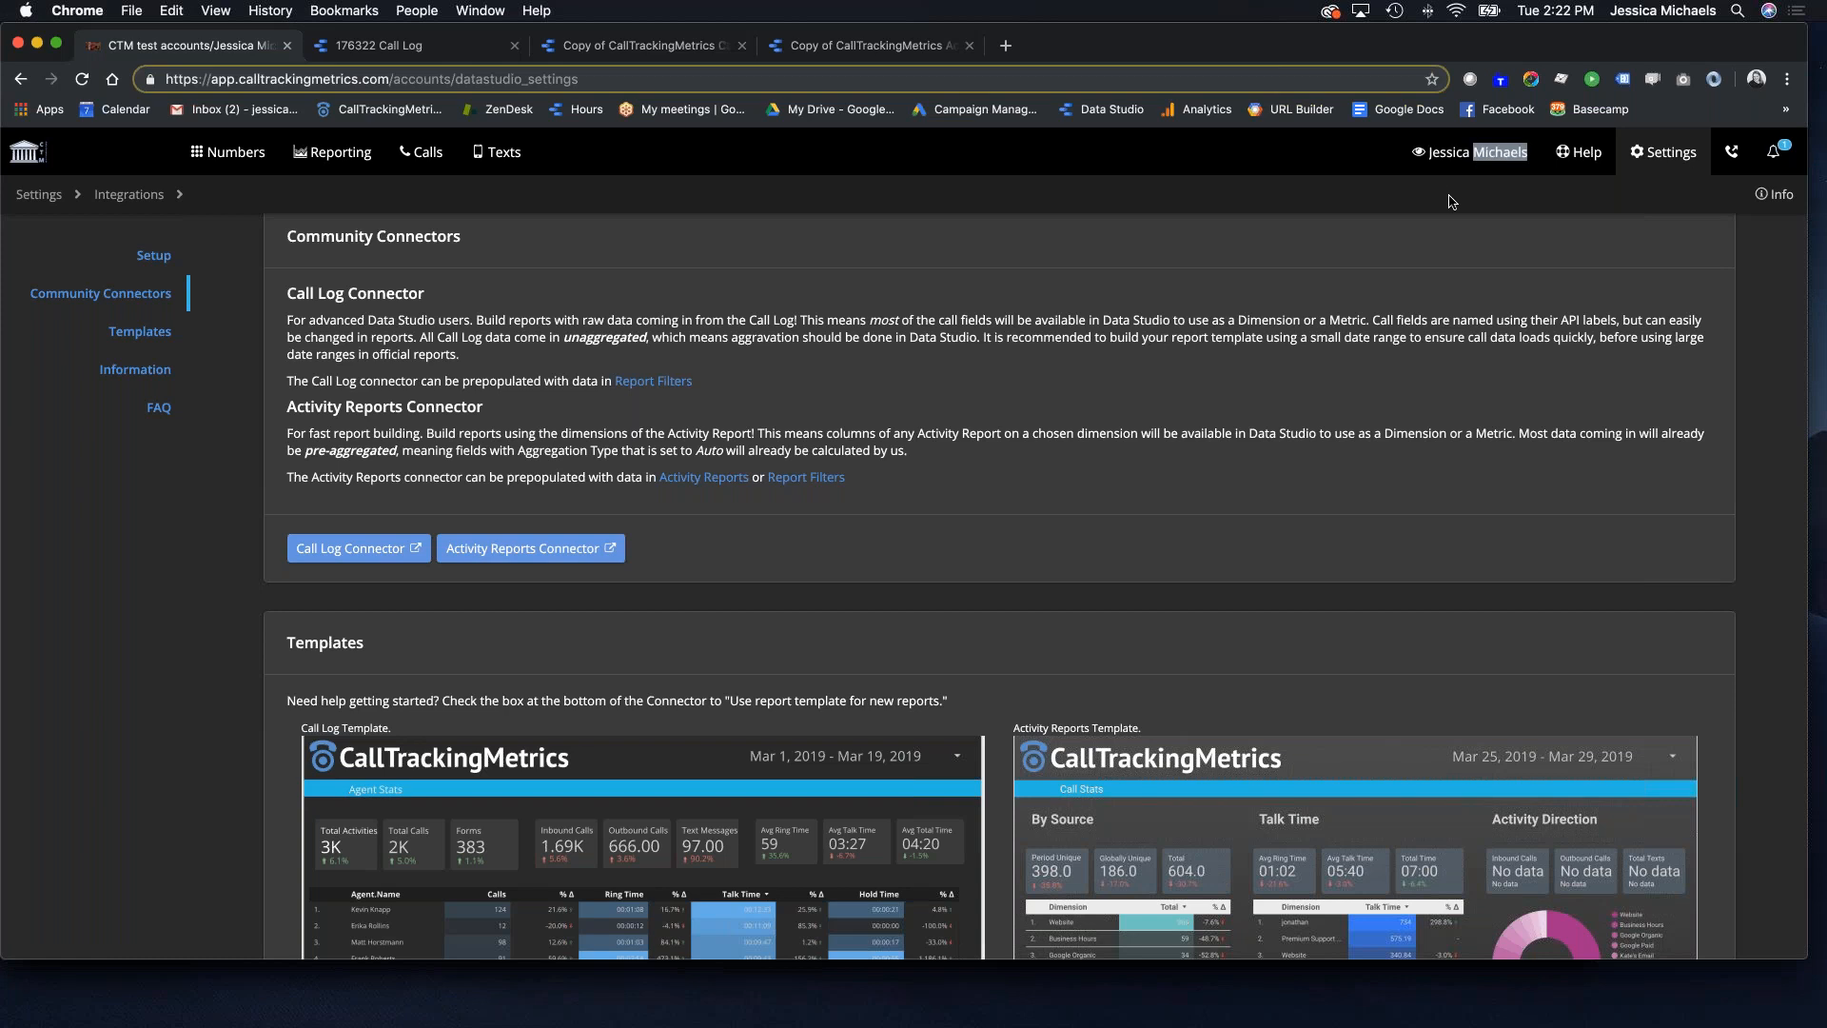
{"action": "left_click", "coordinate": [1465, 152]}
{"action": "type", "text": "124703"}
{"action": "left_click", "coordinate": [1325, 285]}
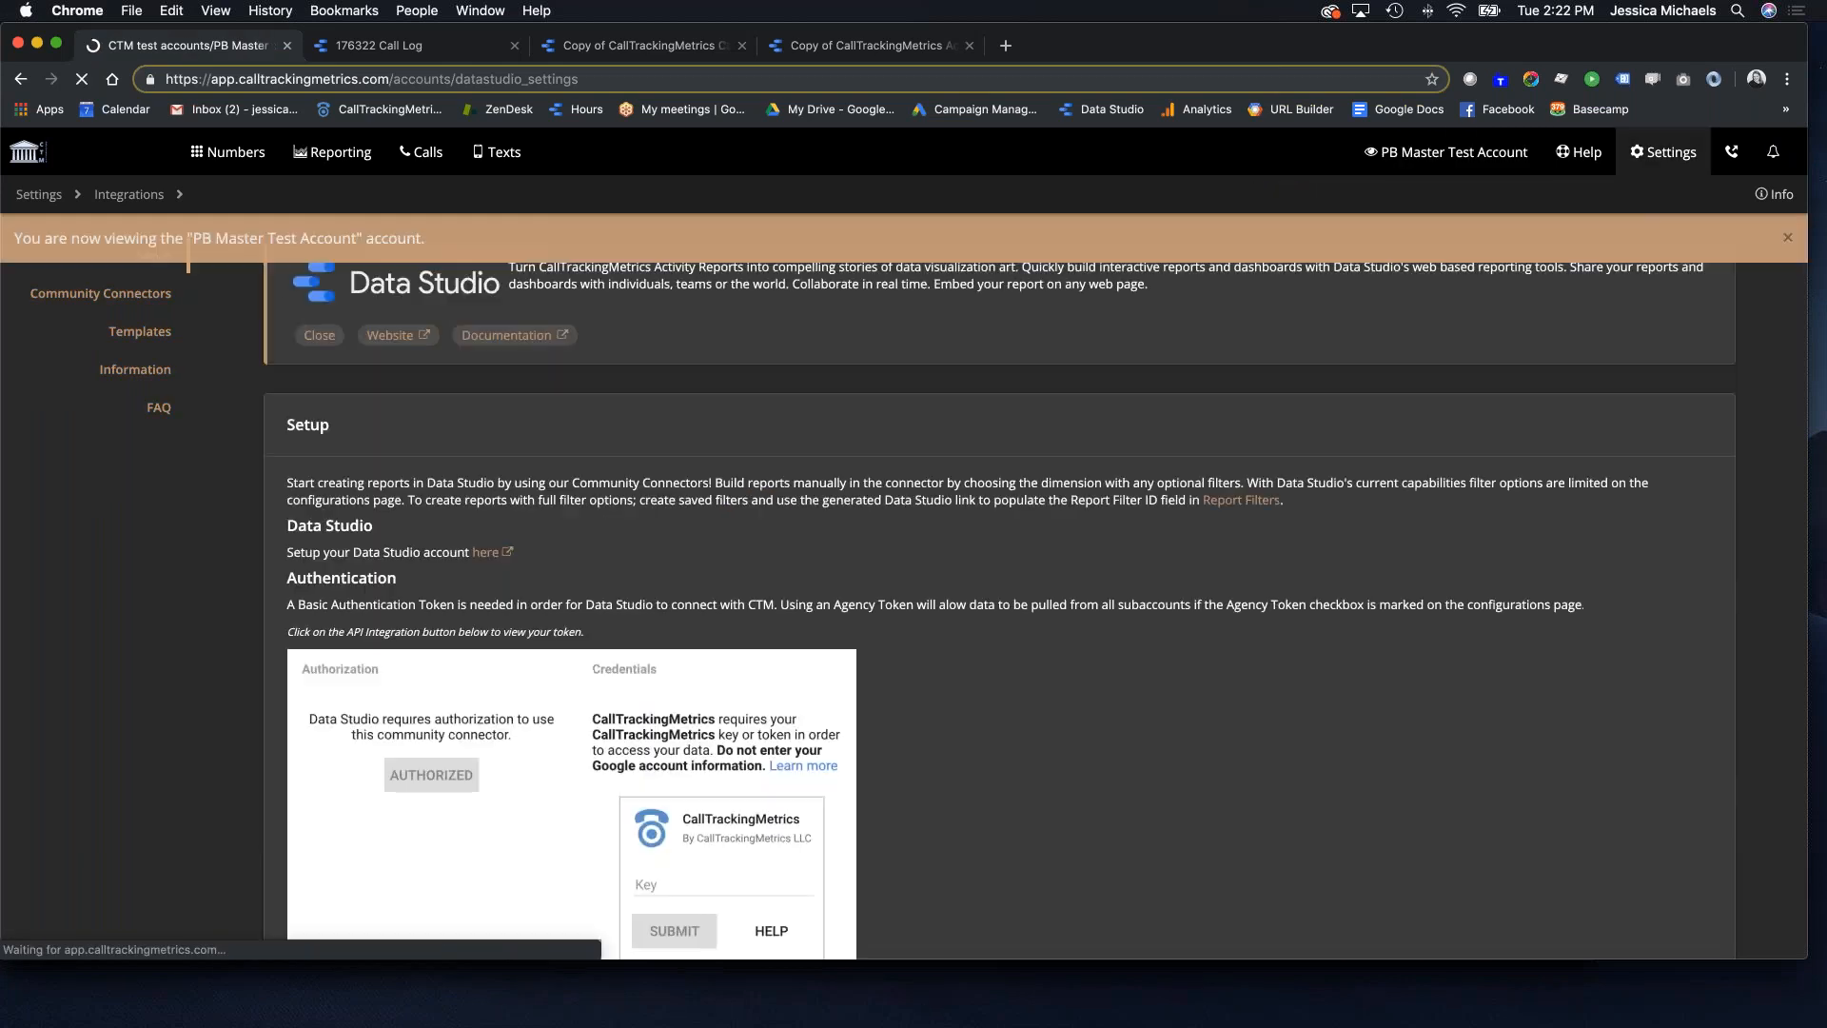
Step: Start a new data source from the Activity Reports Connector
{"action": "scroll", "coordinate": [874, 569], "scroll_direction": "down", "scroll_amount": 5}
{"action": "scroll", "coordinate": [873, 569], "scroll_direction": "down", "scroll_amount": 4}
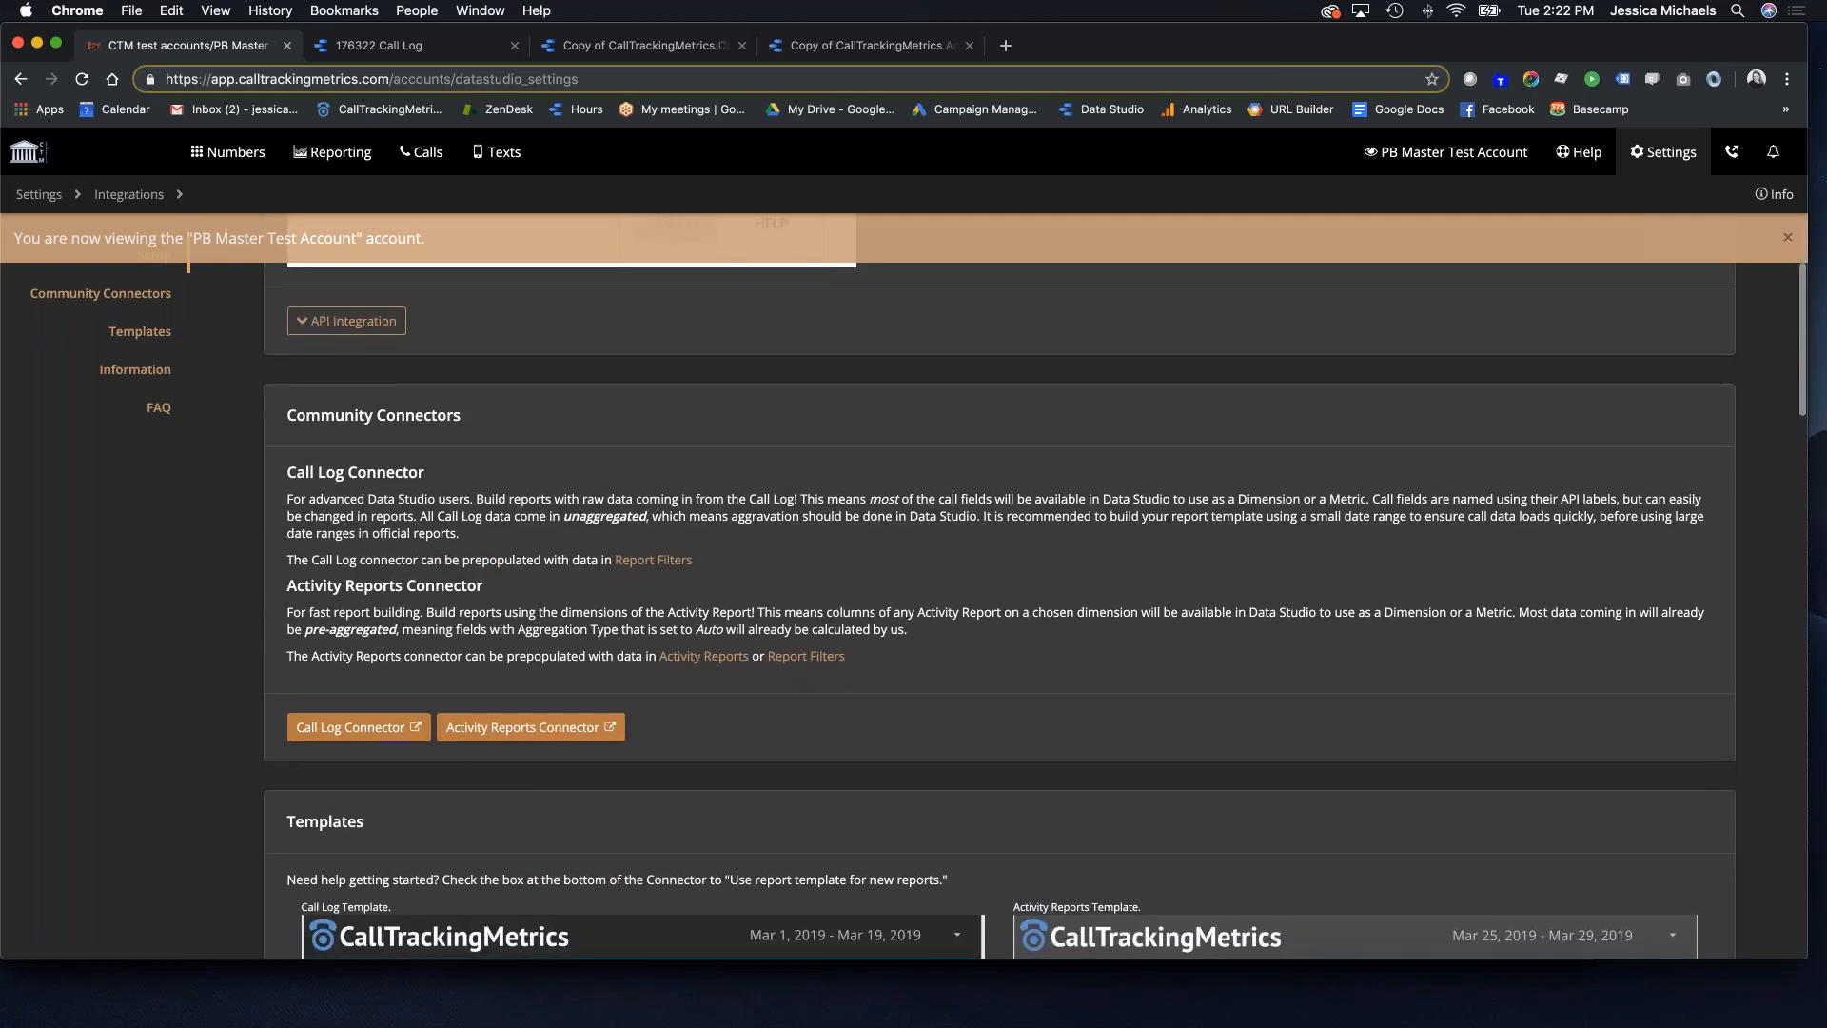
{"action": "left_click", "coordinate": [531, 731]}
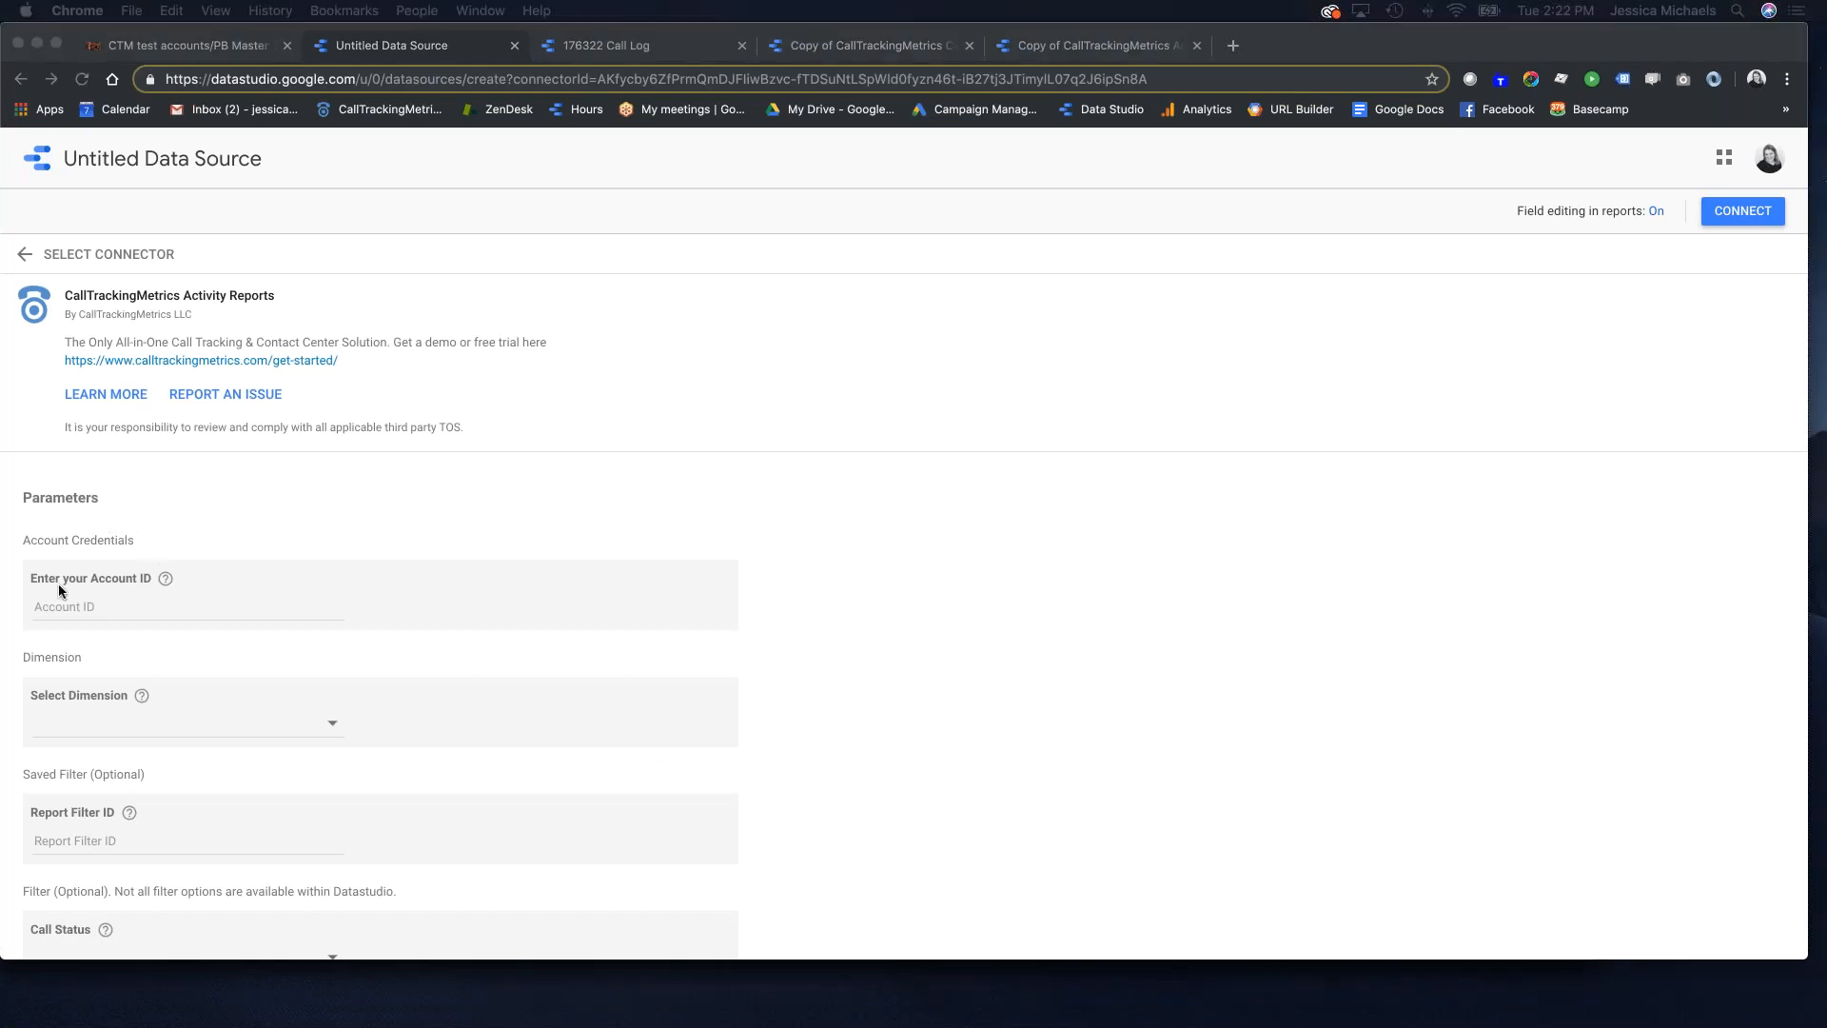
Step: Paste the account ID, choose Tracking Source as the dimension, and connect the data source
{"action": "left_click", "coordinate": [102, 601]}
{"action": "type", "text": "124703"}
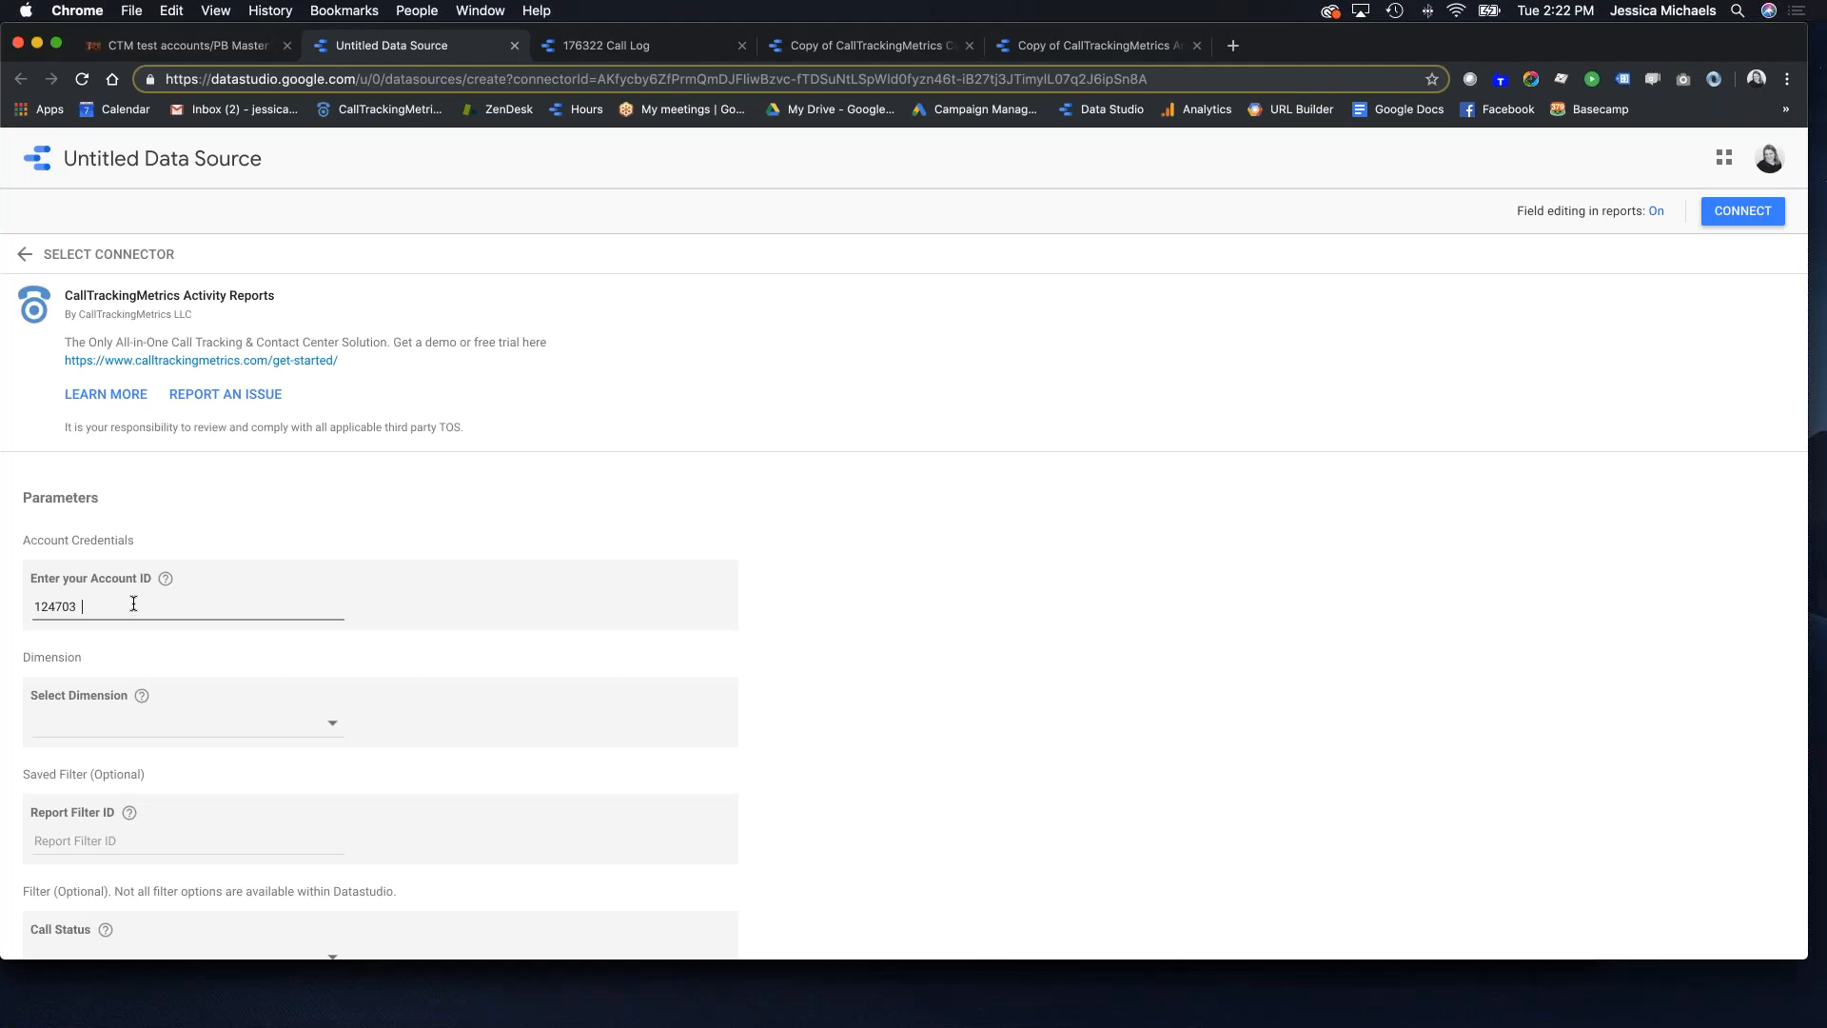
{"action": "left_click", "coordinate": [247, 731]}
{"action": "scroll", "coordinate": [171, 727], "scroll_direction": "down", "scroll_amount": 10}
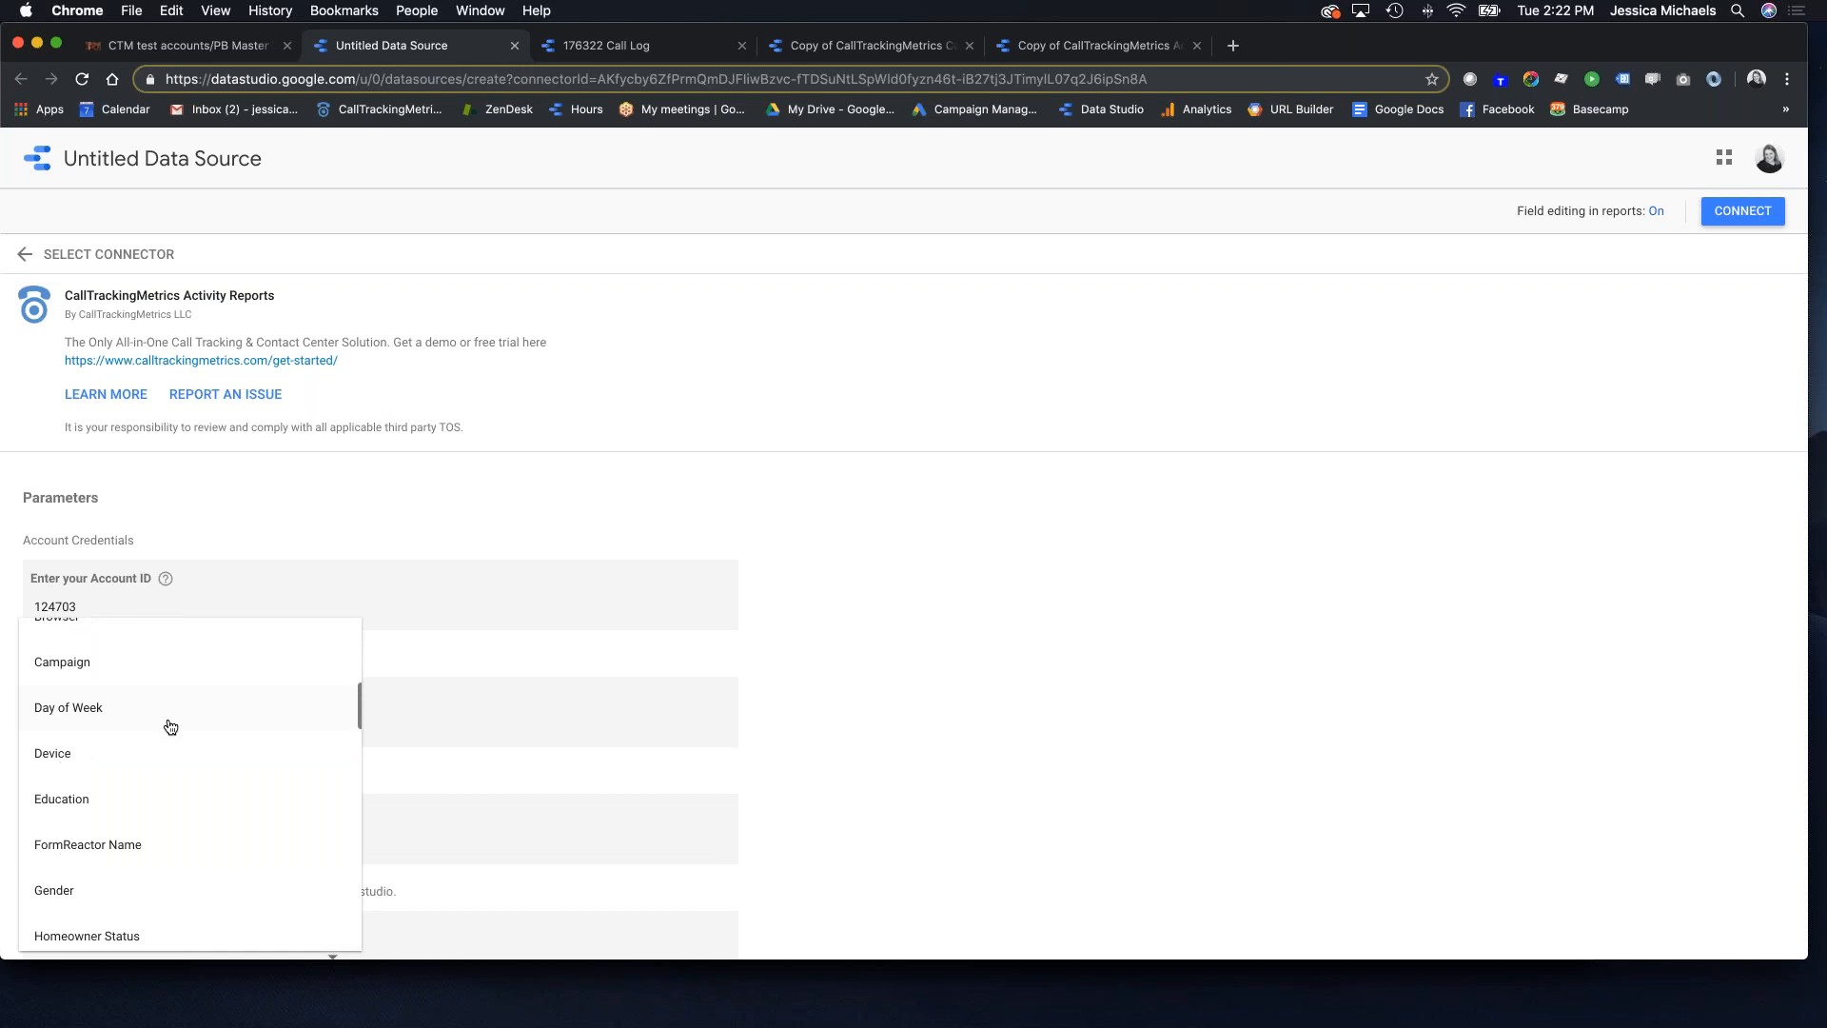
{"action": "scroll", "coordinate": [169, 726], "scroll_direction": "down", "scroll_amount": 10}
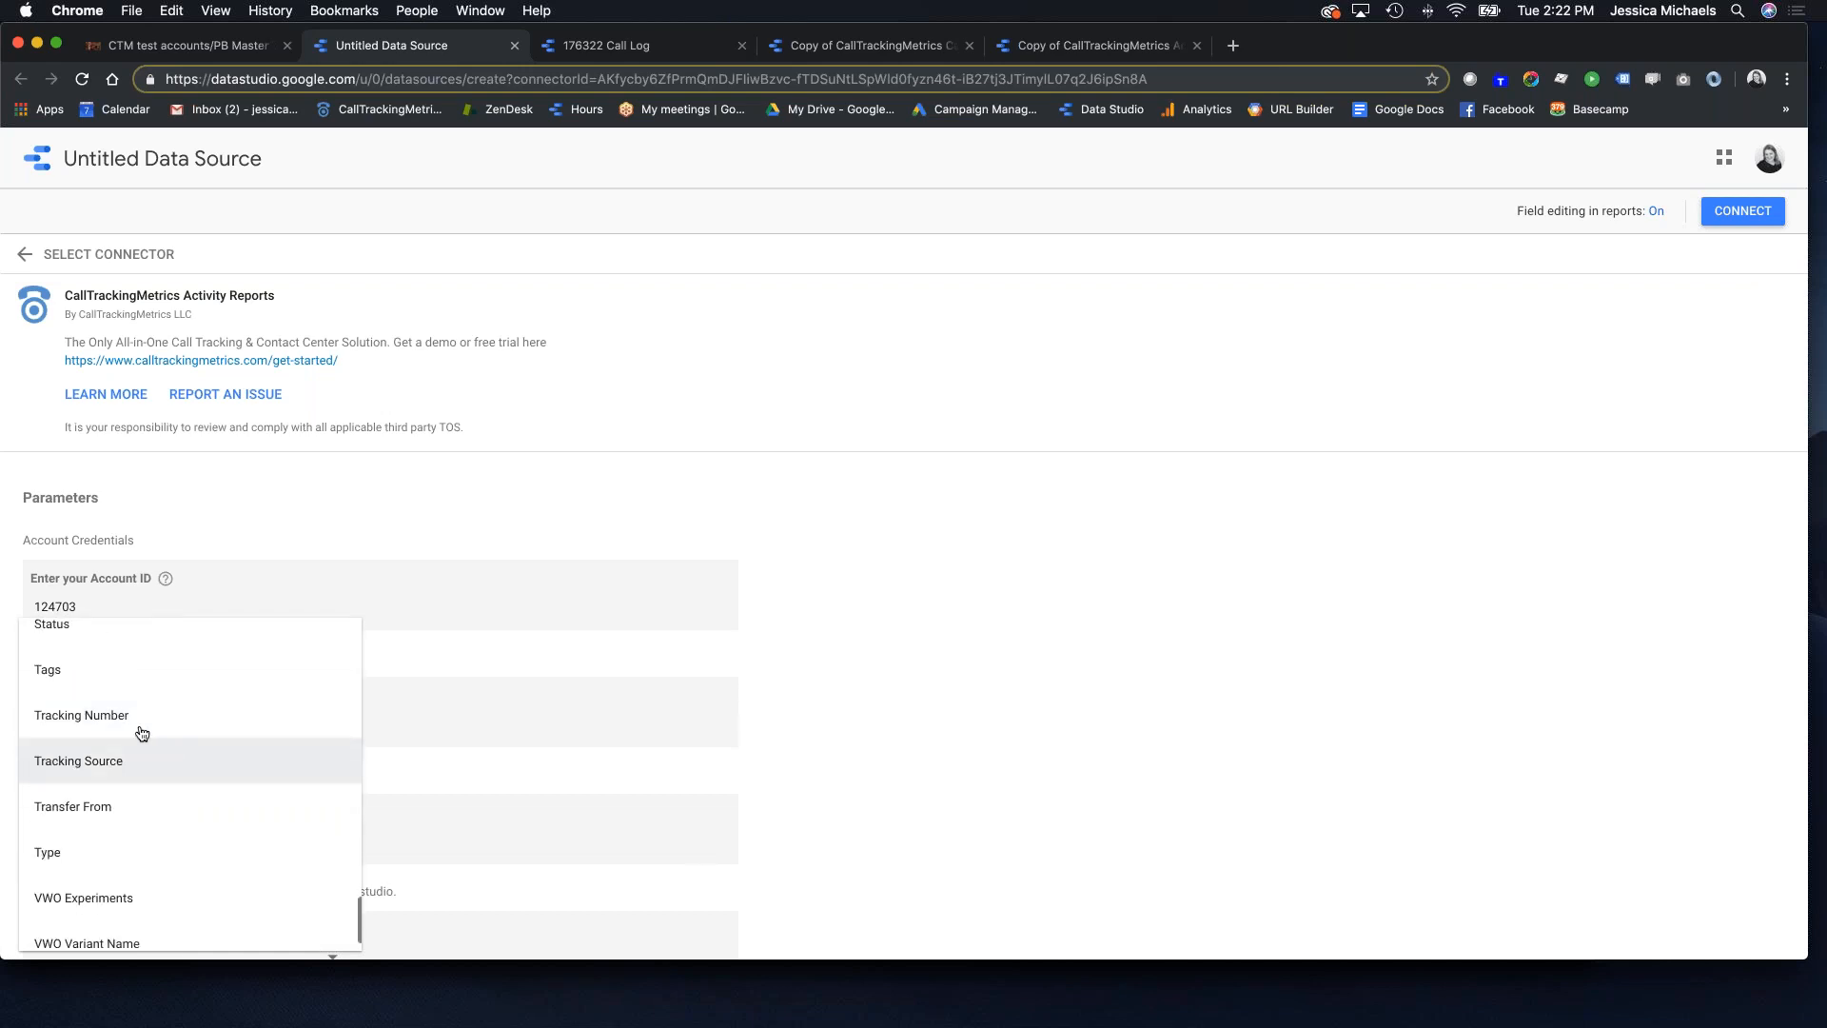
{"action": "left_click", "coordinate": [122, 760]}
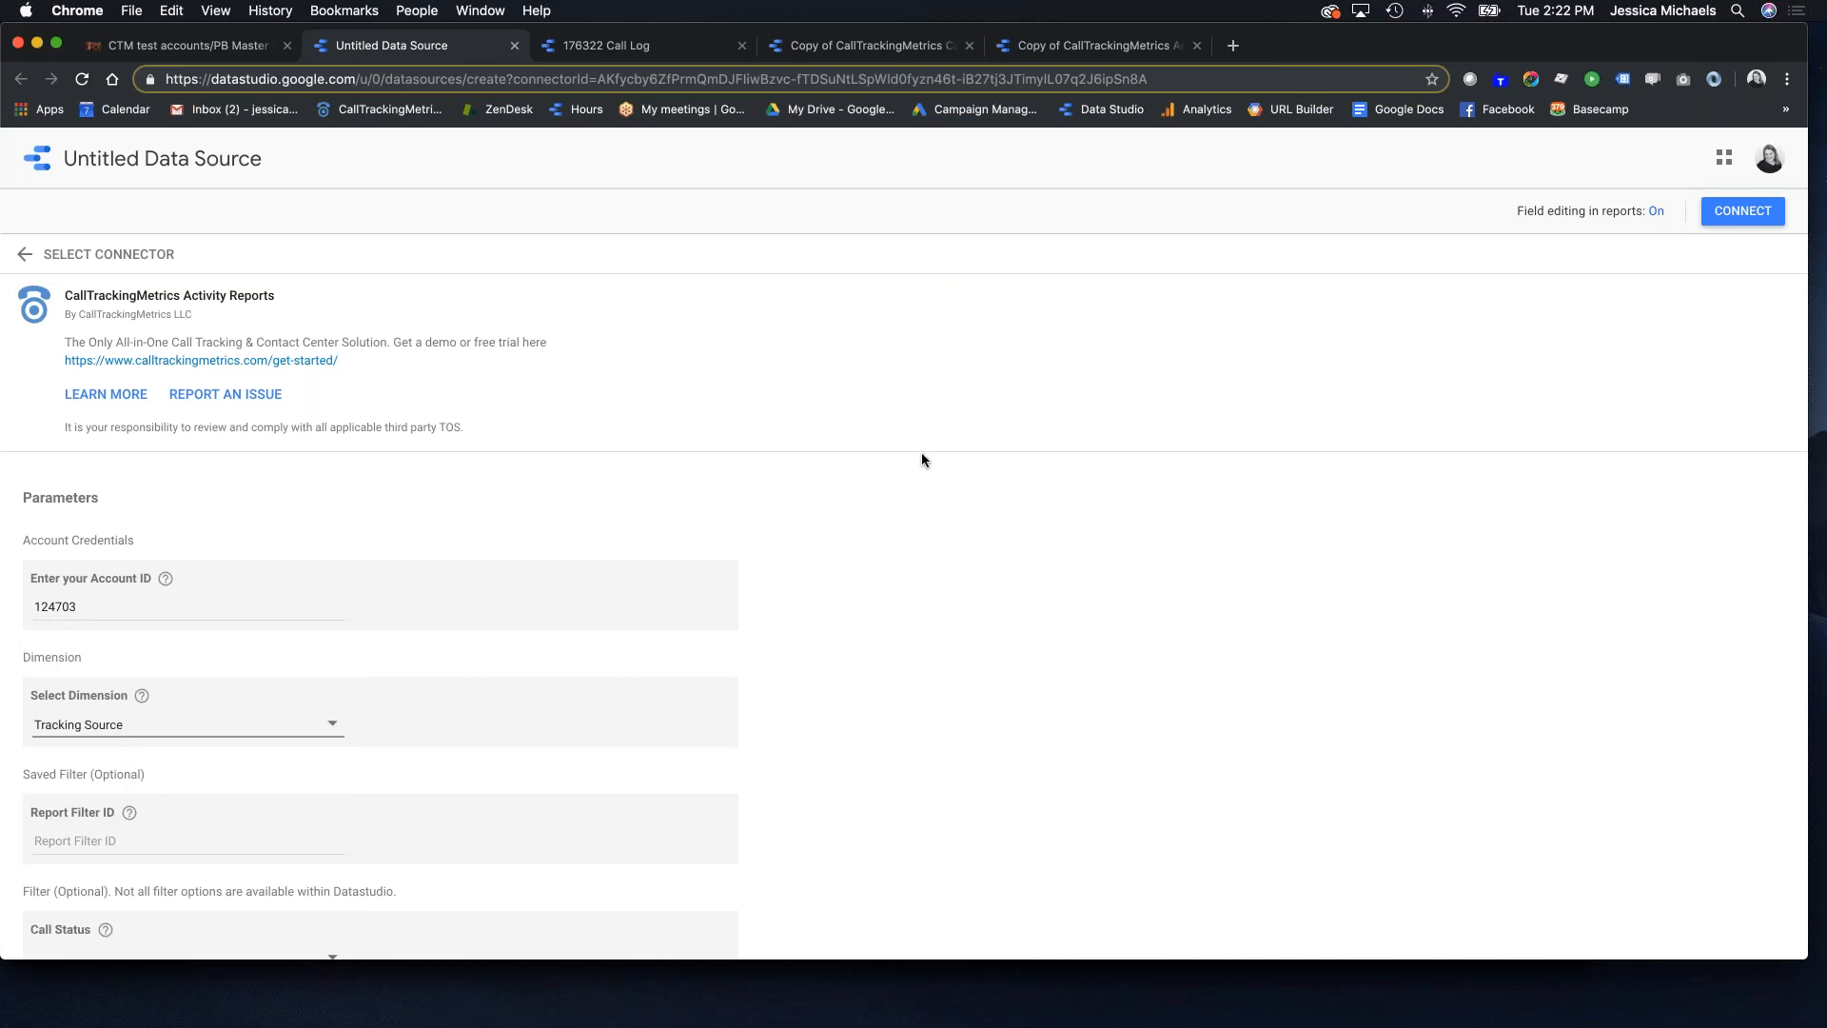
{"action": "left_click", "coordinate": [1742, 210]}
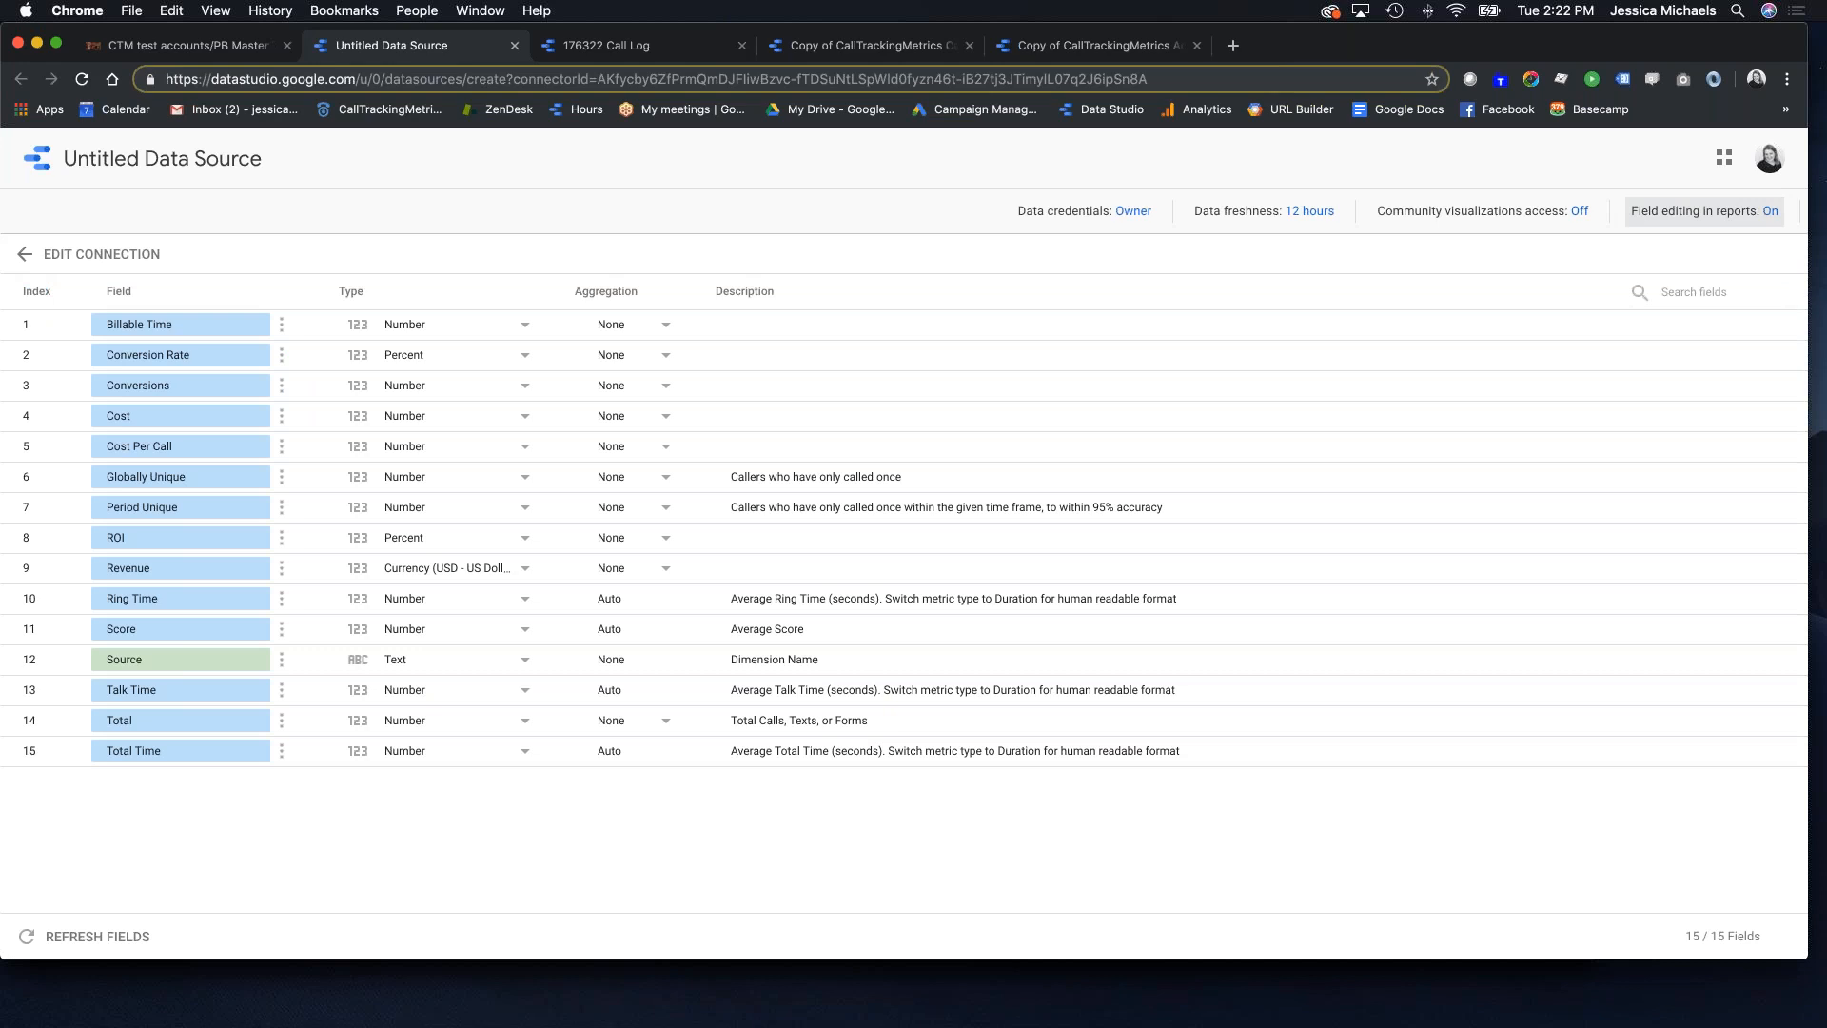
Step: Retitle the new data source as the account ID plus 'Tracking Source', explore it, then return to the report copy
{"action": "left_click", "coordinate": [346, 157]}
{"action": "left_click", "coordinate": [409, 158]}
{"action": "left_click_drag", "start_coordinate": [410, 158], "coordinate": [55, 156]}
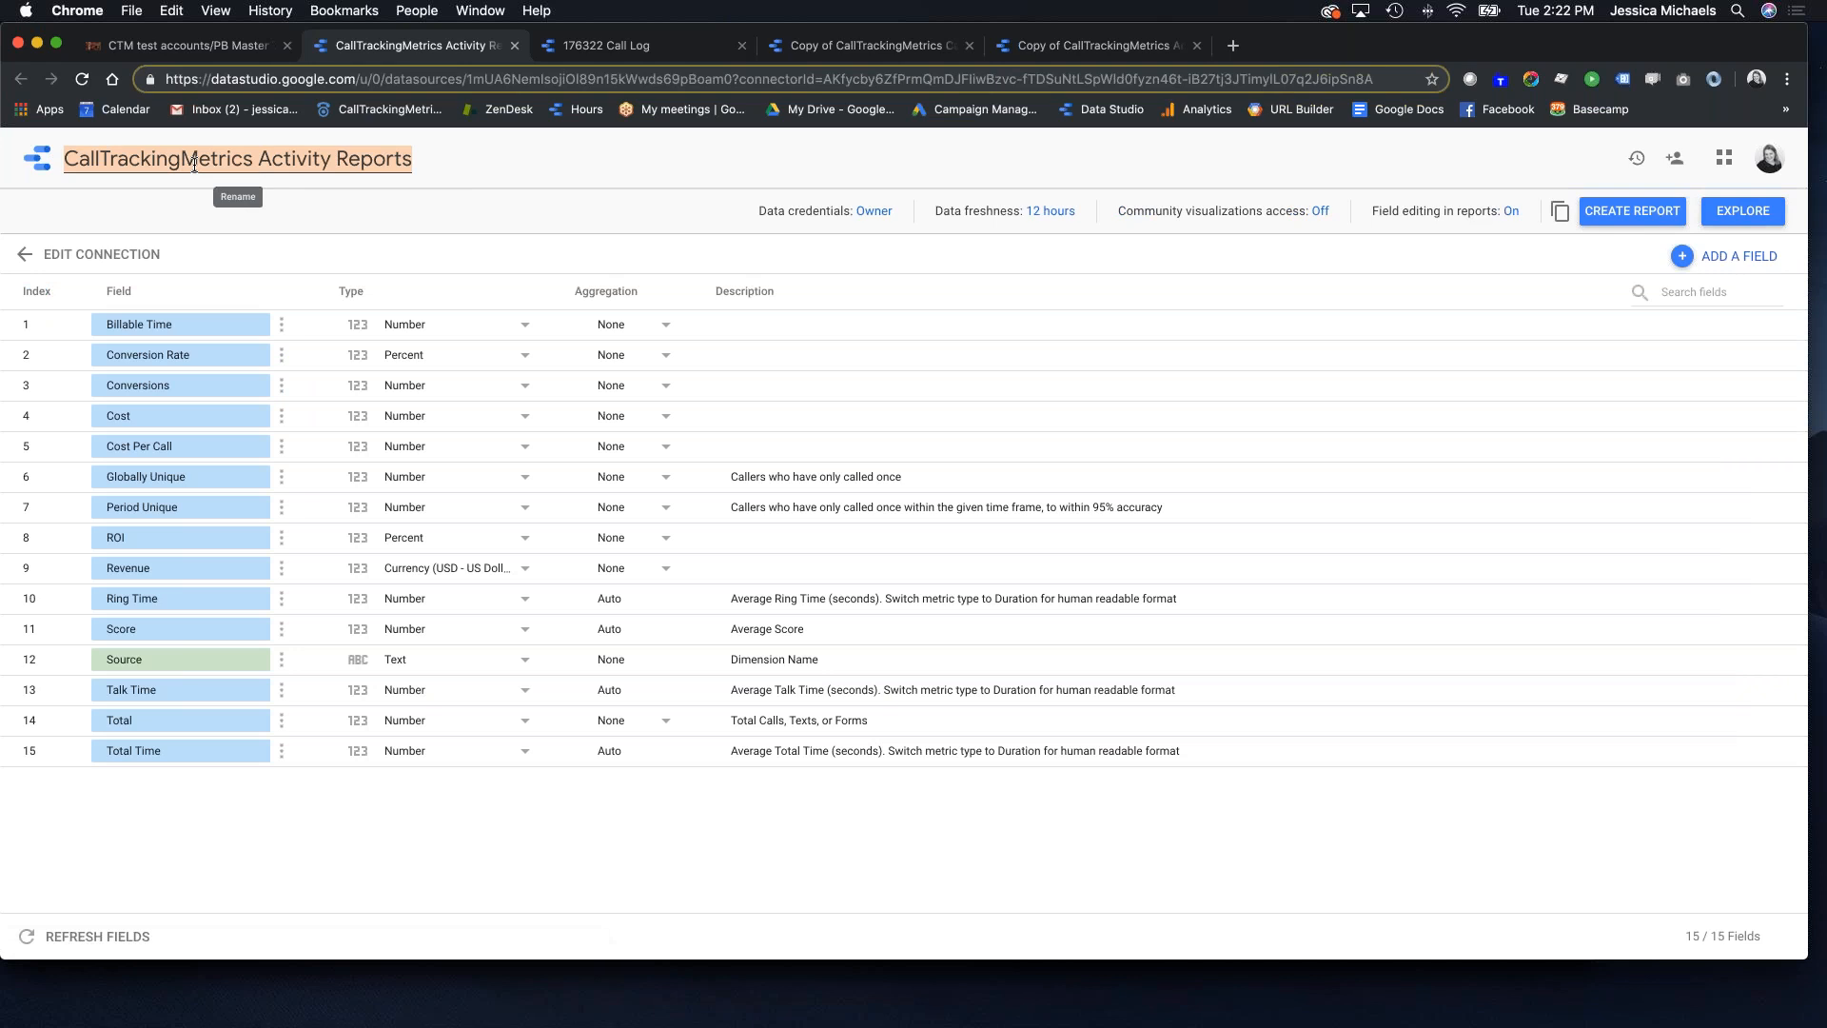
{"action": "type", "text": "124703"}
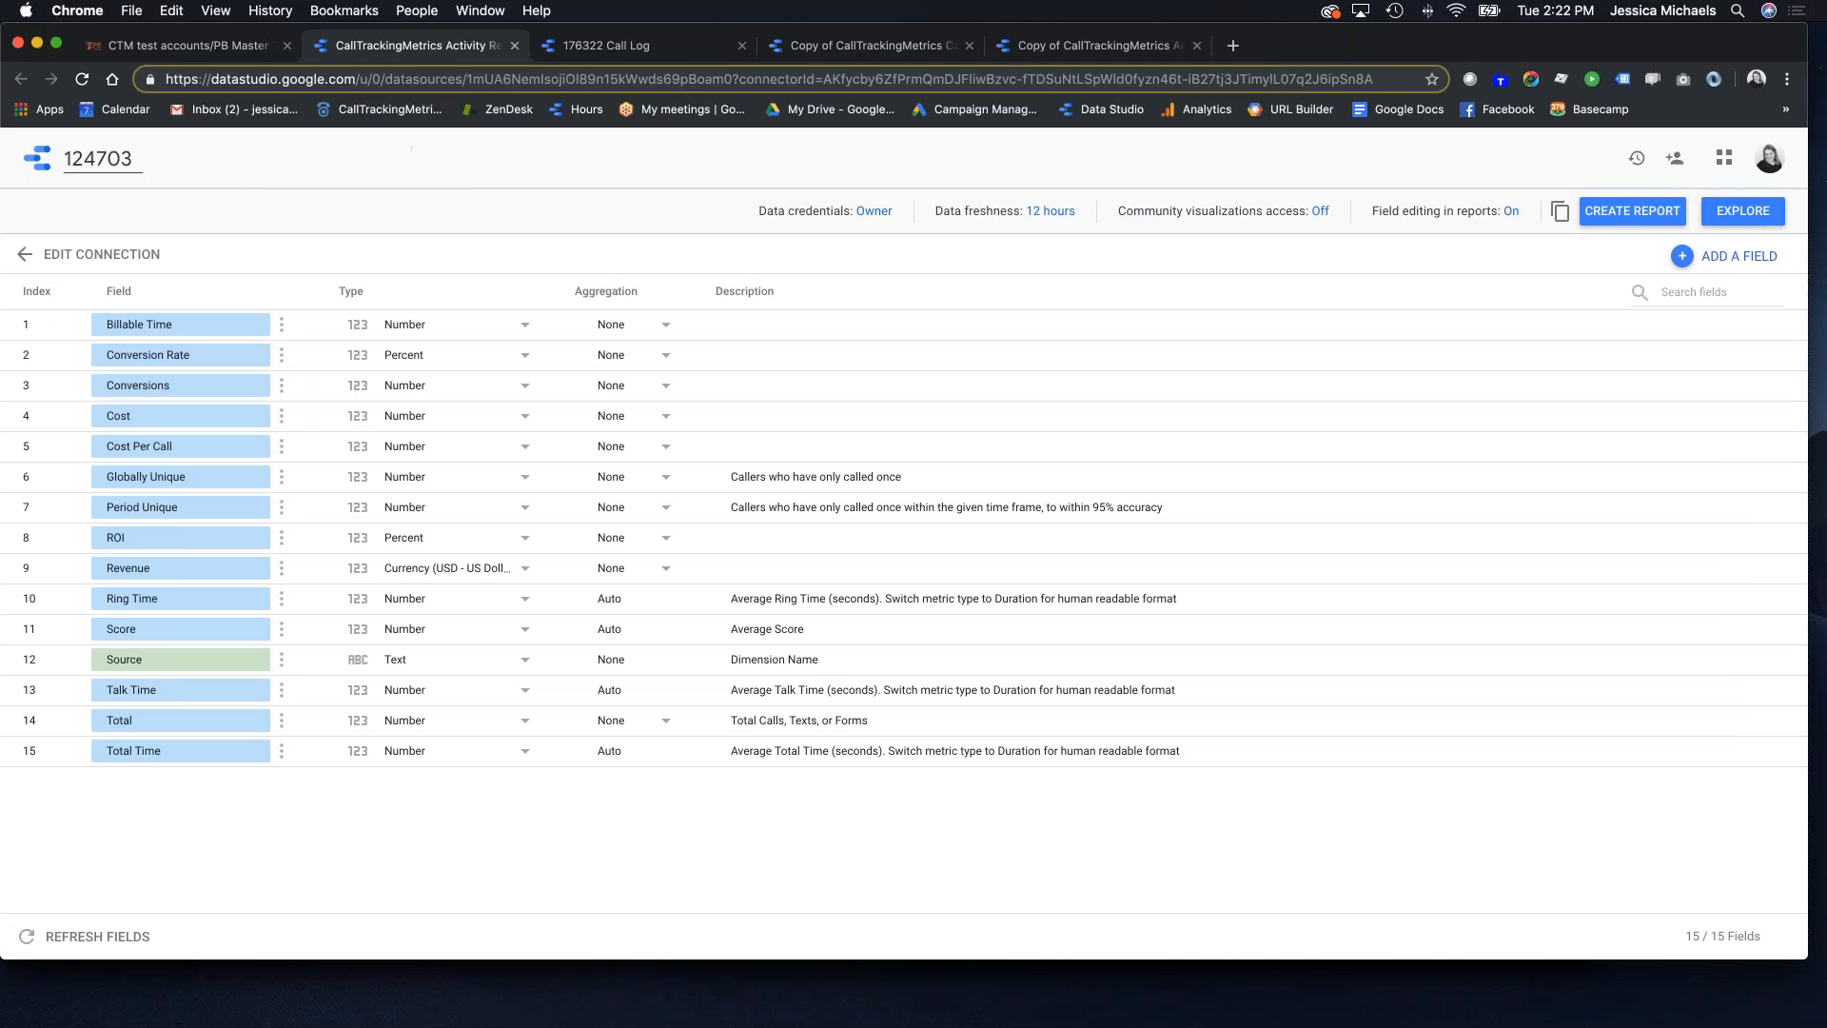
{"action": "type", "text": "  Traclomg"}
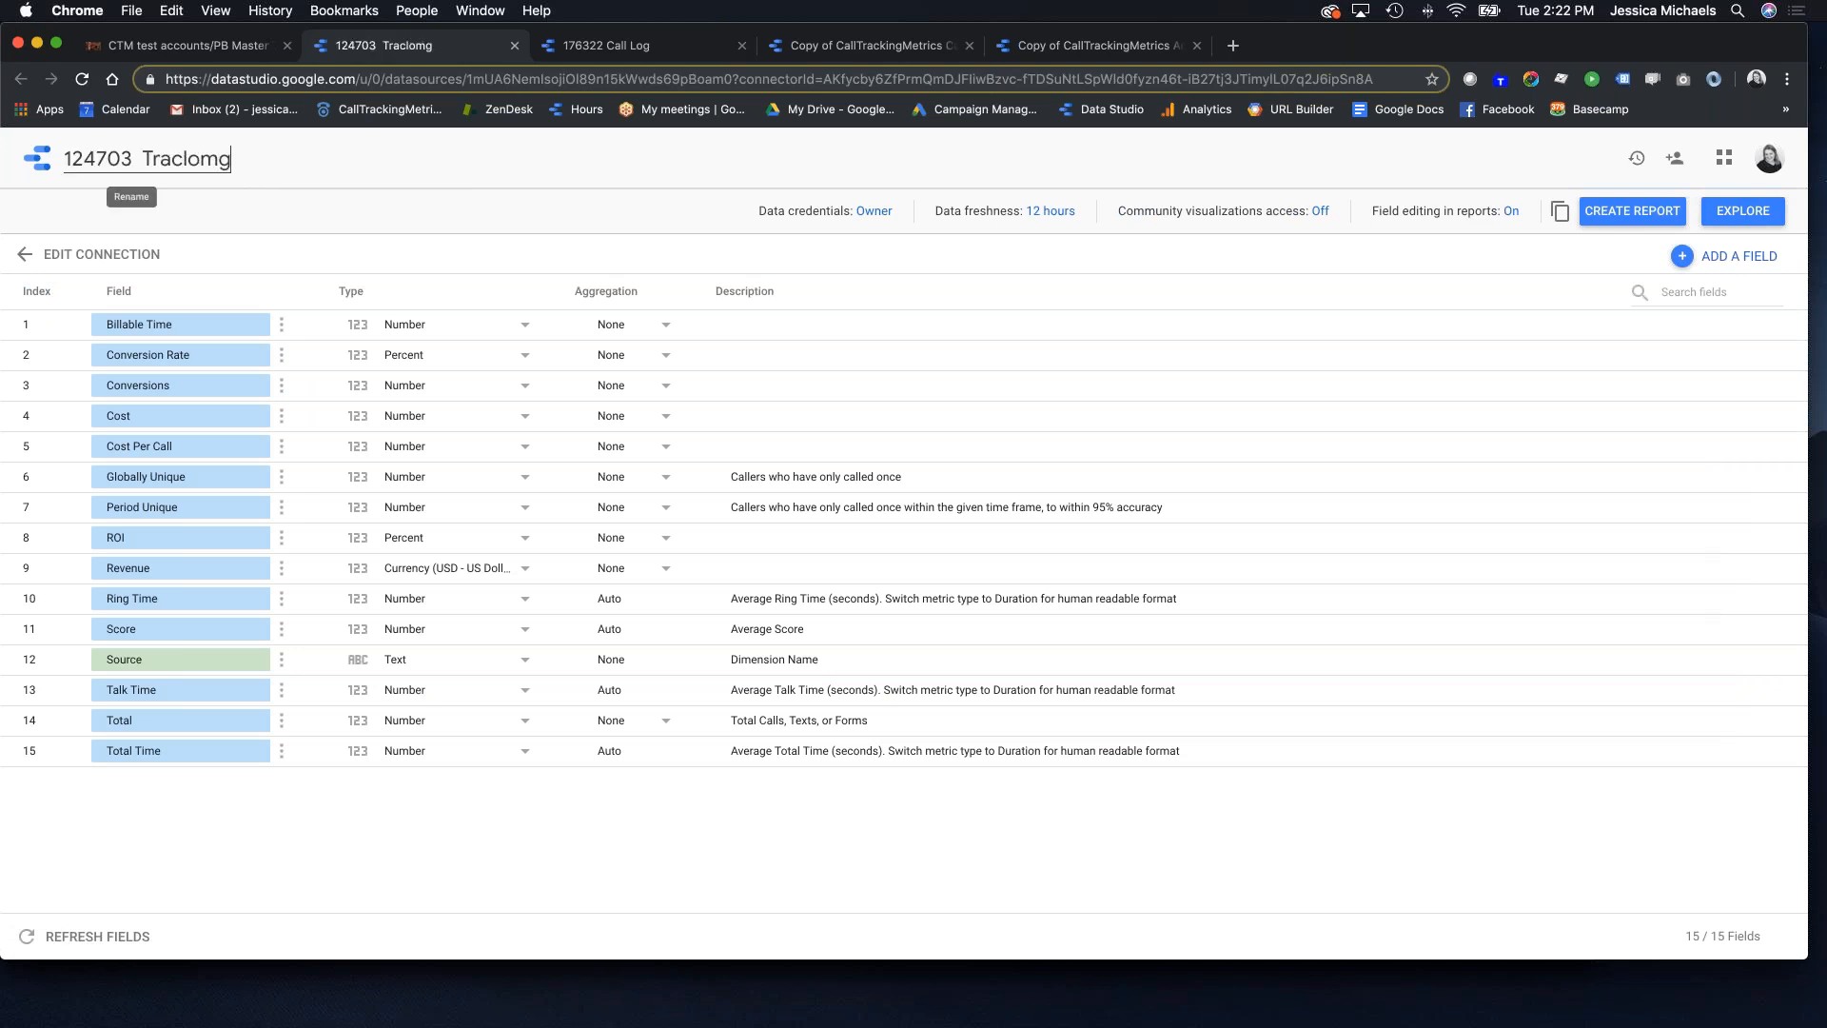
{"action": "key", "text": "BackSpace"}
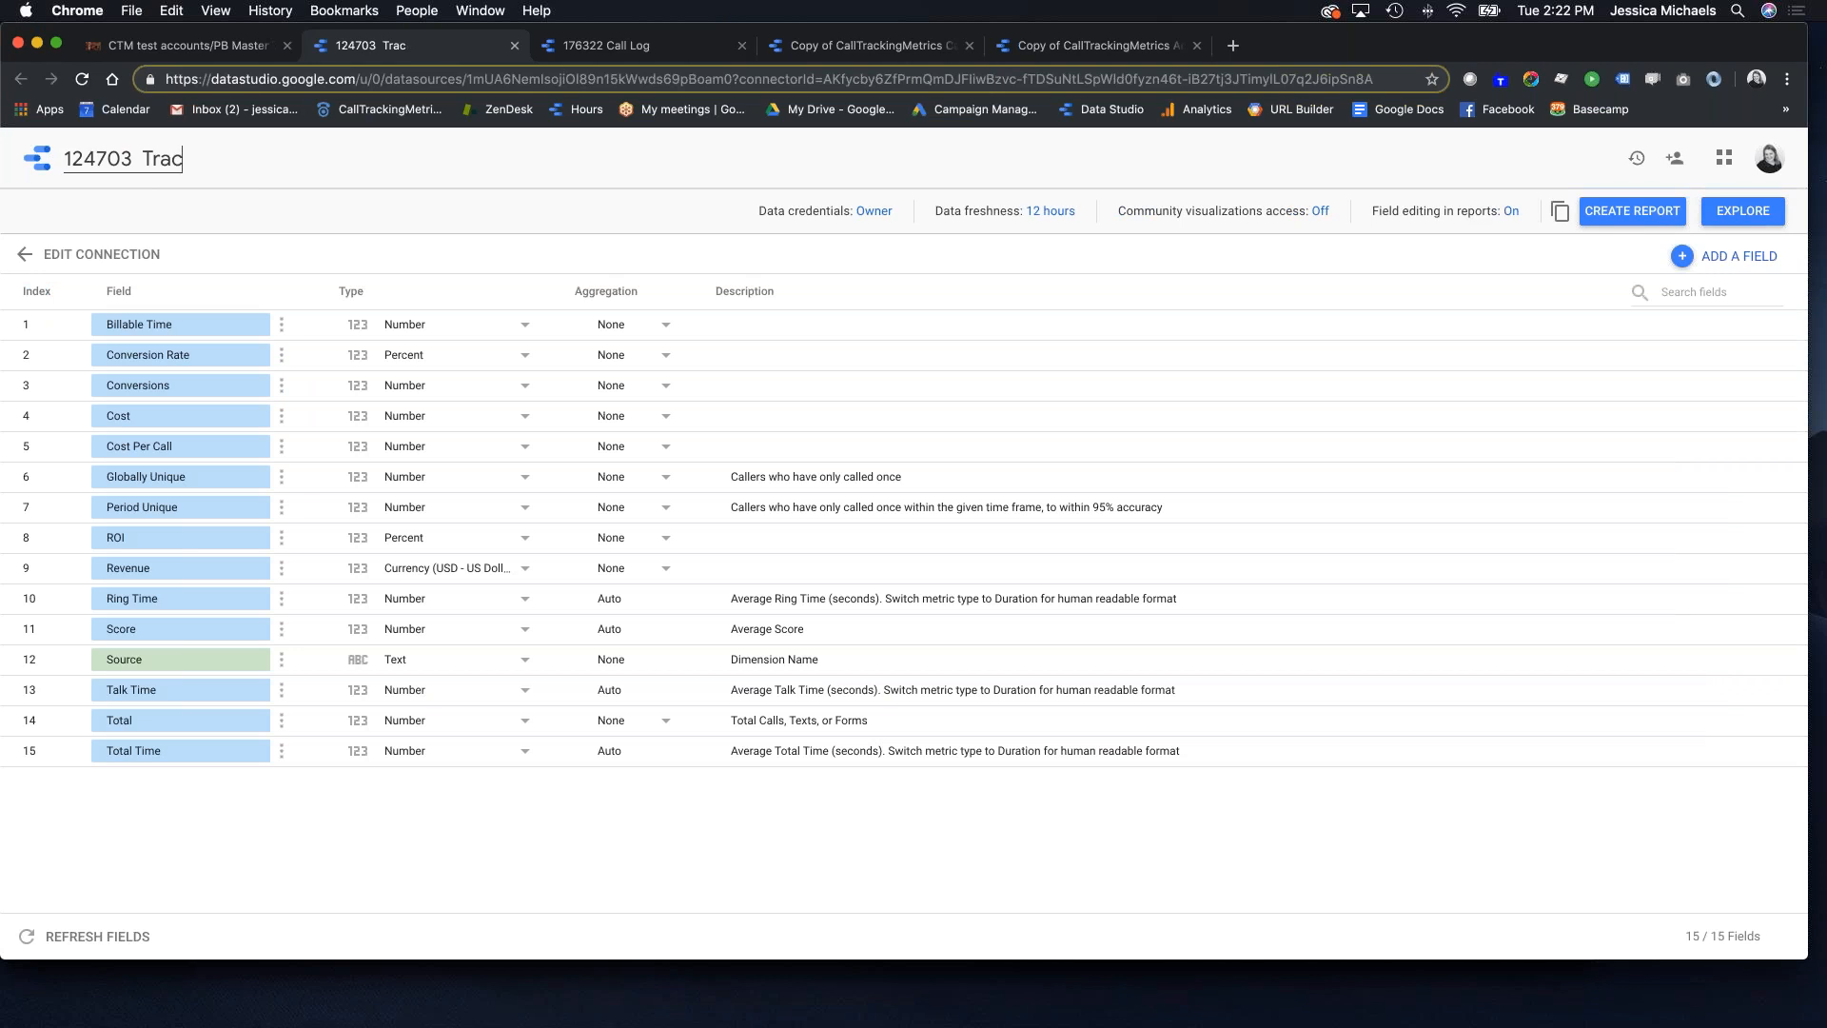
{"action": "type", "text": "ing Source"}
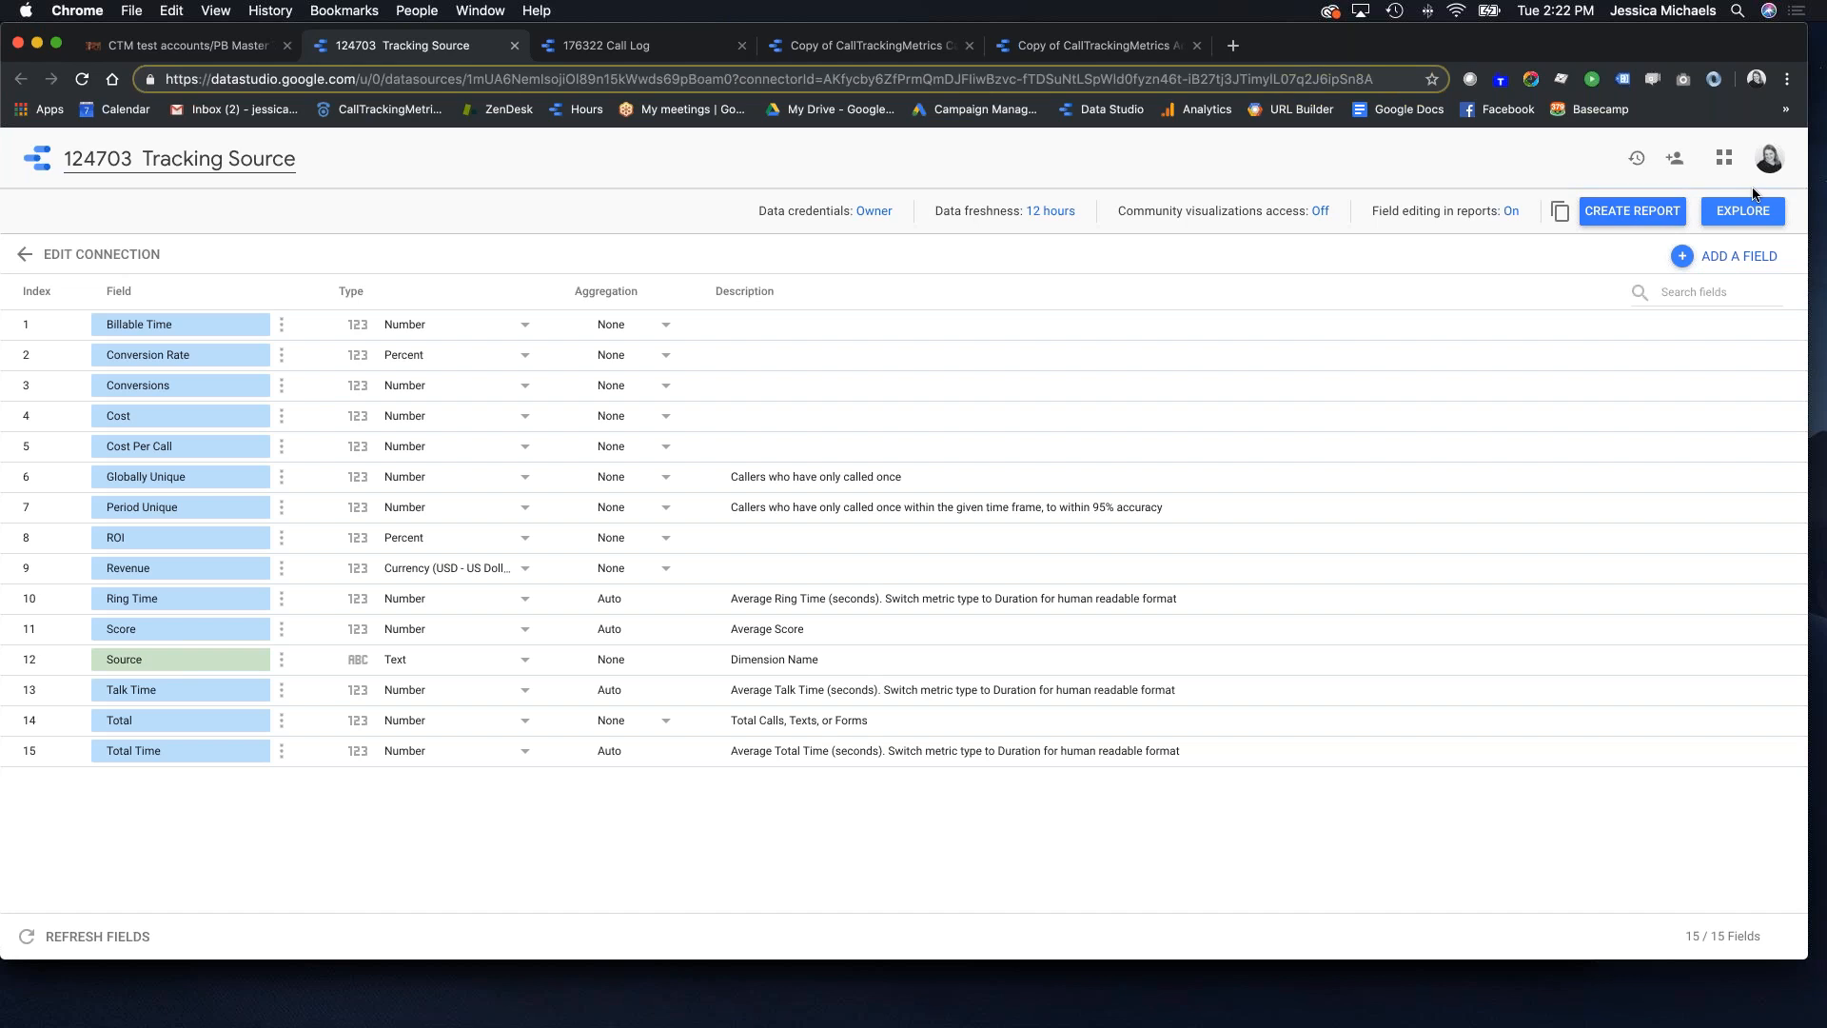
{"action": "left_click", "coordinate": [1743, 210]}
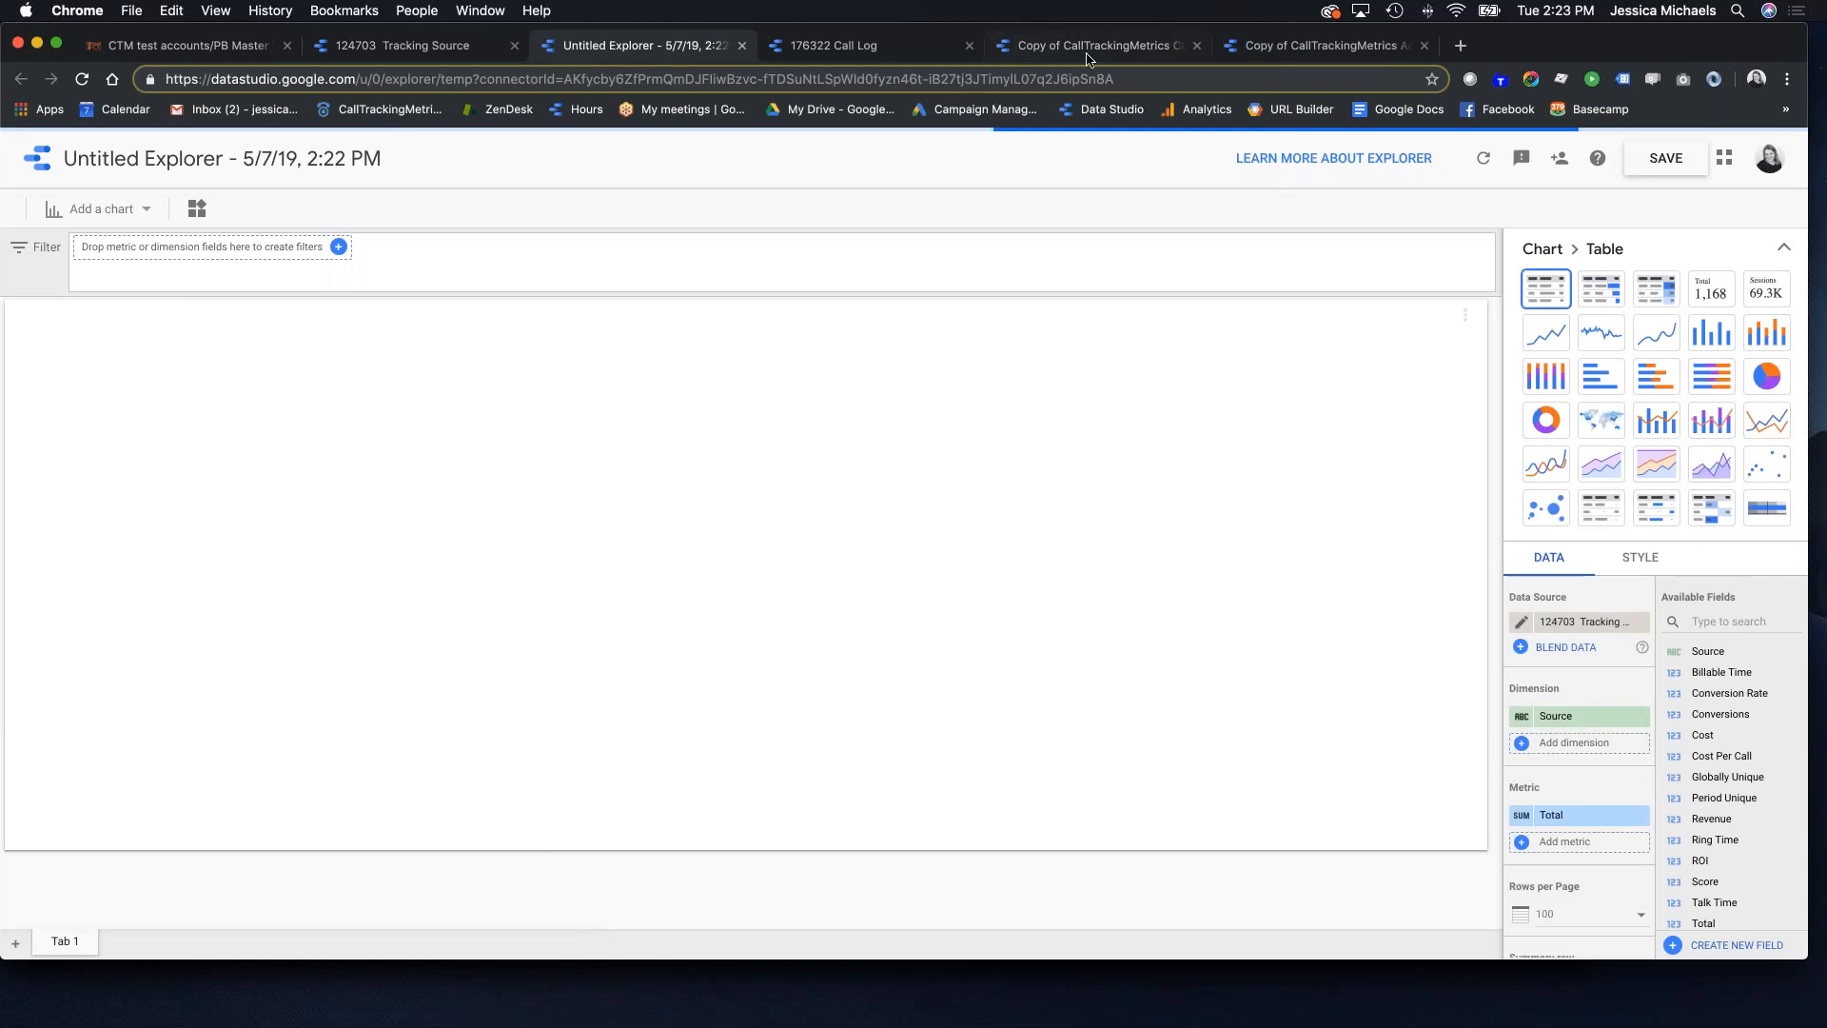
{"action": "left_click", "coordinate": [1350, 50]}
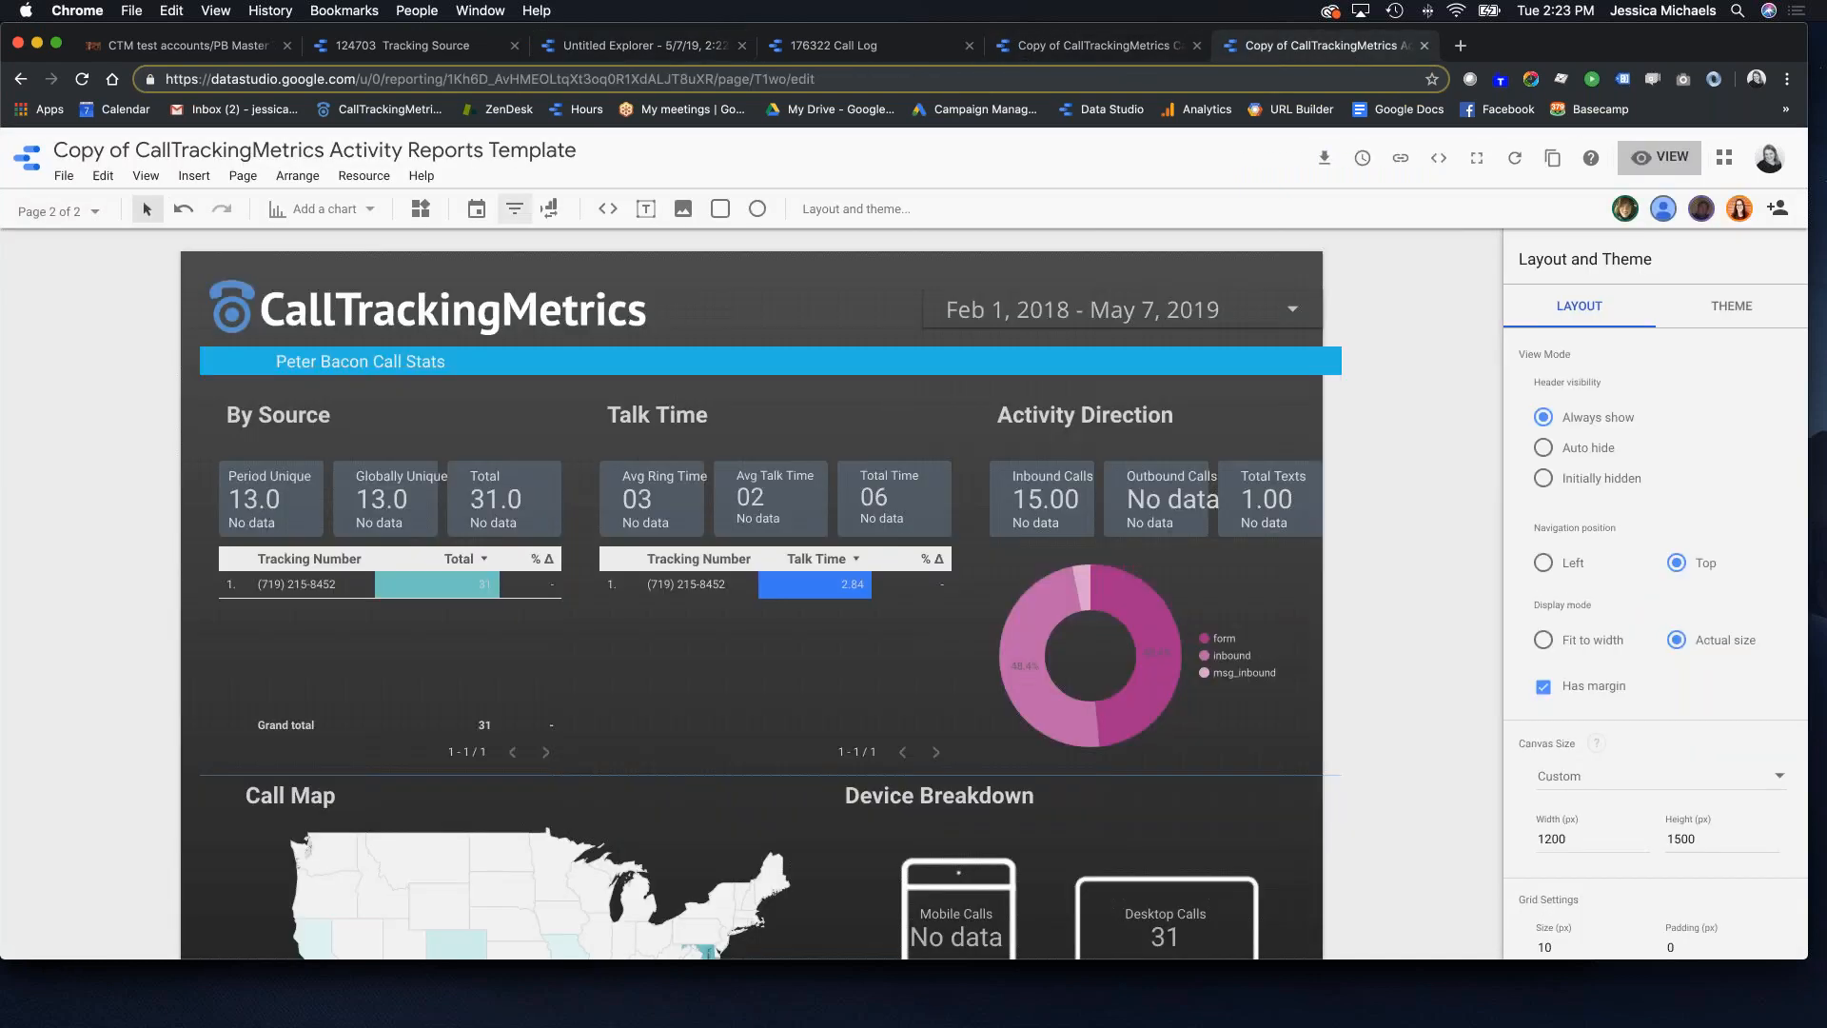
Step: Reload the report, toggle view and edit modes, and select the Period Unique scorecard
{"action": "left_click", "coordinate": [83, 81]}
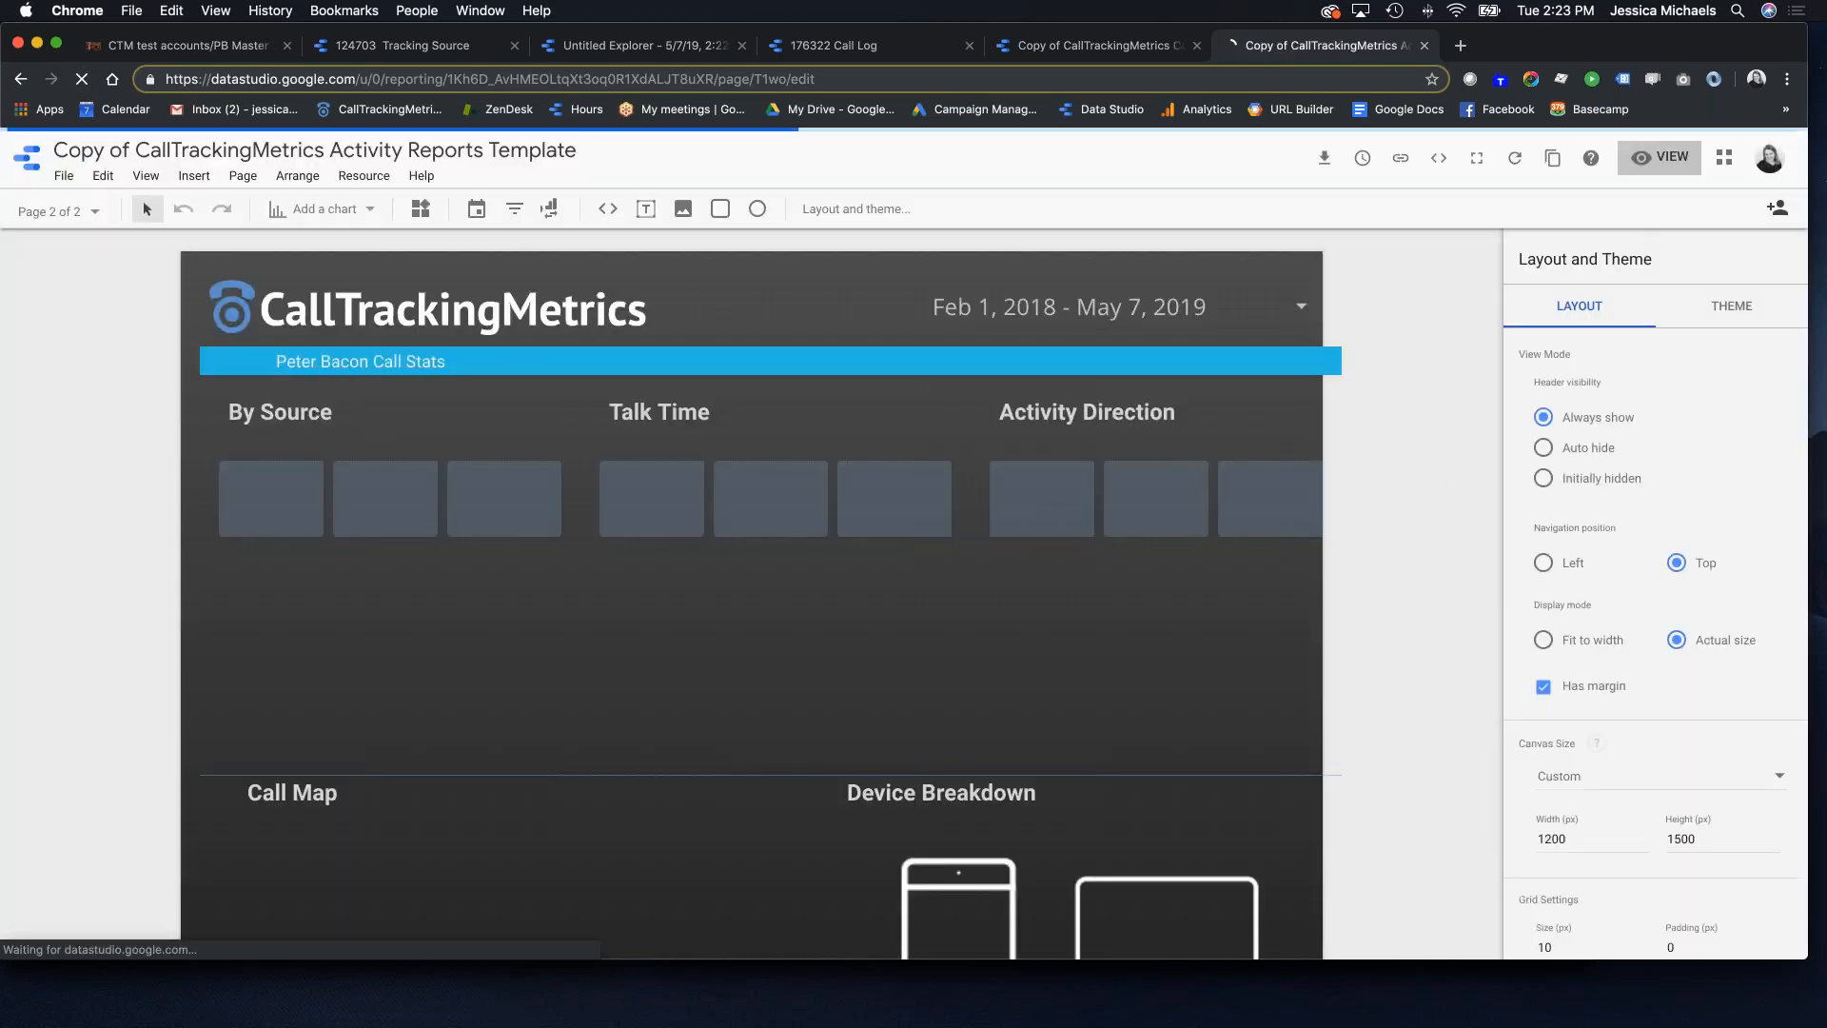
{"action": "left_click", "coordinate": [1661, 157]}
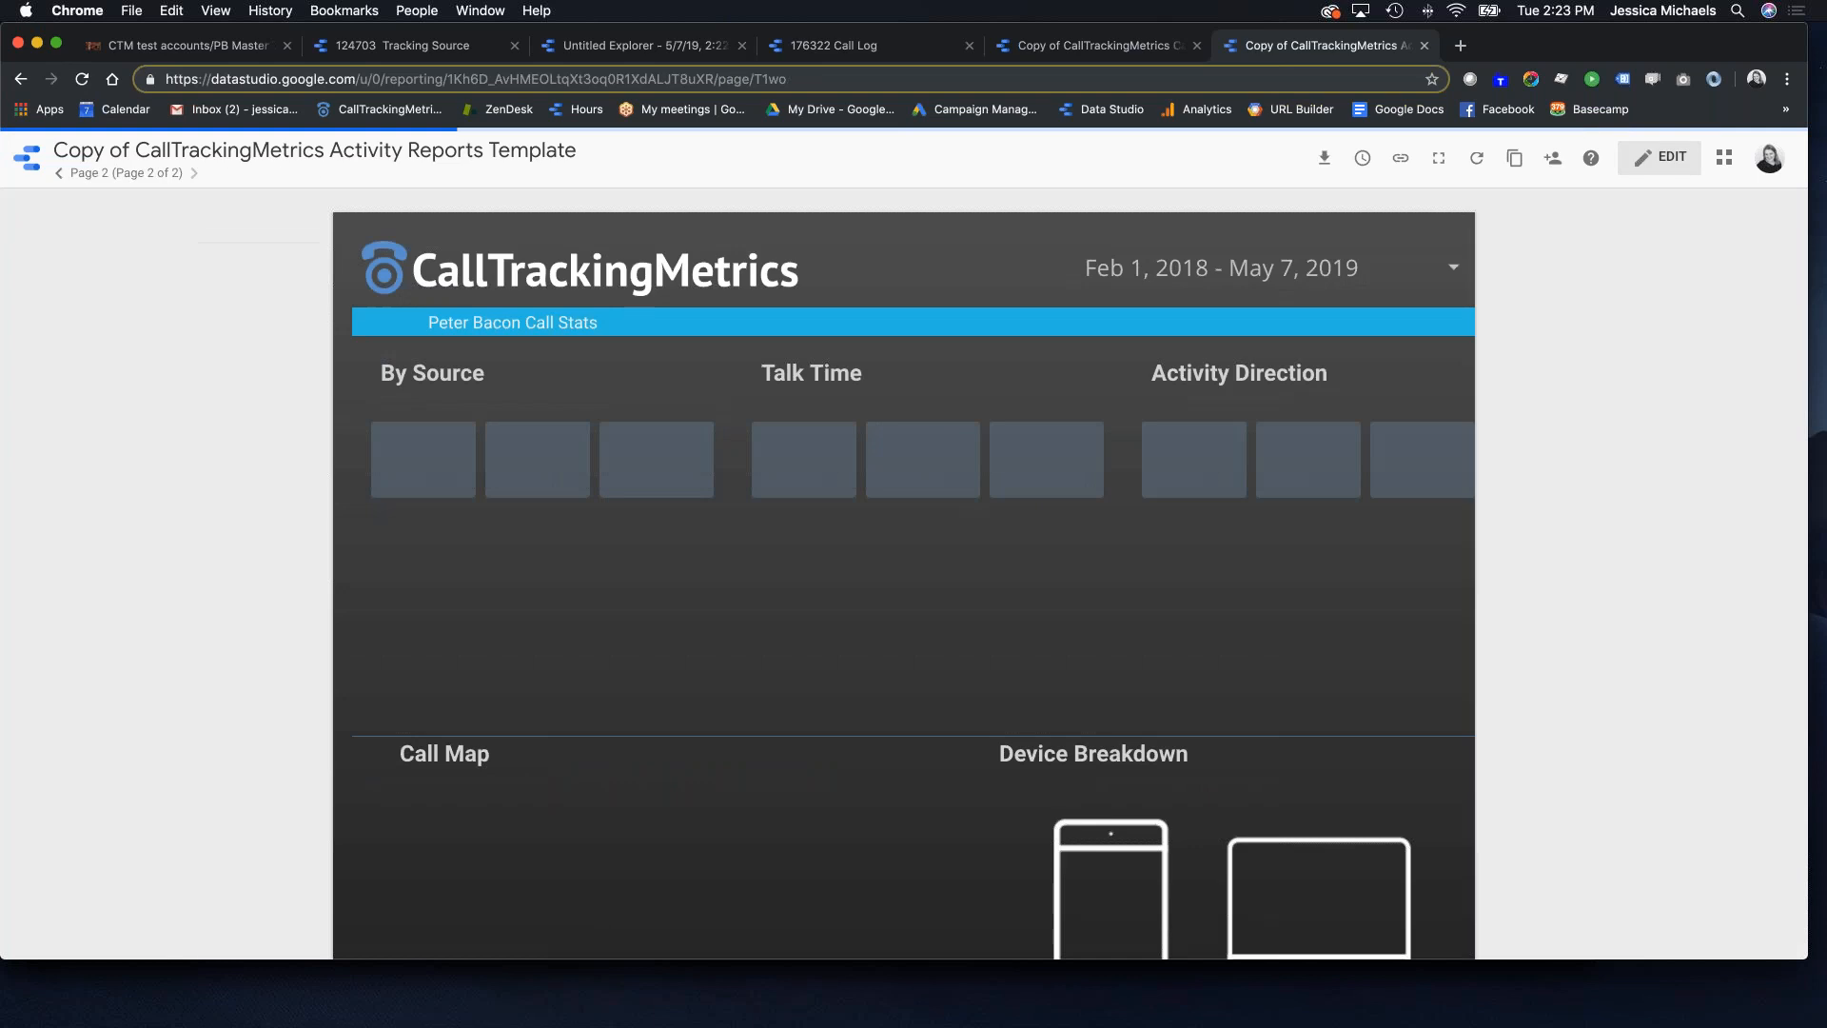
{"action": "left_click", "coordinate": [1661, 159]}
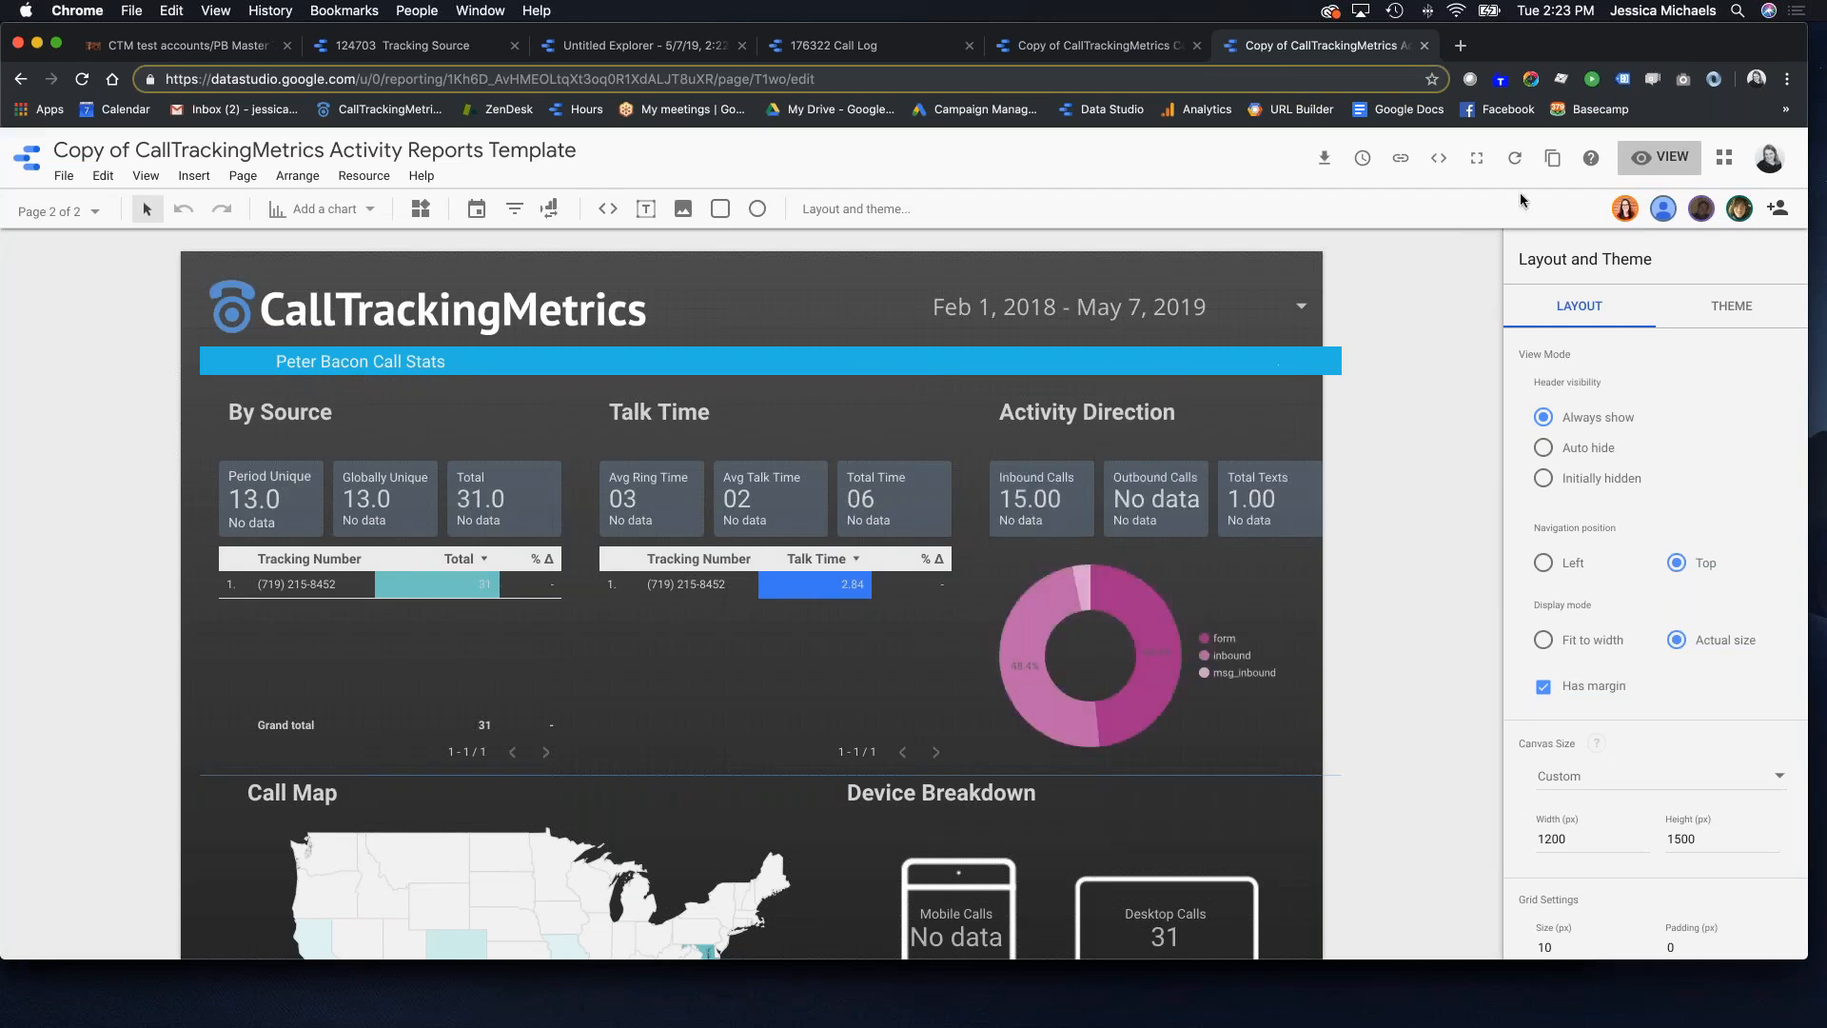
{"action": "left_click", "coordinate": [236, 504]}
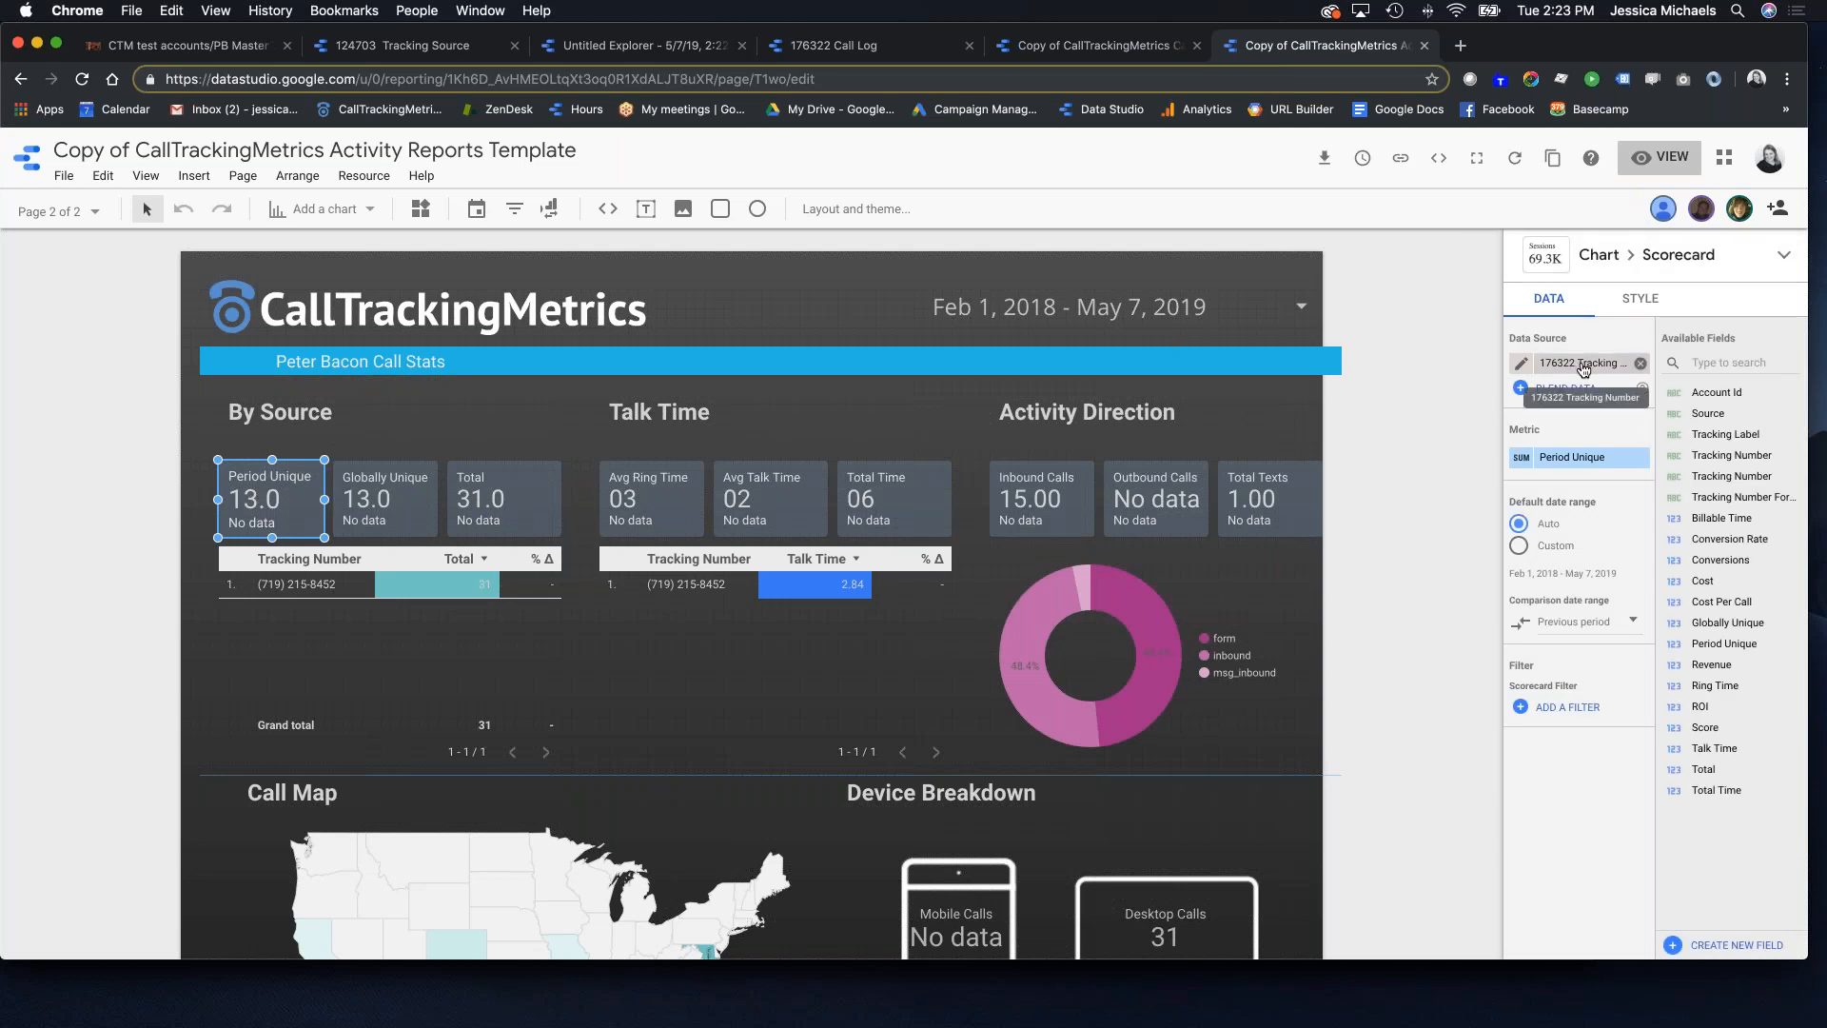
Step: Point the Period Unique, Globally Unique and Total scorecards at the Tracking Source data source
{"action": "left_click", "coordinate": [1582, 366]}
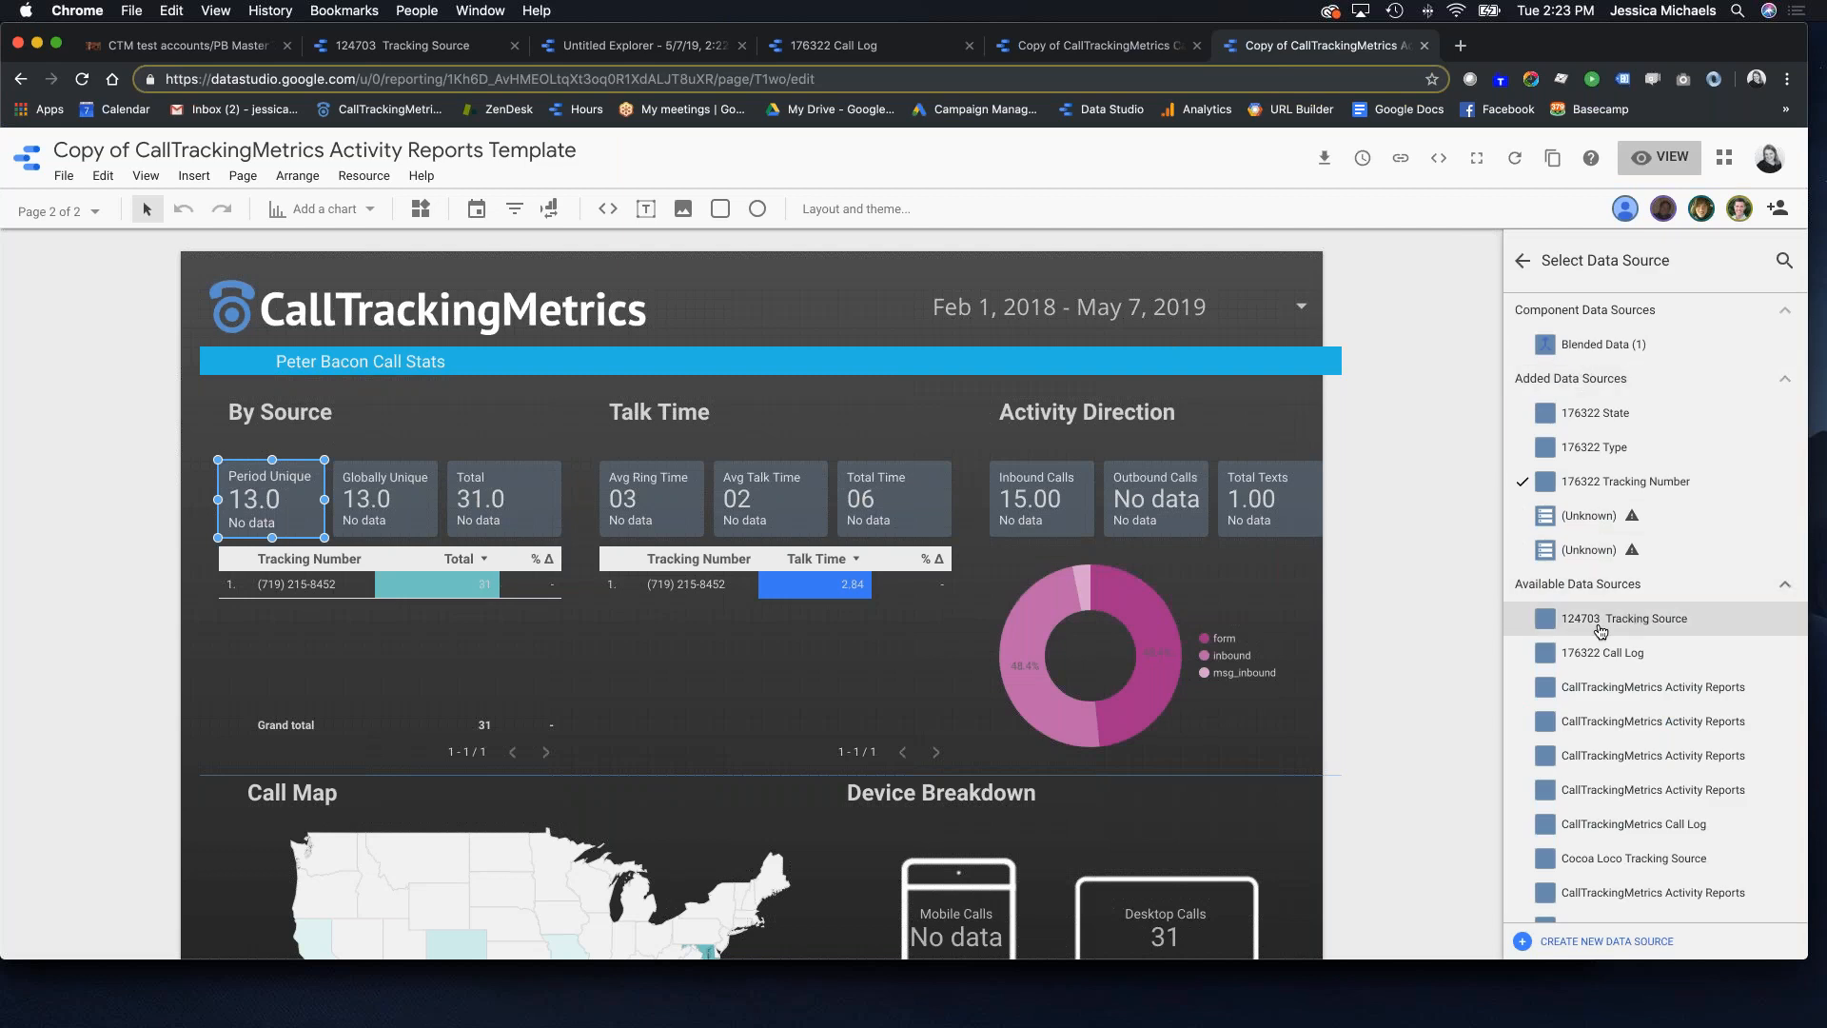
{"action": "left_click", "coordinate": [1600, 623]}
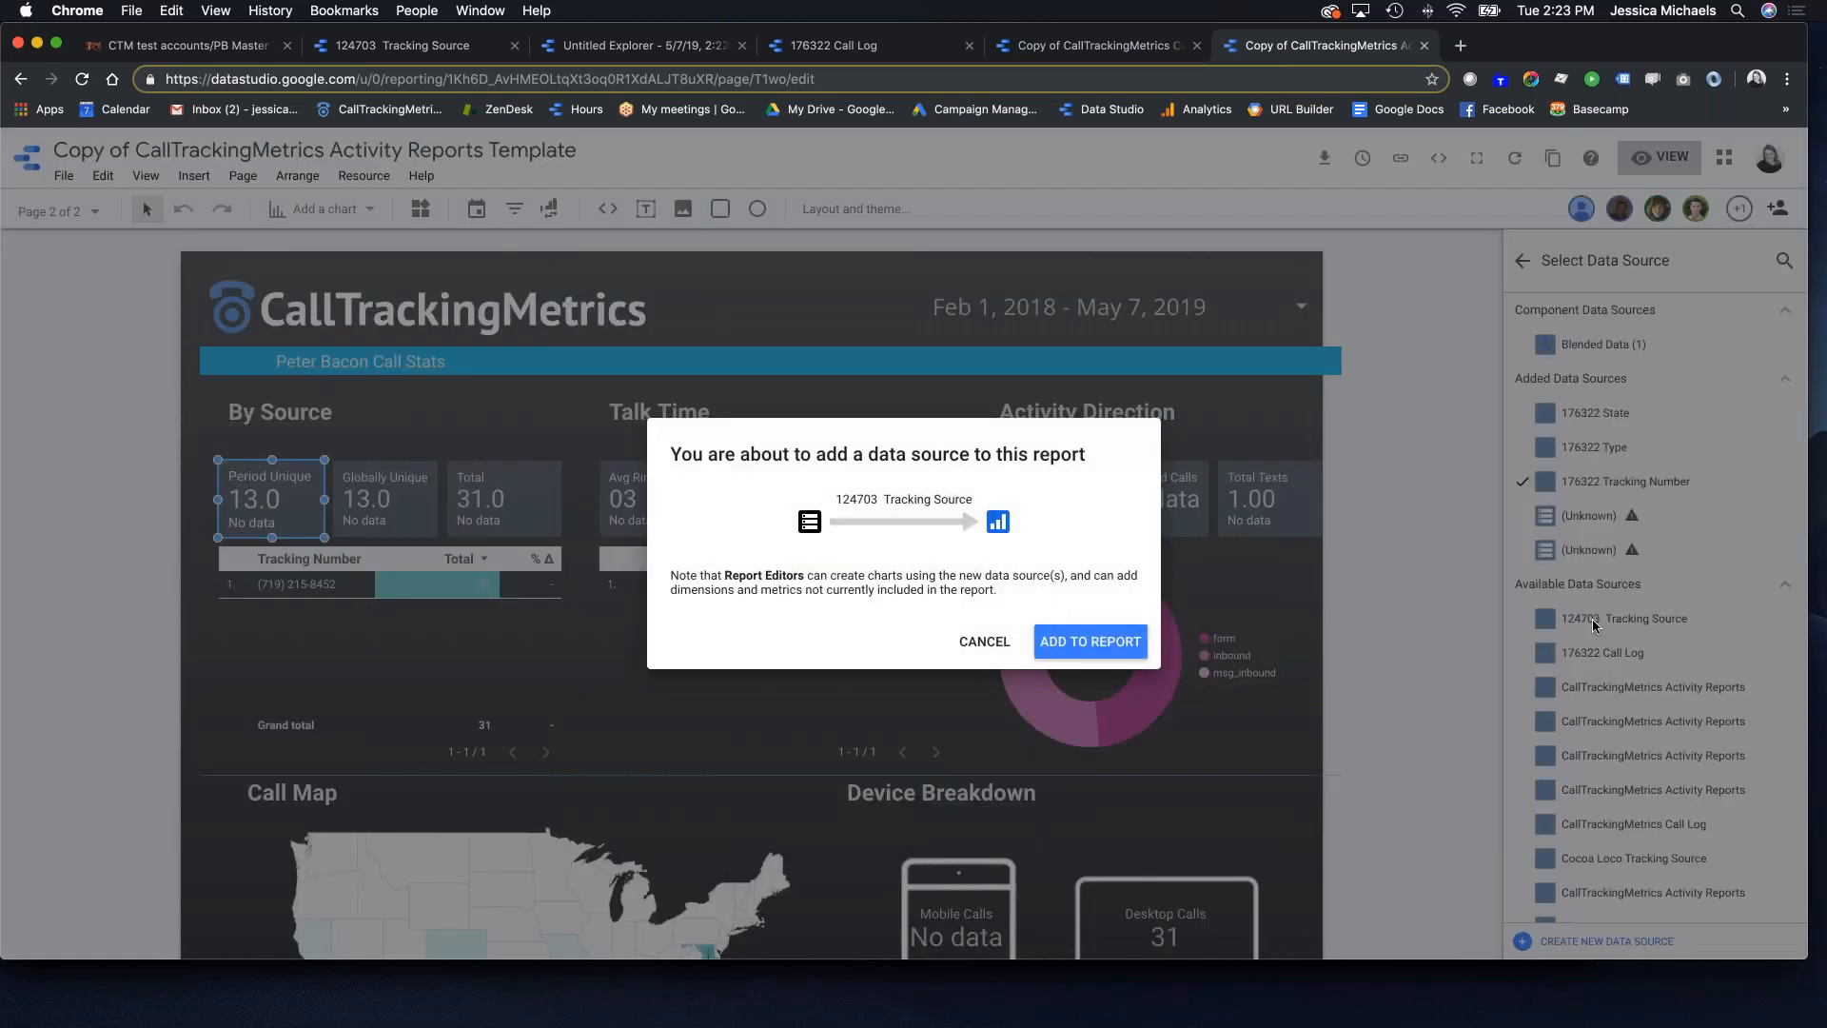
{"action": "left_click", "coordinate": [1085, 642]}
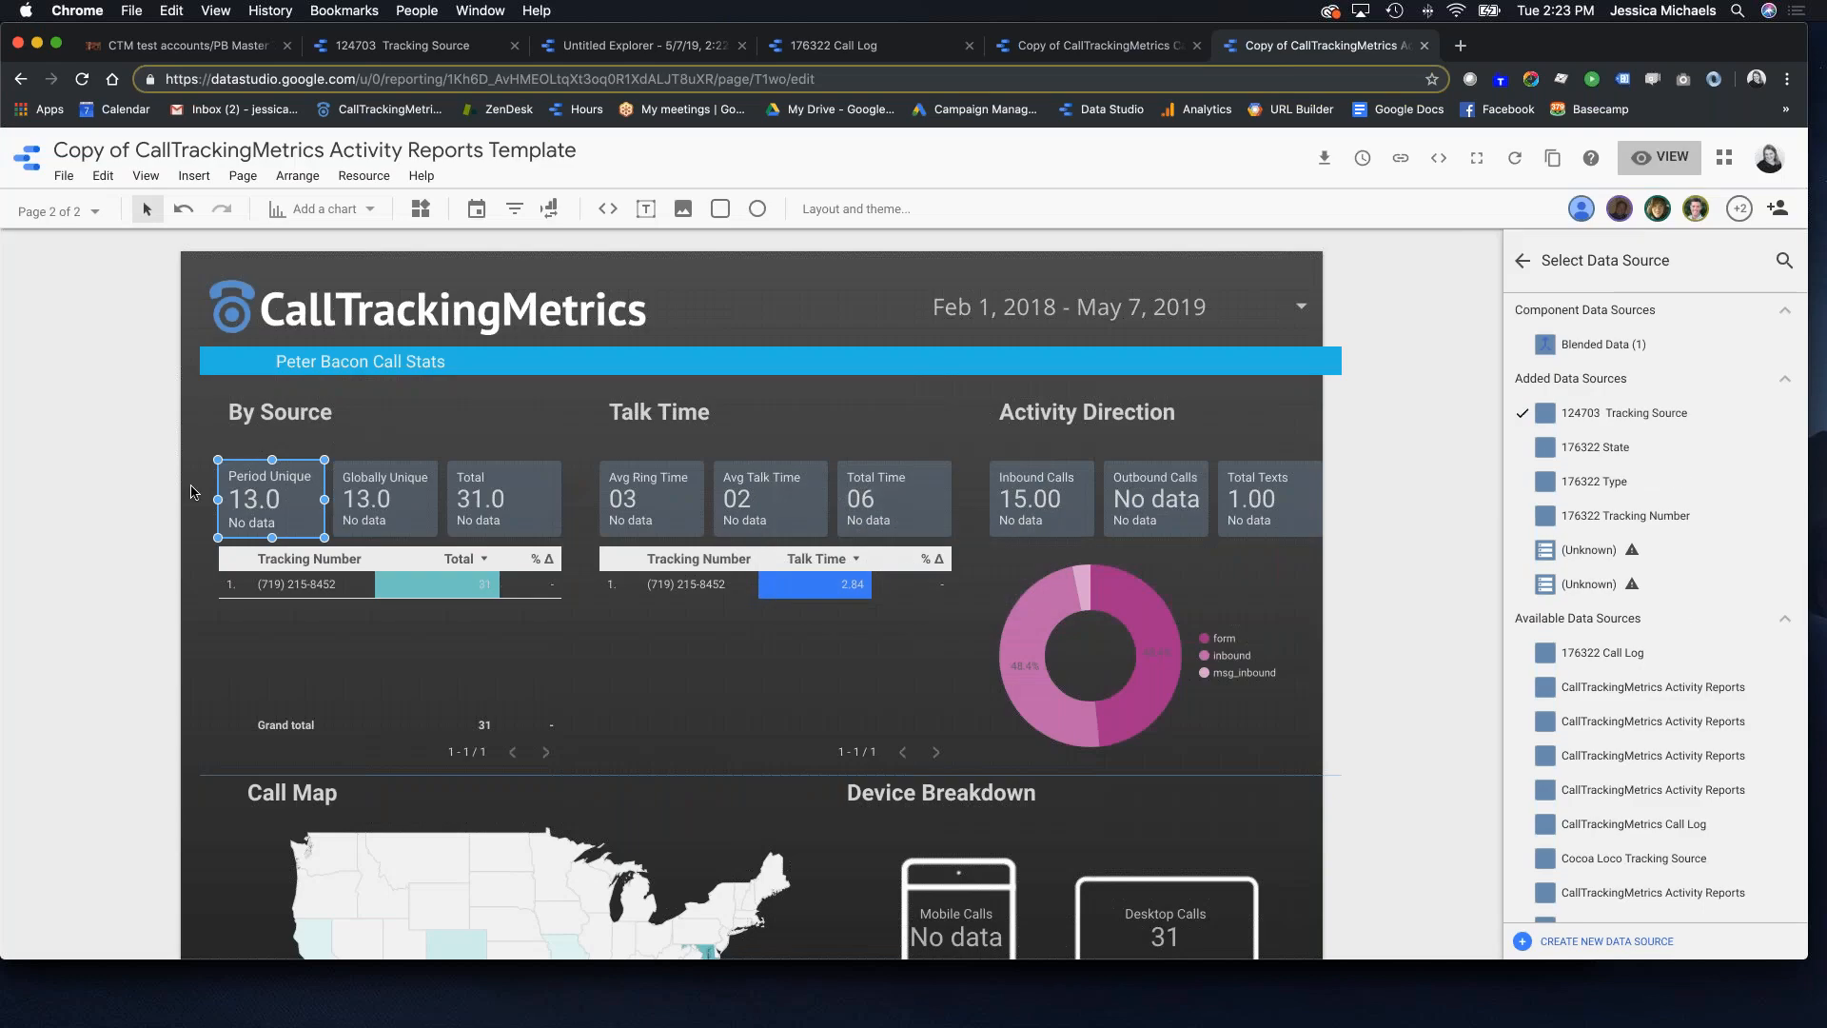
{"action": "left_click", "coordinate": [395, 510]}
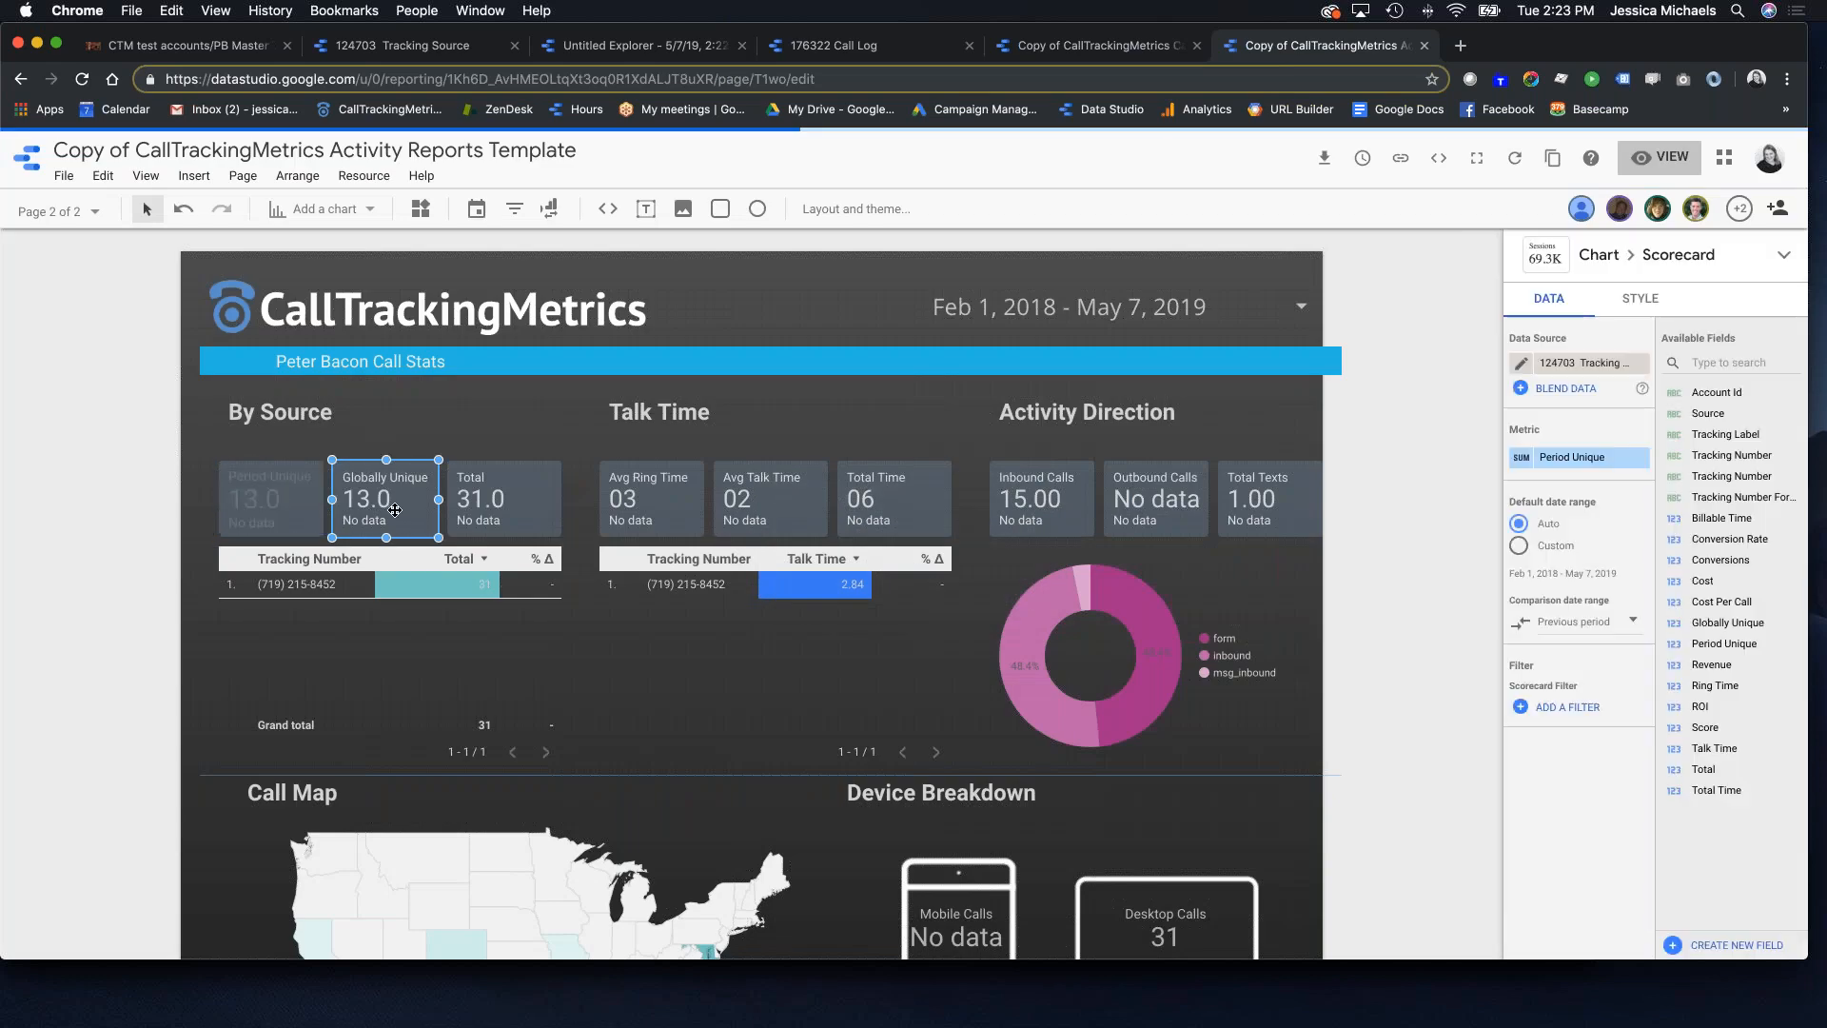
{"action": "left_click", "coordinate": [1580, 364]}
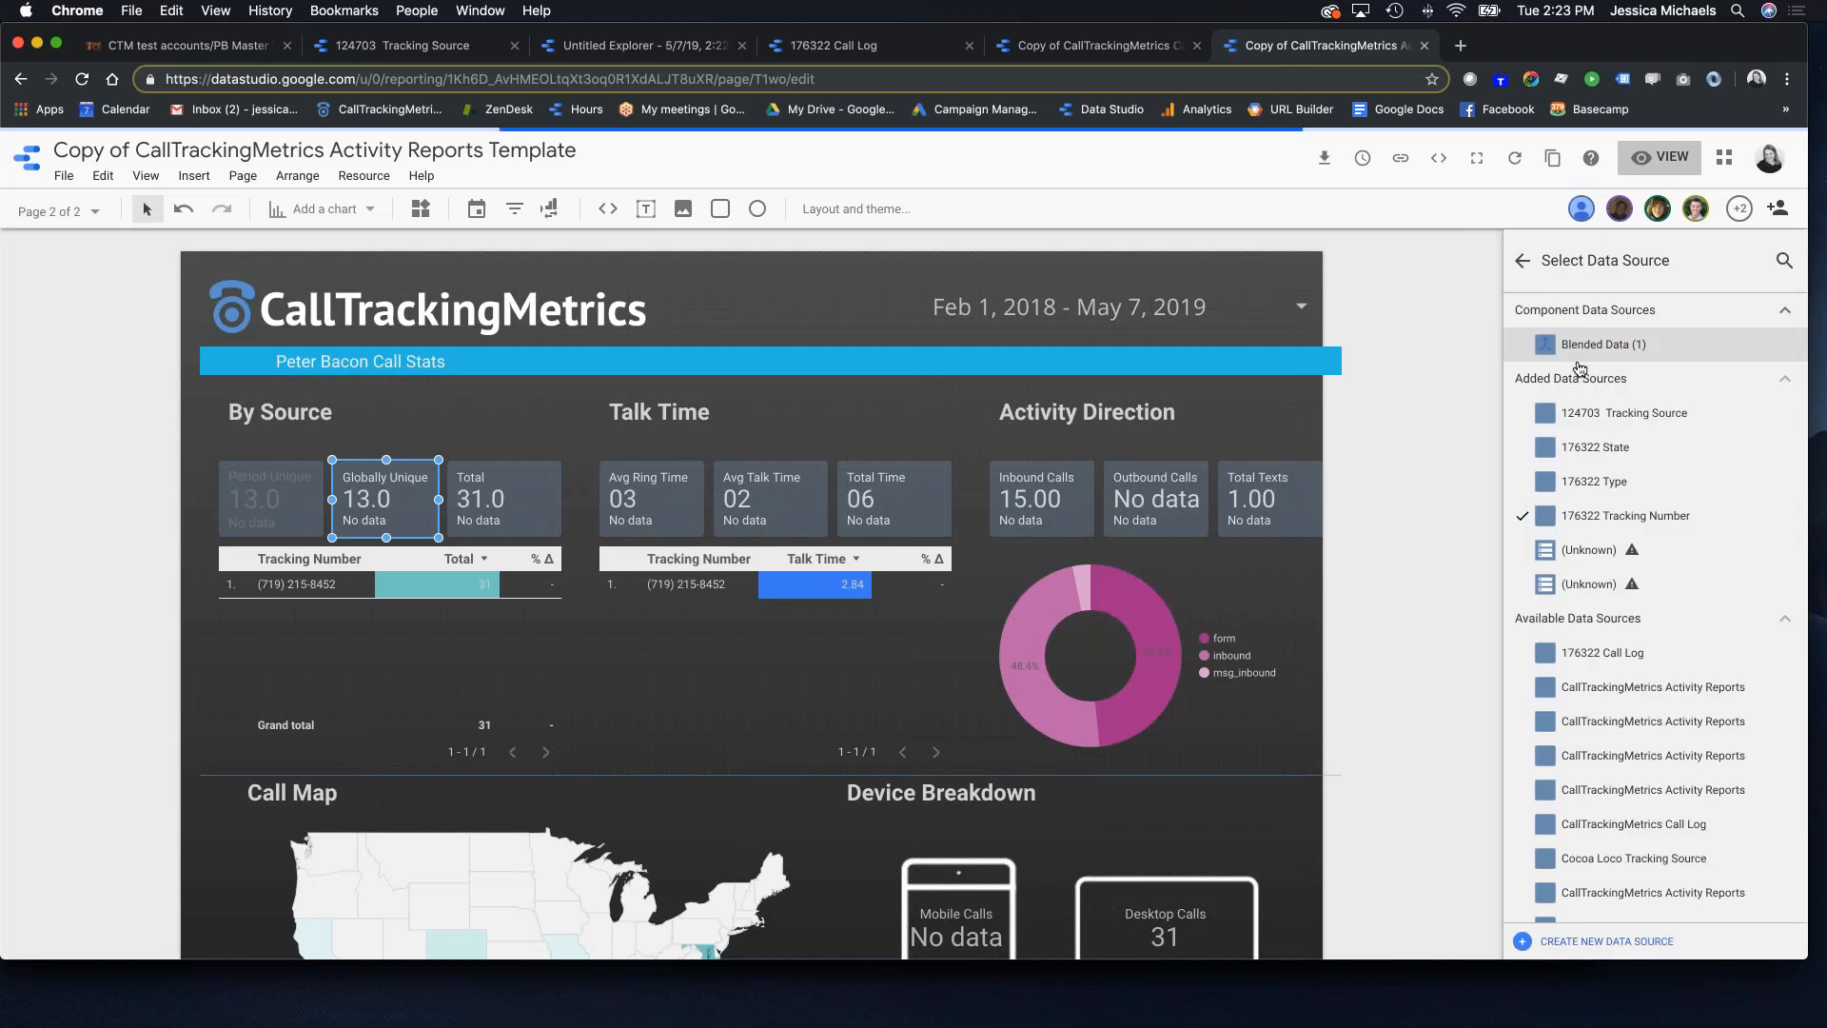
{"action": "left_click", "coordinate": [1592, 418]}
{"action": "left_click", "coordinate": [518, 499]}
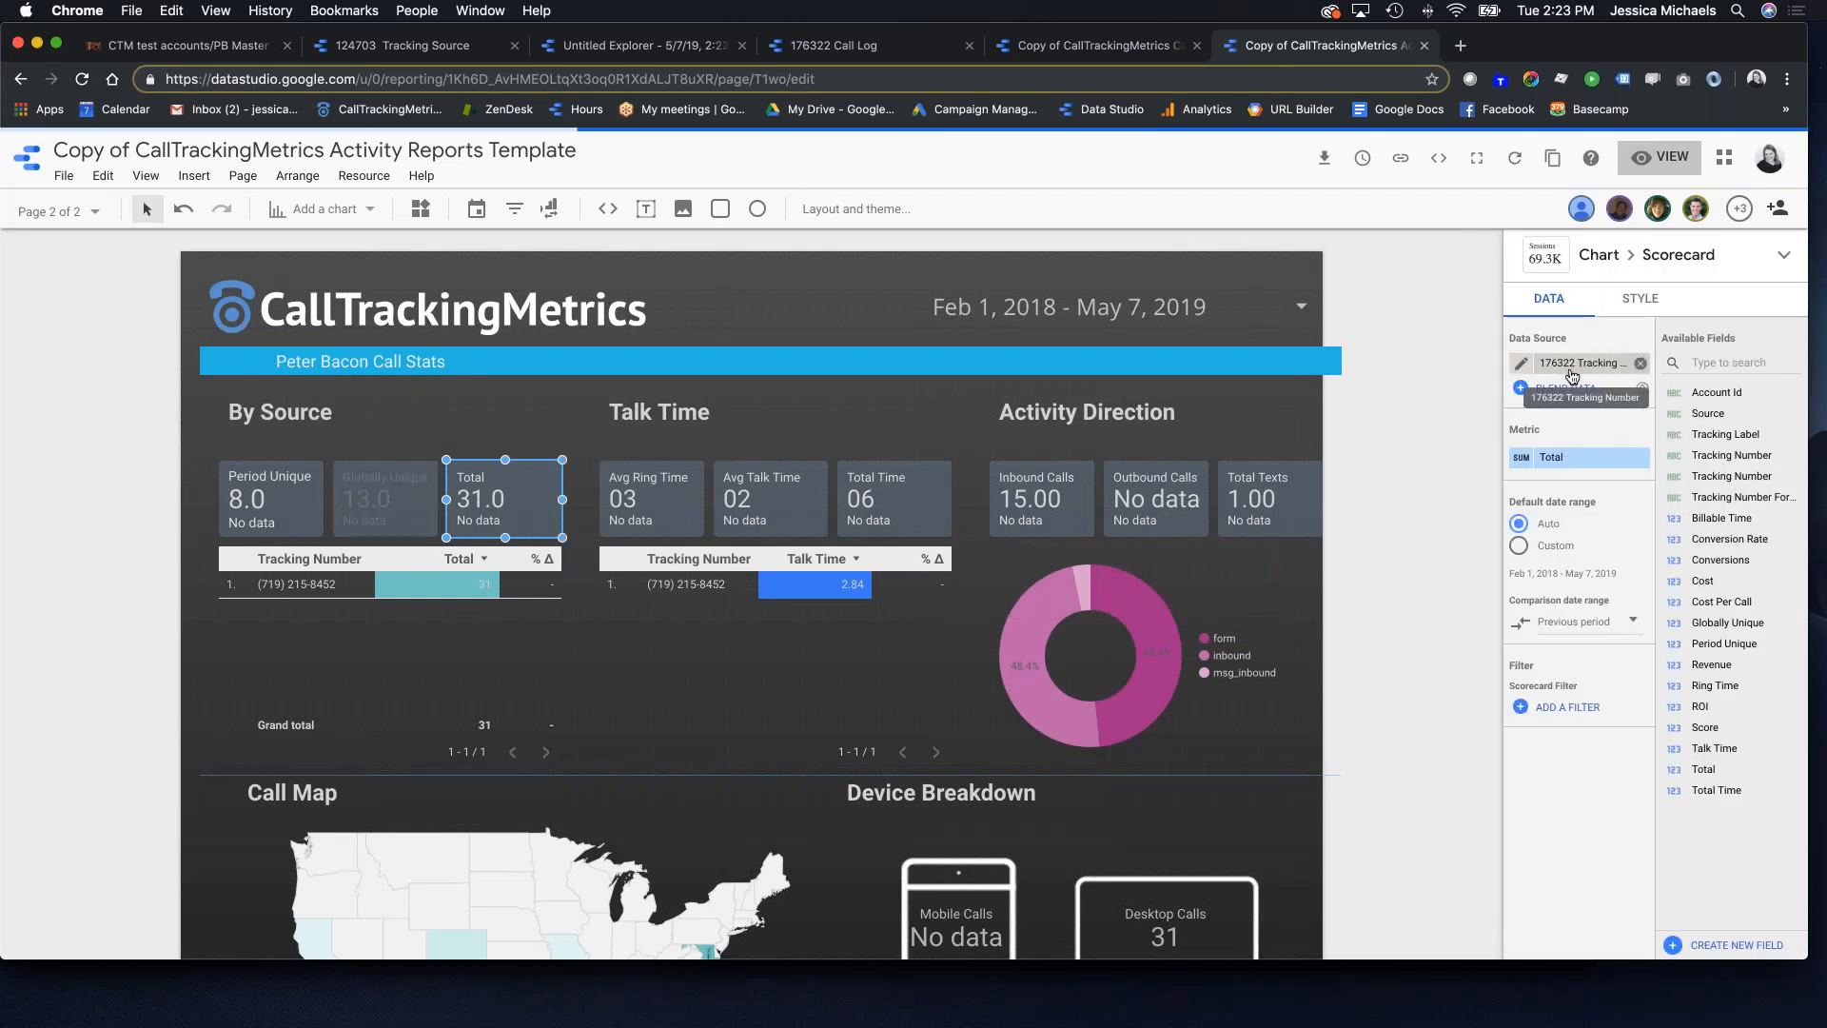
{"action": "left_click", "coordinate": [1584, 386]}
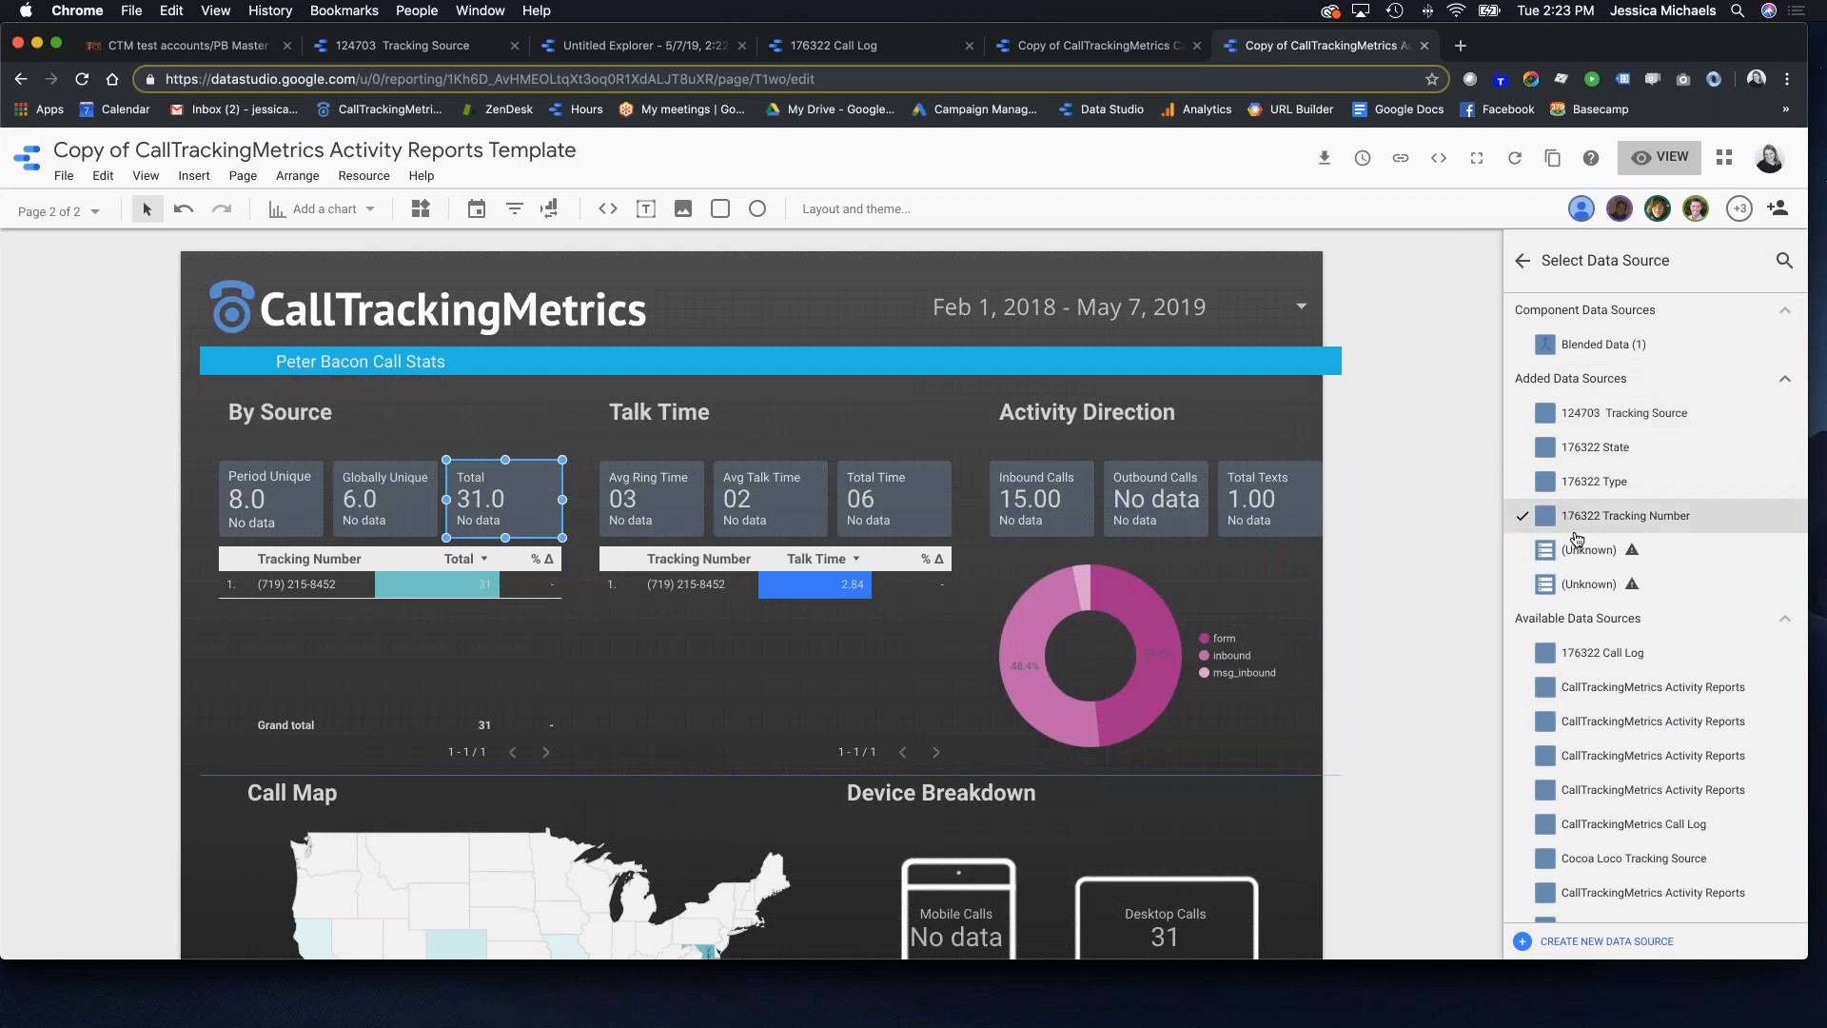
{"action": "left_click", "coordinate": [1580, 415]}
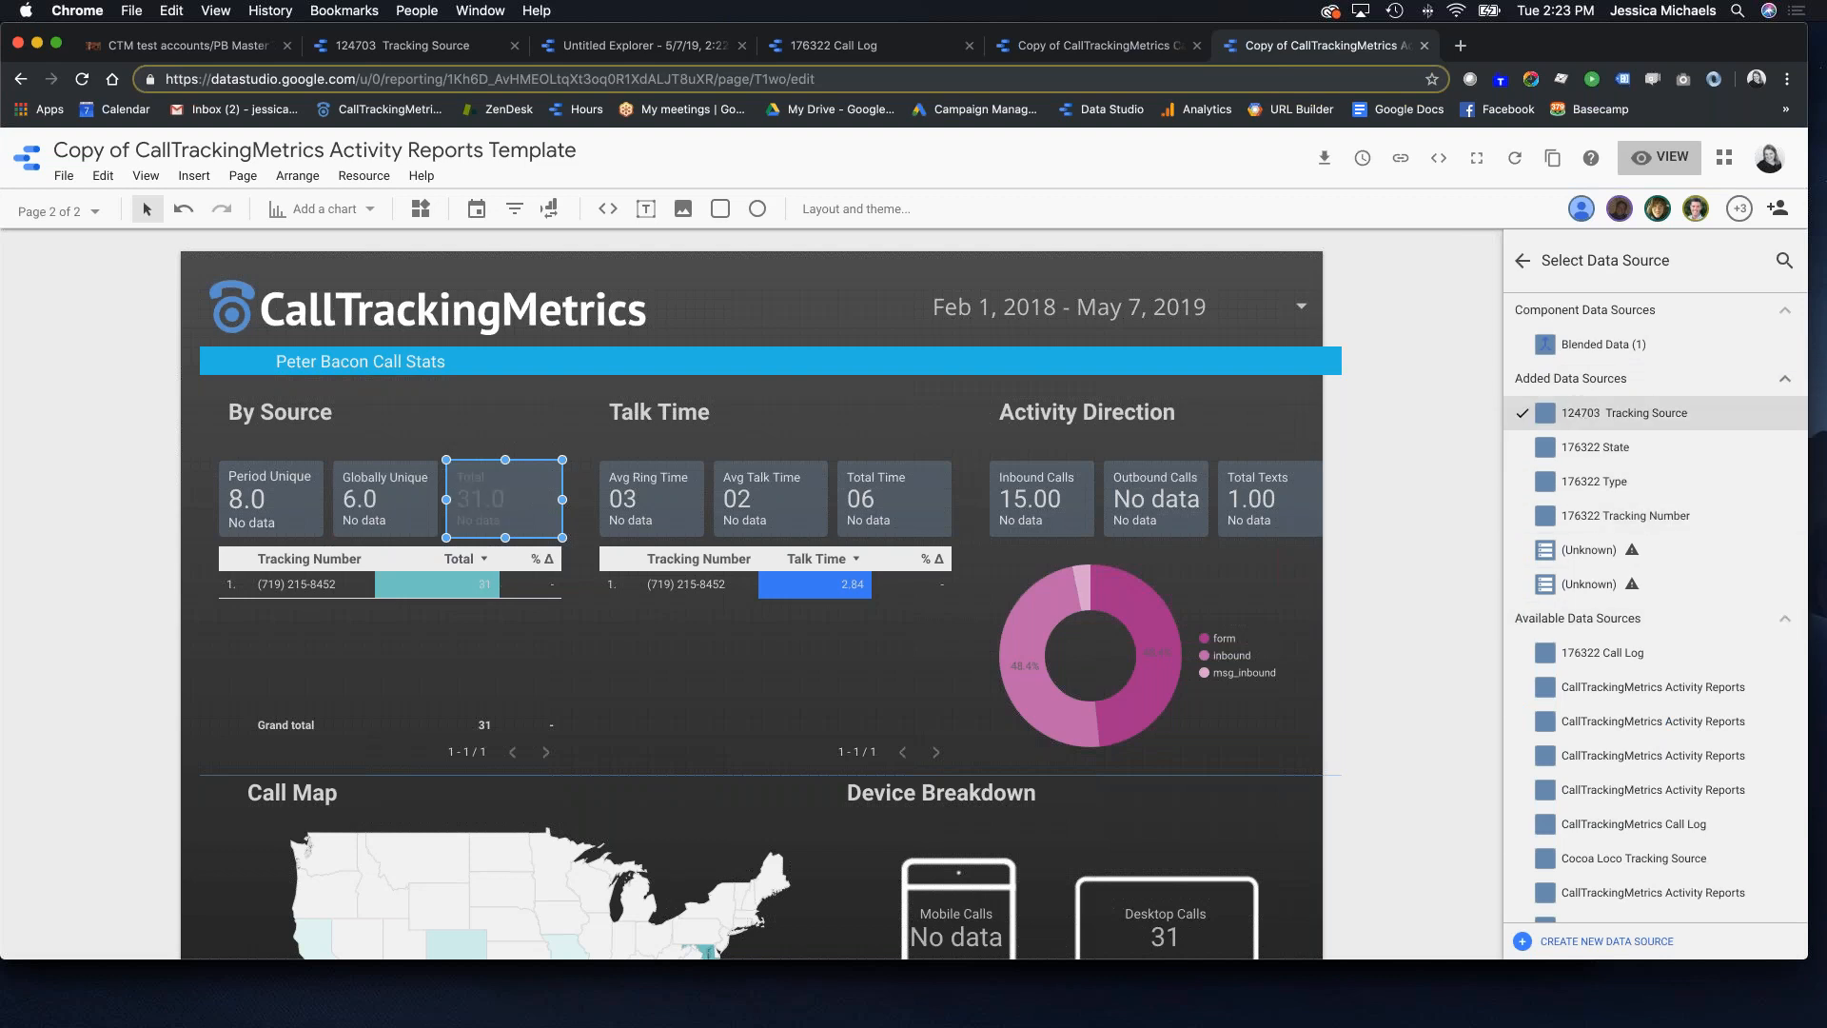
Step: Switch the Avg Ring Time, Avg Talk Time and Total Time scorecards to Tracking Source data
{"action": "left_click", "coordinate": [661, 502]}
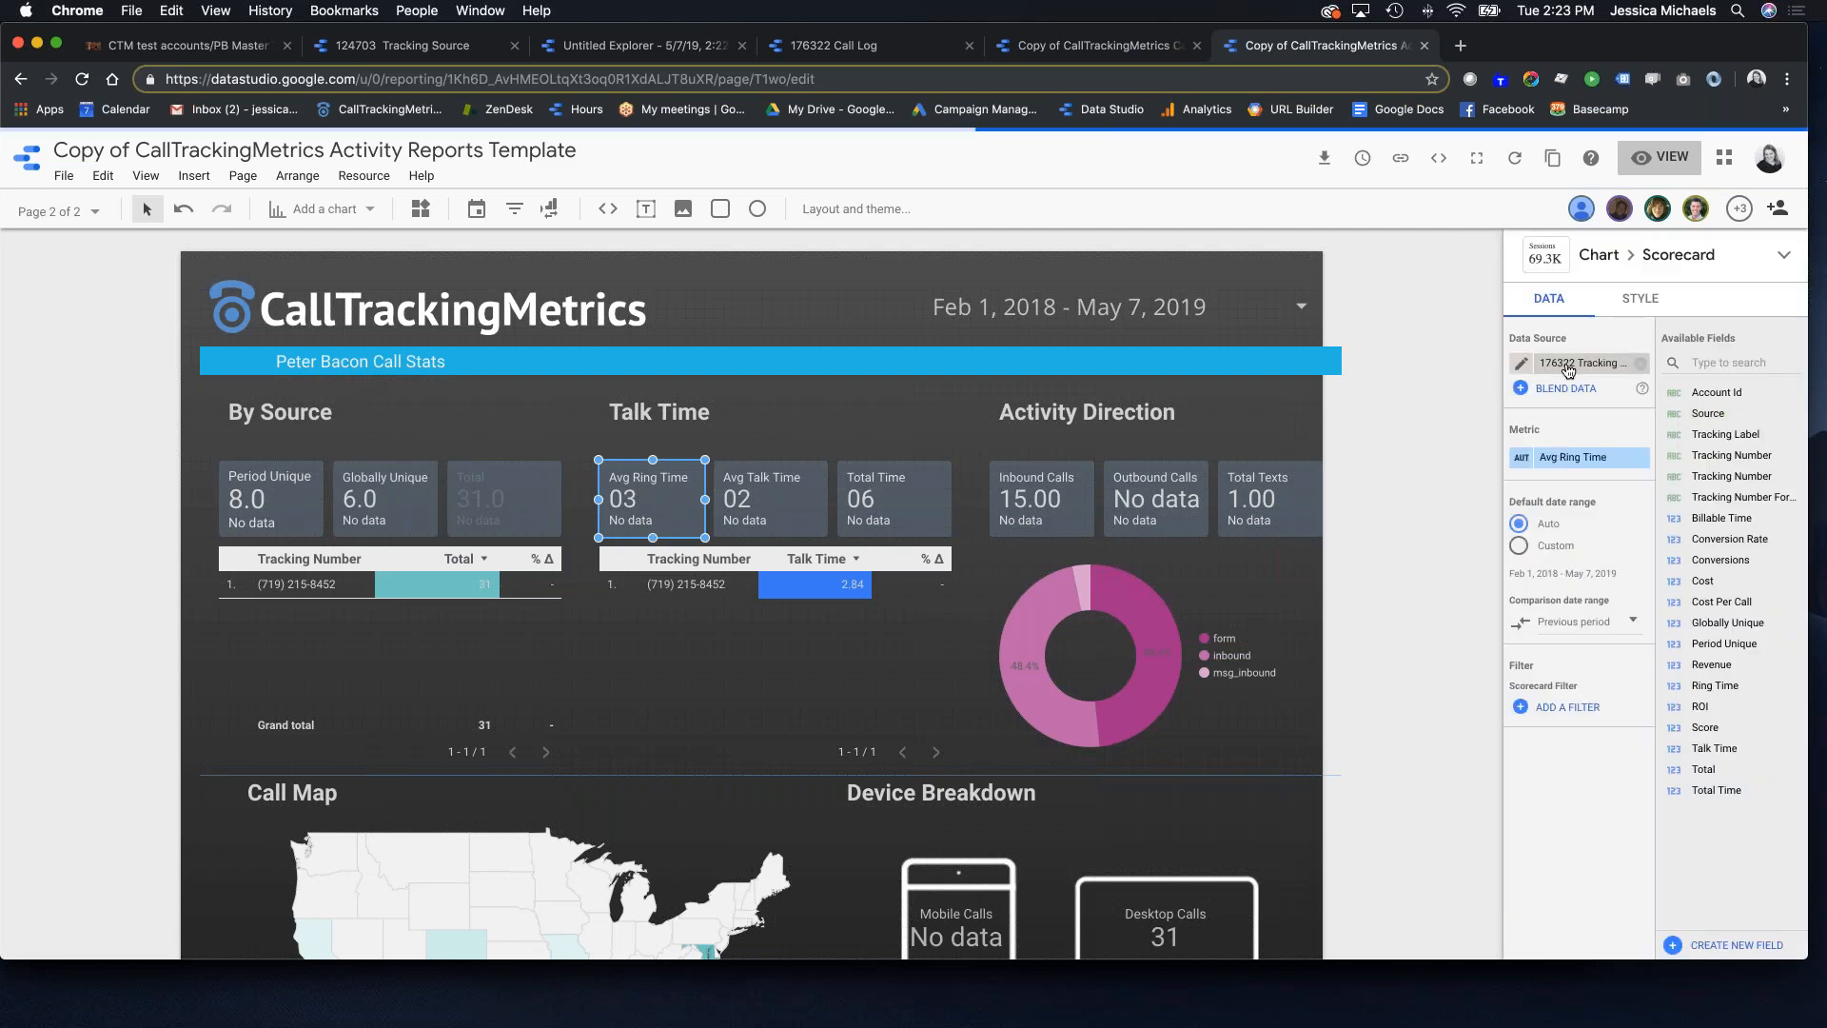
{"action": "left_click", "coordinate": [1570, 369]}
{"action": "left_click", "coordinate": [1579, 417]}
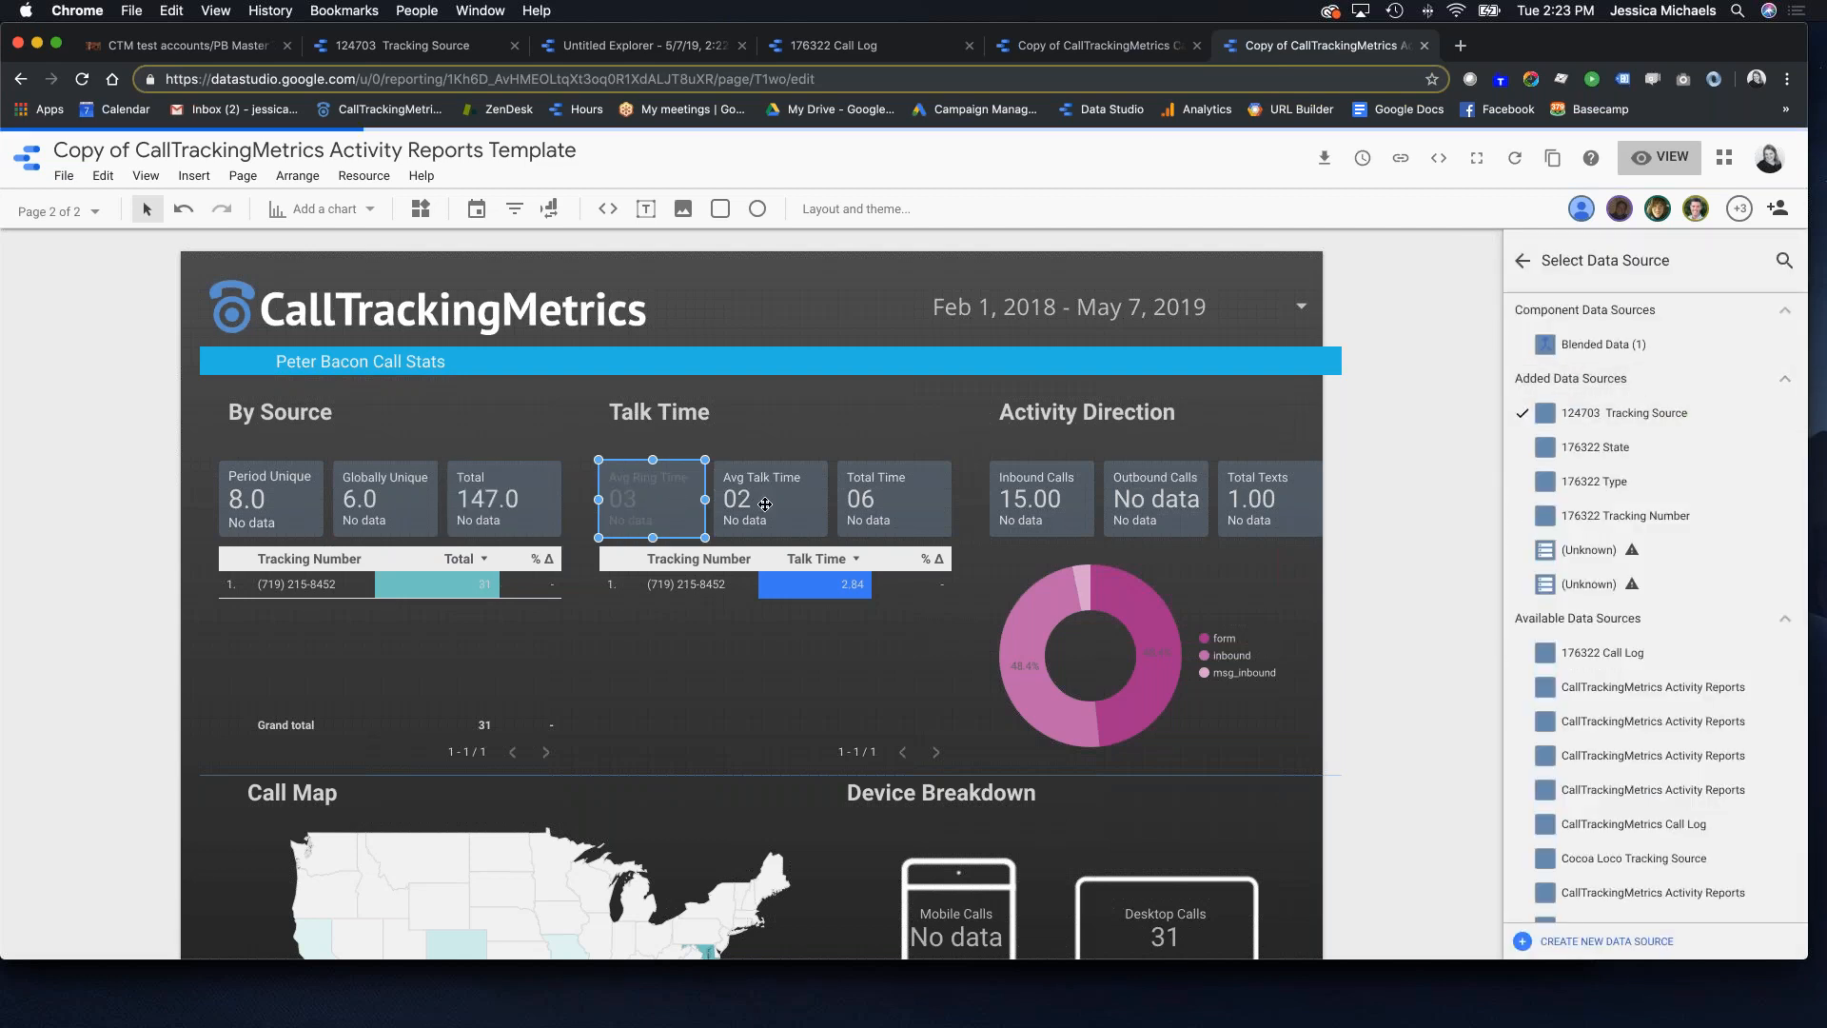
{"action": "left_click", "coordinate": [770, 498]}
{"action": "left_click", "coordinate": [1542, 397]}
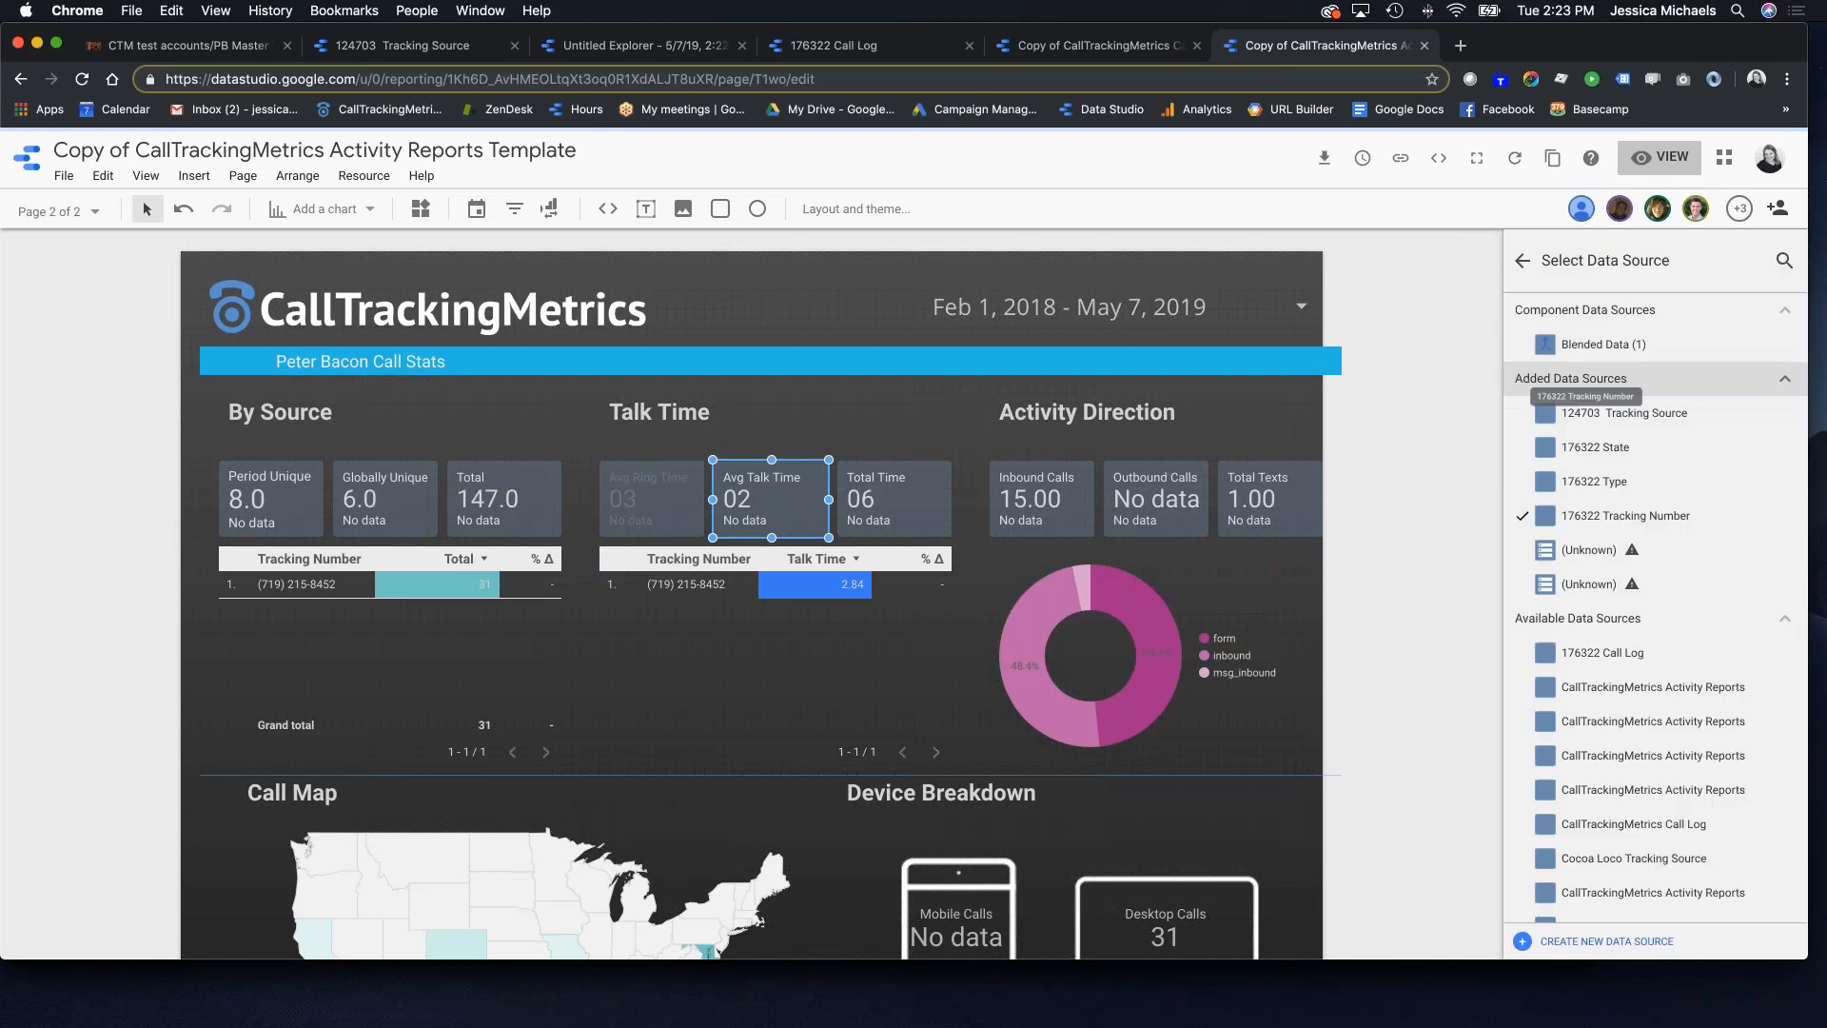
{"action": "left_click", "coordinate": [894, 494]}
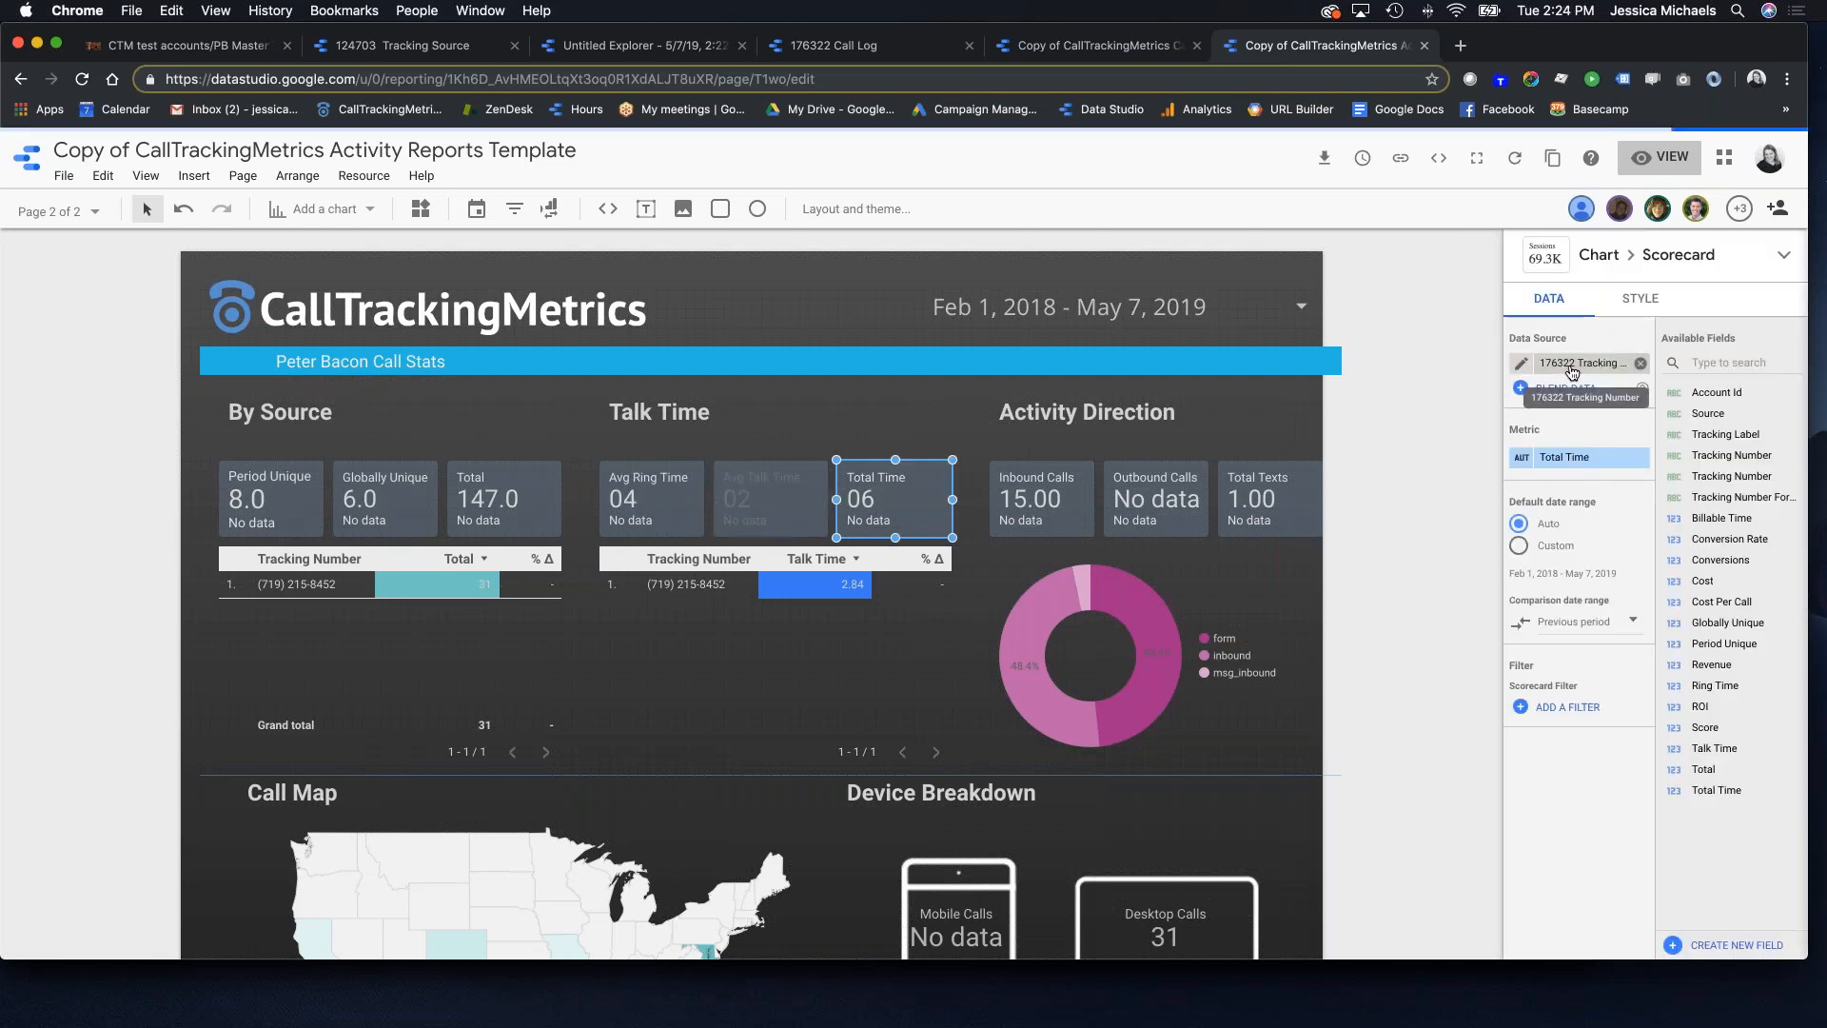
{"action": "left_click", "coordinate": [1572, 369]}
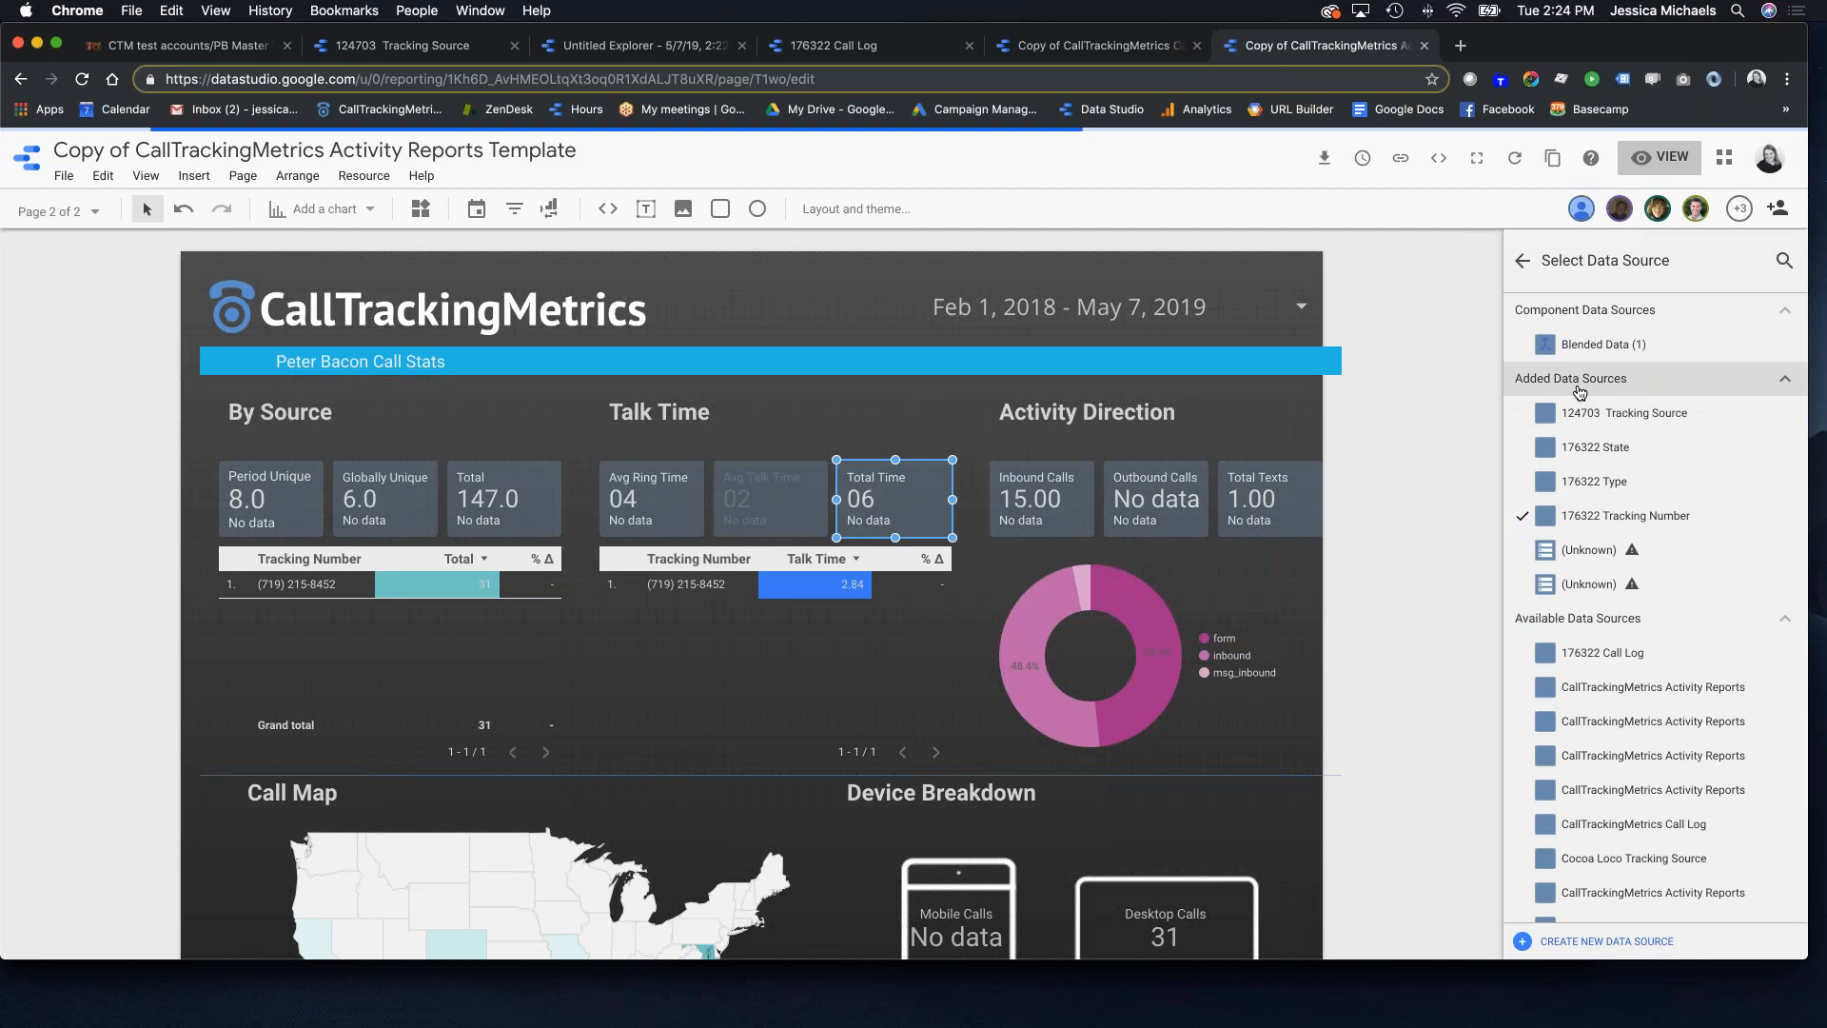
{"action": "left_click", "coordinate": [1613, 420]}
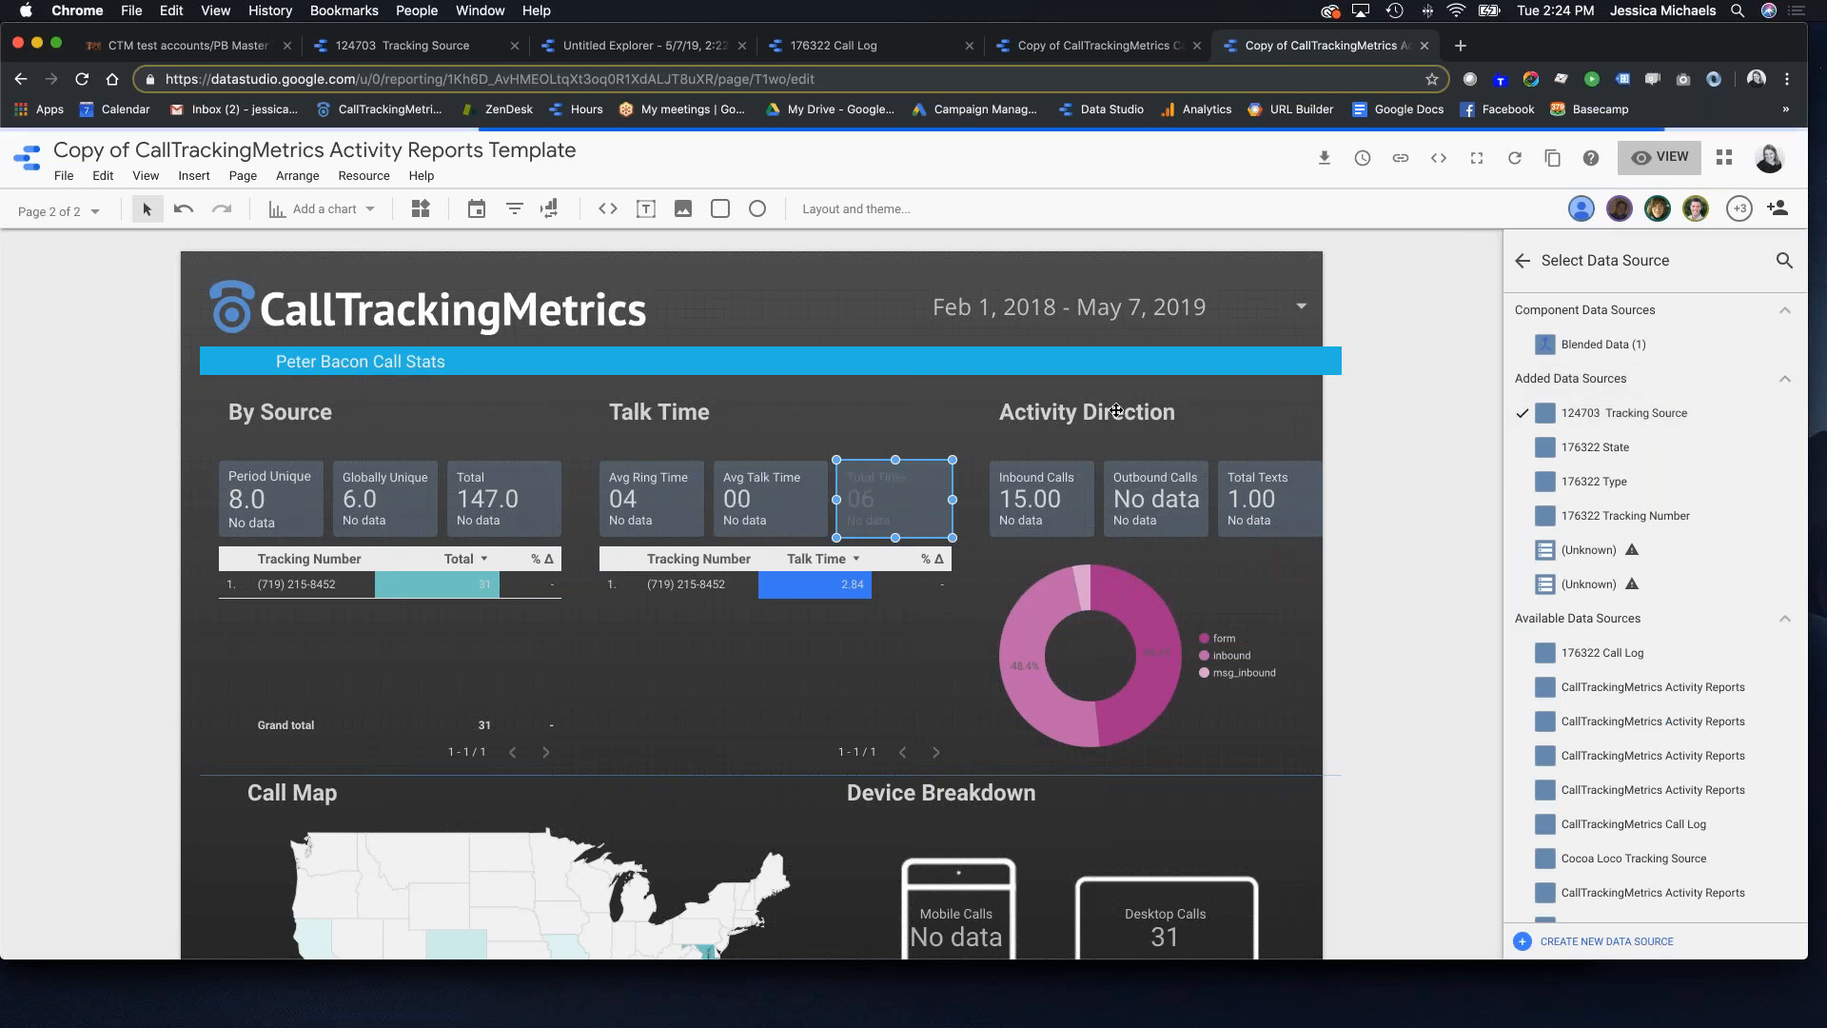
{"action": "scroll", "coordinate": [578, 583], "scroll_direction": "down", "scroll_amount": 4}
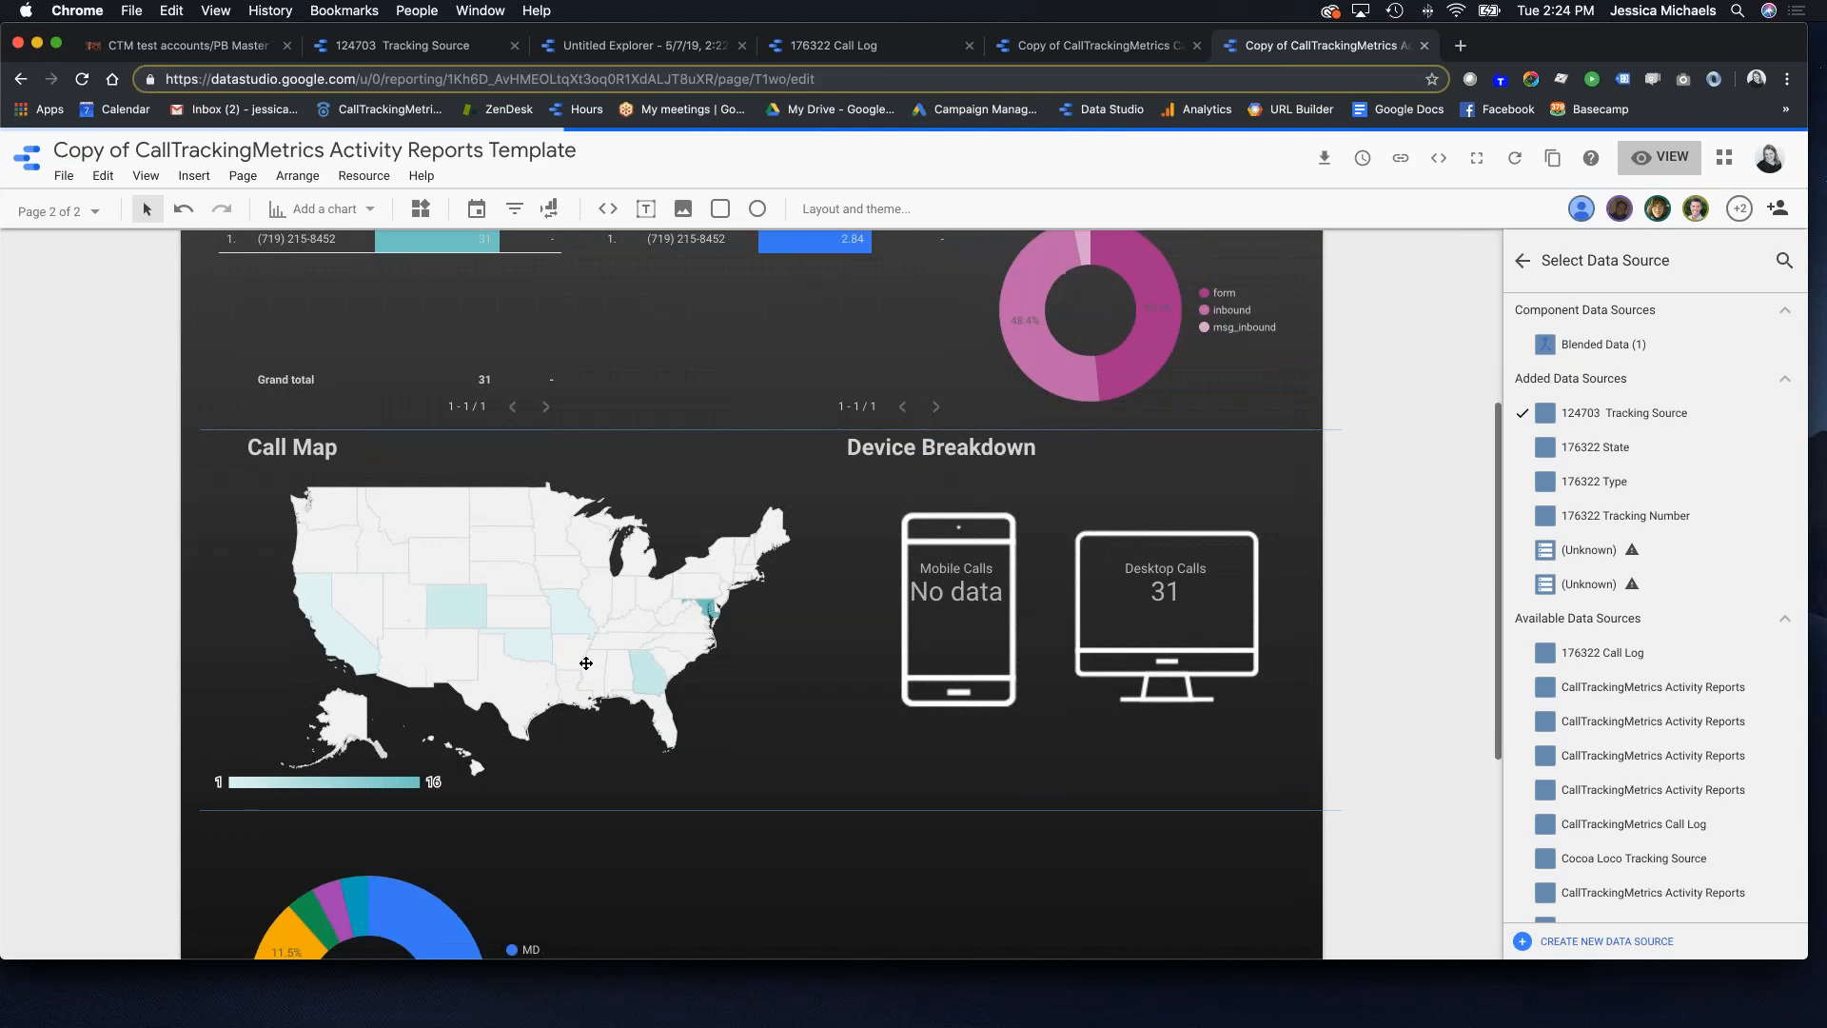
Step: Set the Desktop Calls and Mobile Calls scorecards' data source to Tracking Source
{"action": "scroll", "coordinate": [577, 582], "scroll_direction": "down", "scroll_amount": 5}
{"action": "scroll", "coordinate": [1177, 778], "scroll_direction": "up", "scroll_amount": 6}
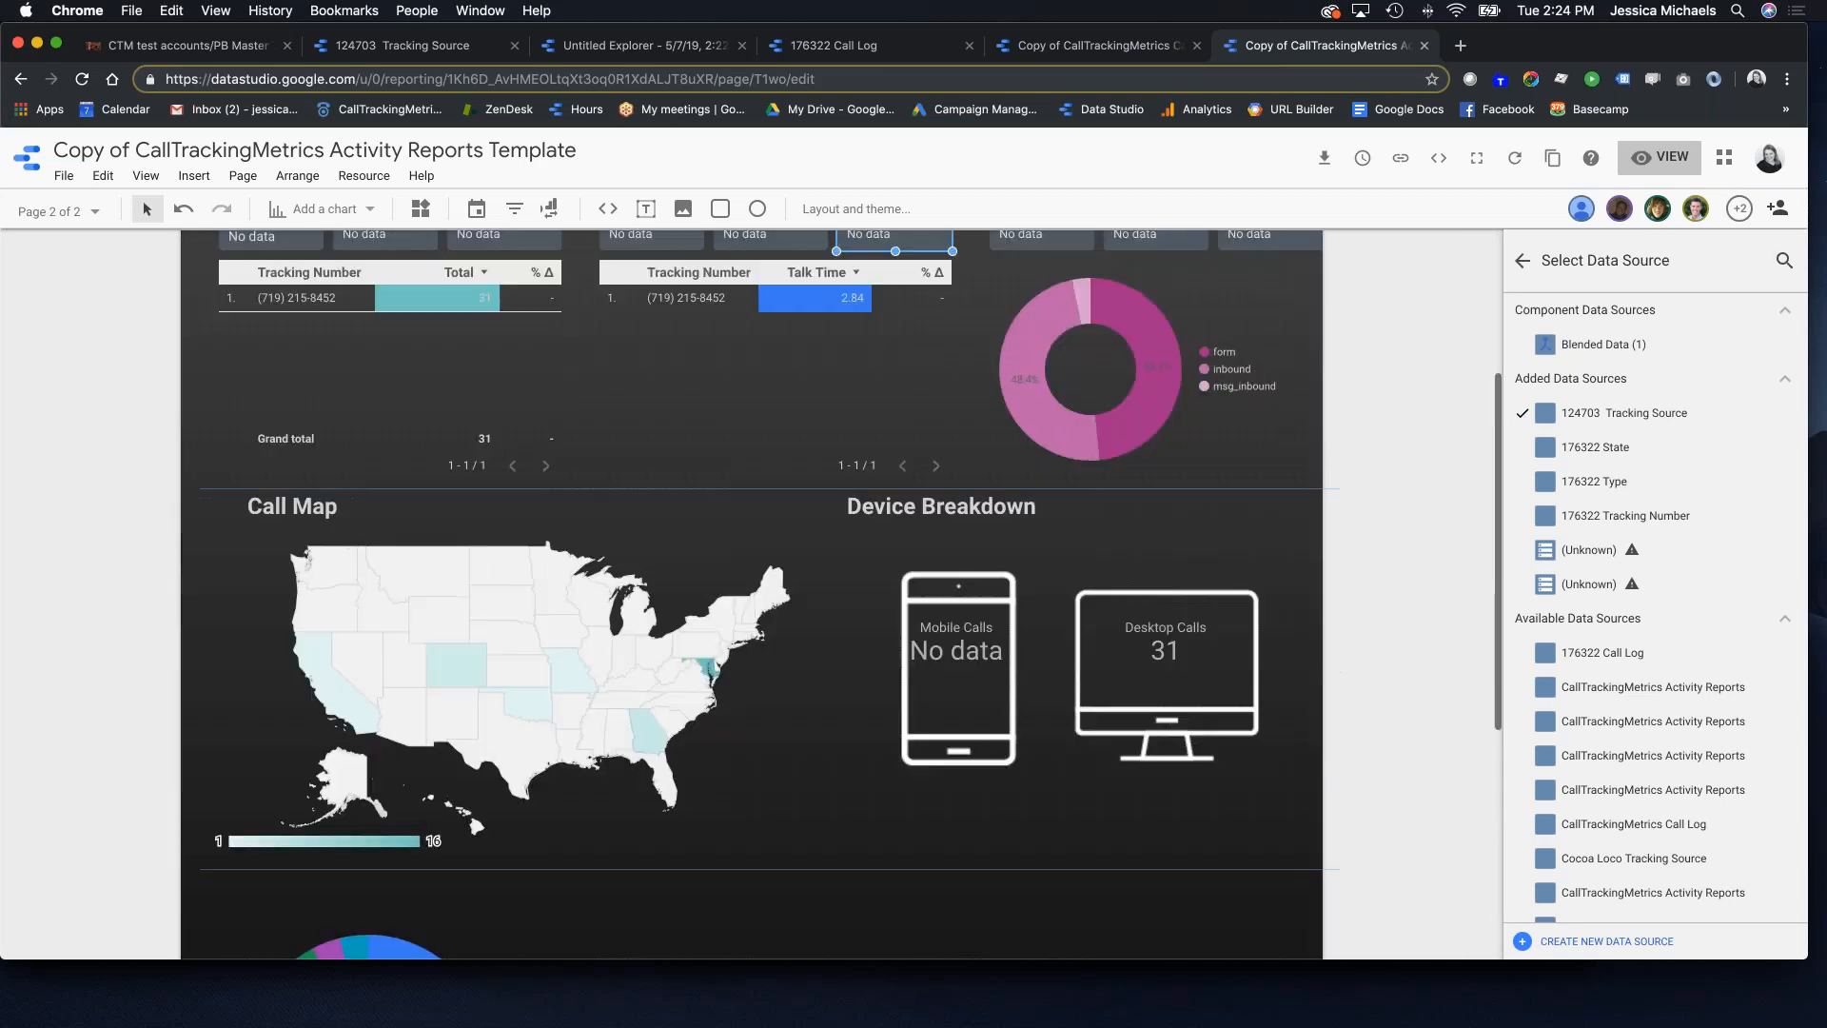
{"action": "left_click", "coordinate": [1183, 679]}
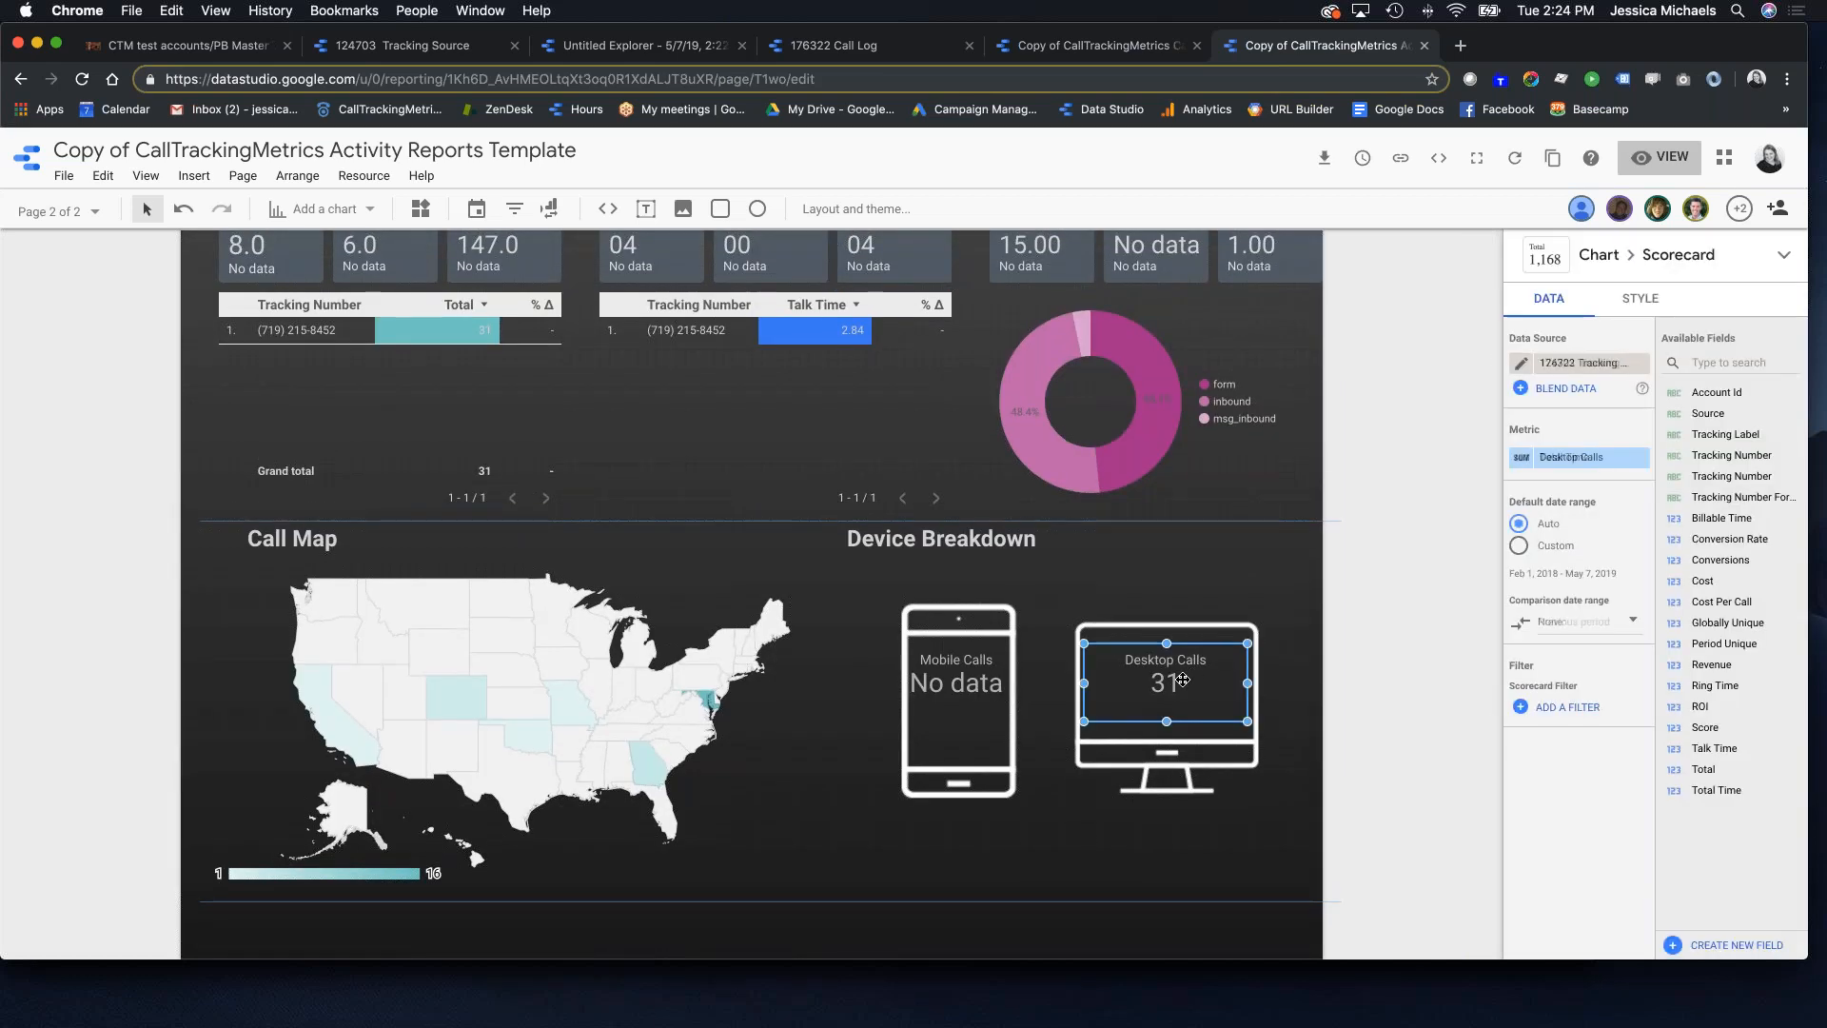
{"action": "left_click", "coordinate": [1618, 362]}
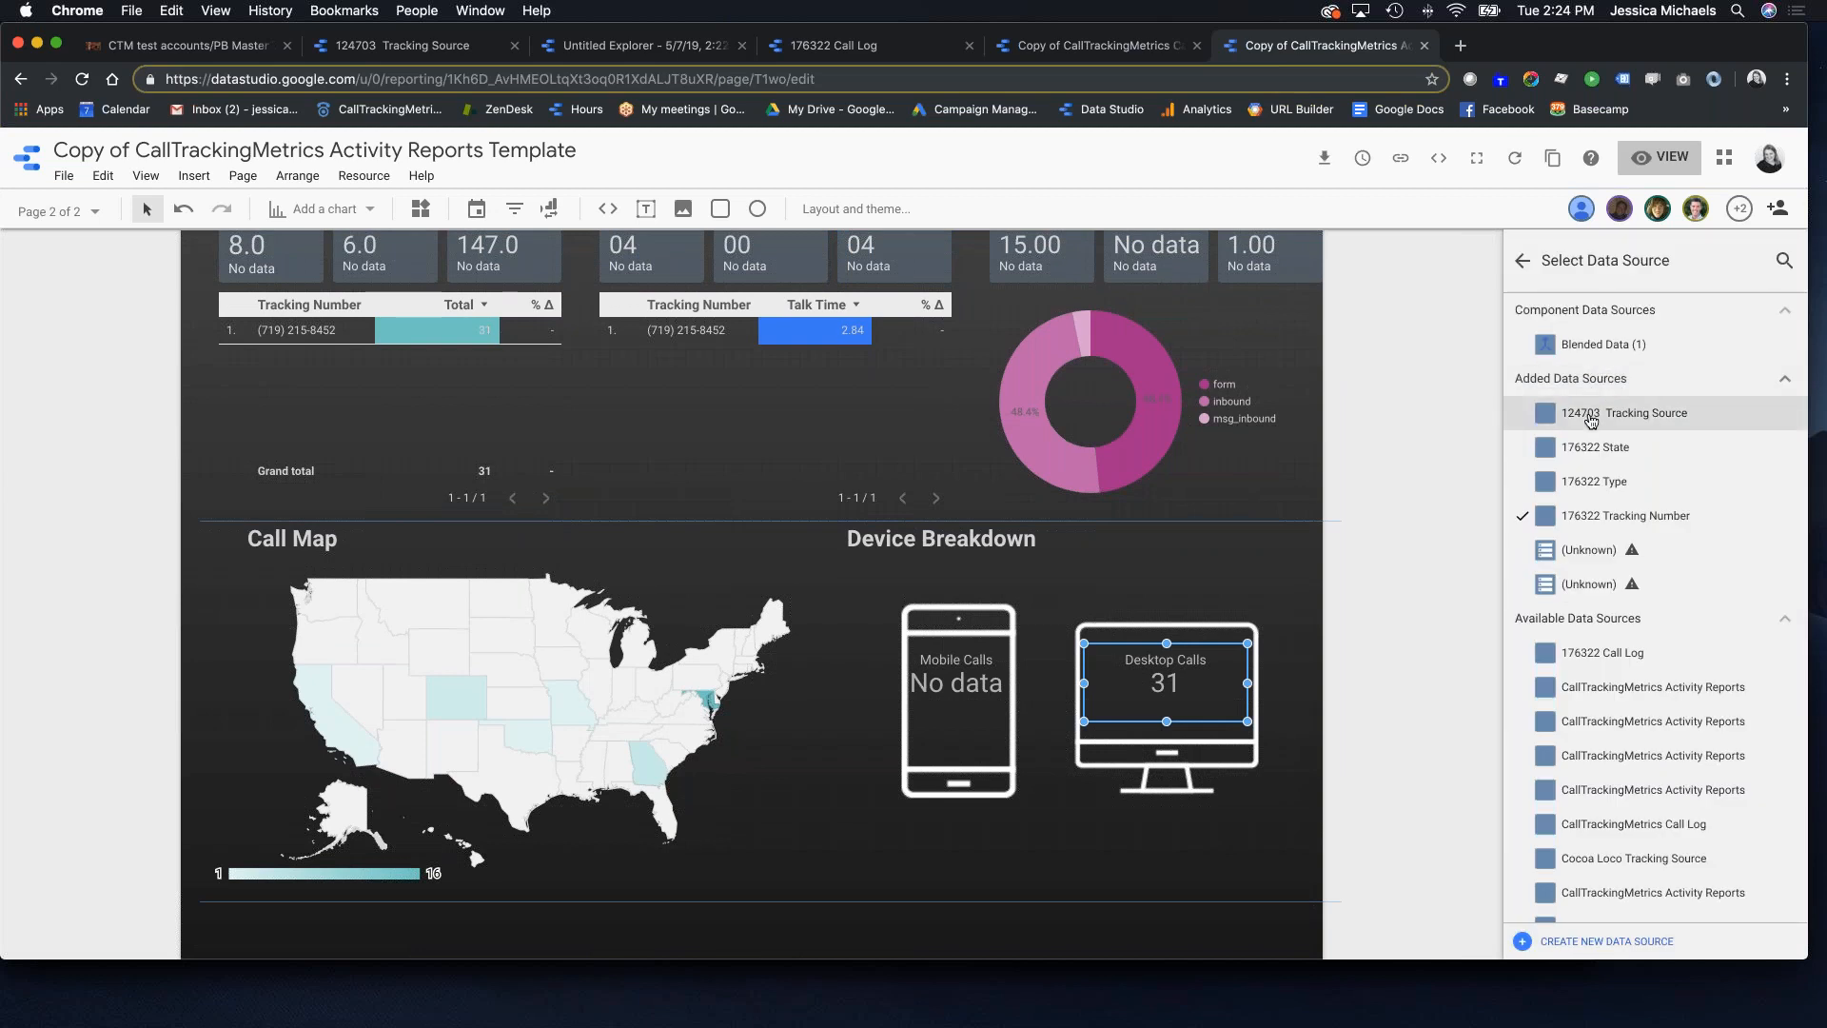
{"action": "left_click", "coordinate": [989, 699]}
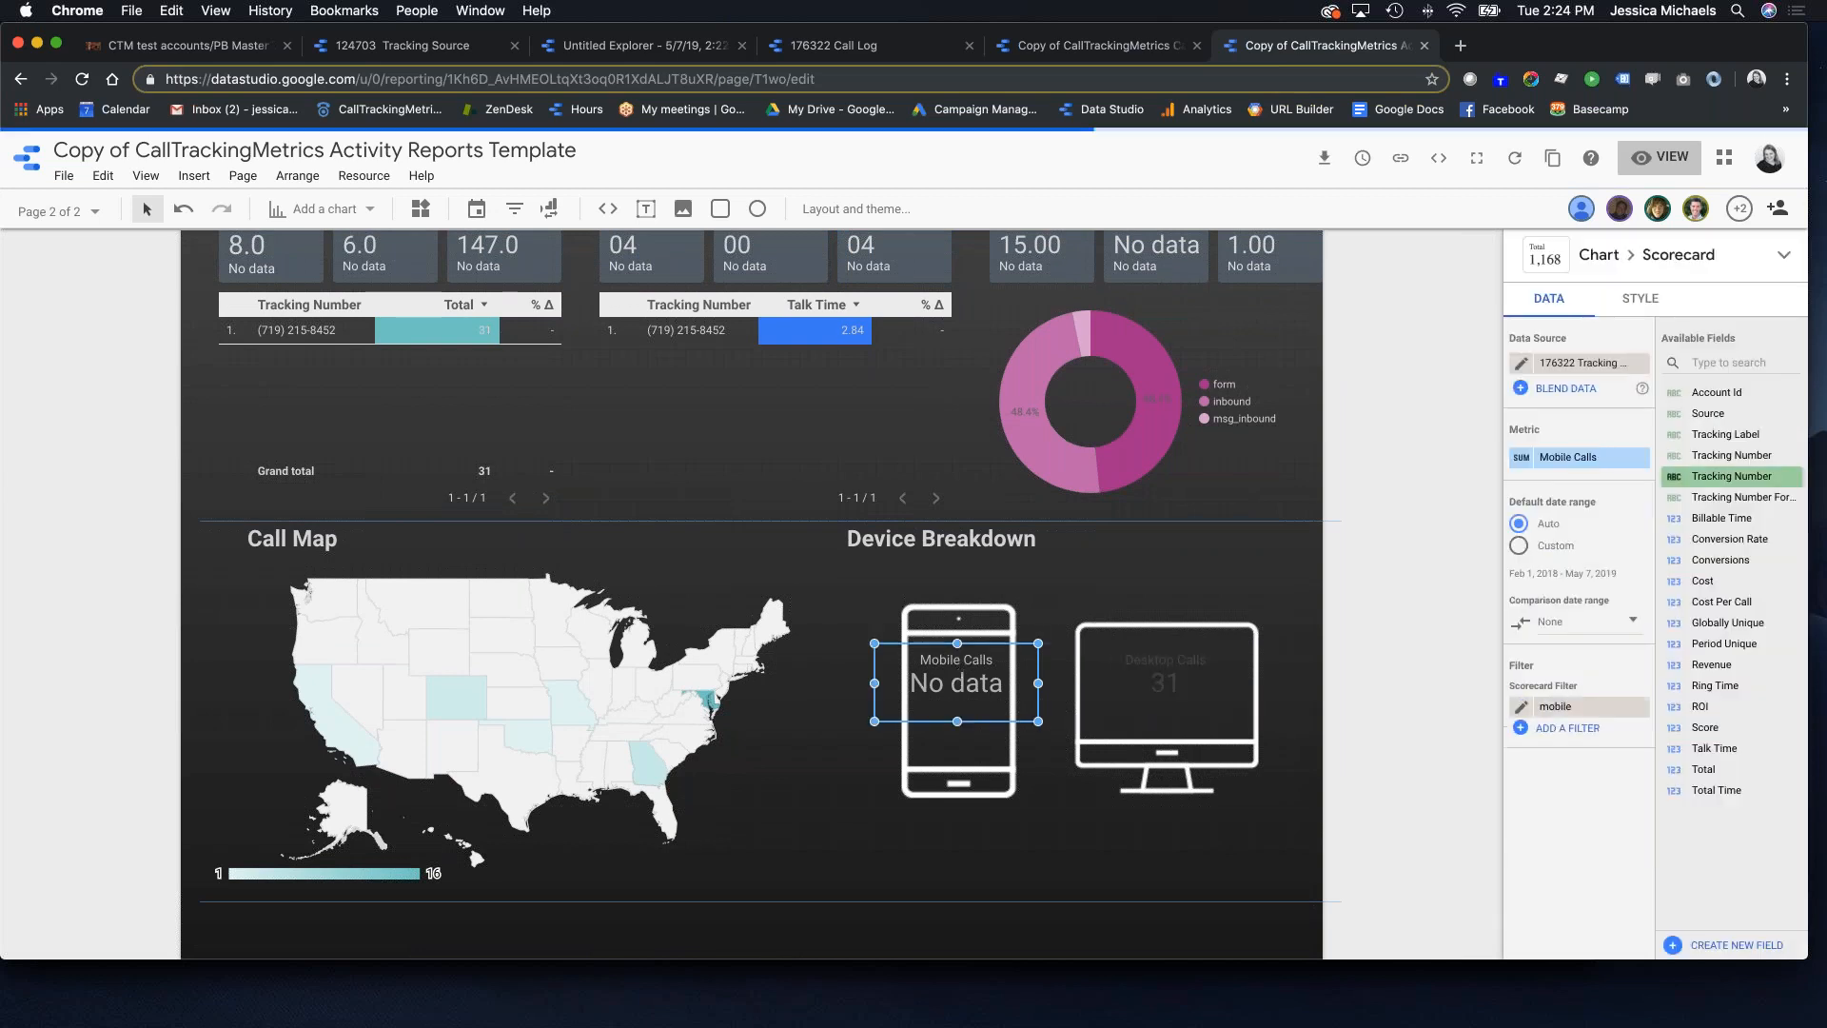
{"action": "left_click", "coordinate": [1600, 366]}
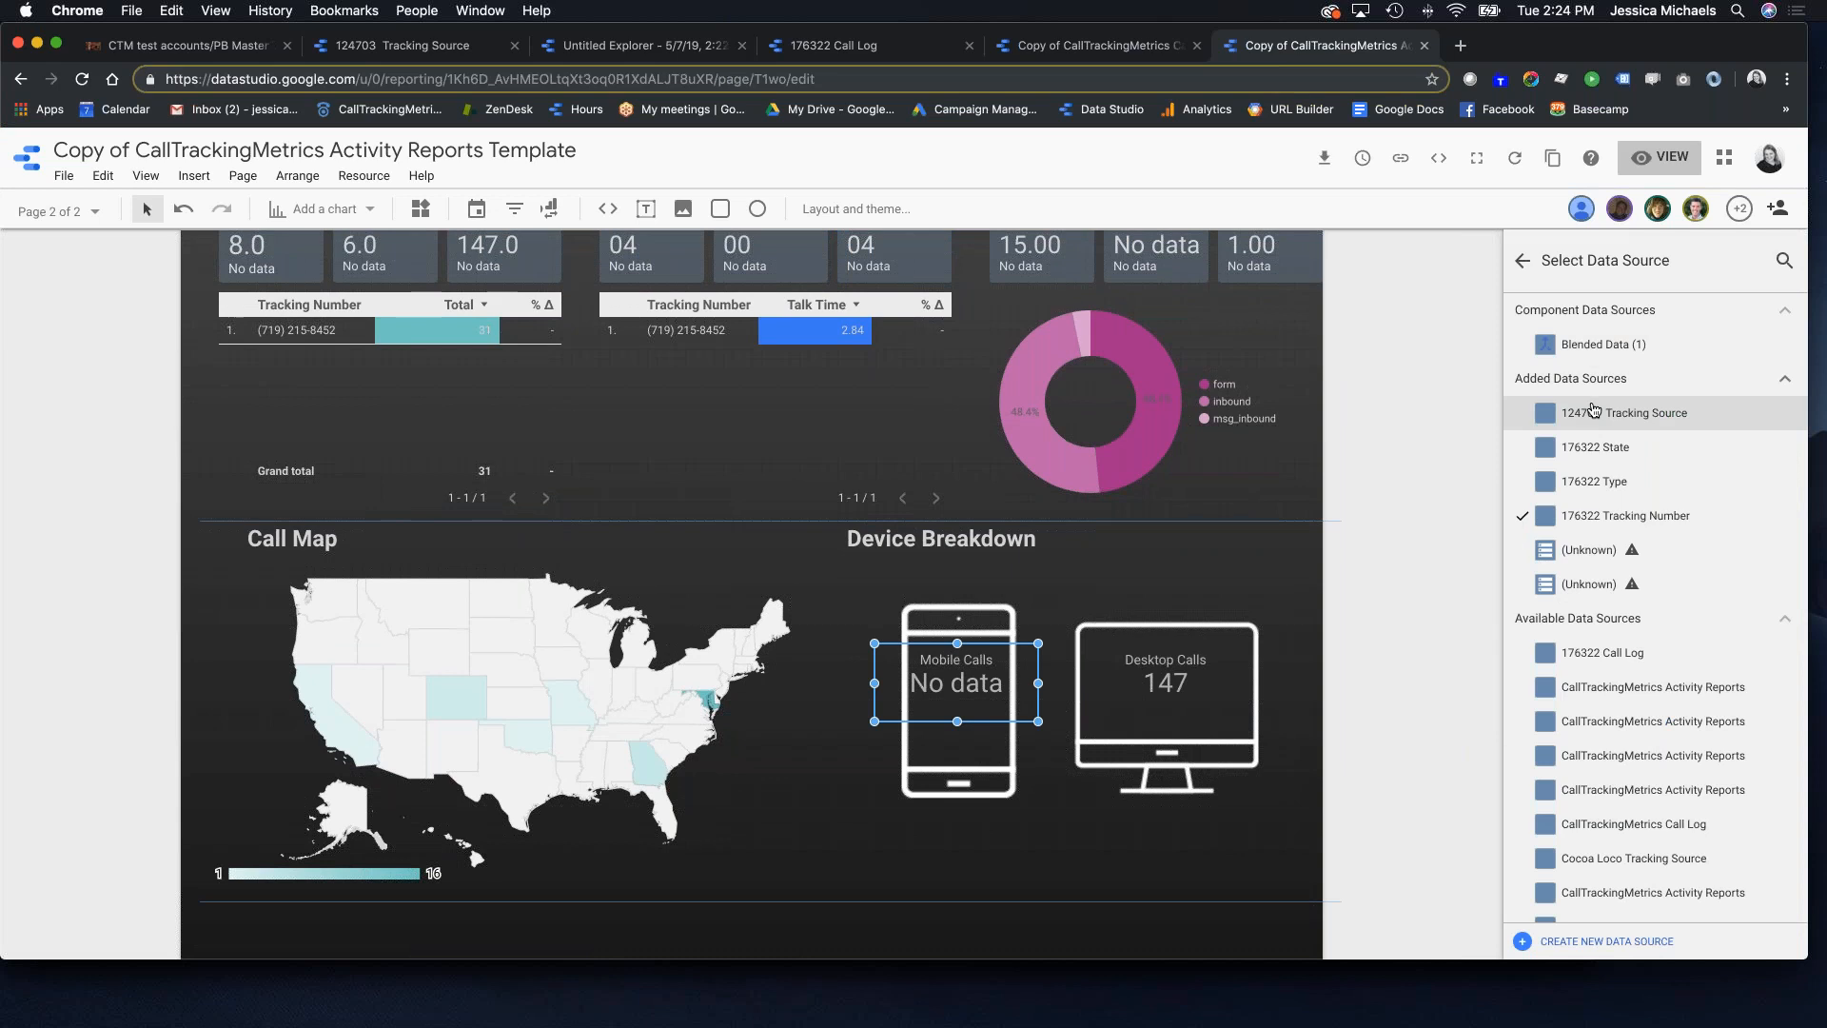
{"action": "left_click", "coordinate": [1598, 411]}
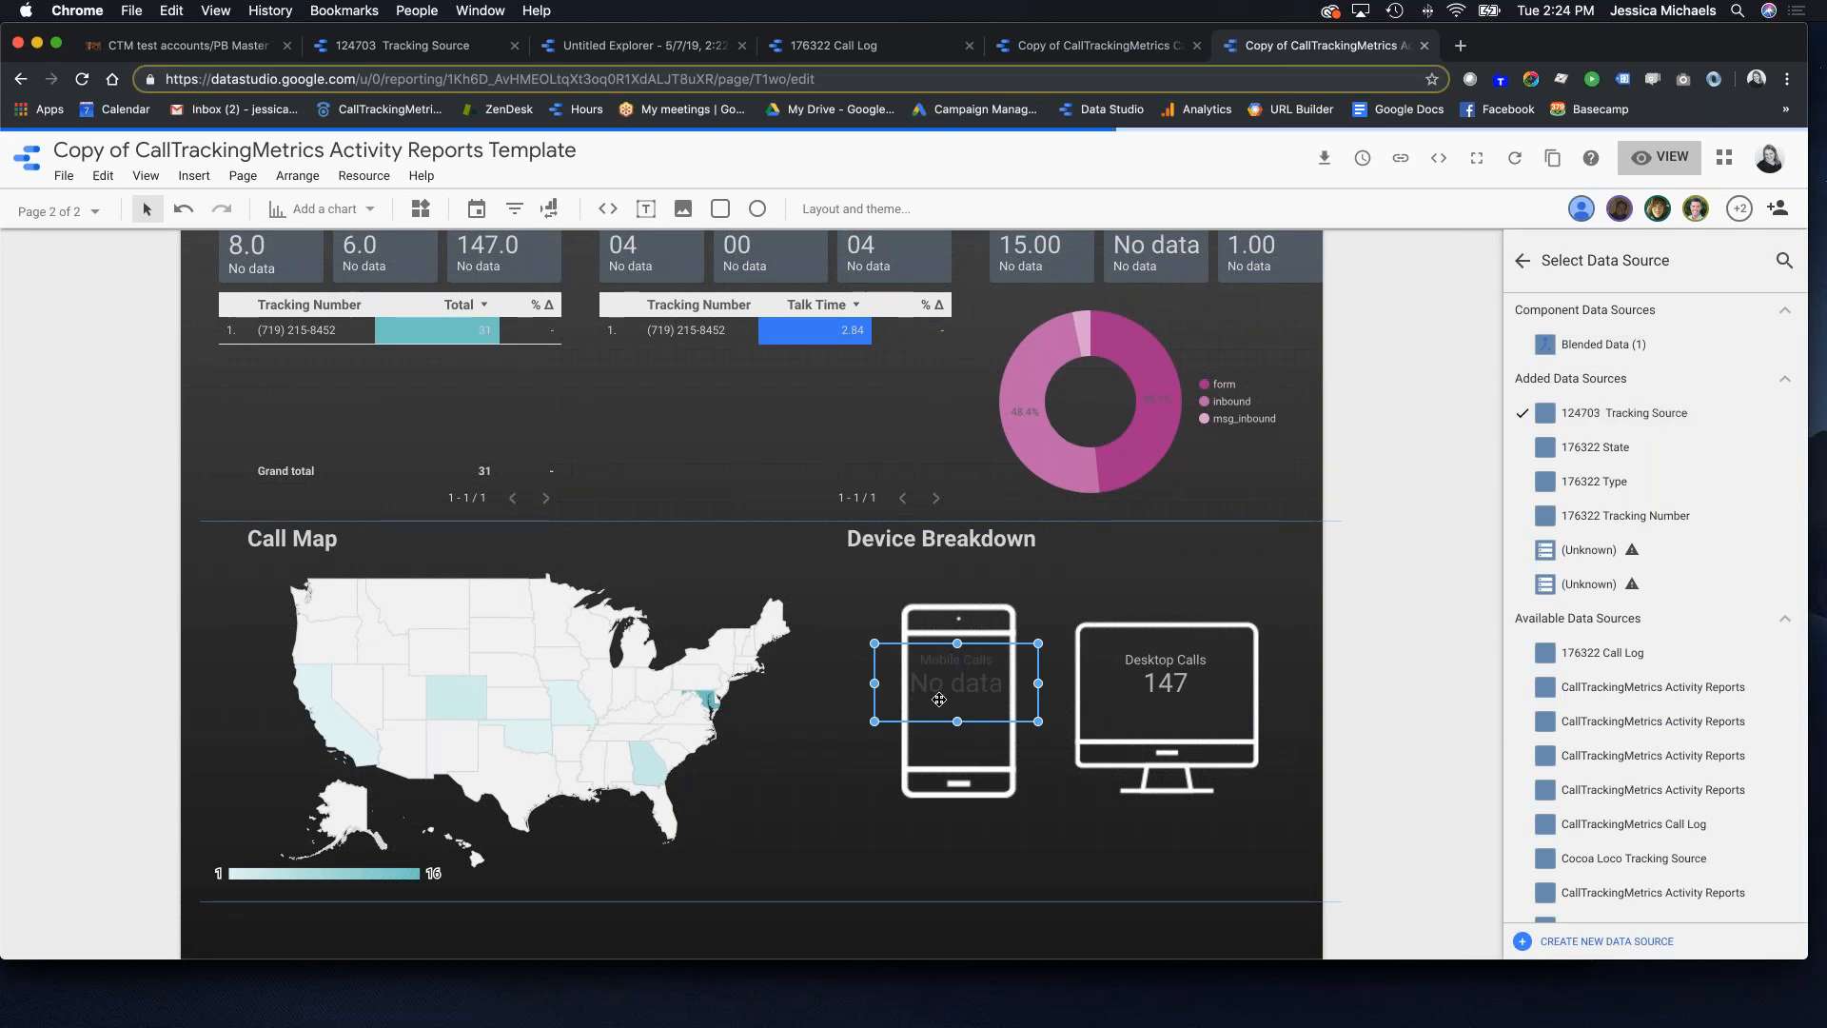
{"action": "scroll", "coordinate": [542, 597], "scroll_direction": "up", "scroll_amount": 5}
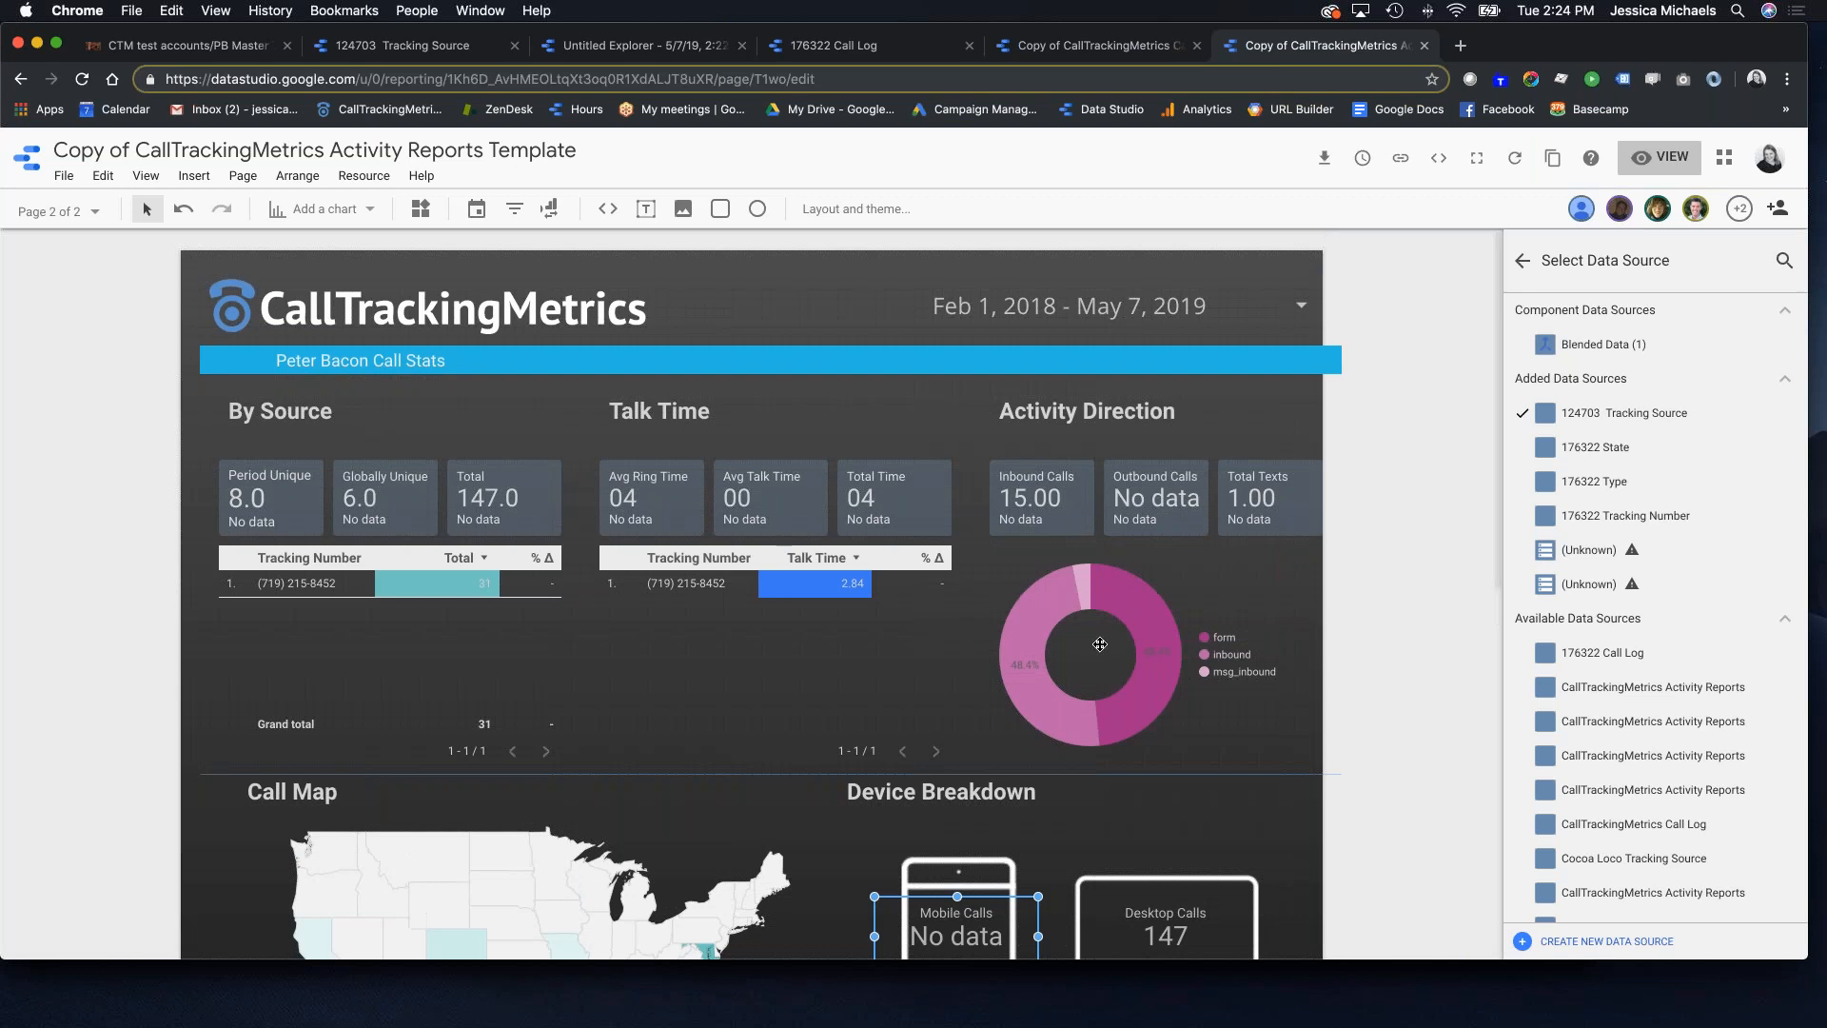
Step: From the CallTrackingMetrics integration settings, start another Activity Reports connector data source
{"action": "left_click", "coordinate": [400, 45]}
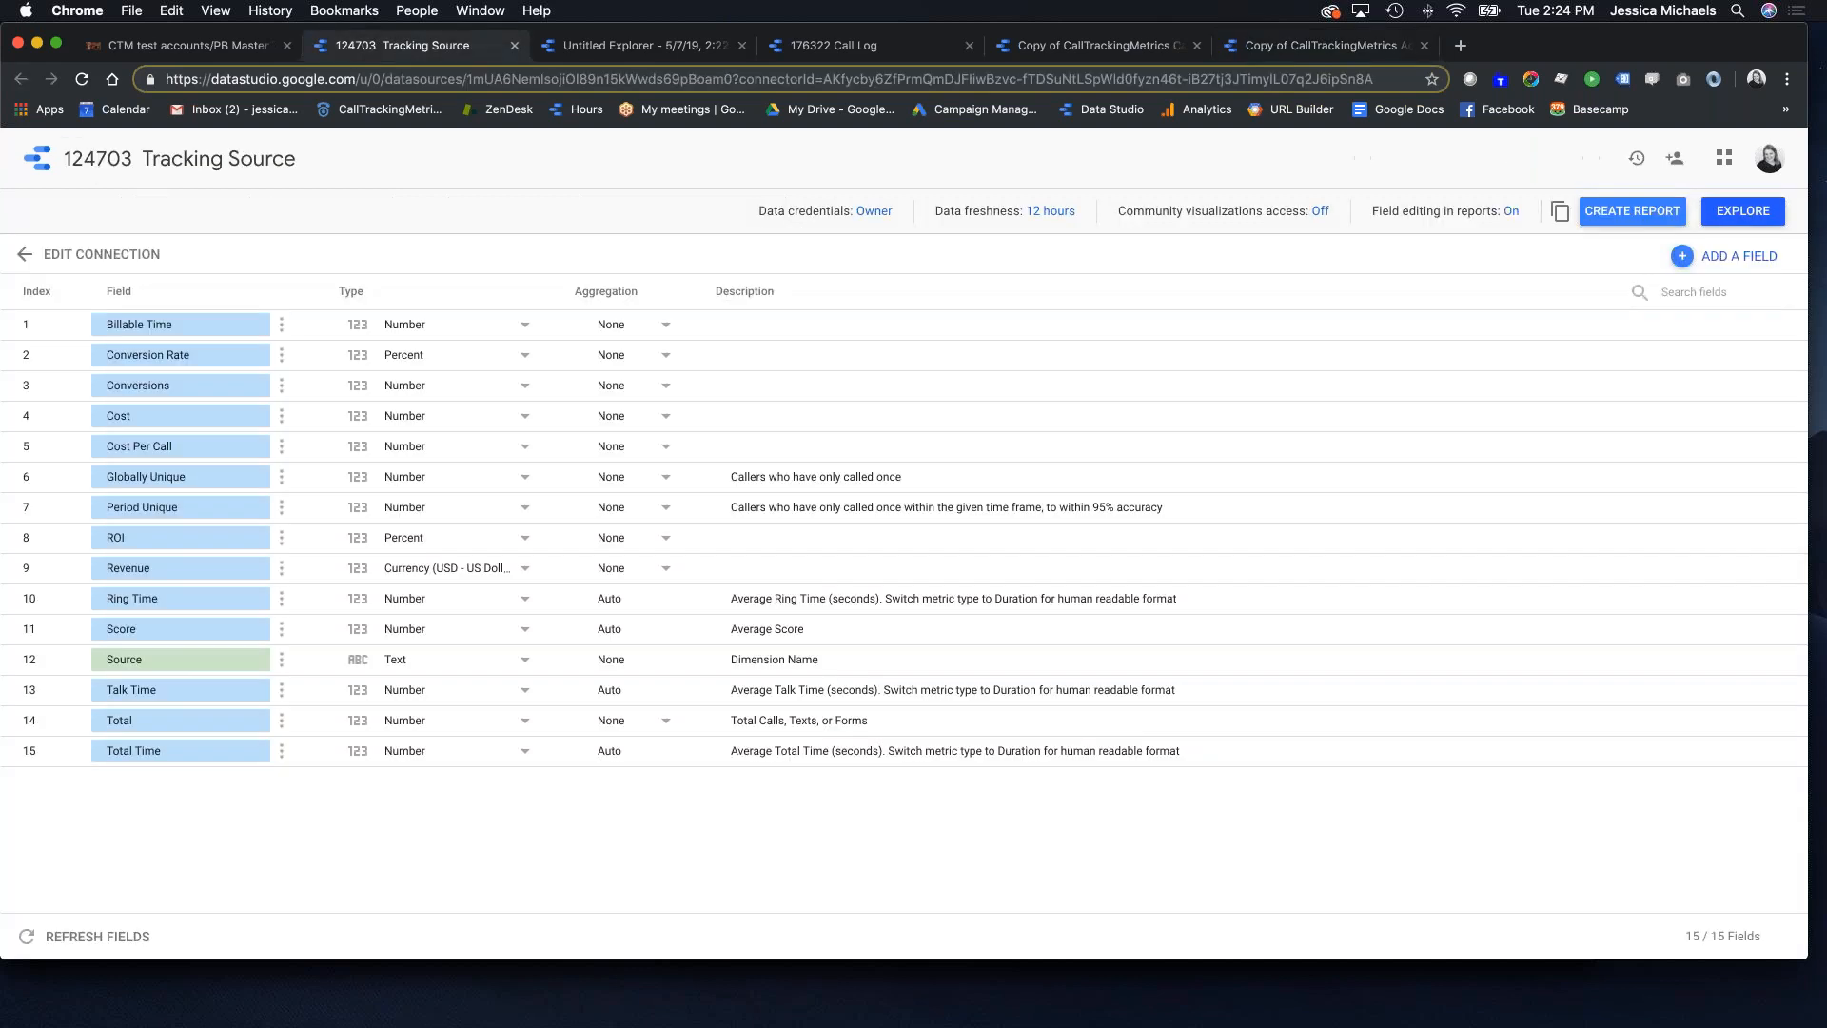
{"action": "key", "text": "ctrl+shift+Tab"}
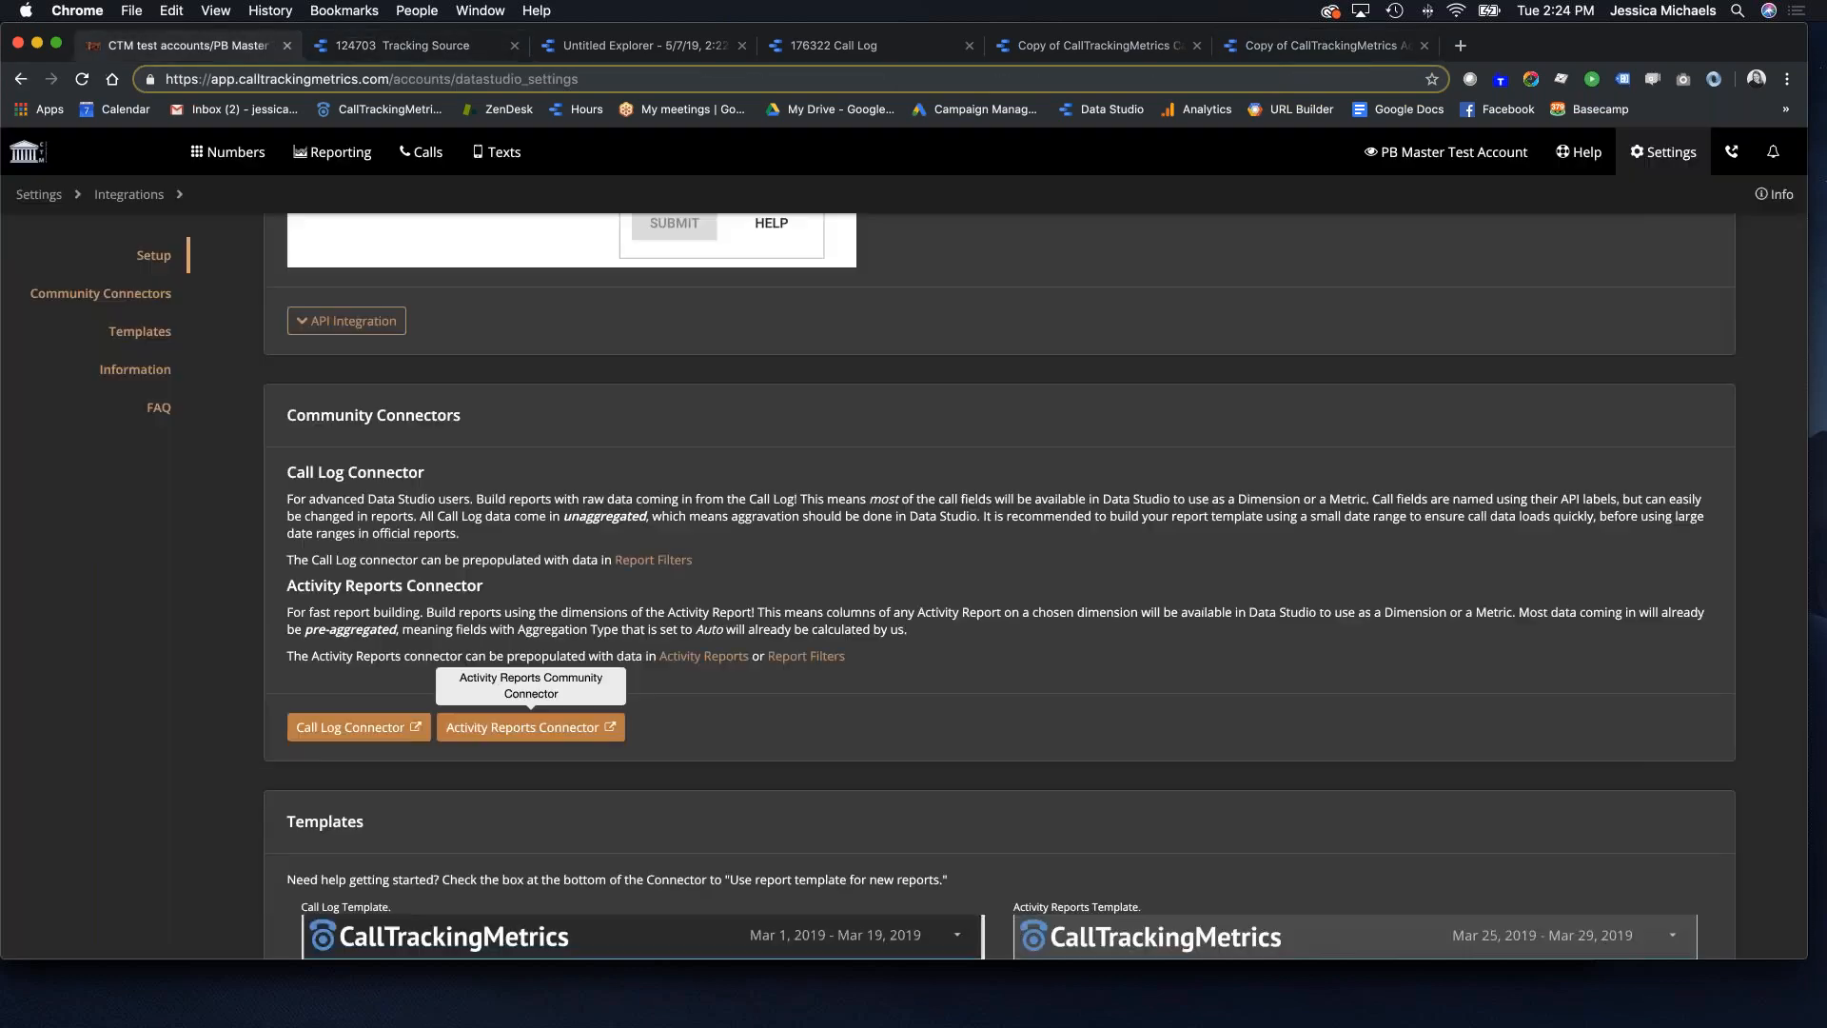
{"action": "left_click", "coordinate": [526, 727]}
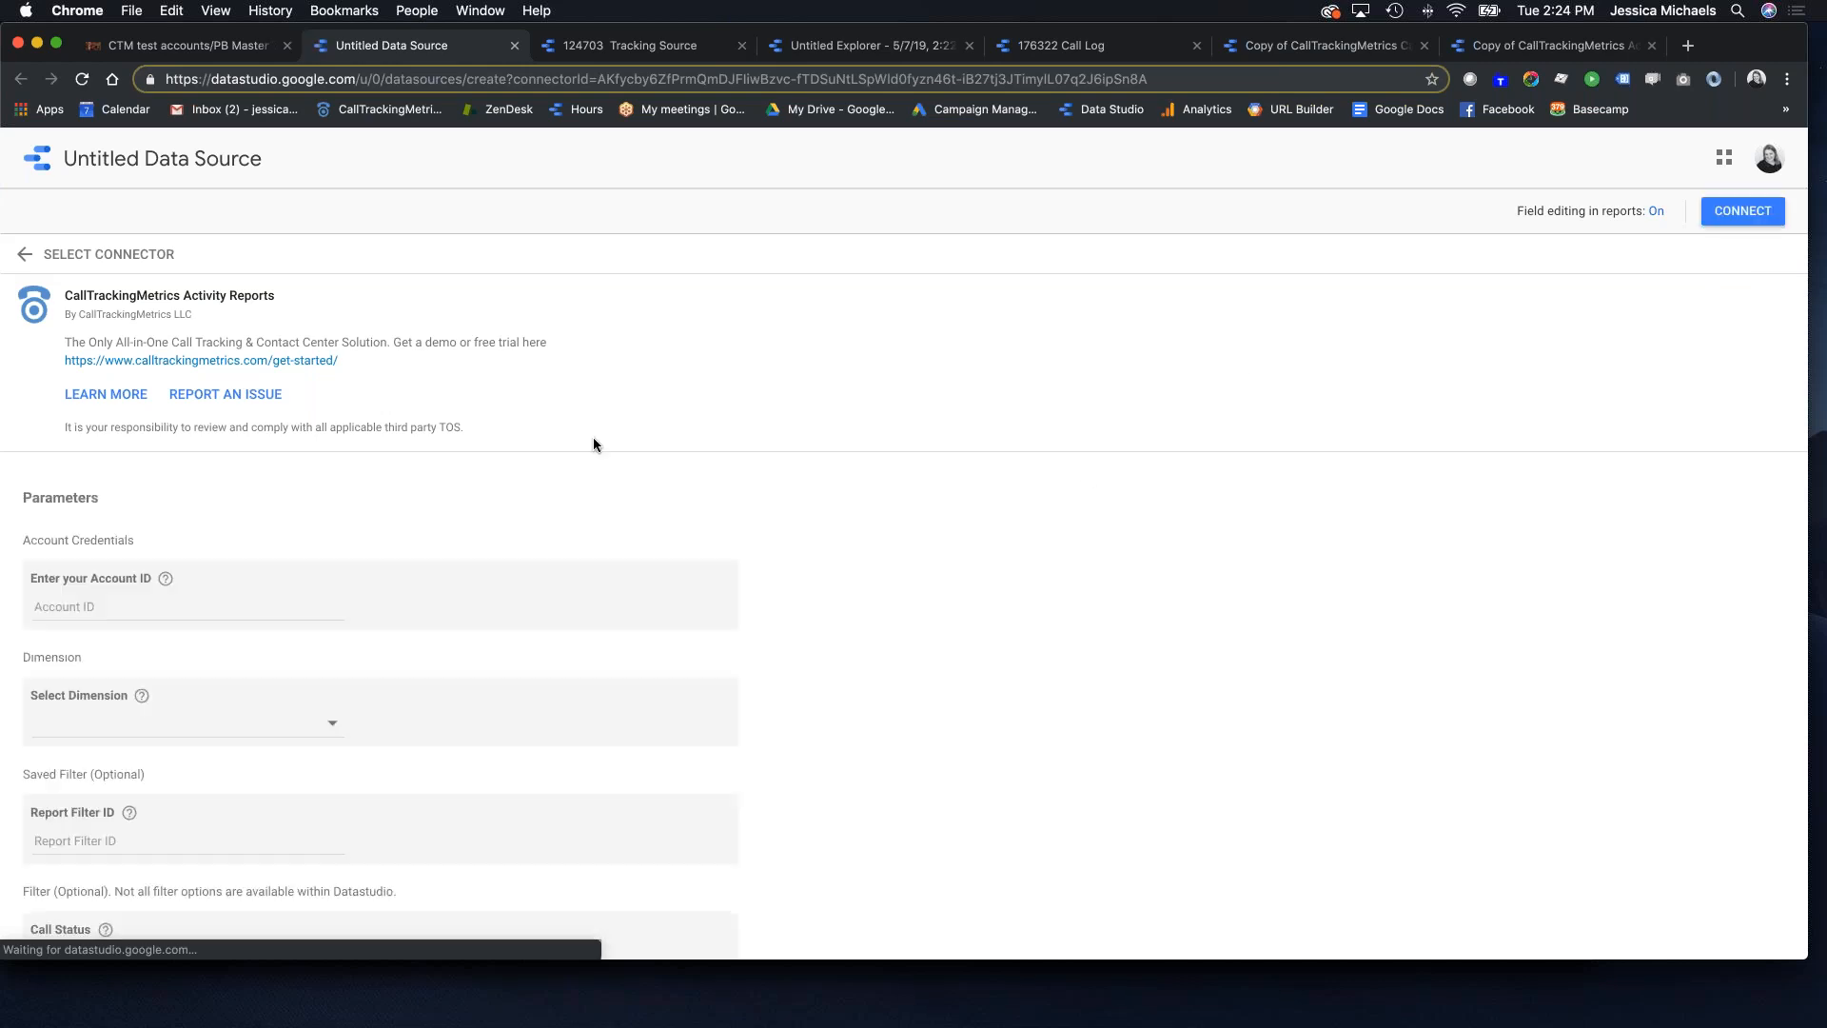
Step: Connect an Activity Reports data source using the account ID with Type as the dimension
{"action": "left_click", "coordinate": [158, 604]}
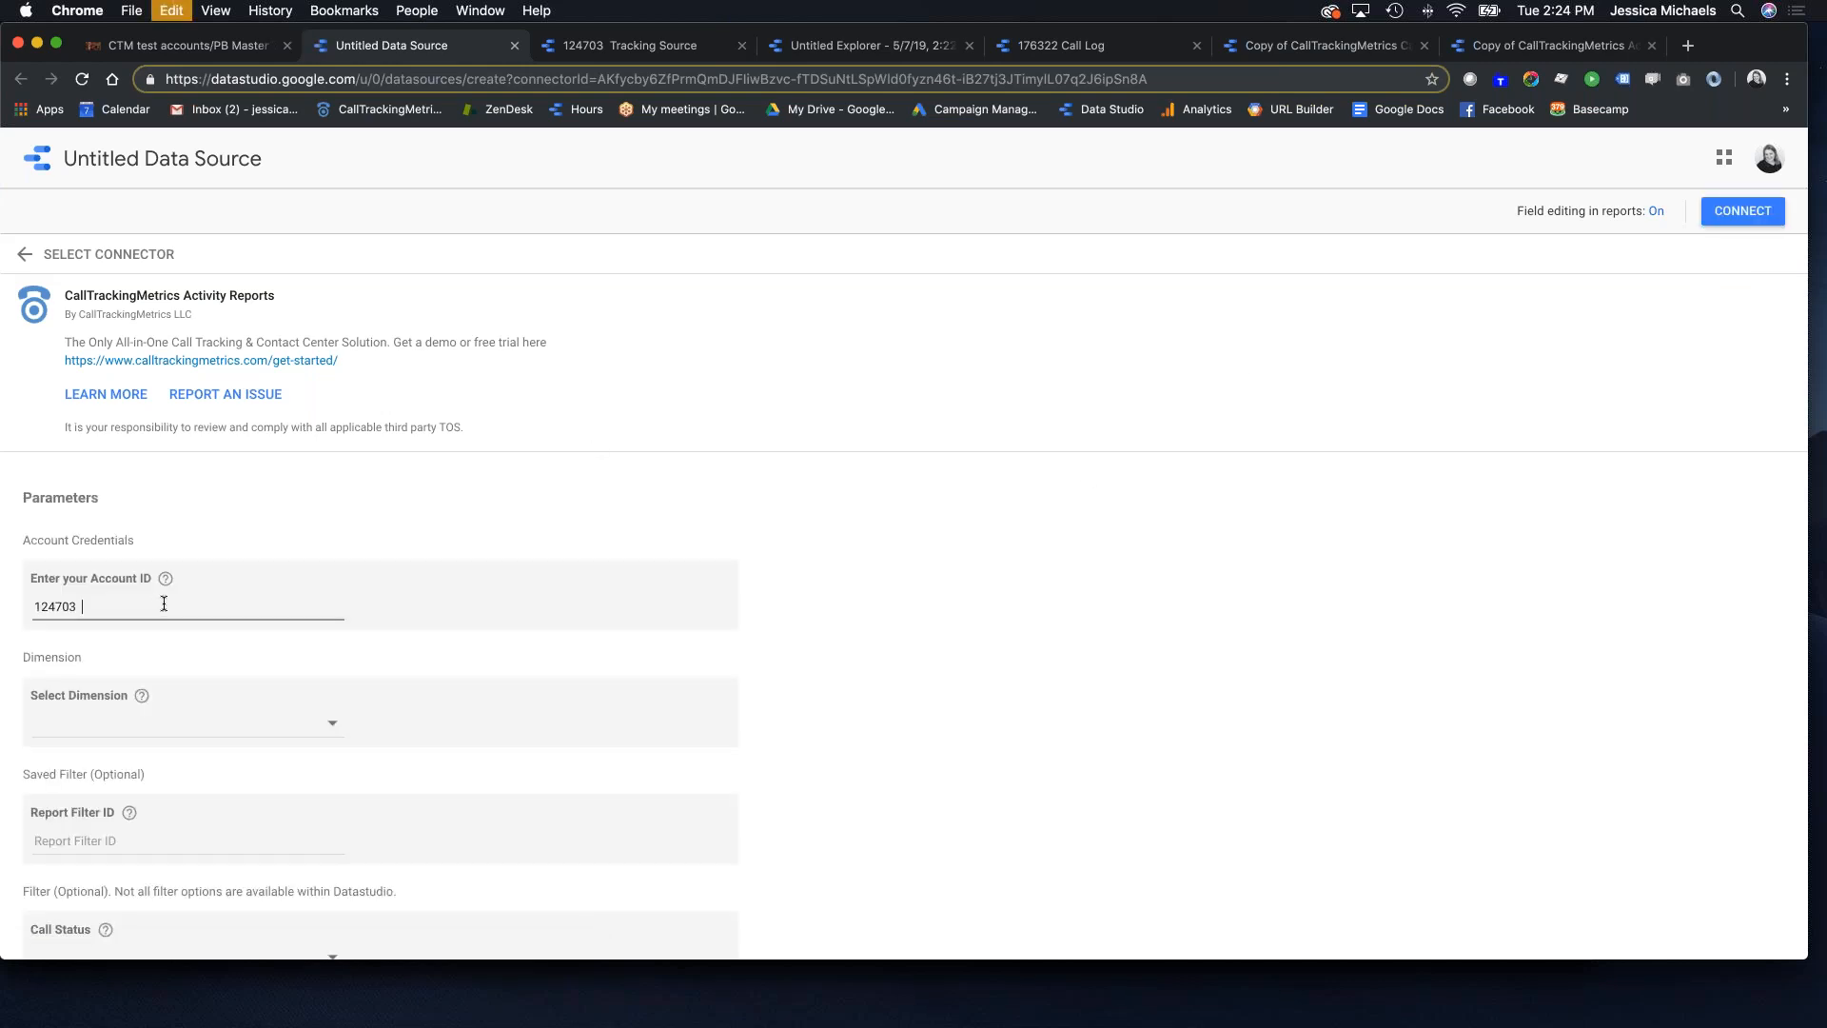
{"action": "left_click", "coordinate": [148, 725]}
{"action": "scroll", "coordinate": [150, 728], "scroll_direction": "down", "scroll_amount": 3}
{"action": "scroll", "coordinate": [150, 727], "scroll_direction": "down", "scroll_amount": 10}
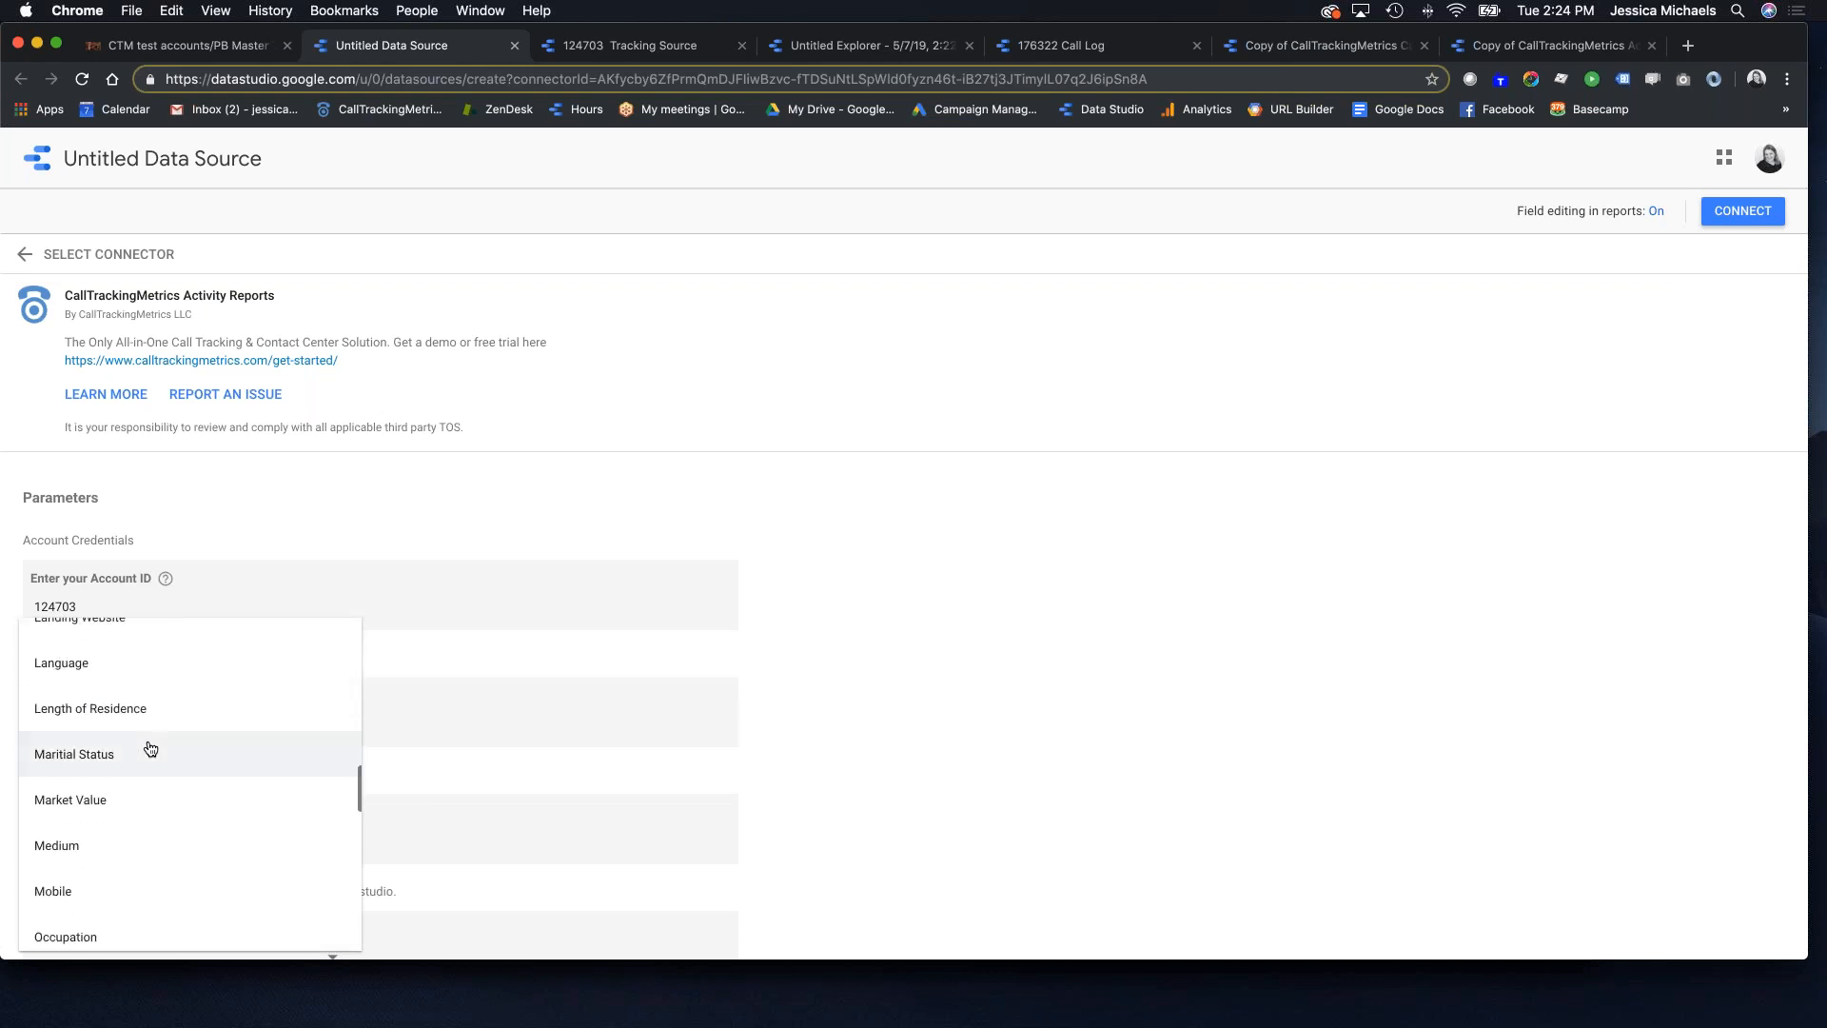
{"action": "scroll", "coordinate": [150, 749], "scroll_direction": "down", "scroll_amount": 5}
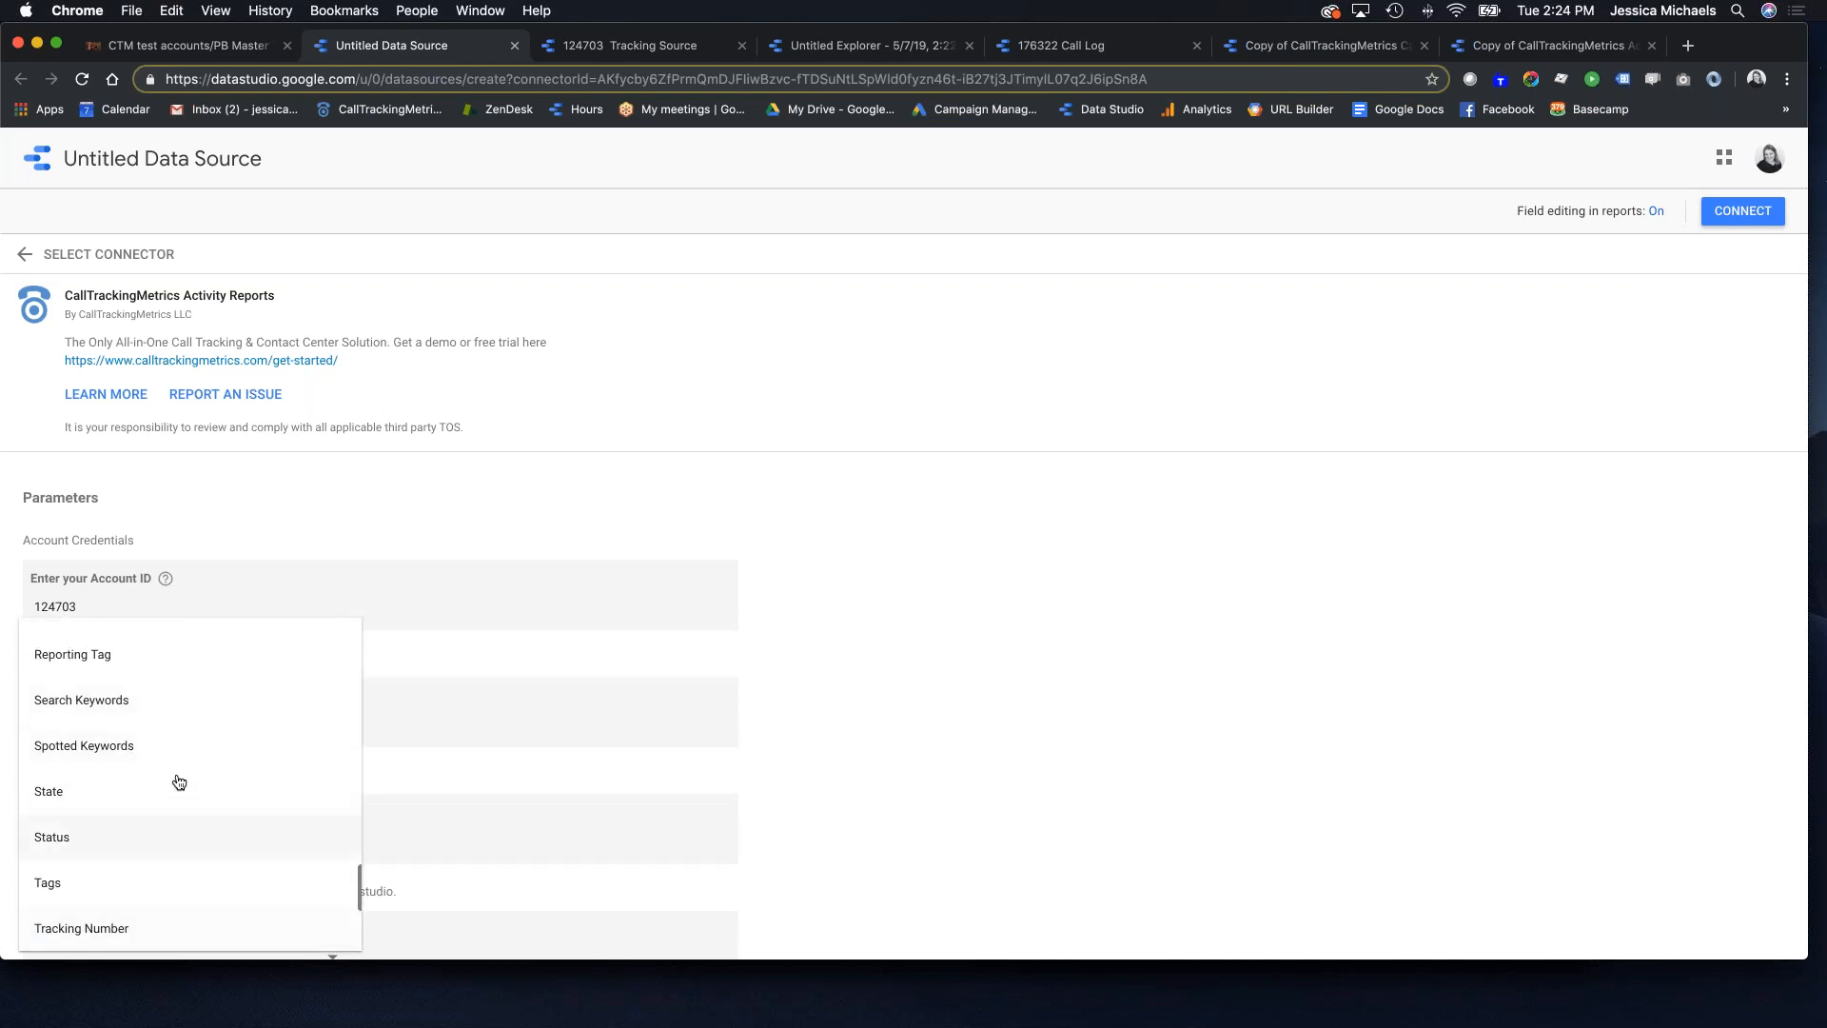
{"action": "scroll", "coordinate": [178, 781], "scroll_direction": "down", "scroll_amount": 3}
{"action": "left_click", "coordinate": [139, 807]}
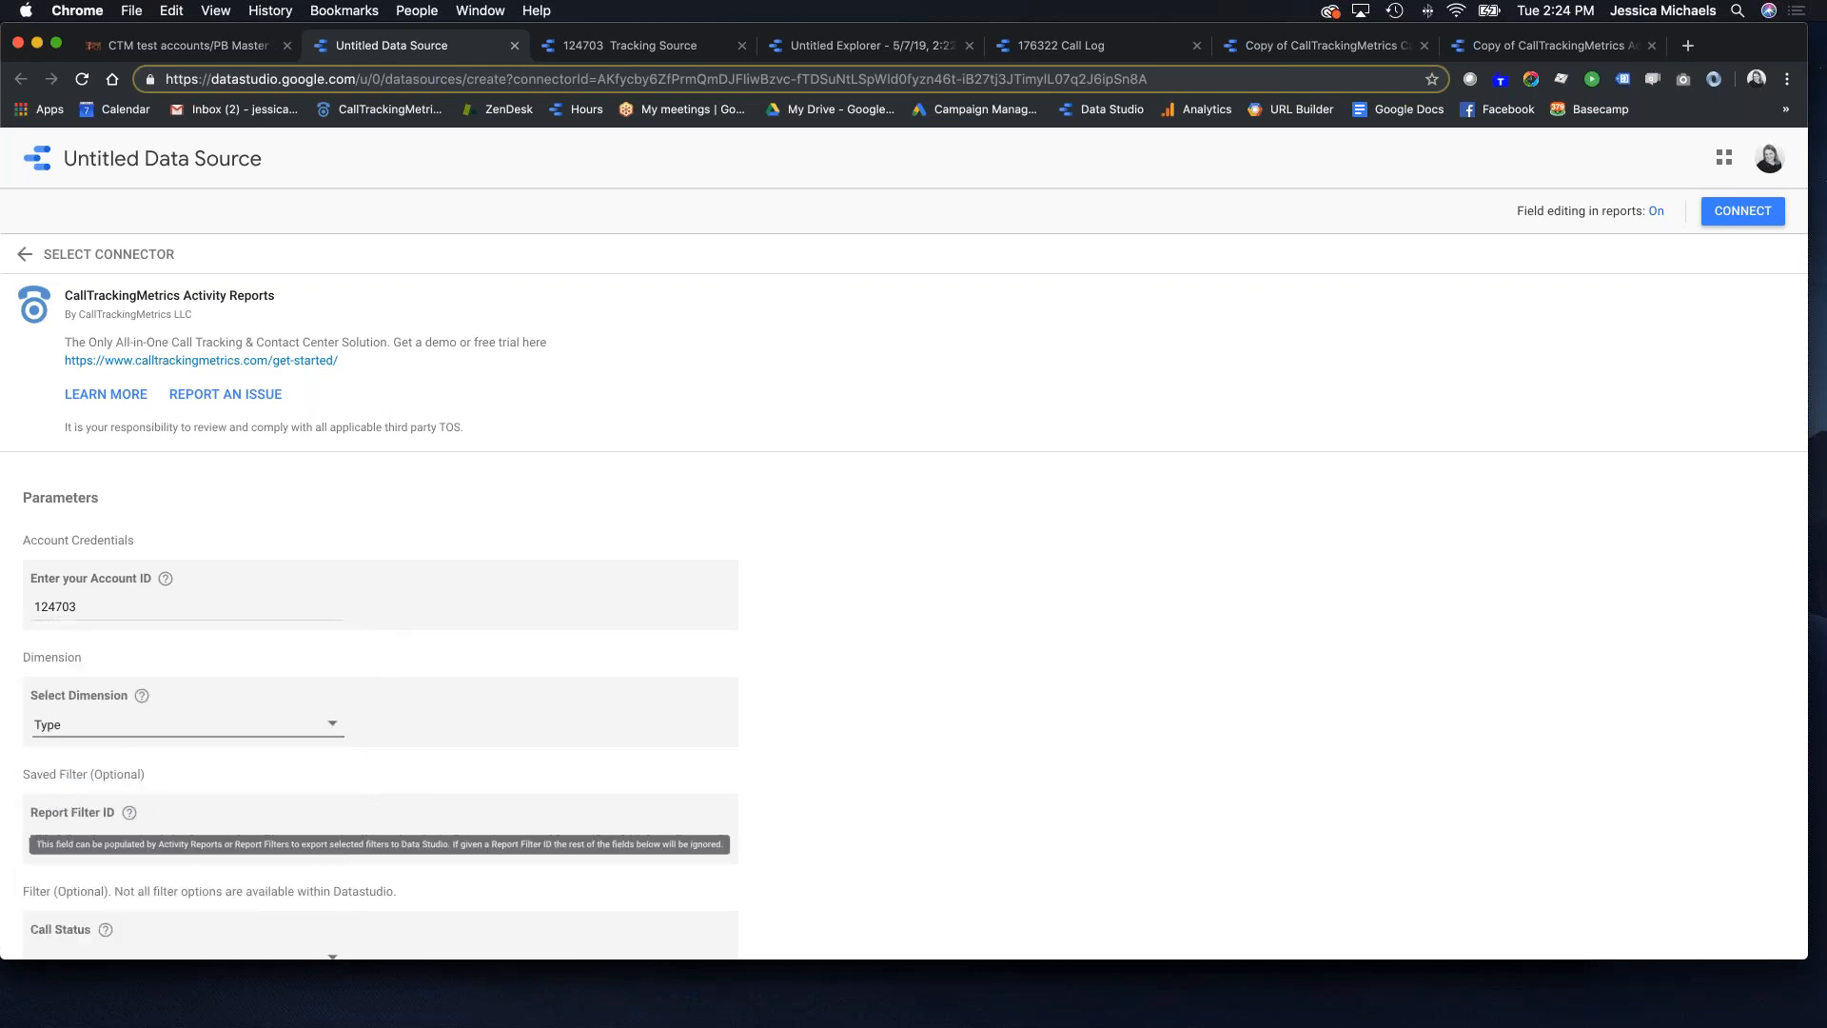
{"action": "left_click", "coordinate": [1745, 211]}
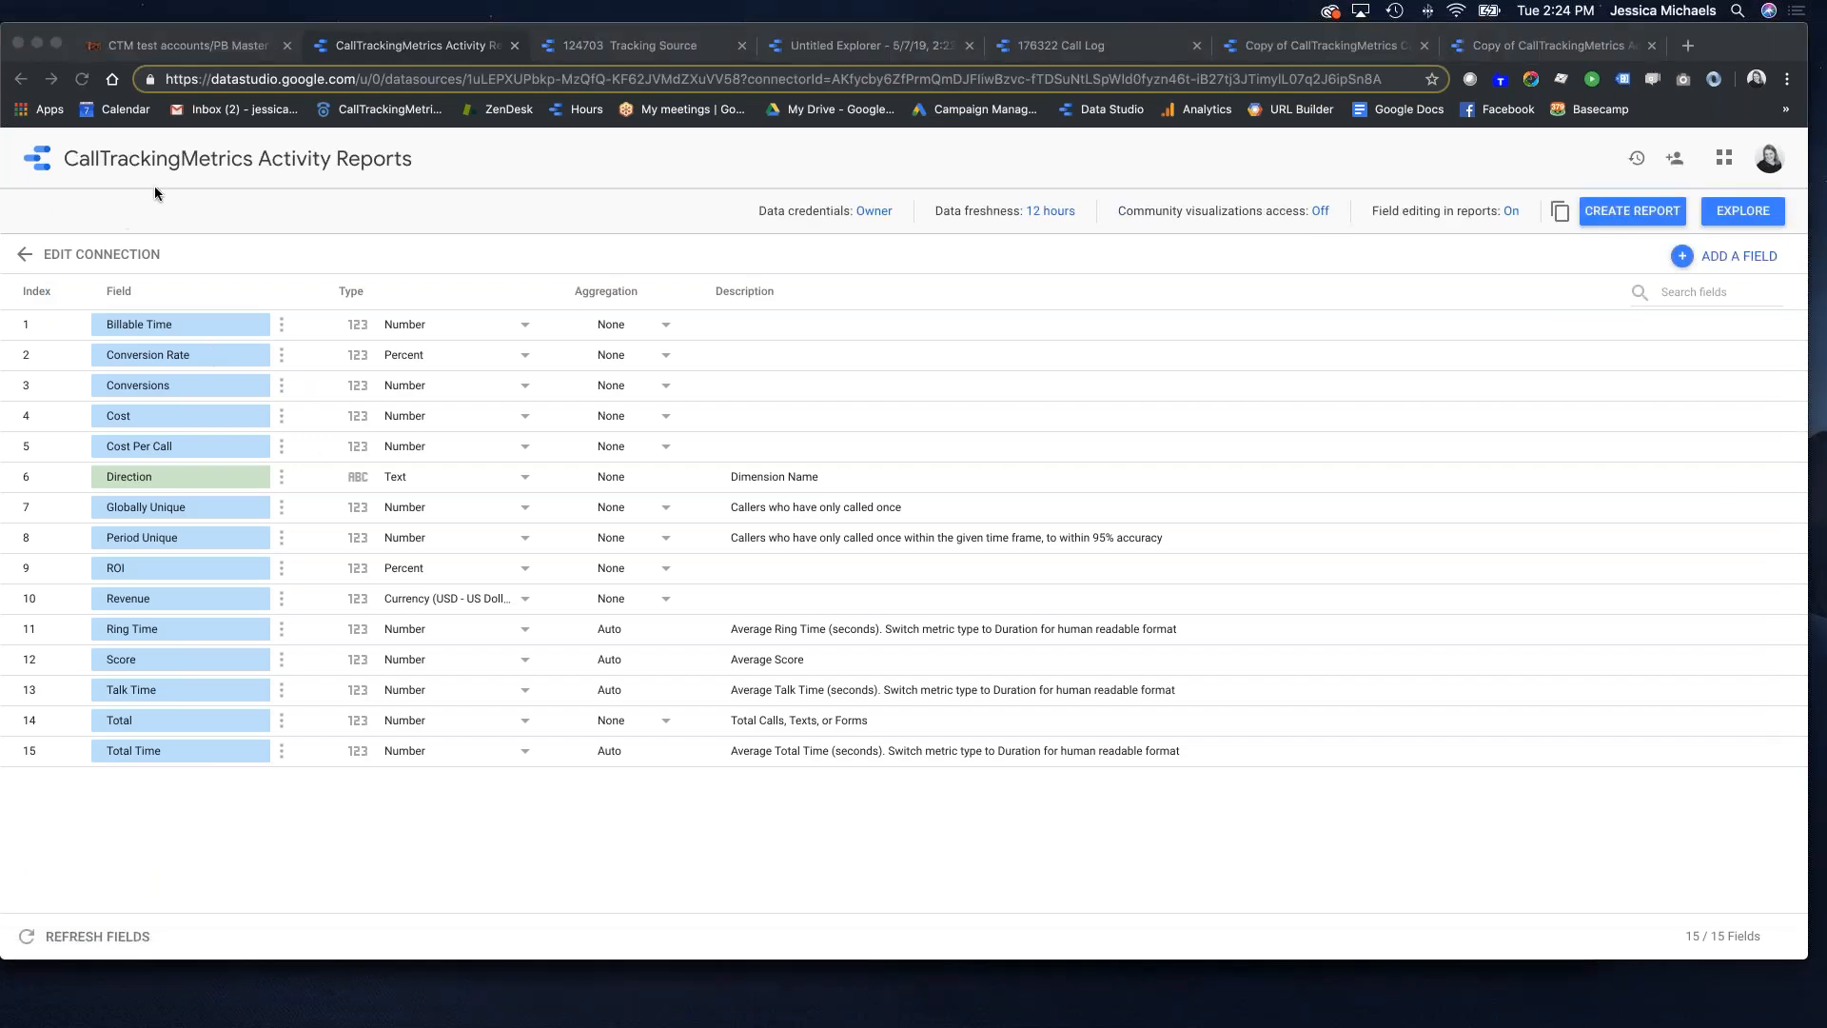
Step: Retitle the data source as the account ID plus 'Type', explore its totals, then return to the report
{"action": "left_click", "coordinate": [324, 165]}
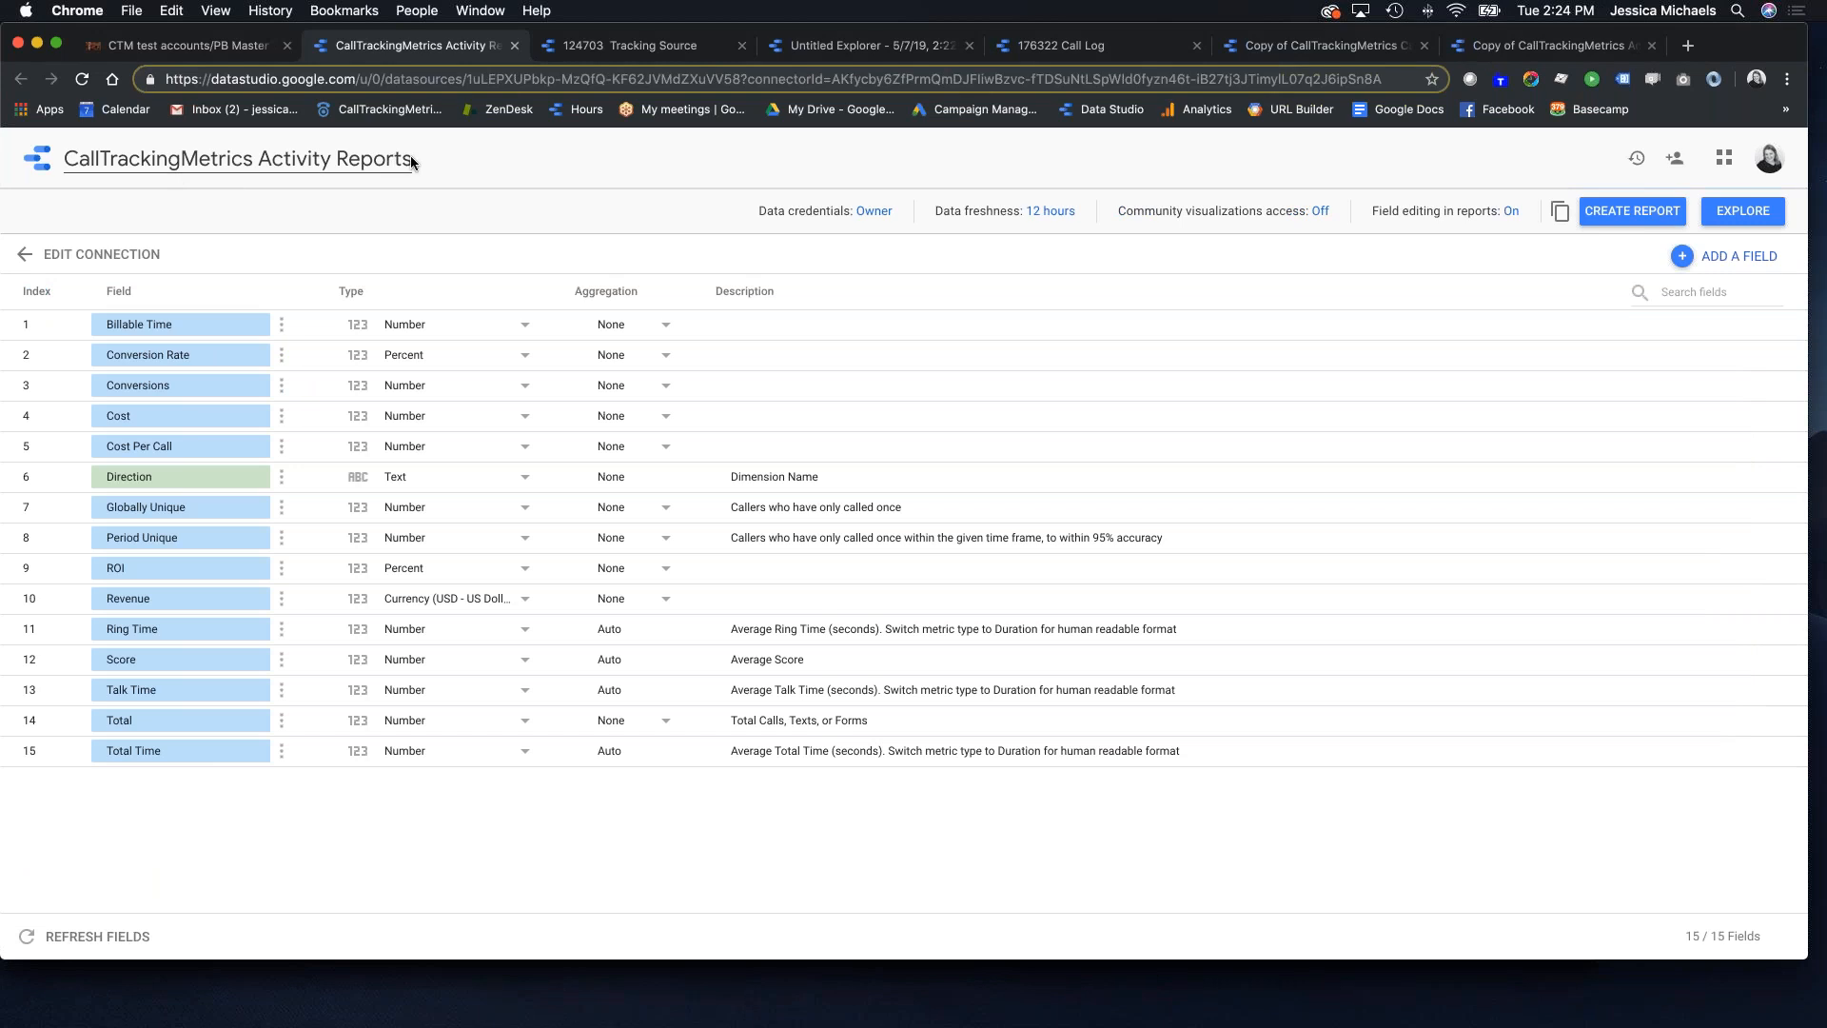
{"action": "left_click_drag", "start_coordinate": [410, 158], "coordinate": [59, 164]}
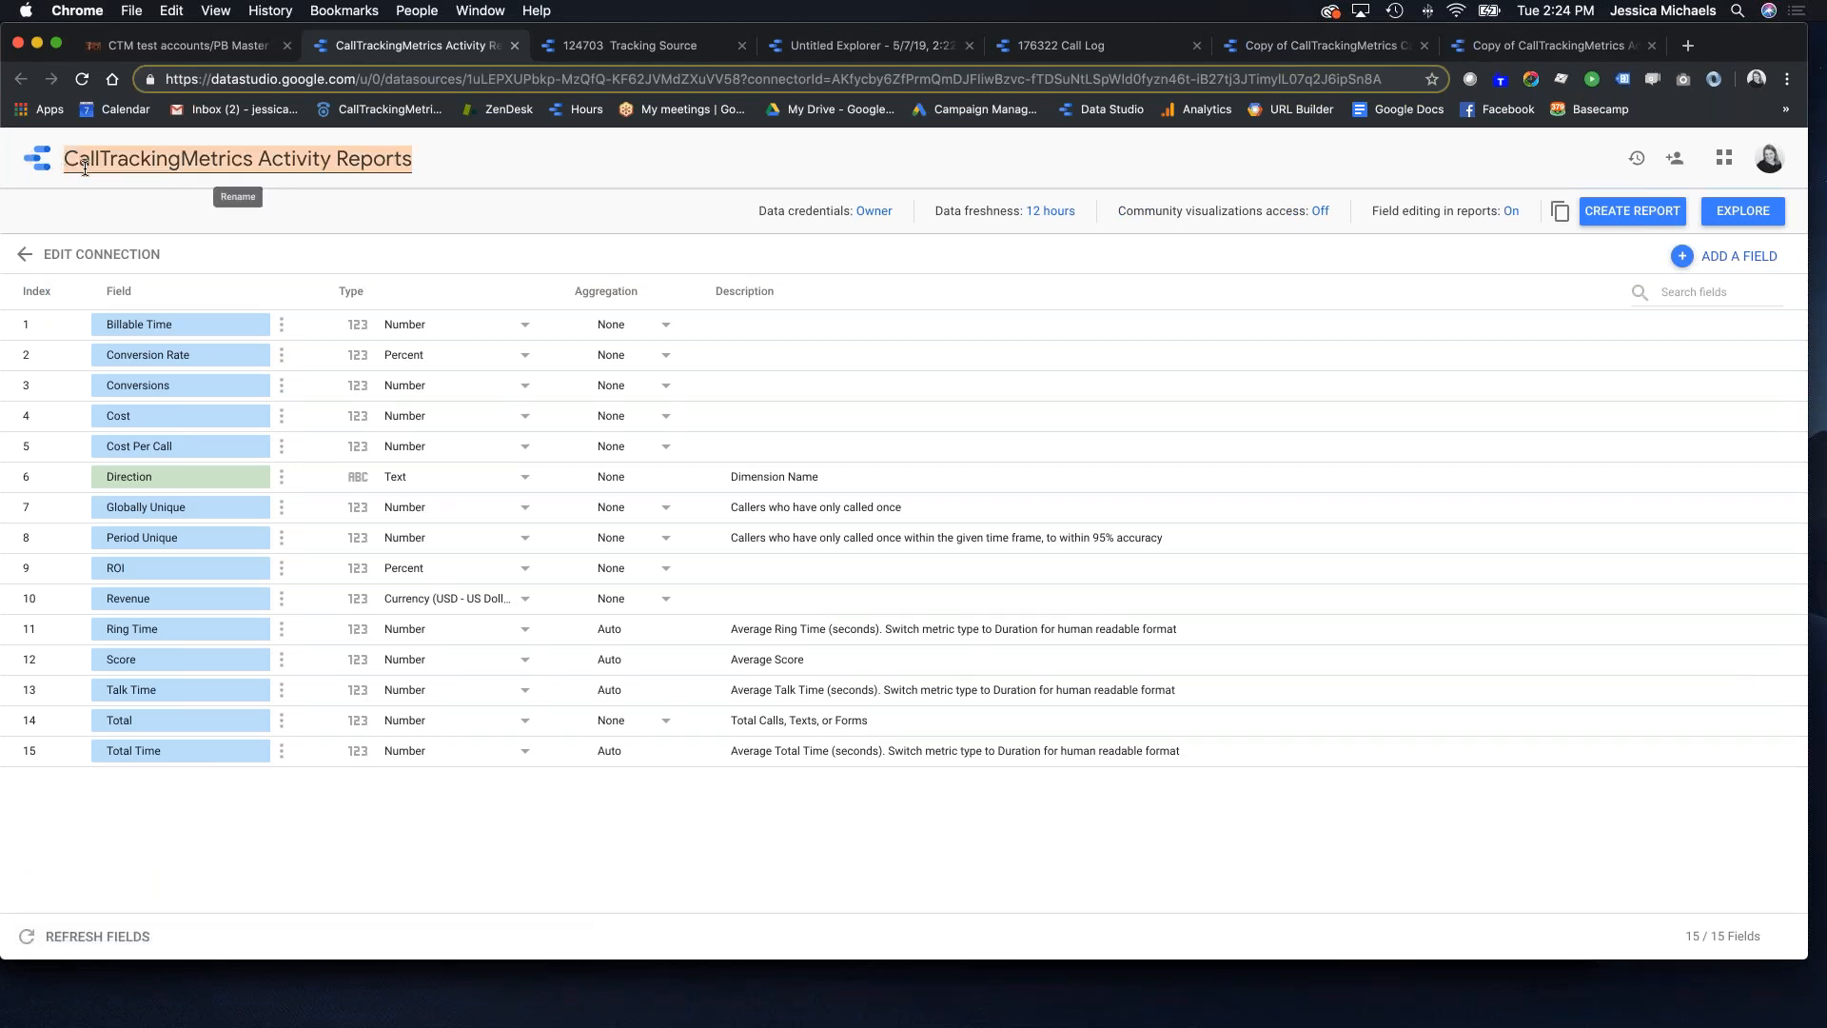
{"action": "type", "text": "124703"}
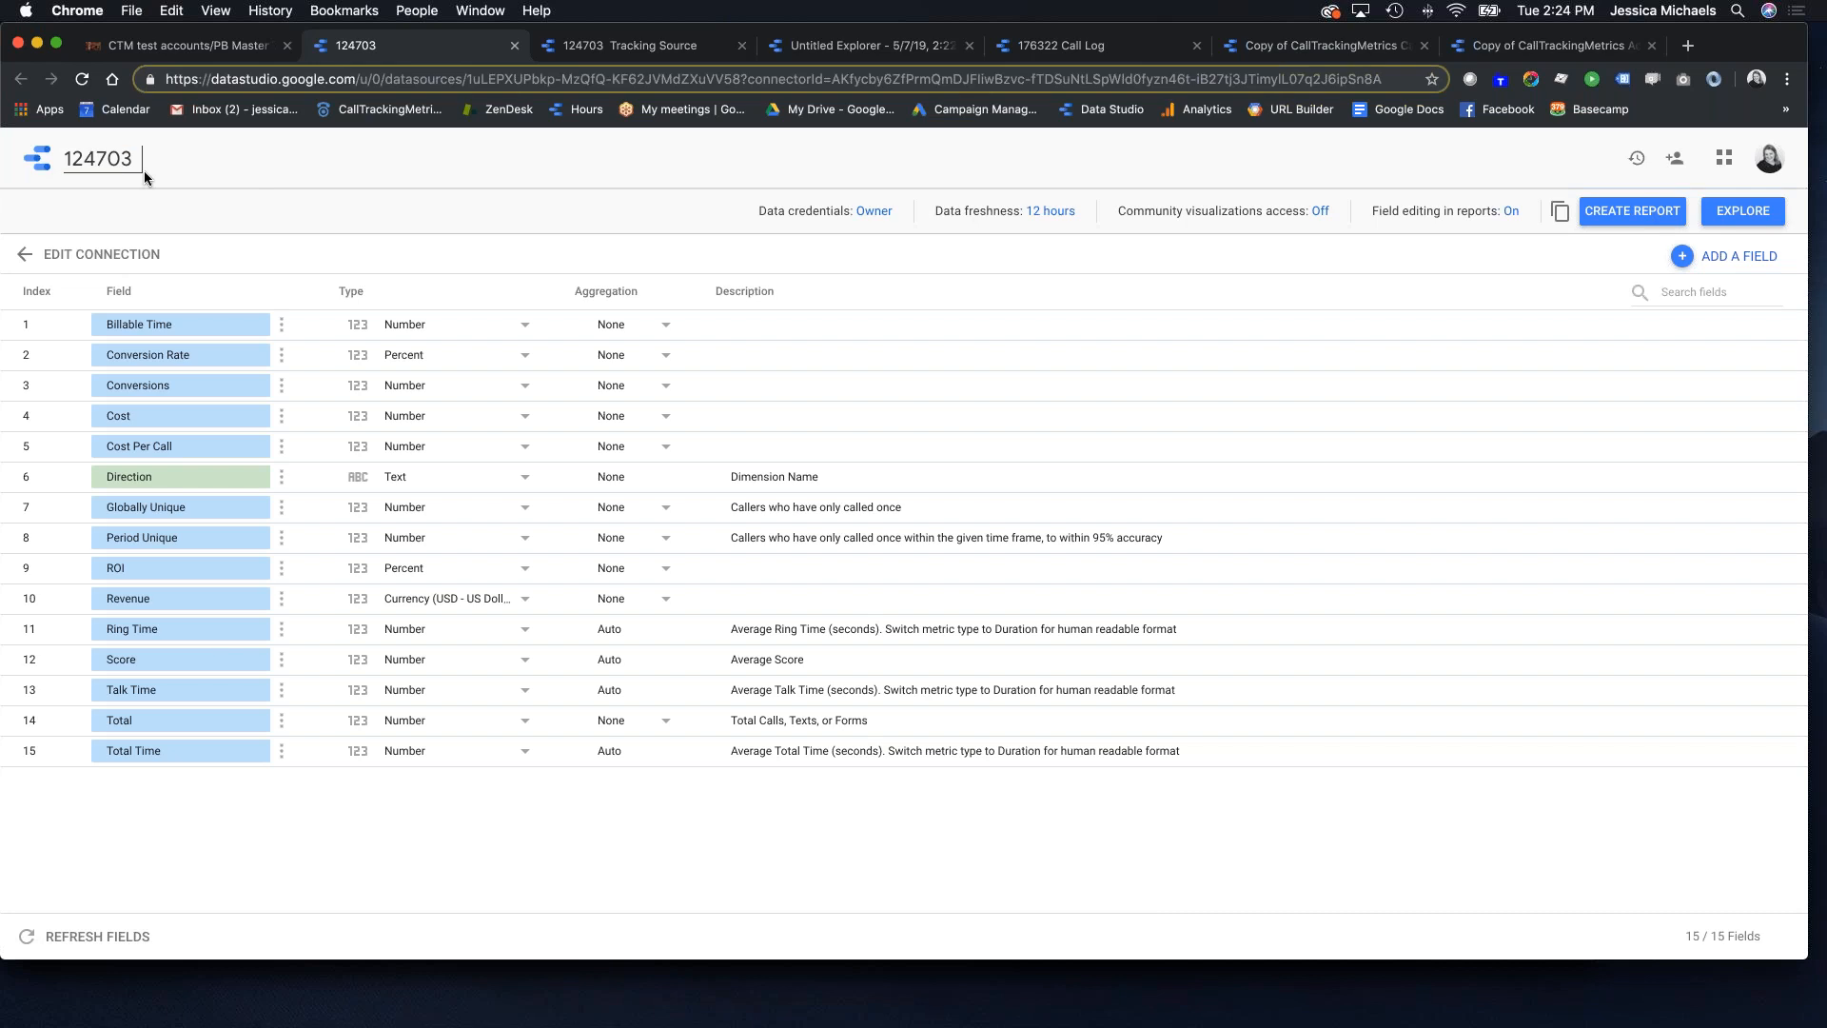
{"action": "type", "text": "  Type"}
{"action": "left_click", "coordinate": [143, 158]}
{"action": "key", "text": "BackSpace"}
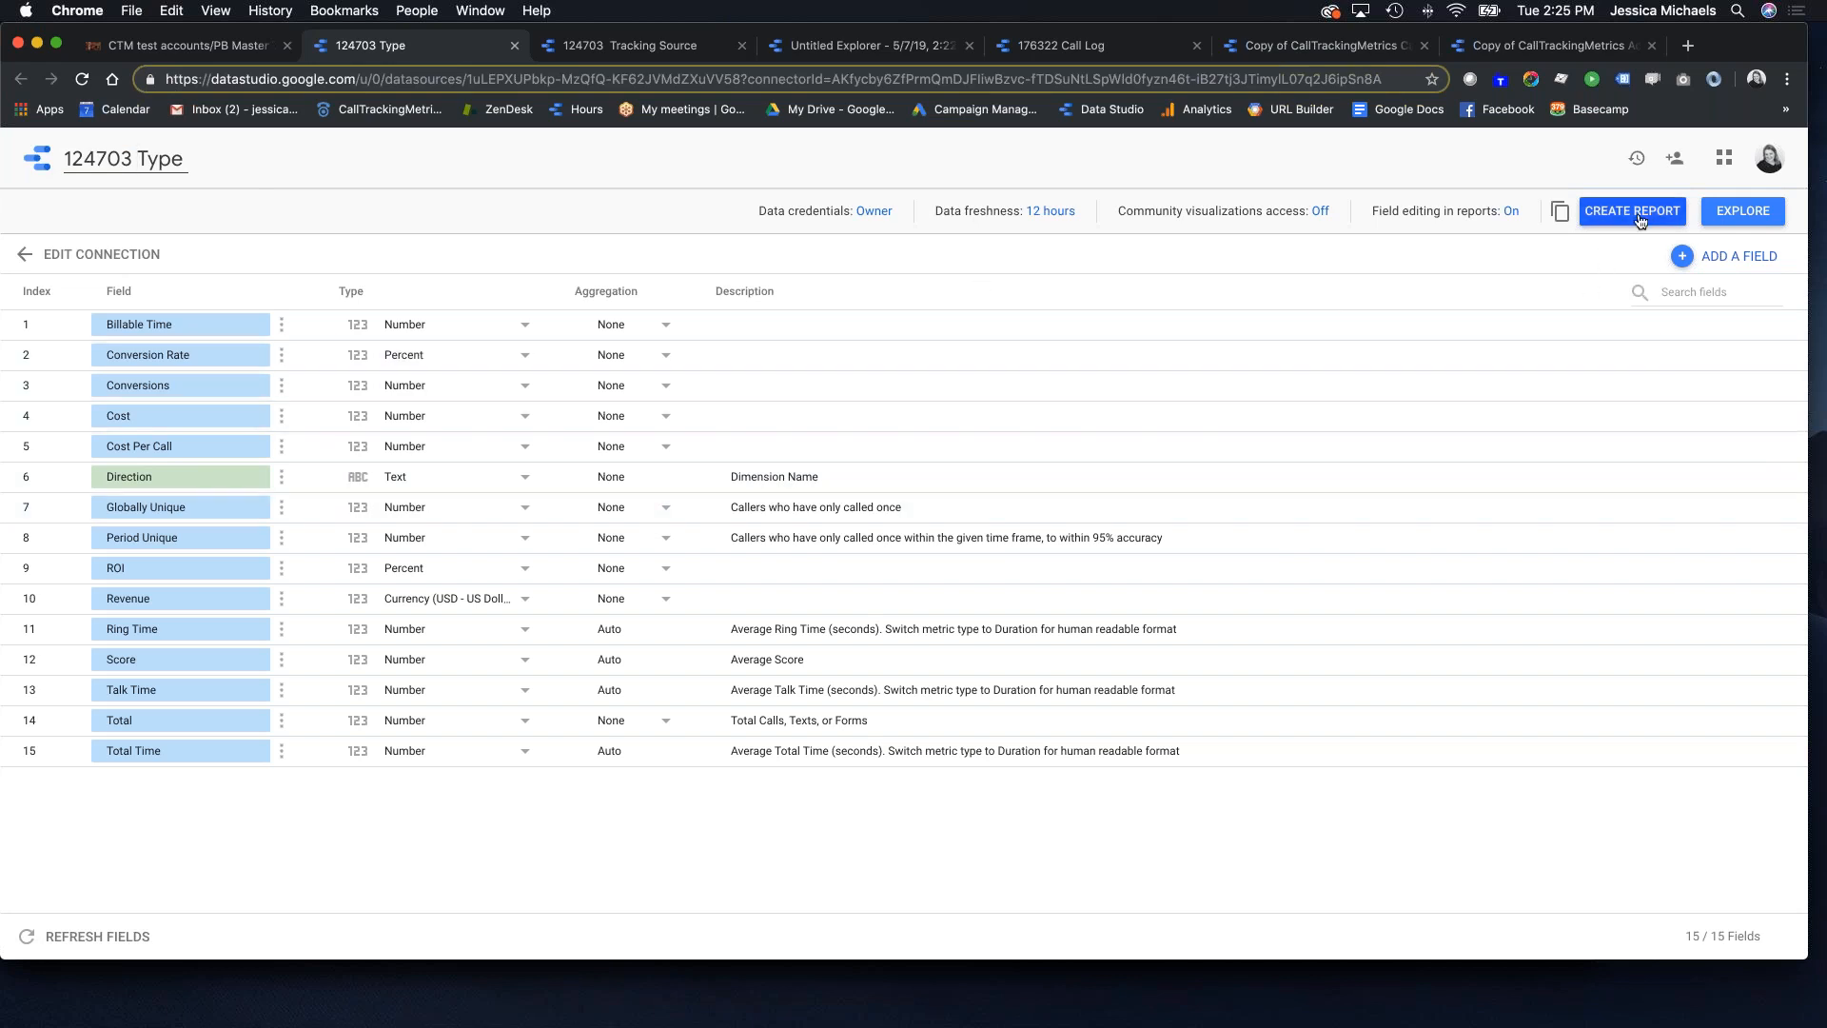
{"action": "left_click", "coordinate": [1724, 217]}
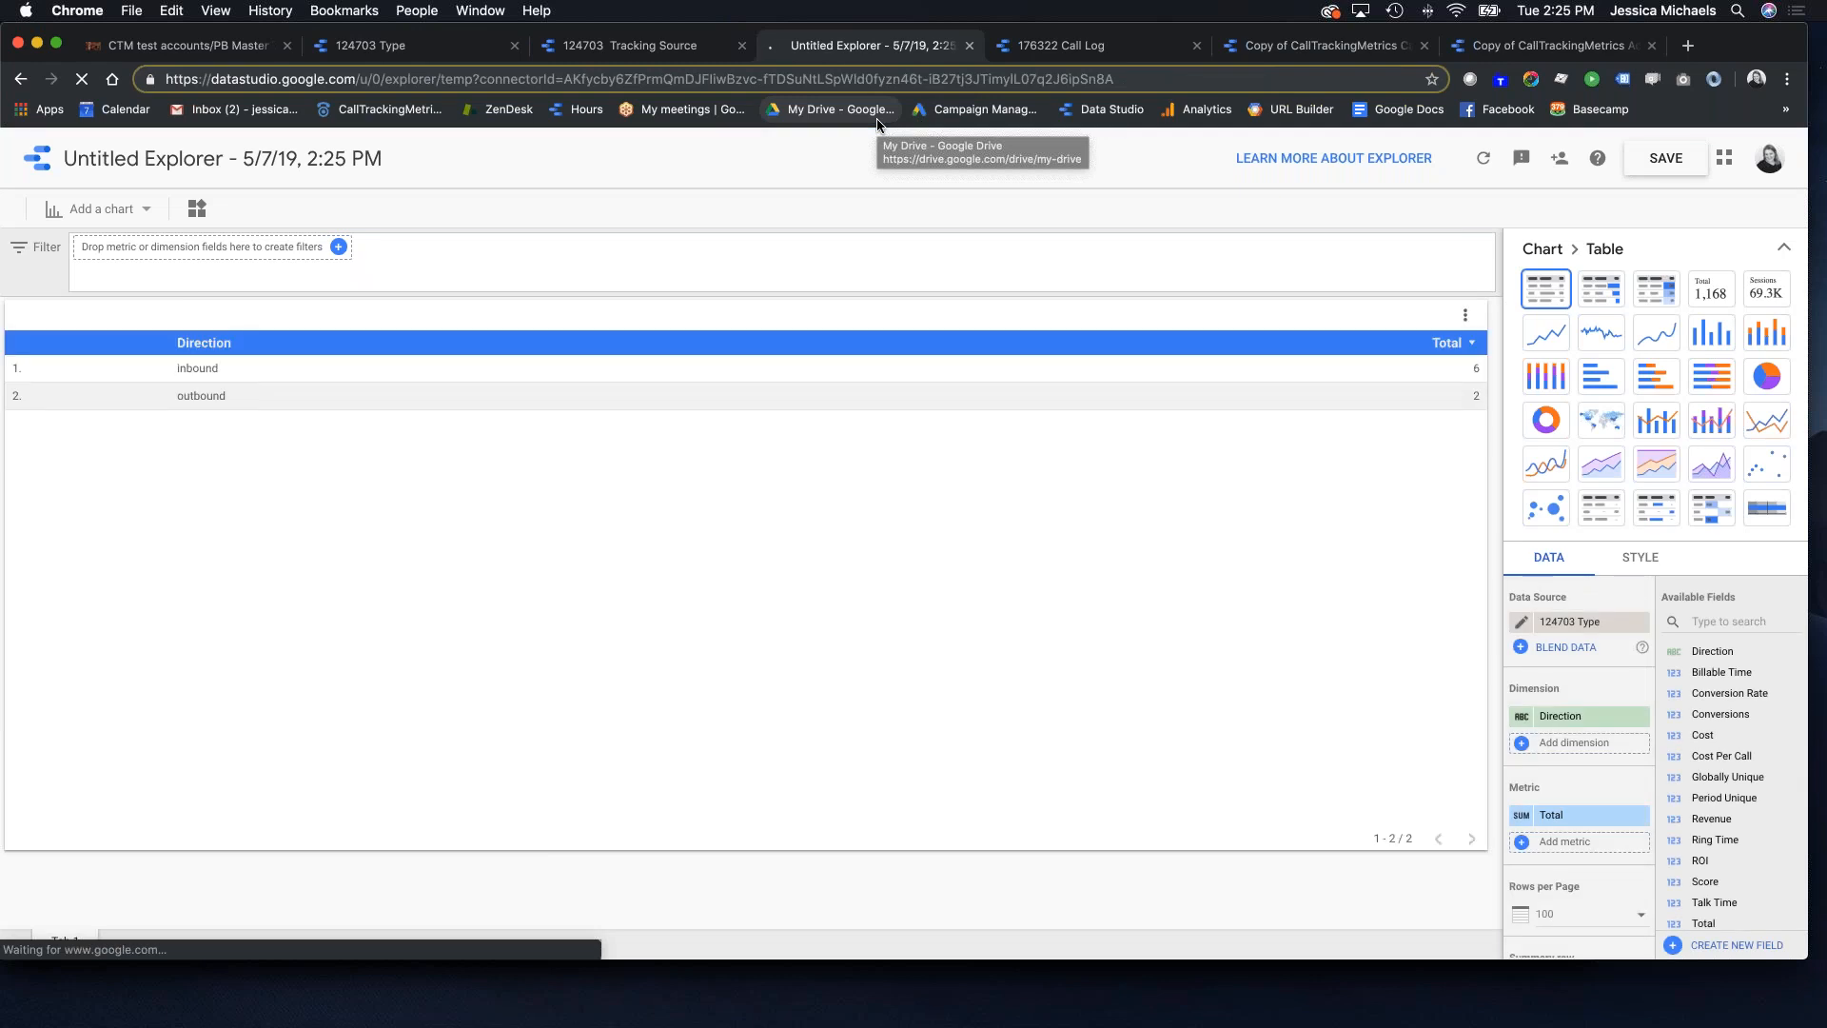
{"action": "left_click", "coordinate": [1489, 50]}
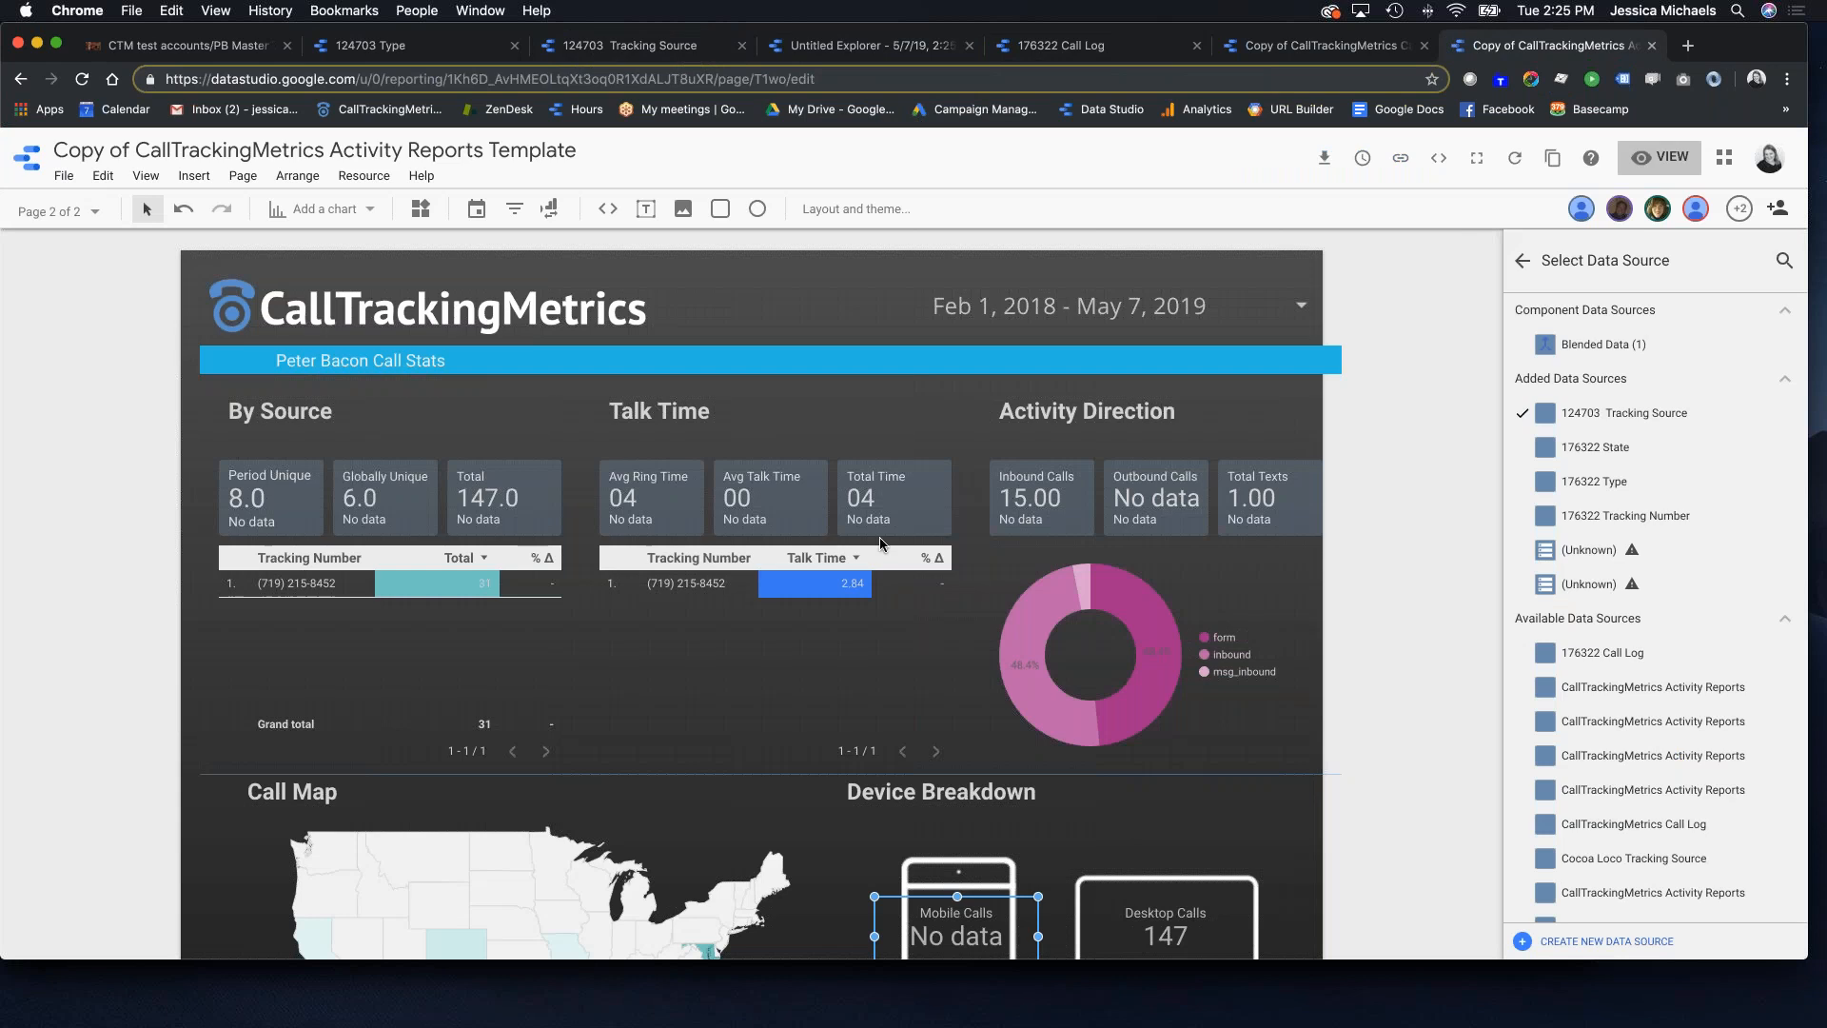
Step: Select the Inbound Calls scorecard and reload the report to load the Type source
{"action": "left_click", "coordinate": [1026, 499]}
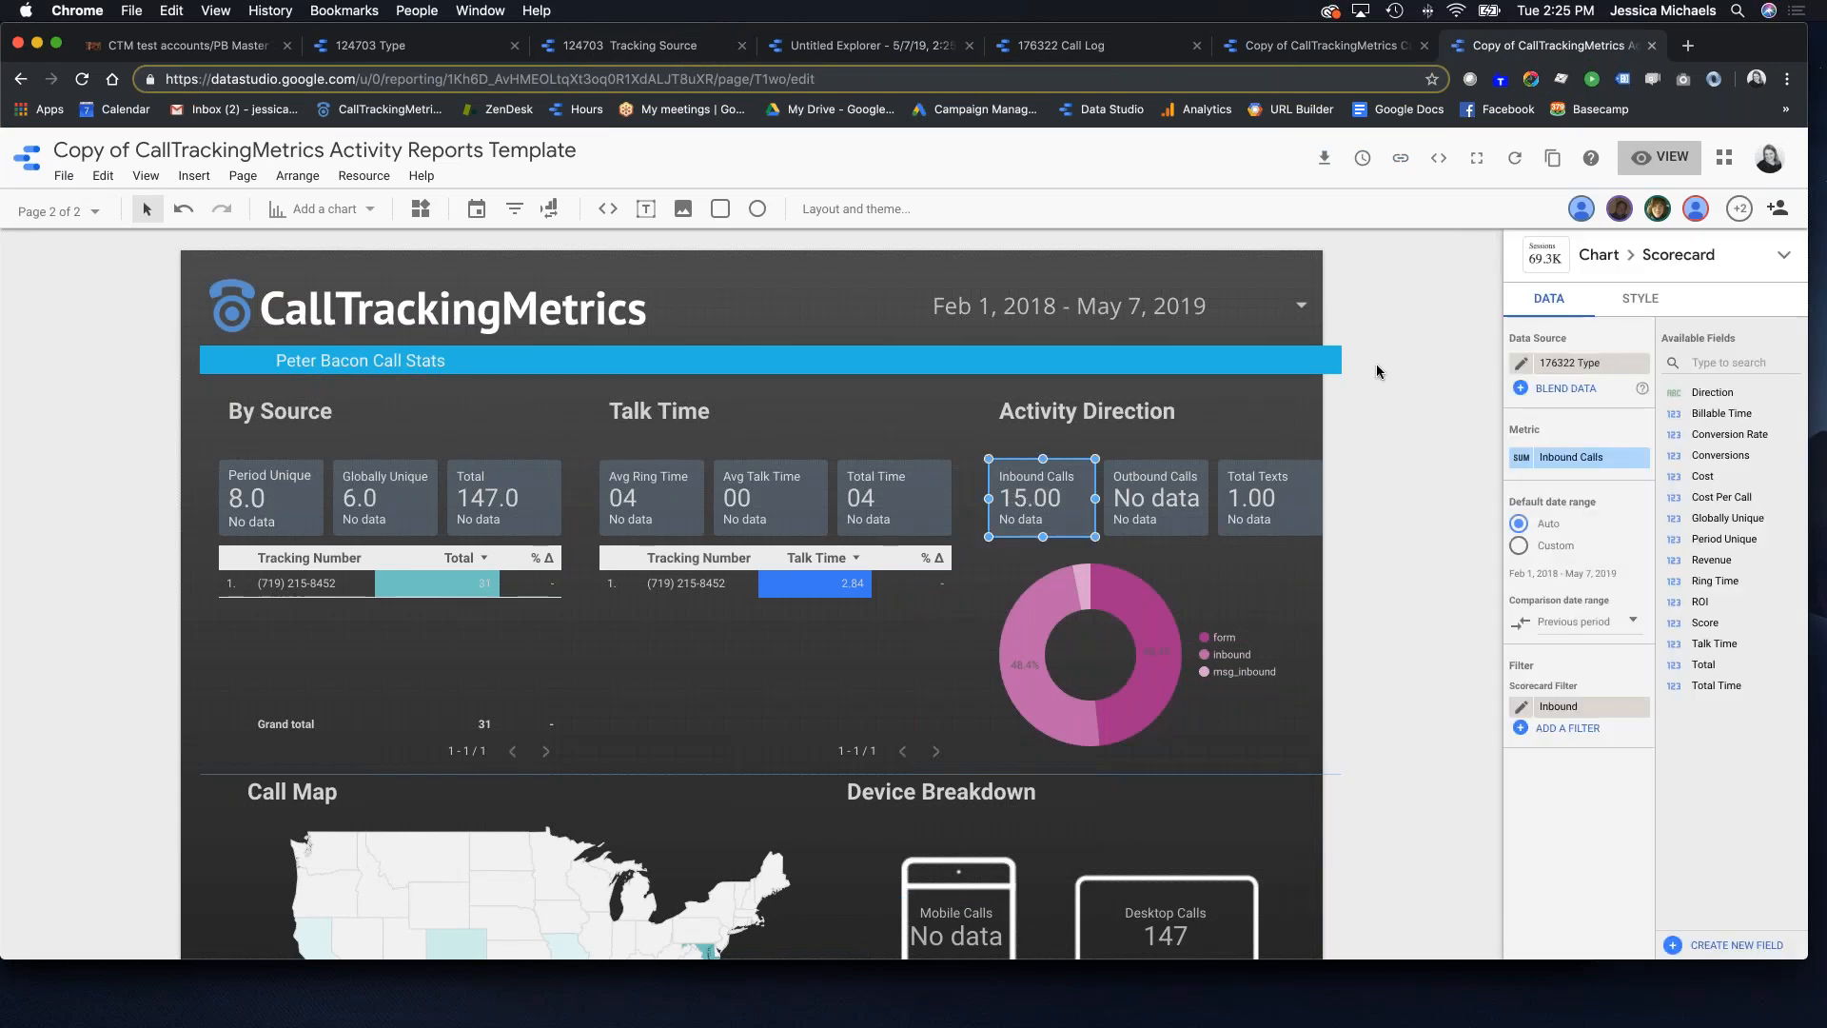
{"action": "left_click", "coordinate": [82, 80]}
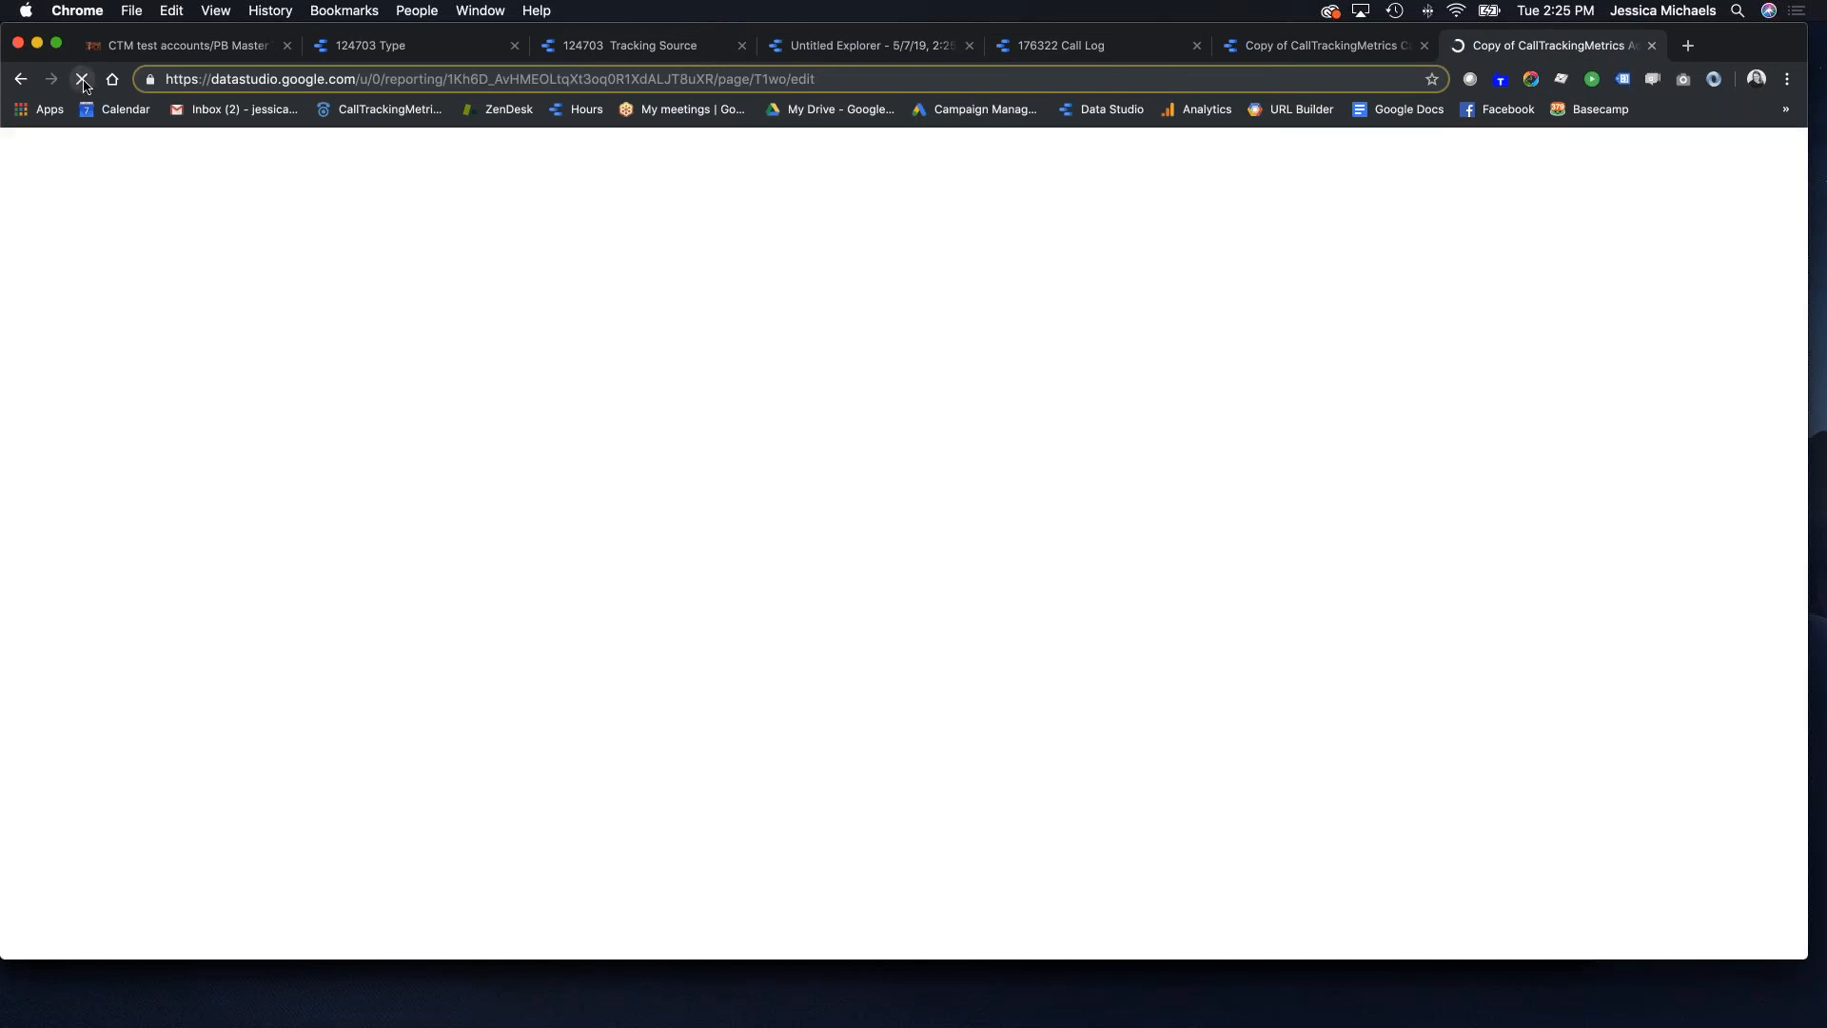
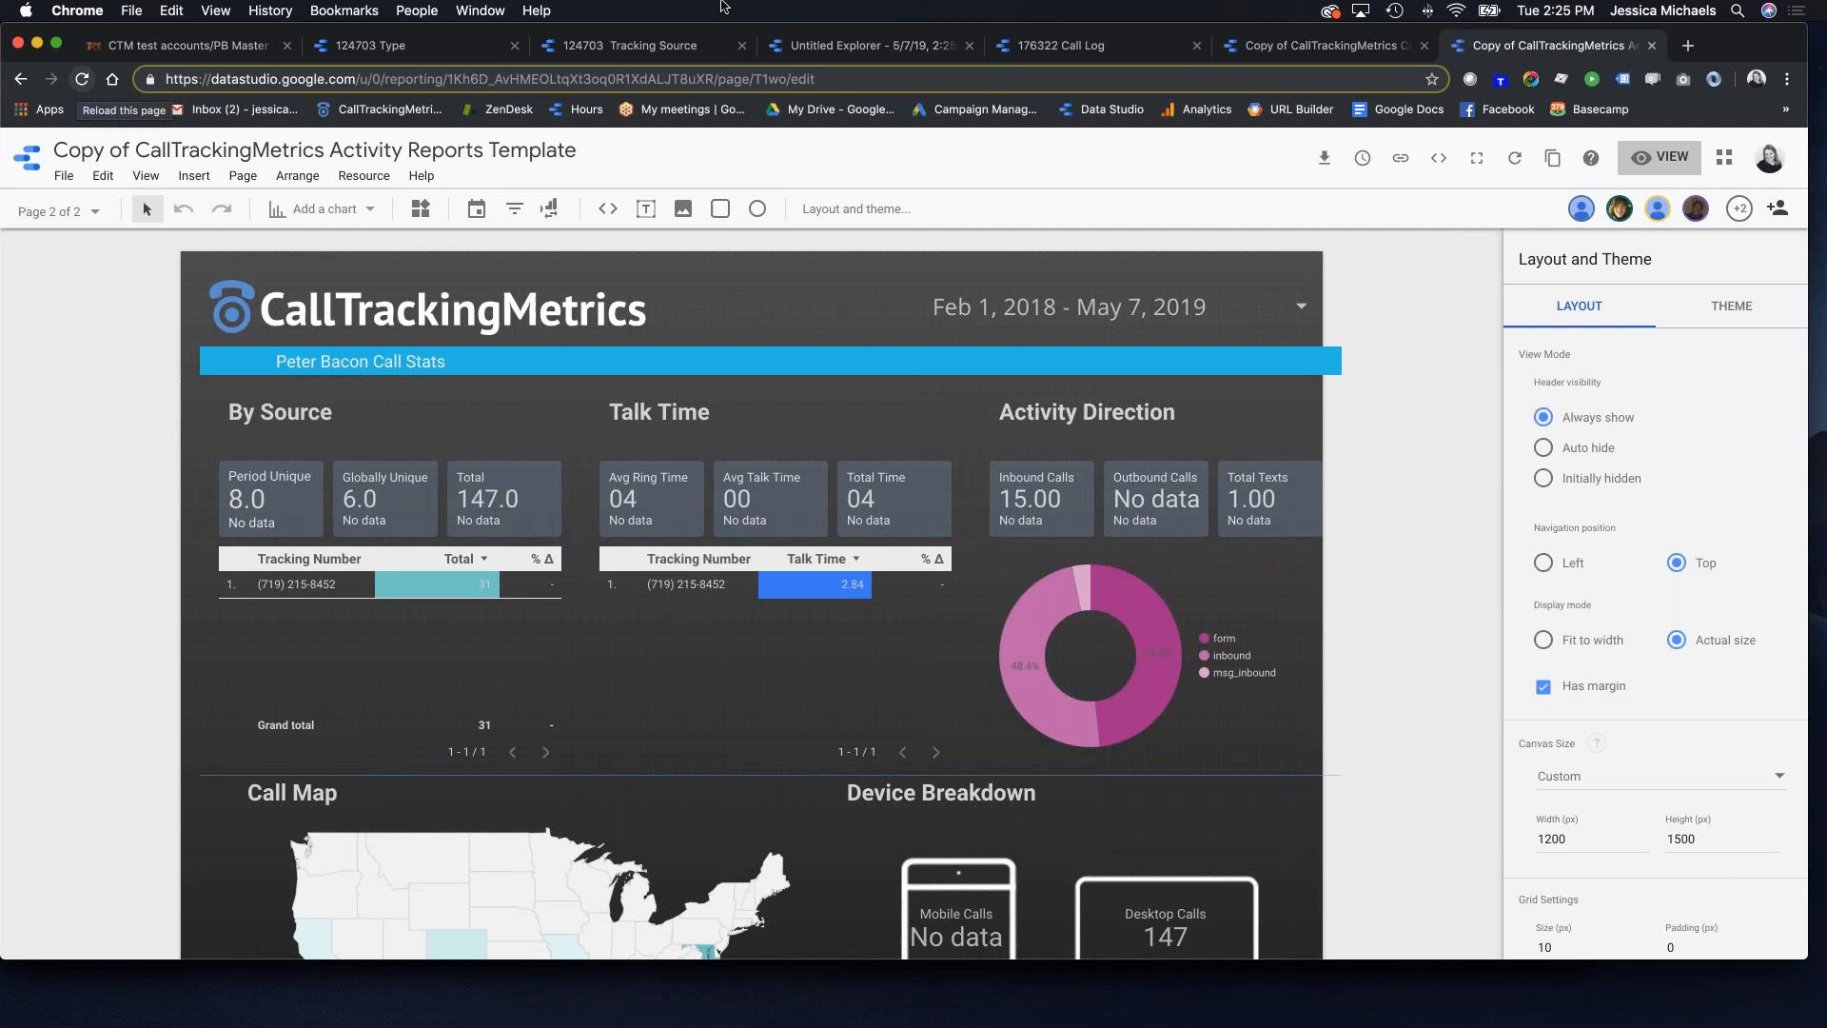
Step: Switch the Inbound Calls scorecard to the new account's Type source and add it to the report
{"action": "left_click", "coordinate": [1052, 502]}
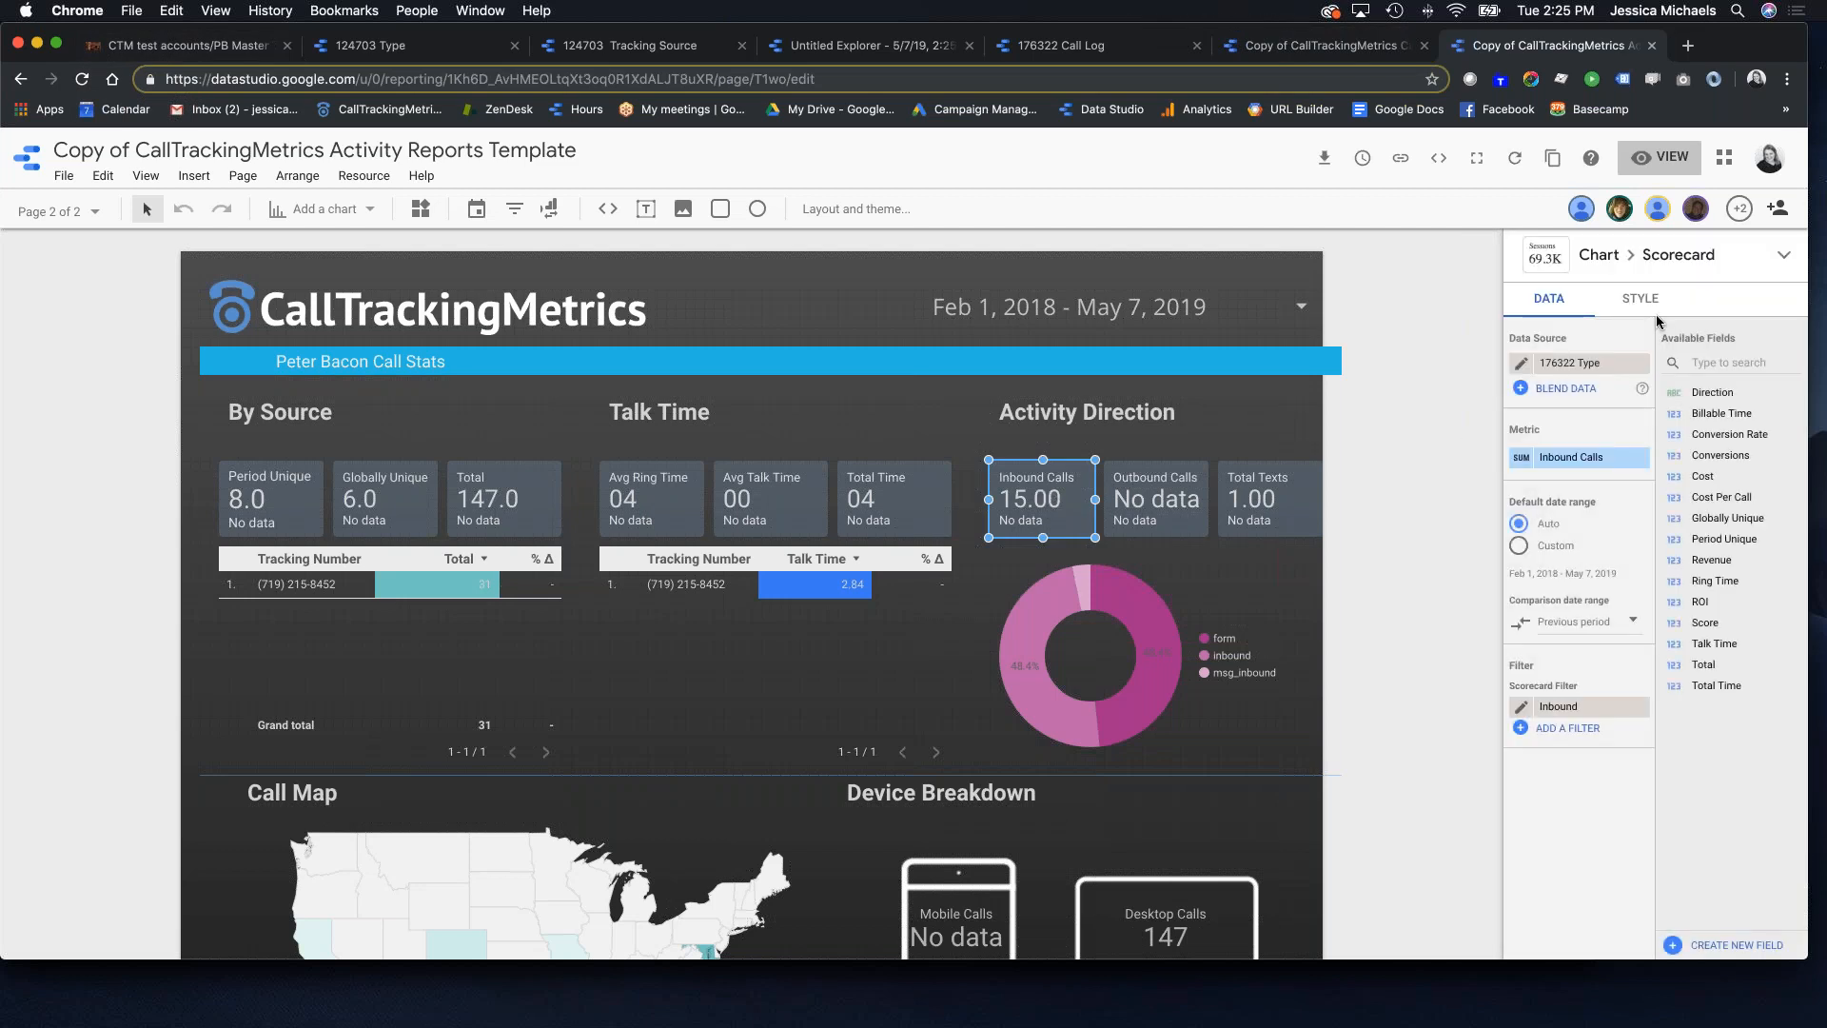
{"action": "left_click", "coordinate": [1570, 365]}
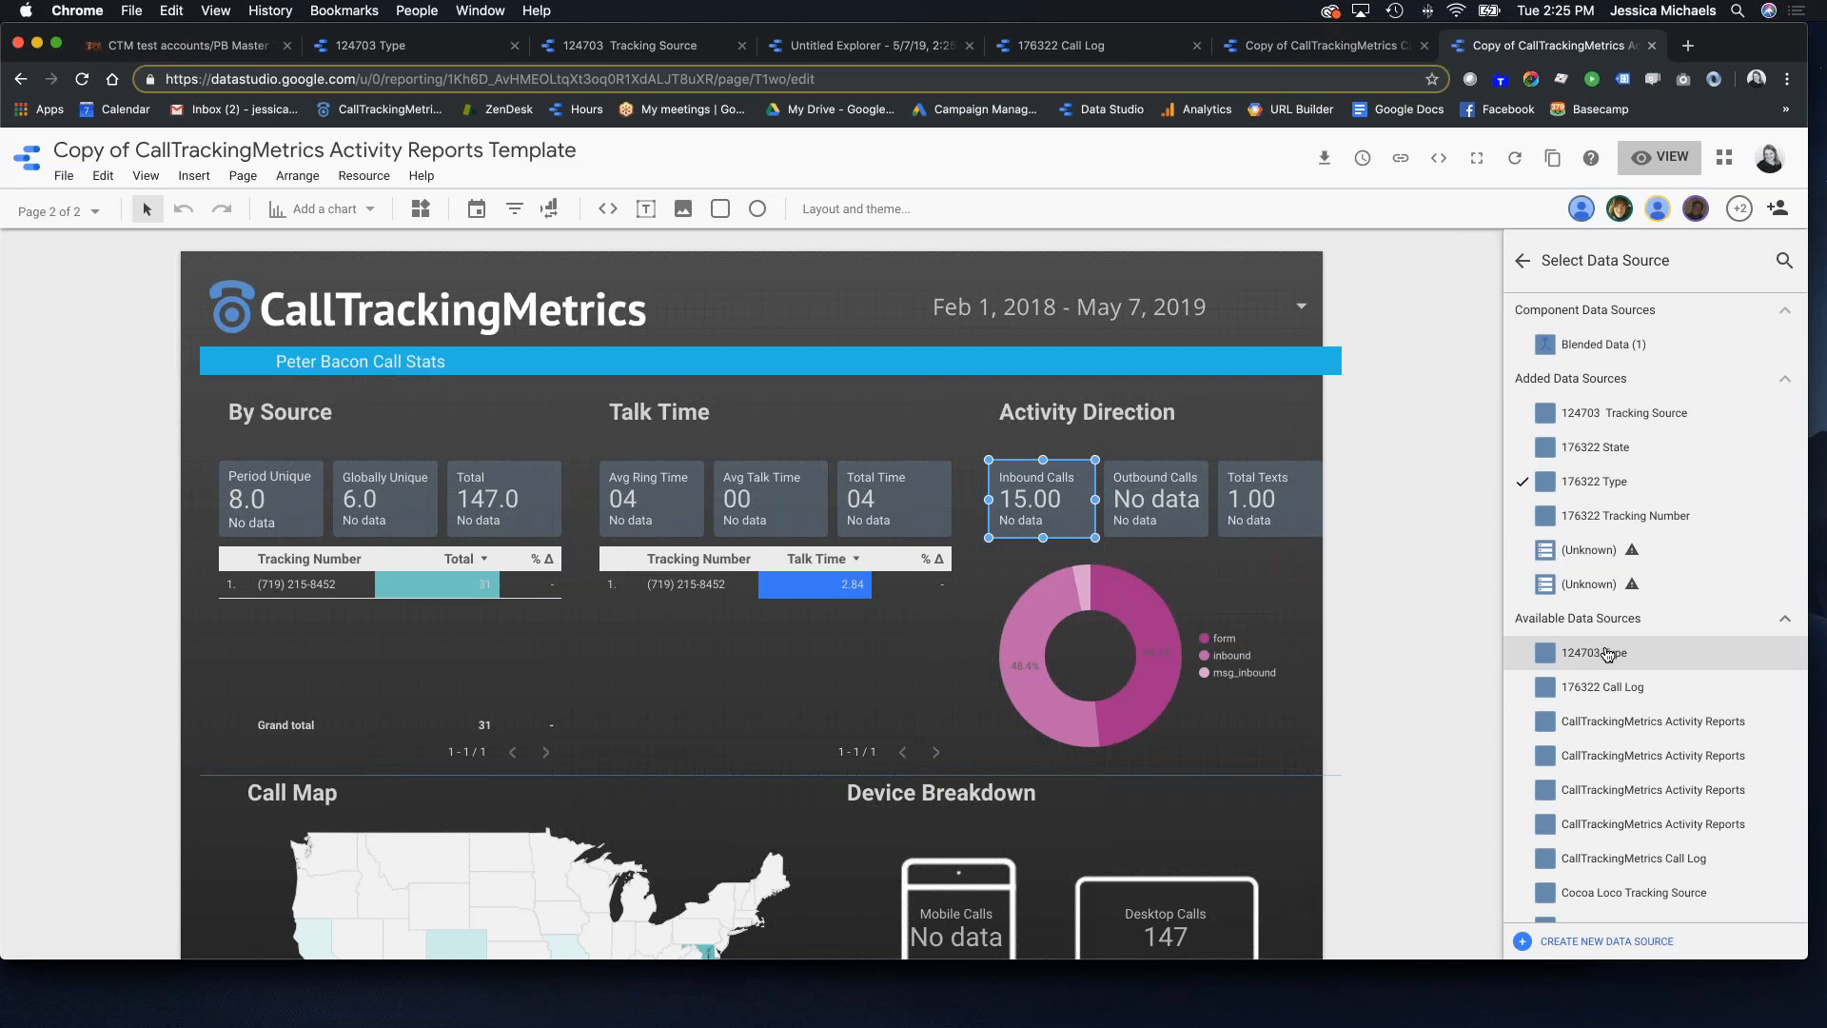
{"action": "left_click", "coordinate": [1609, 654]}
{"action": "left_click", "coordinate": [1092, 644]}
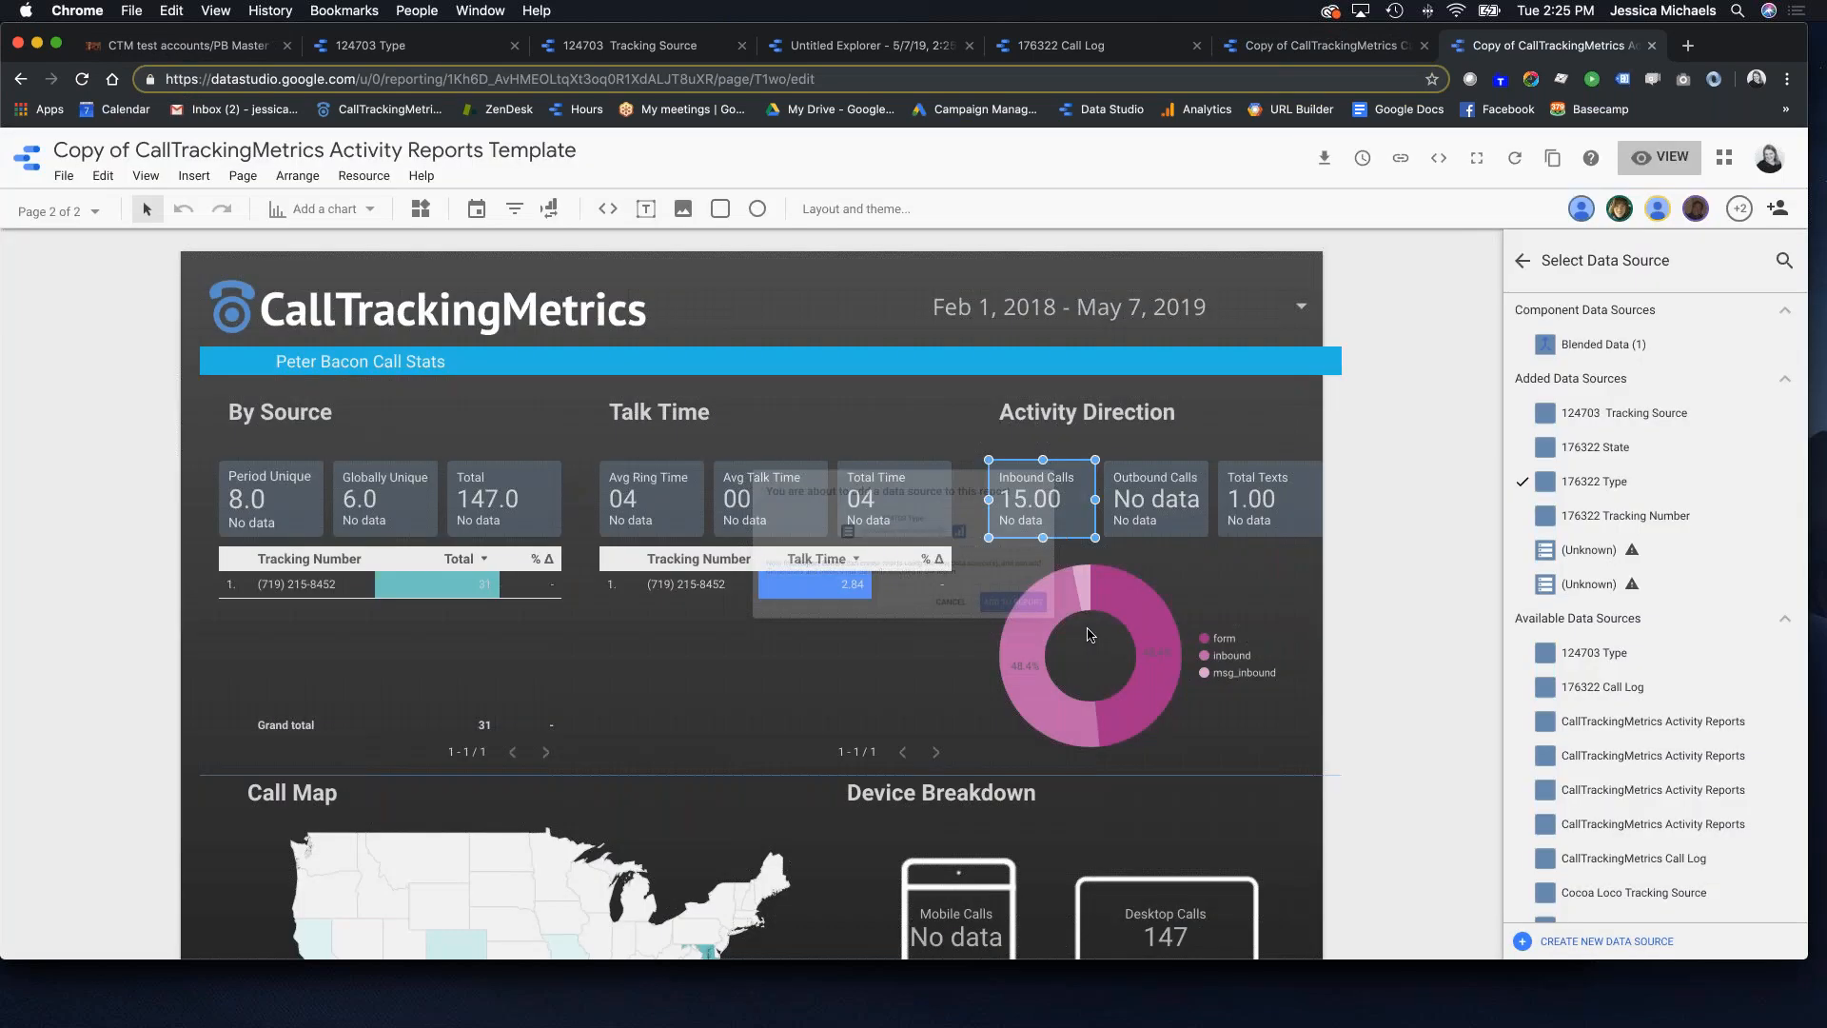
Step: Point the Outbound Calls and Total Texts scorecards and the Activity Direction donut at the new Type source
{"action": "left_click", "coordinate": [1181, 503]}
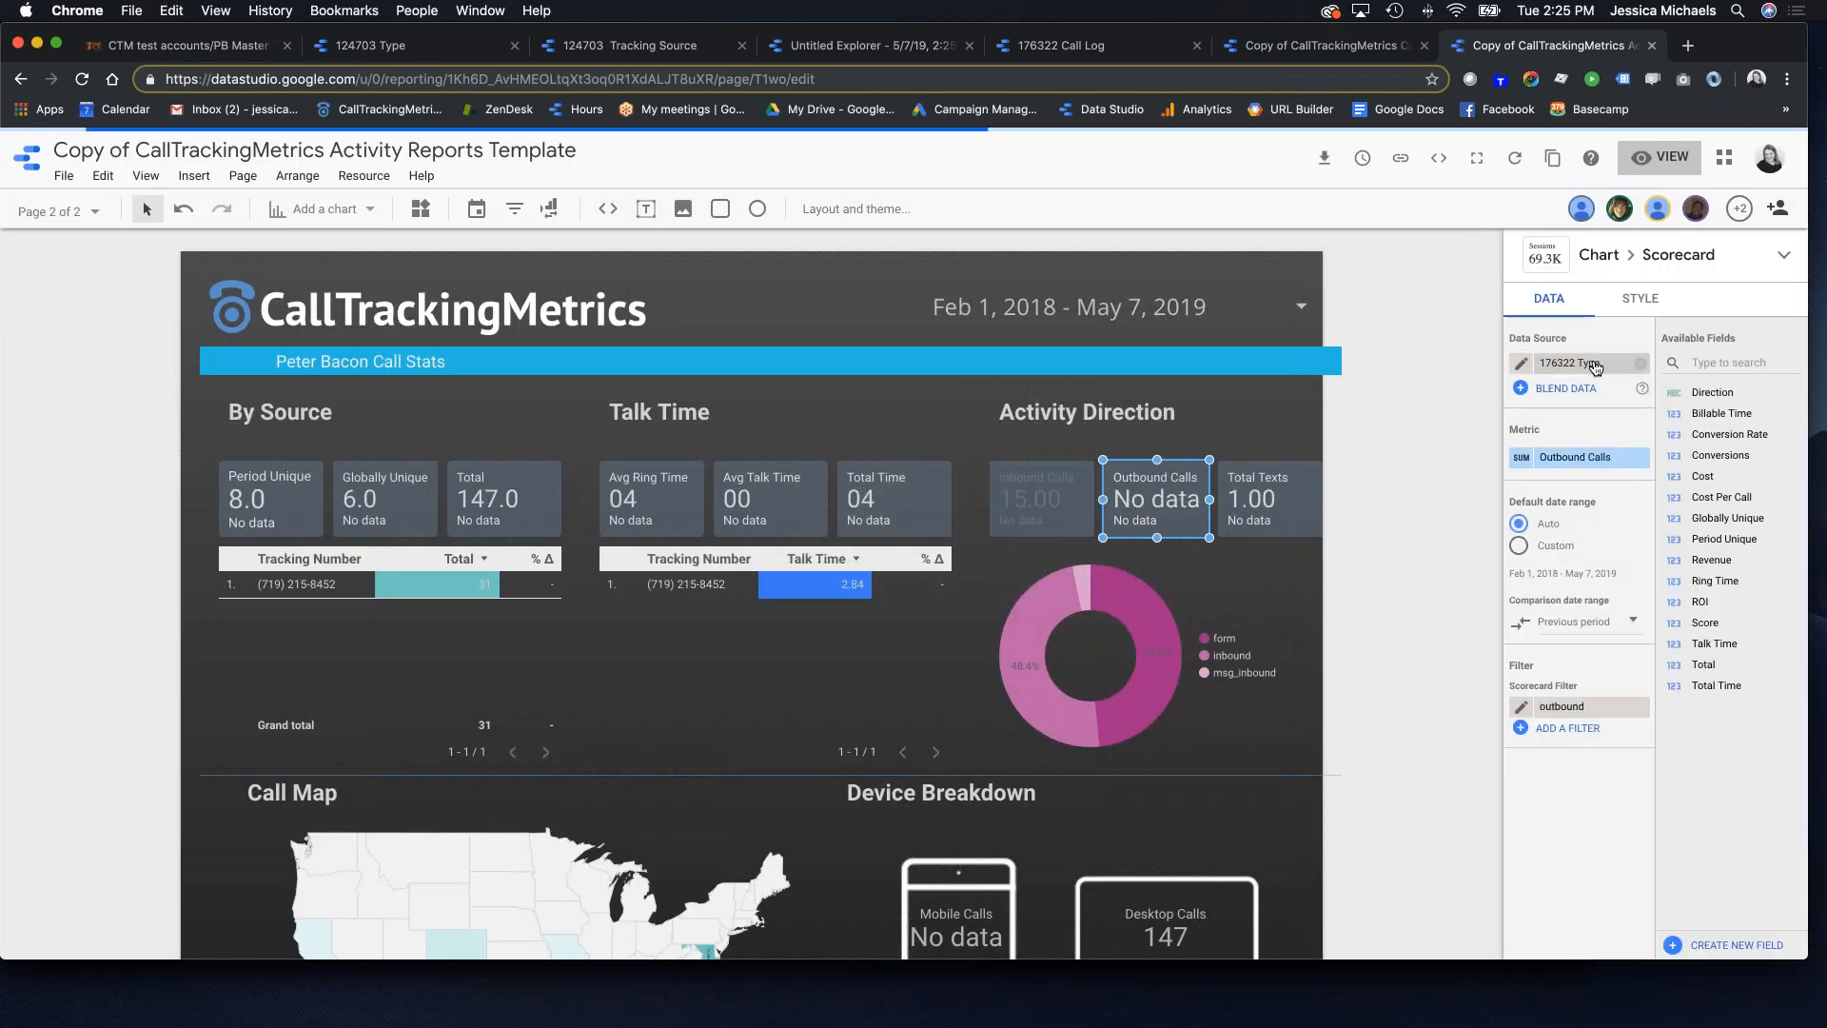
{"action": "left_click", "coordinate": [1603, 377]}
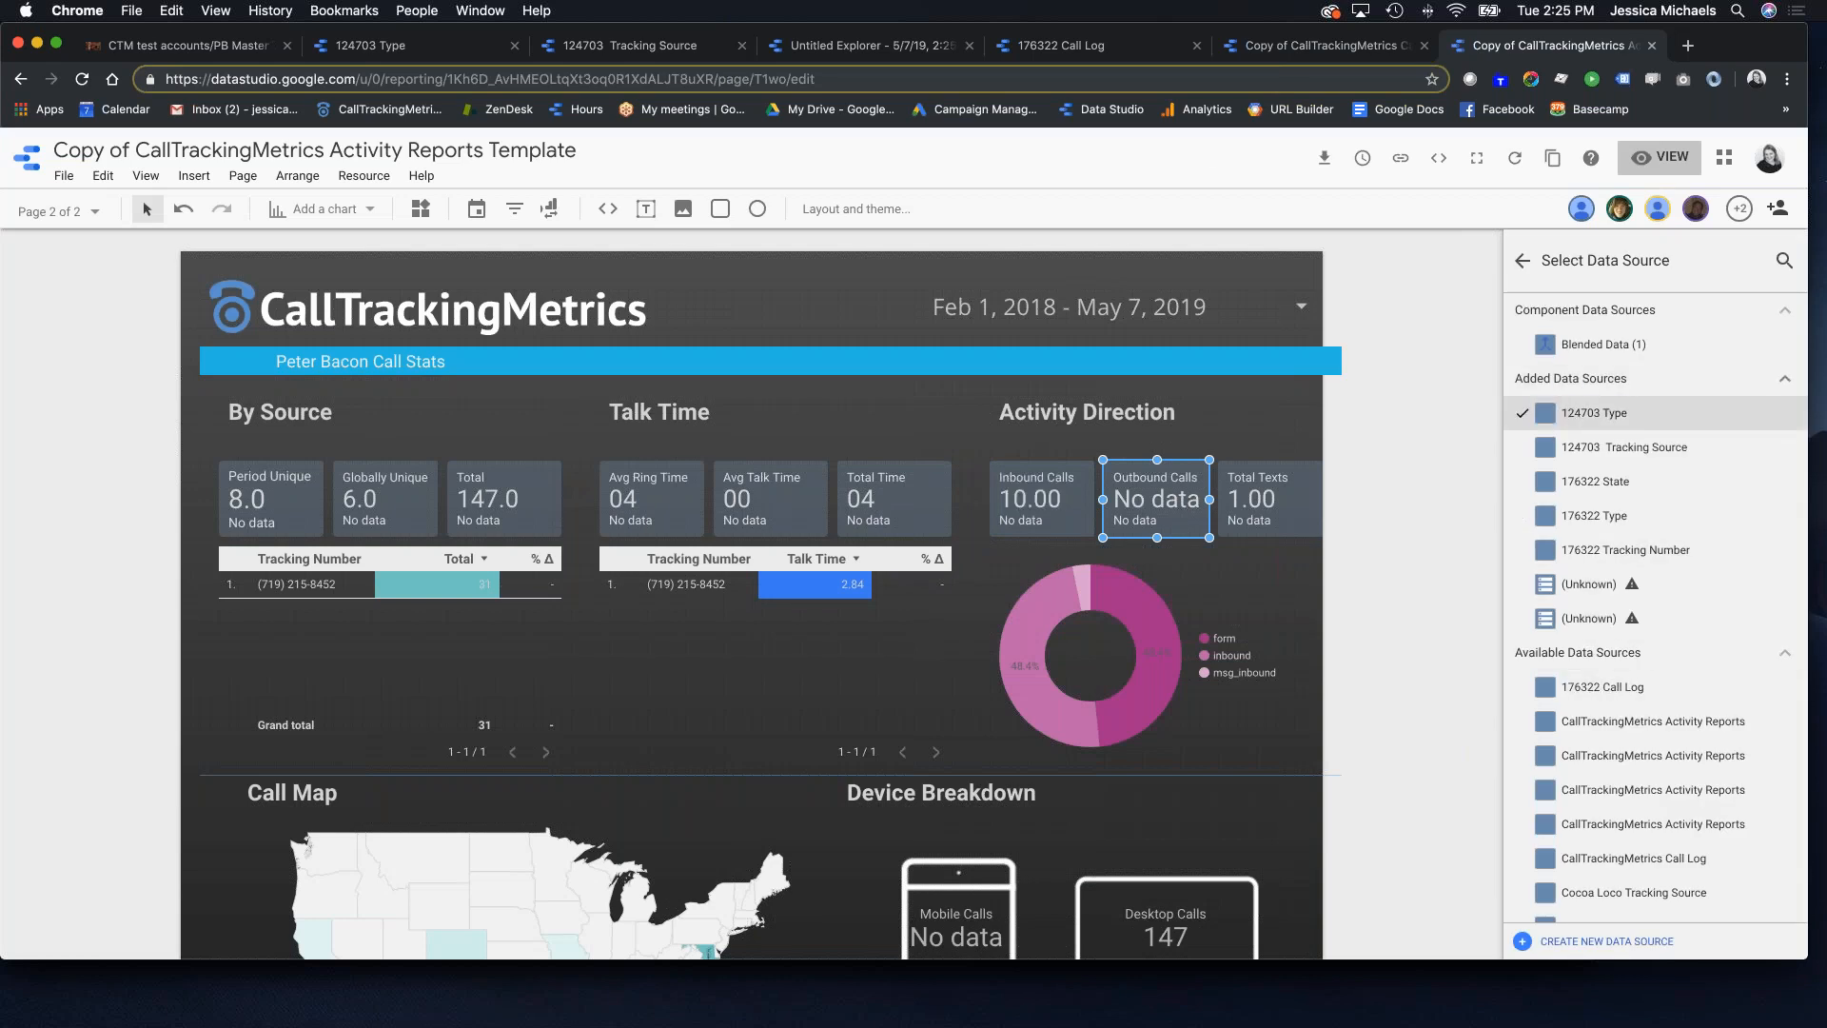
{"action": "left_click", "coordinate": [1275, 490]}
{"action": "left_click", "coordinate": [1595, 361]}
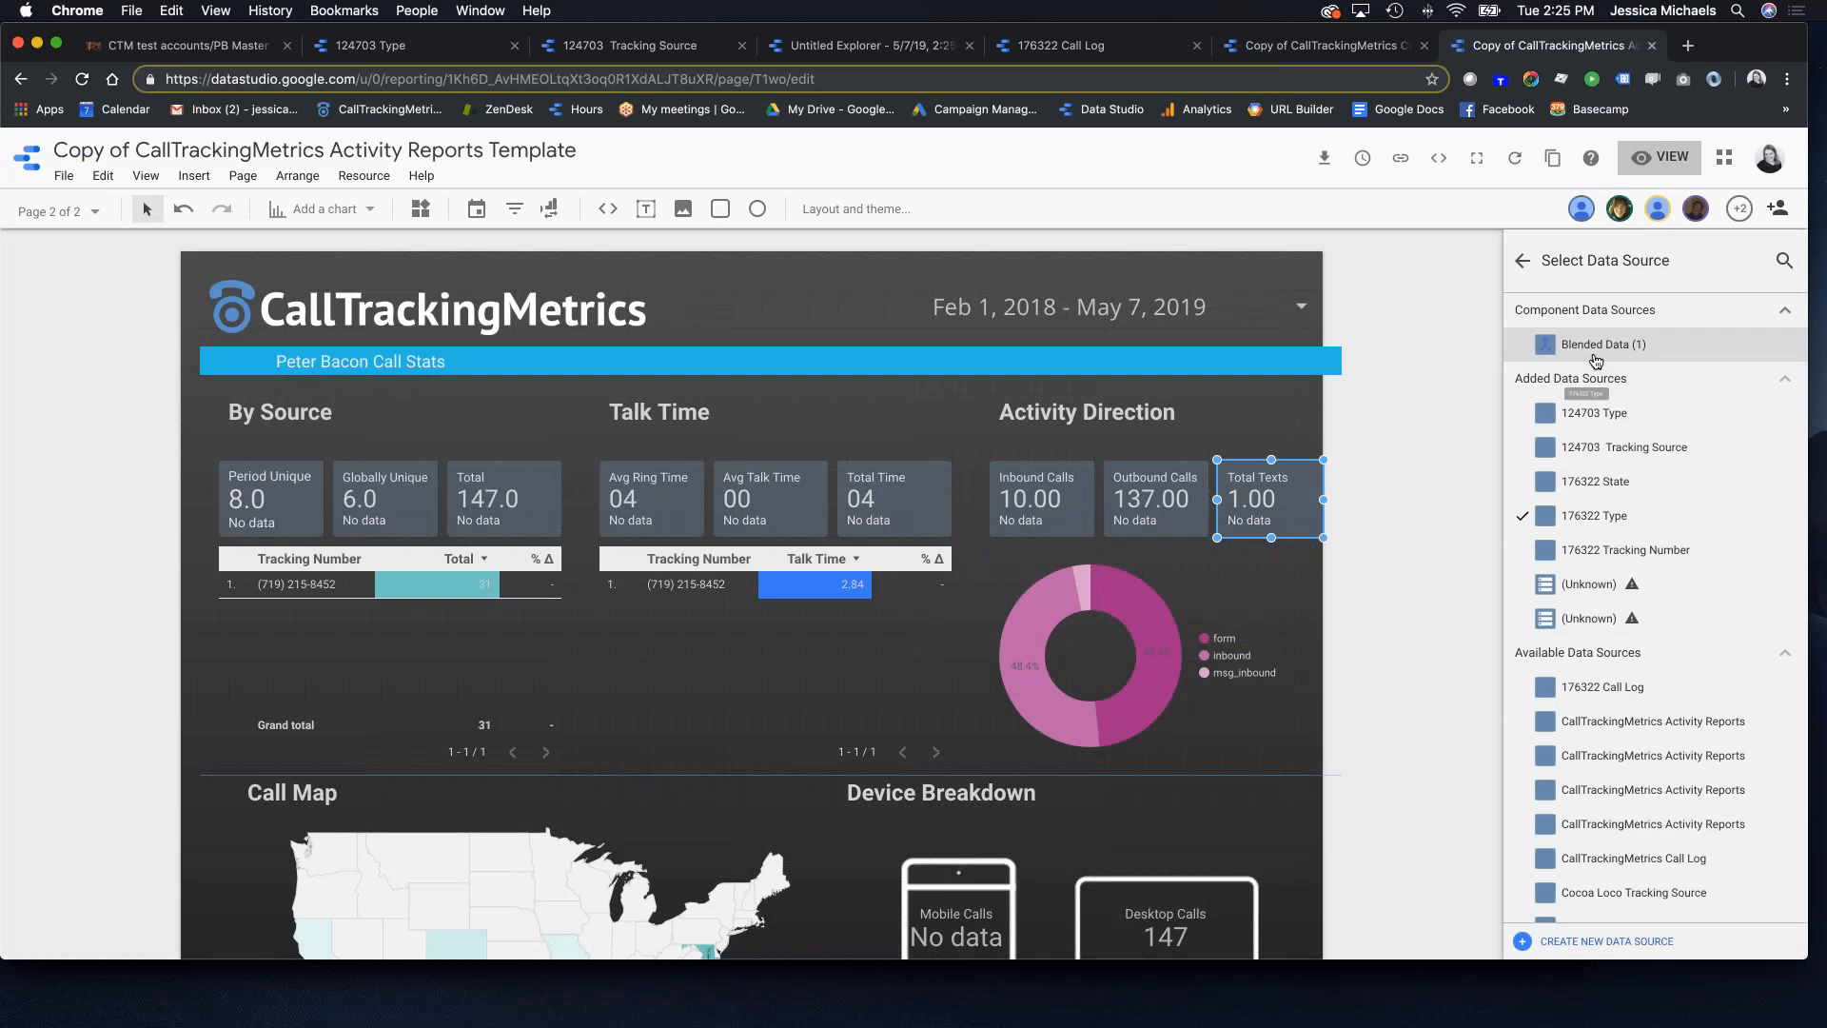
{"action": "left_click", "coordinate": [1599, 411]}
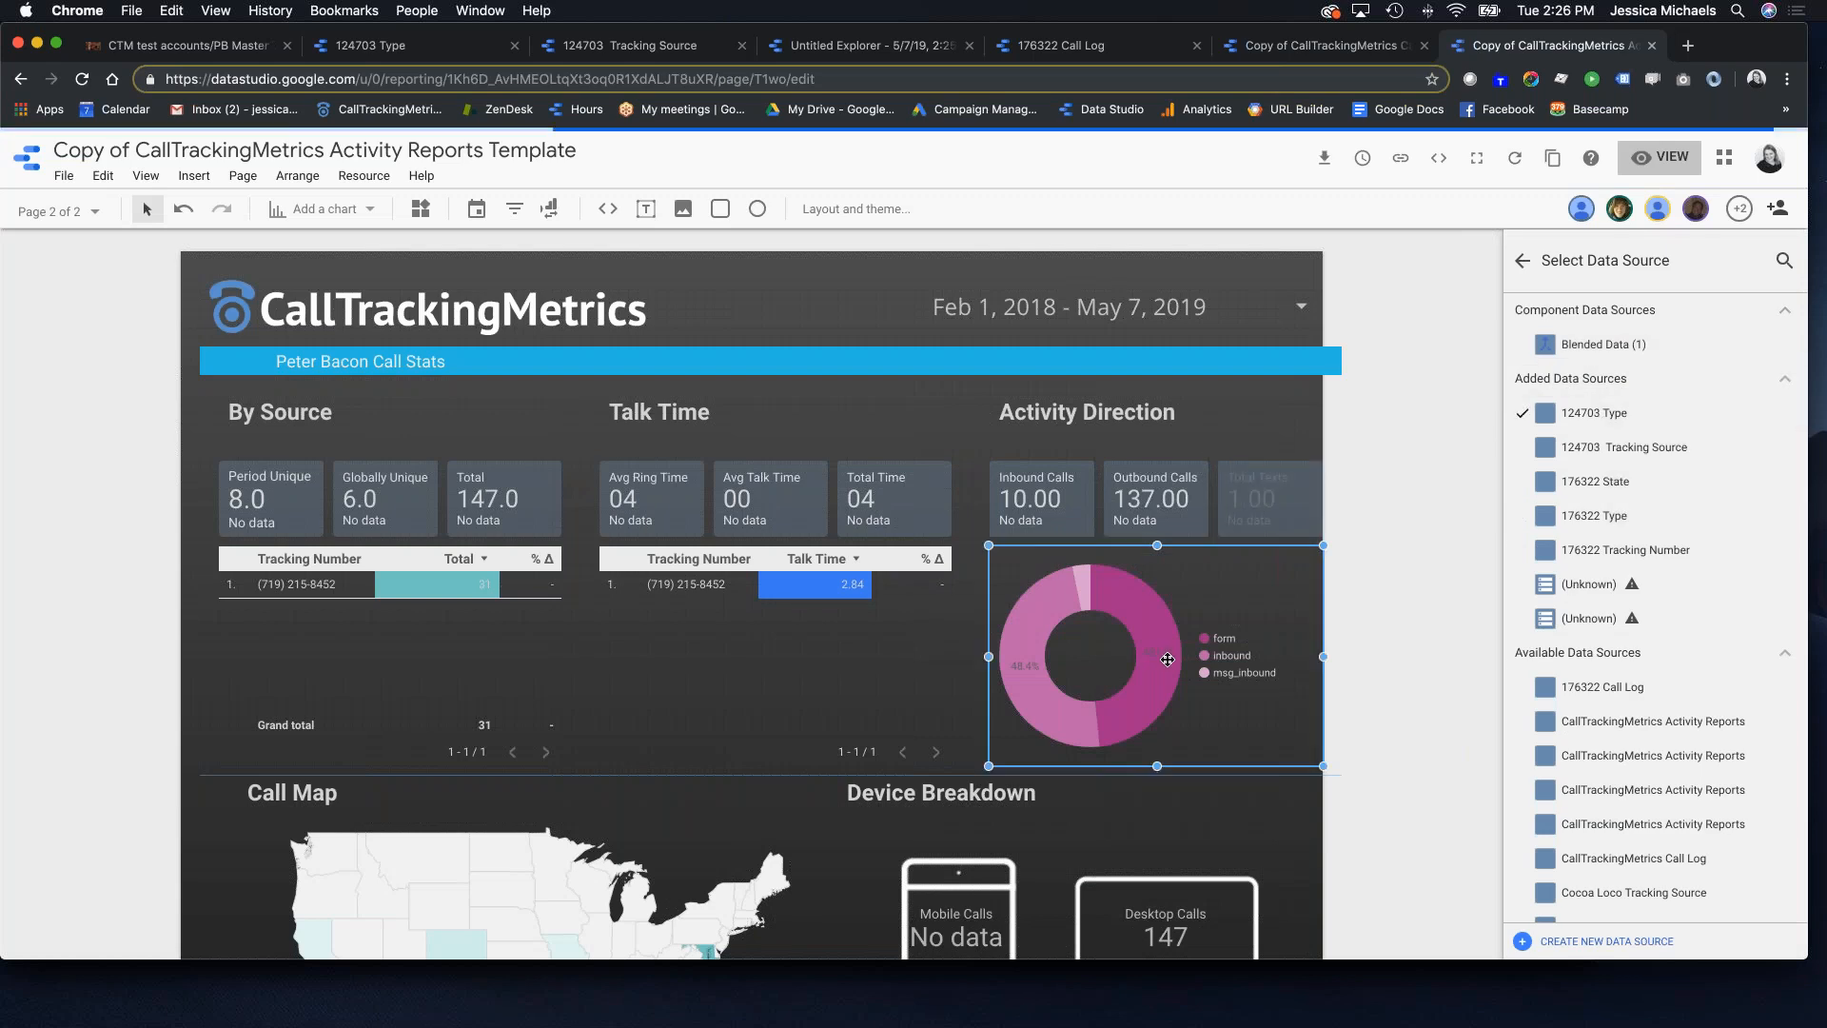
{"action": "left_click", "coordinate": [1163, 659]}
{"action": "left_click", "coordinate": [1596, 362]}
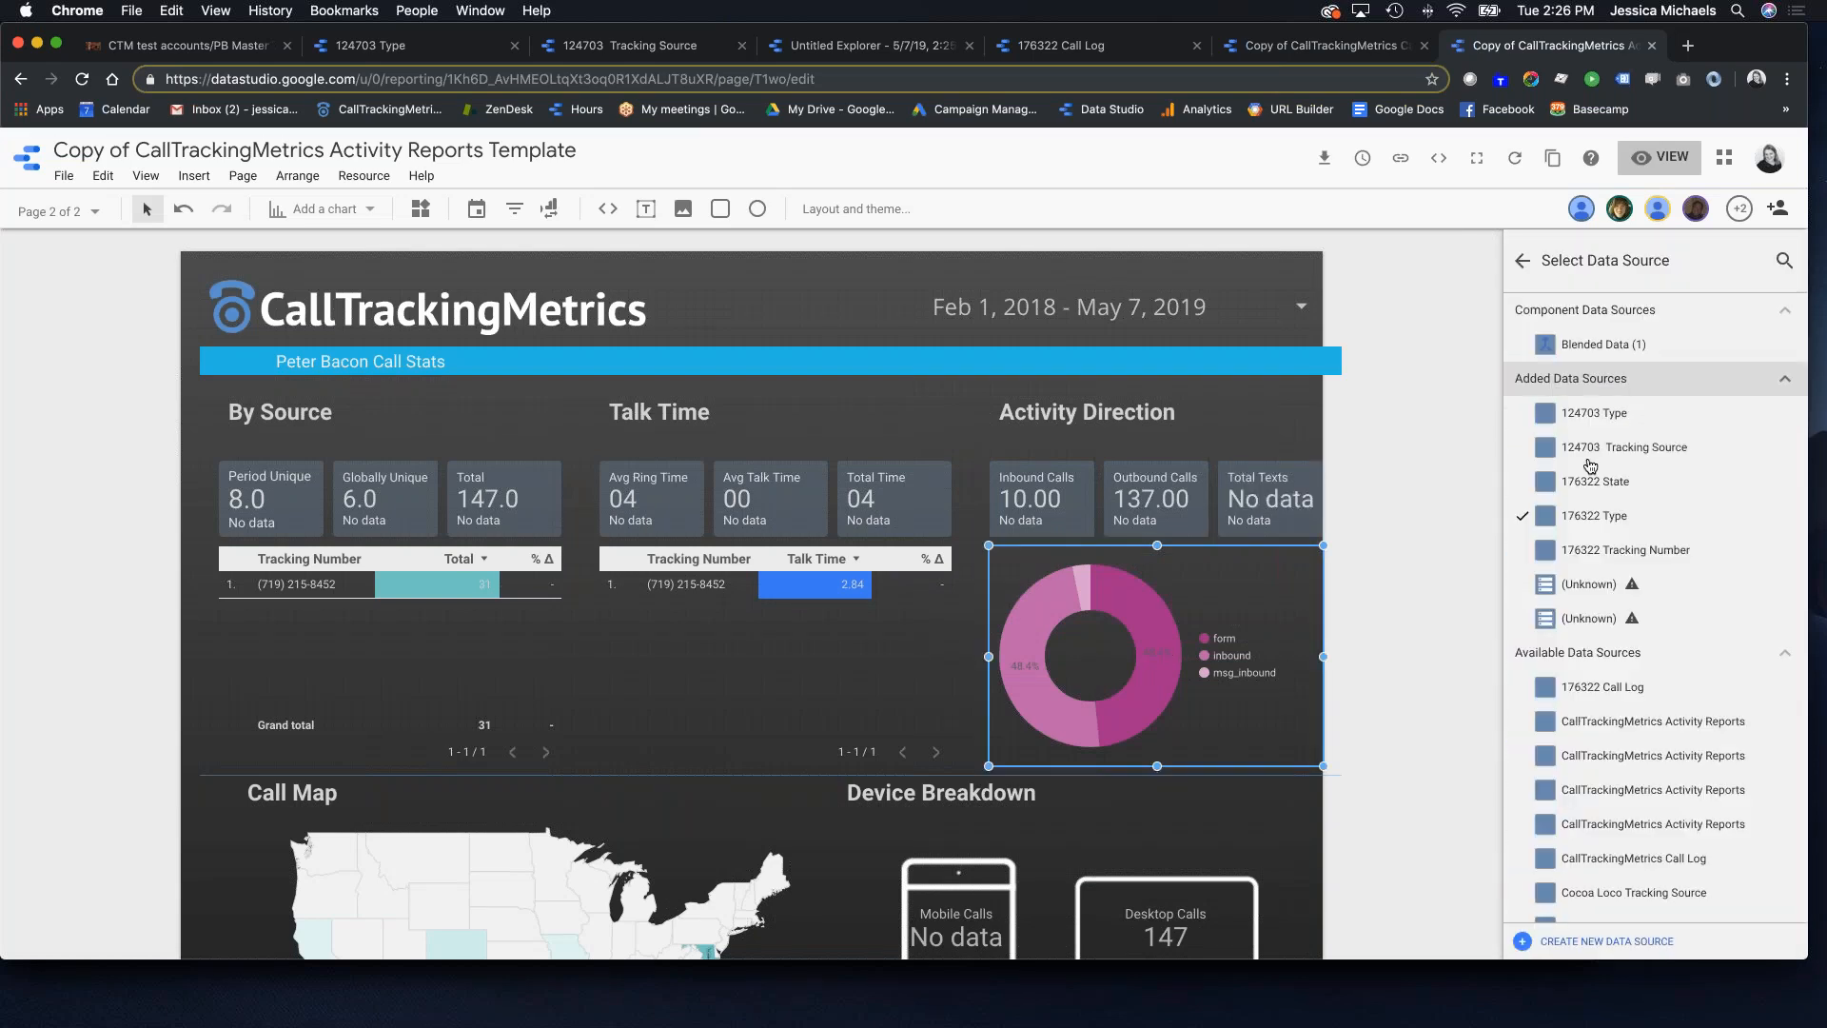
{"action": "left_click", "coordinate": [1599, 412]}
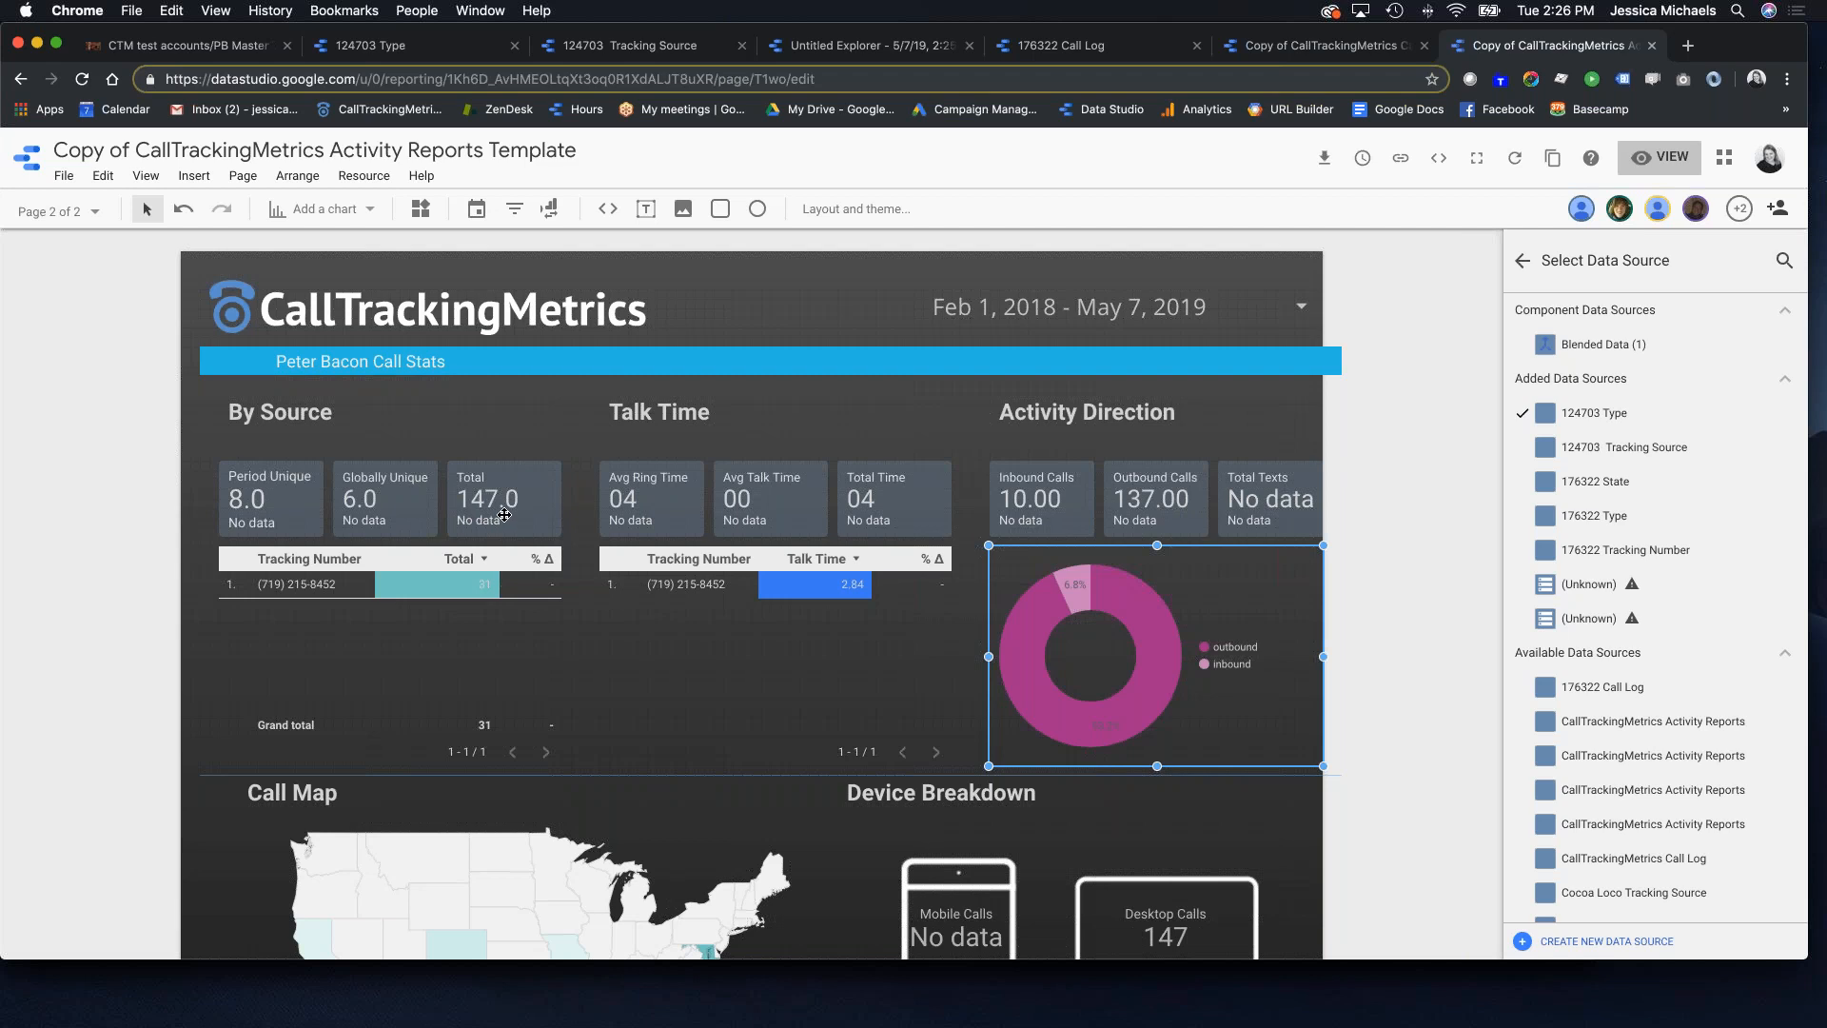
Step: Look over the report, then return to the CallTrackingMetrics account settings page
{"action": "scroll", "coordinate": [940, 605], "scroll_direction": "down", "scroll_amount": 3}
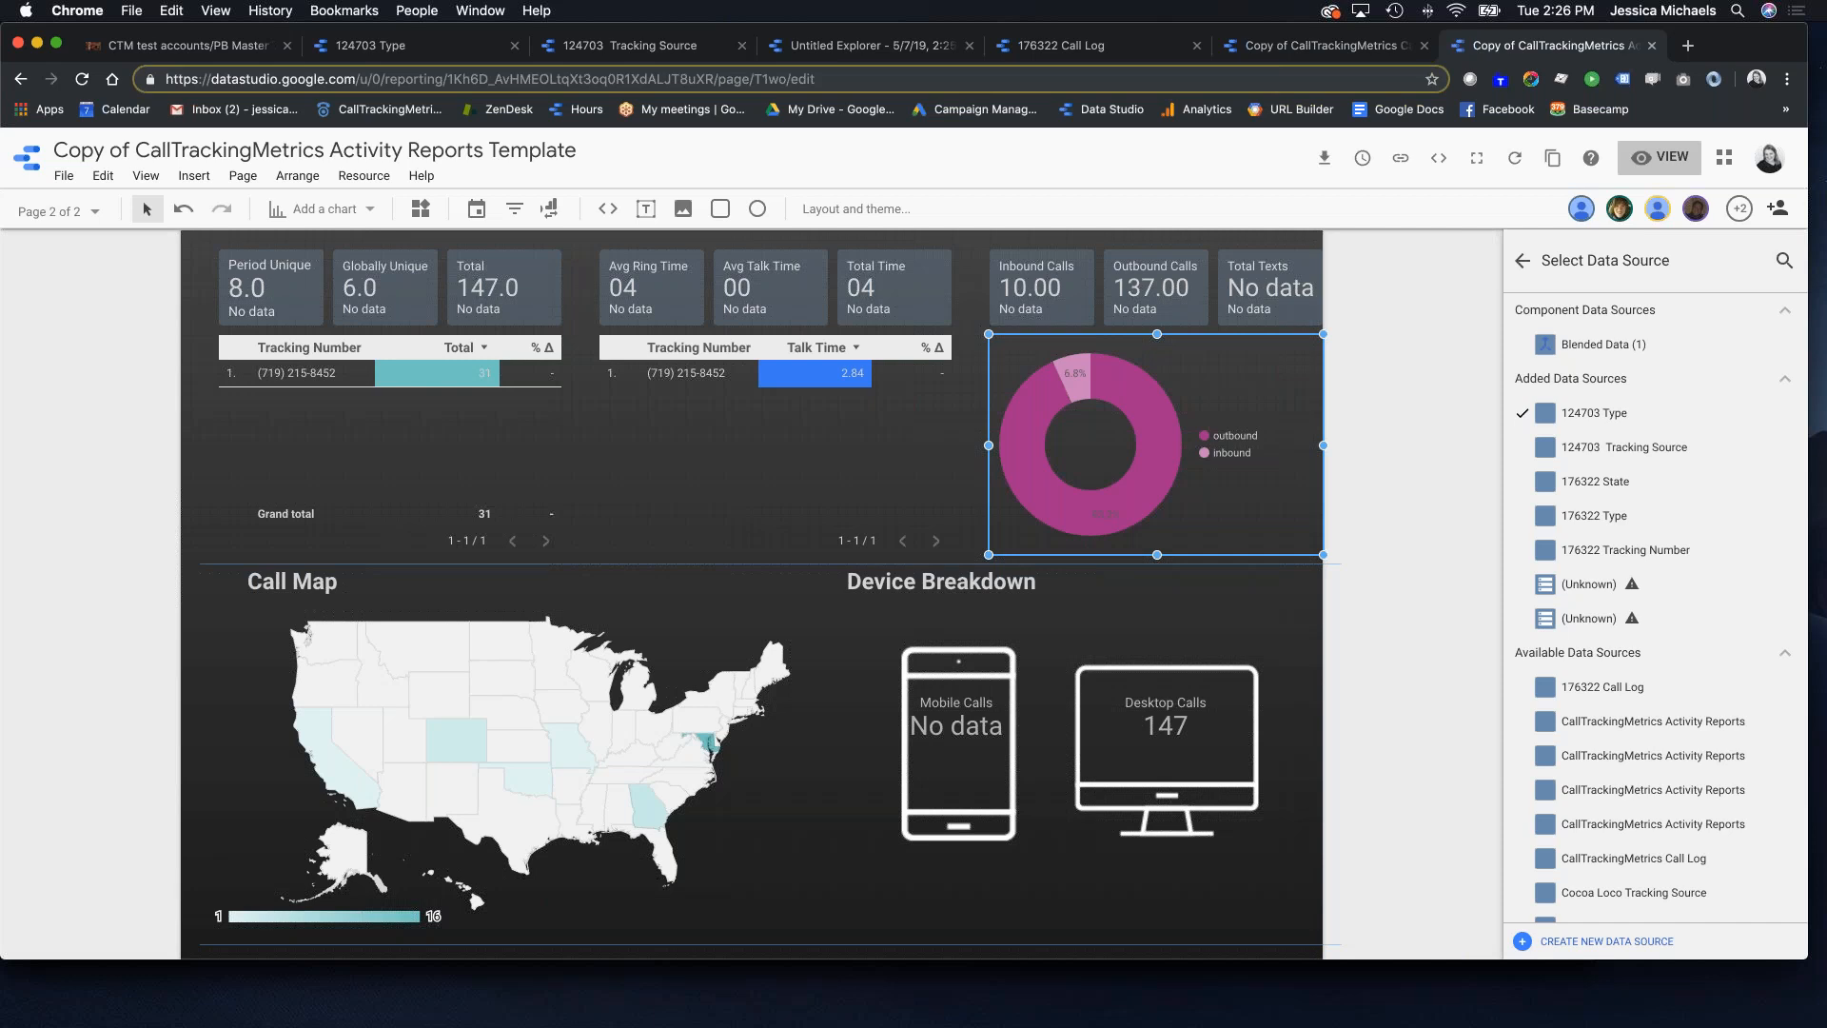
{"action": "scroll", "coordinate": [543, 723], "scroll_direction": "down", "scroll_amount": 4}
{"action": "scroll", "coordinate": [543, 723], "scroll_direction": "up", "scroll_amount": 4}
{"action": "scroll", "coordinate": [542, 723], "scroll_direction": "down", "scroll_amount": 2}
{"action": "scroll", "coordinate": [494, 729], "scroll_direction": "down", "scroll_amount": 2}
{"action": "scroll", "coordinate": [494, 728], "scroll_direction": "up", "scroll_amount": 6}
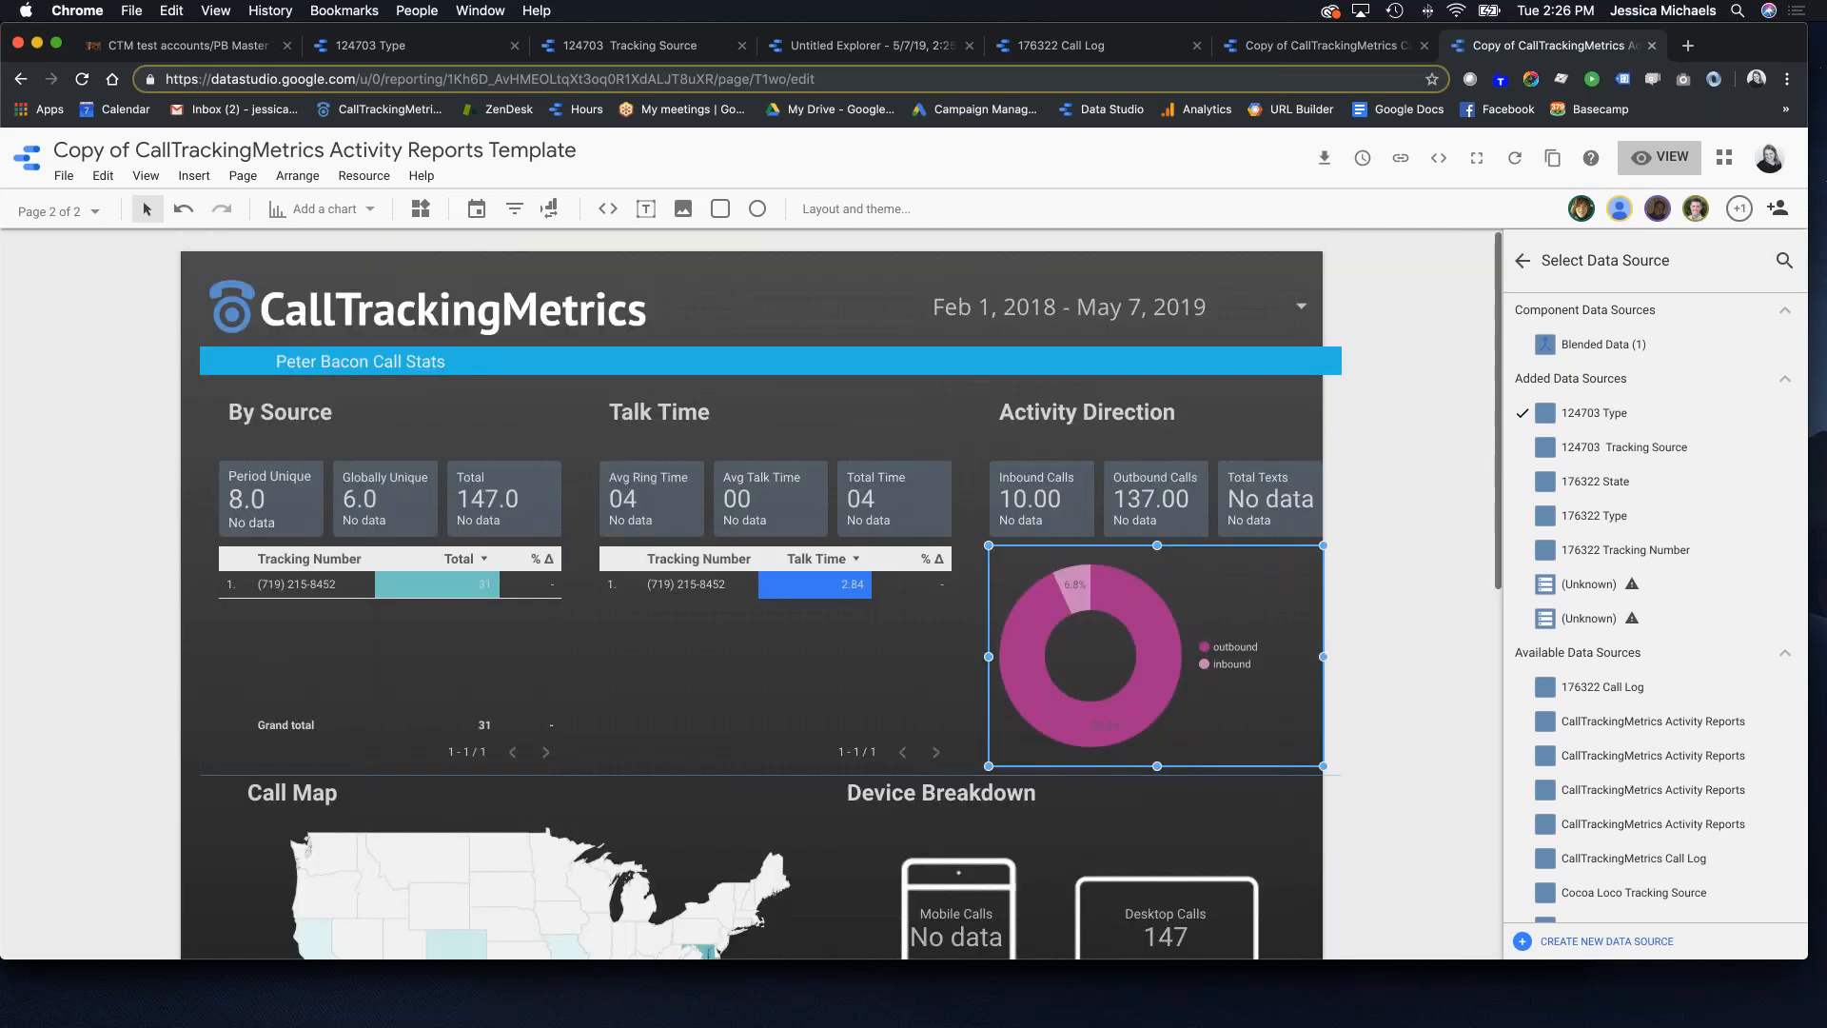
{"action": "left_click", "coordinate": [181, 44]}
Step: Connect an Activity Reports data source for the pasted account ID with State as the dimension
{"action": "left_click", "coordinate": [523, 727]}
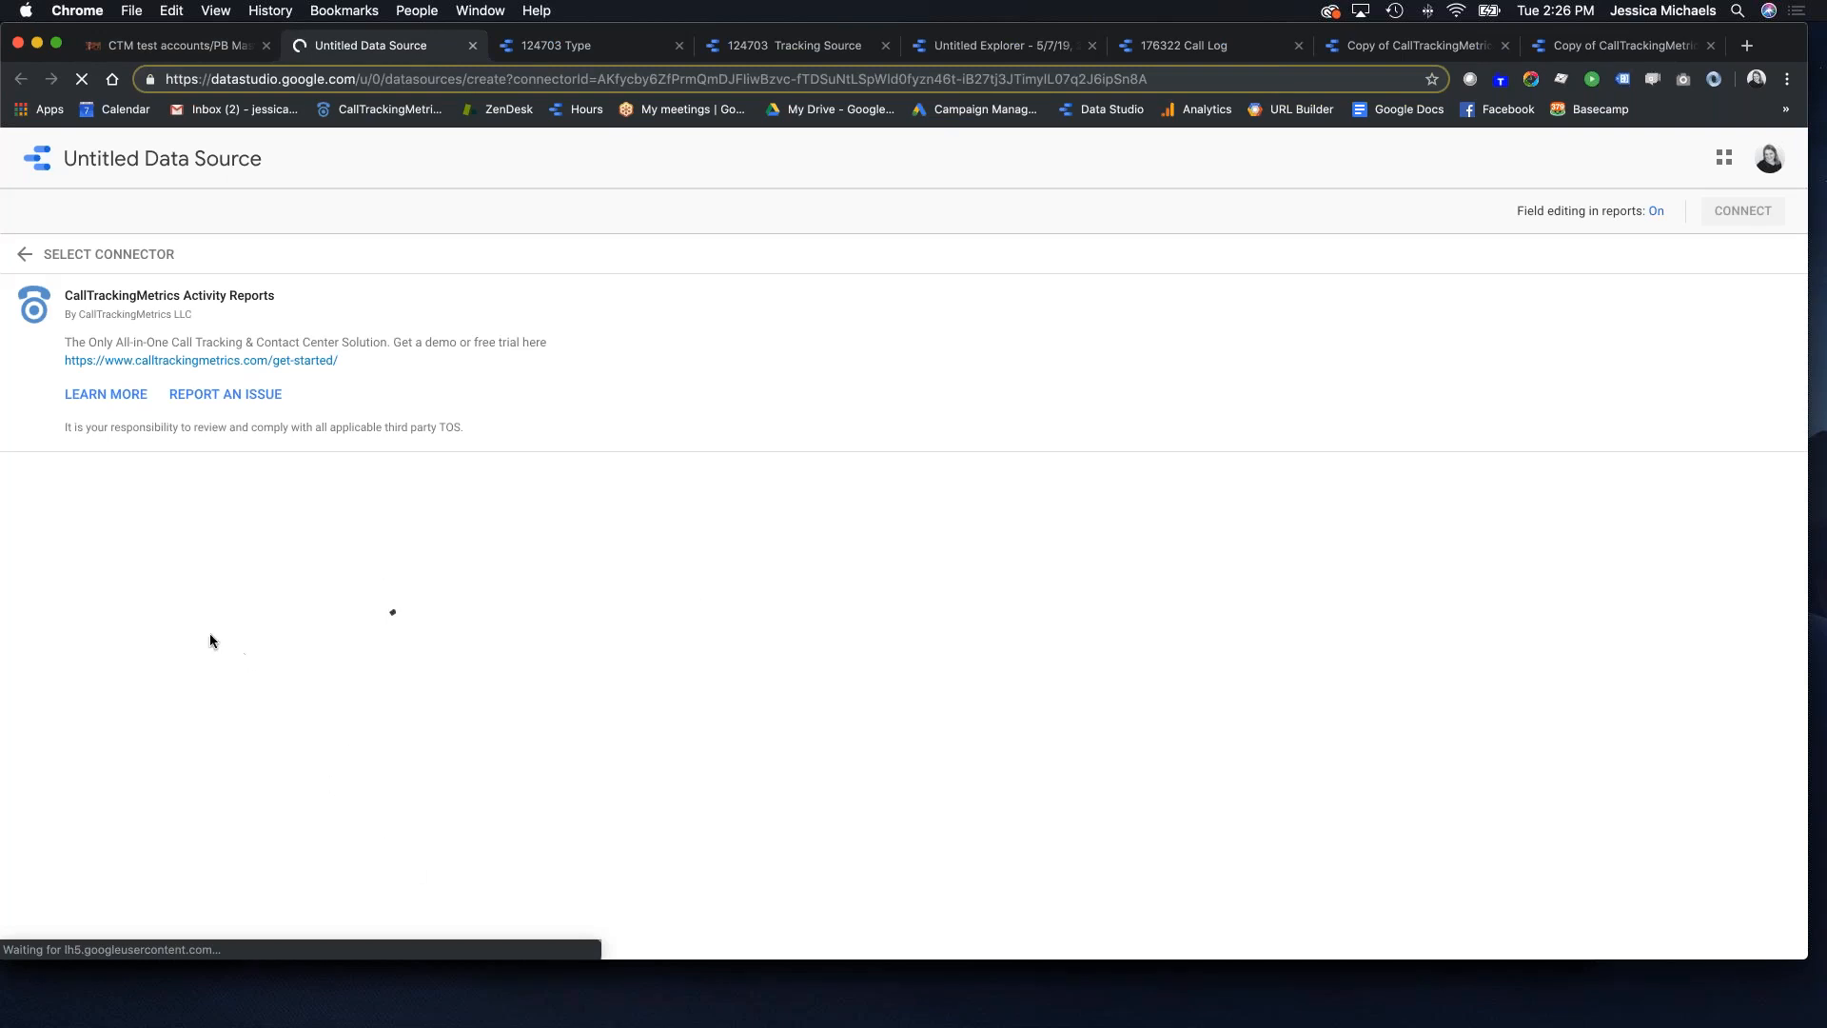
{"action": "left_click", "coordinate": [166, 596]}
{"action": "type", "text": "124703"}
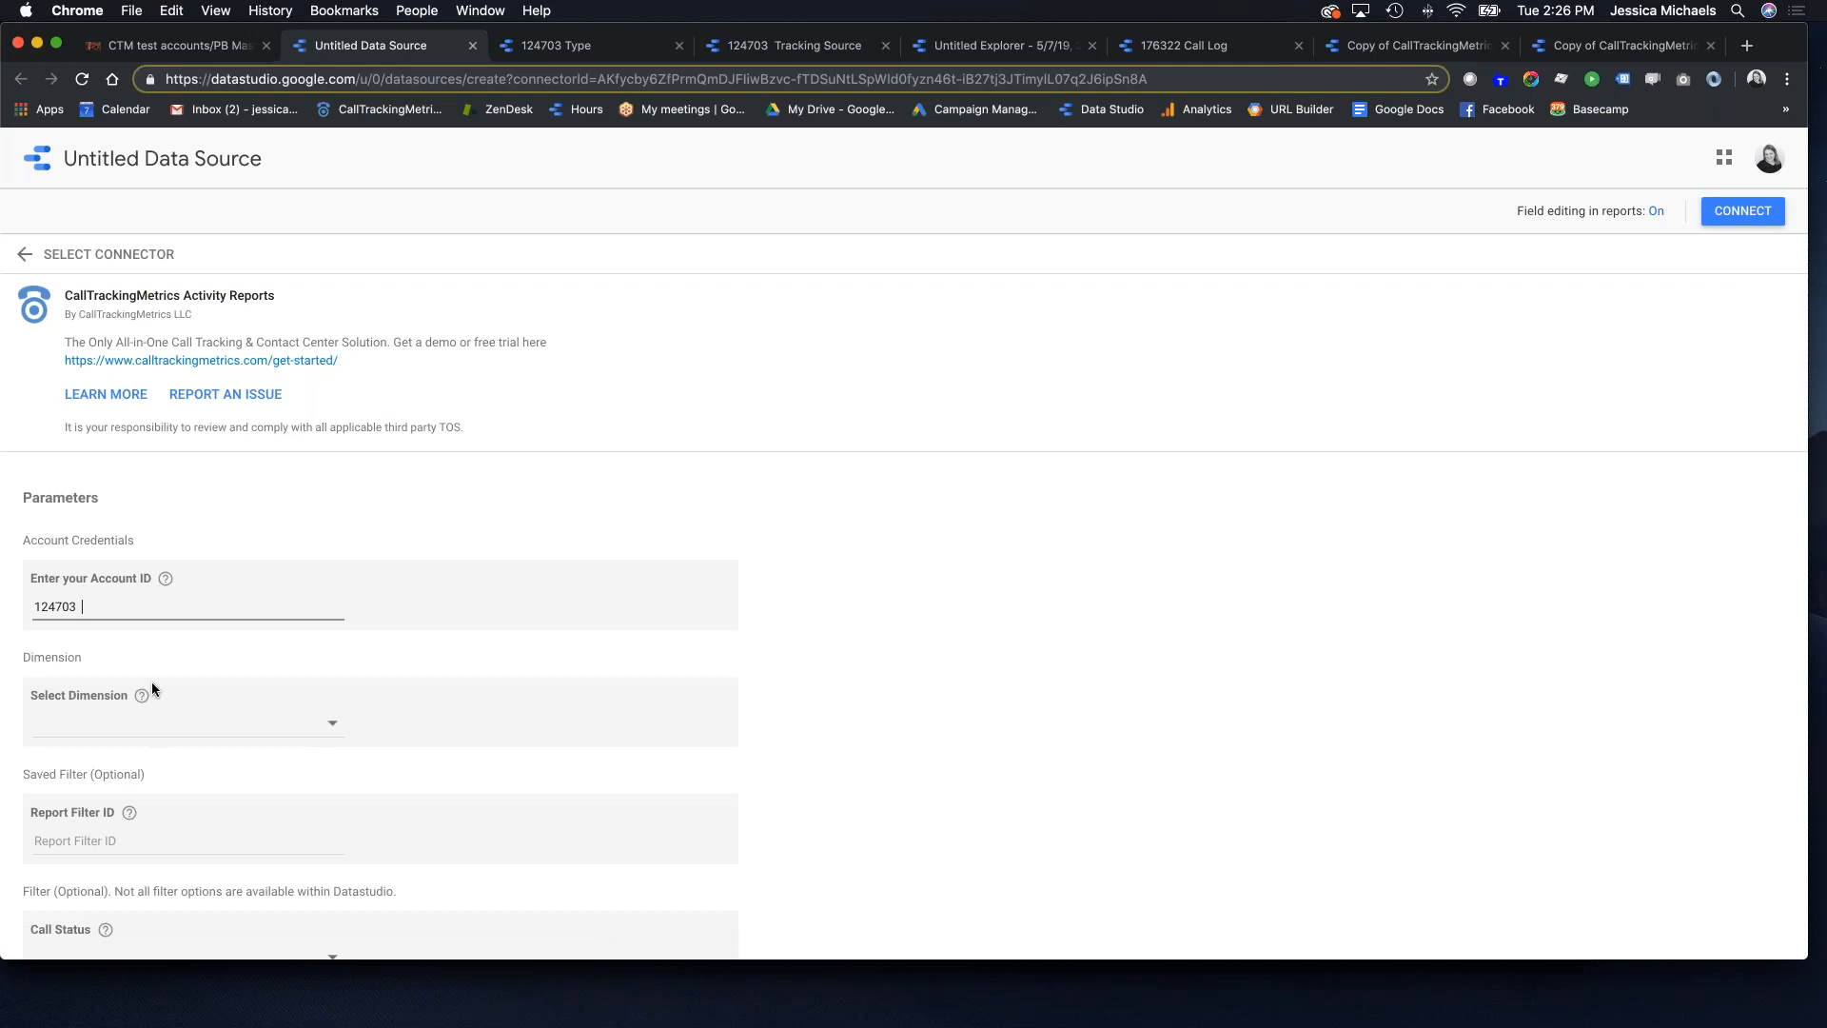
{"action": "left_click", "coordinate": [70, 728]}
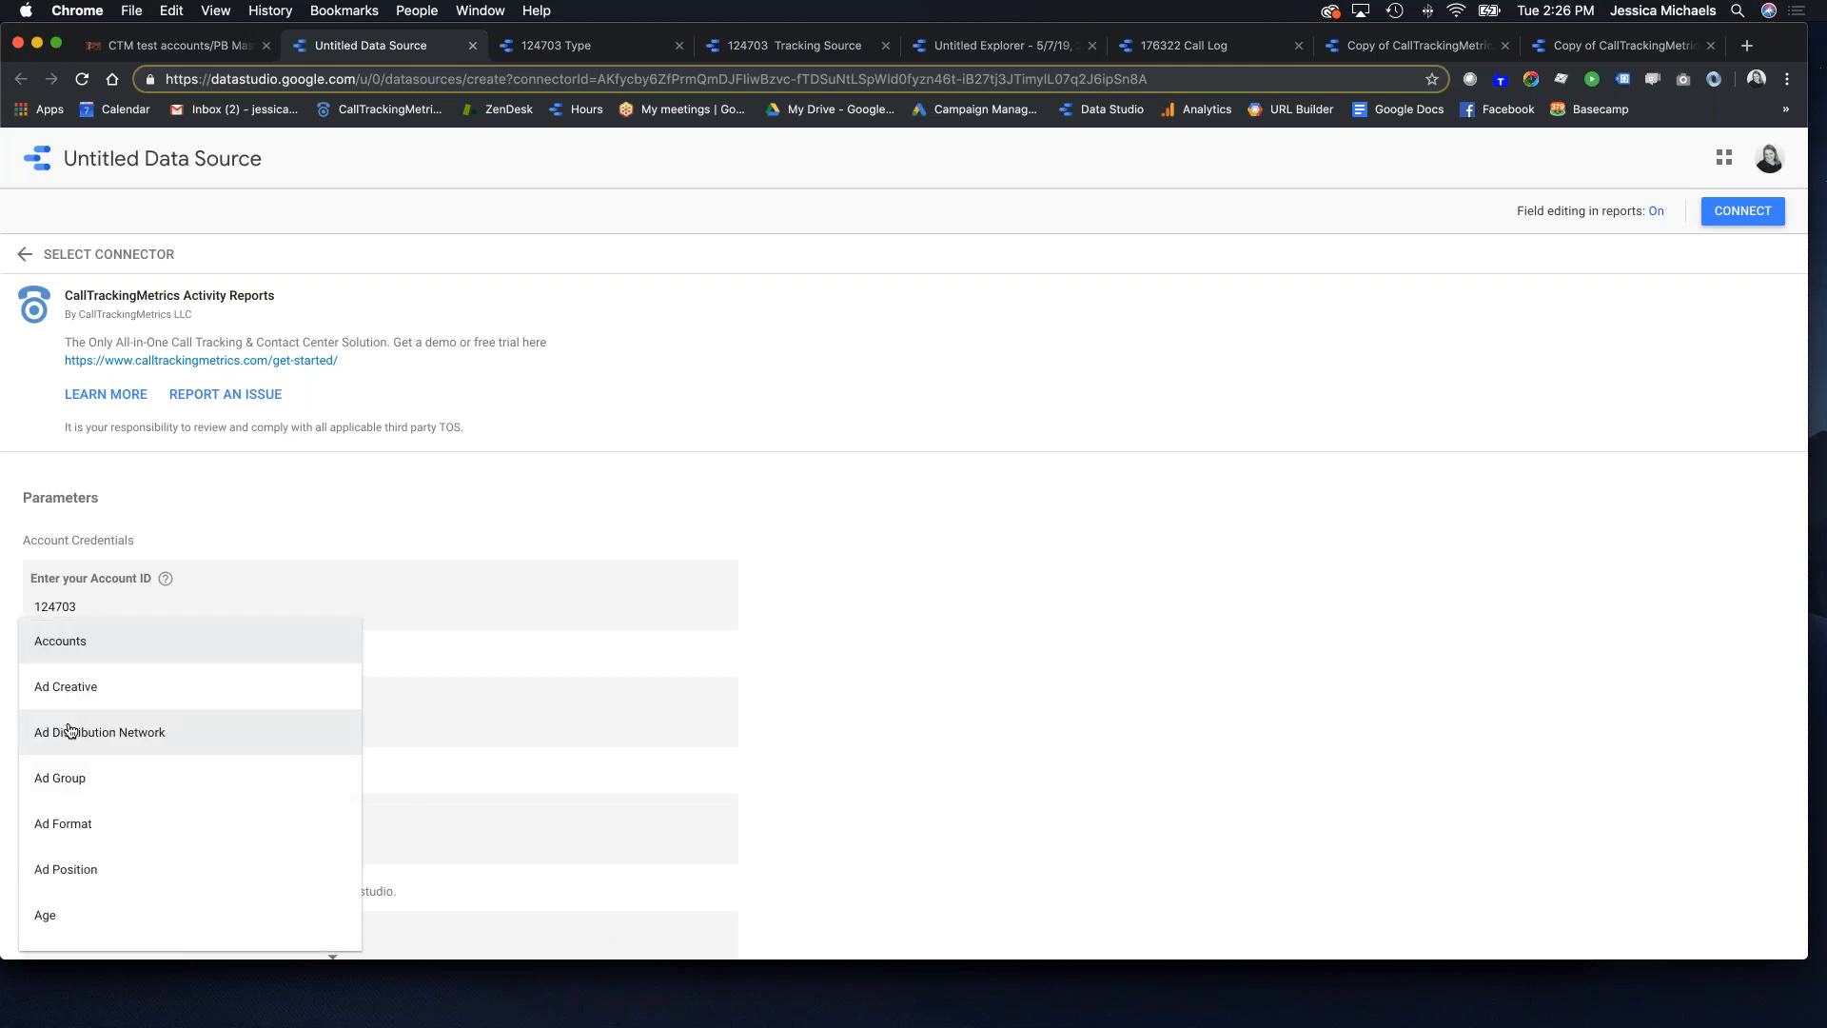
{"action": "type", "text": "st"}
{"action": "scroll", "coordinate": [126, 808], "scroll_direction": "down", "scroll_amount": 3}
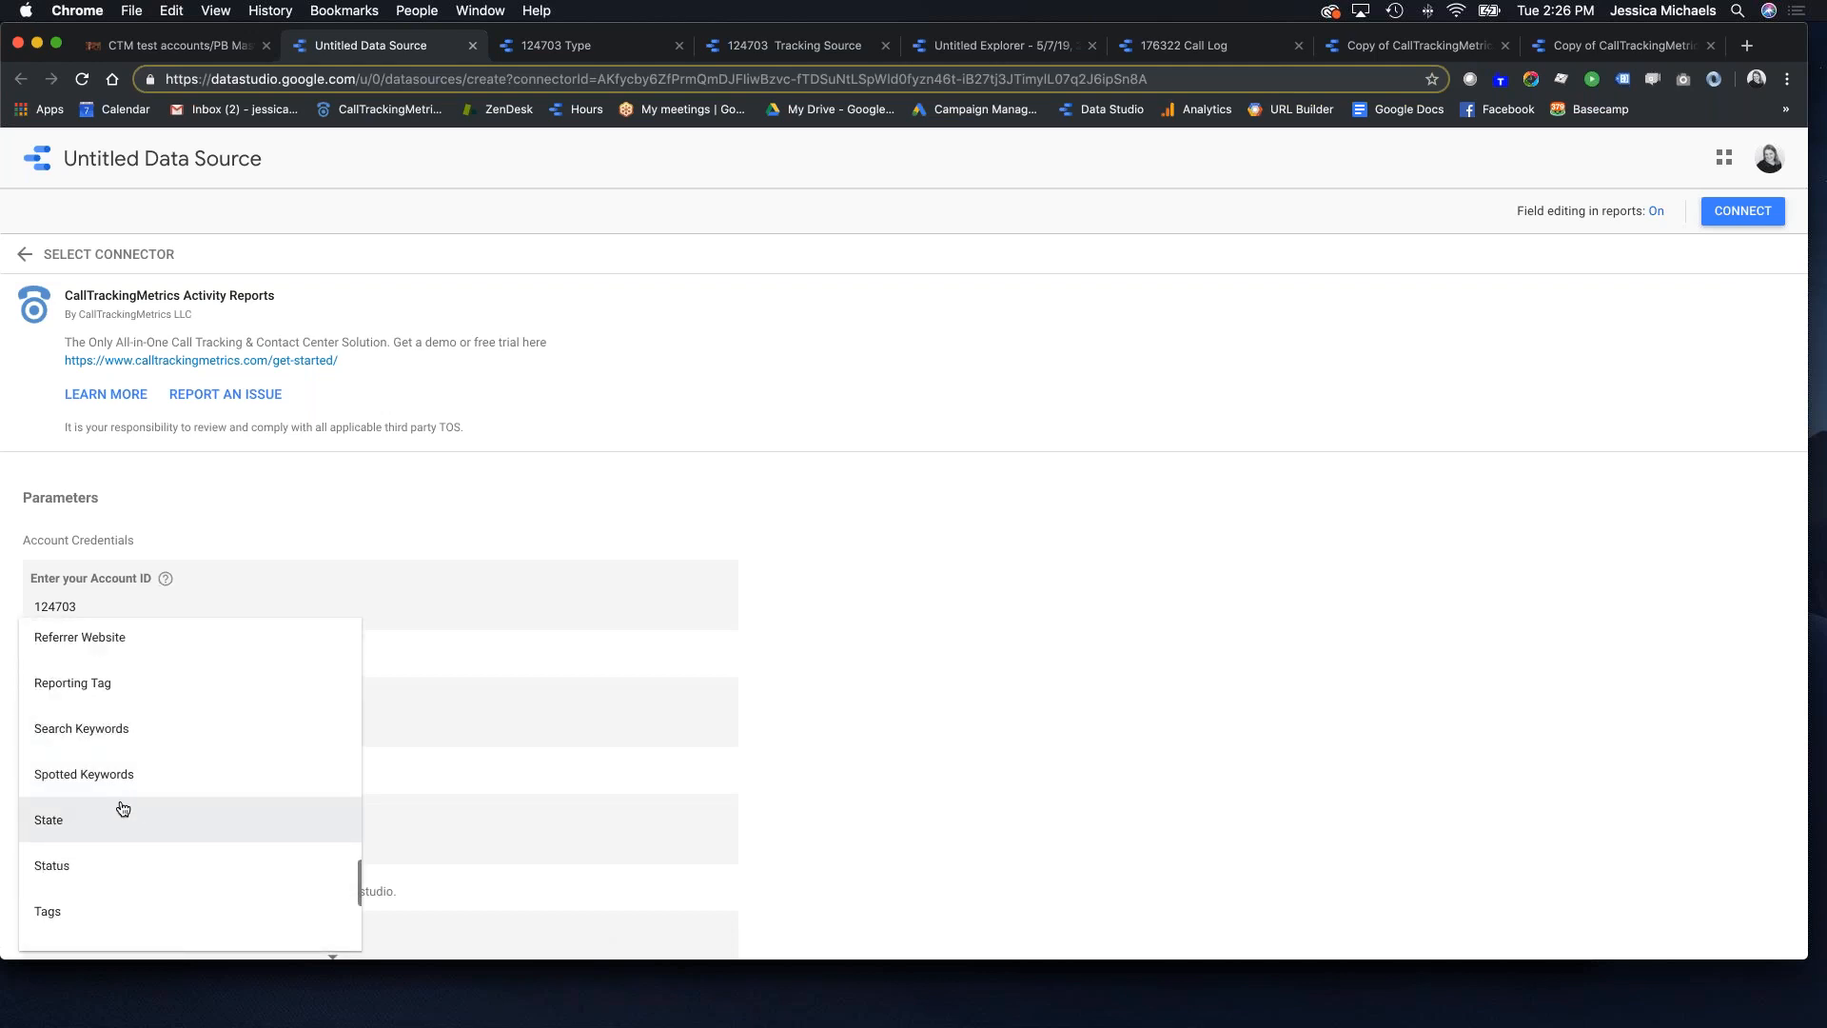
{"action": "left_click", "coordinate": [85, 817]}
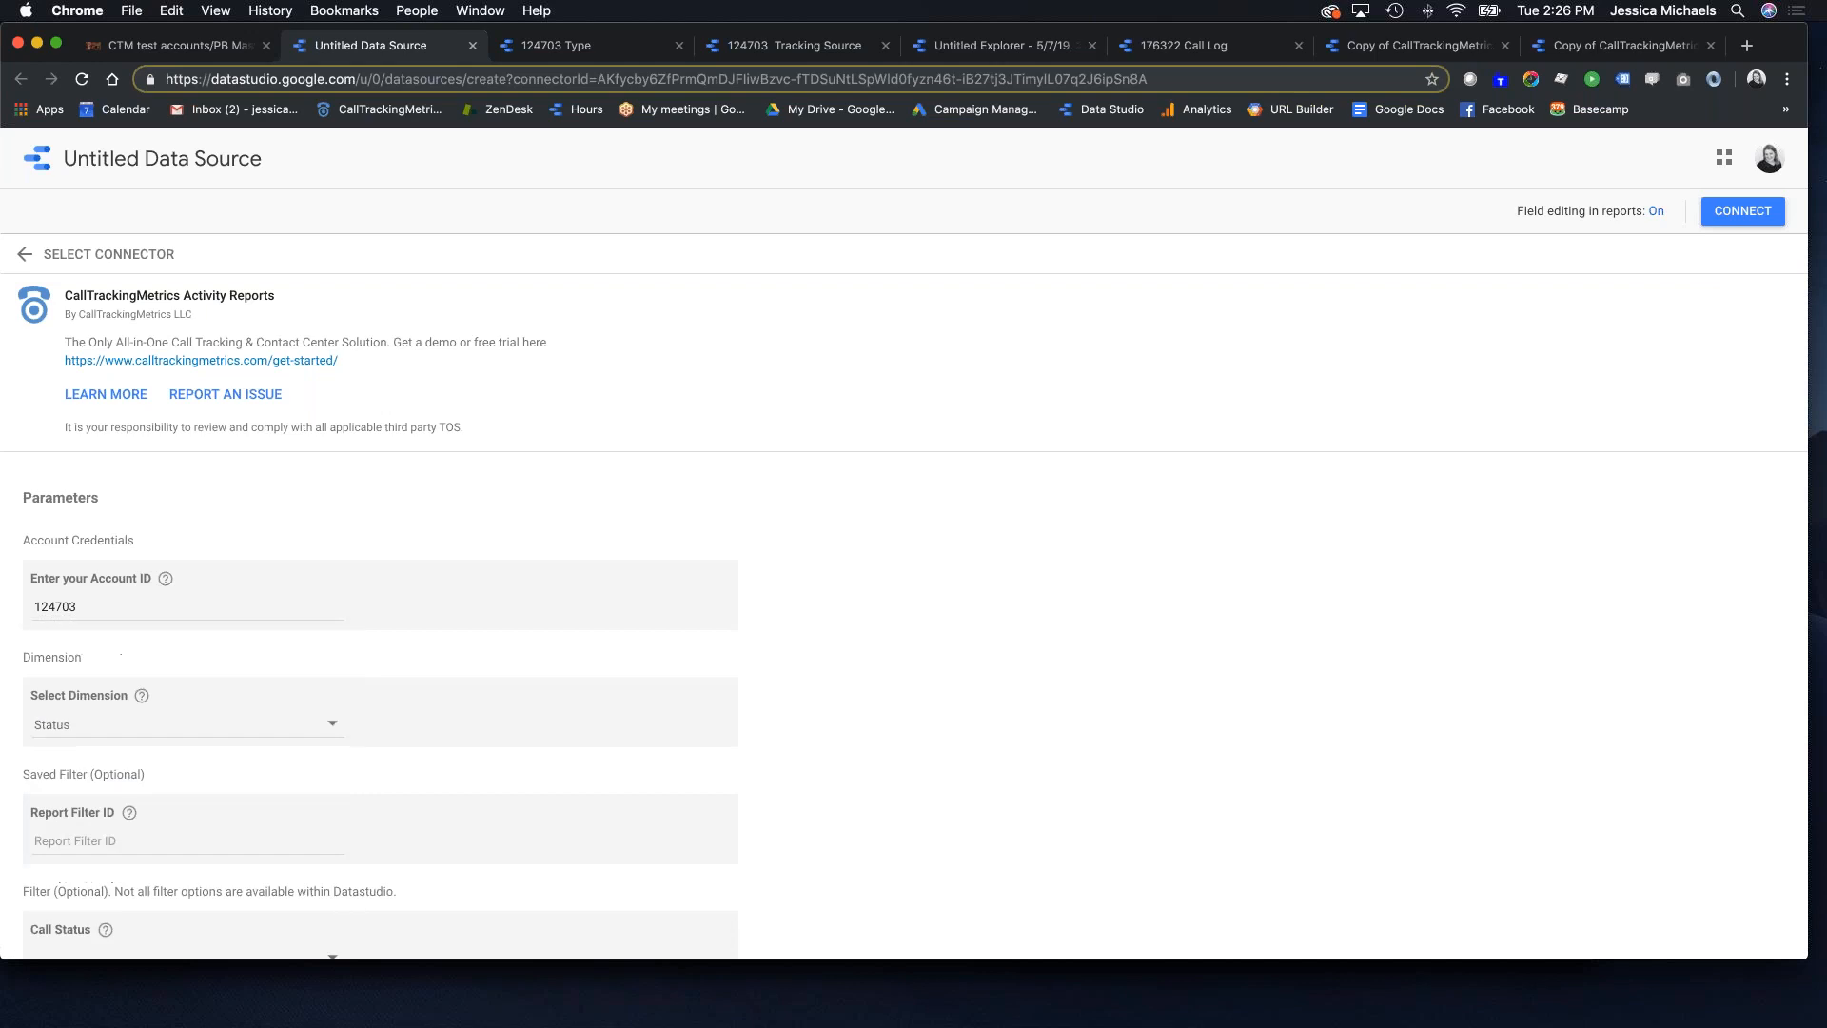
{"action": "left_click", "coordinate": [105, 742]}
{"action": "left_click", "coordinate": [75, 680]}
{"action": "scroll", "coordinate": [510, 797], "scroll_direction": "down", "scroll_amount": 1}
{"action": "scroll", "coordinate": [510, 798], "scroll_direction": "down", "scroll_amount": 3}
{"action": "left_click", "coordinate": [1742, 210]}
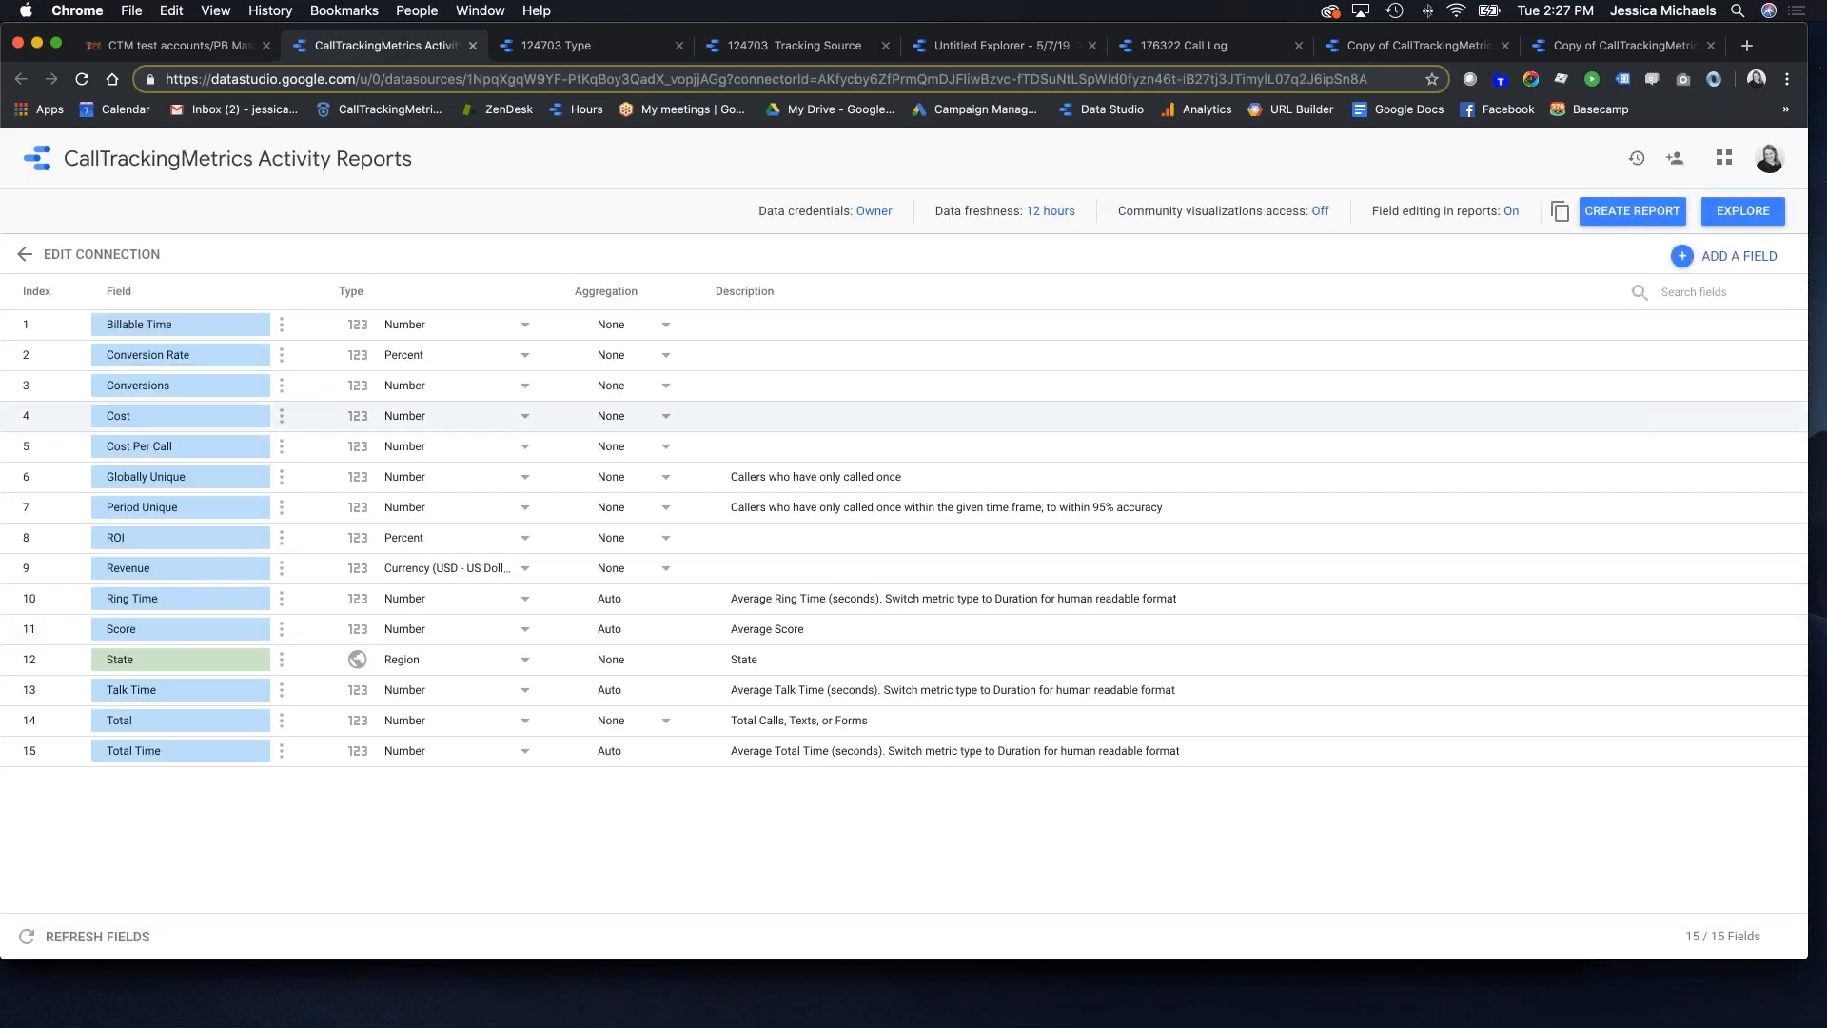
Step: Rename the data source to the account ID plus 'State' and open it in Explorer
{"action": "left_click", "coordinate": [406, 155]}
{"action": "type", "text": "124703"}
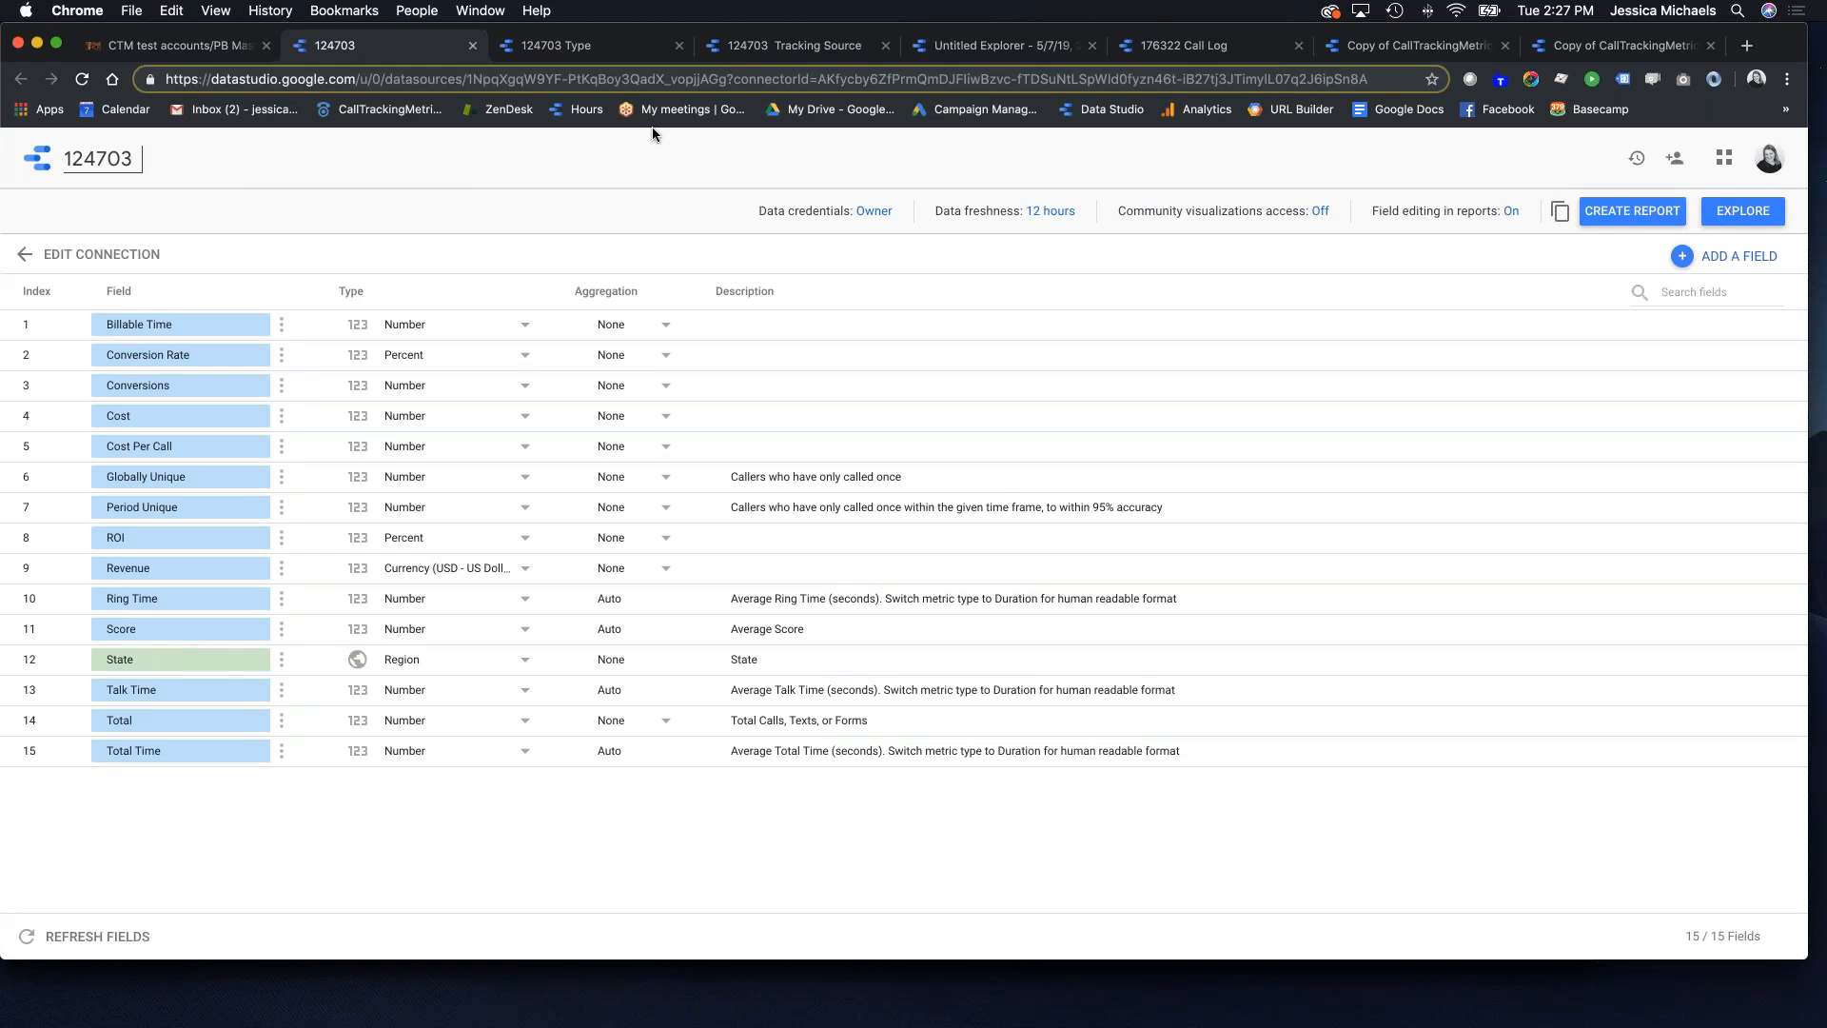
{"action": "type", "text": "State"}
{"action": "left_click", "coordinate": [1743, 211]}
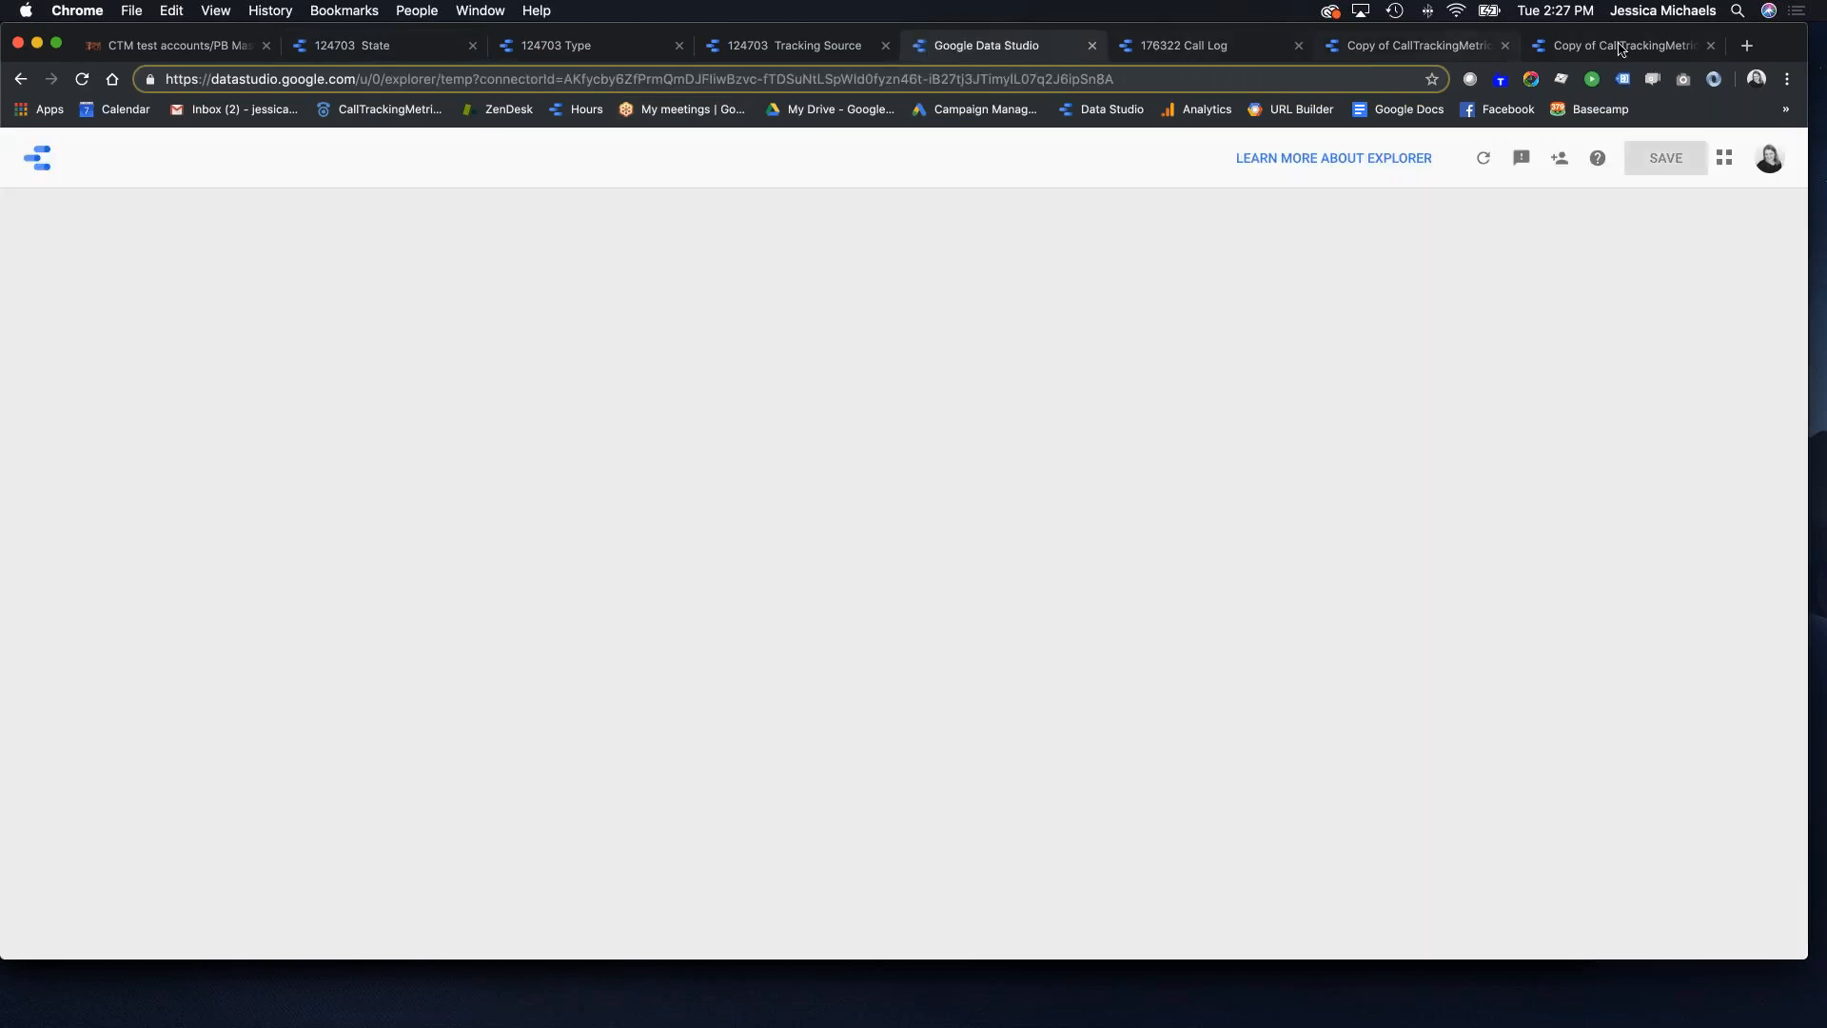
Step: Back in the report, switch the Call Map geo chart to the new State source and add it
{"action": "left_click", "coordinate": [1619, 47]}
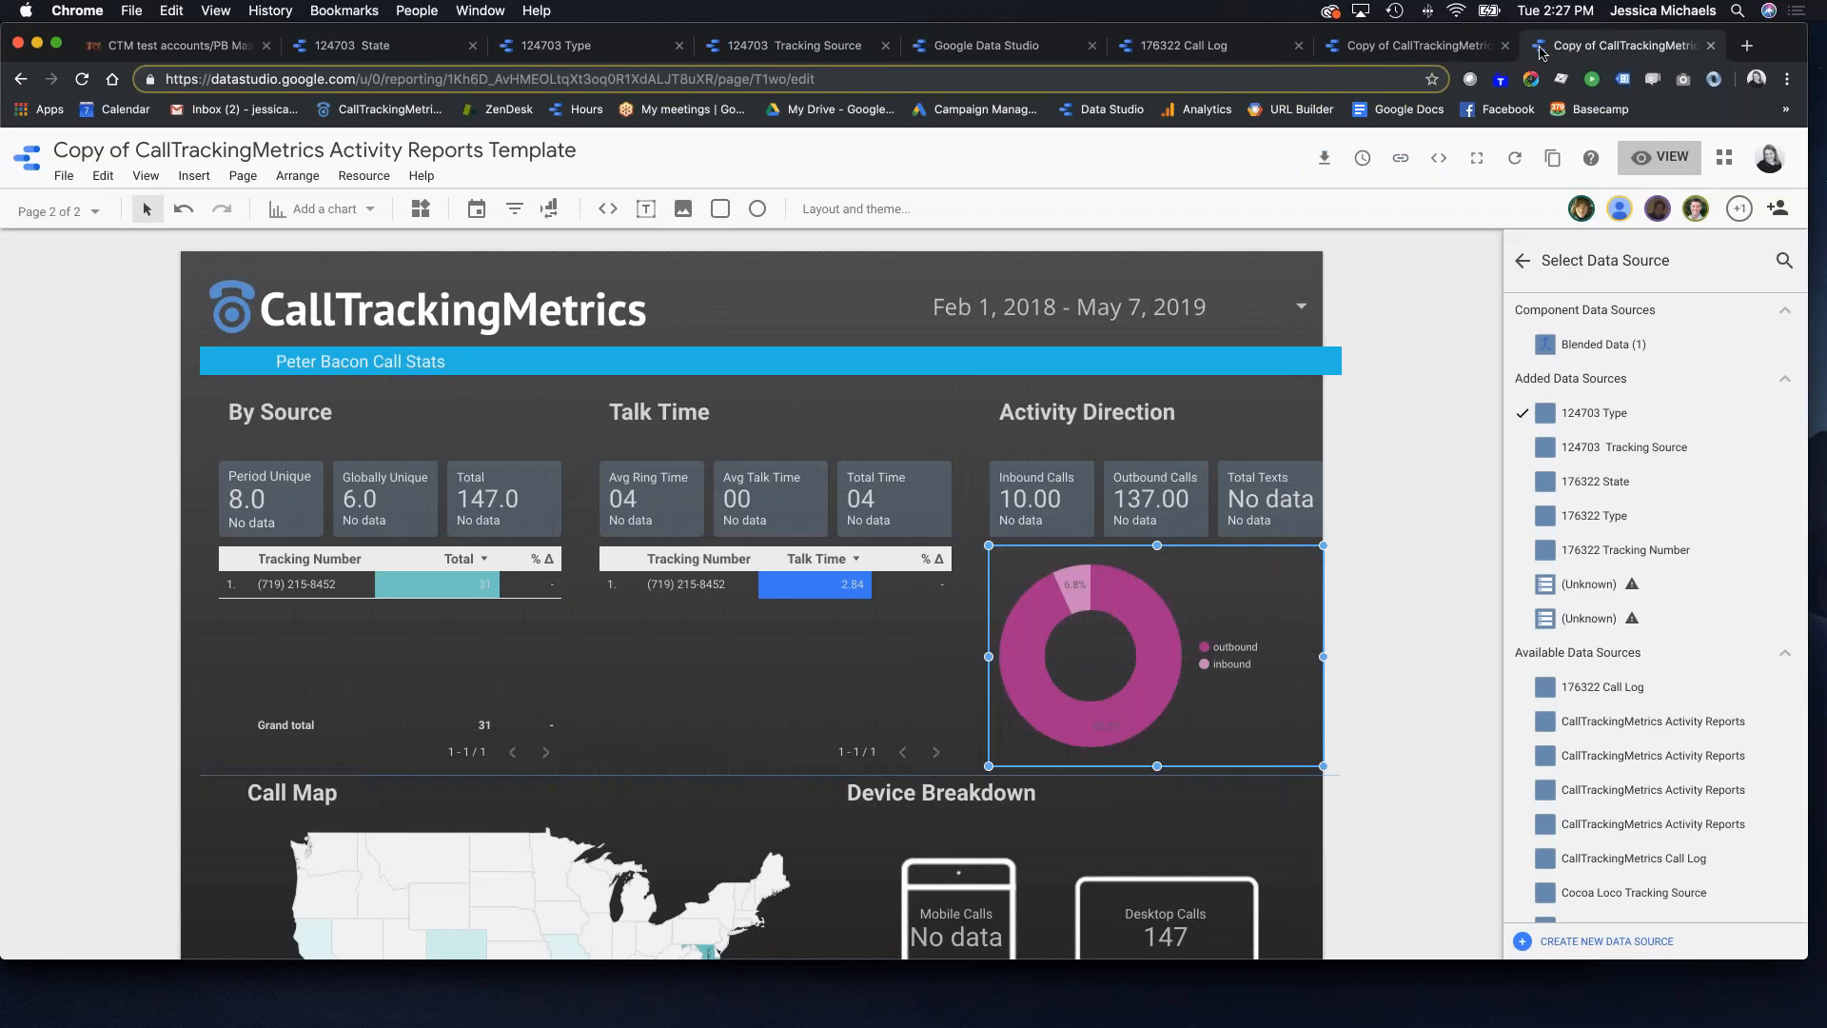
{"action": "scroll", "coordinate": [755, 610], "scroll_direction": "down", "scroll_amount": 5}
{"action": "left_click", "coordinate": [755, 611]}
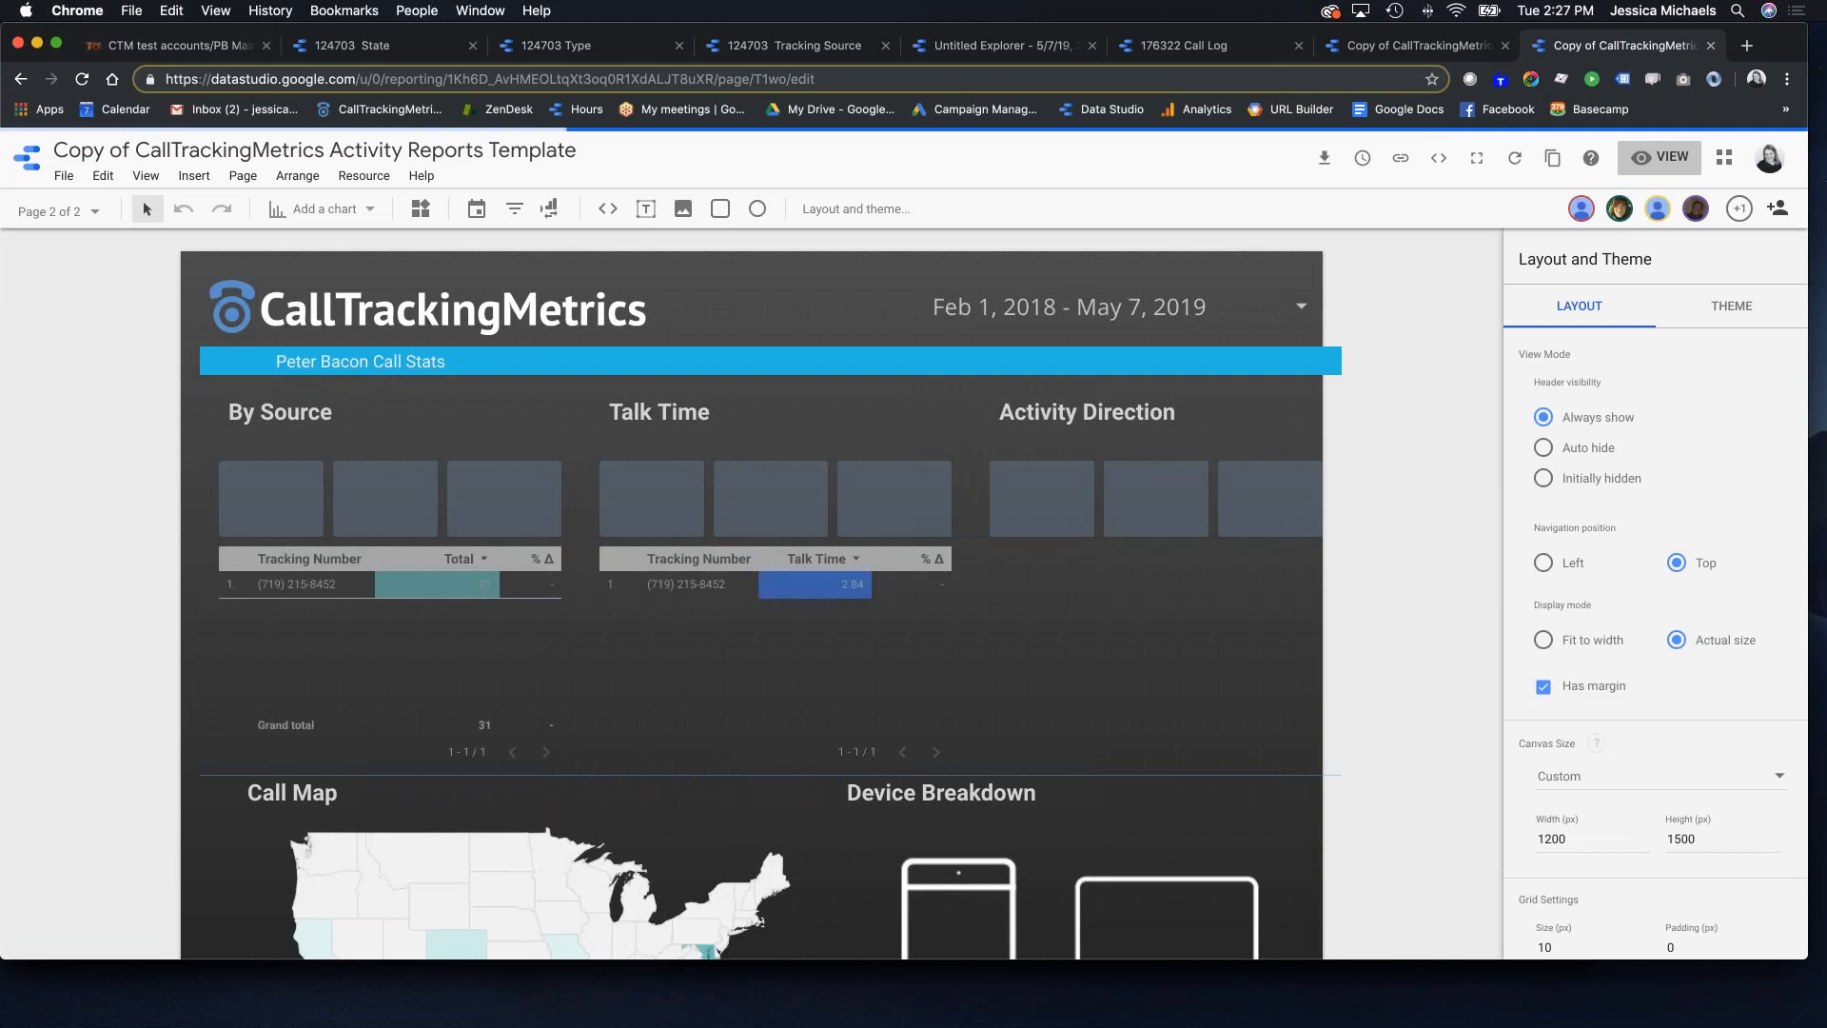
{"action": "scroll", "coordinate": [570, 596], "scroll_direction": "down", "scroll_amount": 3}
{"action": "left_click", "coordinate": [483, 639]}
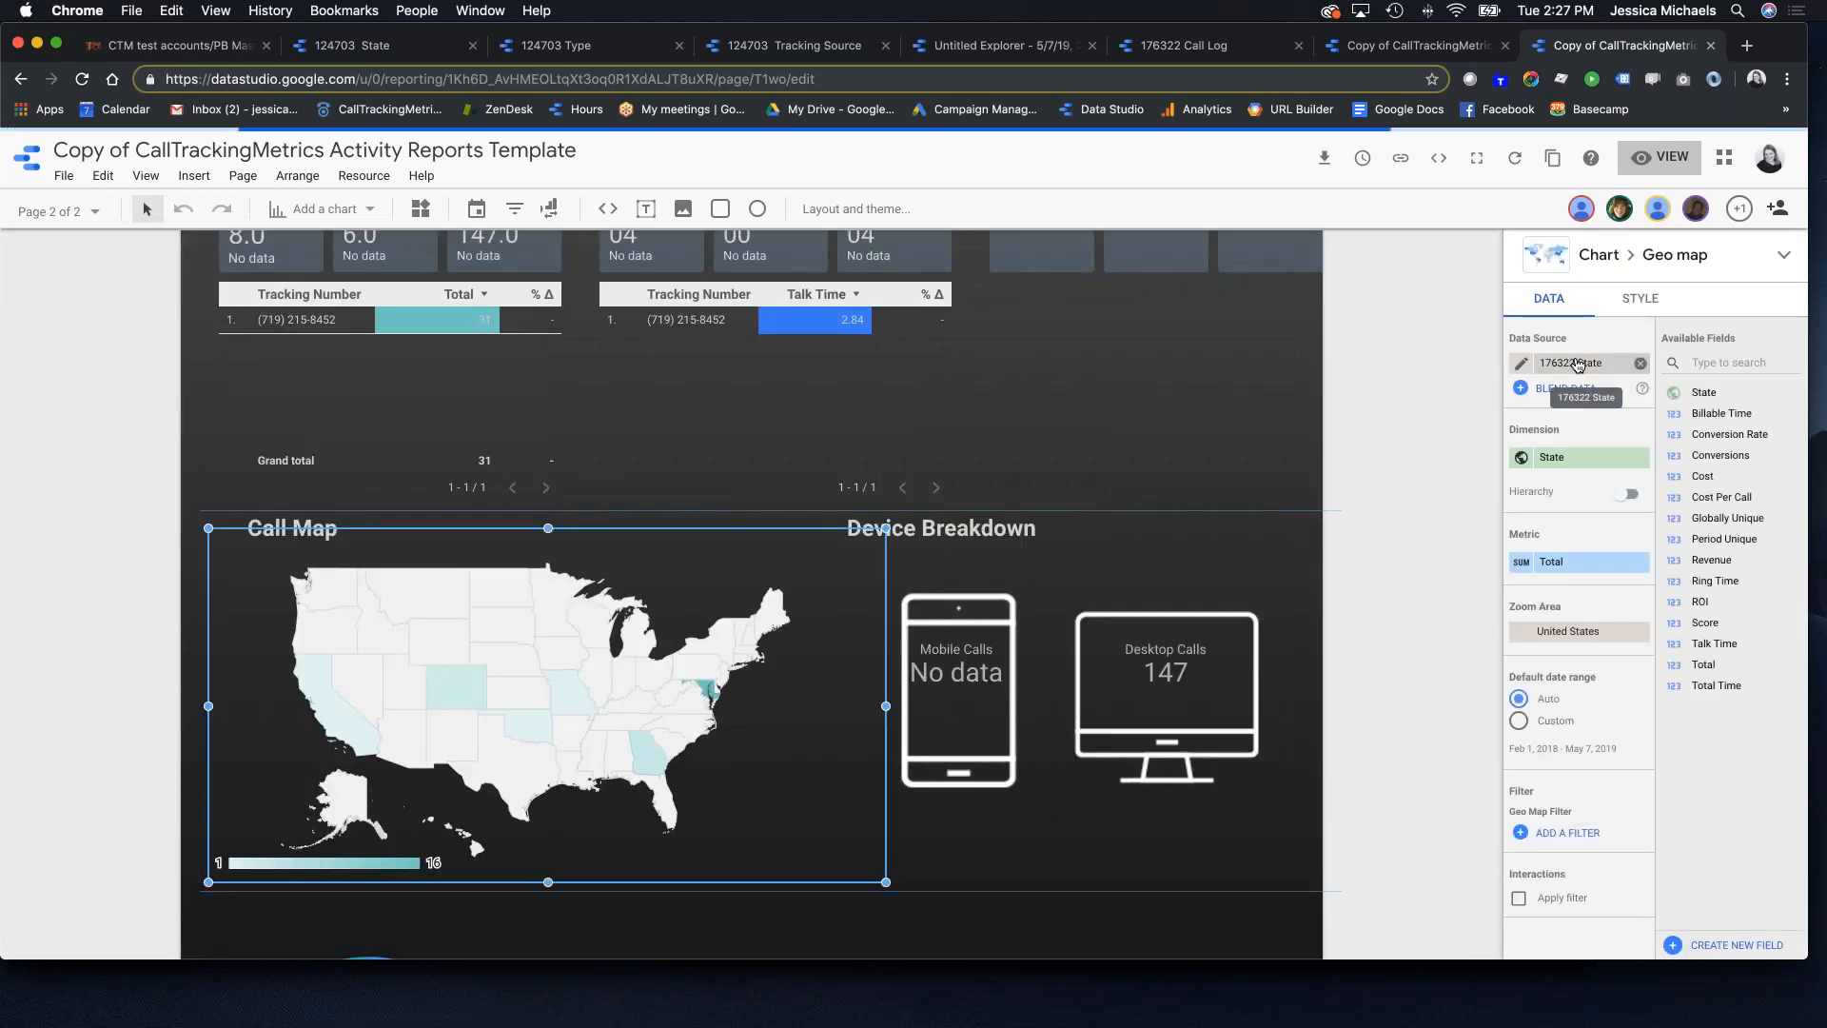
{"action": "left_click", "coordinate": [1578, 363]}
{"action": "left_click", "coordinate": [1599, 689]}
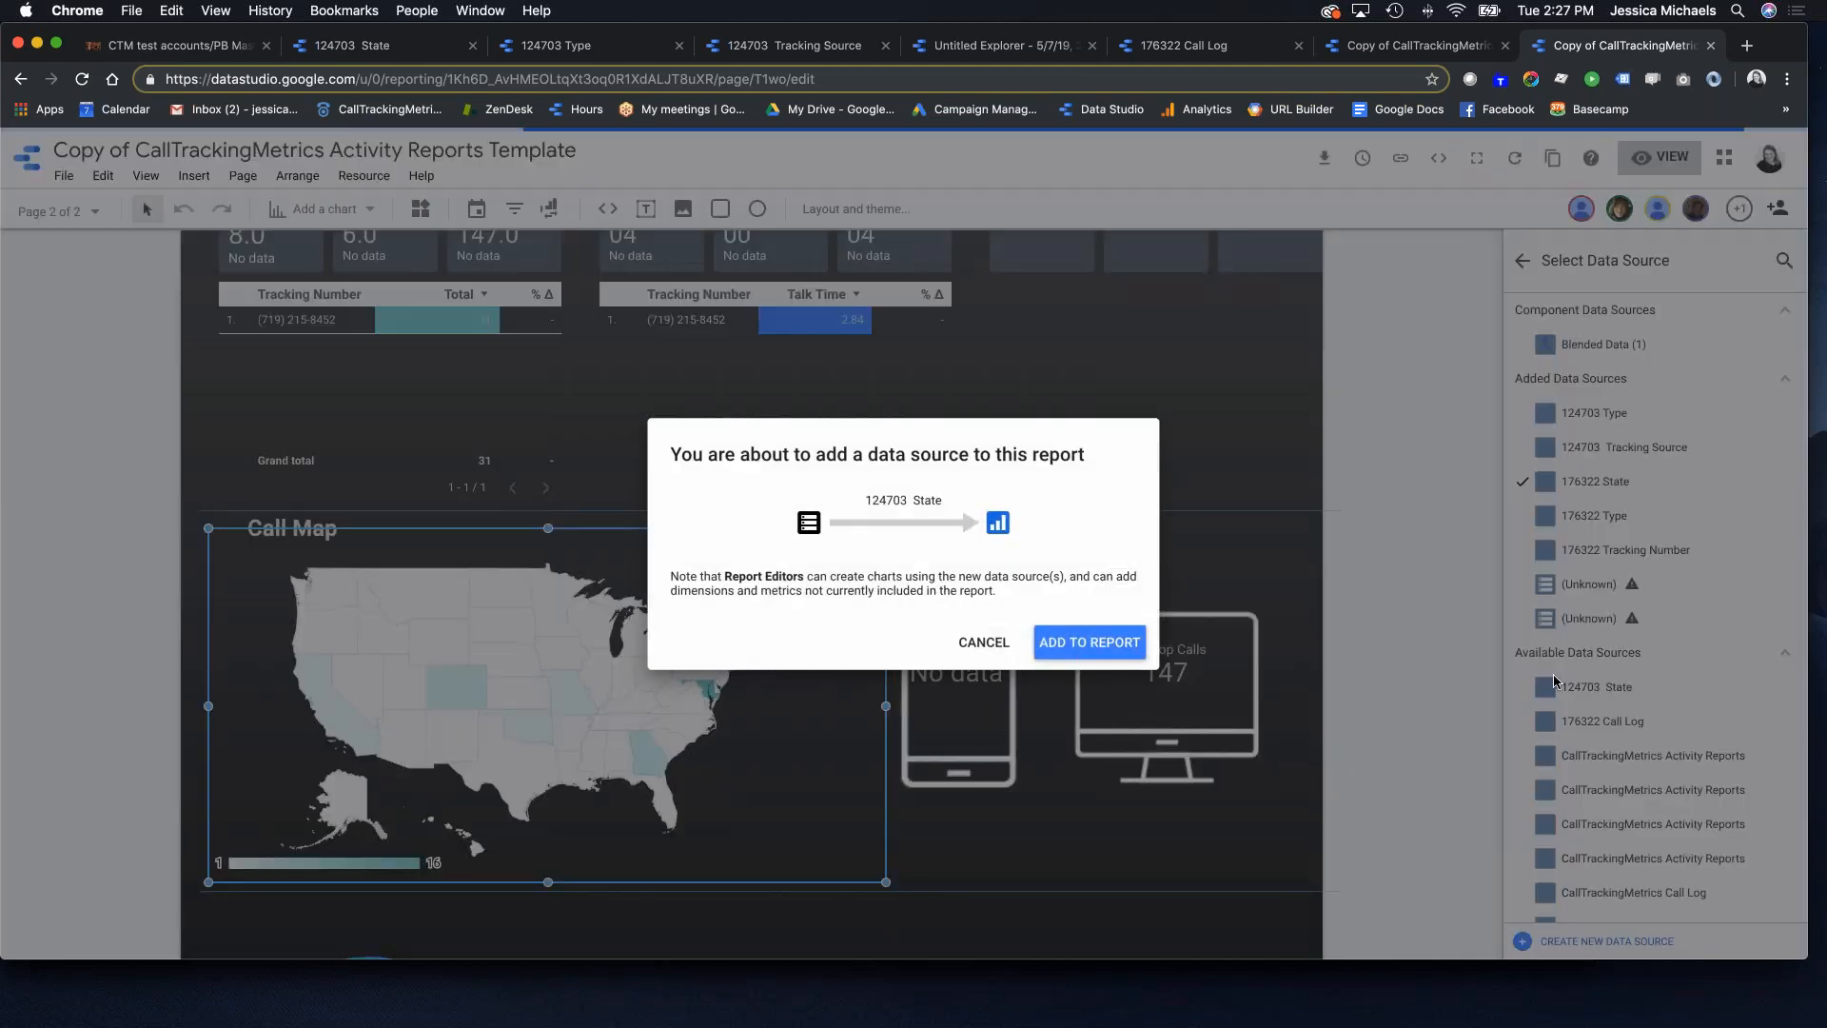
{"action": "left_click", "coordinate": [1084, 638]}
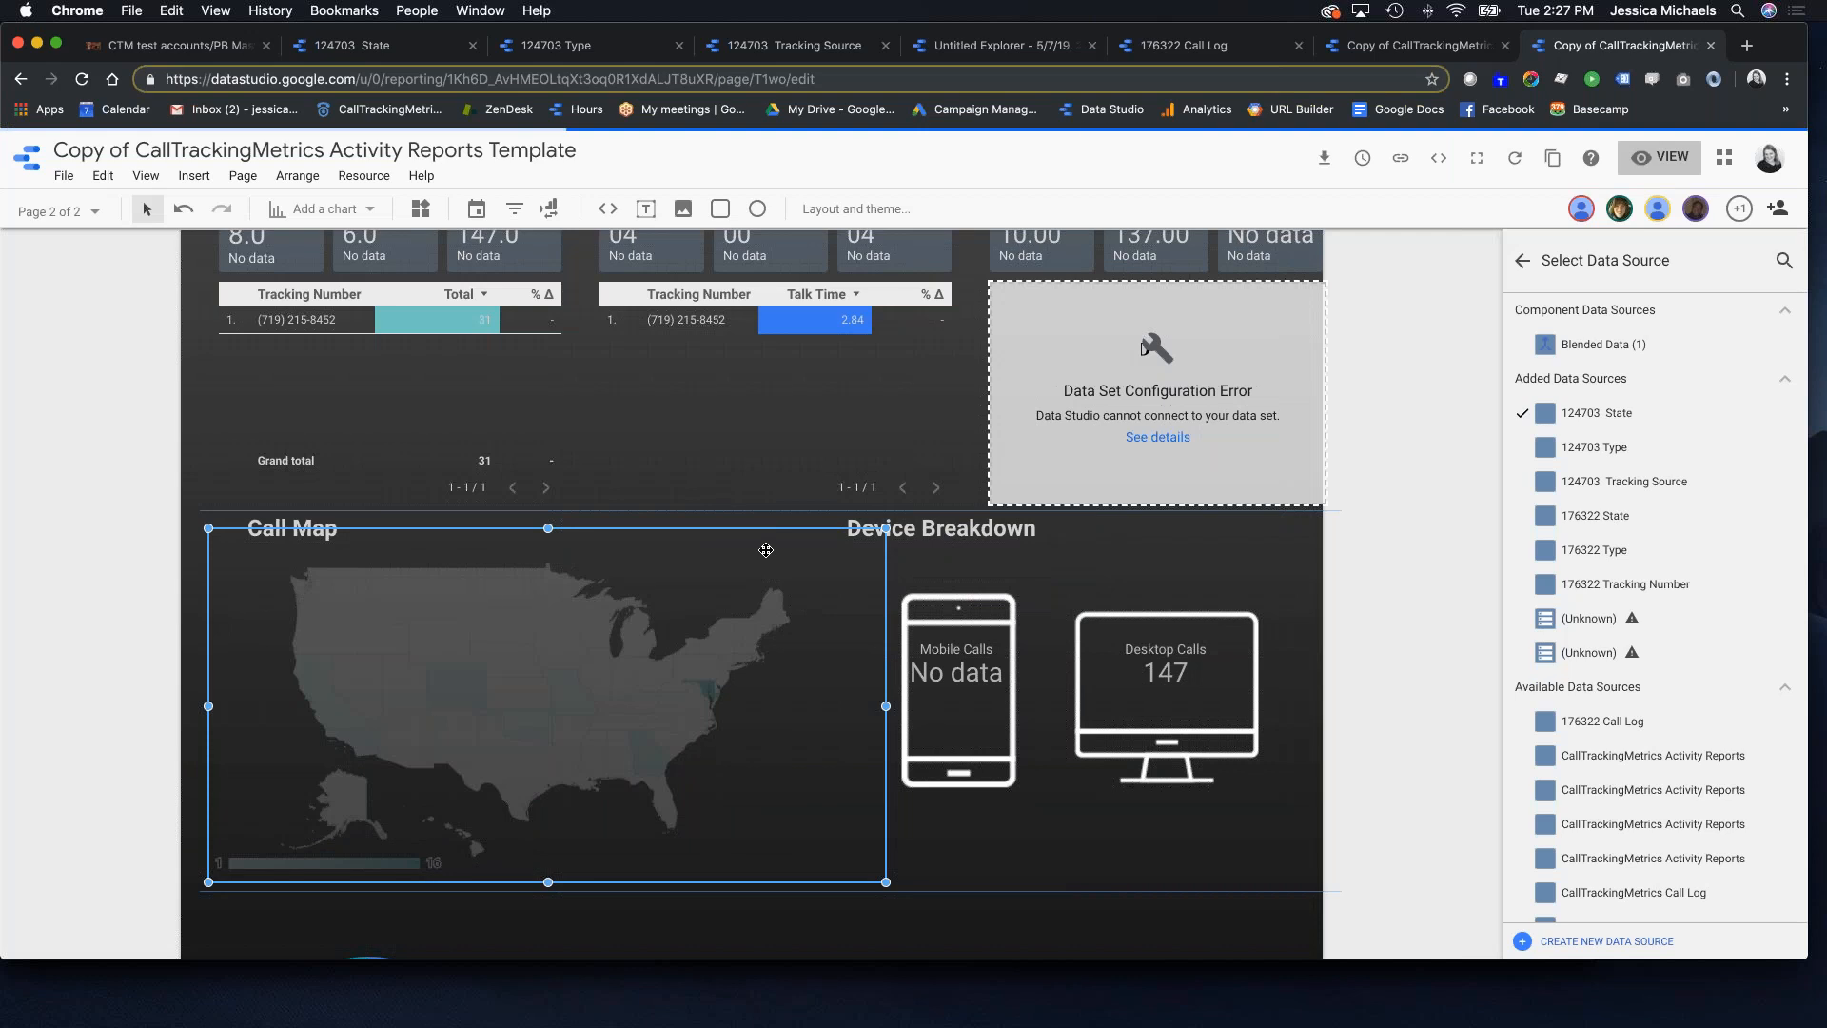
Step: Switch the states donut chart to the new State source and dismiss the community connector error
{"action": "scroll", "coordinate": [1030, 563], "scroll_direction": "up", "scroll_amount": 1}
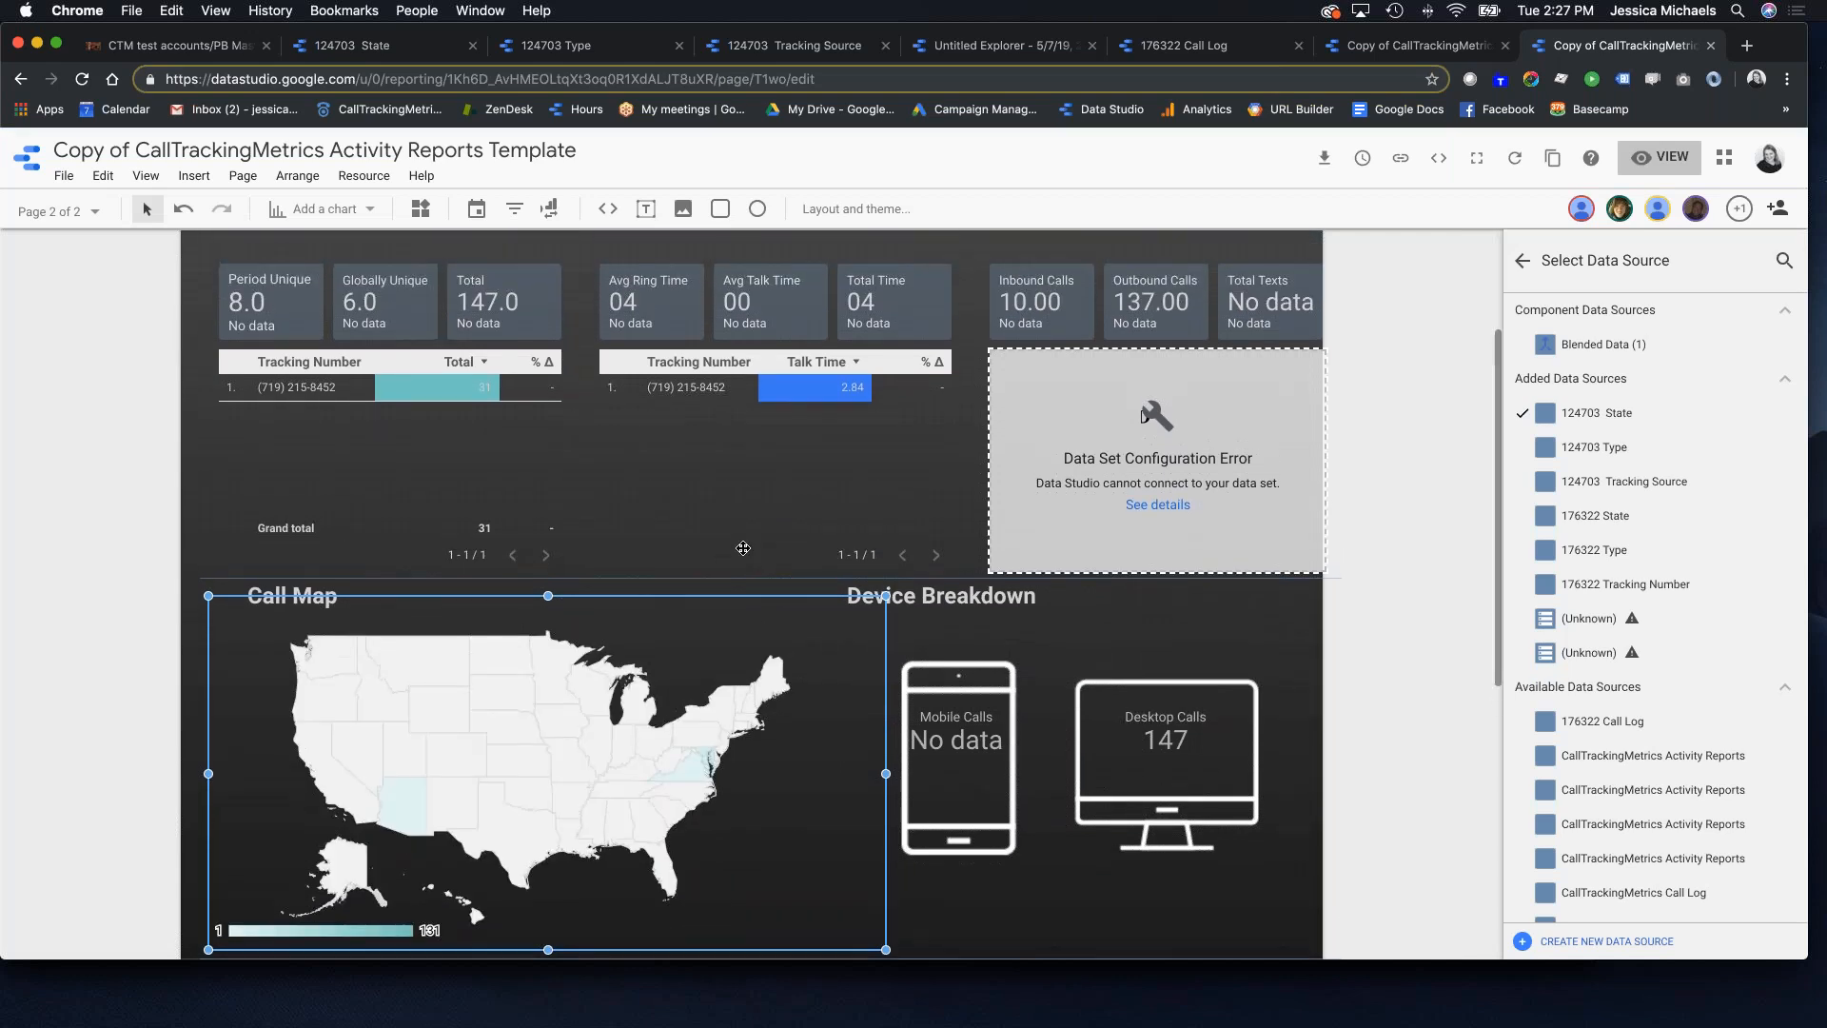
{"action": "scroll", "coordinate": [737, 547], "scroll_direction": "down", "scroll_amount": 5}
{"action": "left_click", "coordinate": [430, 757]}
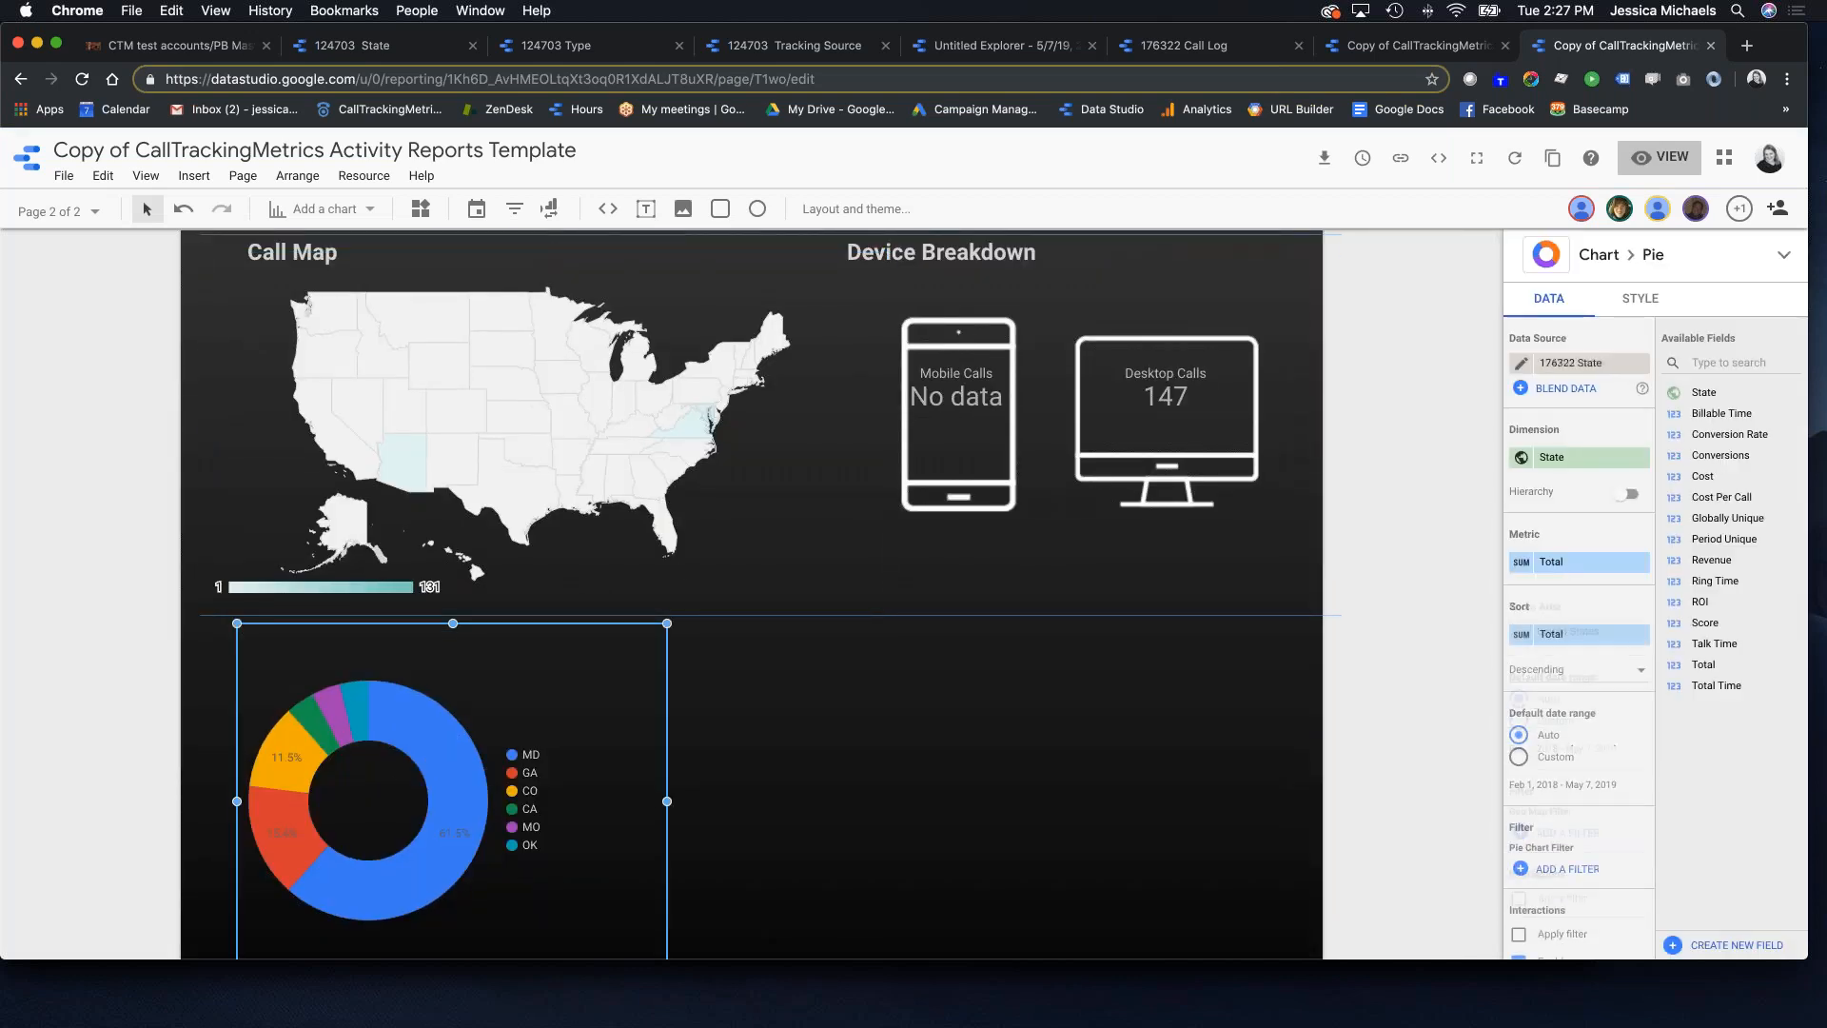
{"action": "left_click", "coordinate": [1597, 360]}
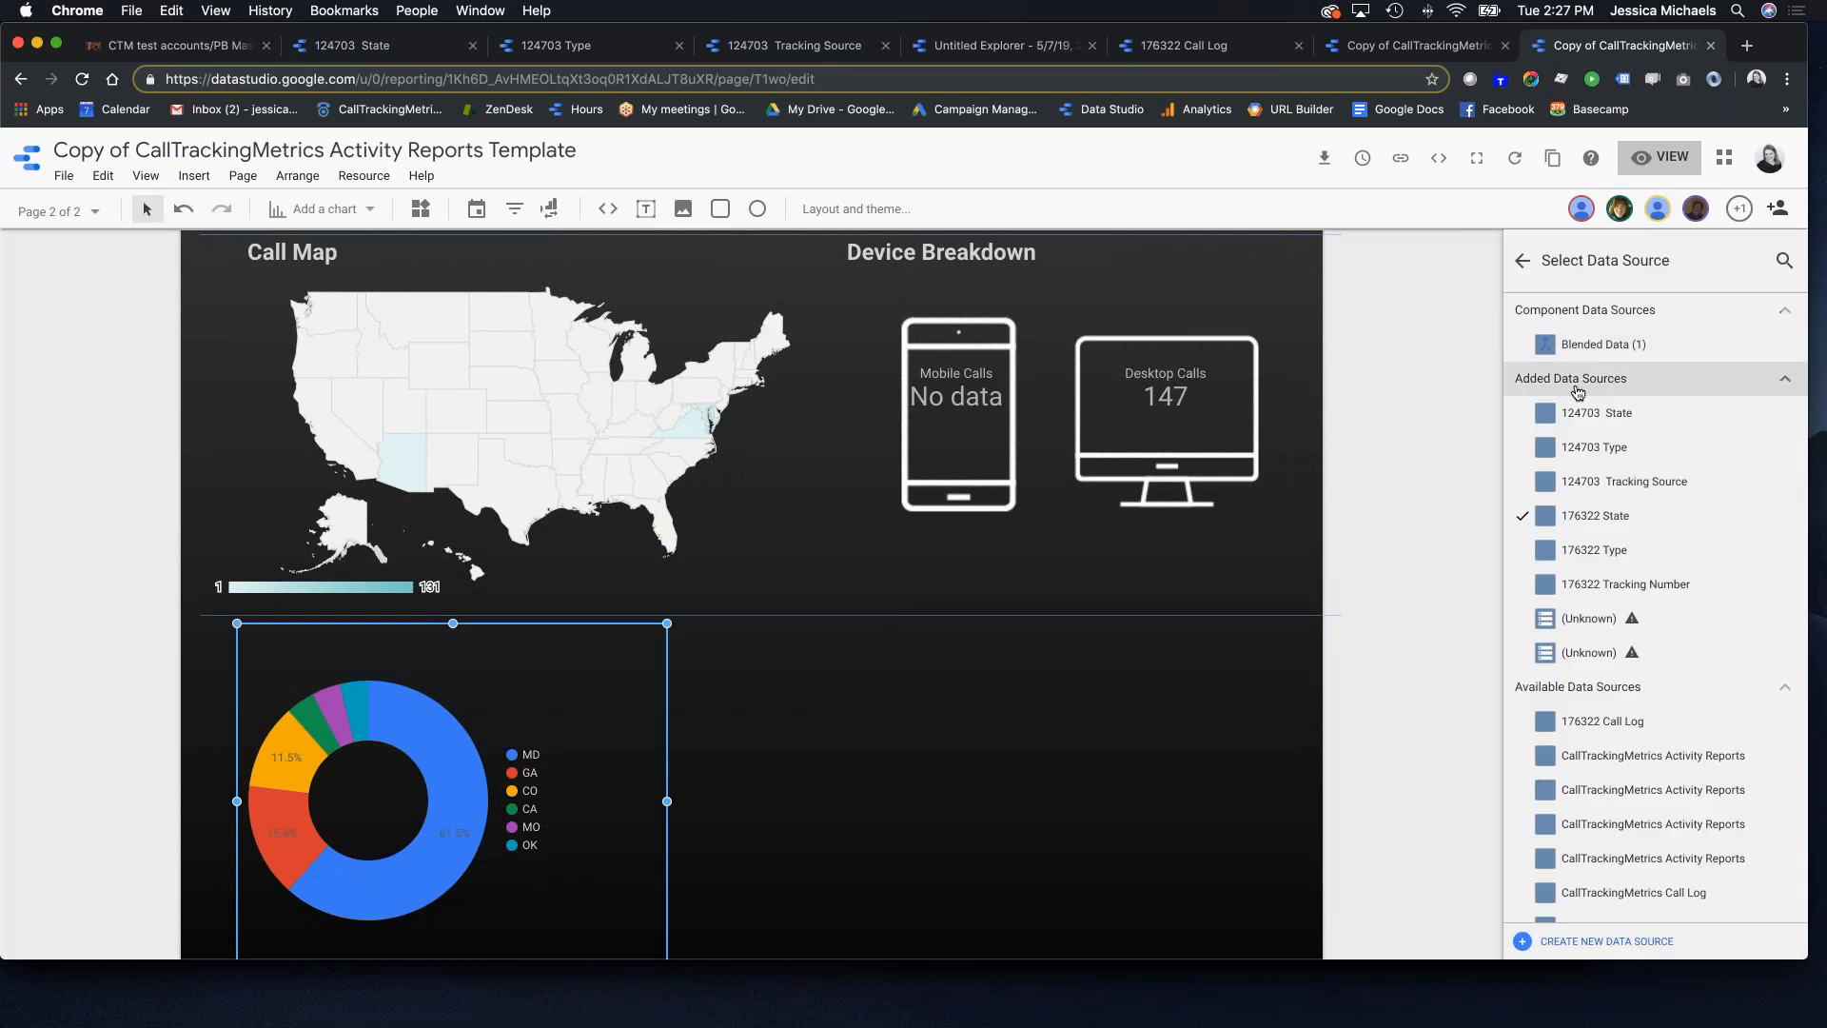
{"action": "left_click", "coordinate": [1539, 416]}
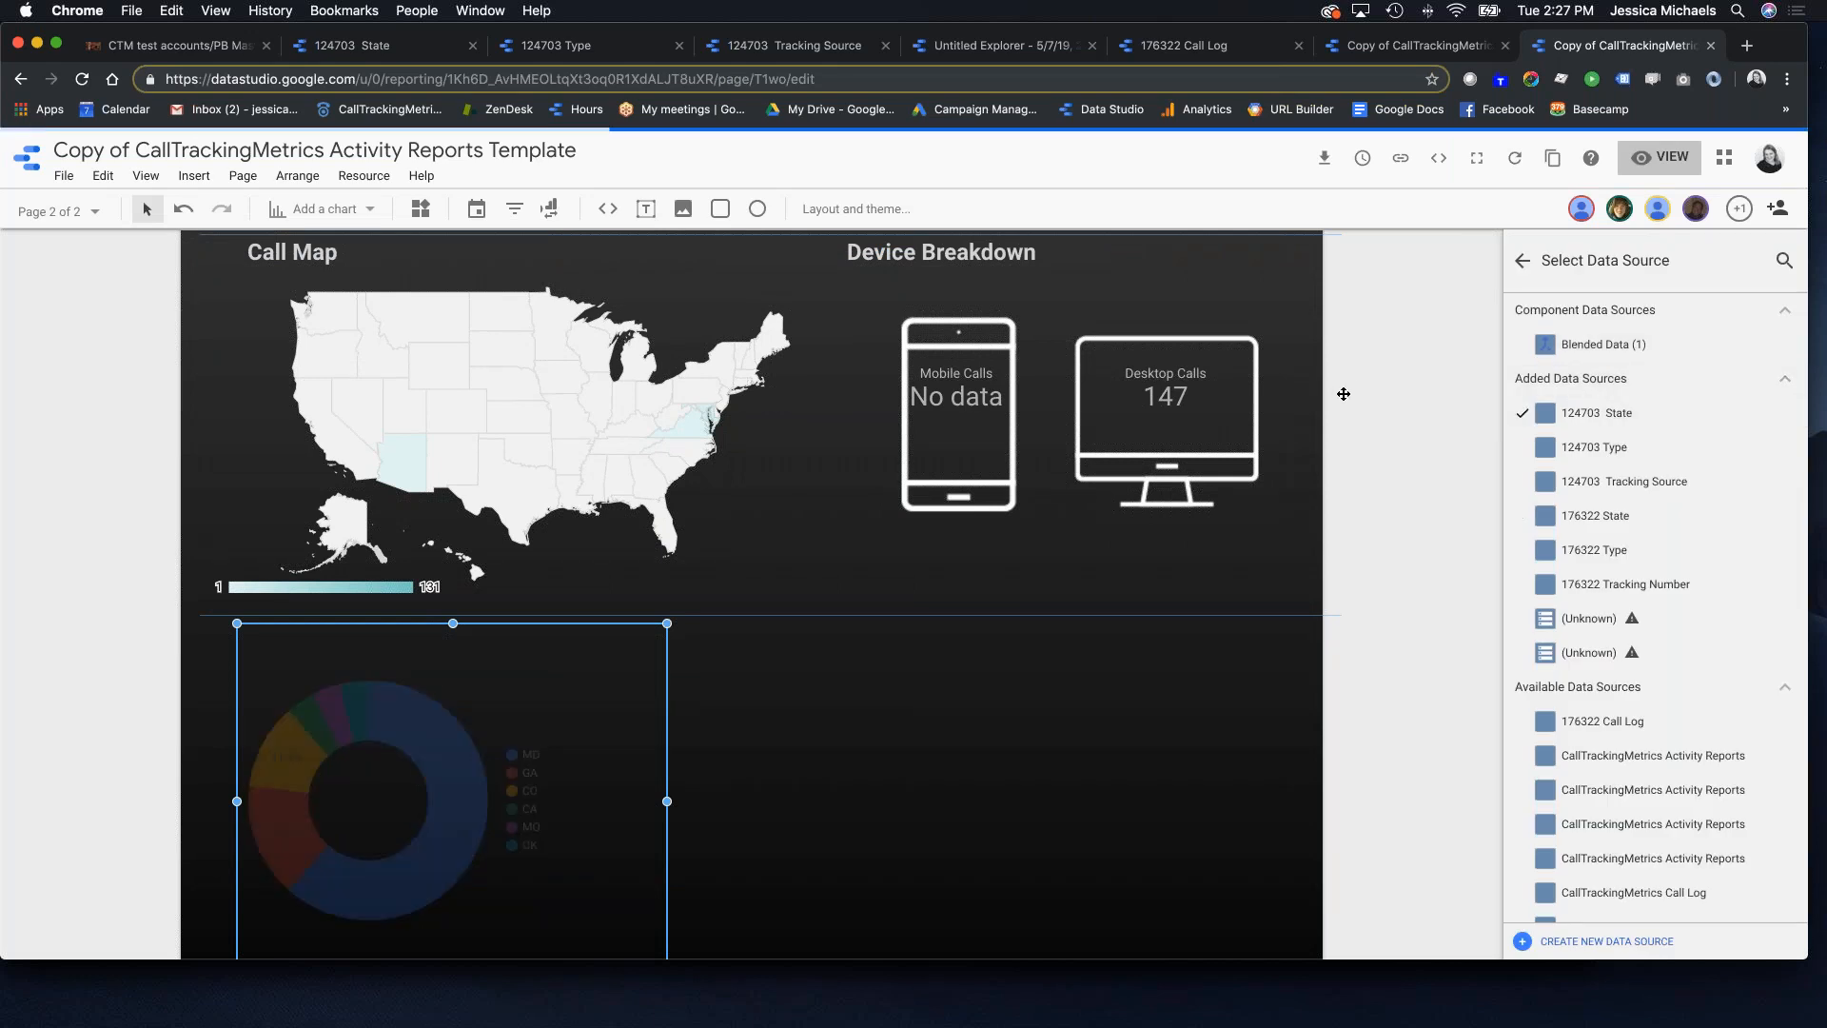
{"action": "scroll", "coordinate": [1269, 383], "scroll_direction": "up", "scroll_amount": 3}
{"action": "scroll", "coordinate": [1269, 383], "scroll_direction": "up", "scroll_amount": 3}
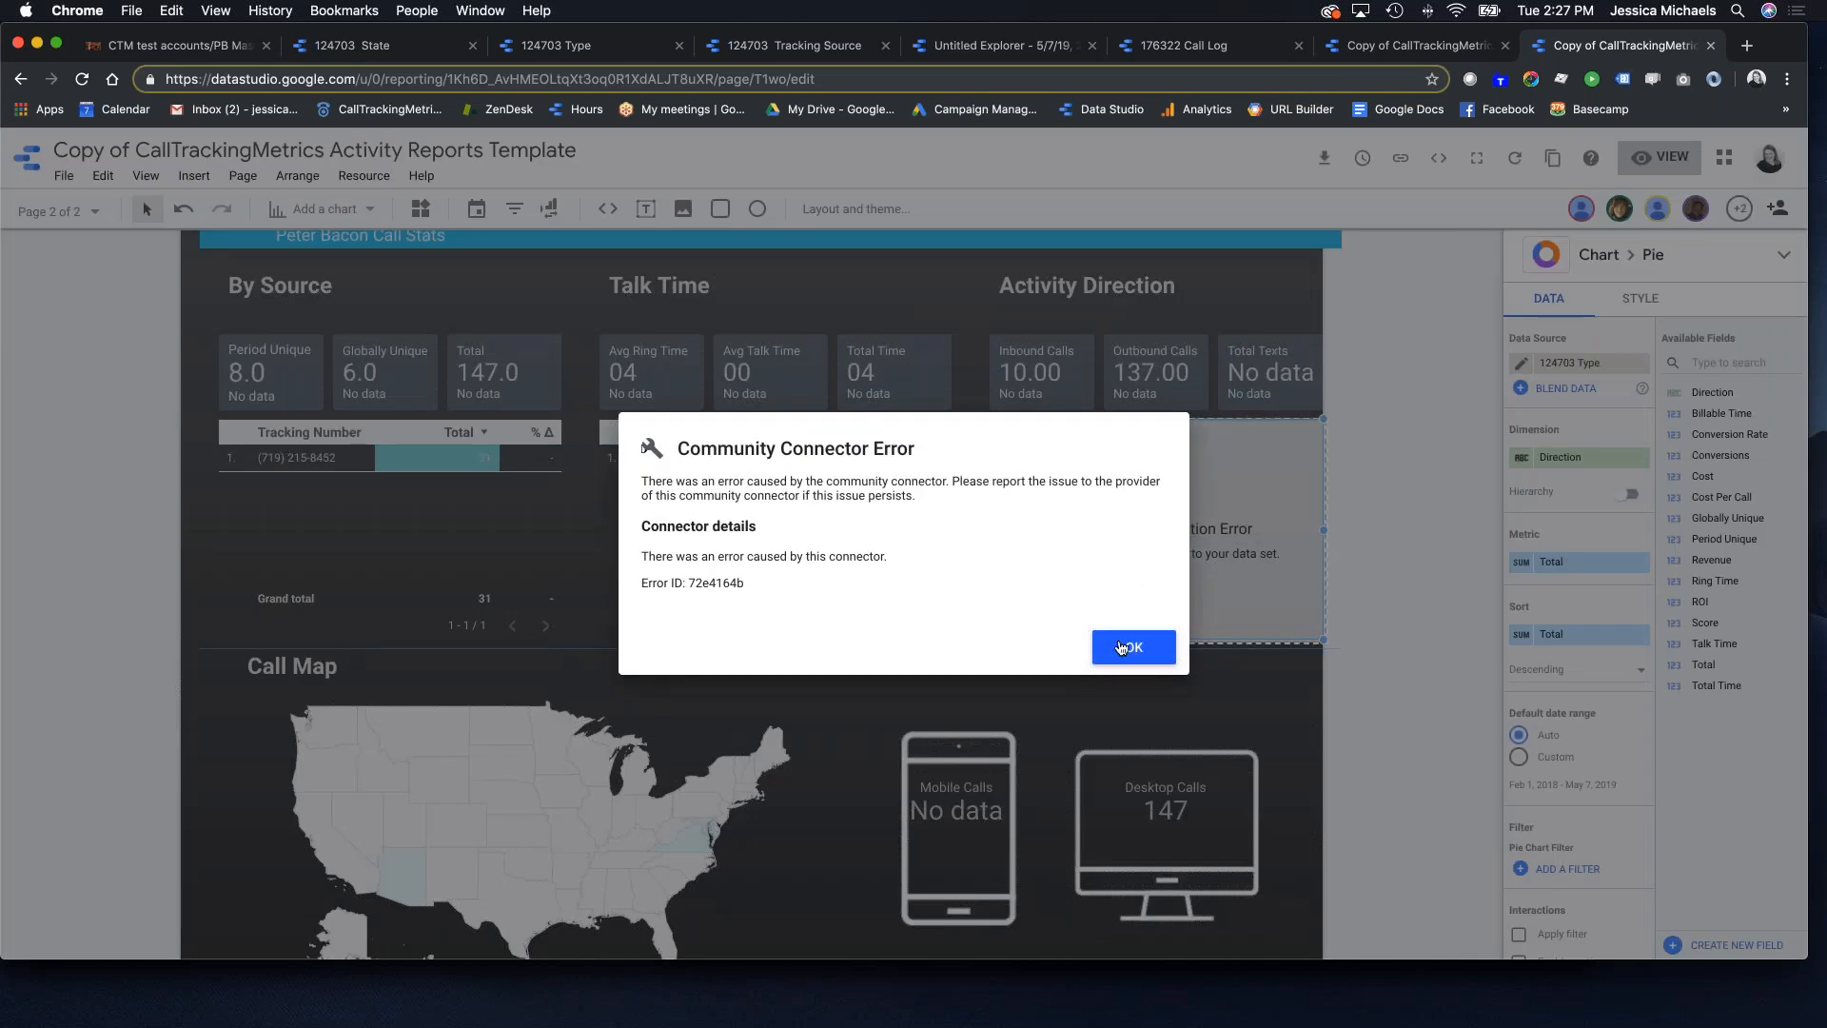
{"action": "left_click", "coordinate": [1128, 649]}
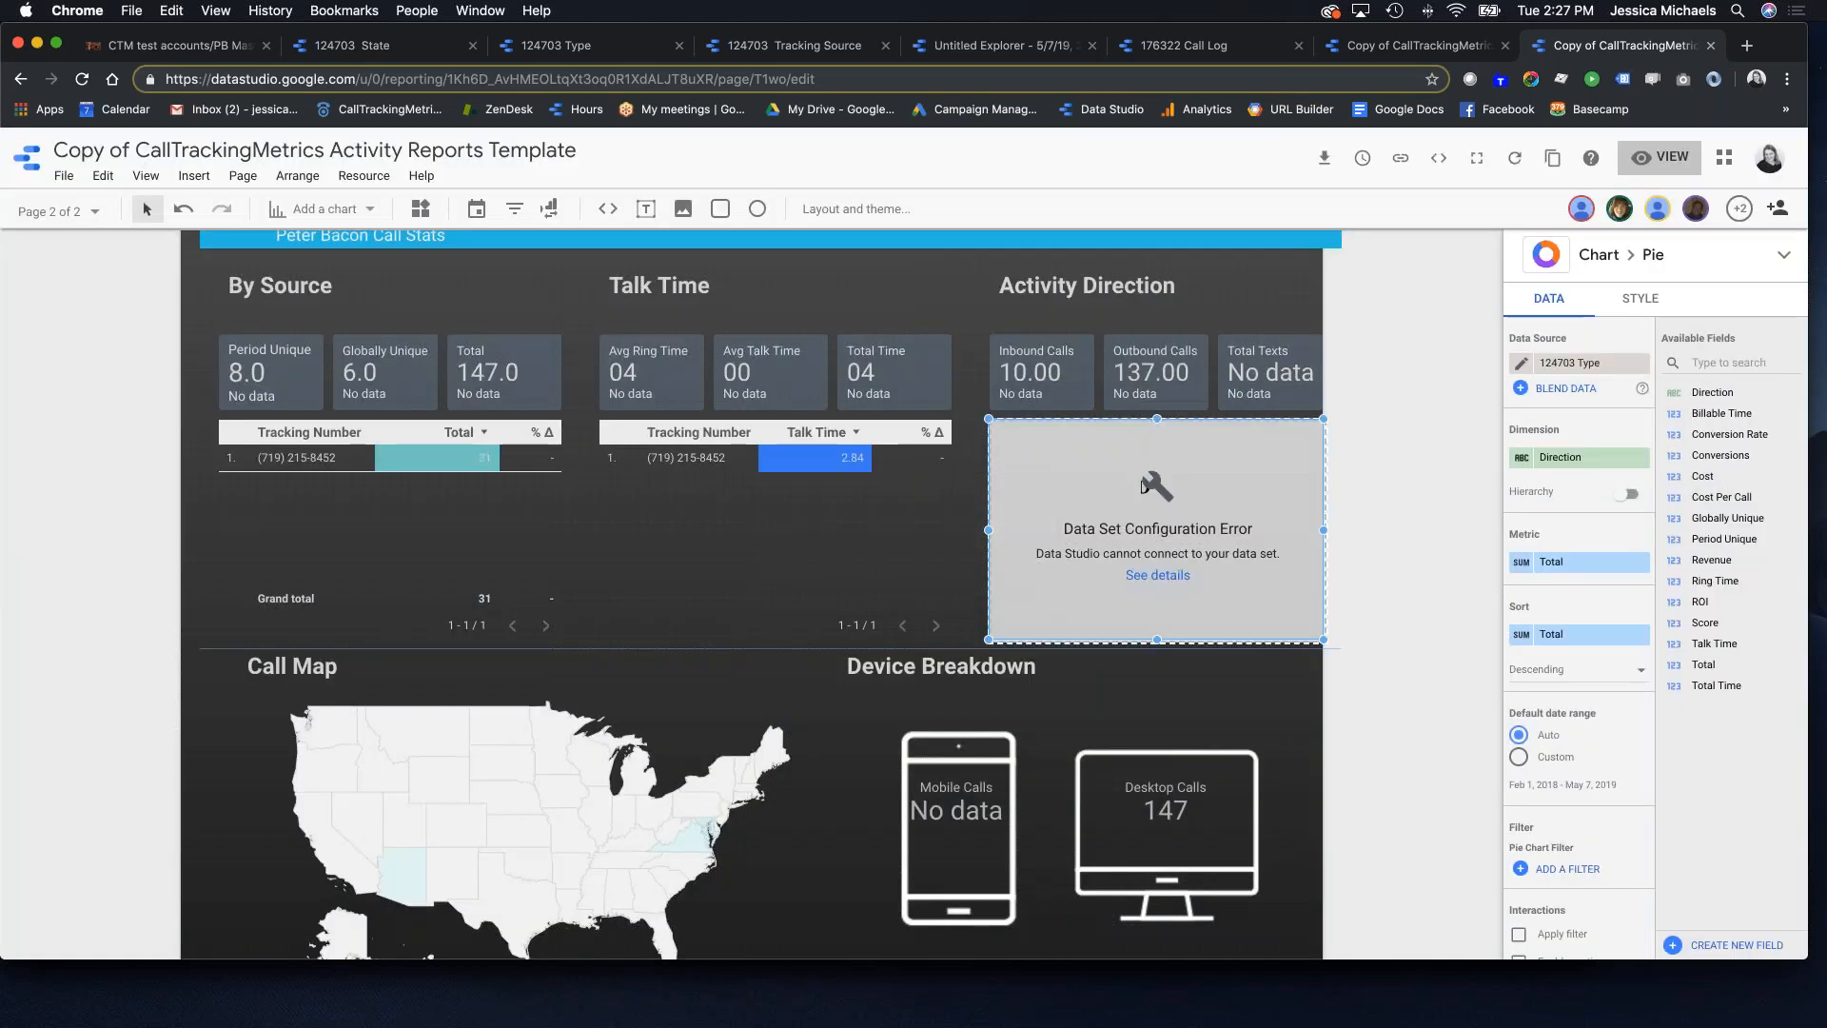
Step: Review the Activity Direction chart's data source, leave it unchanged, and deselect the chart
{"action": "left_click", "coordinate": [1579, 367]}
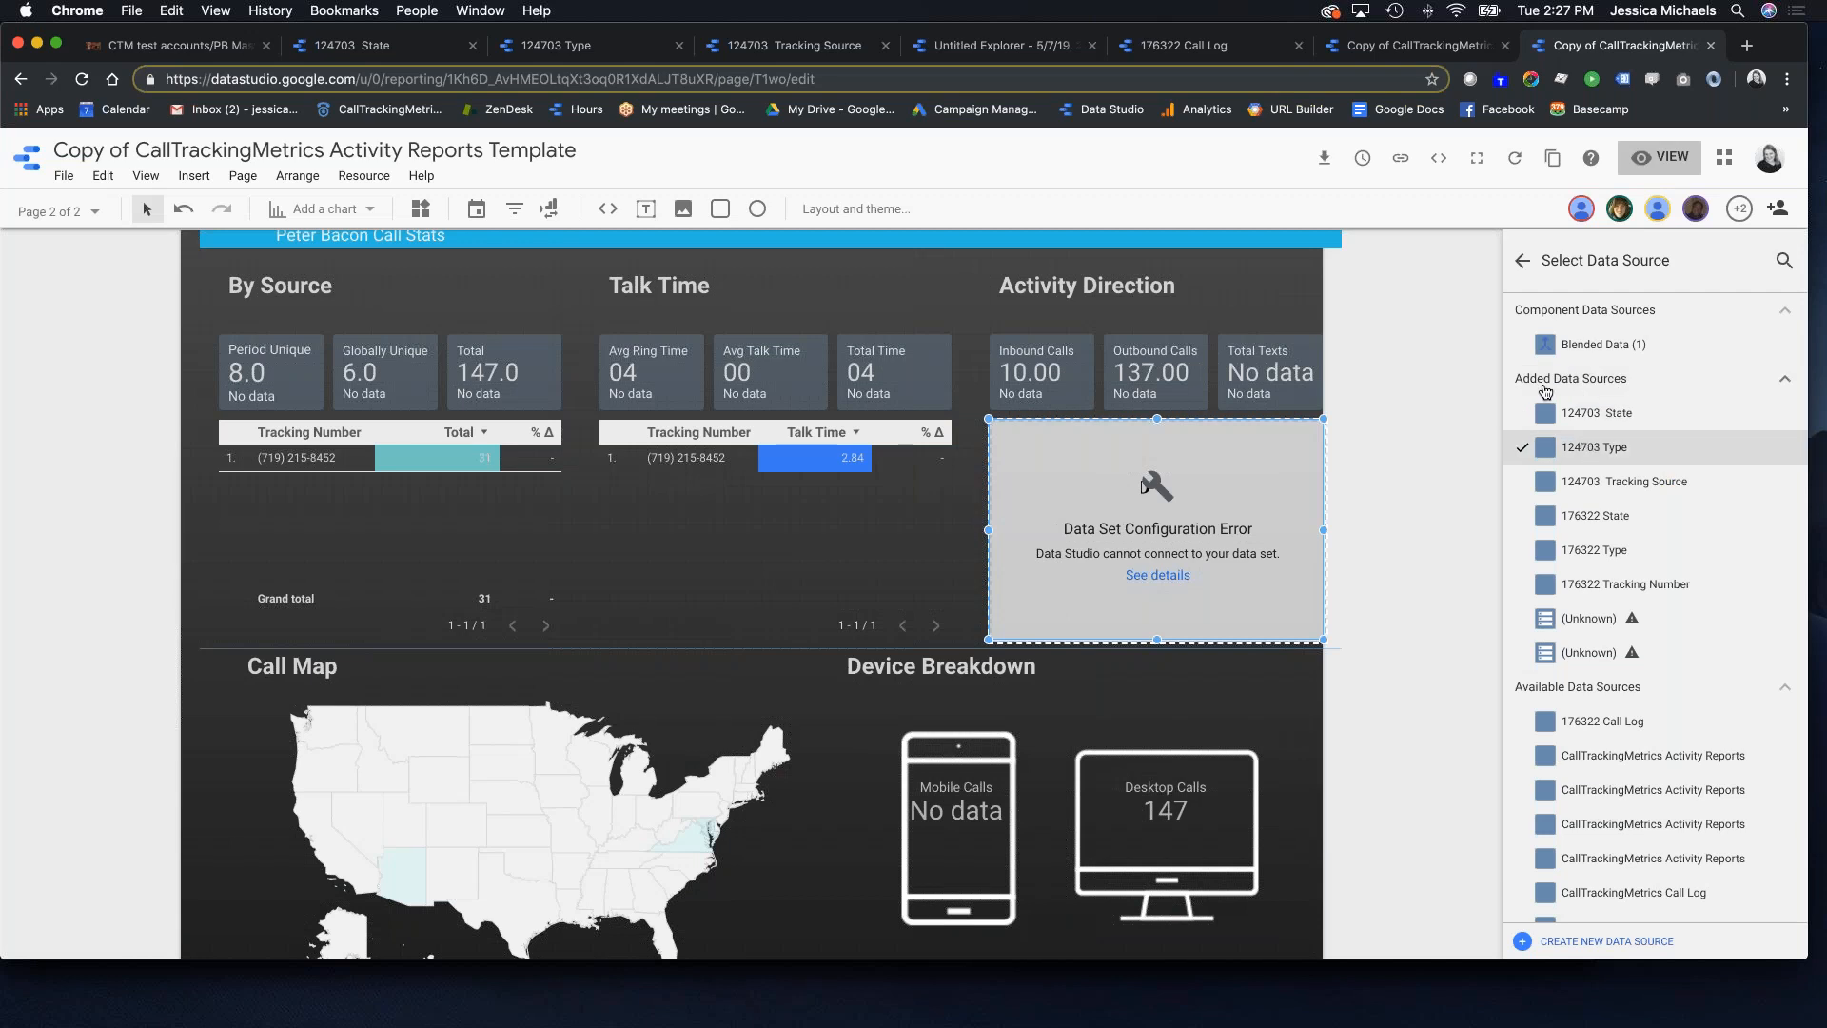
{"action": "left_click", "coordinate": [1524, 263]}
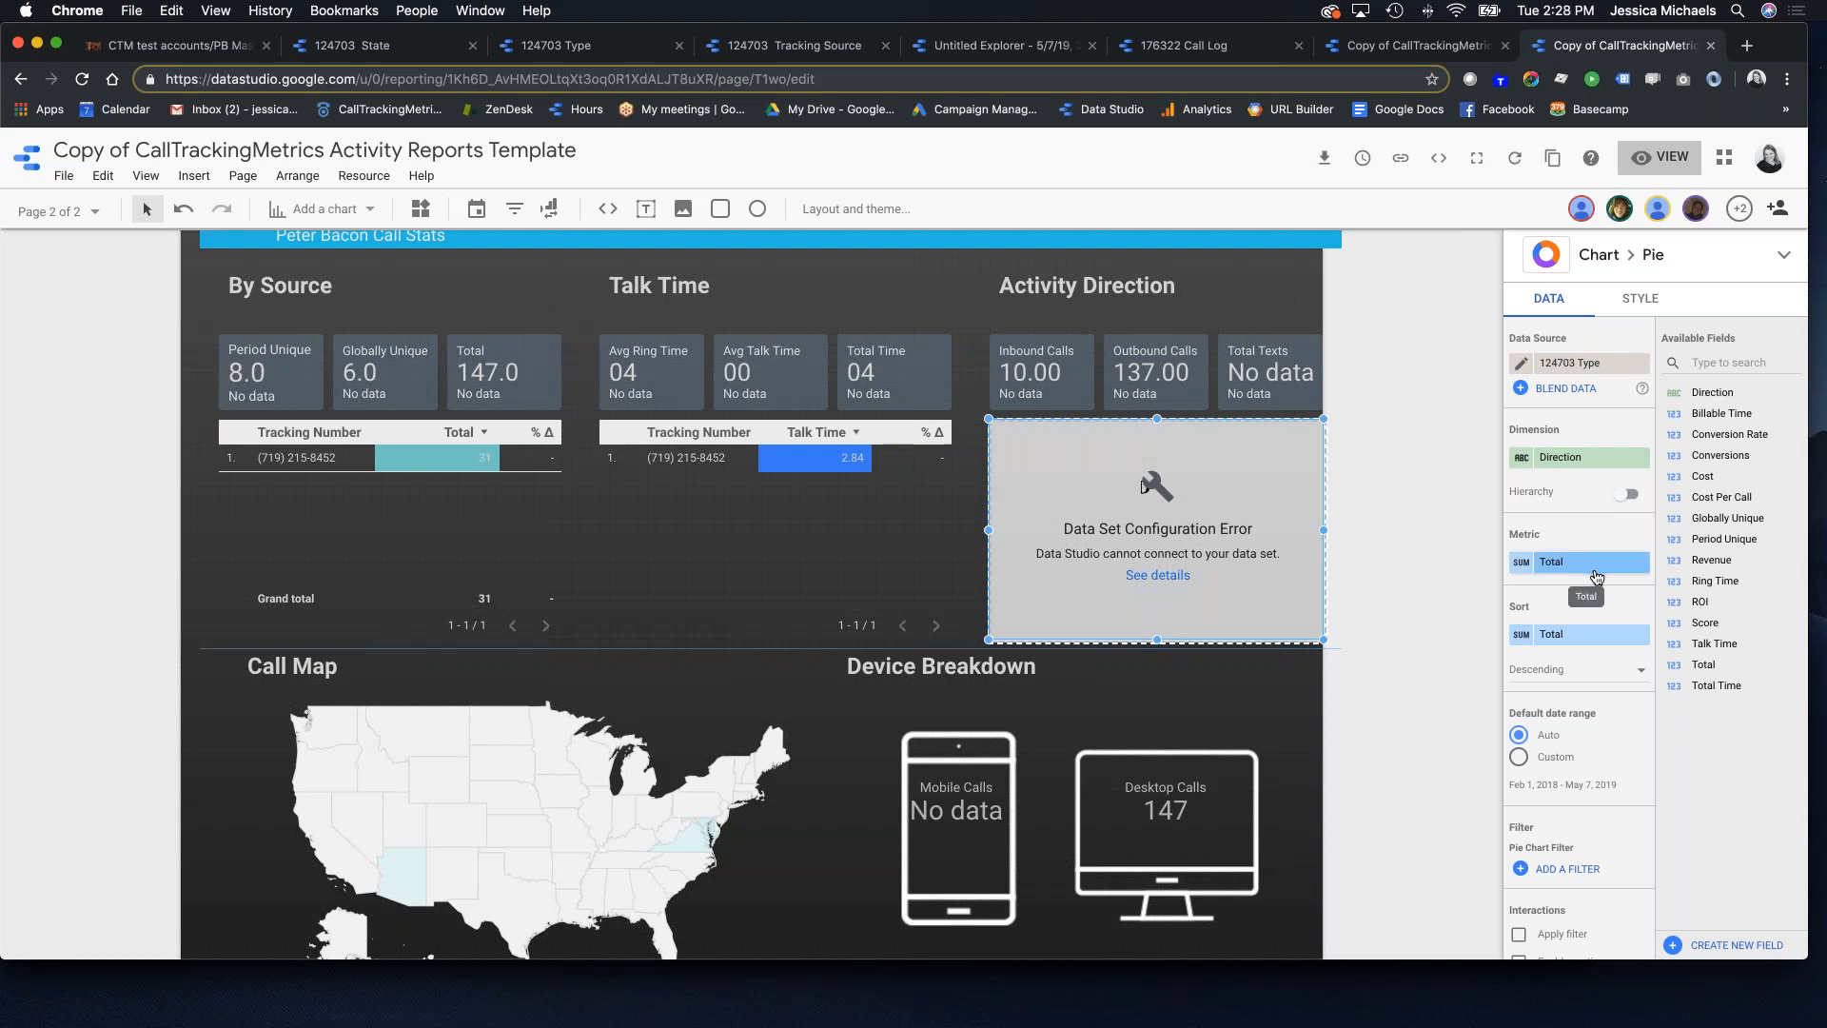
{"action": "left_click", "coordinate": [565, 614]}
{"action": "scroll", "coordinate": [565, 614], "scroll_direction": "down", "scroll_amount": 7}
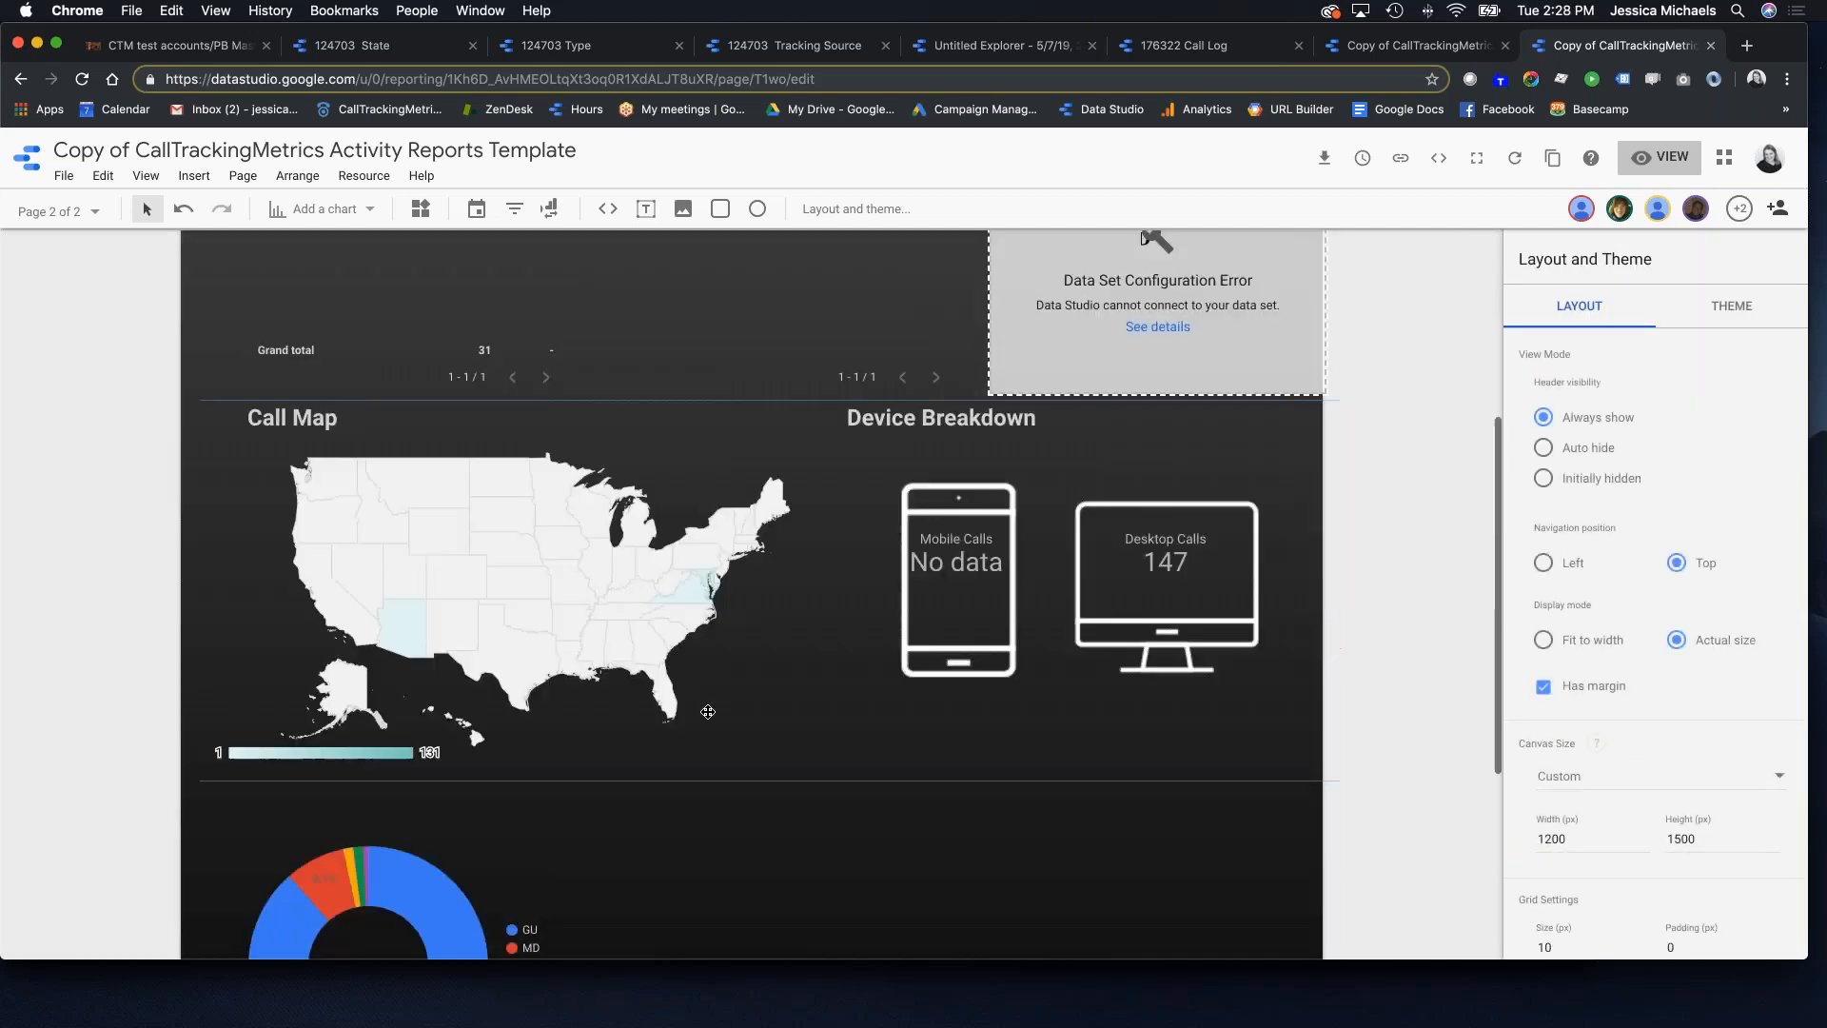
{"action": "scroll", "coordinate": [742, 479], "scroll_direction": "up", "scroll_amount": 8}
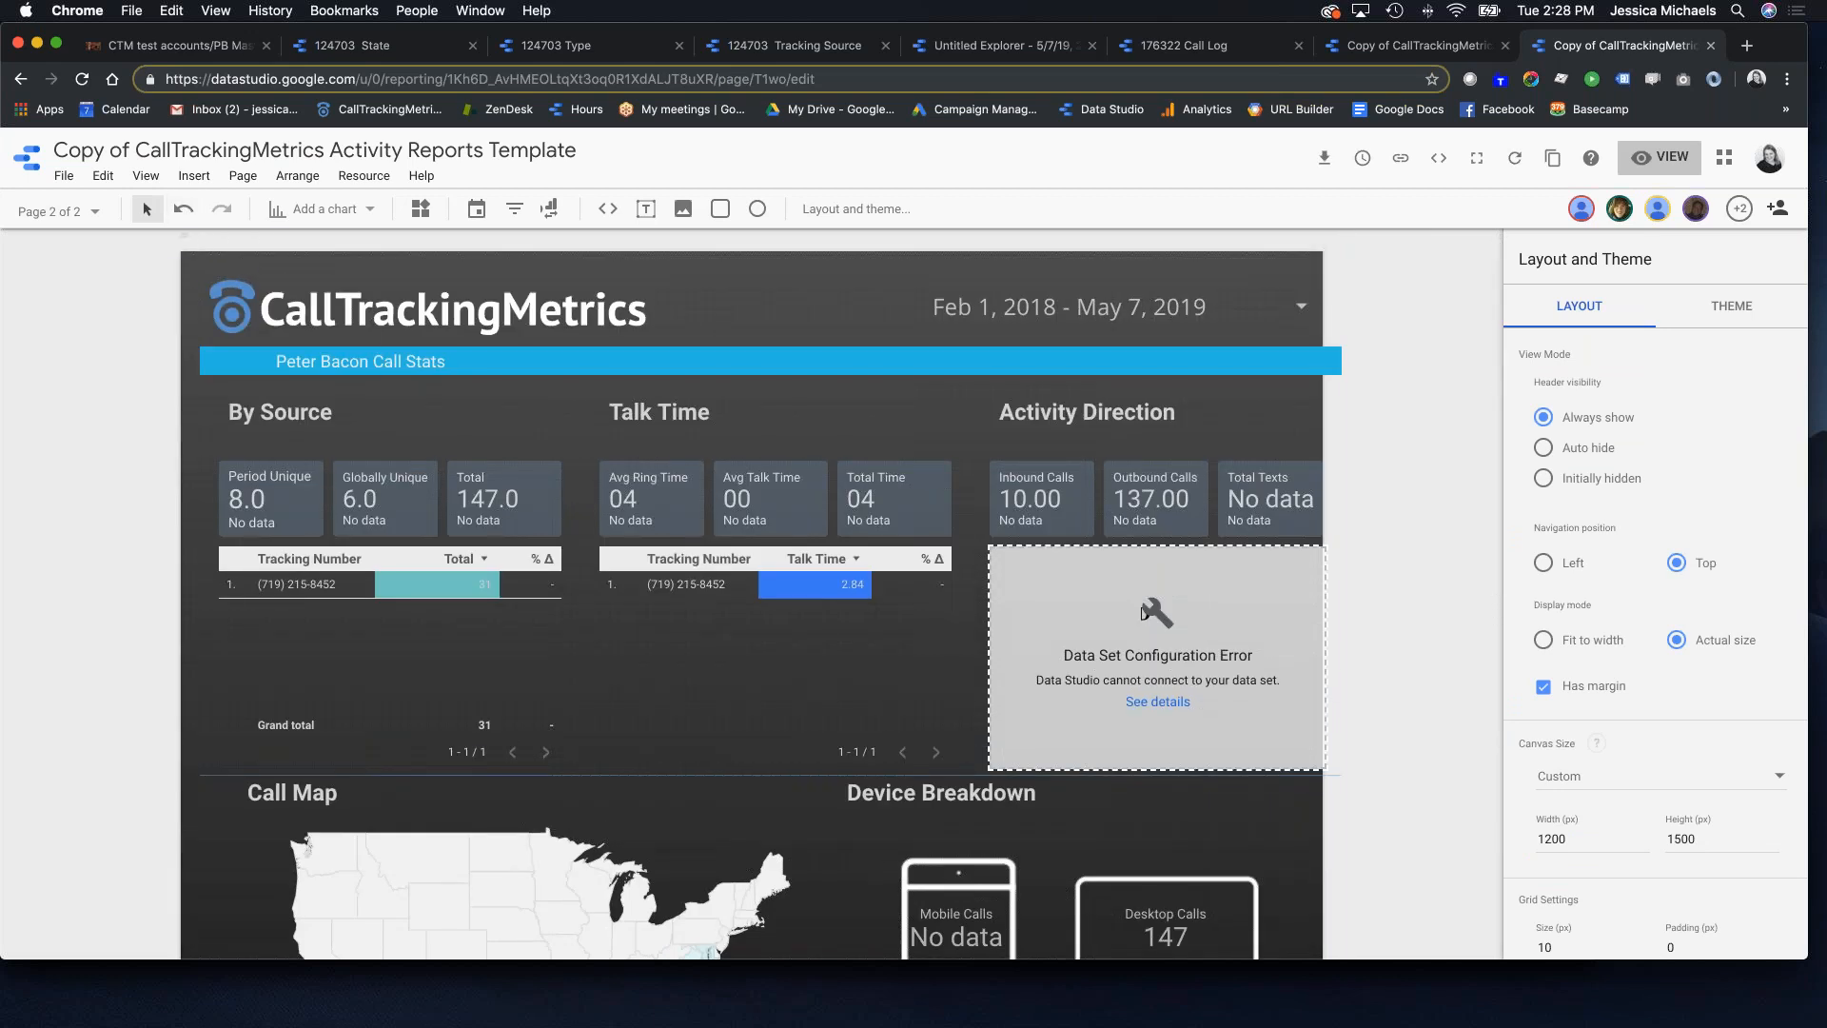
{"action": "left_click", "coordinate": [57, 211]}
Step: Preview Page 1 and Page 2 in view mode, then return to the CallTrackingMetrics tab
{"action": "left_click", "coordinate": [91, 297]}
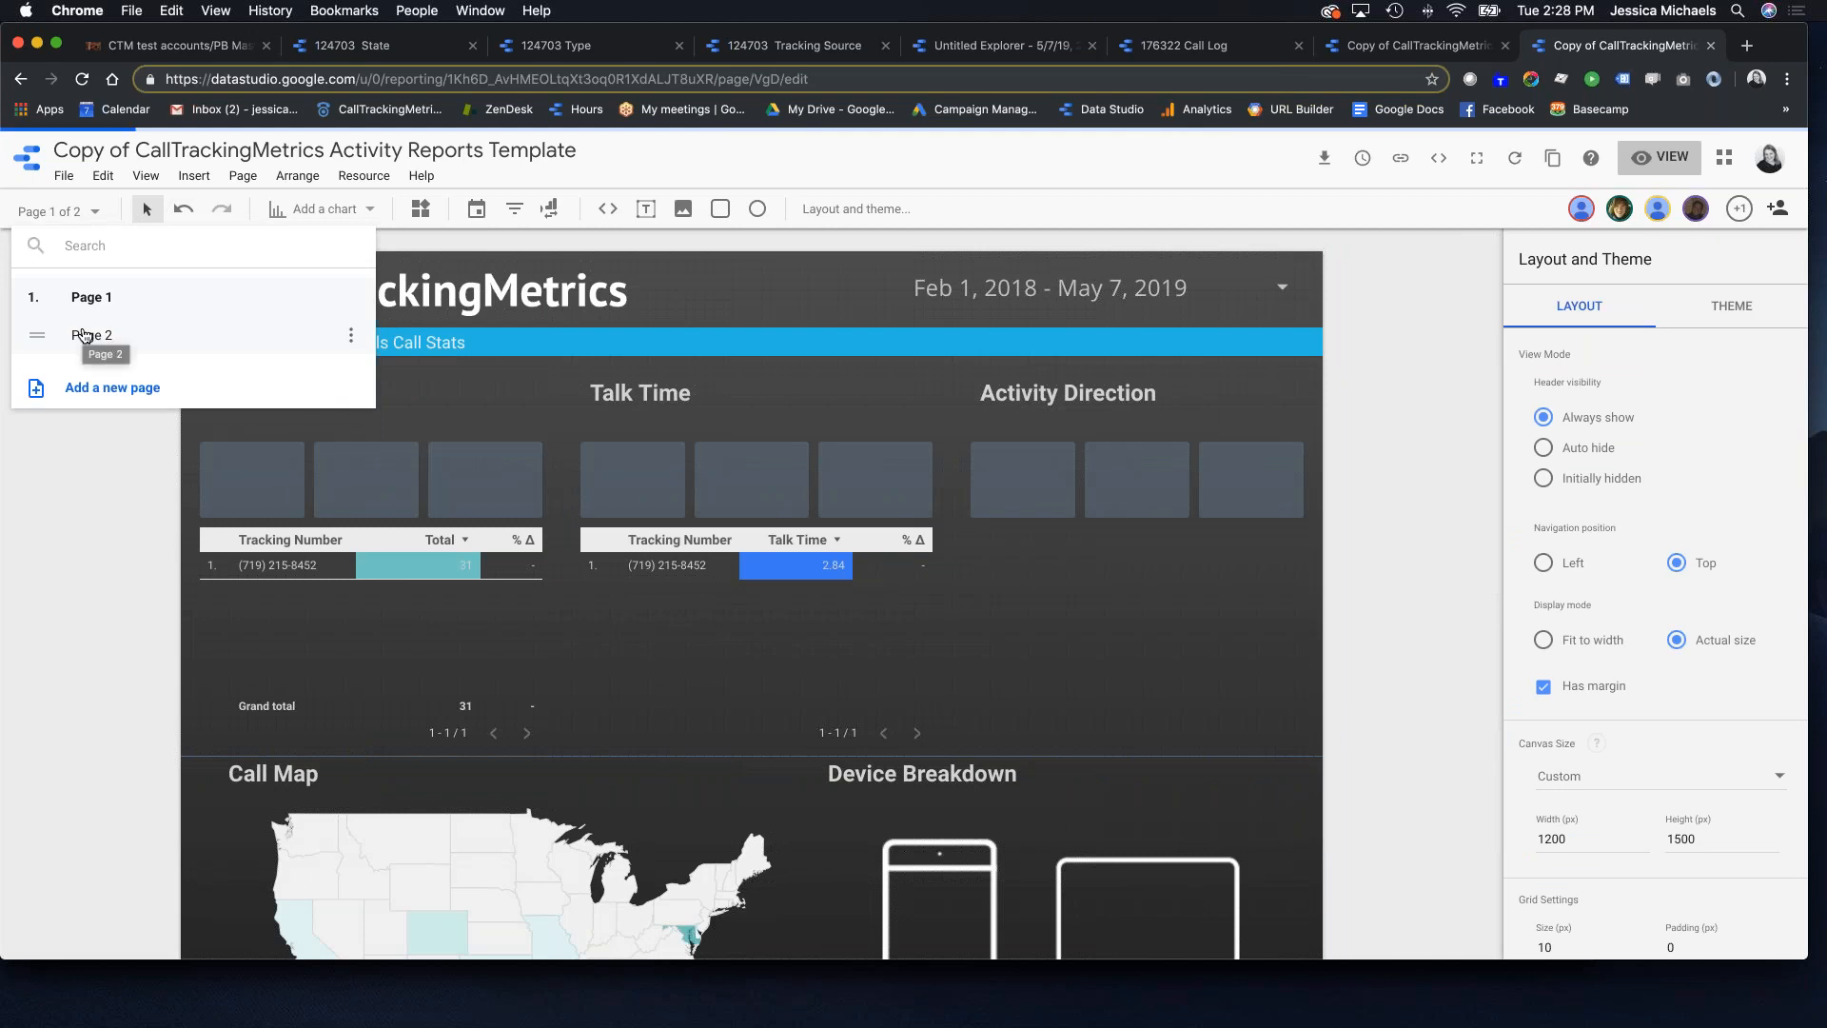
{"action": "left_click", "coordinate": [1667, 162]}
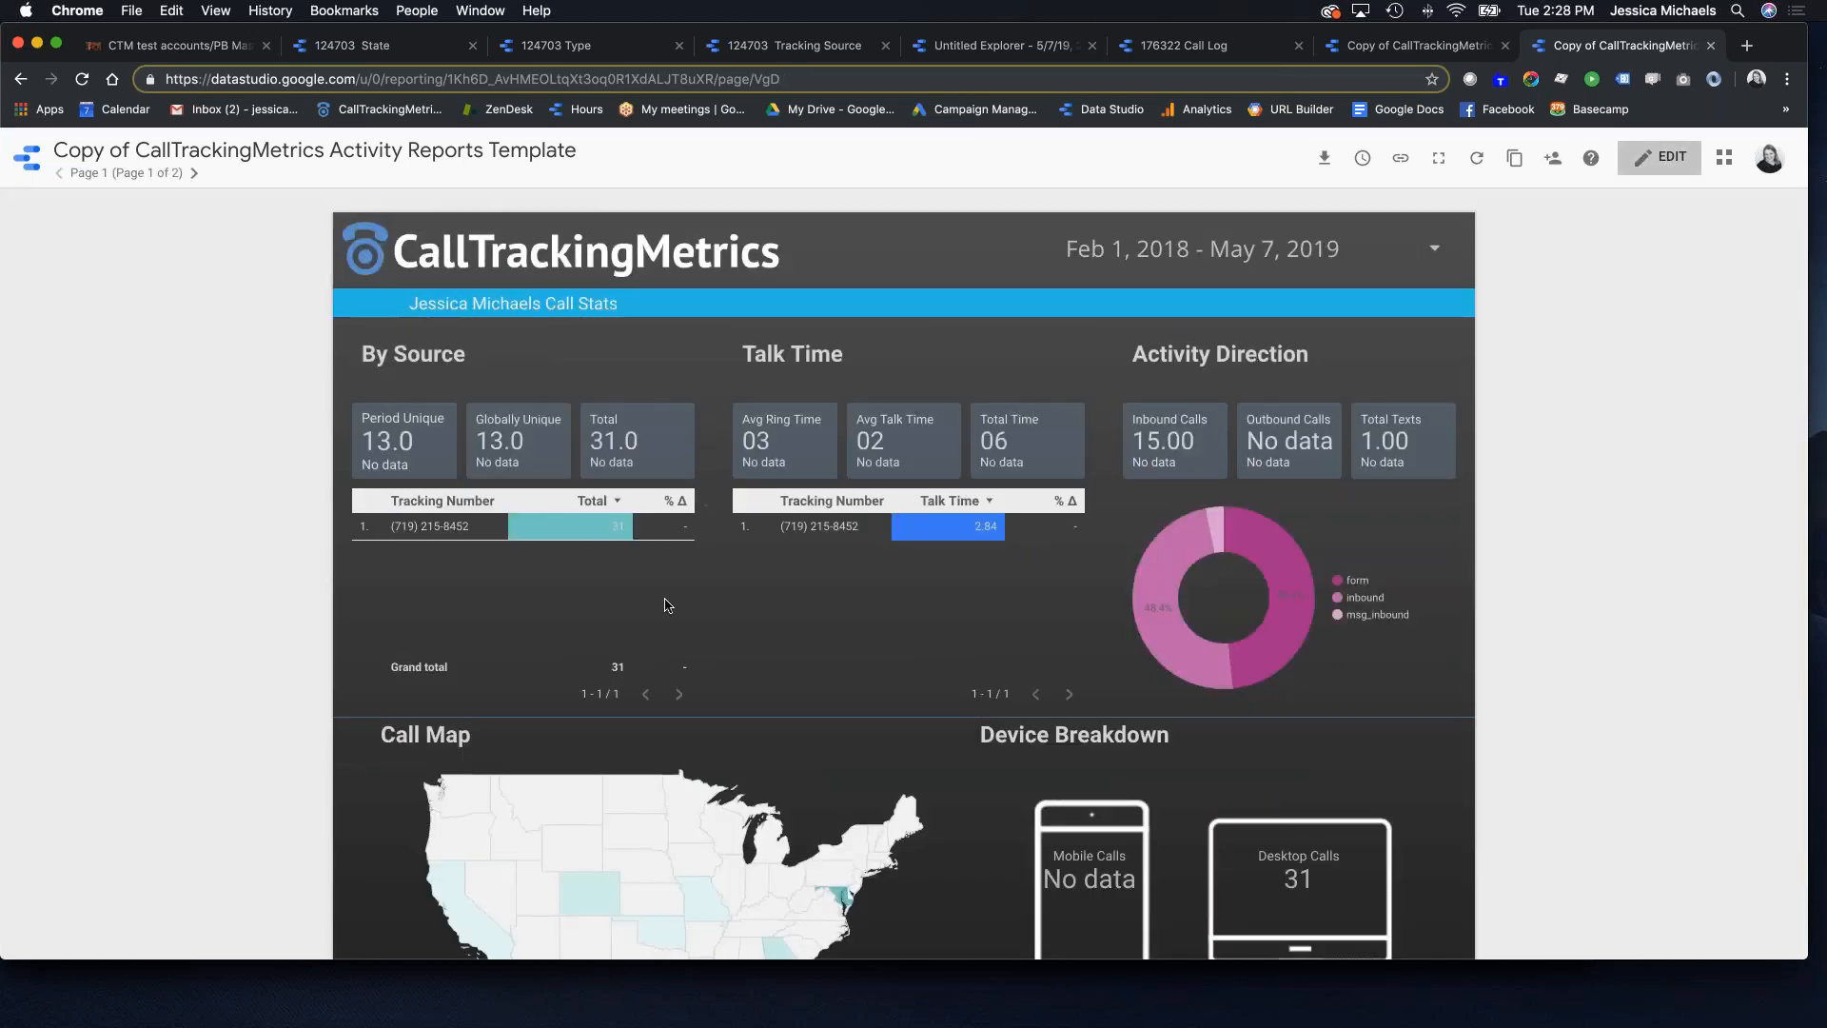
{"action": "scroll", "coordinate": [1037, 623], "scroll_direction": "down", "scroll_amount": 5}
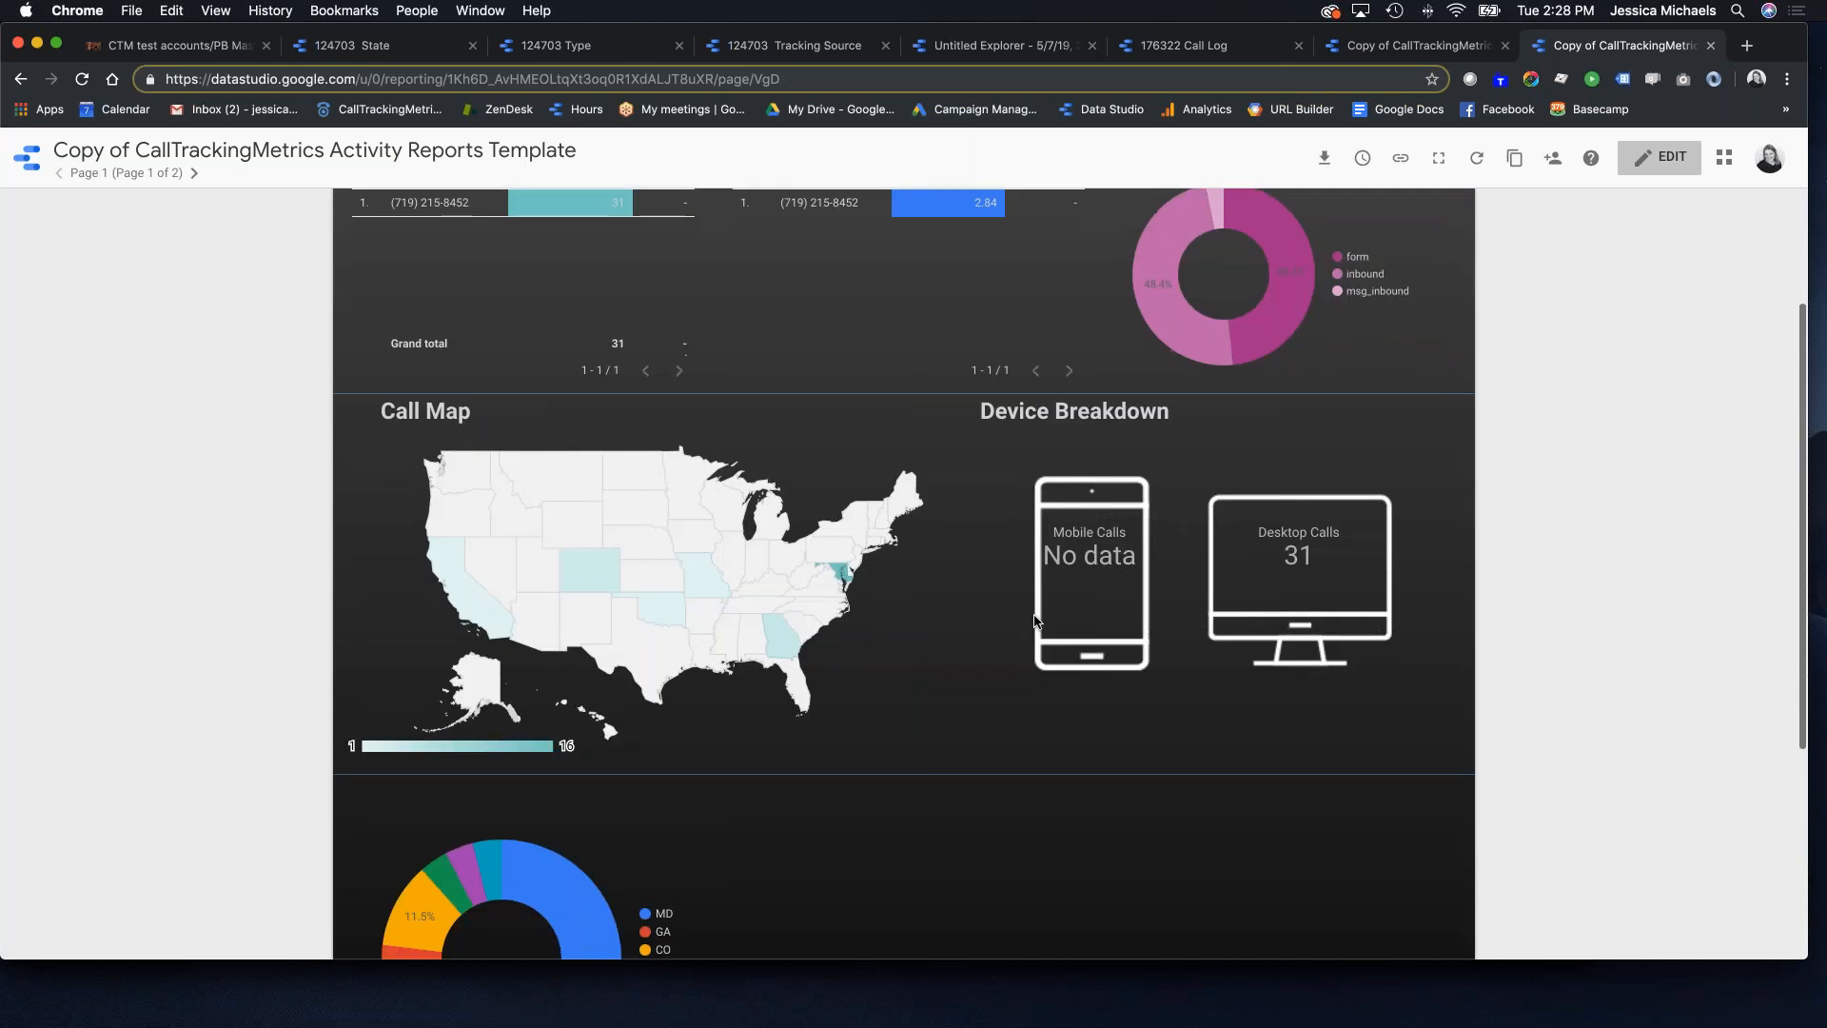
{"action": "scroll", "coordinate": [999, 632], "scroll_direction": "up", "scroll_amount": 4}
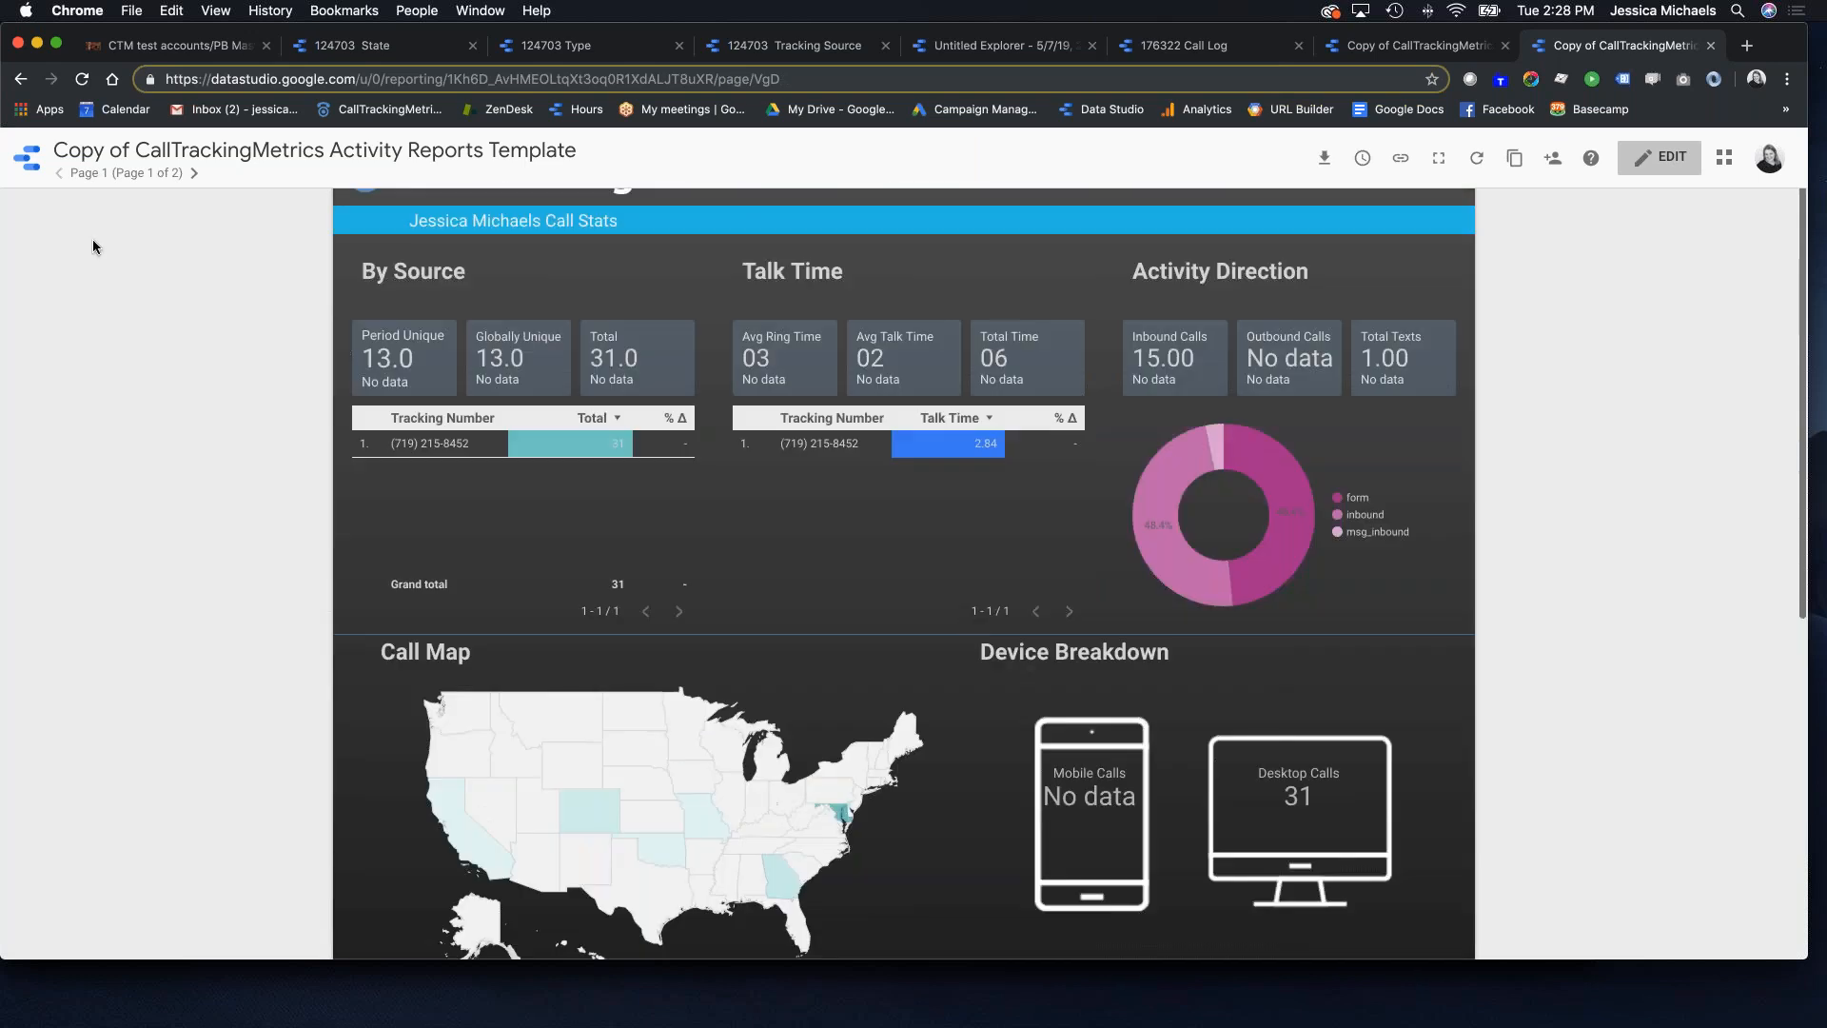
{"action": "left_click", "coordinate": [194, 172]}
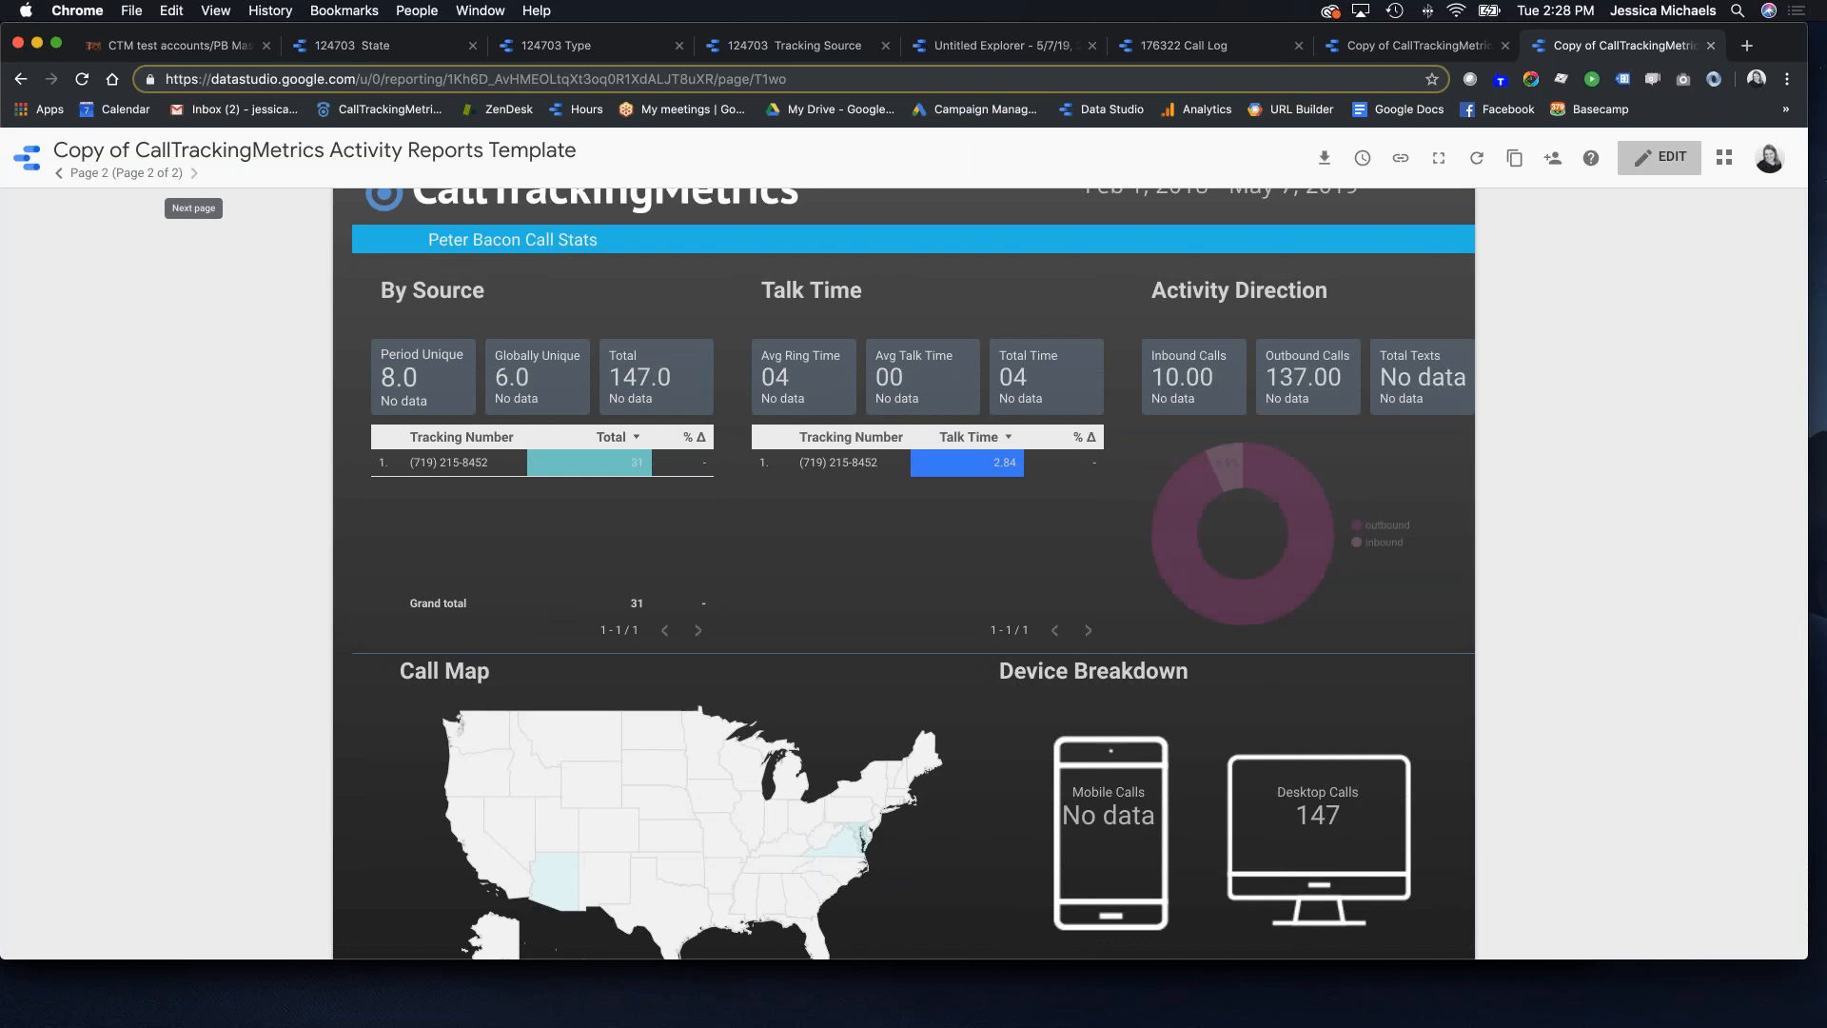
{"action": "scroll", "coordinate": [1079, 574], "scroll_direction": "down", "scroll_amount": 1}
{"action": "scroll", "coordinate": [1050, 563], "scroll_direction": "down", "scroll_amount": 6}
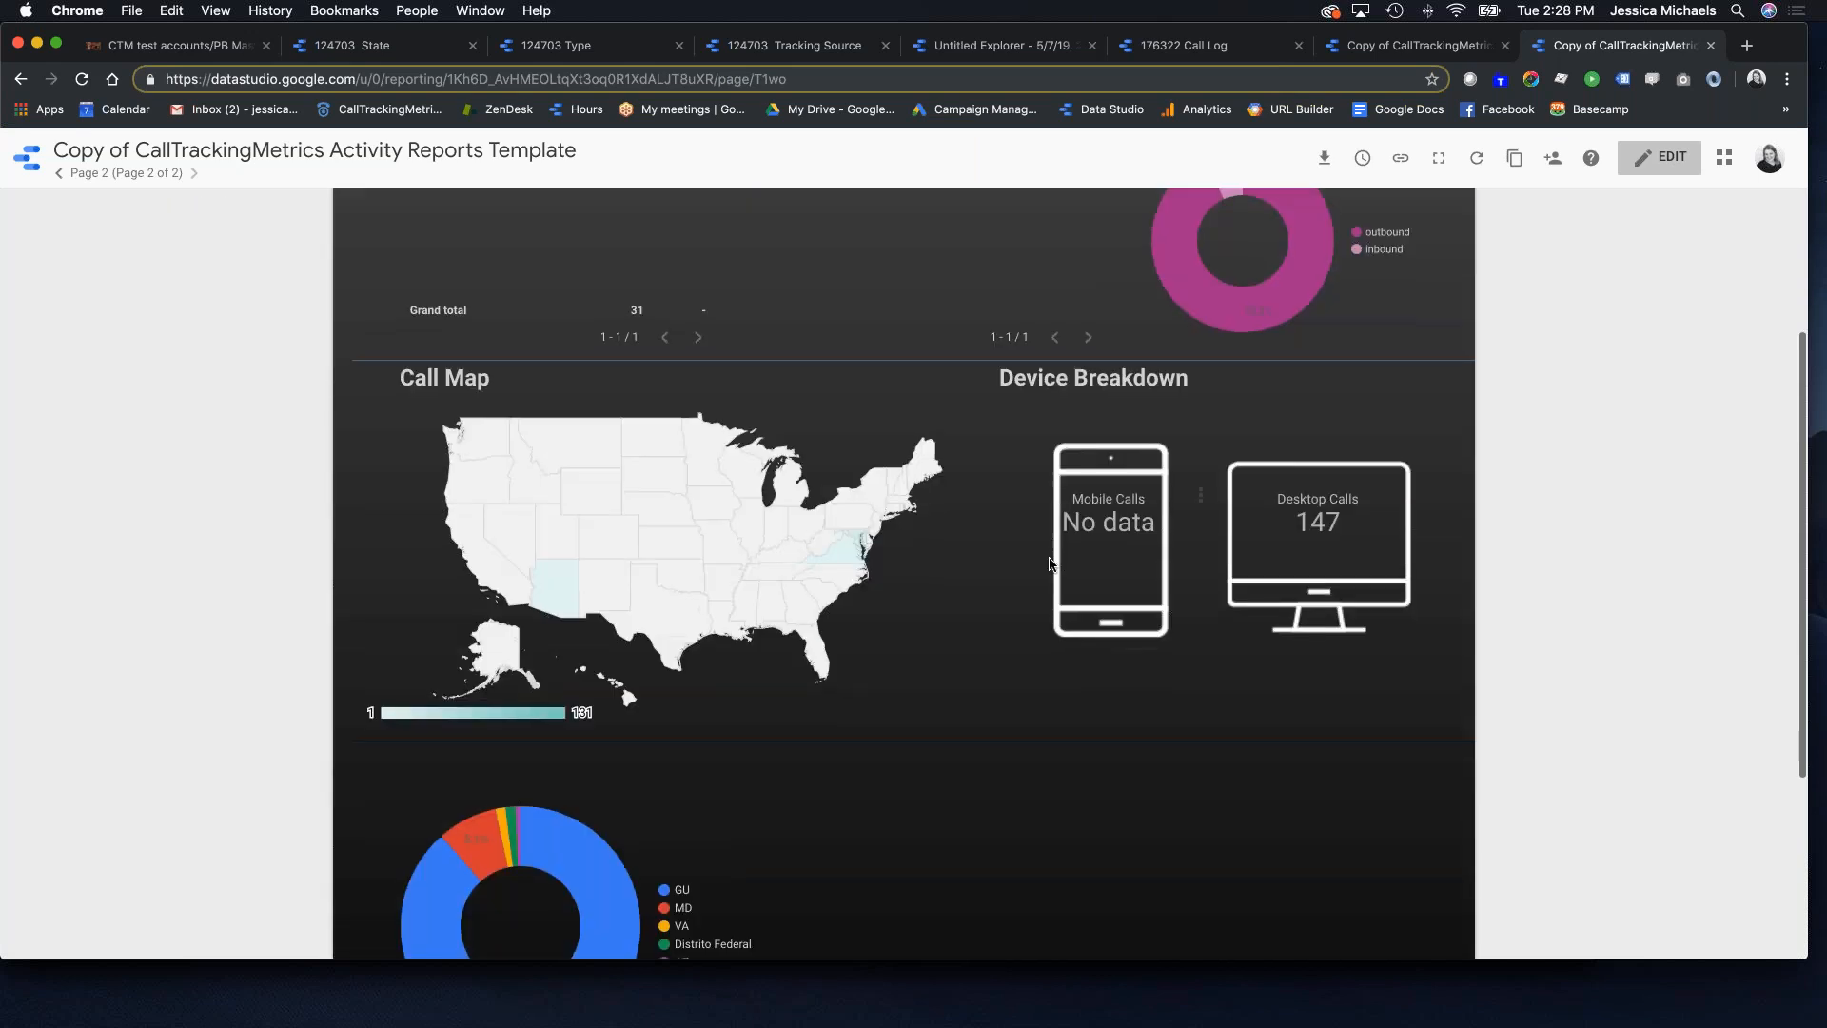
{"action": "scroll", "coordinate": [1050, 563], "scroll_direction": "up", "scroll_amount": 8}
{"action": "scroll", "coordinate": [1053, 562], "scroll_direction": "down", "scroll_amount": 1}
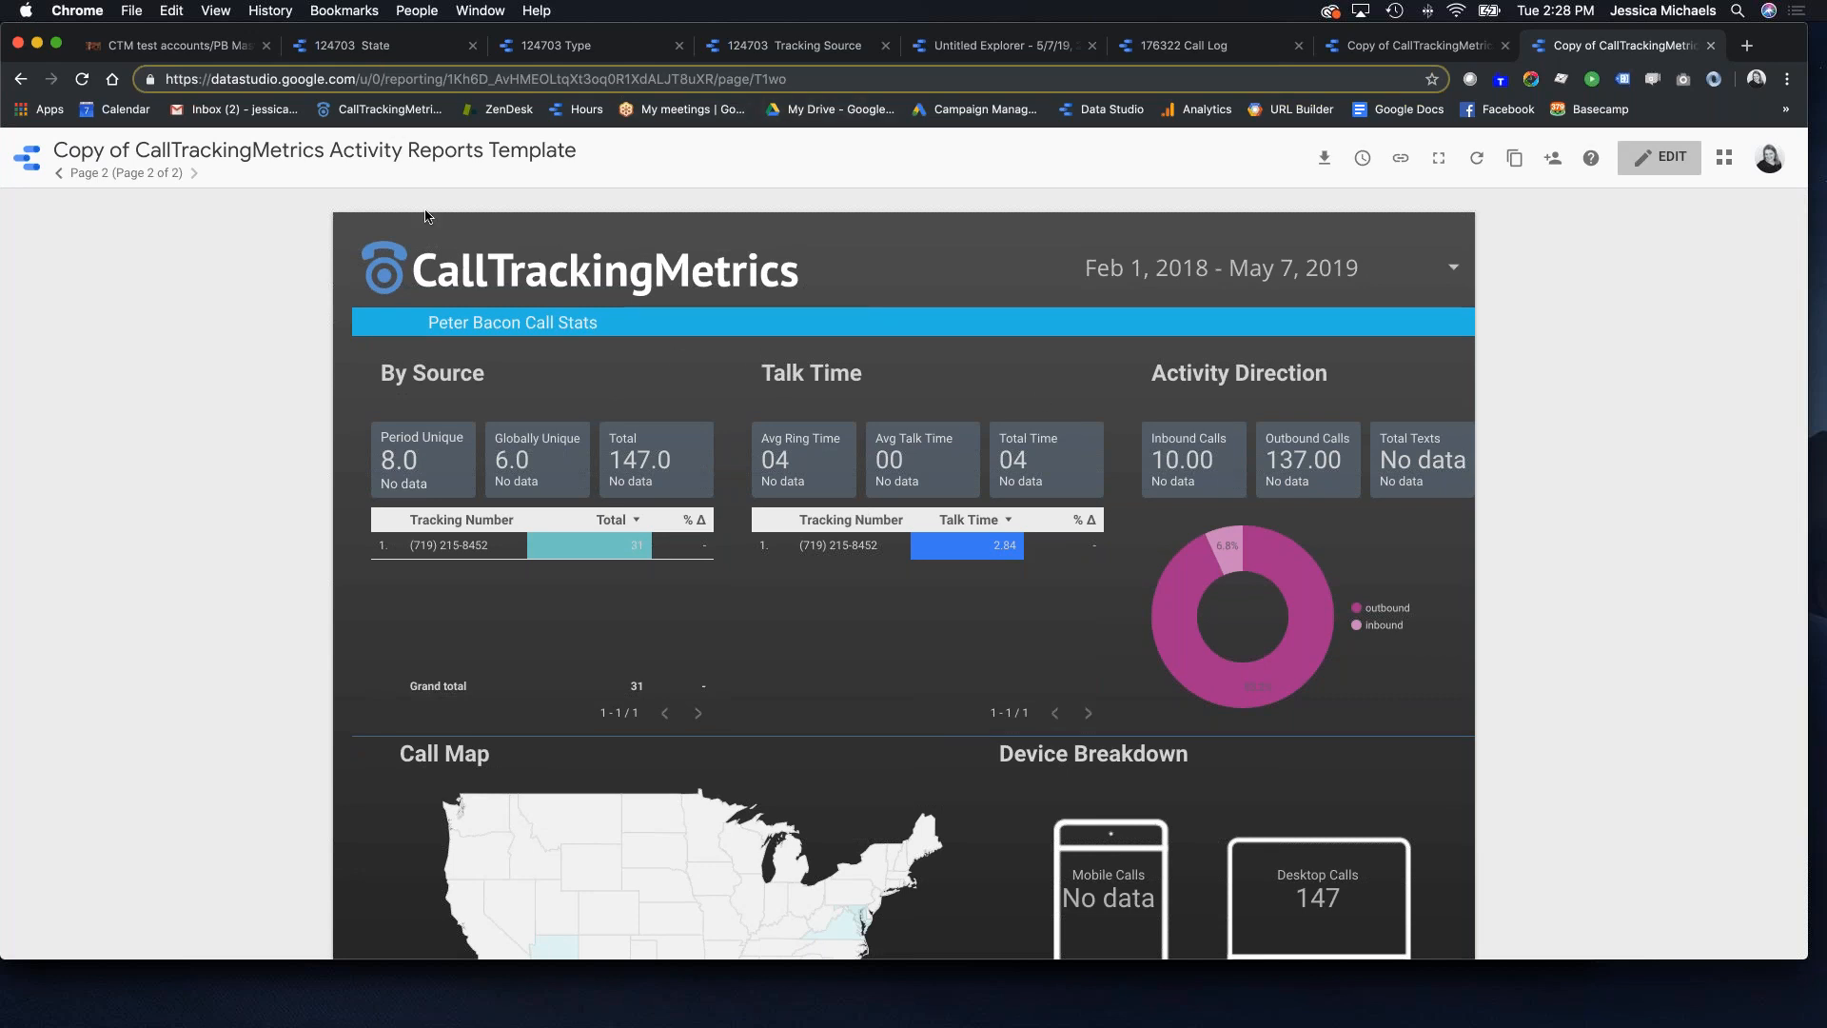
{"action": "left_click", "coordinate": [187, 53]}
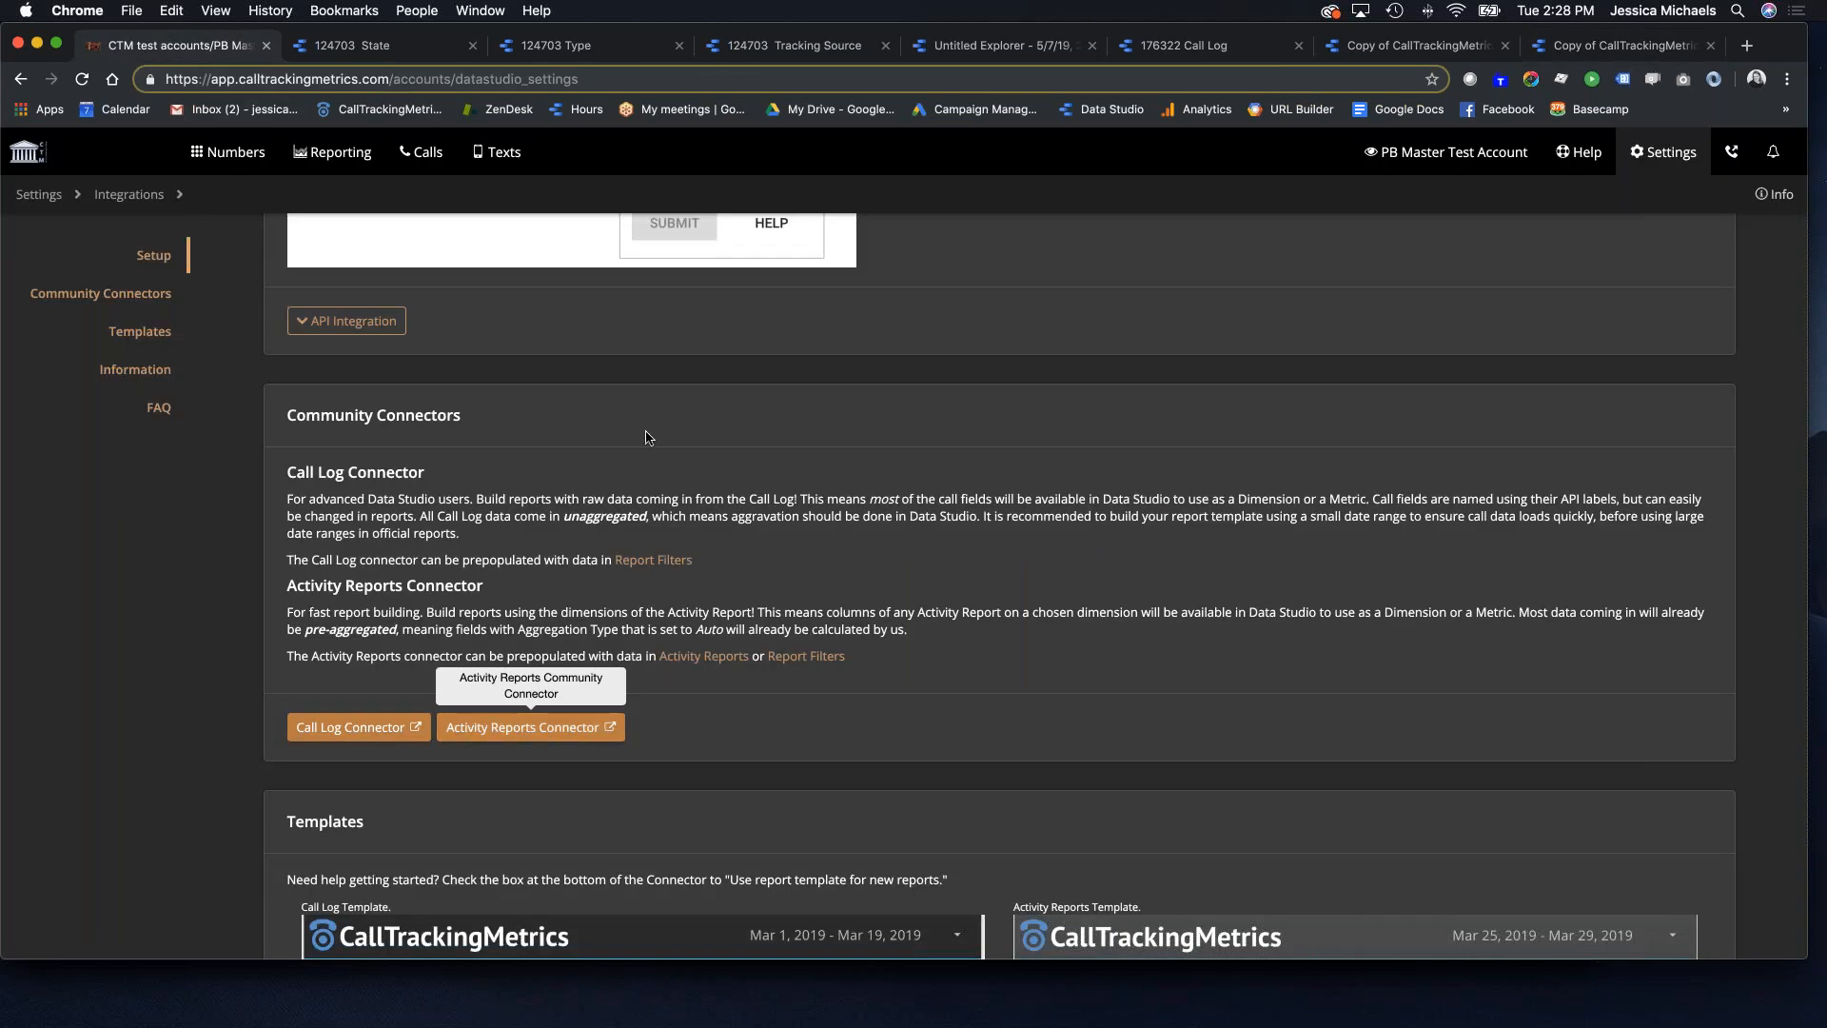
Step: Open Calls > Call Log to list the account's 147 calls
{"action": "scroll", "coordinate": [1105, 561], "scroll_direction": "down", "scroll_amount": 5}
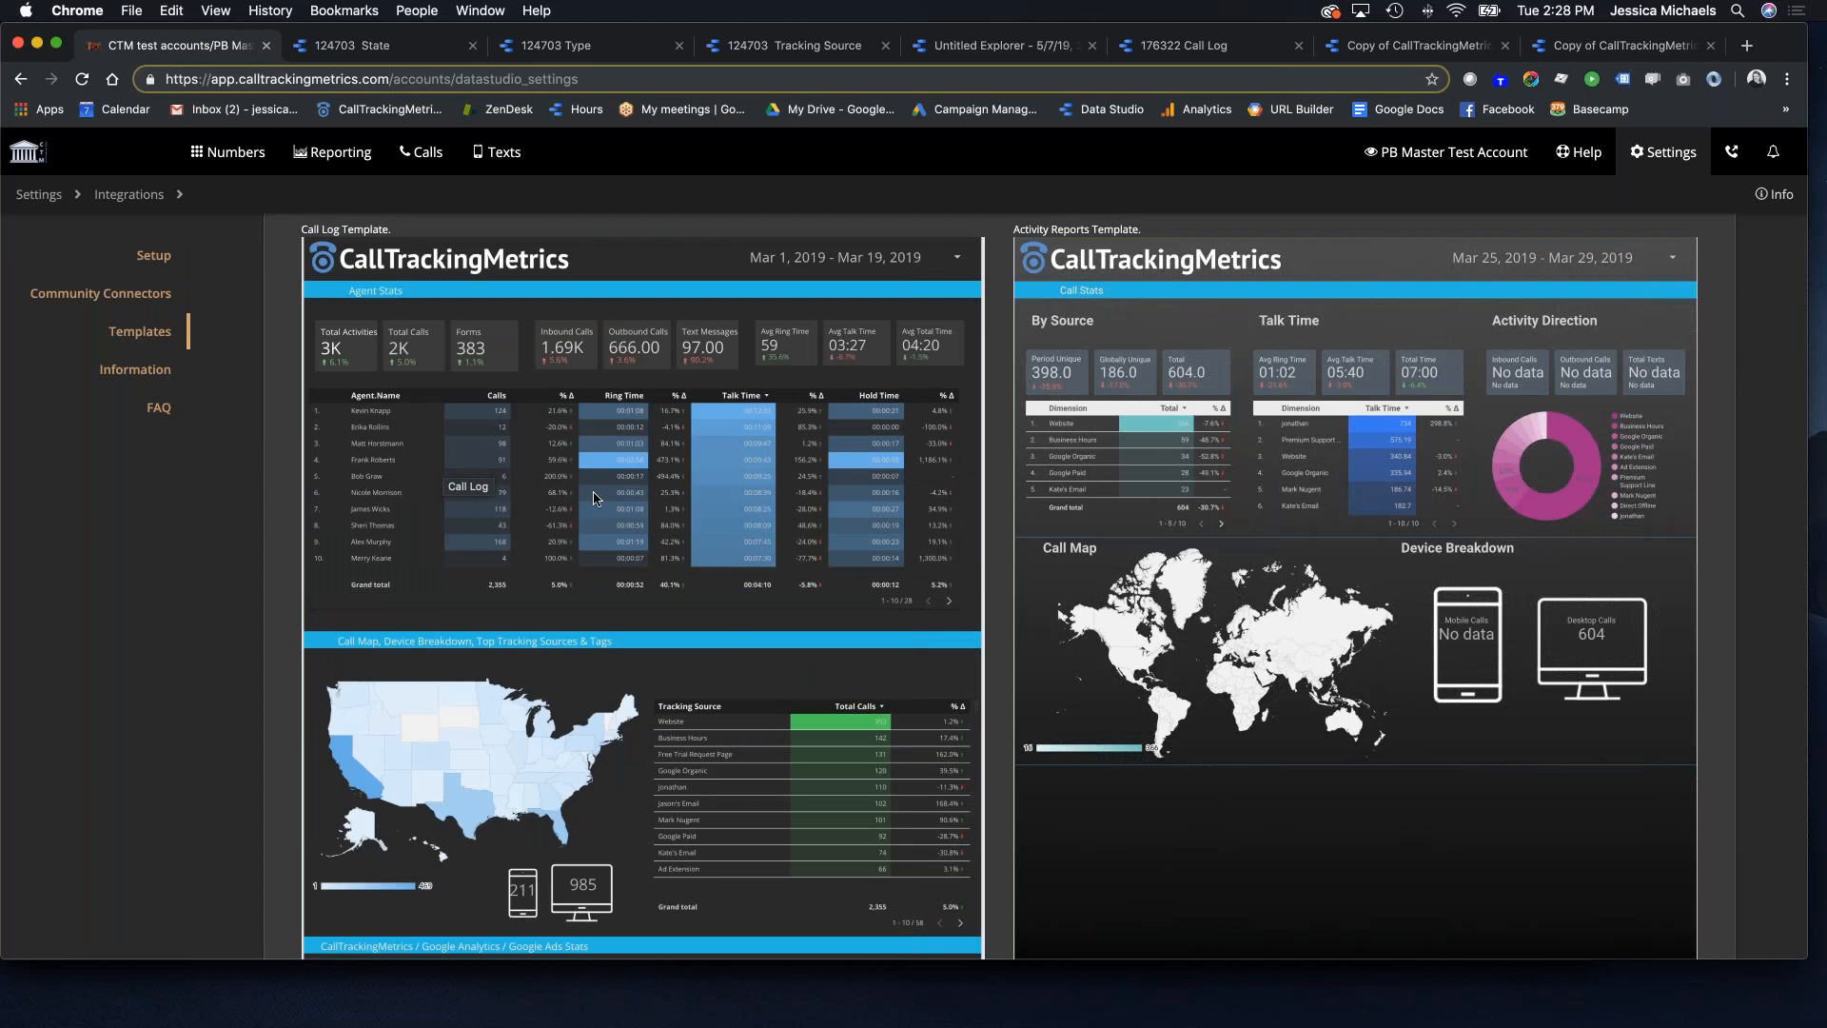
{"action": "scroll", "coordinate": [602, 494], "scroll_direction": "up", "scroll_amount": 3}
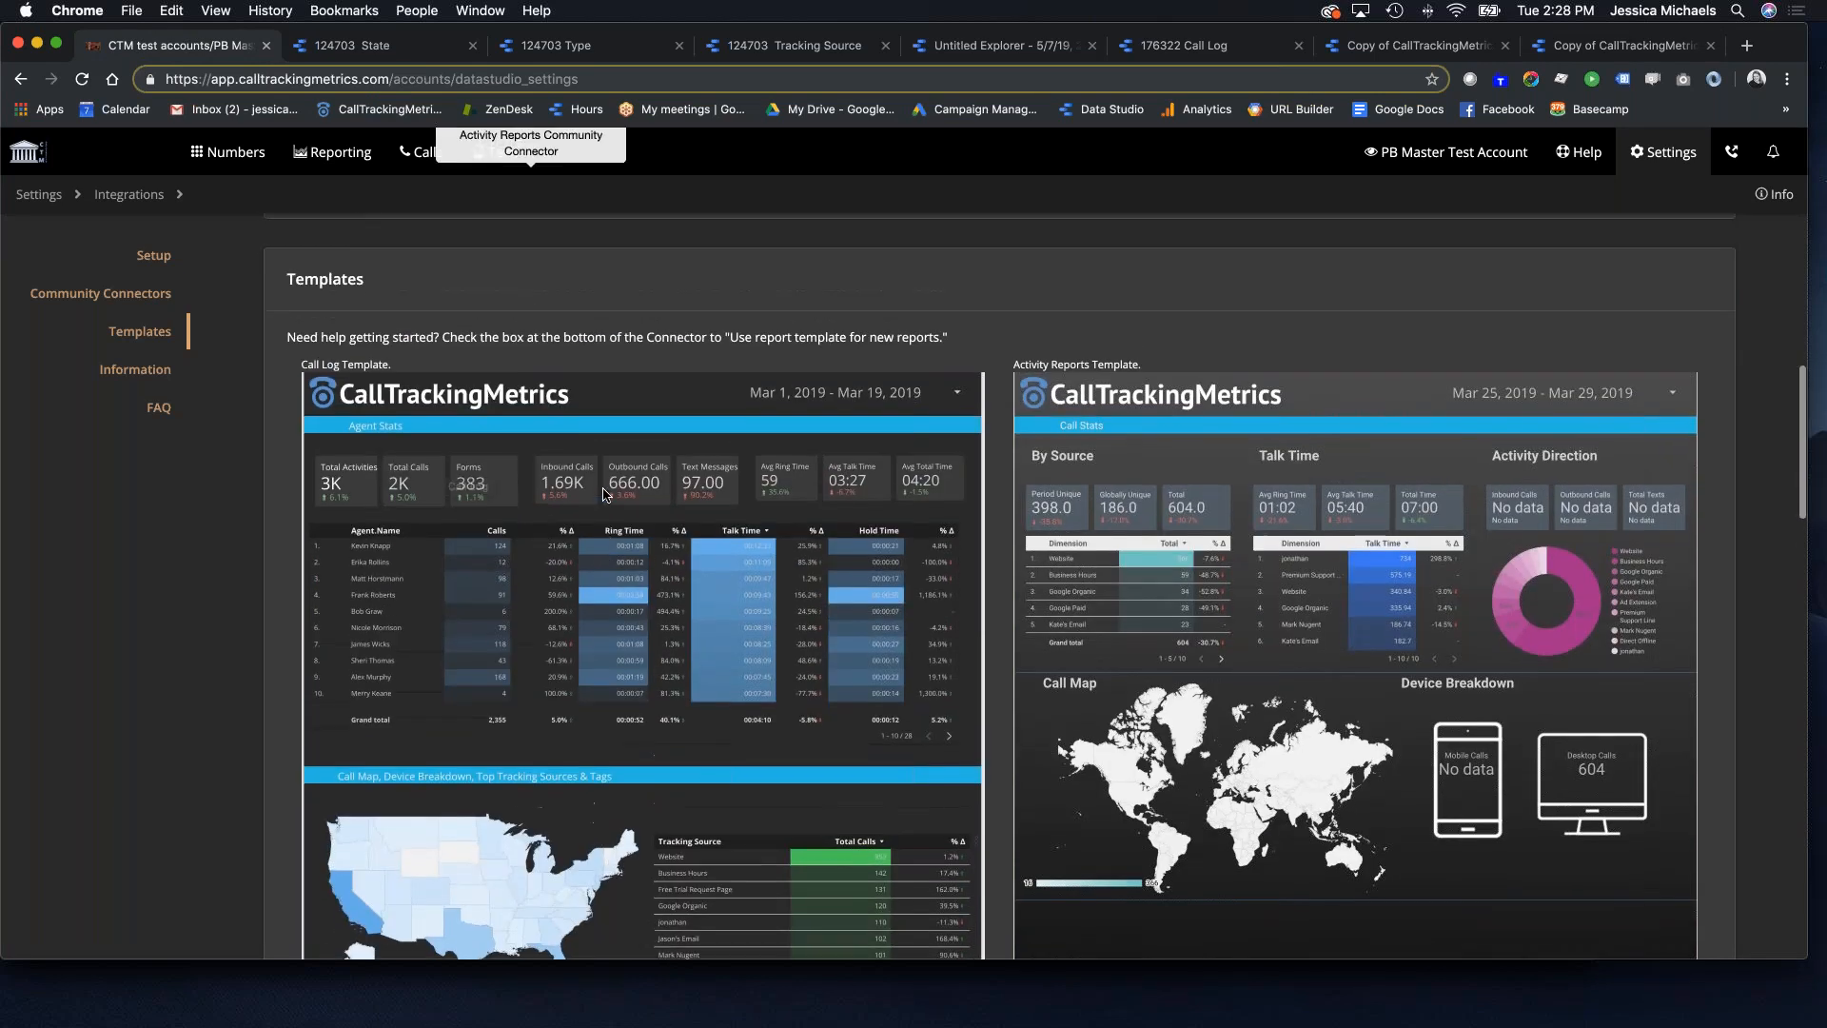
{"action": "scroll", "coordinate": [372, 213], "scroll_direction": "up", "scroll_amount": 10}
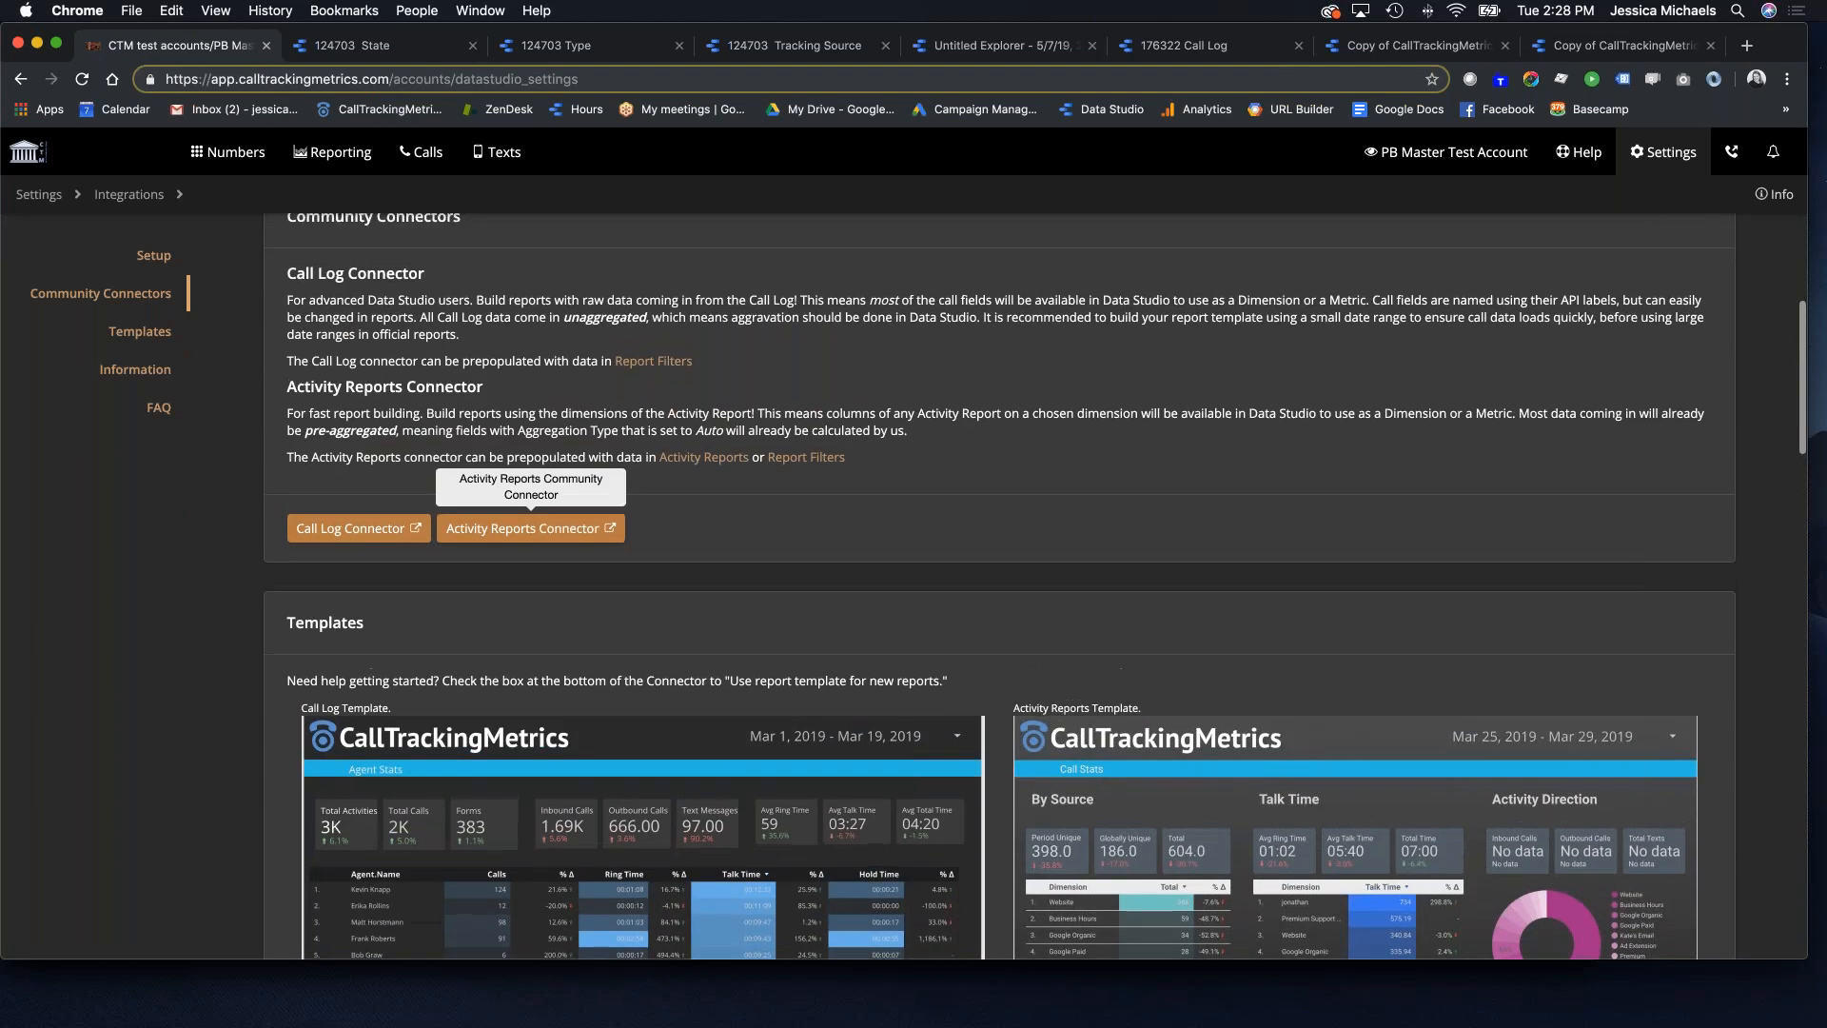
{"action": "mouse_move", "coordinate": [420, 153]}
{"action": "left_click", "coordinate": [142, 255]}
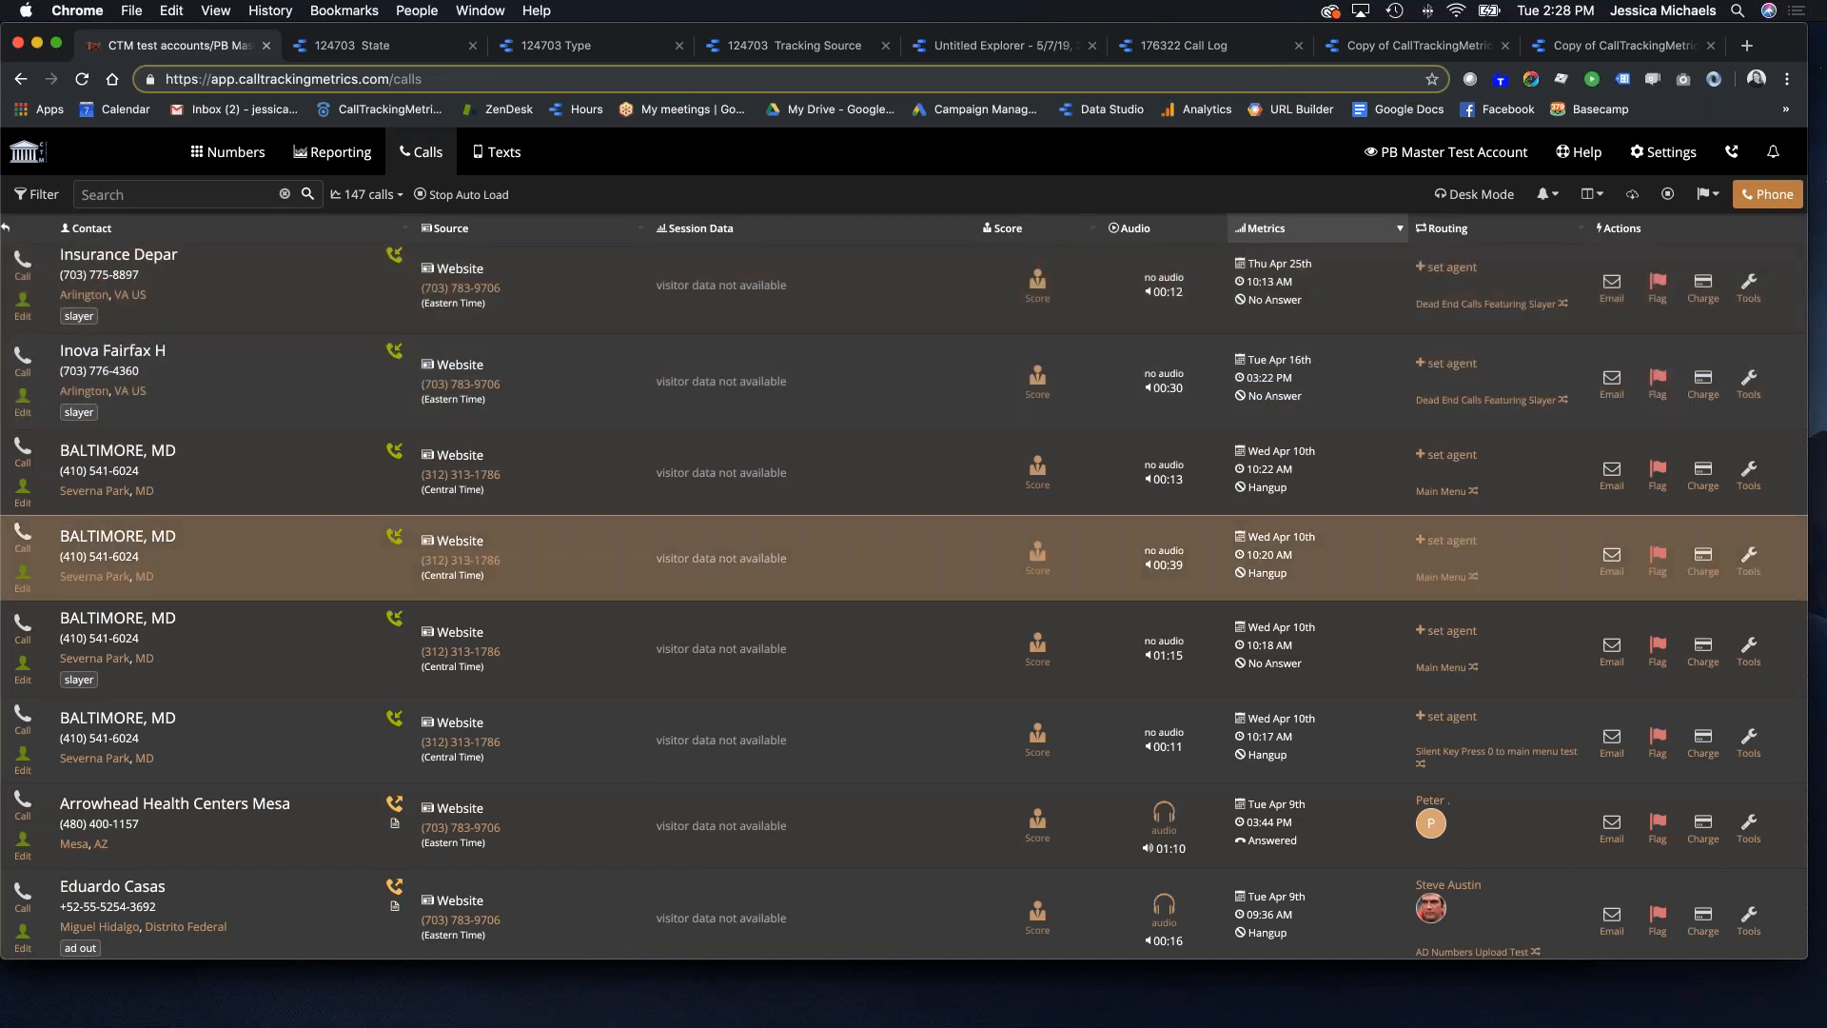
Step: View Real-time Agents, then open the Activity Reports by Source for Apr 8 – May 7, 2019
{"action": "left_click", "coordinate": [329, 153]}
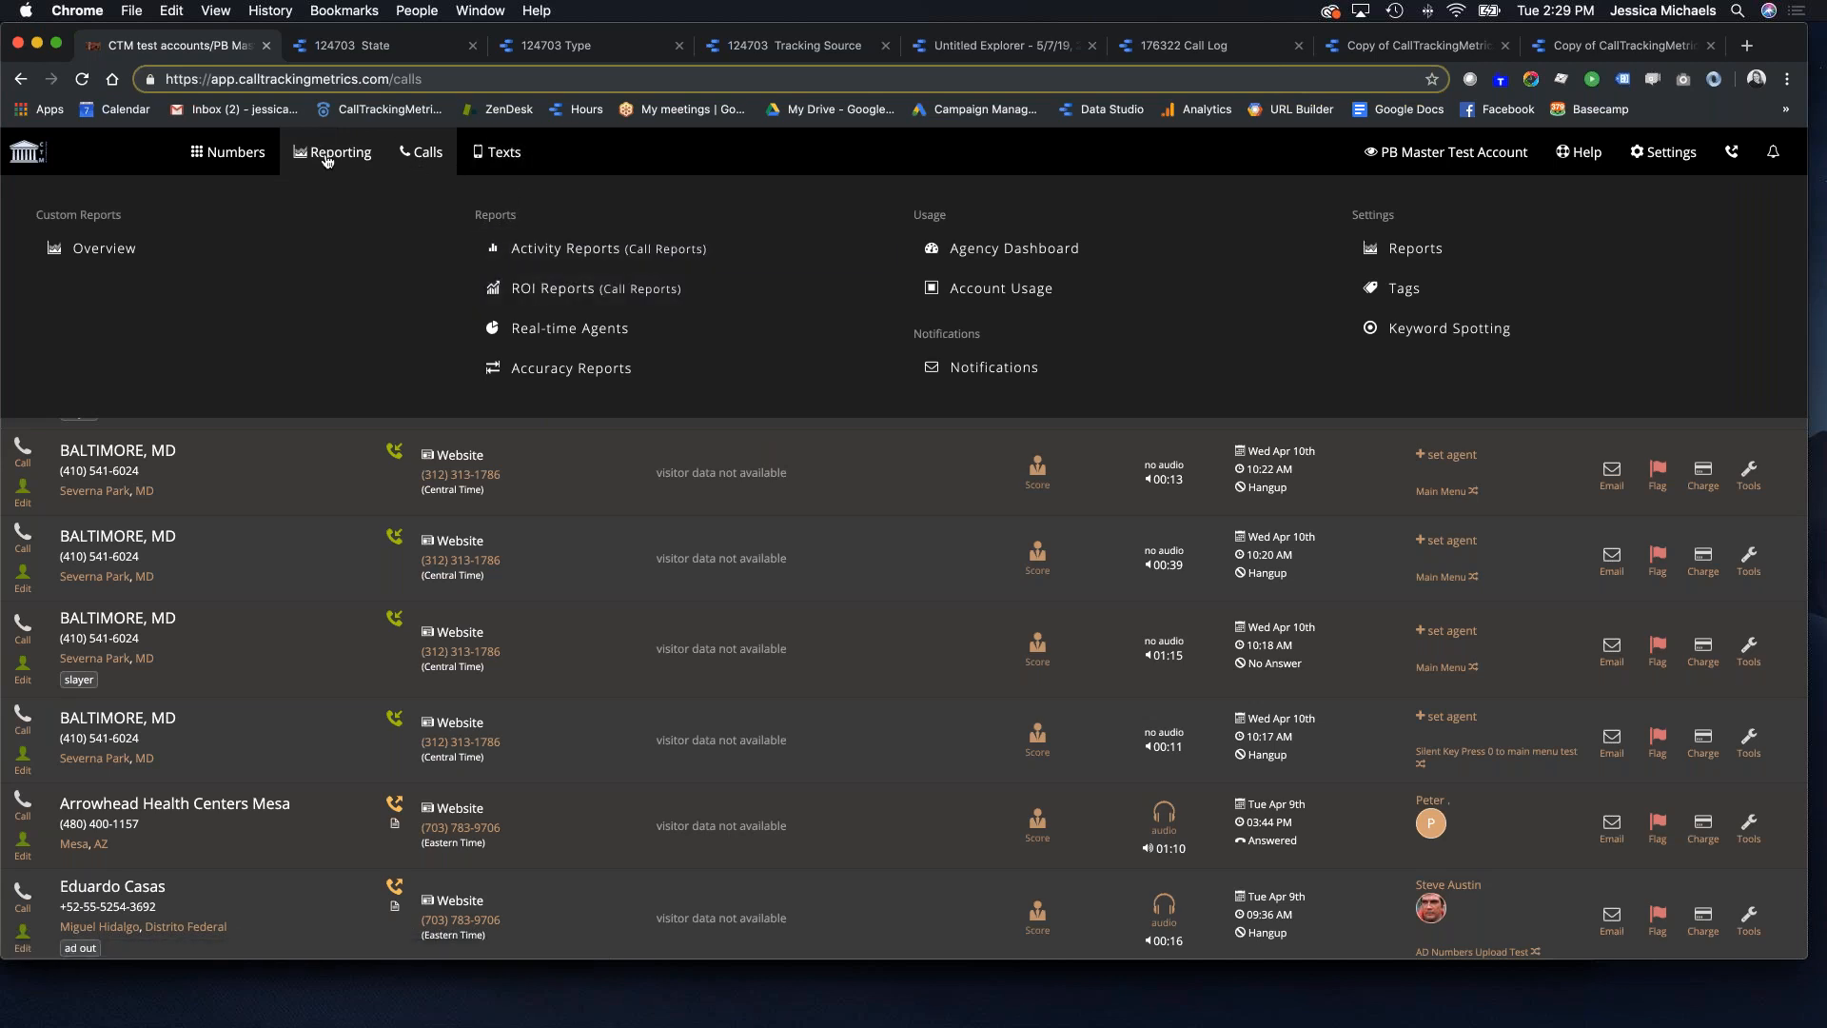
{"action": "left_click", "coordinate": [578, 330]}
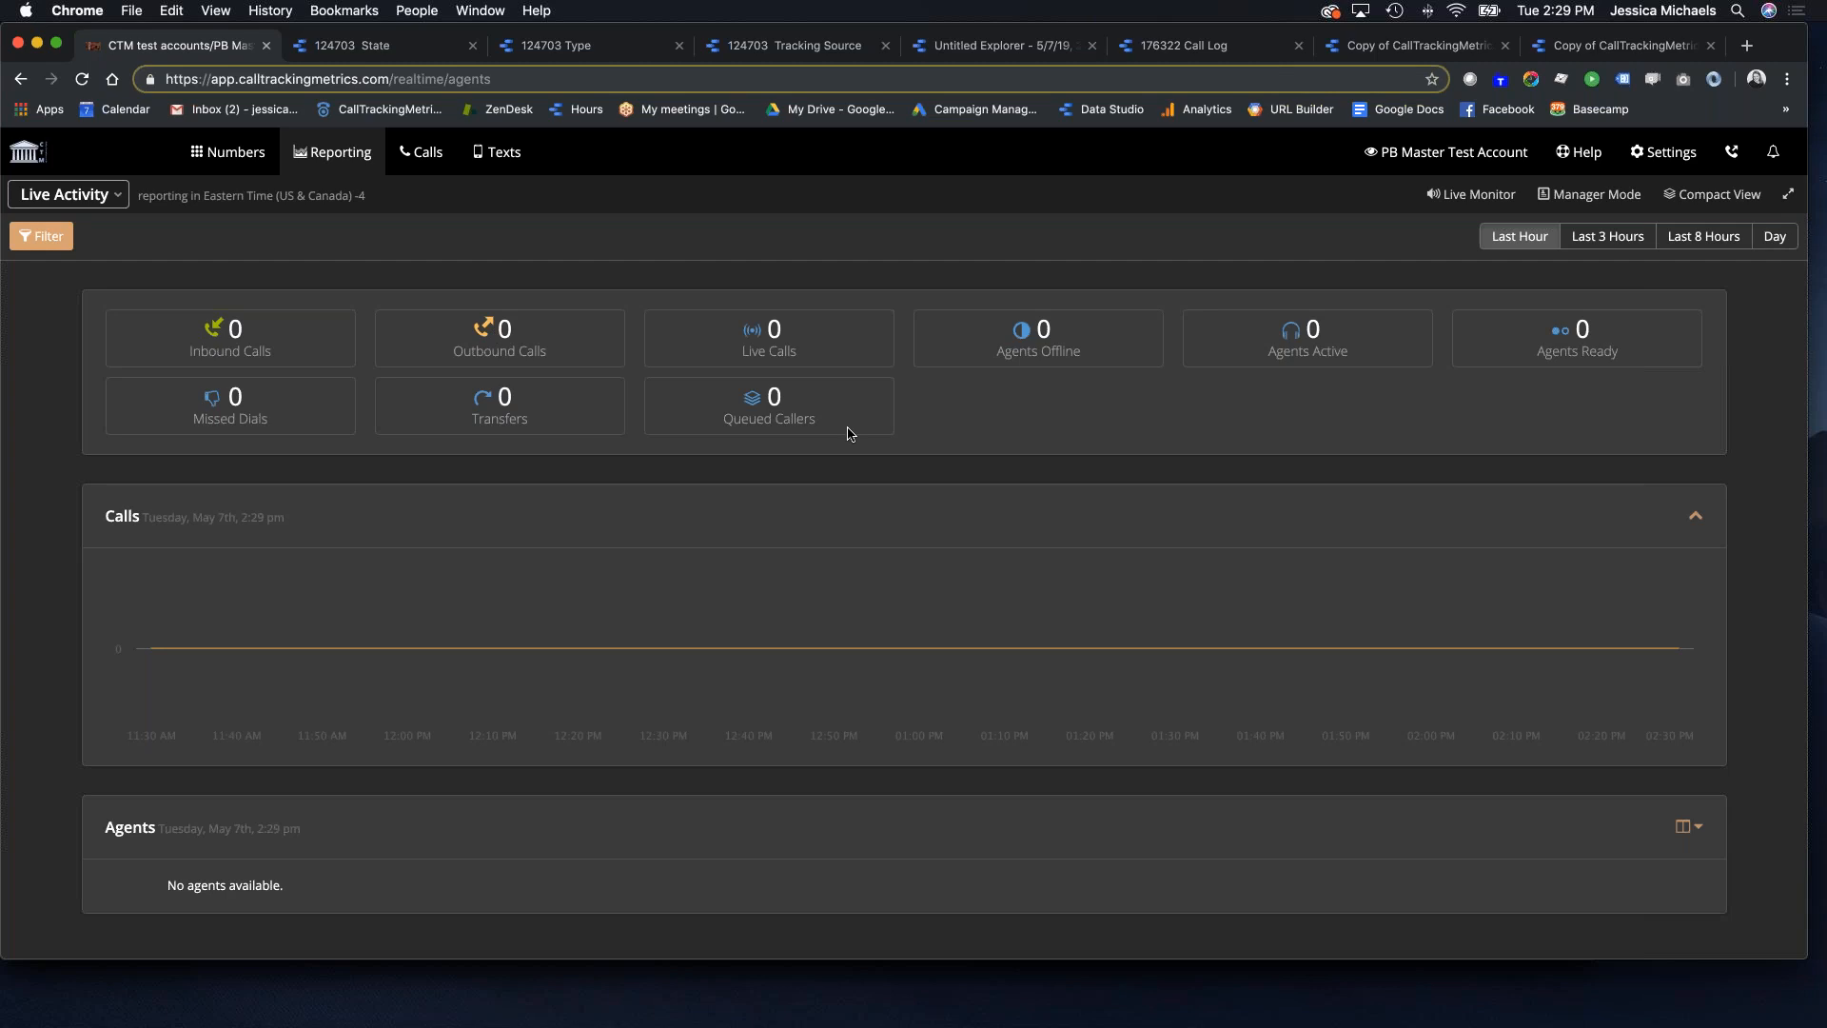
{"action": "scroll", "coordinate": [1011, 432], "scroll_direction": "down", "scroll_amount": 3}
{"action": "scroll", "coordinate": [1011, 432], "scroll_direction": "up", "scroll_amount": 3}
{"action": "scroll", "coordinate": [1073, 487], "scroll_direction": "down", "scroll_amount": 3}
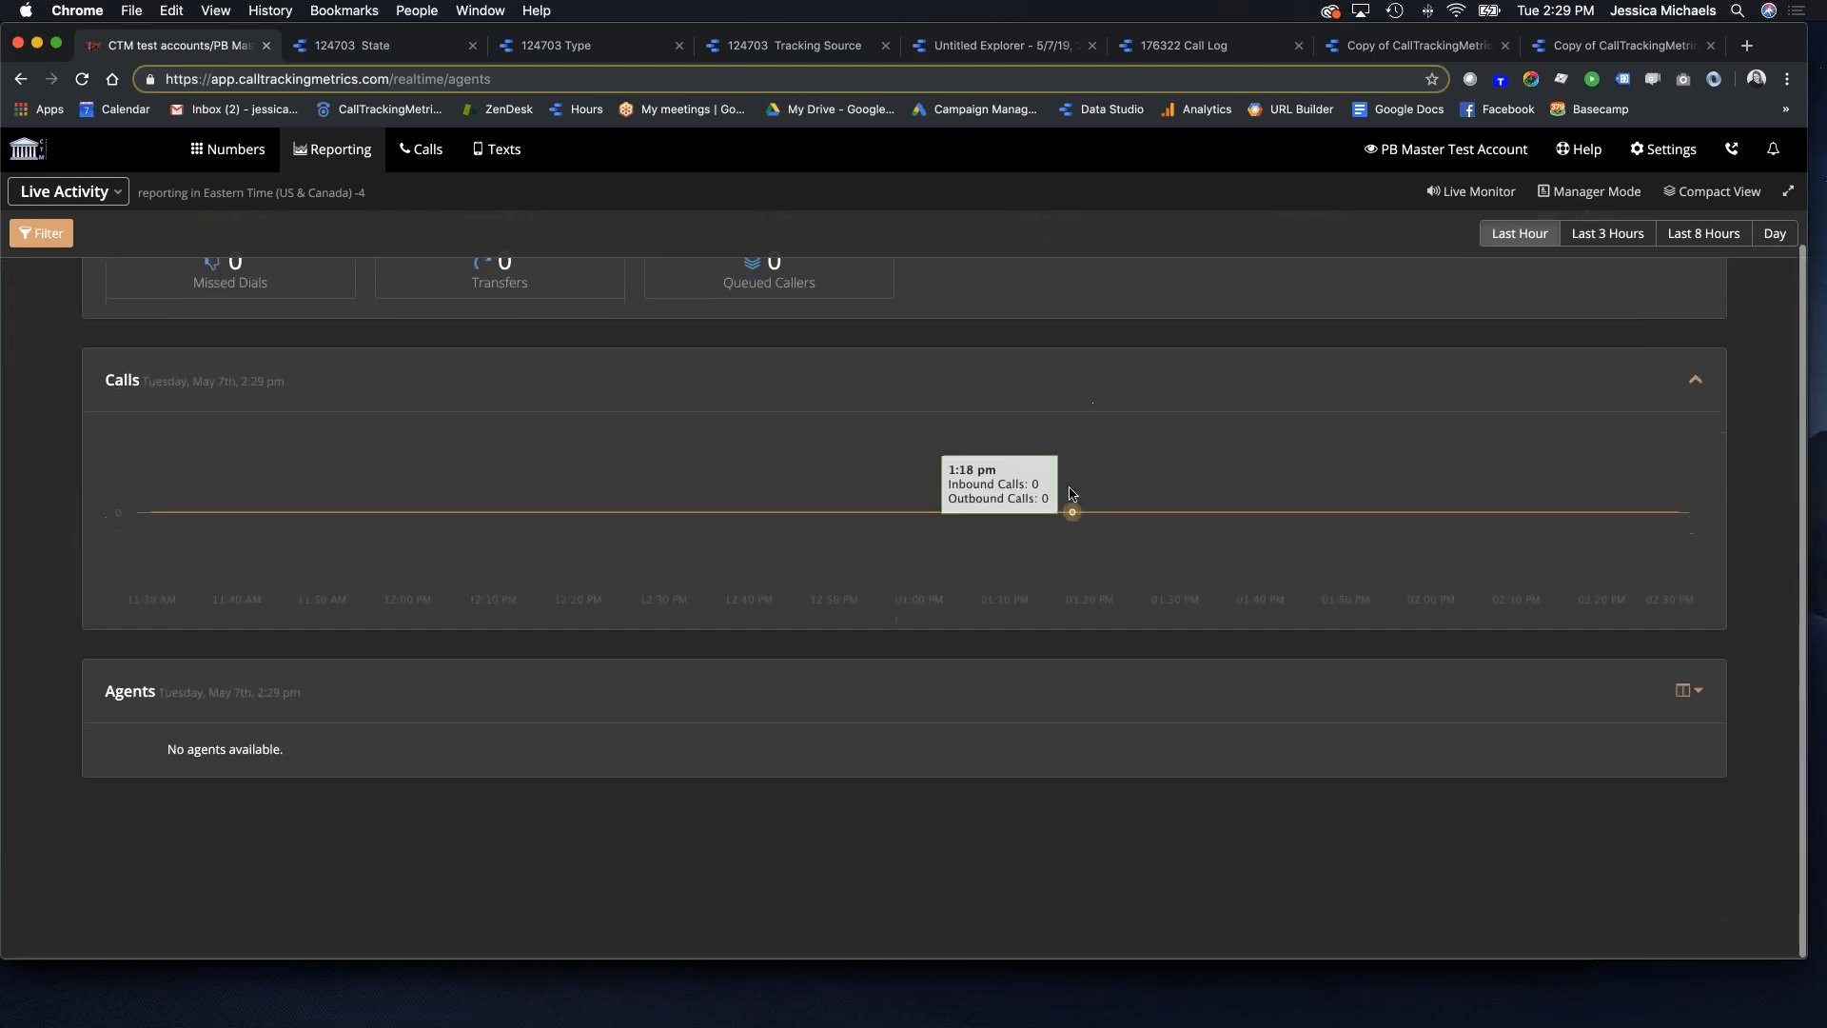
{"action": "scroll", "coordinate": [718, 532], "scroll_direction": "up", "scroll_amount": 3}
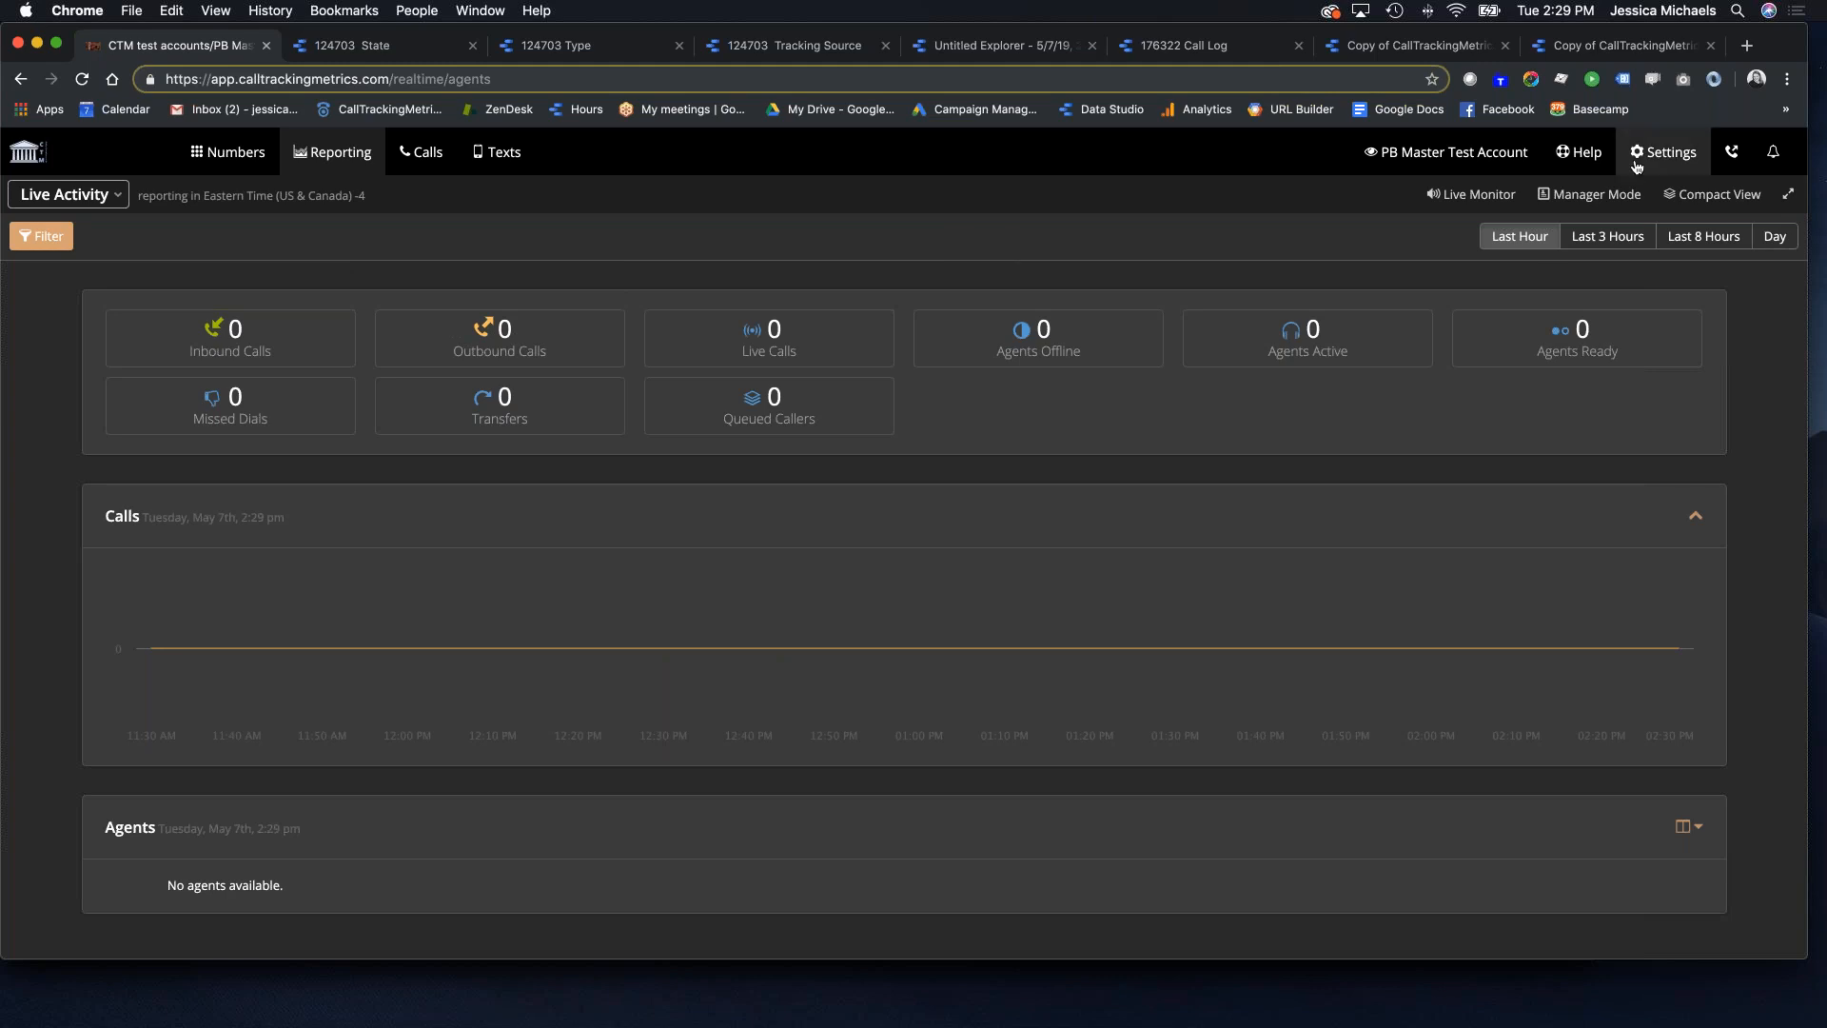
{"action": "left_click", "coordinate": [351, 160]}
{"action": "left_click", "coordinate": [647, 250]}
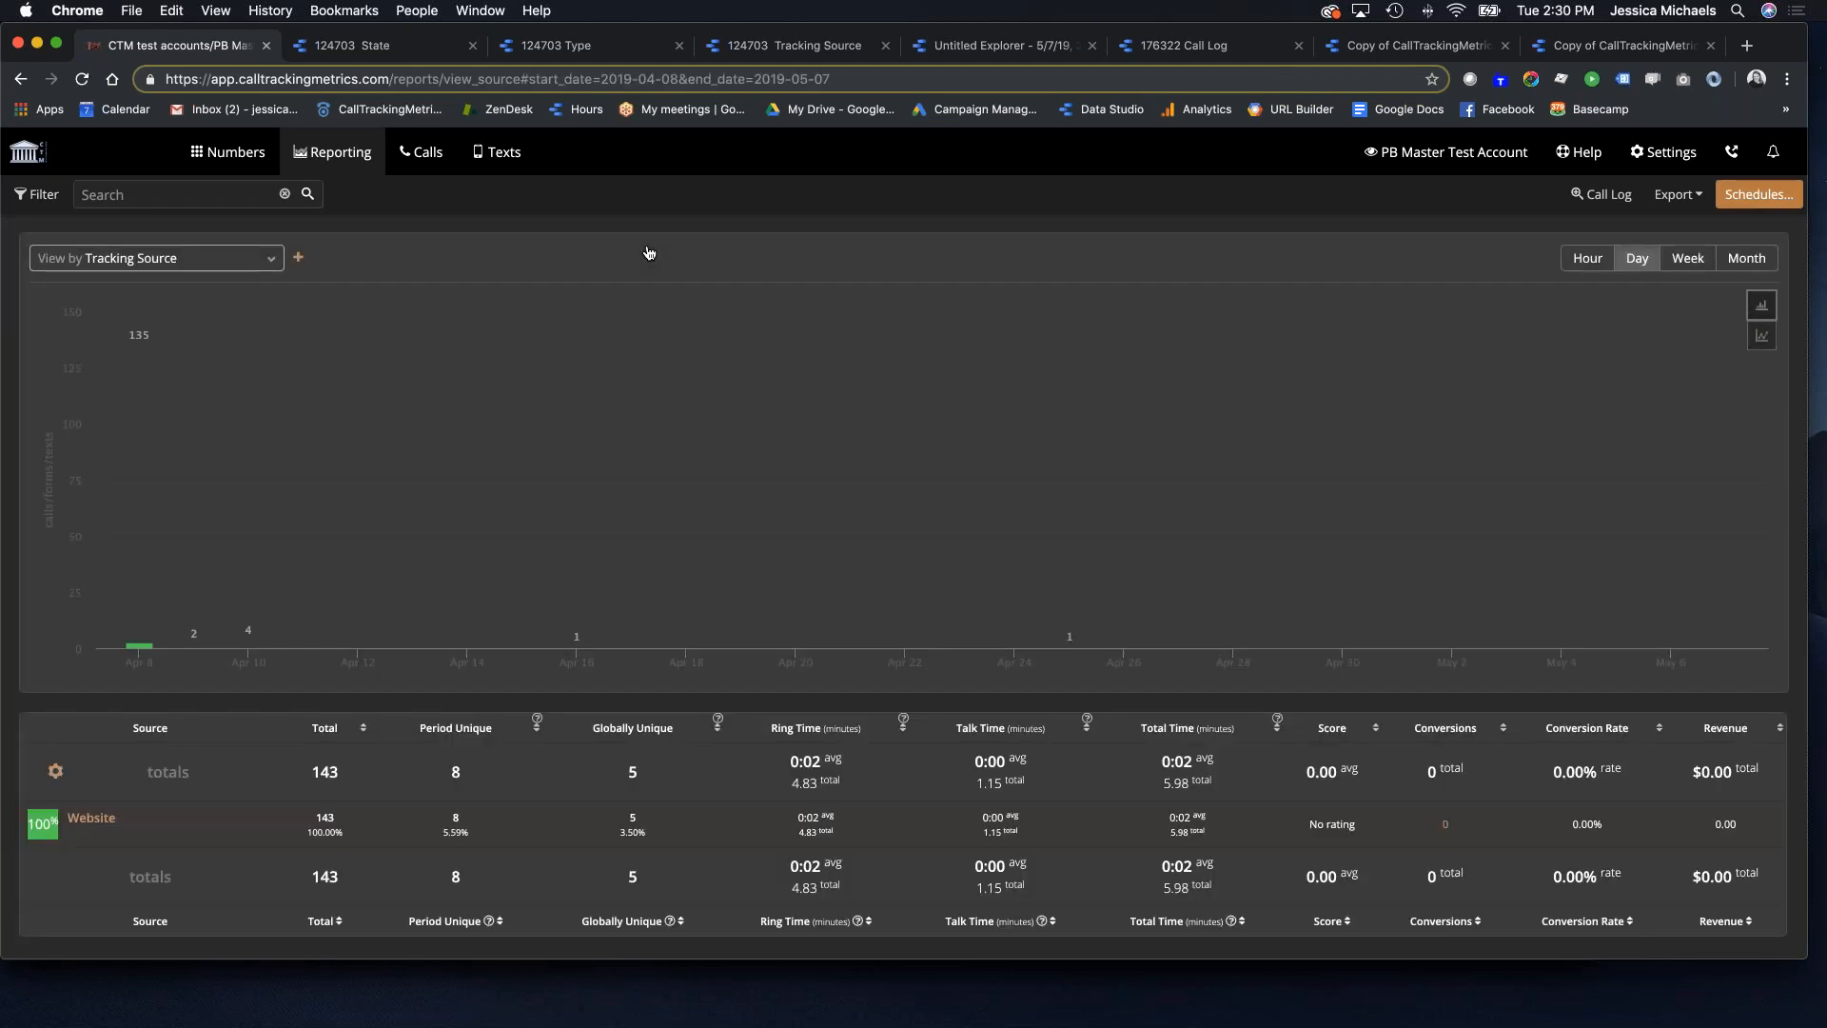
Step: Try exporting the Tracking Source report to Data Studio and close the empty Report Filters dialog
{"action": "scroll", "coordinate": [876, 567], "scroll_direction": "down", "scroll_amount": 2}
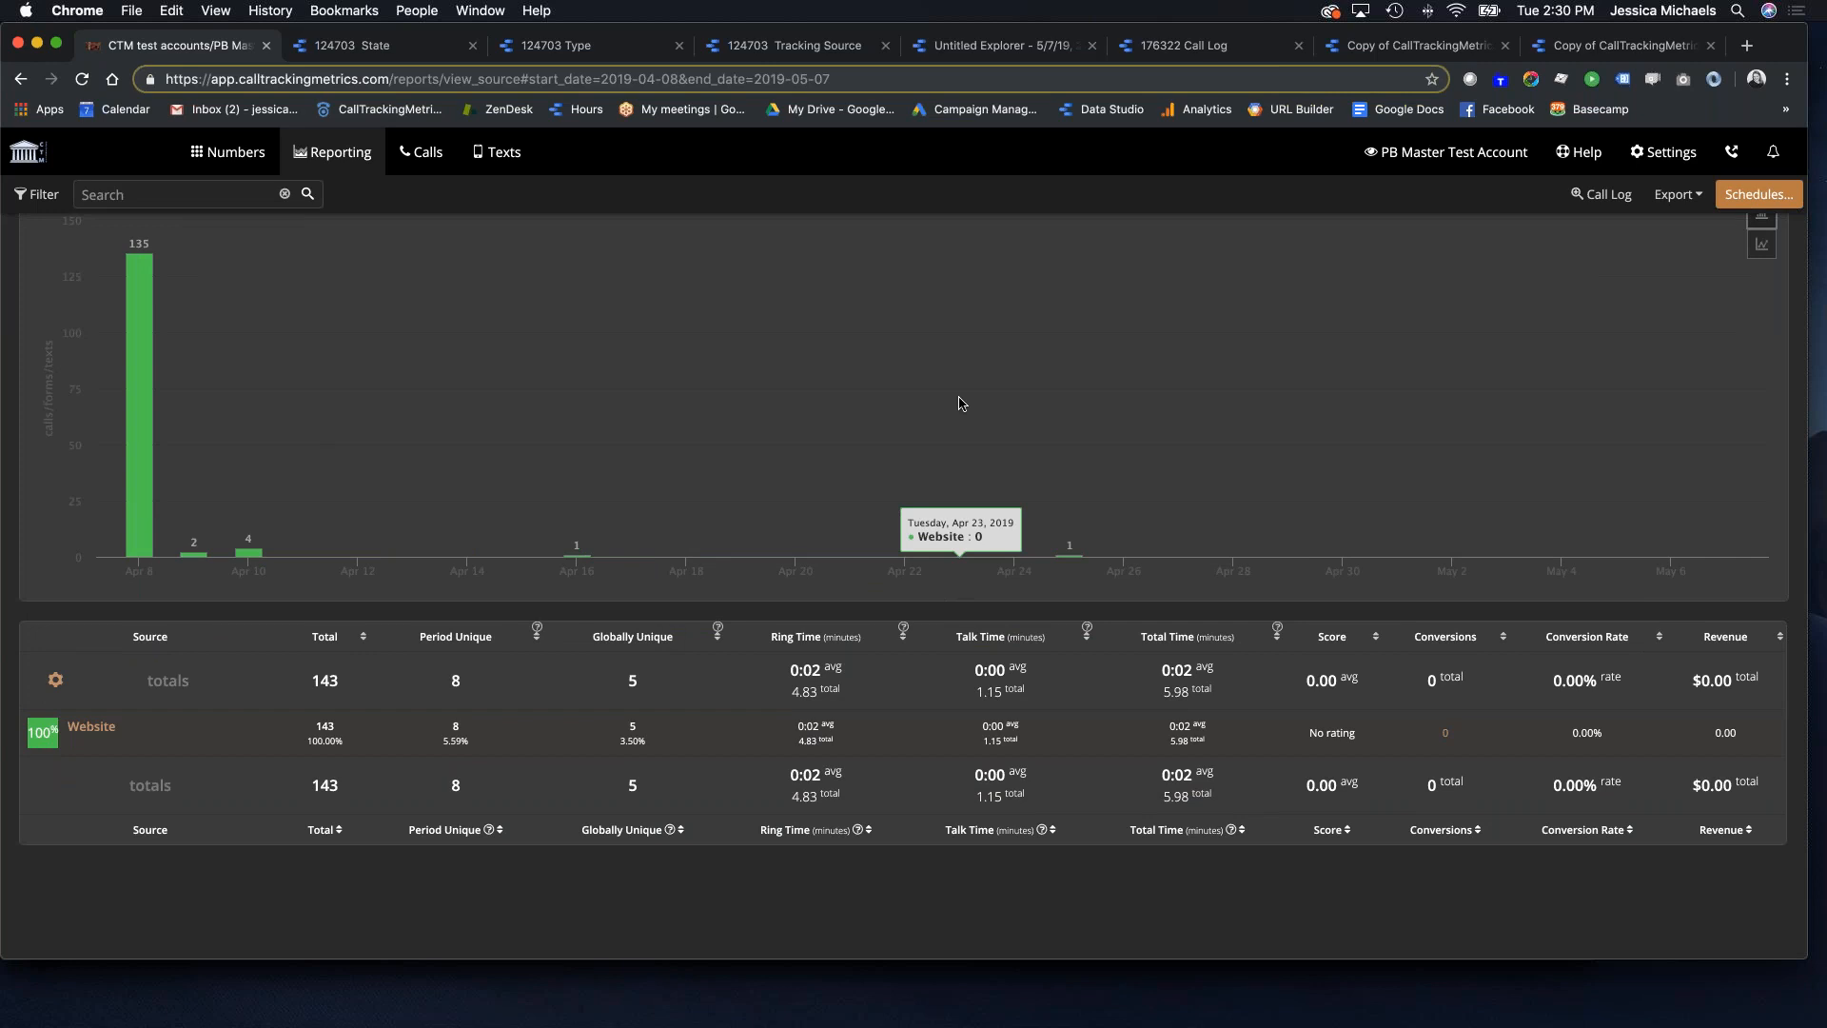
{"action": "scroll", "coordinate": [726, 419], "scroll_direction": "up", "scroll_amount": 2}
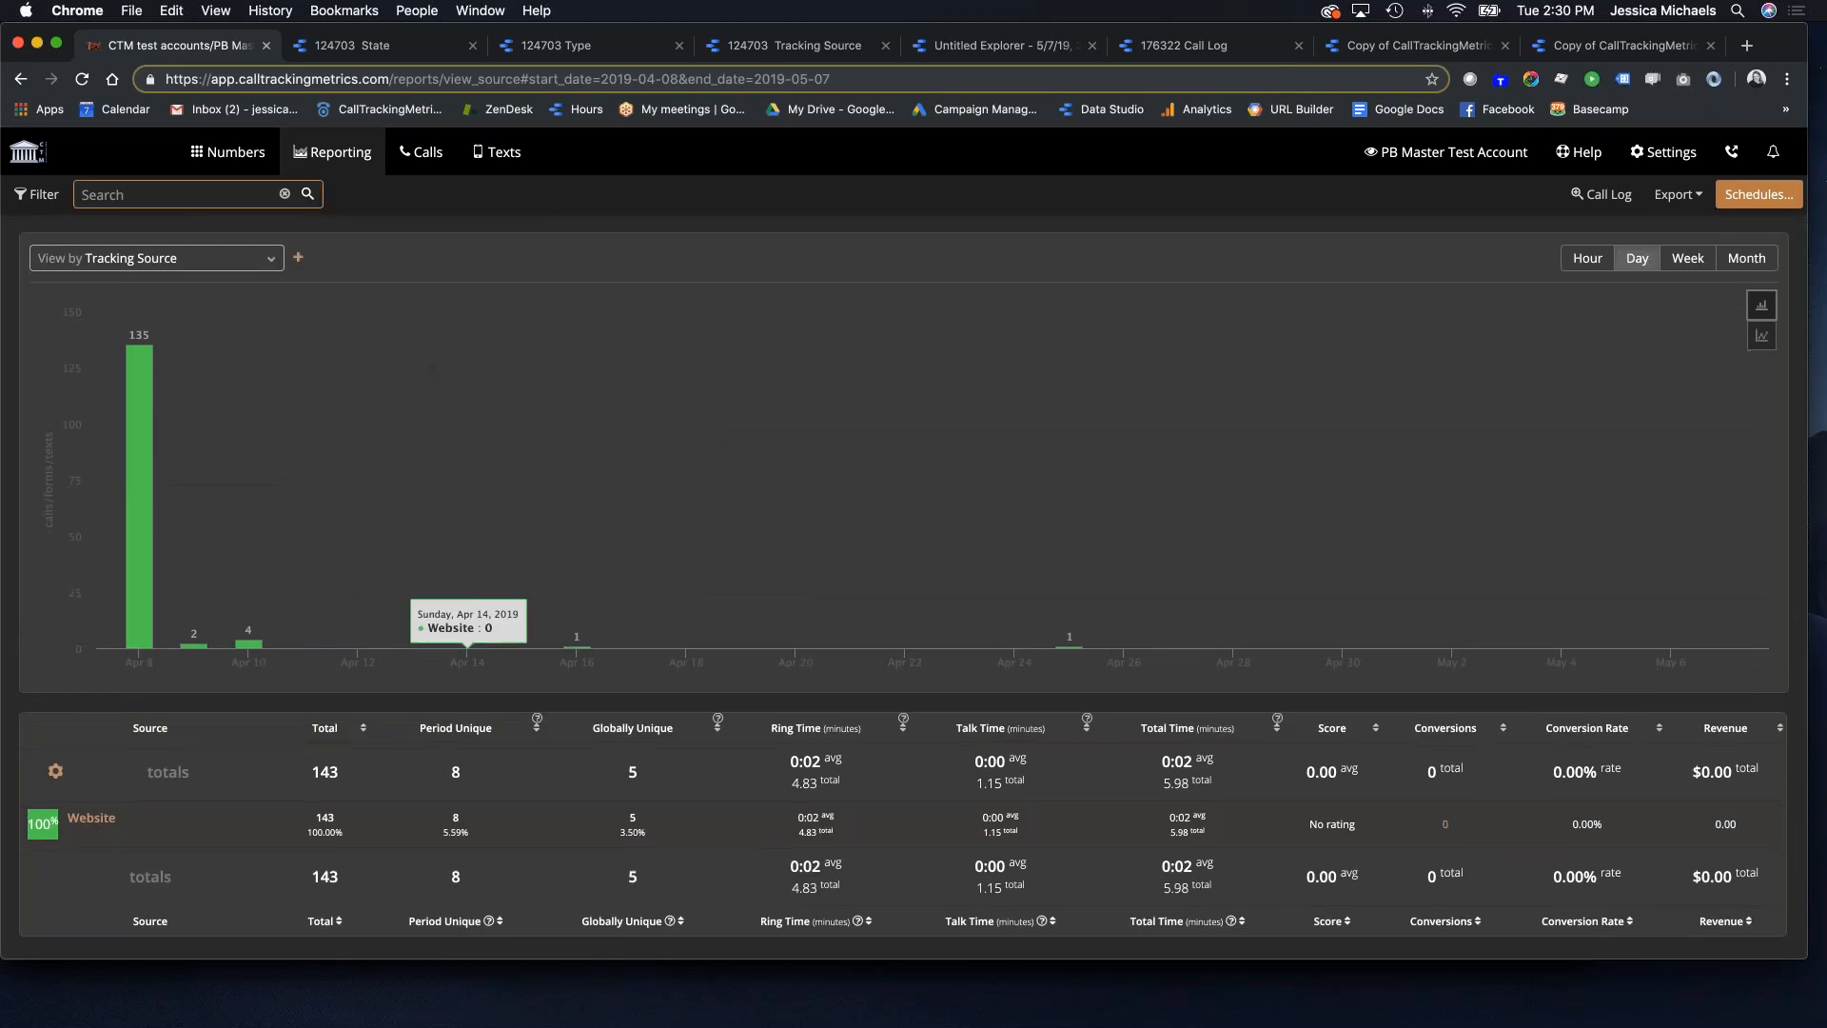
{"action": "left_click", "coordinate": [1684, 202]}
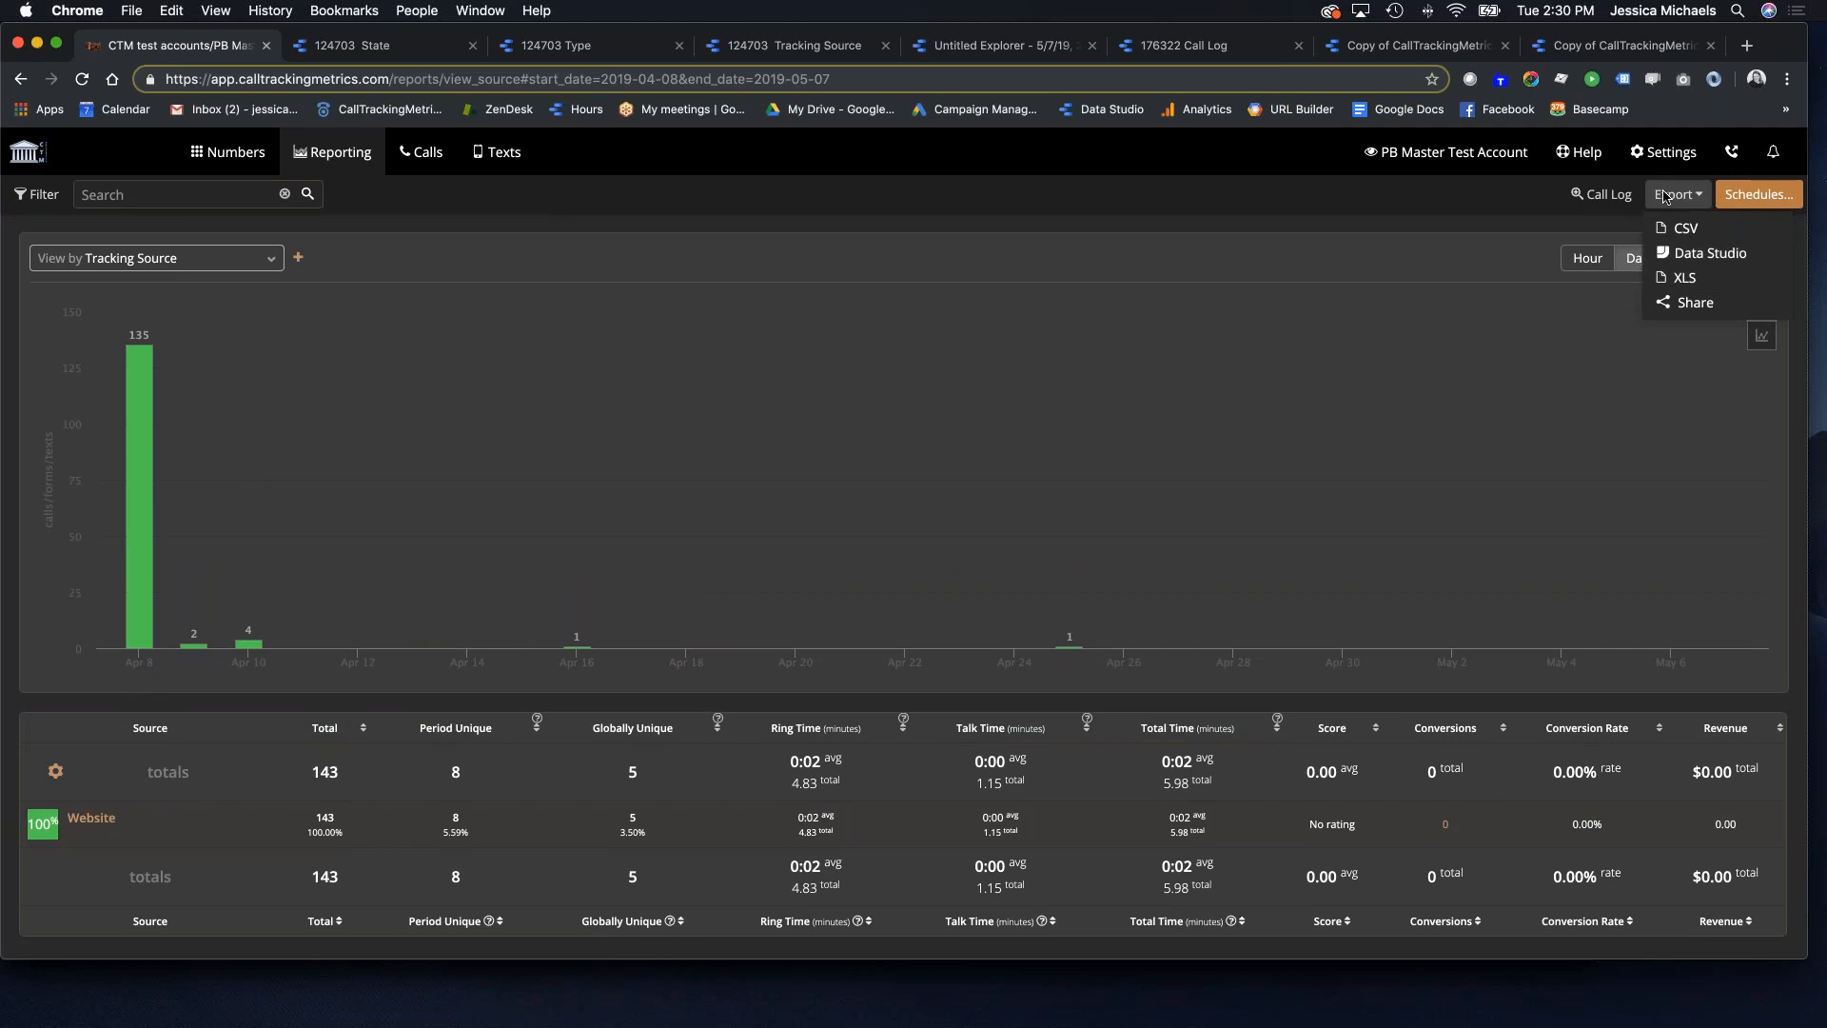
{"action": "left_click", "coordinate": [1710, 254]}
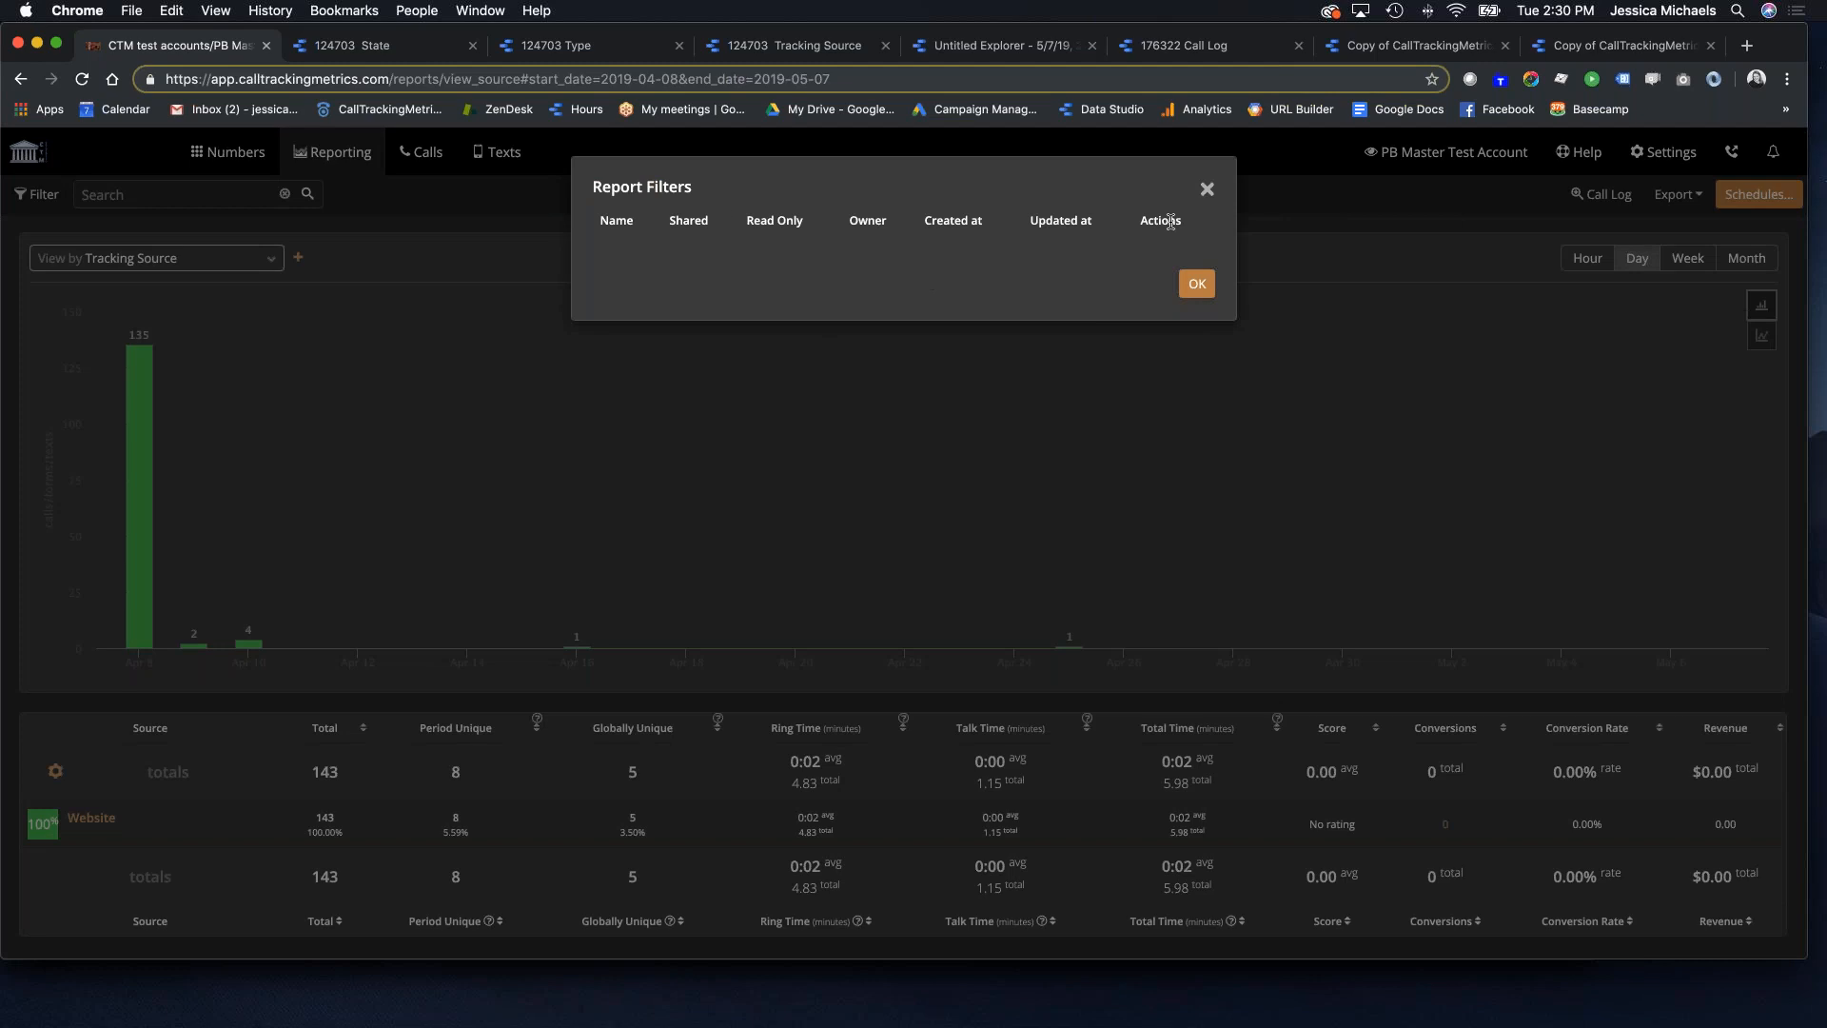
{"action": "left_click", "coordinate": [1197, 284]}
Step: Switch to the other test account and close its export options unused
{"action": "left_click", "coordinate": [1435, 153]}
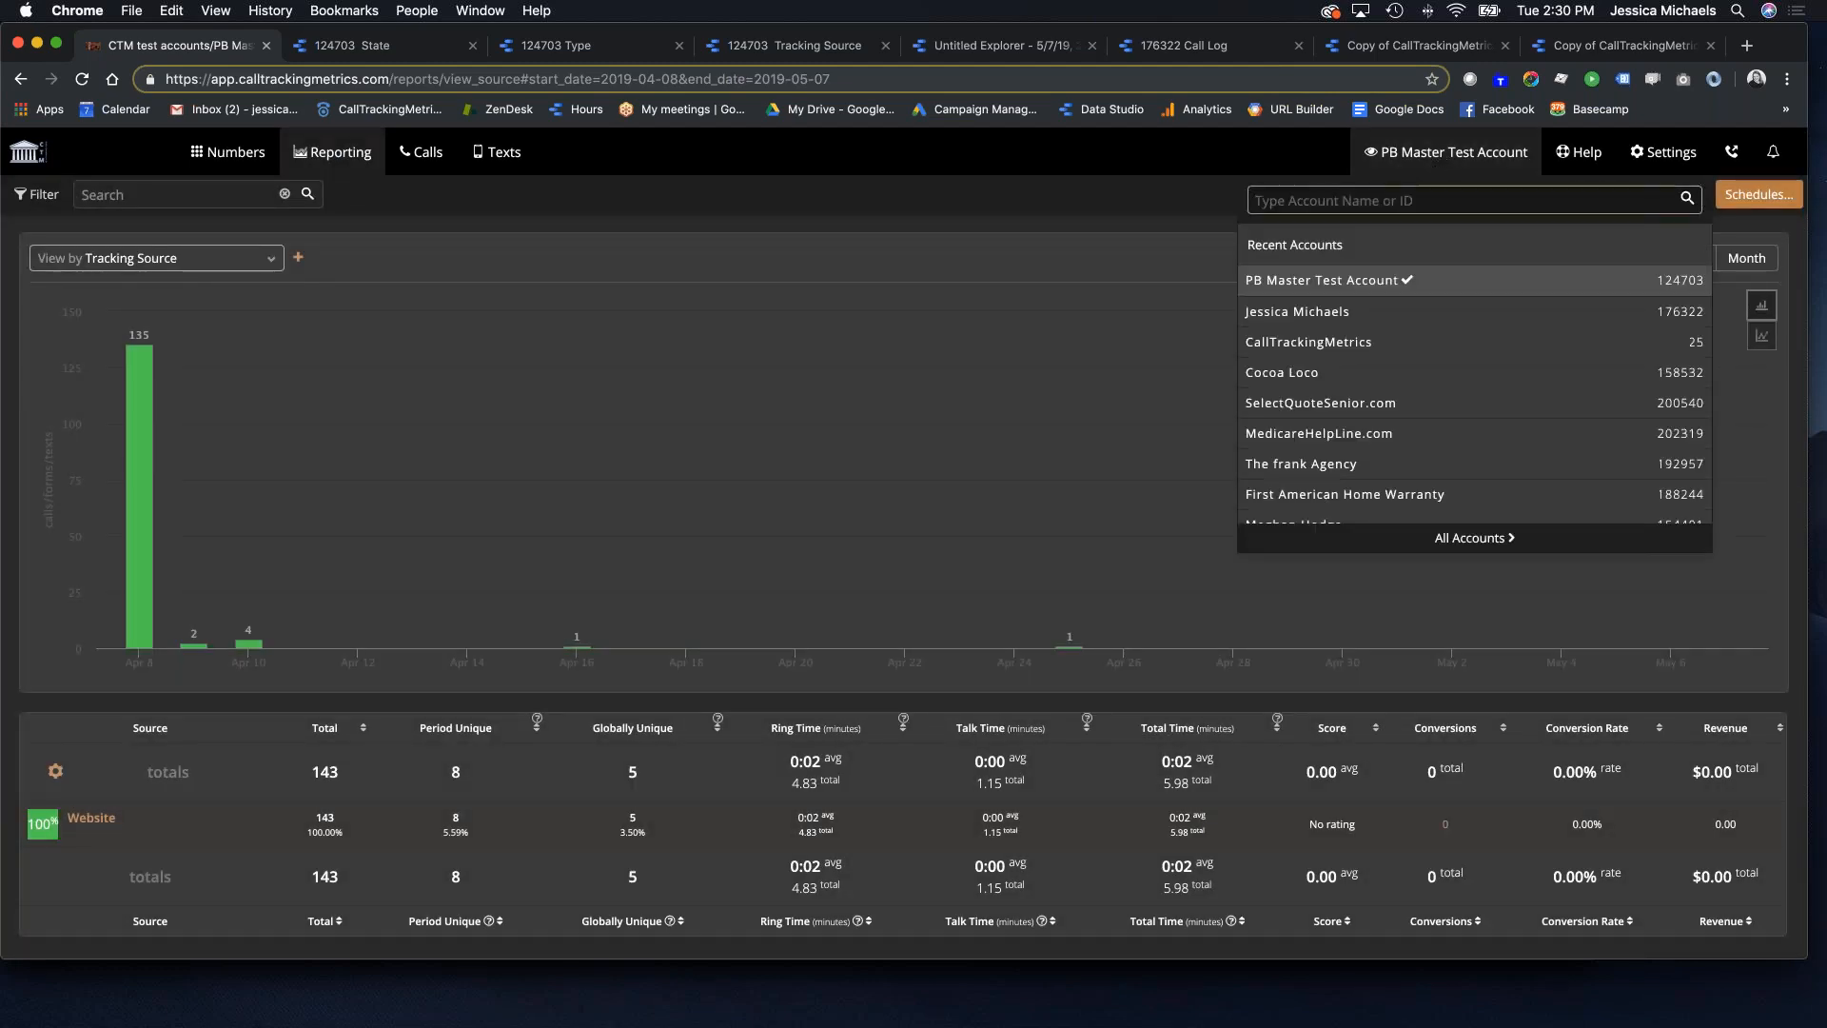
{"action": "left_click", "coordinate": [1275, 315]}
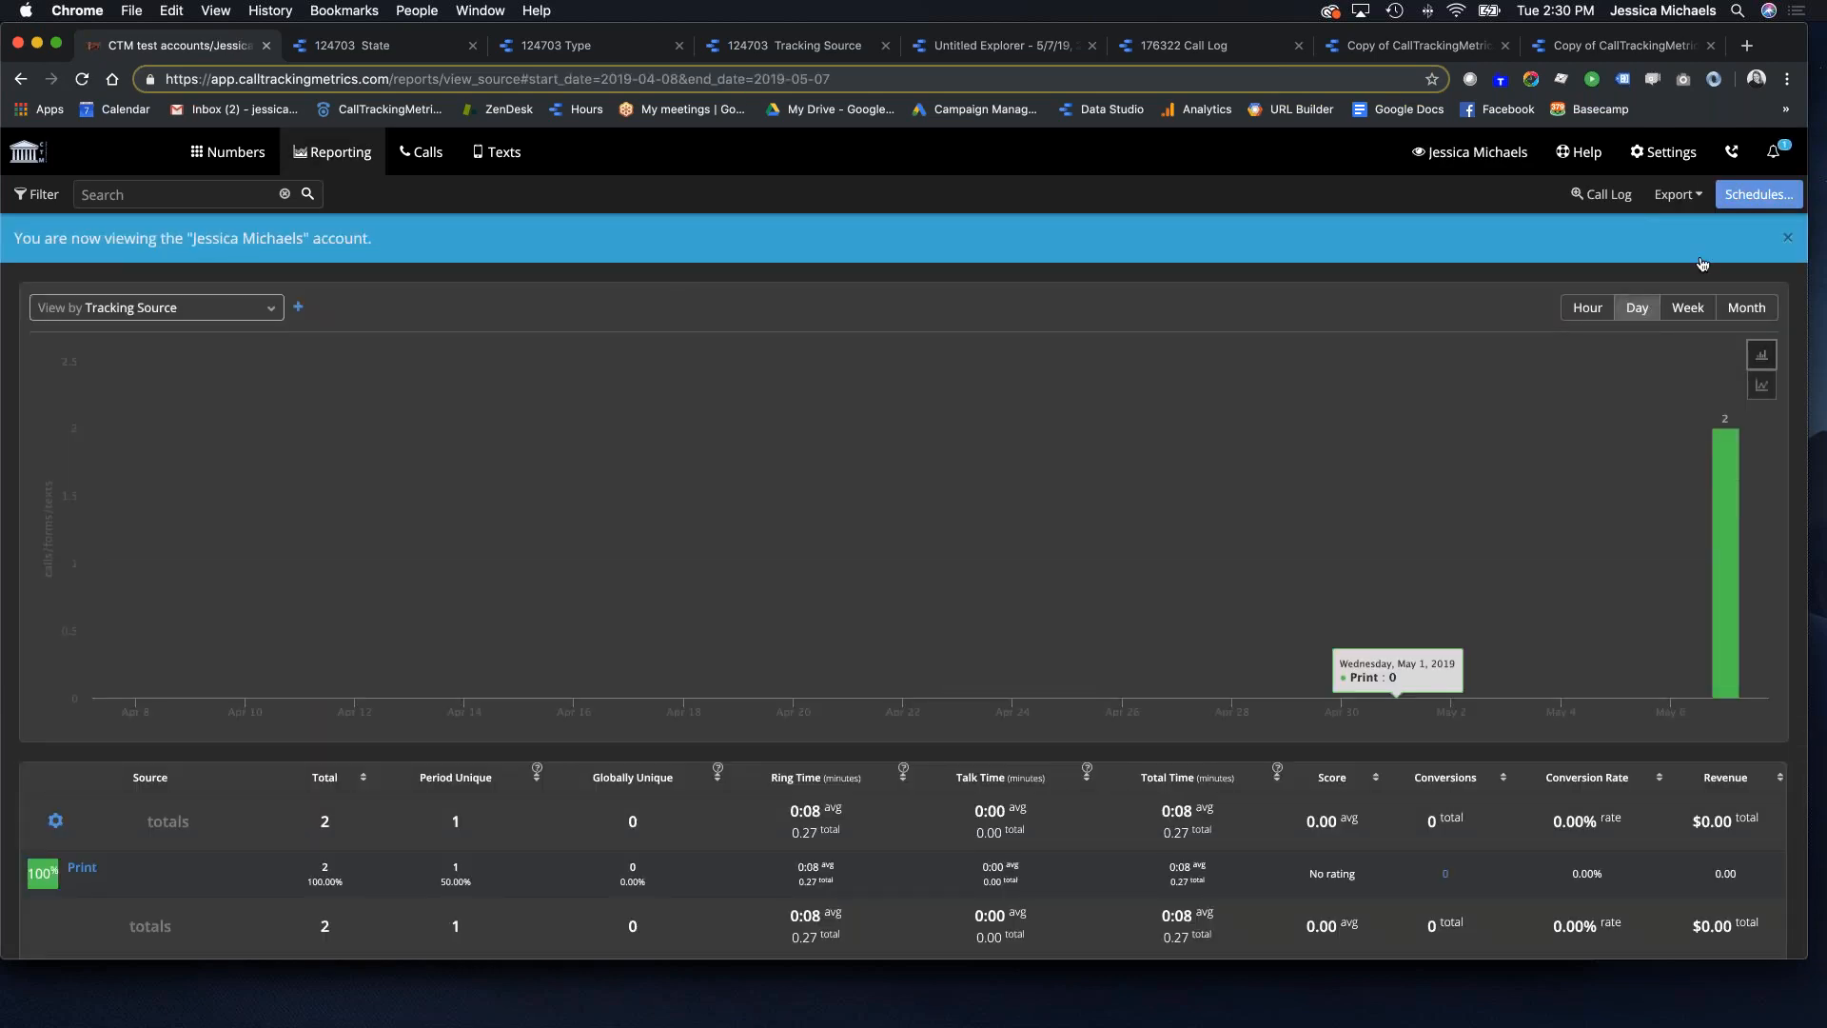
{"action": "left_click", "coordinate": [1678, 194]}
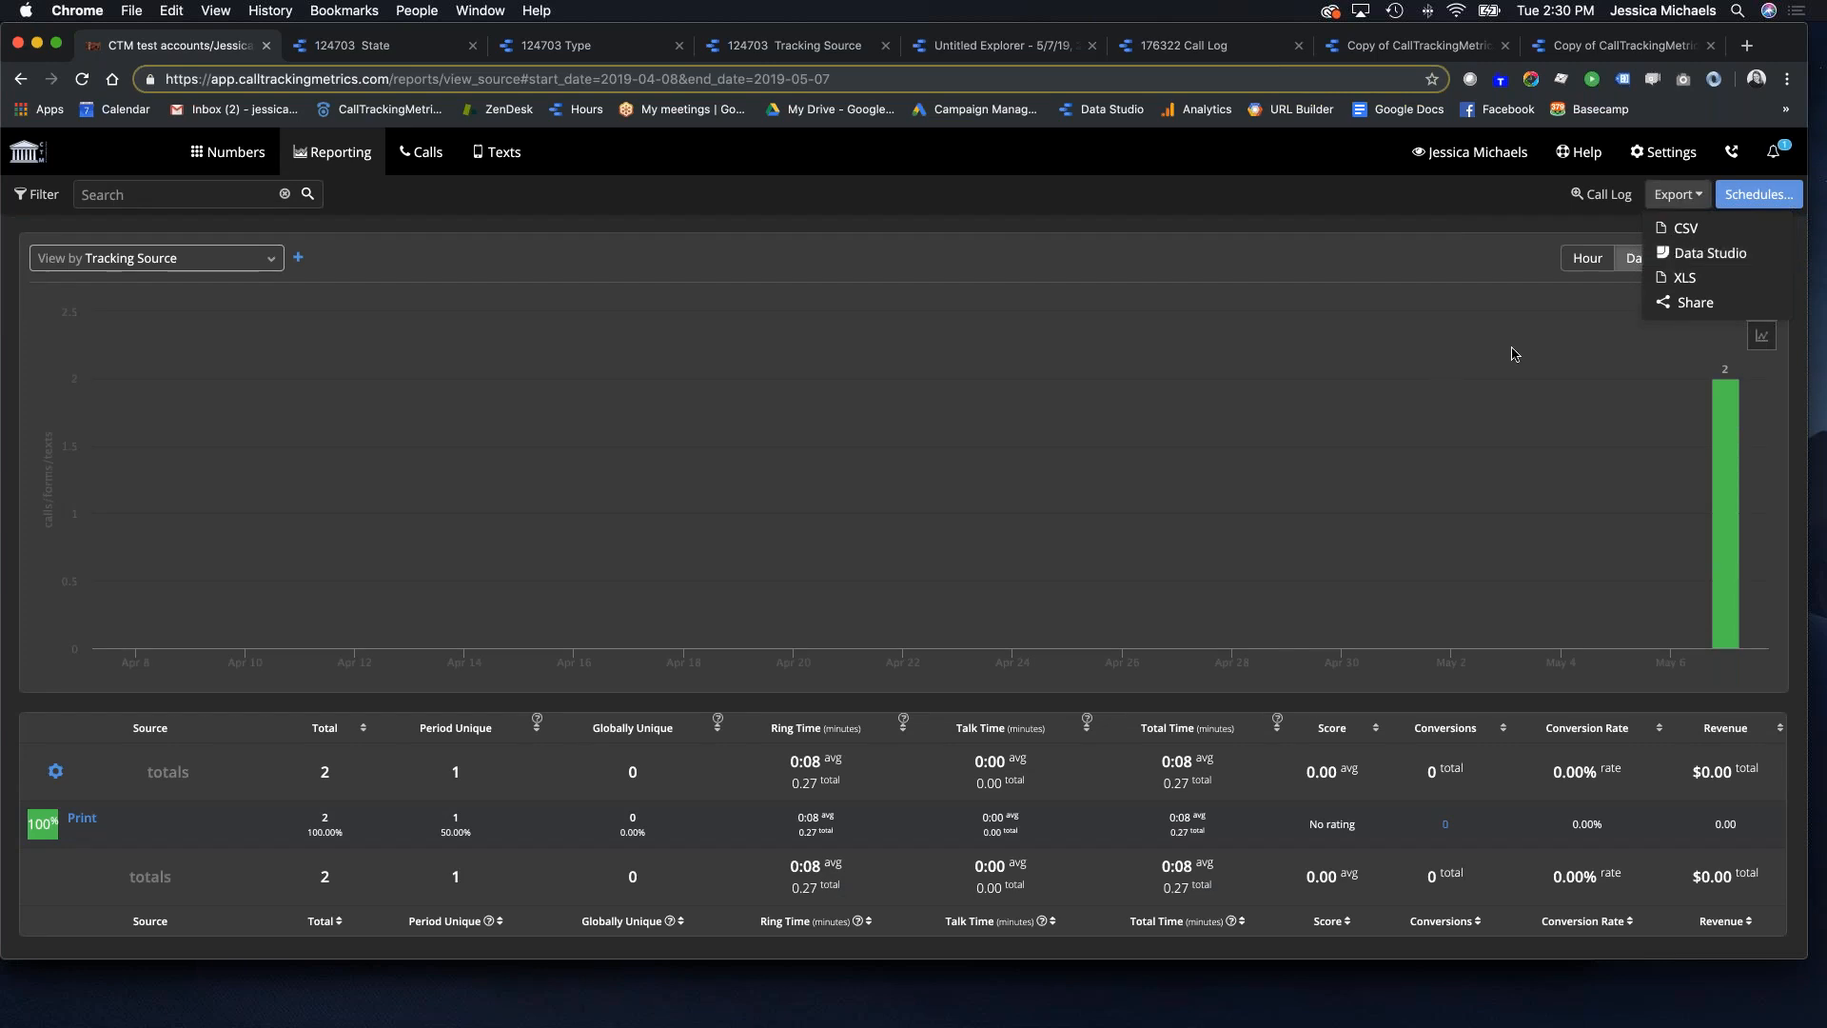
{"action": "left_click", "coordinate": [872, 412]}
Step: Go to Settings > Integrations and open the Data Studio integration details
{"action": "scroll", "coordinate": [873, 409], "scroll_direction": "down", "scroll_amount": 2}
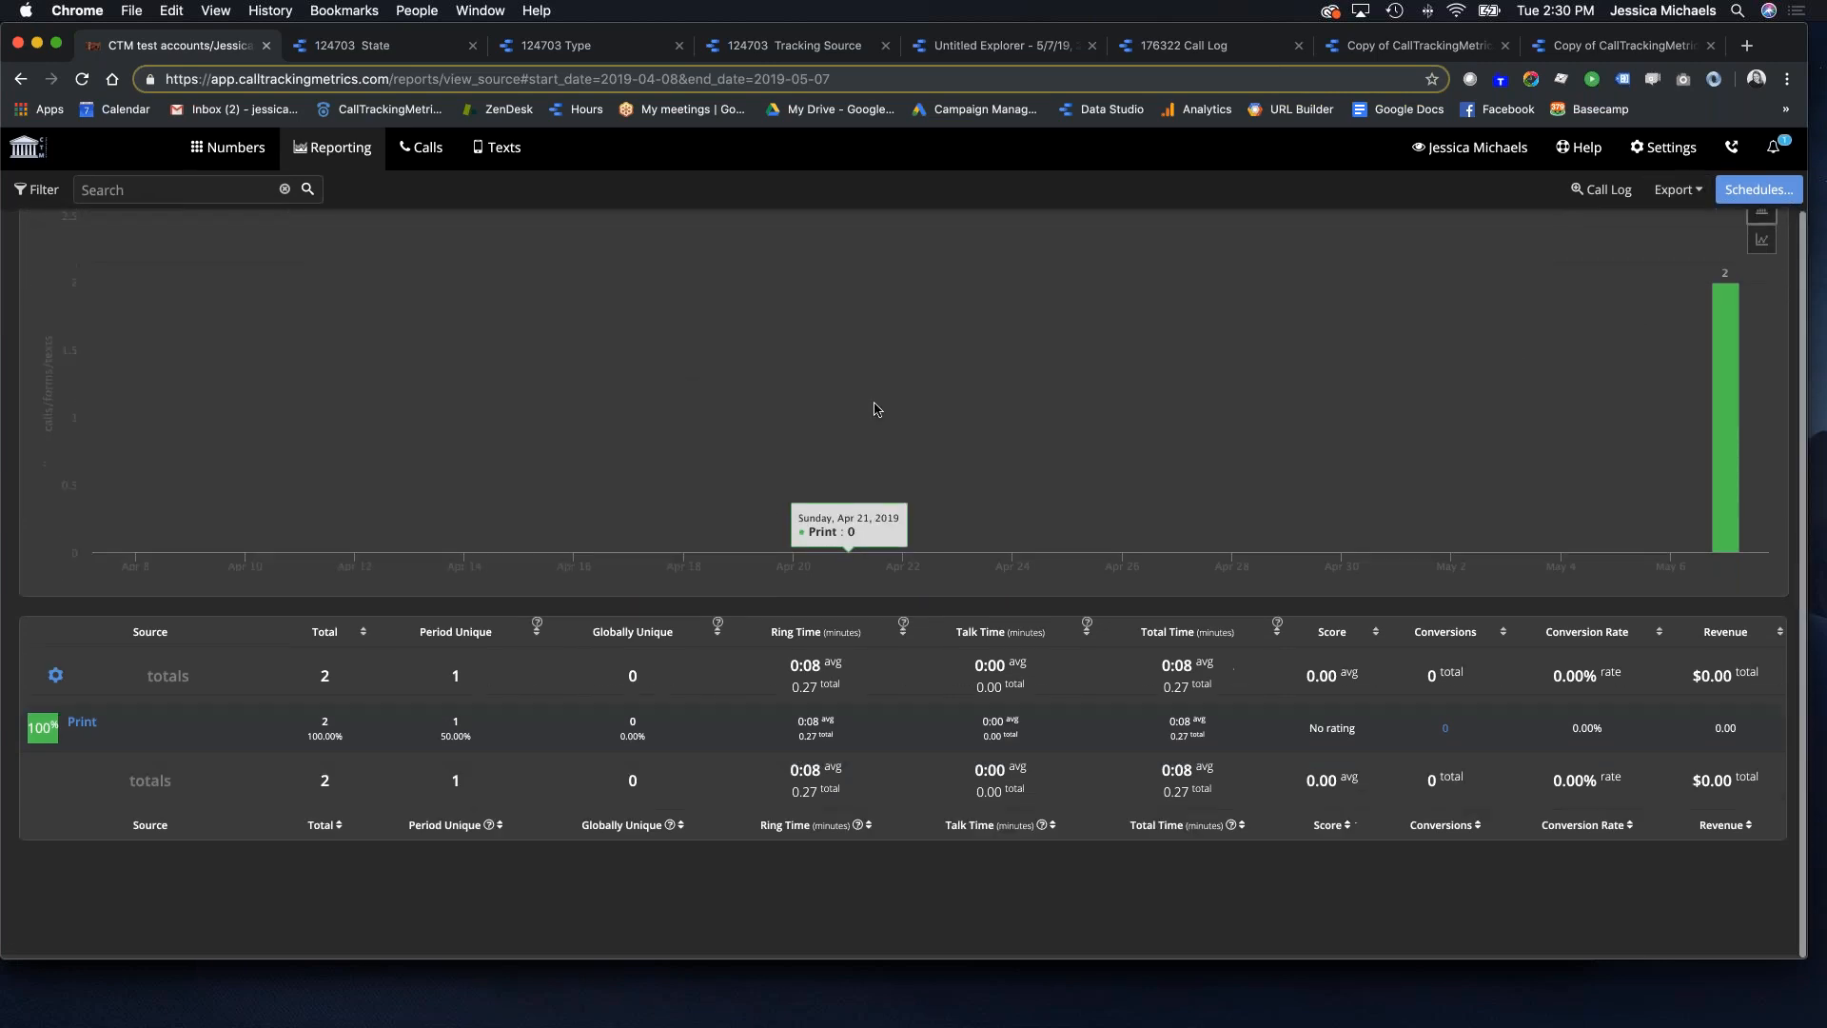
{"action": "left_click", "coordinate": [1662, 154]}
{"action": "left_click", "coordinate": [129, 329]}
{"action": "scroll", "coordinate": [673, 407], "scroll_direction": "down", "scroll_amount": 3}
{"action": "left_click", "coordinate": [547, 544]}
{"action": "scroll", "coordinate": [636, 523], "scroll_direction": "down", "scroll_amount": 6}
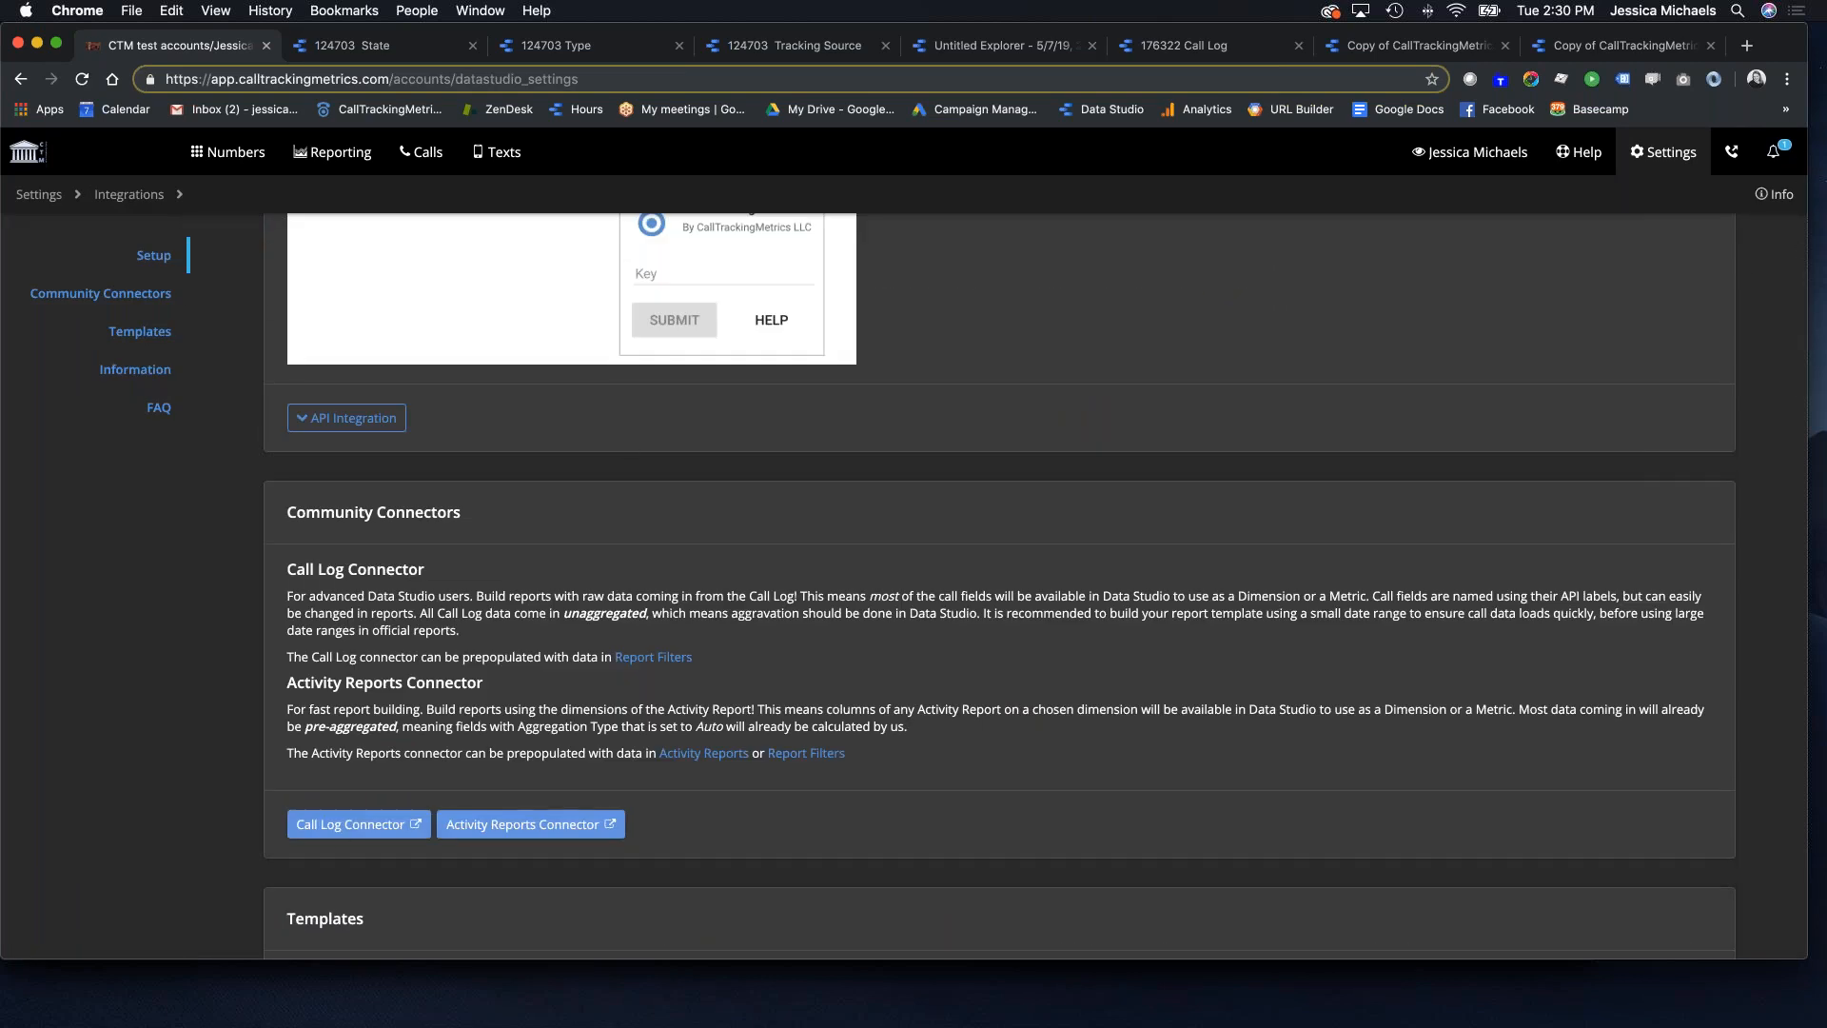
{"action": "scroll", "coordinate": [859, 797], "scroll_direction": "down", "scroll_amount": 3}
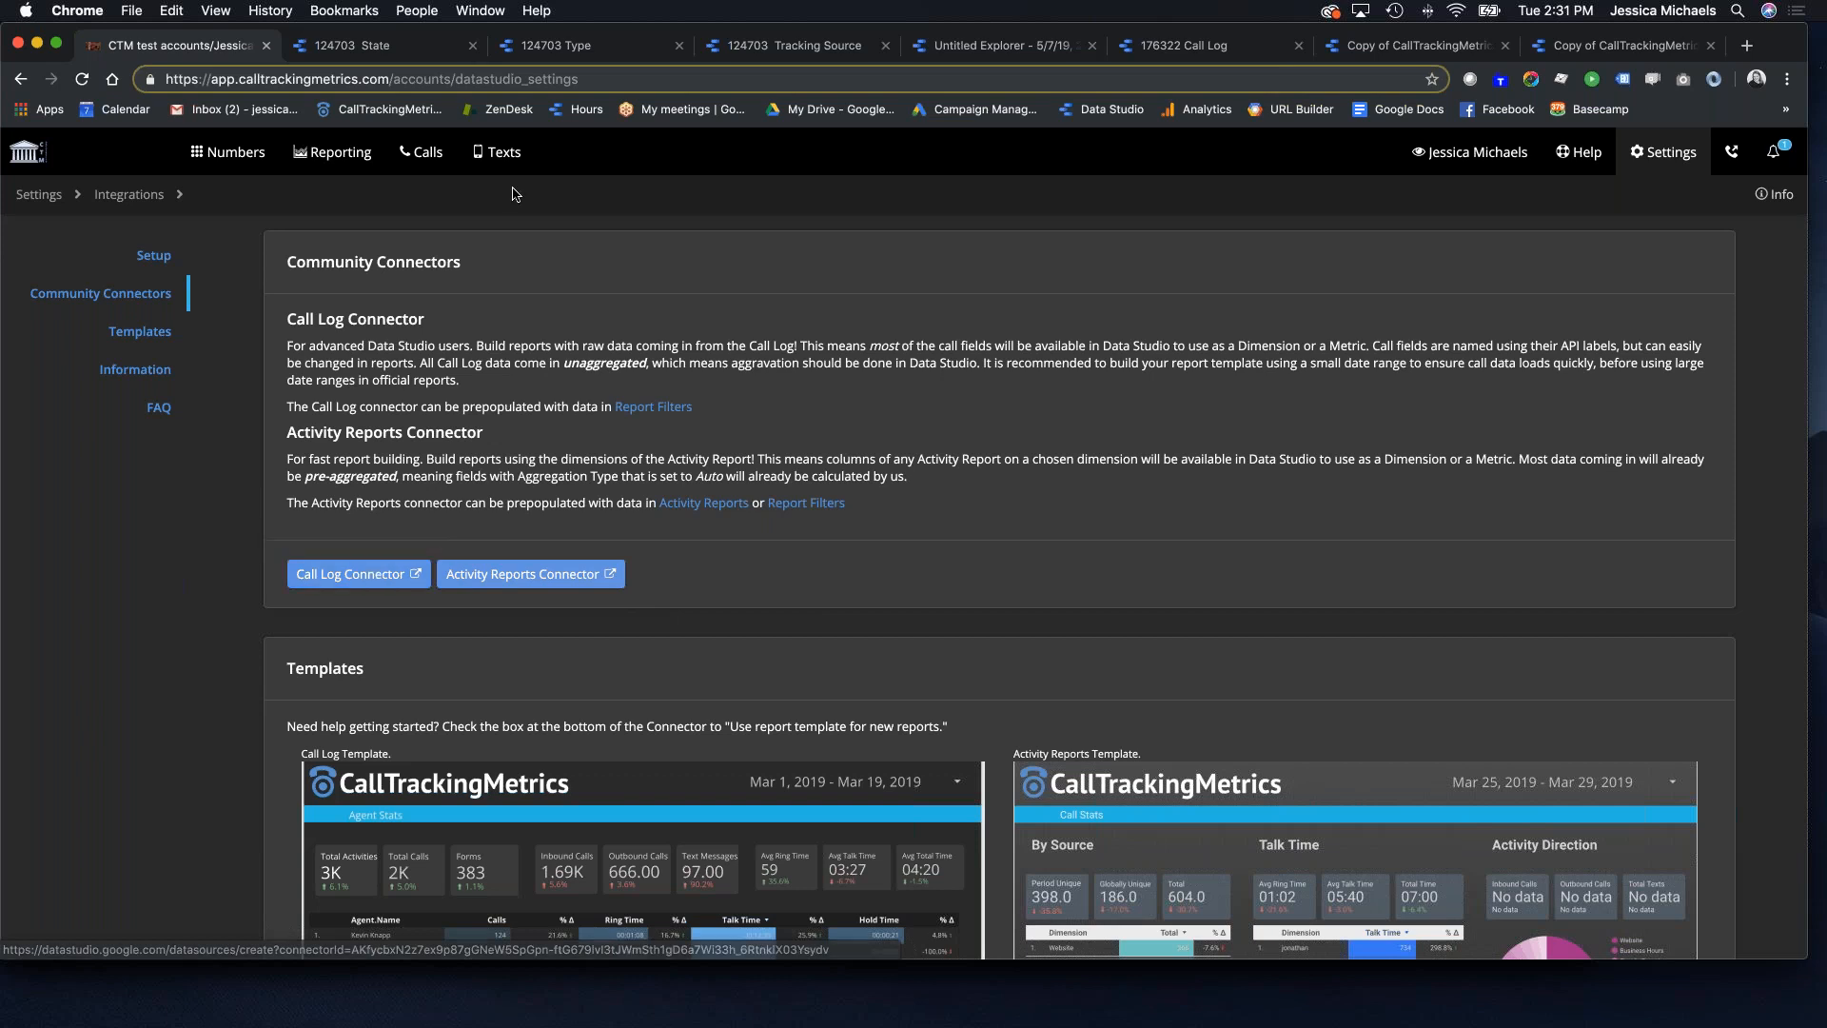
{"action": "left_click", "coordinate": [1448, 48]}
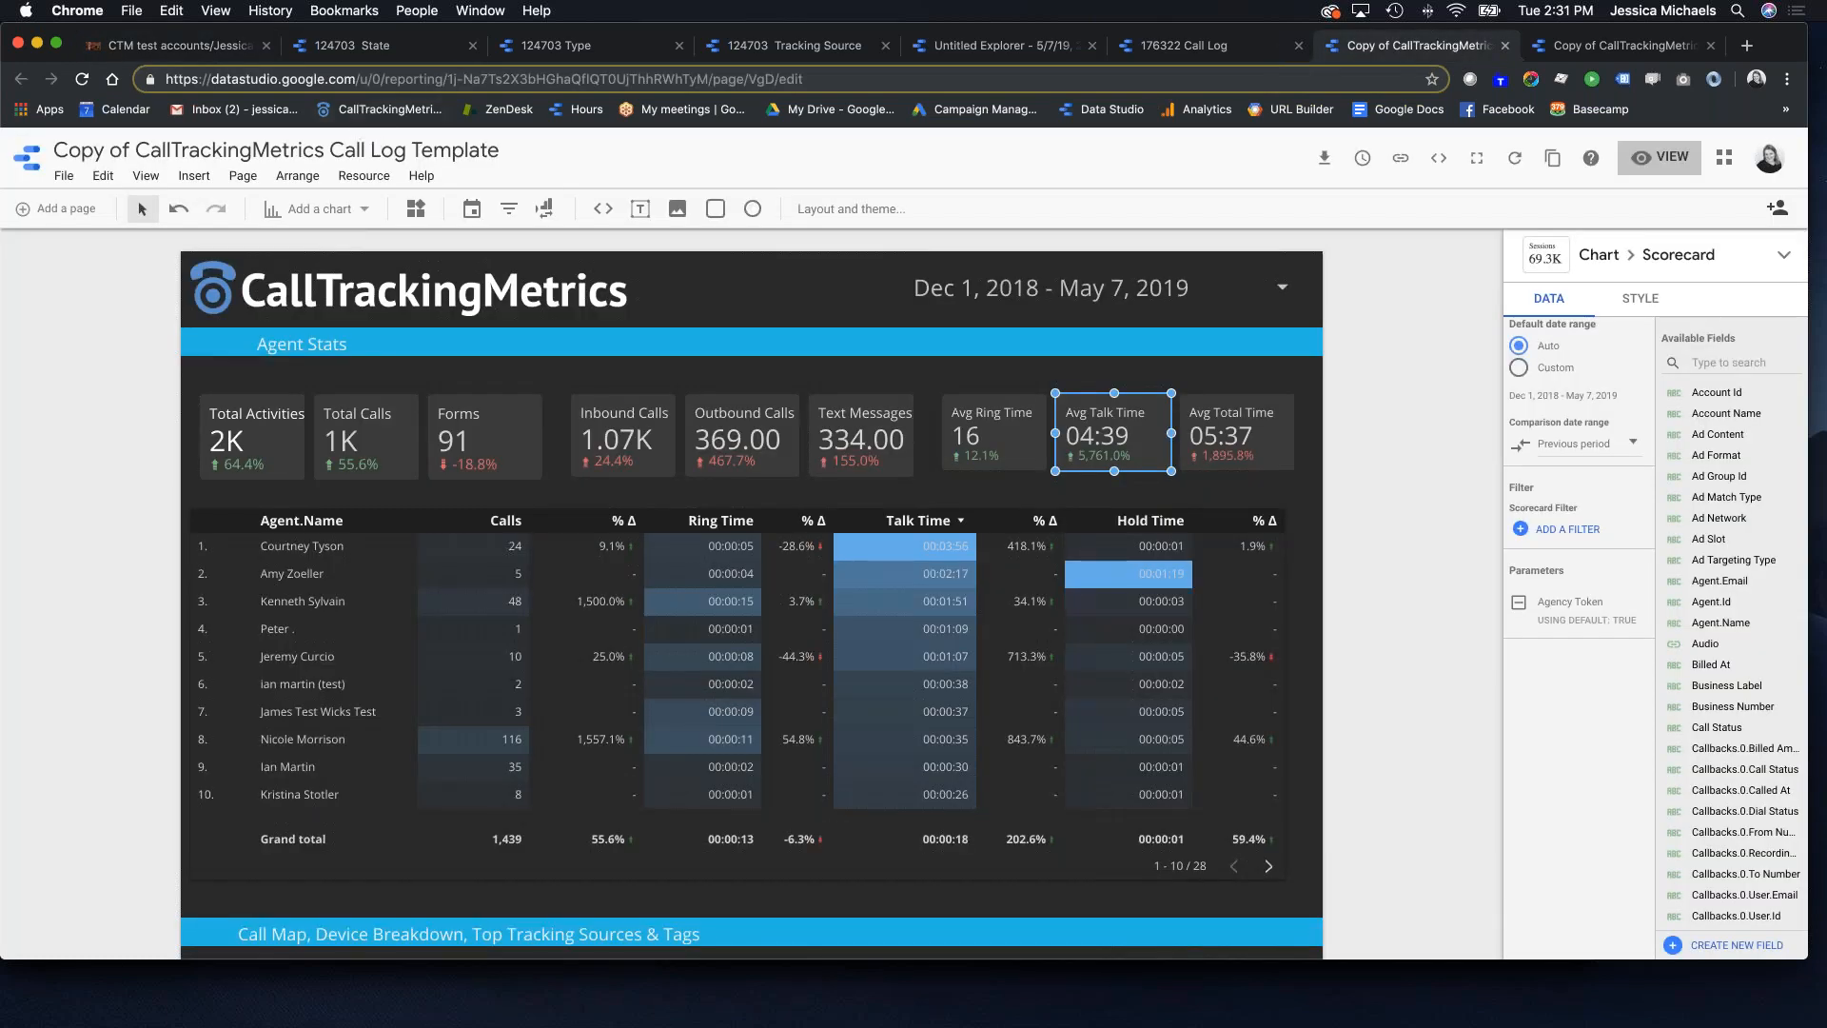
{"action": "scroll", "coordinate": [1715, 451], "scroll_direction": "down", "scroll_amount": 10}
{"action": "scroll", "coordinate": [1714, 451], "scroll_direction": "down", "scroll_amount": 15}
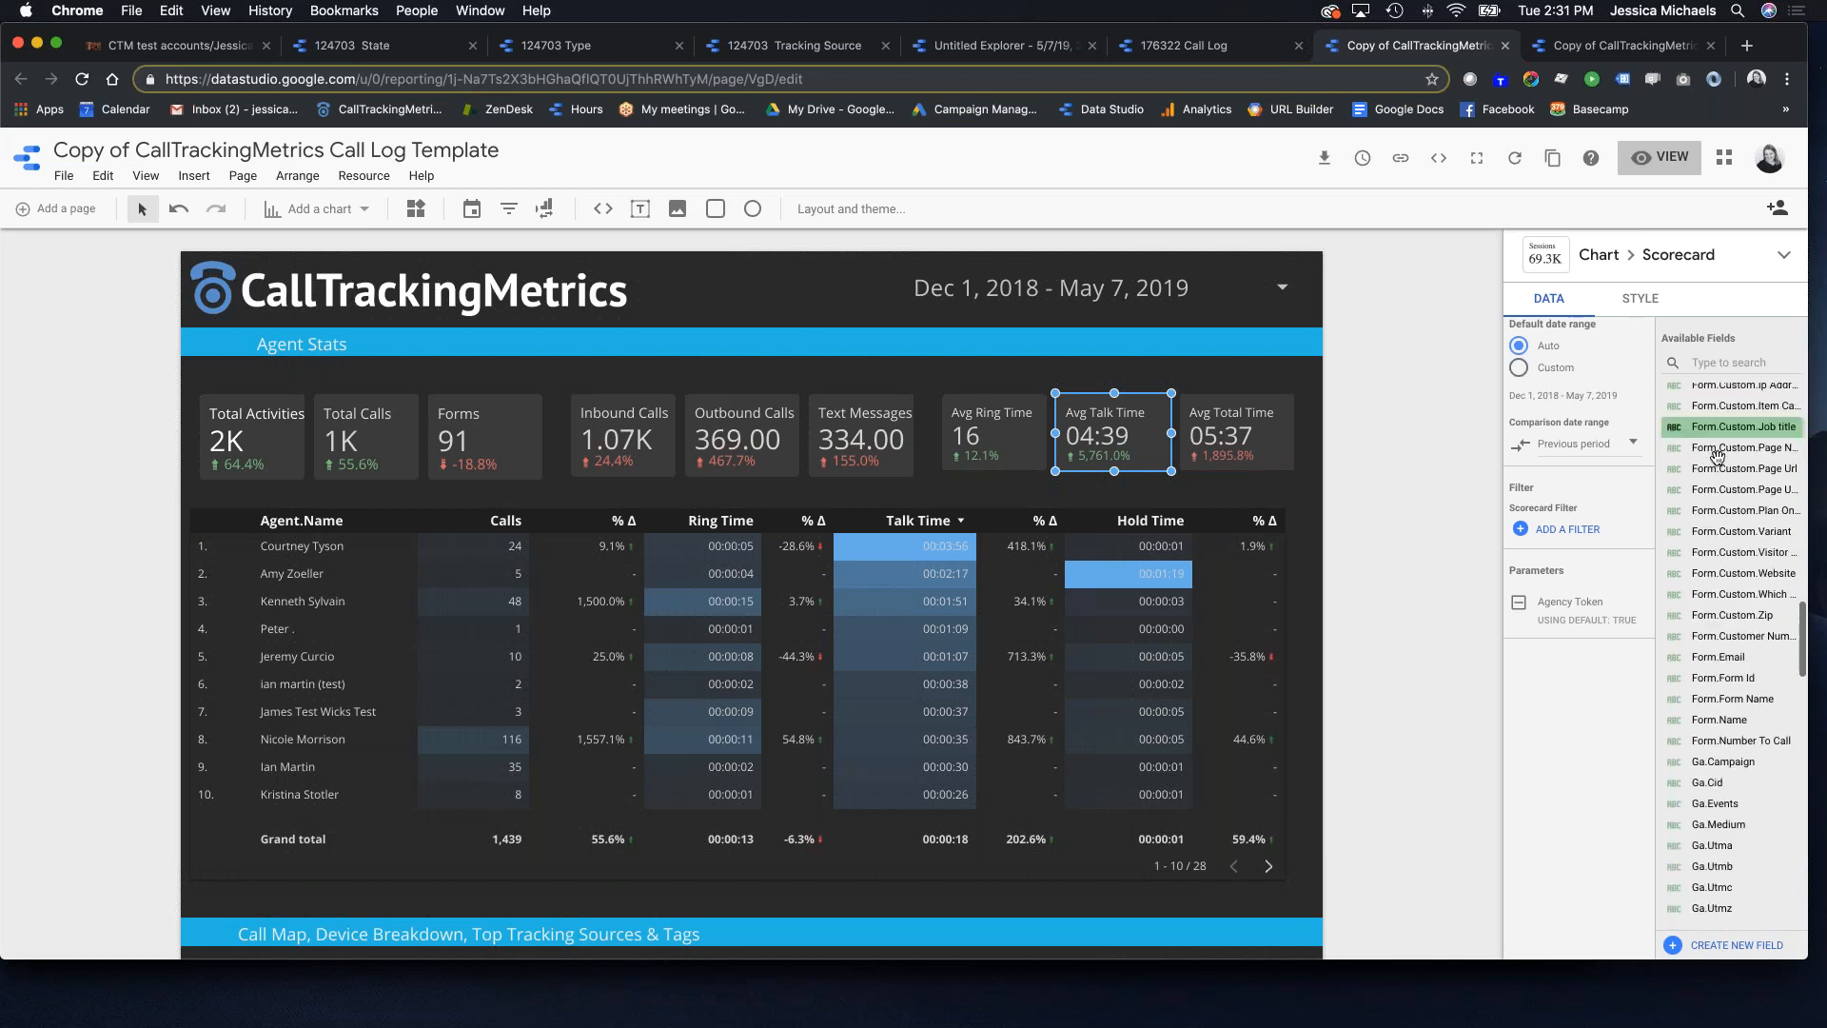
{"action": "scroll", "coordinate": [1715, 451], "scroll_direction": "down", "scroll_amount": 8}
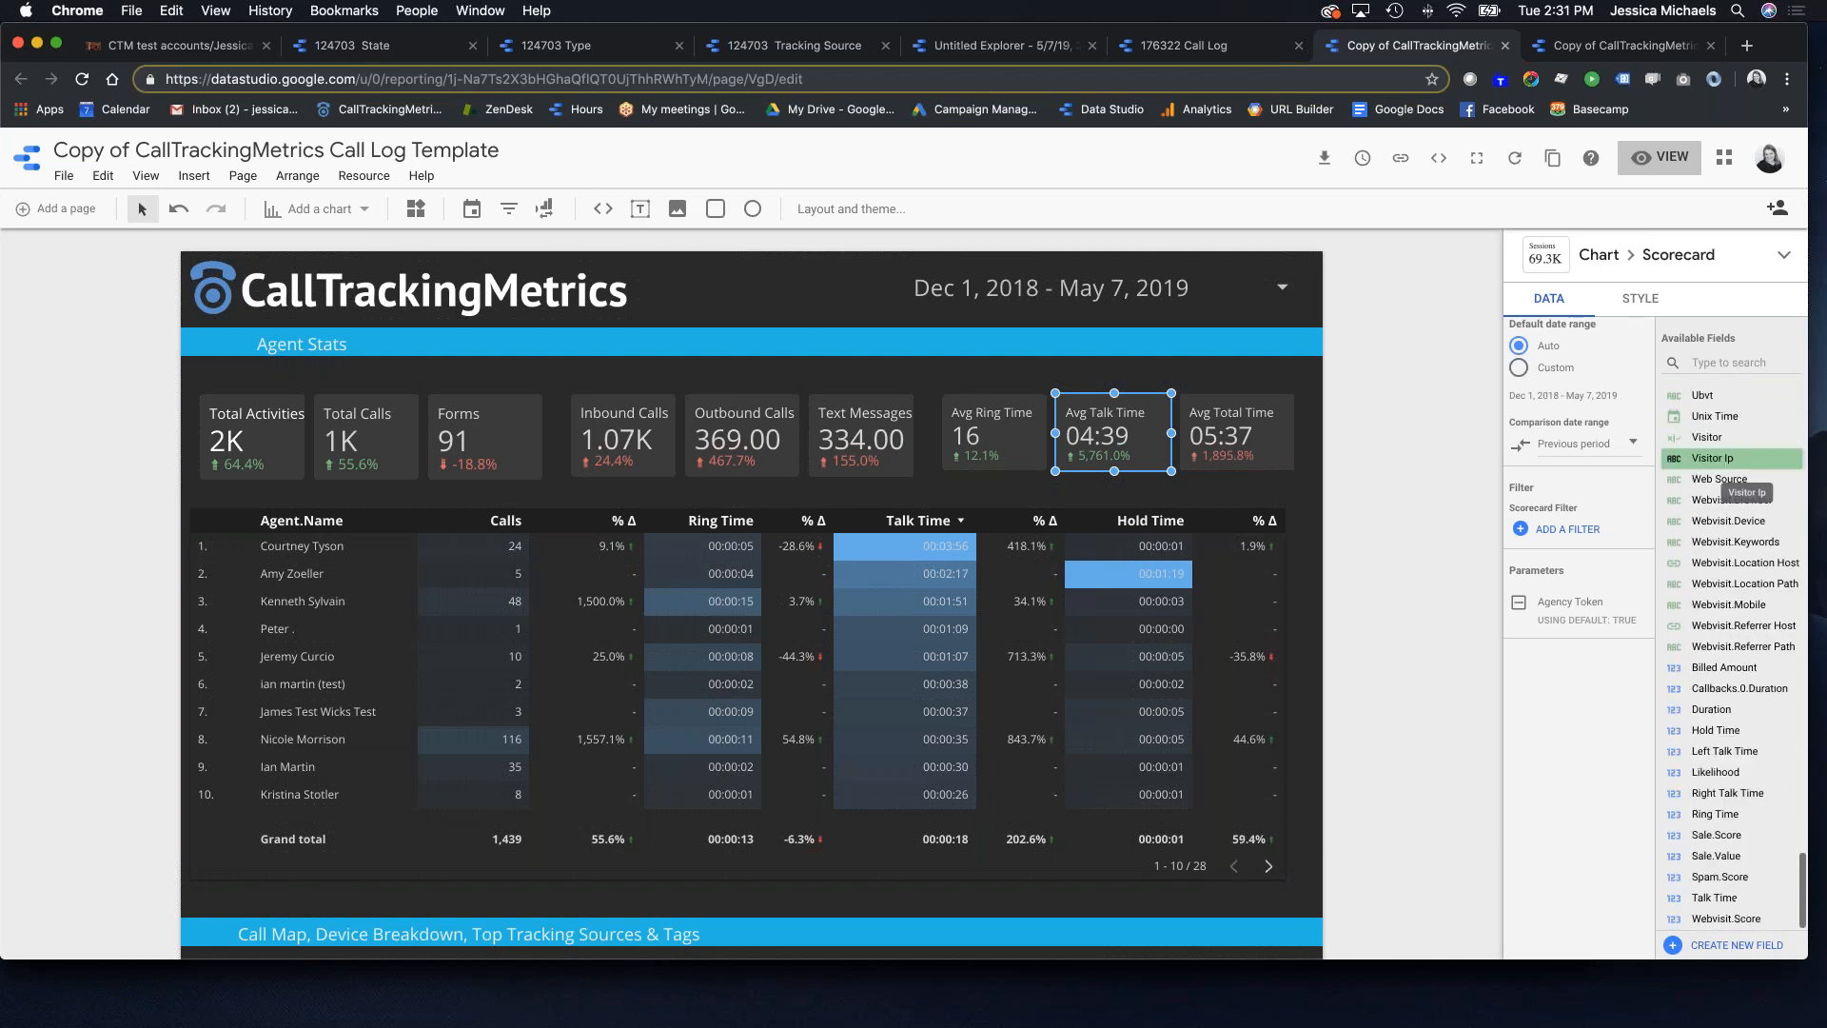
{"action": "scroll", "coordinate": [1747, 491], "scroll_direction": "up", "scroll_amount": 20}
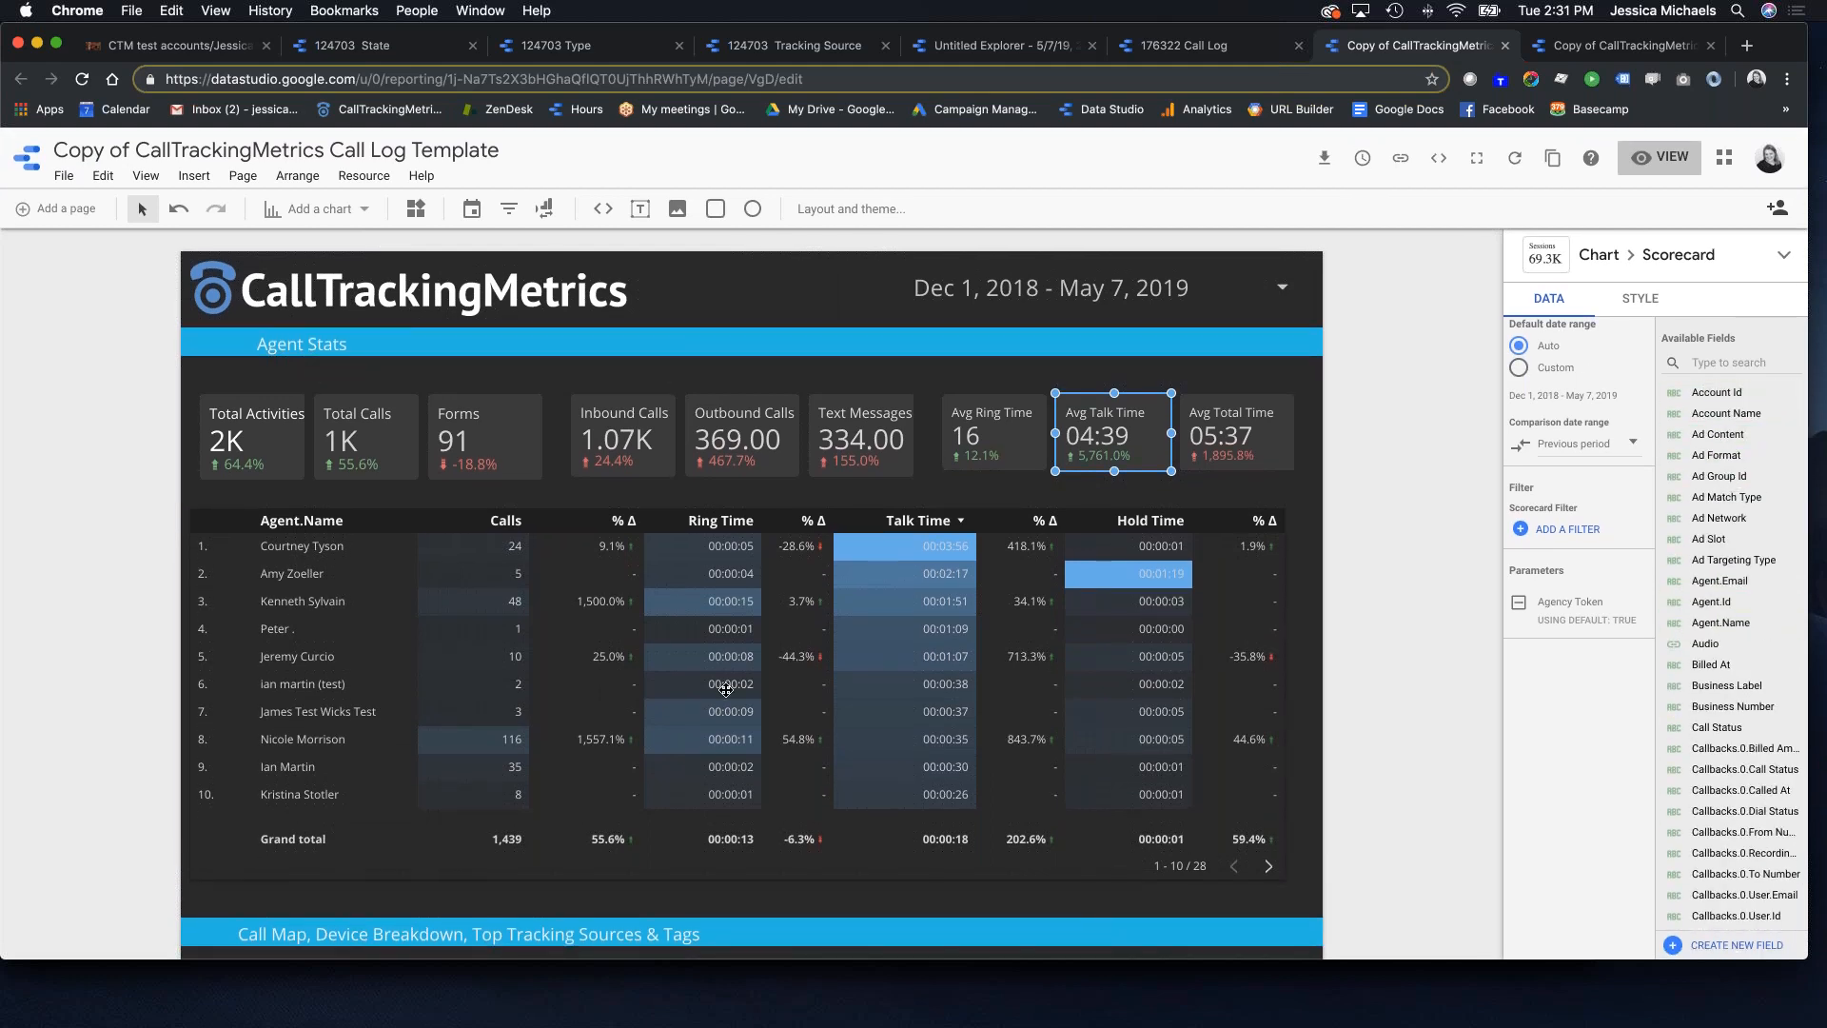
{"action": "left_click", "coordinate": [343, 546]}
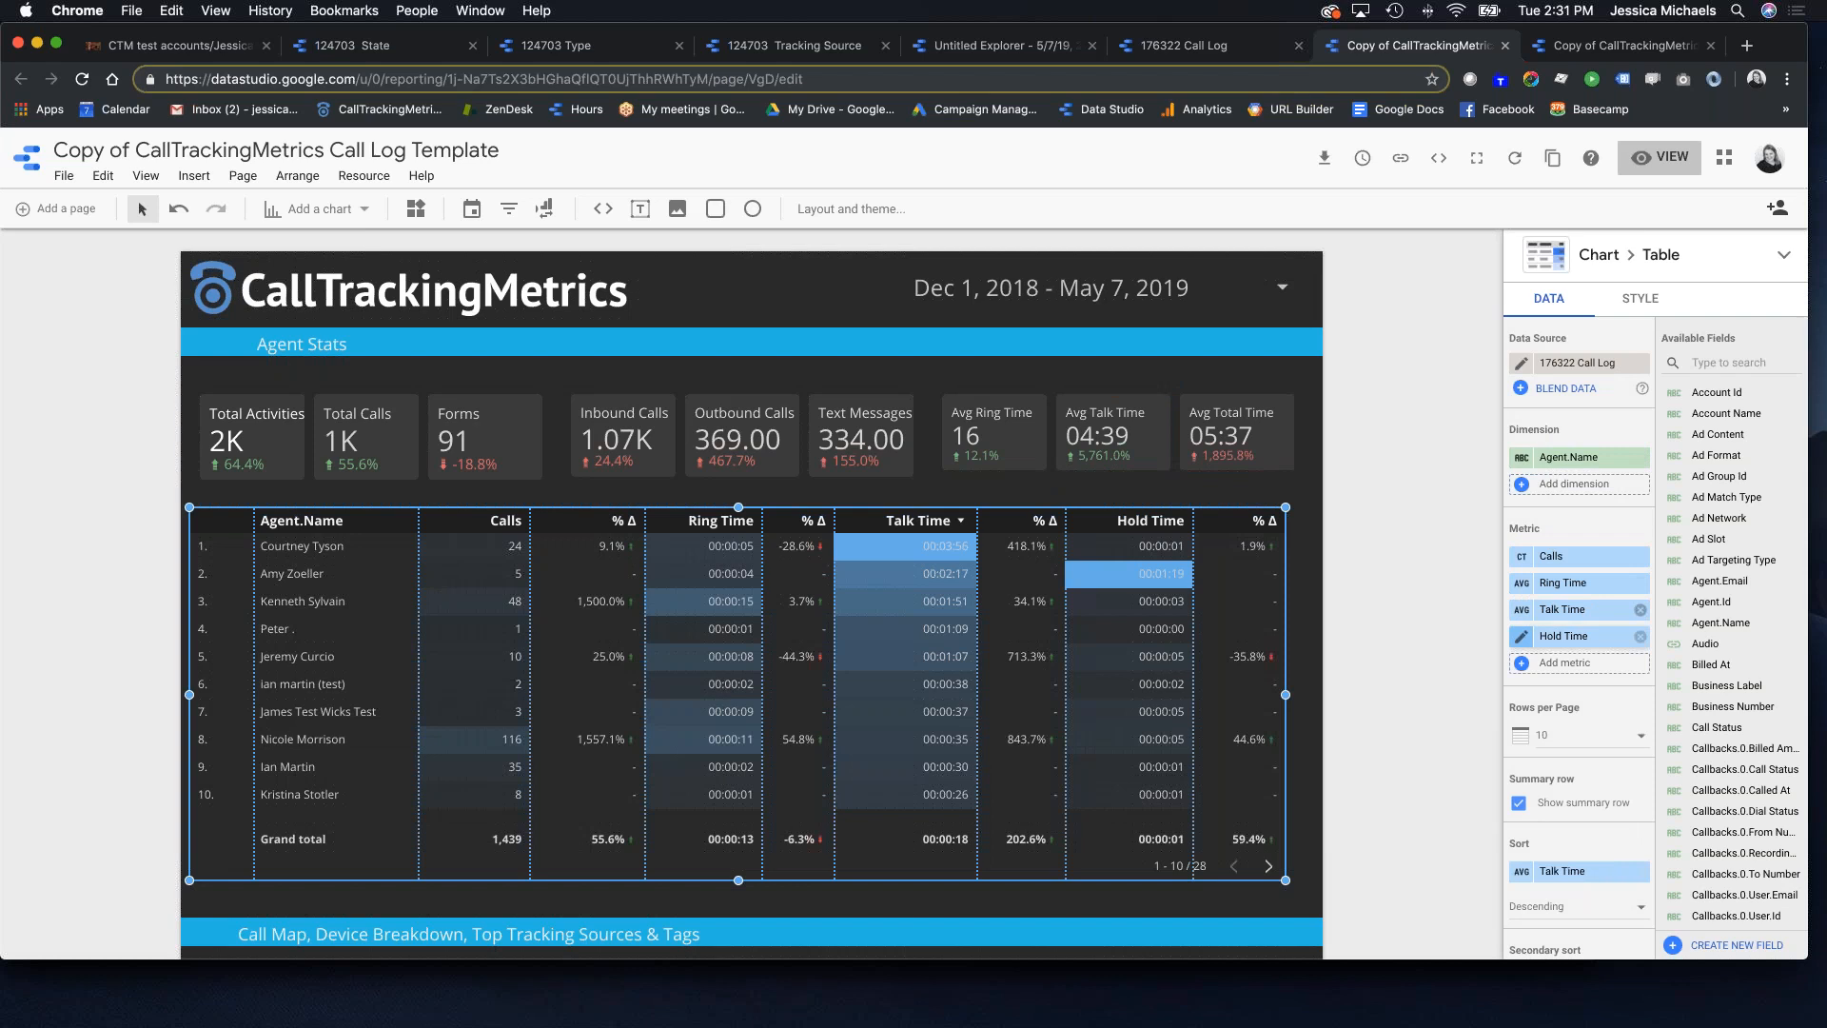
{"action": "scroll", "coordinate": [1524, 590], "scroll_direction": "down", "scroll_amount": 2}
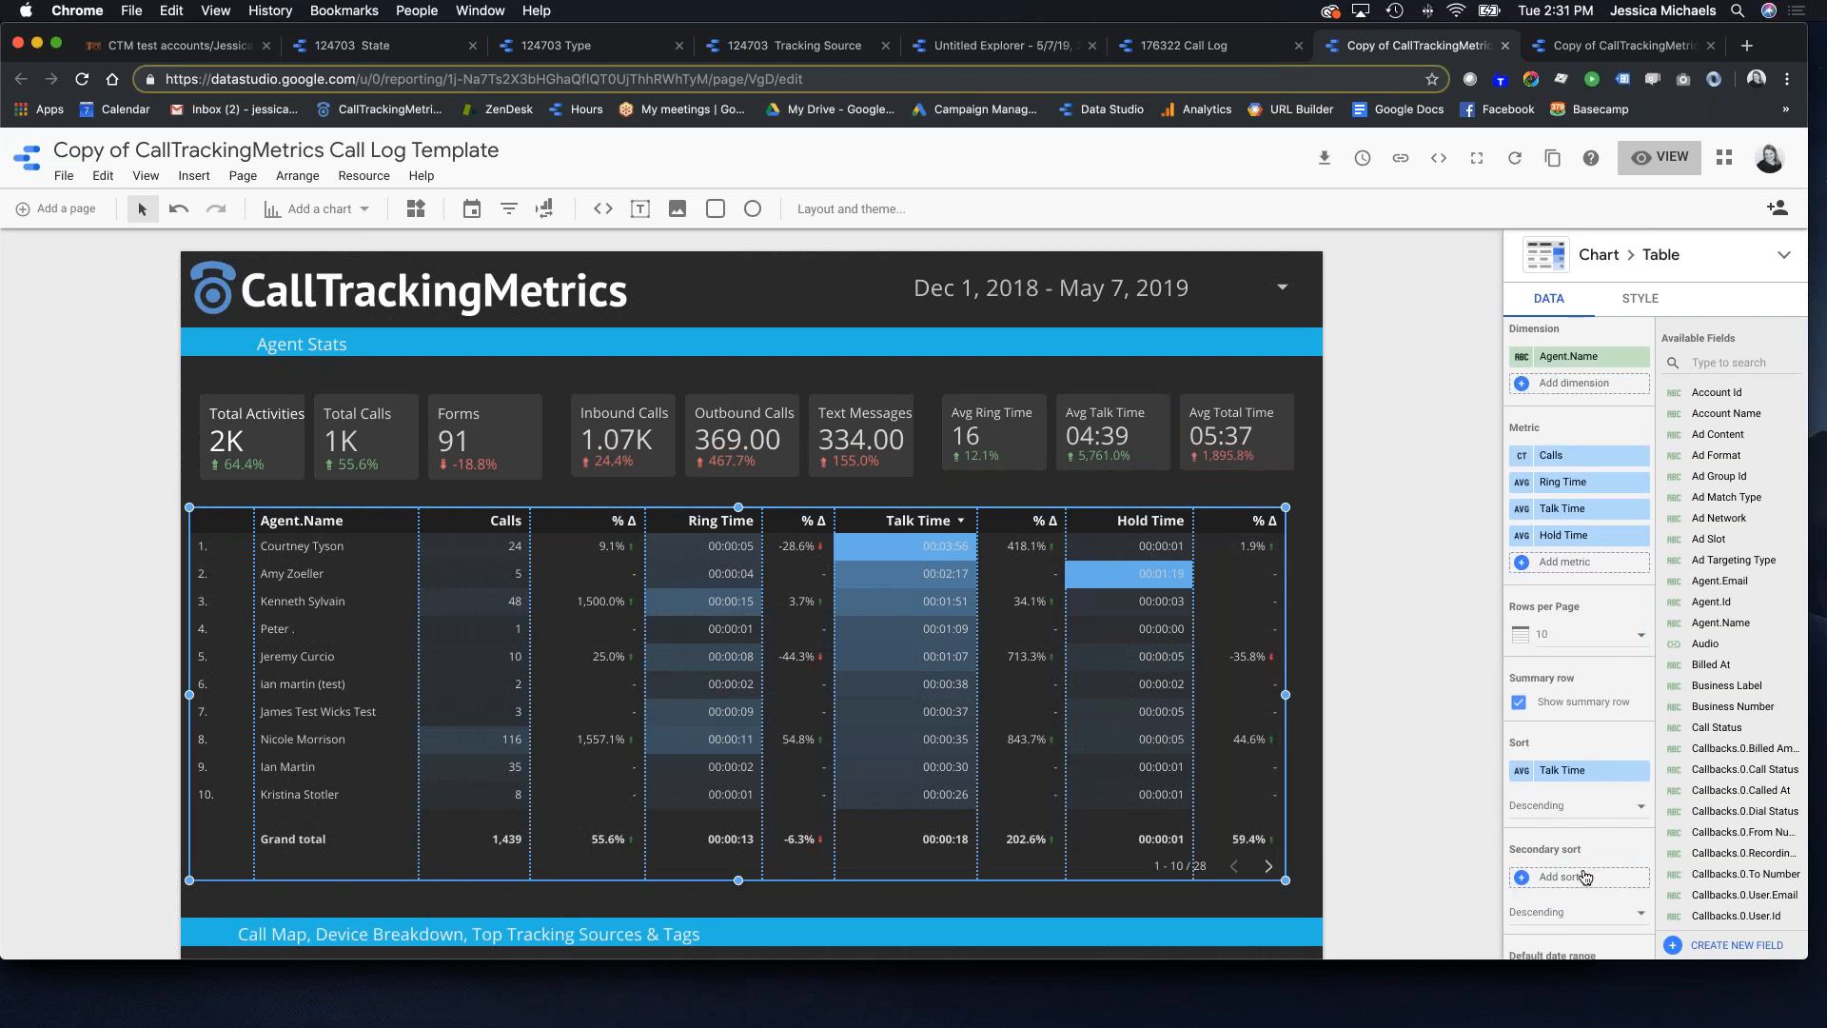
{"action": "scroll", "coordinate": [902, 759], "scroll_direction": "down", "scroll_amount": 3}
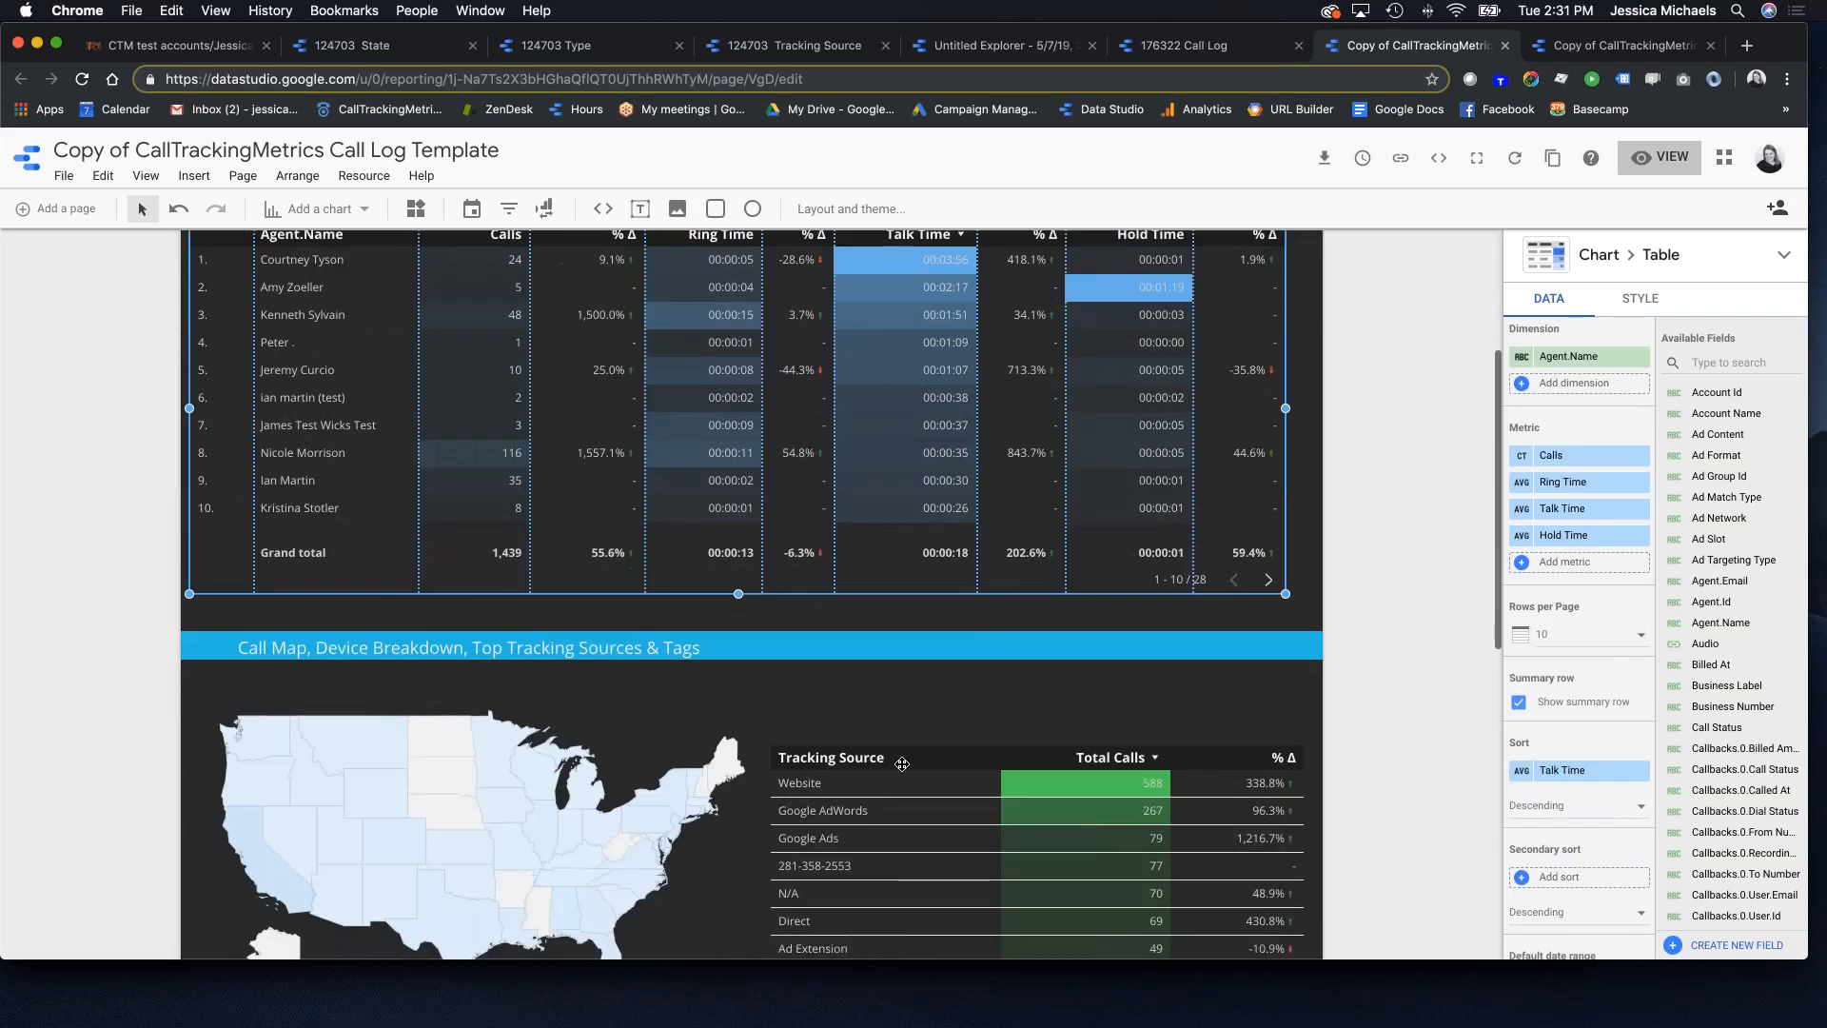
{"action": "scroll", "coordinate": [705, 536], "scroll_direction": "up", "scroll_amount": 2}
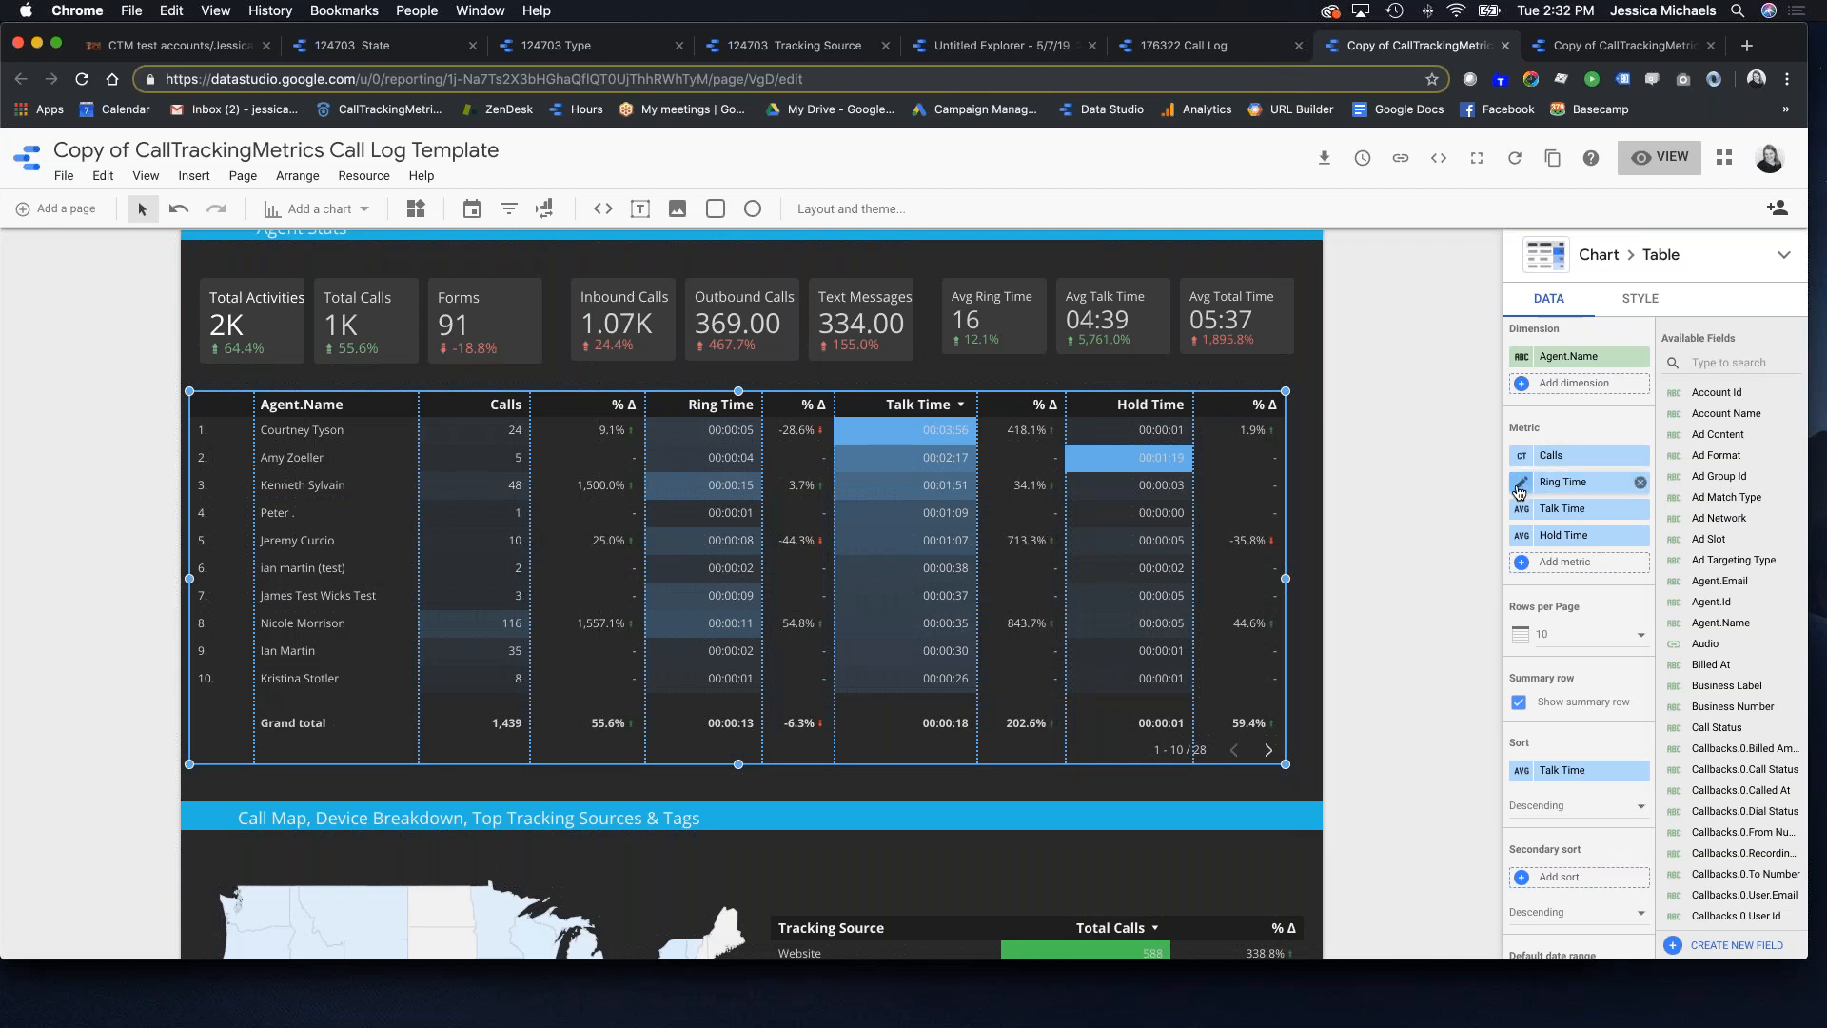
{"action": "scroll", "coordinate": [1159, 510], "scroll_direction": "down", "scroll_amount": 2}
{"action": "scroll", "coordinate": [1160, 510], "scroll_direction": "down", "scroll_amount": 8}
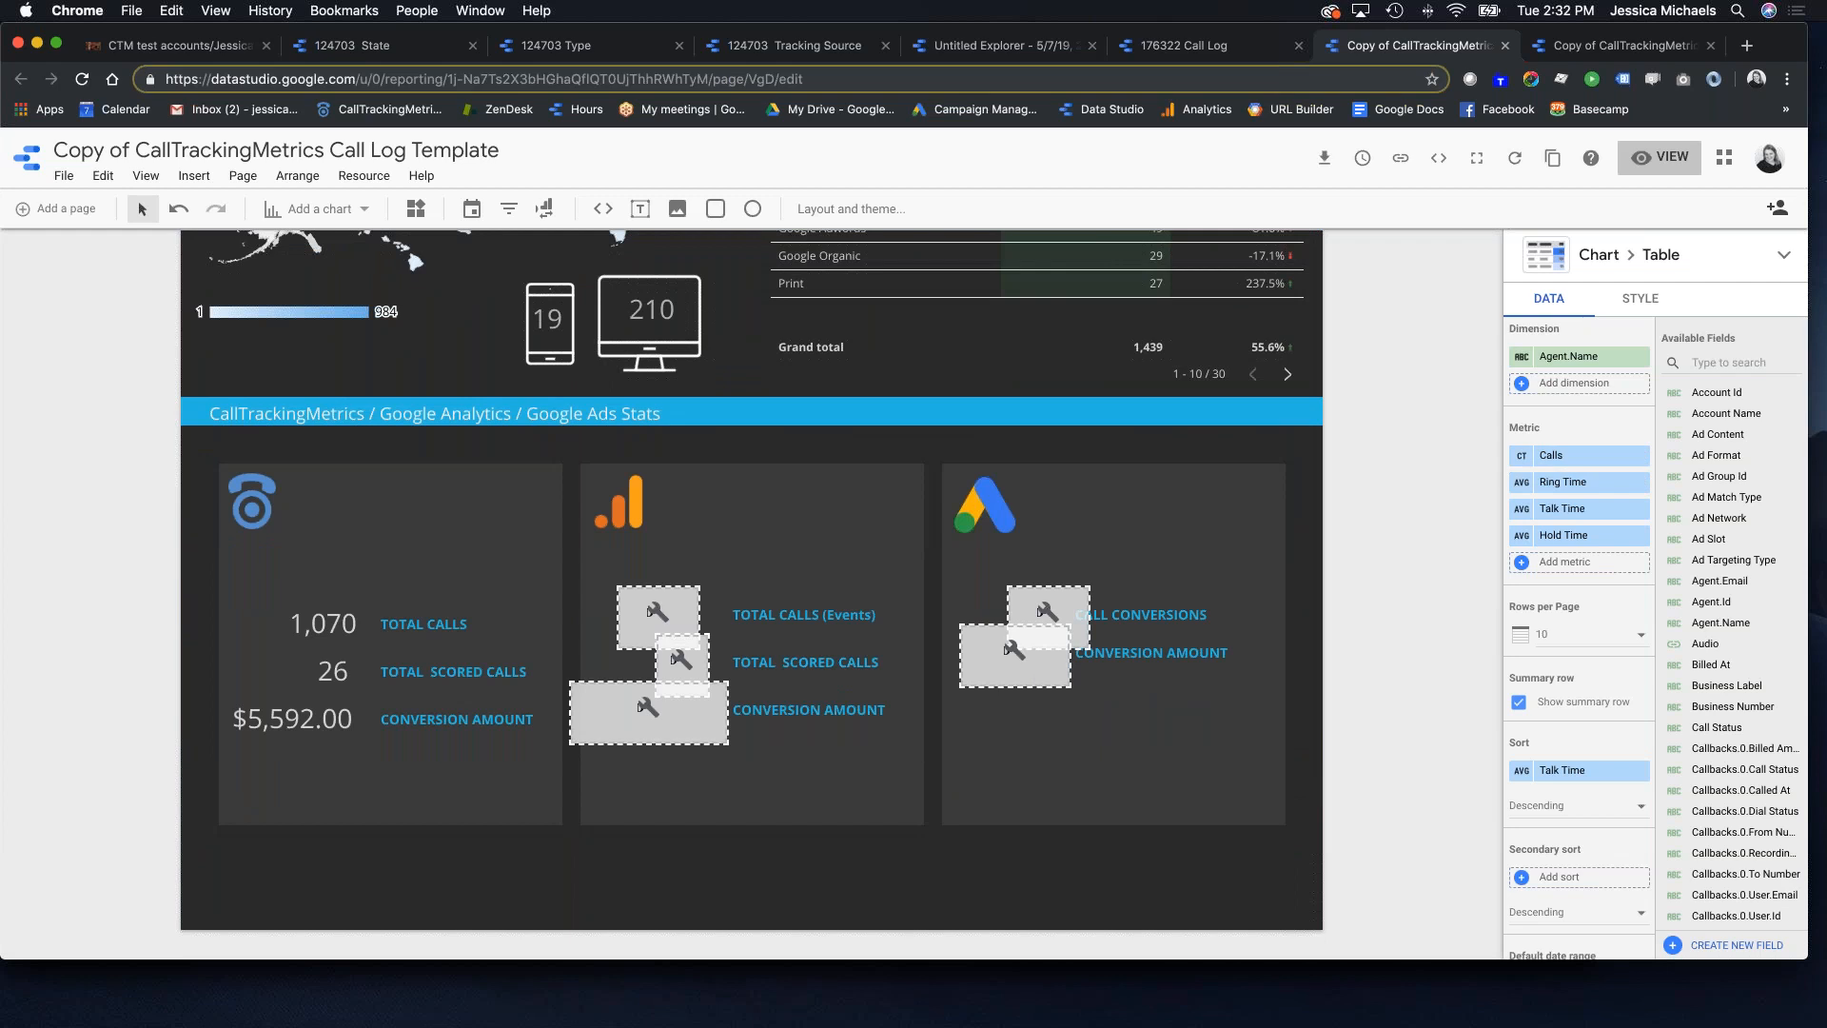
{"action": "scroll", "coordinate": [682, 543], "scroll_direction": "up", "scroll_amount": 10}
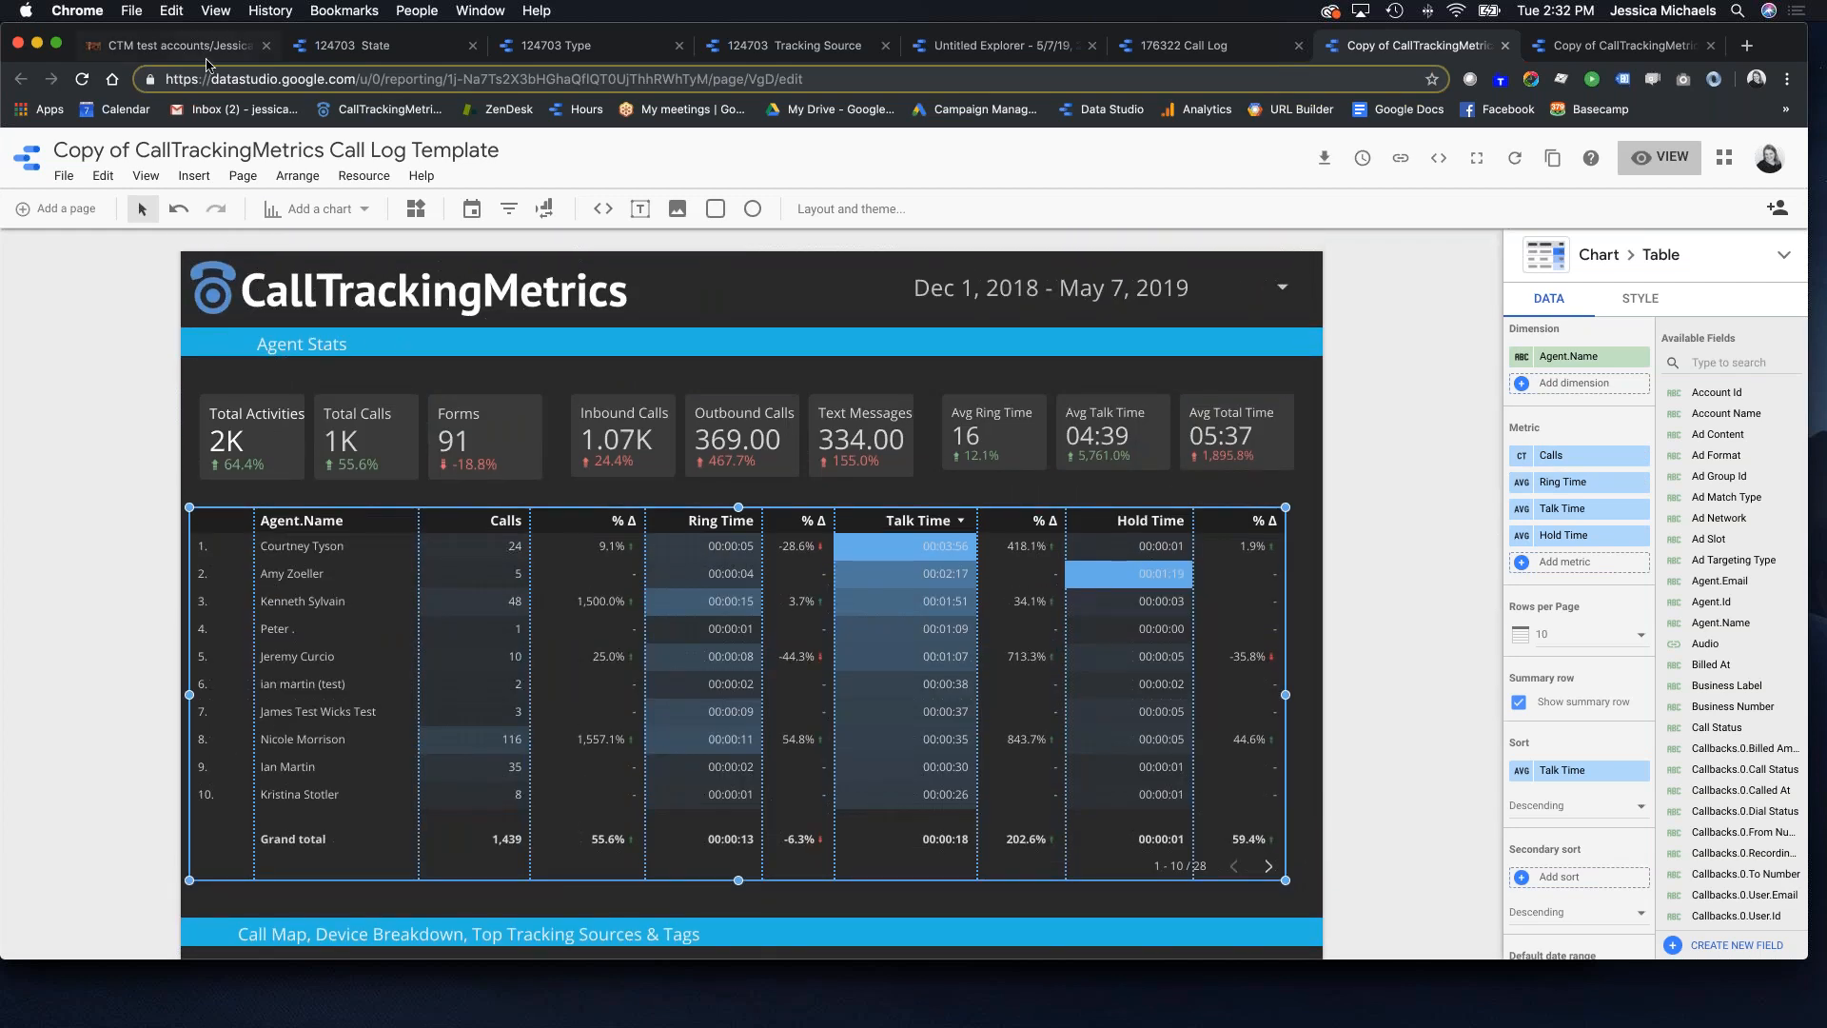
{"action": "left_click", "coordinate": [177, 45]}
{"action": "scroll", "coordinate": [763, 495], "scroll_direction": "up", "scroll_amount": 5}
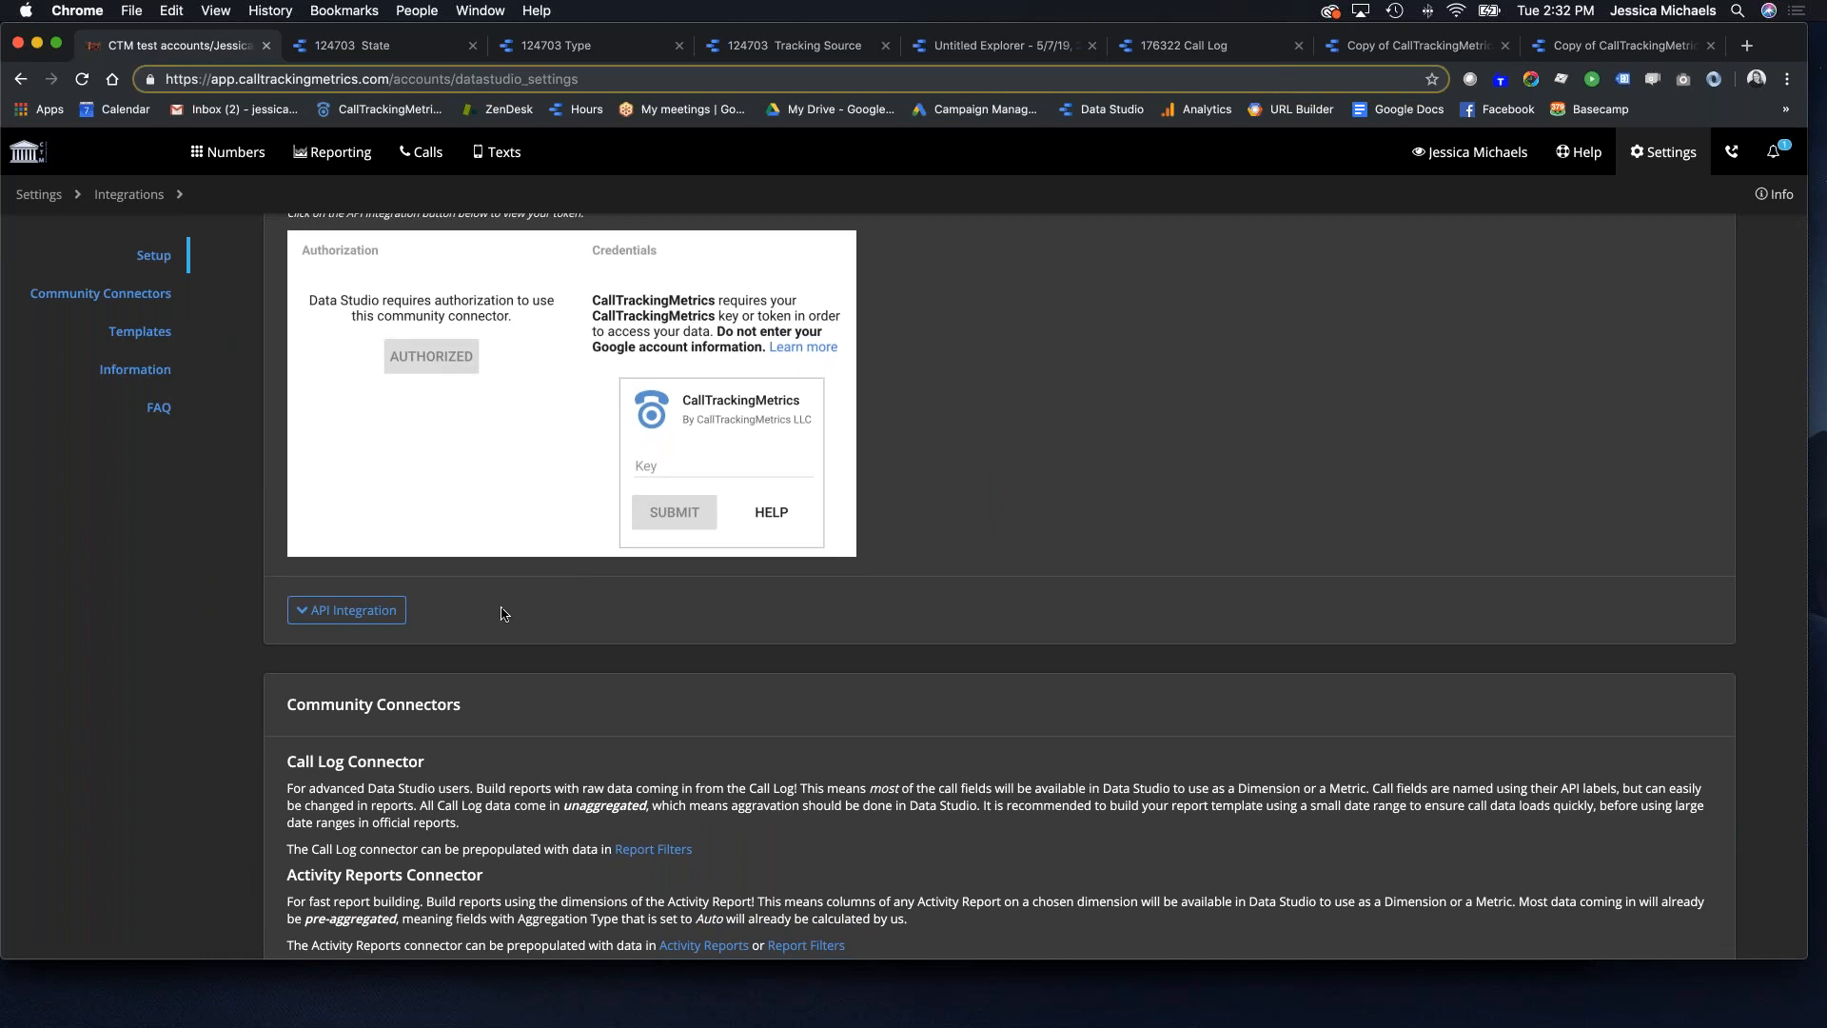
Step: Return to the Tracking Source data source tab showing its 15 fields
{"action": "scroll", "coordinate": [510, 619], "scroll_direction": "down", "scroll_amount": 4}
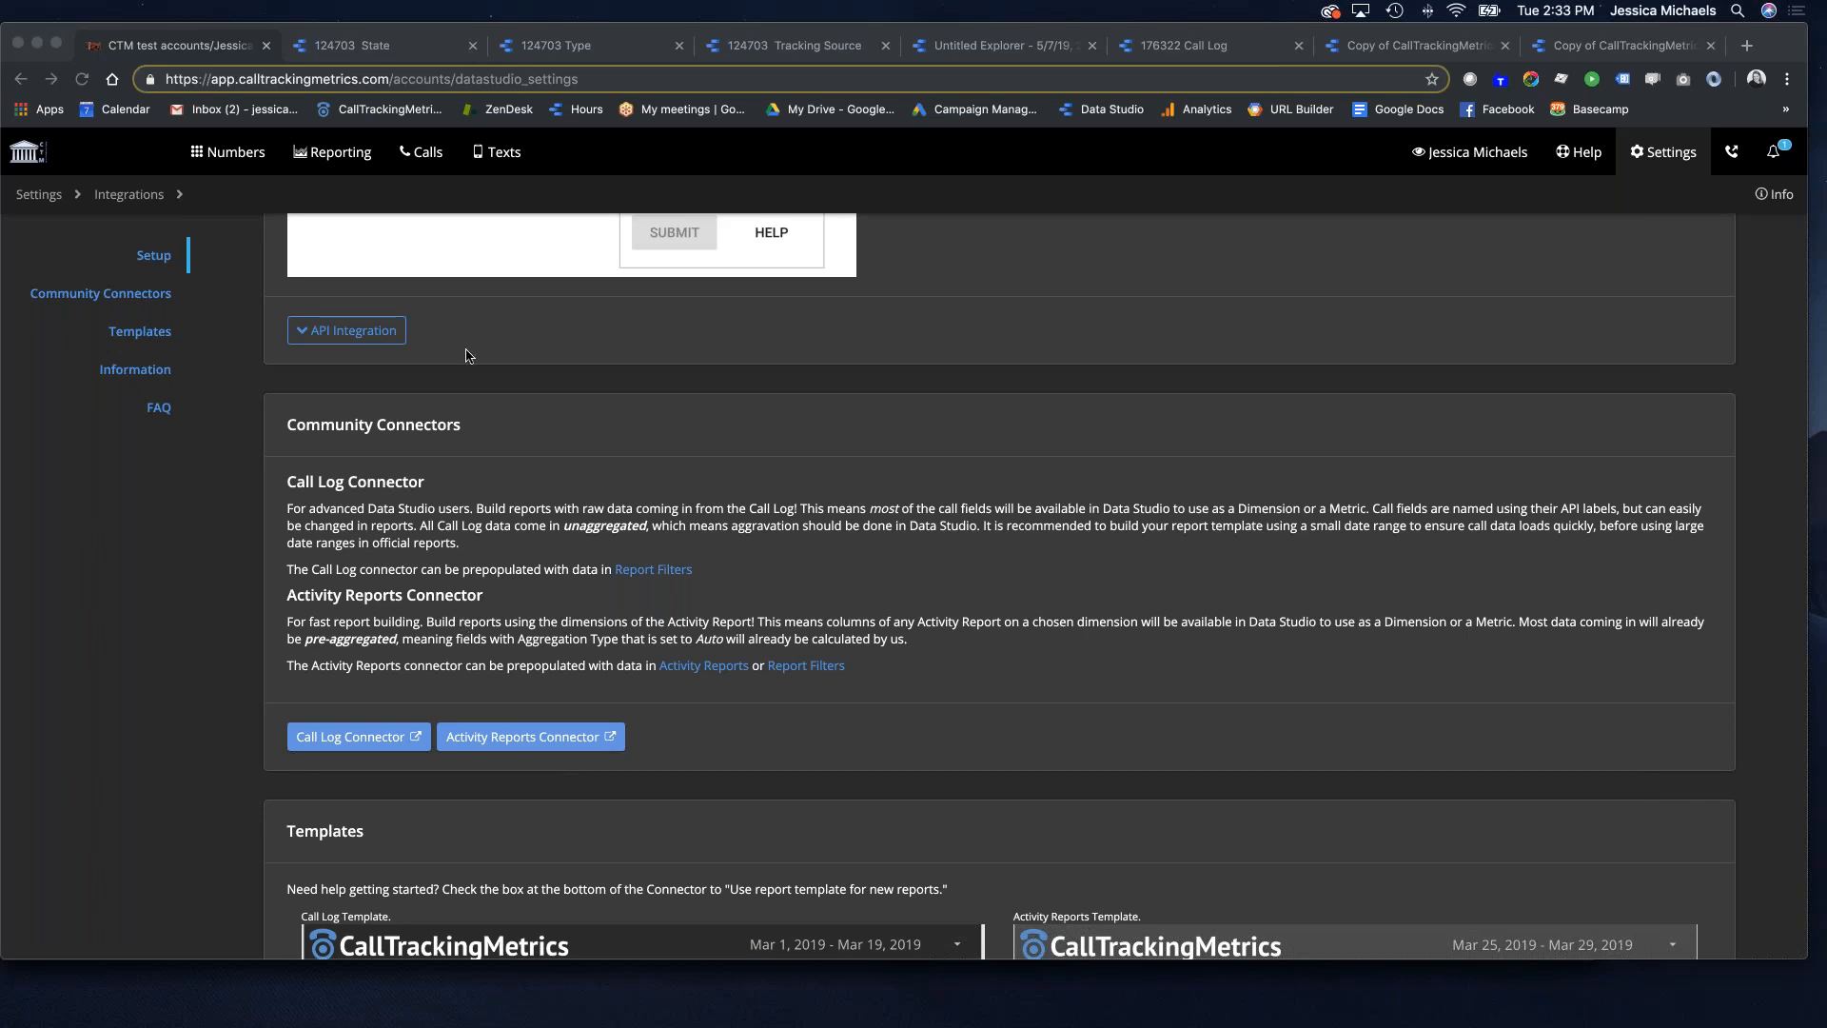
{"action": "left_click", "coordinate": [764, 47]}
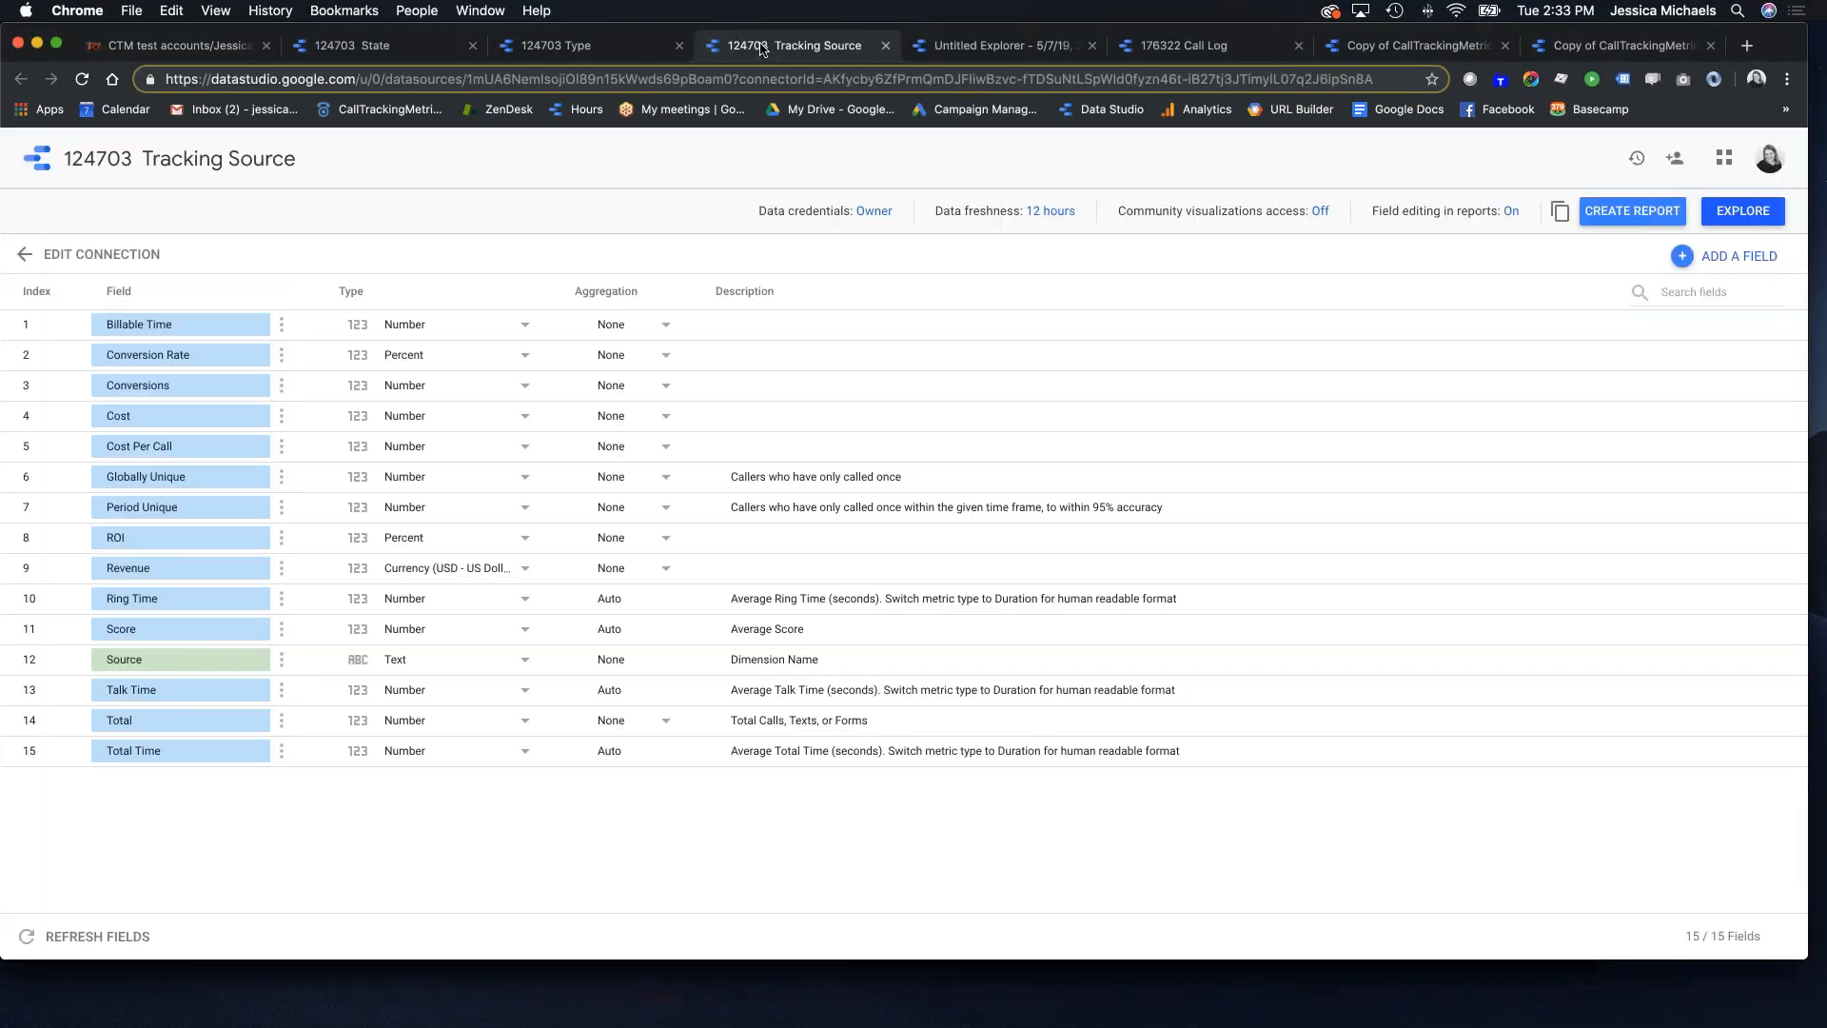
Step: In the Call Log report copy, select the Tracking Source table and open its filter choices
{"action": "left_click", "coordinate": [1070, 52]}
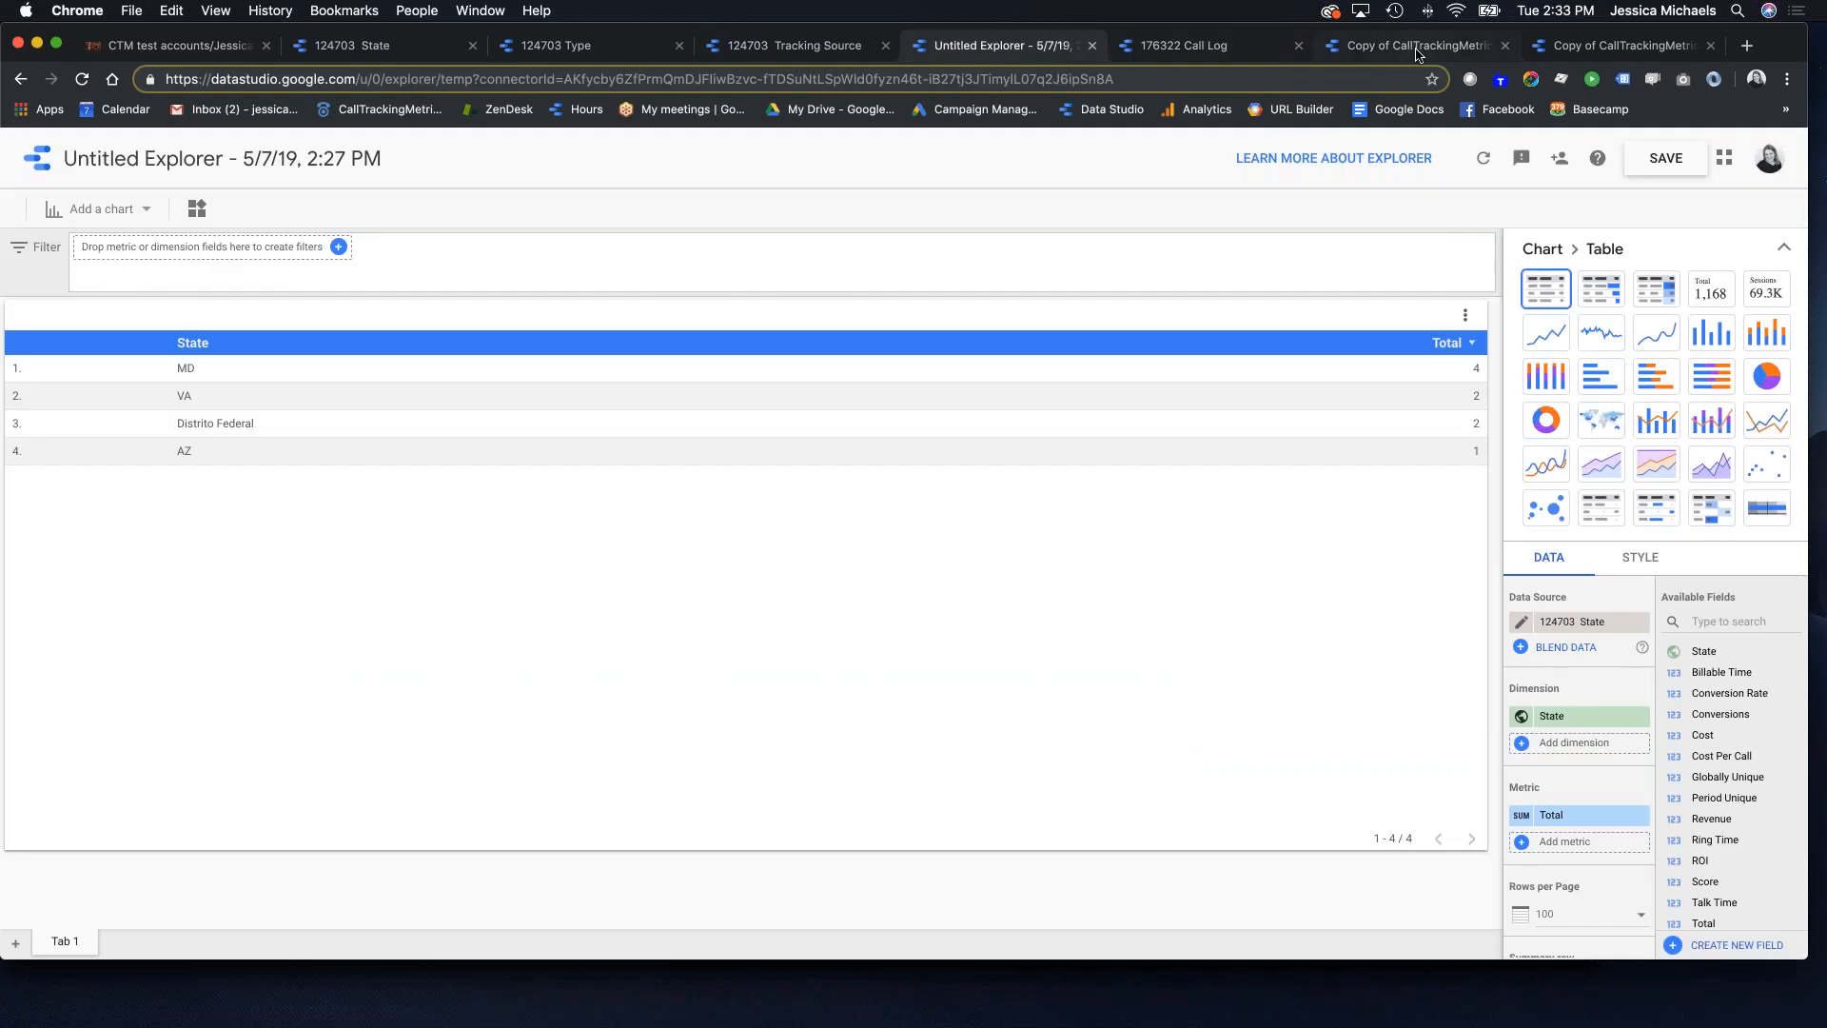
{"action": "left_click", "coordinate": [1418, 50]}
{"action": "scroll", "coordinate": [1575, 709], "scroll_direction": "down", "scroll_amount": 1}
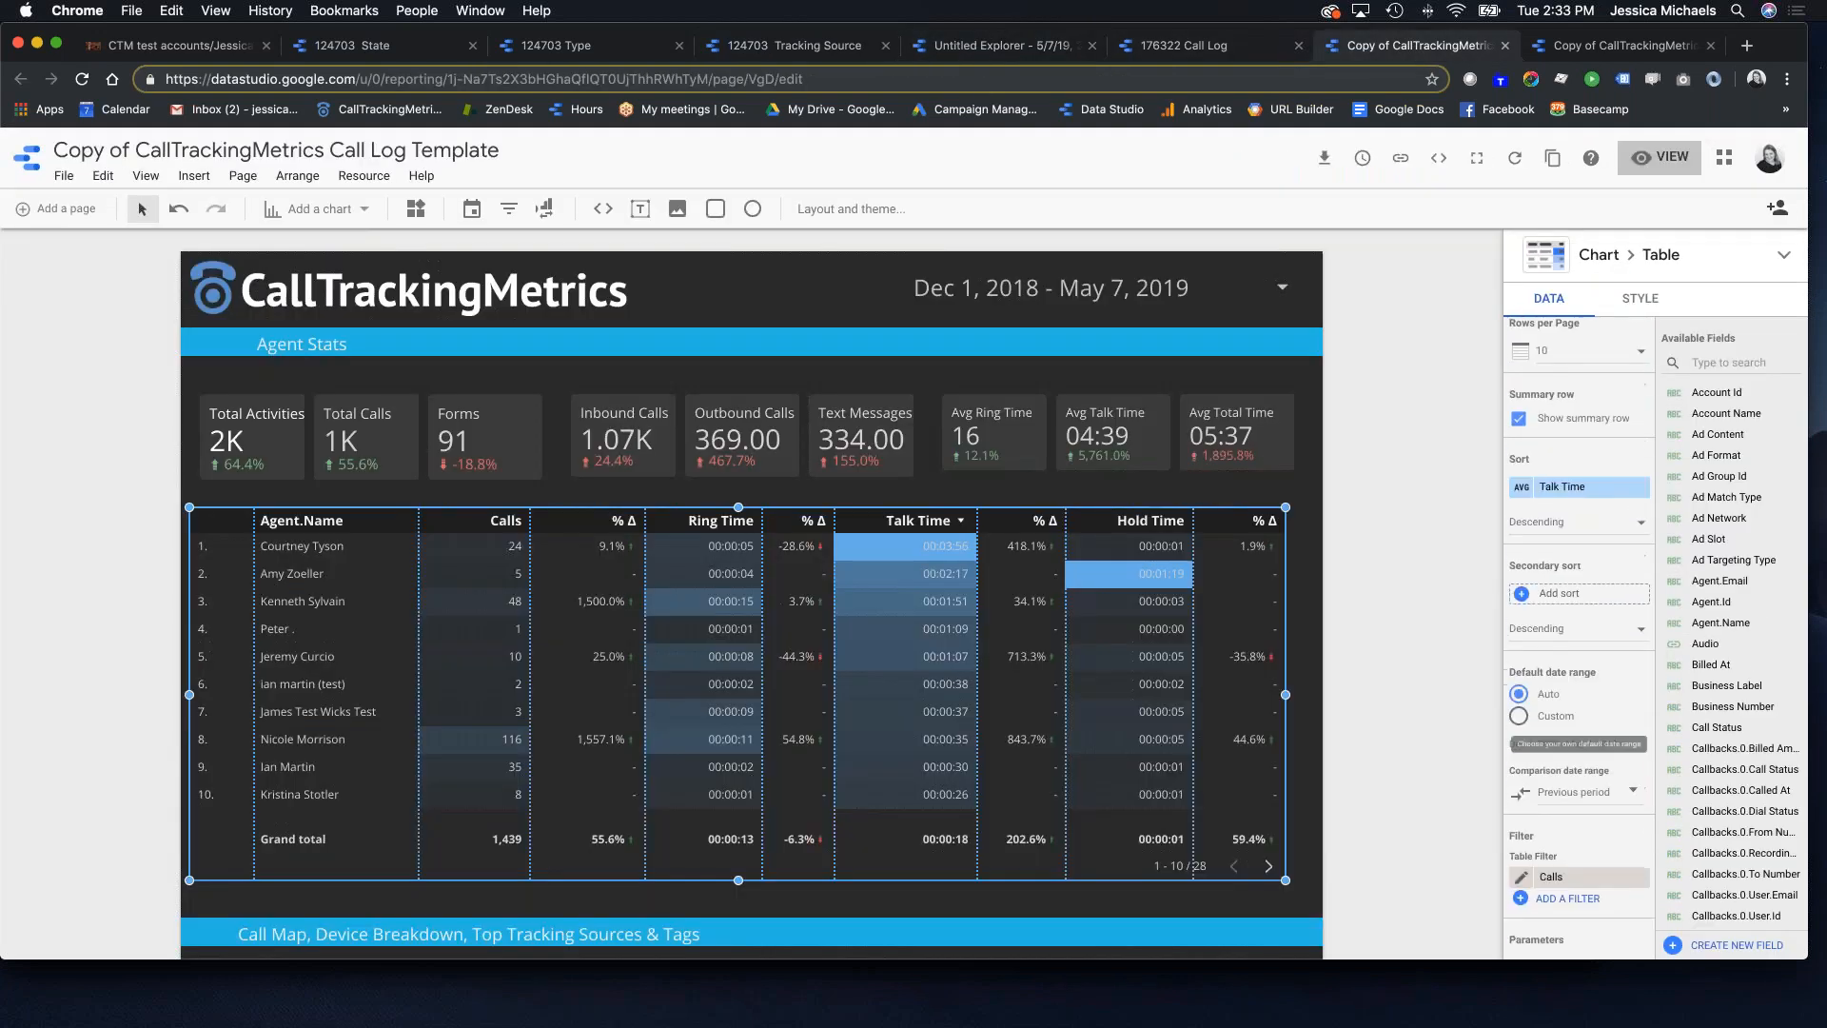
{"action": "scroll", "coordinate": [674, 691], "scroll_direction": "down", "scroll_amount": 2}
{"action": "scroll", "coordinate": [881, 571], "scroll_direction": "down", "scroll_amount": 5}
{"action": "left_click", "coordinate": [882, 524]}
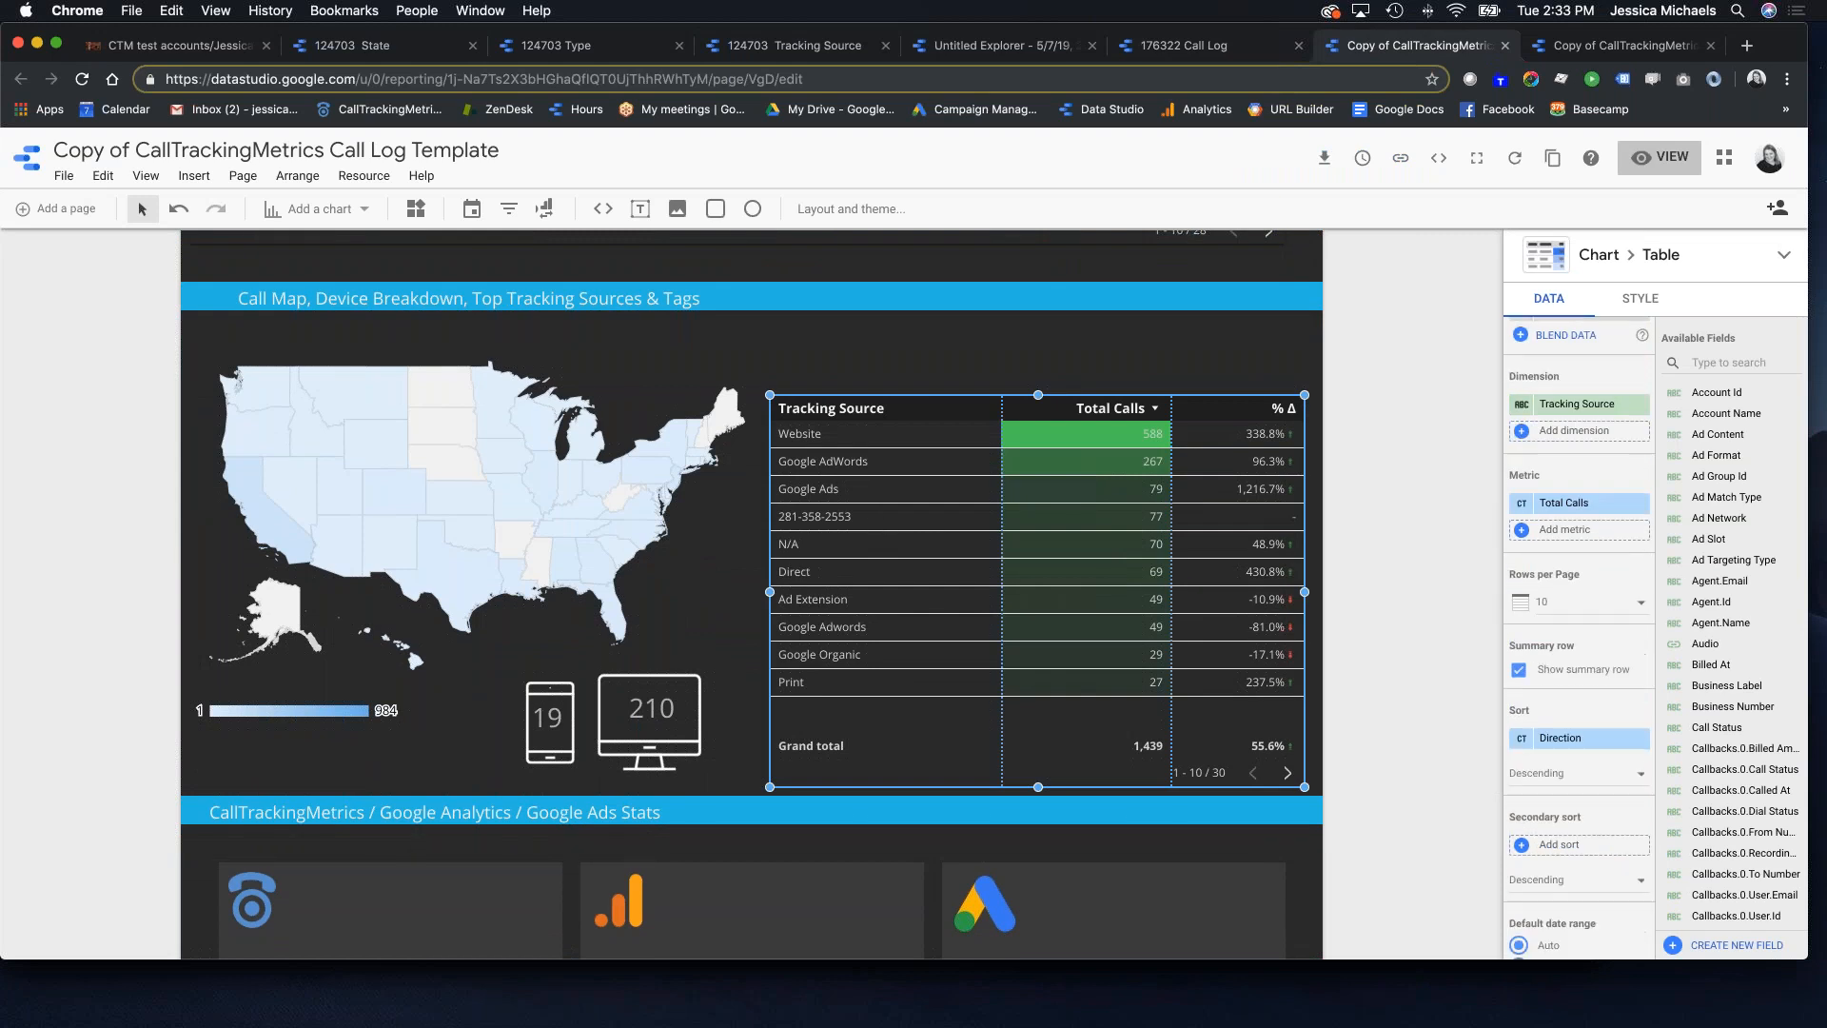
{"action": "scroll", "coordinate": [1565, 773], "scroll_direction": "down", "scroll_amount": 2}
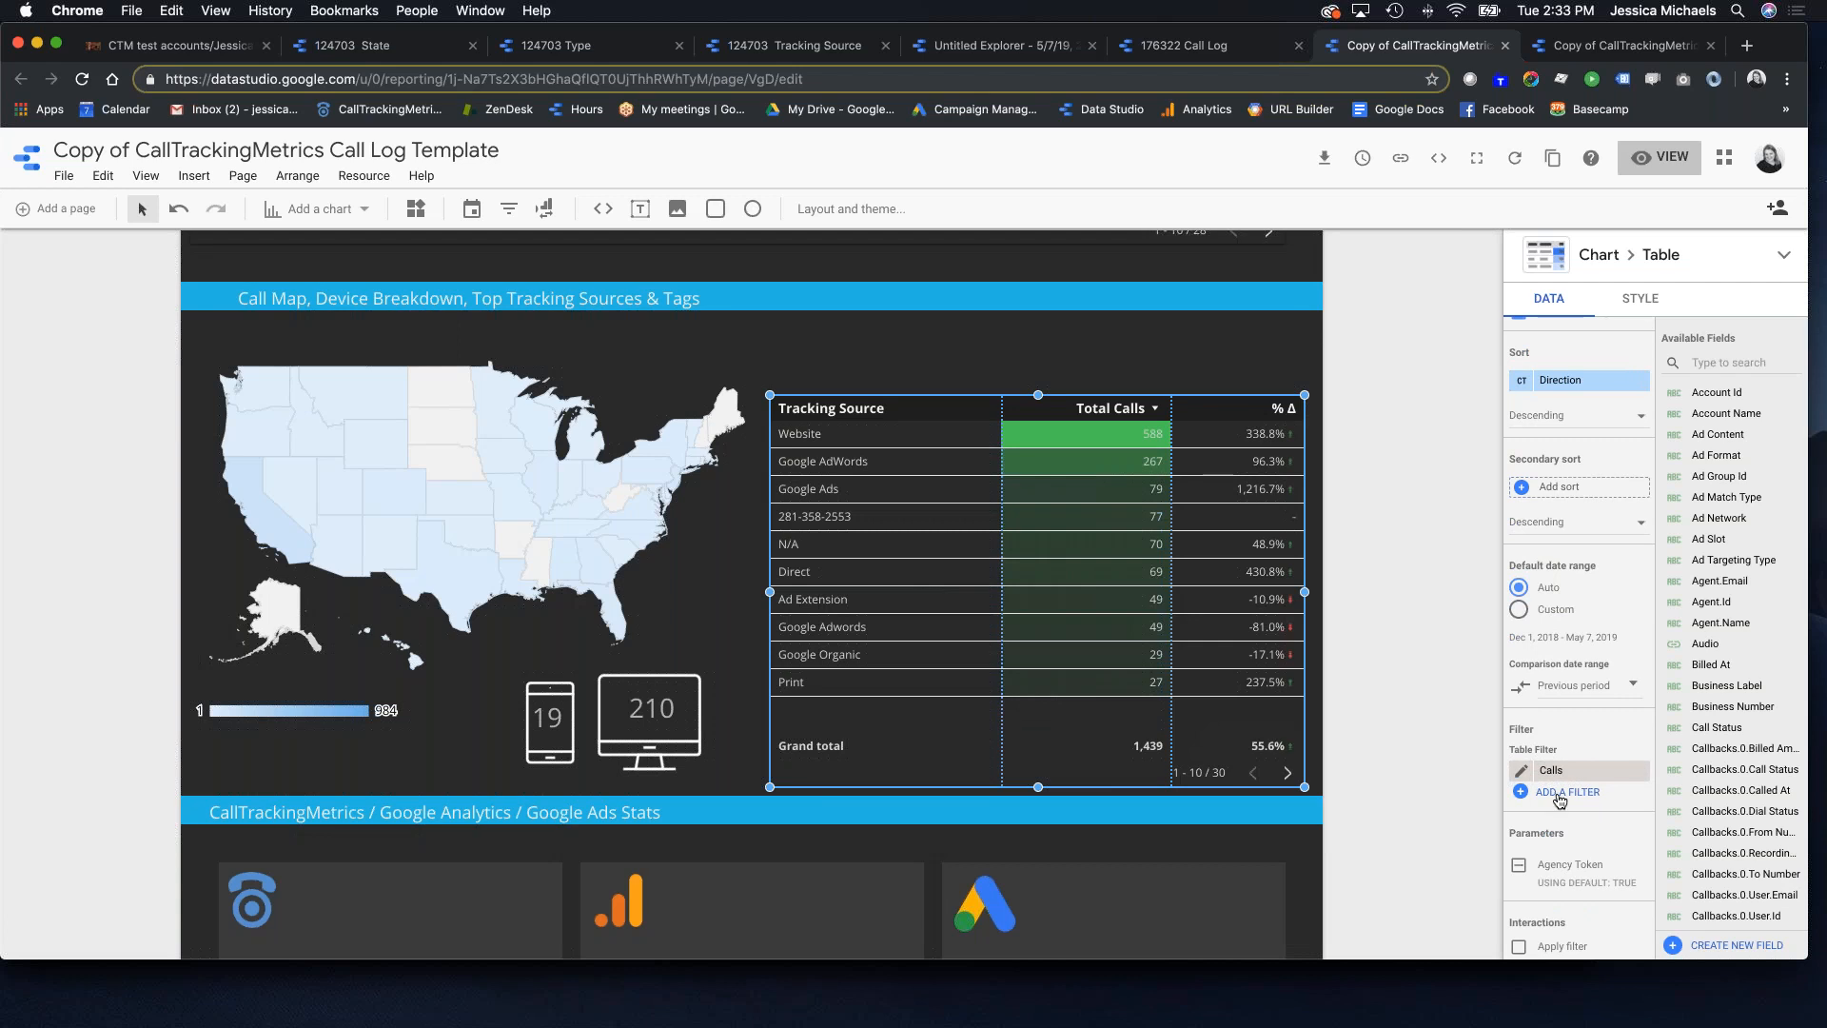
{"action": "left_click", "coordinate": [1558, 794]}
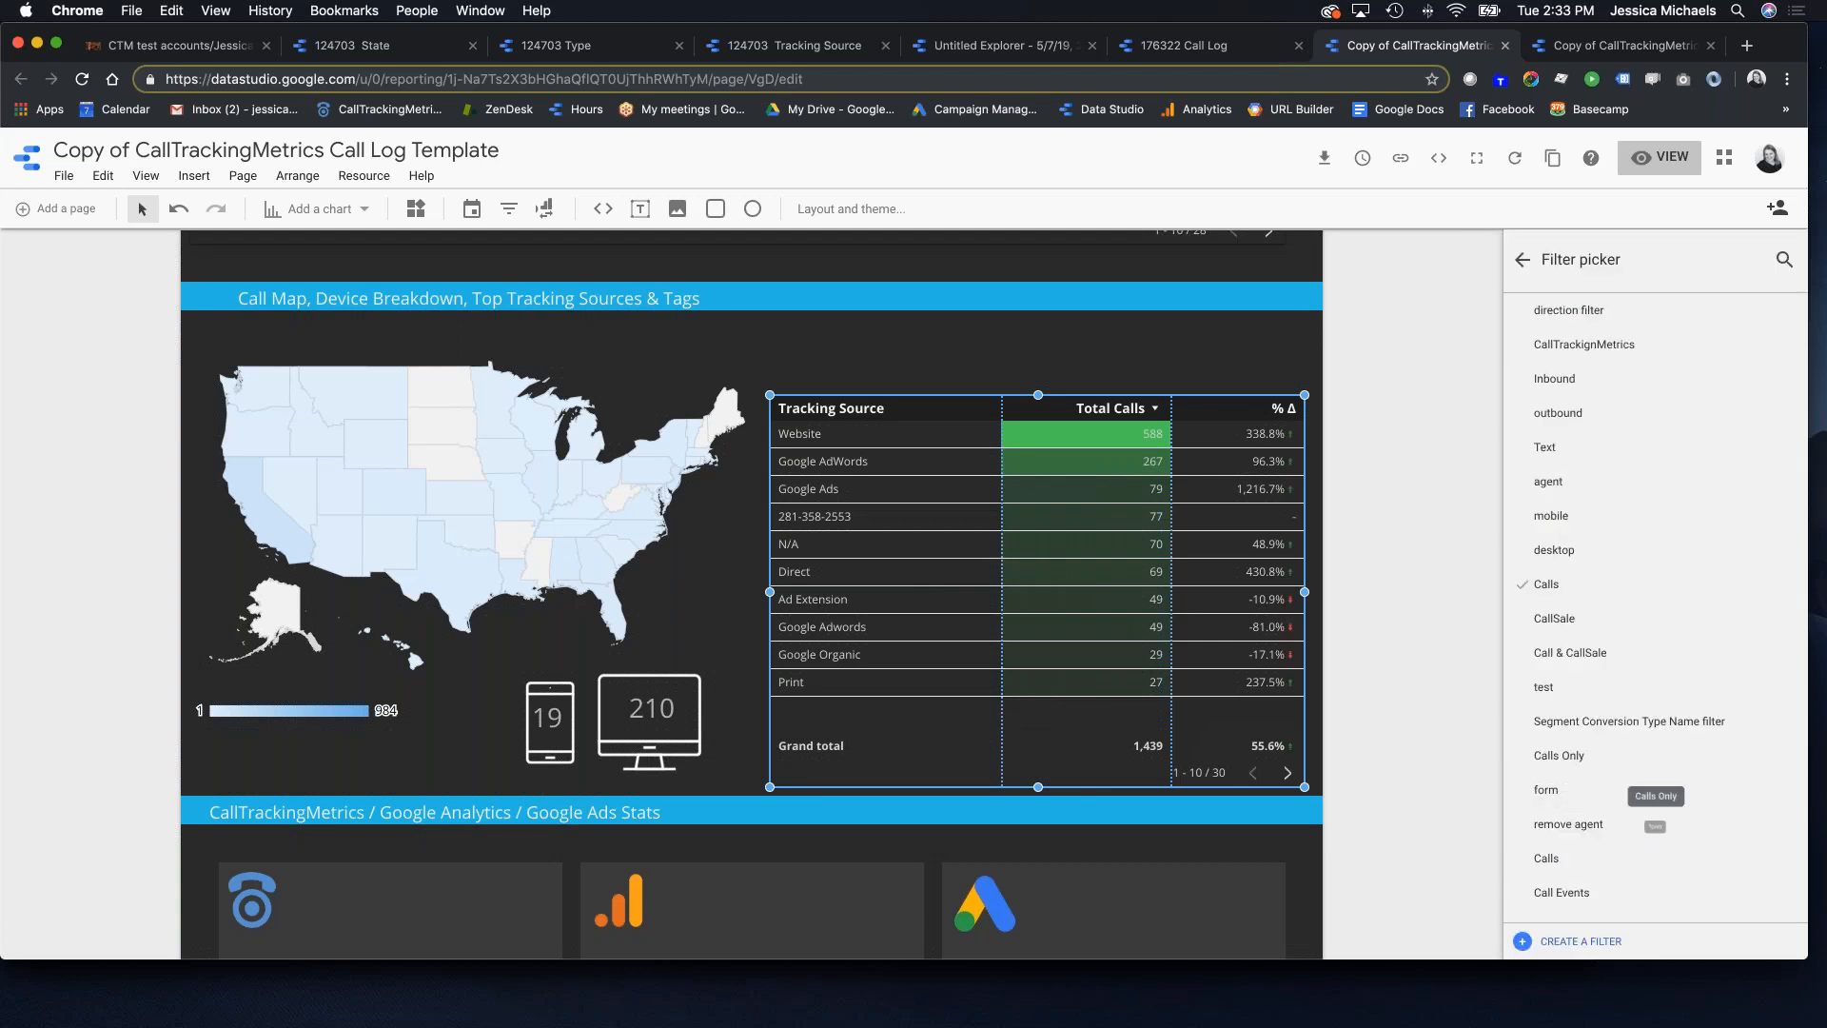
Step: Create an Include filter clause where Source contains 'Google'
{"action": "left_click", "coordinate": [1581, 942]}
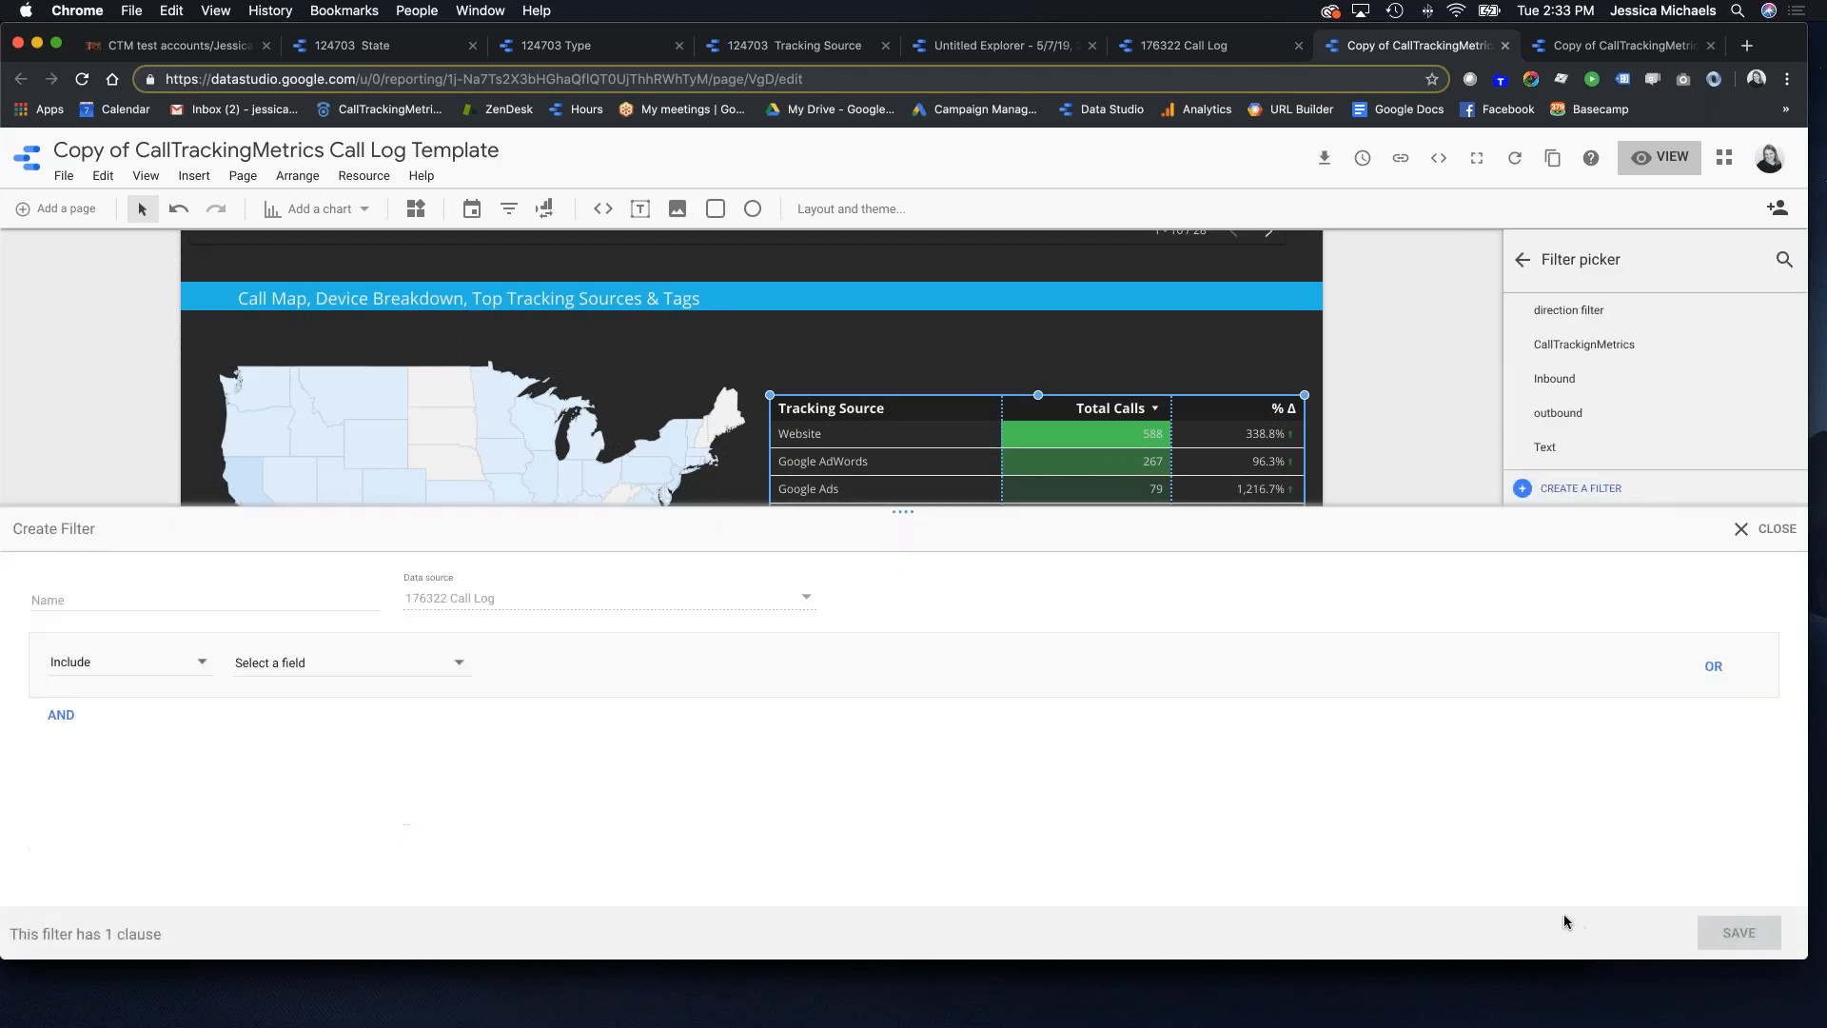
{"action": "left_click", "coordinate": [114, 662]}
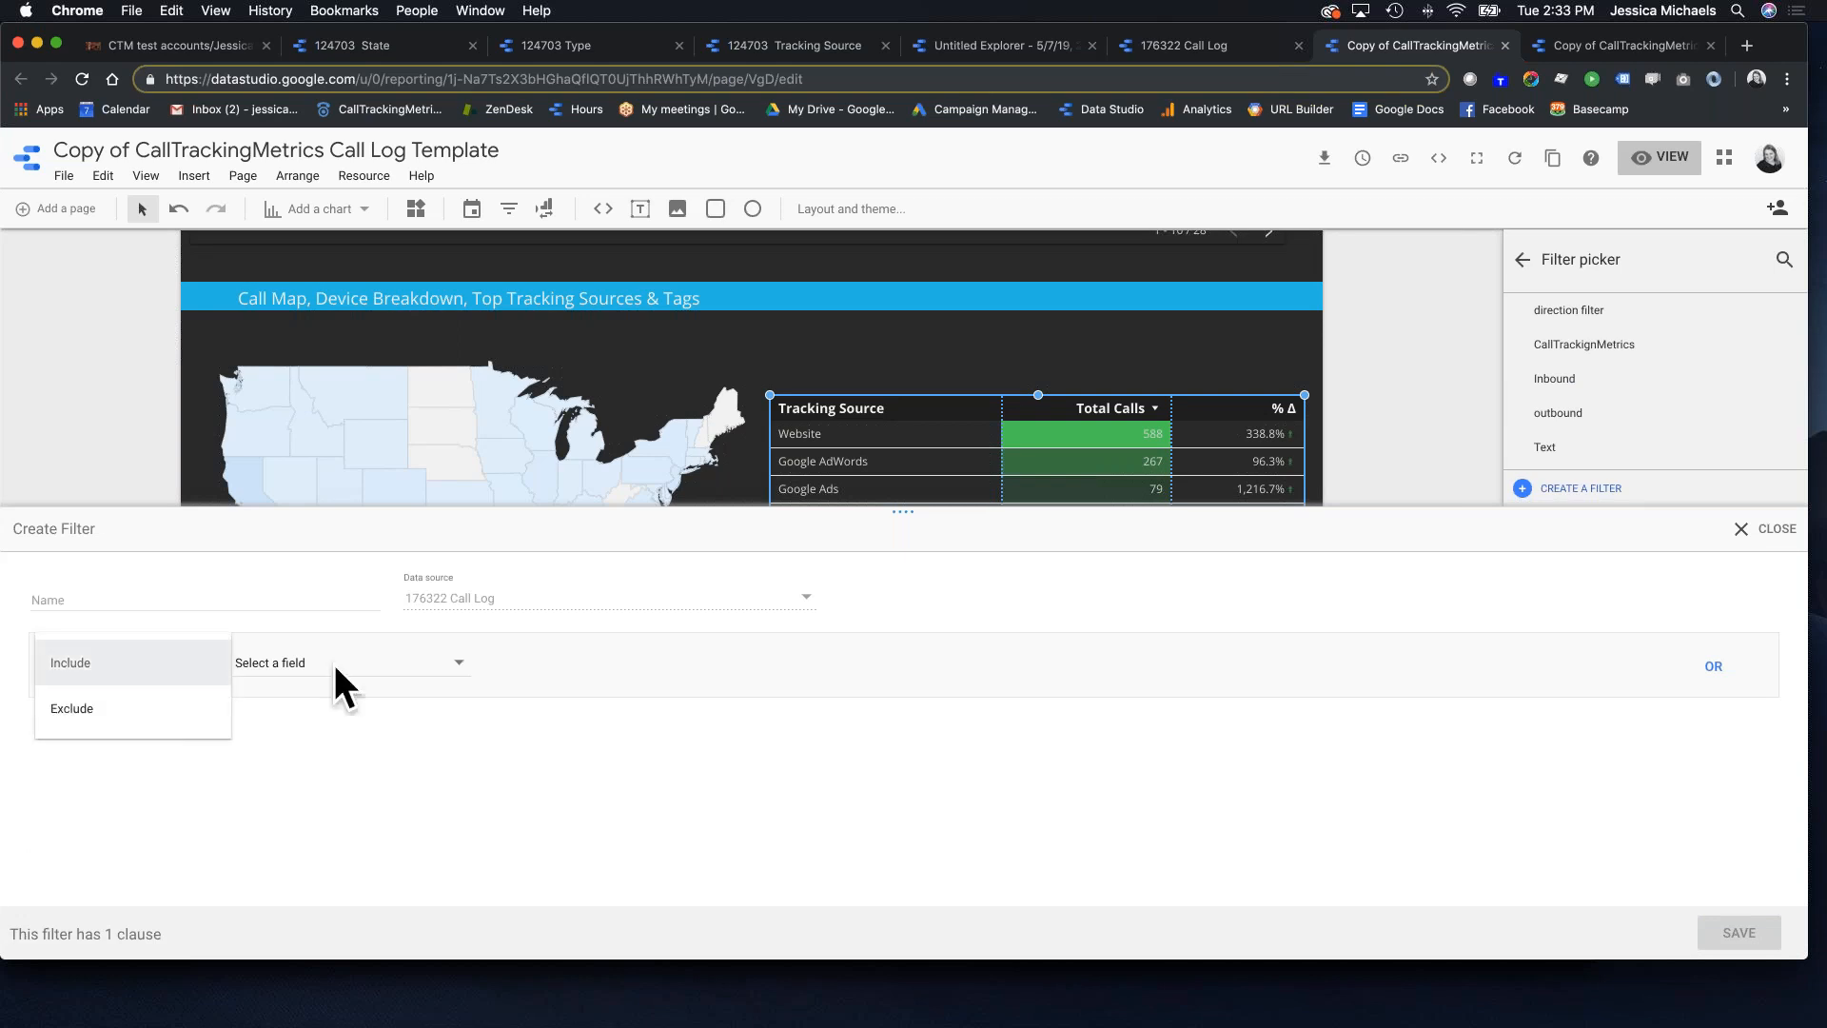
{"action": "left_click", "coordinate": [114, 662]}
{"action": "left_click", "coordinate": [333, 666]}
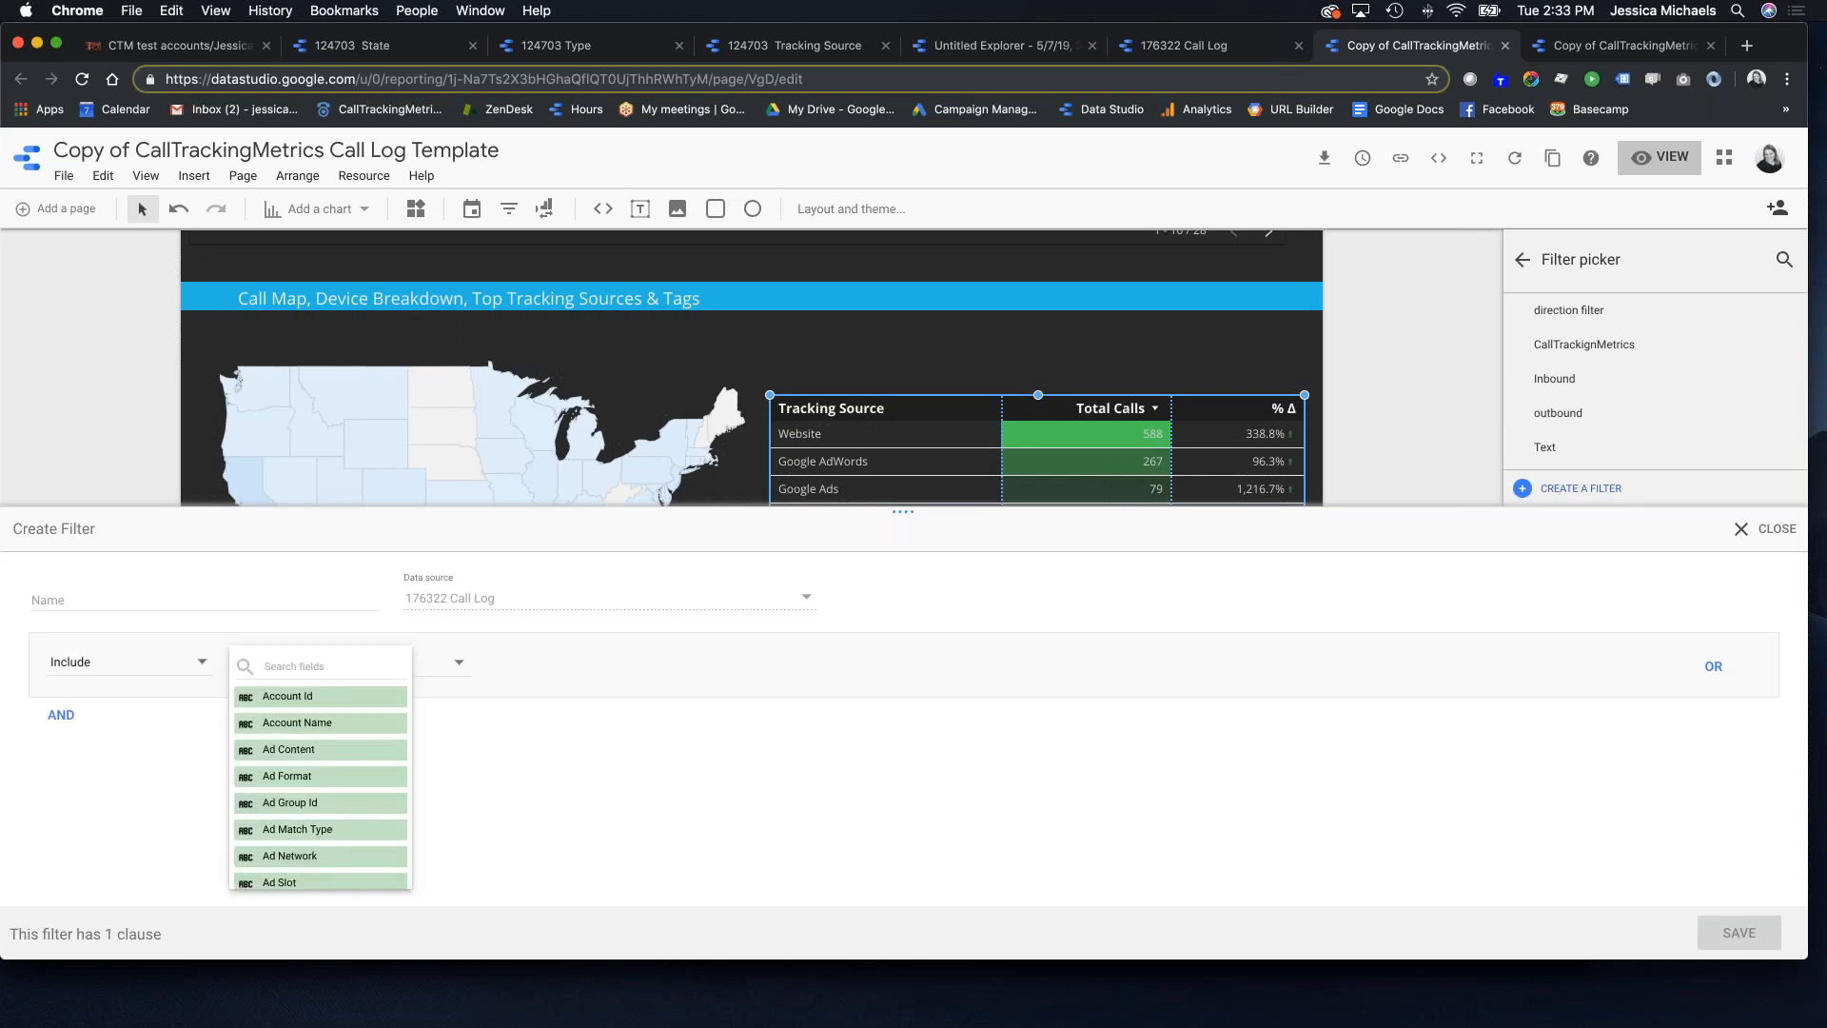
{"action": "type", "text": "tra"}
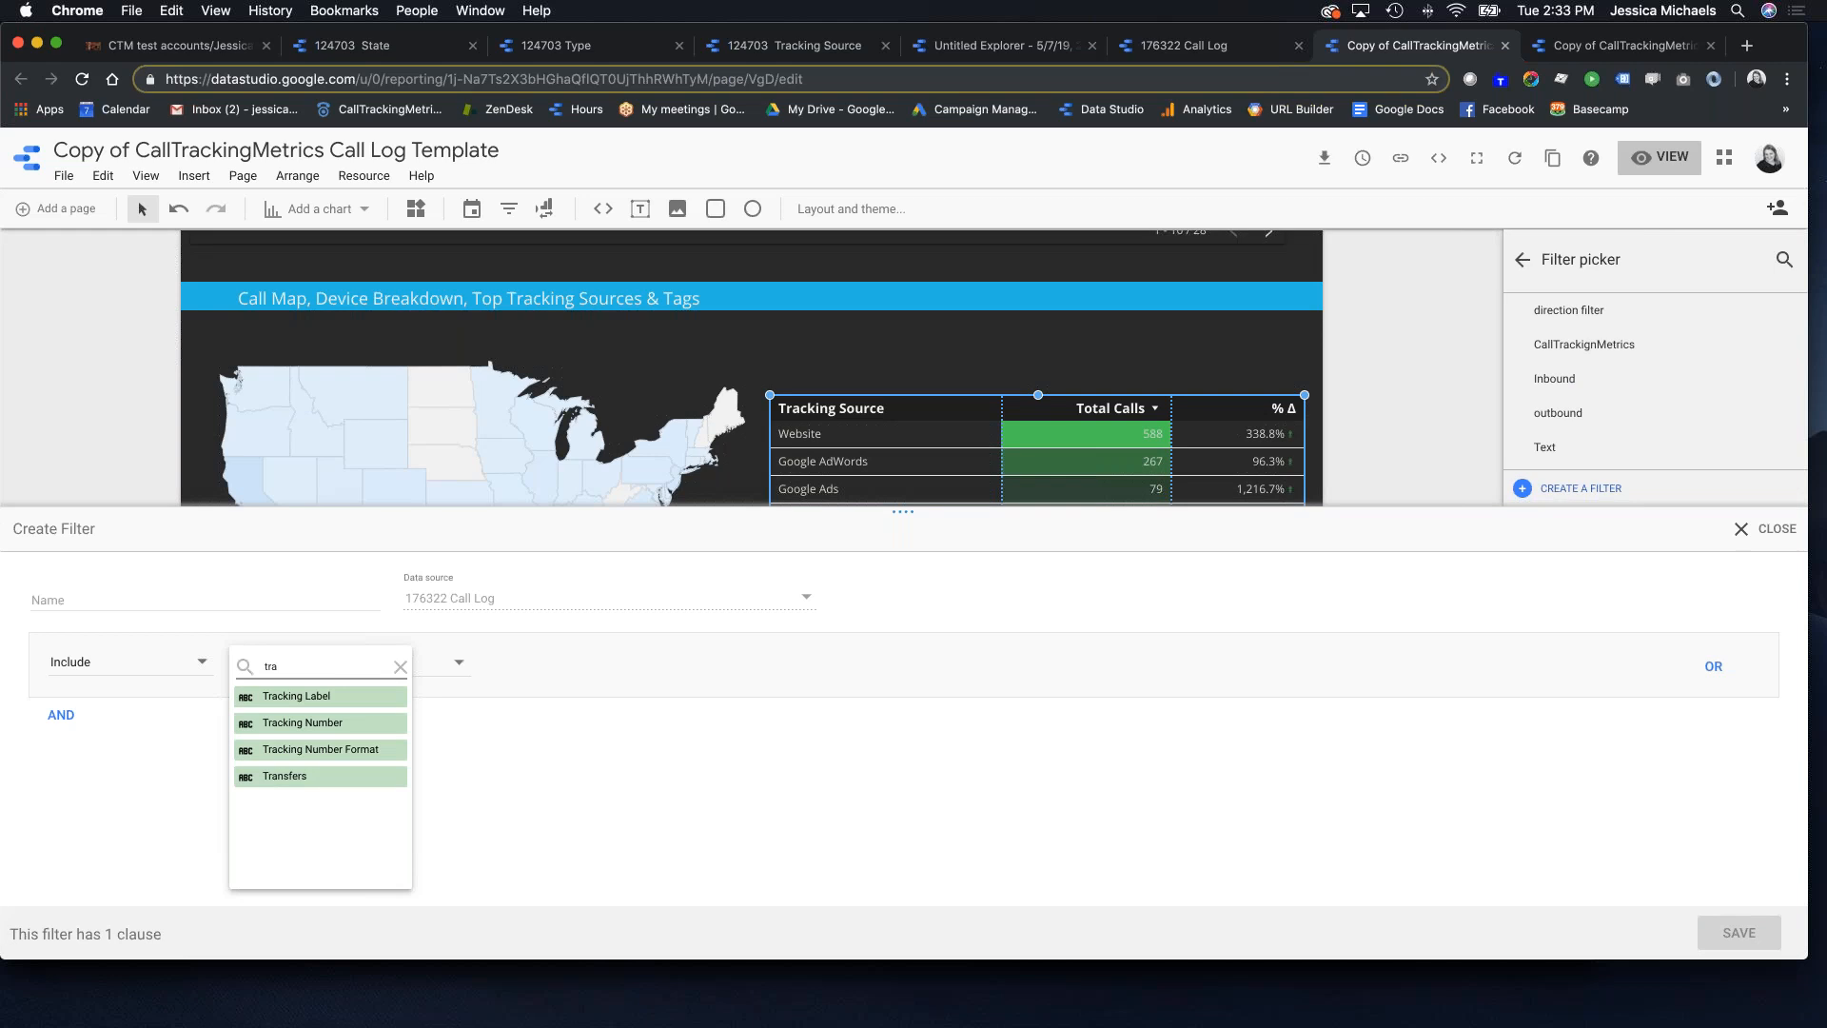
{"action": "key", "text": "BackSpace"}
{"action": "key", "text": "BackSpace"}
{"action": "type", "text": "sour"}
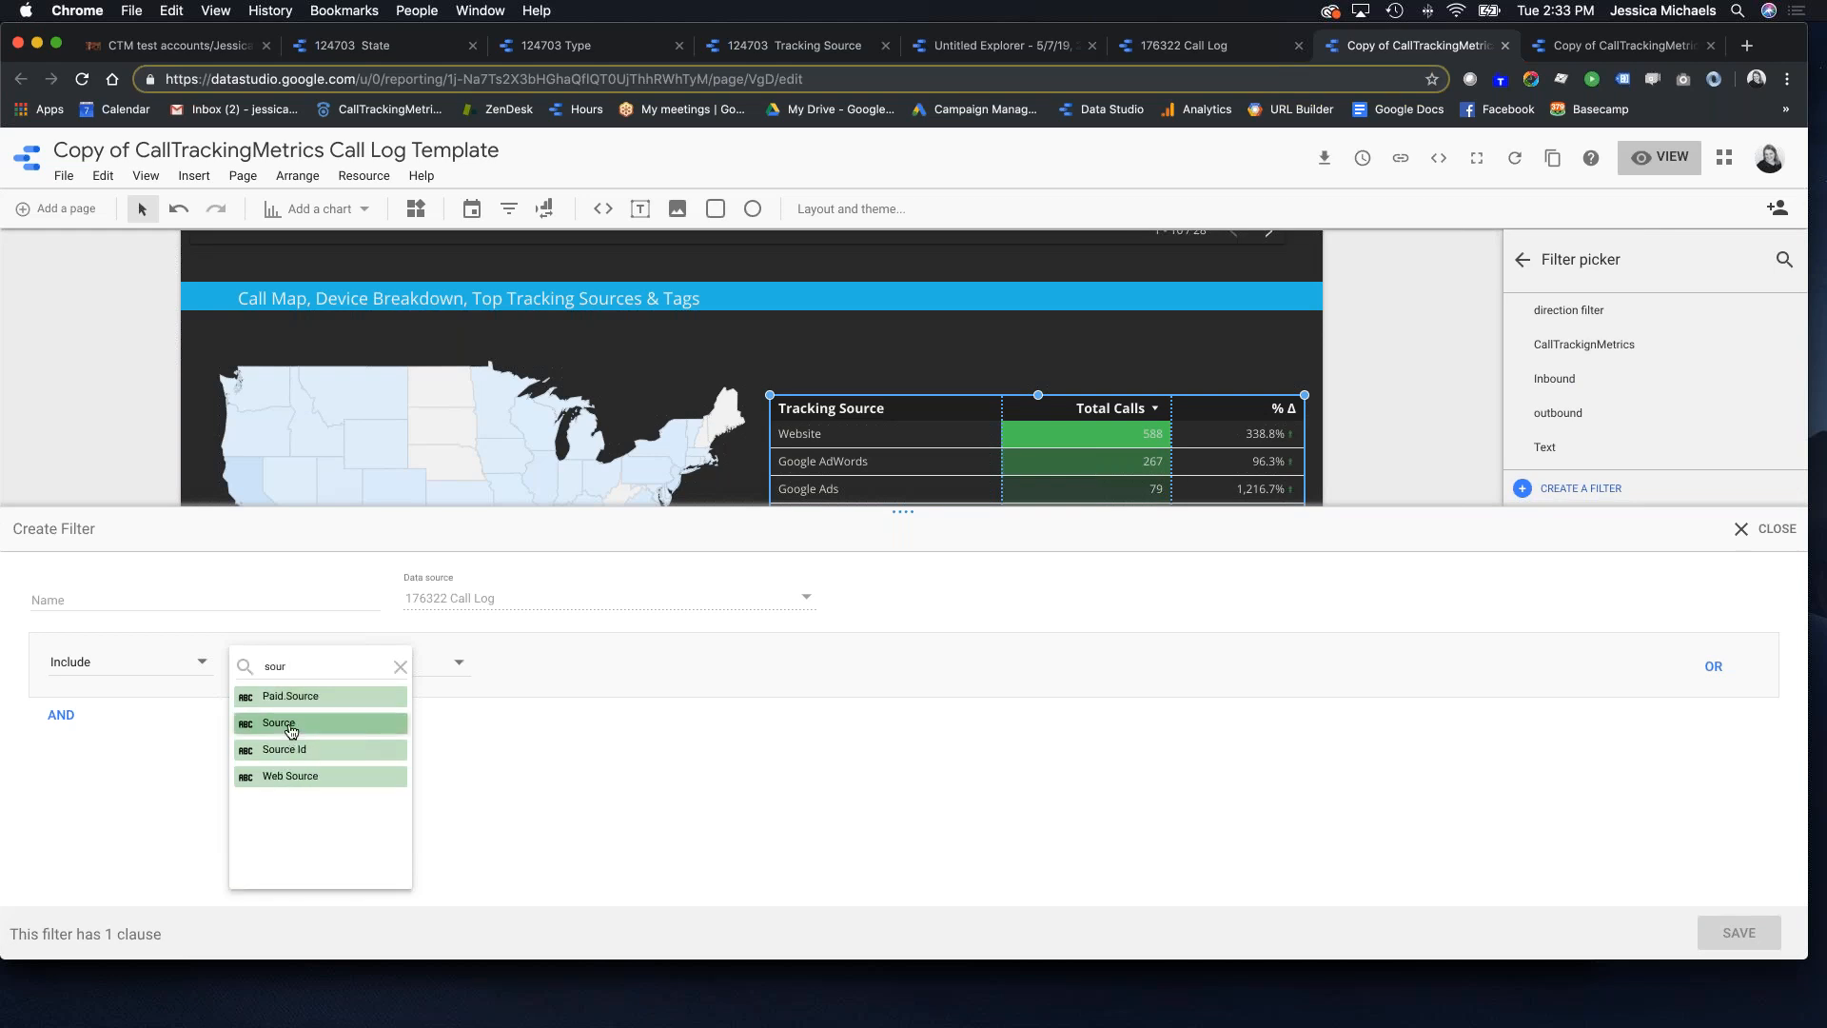
{"action": "left_click", "coordinate": [293, 728]}
{"action": "left_click", "coordinate": [609, 663]}
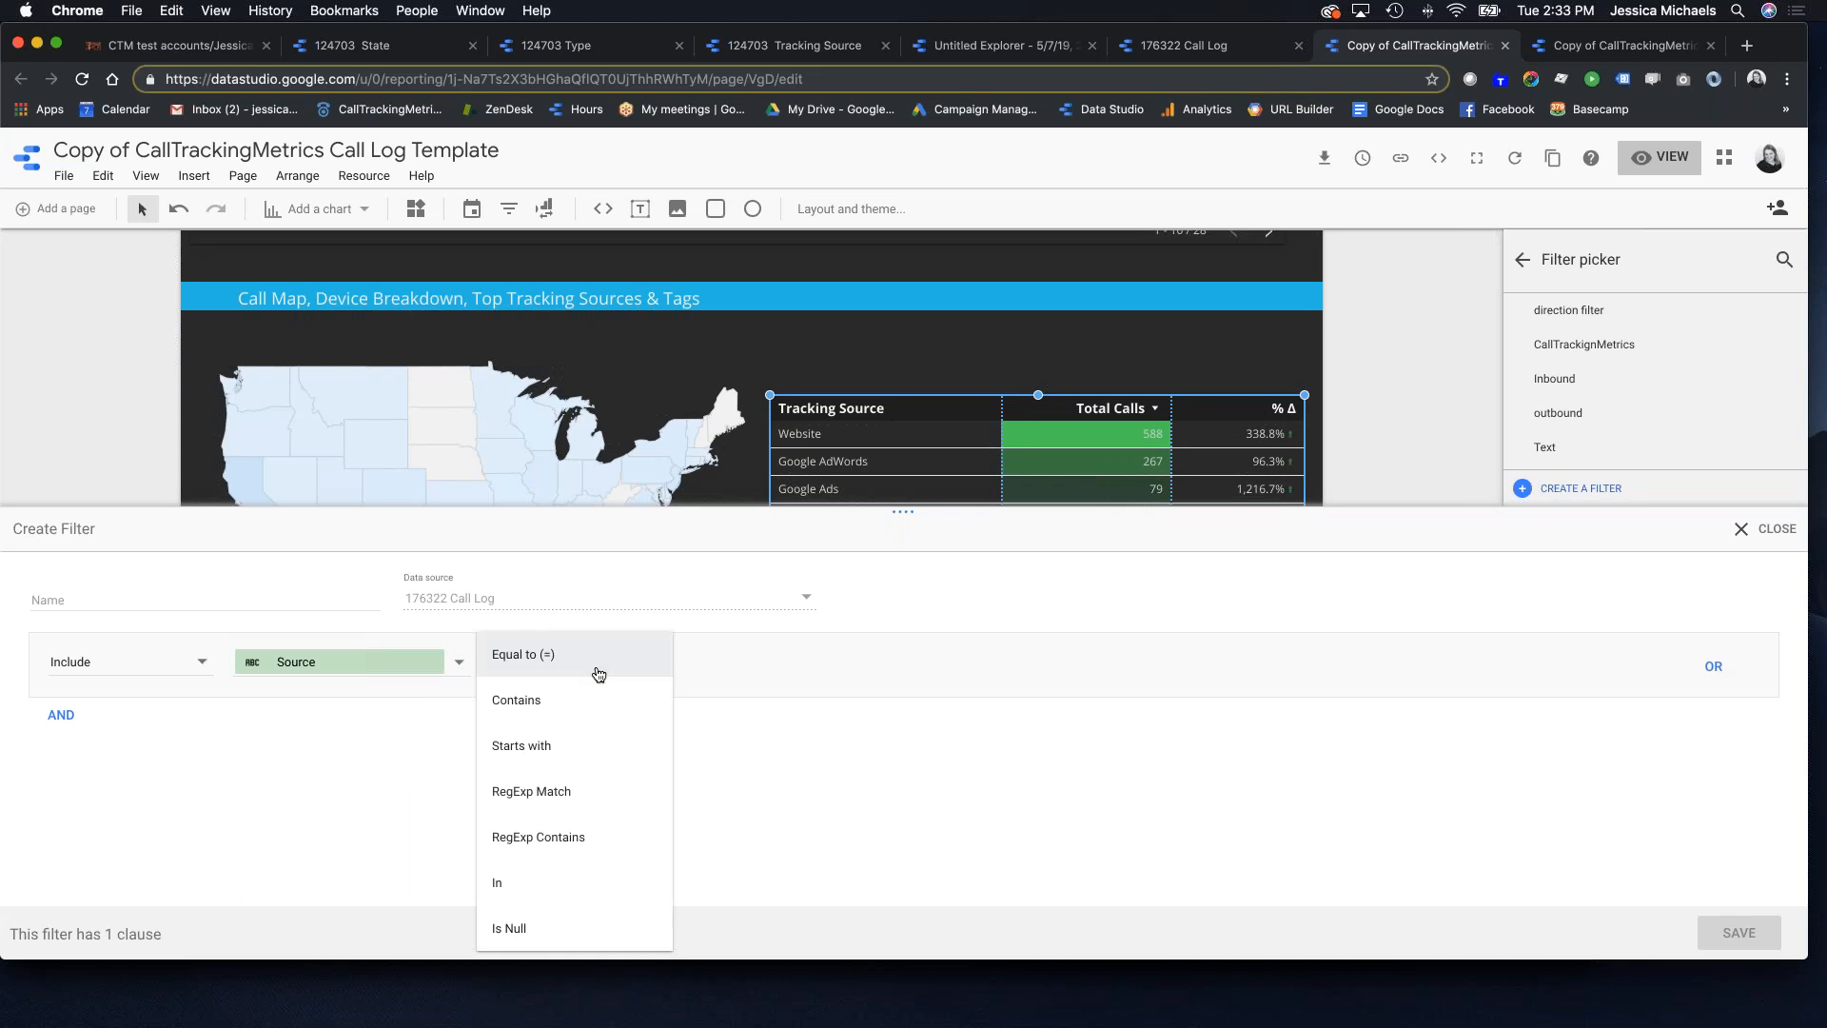
{"action": "left_click", "coordinate": [549, 701]}
{"action": "left_click", "coordinate": [735, 655]}
{"action": "type", "text": "Google"}
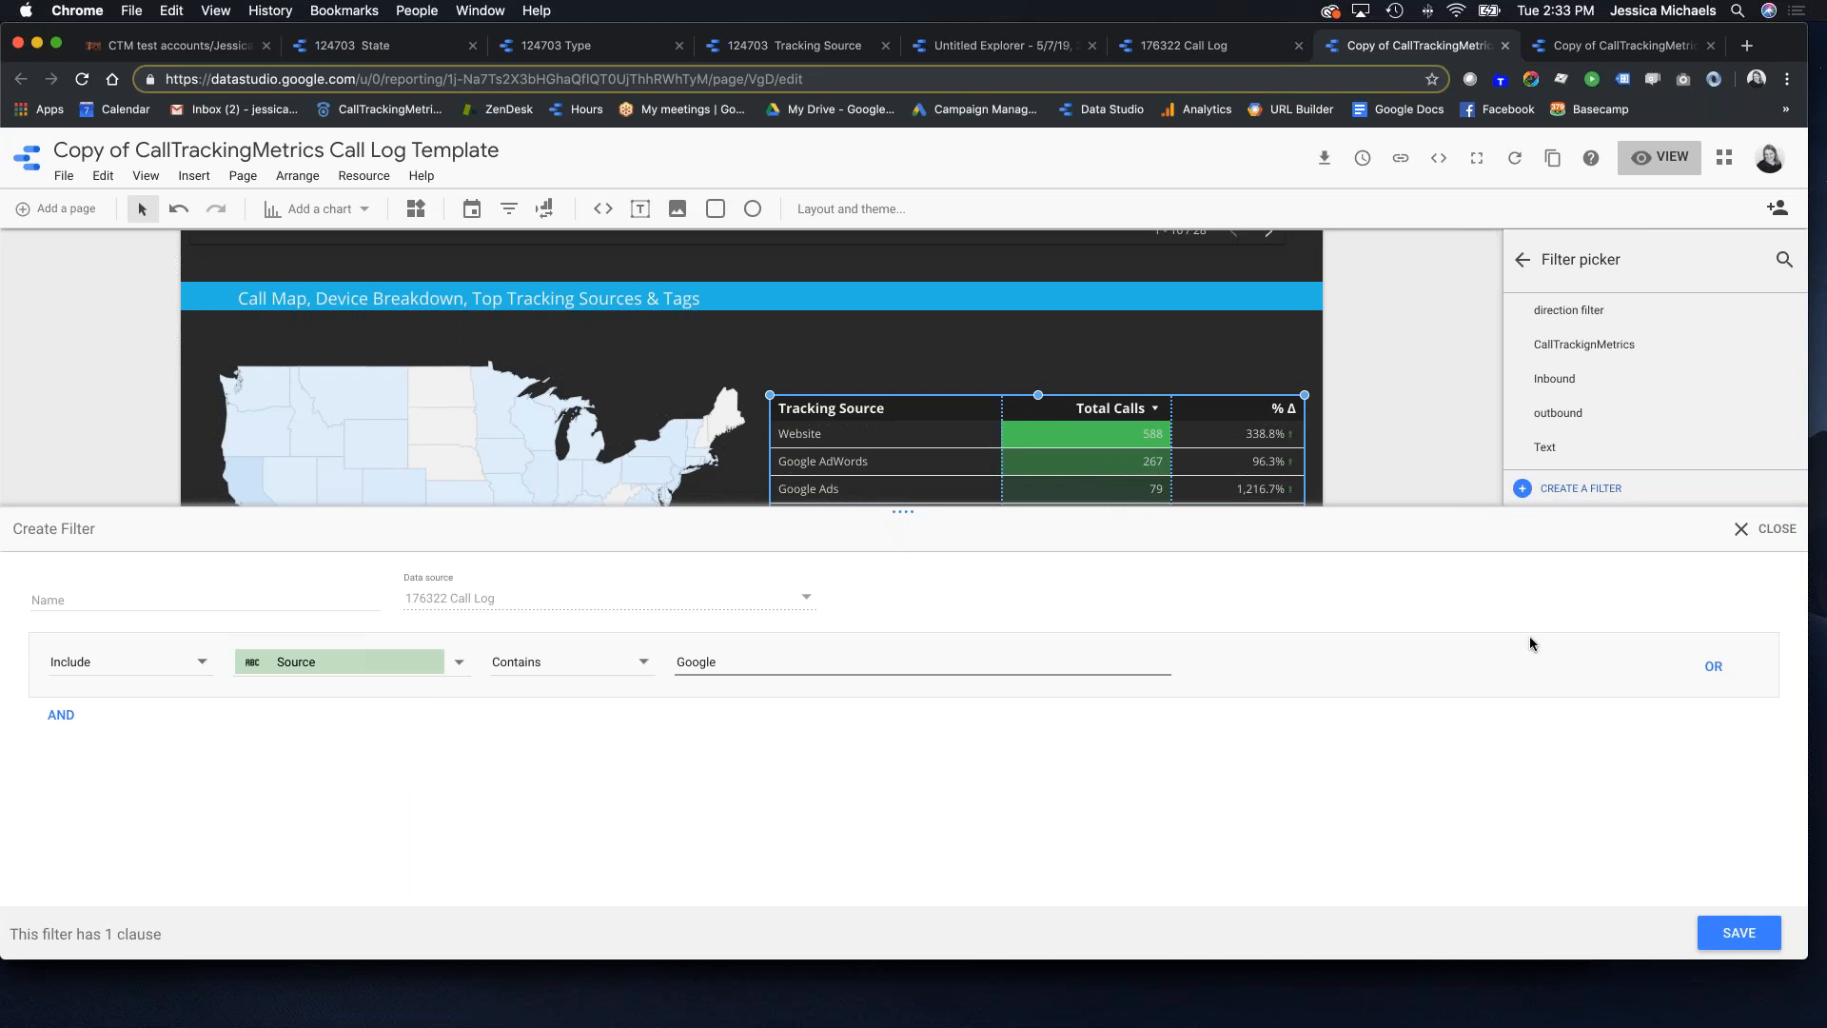
Step: Add an OR clause where Source contains 'bing'
{"action": "left_click", "coordinate": [1710, 668]}
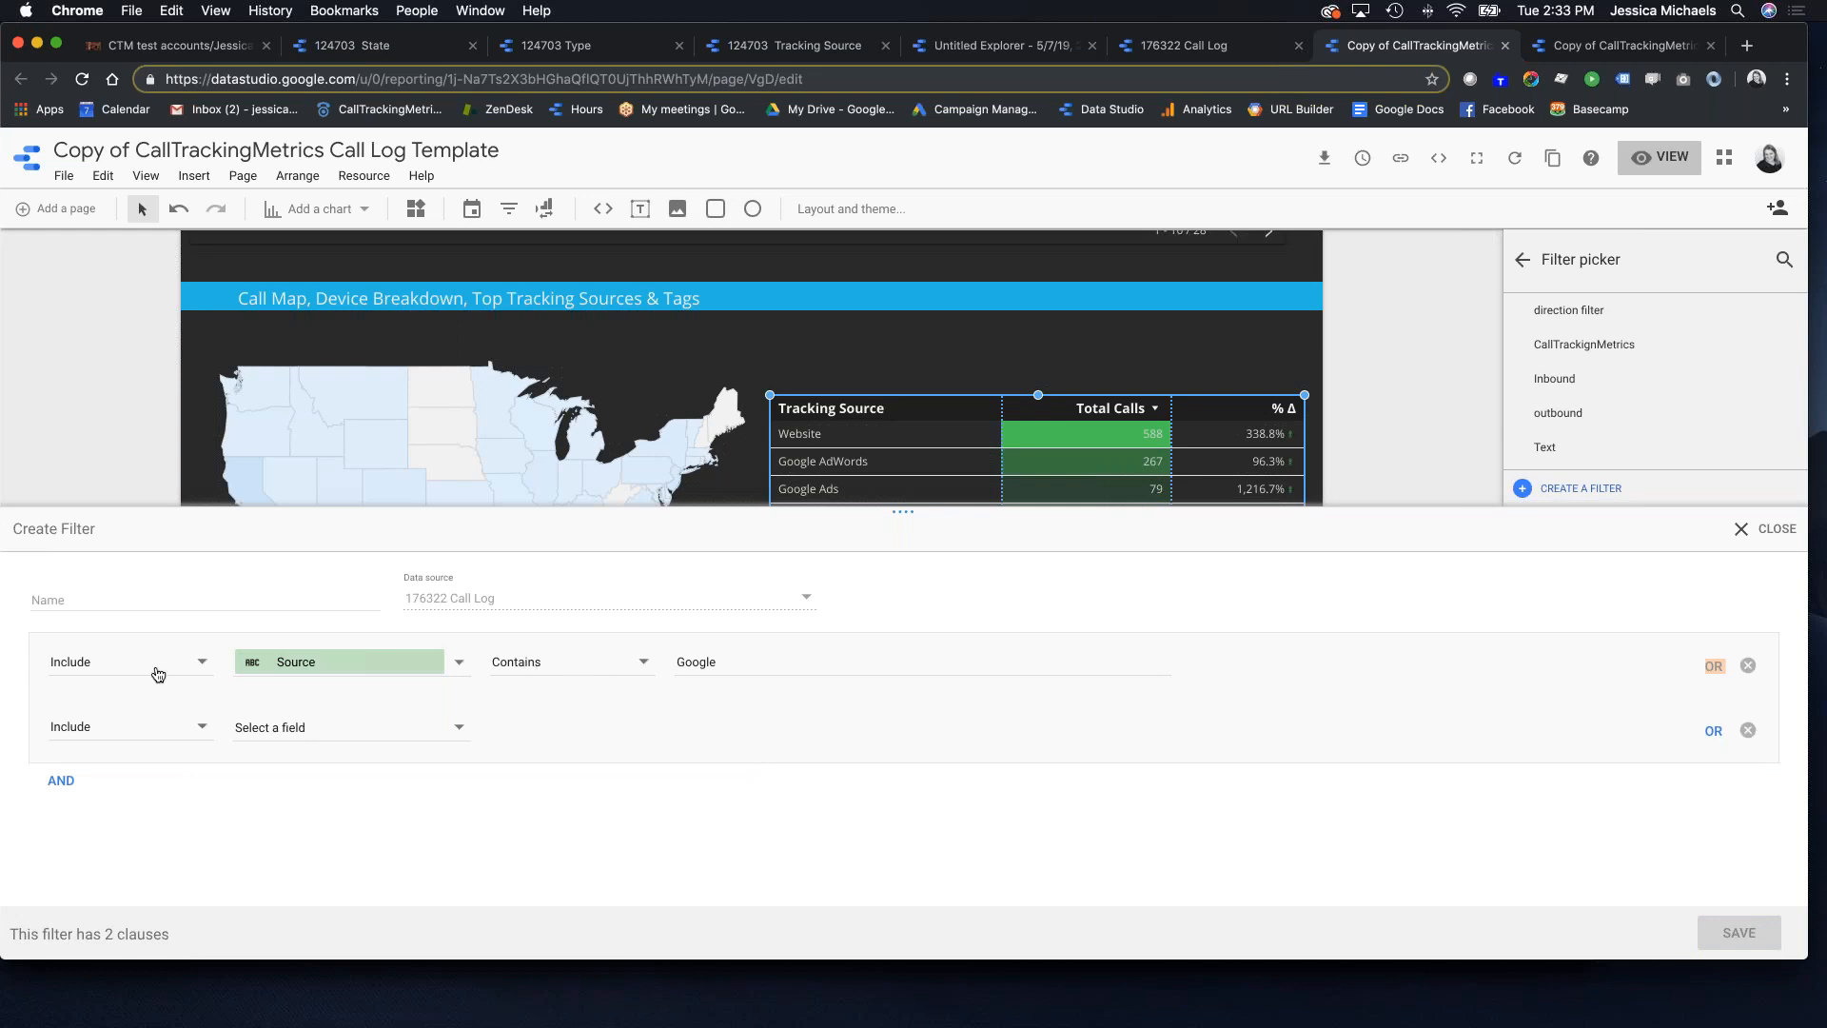
{"action": "left_click", "coordinate": [302, 727]}
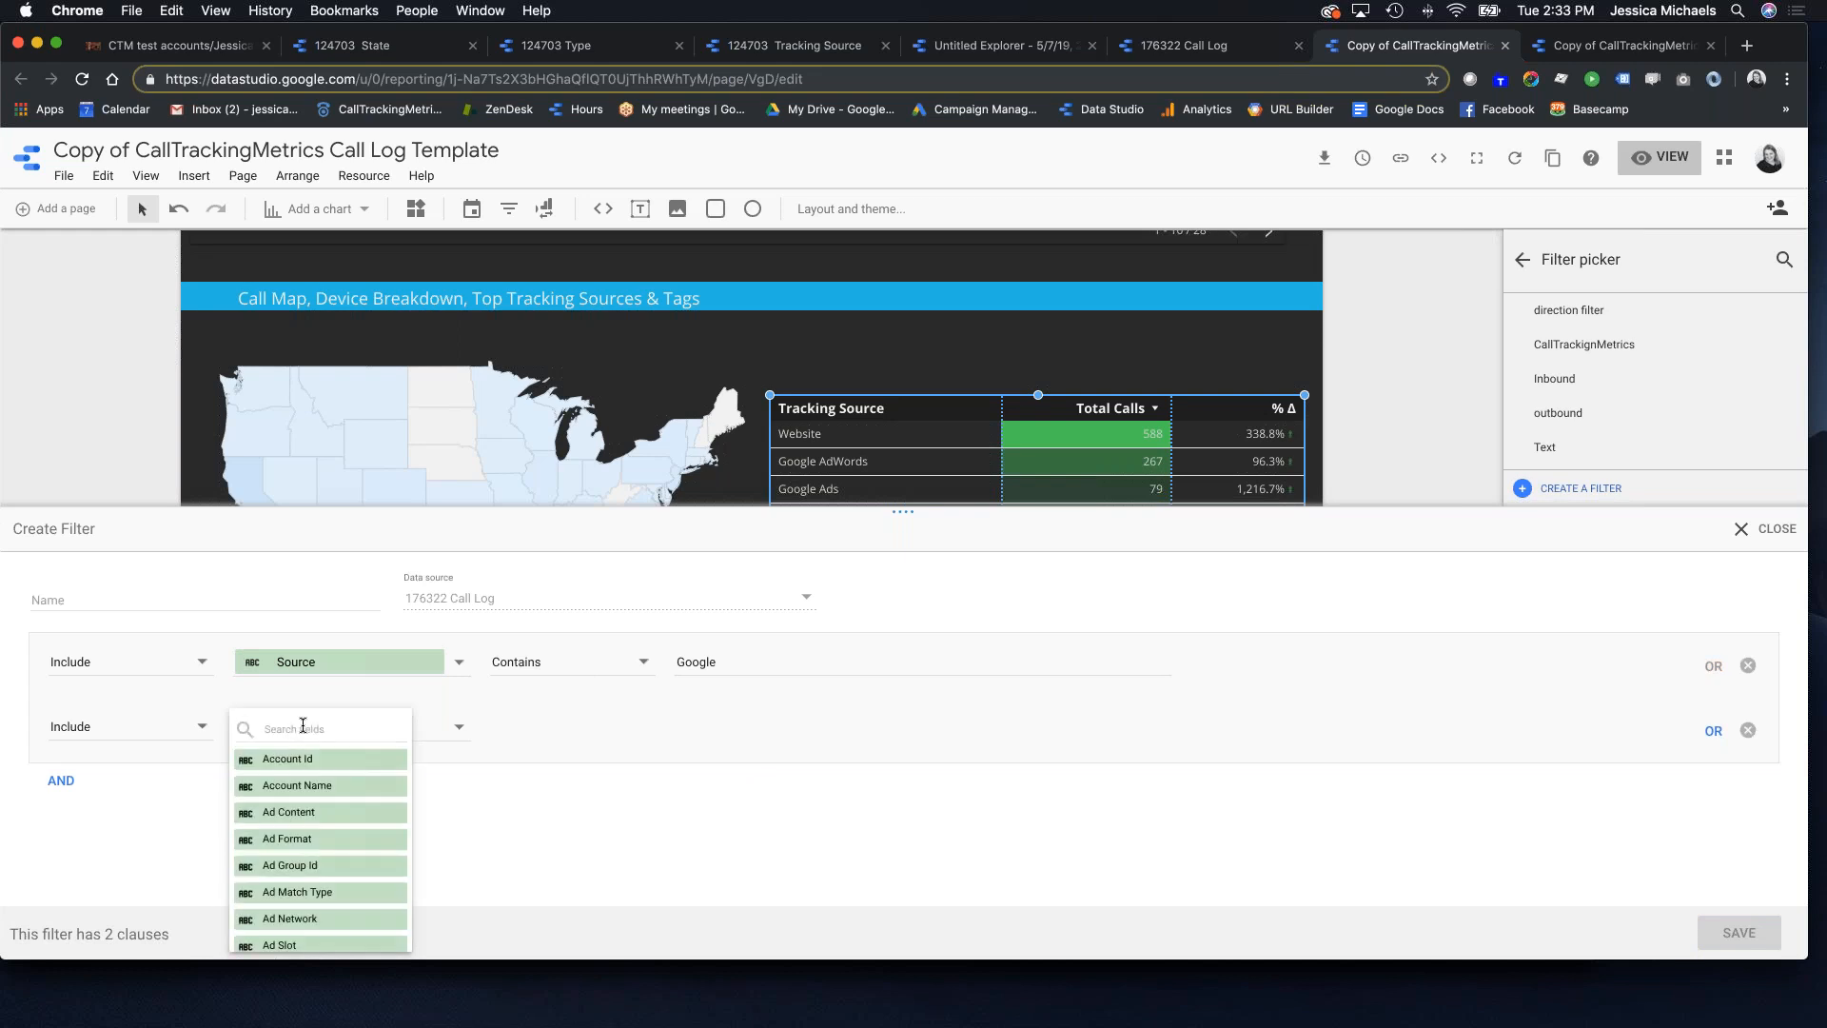
{"action": "type", "text": "sour"}
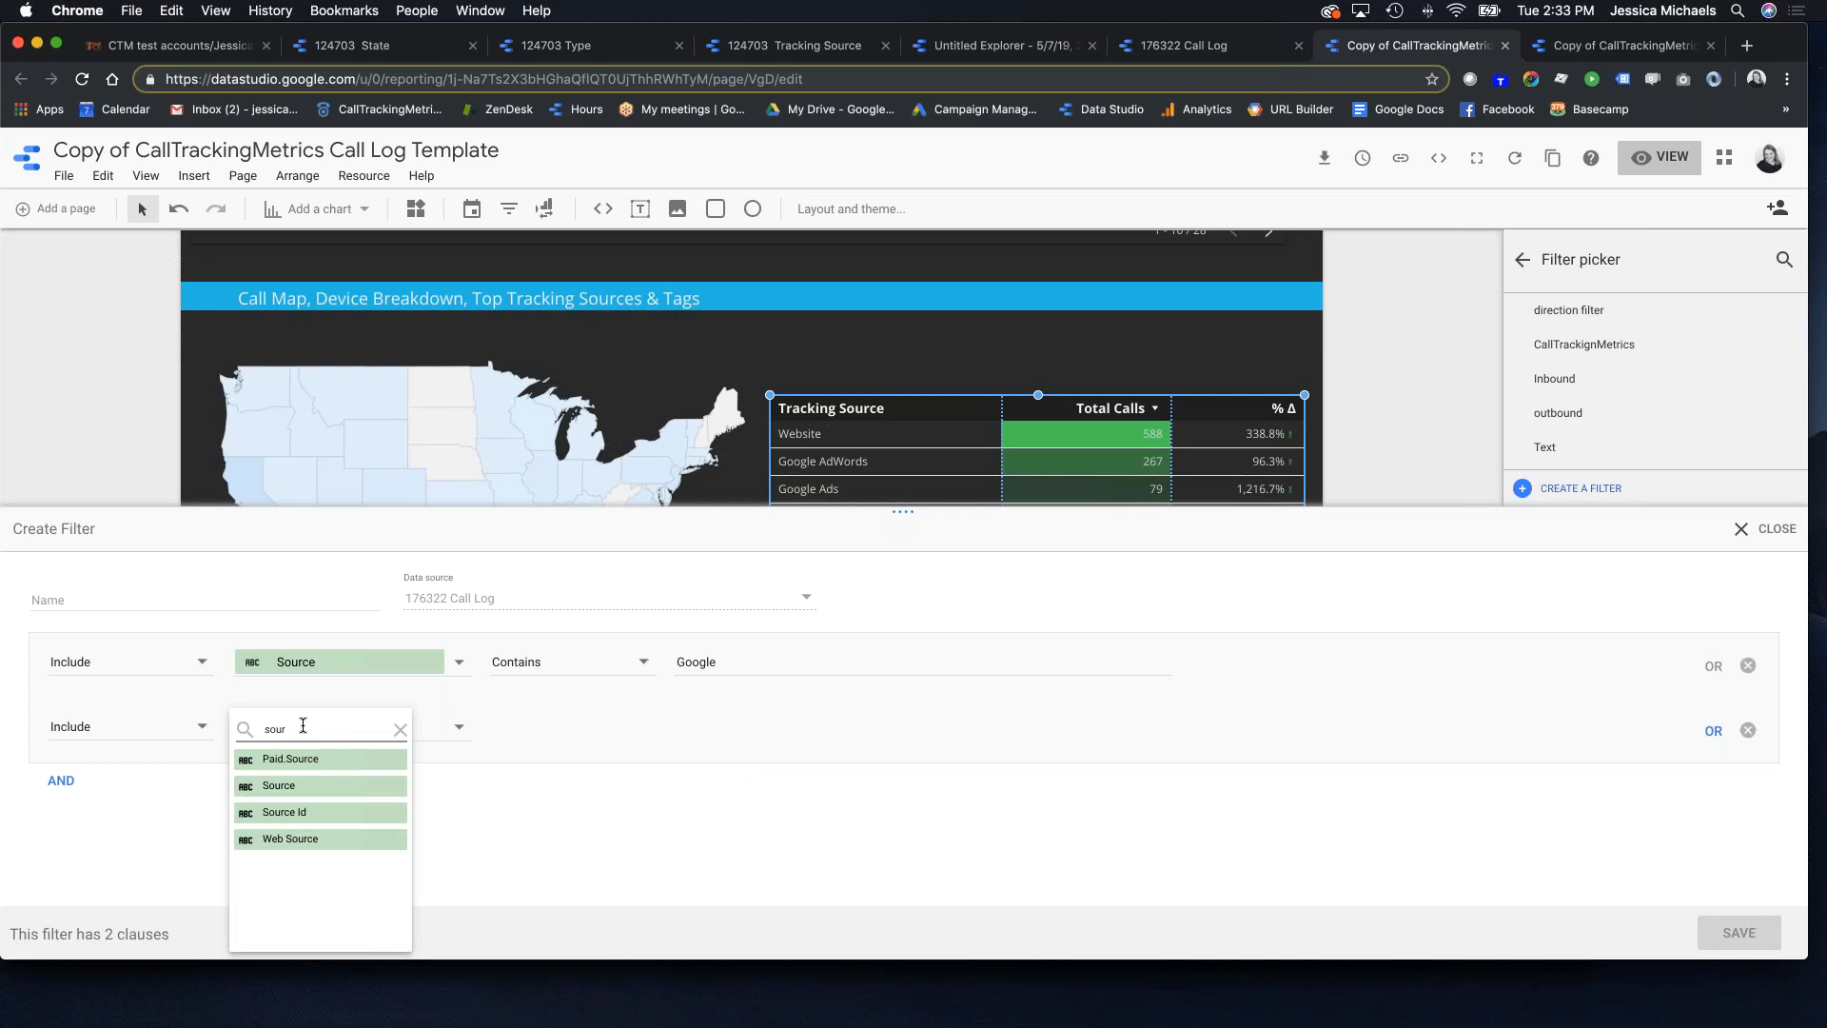
{"action": "left_click", "coordinate": [329, 799]}
{"action": "left_click", "coordinate": [570, 732]}
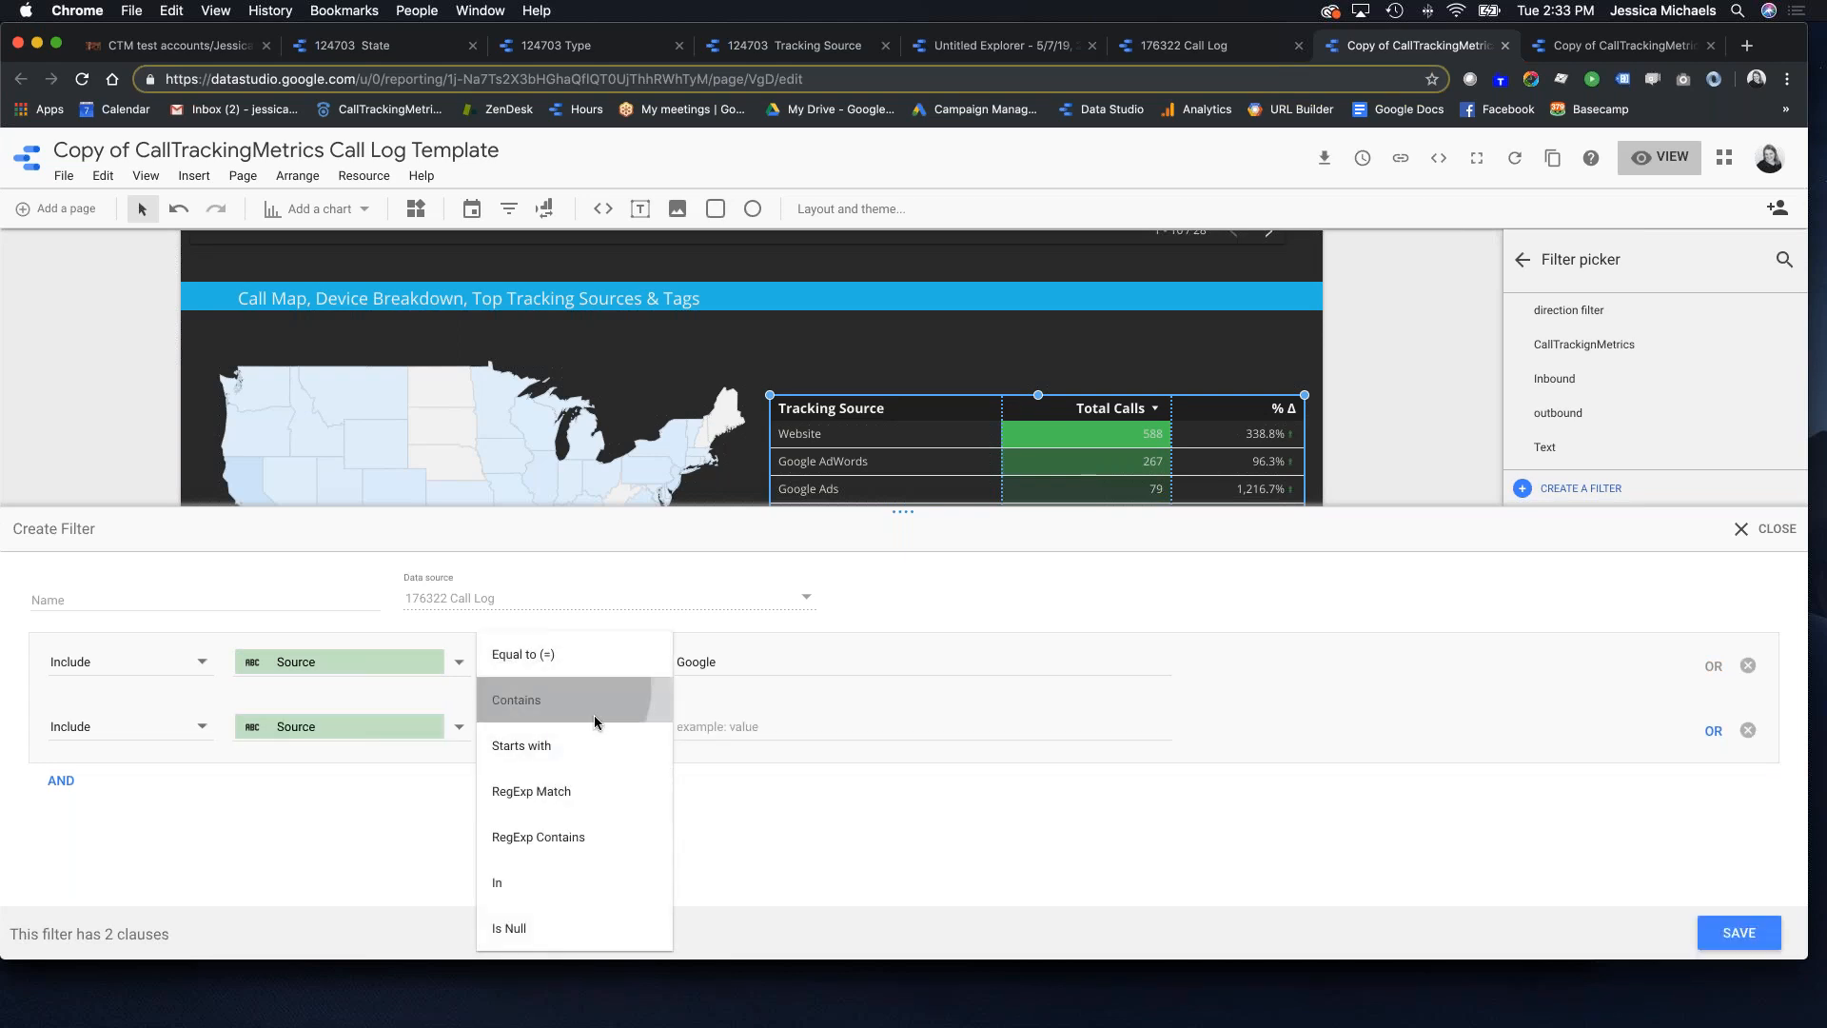
{"action": "left_click", "coordinate": [517, 699]}
{"action": "type", "text": "bing"}
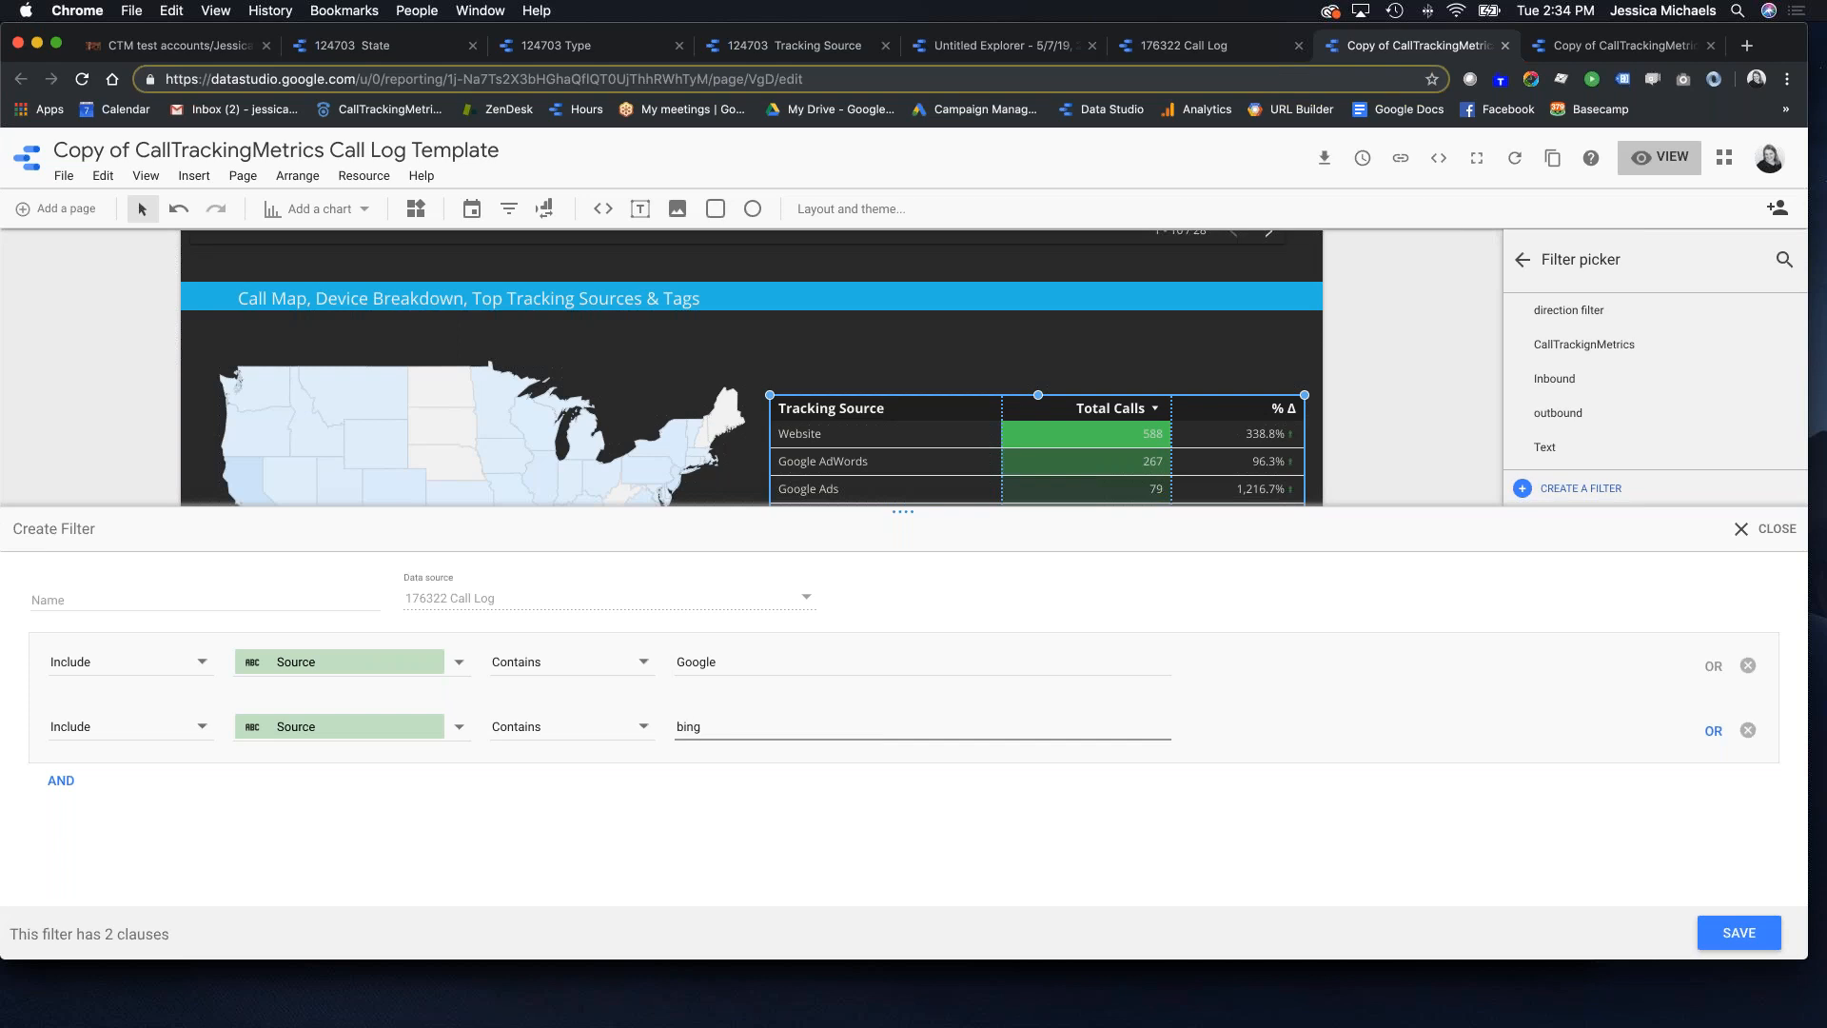
{"action": "scroll", "coordinate": [869, 412], "scroll_direction": "down", "scroll_amount": 3}
{"action": "scroll", "coordinate": [870, 412], "scroll_direction": "down", "scroll_amount": 3}
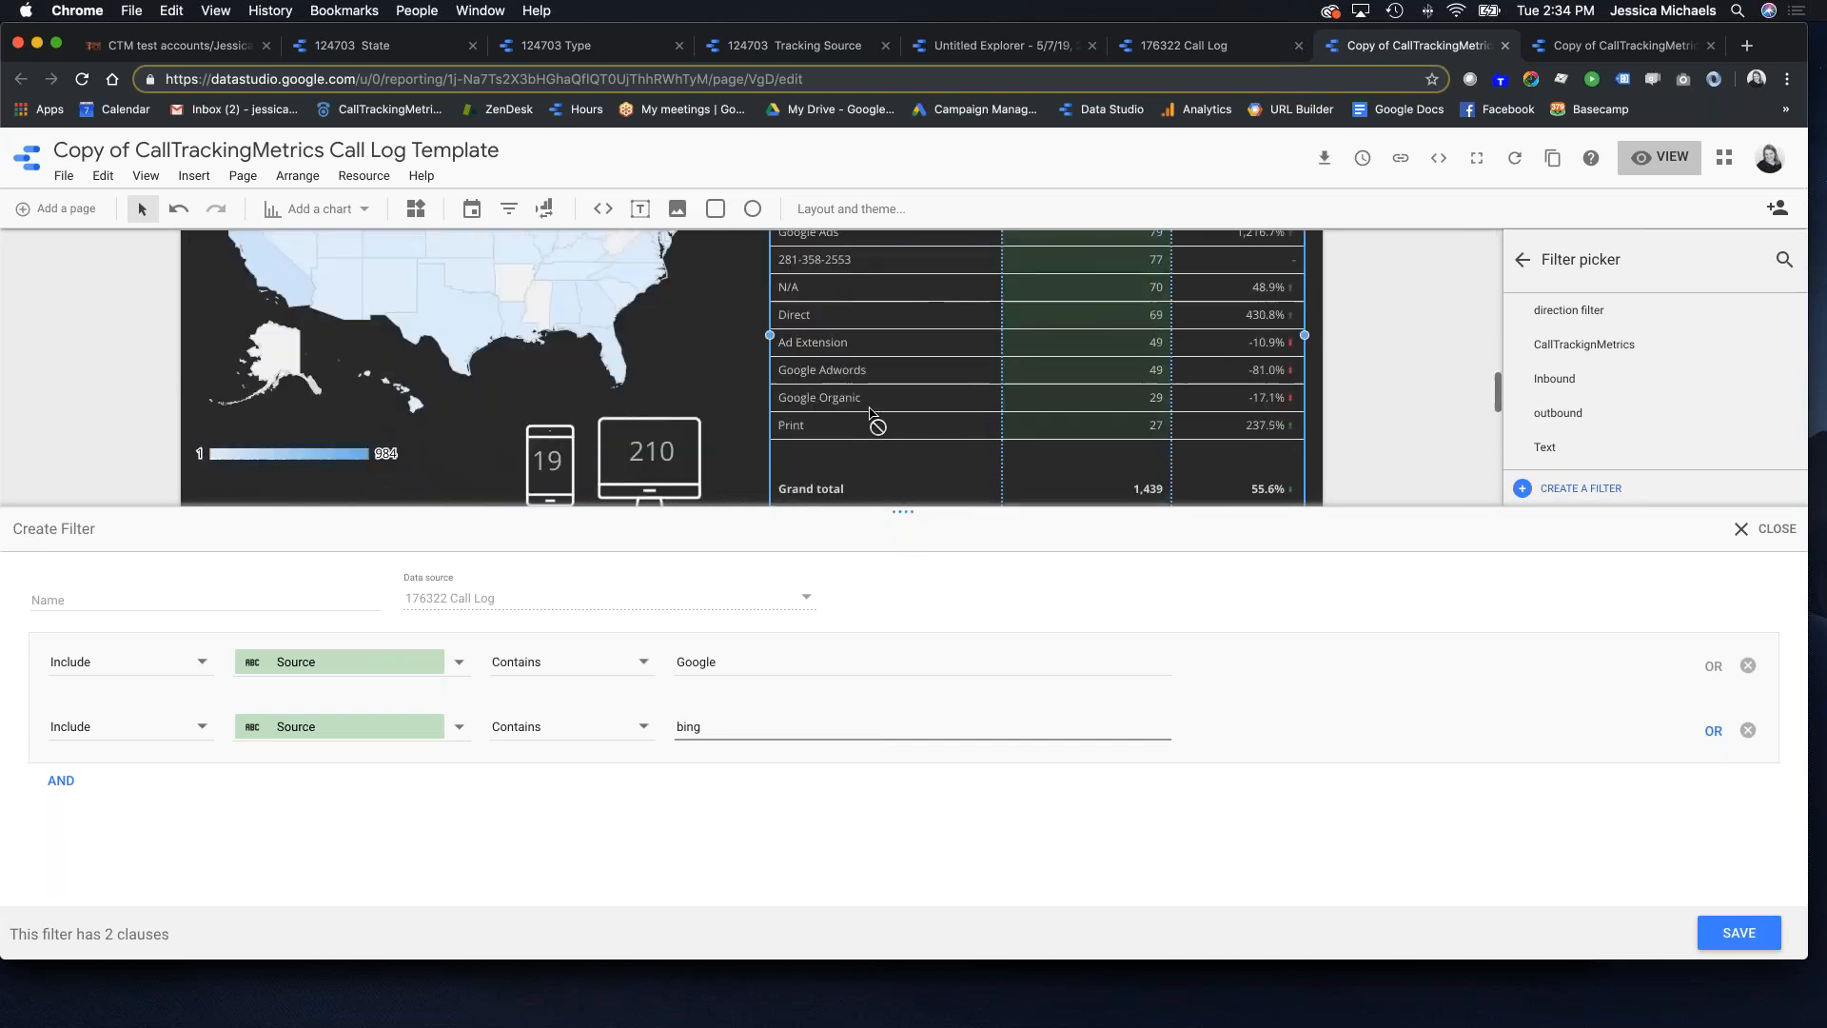
{"action": "scroll", "coordinate": [870, 414], "scroll_direction": "up", "scroll_amount": 3}
{"action": "scroll", "coordinate": [870, 416], "scroll_direction": "up", "scroll_amount": 1}
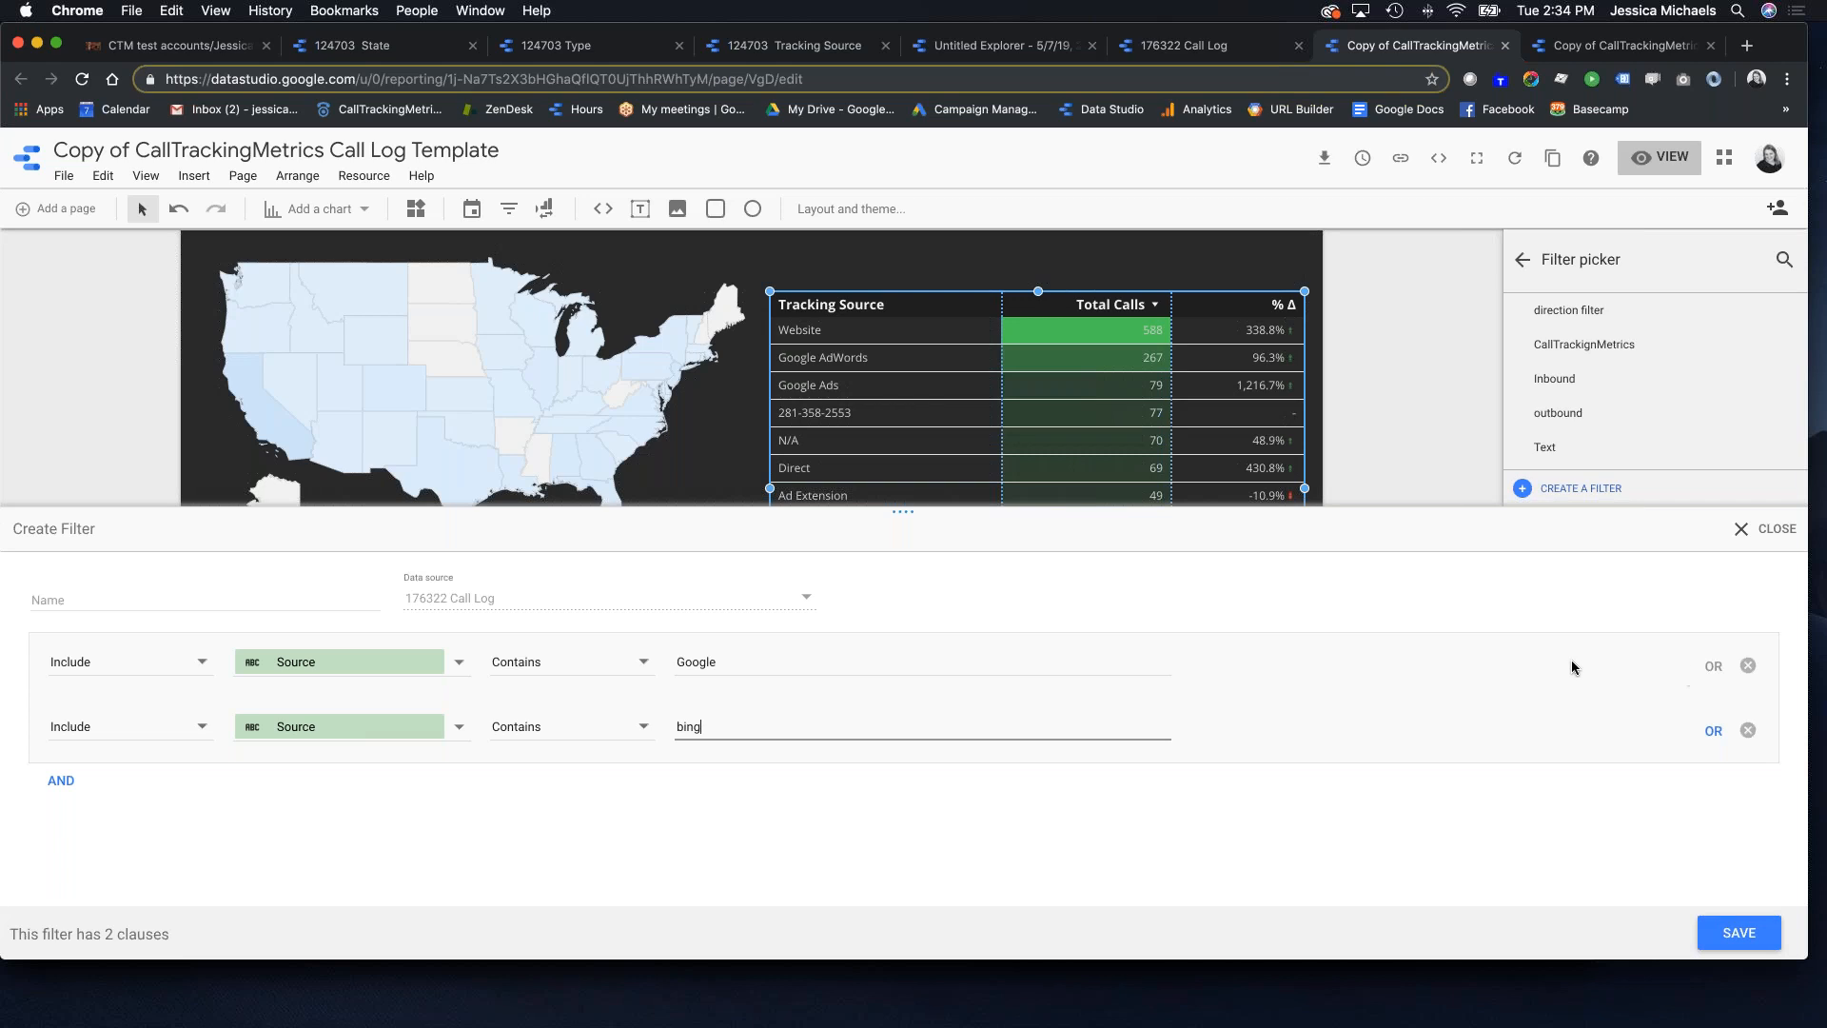
Step: Save the Source filter so the Tracking Source table shows only Google sources, 426 calls
{"action": "left_click", "coordinate": [1740, 933]}
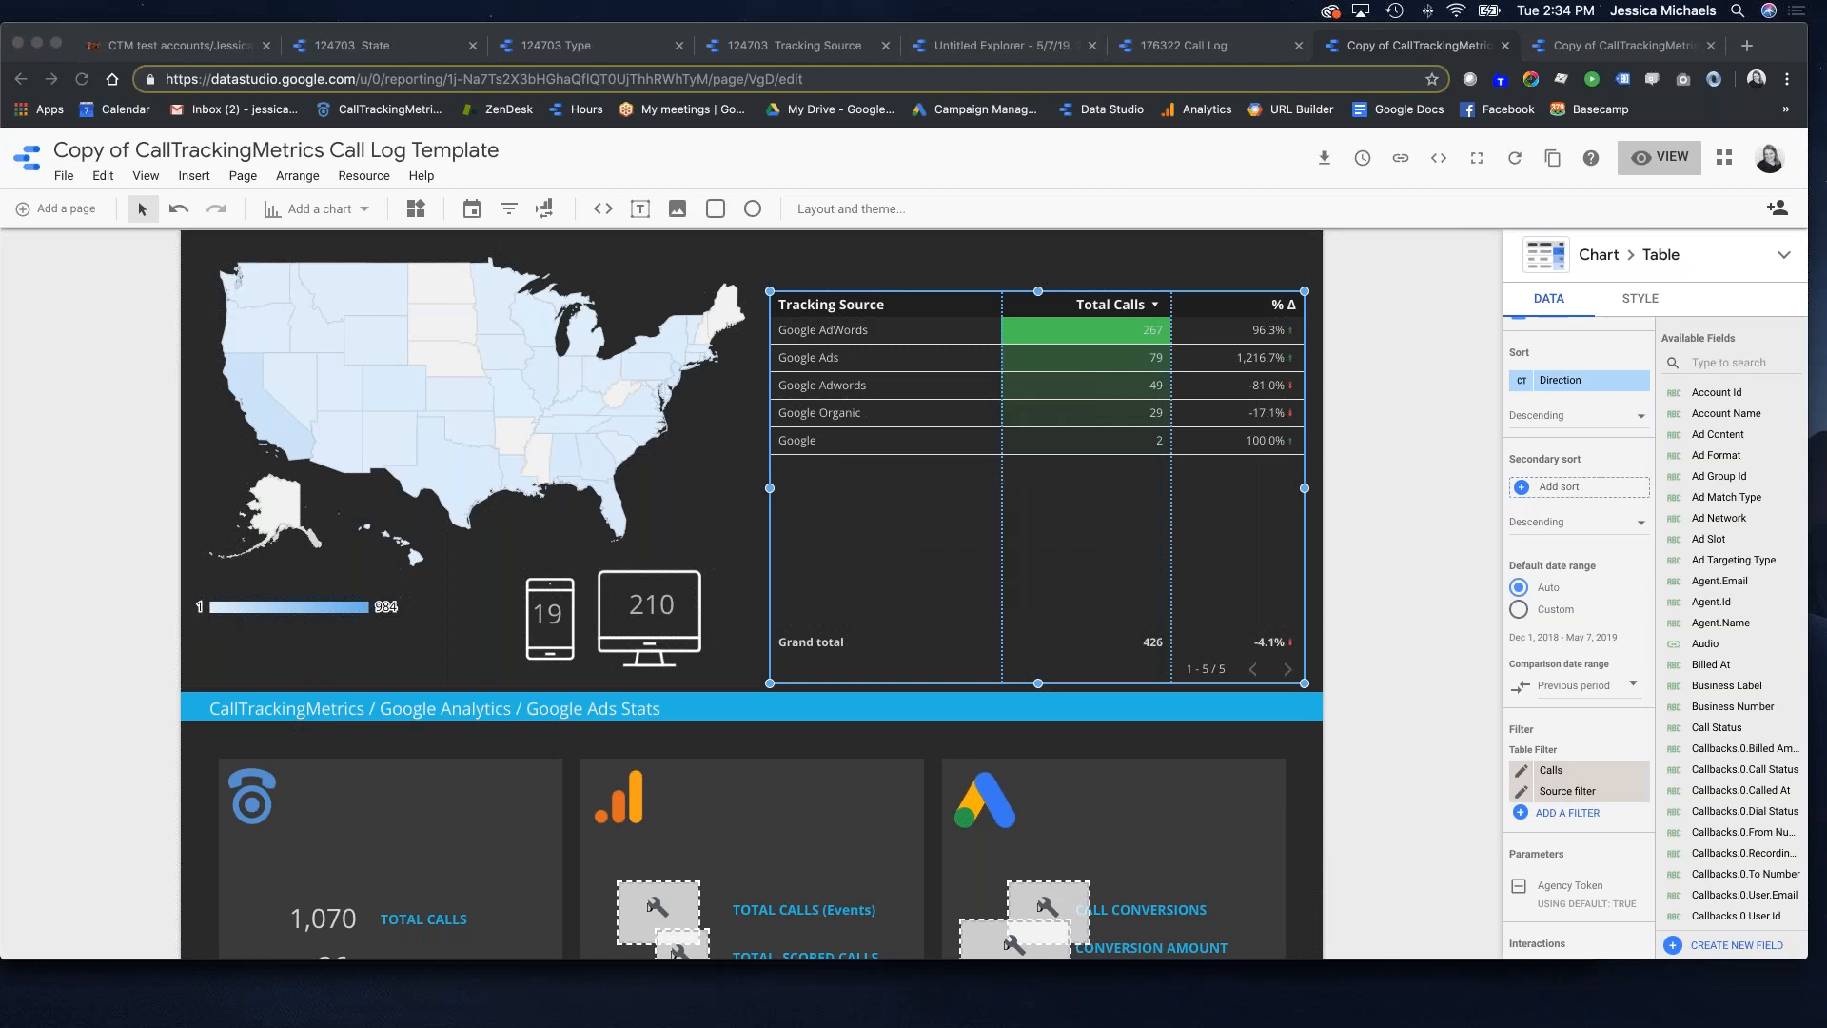
{"action": "scroll", "coordinate": [746, 851], "scroll_direction": "down", "scroll_amount": 5}
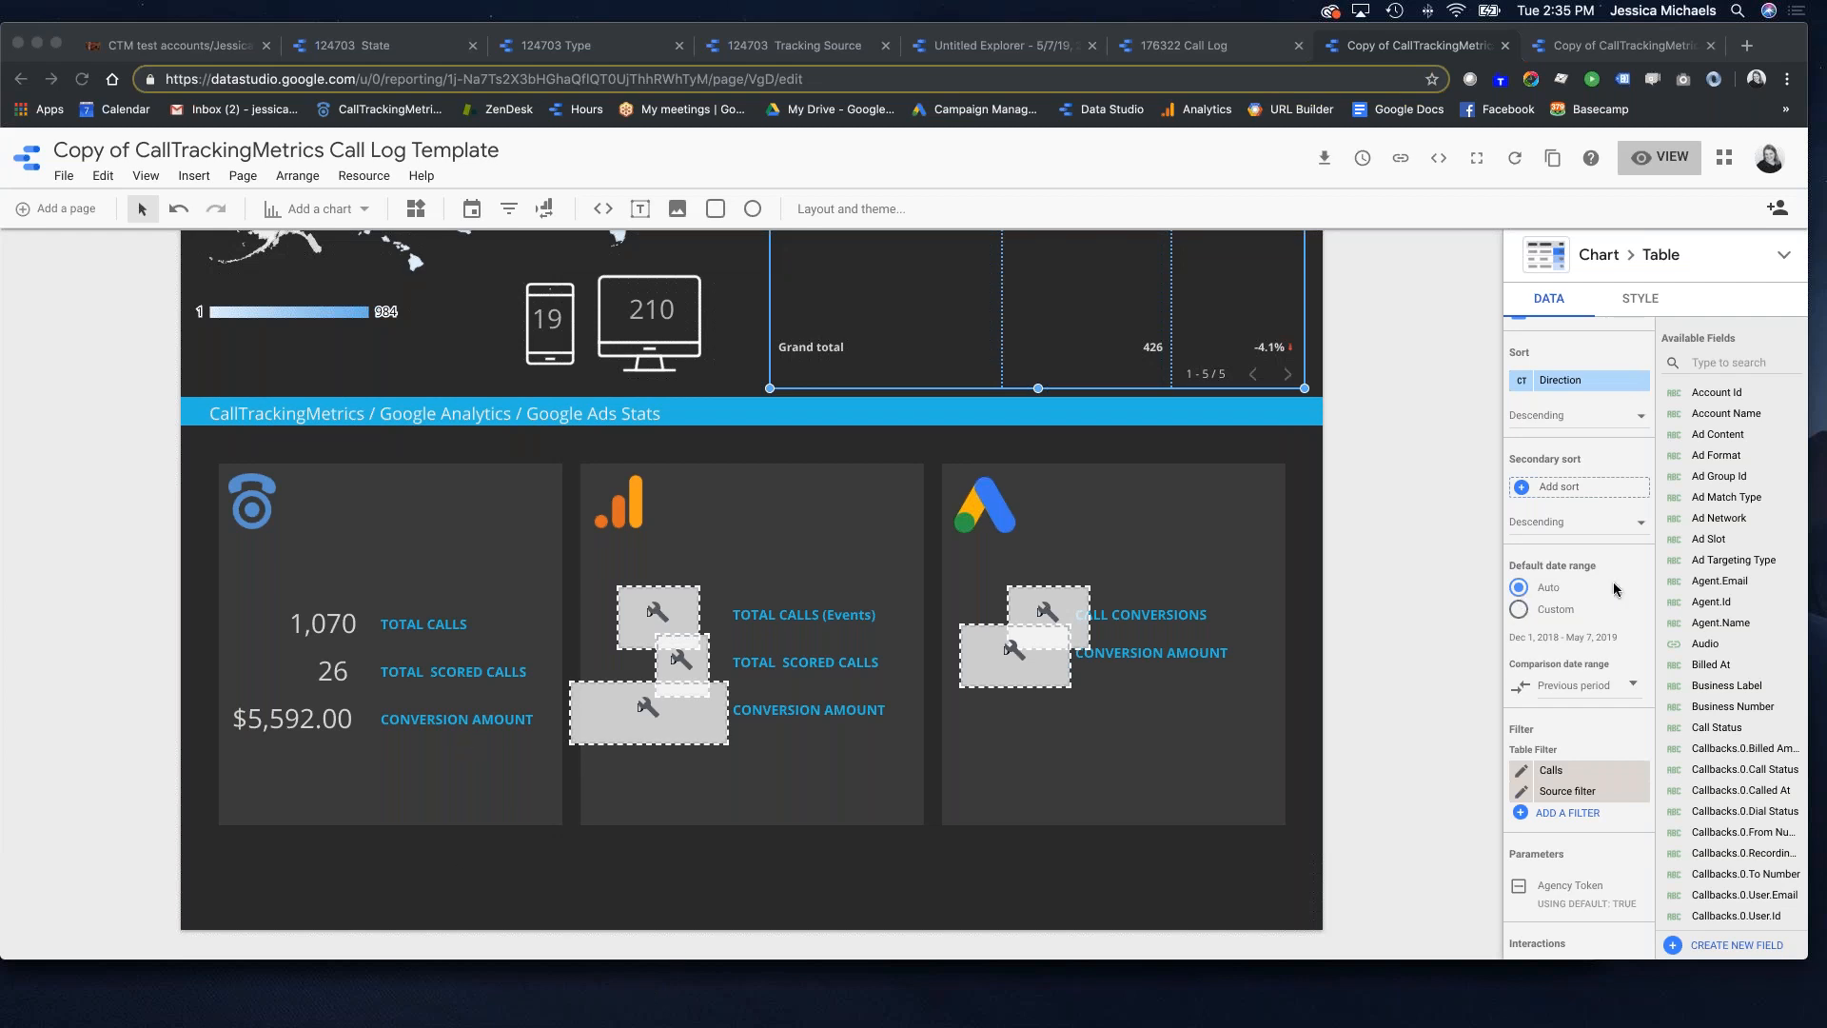
{"action": "left_click", "coordinate": [1716, 395]}
{"action": "scroll", "coordinate": [1716, 480], "scroll_direction": "down", "scroll_amount": 3}
{"action": "scroll", "coordinate": [1722, 490], "scroll_direction": "down", "scroll_amount": 15}
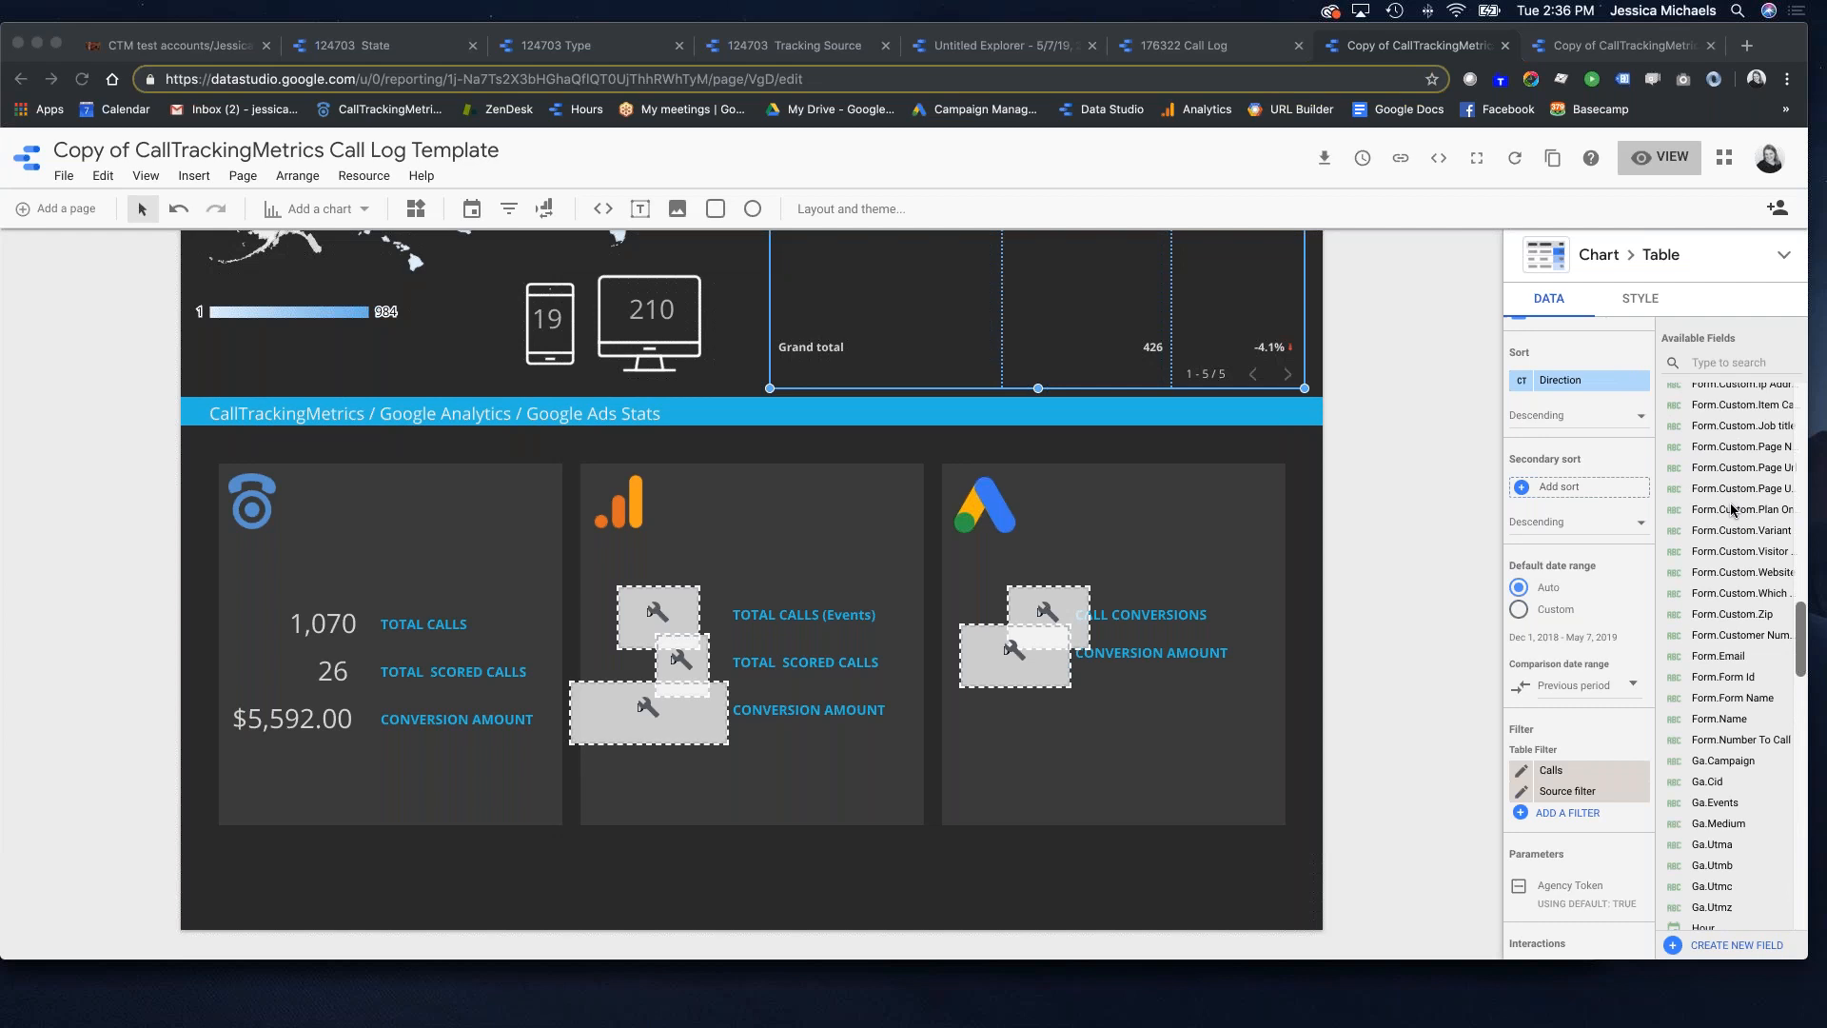
{"action": "scroll", "coordinate": [1732, 509], "scroll_direction": "down", "scroll_amount": 5}
Step: Search Available Fields for 'conv', clear it, then search 't' to list the Tag fields
{"action": "left_click", "coordinate": [1715, 361]}
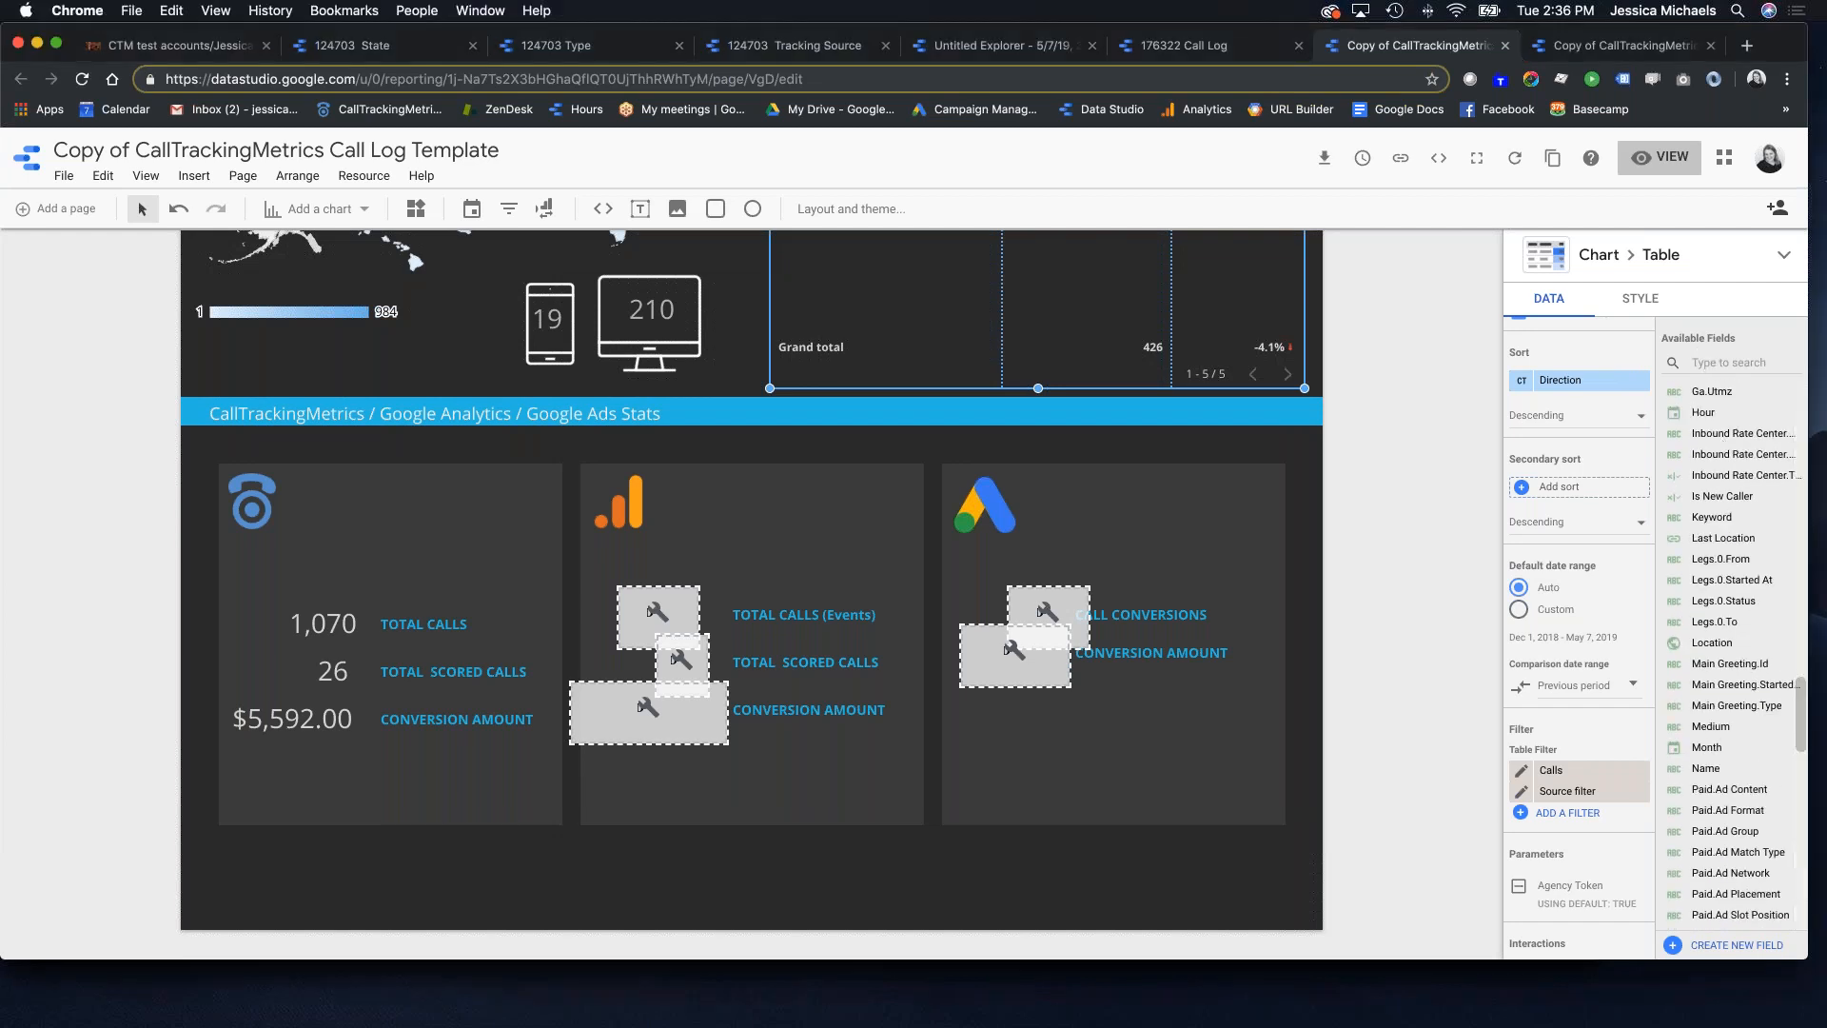
{"action": "type", "text": "conv"}
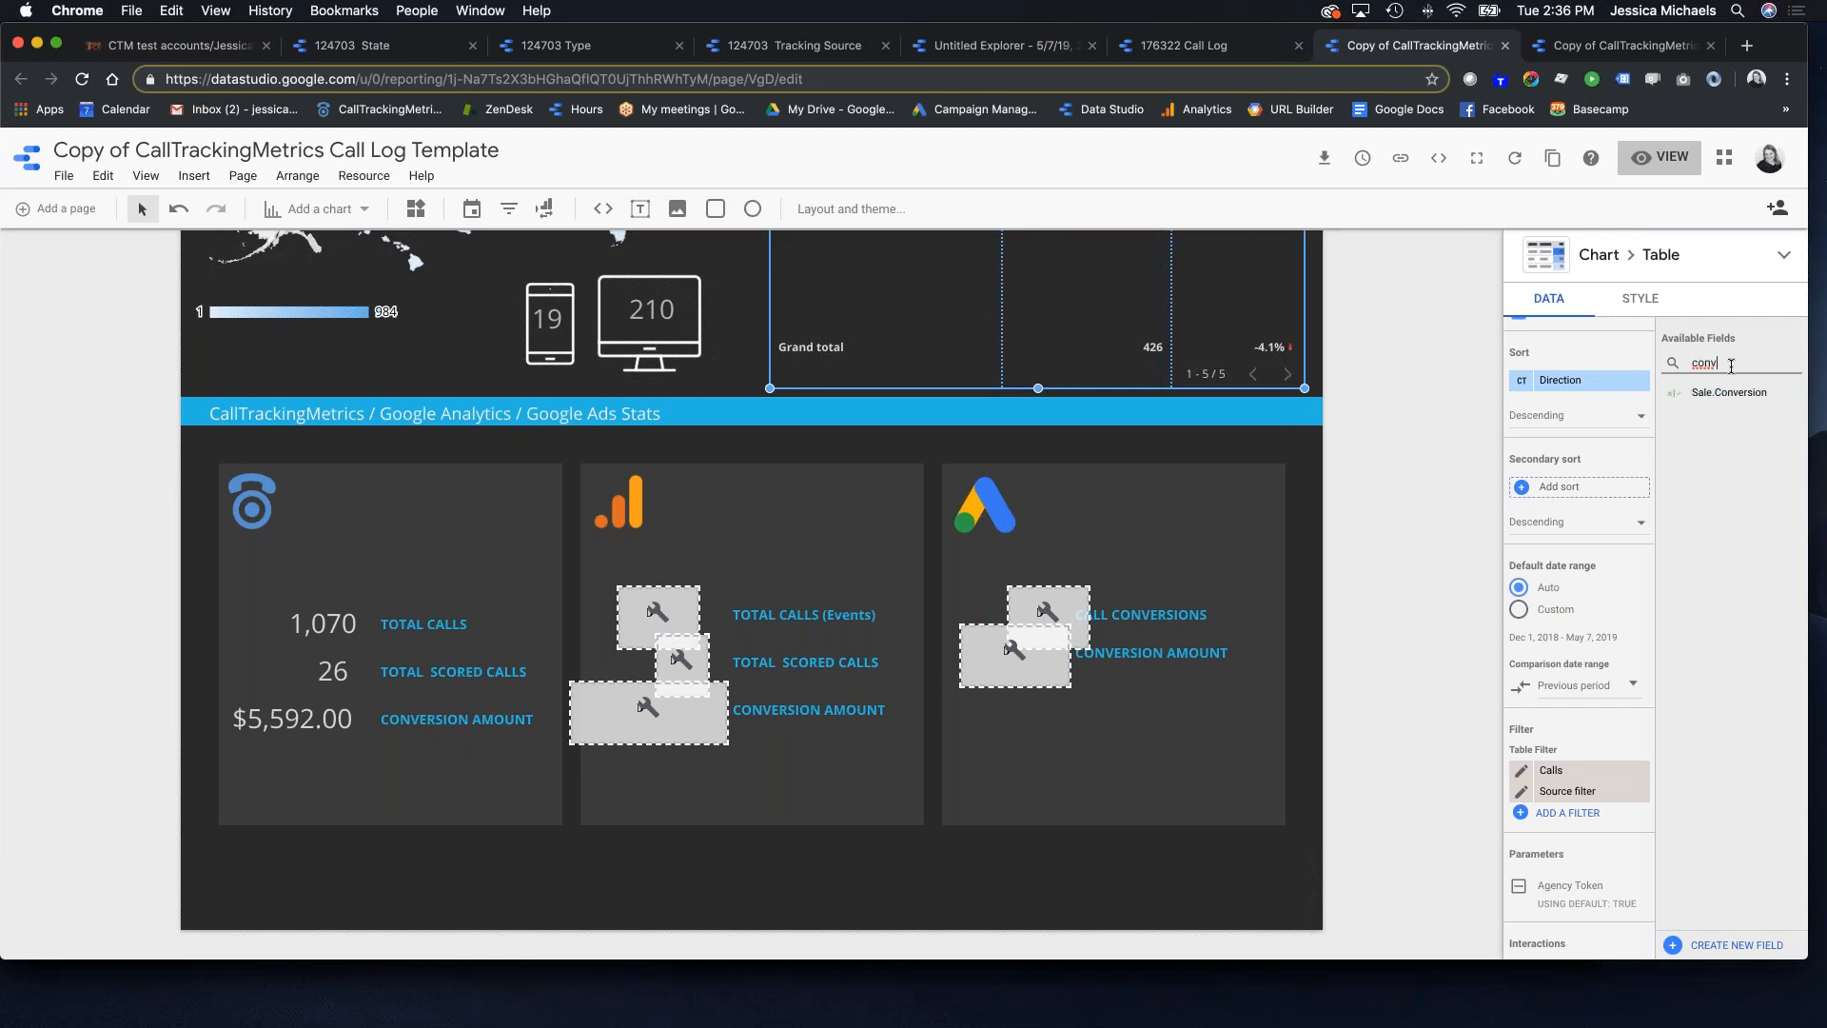
{"action": "key", "text": "Left"}
{"action": "key", "text": "Left"}
{"action": "key", "text": "Left"}
{"action": "key", "text": "Left"}
{"action": "left_click_drag", "start_coordinate": [1725, 362], "coordinate": [1683, 362]}
{"action": "key", "text": "BackSpace"}
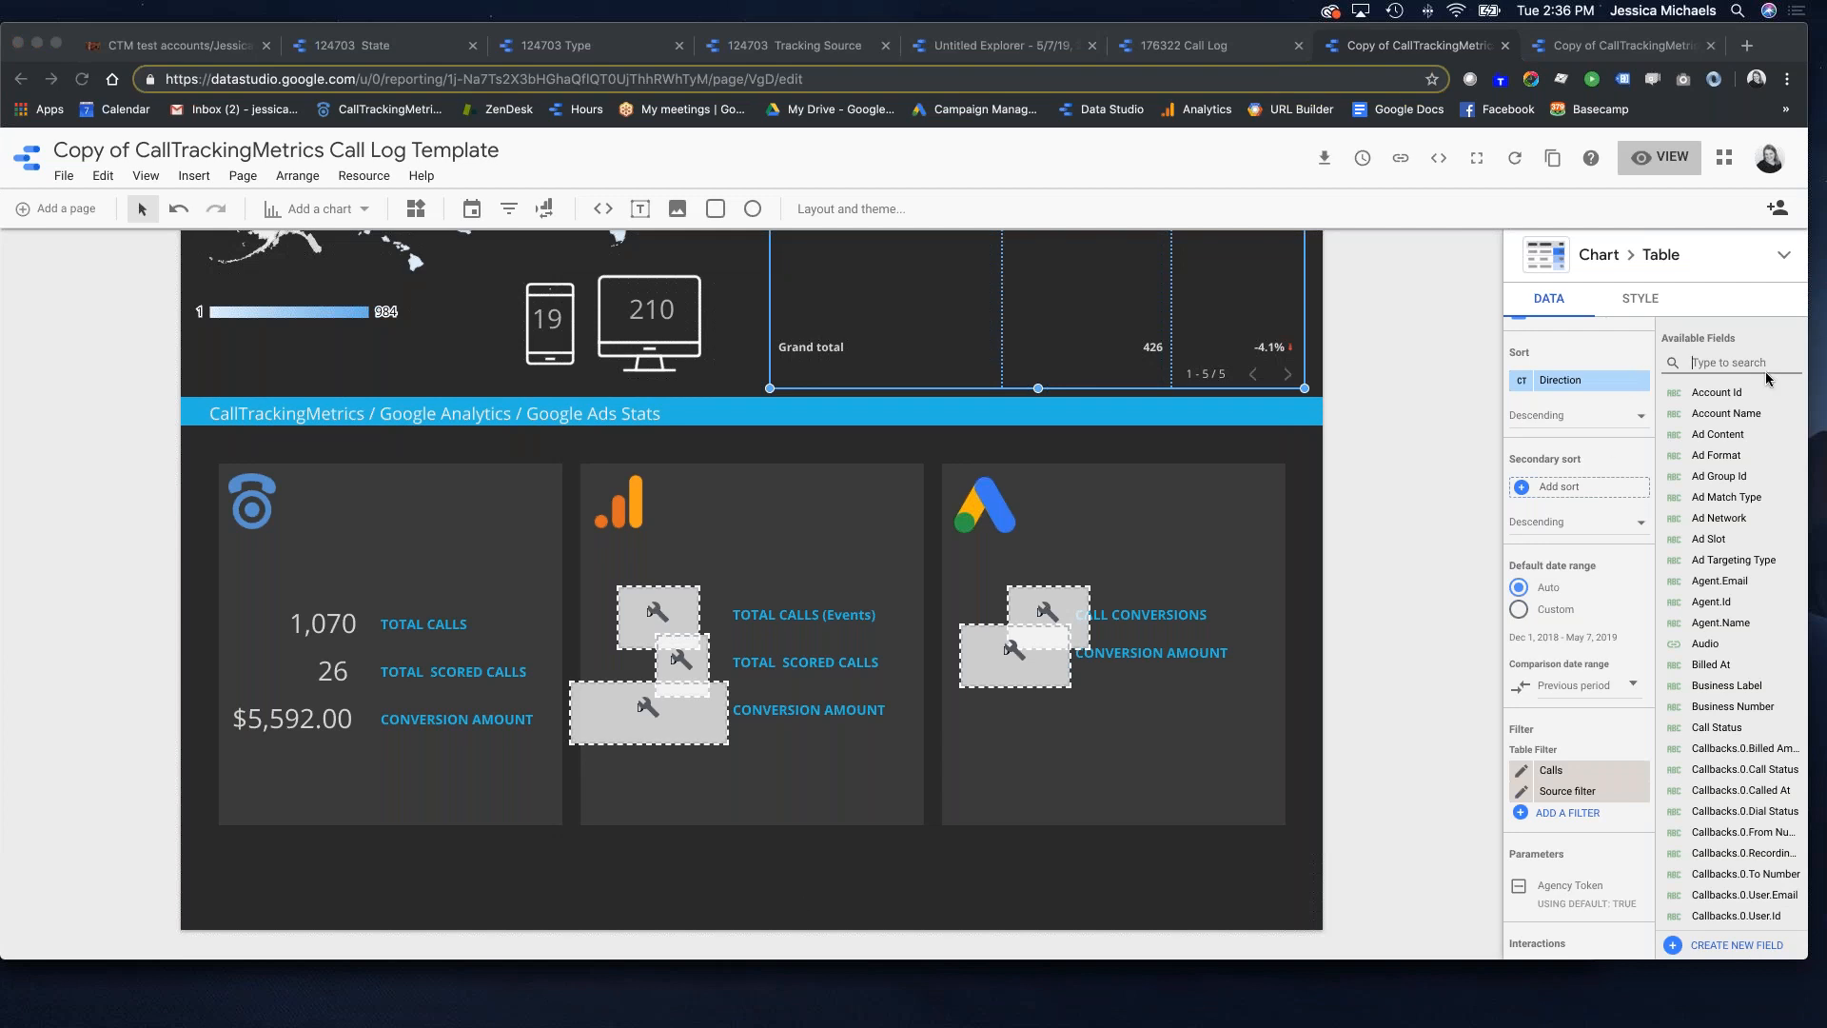
{"action": "left_click", "coordinate": [1724, 367]}
{"action": "type", "text": "tag"}
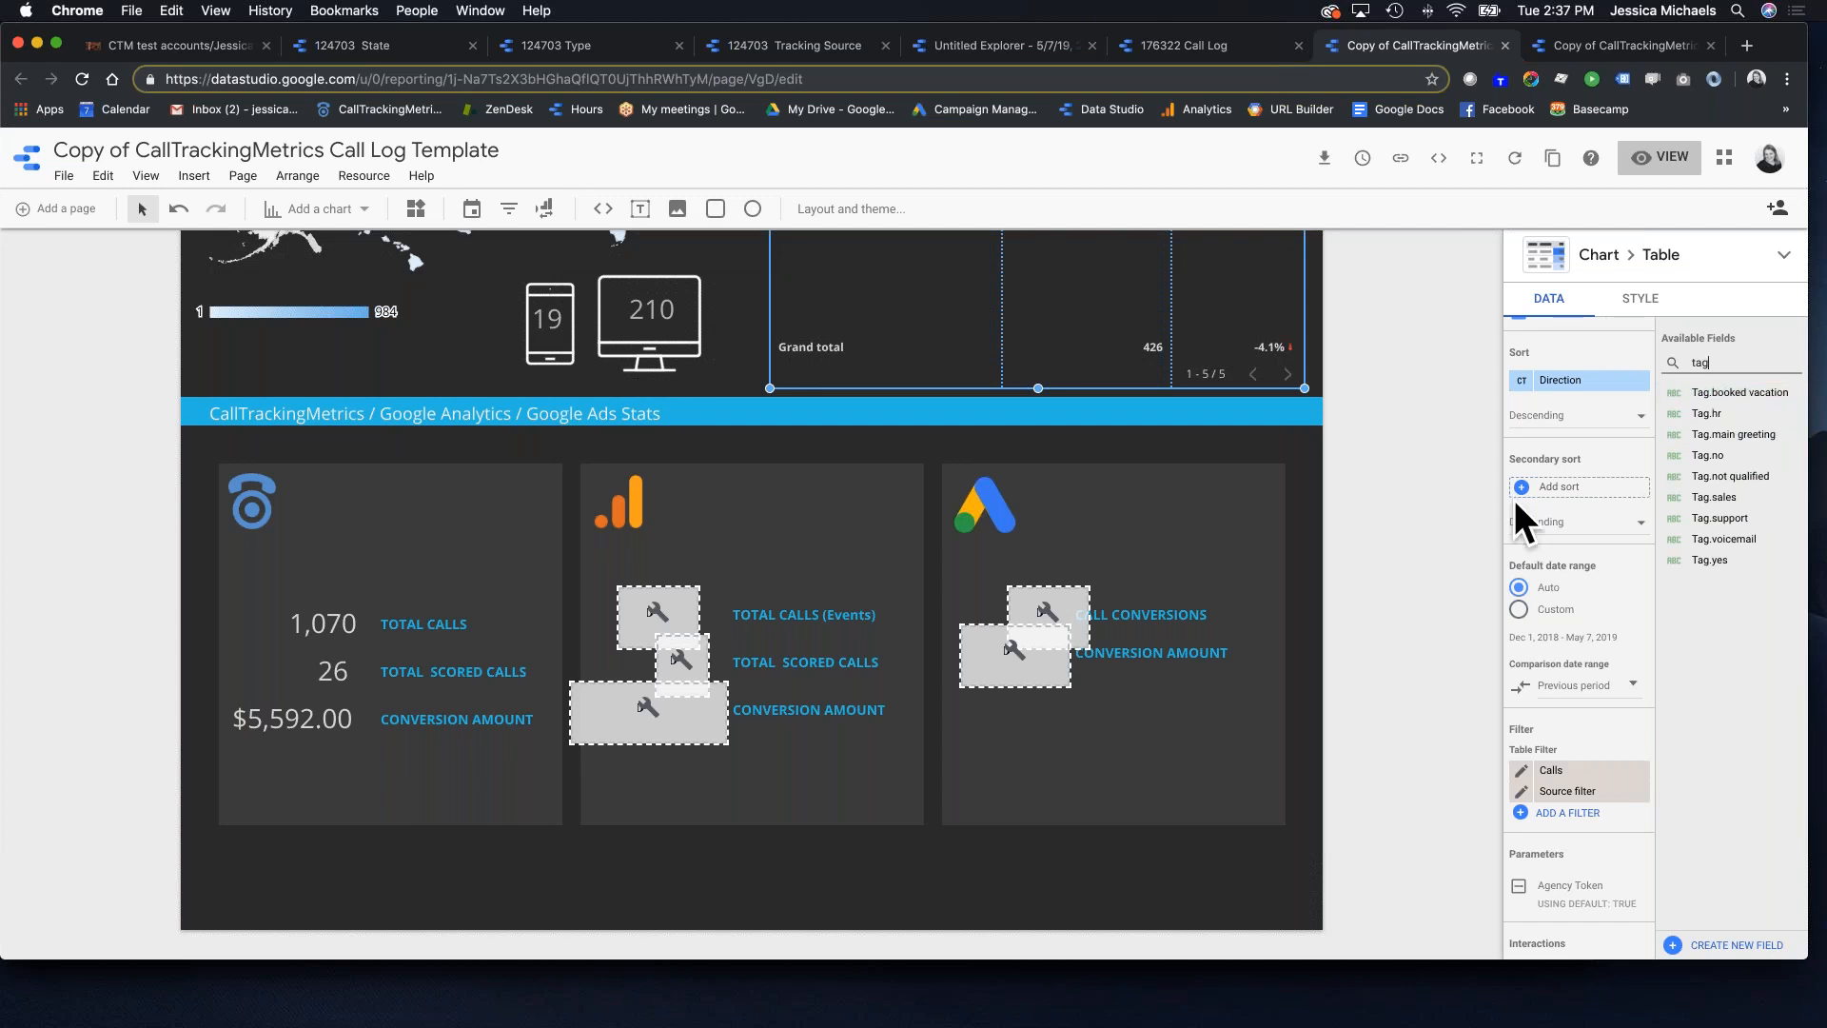
{"action": "scroll", "coordinate": [746, 388], "scroll_direction": "up", "scroll_amount": 5}
{"action": "scroll", "coordinate": [746, 388], "scroll_direction": "up", "scroll_amount": 5}
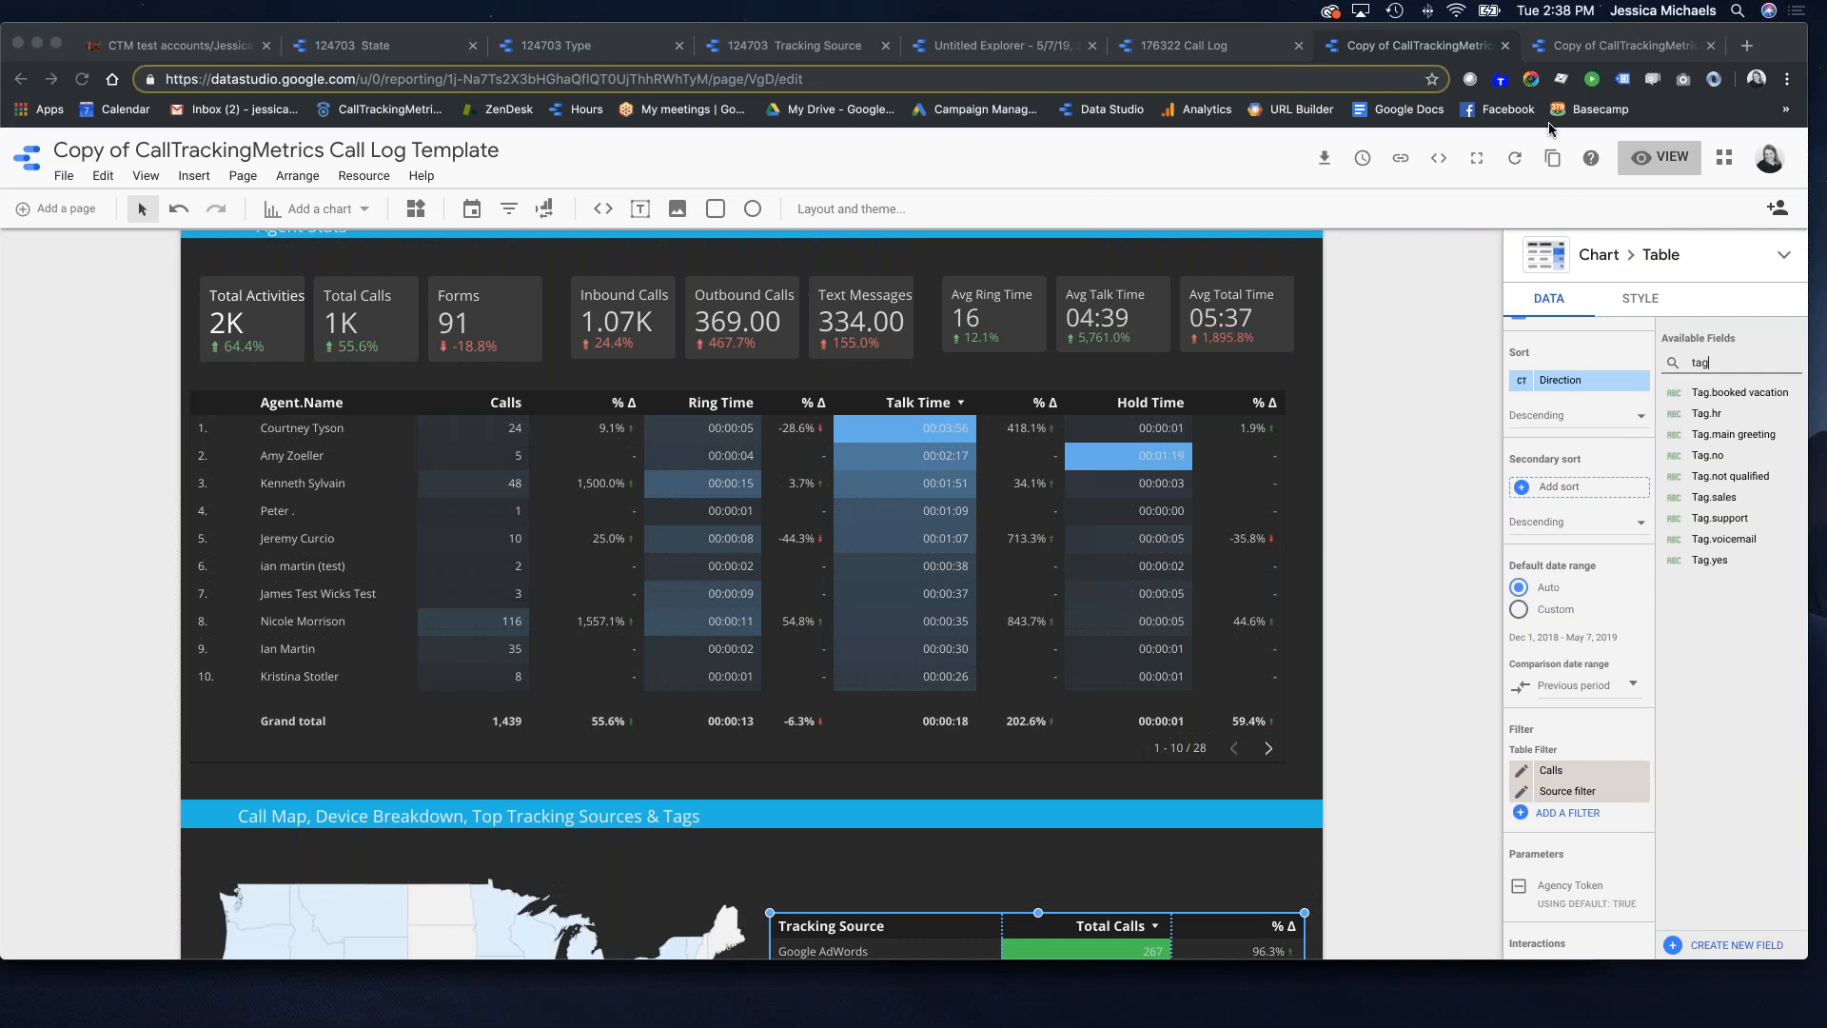
Step: Switch to view mode and set link sharing so anyone with the link can view
{"action": "left_click", "coordinate": [1654, 162]}
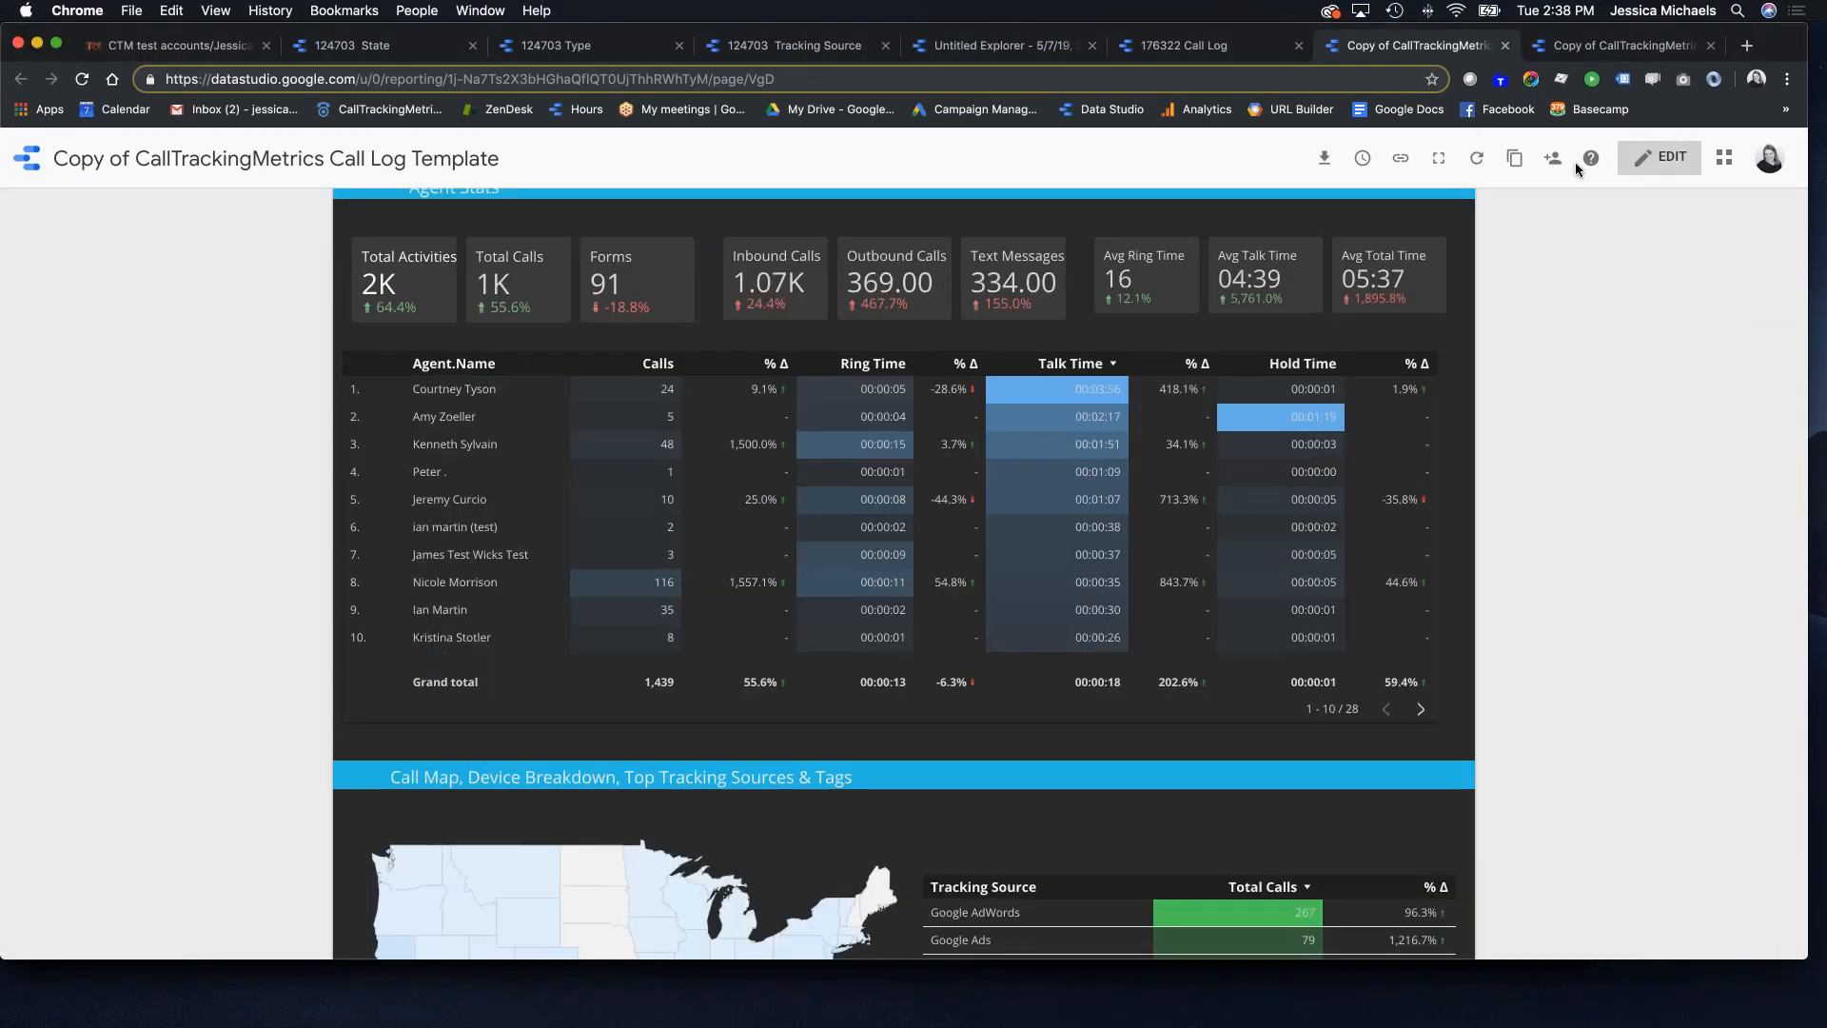
{"action": "left_click", "coordinate": [1548, 162]}
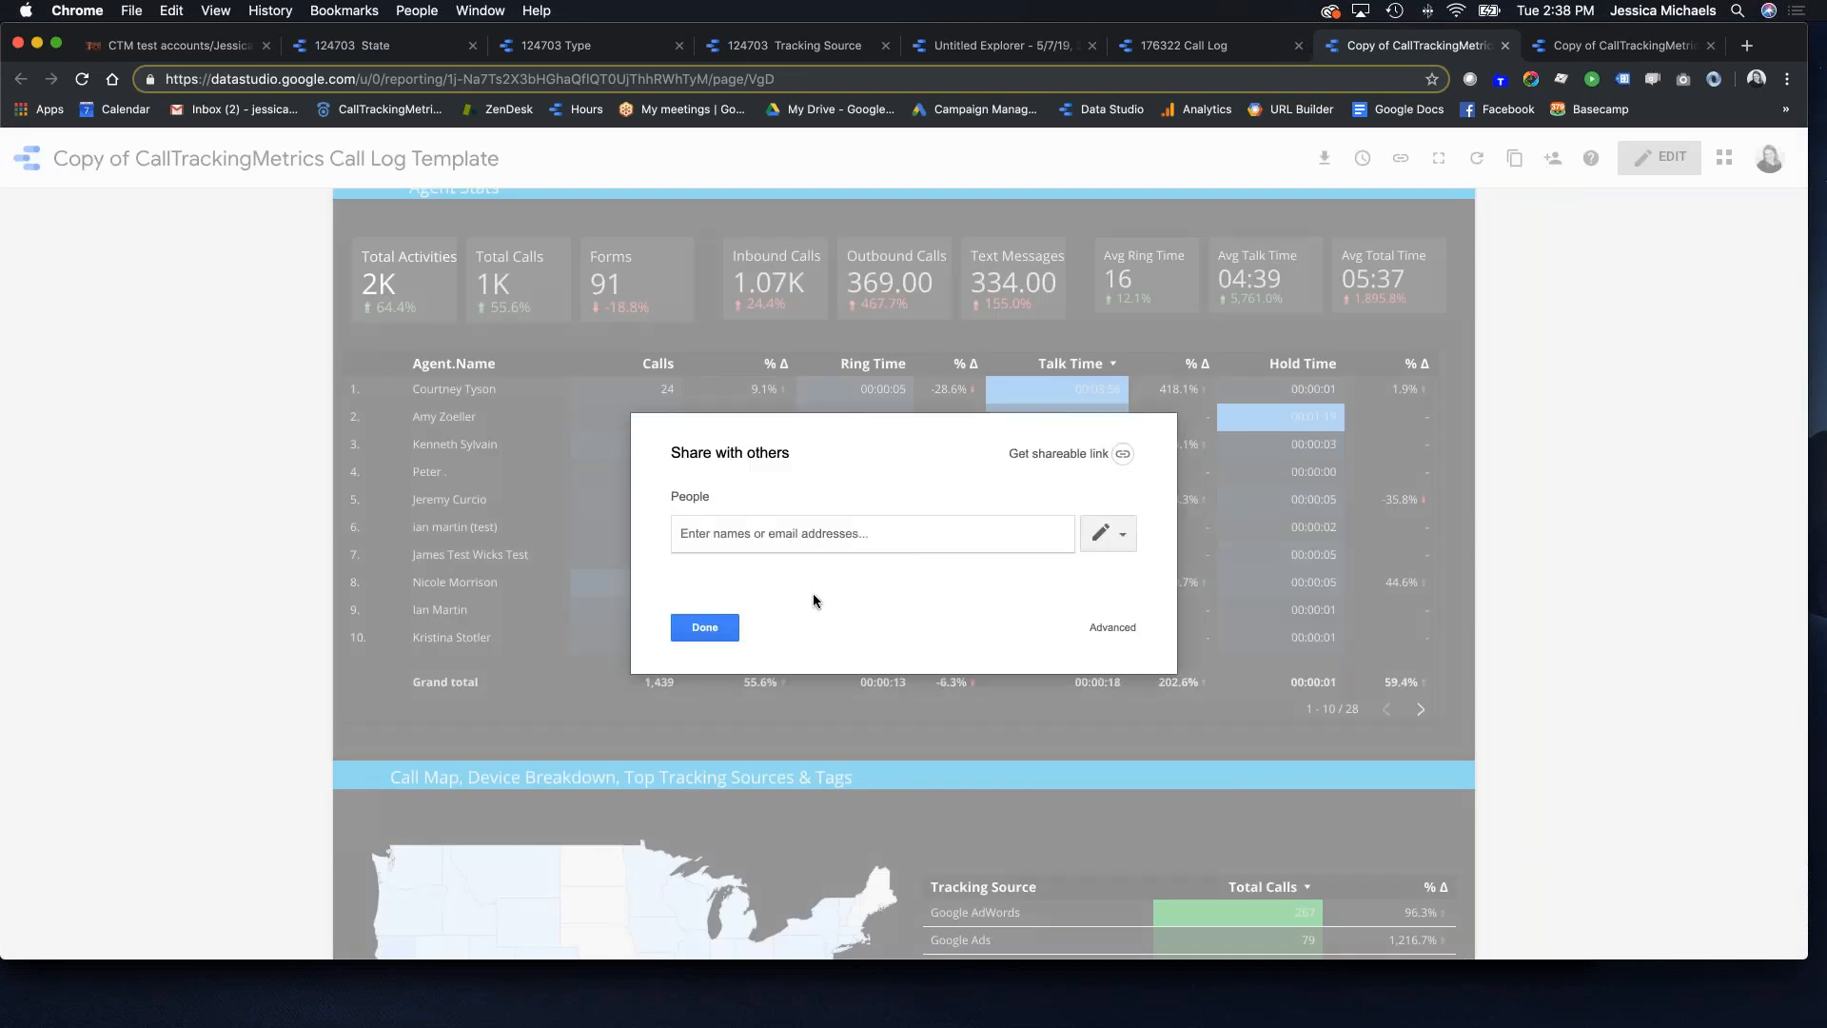
{"action": "left_click", "coordinate": [1075, 454]}
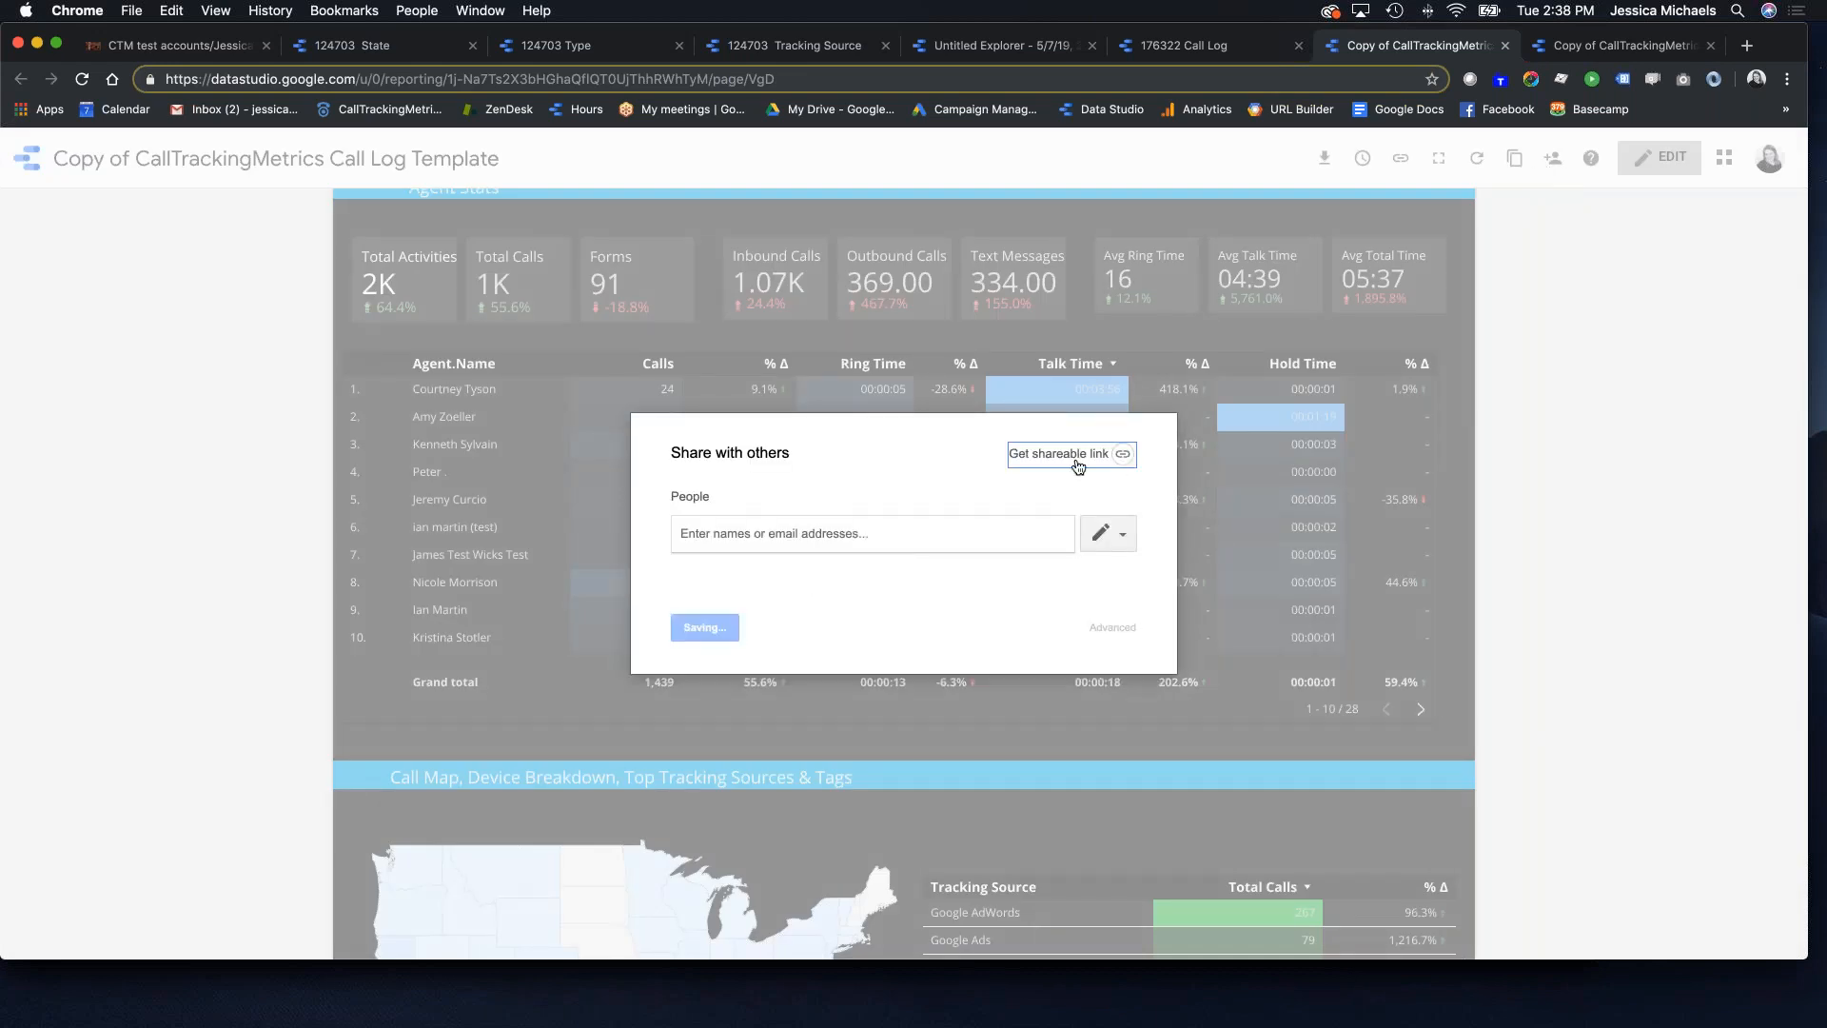
{"action": "left_click", "coordinate": [945, 530]}
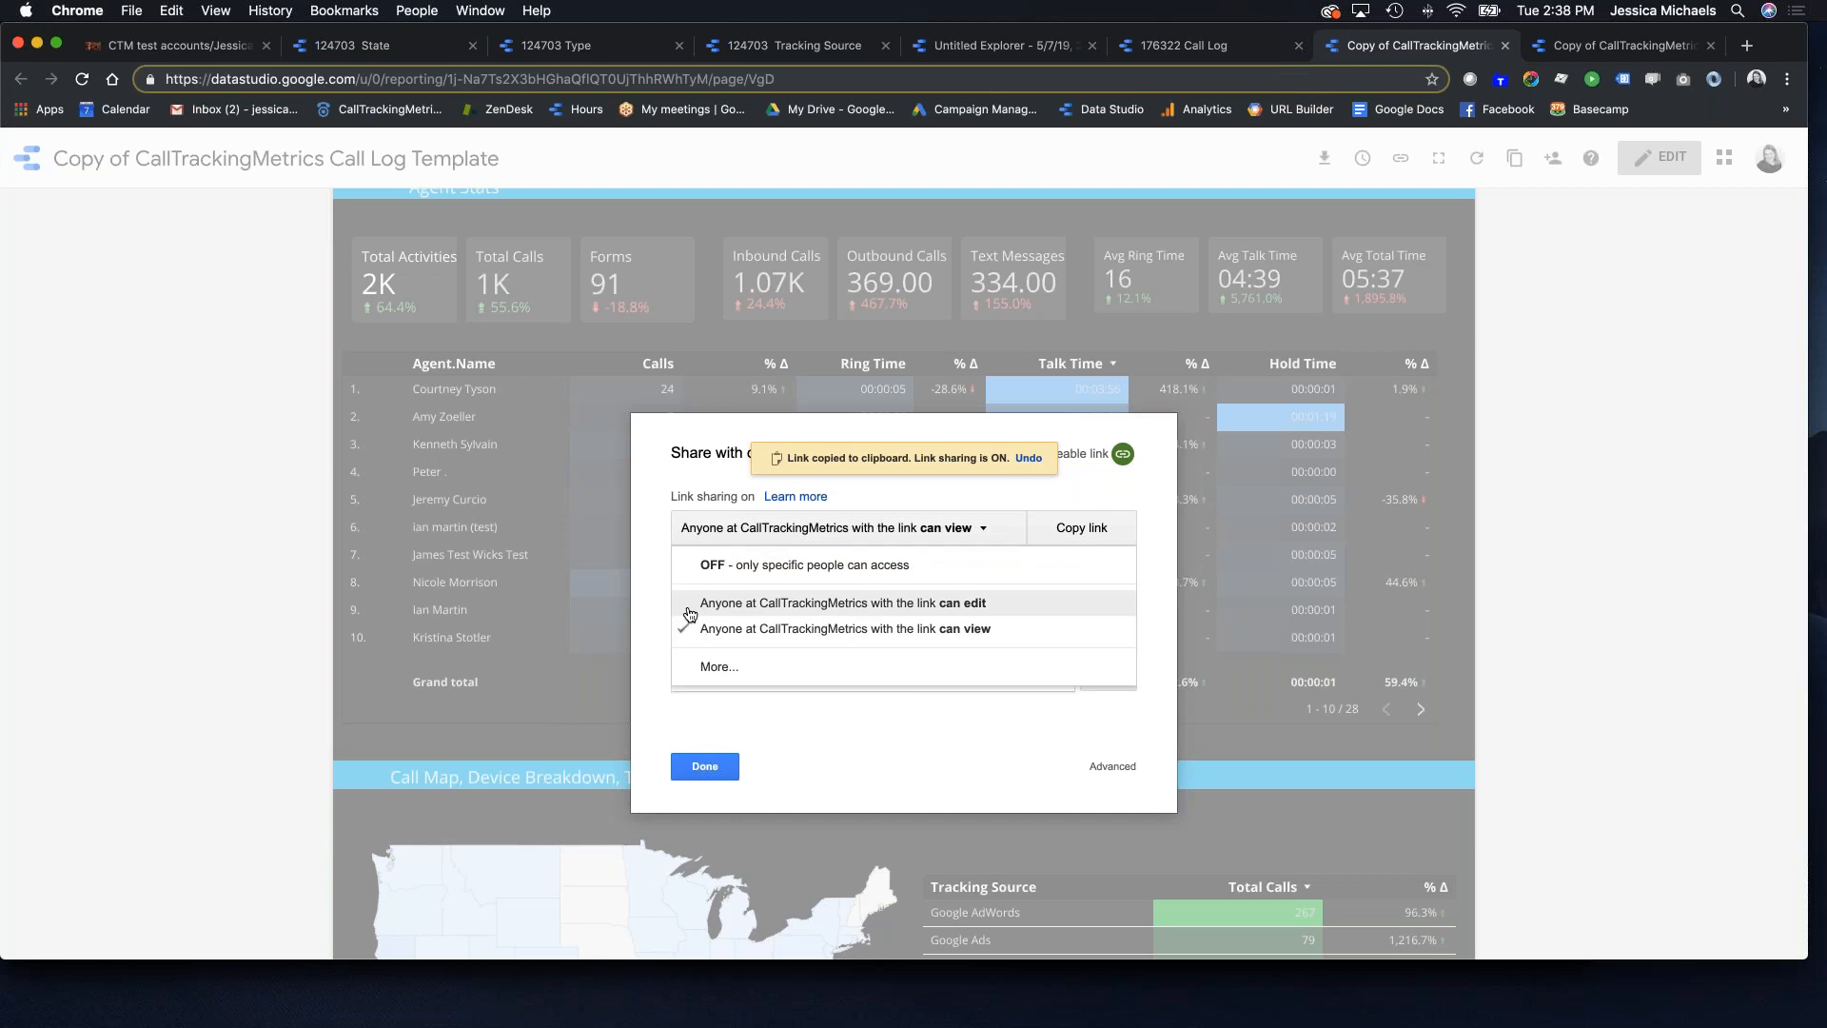
{"action": "left_click", "coordinate": [735, 668]}
{"action": "left_click", "coordinate": [697, 444]}
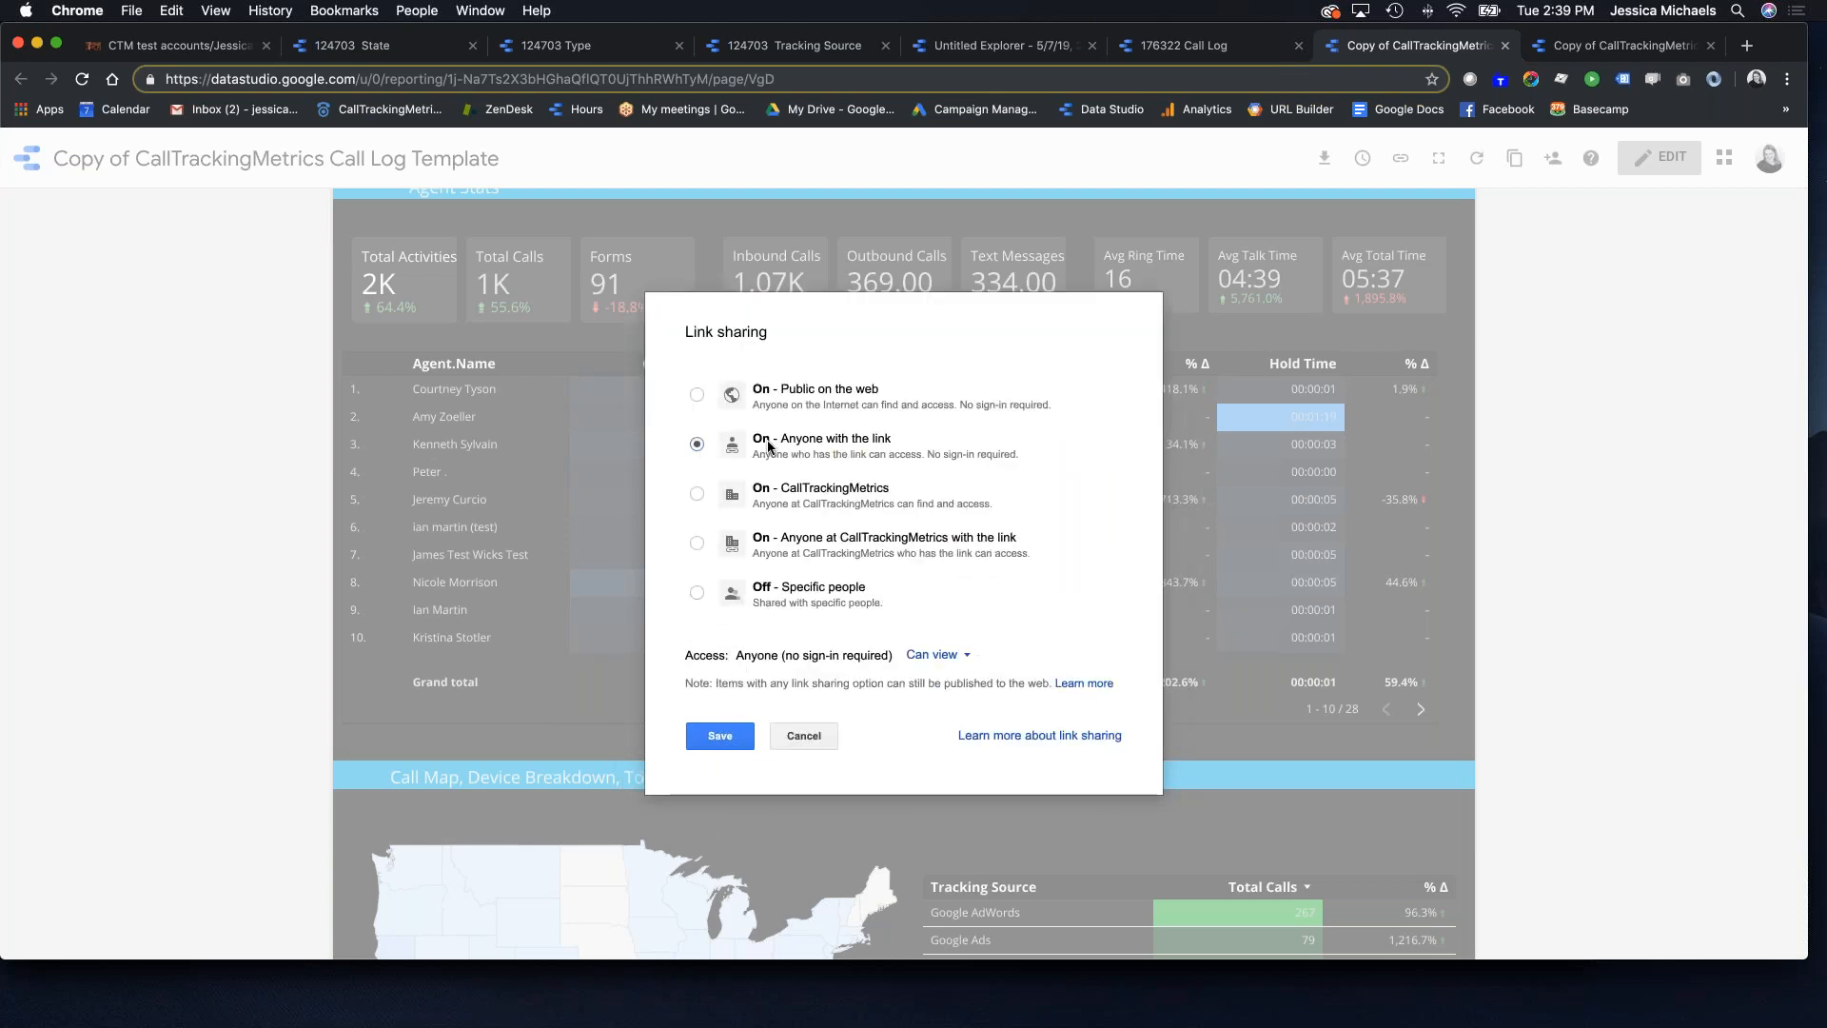
{"action": "left_click", "coordinate": [721, 746]}
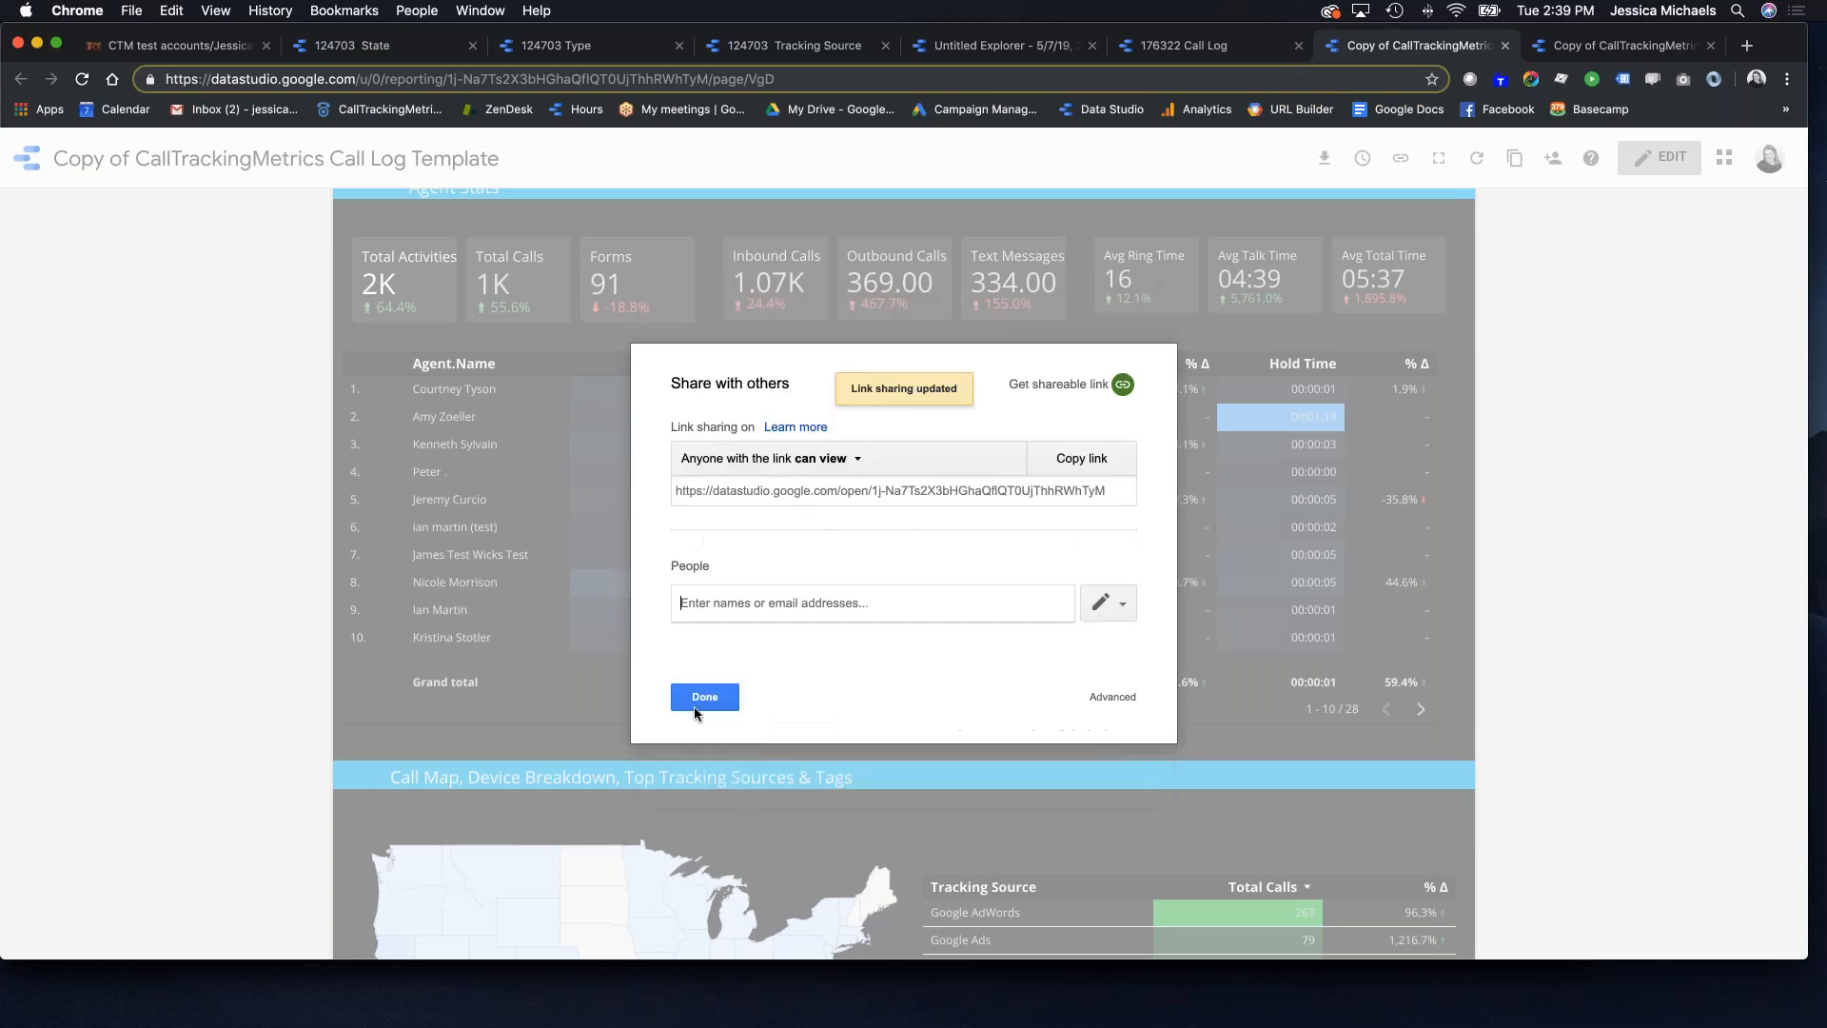
Step: Copy the report's view-only link and close the sharing settings
{"action": "left_click", "coordinate": [1075, 458]}
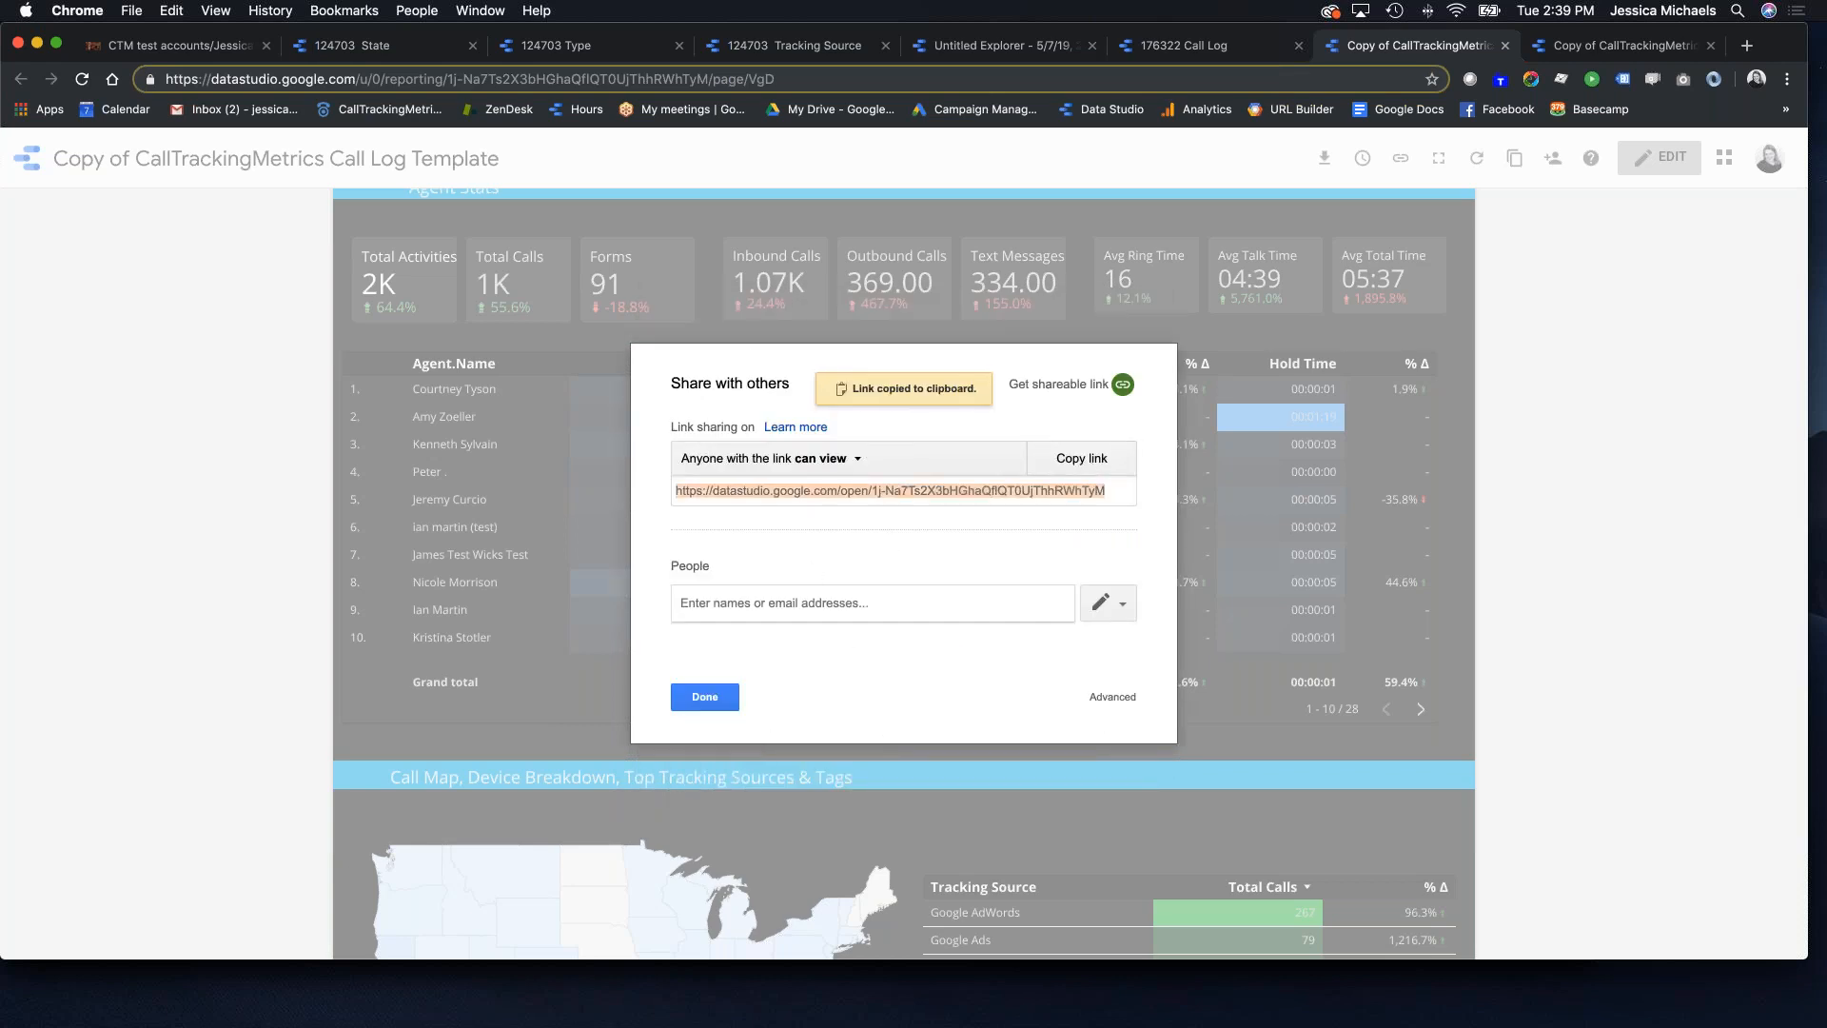
{"action": "key", "text": "super+Tab"}
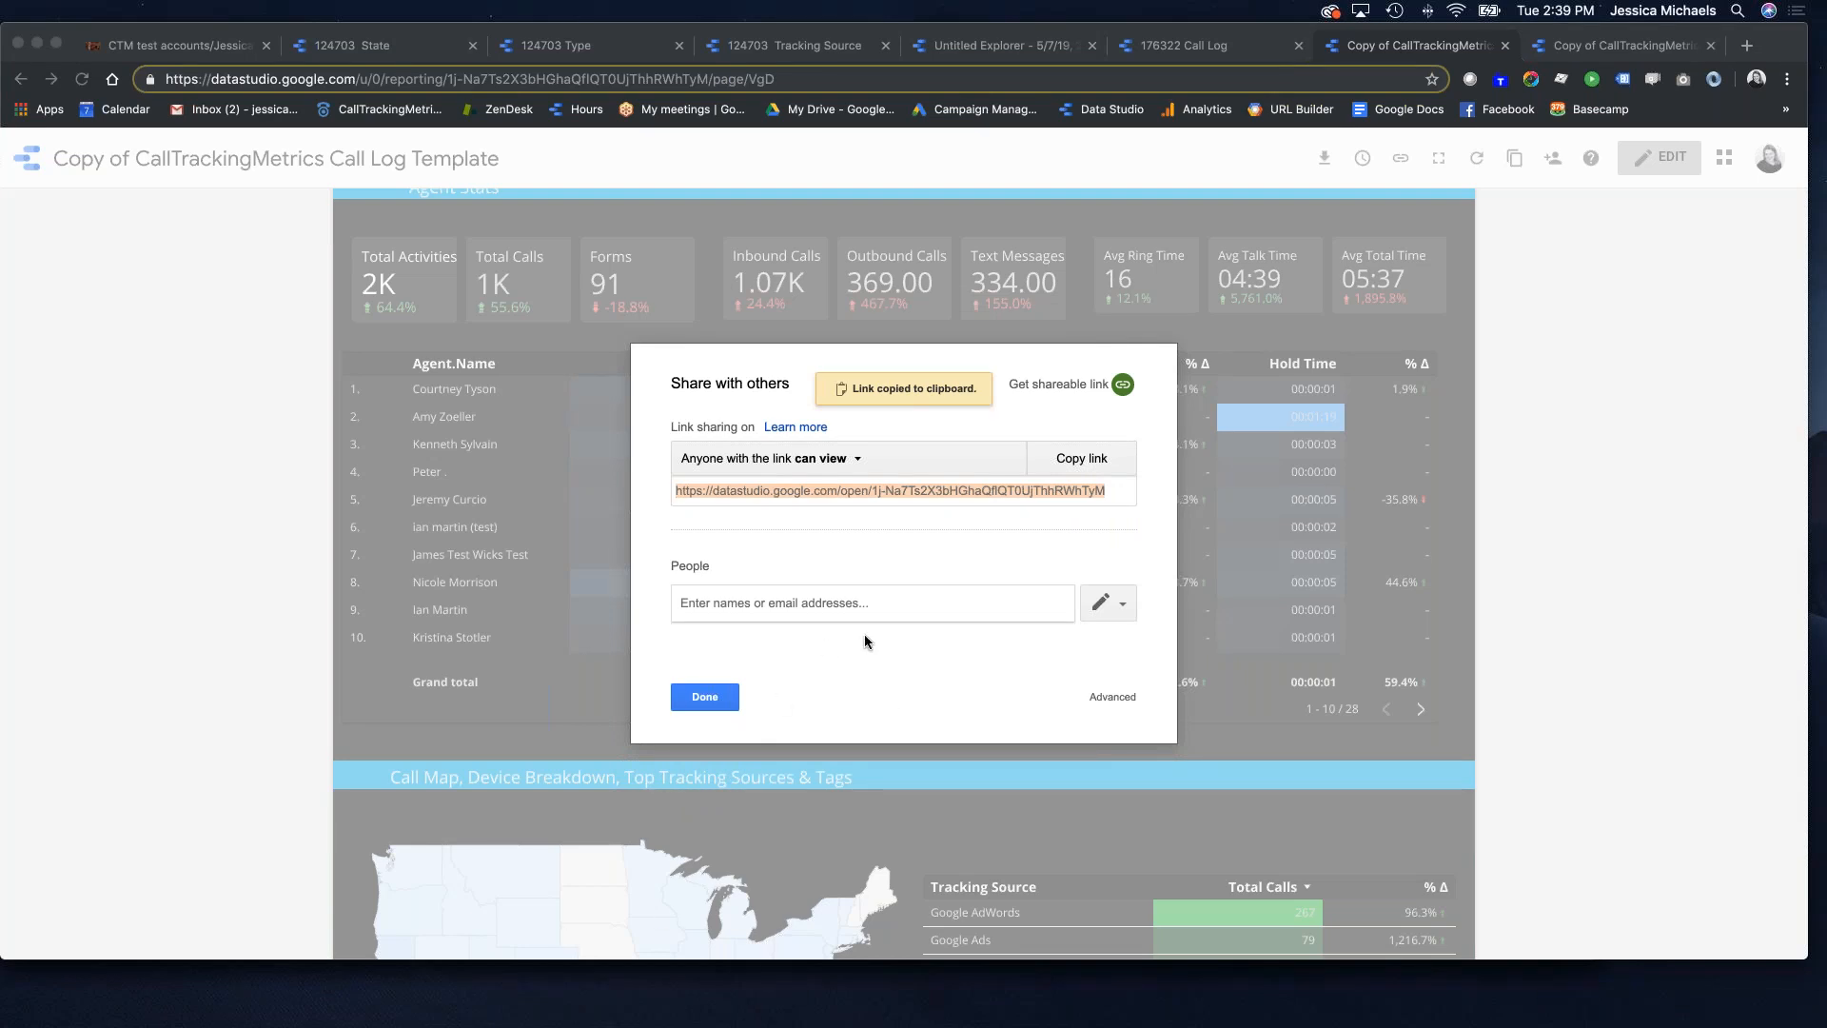
{"action": "left_click", "coordinate": [704, 698]}
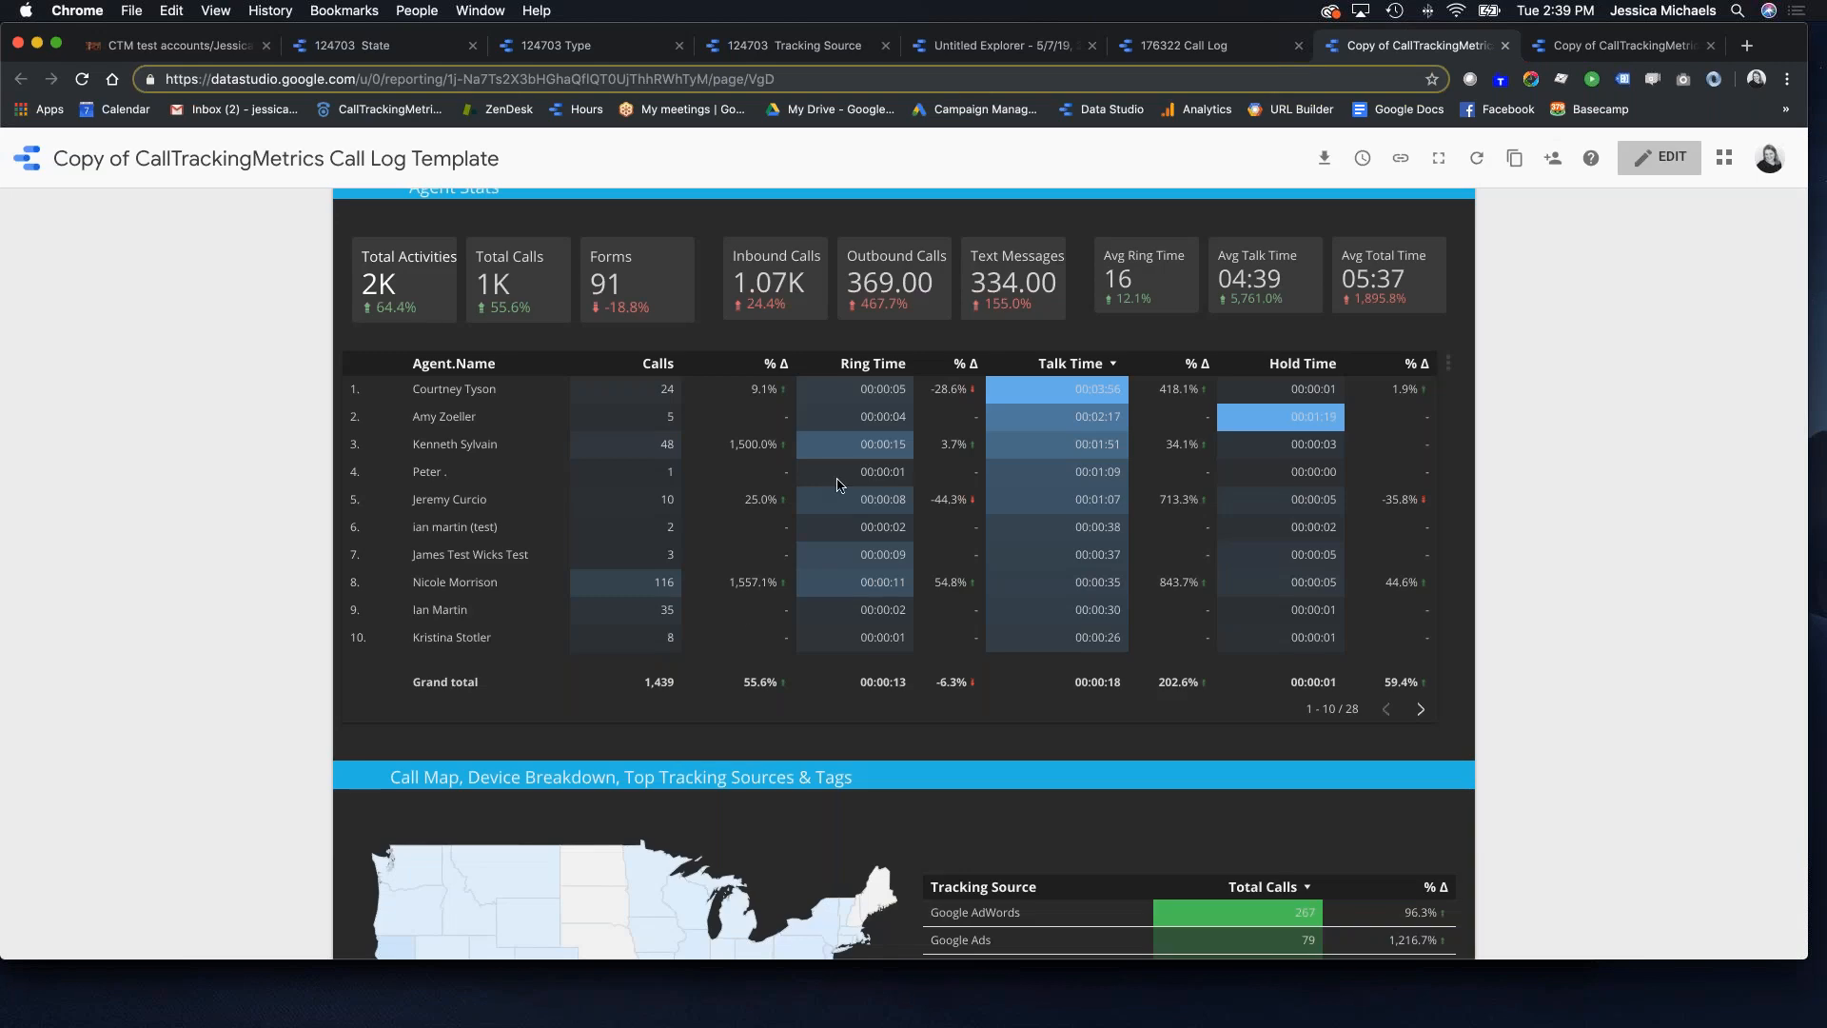
Step: Review the report's Agent Stats (1,439 calls), then return to the CTM Data Studio settings tab
{"action": "scroll", "coordinate": [932, 354], "scroll_direction": "up", "scroll_amount": 2}
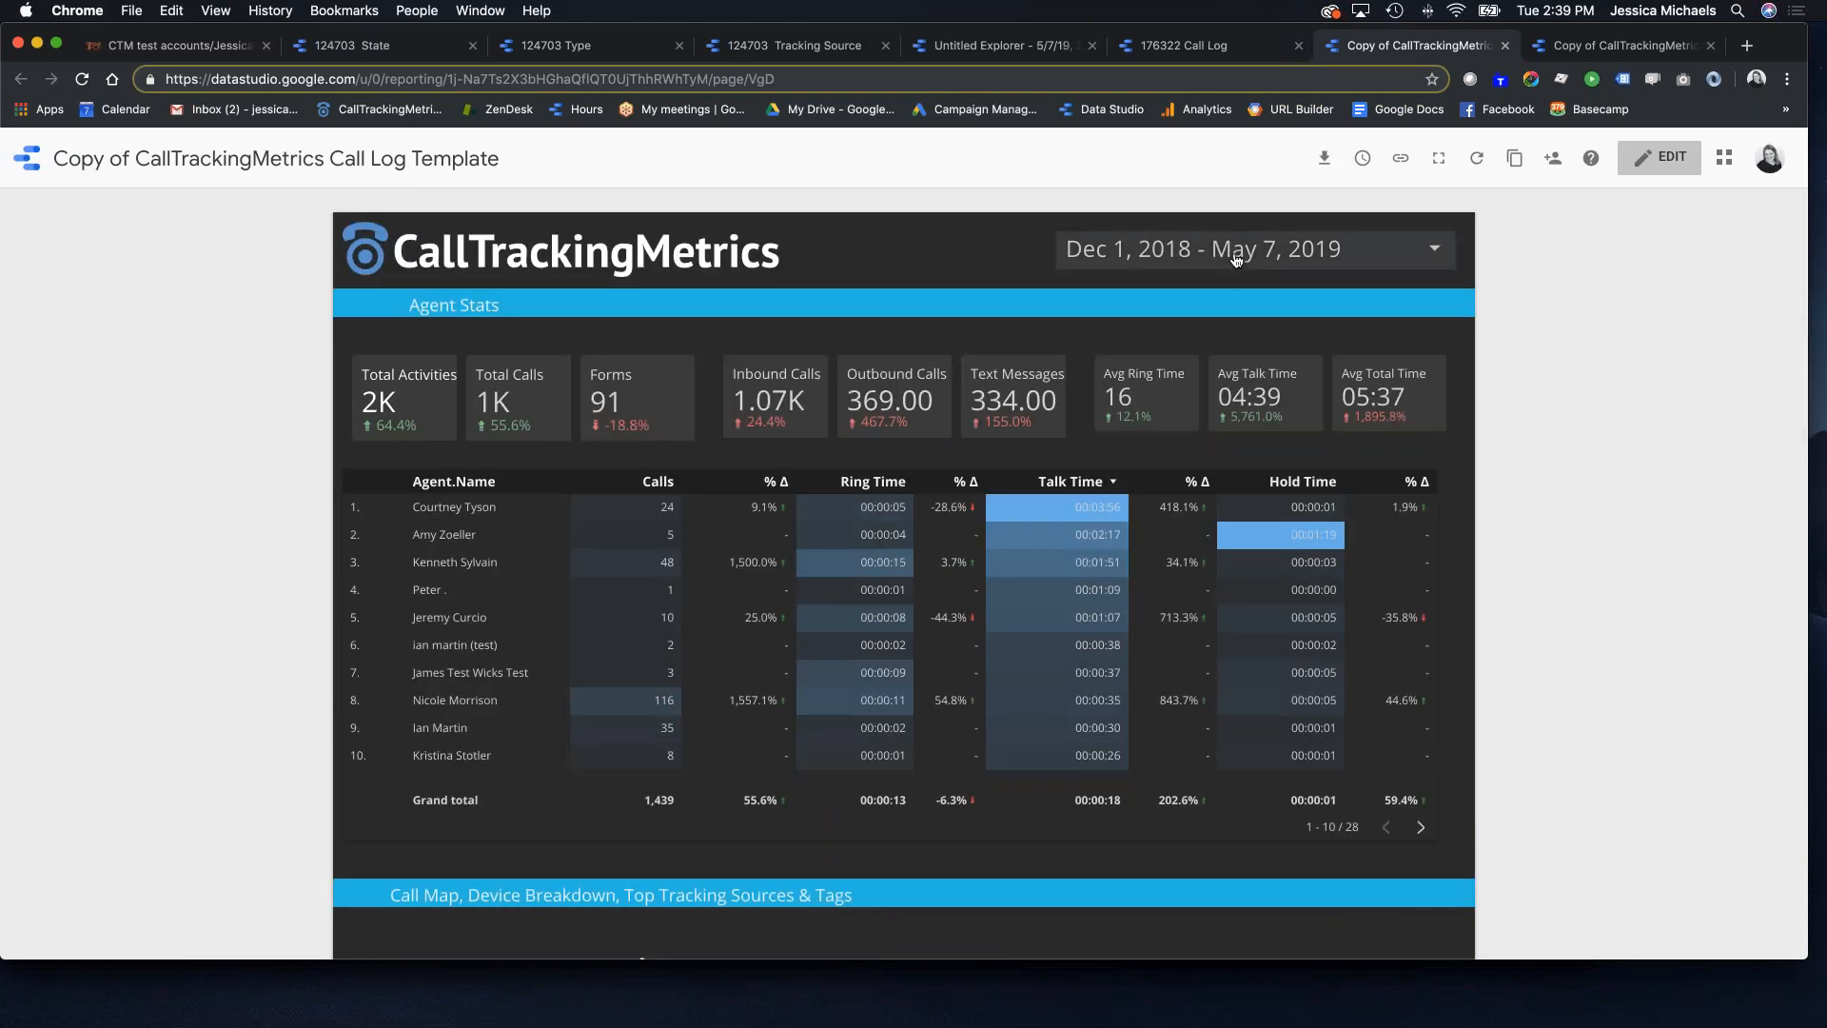
{"action": "scroll", "coordinate": [733, 559], "scroll_direction": "down", "scroll_amount": 10}
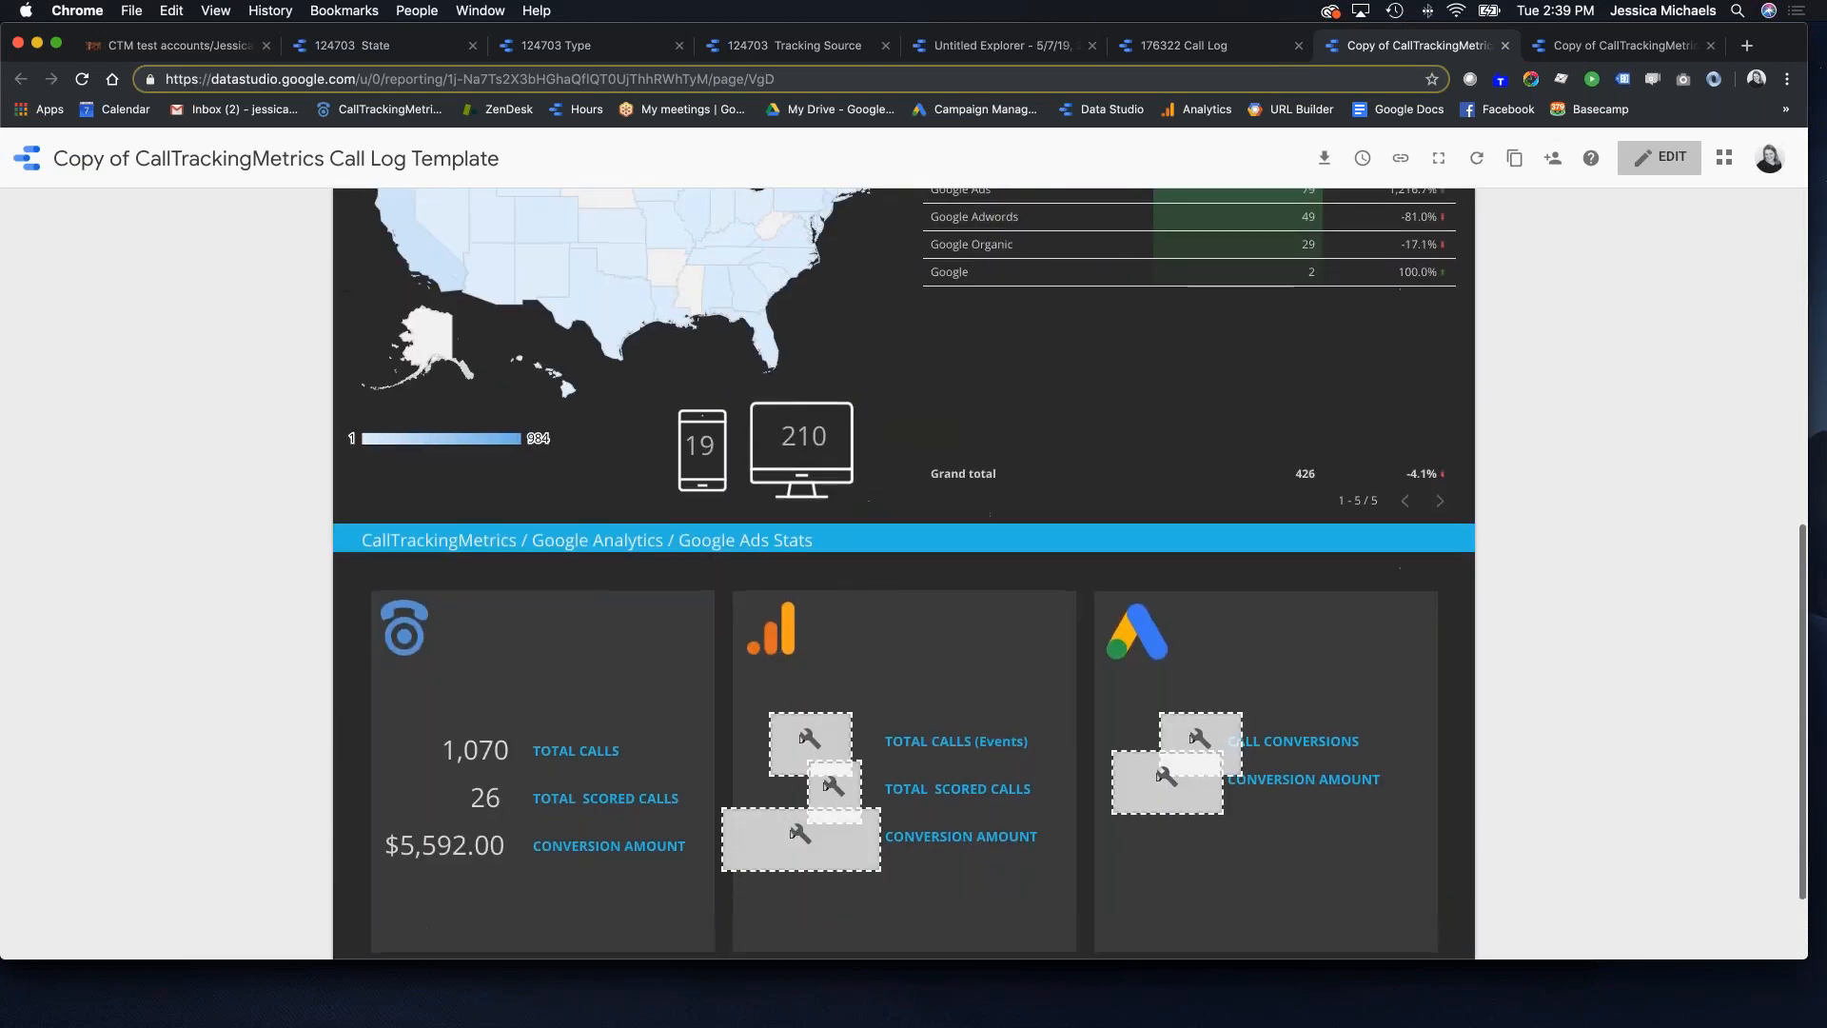
{"action": "scroll", "coordinate": [760, 511], "scroll_direction": "up", "scroll_amount": 10}
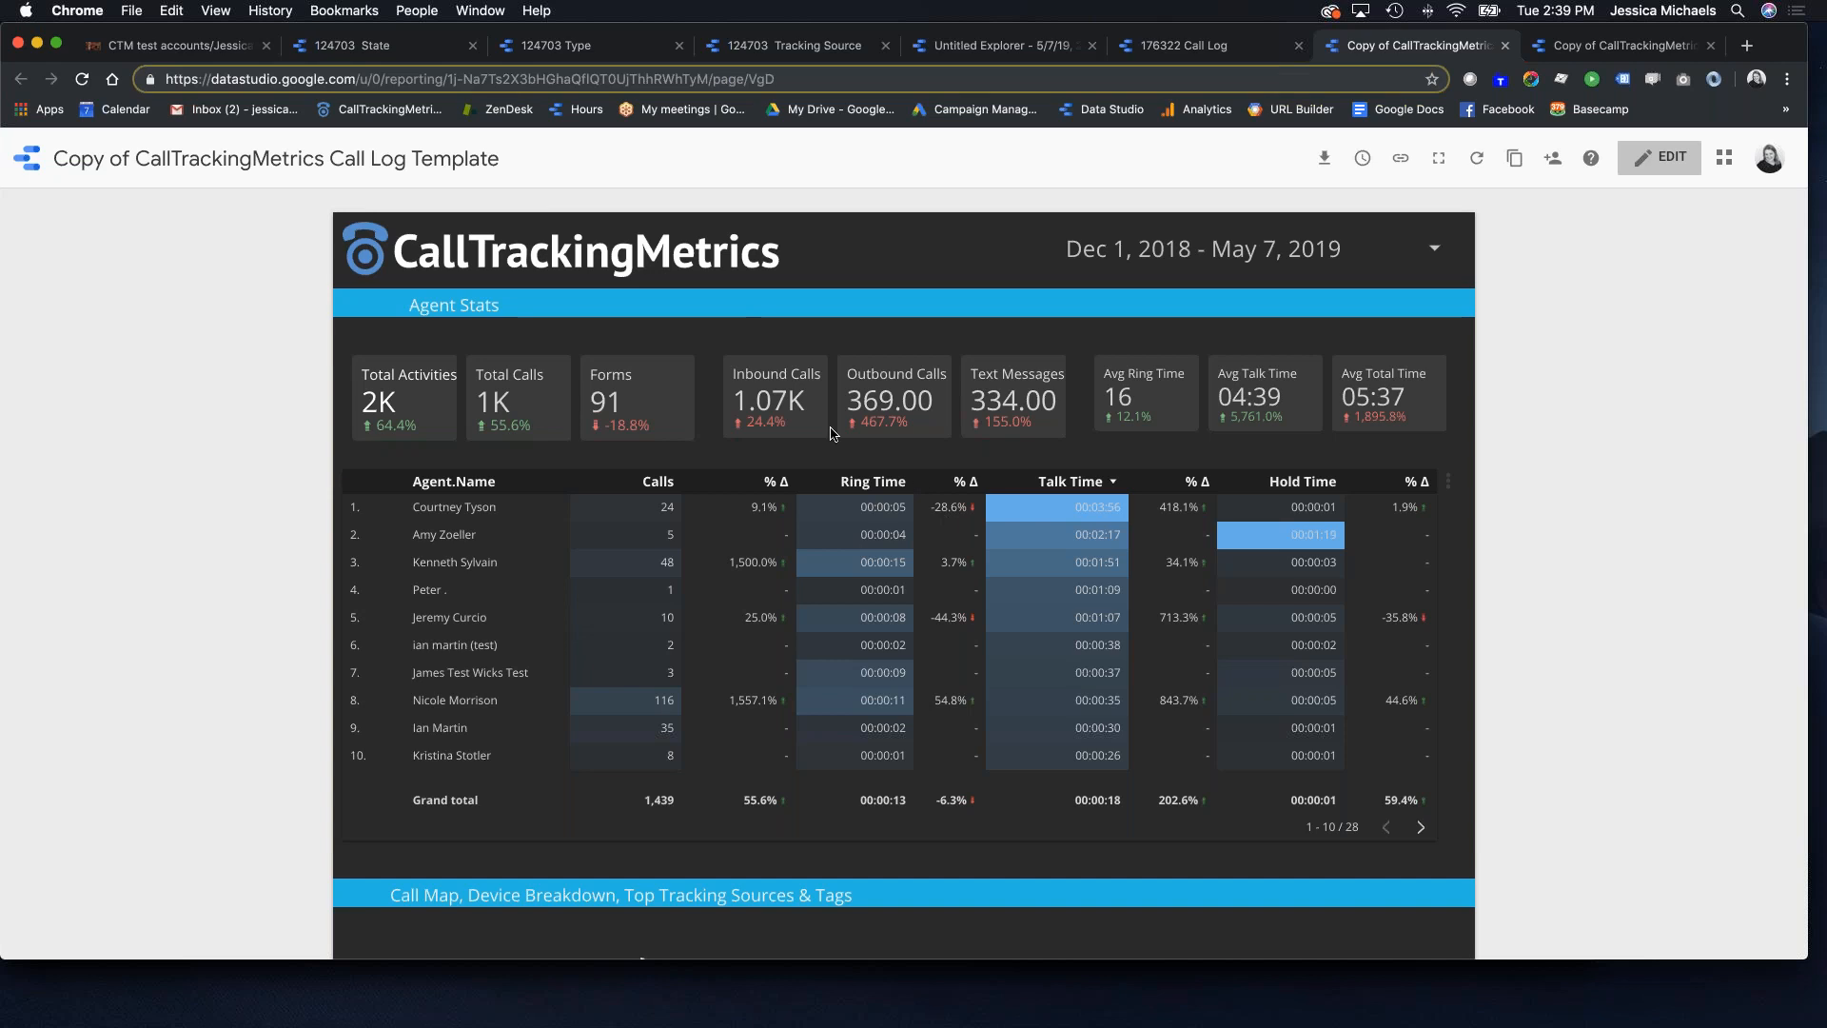
{"action": "scroll", "coordinate": [1011, 512], "scroll_direction": "down", "scroll_amount": 10}
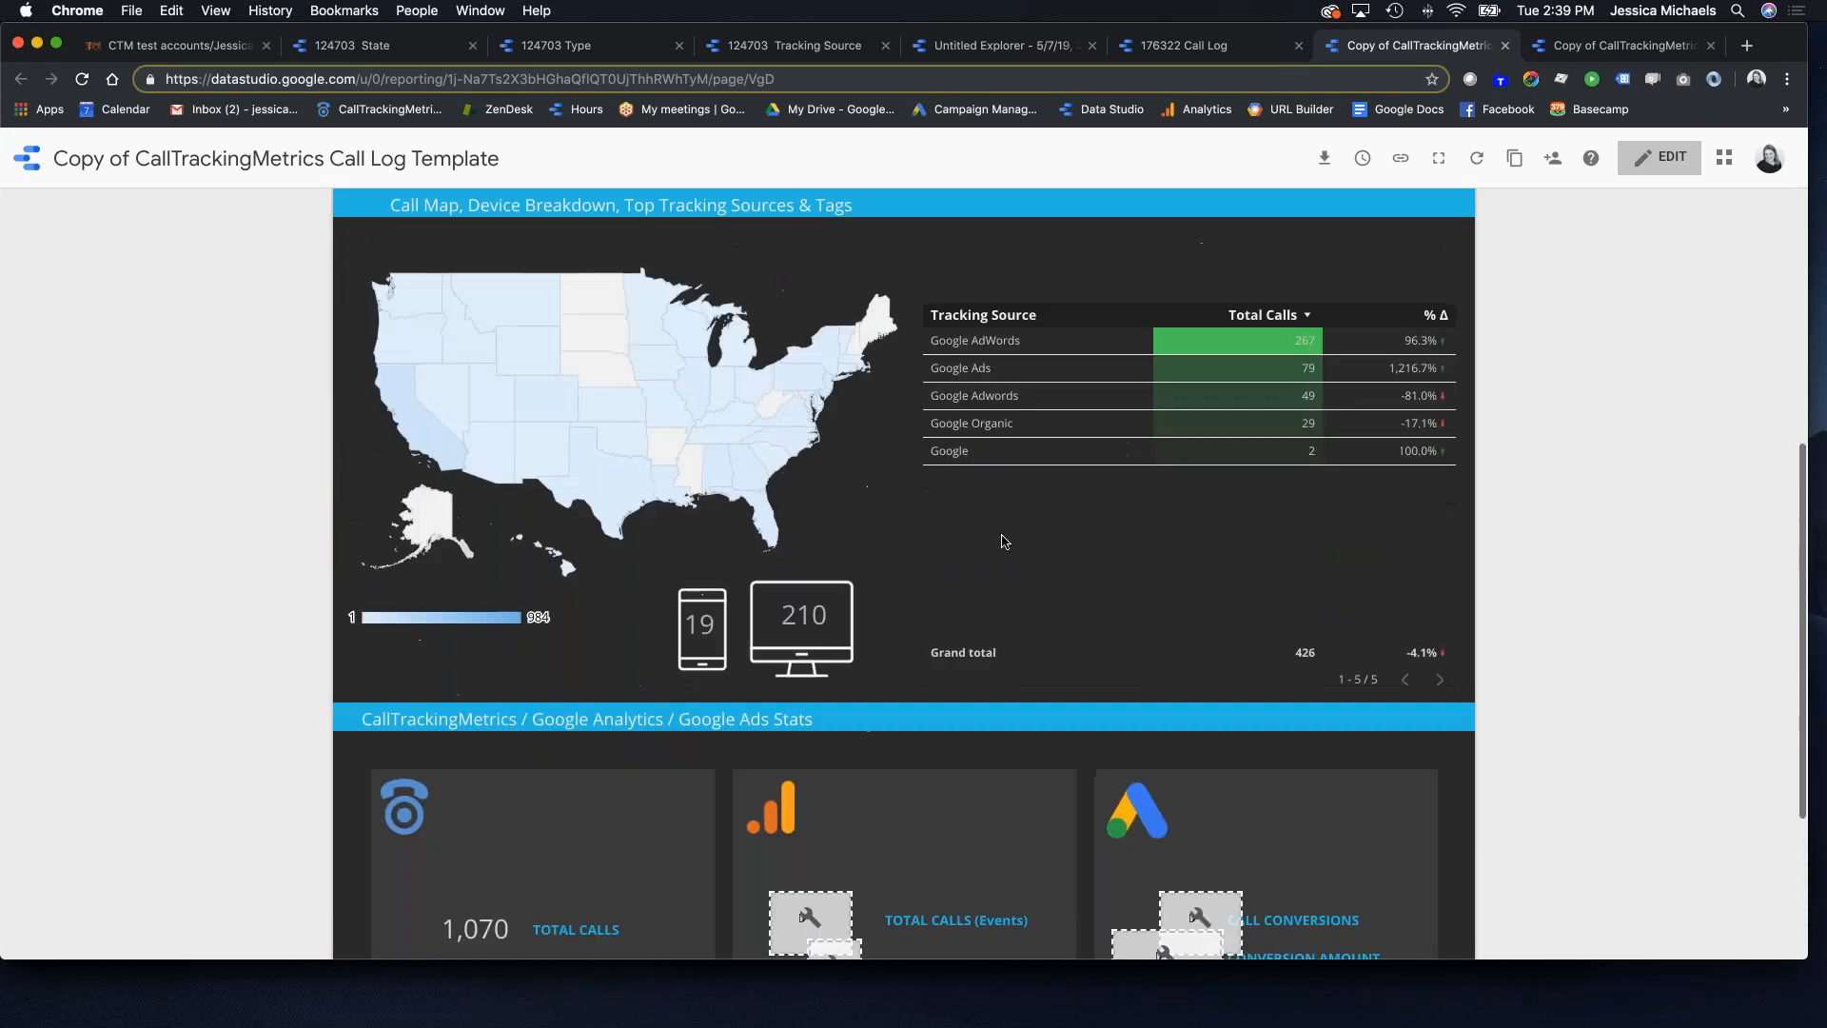
{"action": "scroll", "coordinate": [1006, 540], "scroll_direction": "up", "scroll_amount": 10}
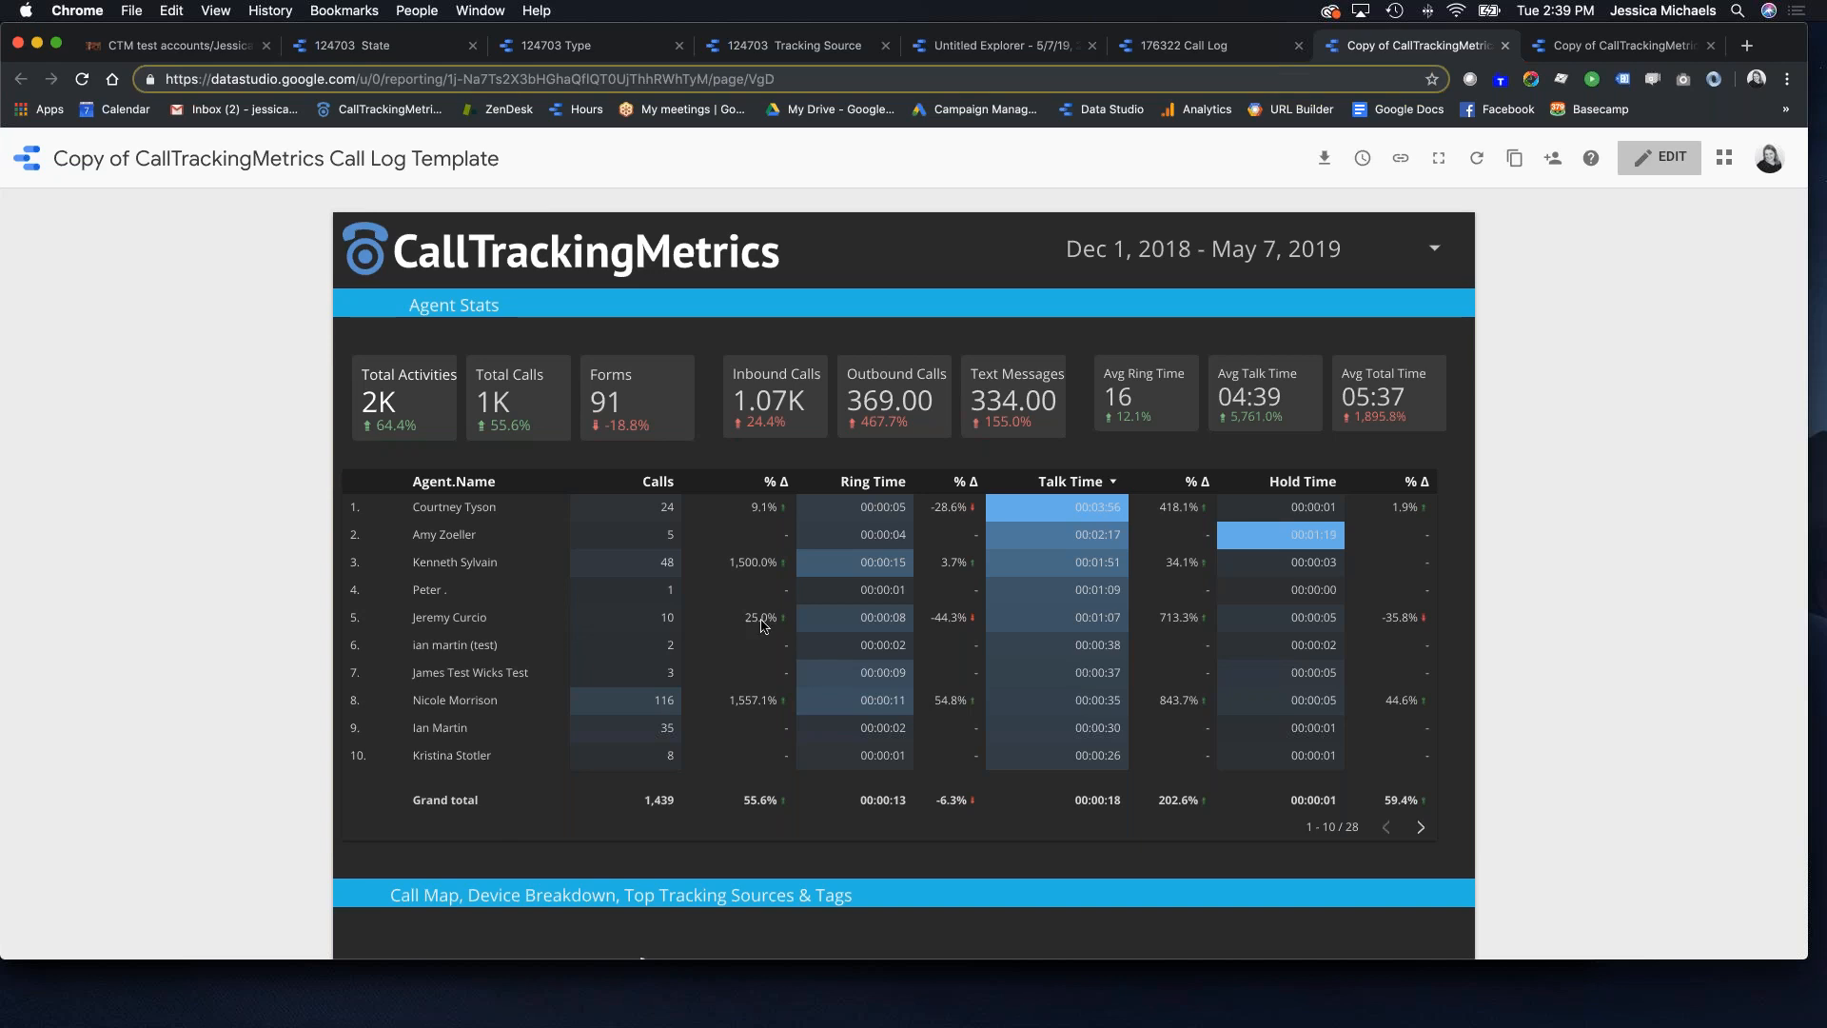
{"action": "scroll", "coordinate": [828, 566], "scroll_direction": "down", "scroll_amount": 5}
{"action": "scroll", "coordinate": [849, 562], "scroll_direction": "down", "scroll_amount": 5}
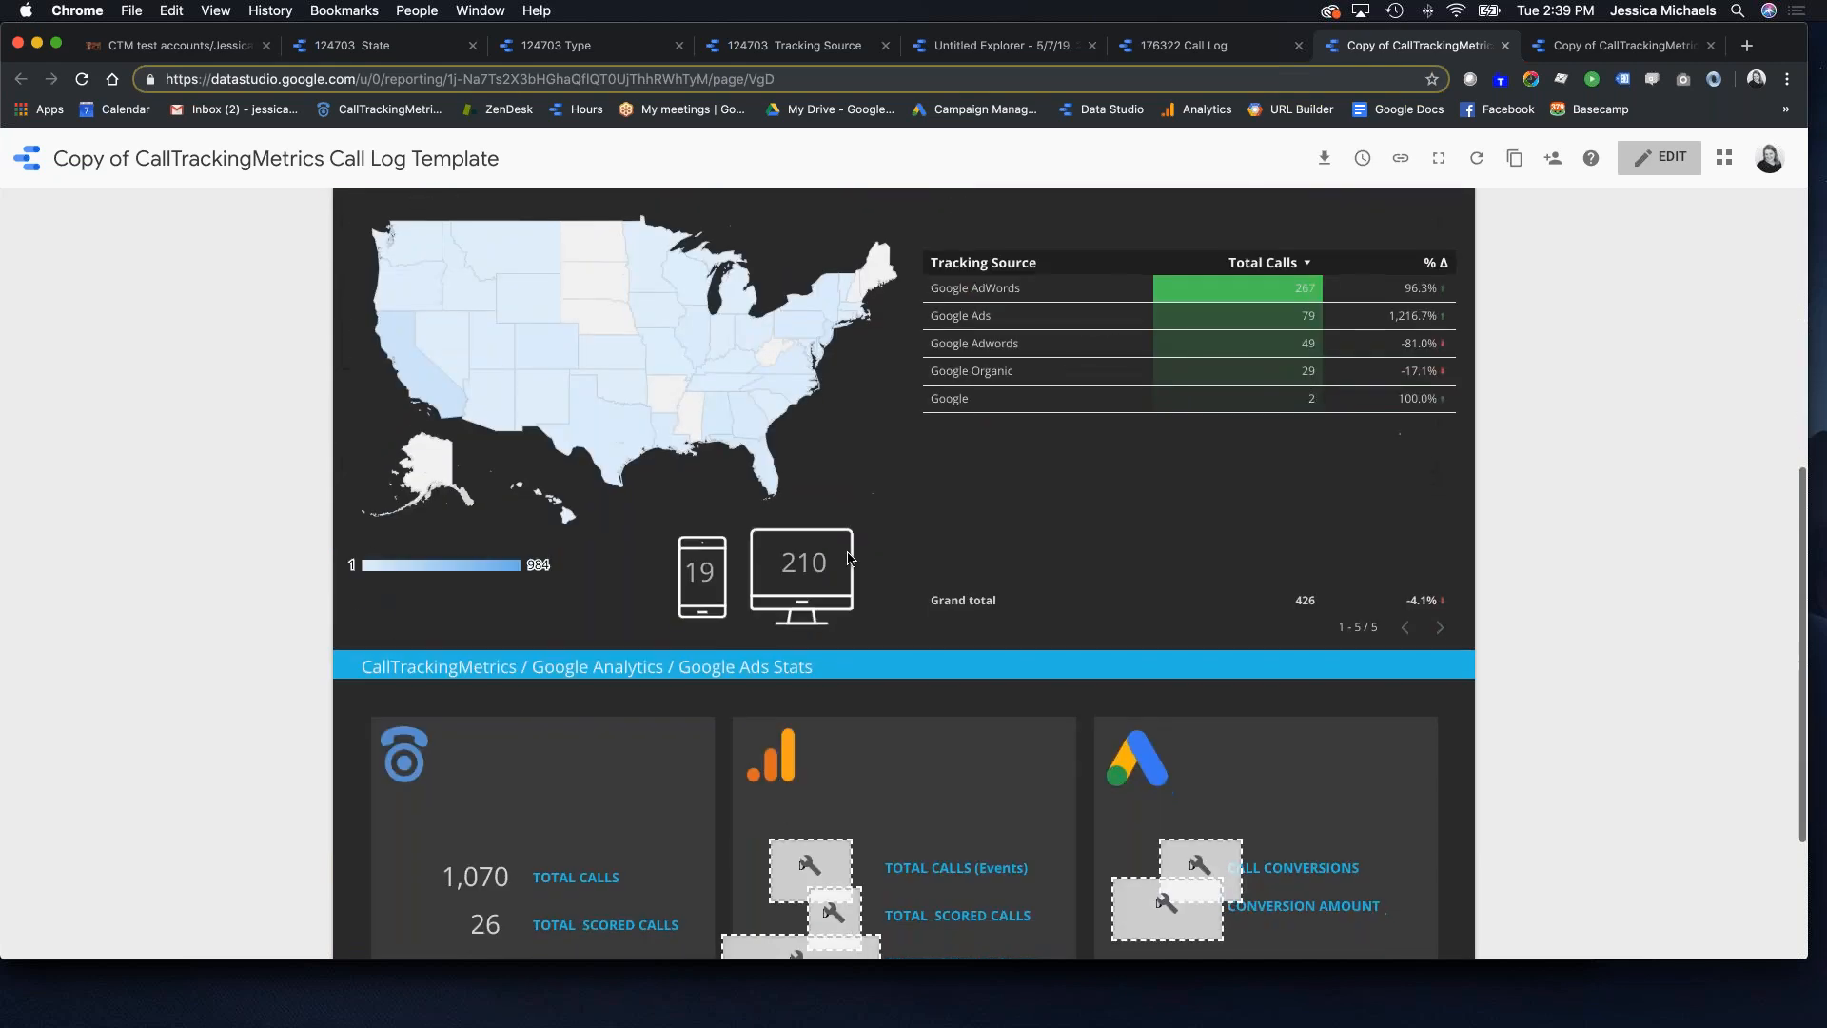
{"action": "scroll", "coordinate": [849, 563], "scroll_direction": "up", "scroll_amount": 3}
{"action": "scroll", "coordinate": [849, 563], "scroll_direction": "up", "scroll_amount": 10}
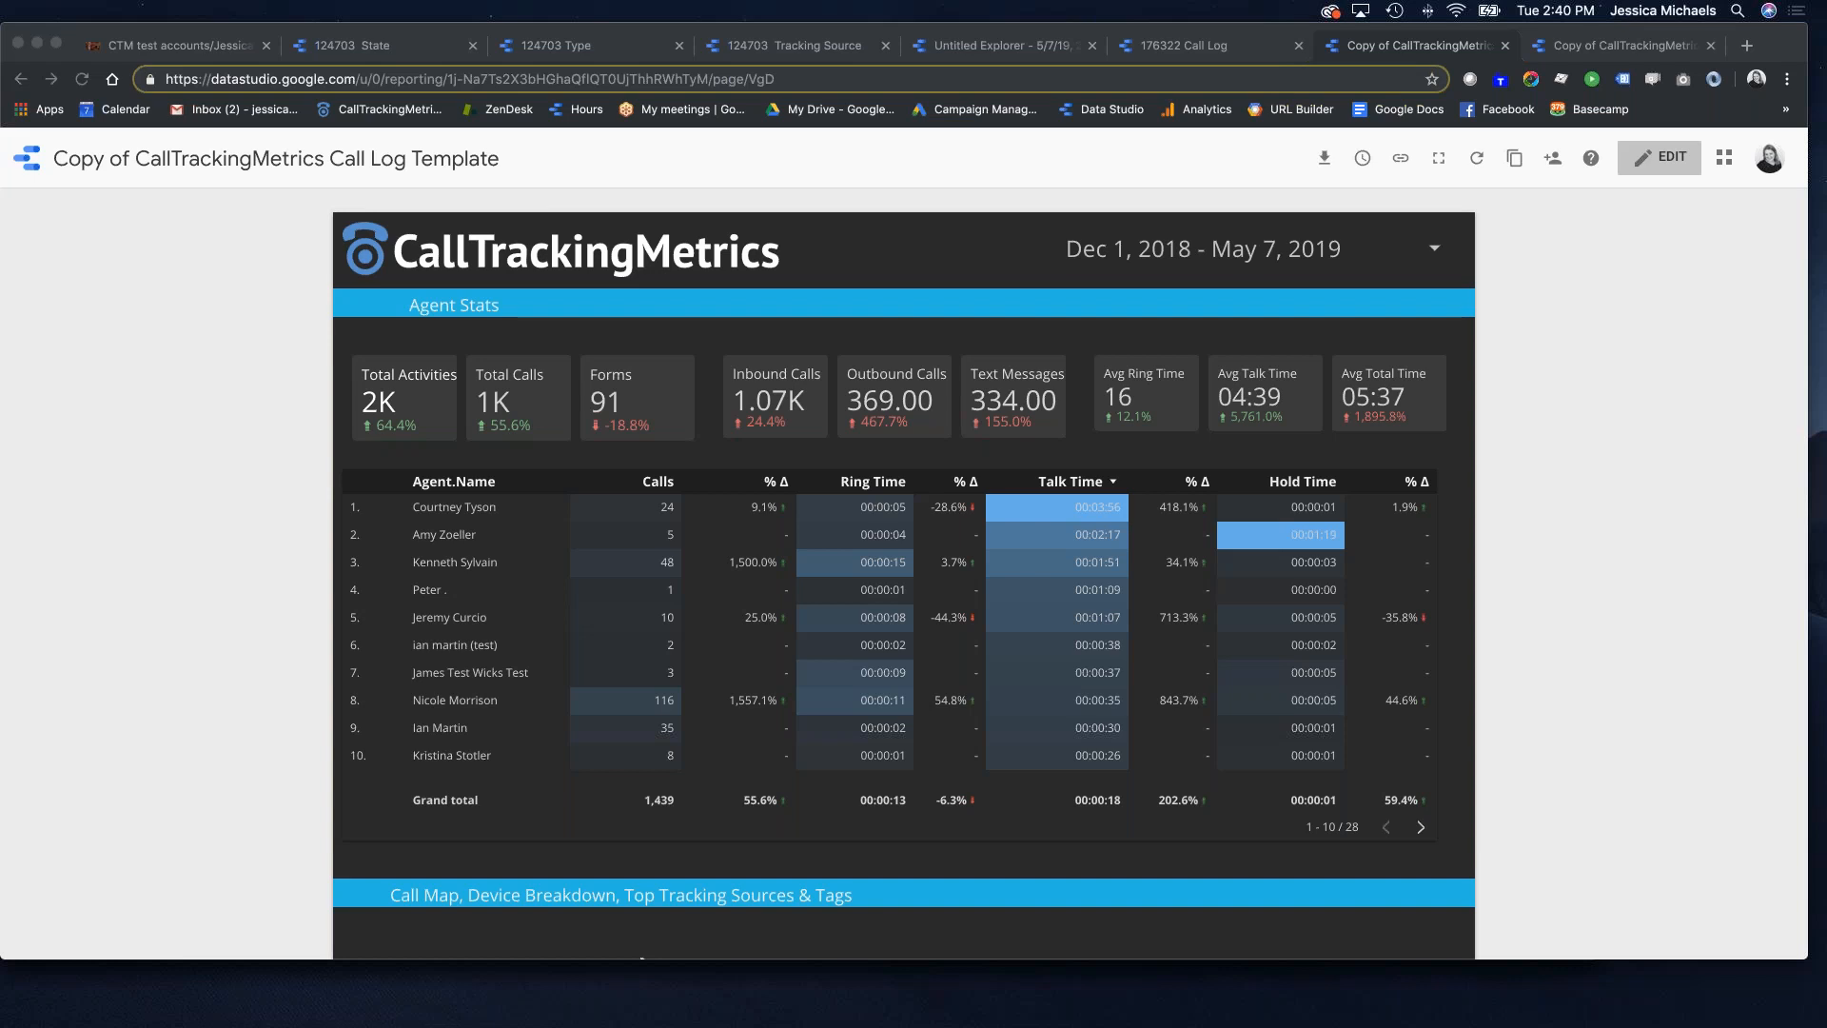
{"action": "left_click", "coordinate": [173, 55]}
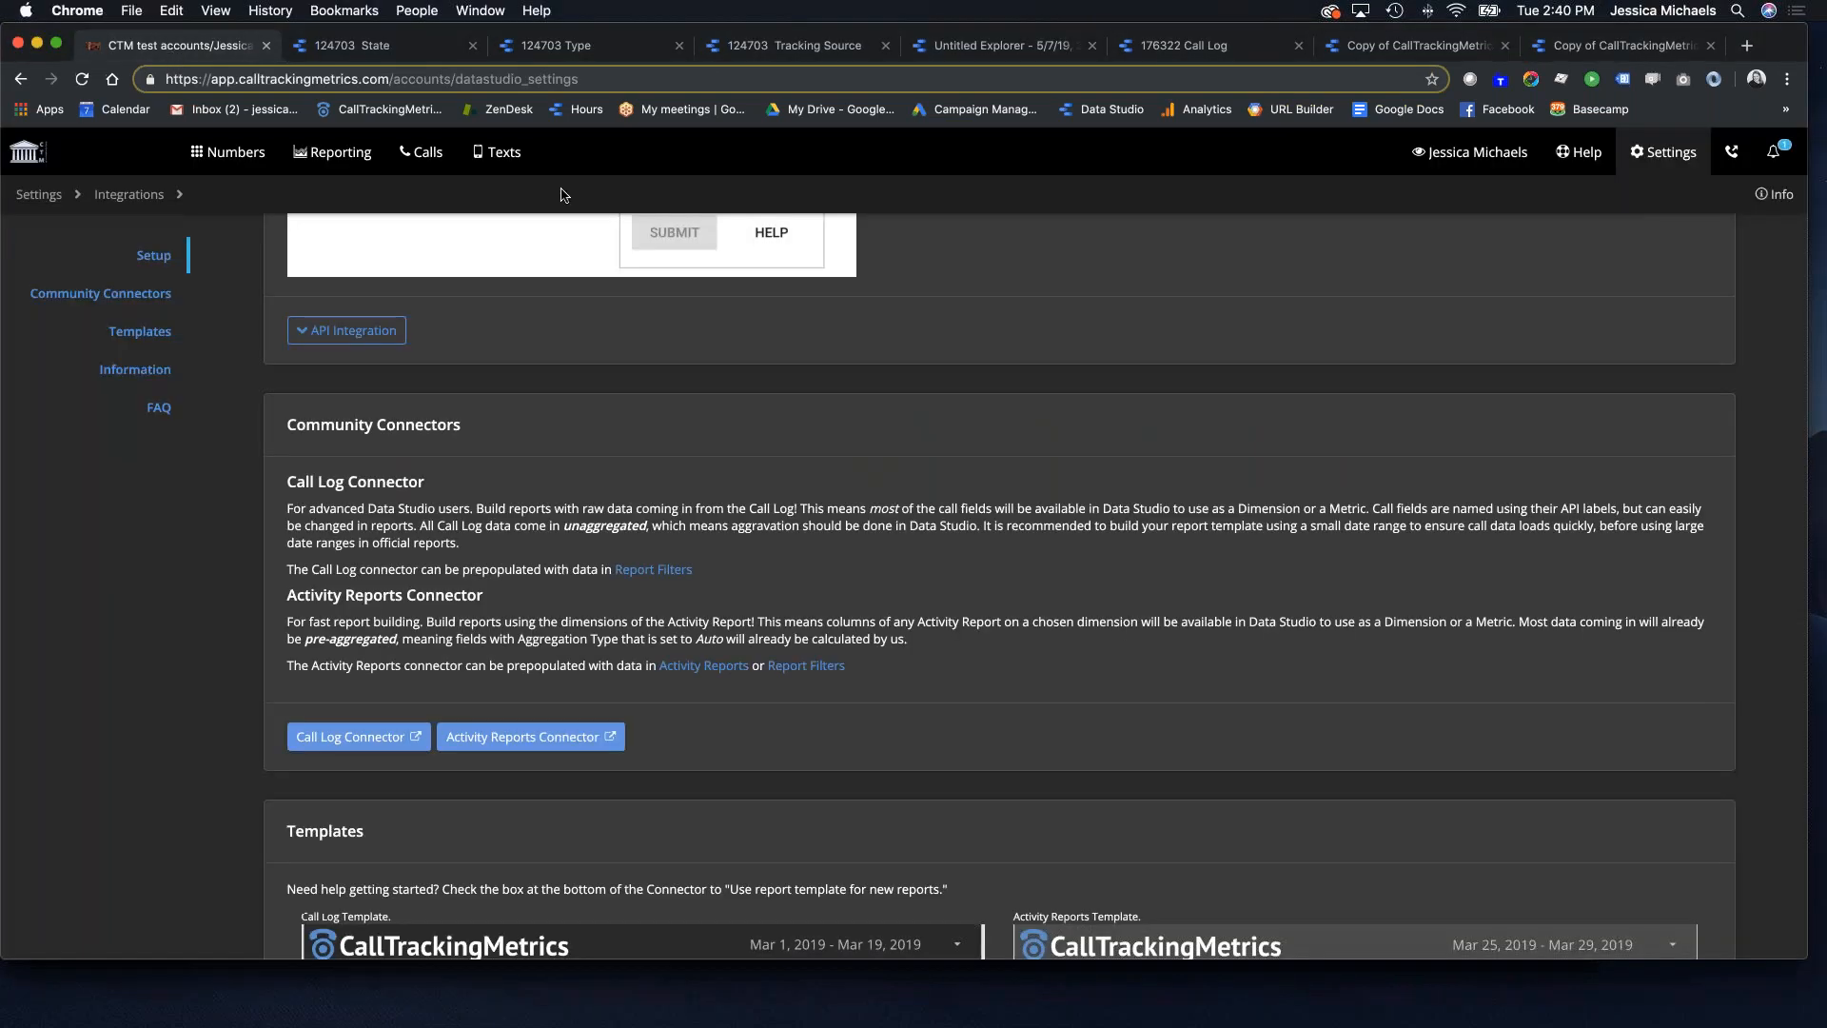
Step: Open the CallTrackingMetrics Support Hub from the Help menu
{"action": "left_click", "coordinate": [1585, 157]}
{"action": "left_click", "coordinate": [122, 248]}
{"action": "left_click", "coordinate": [1656, 152]}
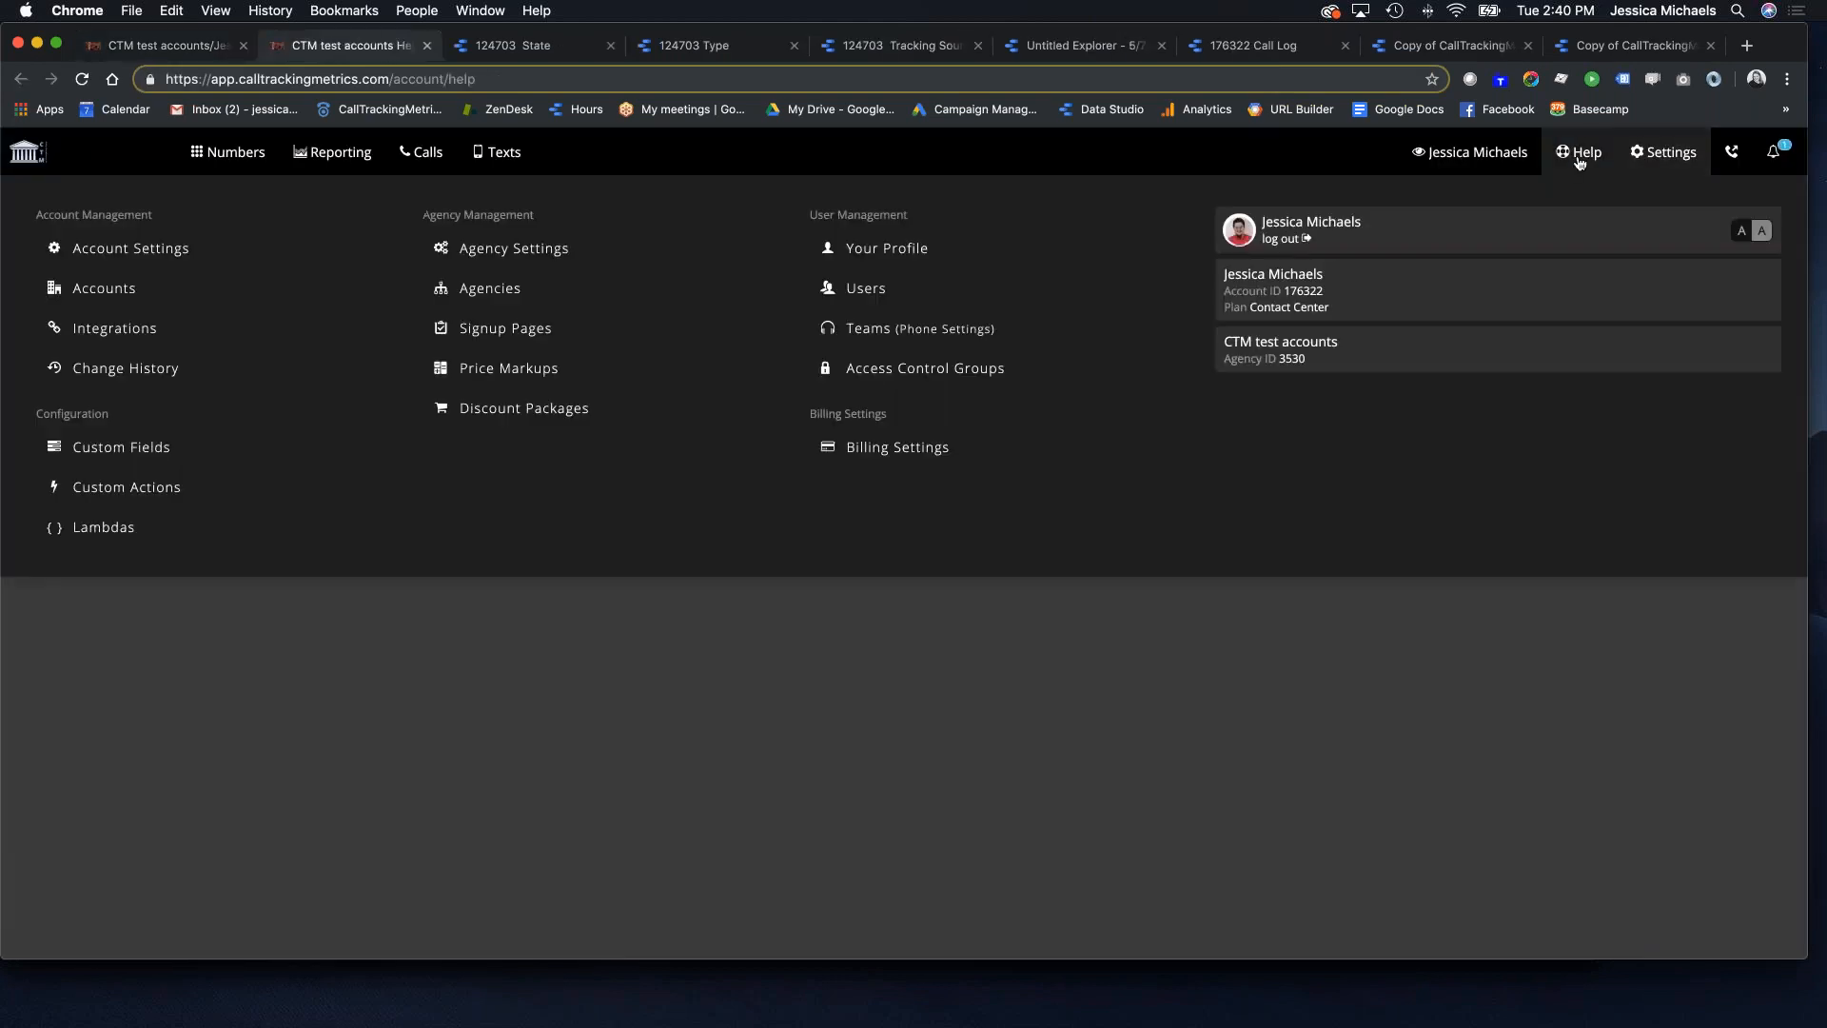
{"action": "left_click", "coordinate": [1577, 154]}
{"action": "left_click", "coordinate": [171, 291]}
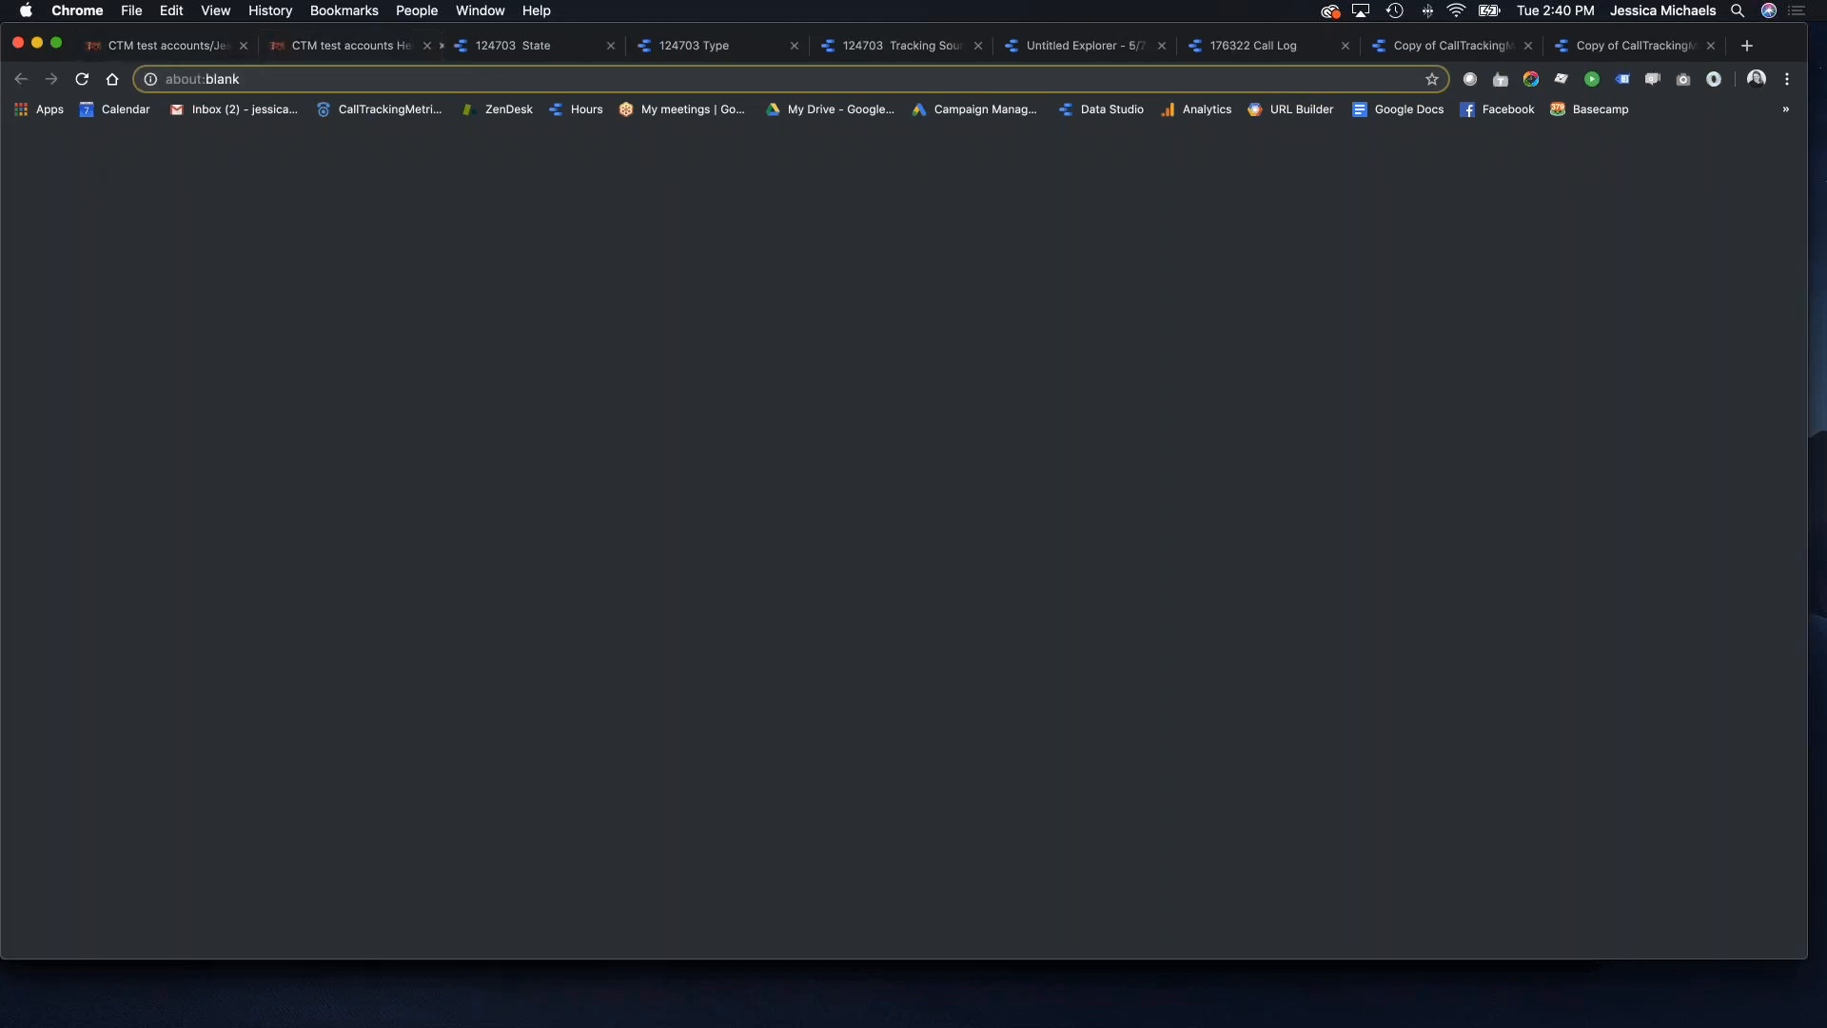
{"action": "scroll", "coordinate": [862, 759], "scroll_direction": "down", "scroll_amount": 3}
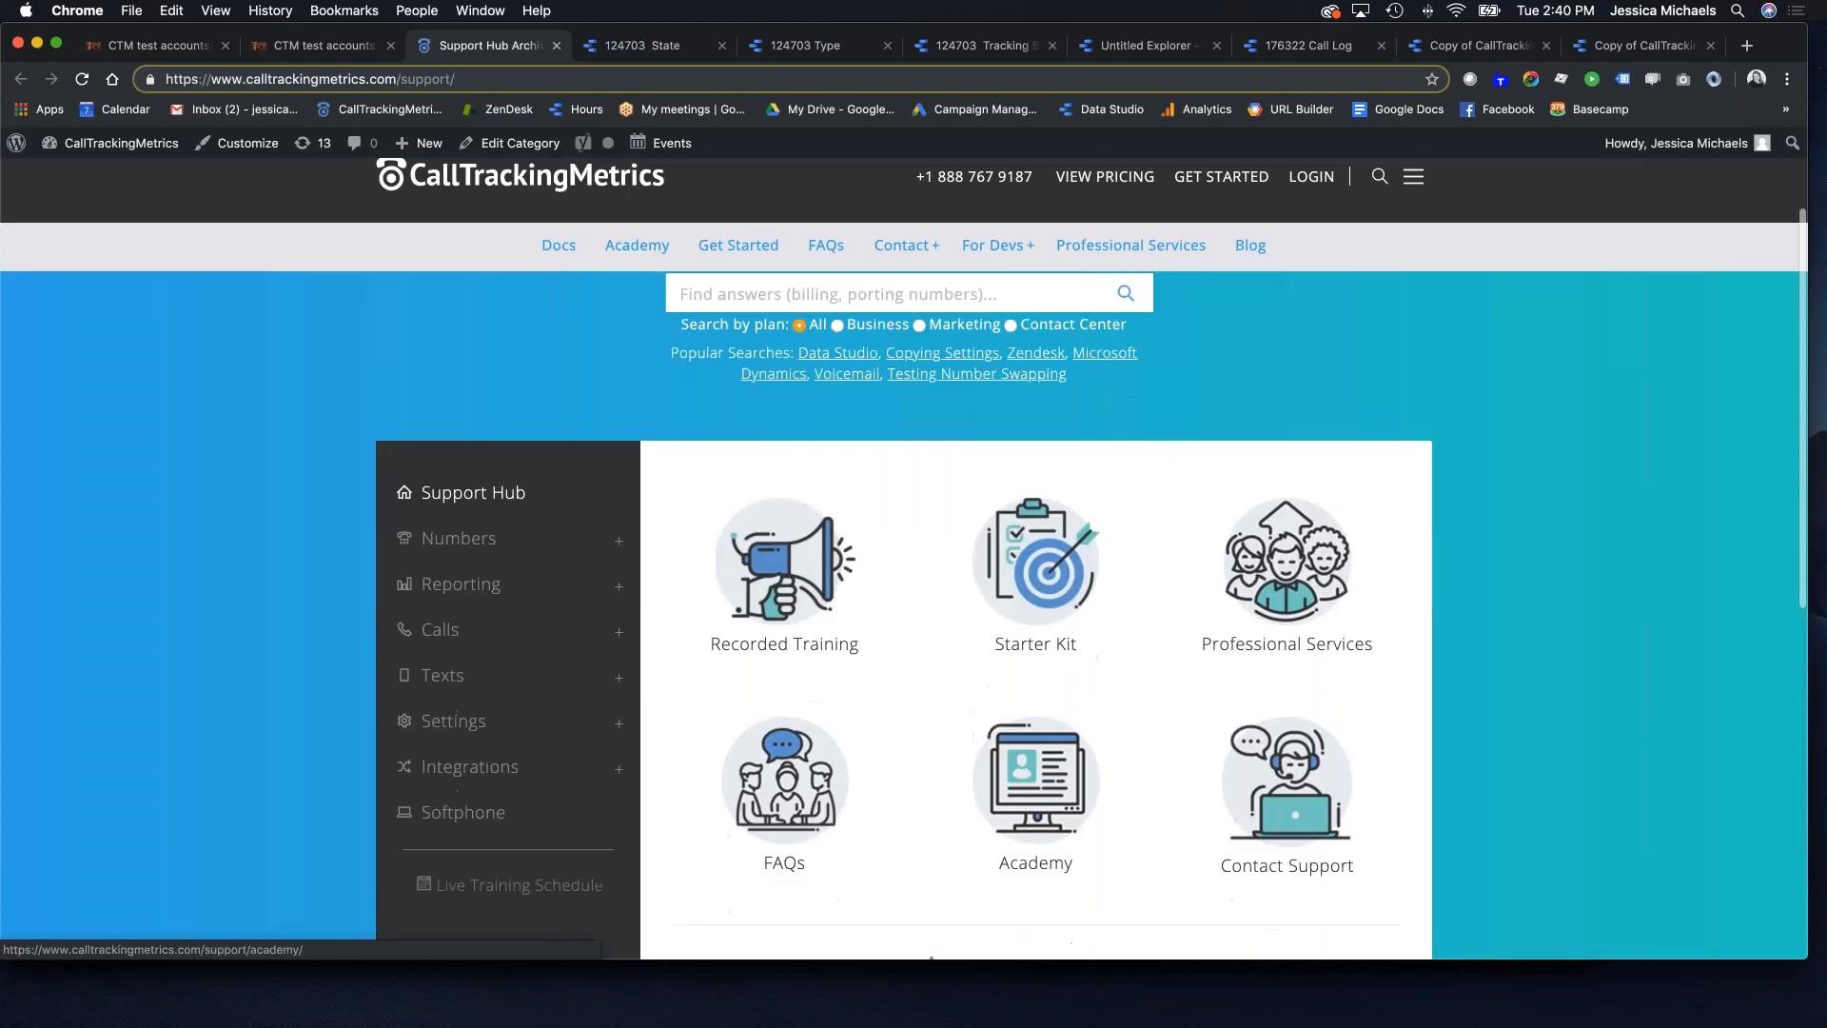
Step: Browse the Recorded Academy Training page, then go back to the Support Hub home
{"action": "left_click", "coordinate": [784, 639]}
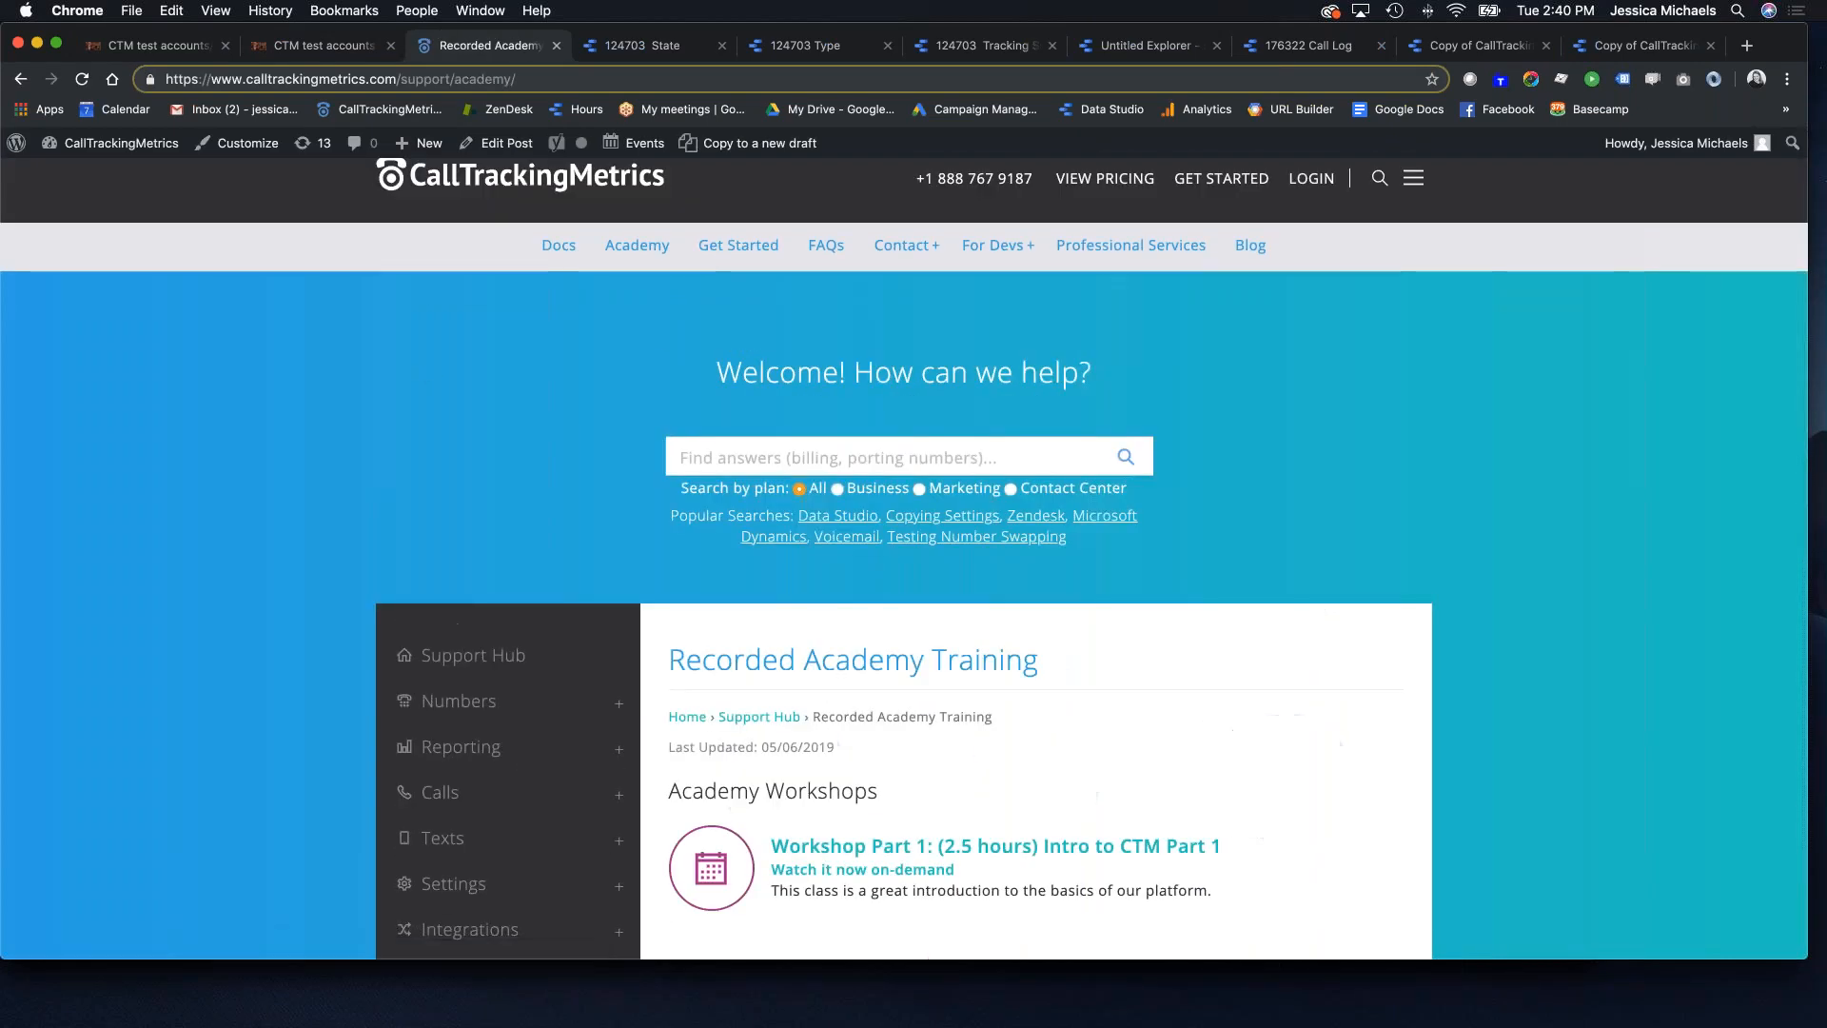
{"action": "scroll", "coordinate": [784, 639], "scroll_direction": "down", "scroll_amount": 6}
{"action": "scroll", "coordinate": [963, 401], "scroll_direction": "down", "scroll_amount": 10}
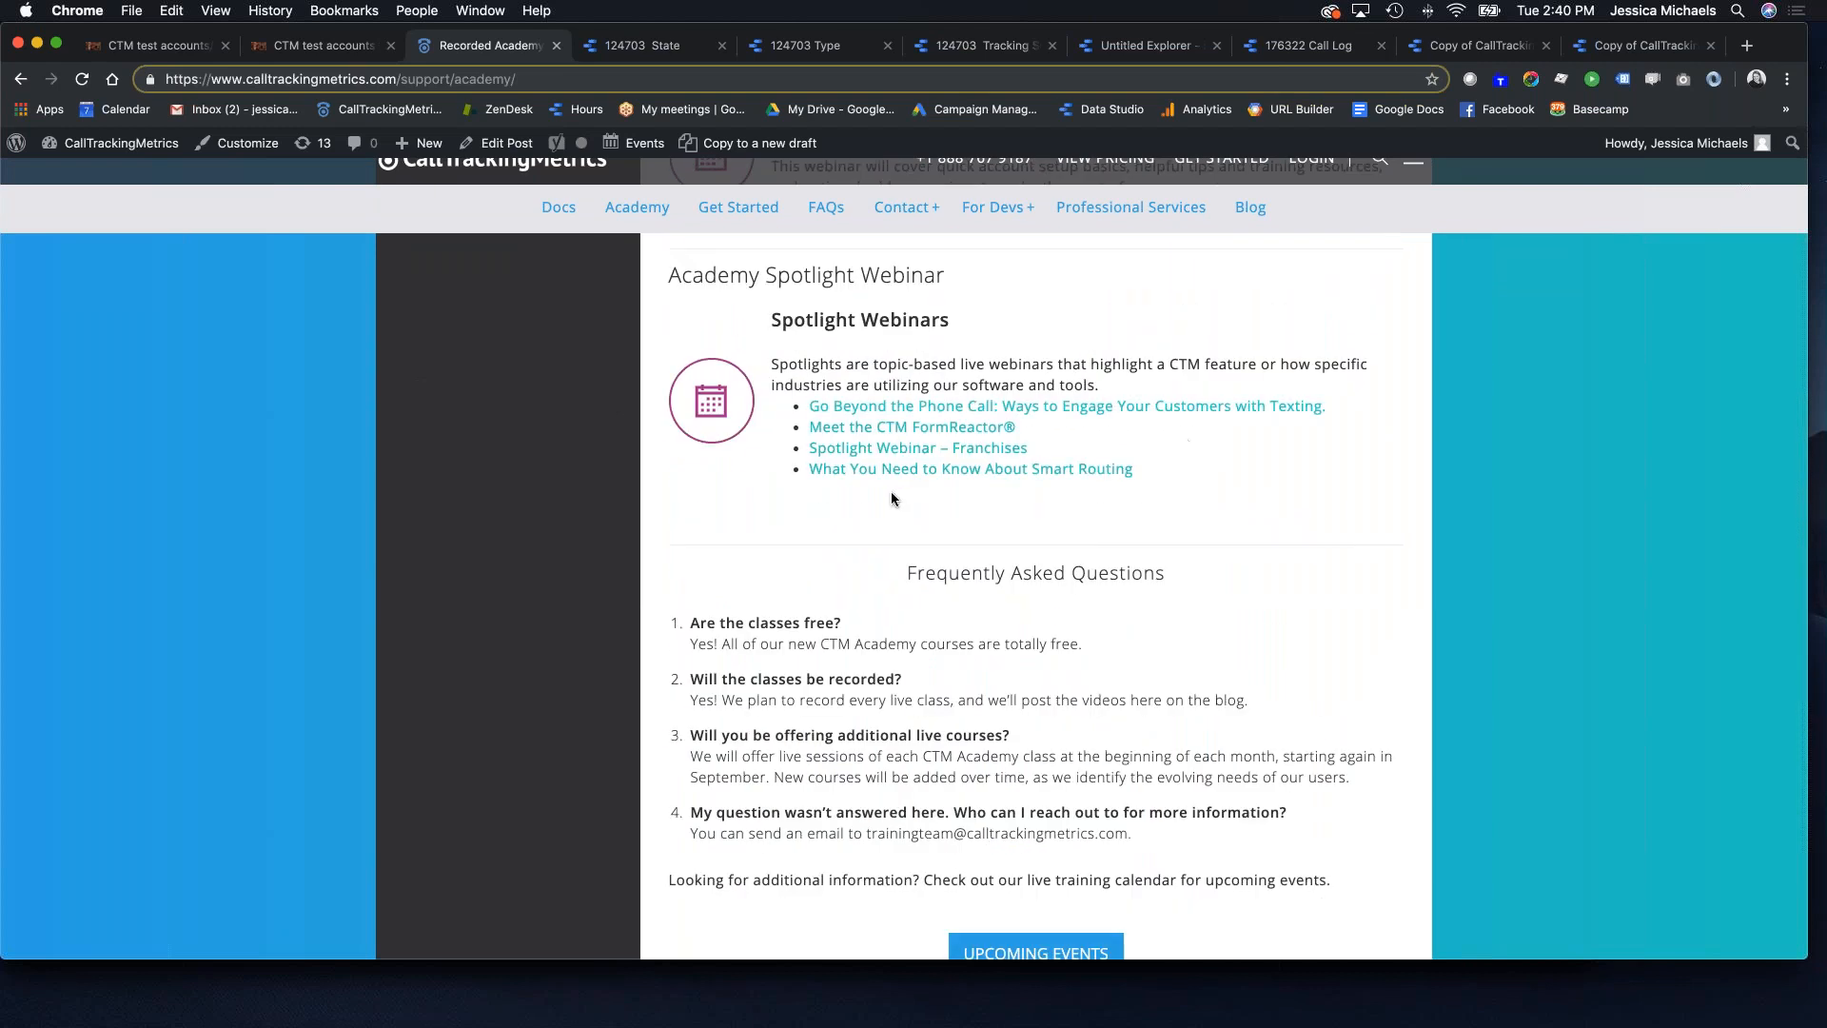
{"action": "scroll", "coordinate": [787, 463], "scroll_direction": "up", "scroll_amount": 15}
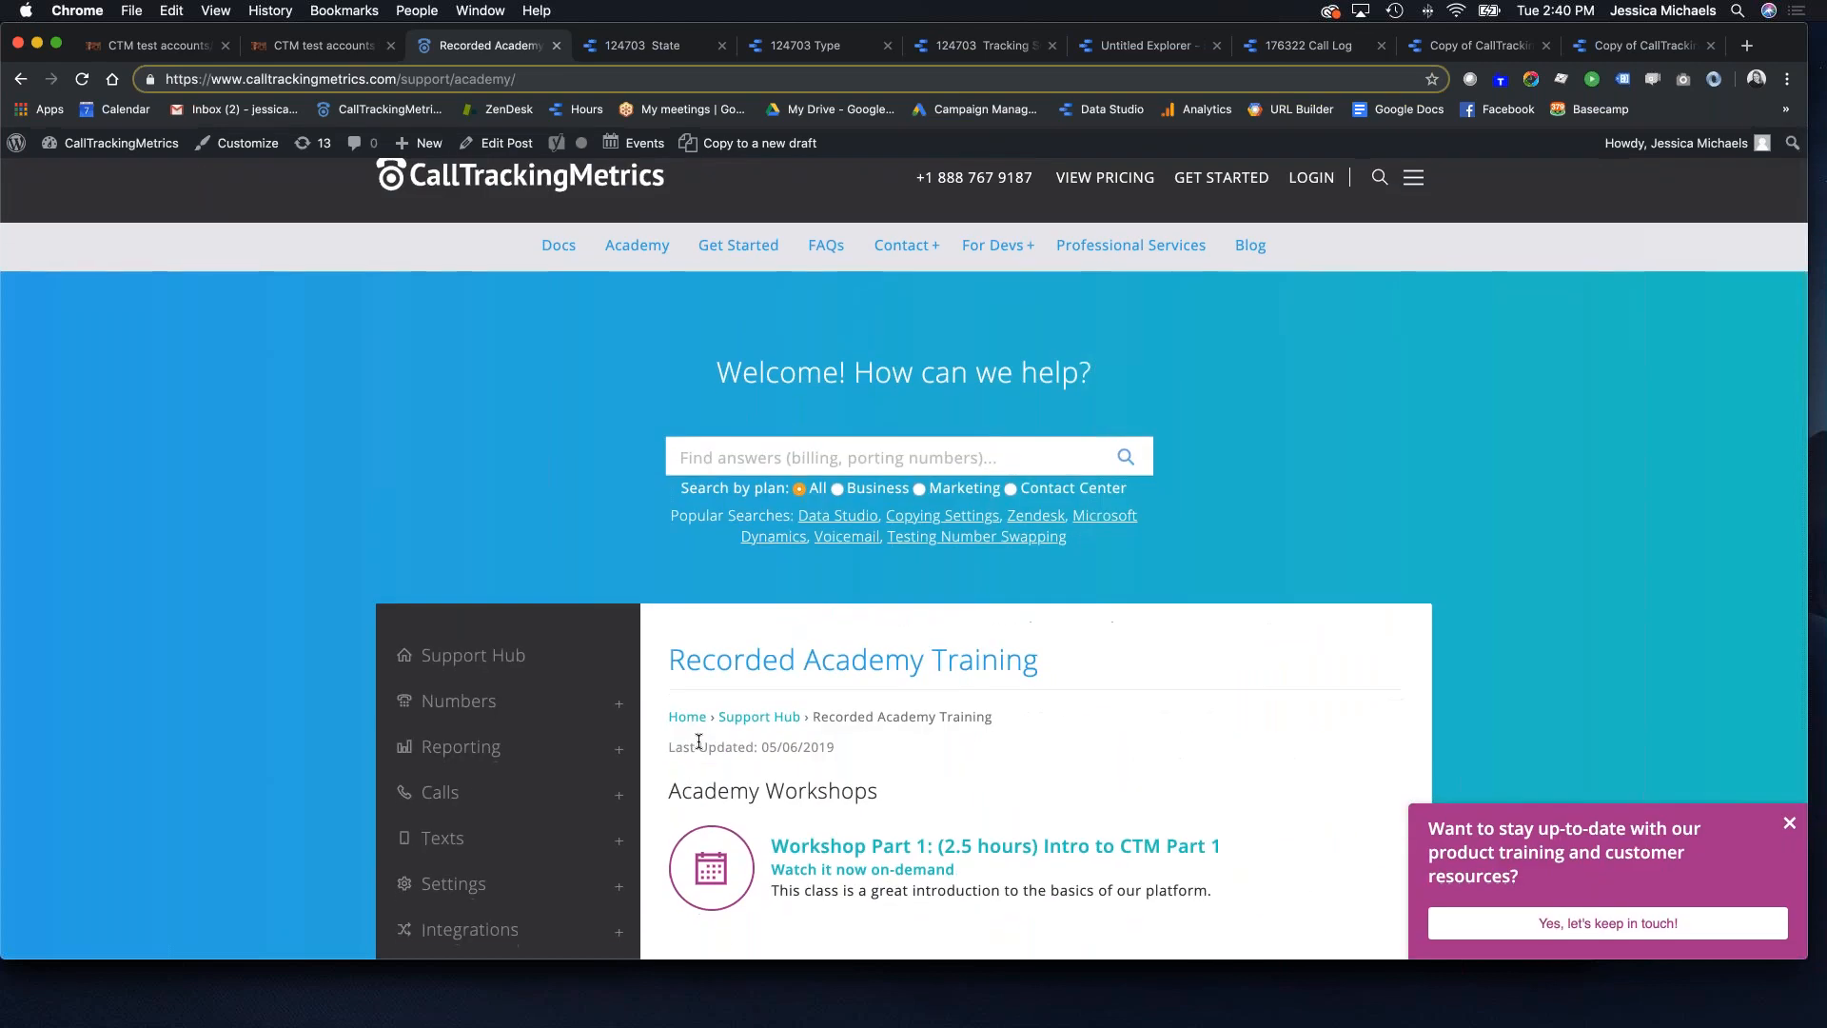
{"action": "left_click", "coordinate": [460, 663]}
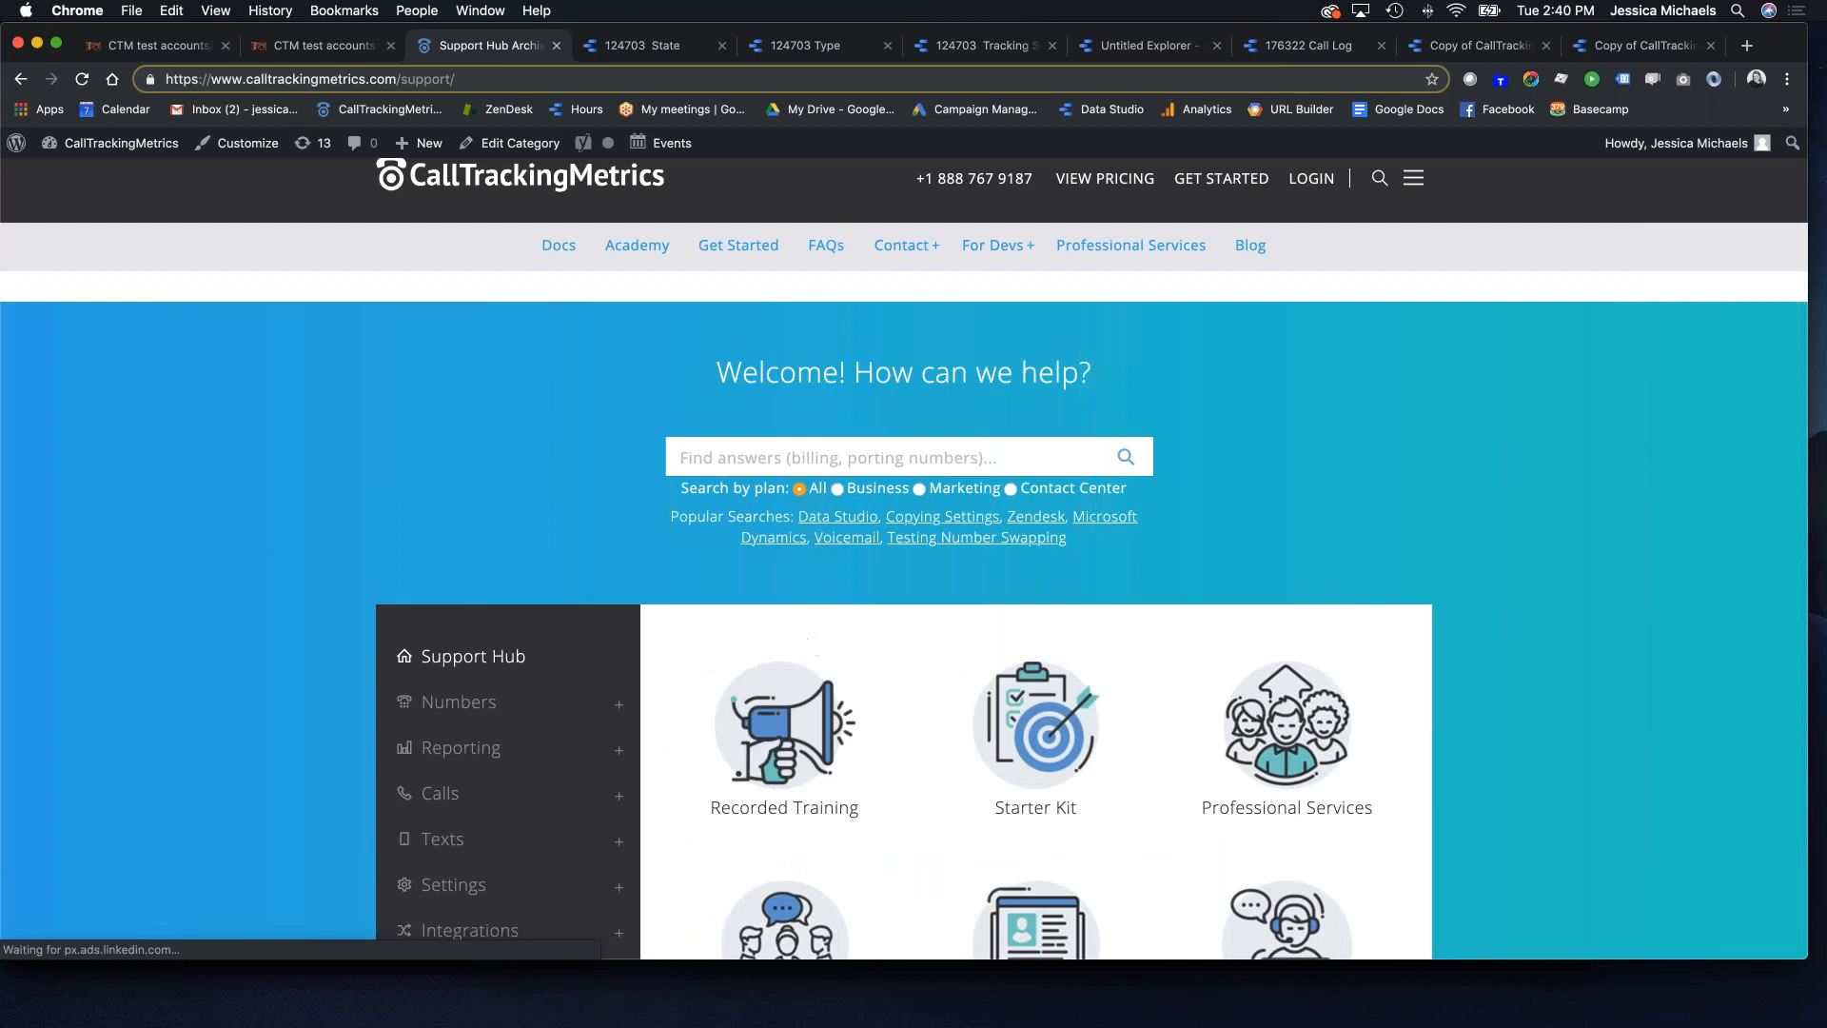
Step: Scroll down to the Featured Articles, then switch to the 176322 Call Log report tab
{"action": "scroll", "coordinate": [1122, 582], "scroll_direction": "down", "scroll_amount": 5}
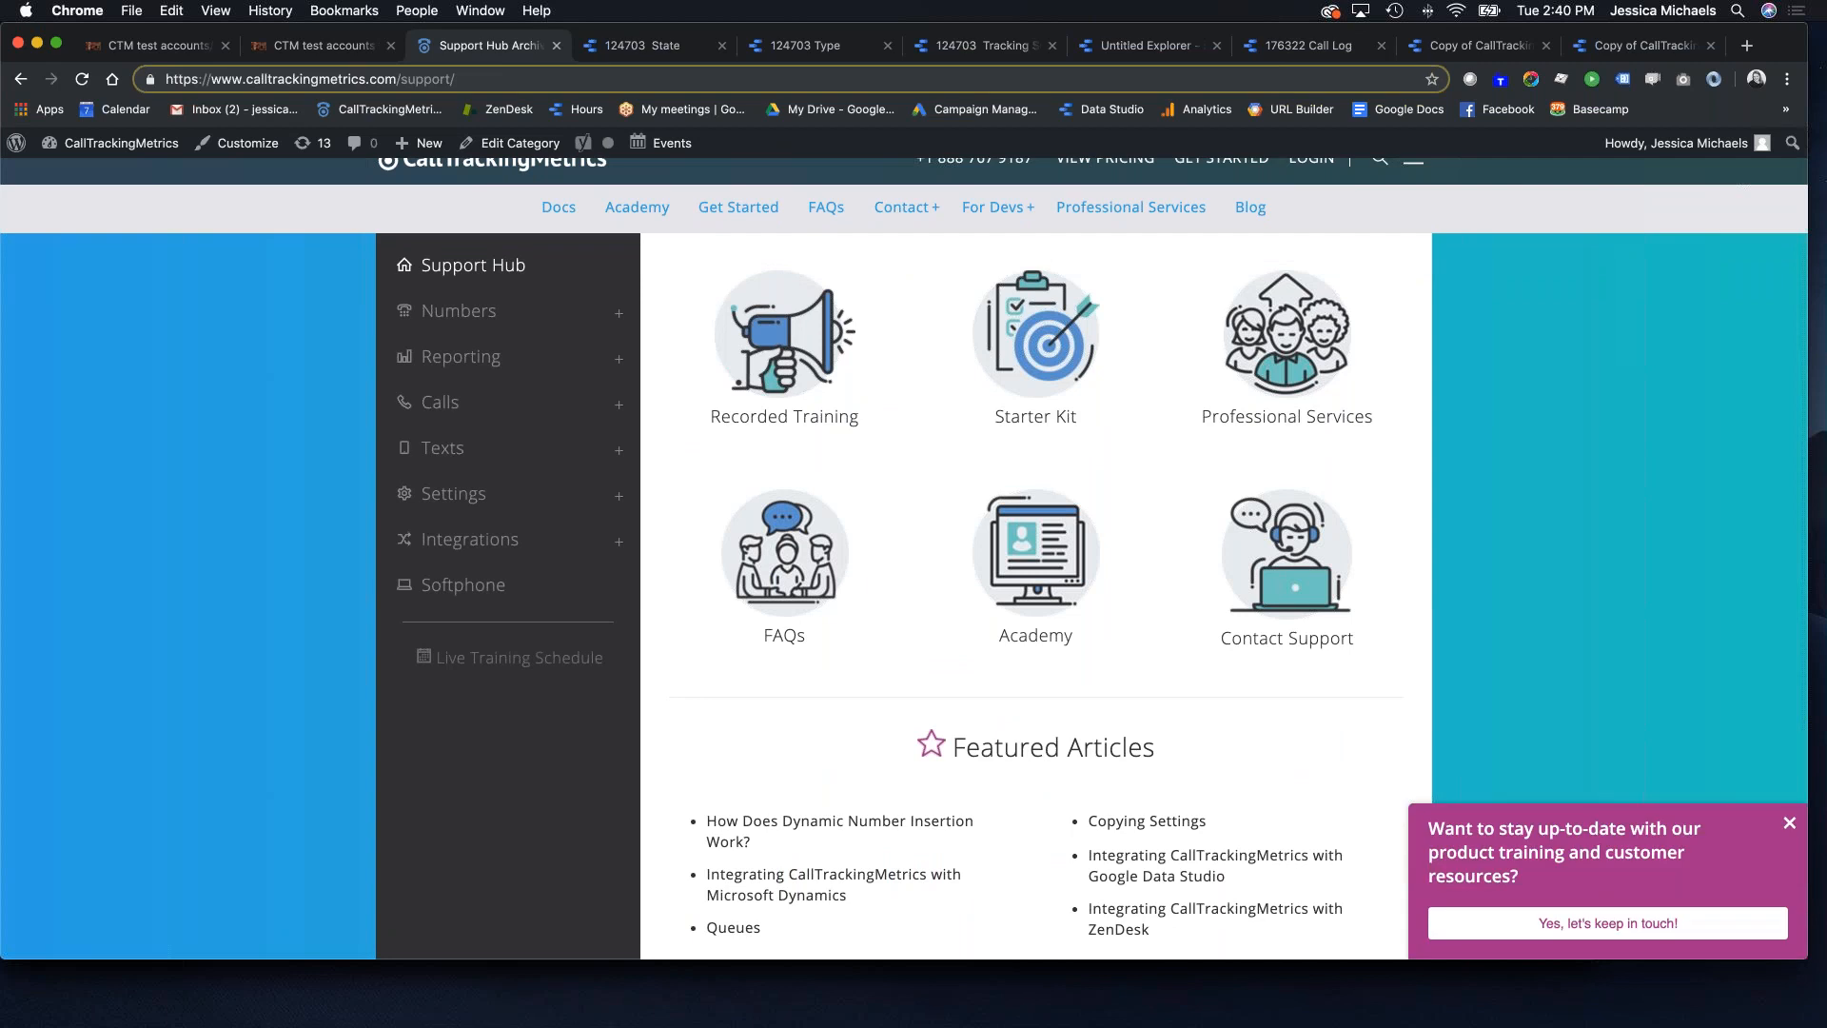
{"action": "key", "text": "super+Tab"}
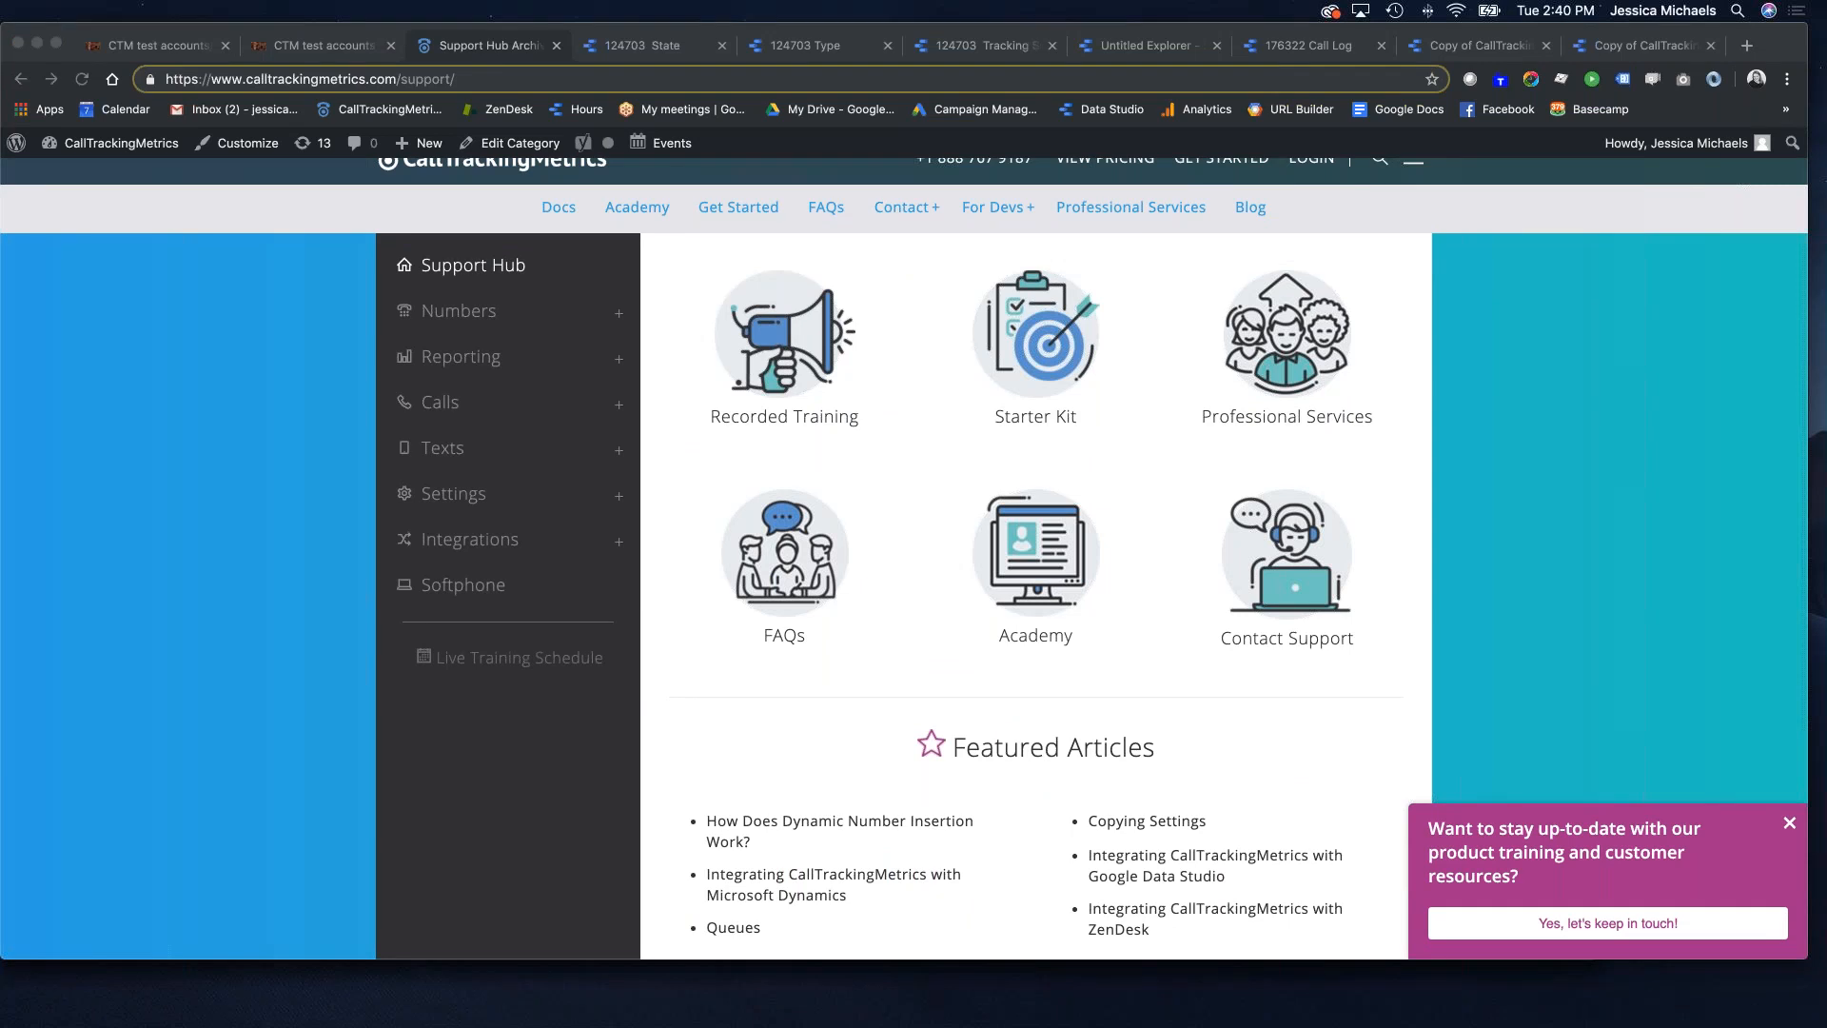
{"action": "left_click", "coordinate": [1304, 48]}
Step: Show the Copy of CallTrackingMetrics Call Log Template report again and scroll back to its top
{"action": "left_click", "coordinate": [1448, 53]}
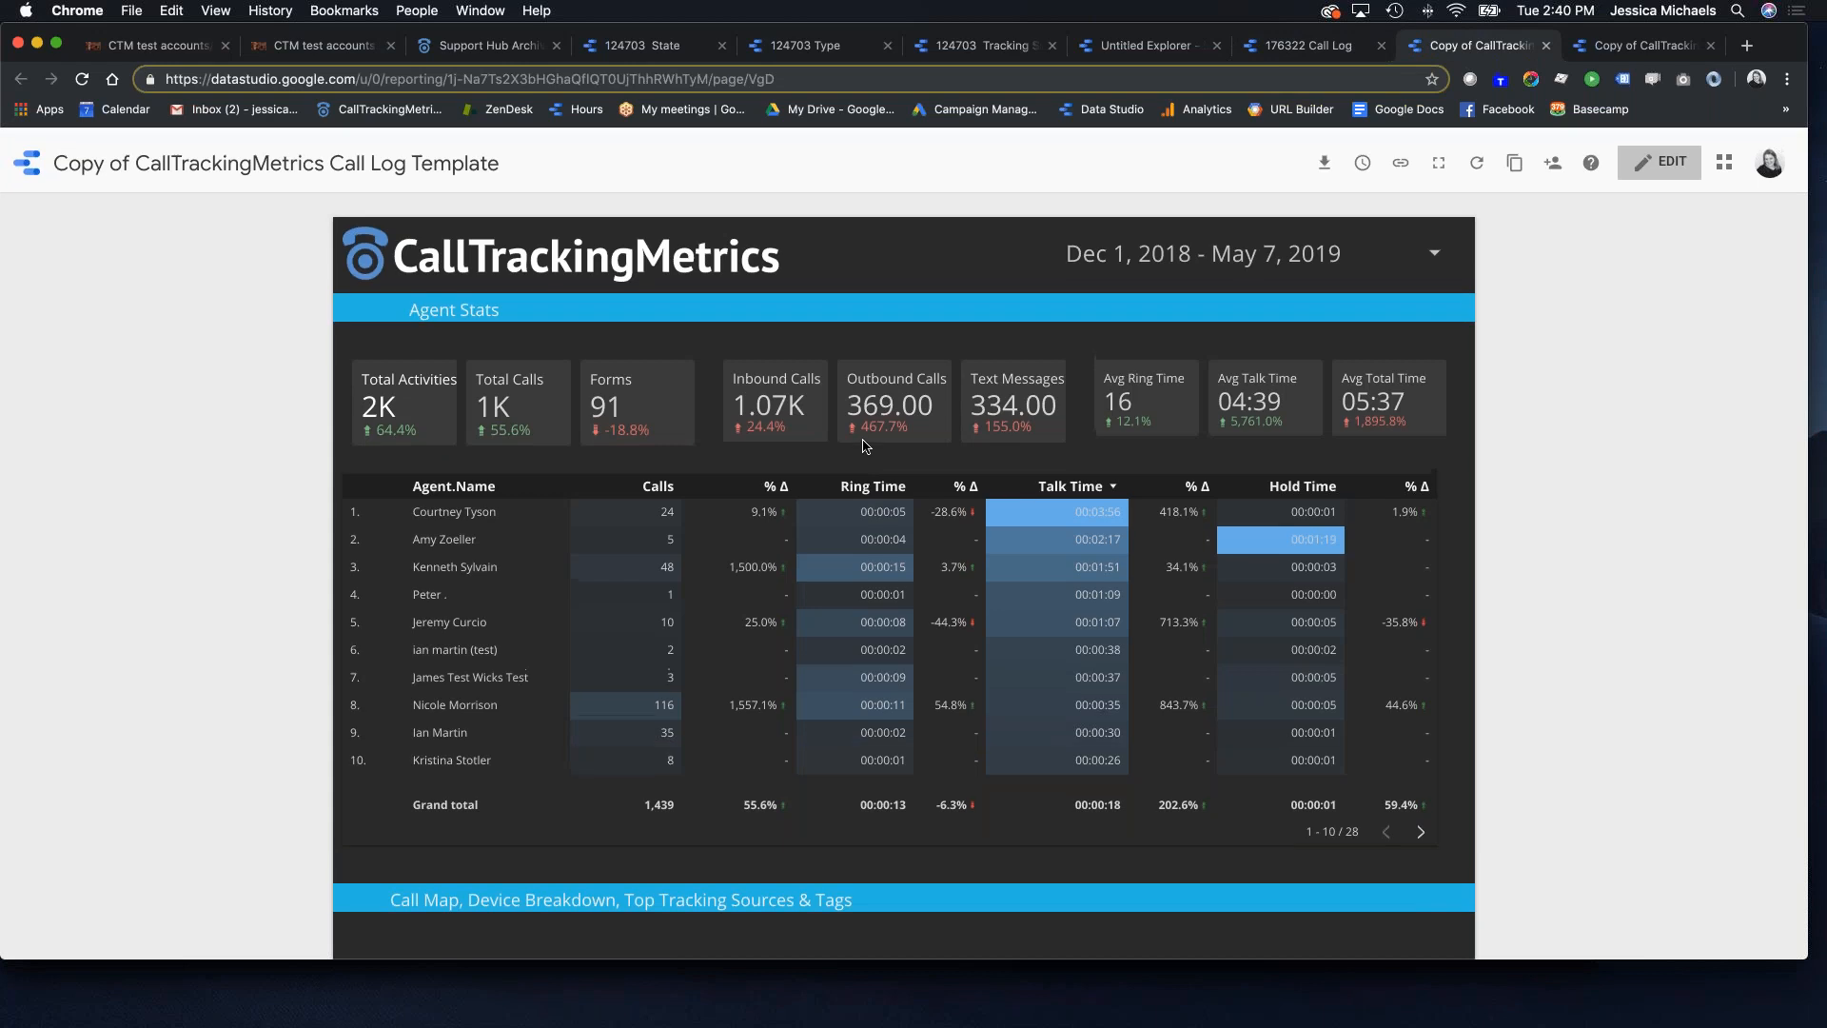
{"action": "scroll", "coordinate": [859, 445], "scroll_direction": "down", "scroll_amount": 8}
{"action": "scroll", "coordinate": [849, 462], "scroll_direction": "down", "scroll_amount": 3}
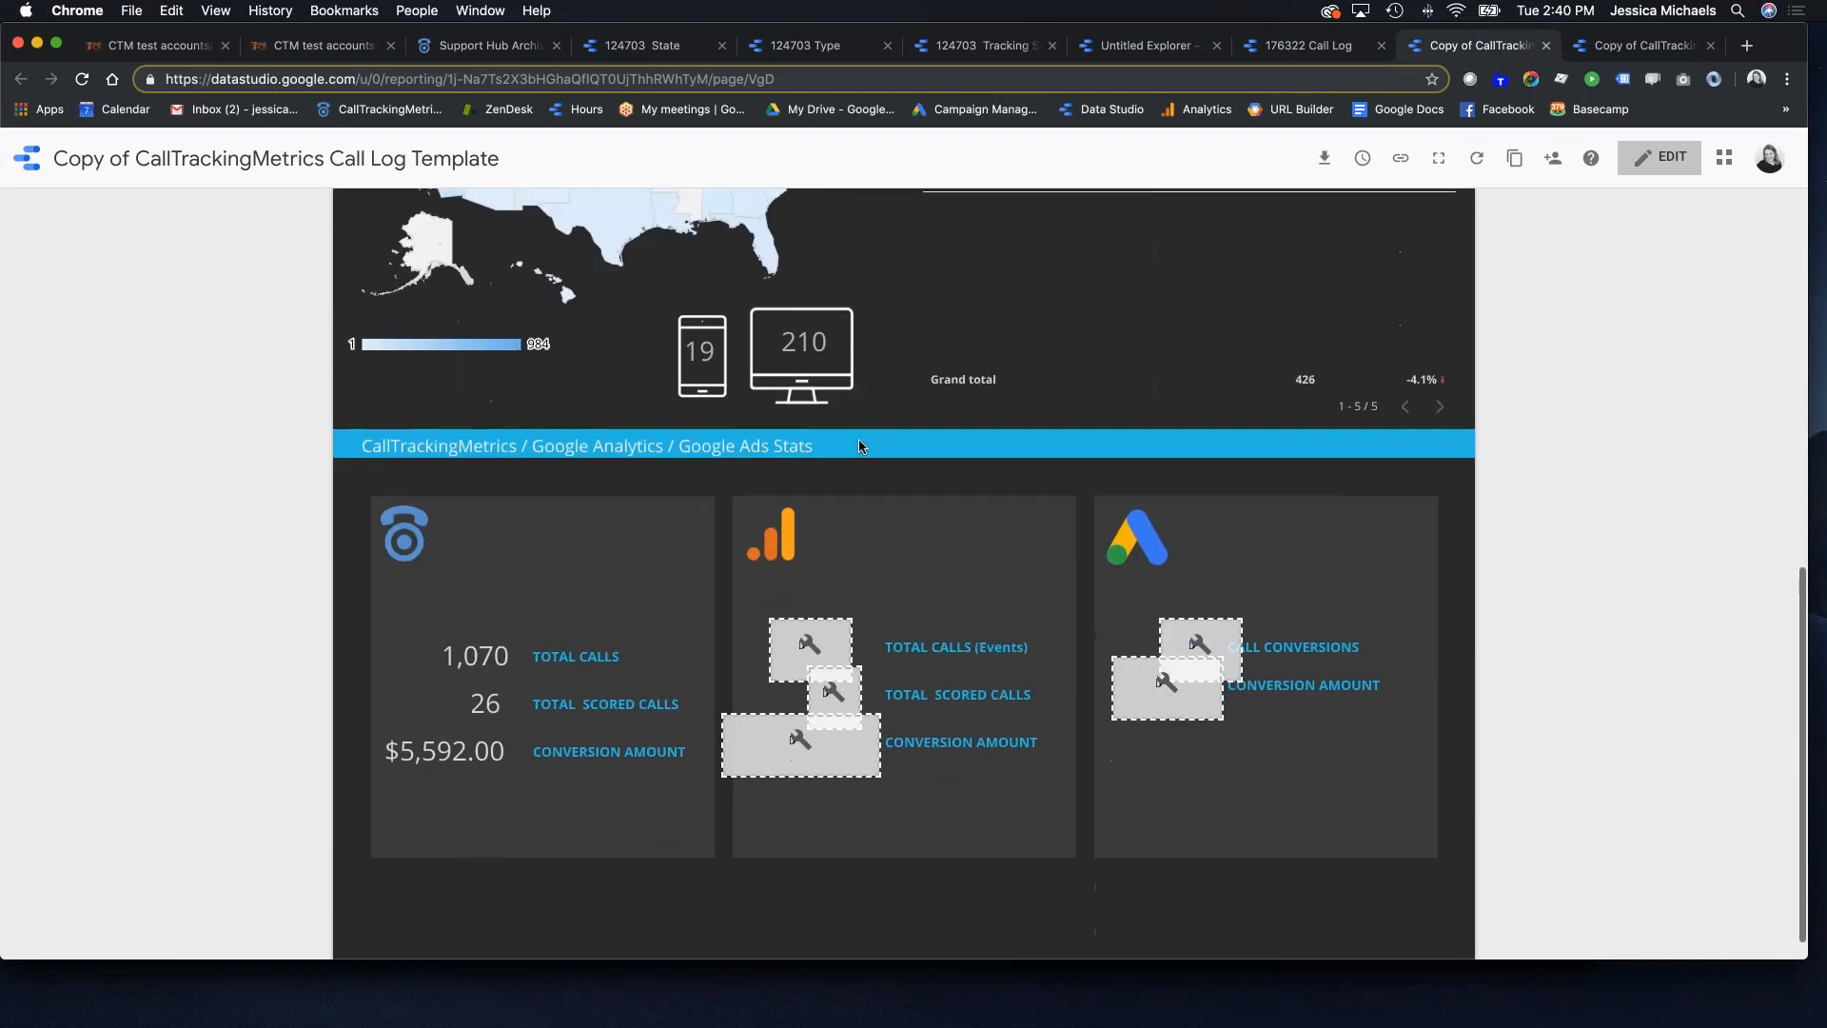
{"action": "scroll", "coordinate": [848, 468], "scroll_direction": "up", "scroll_amount": 10}
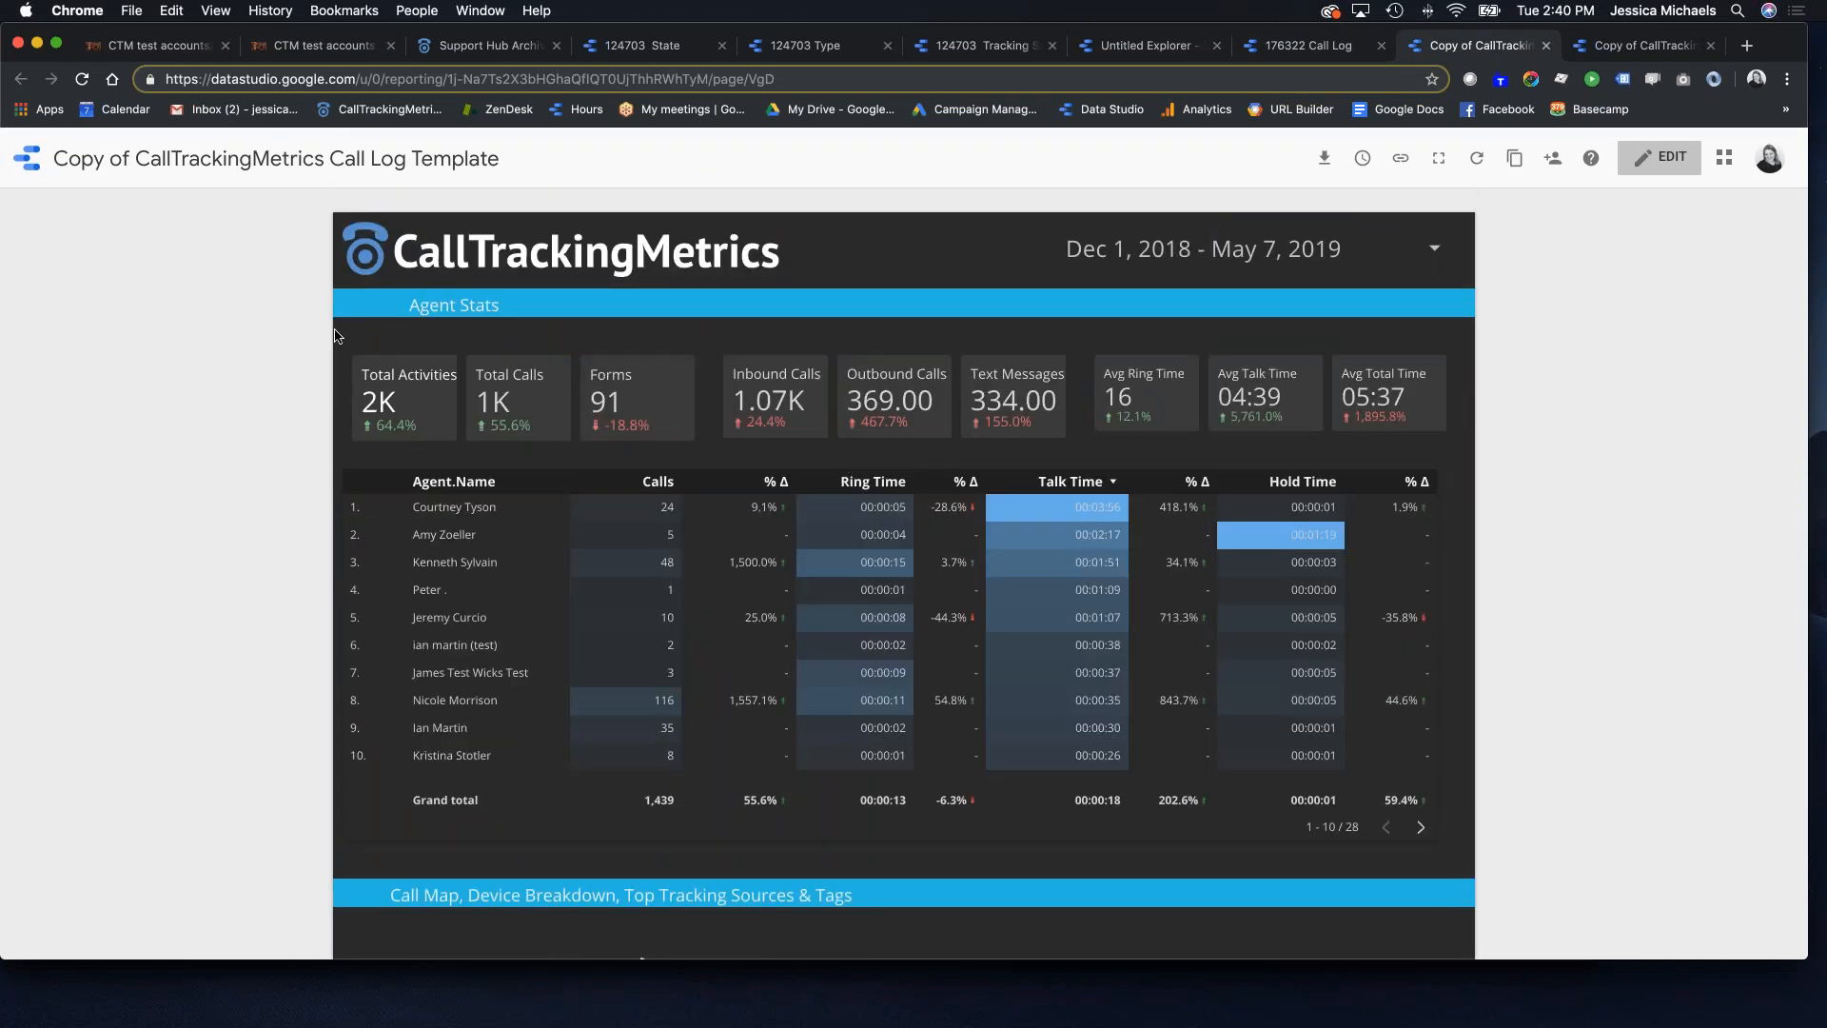